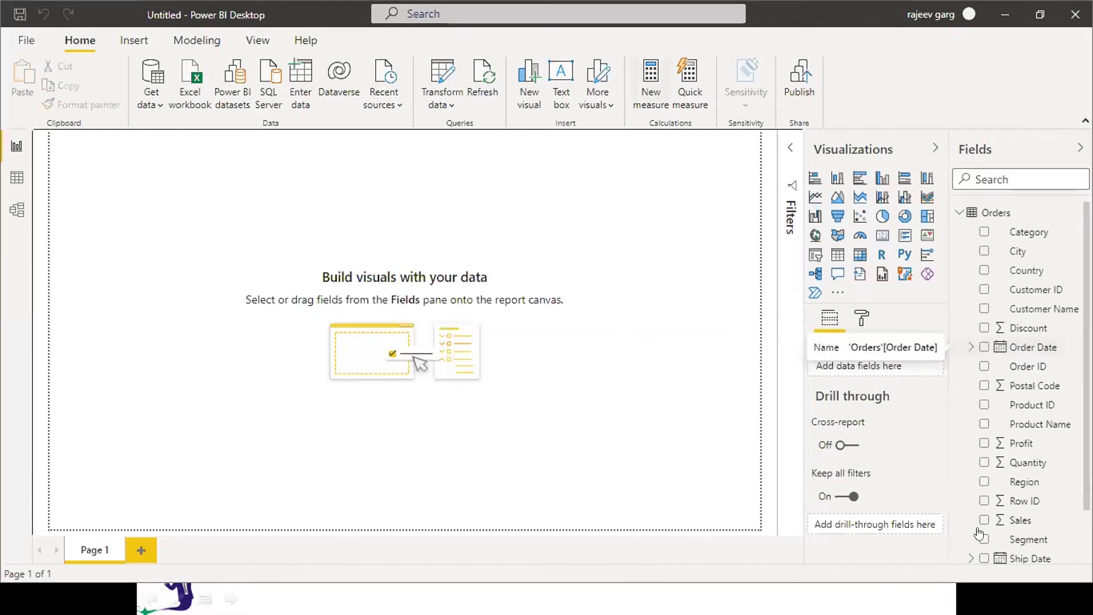
Step: Add a card visual showing the first Sub-Category from Orders, and make the card wider and shorter
{"action": "left_click", "coordinate": [1075, 14]}
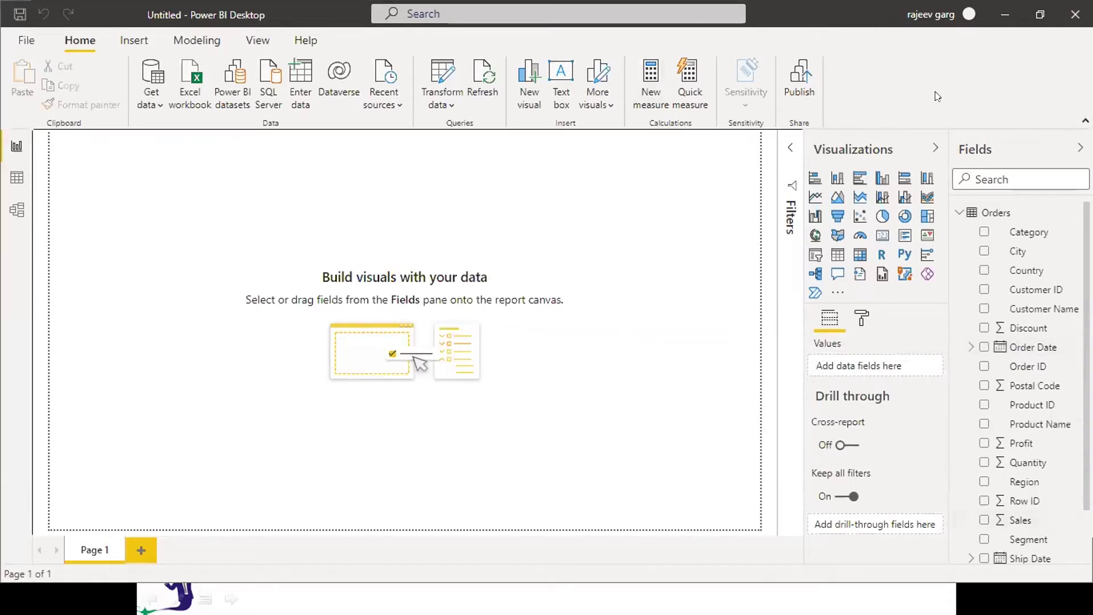
{"action": "left_click", "coordinate": [882, 238]}
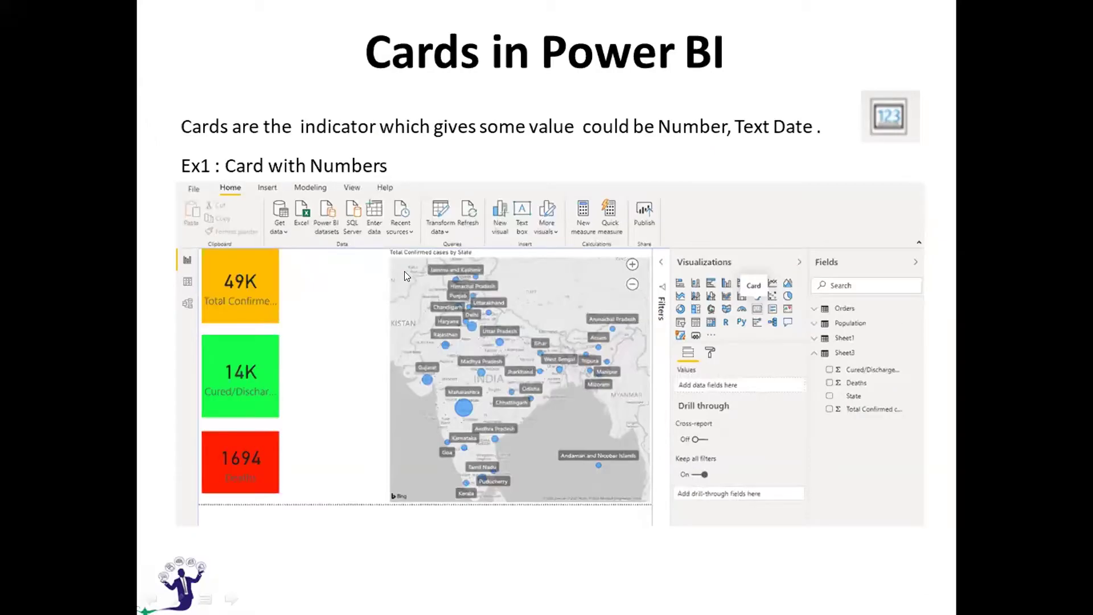
{"action": "key", "text": "Right"}
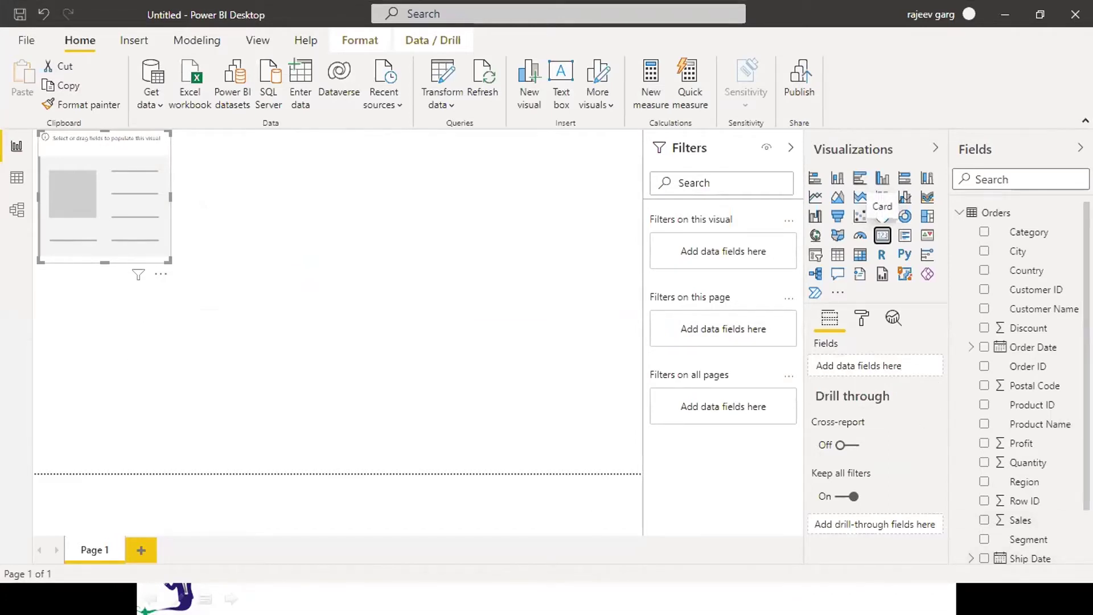
{"action": "scroll", "coordinate": [1025, 370], "scroll_direction": "down", "scroll_amount": 3}
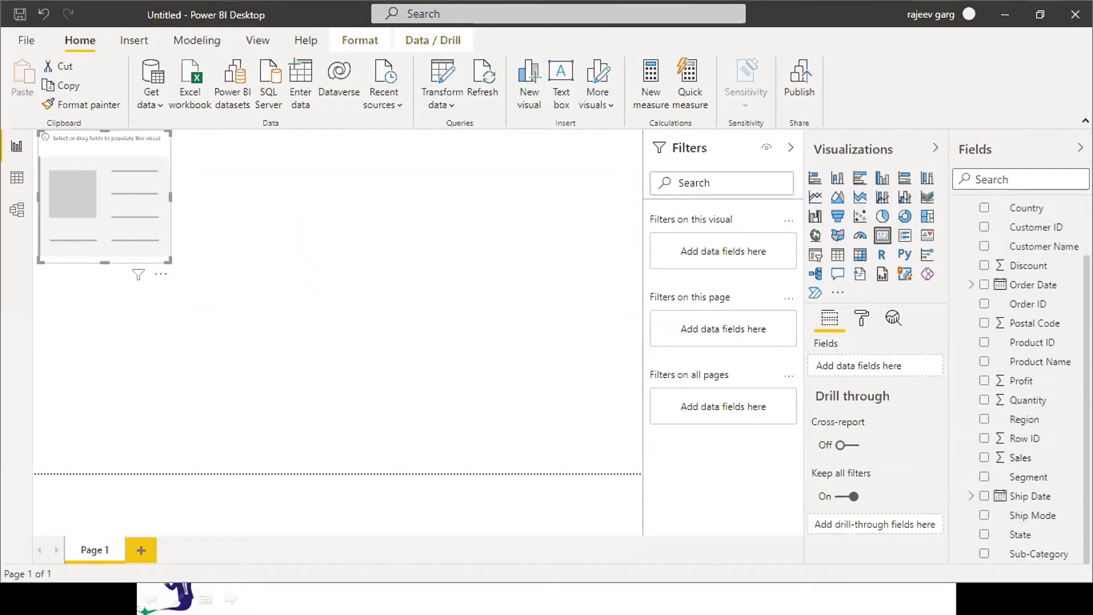
{"action": "left_click_drag", "start_coordinate": [1031, 556], "coordinate": [892, 374]}
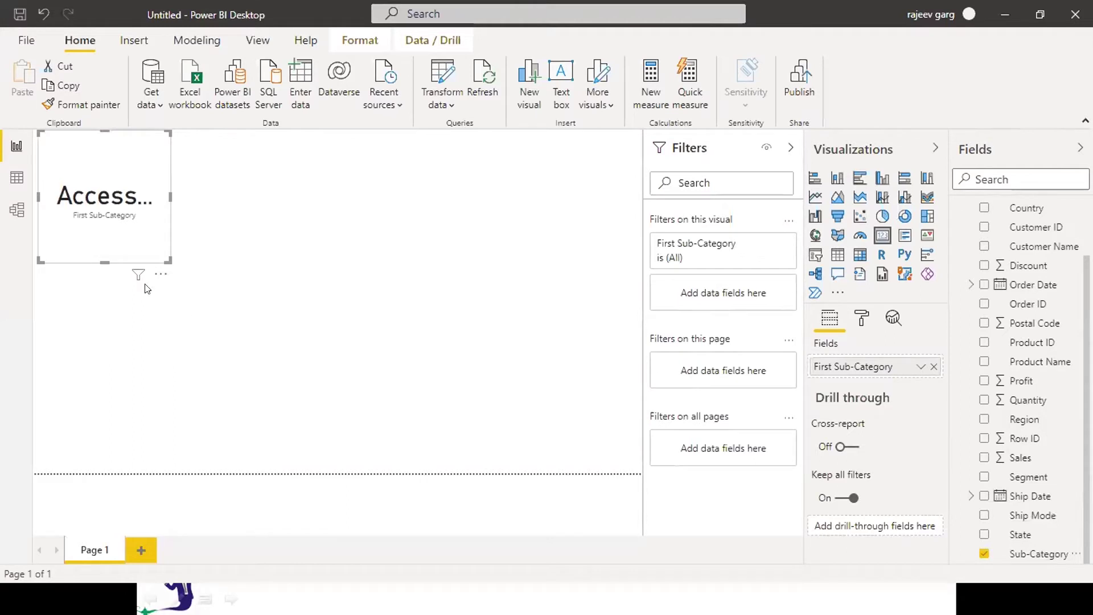
{"action": "left_click_drag", "start_coordinate": [167, 262], "coordinate": [207, 223]}
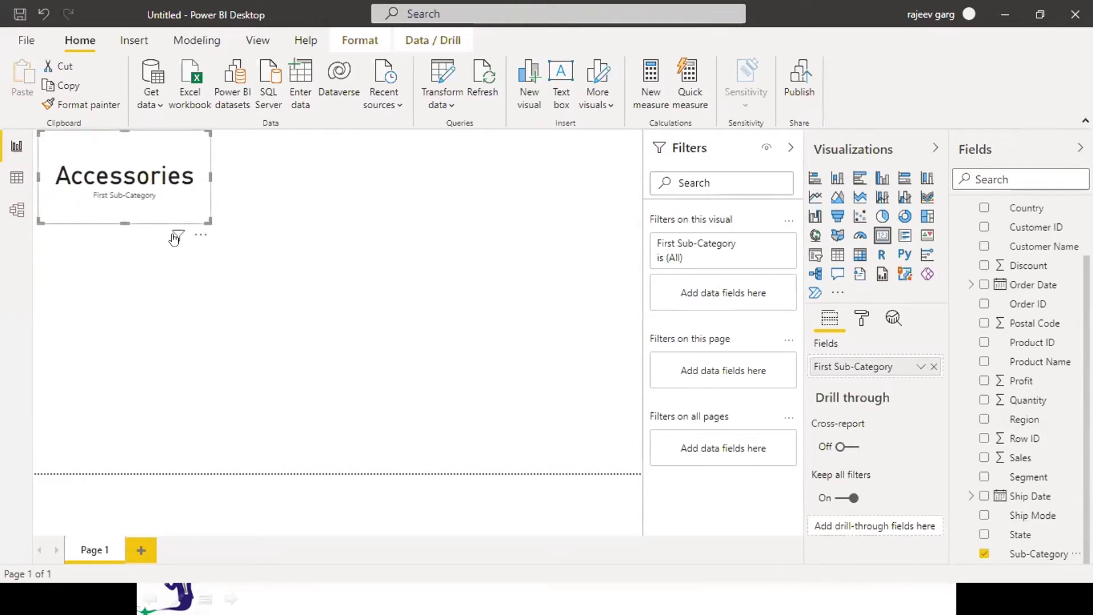
{"action": "mouse_move", "coordinate": [175, 238]}
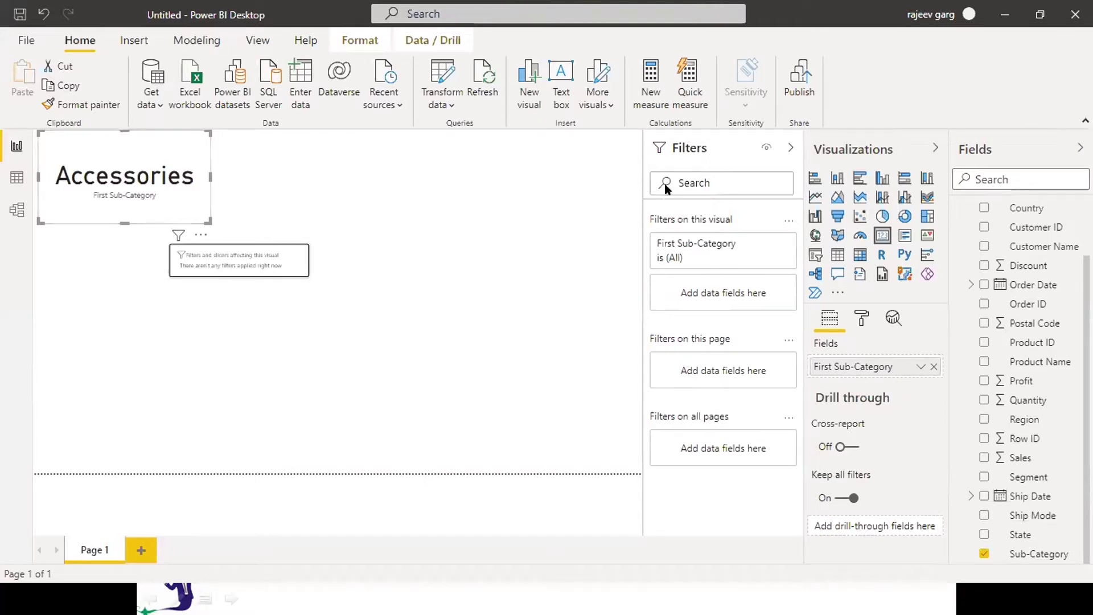
{"action": "left_click", "coordinate": [440, 316]}
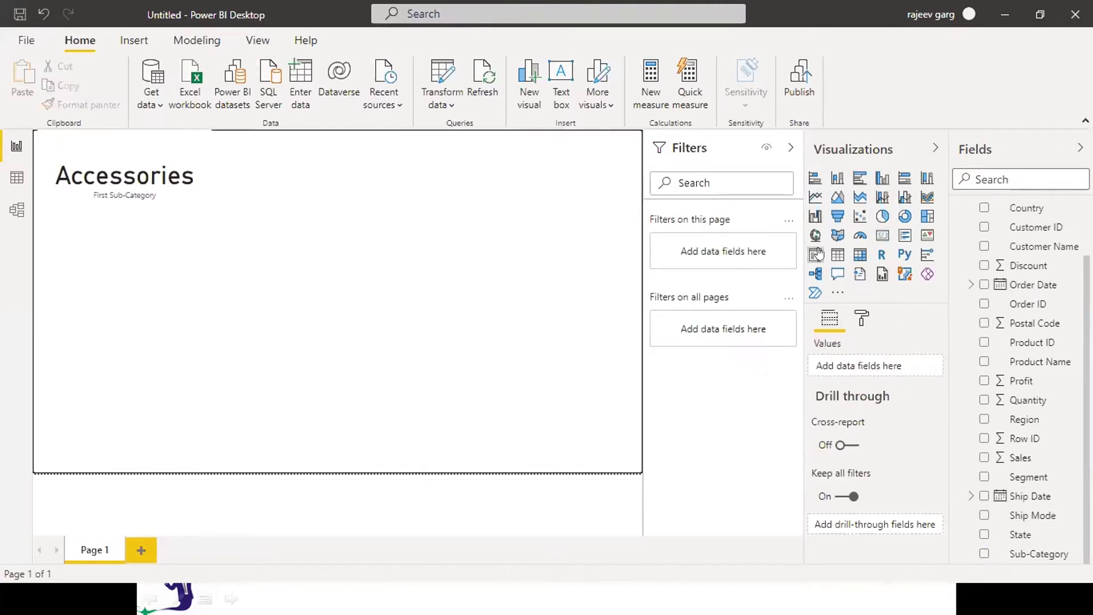
Step: Add a table visual listing Sub-Category below the card and make it taller
{"action": "left_click", "coordinate": [838, 255]}
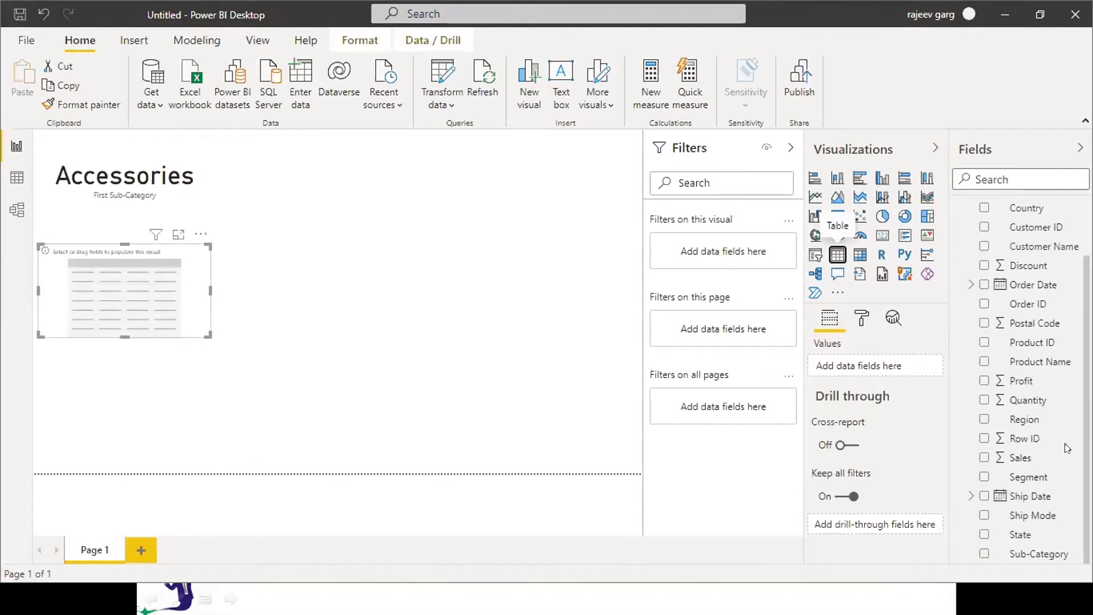
{"action": "left_click", "coordinate": [984, 554]}
{"action": "left_click_drag", "start_coordinate": [209, 337], "coordinate": [209, 387]}
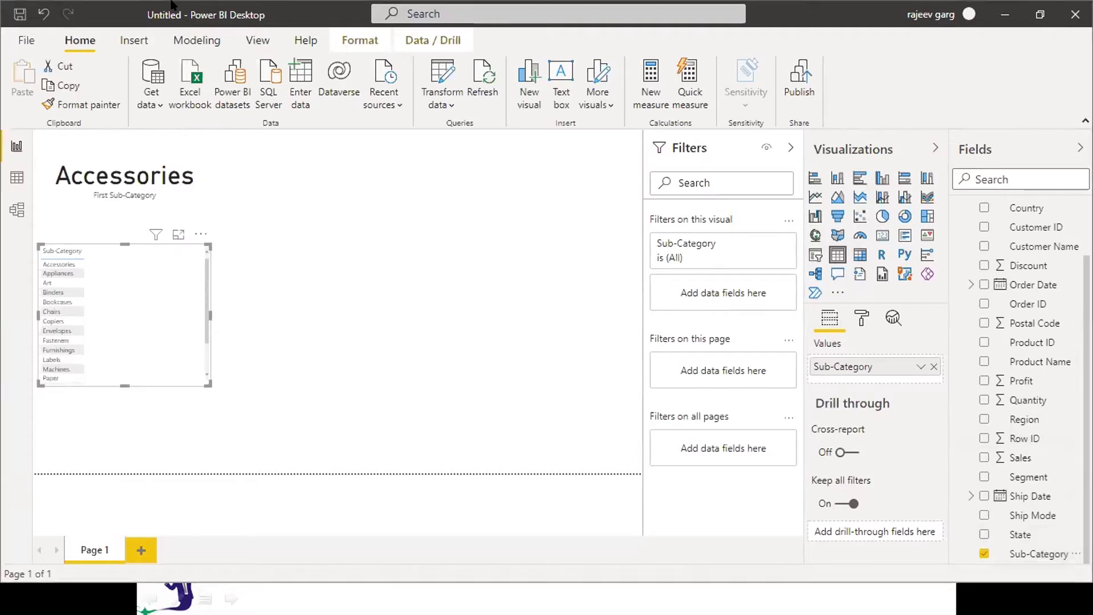
Step: Customize the current theme by setting the general text font size to 16 pt and apply it
{"action": "left_click", "coordinate": [258, 41]}
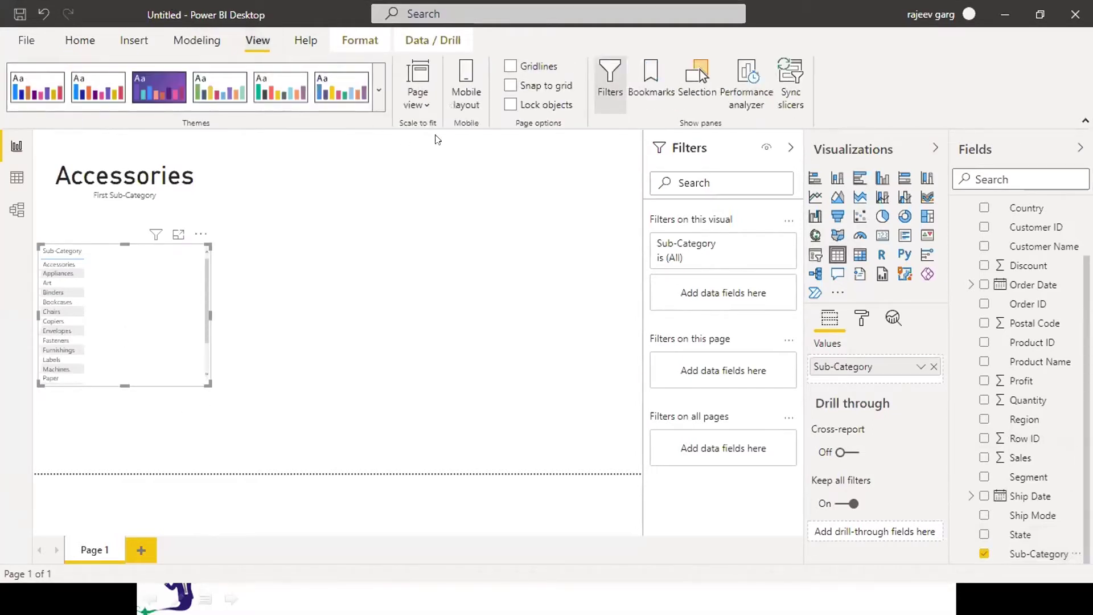
{"action": "left_click", "coordinate": [379, 94]}
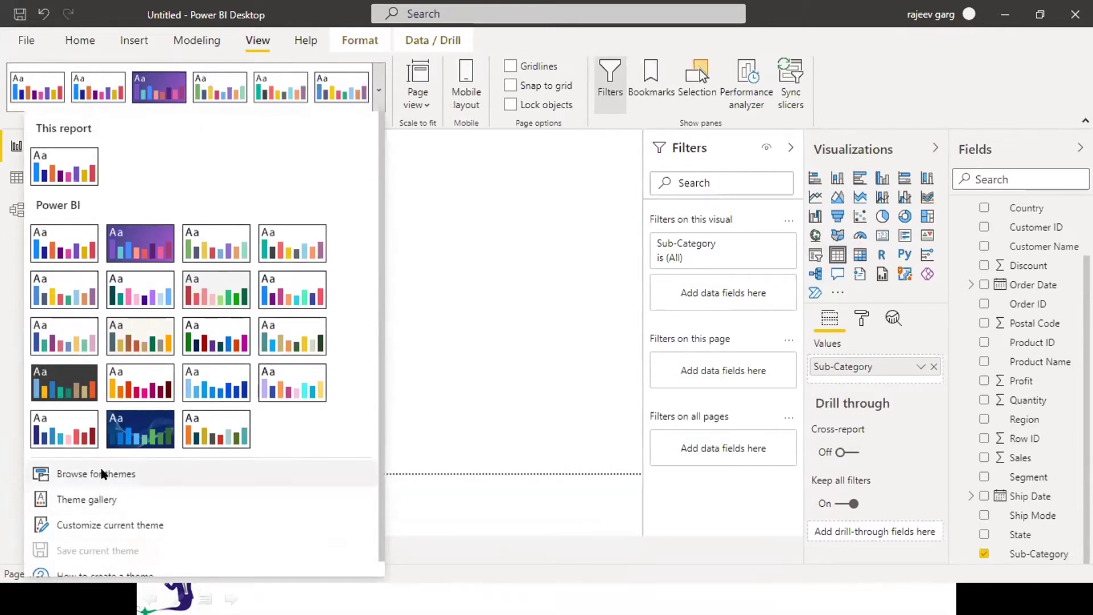
{"action": "left_click", "coordinate": [96, 522]}
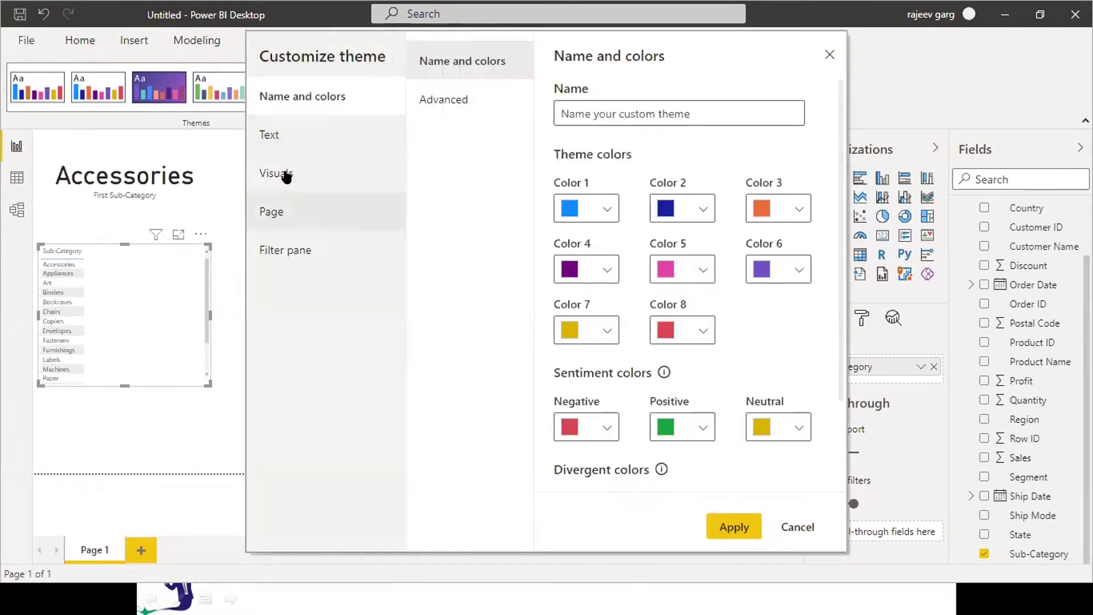
{"action": "left_click", "coordinate": [276, 142]}
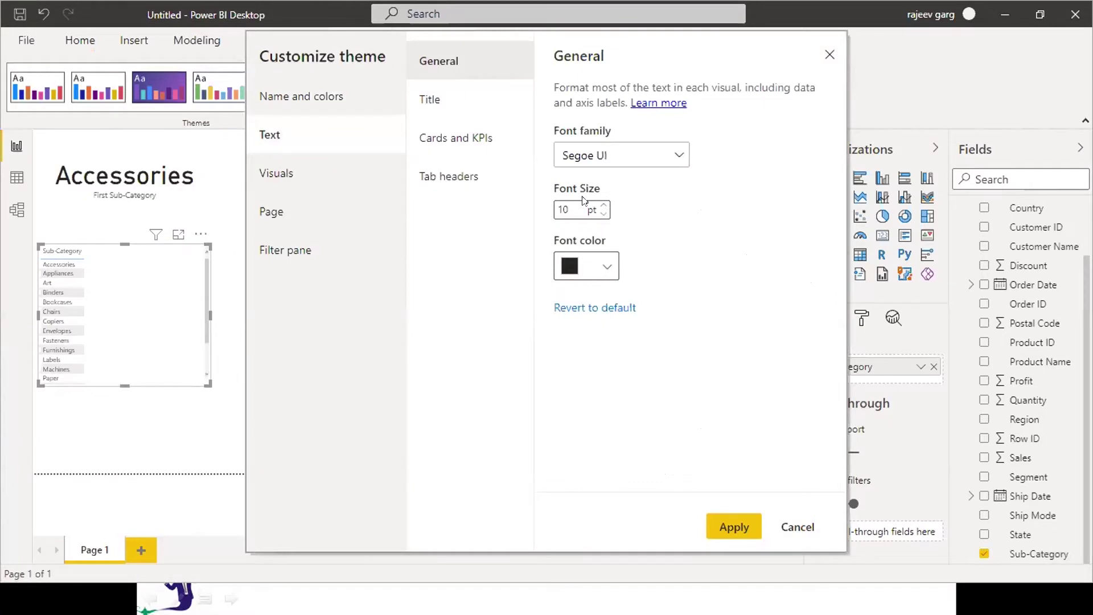
{"action": "double_click", "coordinate": [544, 206]}
{"action": "type", "text": "1"}
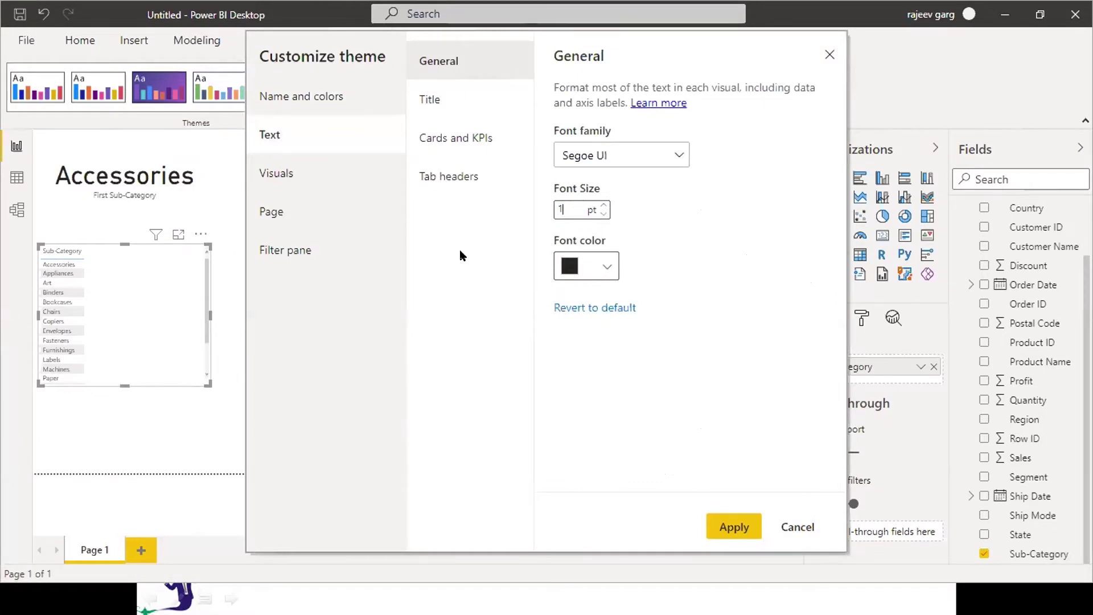
{"action": "type", "text": "6"}
{"action": "left_click", "coordinate": [735, 522]}
Step: Move the Sub-Category table to the right side of the report page and resize it into a tall, narrow list
{"action": "left_click_drag", "start_coordinate": [147, 288], "coordinate": [560, 391]}
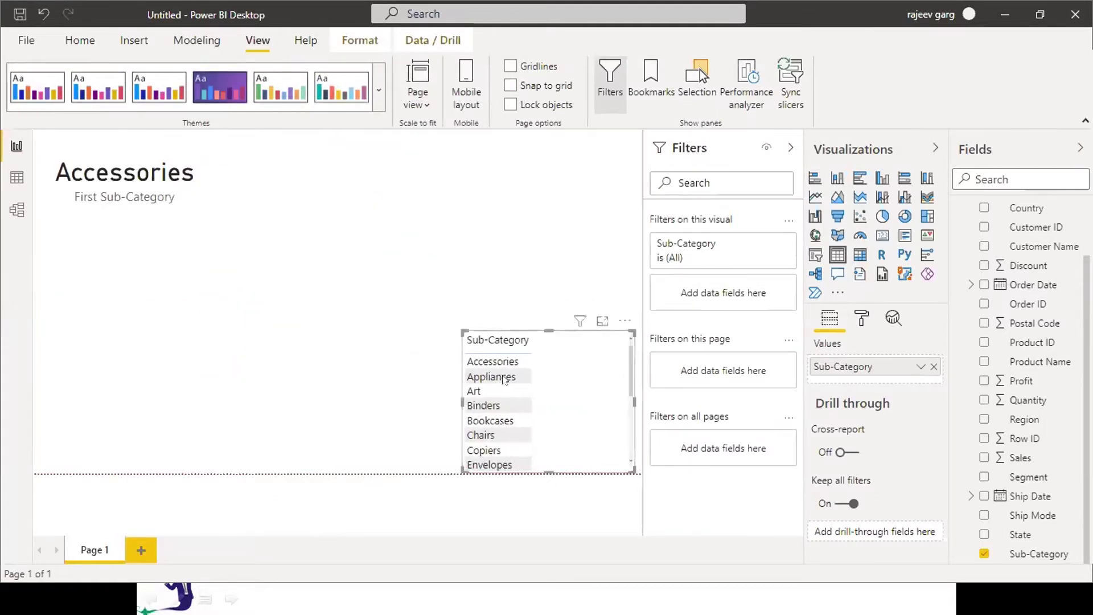
{"action": "left_click_drag", "start_coordinate": [460, 330], "coordinate": [419, 192]}
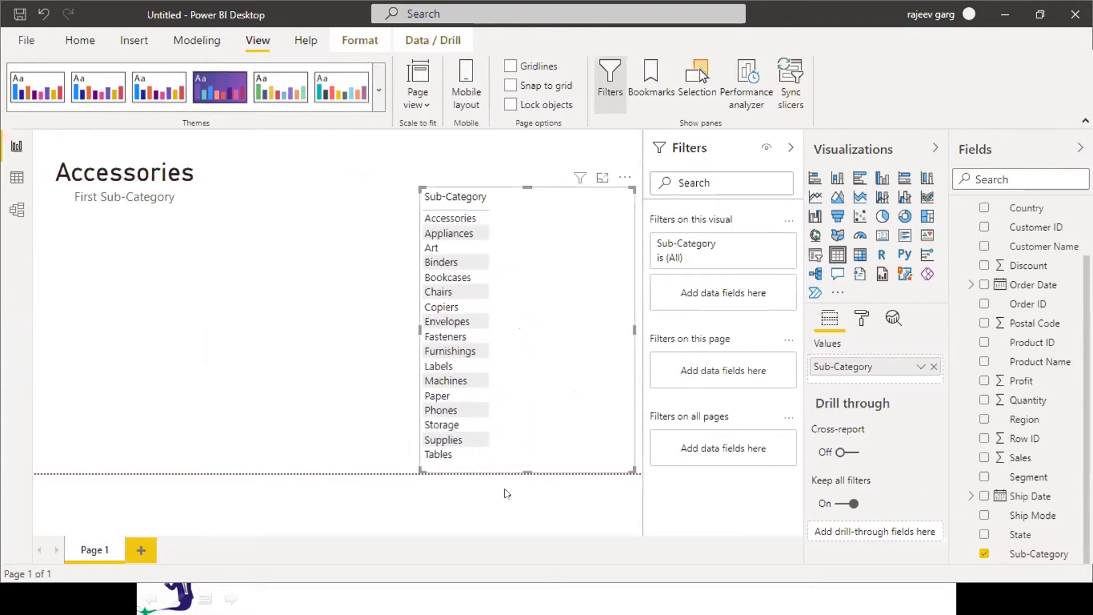
{"action": "left_click_drag", "start_coordinate": [415, 328], "coordinate": [511, 329]}
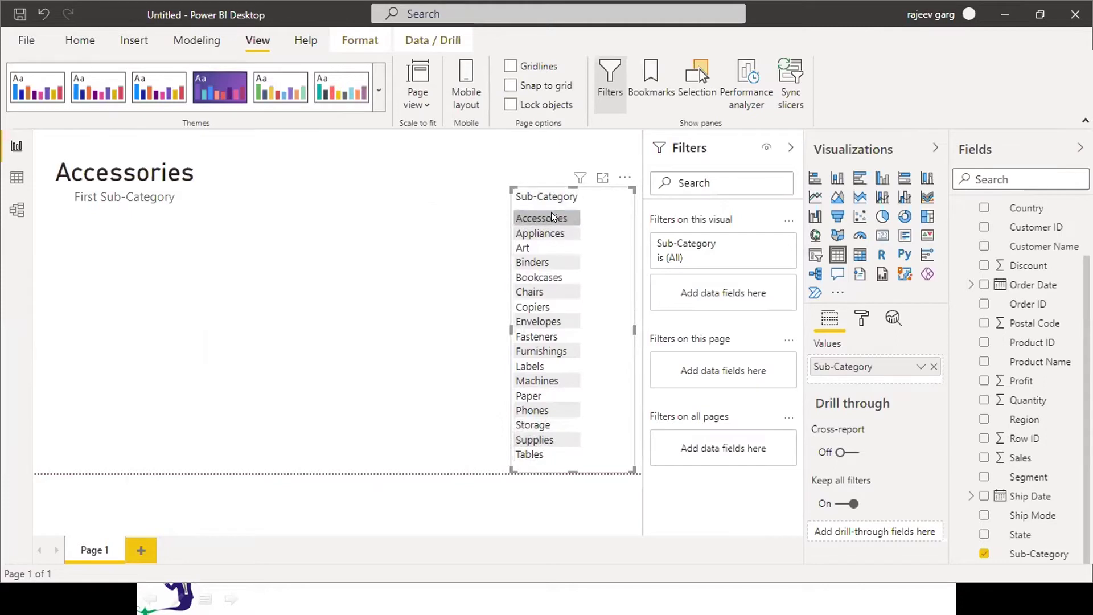
Step: Add a second card showing the Last value of Sub-Category and reduce its height beneath the first card
{"action": "left_click", "coordinate": [195, 242]}
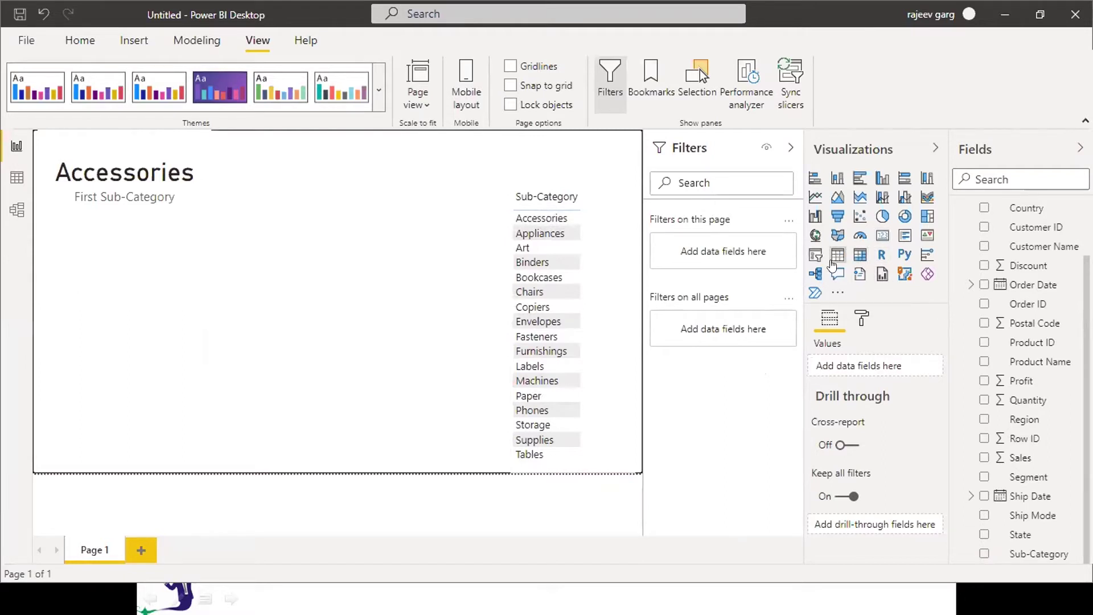
{"action": "left_click", "coordinate": [883, 236]}
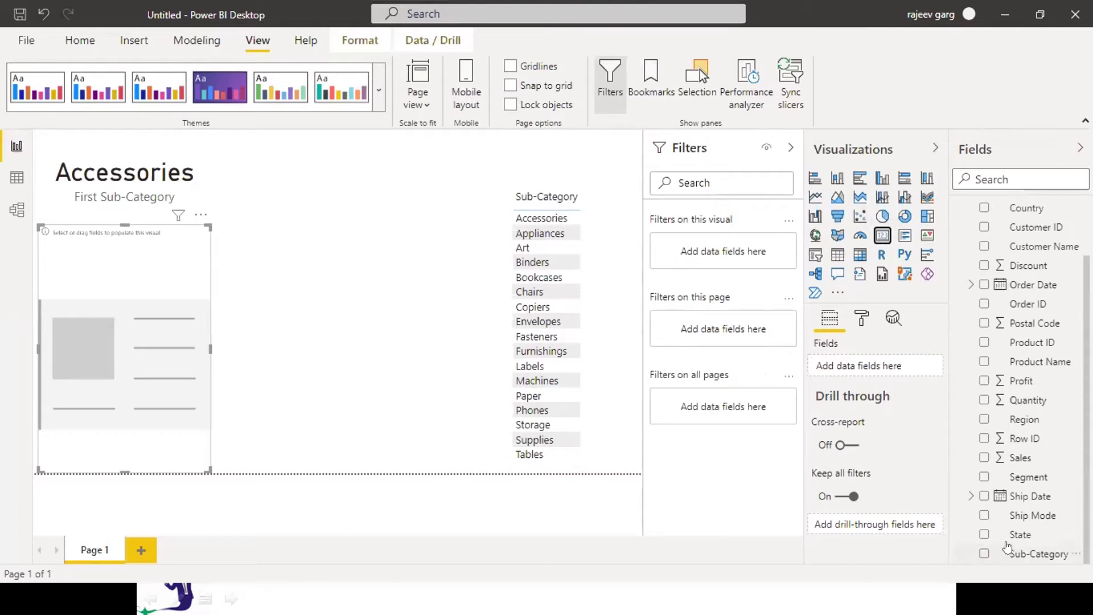
{"action": "left_click_drag", "start_coordinate": [1019, 552], "coordinate": [151, 371]}
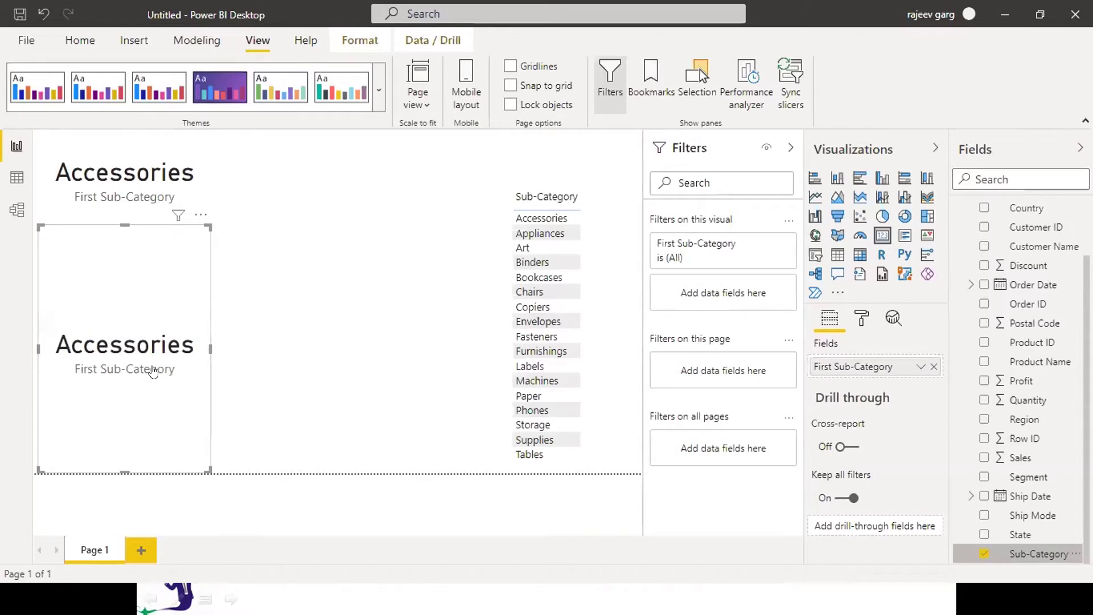
{"action": "left_click", "coordinate": [918, 368]}
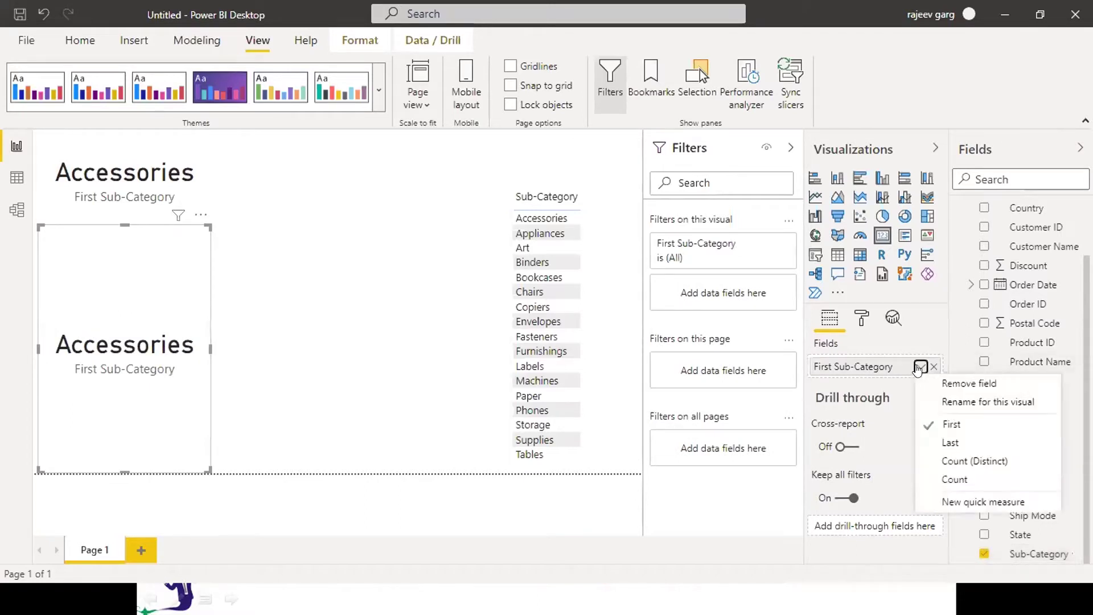
{"action": "left_click", "coordinate": [948, 443]}
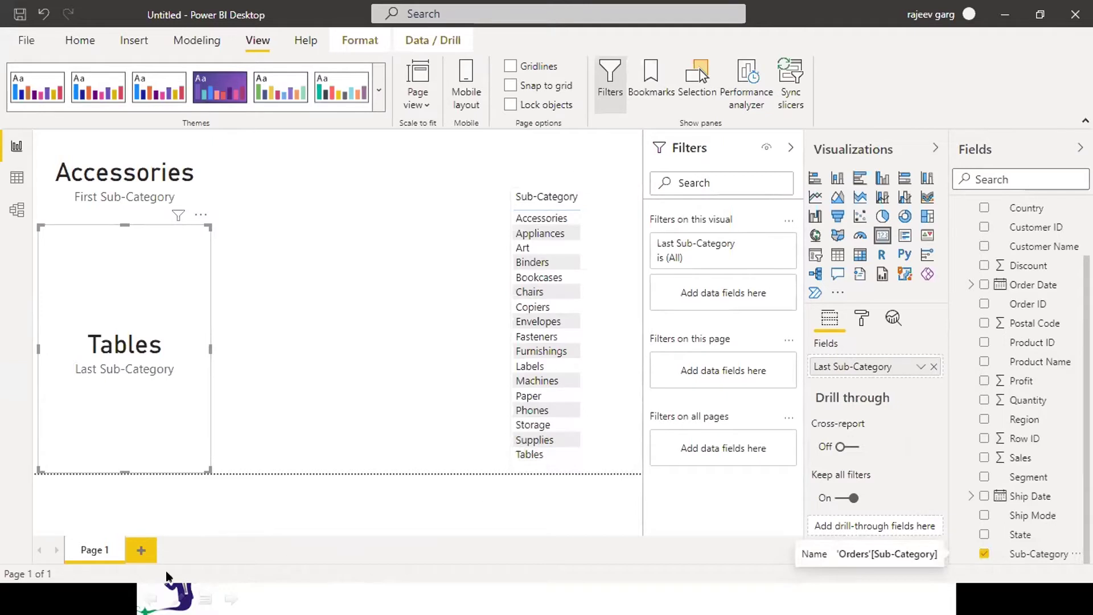
{"action": "left_click_drag", "start_coordinate": [124, 472], "coordinate": [123, 295]}
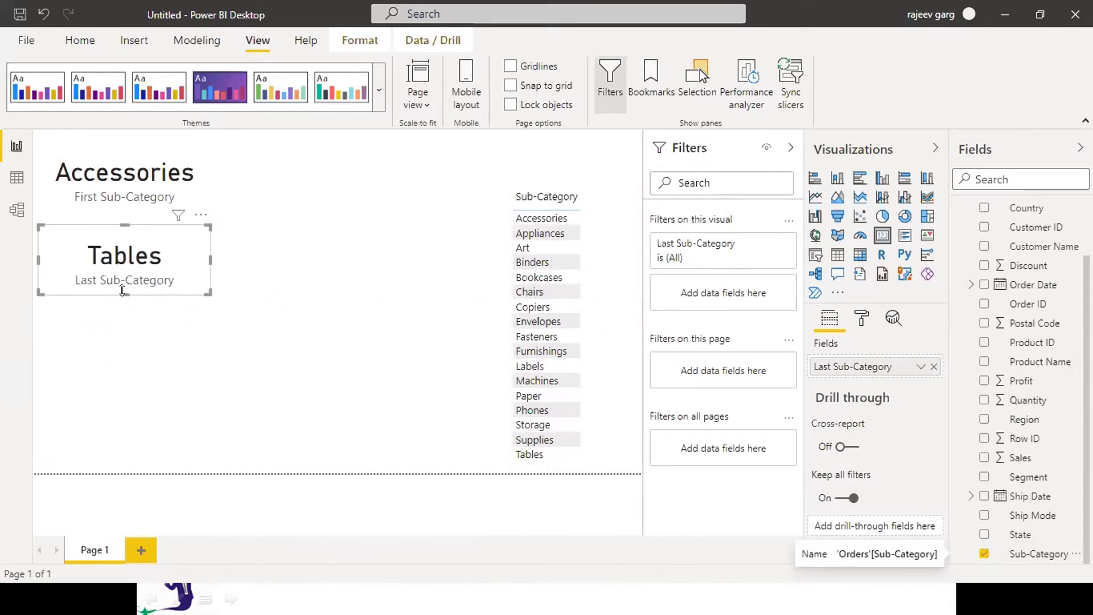
Step: Add a third card with Sub-Category summarized as Count (Distinct) and shorten it under the second card
{"action": "left_click", "coordinate": [134, 340]}
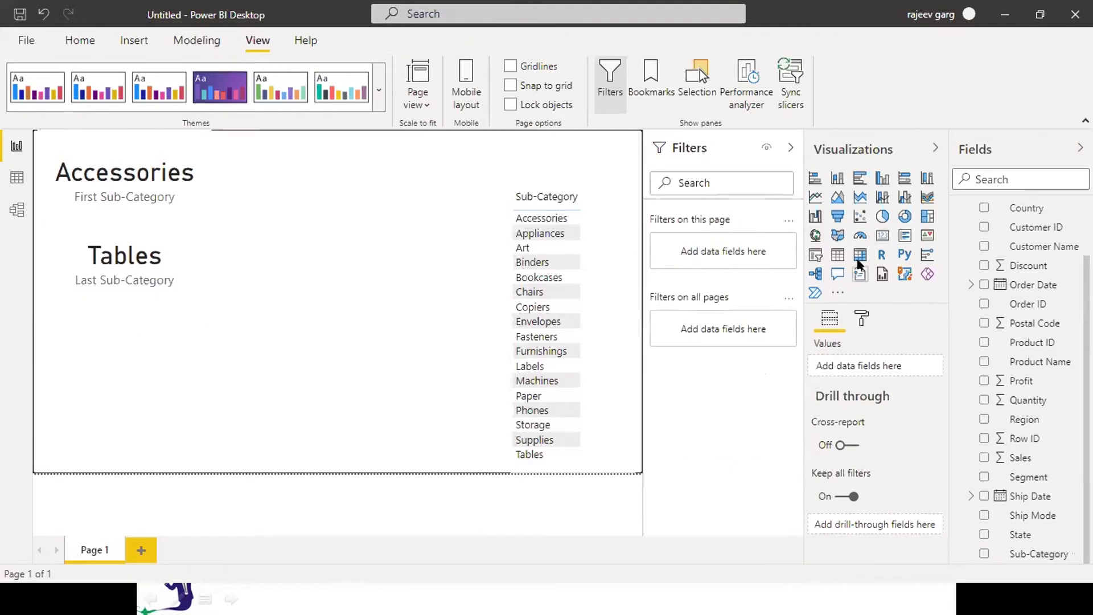
{"action": "left_click", "coordinate": [882, 236]}
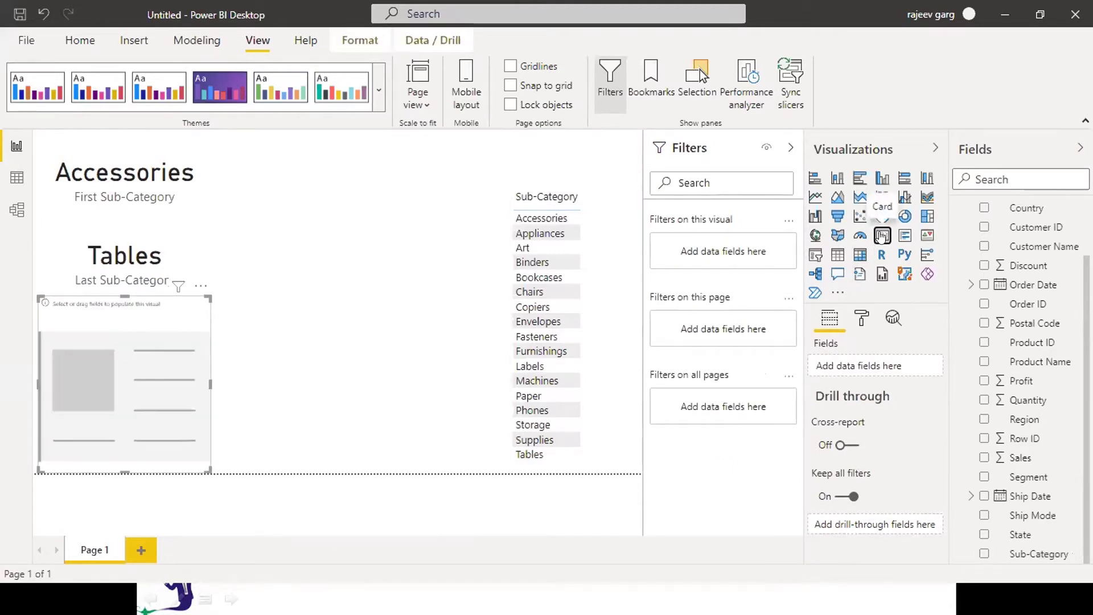
{"action": "left_click_drag", "start_coordinate": [1037, 554], "coordinate": [122, 401]}
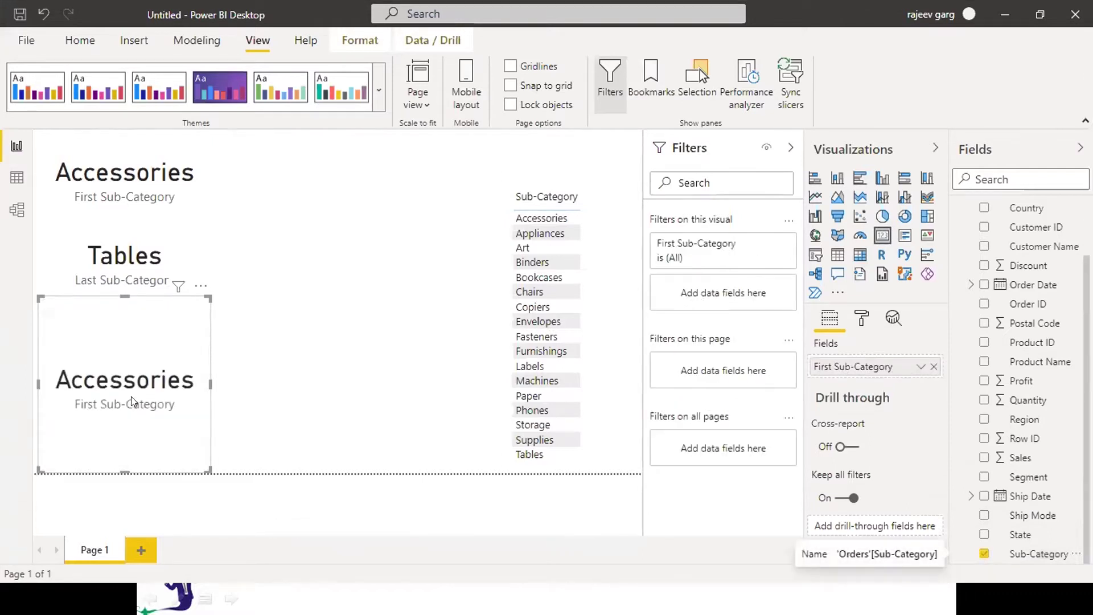
{"action": "left_click", "coordinate": [921, 366]}
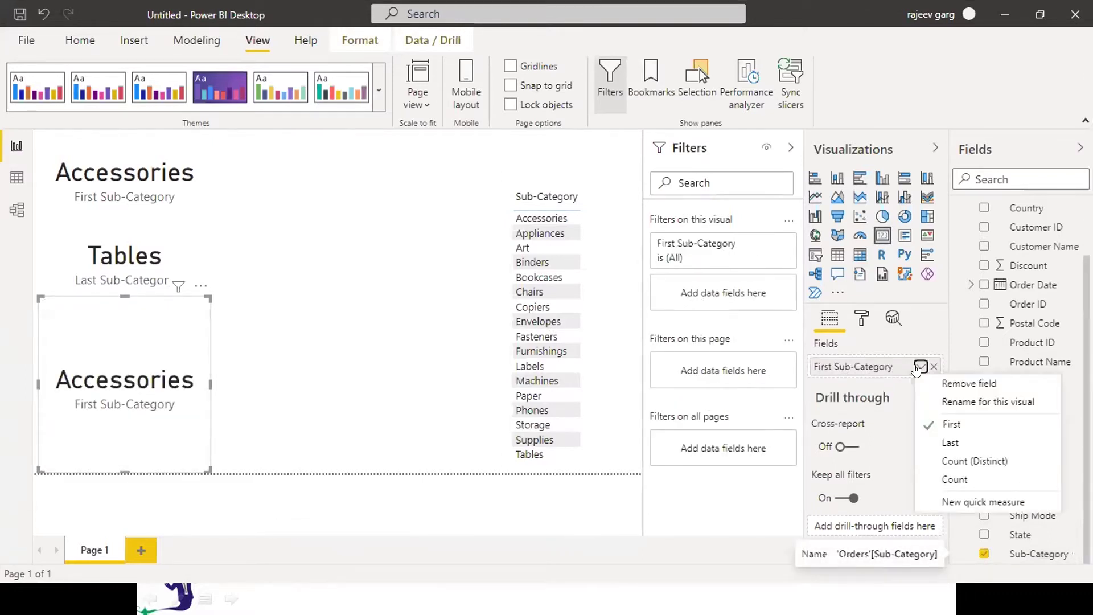
{"action": "left_click", "coordinate": [975, 460]}
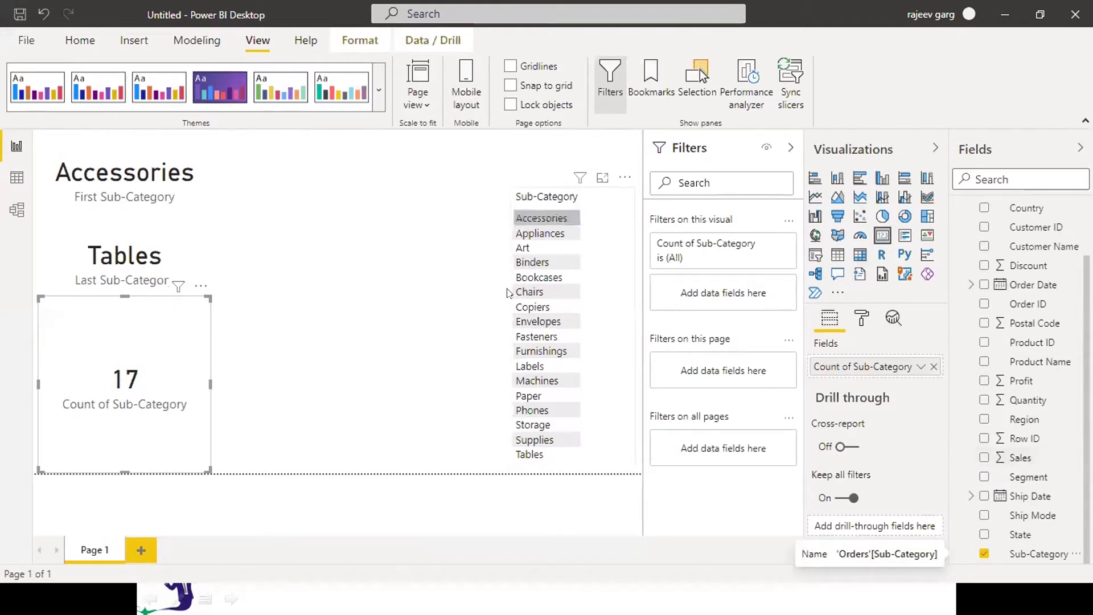
{"action": "left_click_drag", "start_coordinate": [125, 470], "coordinate": [121, 370]}
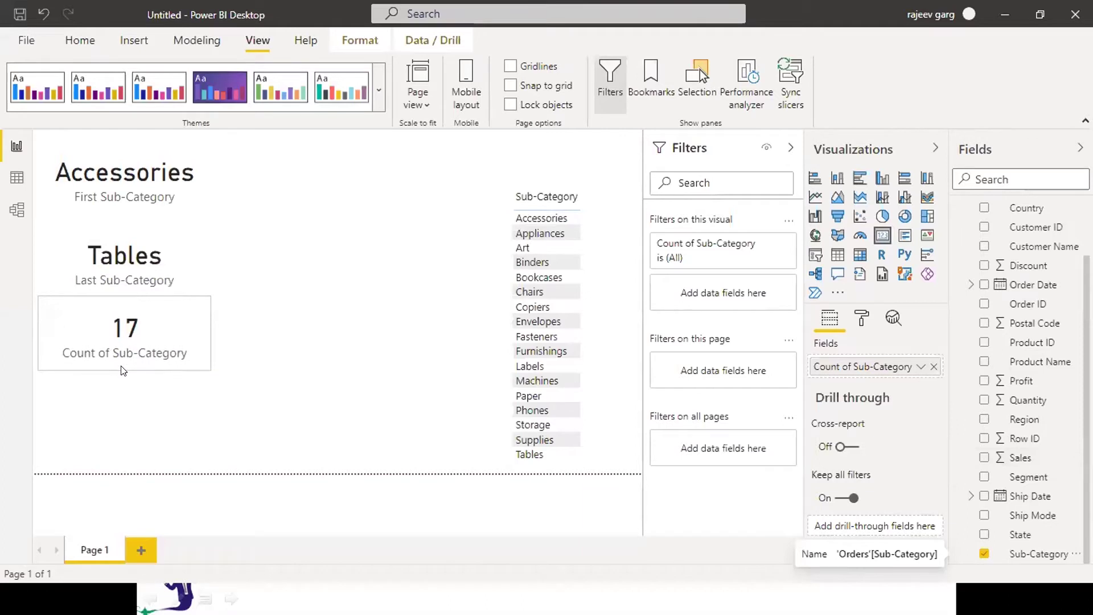
Step: Add a fourth card below the others with Sub-Category summarized as Count
{"action": "left_click", "coordinate": [146, 420]}
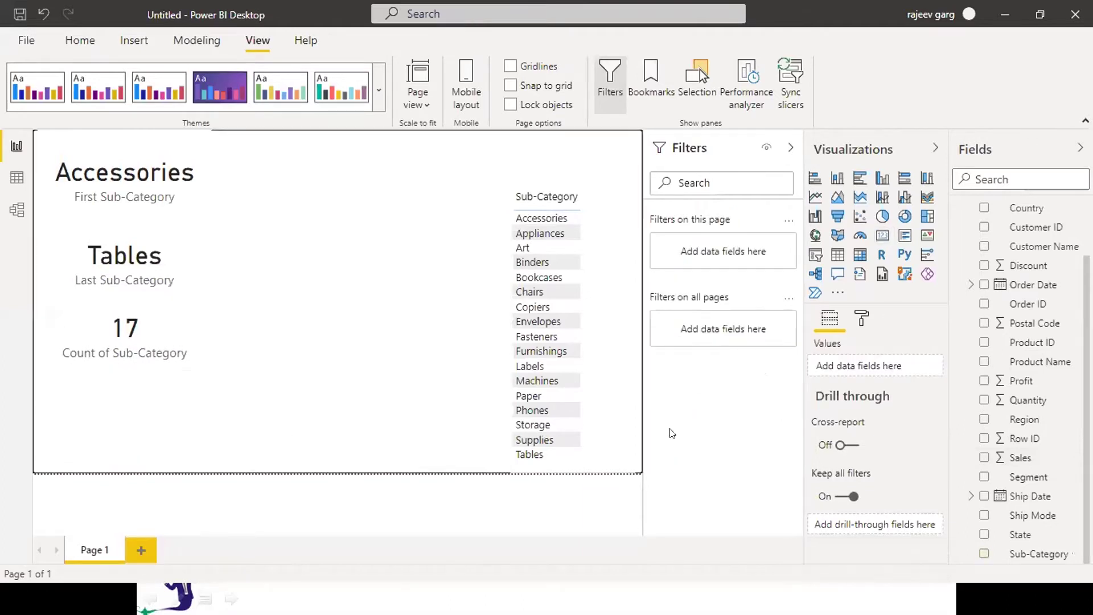
{"action": "left_click", "coordinate": [882, 238]}
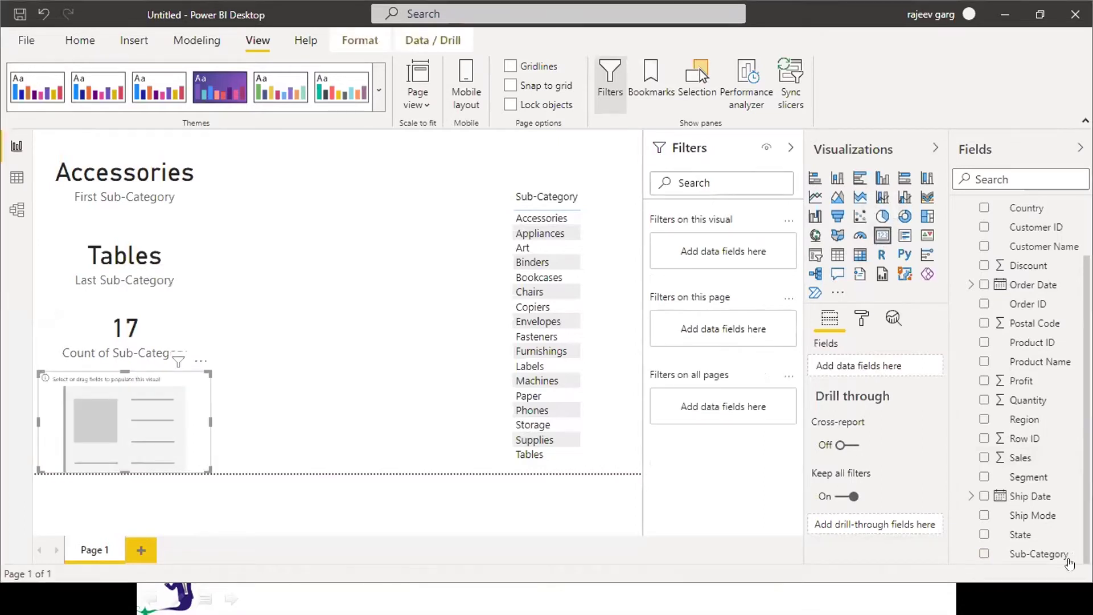
{"action": "left_click", "coordinate": [984, 554]}
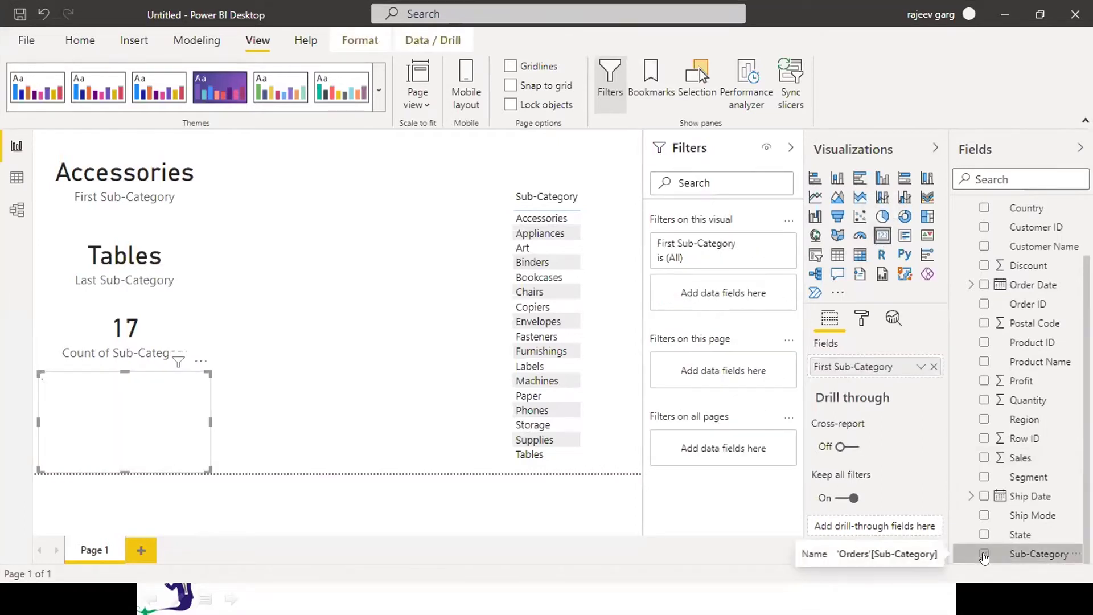
{"action": "left_click", "coordinate": [921, 367]}
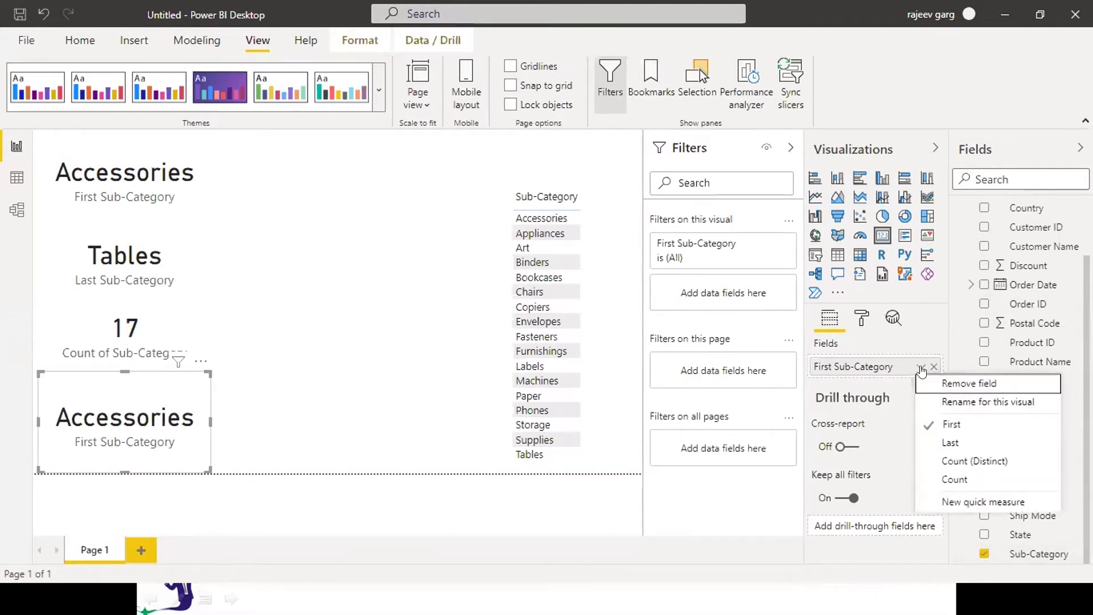
{"action": "left_click", "coordinate": [946, 485]}
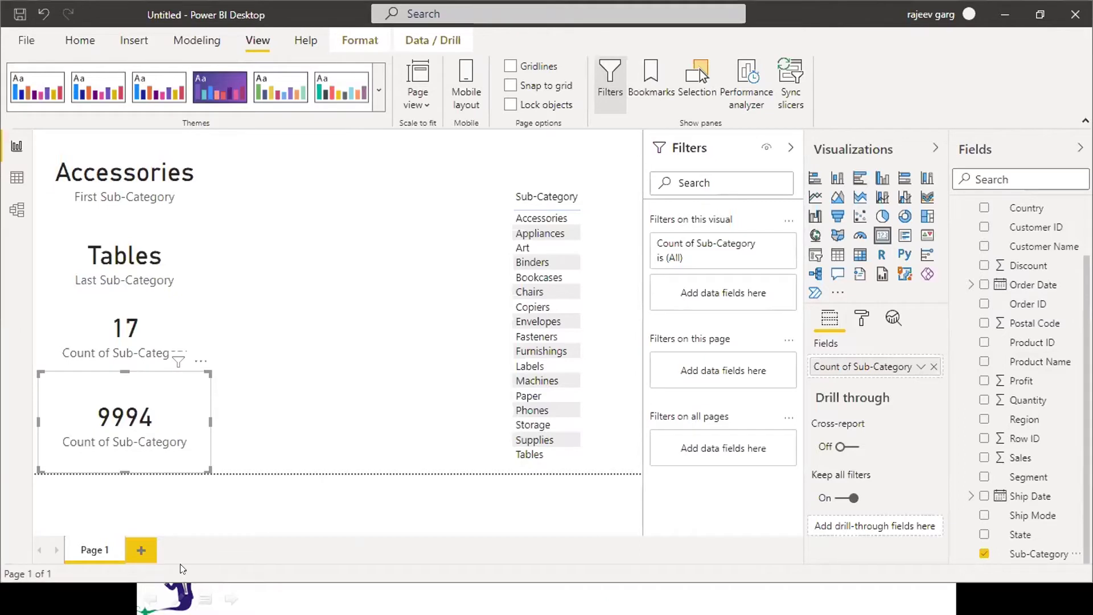
Step: Add a second report page with a card showing Sales and reduce the card's height
{"action": "left_click", "coordinate": [139, 549]}
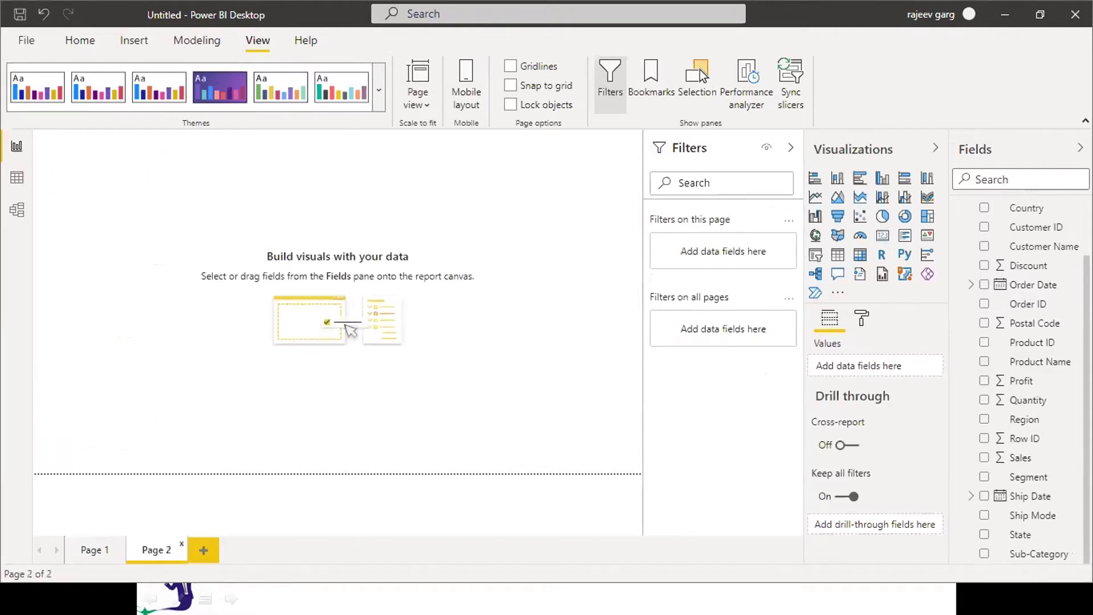
{"action": "left_click", "coordinate": [881, 233]}
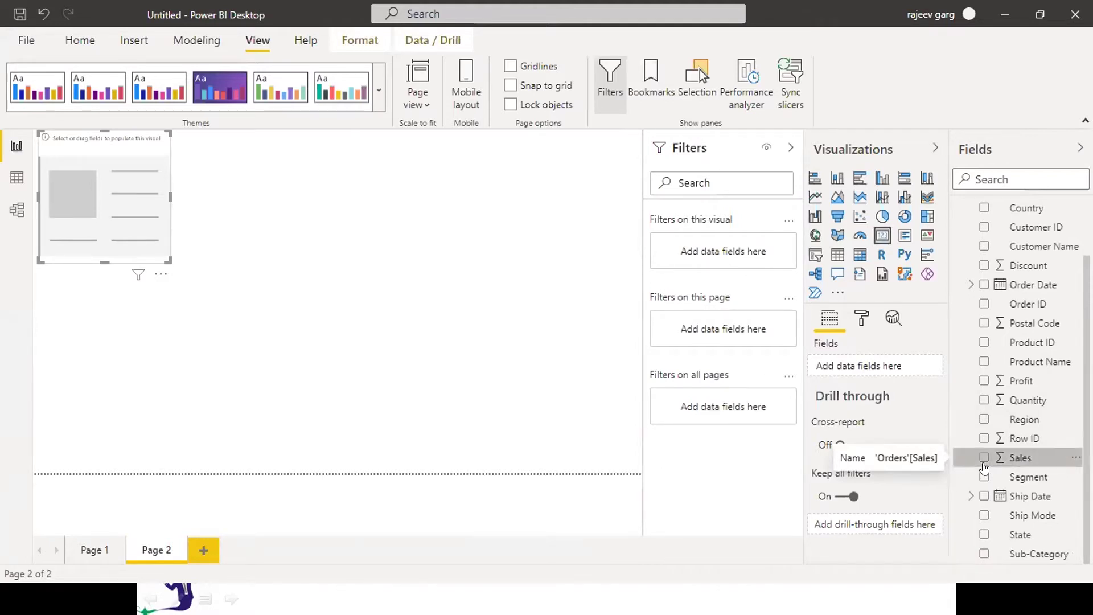
{"action": "left_click", "coordinate": [984, 466]}
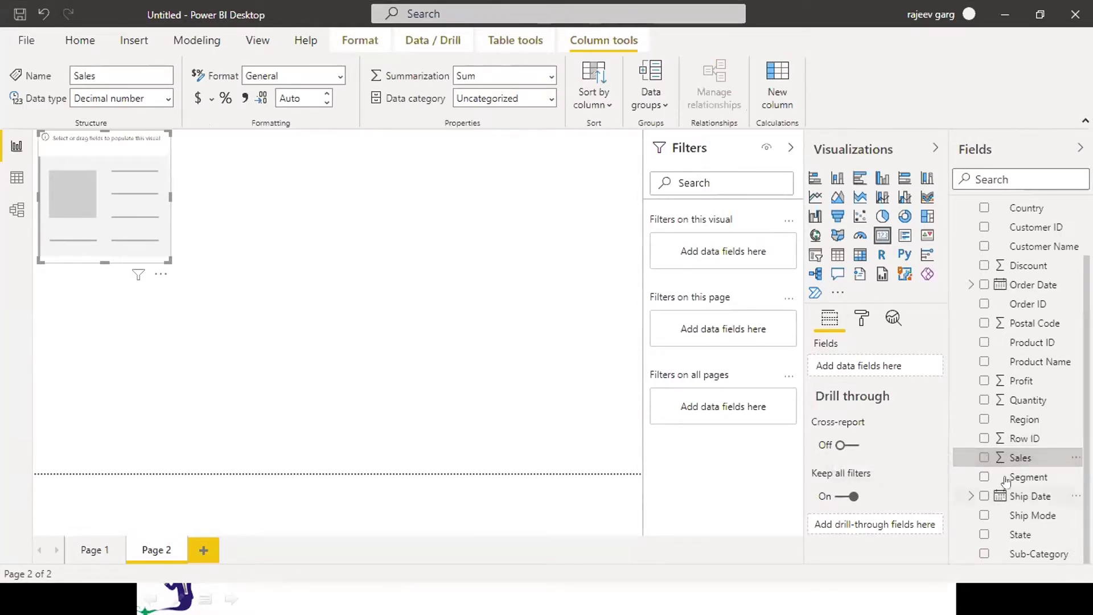
{"action": "left_click_drag", "start_coordinate": [1003, 468], "coordinate": [86, 225]}
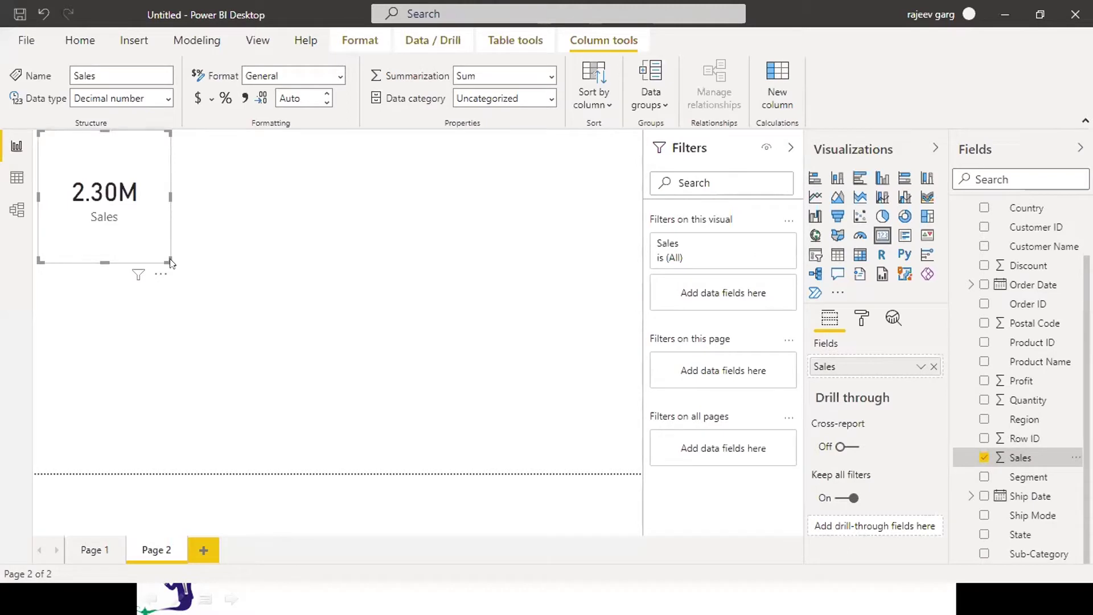
{"action": "left_click_drag", "start_coordinate": [160, 254], "coordinate": [161, 200]}
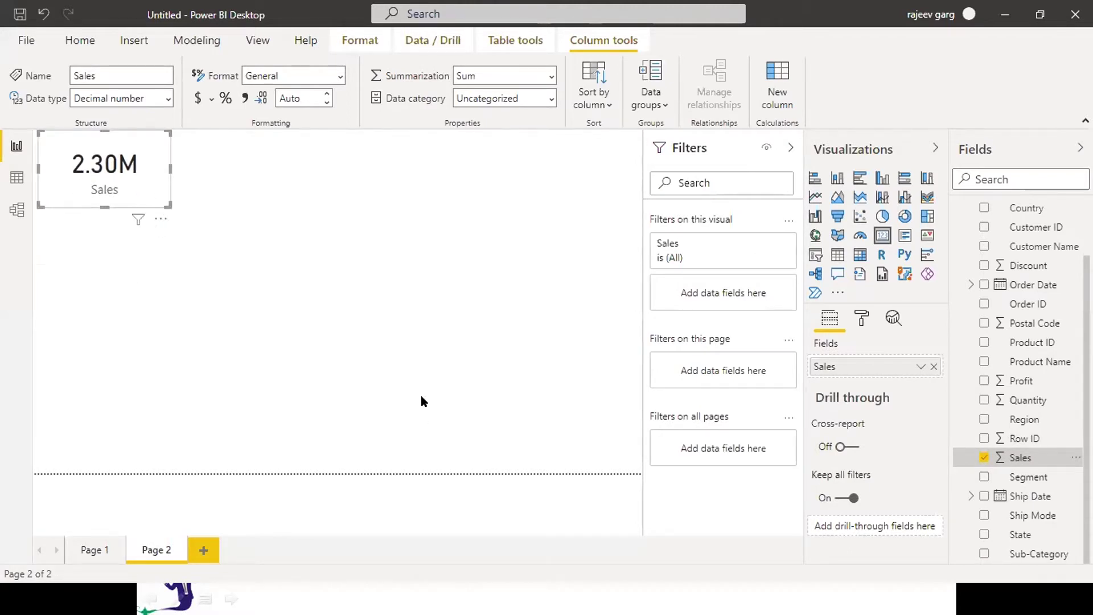
Step: Add a separate card showing Profit below the Sales card
{"action": "left_click", "coordinate": [414, 186]}
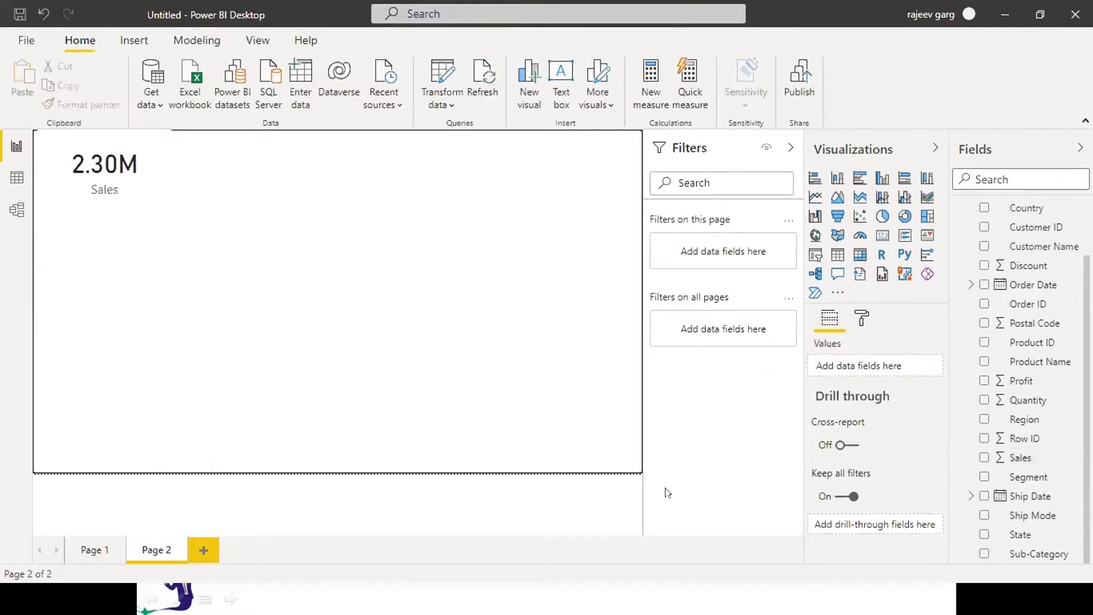
{"action": "left_click", "coordinate": [883, 236]}
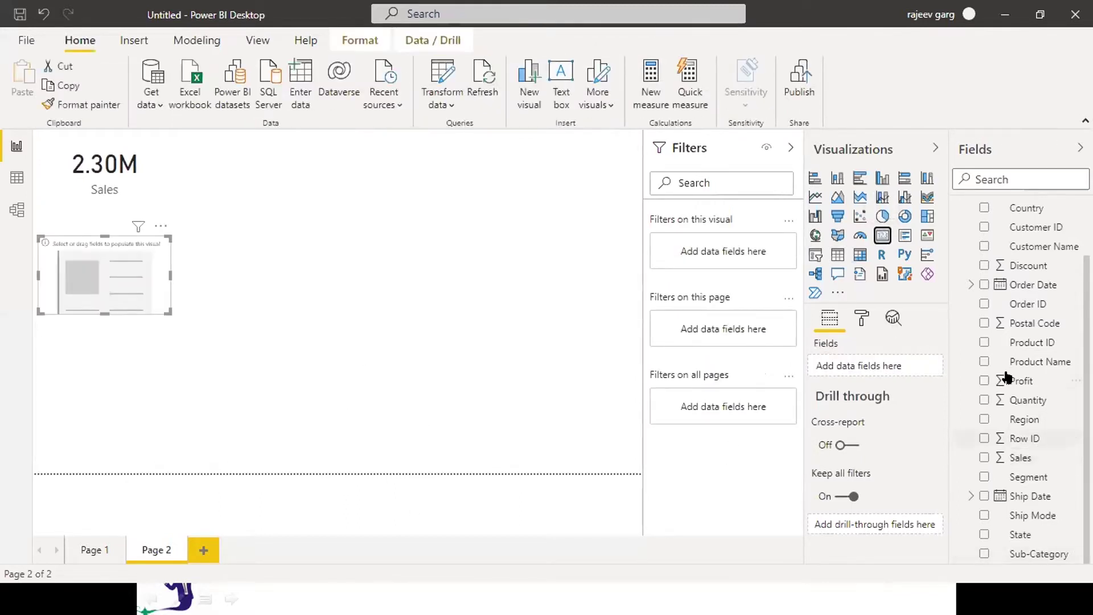
{"action": "left_click_drag", "start_coordinate": [1014, 380], "coordinate": [865, 368]}
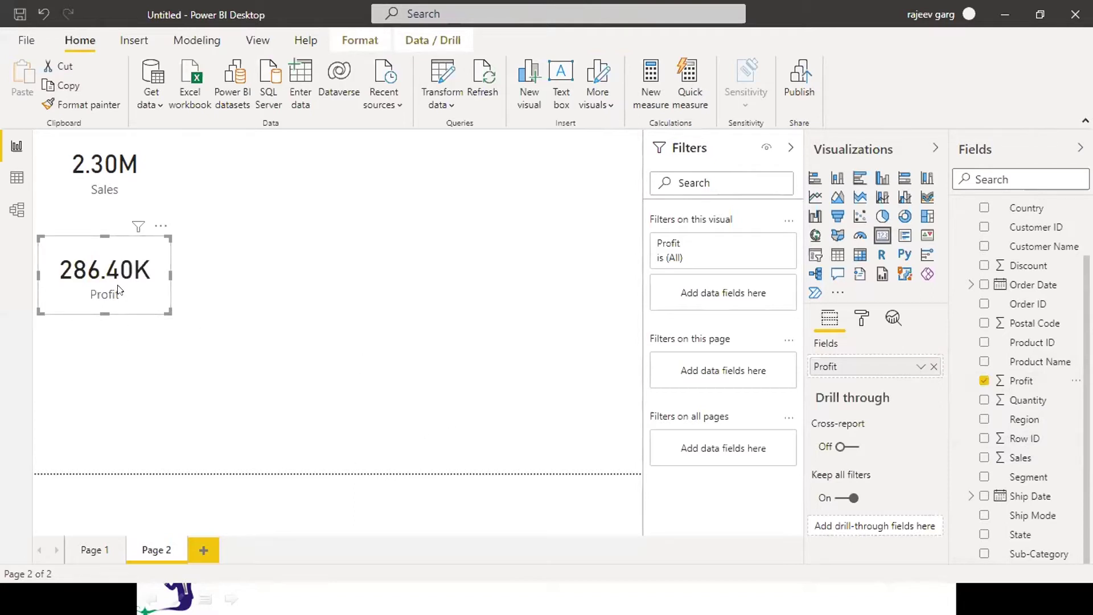
Step: Duplicate the Profit card, place the copy directly below it, and replace its field with Quantity
{"action": "key", "text": "ctrl+c"}
{"action": "key", "text": "ctrl+v"}
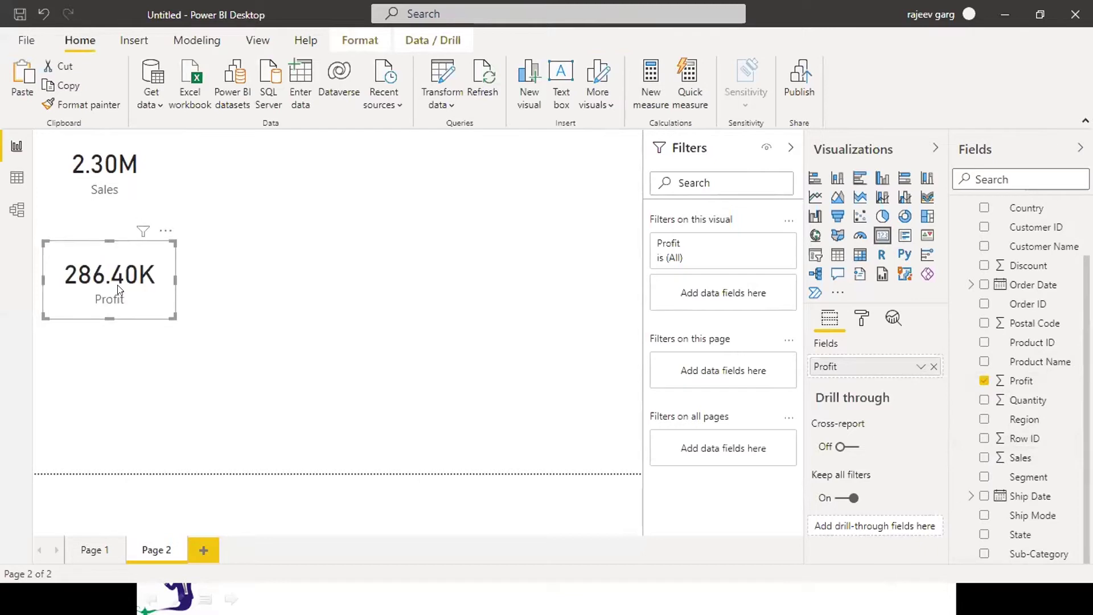
{"action": "left_click_drag", "start_coordinate": [143, 282], "coordinate": [139, 361]}
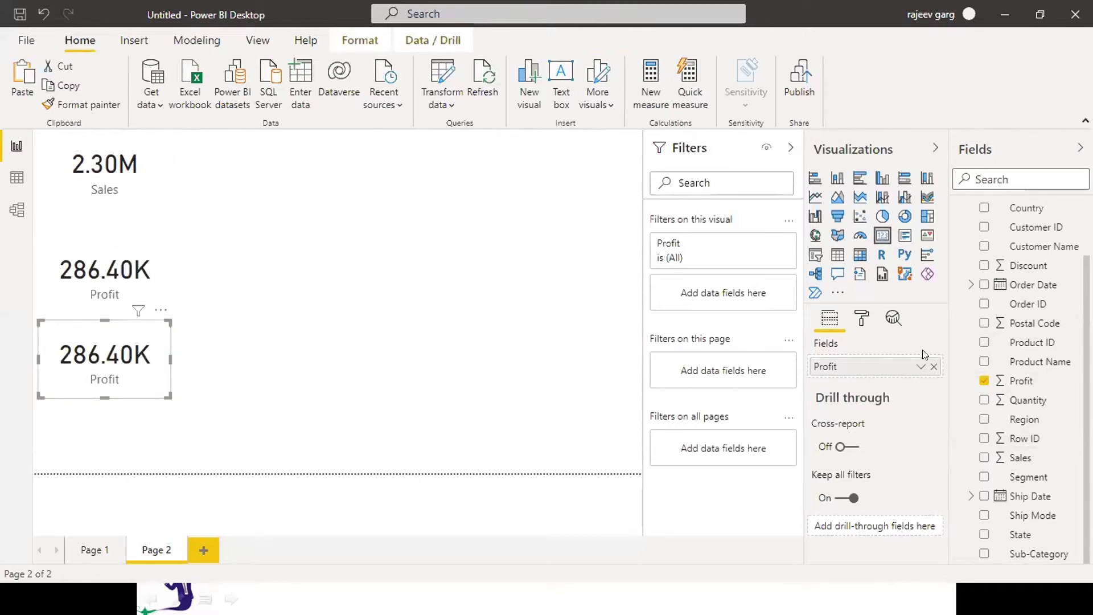
{"action": "left_click", "coordinate": [934, 367]}
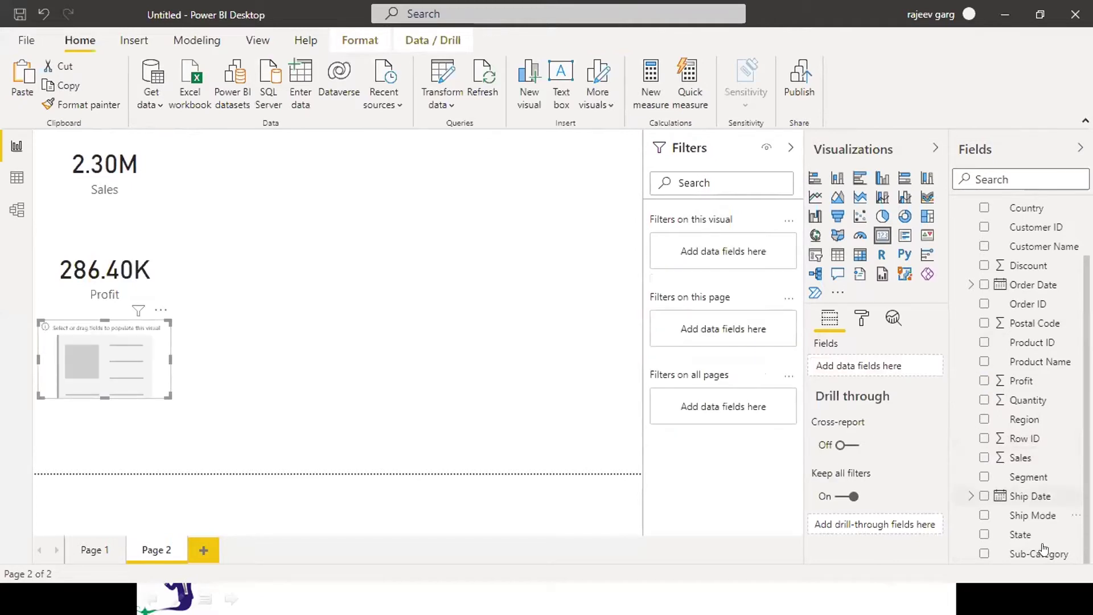
{"action": "left_click", "coordinate": [985, 400]}
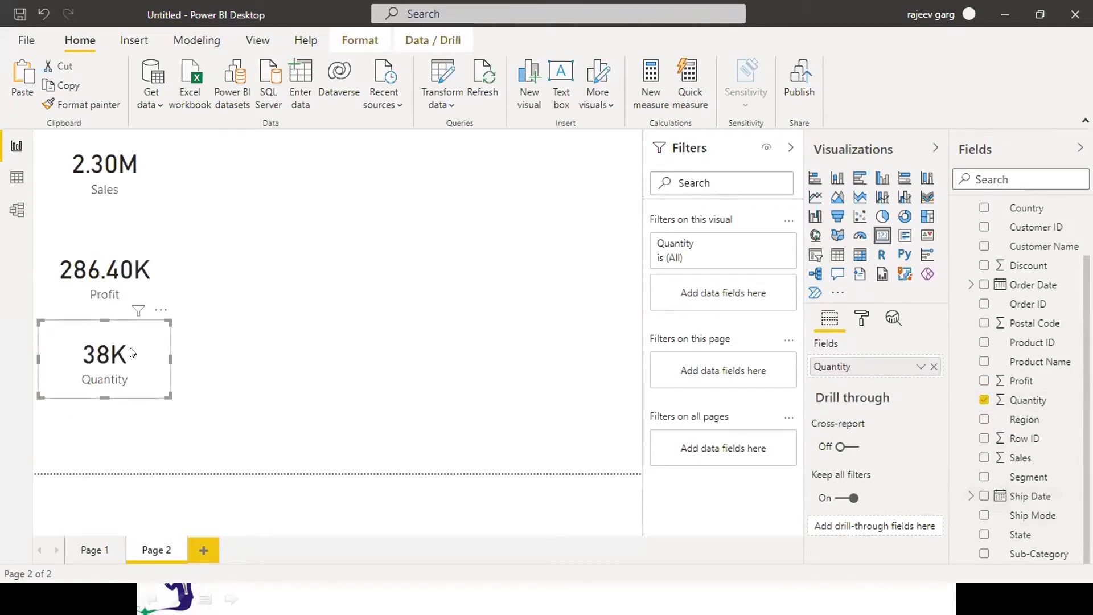
Step: Duplicate the Quantity card, stack the two at the page's lower left edge, and replace the lower one's field with Discount
{"action": "key", "text": "ctrl+c"}
{"action": "key", "text": "ctrl+v"}
{"action": "left_click_drag", "start_coordinate": [127, 427], "coordinate": [104, 445]}
{"action": "mouse_move", "coordinate": [99, 331]}
{"action": "left_mouse_down"}
{"action": "mouse_move", "coordinate": [90, 341]}
{"action": "mouse_move", "coordinate": [93, 331]}
{"action": "left_mouse_up"}
{"action": "left_click", "coordinate": [67, 453]}
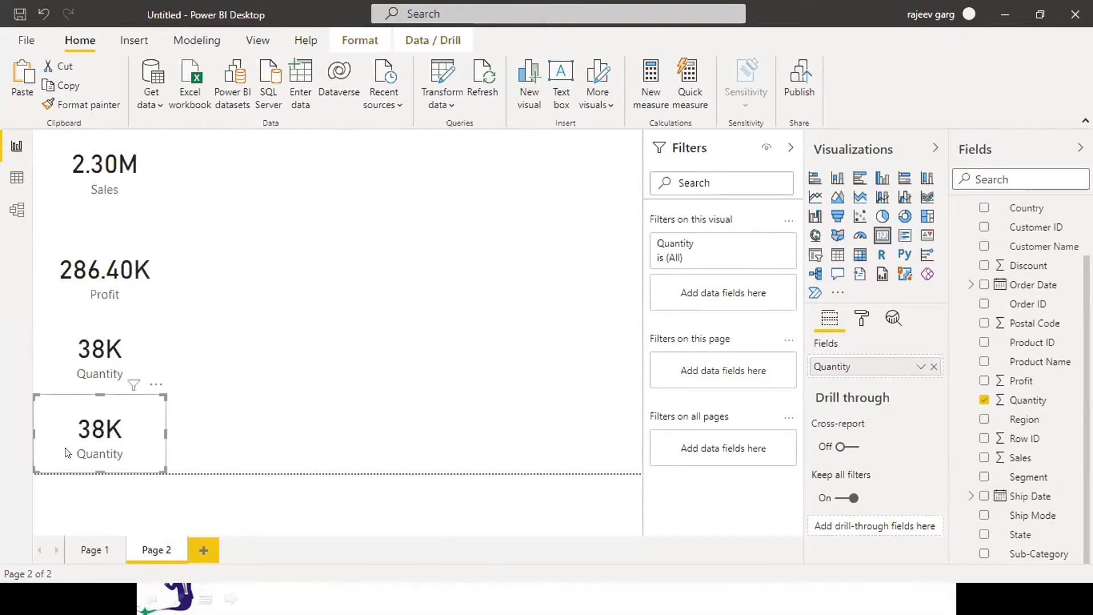
{"action": "left_click", "coordinate": [934, 366]}
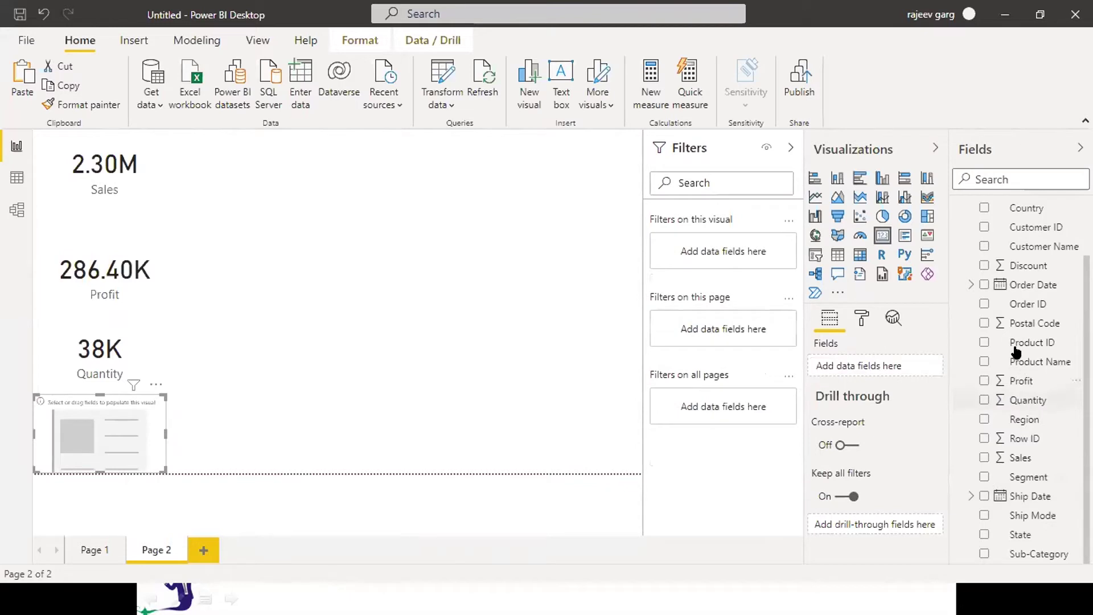
{"action": "left_click", "coordinate": [983, 265]}
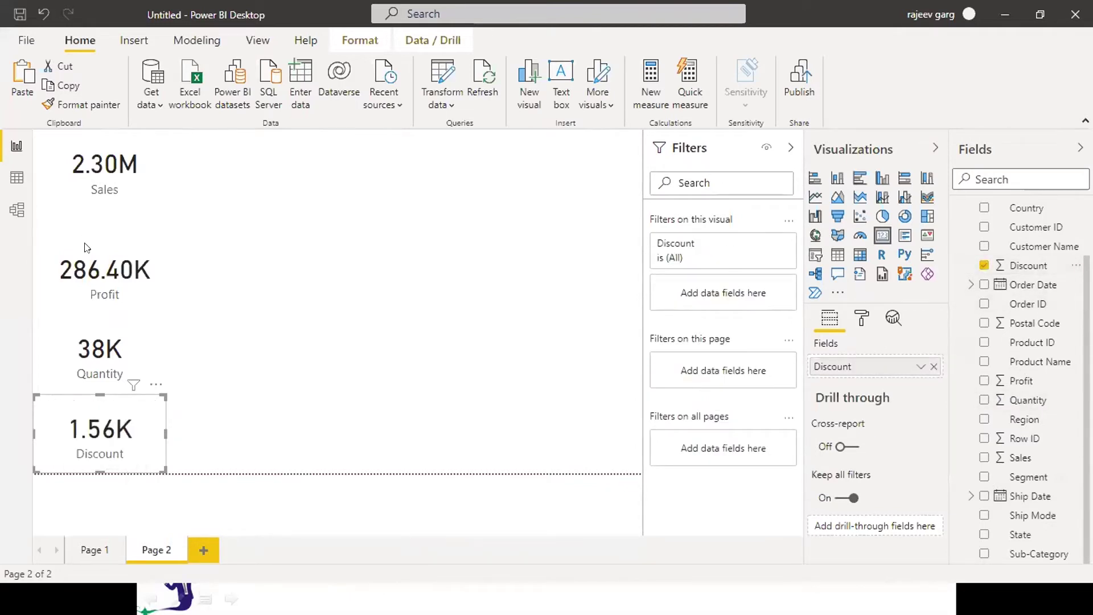
Step: Align the Profit and Sales cards with the page's left edge, in line with the Quantity and Discount cards
{"action": "left_click", "coordinate": [137, 265]}
{"action": "left_click_drag", "start_coordinate": [136, 265], "coordinate": [122, 263]}
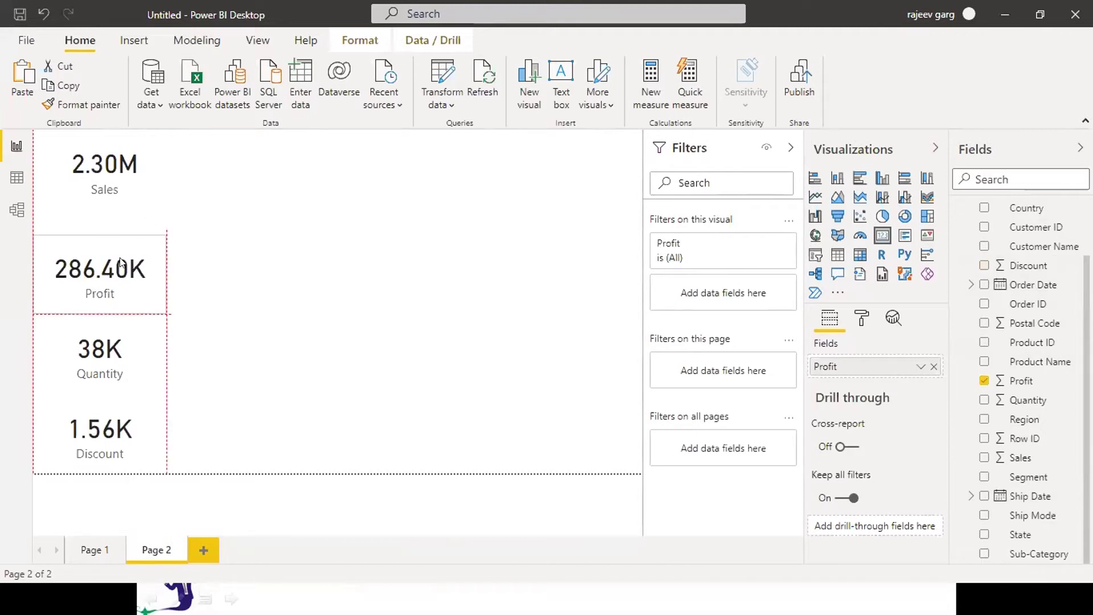
{"action": "left_click", "coordinate": [123, 169]}
{"action": "left_click_drag", "start_coordinate": [123, 168], "coordinate": [108, 169]}
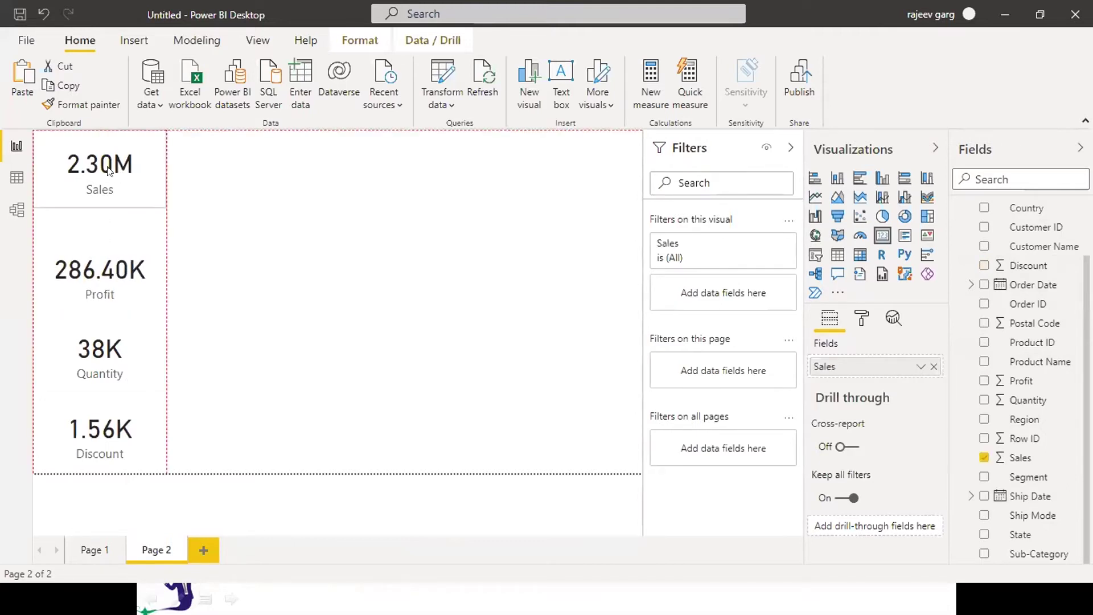
{"action": "left_click", "coordinate": [416, 292]}
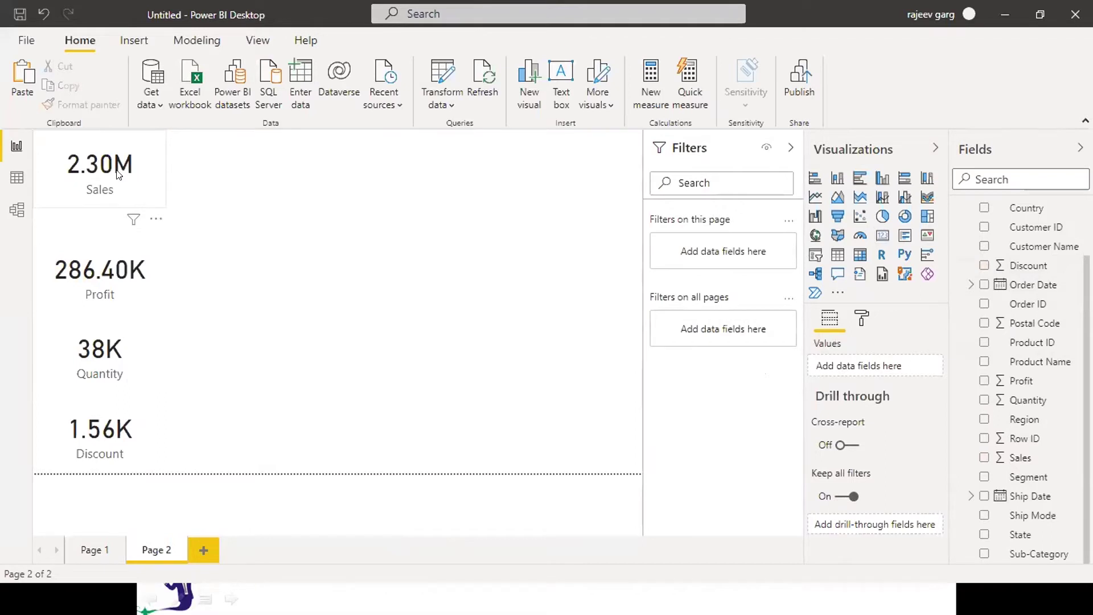
Step: Color the Sales card's data label orange, then change it to a golden yellow theme shade
{"action": "left_click", "coordinate": [44, 202]}
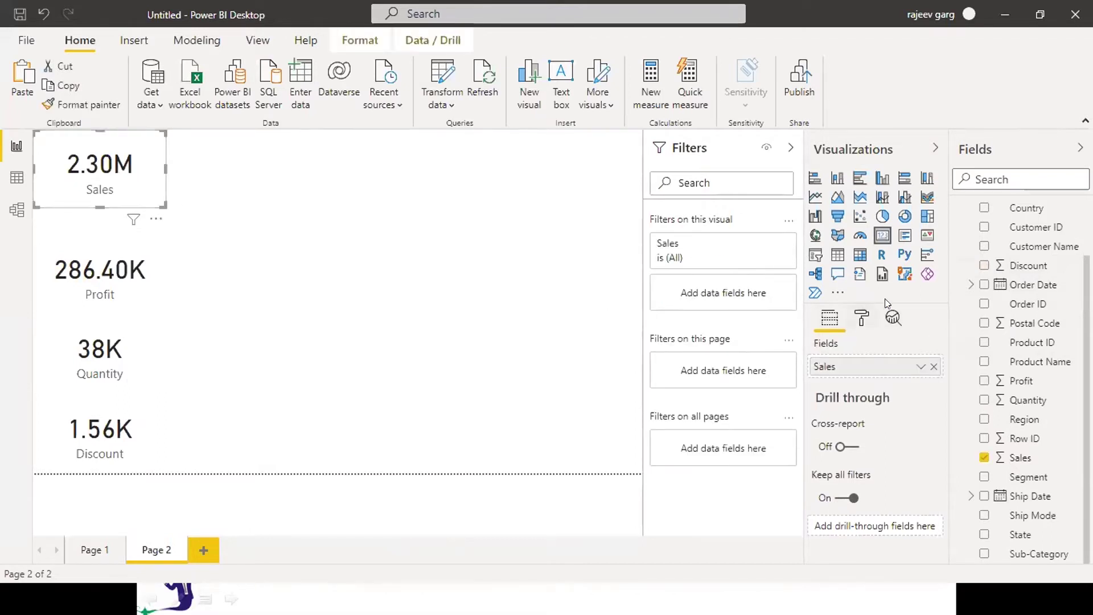
{"action": "left_click", "coordinate": [872, 319]}
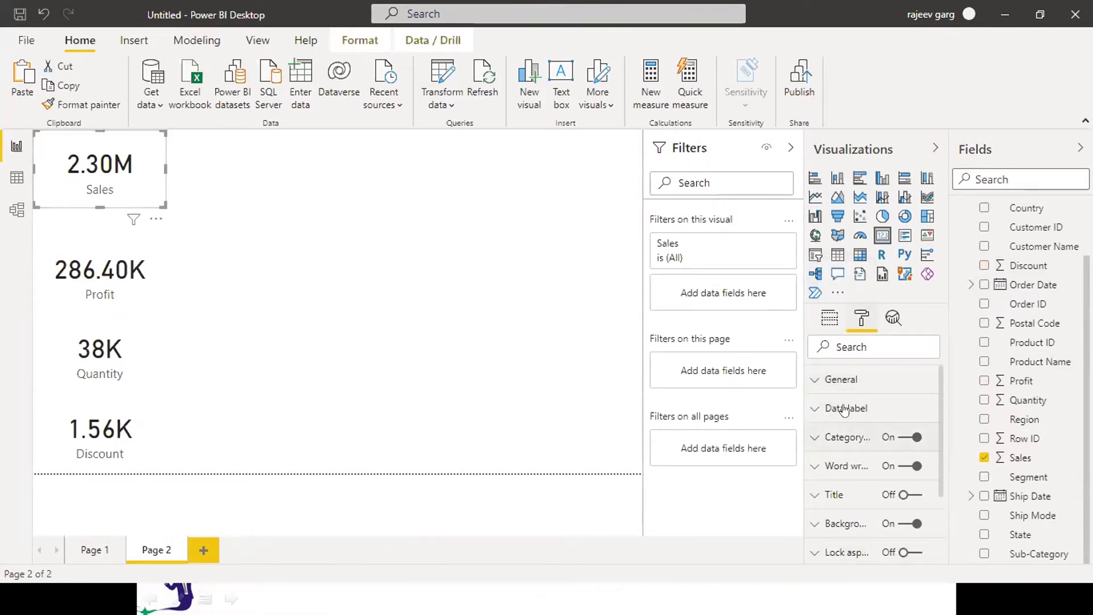
{"action": "left_click", "coordinate": [815, 411]}
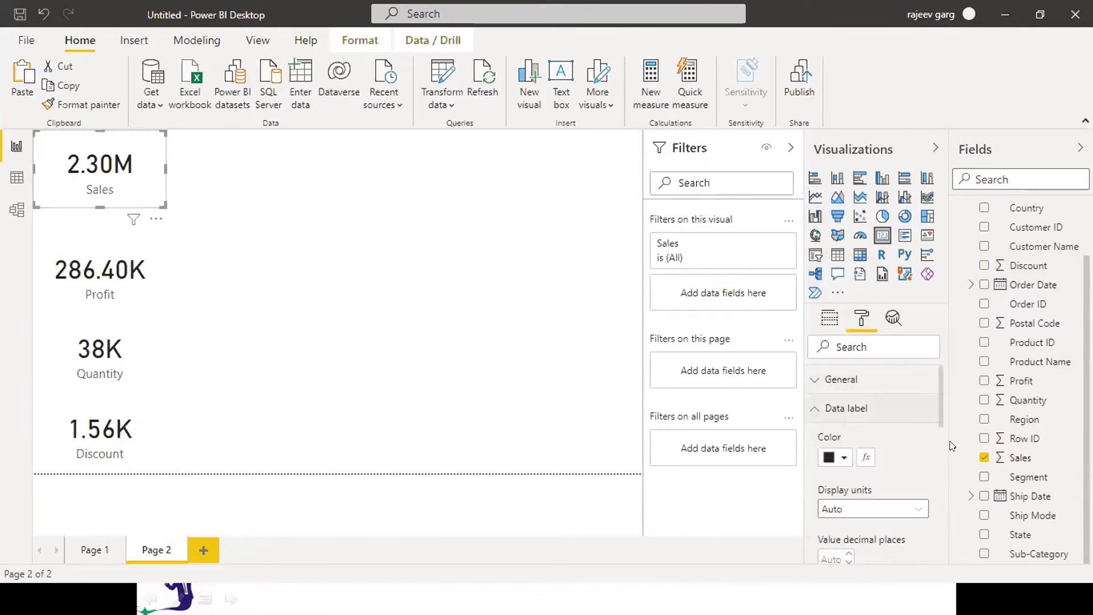
{"action": "left_click", "coordinate": [841, 460]}
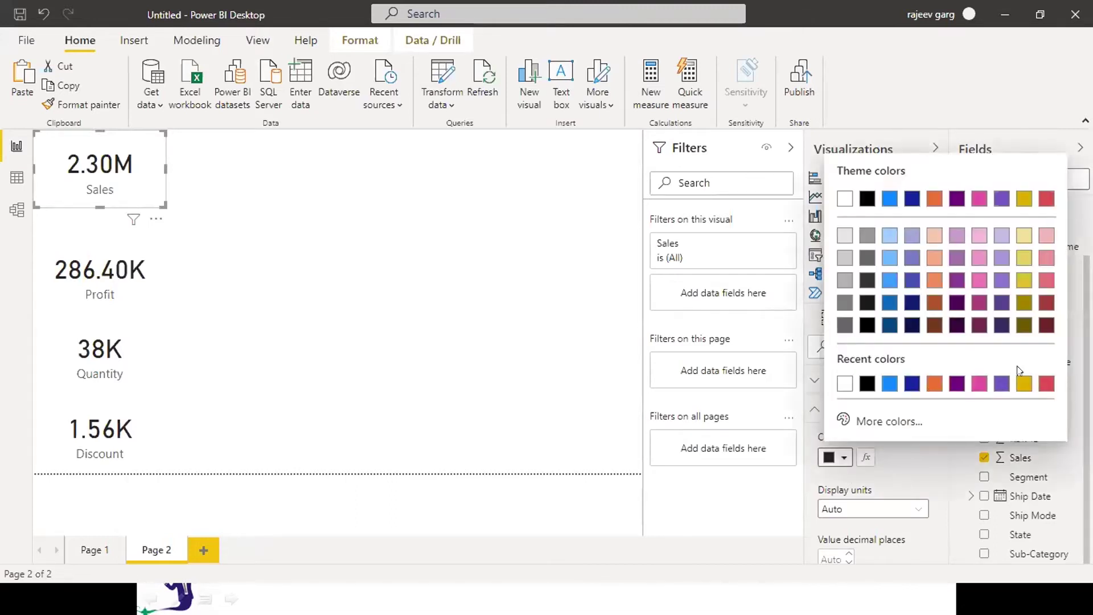
{"action": "left_click", "coordinate": [930, 390]}
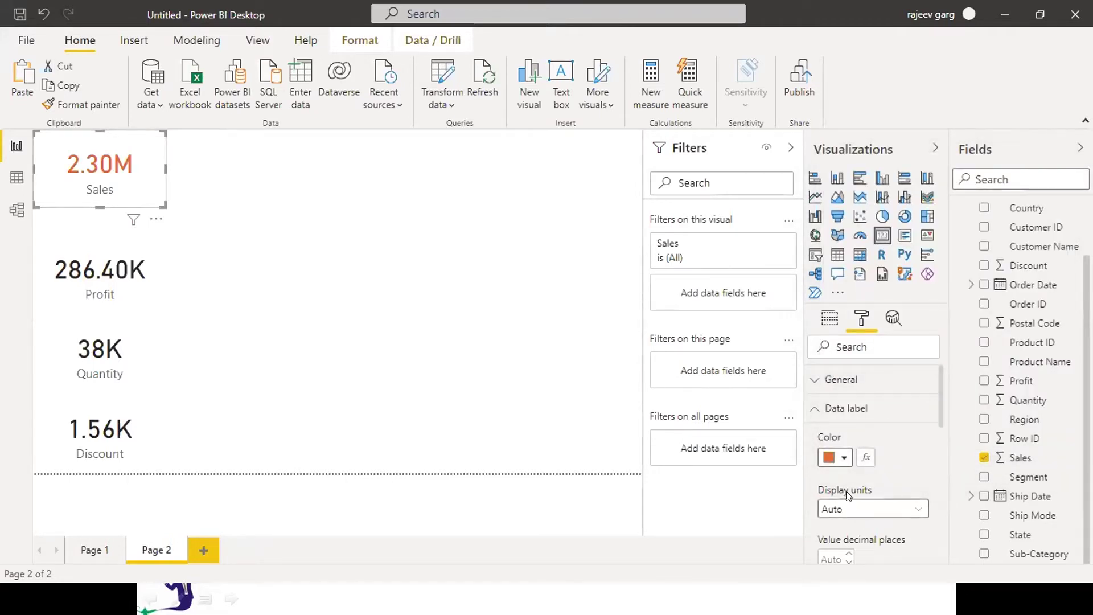
{"action": "left_click", "coordinate": [844, 461]}
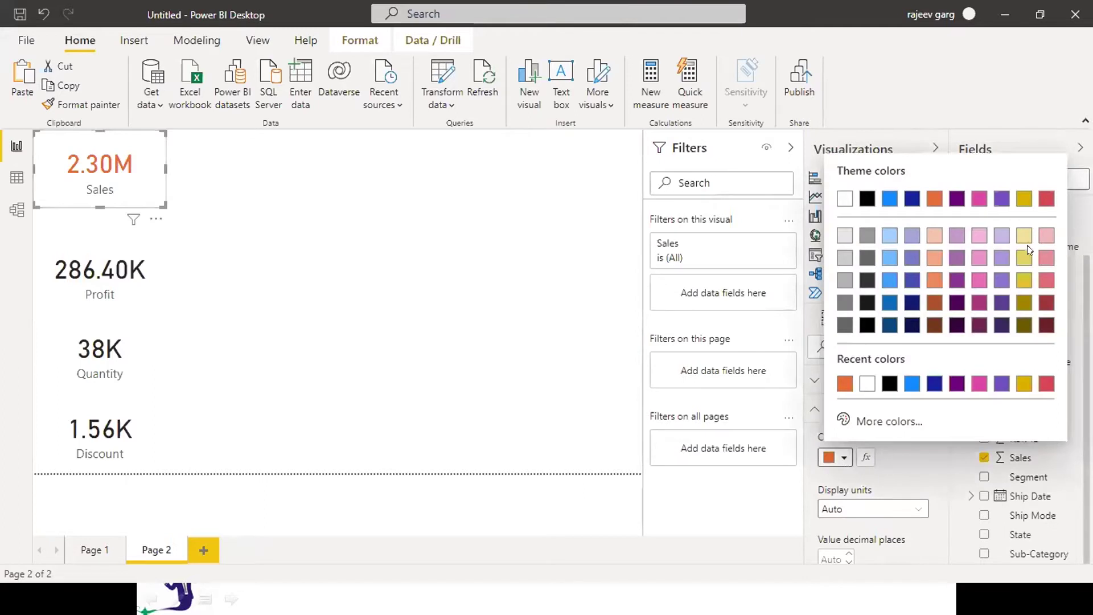
{"action": "left_click", "coordinate": [1023, 279]}
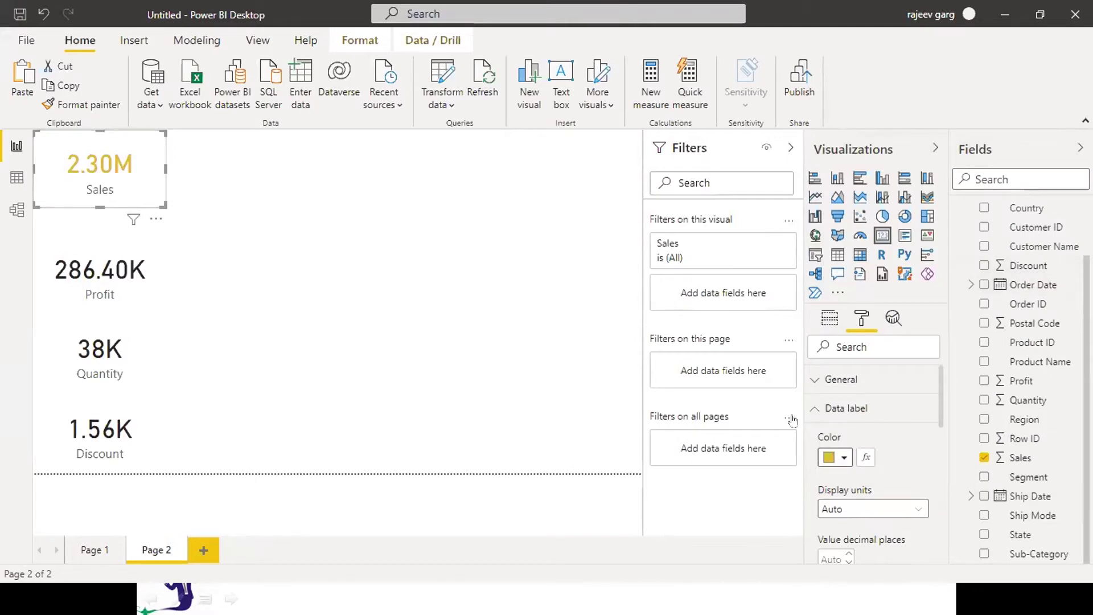
{"action": "mouse_move", "coordinate": [939, 401]}
{"action": "left_mouse_down"}
{"action": "mouse_move", "coordinate": [942, 443]}
{"action": "mouse_move", "coordinate": [937, 400]}
{"action": "left_mouse_up"}
{"action": "left_click", "coordinate": [806, 413]}
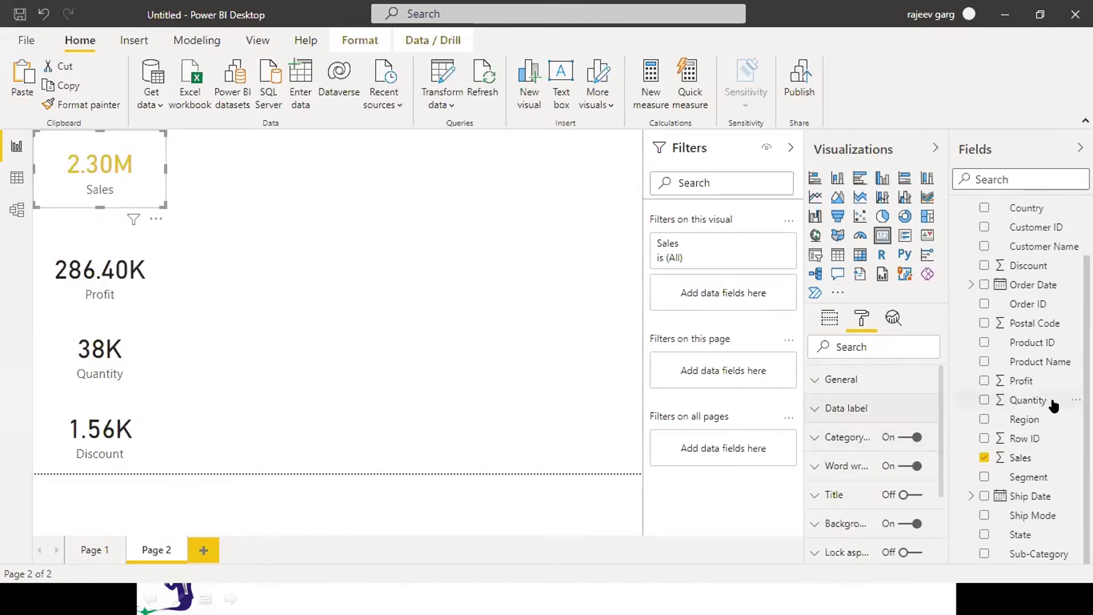
Step: Switch the Sales card's category label off and back on, and set its color to orange
{"action": "left_click", "coordinate": [901, 438]}
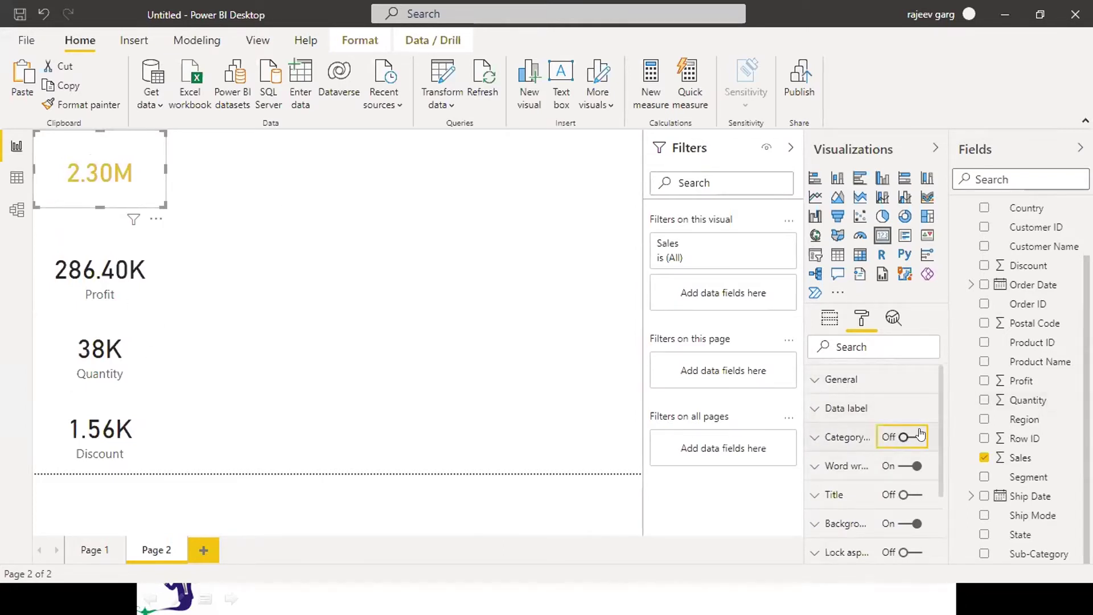
{"action": "left_click", "coordinate": [902, 438]}
{"action": "left_click", "coordinate": [813, 441]}
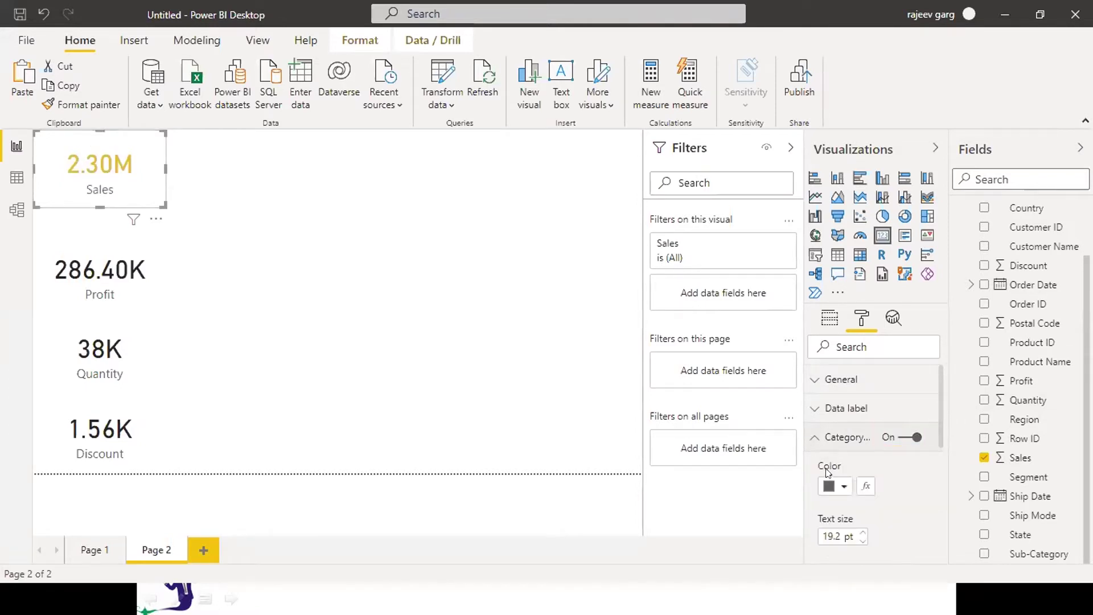
{"action": "left_click", "coordinate": [844, 487]}
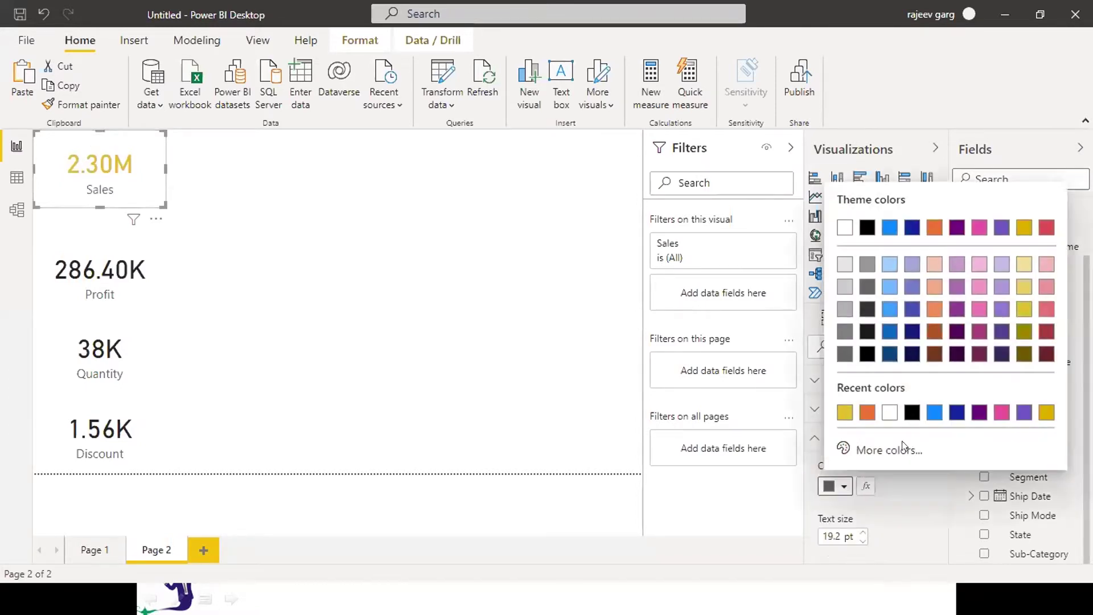
{"action": "left_click", "coordinate": [866, 413]}
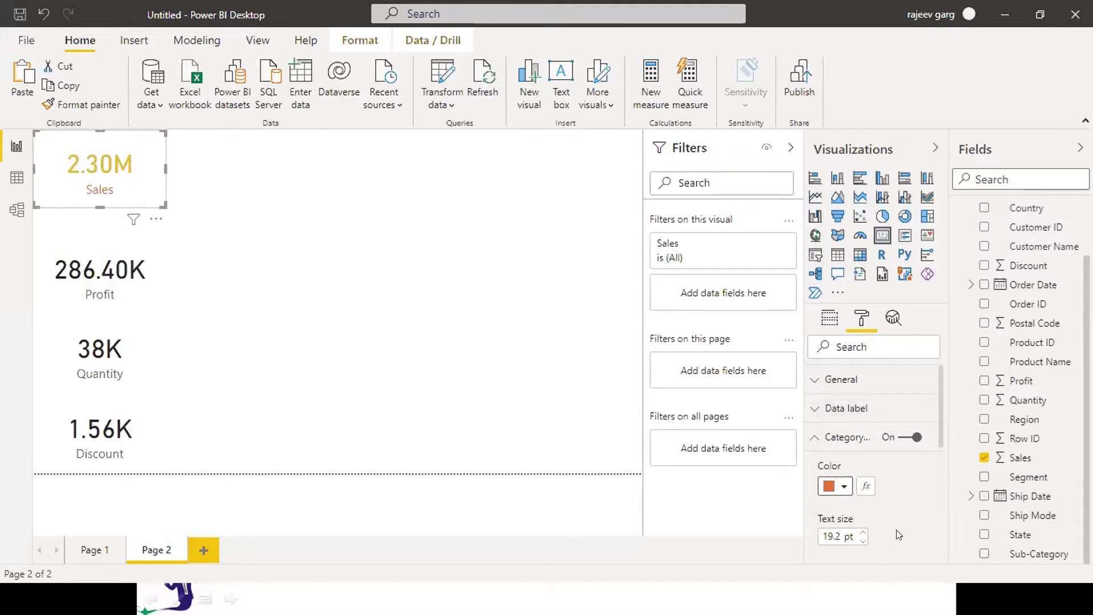
{"action": "left_click", "coordinate": [813, 438]}
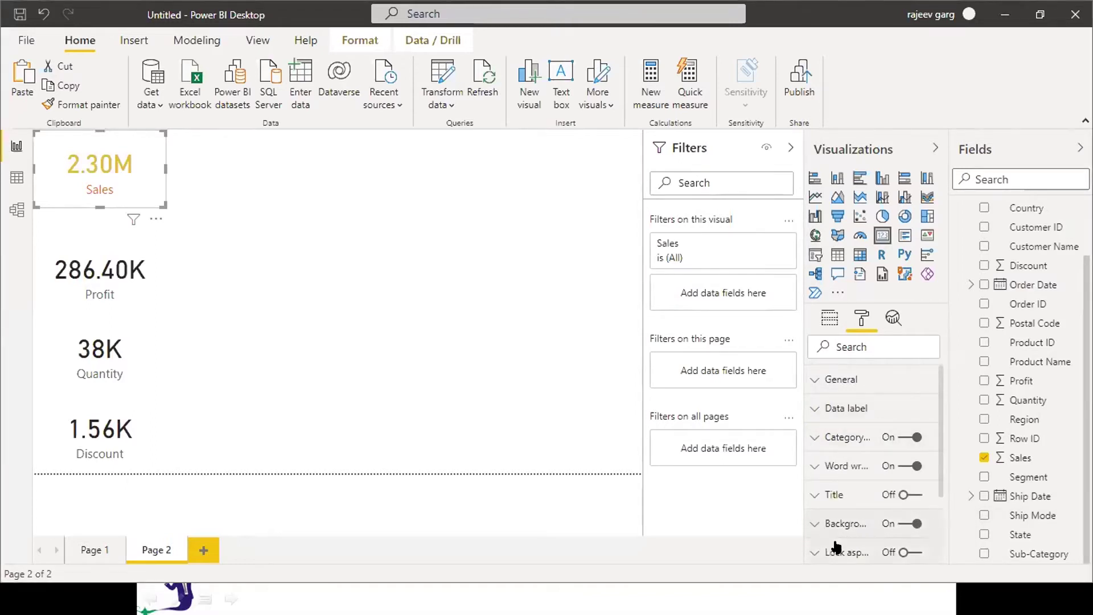
Step: Set the Sales card's background to black with 0% transparency and turn on its border
{"action": "left_click", "coordinate": [814, 525]}
{"action": "left_click_drag", "start_coordinate": [938, 452], "coordinate": [940, 489]}
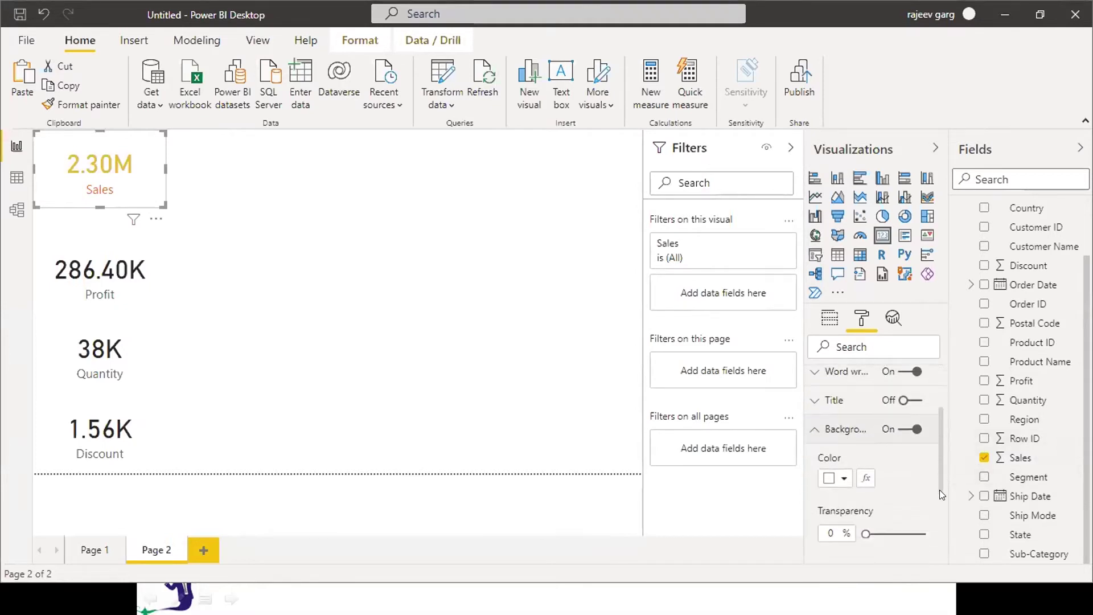
{"action": "left_click", "coordinate": [843, 482]}
{"action": "left_click", "coordinate": [911, 405]}
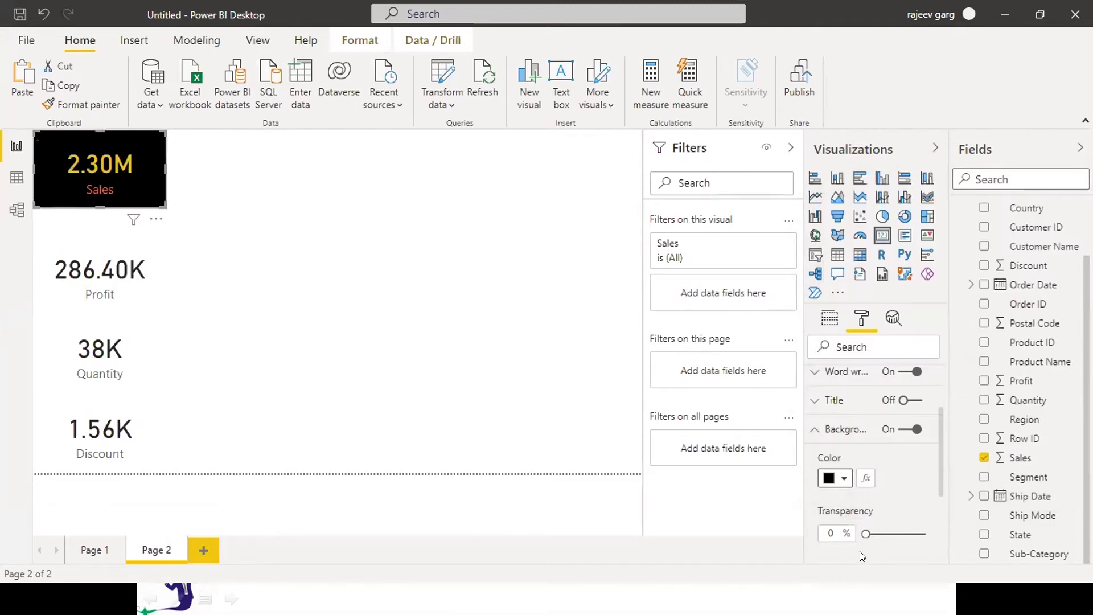
{"action": "mouse_move", "coordinate": [866, 533]}
{"action": "left_mouse_down"}
{"action": "mouse_move", "coordinate": [942, 531]}
{"action": "mouse_move", "coordinate": [853, 548]}
{"action": "left_mouse_up"}
{"action": "left_click", "coordinate": [812, 430]}
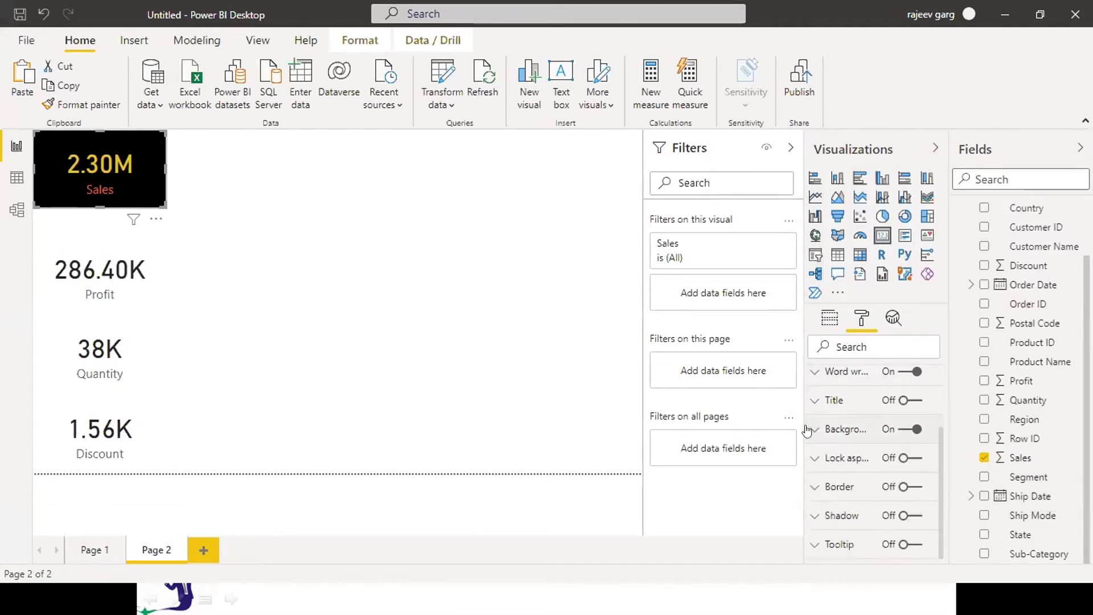
{"action": "left_click", "coordinate": [907, 487]}
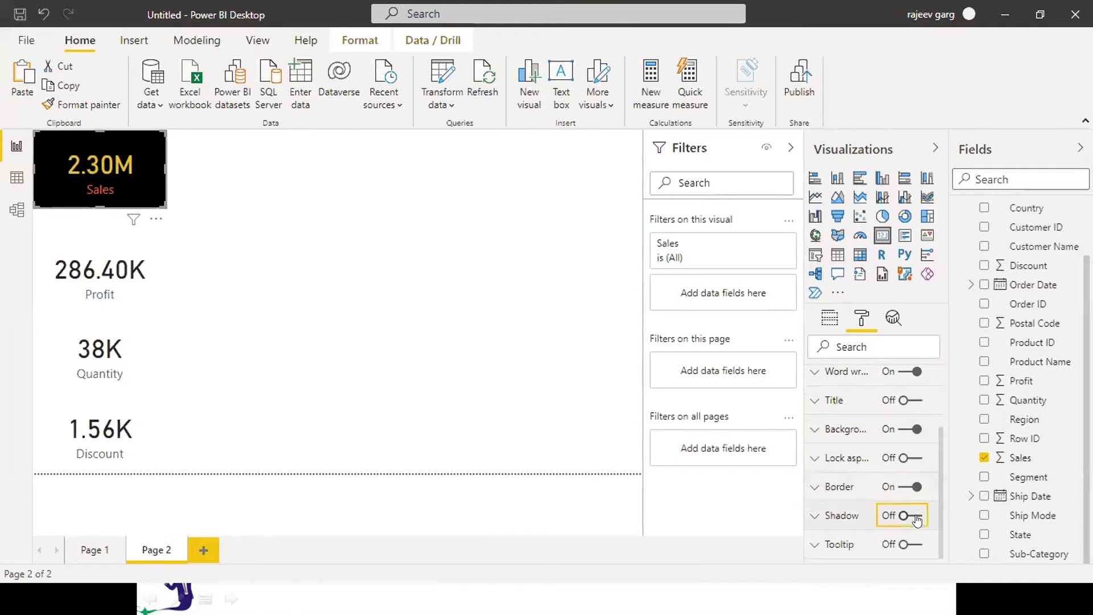
Step: Turn on the Sales card's shadow and give its border a golden yellow color with a 30 px radius
{"action": "left_click", "coordinate": [907, 516]}
{"action": "left_click", "coordinate": [814, 488]}
{"action": "left_click", "coordinate": [839, 535]}
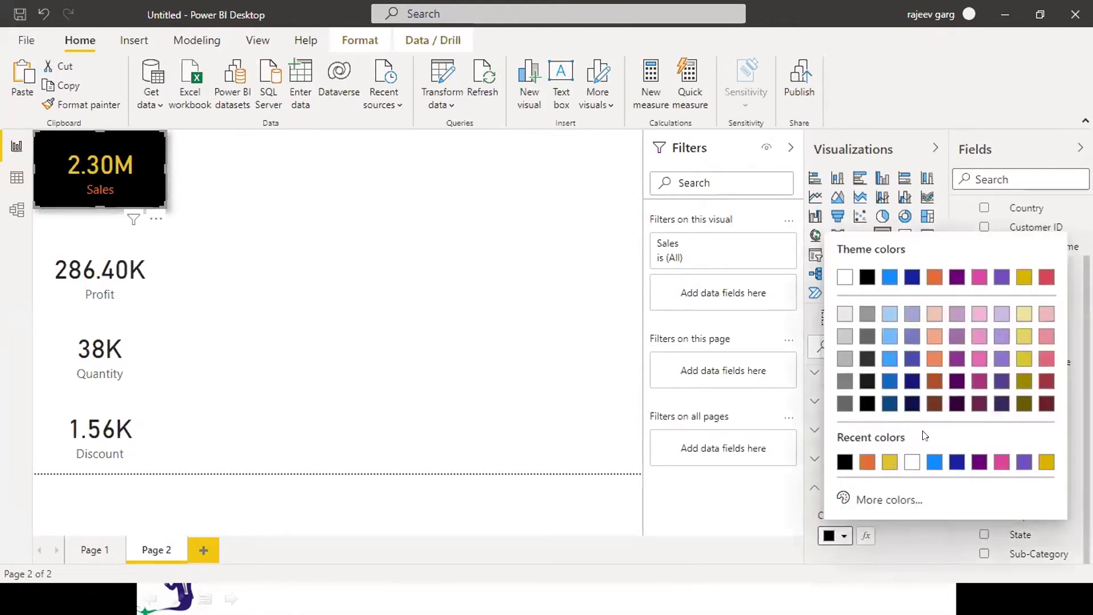
{"action": "left_click", "coordinate": [882, 464]}
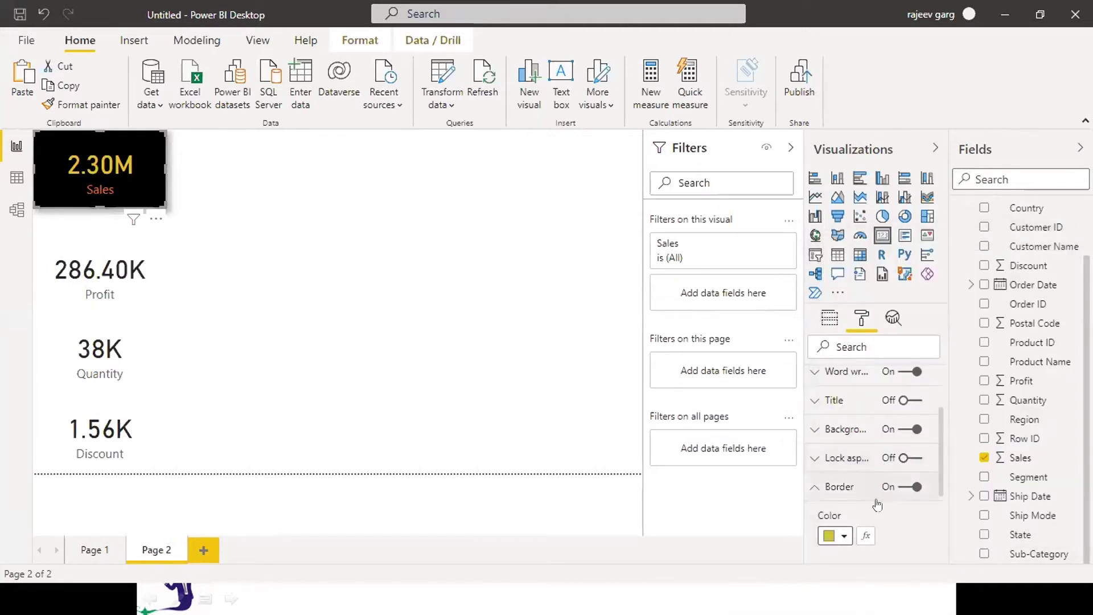
{"action": "scroll", "coordinate": [938, 464], "scroll_direction": "down", "scroll_amount": 2}
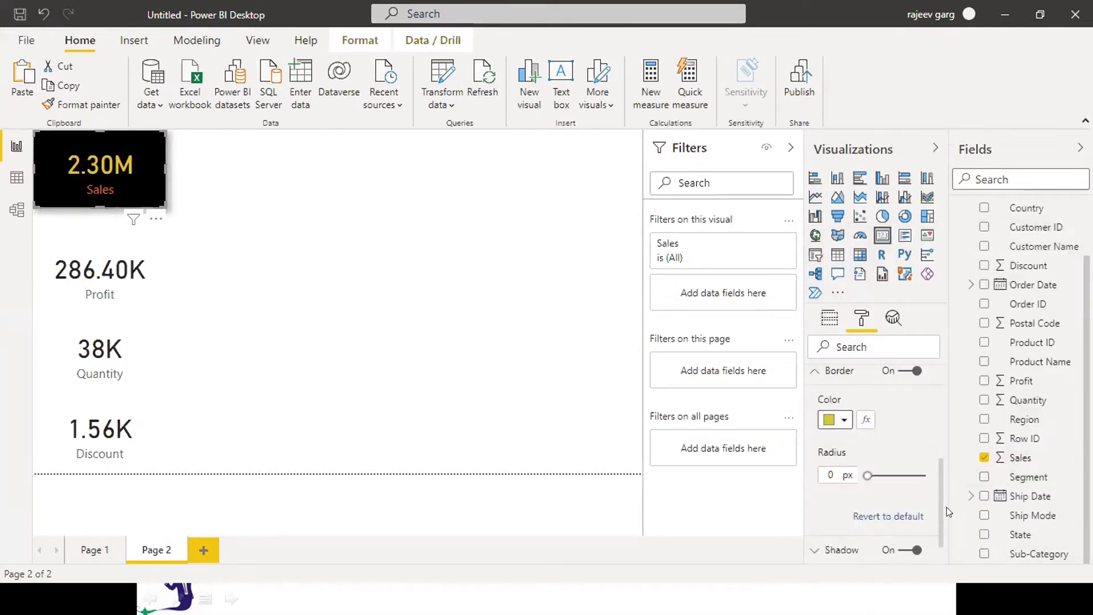
{"action": "left_click_drag", "start_coordinate": [870, 476], "coordinate": [942, 490]}
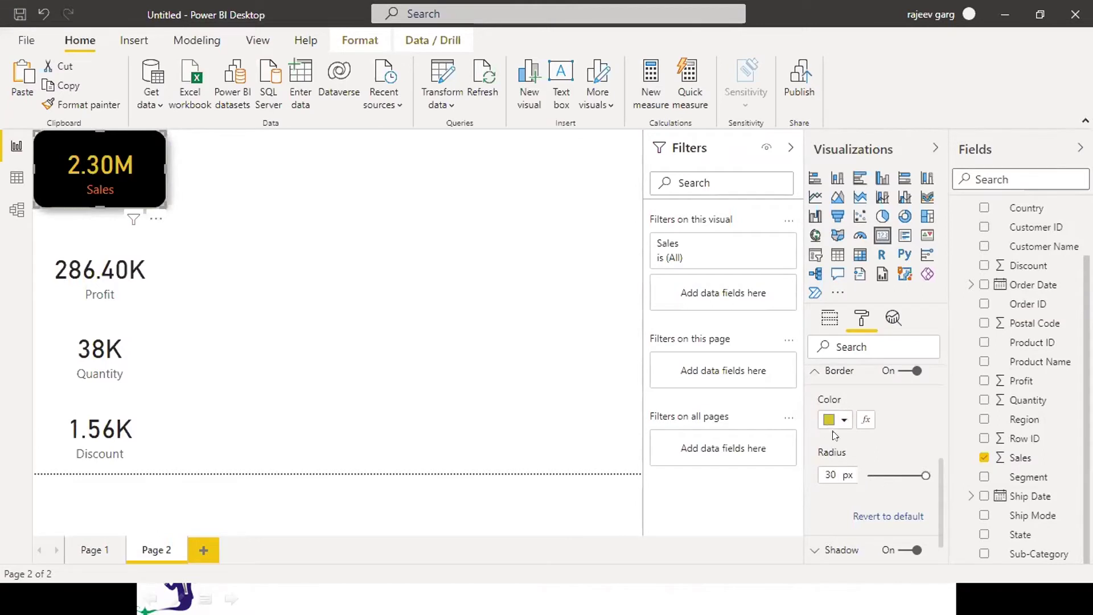
{"action": "scroll", "coordinate": [936, 489], "scroll_direction": "up", "scroll_amount": 3}
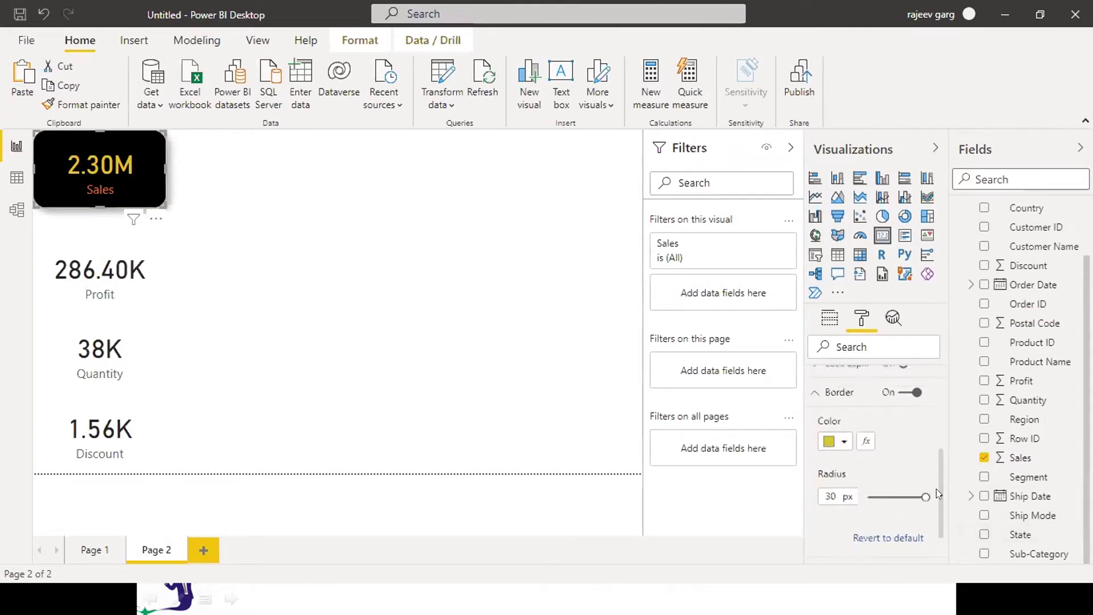
{"action": "left_click", "coordinate": [815, 450]}
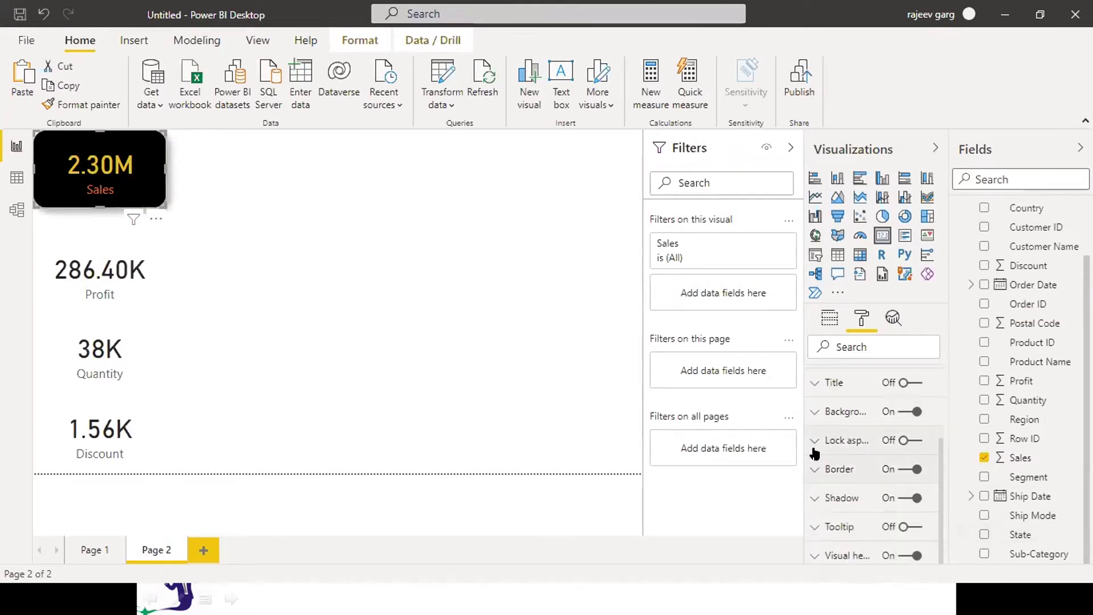
Step: Shrink the Sales card slightly in both width and height, keeping it in the page's upper-left corner
{"action": "left_click", "coordinate": [297, 273]}
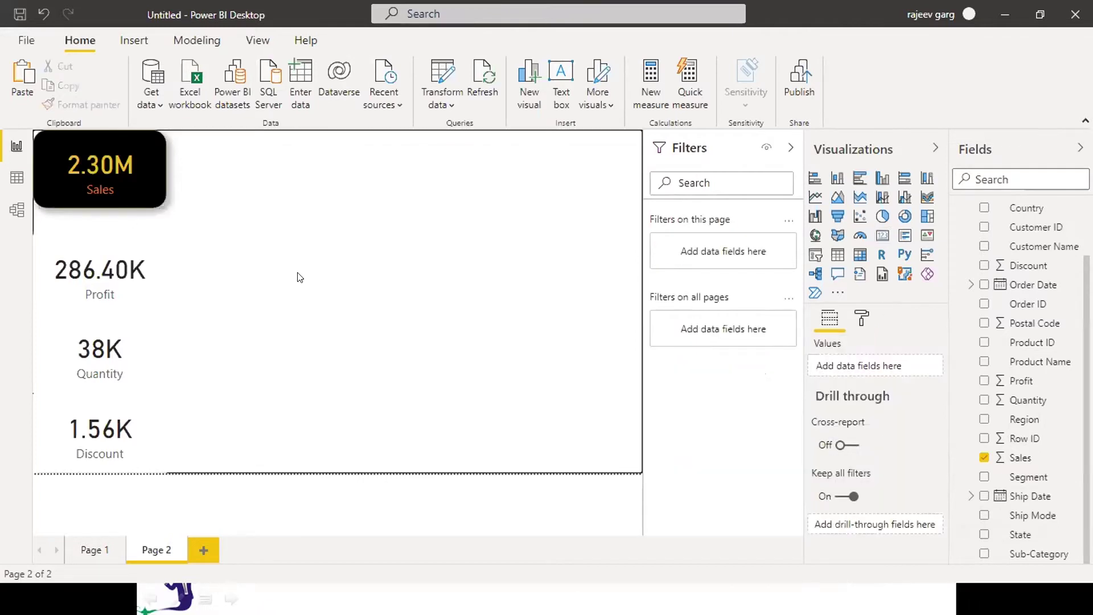
{"action": "left_click", "coordinate": [147, 194]}
{"action": "left_click_drag", "start_coordinate": [166, 207], "coordinate": [155, 200]}
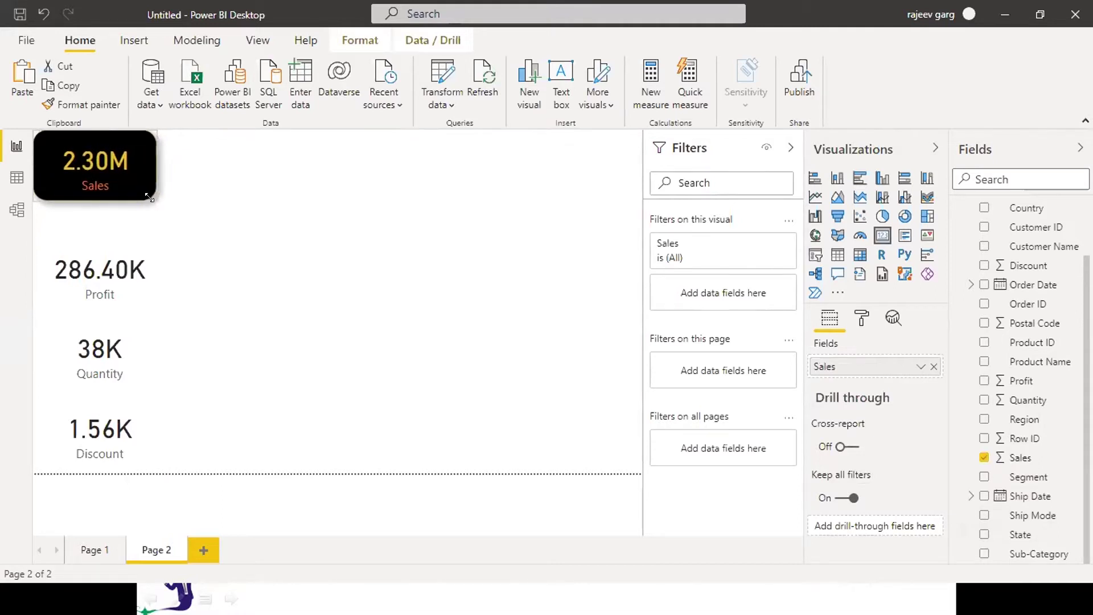
{"action": "double_click", "coordinate": [274, 218]}
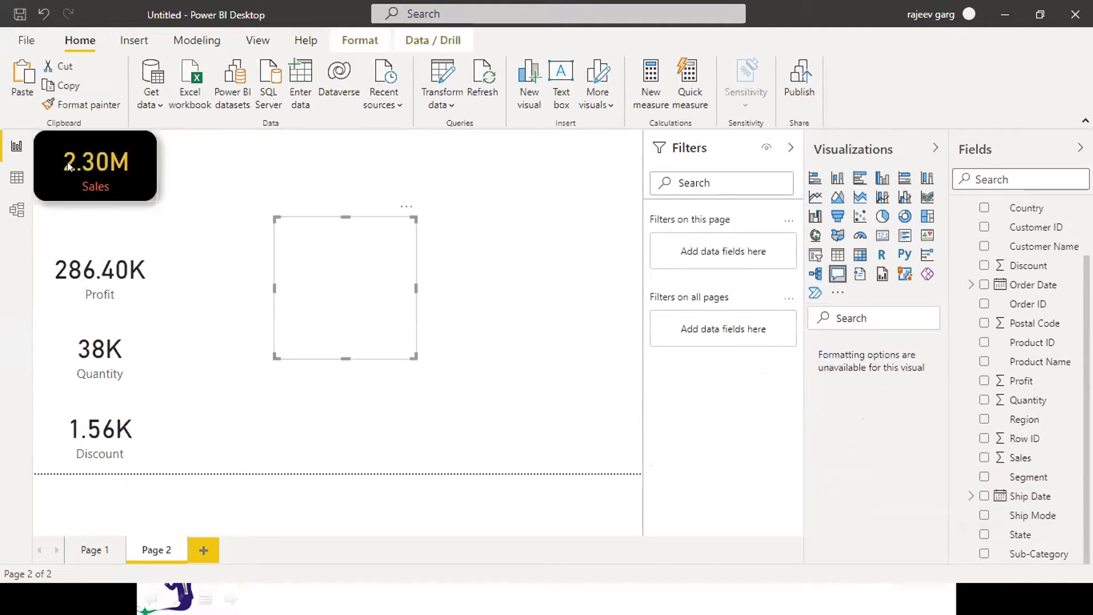
{"action": "left_click", "coordinate": [406, 206]}
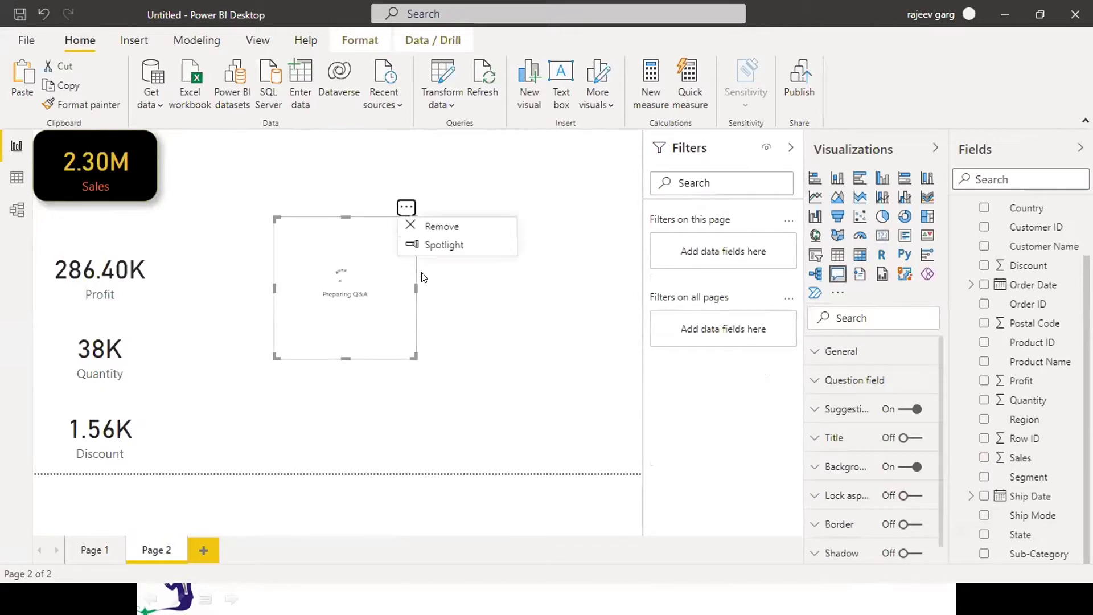
{"action": "left_click", "coordinate": [417, 230]}
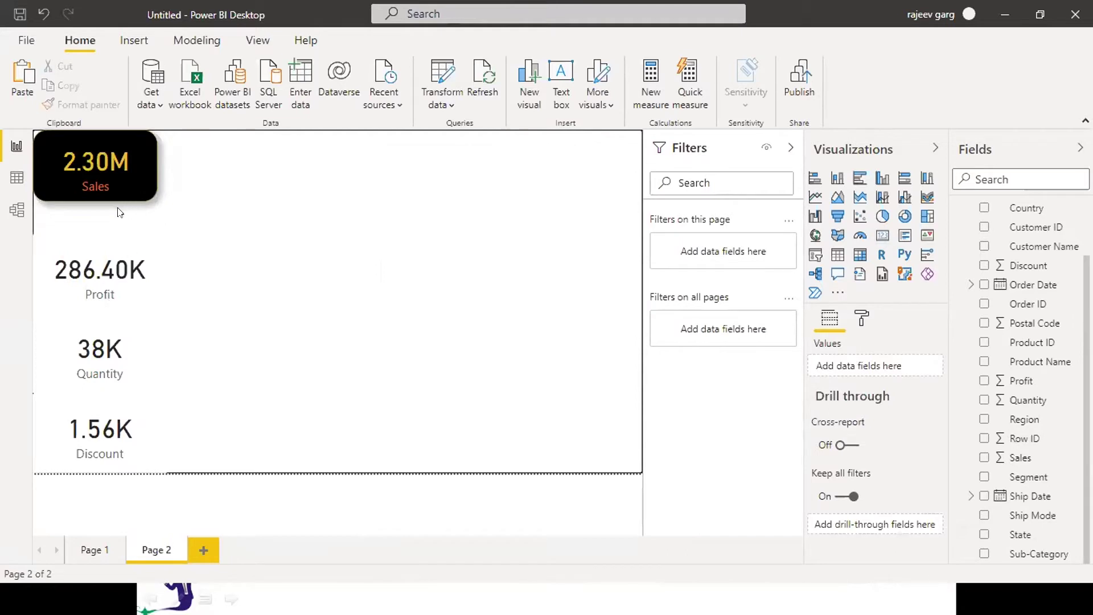
Step: Copy the Sales card's formatting onto the Profit card with Format painter
{"action": "left_click", "coordinate": [109, 184]}
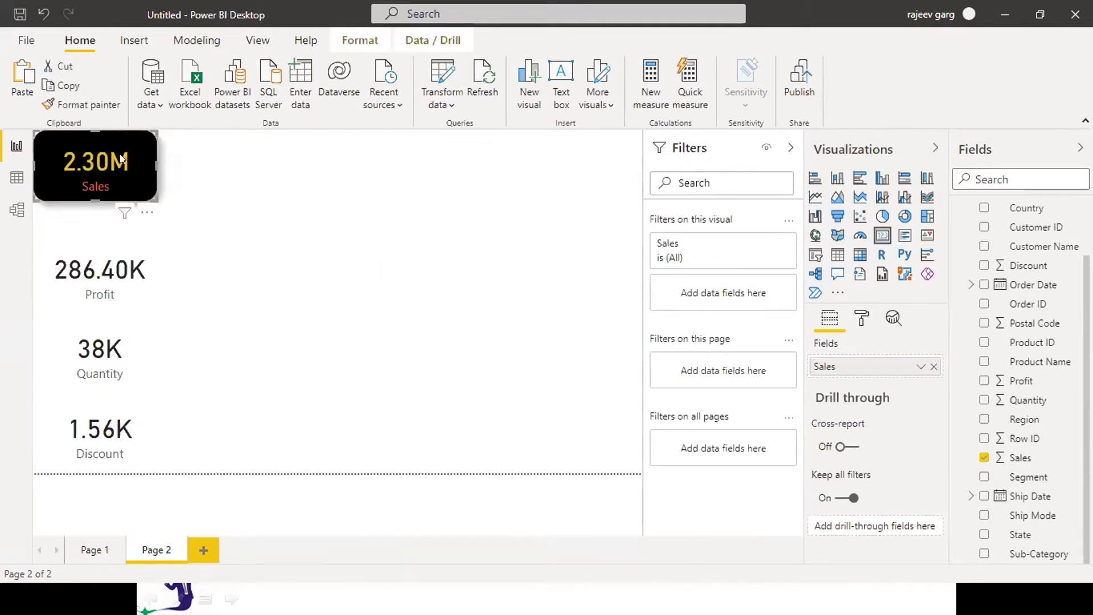
{"action": "left_click", "coordinate": [80, 96]}
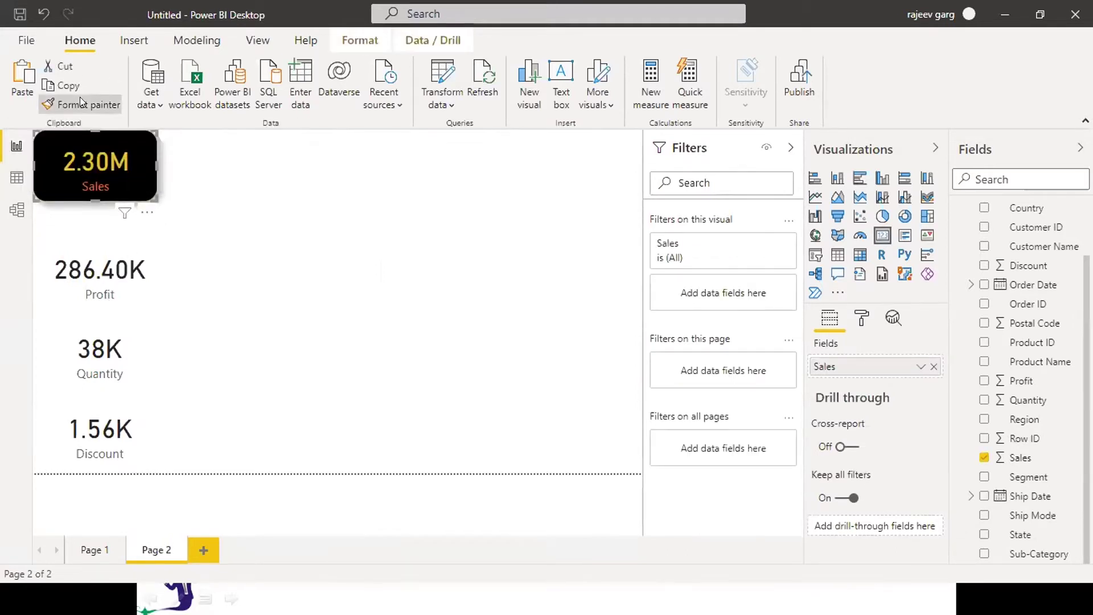
{"action": "left_click", "coordinate": [79, 238]}
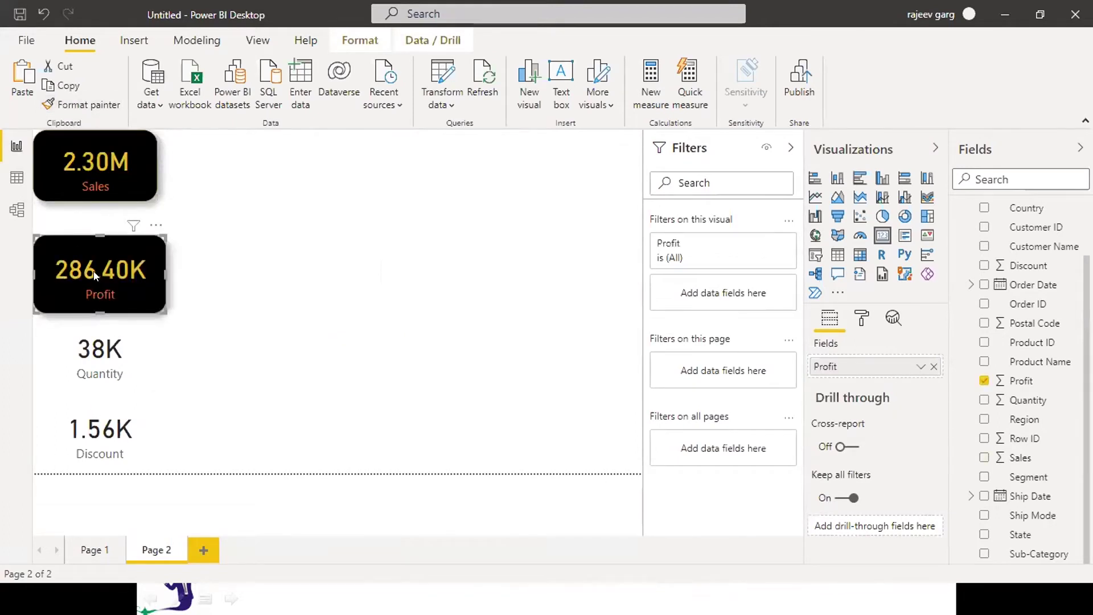
Step: Resize the Profit card to match the Sales card and place it directly below, leaving a small gap
{"action": "left_click_drag", "start_coordinate": [95, 255], "coordinate": [94, 247]}
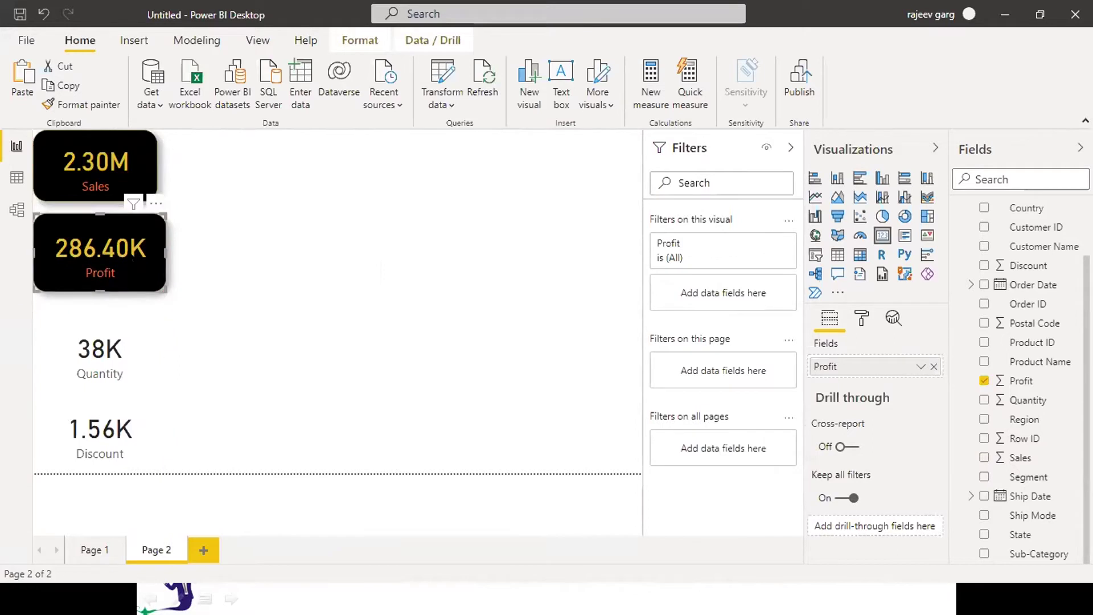
{"action": "left_click_drag", "start_coordinate": [161, 250], "coordinate": [158, 250]}
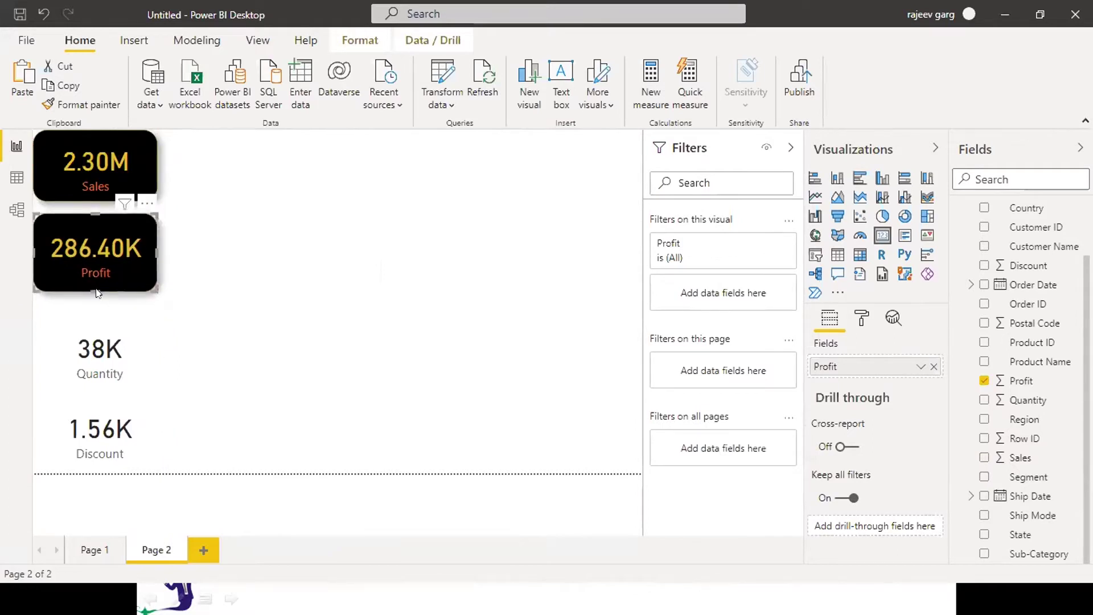
{"action": "left_click_drag", "start_coordinate": [87, 282], "coordinate": [275, 197]}
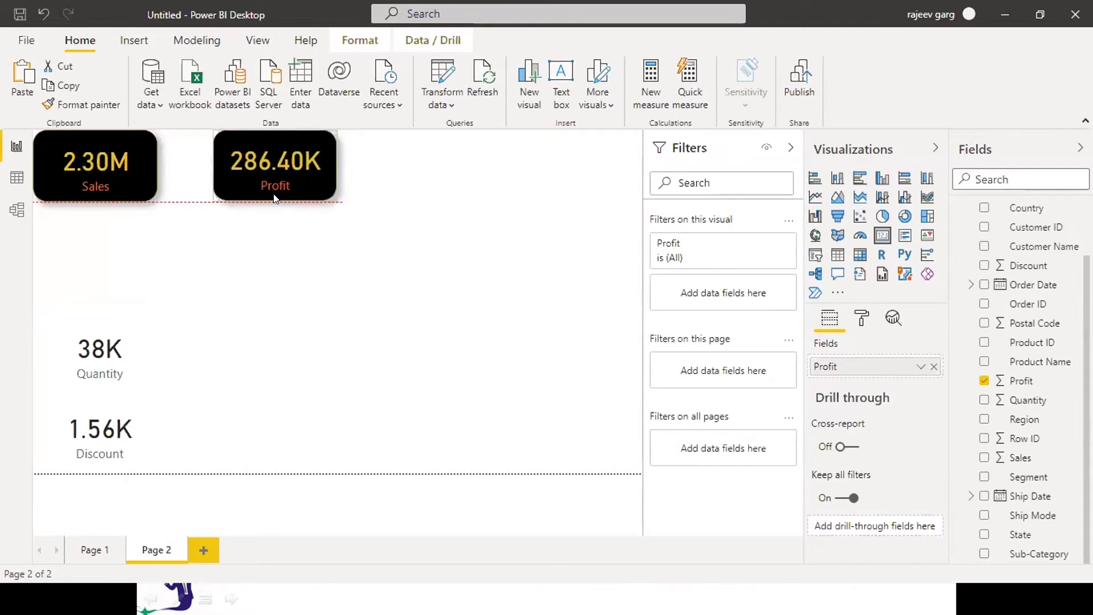
{"action": "left_click_drag", "start_coordinate": [312, 150], "coordinate": [131, 237]}
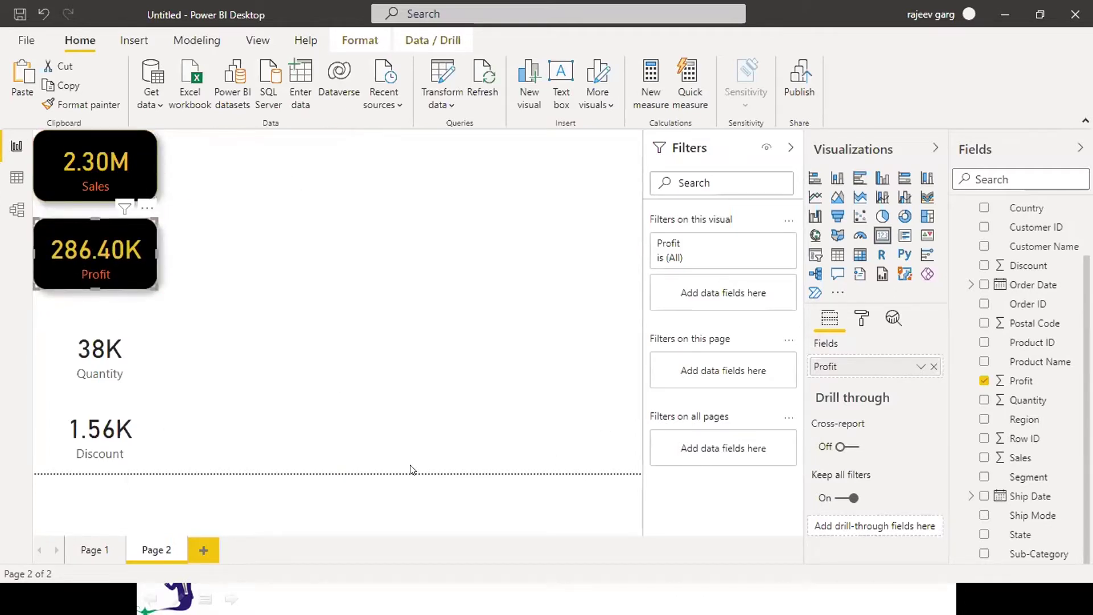
Step: Set the Profit card's data label to 0 decimal places
{"action": "left_click", "coordinate": [861, 320]}
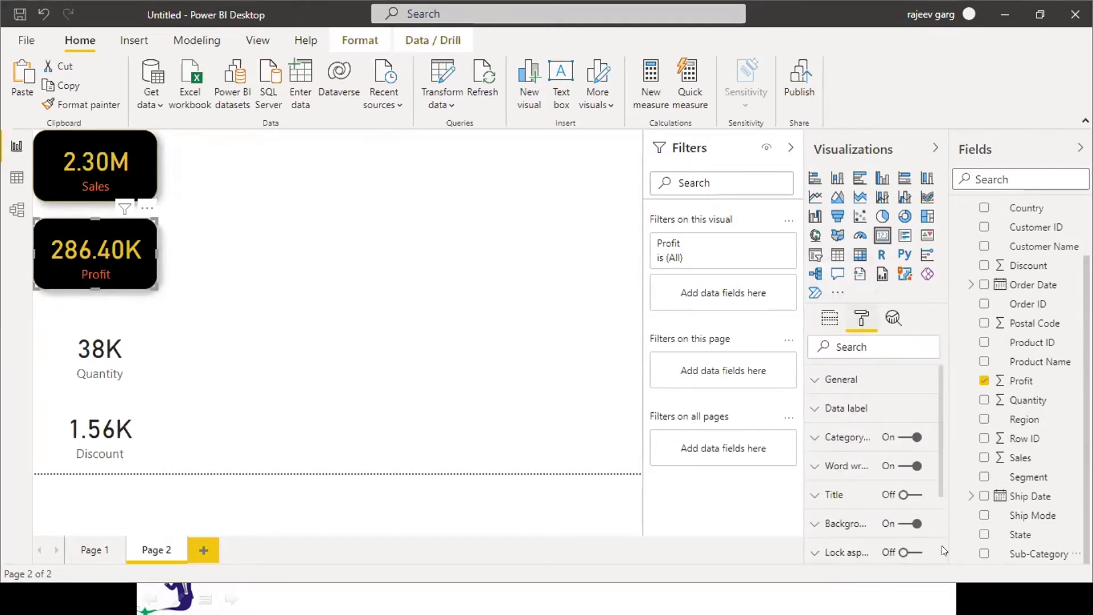
{"action": "left_click", "coordinate": [813, 407]}
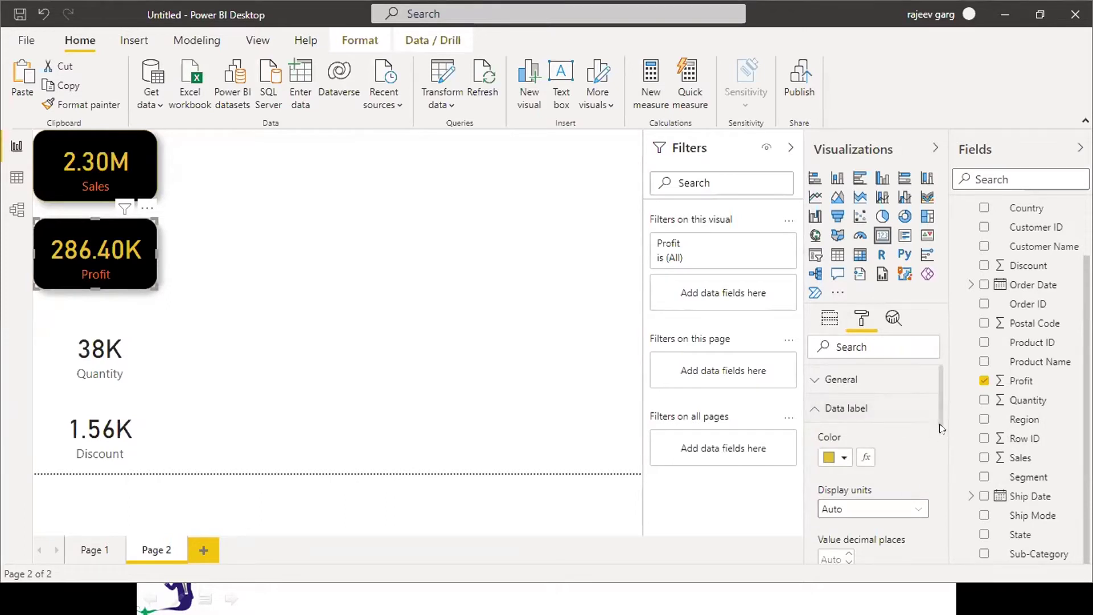
{"action": "left_click", "coordinate": [837, 557]}
{"action": "type", "text": "0"}
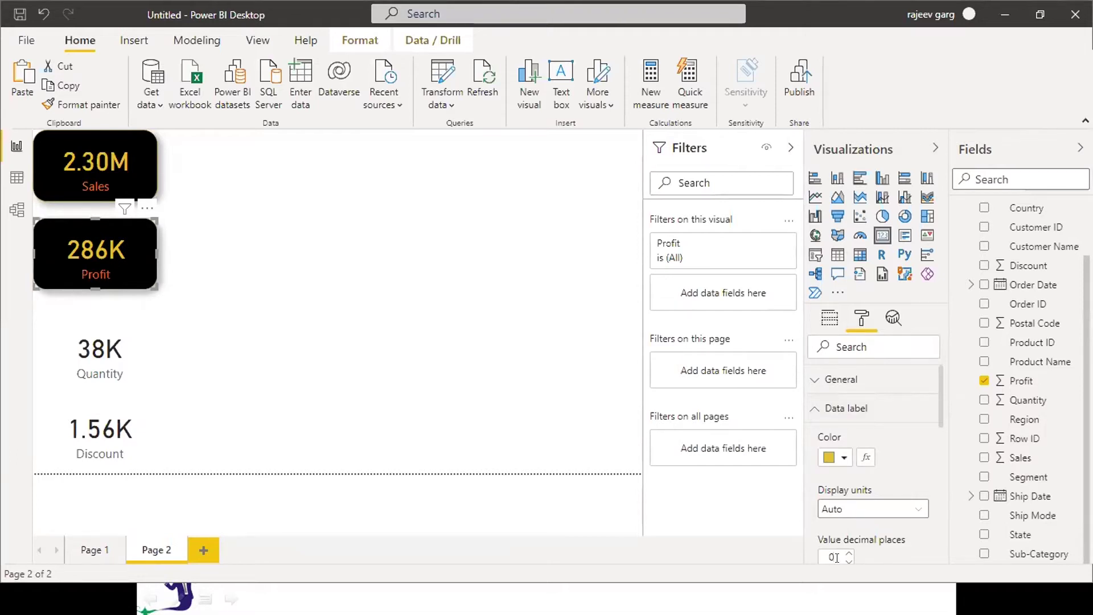
{"action": "left_click", "coordinate": [814, 410]}
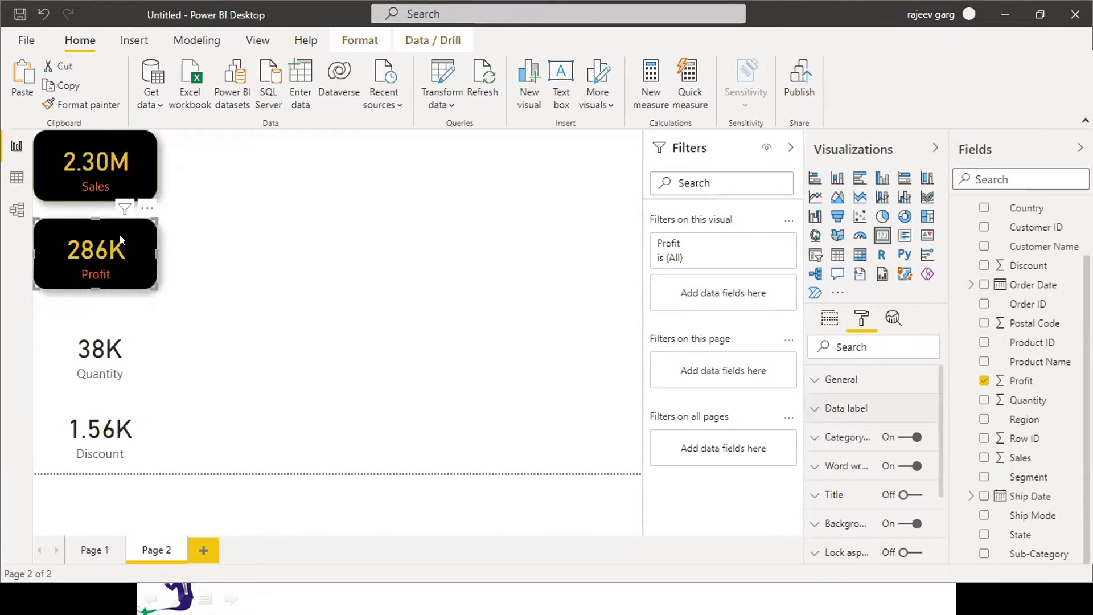
Step: Apply the Profit card's formatting to the Quantity card and then the Discount card with Format painter
{"action": "left_click", "coordinate": [71, 104]}
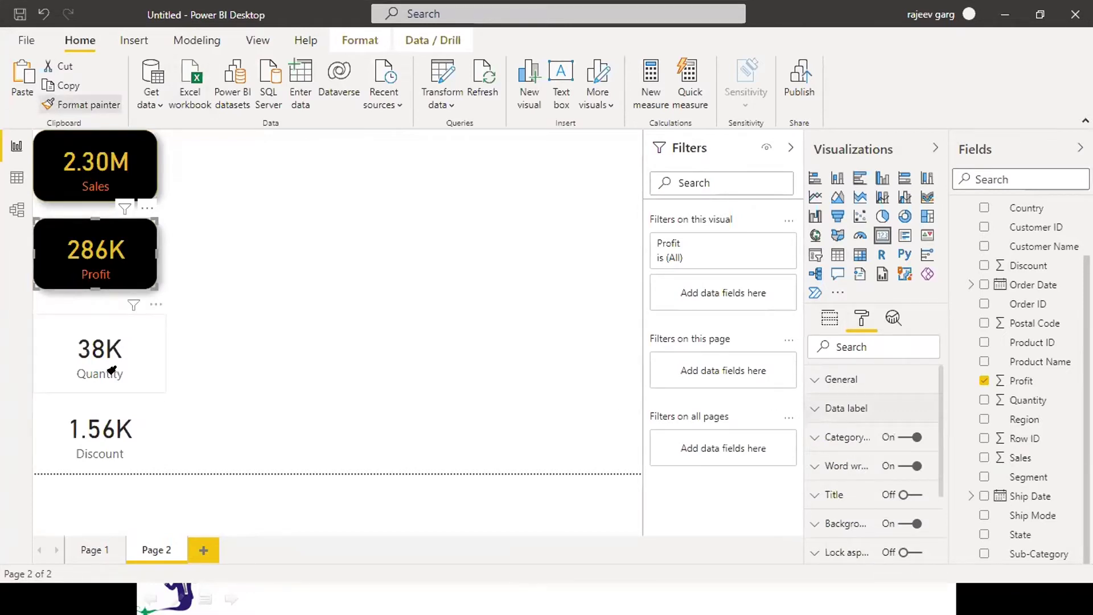
{"action": "left_click", "coordinate": [96, 350]}
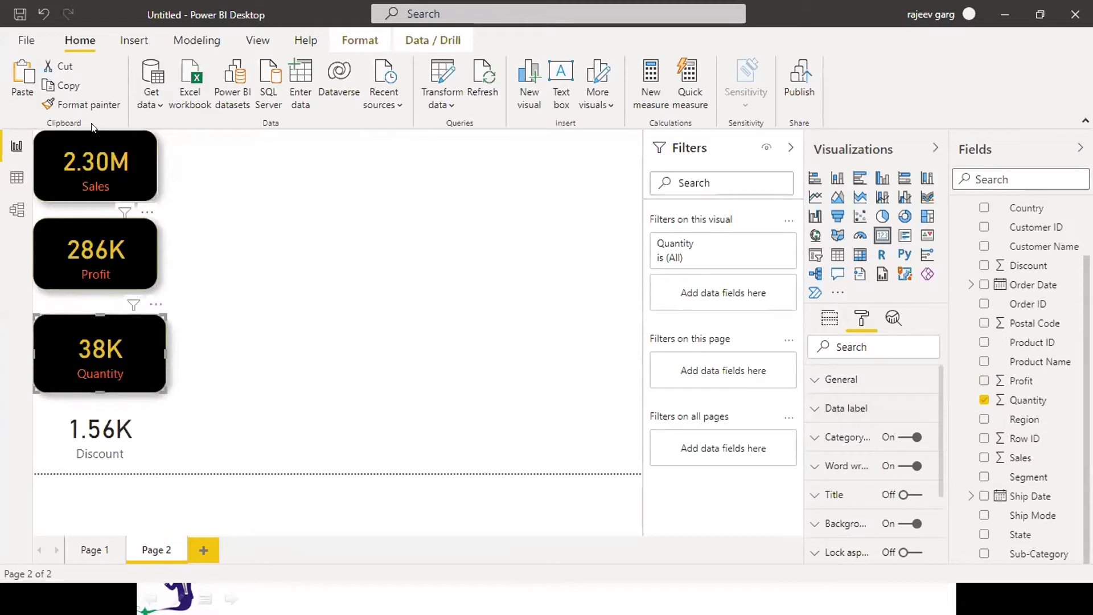
{"action": "left_click", "coordinate": [85, 105]}
{"action": "left_click", "coordinate": [101, 442]}
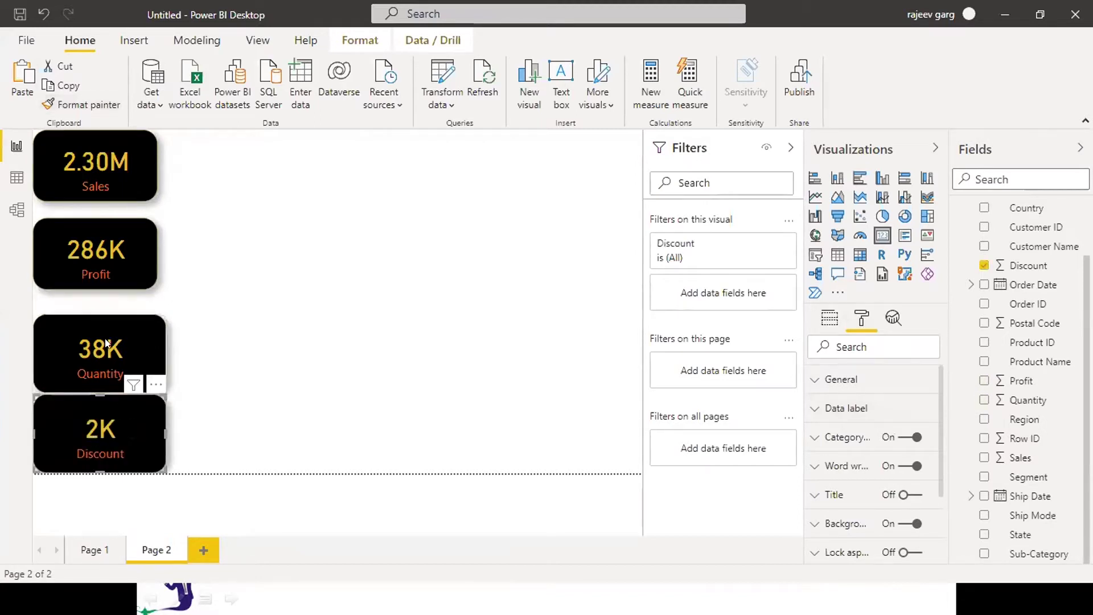
Step: Shrink the Quantity and Discount cards to the other cards' size and stack them below Profit, with Discount above Quantity
{"action": "left_click_drag", "start_coordinate": [110, 347], "coordinate": [107, 327]}
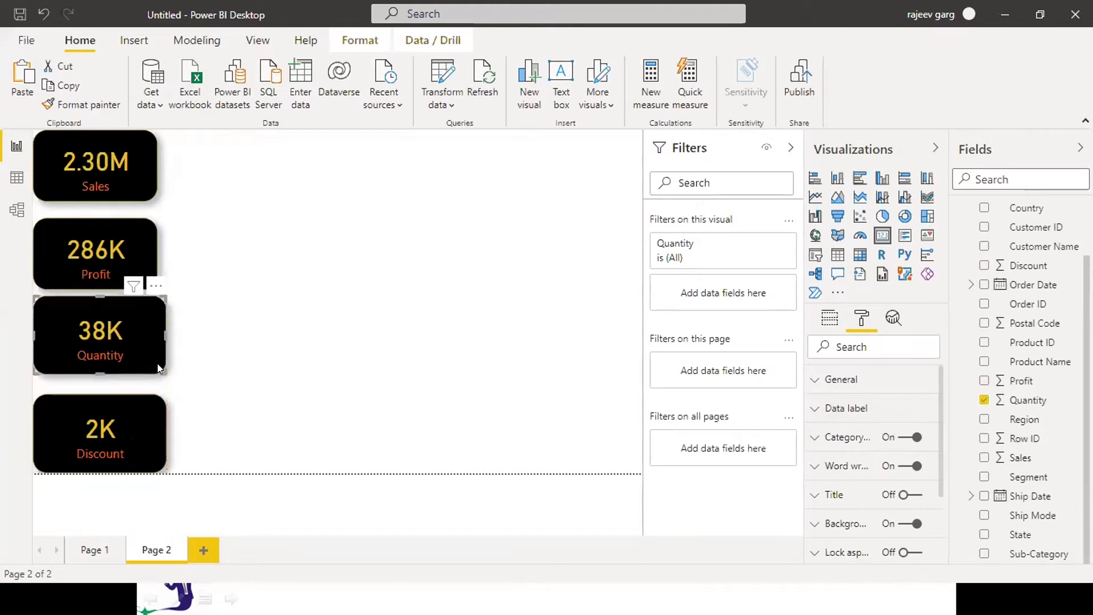
{"action": "left_click_drag", "start_coordinate": [165, 373], "coordinate": [283, 169]}
{"action": "left_click_drag", "start_coordinate": [155, 414], "coordinate": [155, 335]}
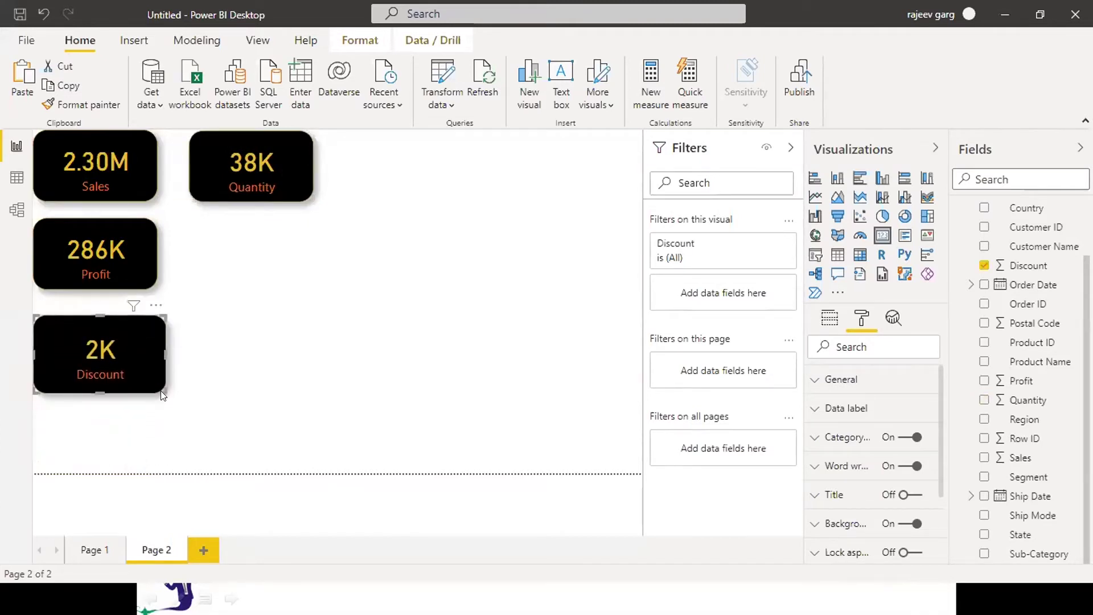
{"action": "left_click_drag", "start_coordinate": [164, 391], "coordinate": [96, 342]}
{"action": "left_click_drag", "start_coordinate": [274, 159], "coordinate": [243, 144]}
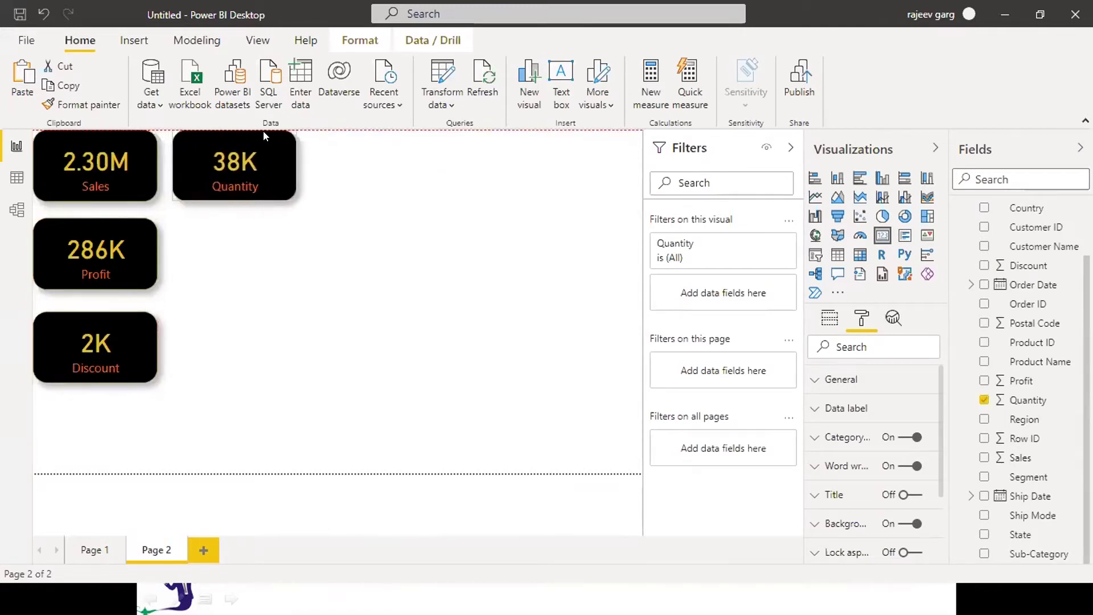
{"action": "mouse_move", "coordinate": [231, 201]}
{"action": "left_mouse_down"}
{"action": "mouse_move", "coordinate": [225, 191]}
{"action": "mouse_move", "coordinate": [227, 200]}
{"action": "left_mouse_up"}
{"action": "left_click_drag", "start_coordinate": [274, 142], "coordinate": [119, 455]}
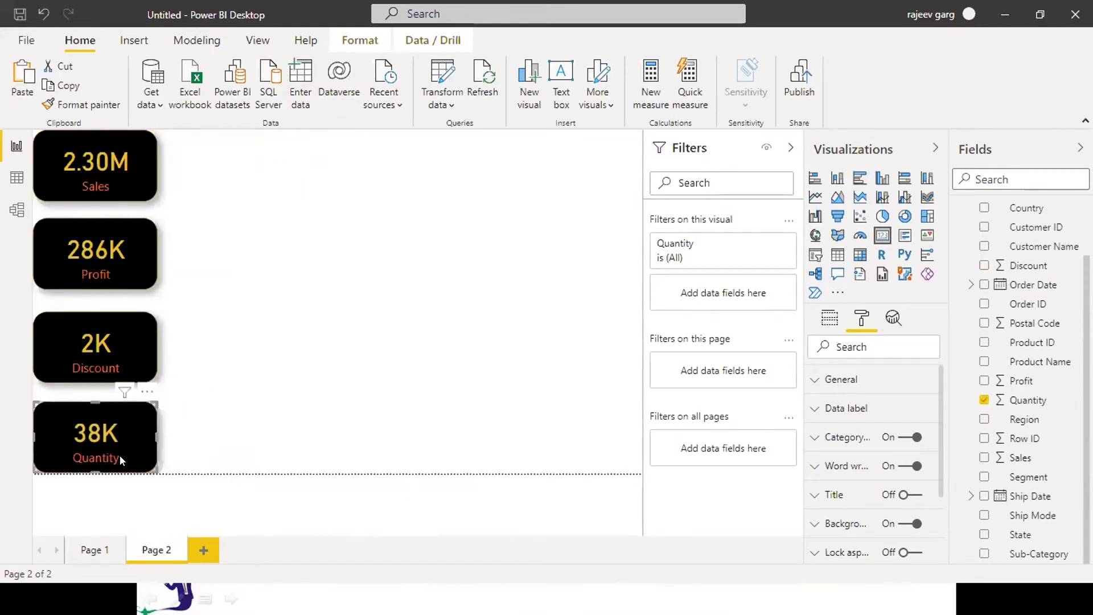
Step: Add a pie chart of Sales by Region beside the Sales card and enlarge it to show all region labels
{"action": "left_click", "coordinate": [251, 383]}
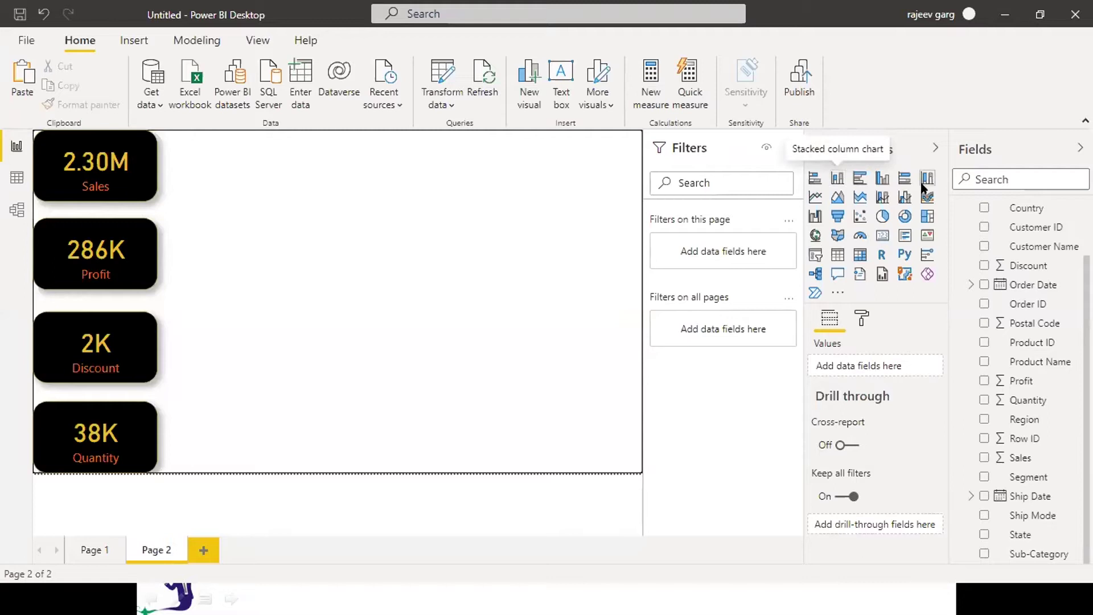
{"action": "left_click", "coordinate": [882, 217]}
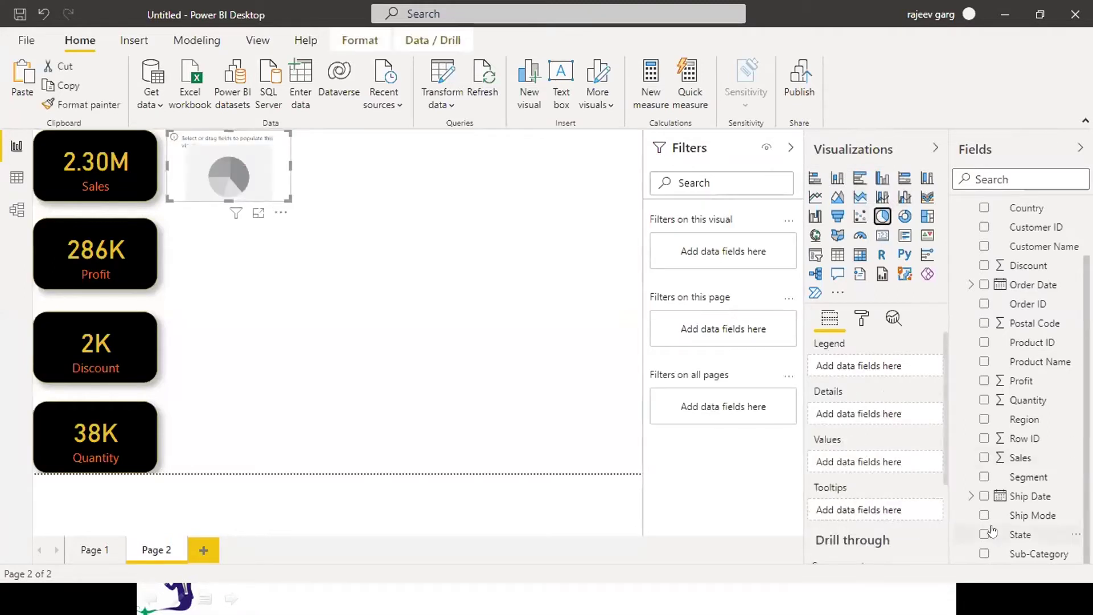
{"action": "left_click", "coordinate": [985, 457]}
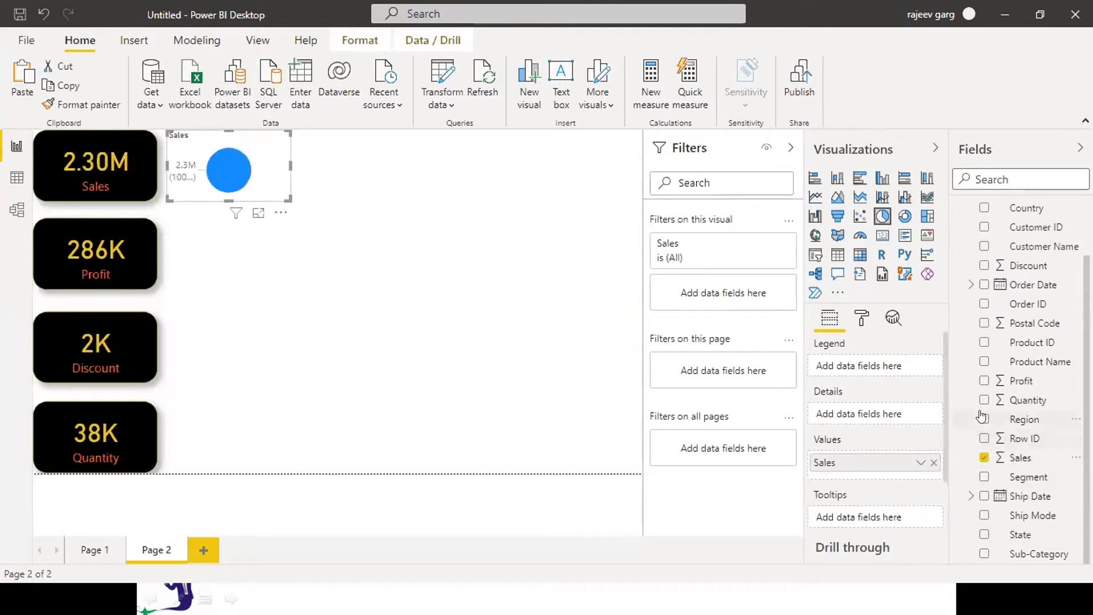
{"action": "left_click", "coordinate": [1022, 419]}
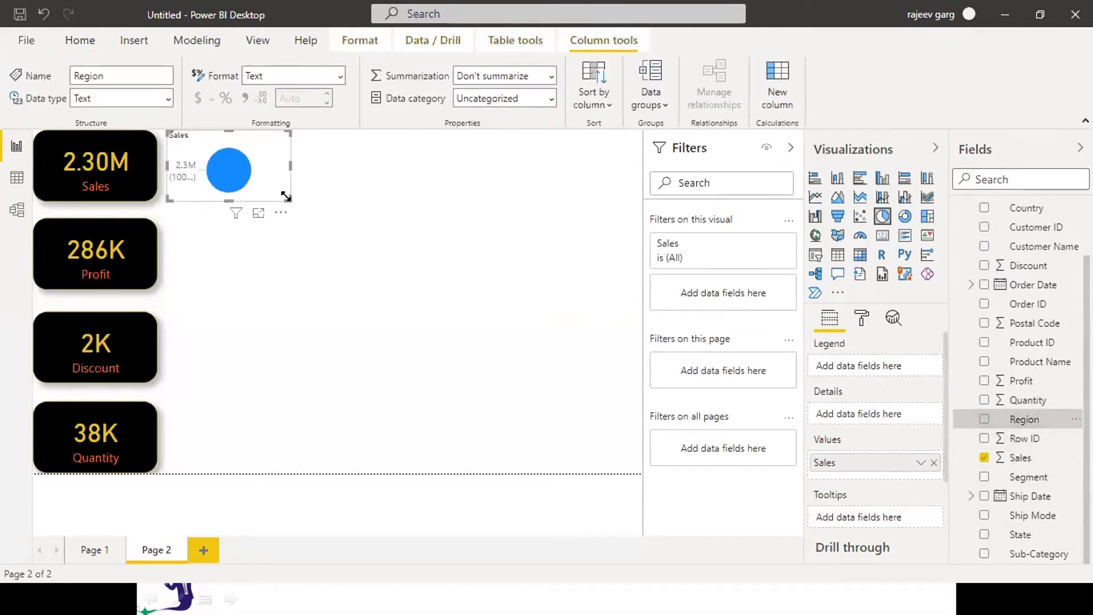
{"action": "left_click", "coordinate": [982, 420]}
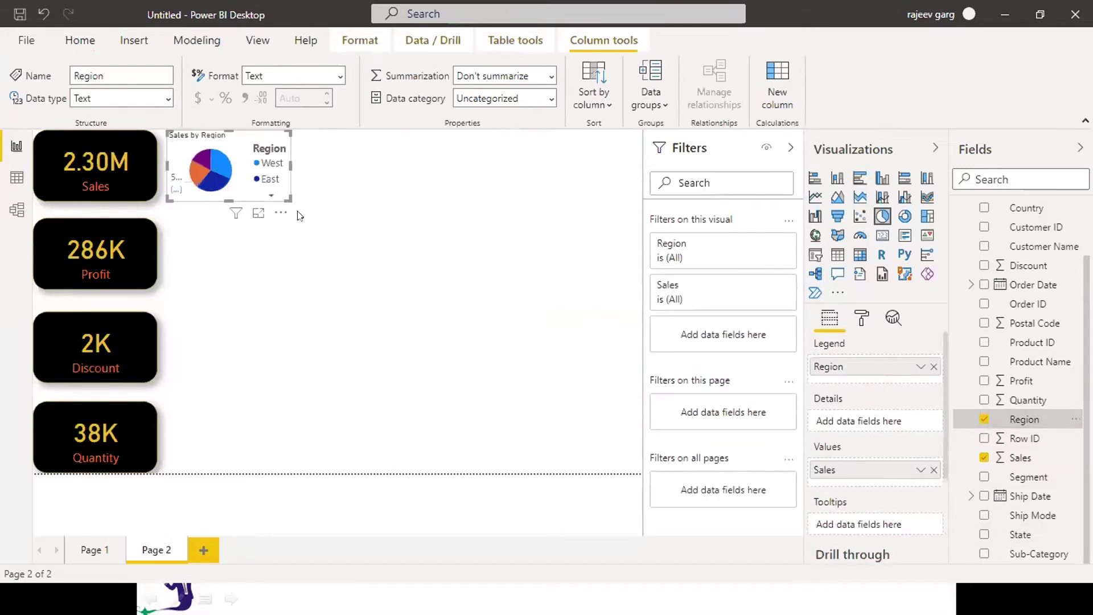
{"action": "left_click_drag", "start_coordinate": [280, 192], "coordinate": [384, 280]}
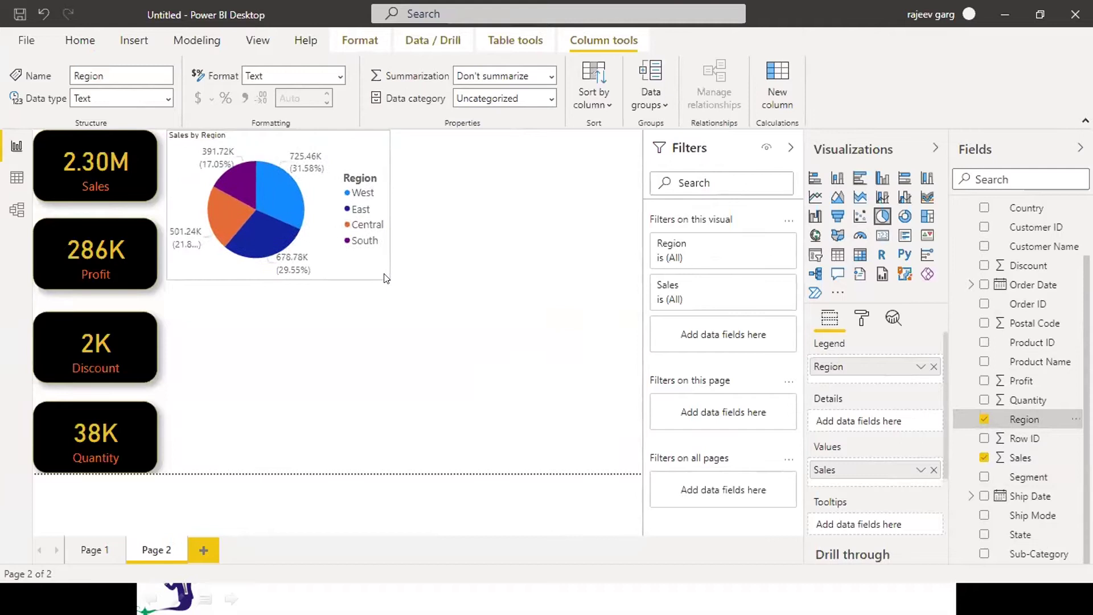
Step: Move the Sales by Region pie chart beside the Discount and Quantity cards and turn off its legend
{"action": "left_click_drag", "start_coordinate": [305, 221], "coordinate": [321, 403]}
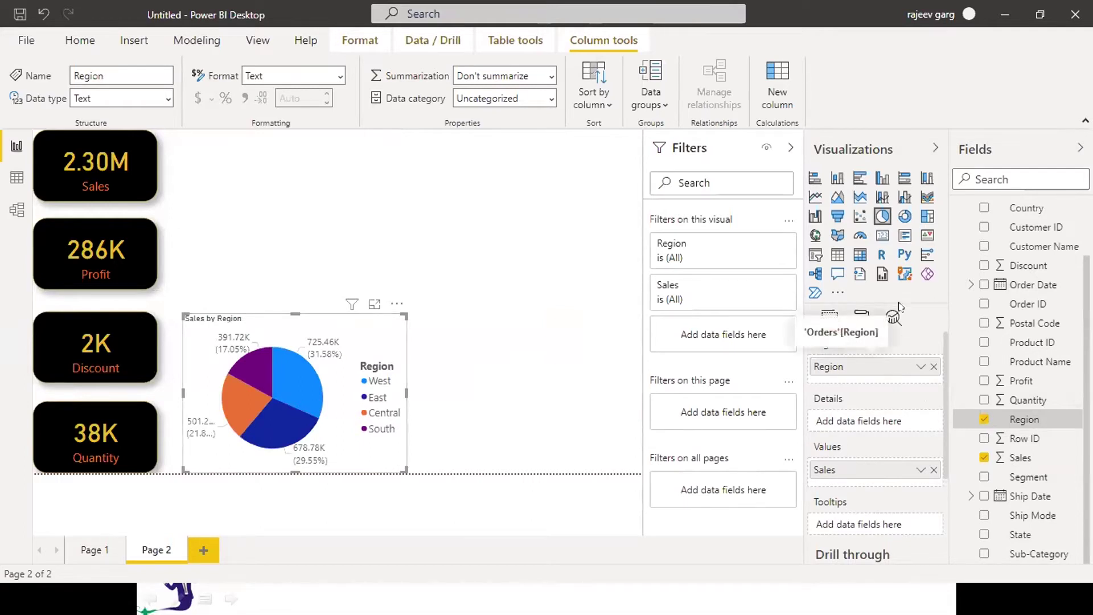
{"action": "left_click", "coordinate": [861, 319]}
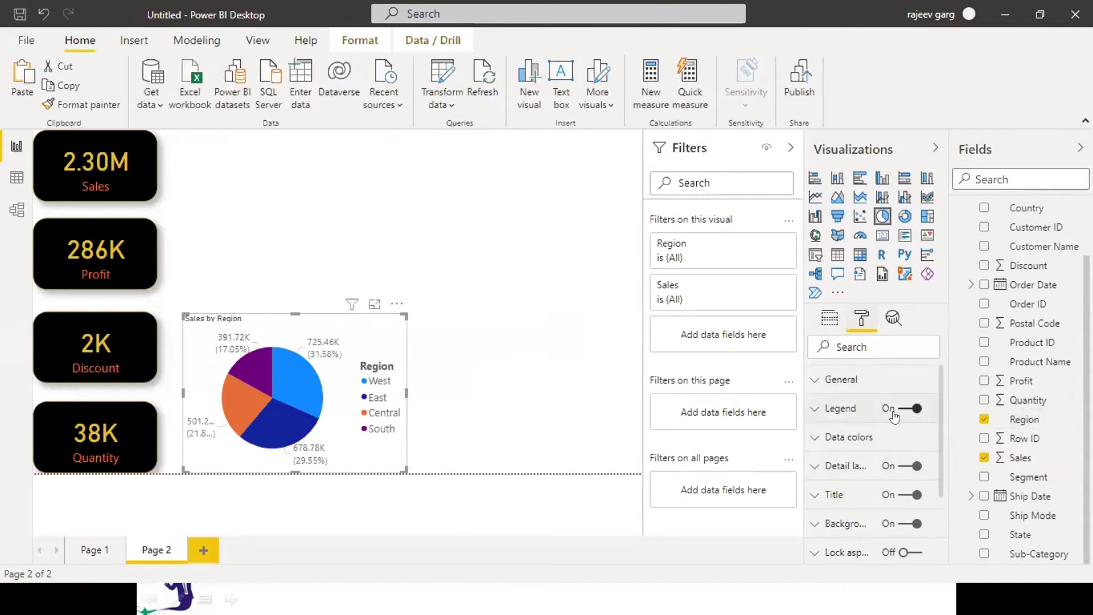
{"action": "left_click", "coordinate": [905, 409]}
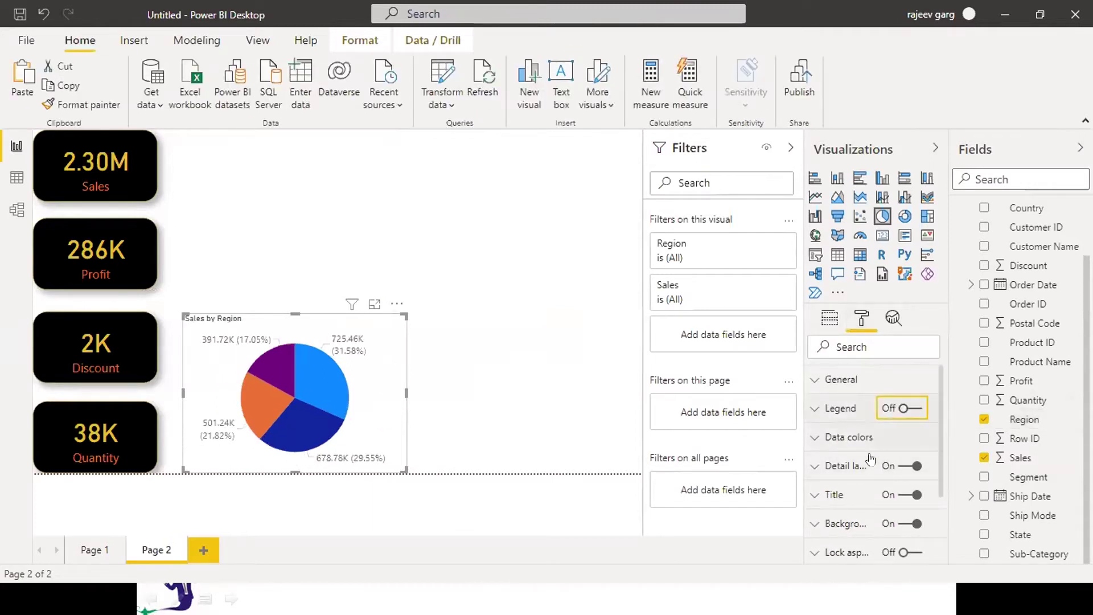
Step: Set the pie chart's label style to All detail labels and turn off its title
{"action": "left_click", "coordinate": [816, 467]}
{"action": "left_click", "coordinate": [863, 513]}
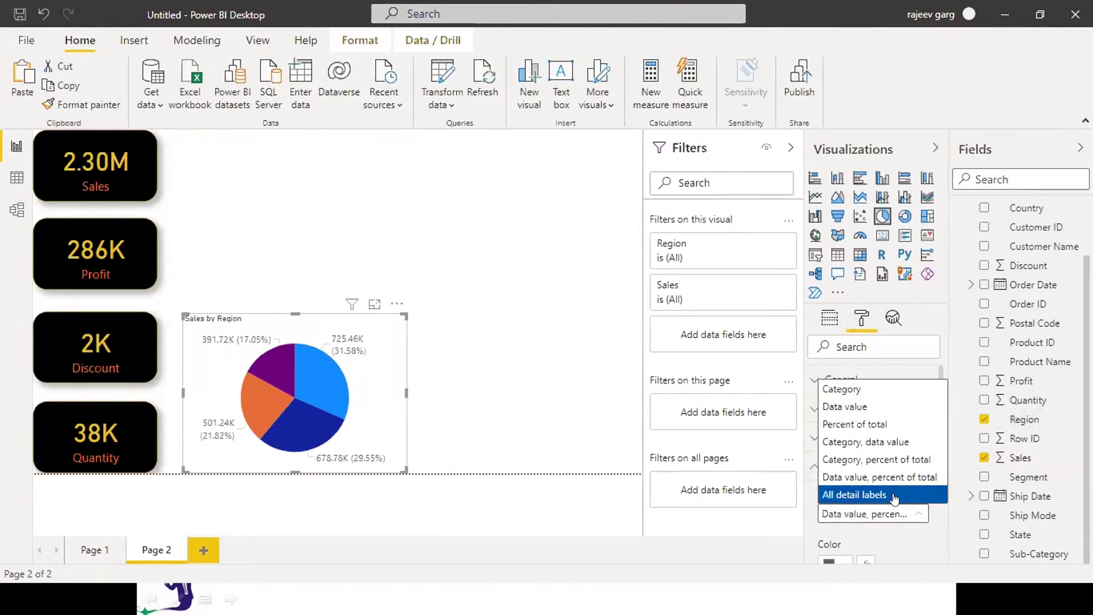
{"action": "left_click", "coordinate": [895, 493]}
{"action": "left_click", "coordinate": [592, 491]}
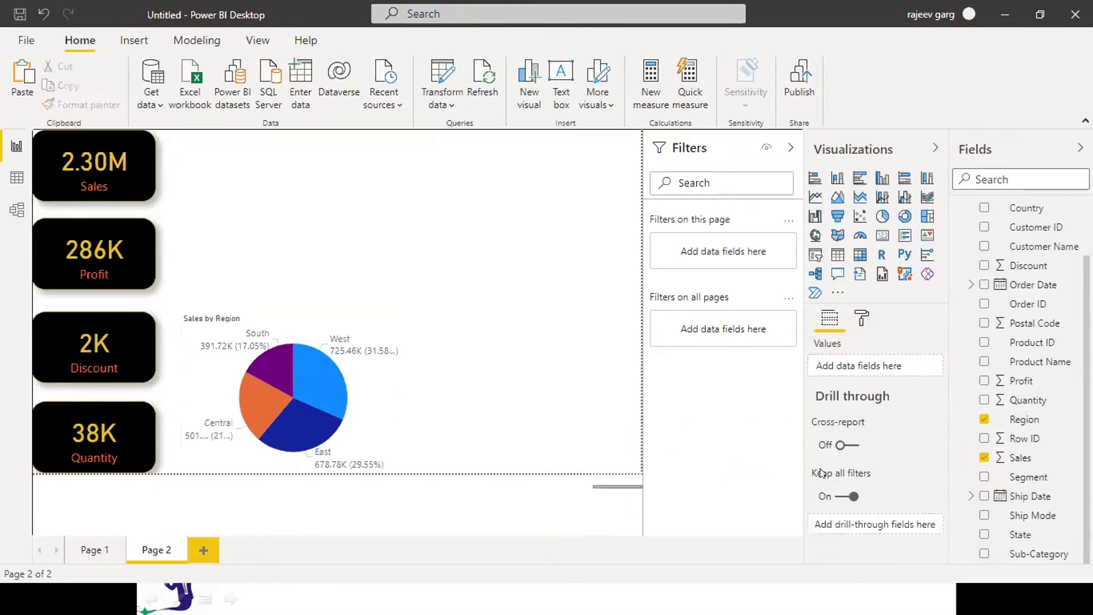
{"action": "left_click", "coordinate": [388, 391]}
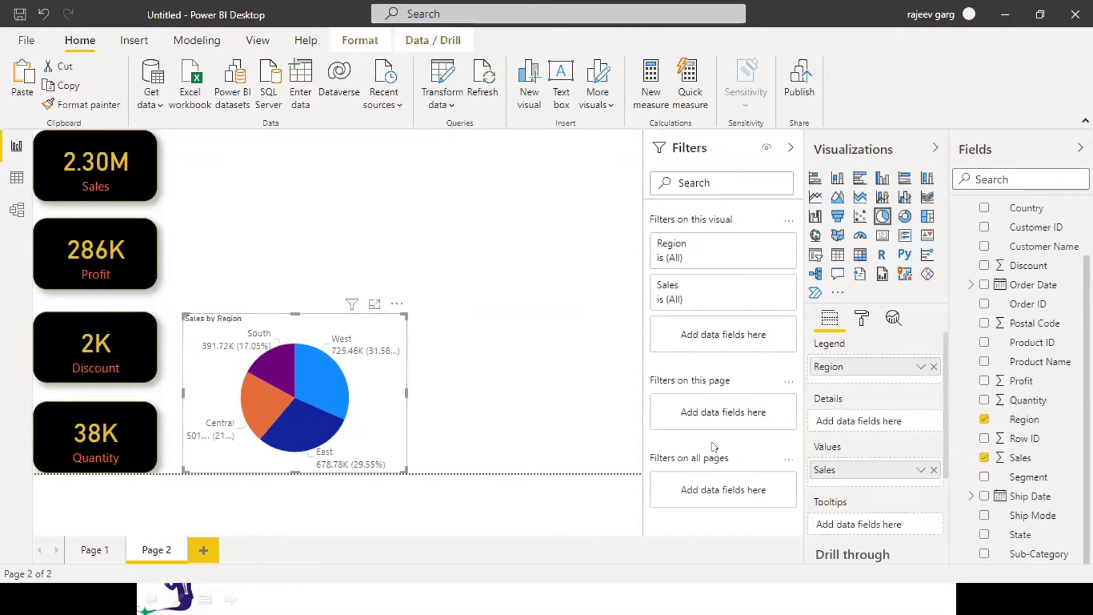
{"action": "left_click", "coordinate": [862, 319]}
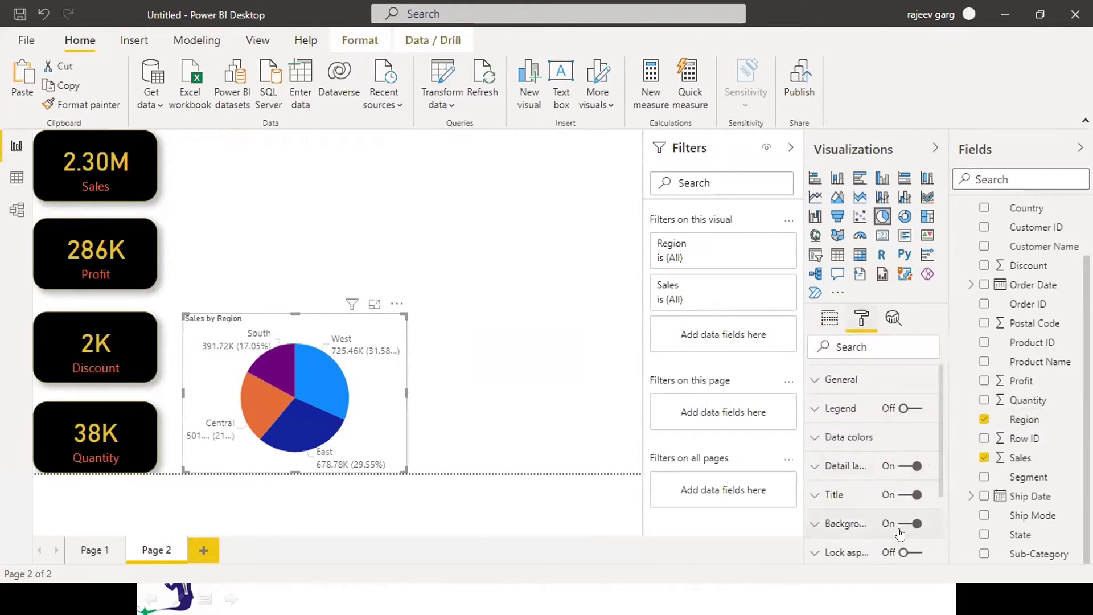
{"action": "left_click", "coordinate": [910, 496]}
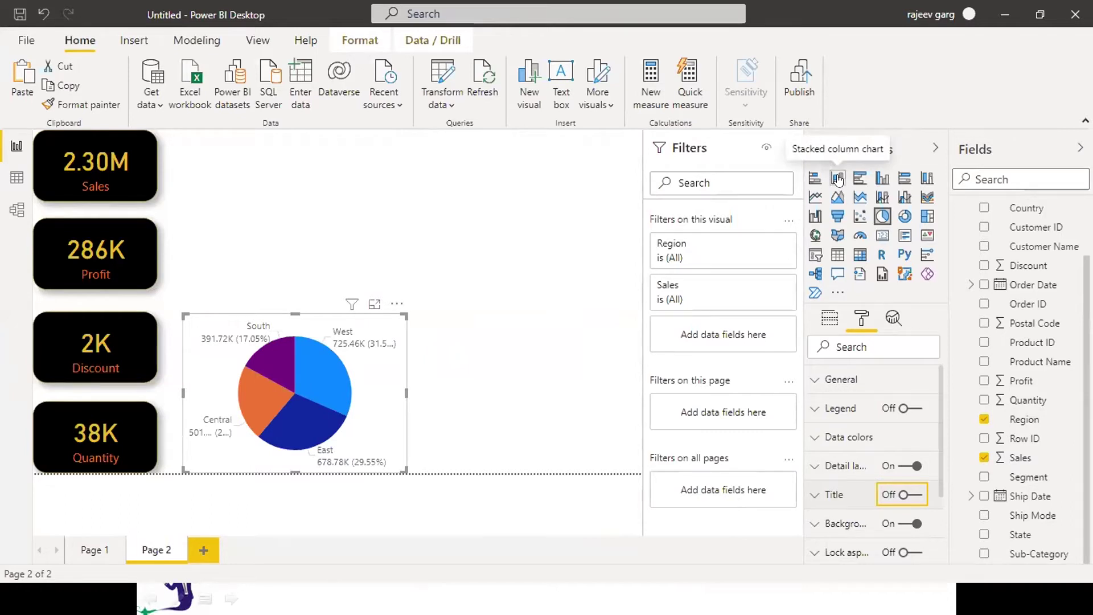
{"action": "left_click", "coordinate": [593, 287]}
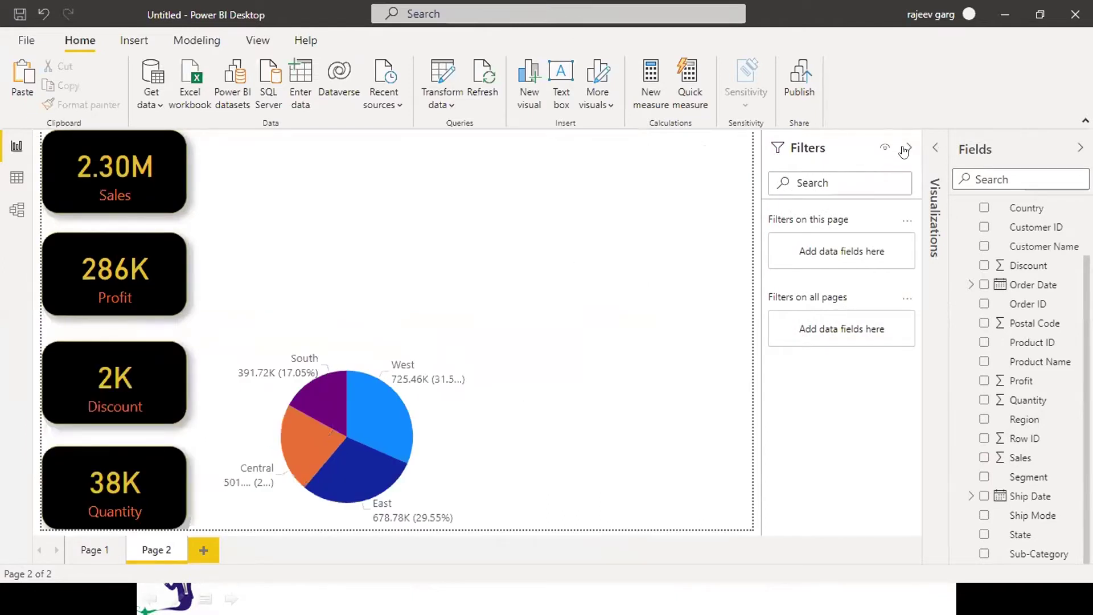
Step: Add a stacked column chart showing Sales by Category
{"action": "left_click", "coordinate": [934, 149]}
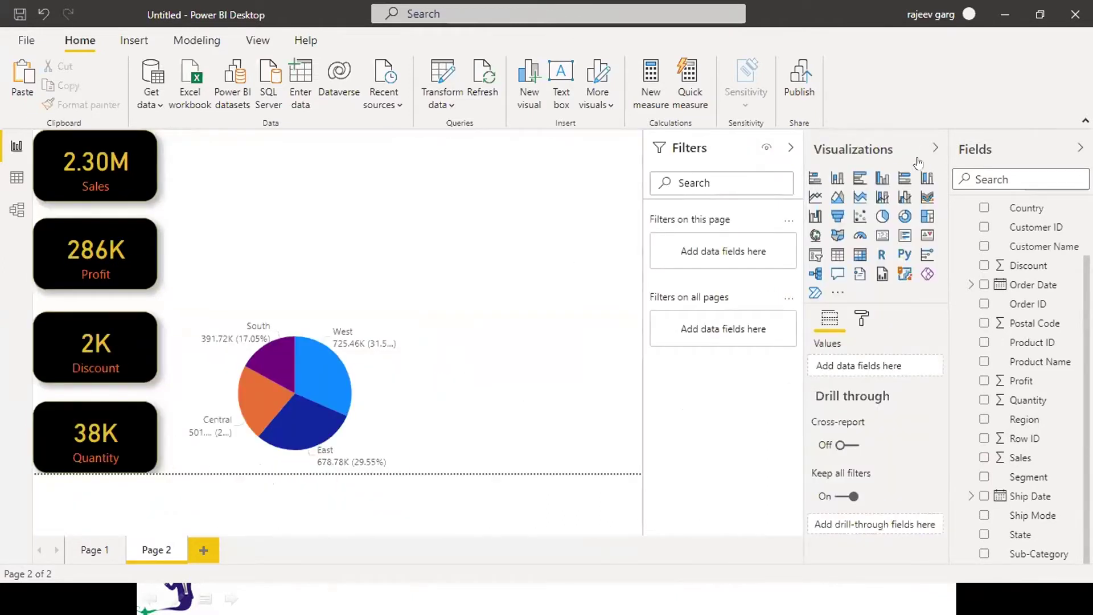
{"action": "left_click", "coordinate": [837, 183]}
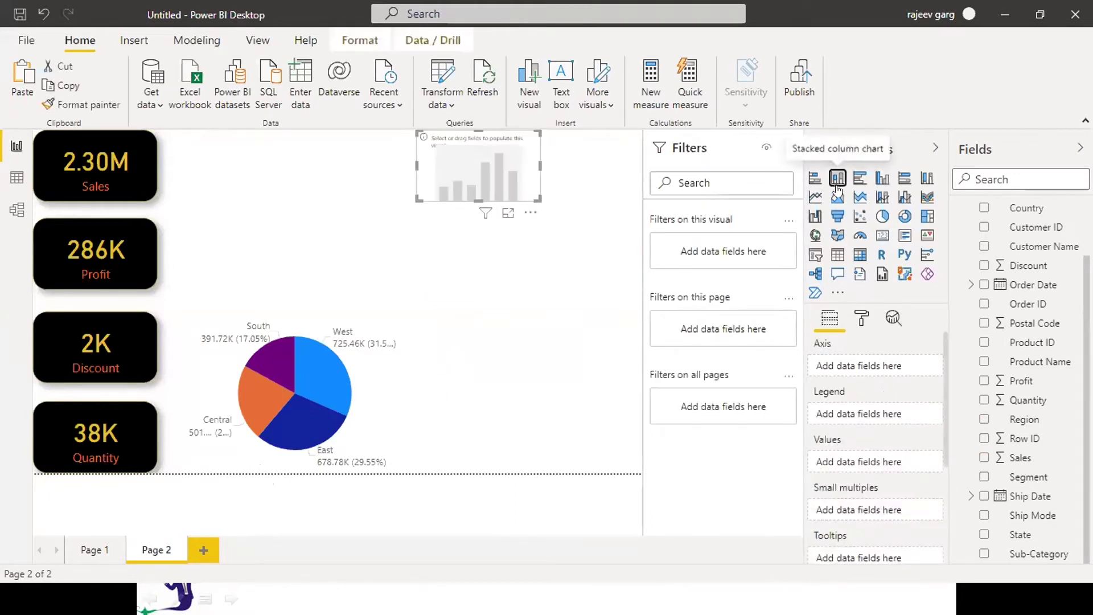
{"action": "left_click", "coordinate": [983, 457]}
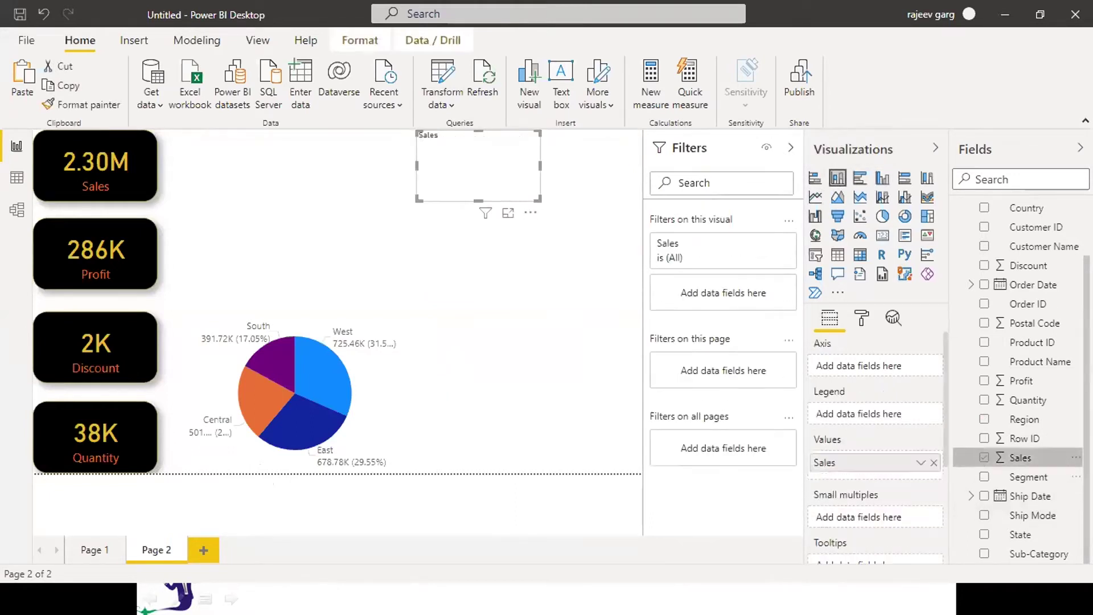
{"action": "scroll", "coordinate": [976, 216], "scroll_direction": "up", "scroll_amount": 2}
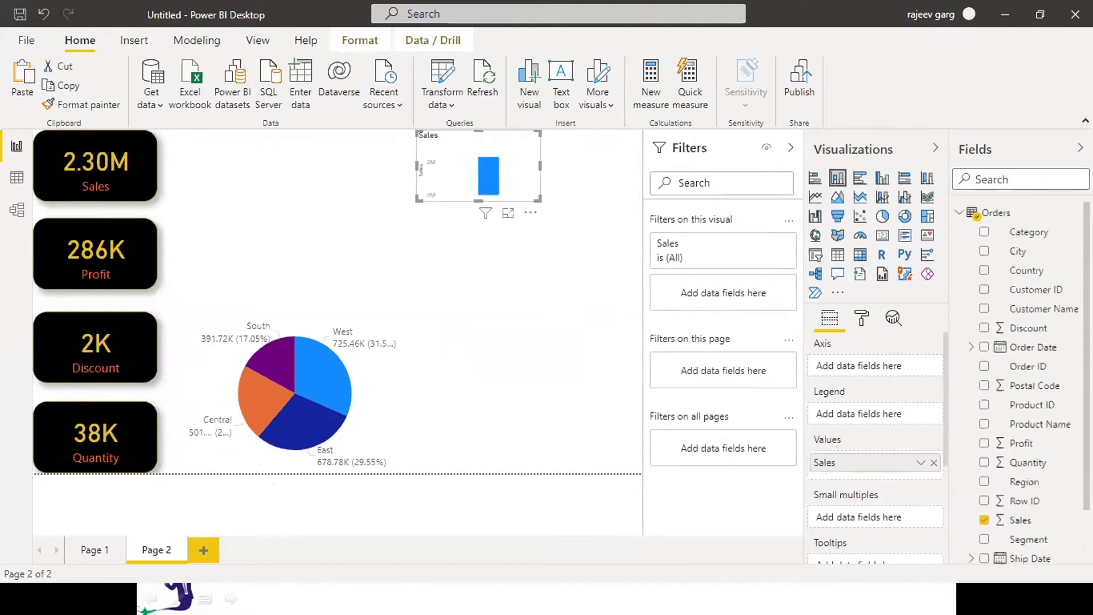
{"action": "left_click", "coordinate": [982, 232]}
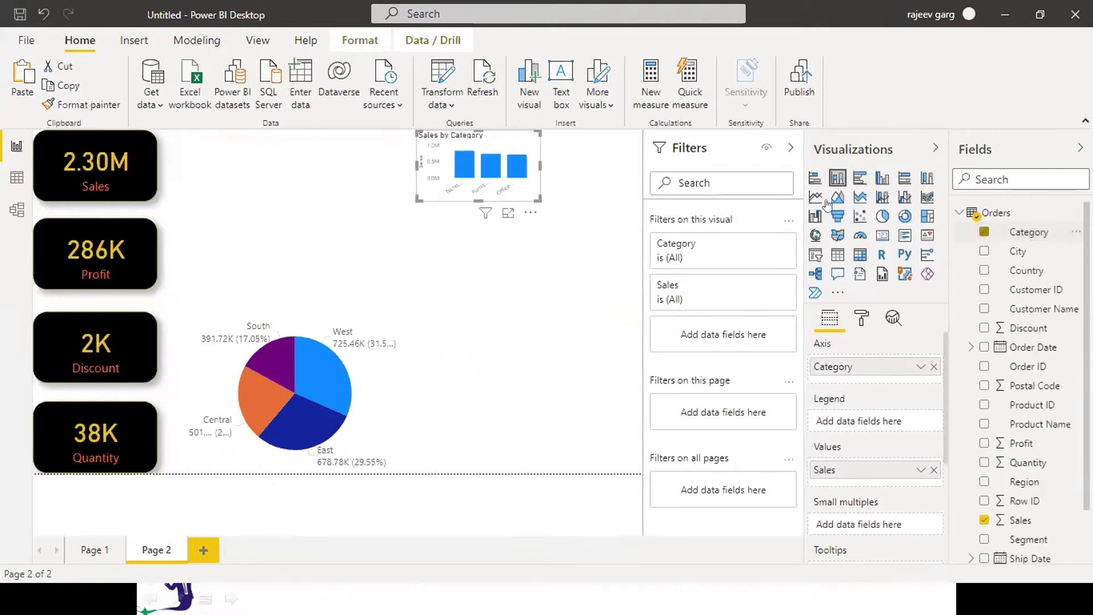
Step: Position and enlarge the column chart above the pie chart, and widen the pie chart to nearly match it
{"action": "left_click_drag", "start_coordinate": [264, 230], "coordinate": [206, 301]}
{"action": "left_click_drag", "start_coordinate": [514, 213], "coordinate": [493, 191]}
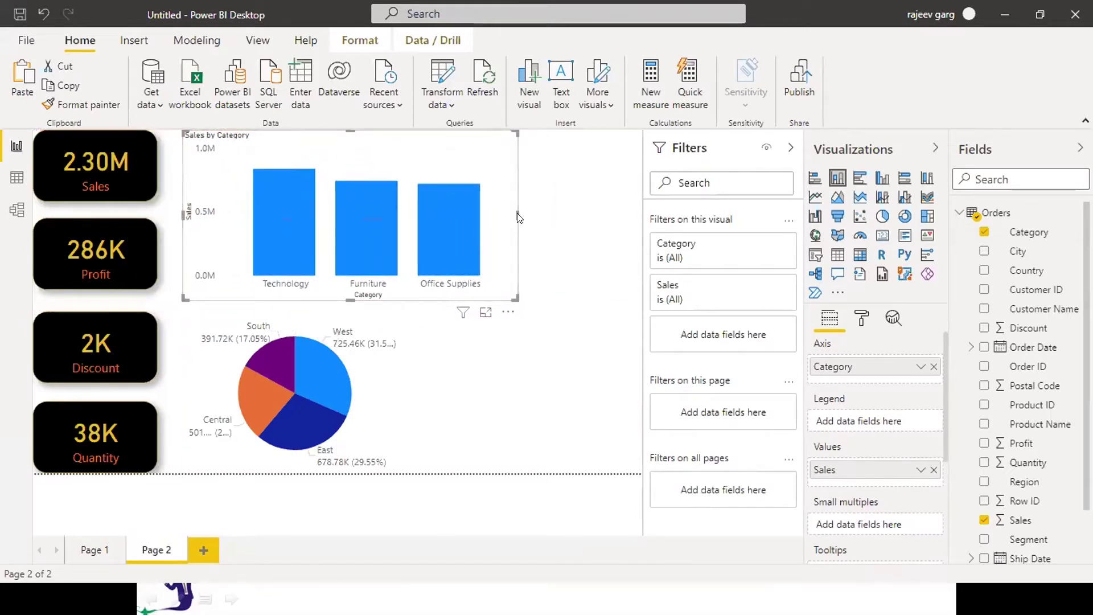
{"action": "left_click_drag", "start_coordinate": [511, 213], "coordinate": [542, 222]}
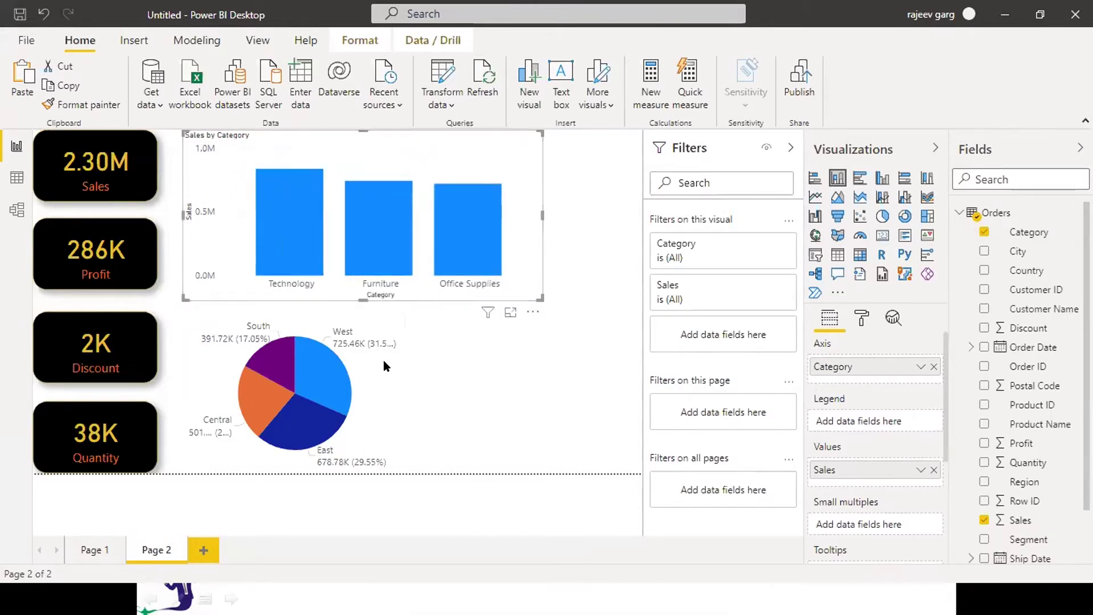
{"action": "left_click", "coordinate": [388, 395]}
{"action": "left_click_drag", "start_coordinate": [407, 390], "coordinate": [516, 378]}
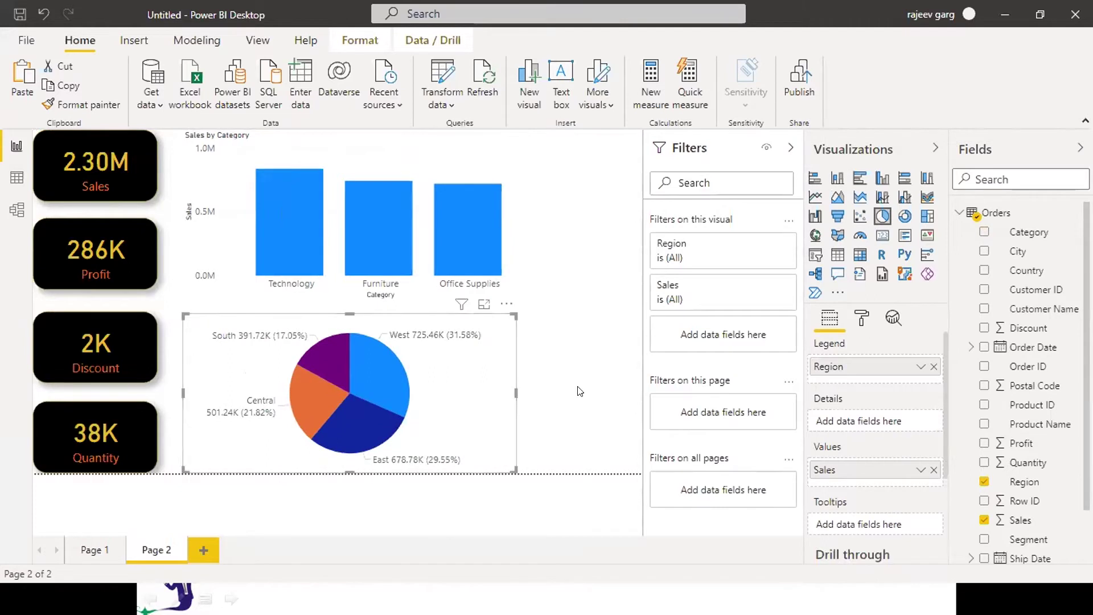
Step: Turn on data labels for the Sales by Category column chart
{"action": "left_click", "coordinate": [416, 214]}
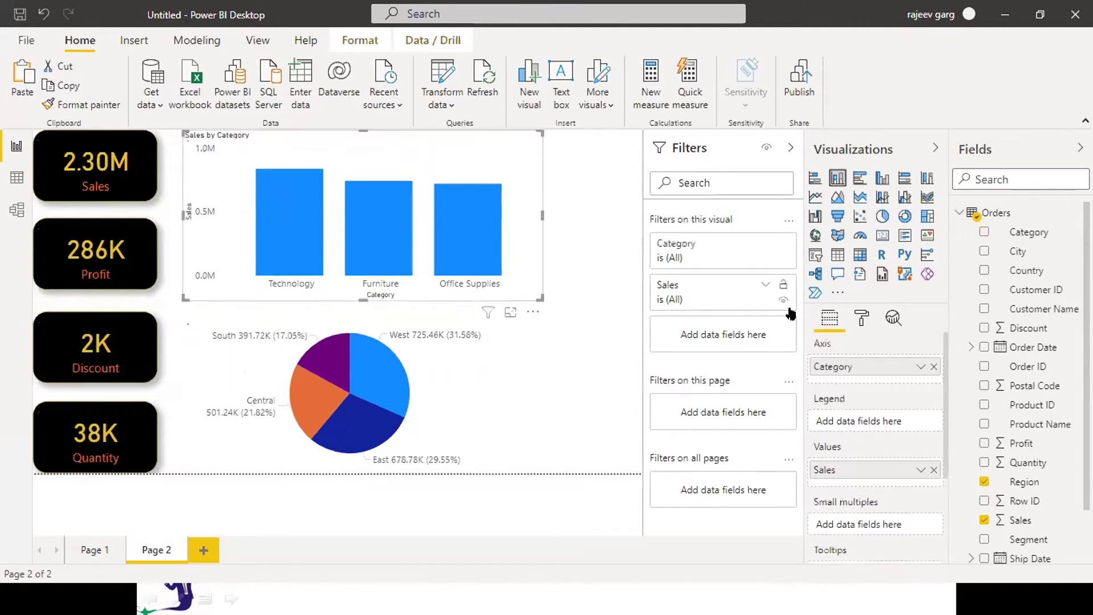
{"action": "left_click", "coordinate": [863, 323]}
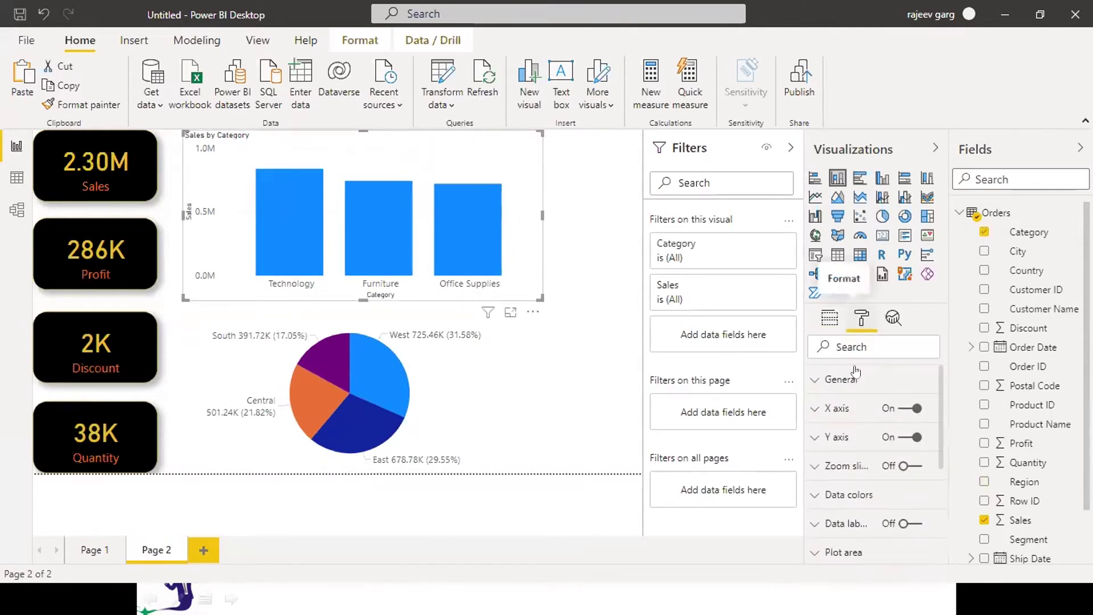
{"action": "left_click", "coordinate": [917, 525]}
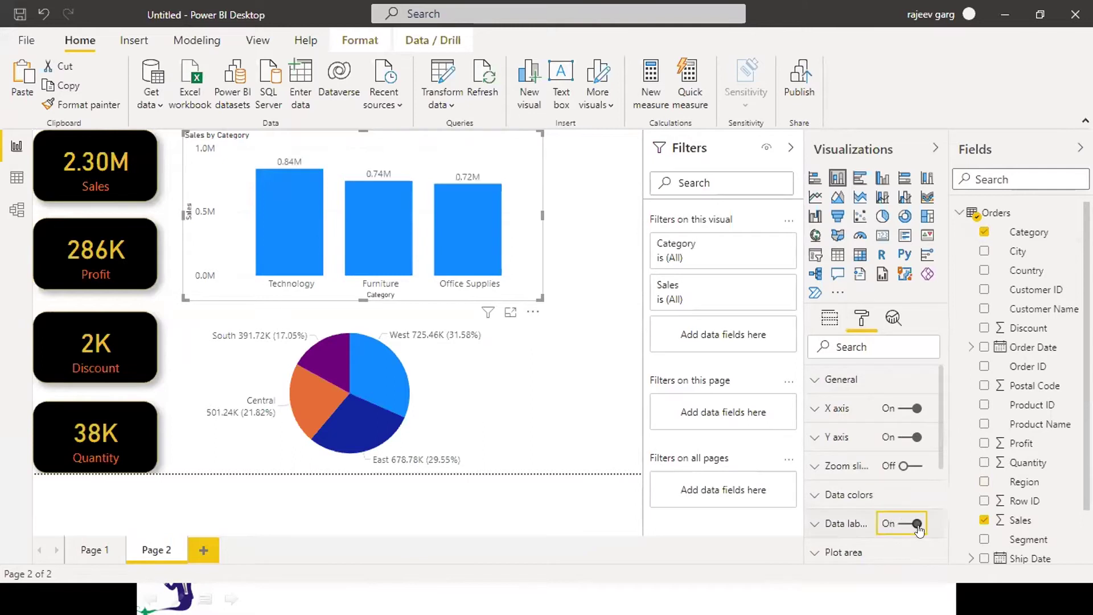
Step: Cross-filter the page by the Technology column and the South slice to examine the other visuals, and clear the selection
{"action": "left_click", "coordinate": [273, 247]}
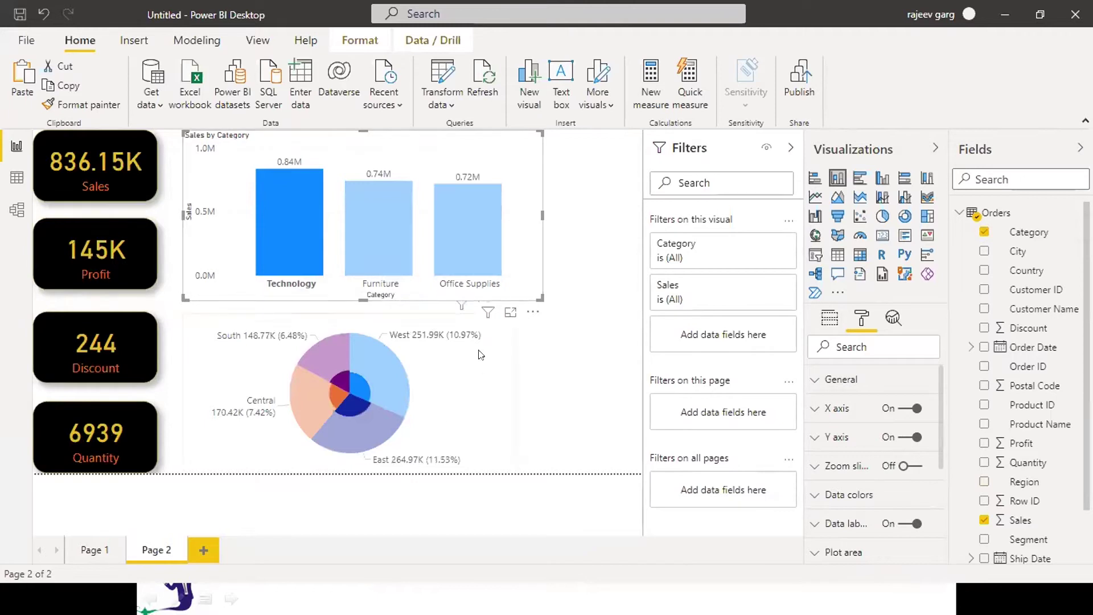
{"action": "left_click", "coordinate": [327, 361]}
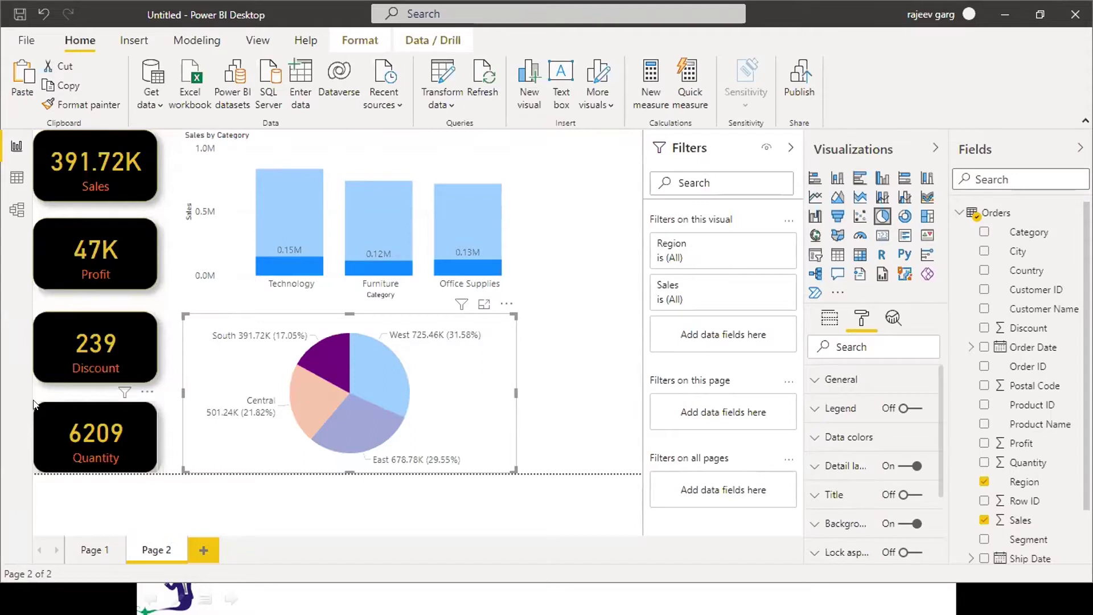
{"action": "left_click", "coordinate": [541, 357]}
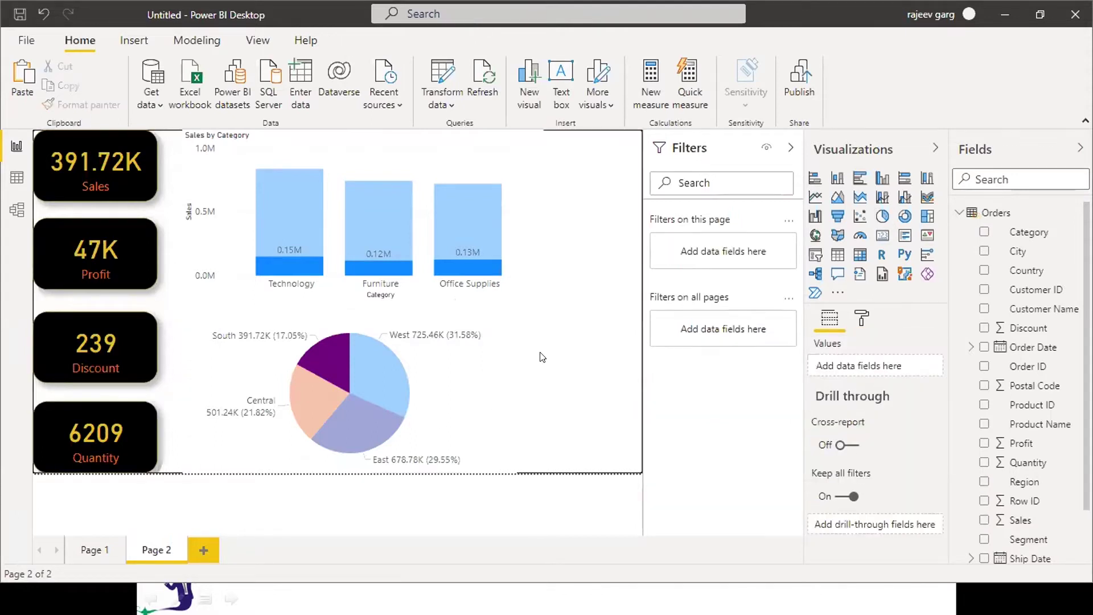
{"action": "left_click", "coordinate": [443, 395]}
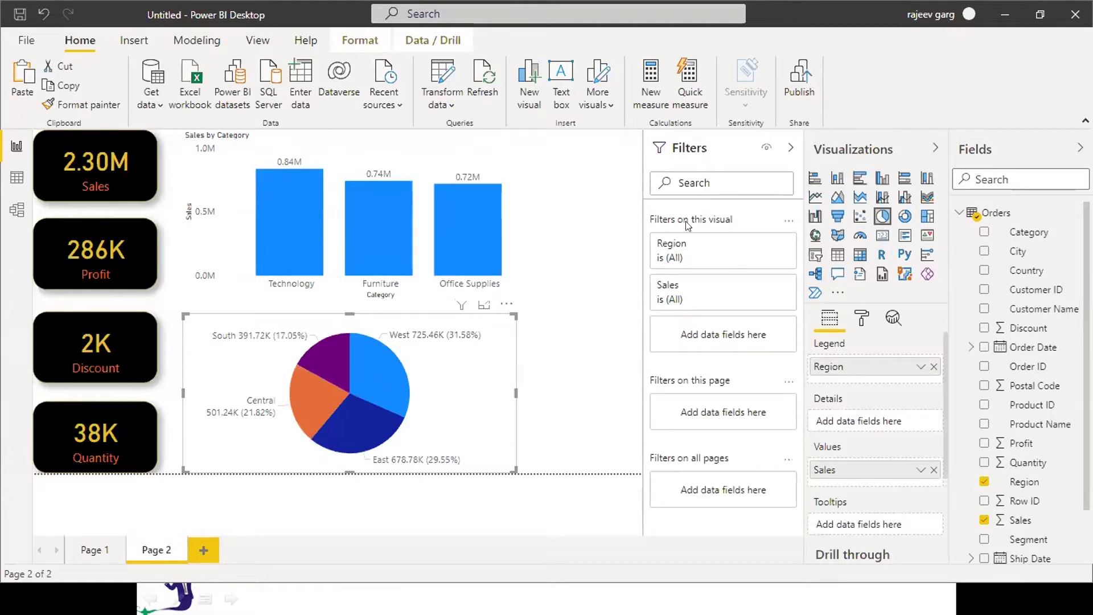
Step: Add a new card visual showing the Sub-Category field
{"action": "left_click", "coordinate": [562, 171]}
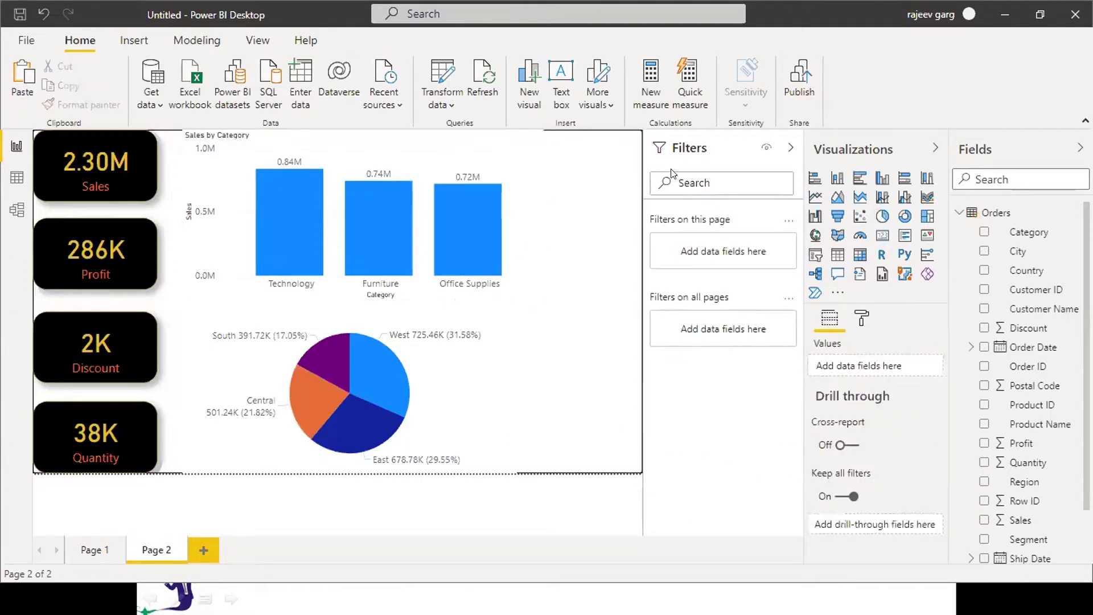
{"action": "left_click", "coordinate": [882, 236]}
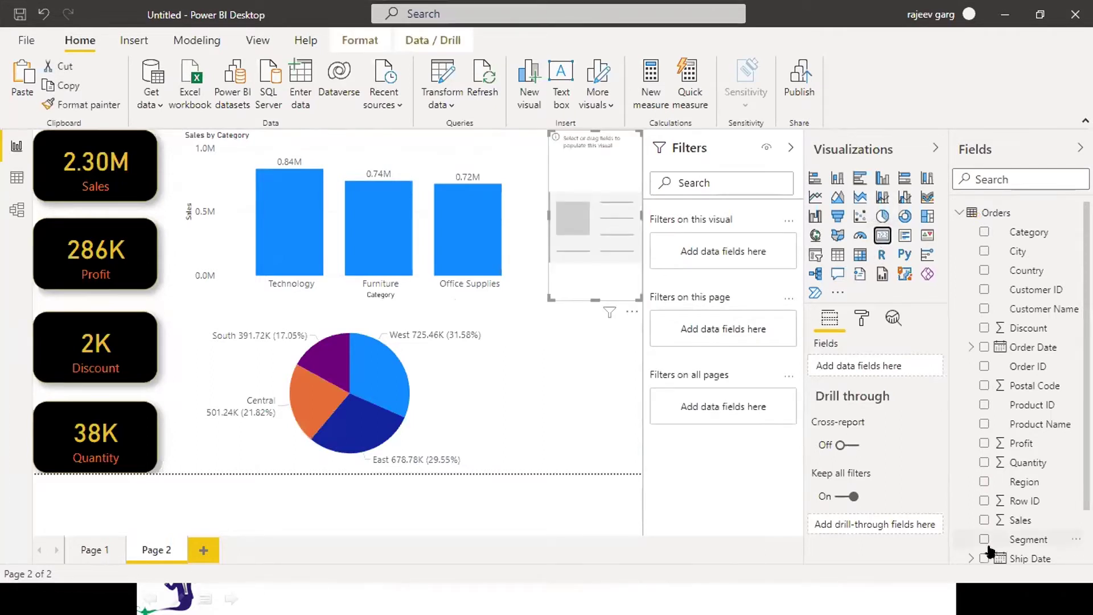
{"action": "scroll", "coordinate": [1020, 546], "scroll_direction": "down", "scroll_amount": 1}
{"action": "scroll", "coordinate": [1019, 382], "scroll_direction": "down", "scroll_amount": 3}
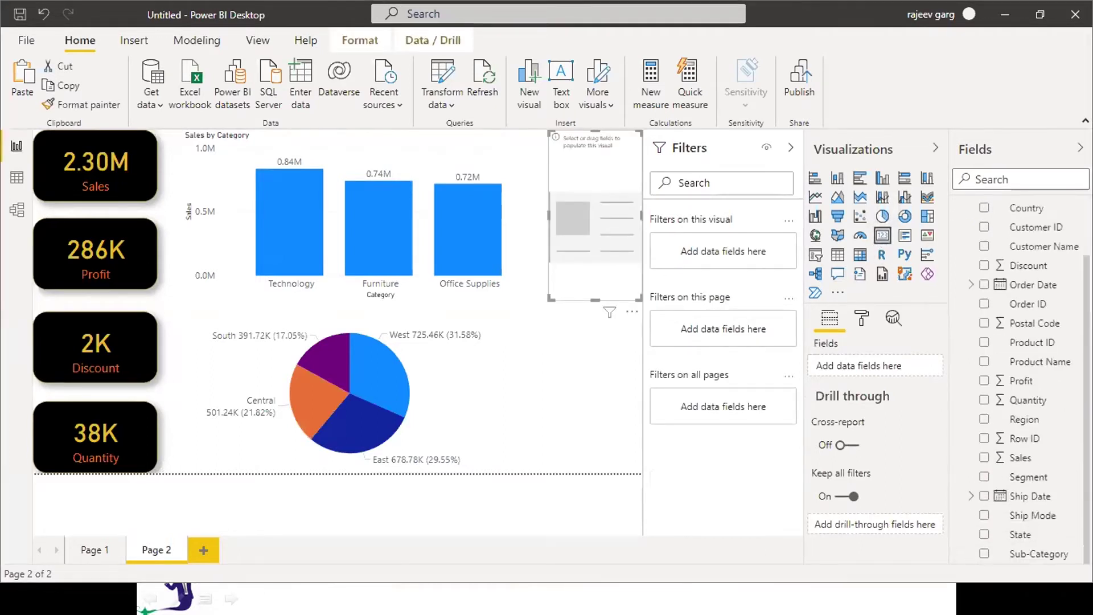
{"action": "left_click", "coordinate": [983, 554]}
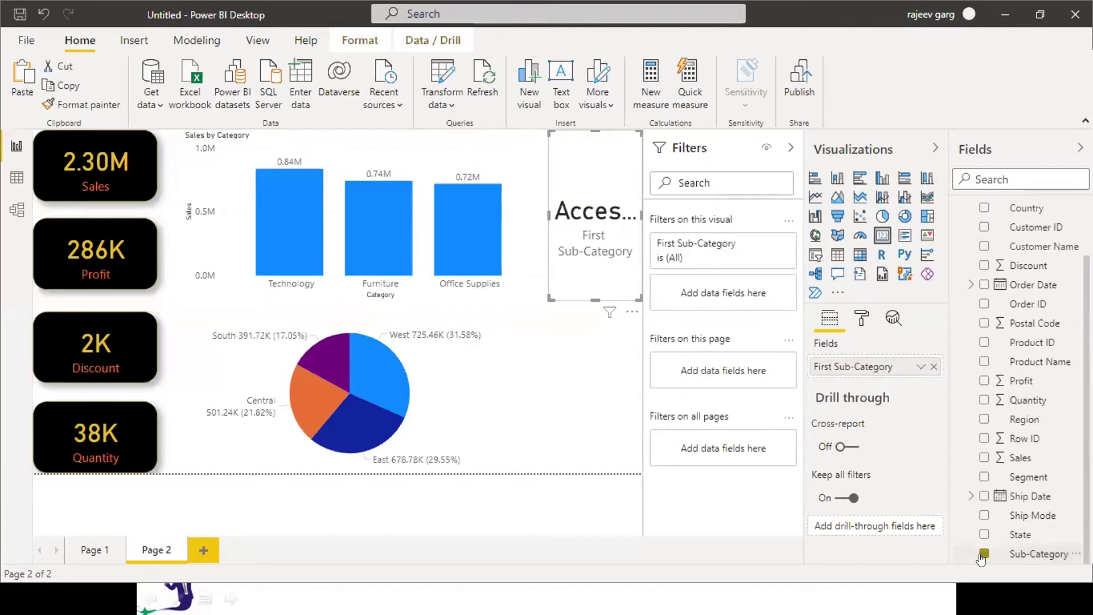
Step: Shift the pie chart away from the cards, place the Sub-Category card beside Quantity and reduce it to that card's height
{"action": "mouse_move", "coordinate": [549, 215]}
{"action": "left_mouse_down"}
{"action": "mouse_move", "coordinate": [540, 212]}
{"action": "mouse_move", "coordinate": [544, 415]}
{"action": "mouse_move", "coordinate": [529, 222]}
{"action": "left_mouse_up"}
{"action": "left_click_drag", "start_coordinate": [389, 348], "coordinate": [516, 349]}
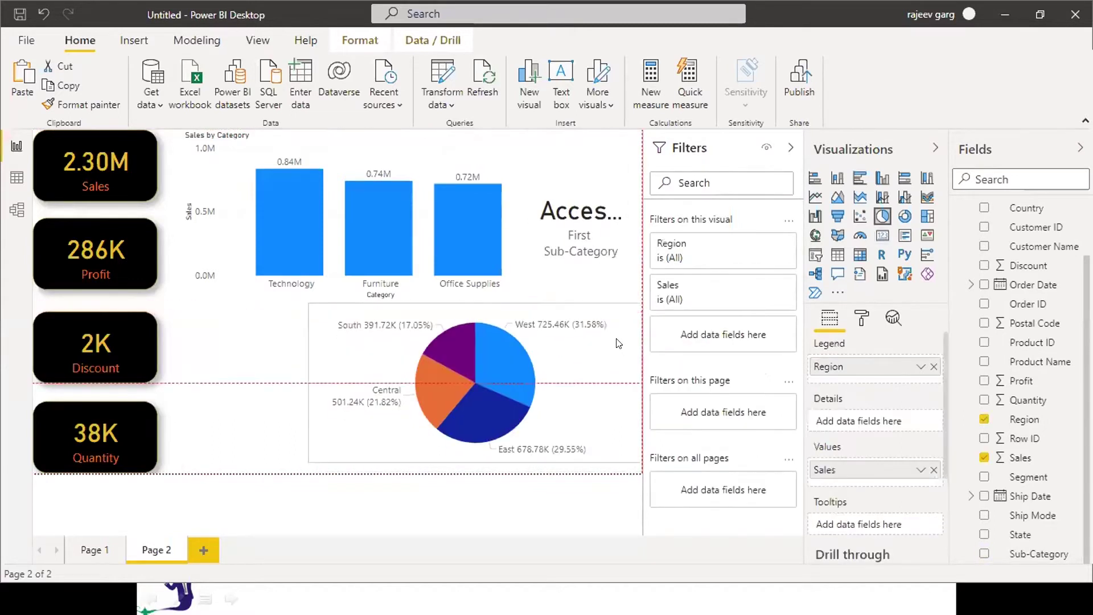
{"action": "left_click_drag", "start_coordinate": [596, 213], "coordinate": [313, 394]}
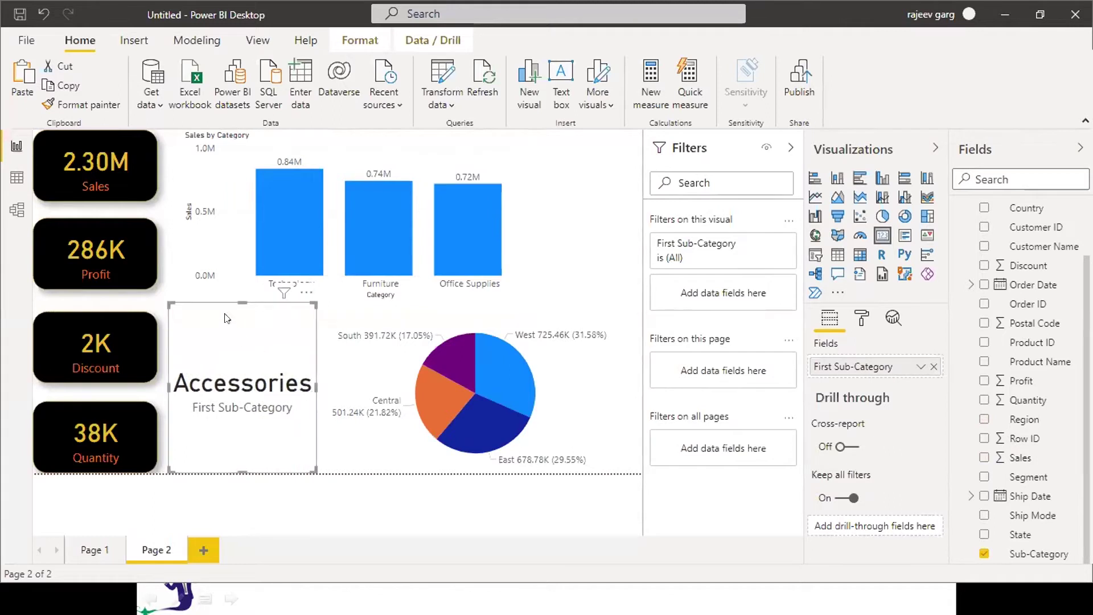
{"action": "left_click_drag", "start_coordinate": [237, 303], "coordinate": [249, 406]}
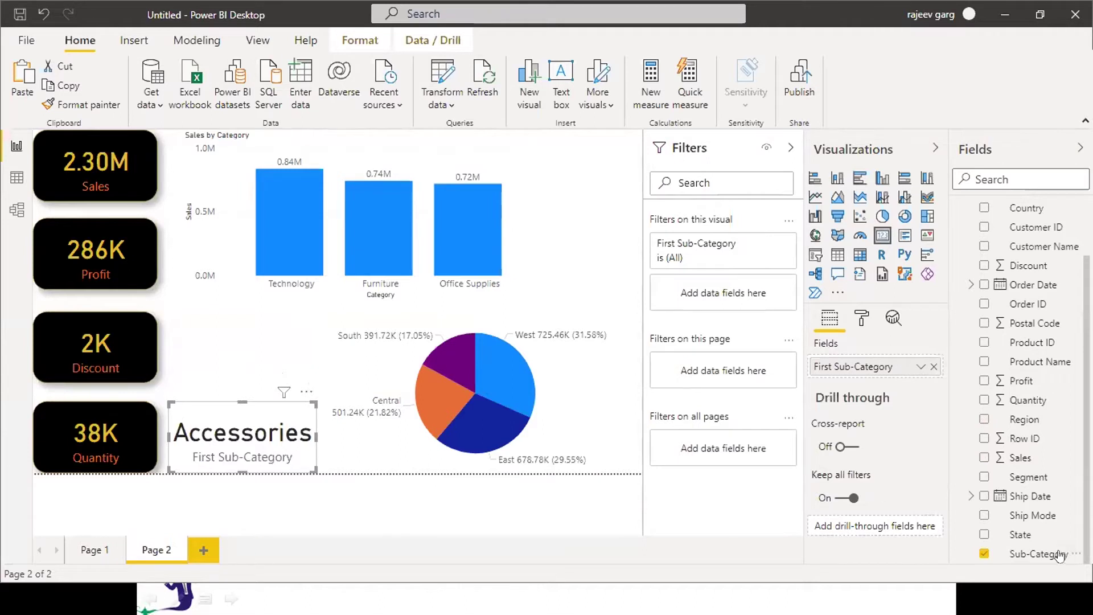
Step: Filter the Sub-Category card to the Top 1 Sub-Category by Sales and apply the filter
{"action": "left_click_drag", "start_coordinate": [1061, 557], "coordinate": [755, 300]}
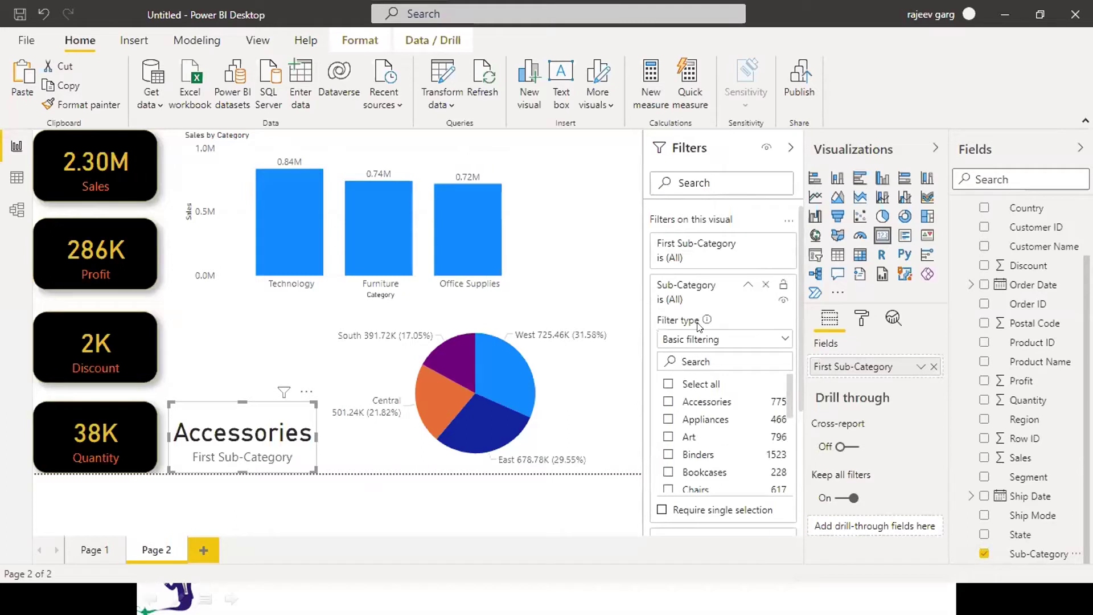
{"action": "left_click", "coordinate": [698, 337]}
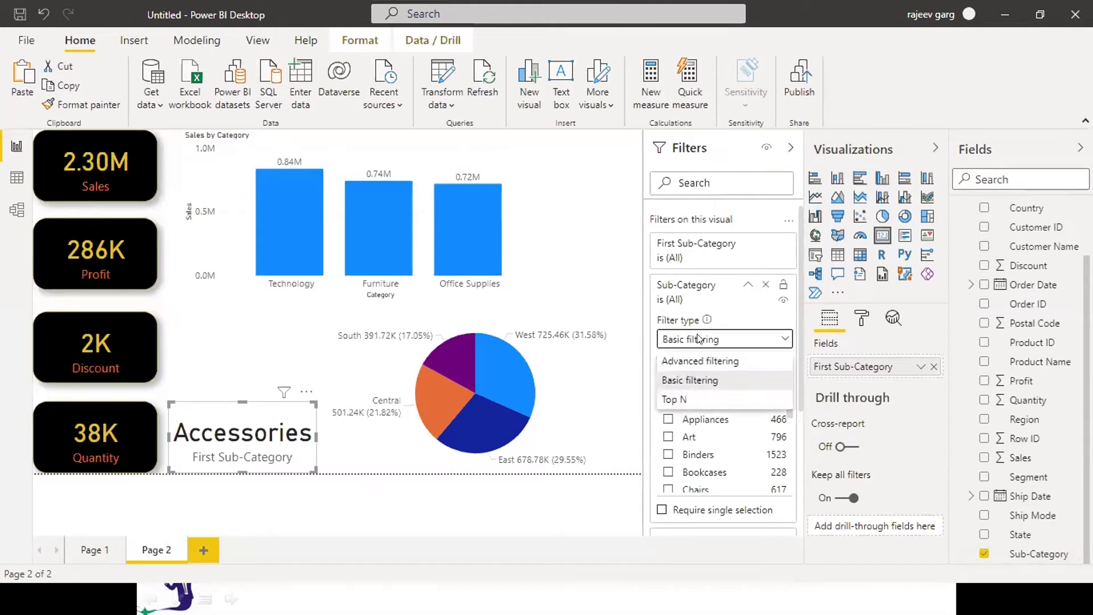
{"action": "left_click", "coordinate": [673, 400]}
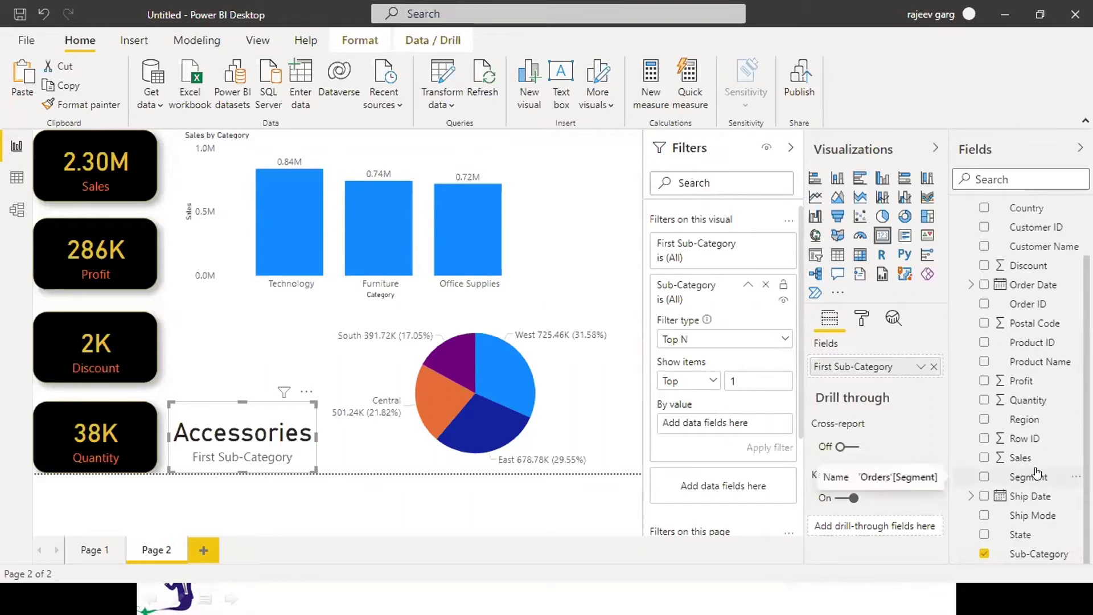
{"action": "left_click_drag", "start_coordinate": [1021, 457], "coordinate": [720, 418]}
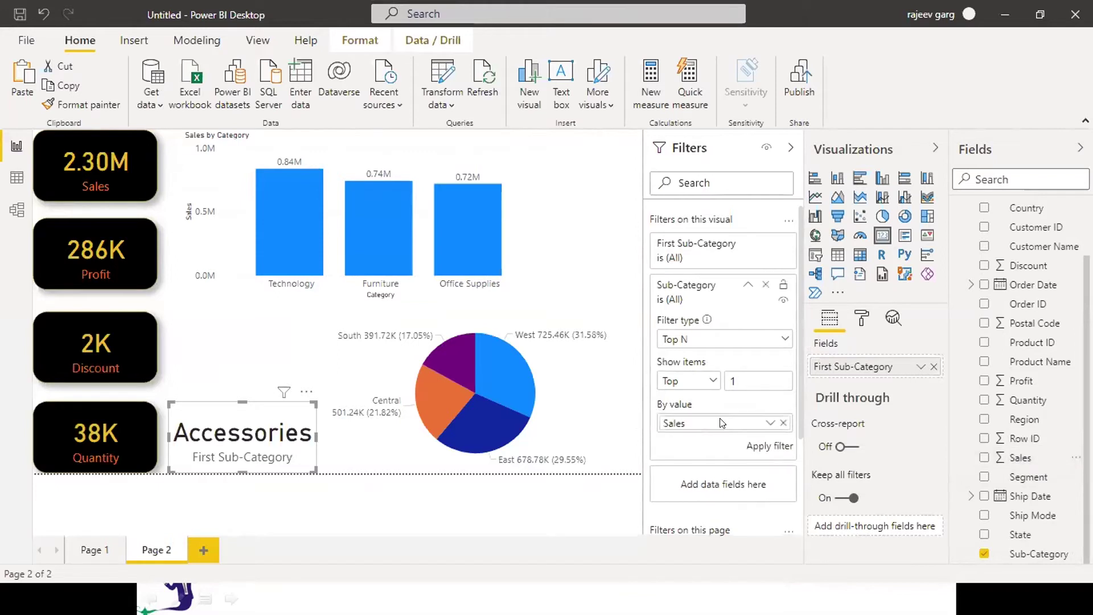
{"action": "left_click", "coordinate": [780, 447]}
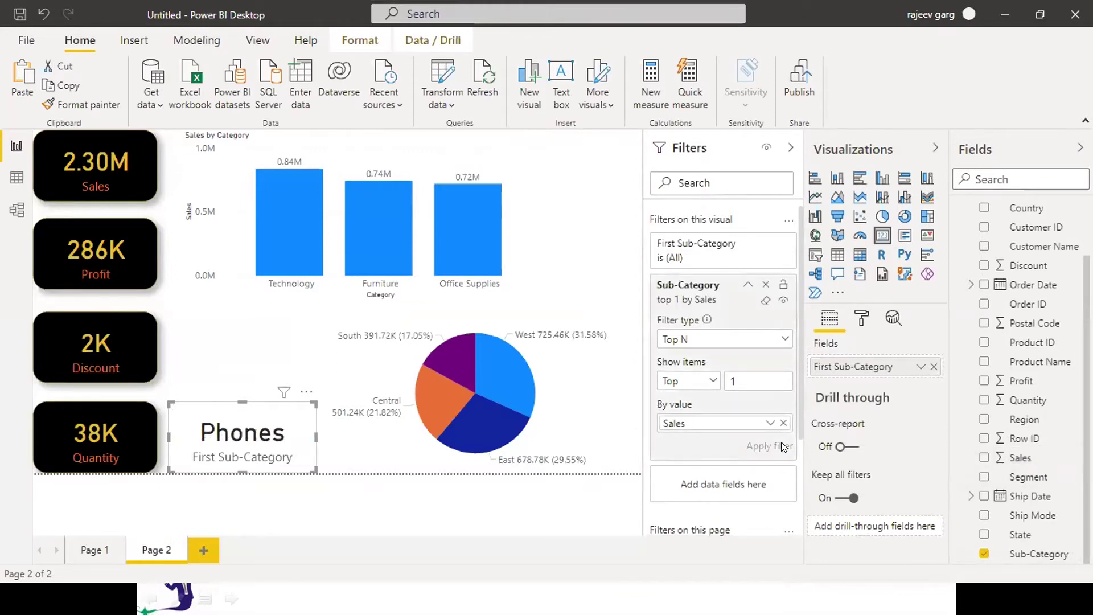
Step: Rename the pie chart's Region legend field for this visual as "Max Revenue Generating"
{"action": "left_click", "coordinate": [322, 462]}
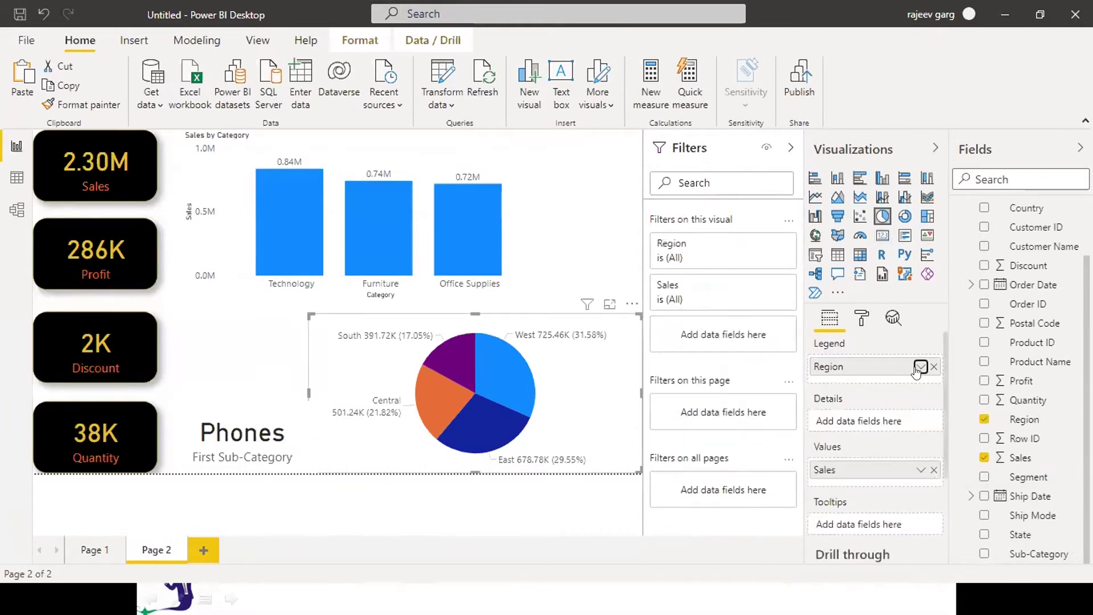
{"action": "left_click", "coordinate": [921, 367]}
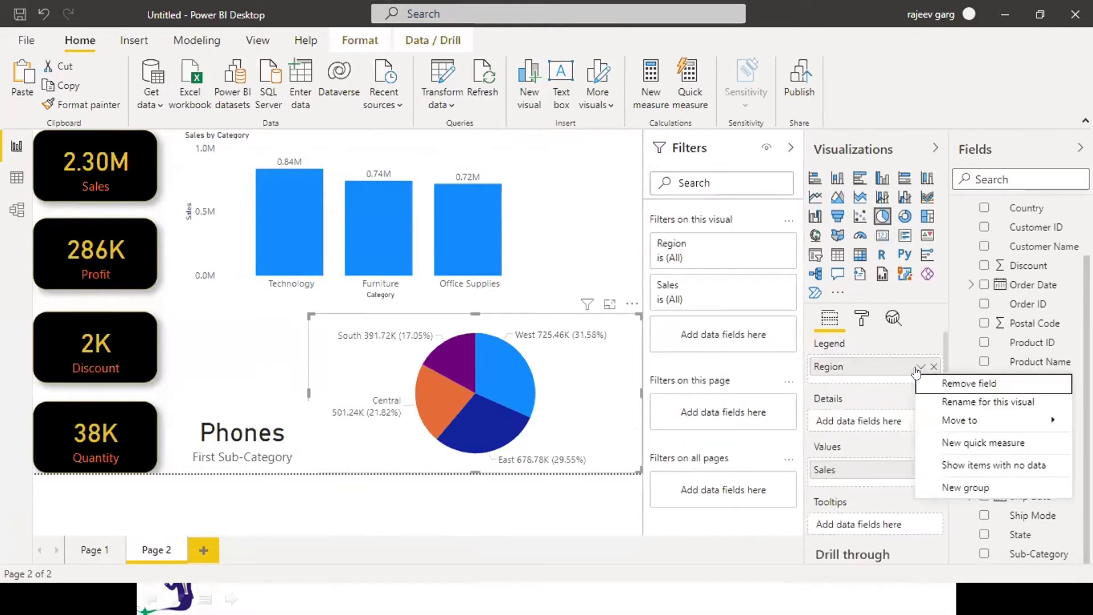
{"action": "left_click", "coordinate": [955, 400]}
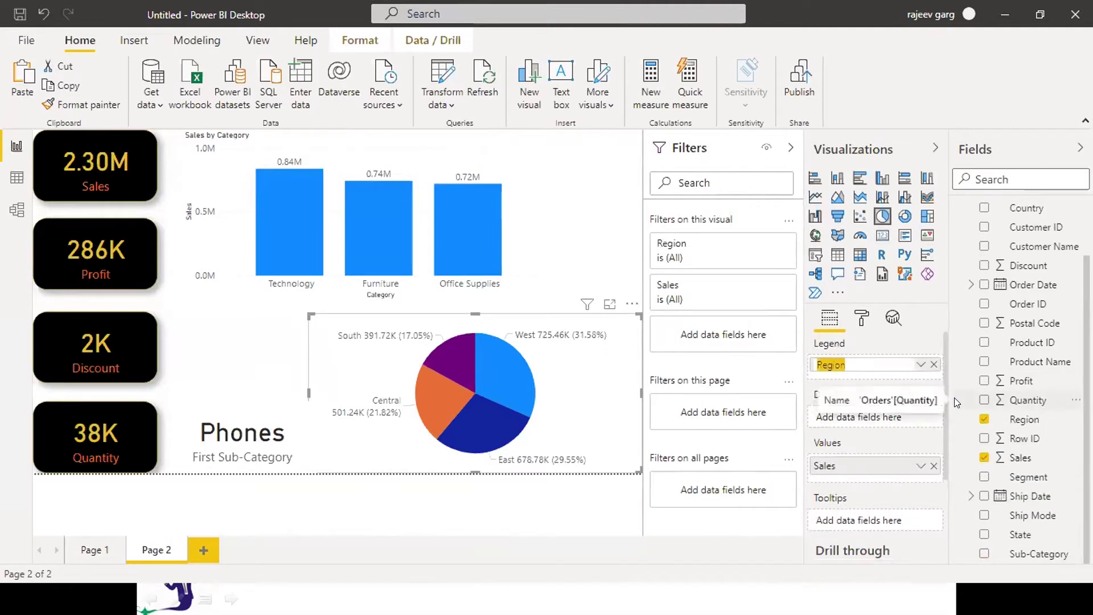
{"action": "type", "text": "Max Revenue Generating"}
{"action": "key", "text": "Return"}
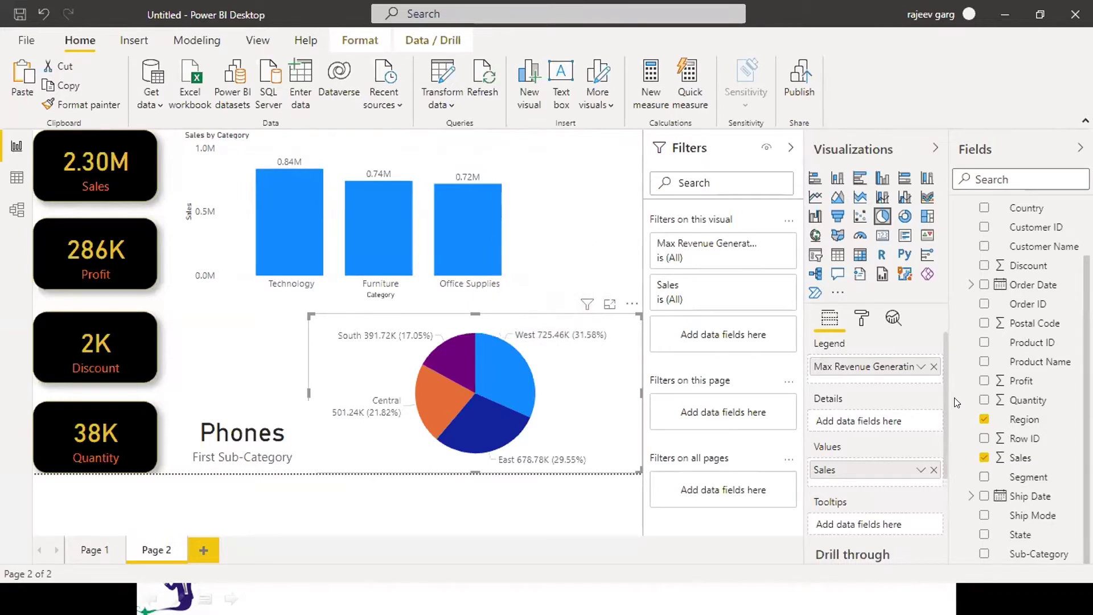
Step: Rename the Sub-Category card's field for this visual as "Max Revenue"
{"action": "left_click", "coordinate": [245, 454]}
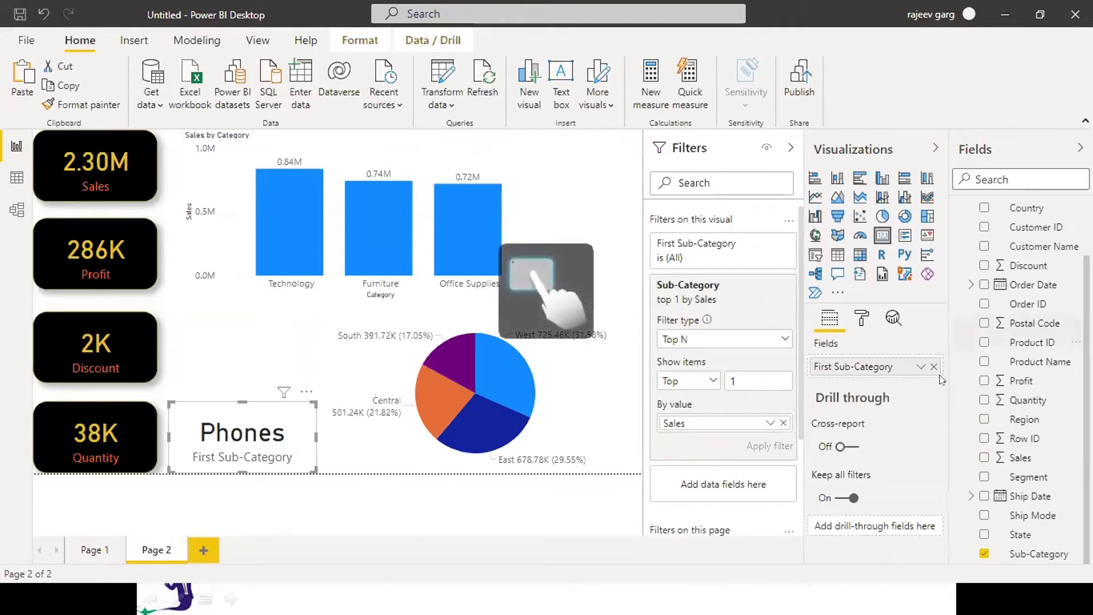
{"action": "left_click", "coordinate": [920, 367]}
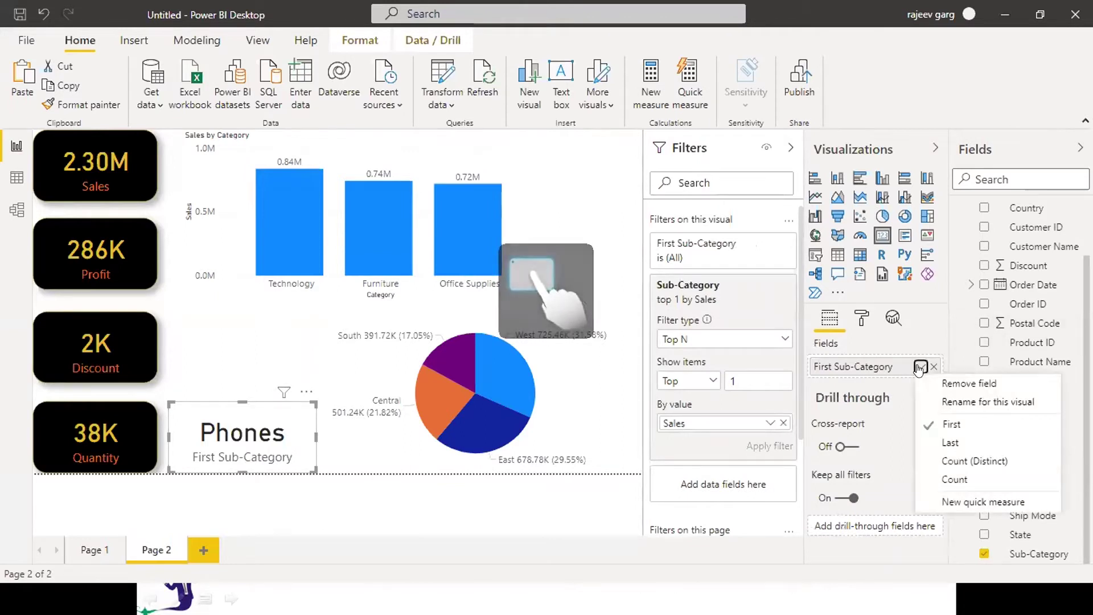
{"action": "left_click", "coordinate": [989, 401]}
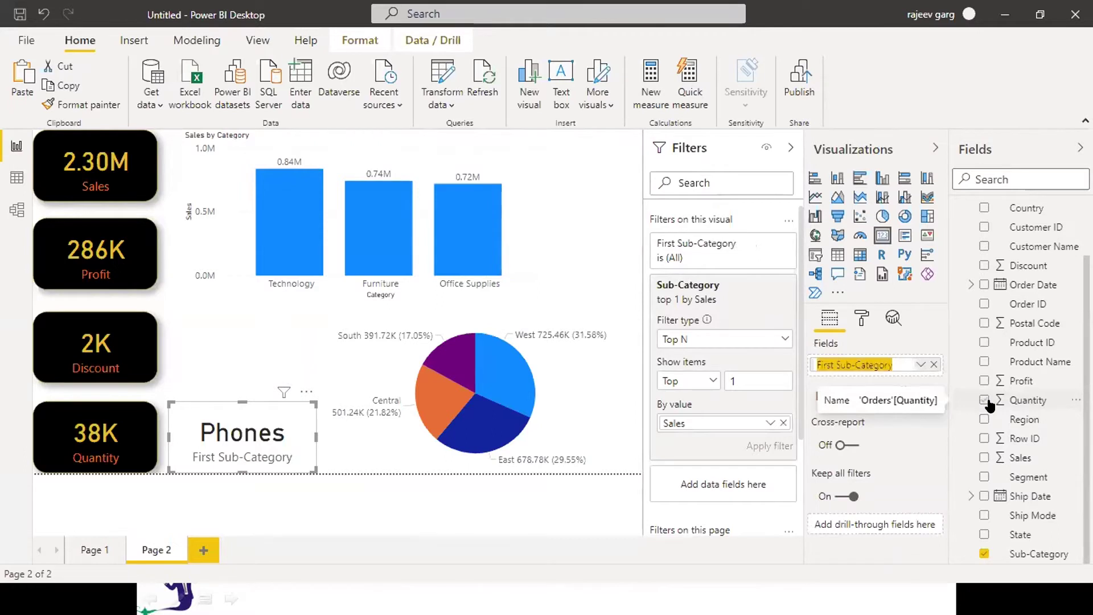
{"action": "type", "text": "Max Revenue"}
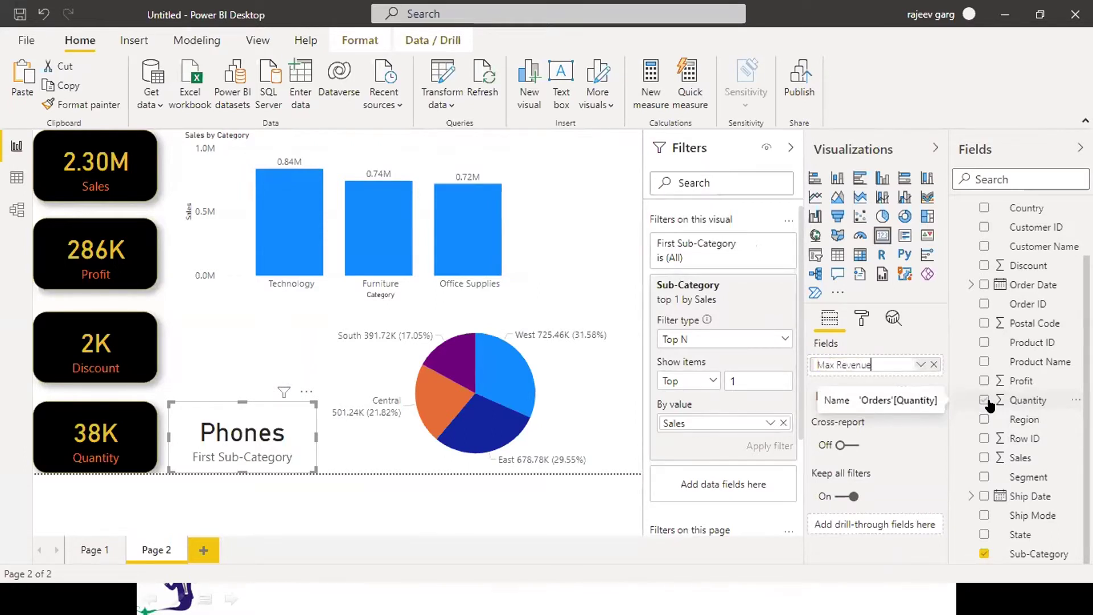
{"action": "key", "text": "Return"}
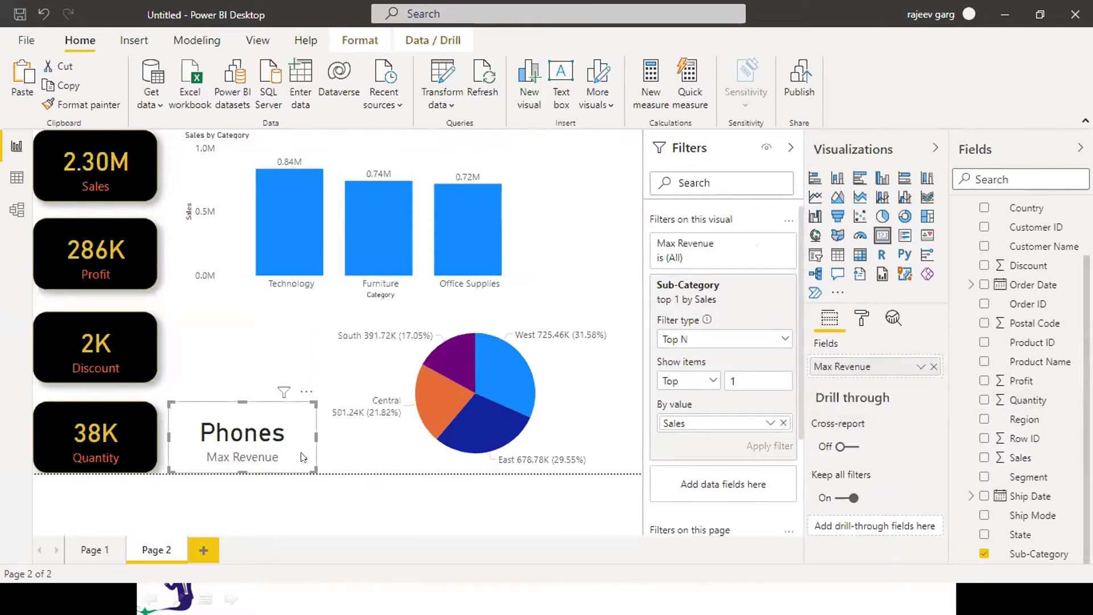
Step: Move the Max Revenue card right next to the Quantity card and copy the Quantity card's formatting onto it
{"action": "left_click_drag", "start_coordinate": [305, 451], "coordinate": [301, 455]}
{"action": "left_click", "coordinate": [122, 425]}
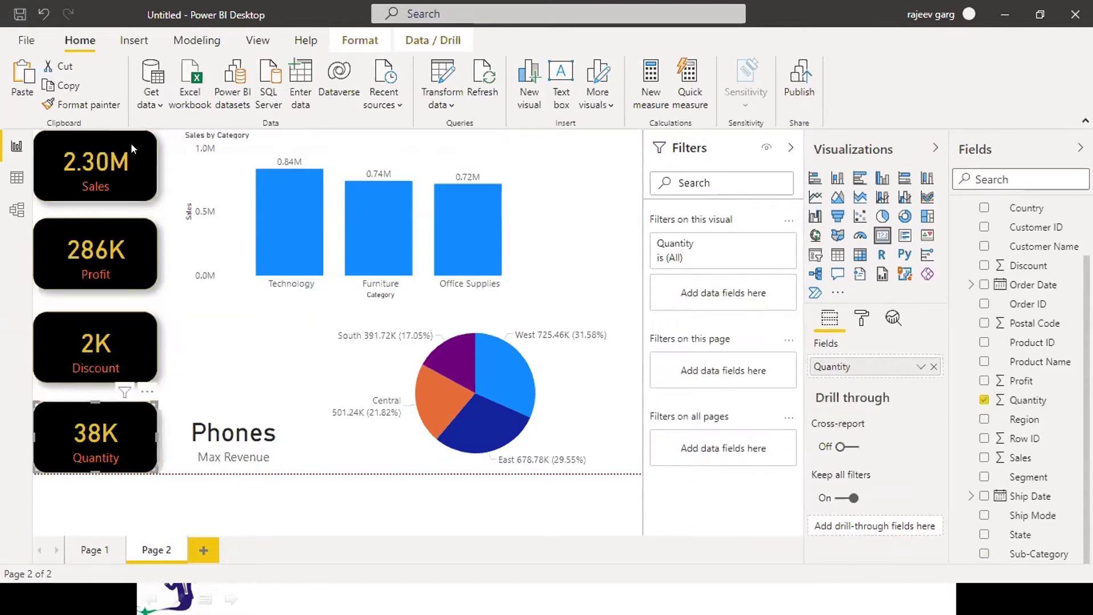
{"action": "left_click", "coordinate": [81, 104]}
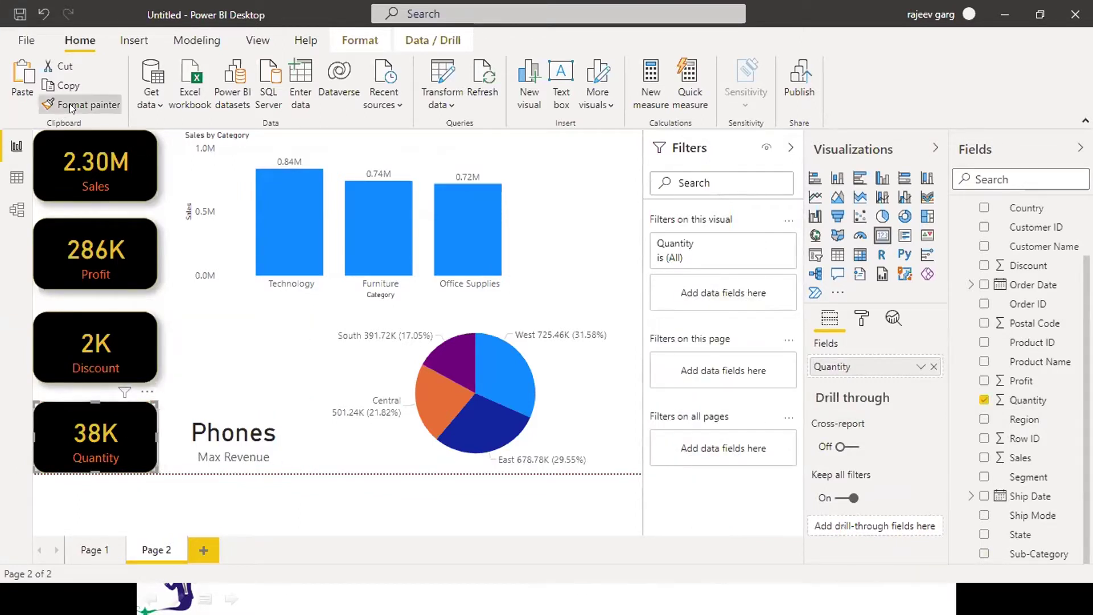
{"action": "left_click", "coordinate": [242, 423]}
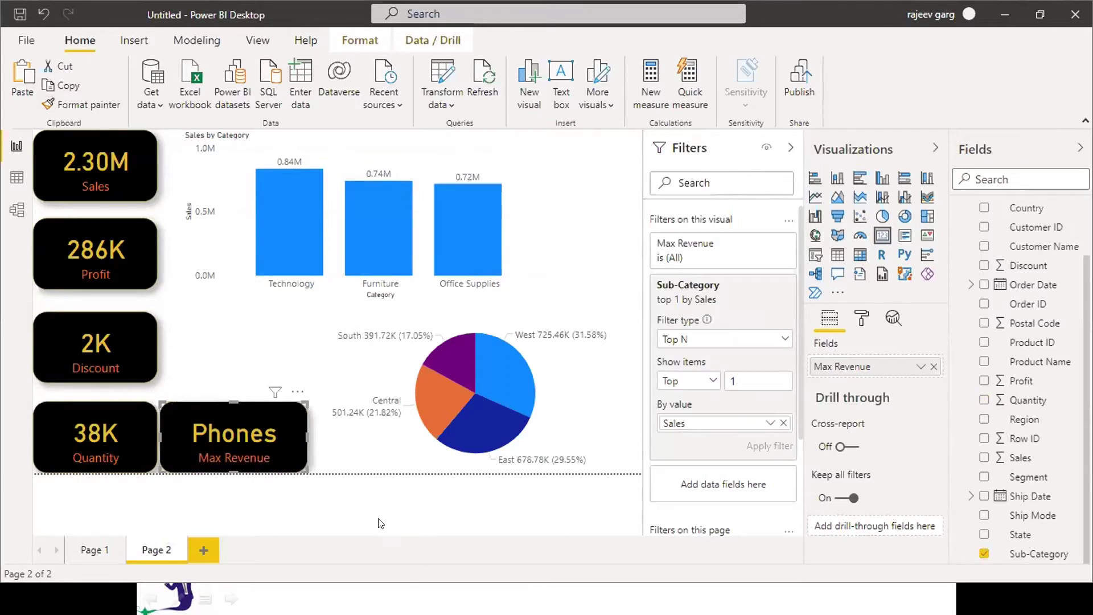
Step: Shift the column chart away from the KPI cards and cross-filter by Technology, Furniture and Office Supplies to examine the other visuals
{"action": "left_click_drag", "start_coordinate": [498, 238], "coordinate": [596, 231]}
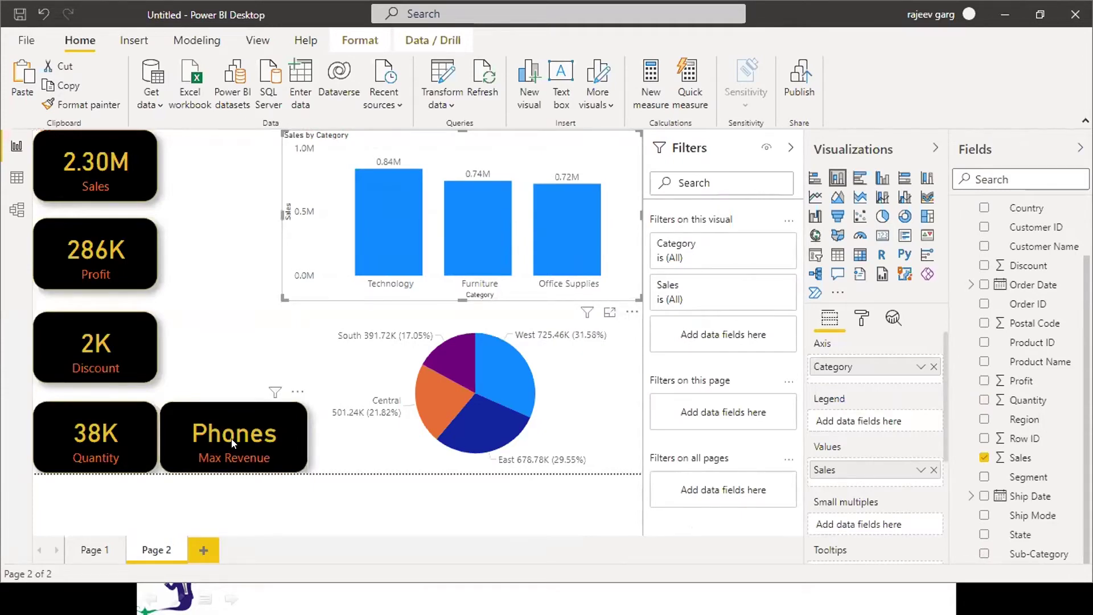
{"action": "left_click", "coordinate": [383, 224]}
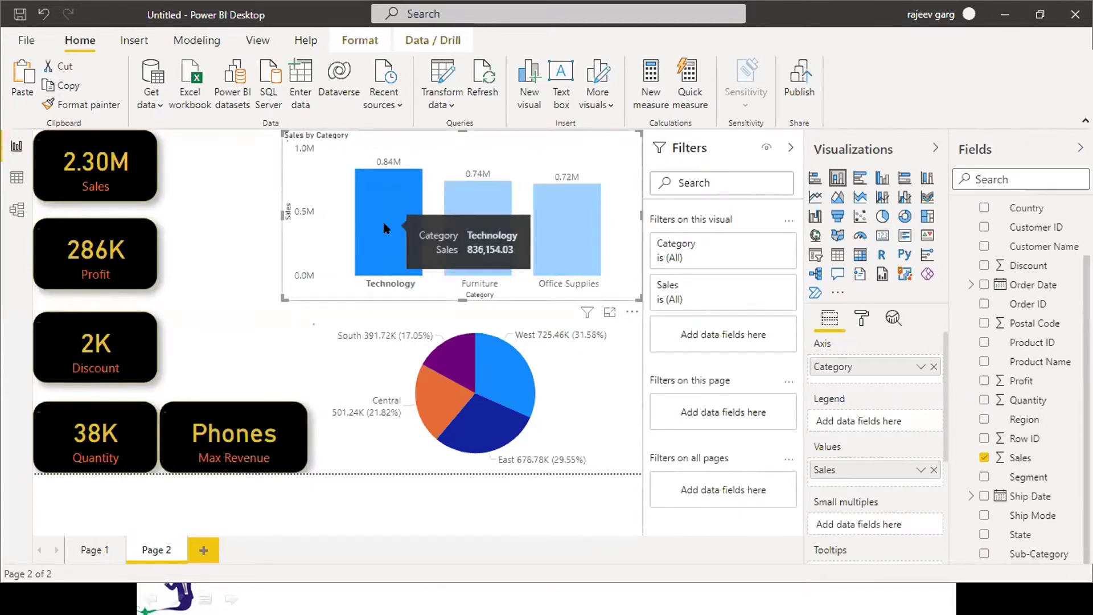
{"action": "left_click", "coordinate": [488, 206]}
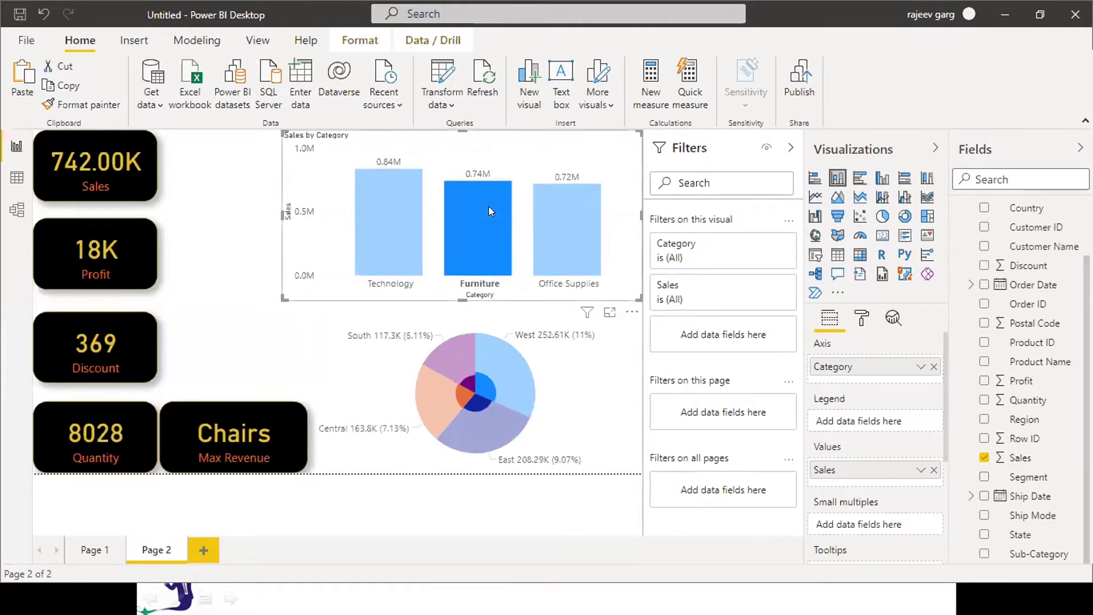
{"action": "left_click", "coordinate": [557, 198]}
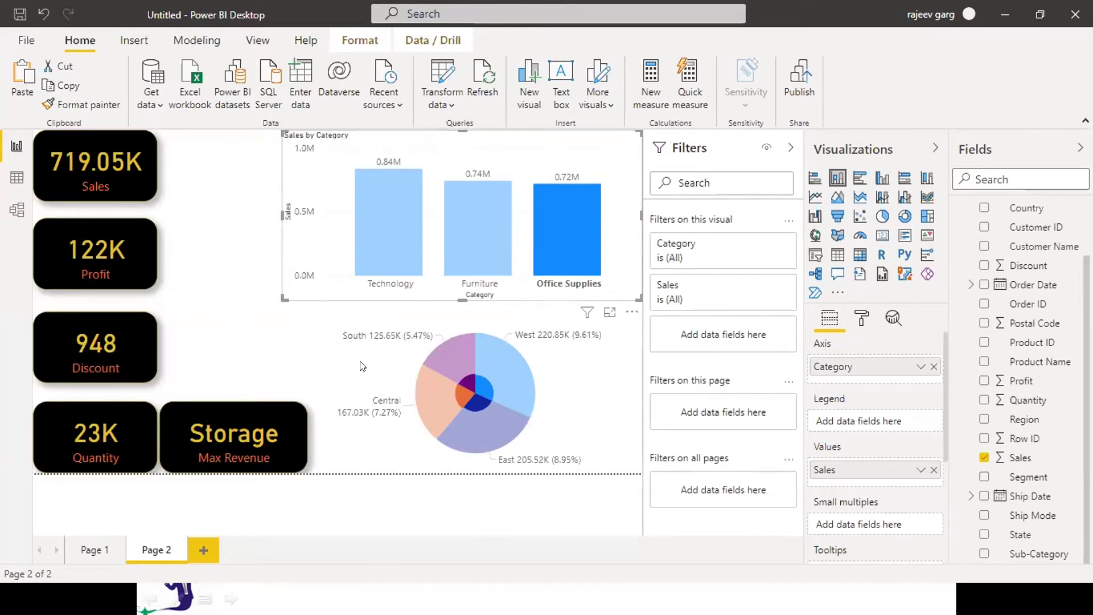
Step: Add a third report page with an Order Date card, stretched into a shallow banner across the full page width
{"action": "left_click", "coordinate": [205, 550]}
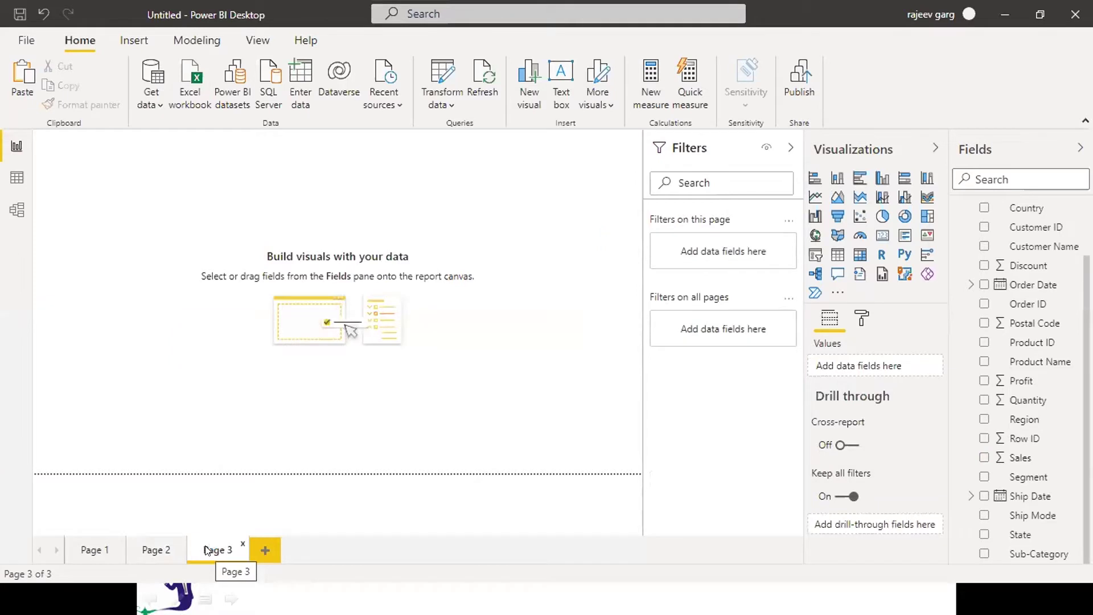
{"action": "left_click", "coordinate": [882, 235]}
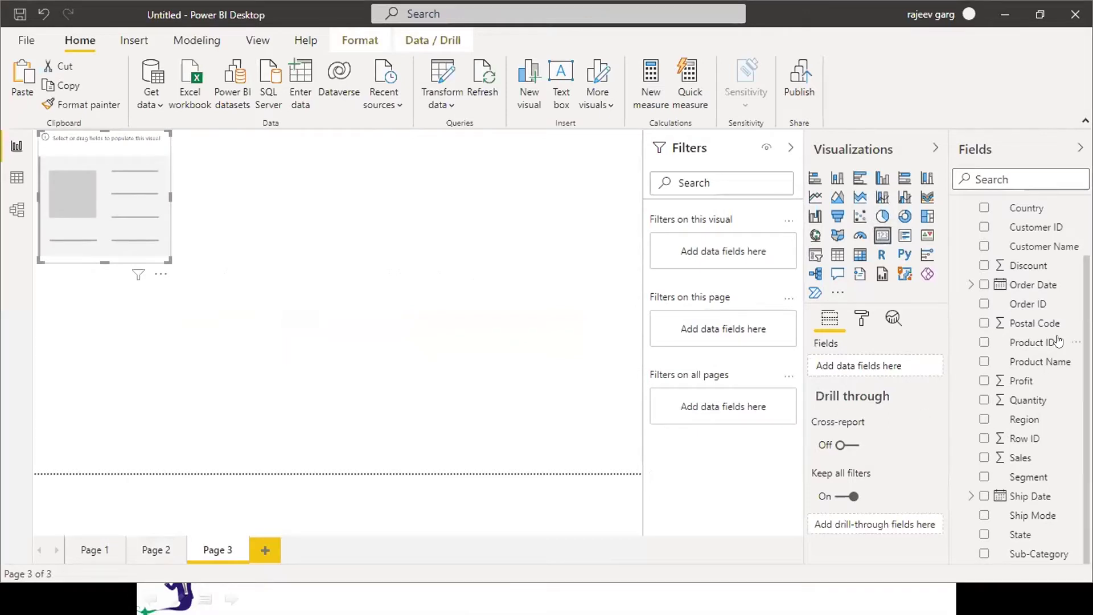
{"action": "left_click", "coordinate": [985, 287]}
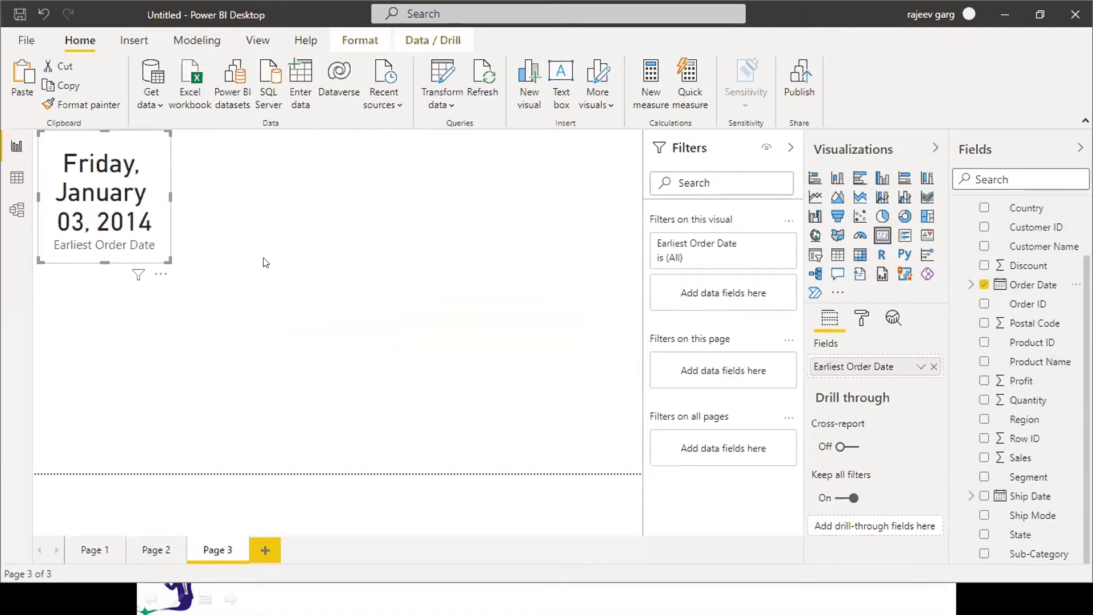
{"action": "left_click_drag", "start_coordinate": [169, 261], "coordinate": [772, 197]}
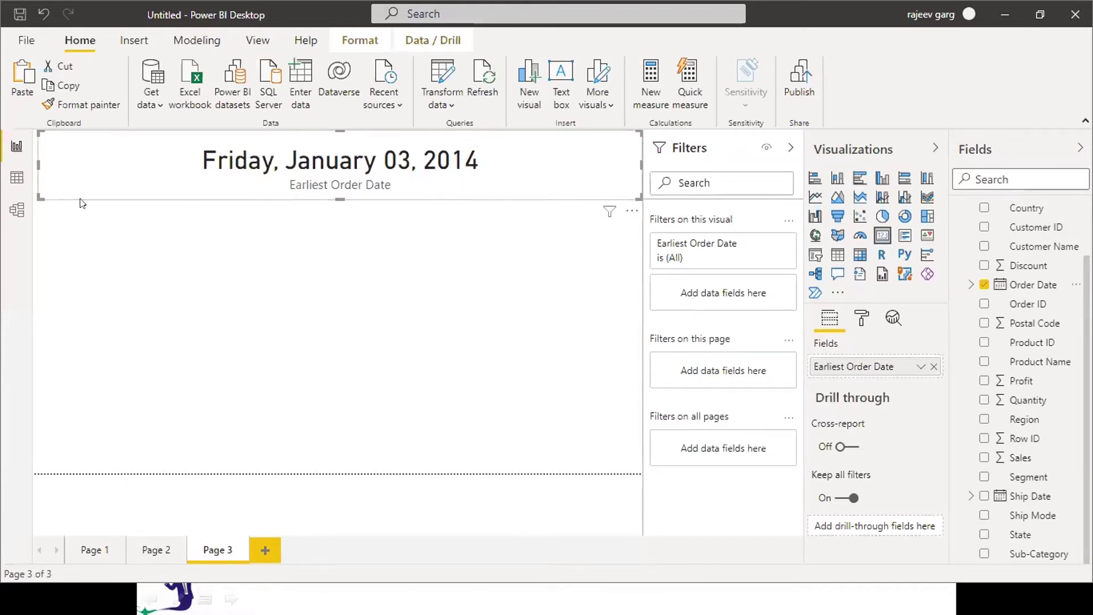
{"action": "left_click_drag", "start_coordinate": [38, 161], "coordinate": [25, 164]}
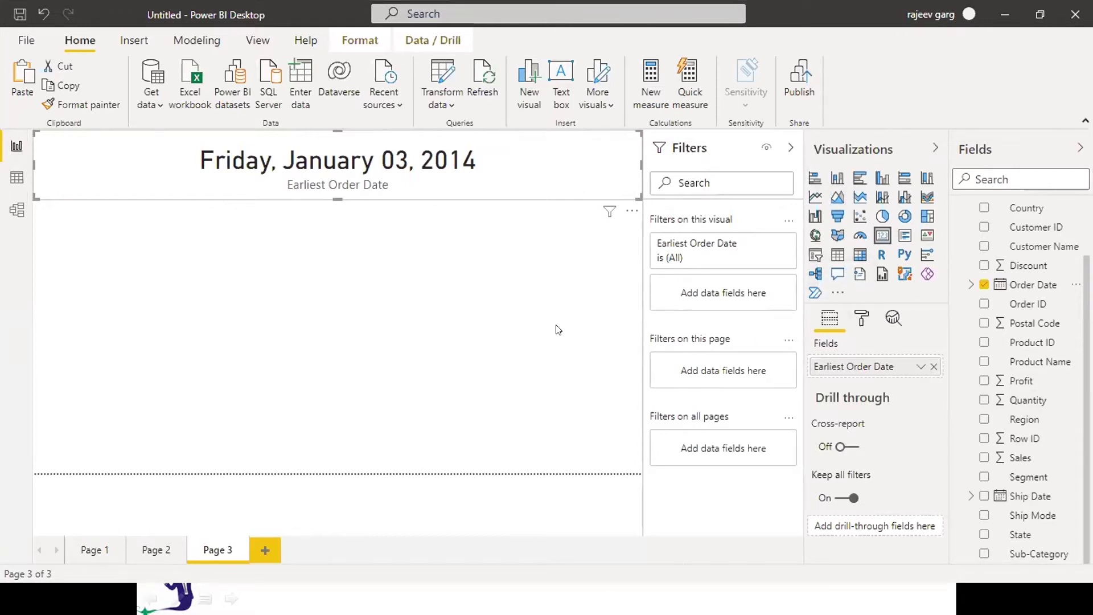
Step: Add a stacked column chart showing Sales by Region below the Order Date card
{"action": "left_click", "coordinate": [589, 288]}
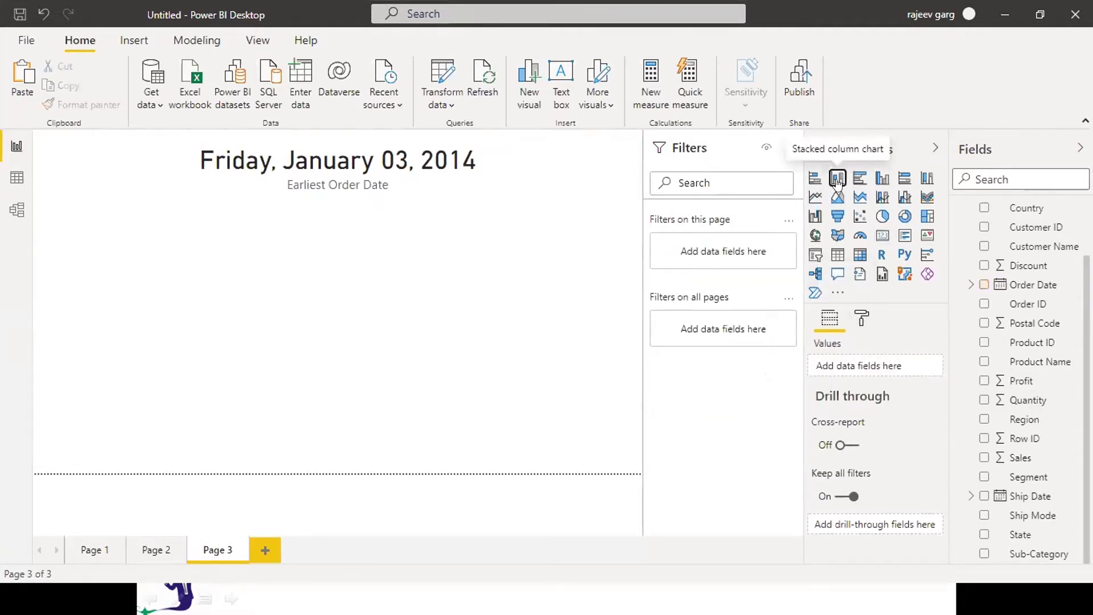
{"action": "left_click", "coordinate": [837, 179]}
{"action": "left_click", "coordinate": [979, 457]}
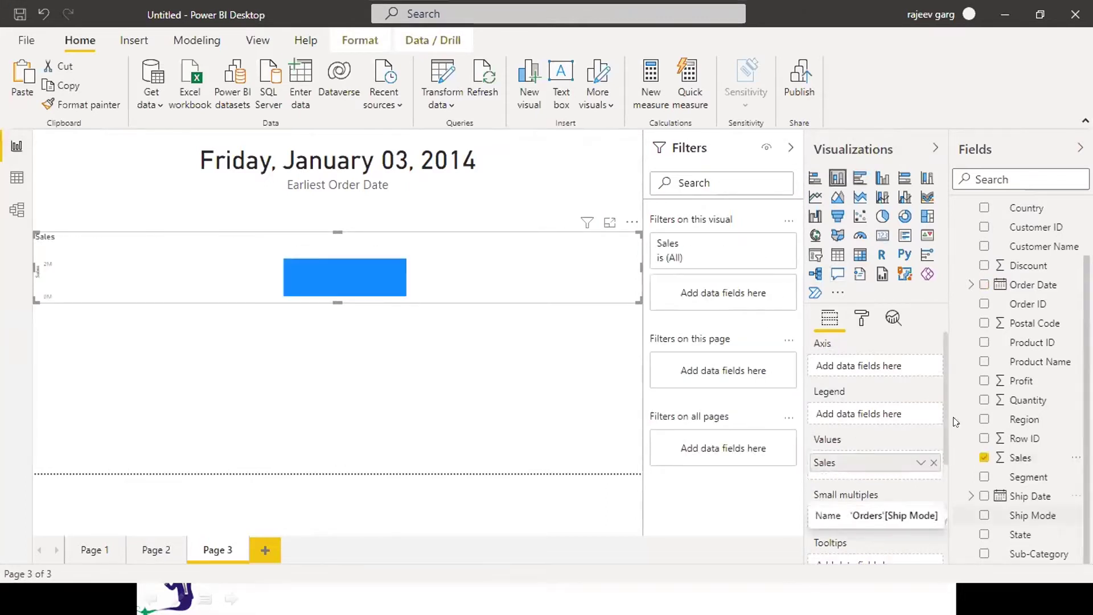
{"action": "left_click", "coordinate": [979, 420]}
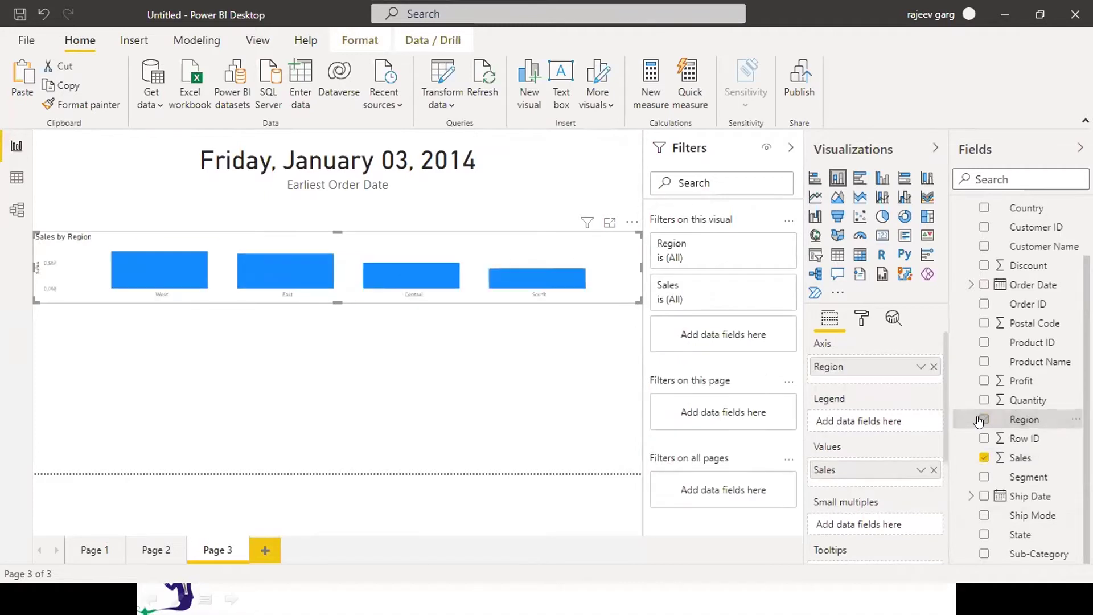
Step: Turn on the Sales by Region chart's data labels, then make the chart taller and narrow it to roughly a third of the page width
{"action": "left_click", "coordinate": [863, 322]}
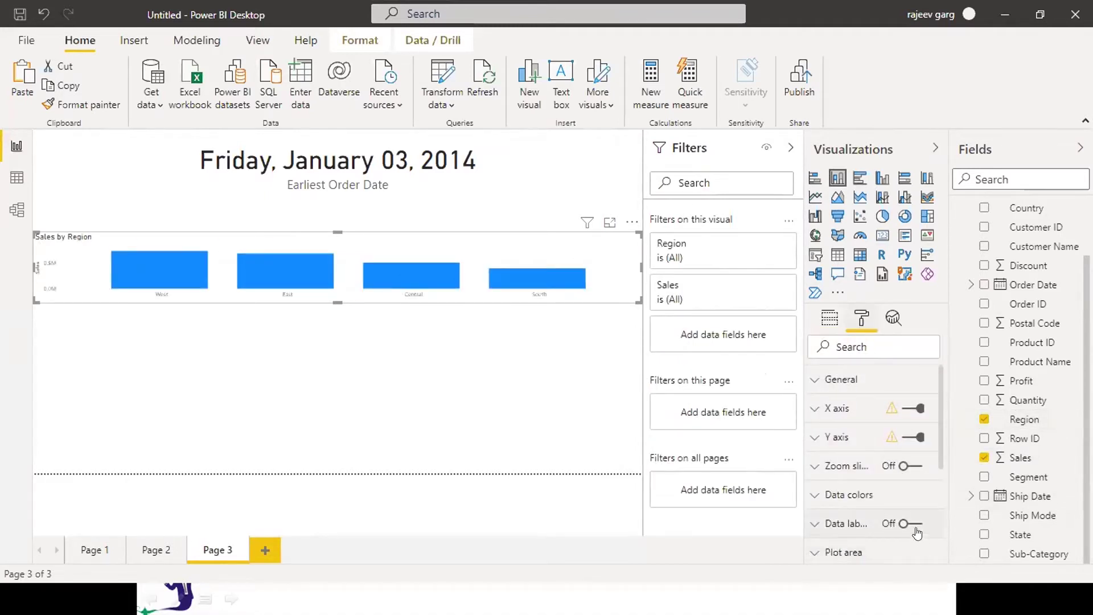
{"action": "left_click", "coordinate": [914, 524]}
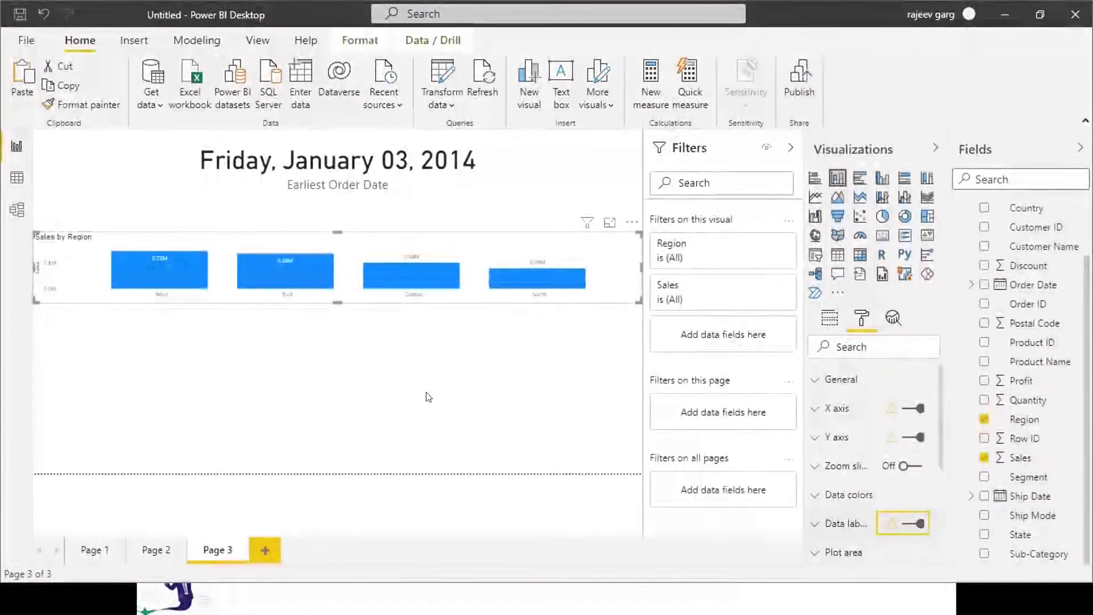
{"action": "left_click_drag", "start_coordinate": [338, 302], "coordinate": [344, 409]}
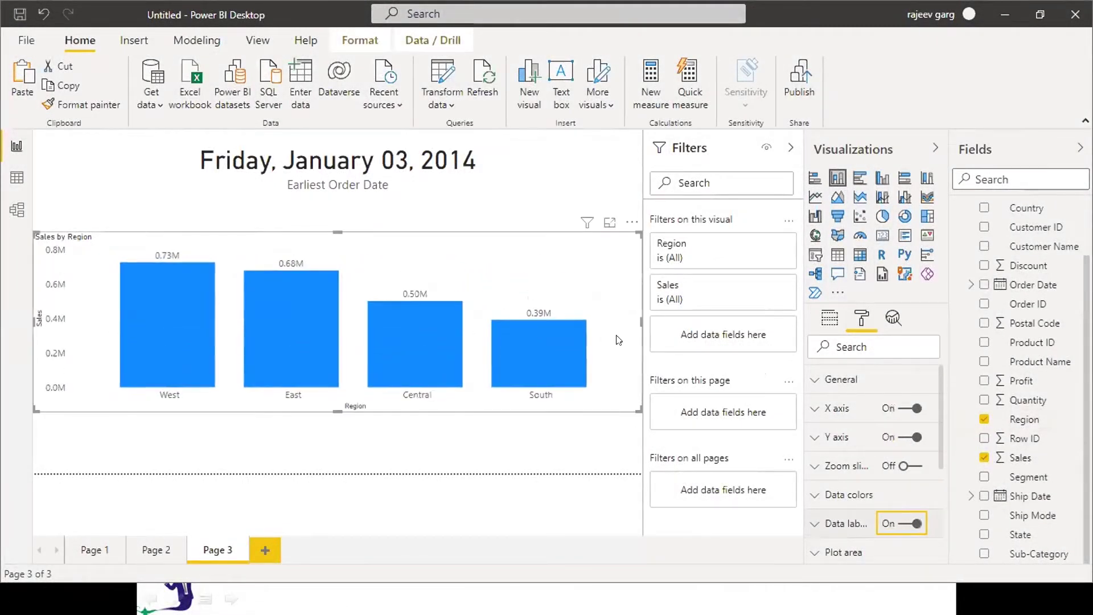
{"action": "left_click_drag", "start_coordinate": [639, 314], "coordinate": [244, 353]}
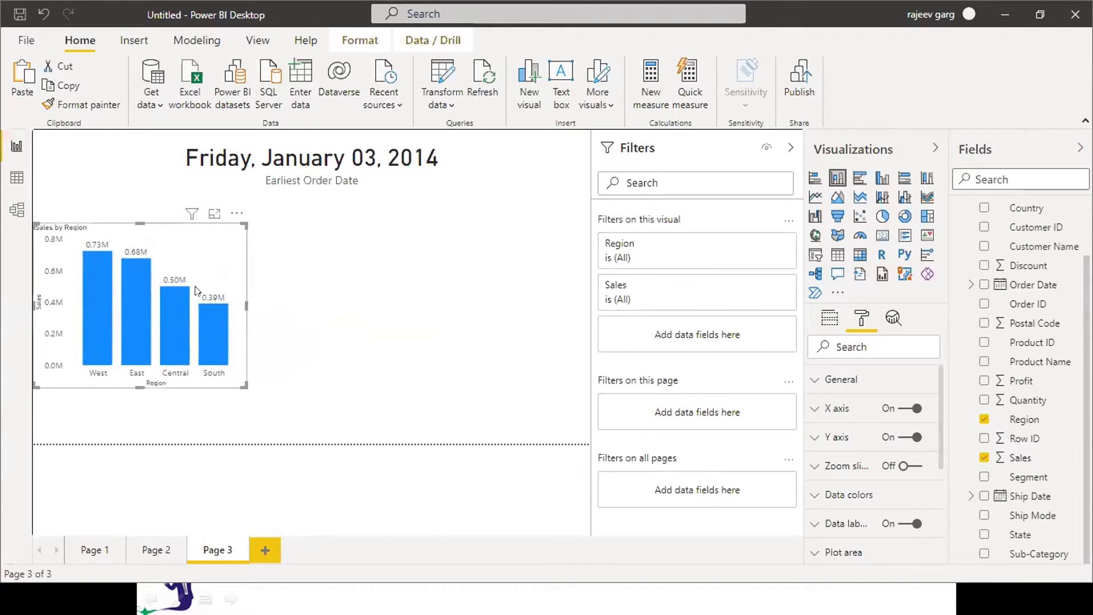
Step: Duplicate the Sales by Region chart and align the copy level with the original at the opposite edge of the page
{"action": "key", "text": "ctrl+c"}
{"action": "key", "text": "ctrl+v"}
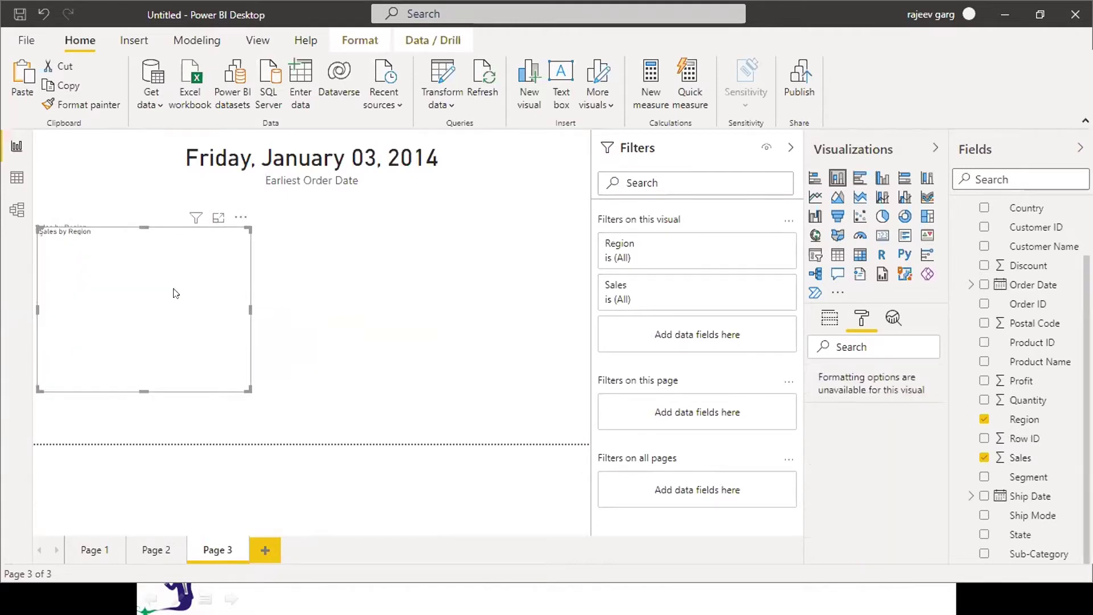
{"action": "left_click_drag", "start_coordinate": [178, 291], "coordinate": [527, 281]}
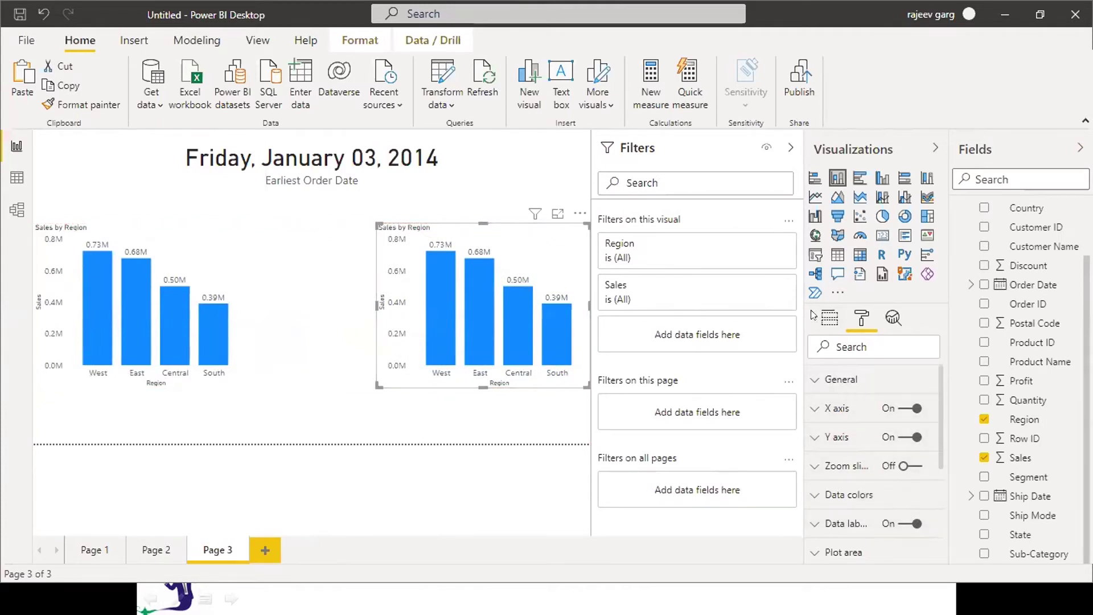
Step: Replace Region with Category on the axis of the duplicated Sales chart
{"action": "left_click", "coordinate": [830, 318]}
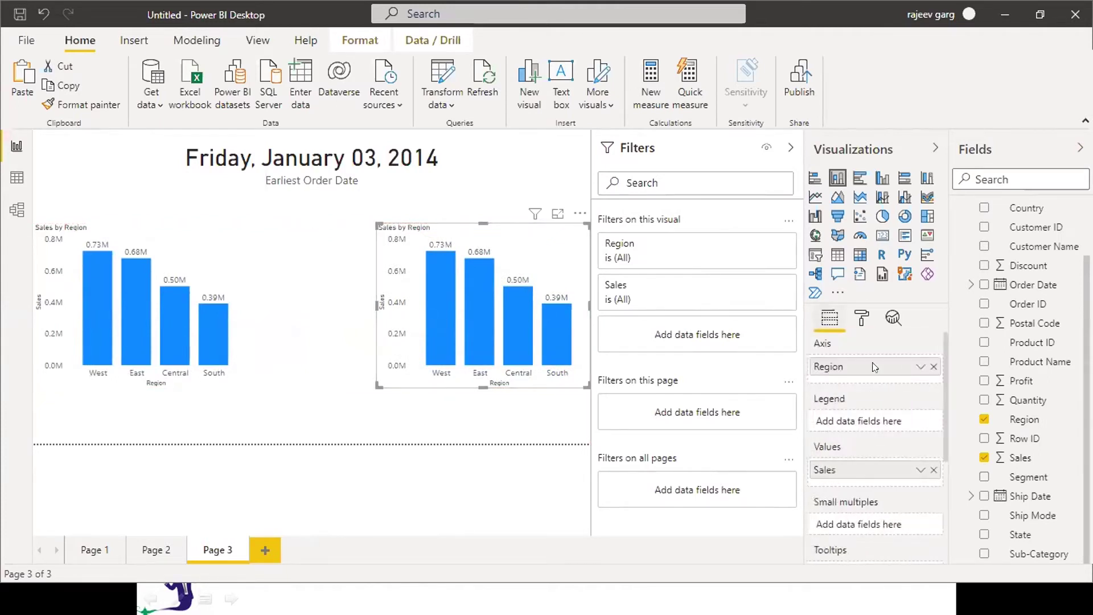
{"action": "left_click", "coordinate": [934, 367]}
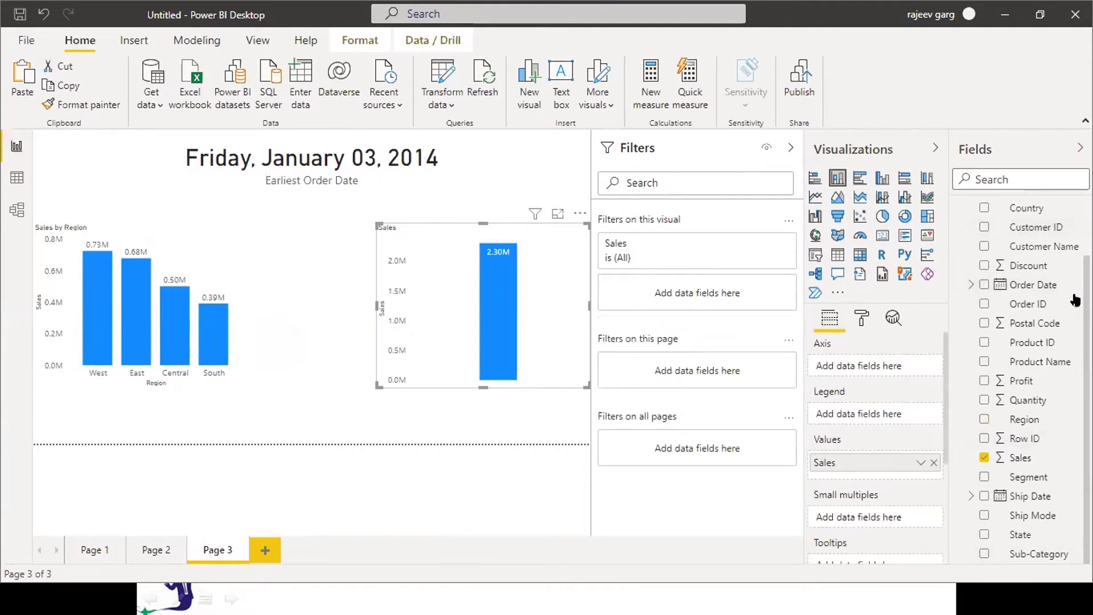
{"action": "scroll", "coordinate": [979, 231], "scroll_direction": "up", "scroll_amount": 3}
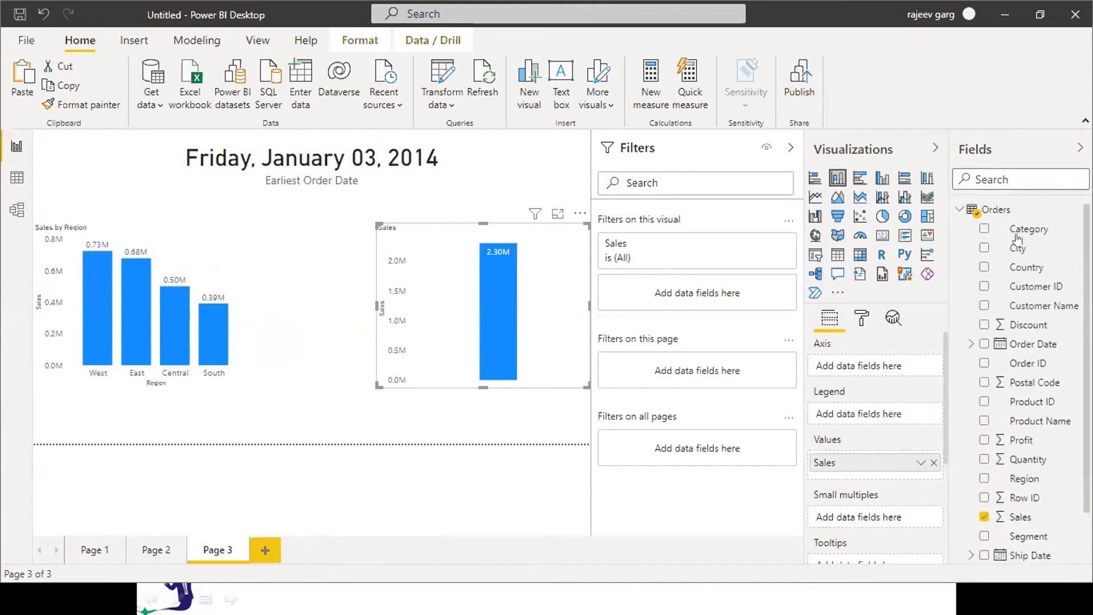
{"action": "left_click", "coordinate": [981, 230]}
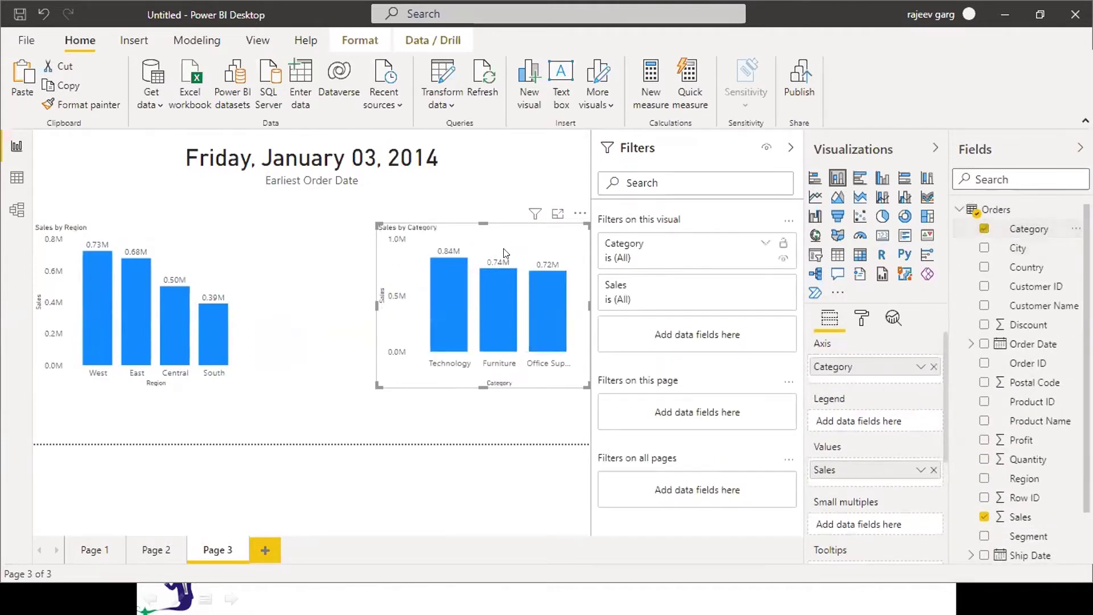
Step: Widen the Sales by Category and Sales by Region charts toward each other, leaving only a narrow gap between them
{"action": "left_click", "coordinate": [368, 304]}
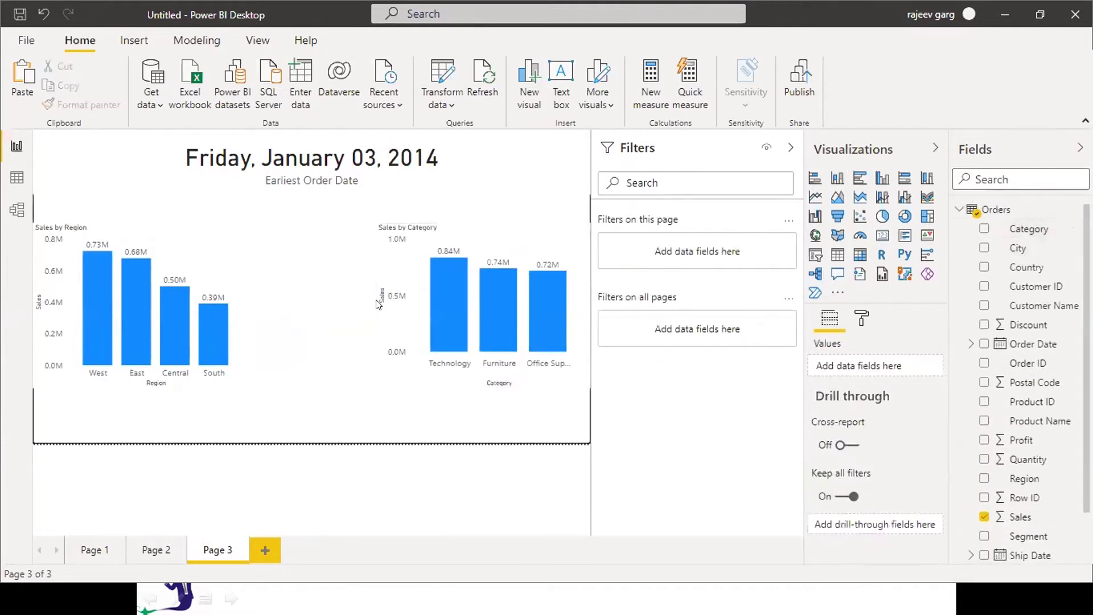
{"action": "left_click", "coordinate": [382, 306]}
{"action": "left_click_drag", "start_coordinate": [370, 302], "coordinate": [333, 303]}
{"action": "left_click", "coordinate": [234, 302]}
{"action": "left_click_drag", "start_coordinate": [248, 302], "coordinate": [295, 302]}
{"action": "left_click", "coordinate": [336, 301]}
{"action": "left_click_drag", "start_coordinate": [337, 301], "coordinate": [314, 304]}
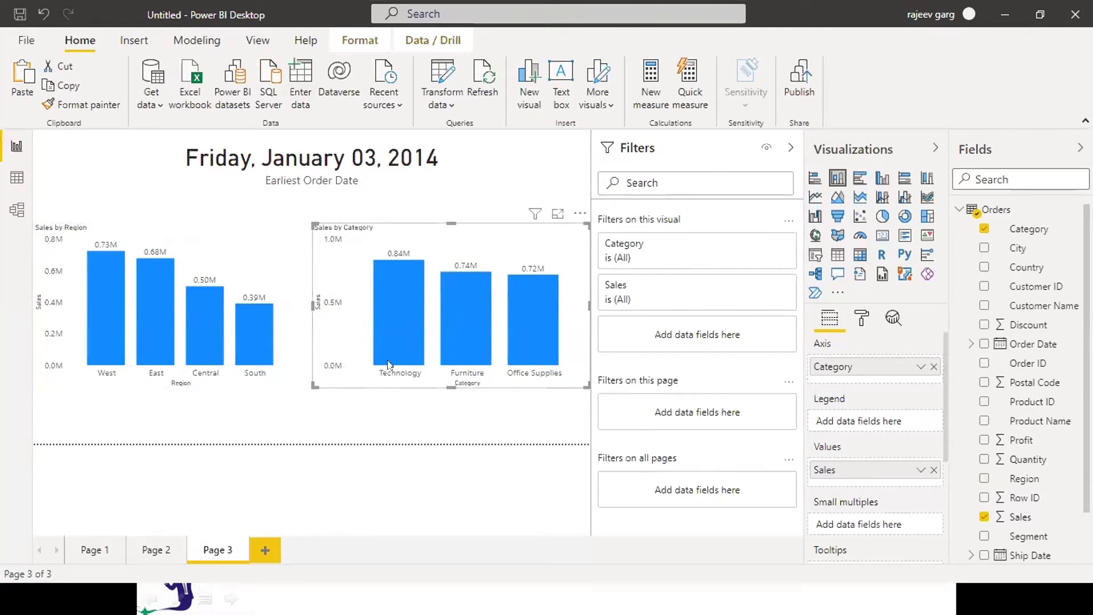
Step: Cross-highlight the page by Technology, Furniture and Office Supplies, and by West, East, Central and South, to examine the card and charts
{"action": "left_click", "coordinate": [399, 304]}
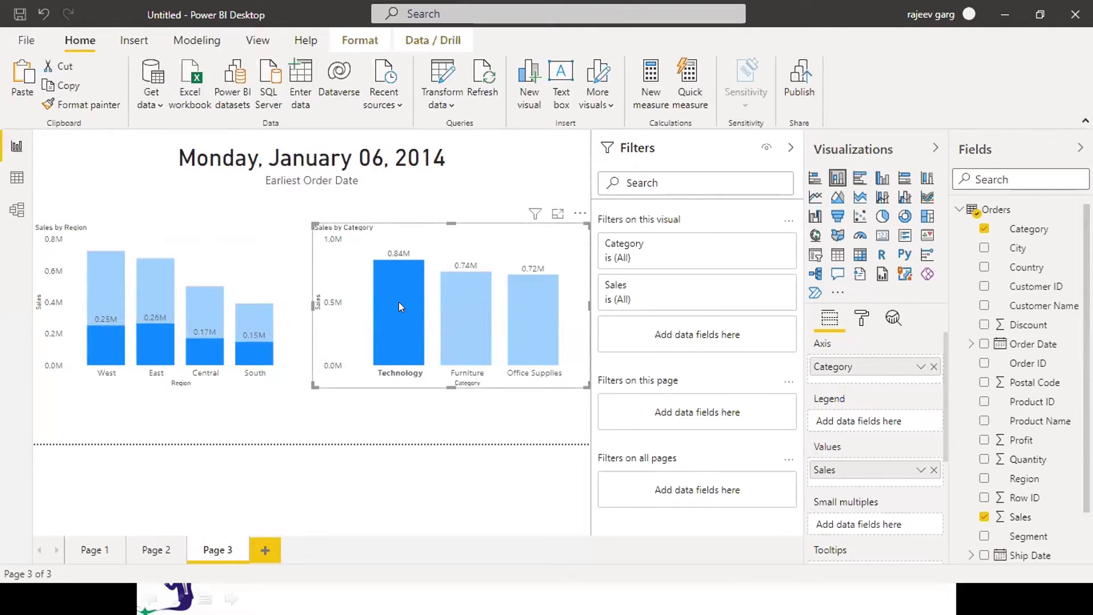
{"action": "left_click", "coordinate": [450, 337]}
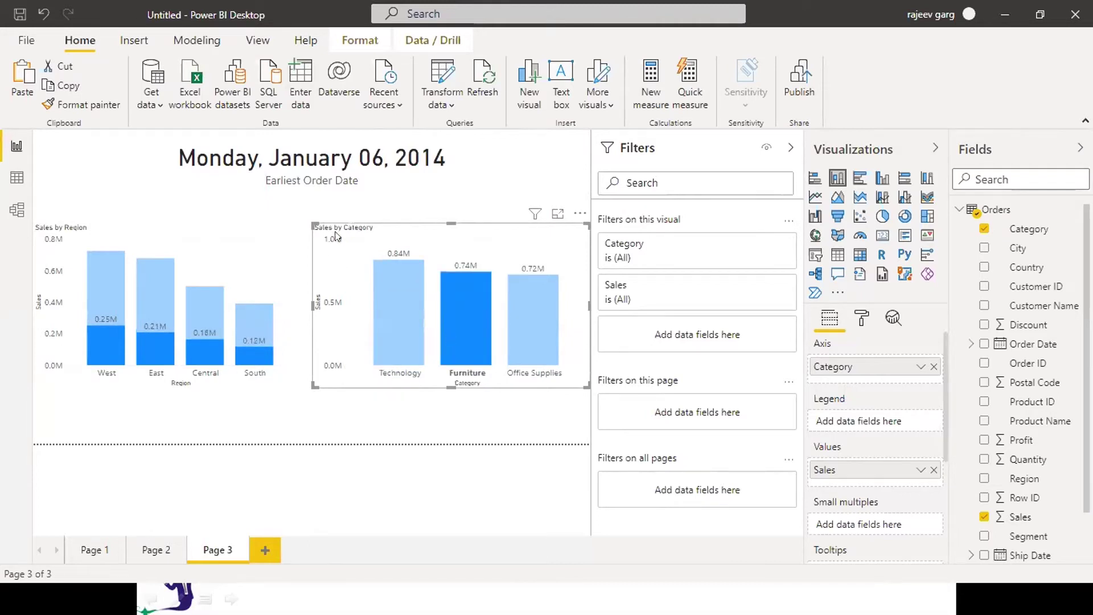
{"action": "left_click", "coordinate": [539, 303]}
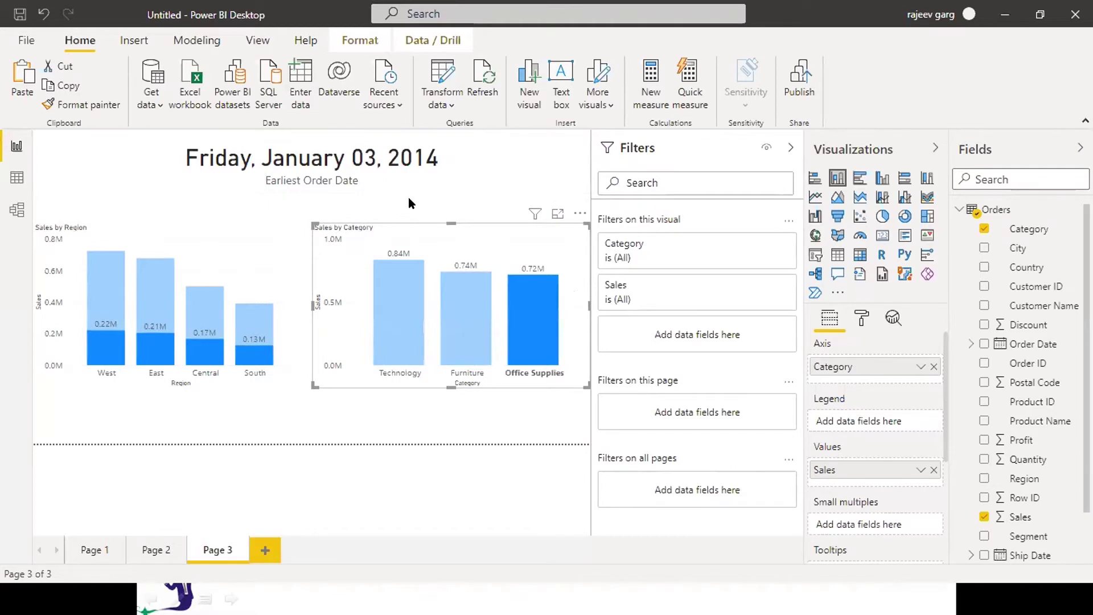
{"action": "left_click", "coordinate": [95, 298]}
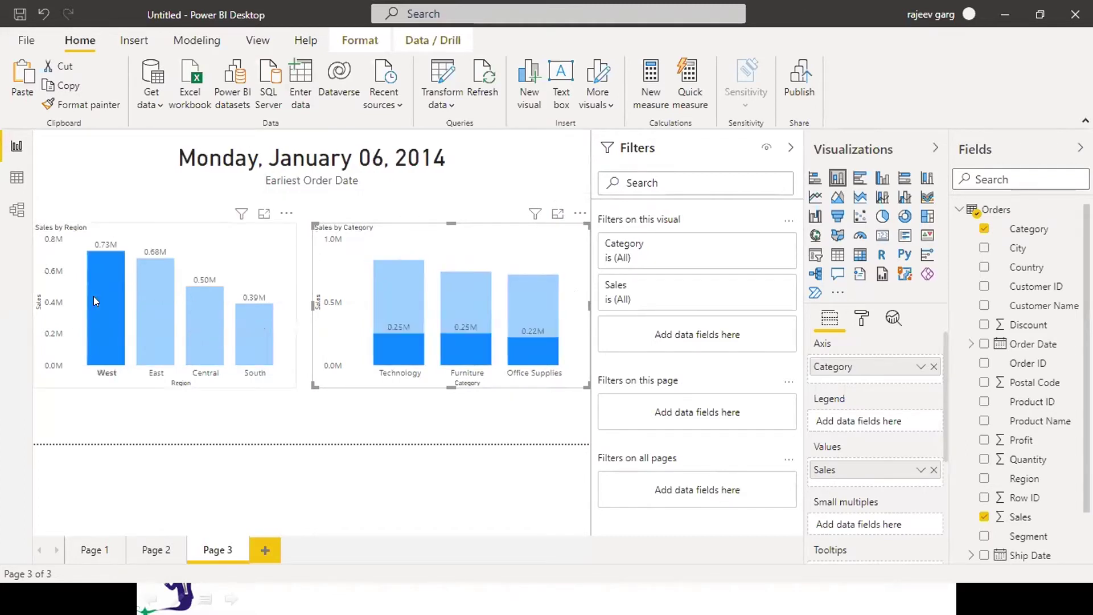
{"action": "left_click", "coordinate": [147, 296]}
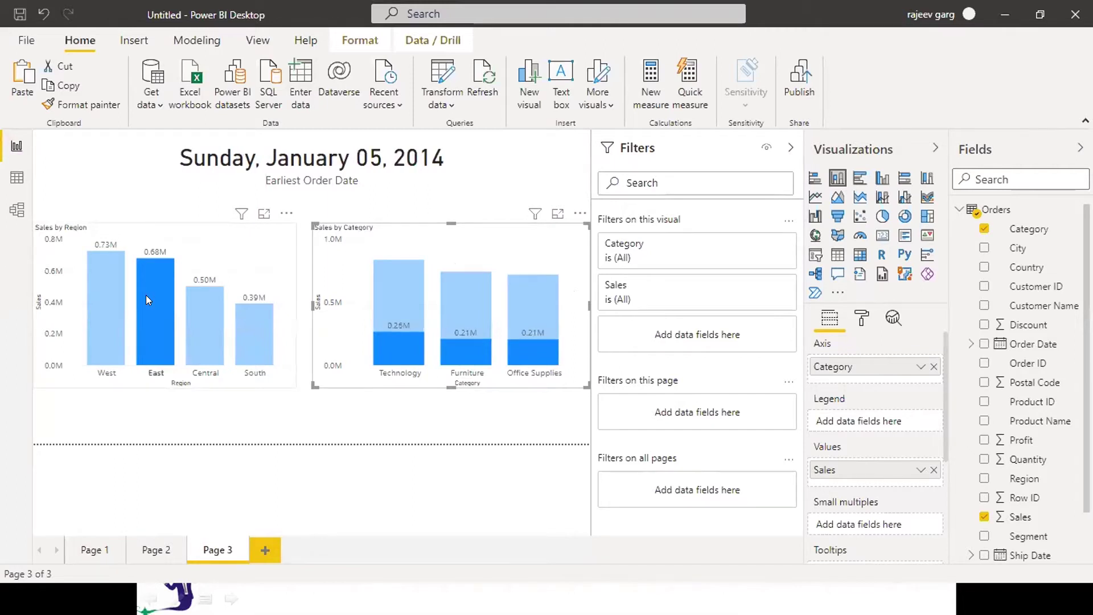
{"action": "left_click", "coordinate": [211, 300]}
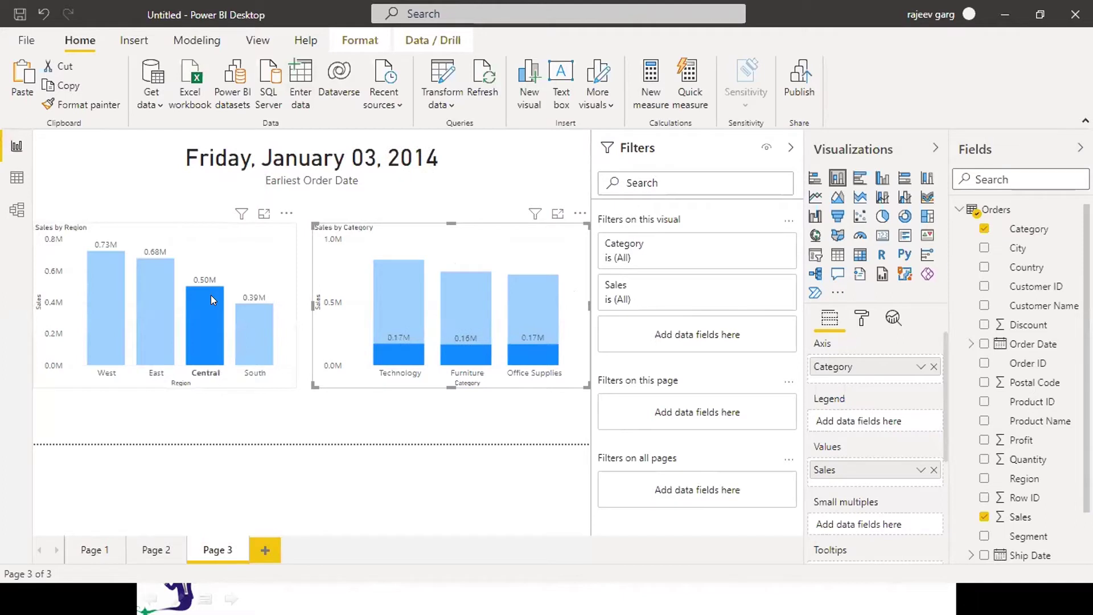
{"action": "left_click", "coordinate": [263, 342]}
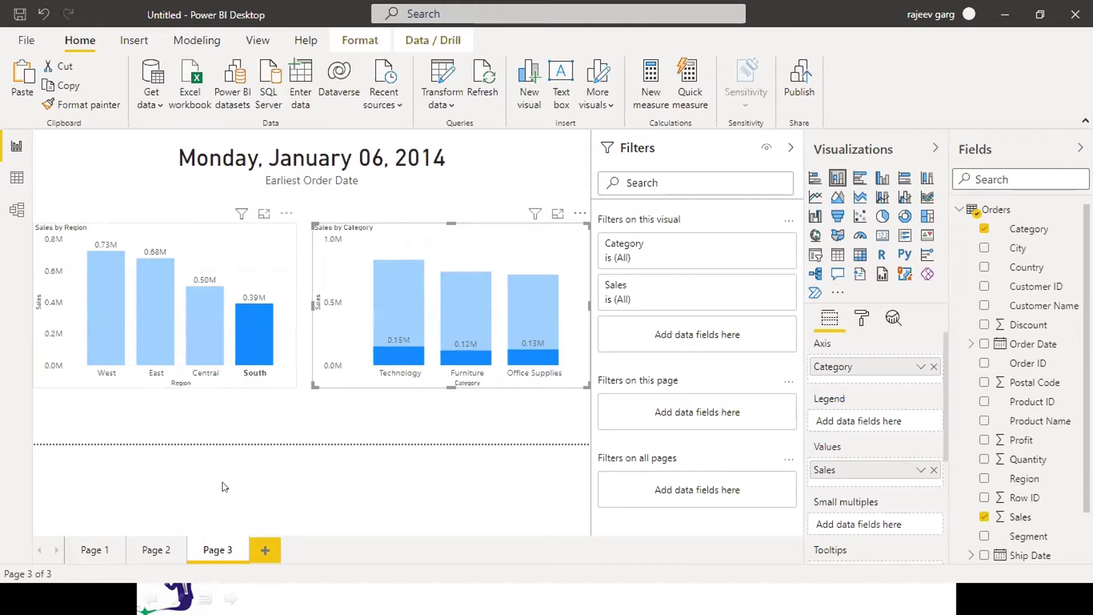
Step: Clear the South highlight and pull the Sales by Region chart's outer edge slightly in from the page border
{"action": "left_click", "coordinate": [258, 395]}
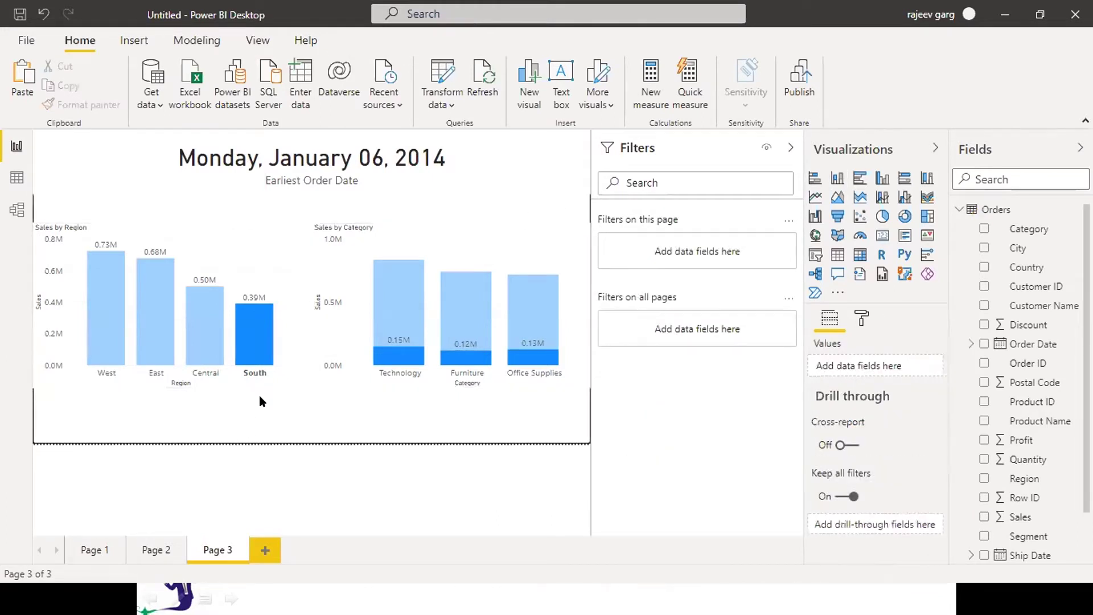
{"action": "left_click", "coordinate": [57, 356]}
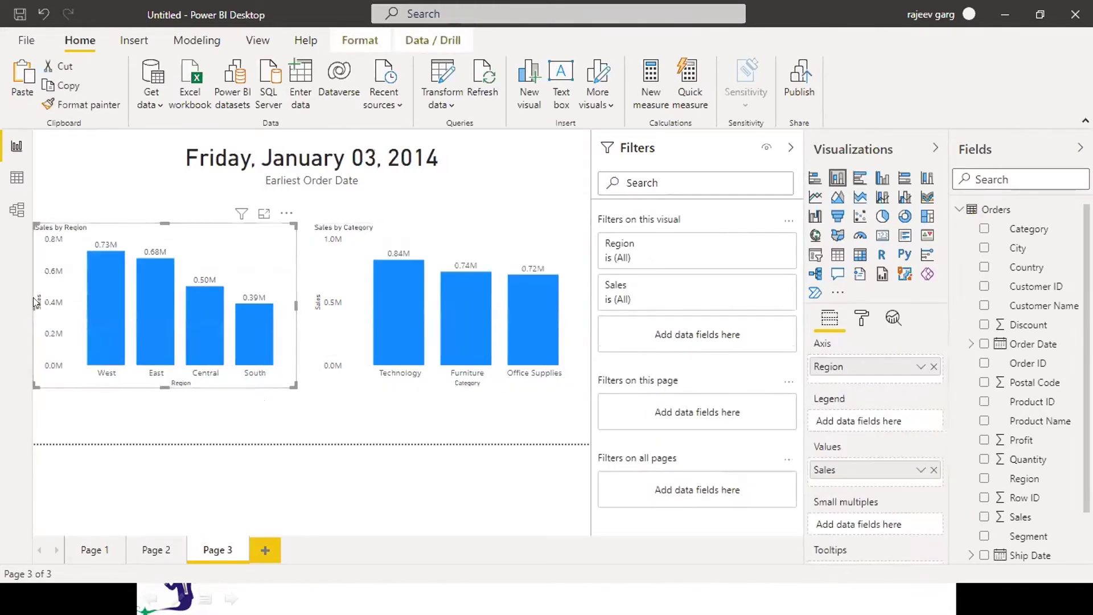
{"action": "left_click_drag", "start_coordinate": [33, 298], "coordinate": [36, 297]}
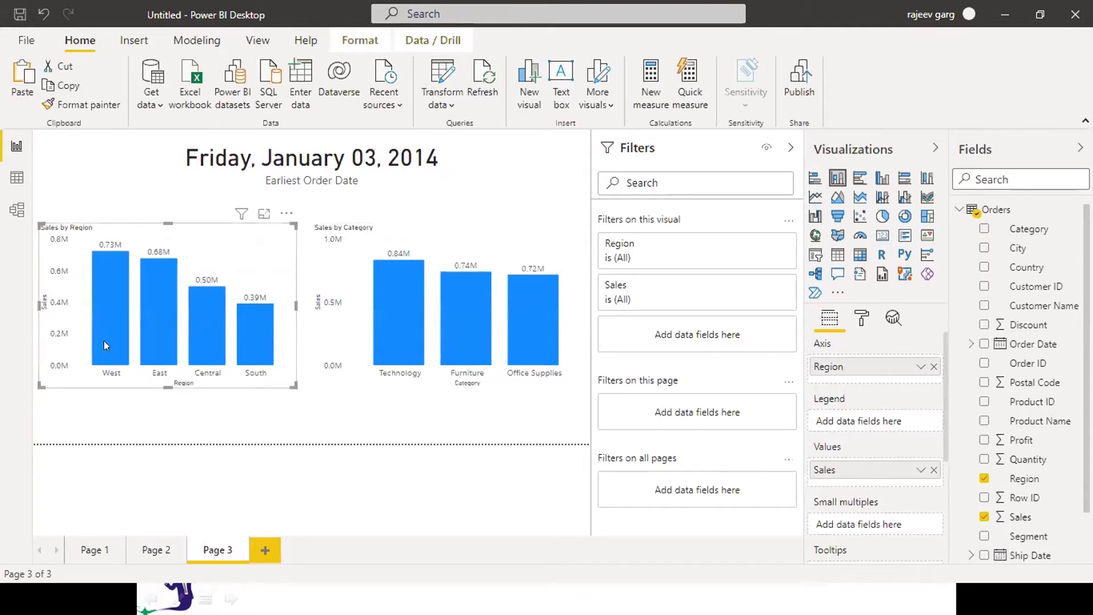
Step: Add an Order Date filter to the date card and apply it as Top N, showing the top 1 item by Sales
{"action": "left_click", "coordinate": [523, 165]}
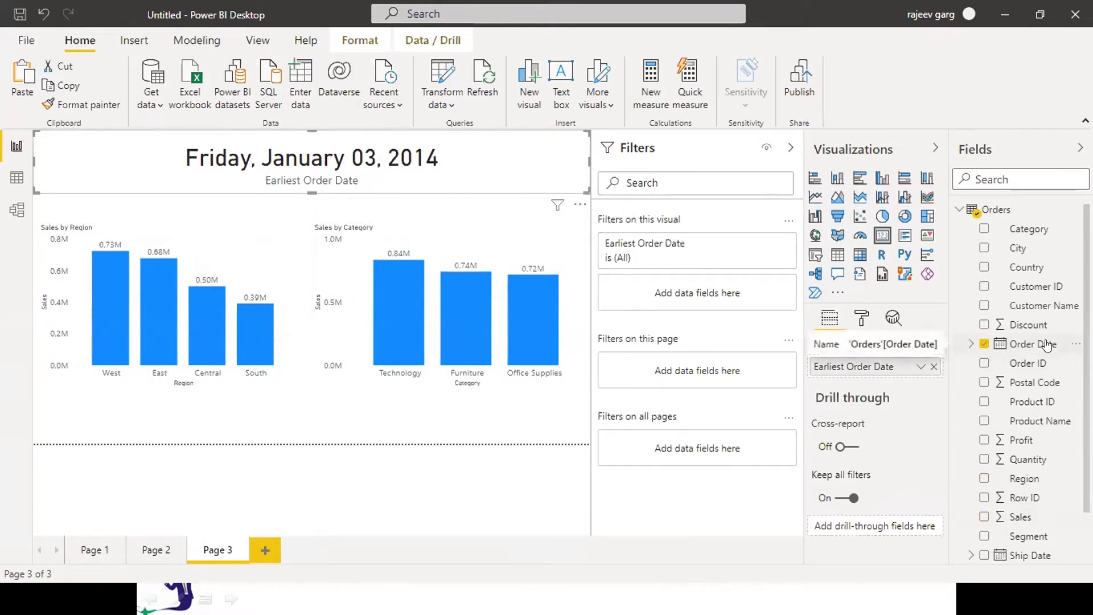
{"action": "left_click_drag", "start_coordinate": [1047, 346], "coordinate": [710, 292]}
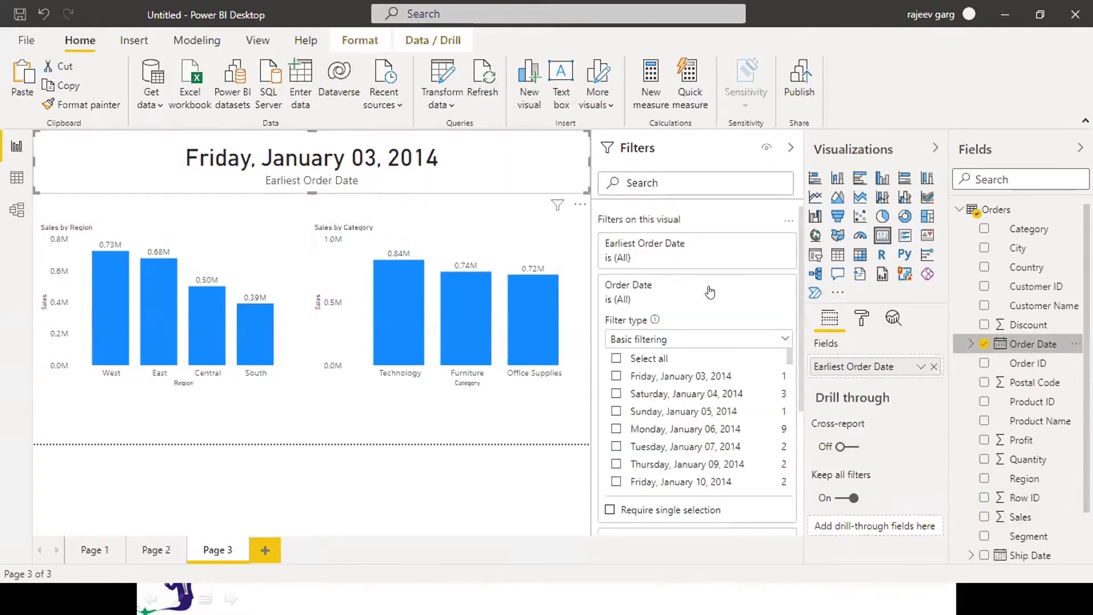
{"action": "left_click", "coordinate": [647, 341]}
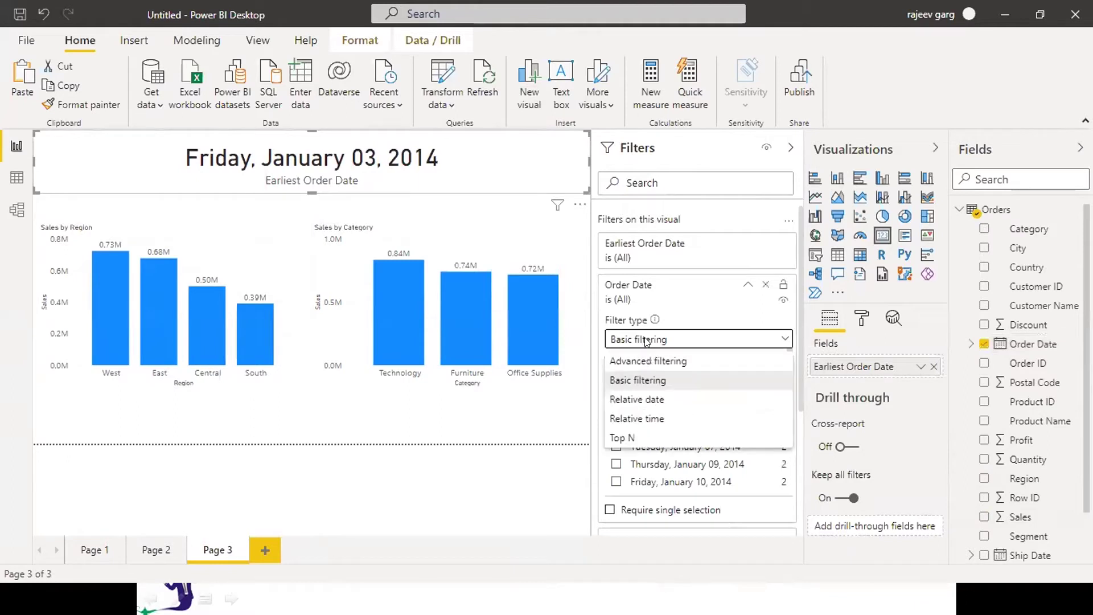
{"action": "left_click", "coordinate": [631, 443]}
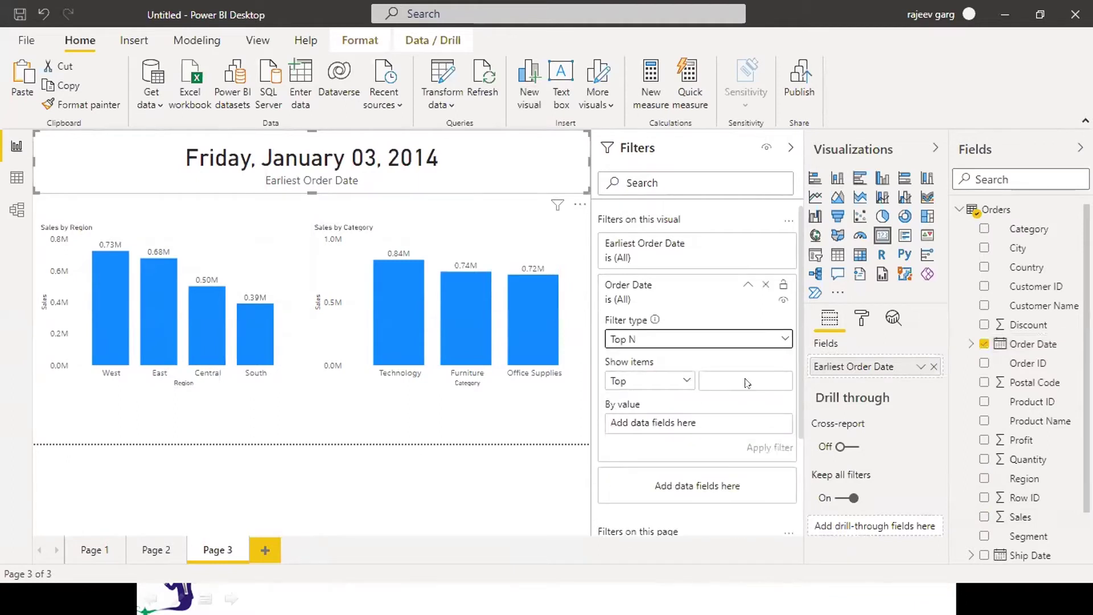
{"action": "left_click", "coordinate": [728, 382]}
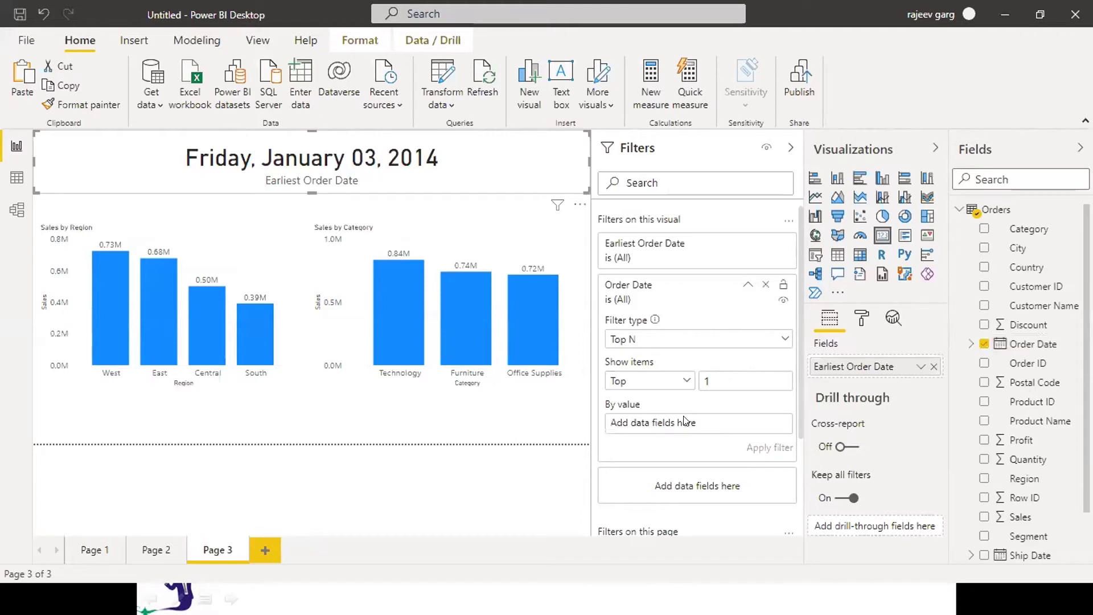
{"action": "left_click_drag", "start_coordinate": [1017, 518], "coordinate": [684, 424]}
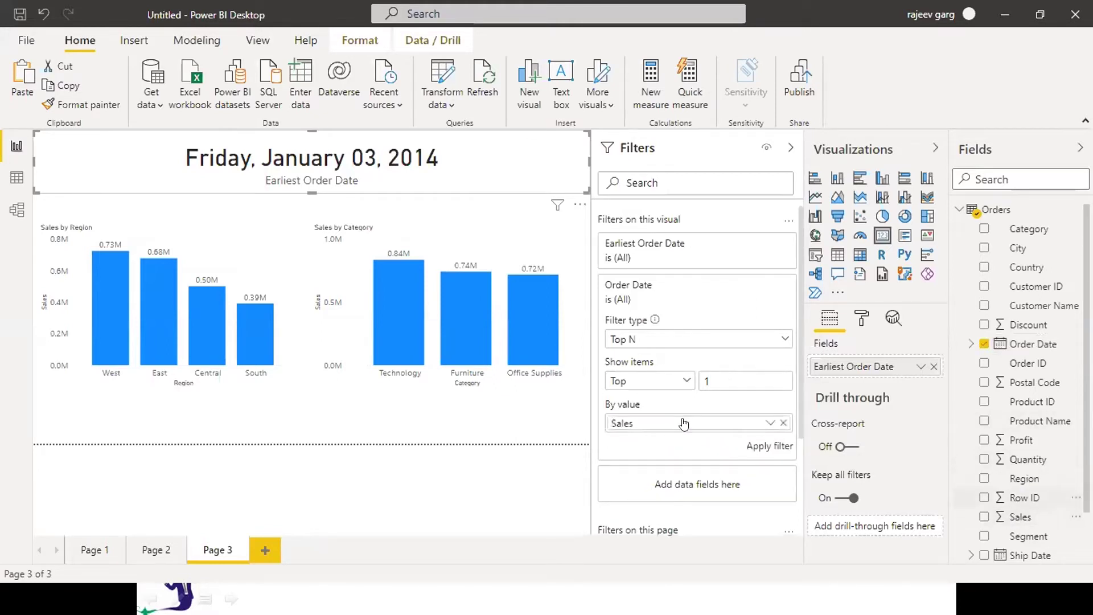
{"action": "left_click", "coordinate": [771, 450]}
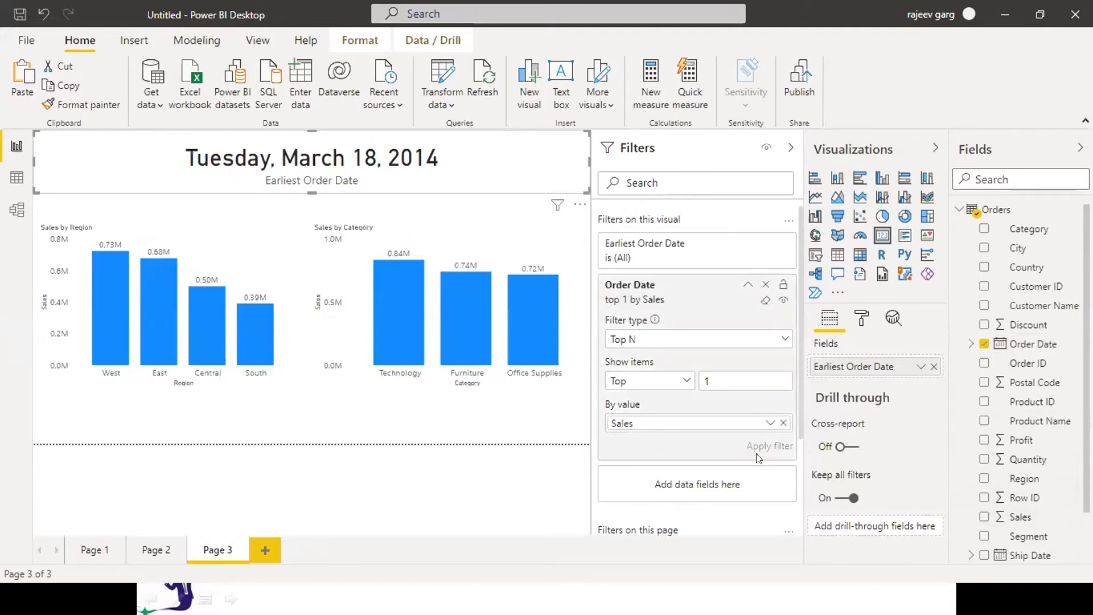
{"action": "left_click", "coordinate": [393, 406]}
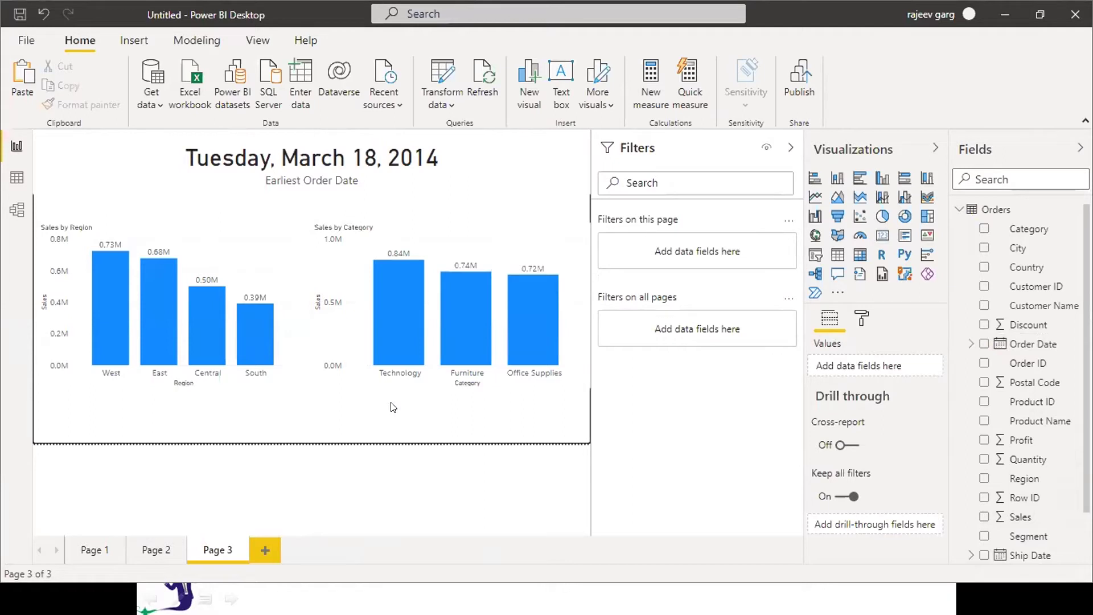
Step: Rename the date card's field for this visual as "Max Sales Generated"
{"action": "left_click", "coordinate": [493, 162]}
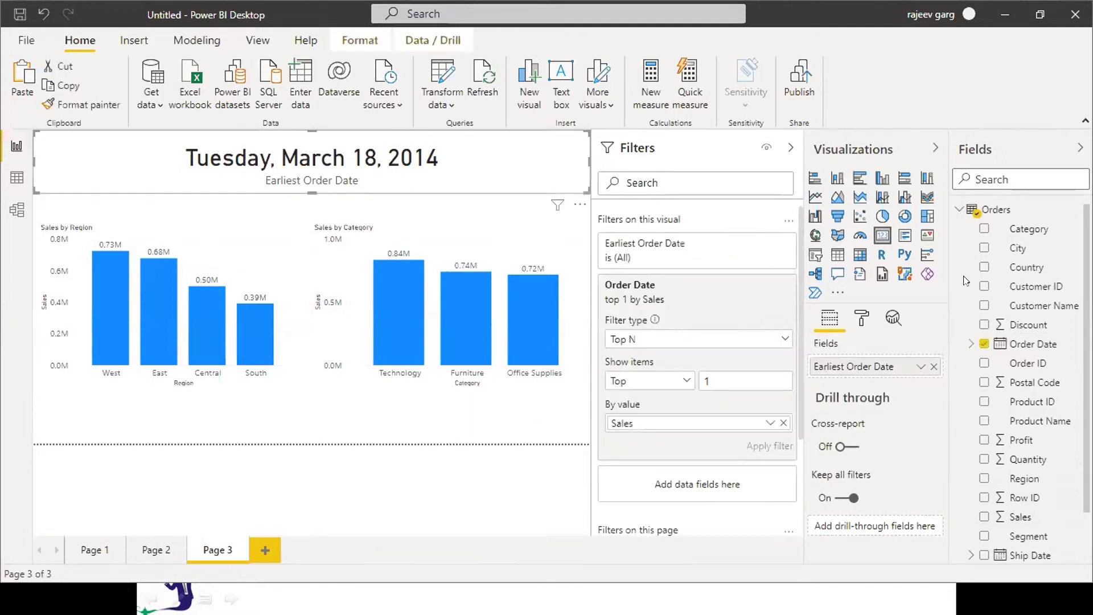
{"action": "left_click", "coordinate": [918, 367]}
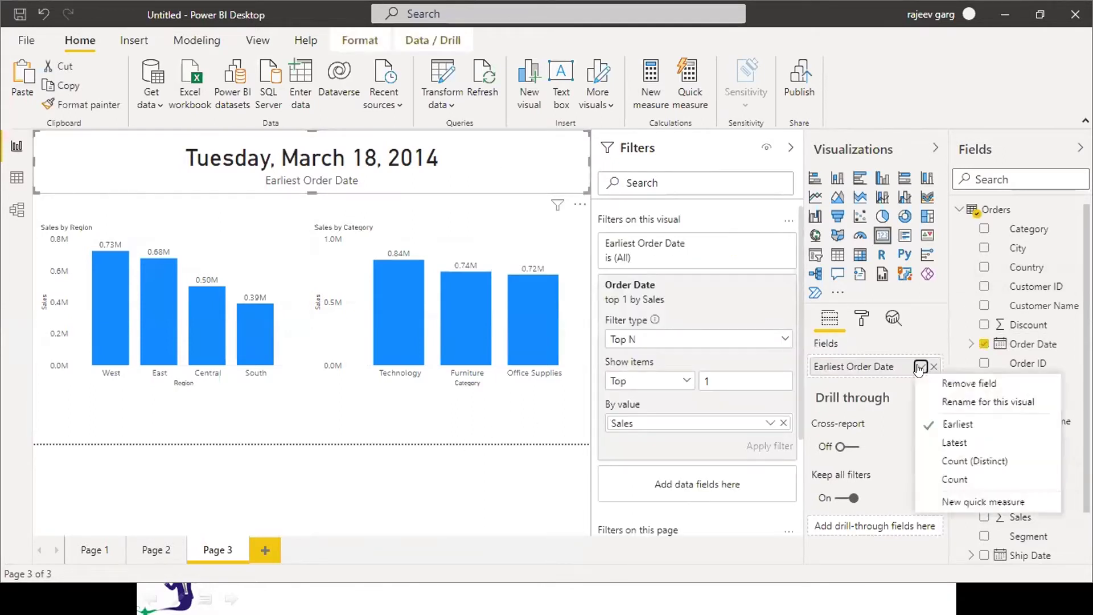
{"action": "left_click", "coordinate": [978, 403]}
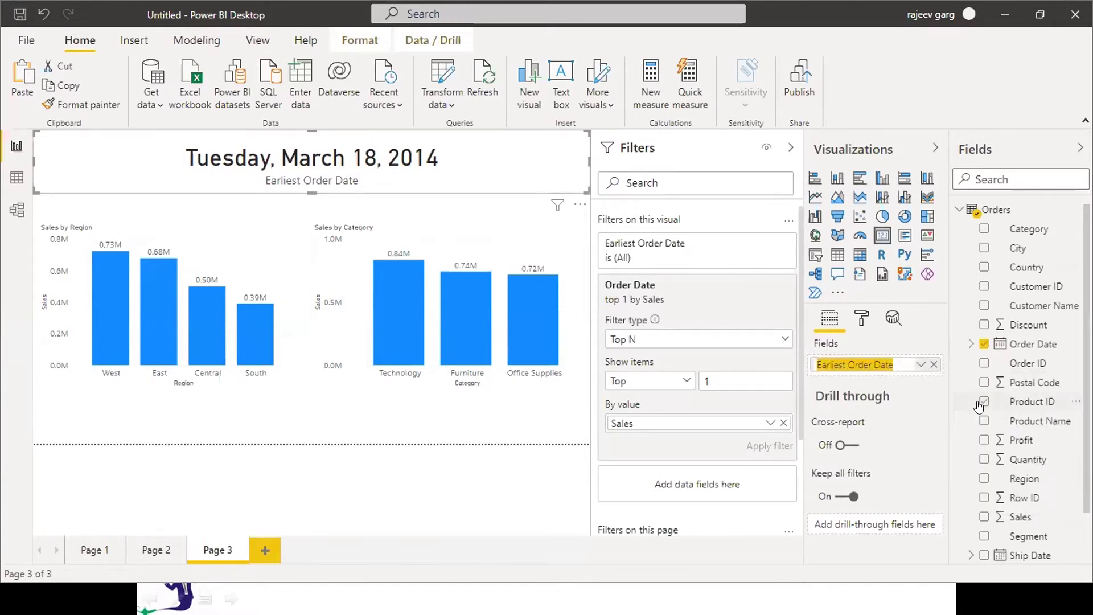
{"action": "type", "text": "Ma"}
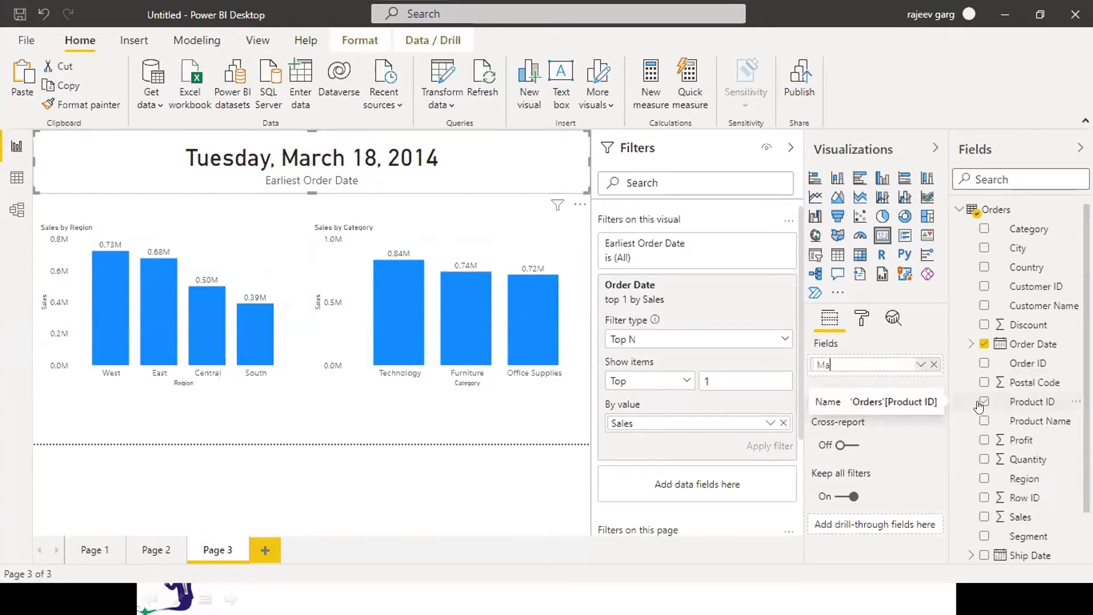
{"action": "type", "text": "x Sales Generated"}
{"action": "key", "text": "Return"}
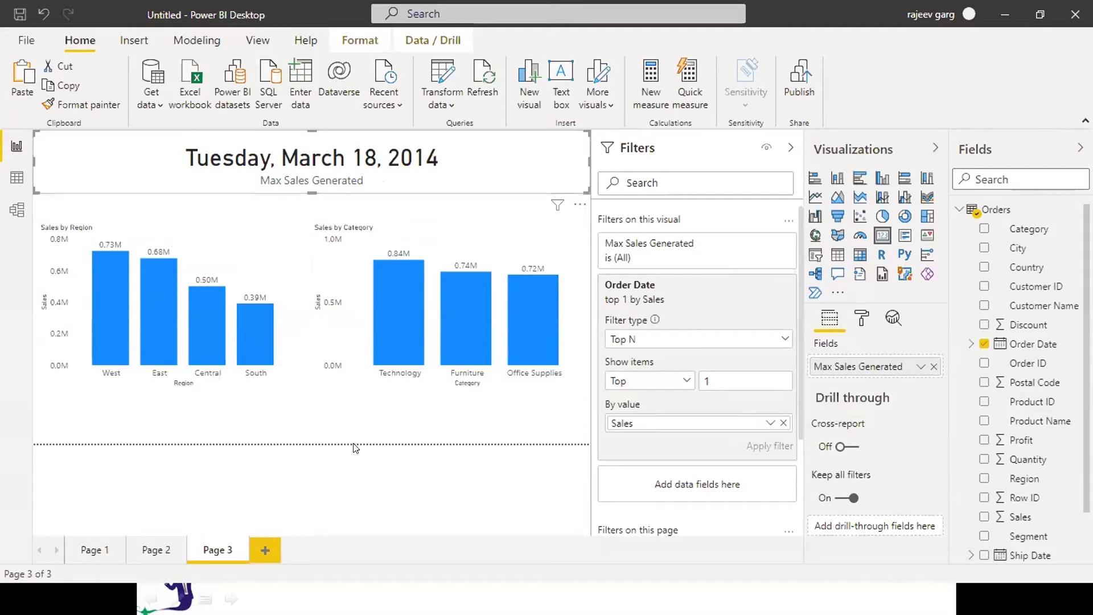
Step: Cross-highlight the page by Technology, Furniture, Office Supplies and South to check how the Max Sales Generated card responds
{"action": "left_click", "coordinate": [401, 344]}
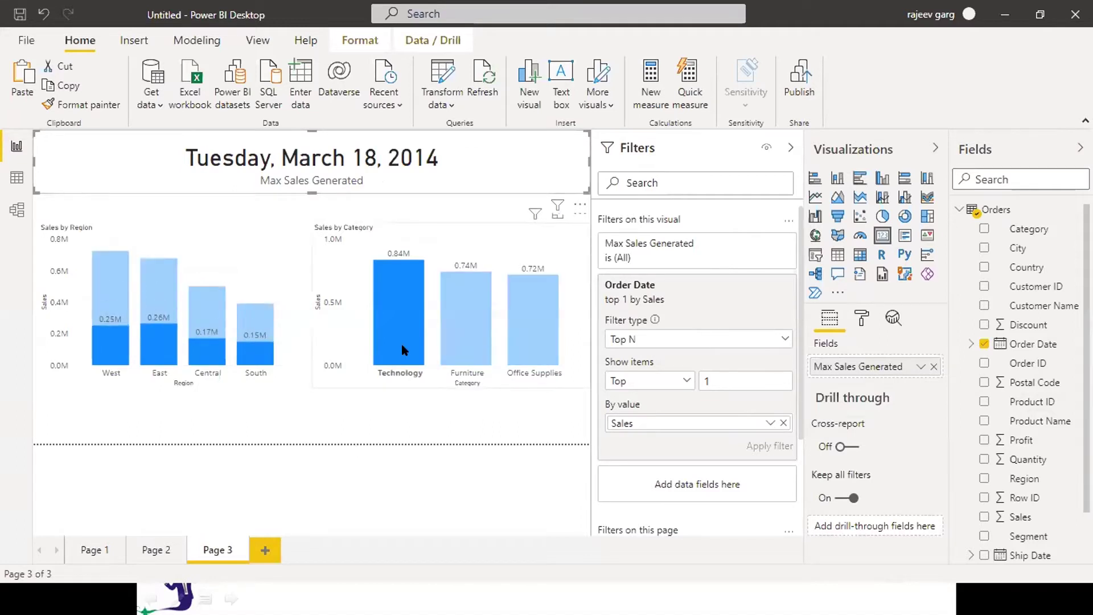
{"action": "left_click", "coordinate": [478, 330]}
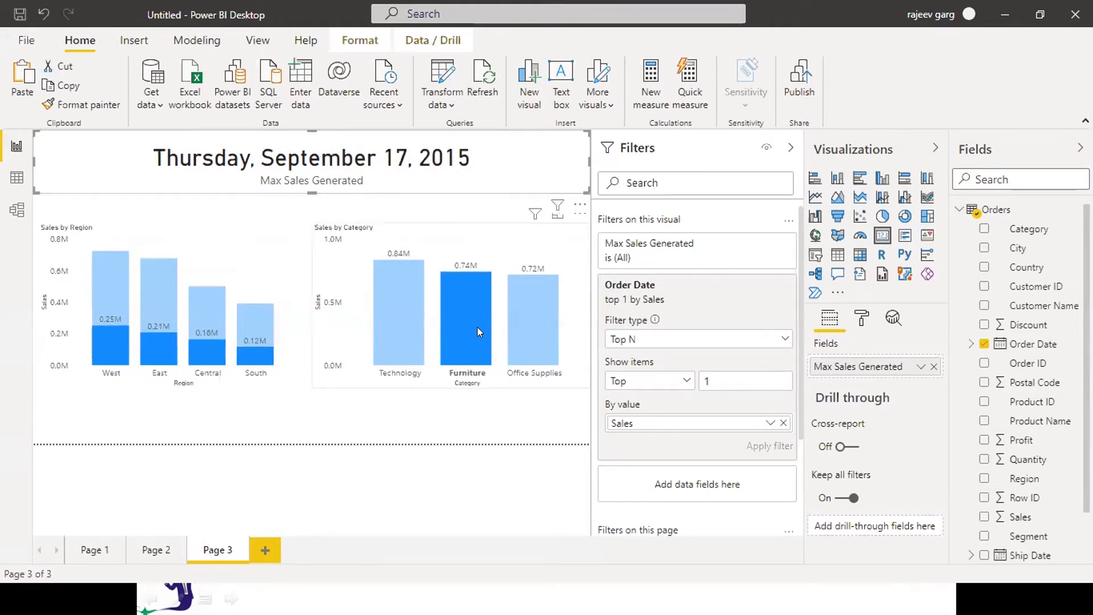
{"action": "left_click", "coordinate": [478, 327]}
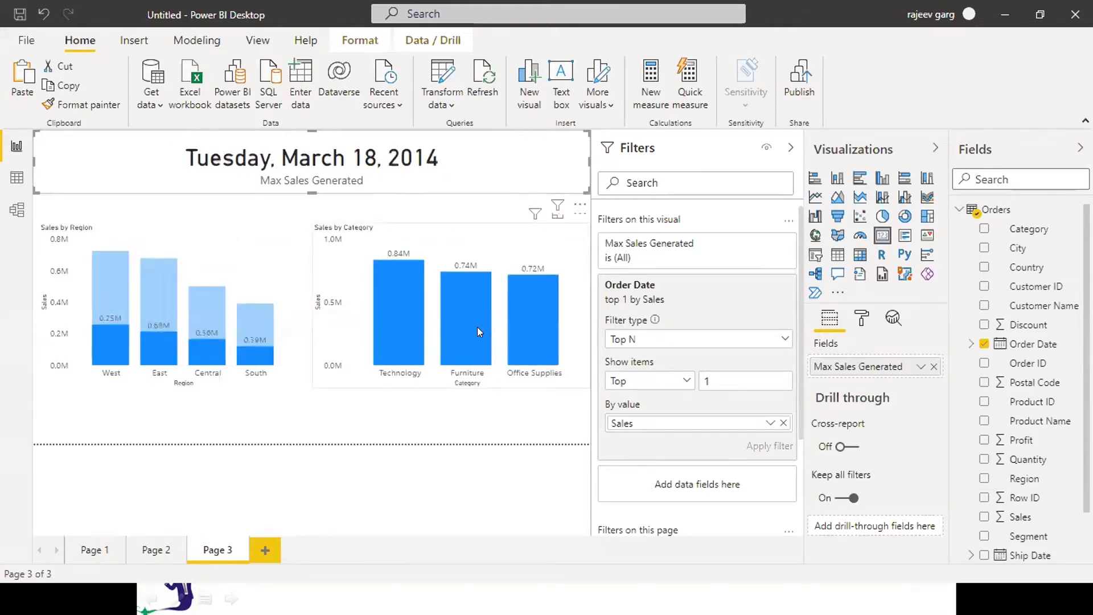
{"action": "left_click", "coordinate": [477, 327]}
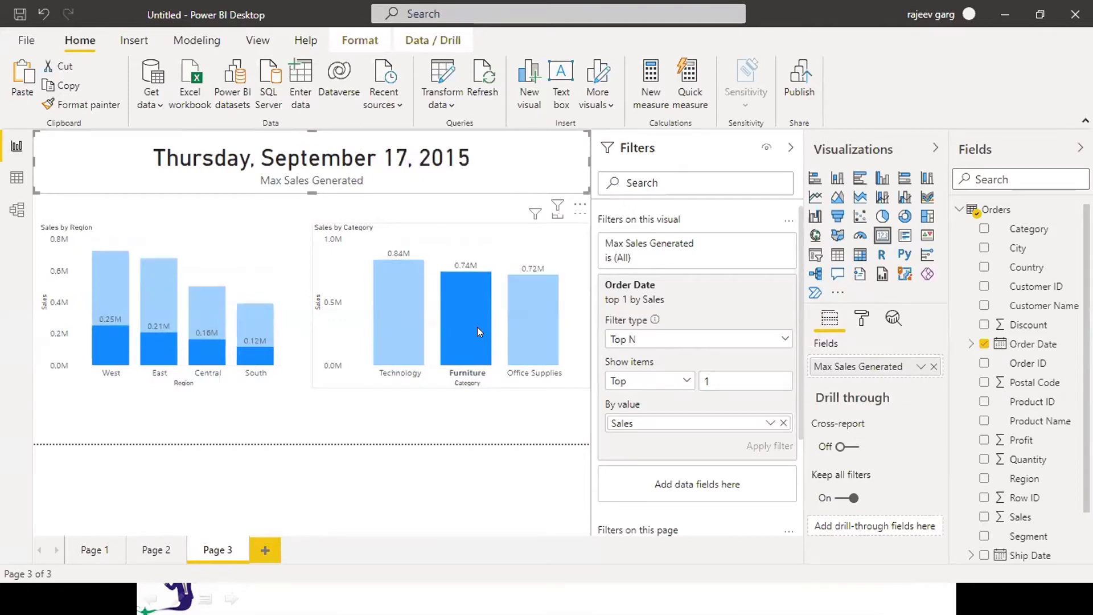
{"action": "left_click", "coordinate": [538, 315]}
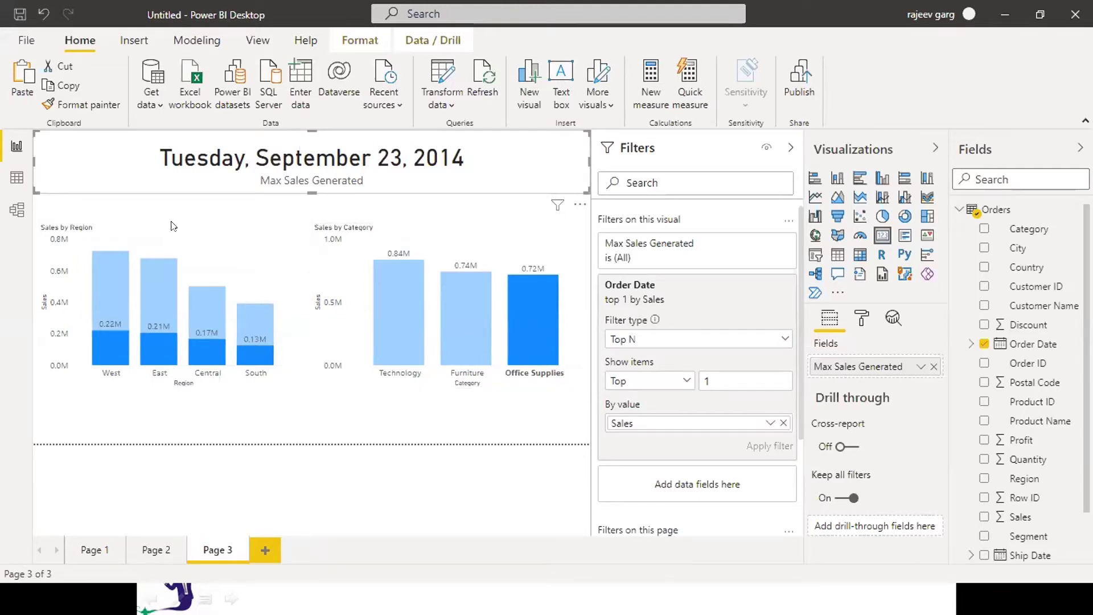
{"action": "left_click", "coordinate": [270, 322]}
{"action": "left_click", "coordinate": [270, 322]}
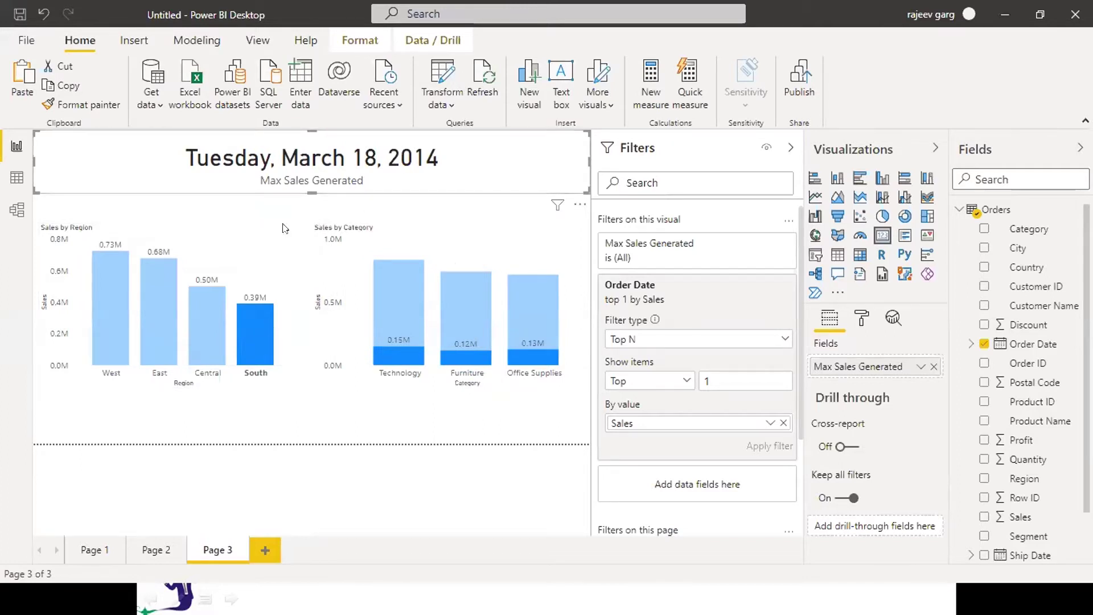
Step: Cross-highlight the page by Central, East and West in Sales by Region to check the date card's response
{"action": "left_click", "coordinate": [198, 308]}
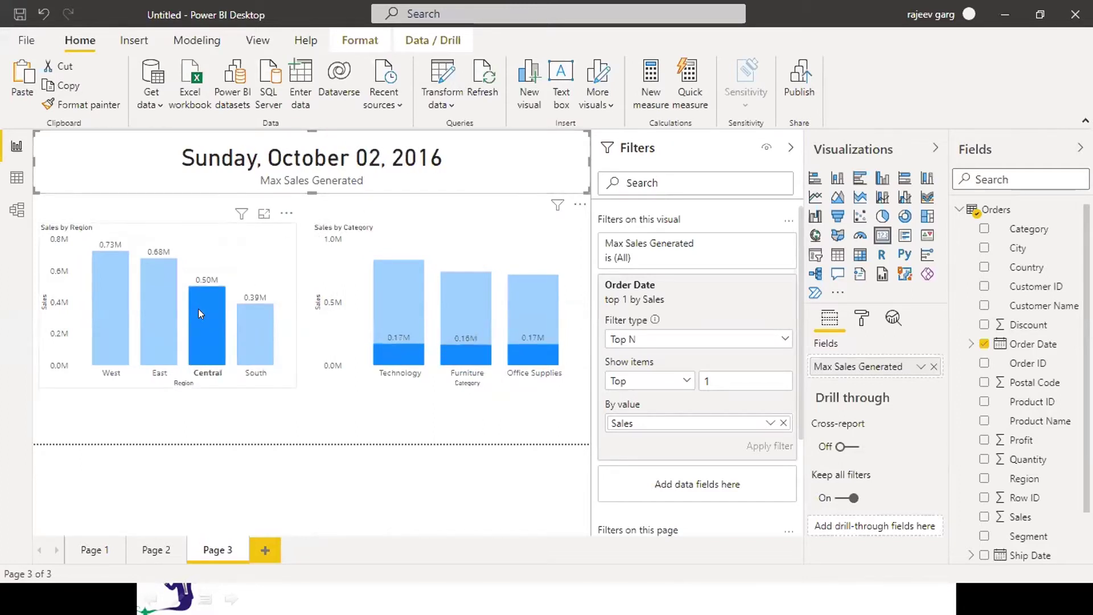
{"action": "left_click", "coordinate": [158, 300]}
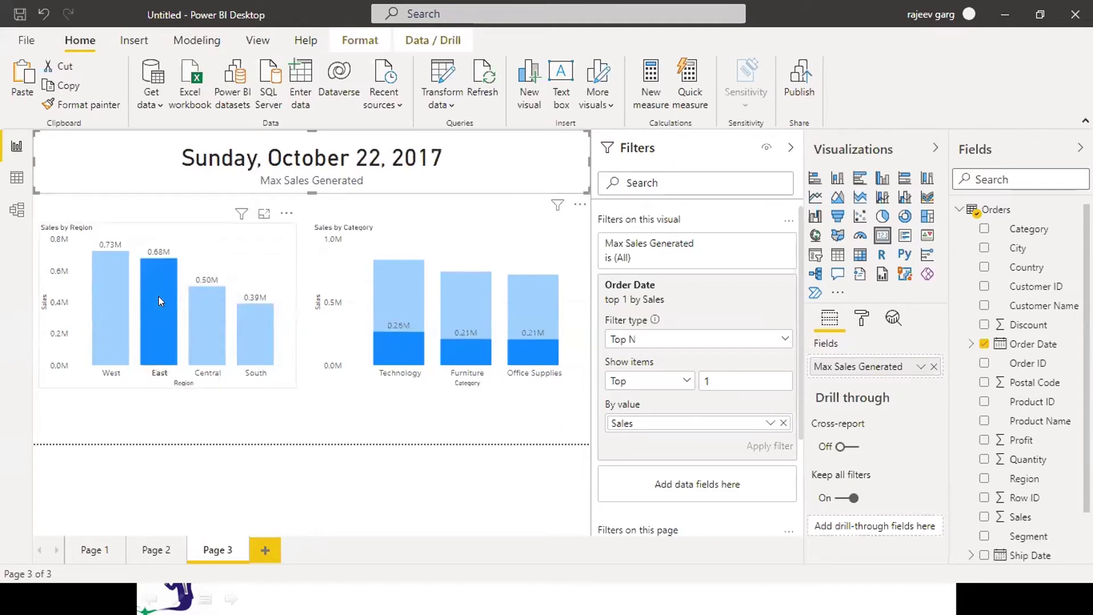
{"action": "left_click", "coordinate": [103, 298]}
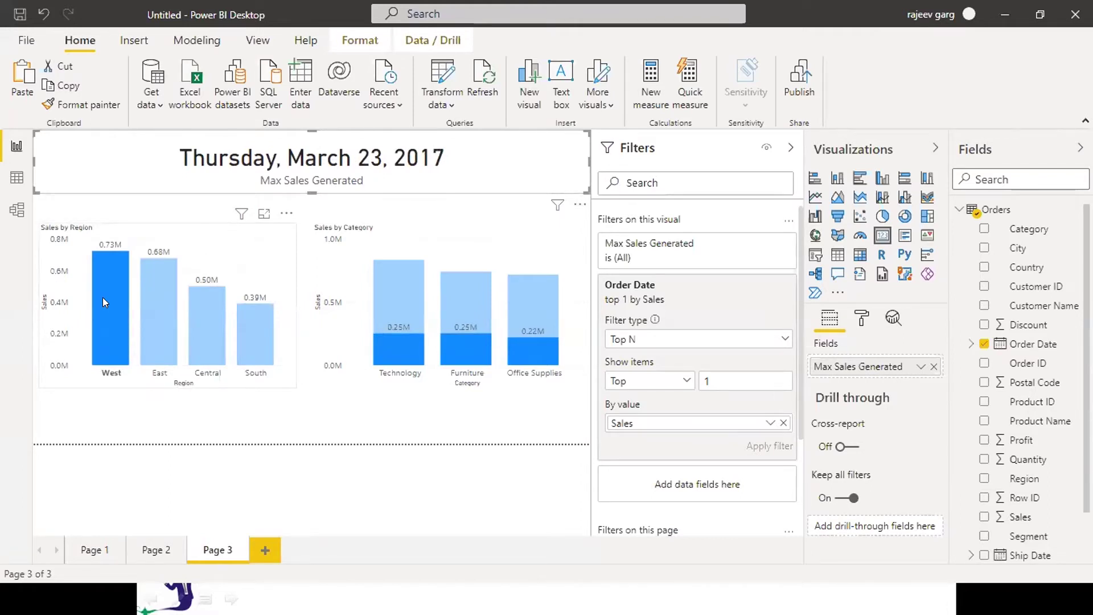
{"action": "left_click", "coordinate": [146, 433]}
{"action": "left_click", "coordinate": [142, 150]}
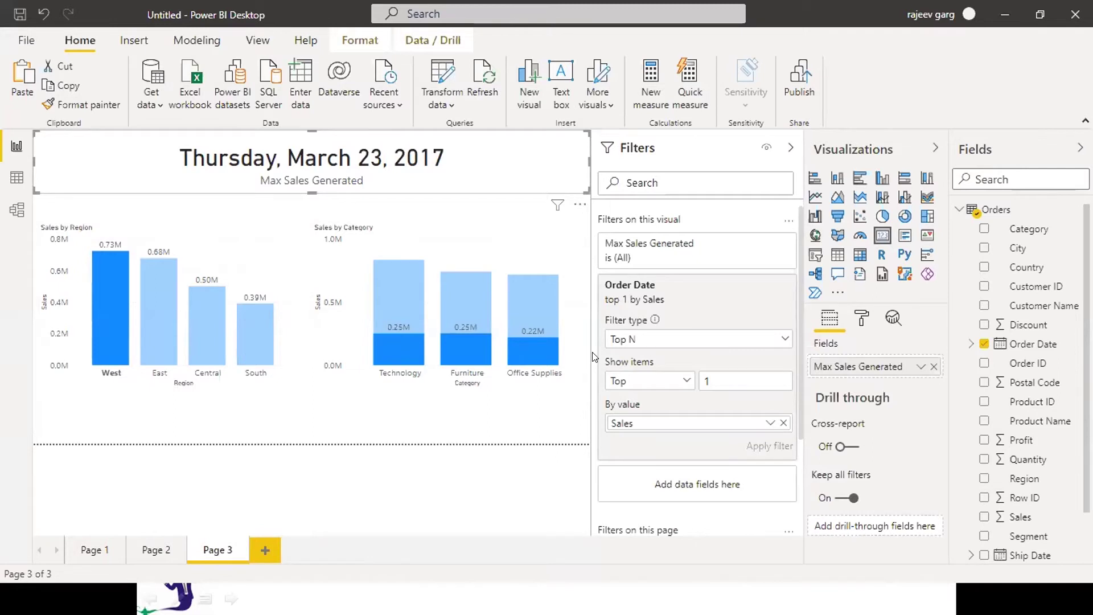
Step: Narrow the Filters pane to widen the canvas and set the date card's data label colour to yellow
{"action": "left_click_drag", "start_coordinate": [590, 352], "coordinate": [674, 341]}
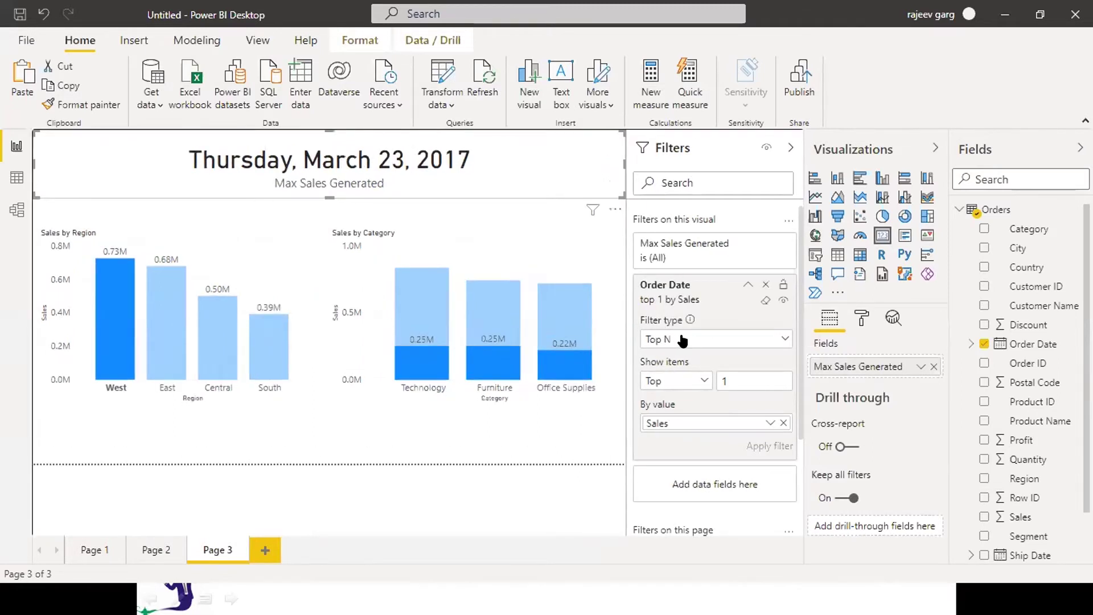
{"action": "left_click", "coordinate": [860, 319]}
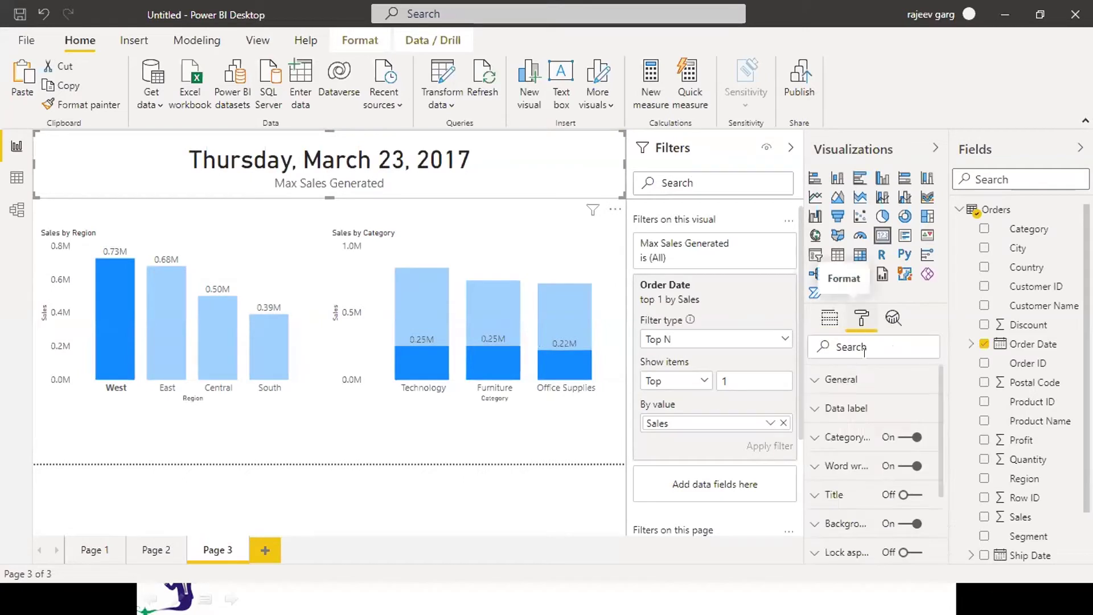
{"action": "left_click", "coordinate": [877, 416]}
{"action": "left_click", "coordinate": [842, 459]}
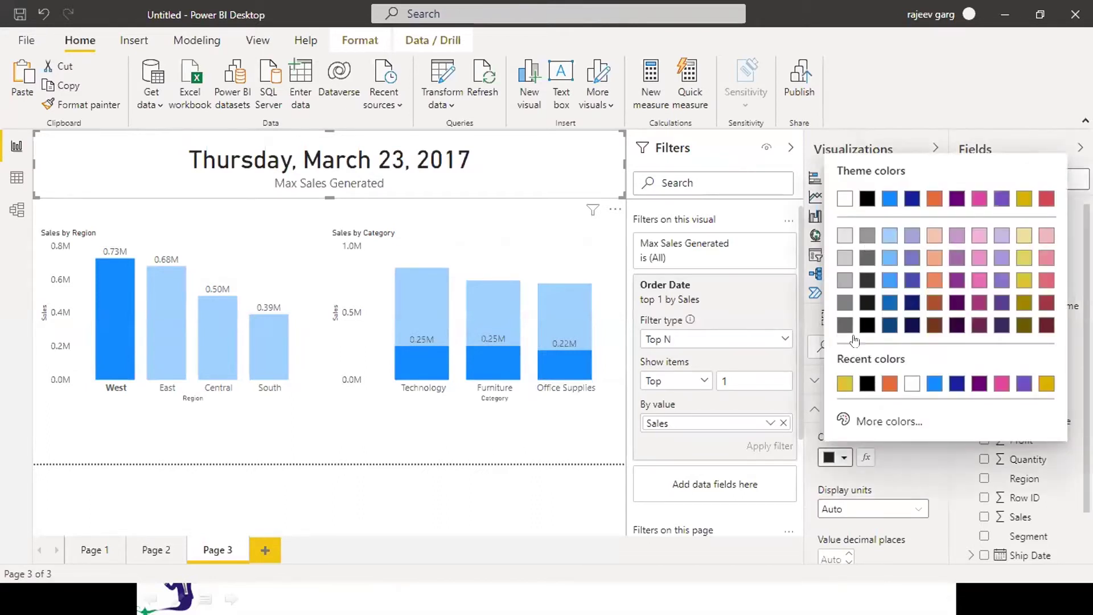
{"action": "left_click", "coordinate": [843, 384]}
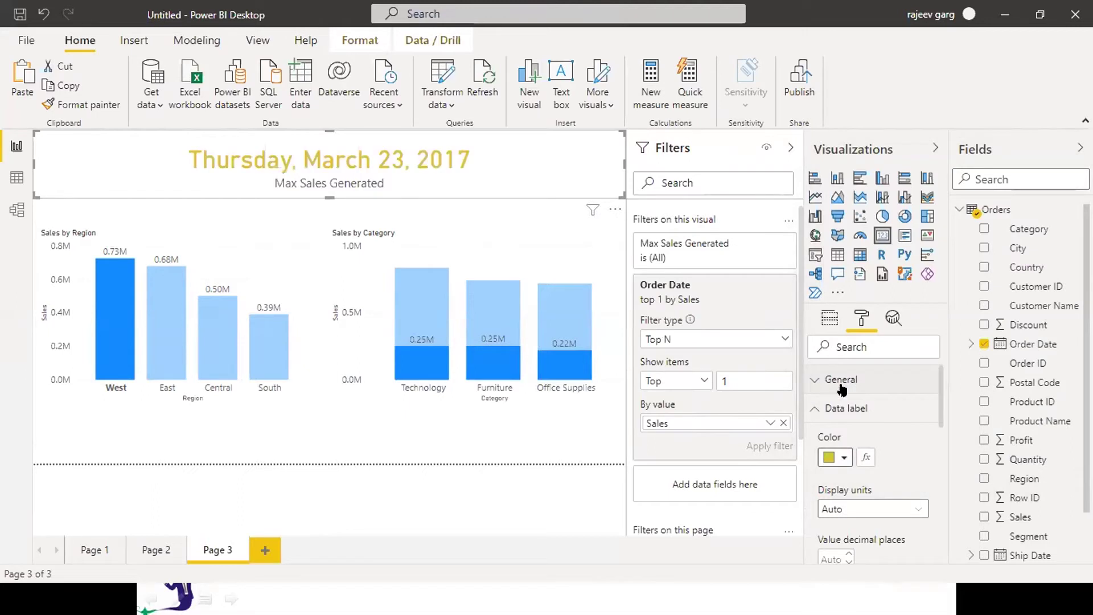
Step: Set the date card's category label colour to the same yellow as its data label
{"action": "left_click", "coordinate": [827, 408]}
{"action": "left_click", "coordinate": [827, 447]}
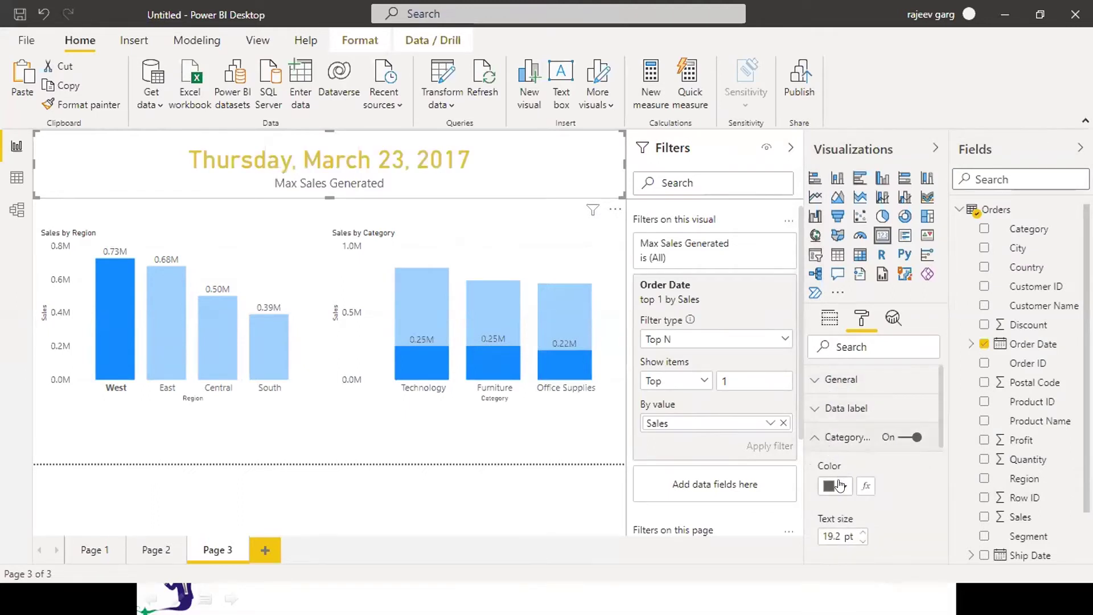
{"action": "left_click", "coordinate": [840, 484]}
{"action": "left_click", "coordinate": [842, 412]}
{"action": "left_click", "coordinate": [813, 444]}
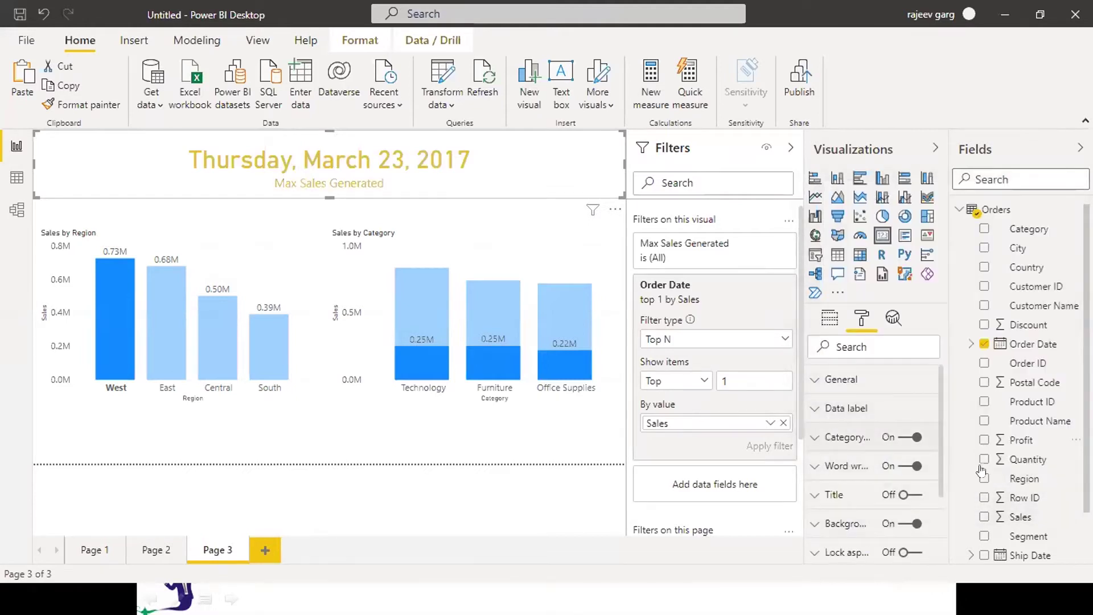
Step: Set the Max Sales Generated card's background colour to black
{"action": "left_click", "coordinate": [843, 523]}
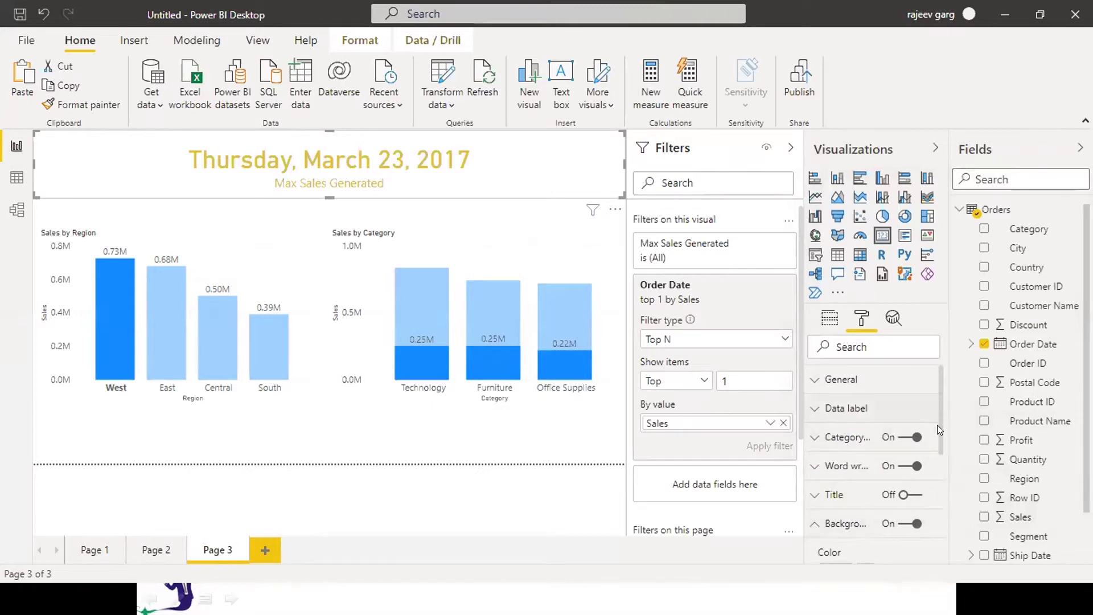
{"action": "left_click_drag", "start_coordinate": [937, 423], "coordinate": [937, 472]}
{"action": "left_click", "coordinate": [843, 462]}
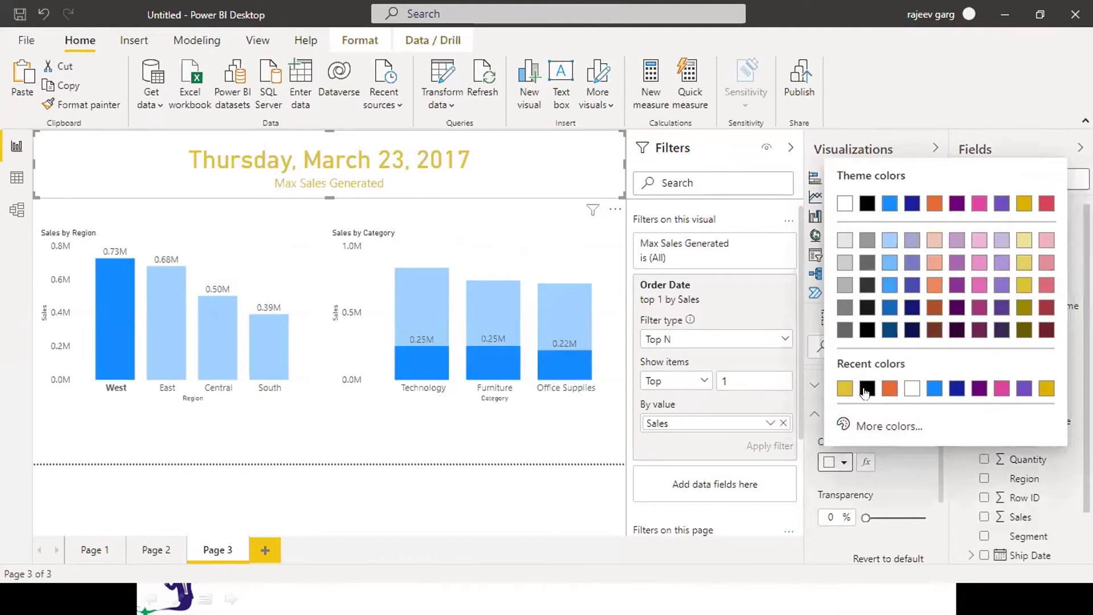
{"action": "key", "text": "Return"}
{"action": "left_click", "coordinate": [813, 415]}
{"action": "left_click", "coordinate": [814, 414]}
{"action": "left_click", "coordinate": [813, 416]}
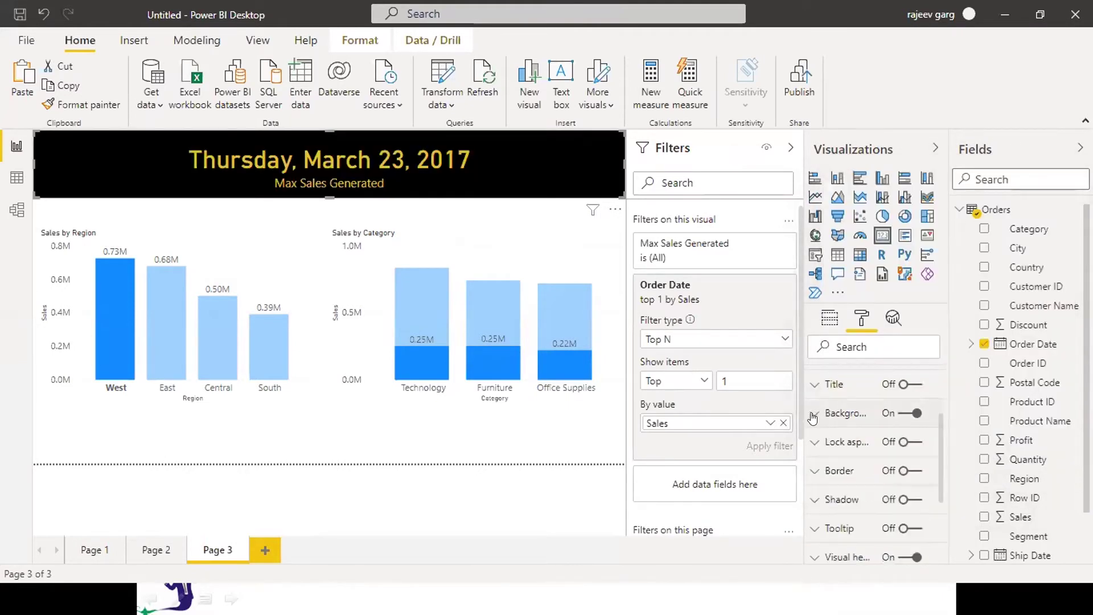
Step: Turn on the date card's border and shadow, giving the border a yellow colour and a 30 px radius
{"action": "left_click", "coordinate": [905, 471]}
{"action": "left_click", "coordinate": [915, 500]}
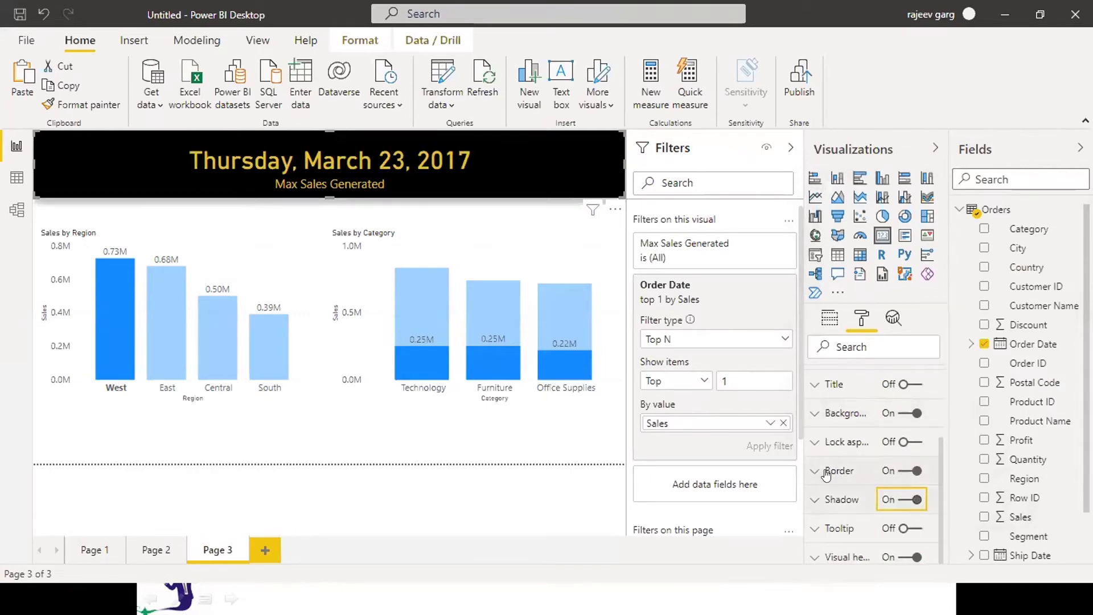
{"action": "left_click", "coordinate": [814, 472]}
{"action": "left_click", "coordinate": [844, 519]}
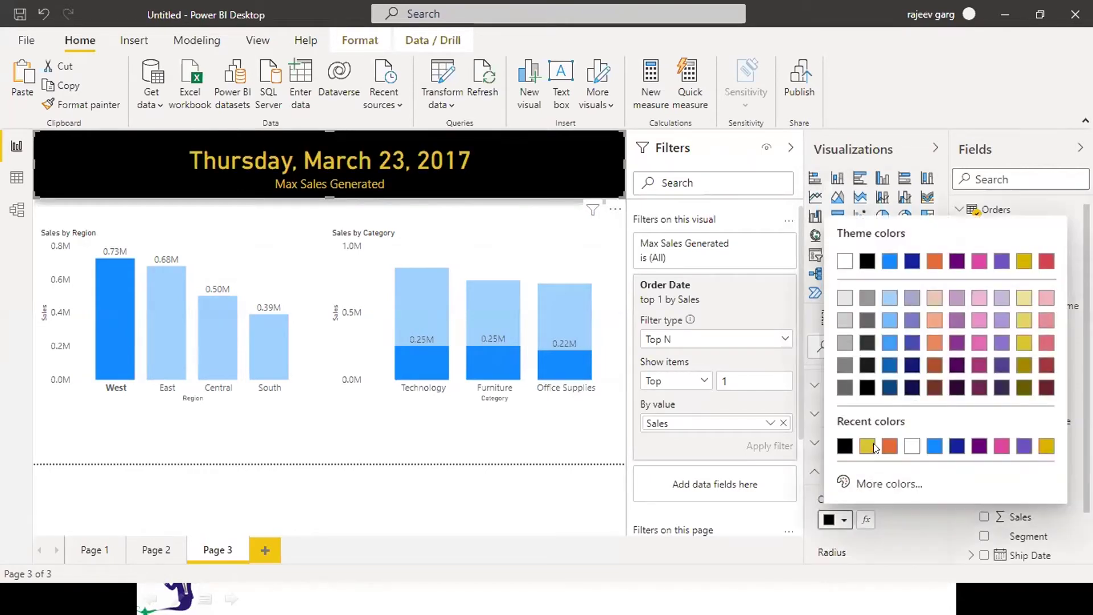
{"action": "left_click", "coordinate": [868, 446]}
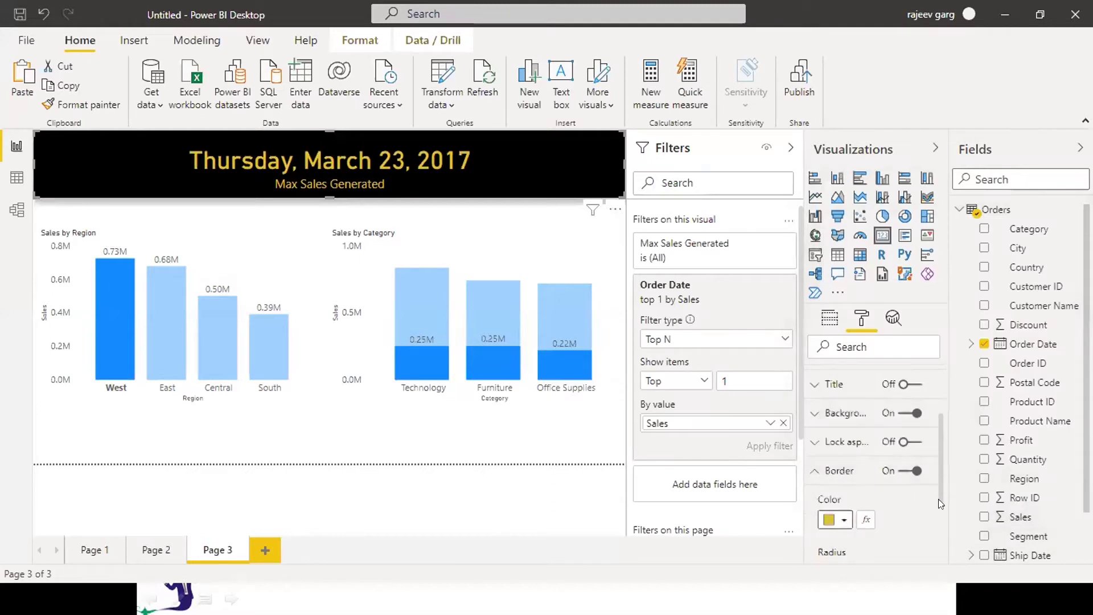
{"action": "scroll", "coordinate": [938, 484], "scroll_direction": "down", "scroll_amount": 3}
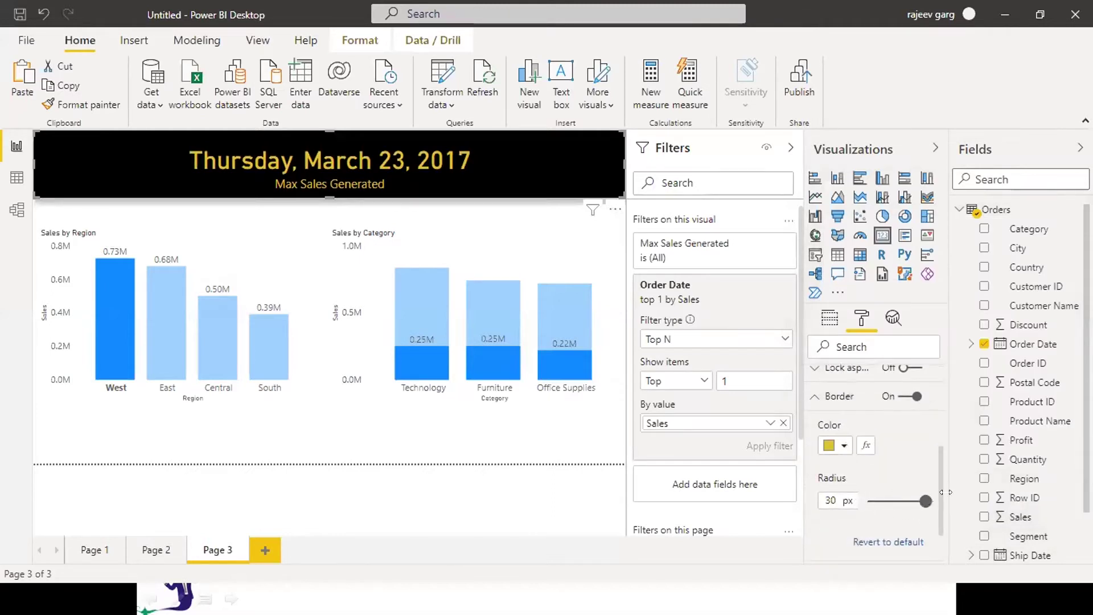
{"action": "left_click", "coordinate": [809, 396]}
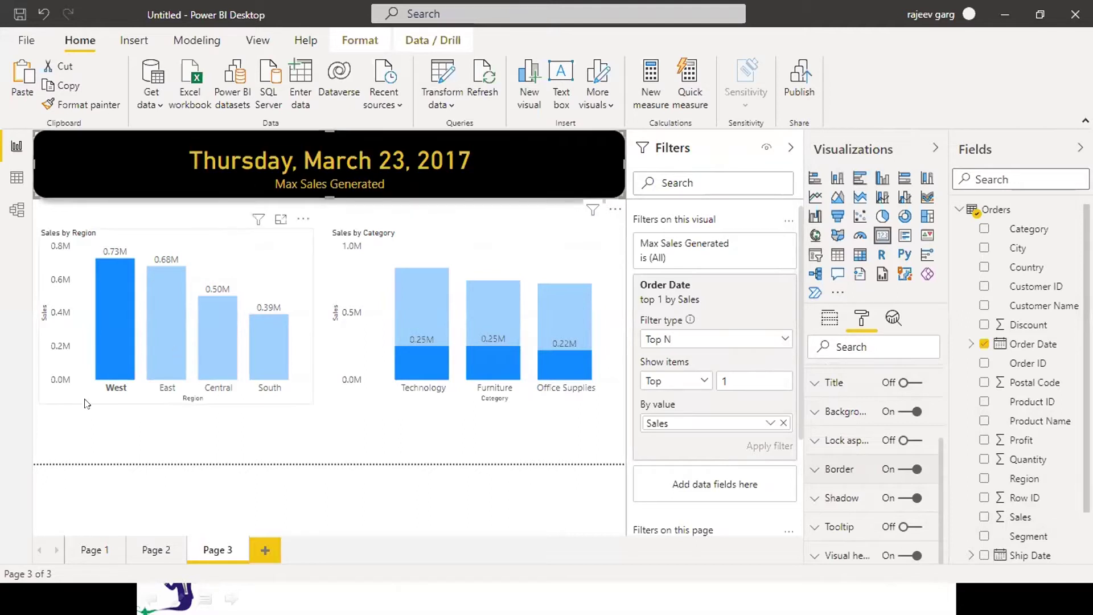
{"action": "double_click", "coordinate": [44, 409]}
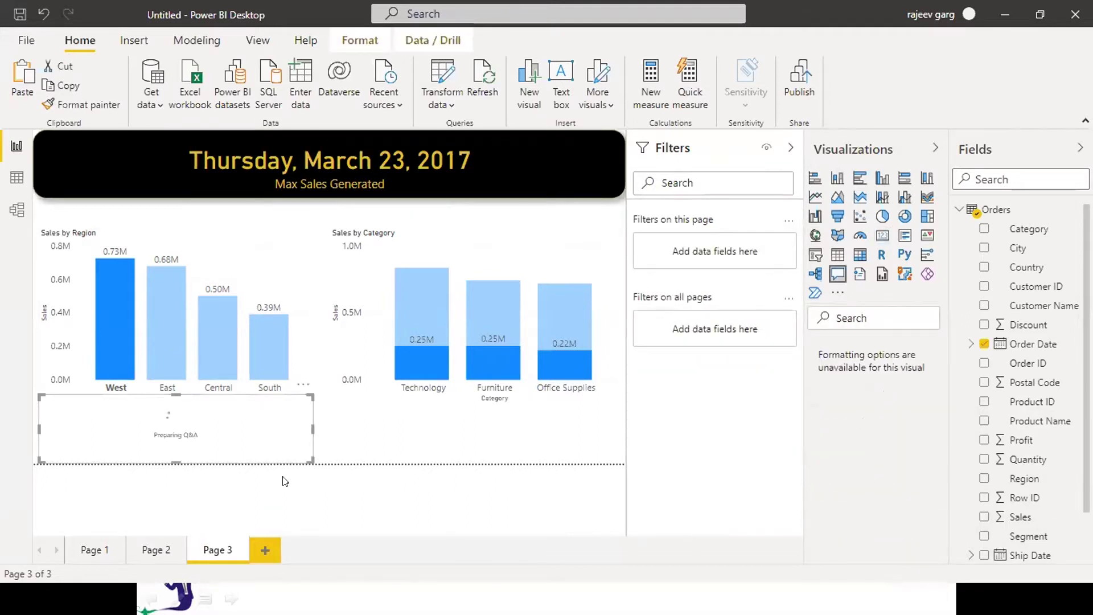
{"action": "left_click", "coordinate": [303, 385]}
{"action": "left_click", "coordinate": [336, 404]}
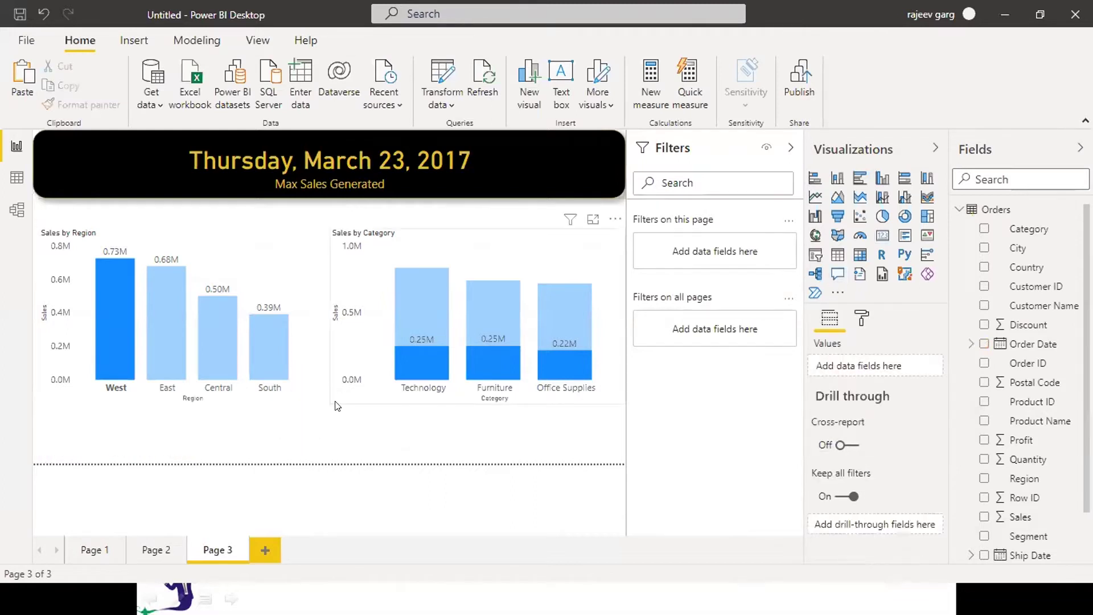
Step: Duplicate the Max Sales Generated card and place the copy below the two charts at the page's lower edge
{"action": "left_click", "coordinate": [492, 145]}
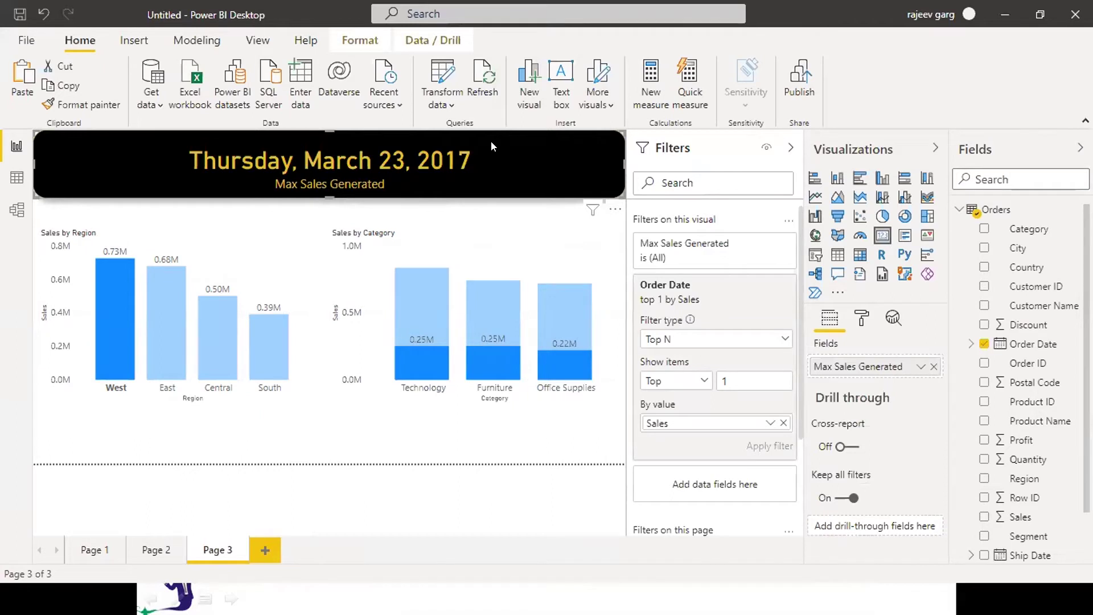
{"action": "left_click", "coordinate": [376, 458]}
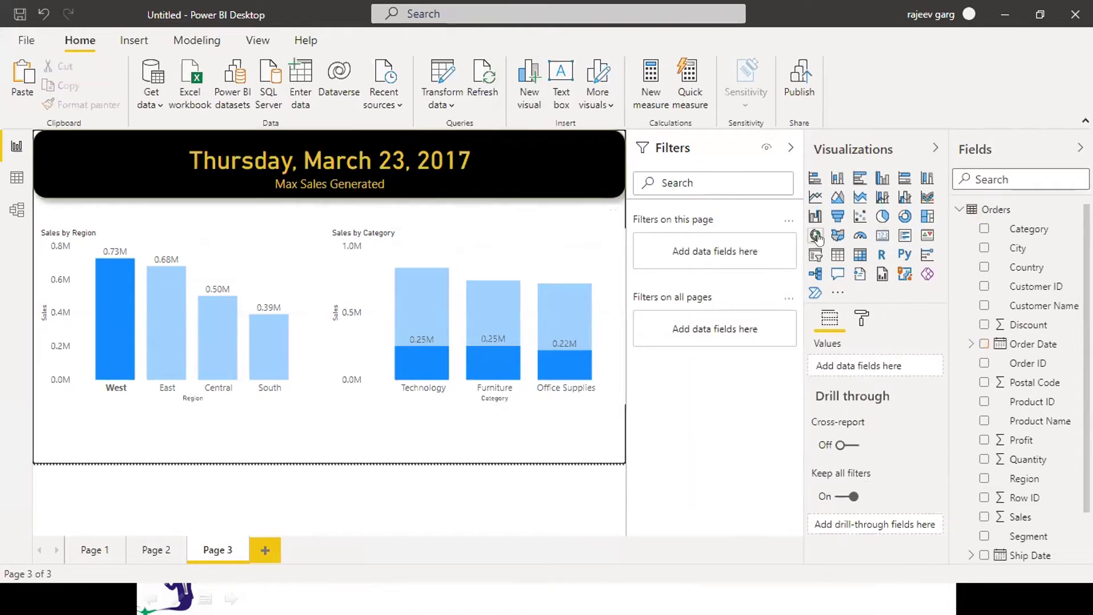
{"action": "left_click", "coordinate": [538, 161]}
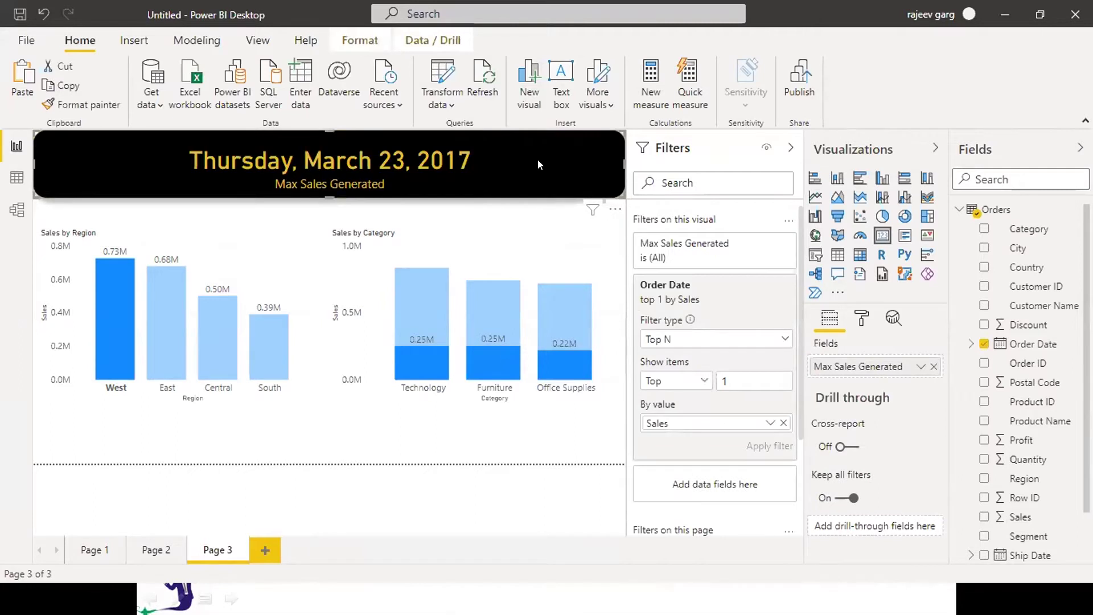
{"action": "key", "text": "ctrl+v"}
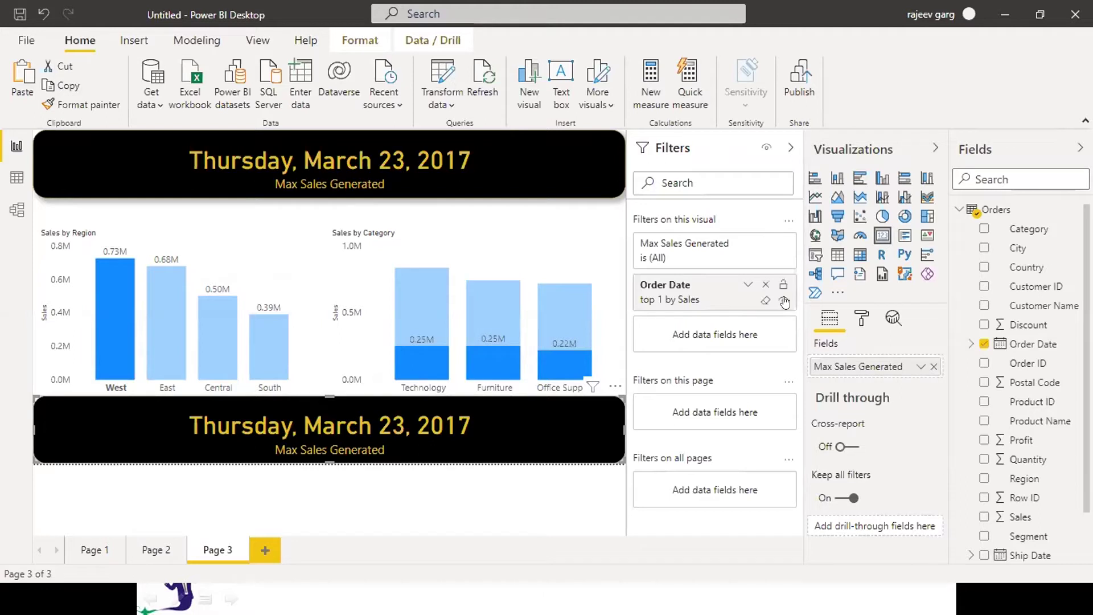
Step: Replace the copied card's Order Date filter with a Top N filter showing the bottom 1 item by Sales and apply it
{"action": "left_click", "coordinate": [766, 285]}
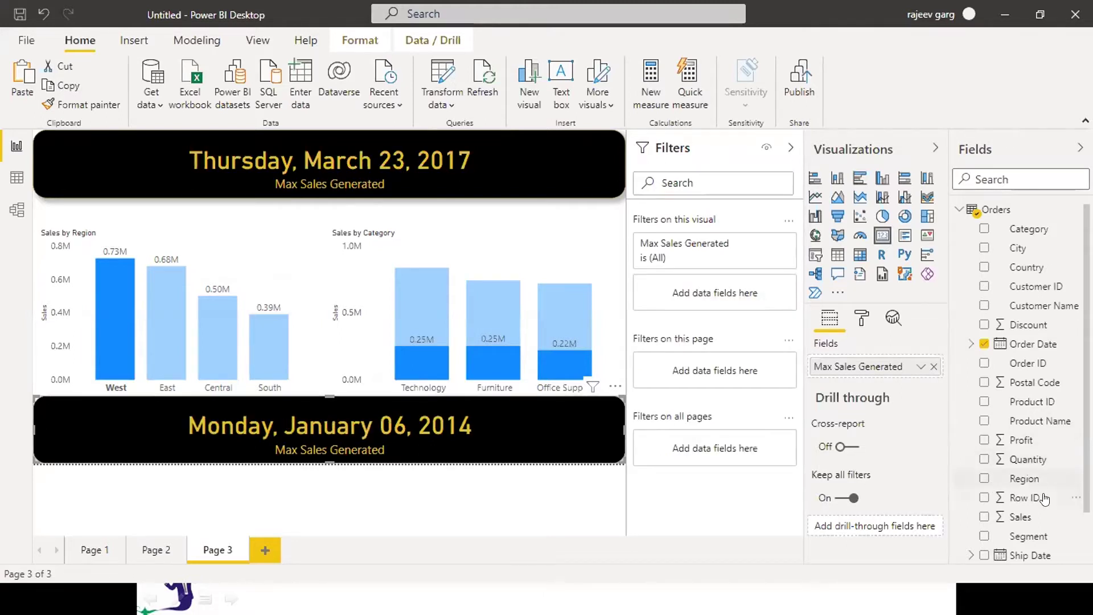
{"action": "left_click_drag", "start_coordinate": [1036, 343], "coordinate": [718, 290]}
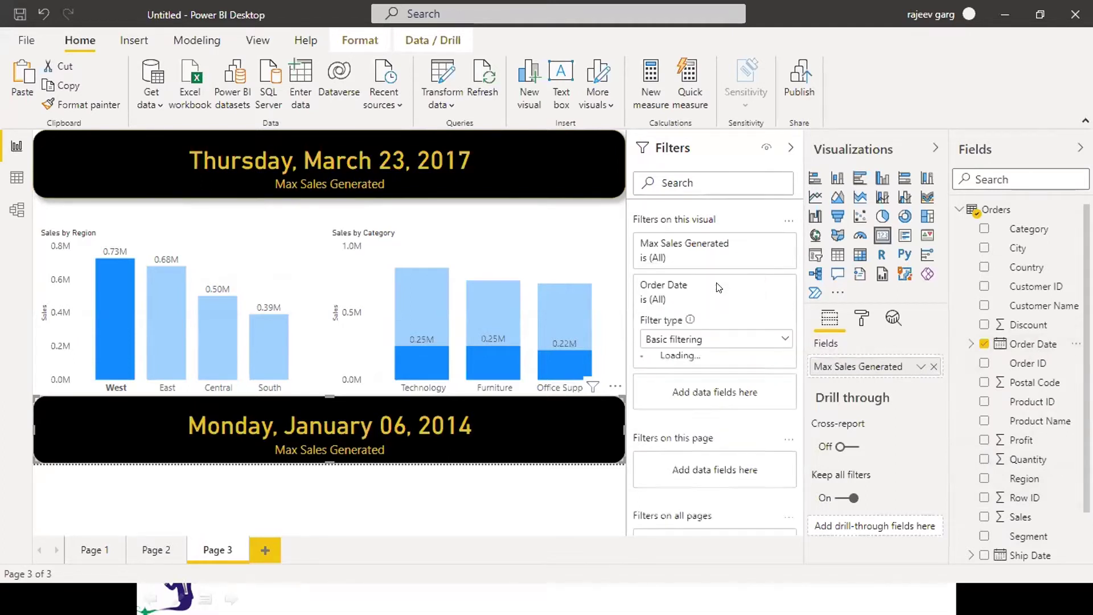
{"action": "left_click", "coordinate": [697, 340]}
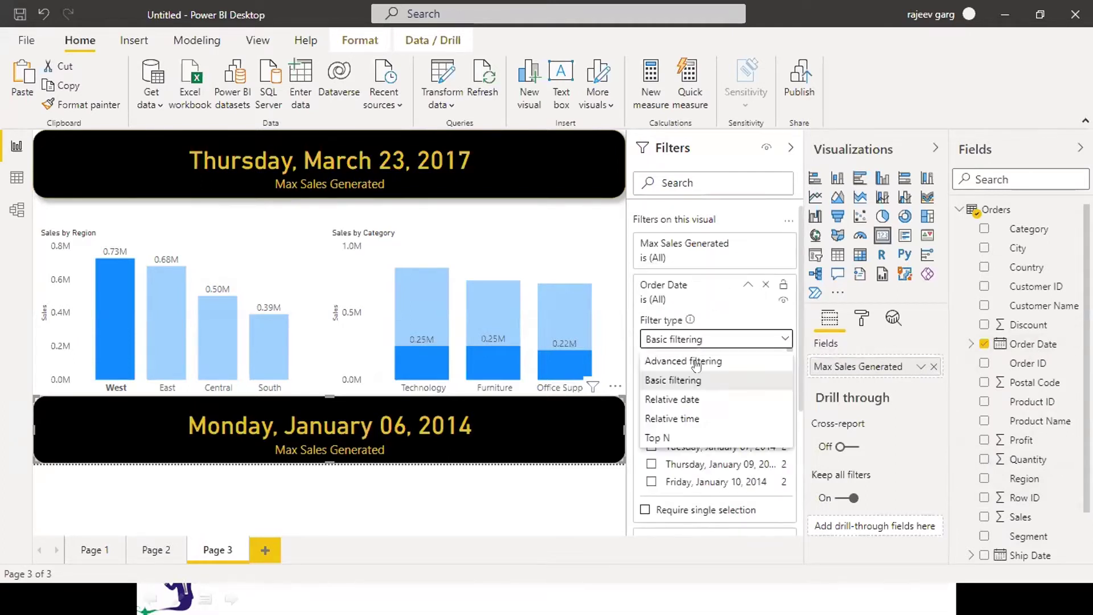
{"action": "left_click", "coordinate": [666, 440]}
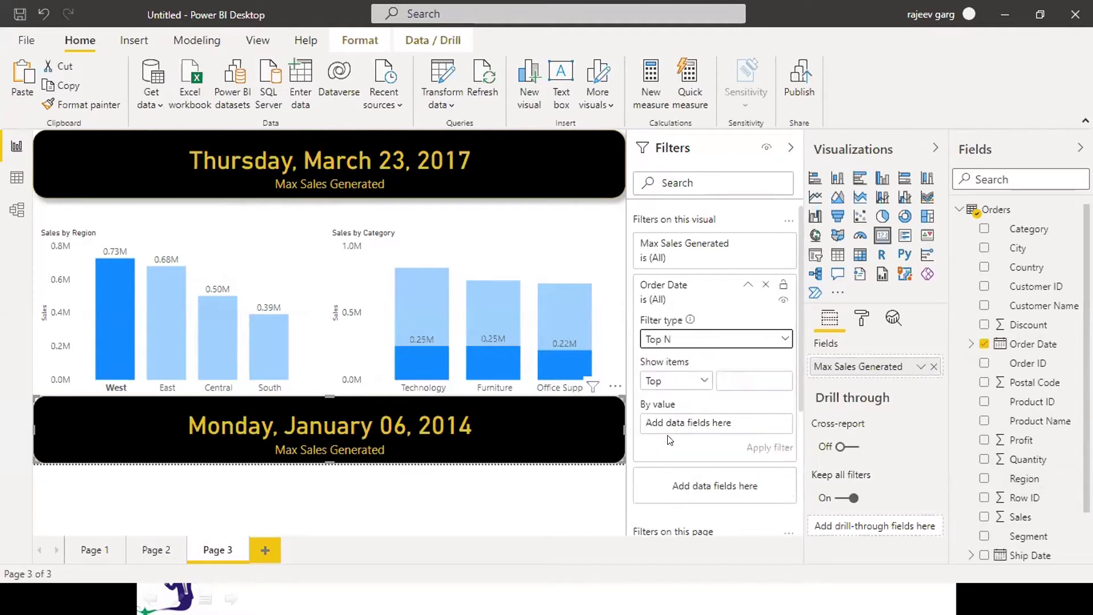
{"action": "left_click", "coordinate": [740, 371]}
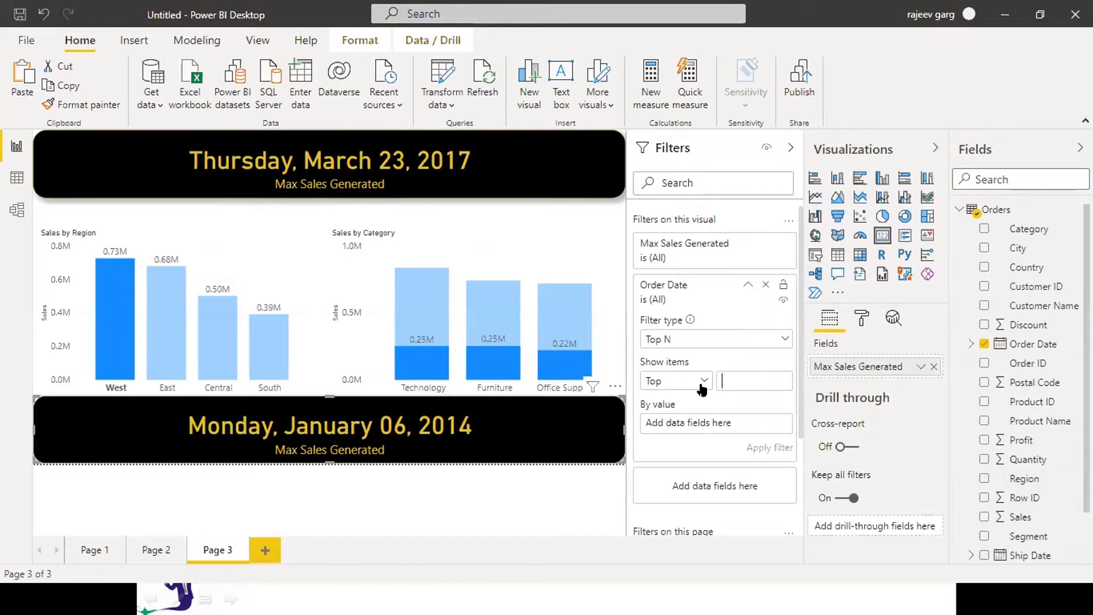
{"action": "left_click", "coordinate": [674, 381]}
{"action": "left_click", "coordinate": [658, 423]}
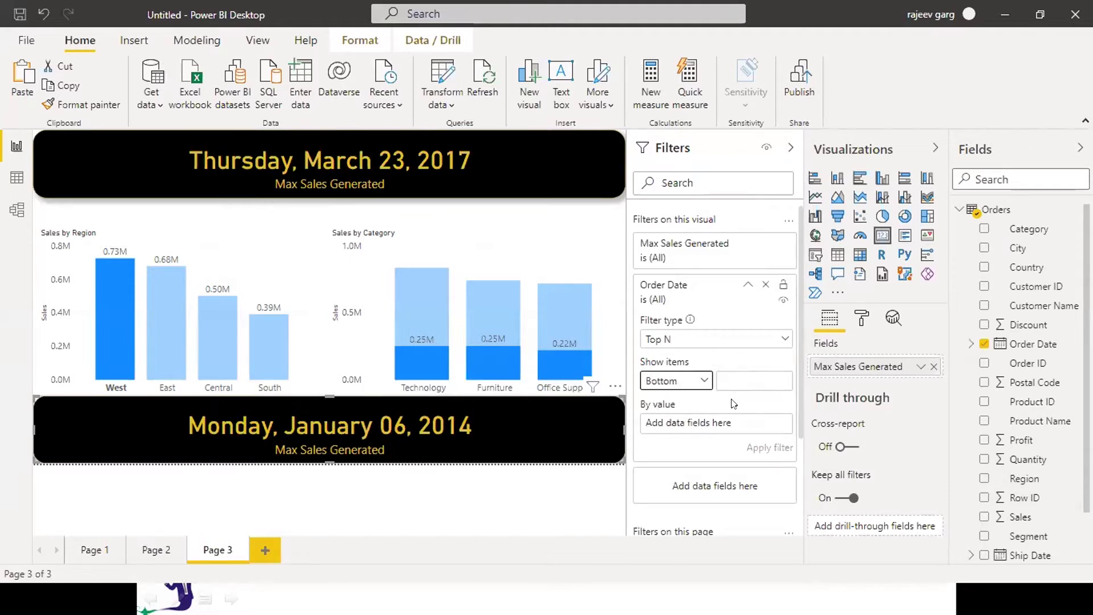
{"action": "left_click", "coordinate": [737, 380]}
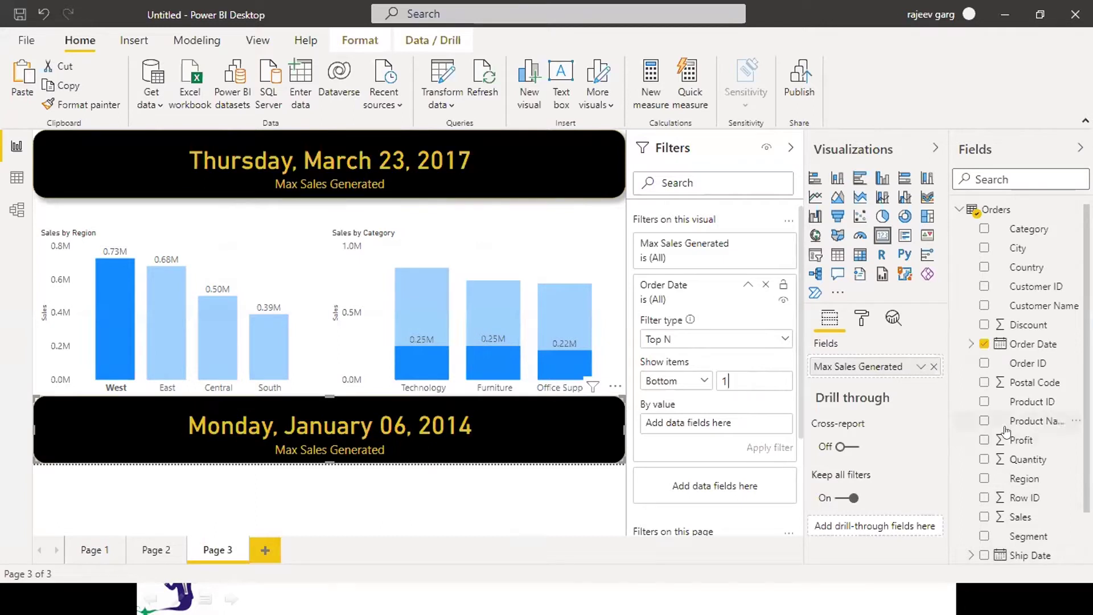
{"action": "left_click_drag", "start_coordinate": [1019, 516], "coordinate": [720, 424]}
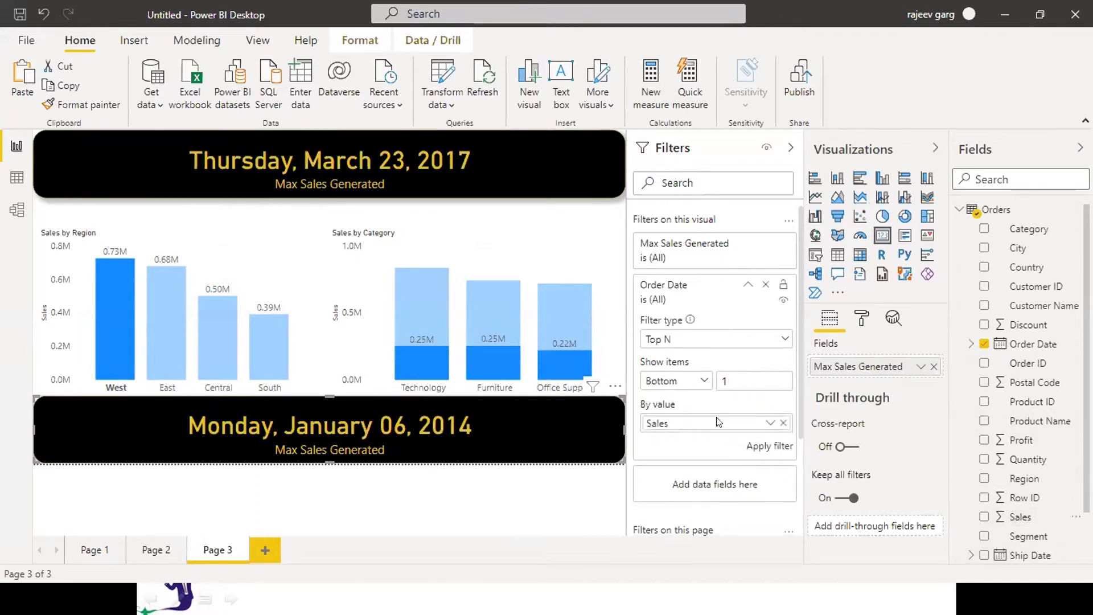
{"action": "left_click", "coordinate": [765, 446]}
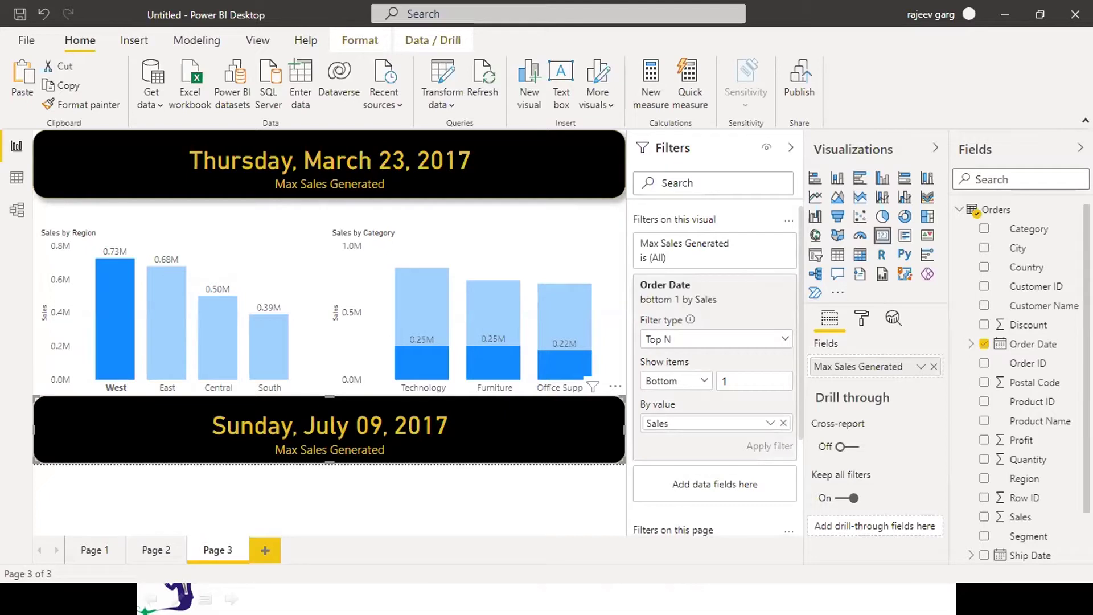
Step: Set the background colour of the card below the charts to the custom red #F30707
{"action": "left_click", "coordinate": [862, 321]}
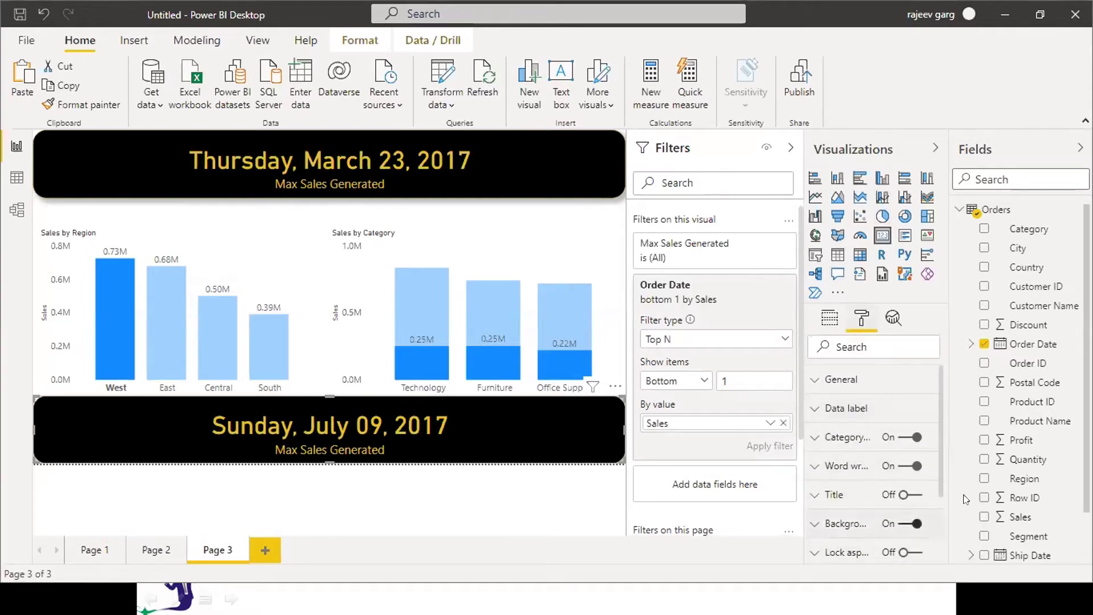
{"action": "left_click", "coordinate": [814, 524]}
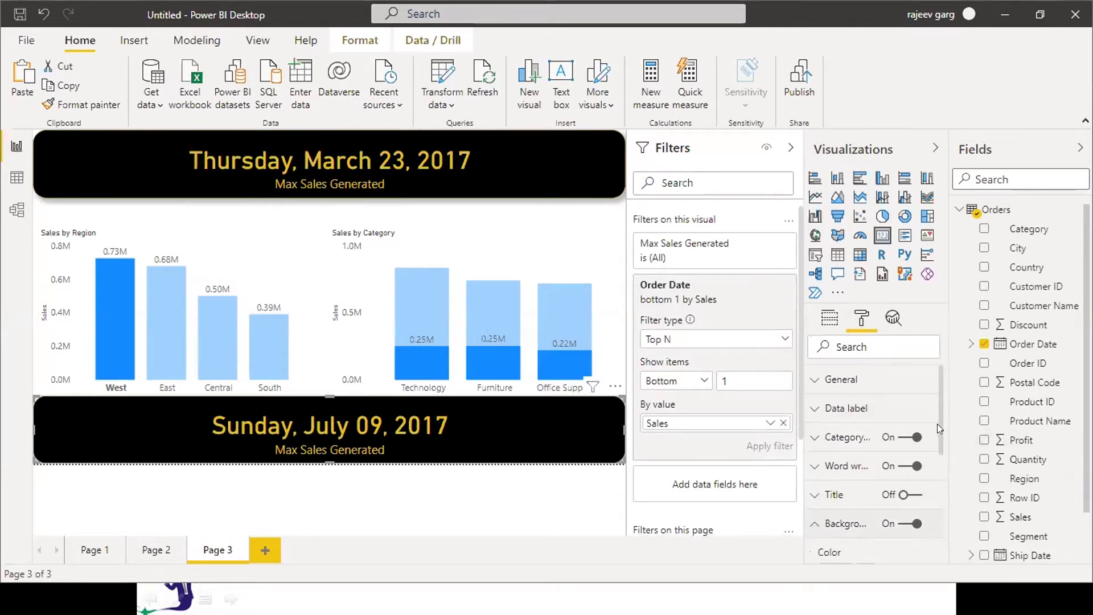
{"action": "scroll", "coordinate": [937, 424], "scroll_direction": "down", "scroll_amount": 2}
{"action": "left_click", "coordinate": [837, 493]}
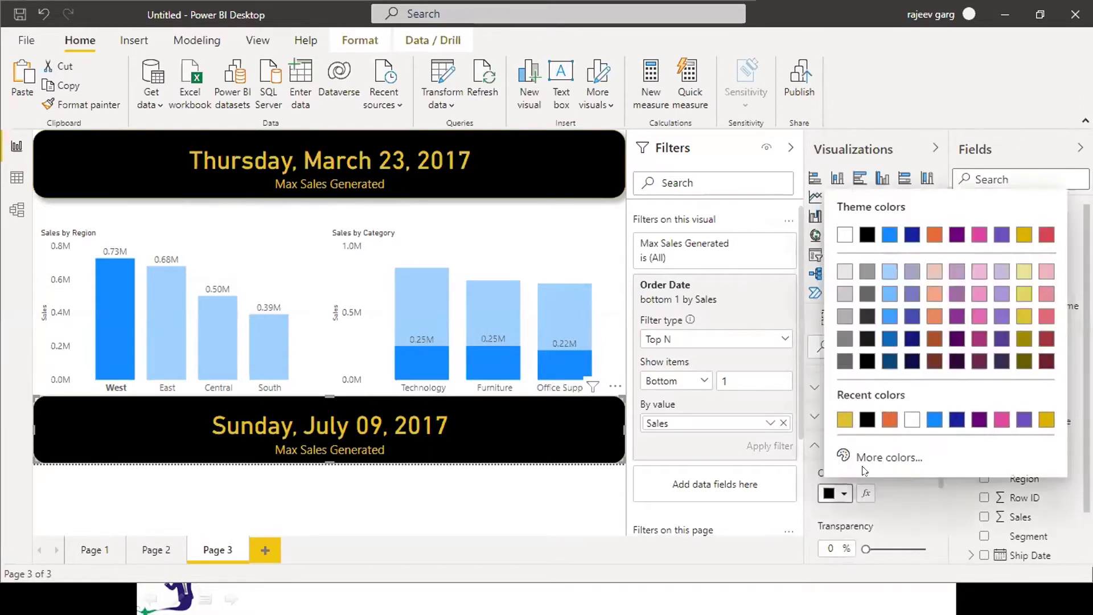
{"action": "left_click", "coordinate": [892, 458]}
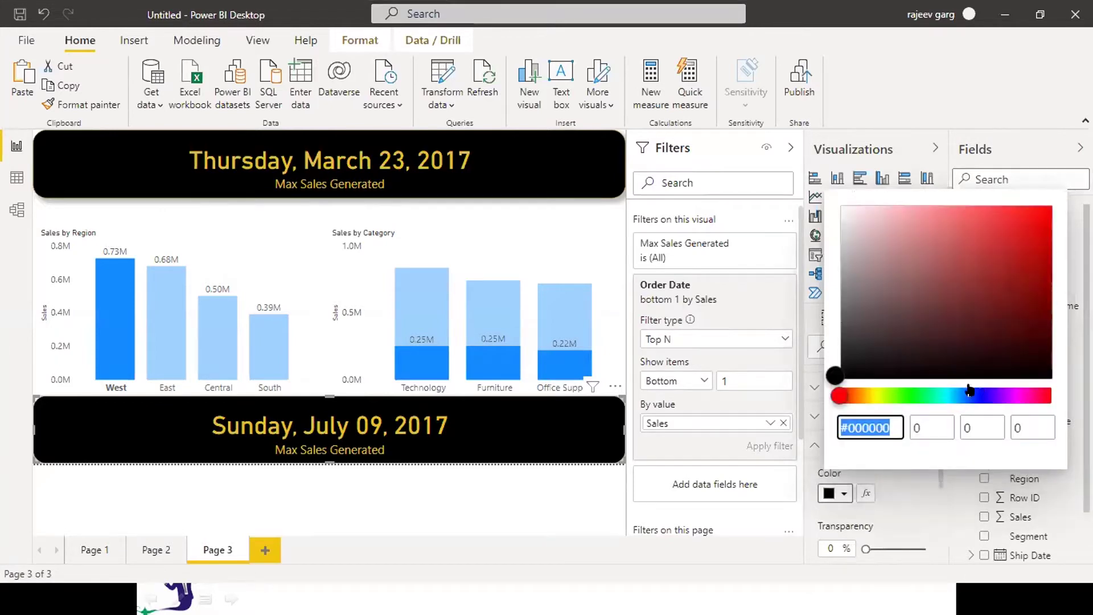
{"action": "left_click", "coordinate": [838, 395]}
{"action": "left_click", "coordinate": [1040, 212]}
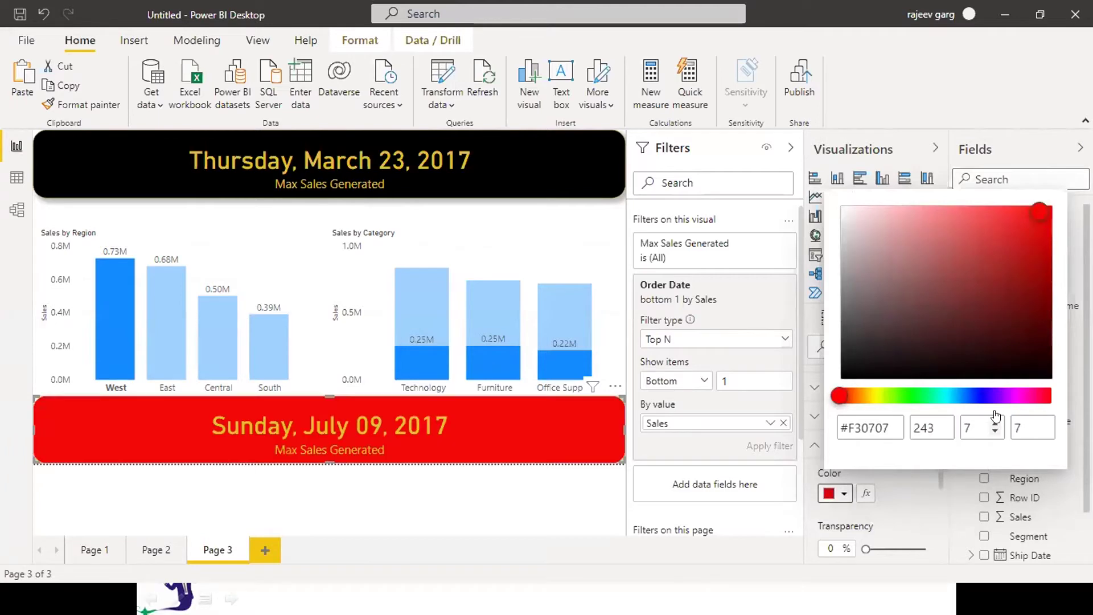
{"action": "left_click", "coordinate": [916, 492]}
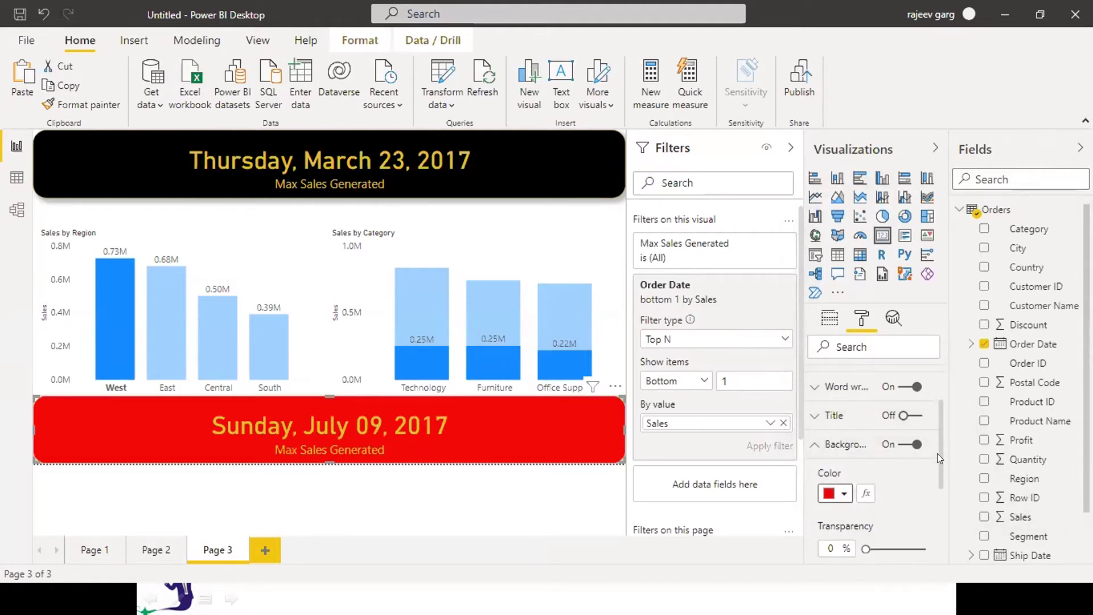
Step: Change the red card's category label colour to black
{"action": "scroll", "coordinate": [938, 404], "scroll_direction": "up", "scroll_amount": 1}
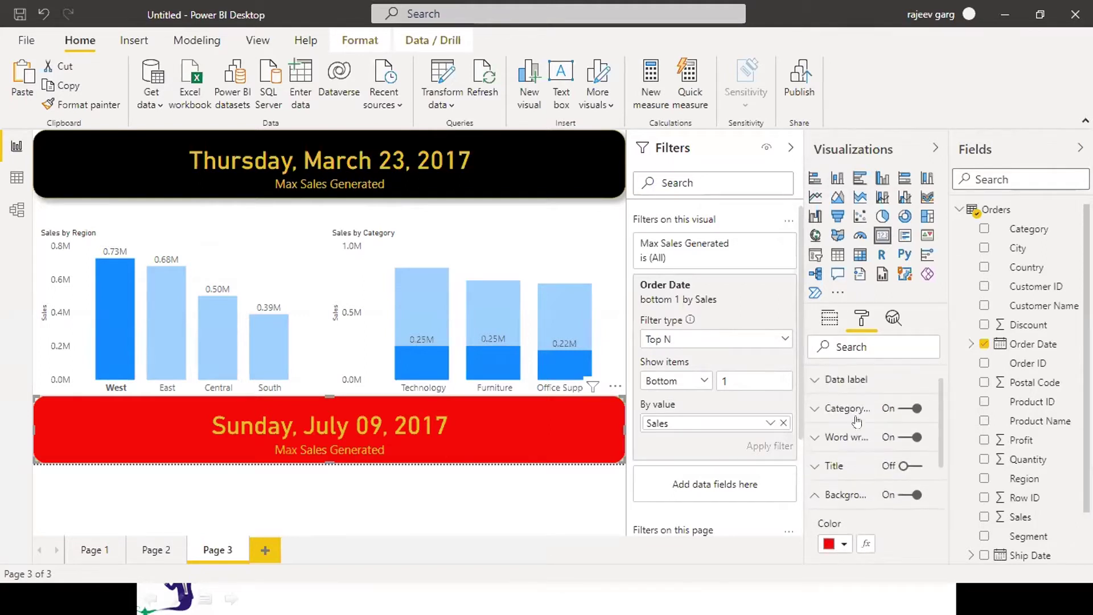
{"action": "left_click", "coordinate": [814, 416]}
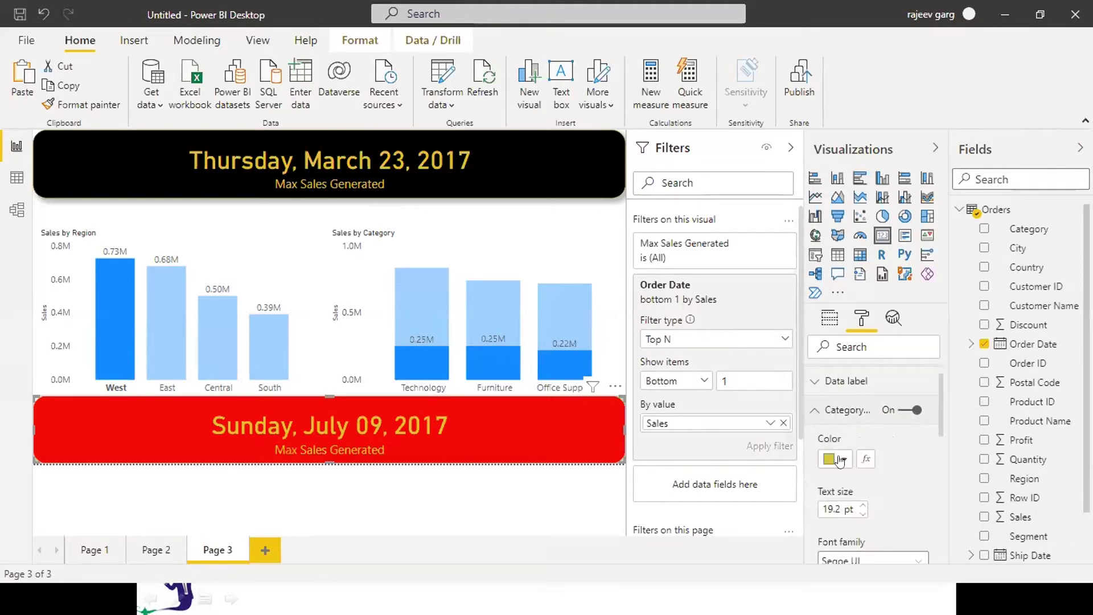
{"action": "left_click", "coordinate": [841, 461]}
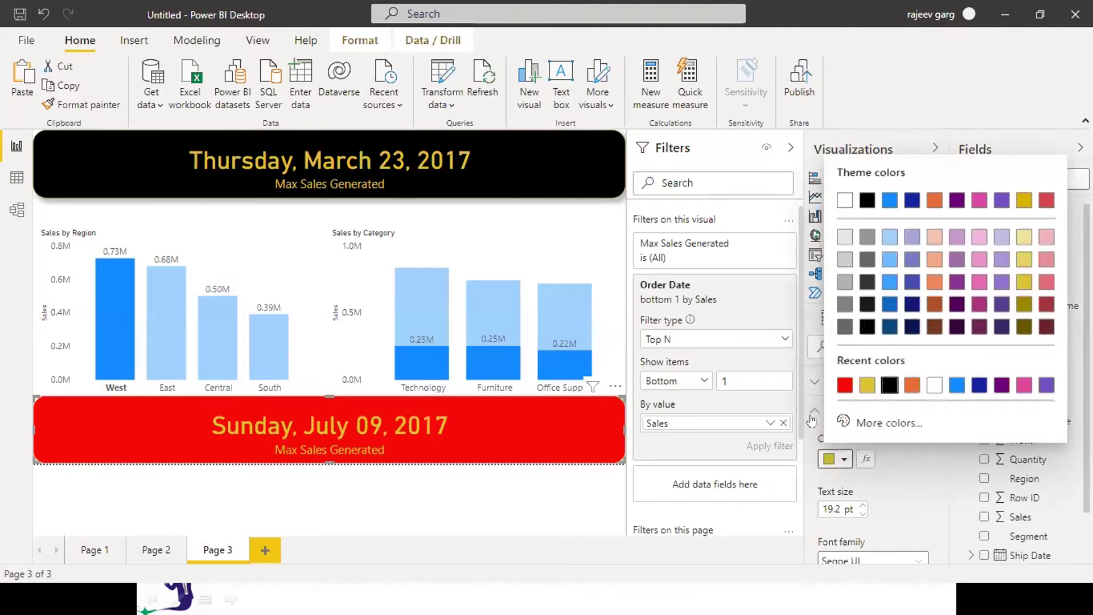
{"action": "left_click", "coordinate": [890, 387]}
{"action": "left_click", "coordinate": [820, 410]}
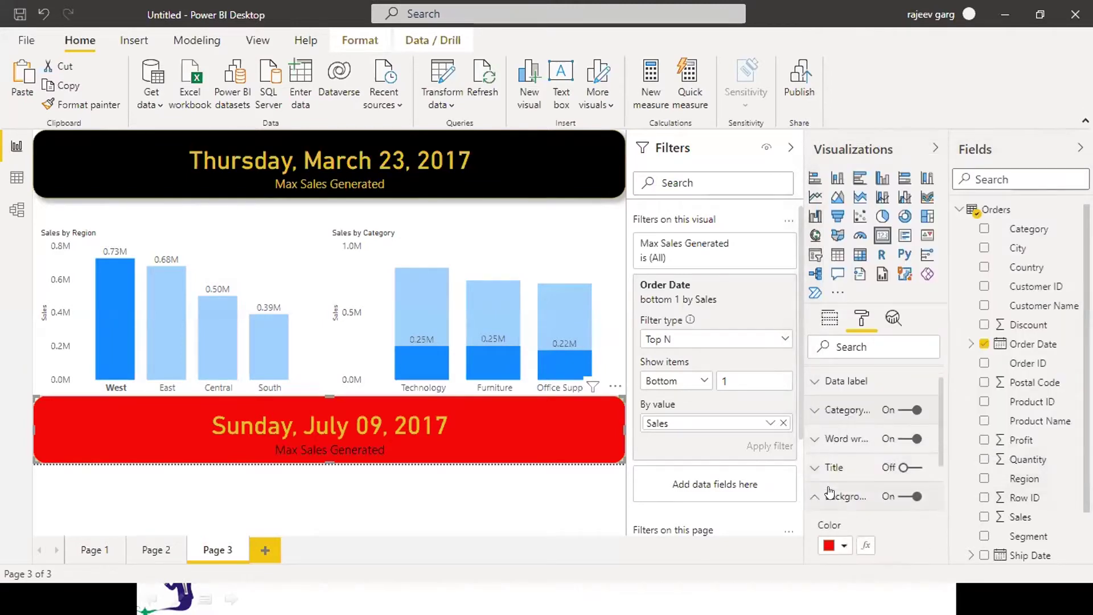
Step: Change the red card's data label colour to black so the date matches its category label
{"action": "left_click", "coordinate": [815, 382]}
{"action": "left_click", "coordinate": [836, 427]}
{"action": "left_click", "coordinate": [842, 430]}
{"action": "left_click", "coordinate": [846, 430]}
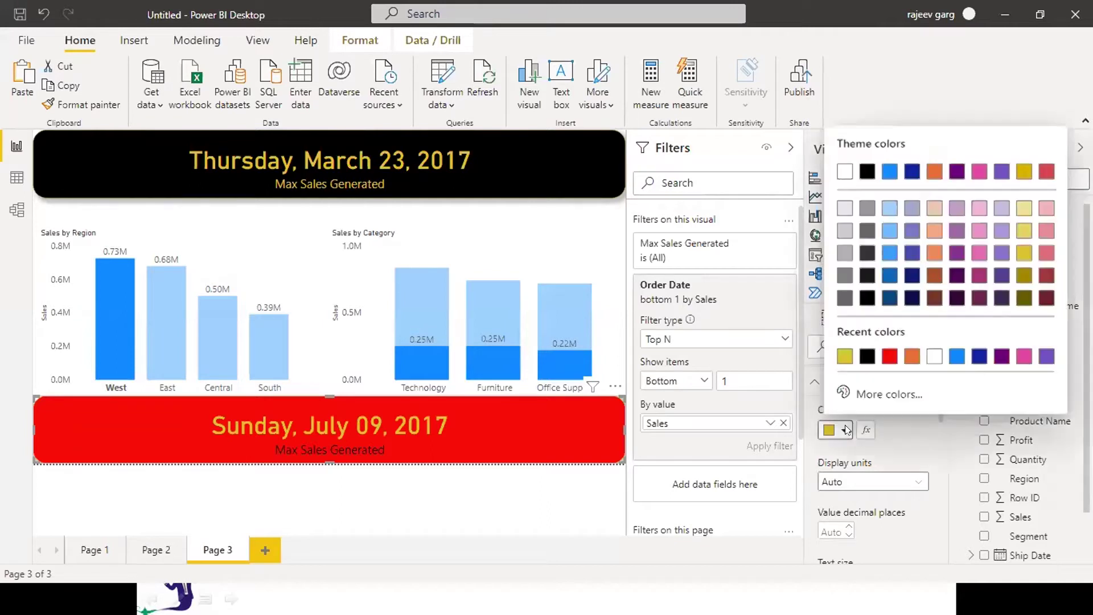
{"action": "left_click", "coordinate": [867, 357]}
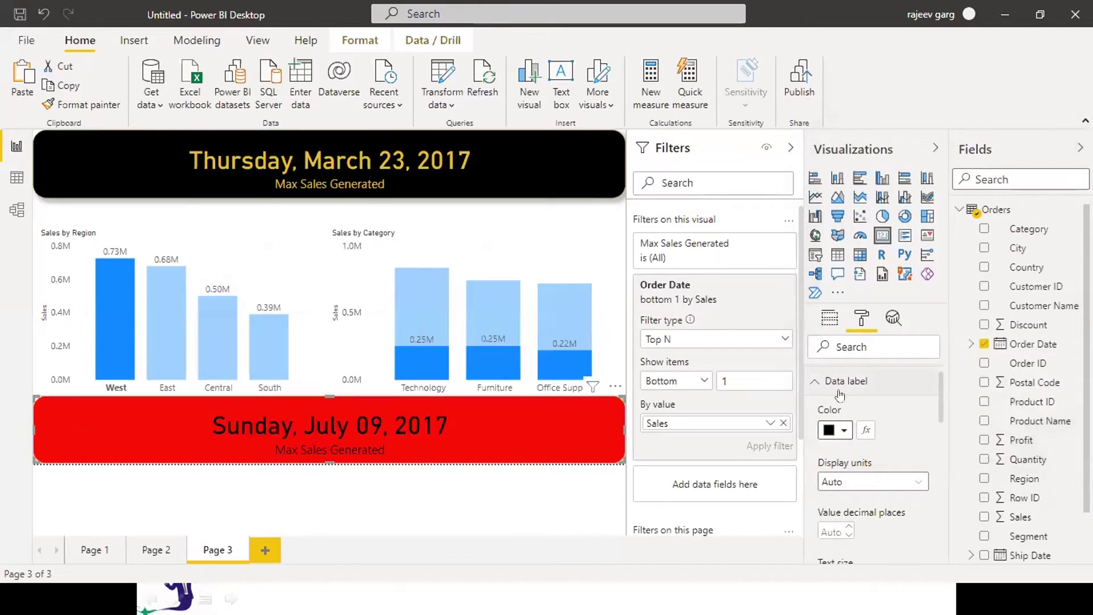
{"action": "left_click", "coordinate": [815, 382]}
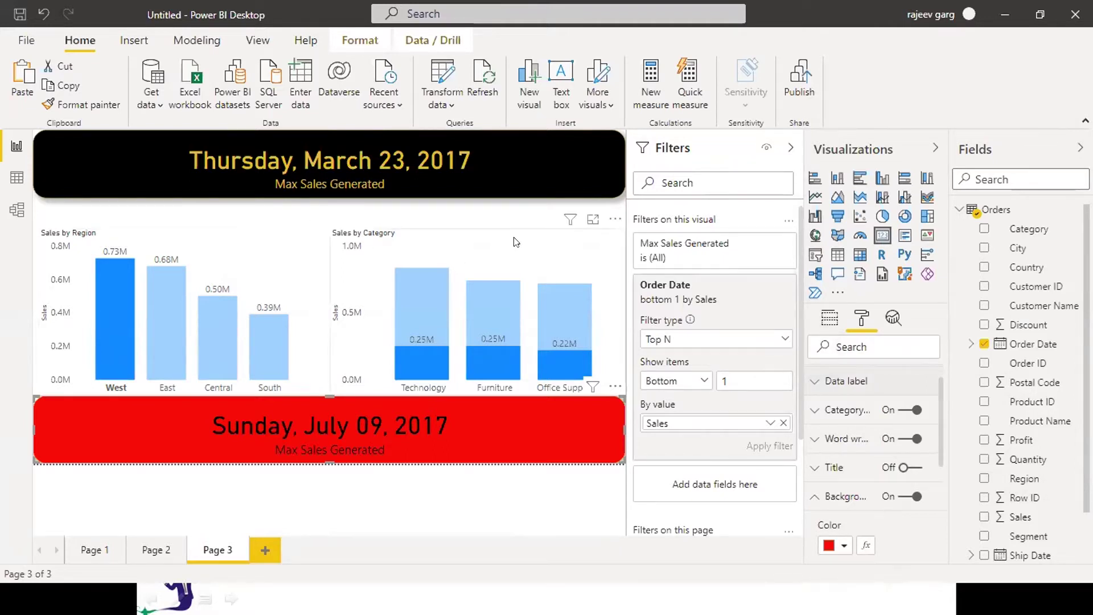
Step: Move the Sales by Category and Sales by Region charts up slightly so they clear the red card
{"action": "left_click", "coordinate": [366, 291]}
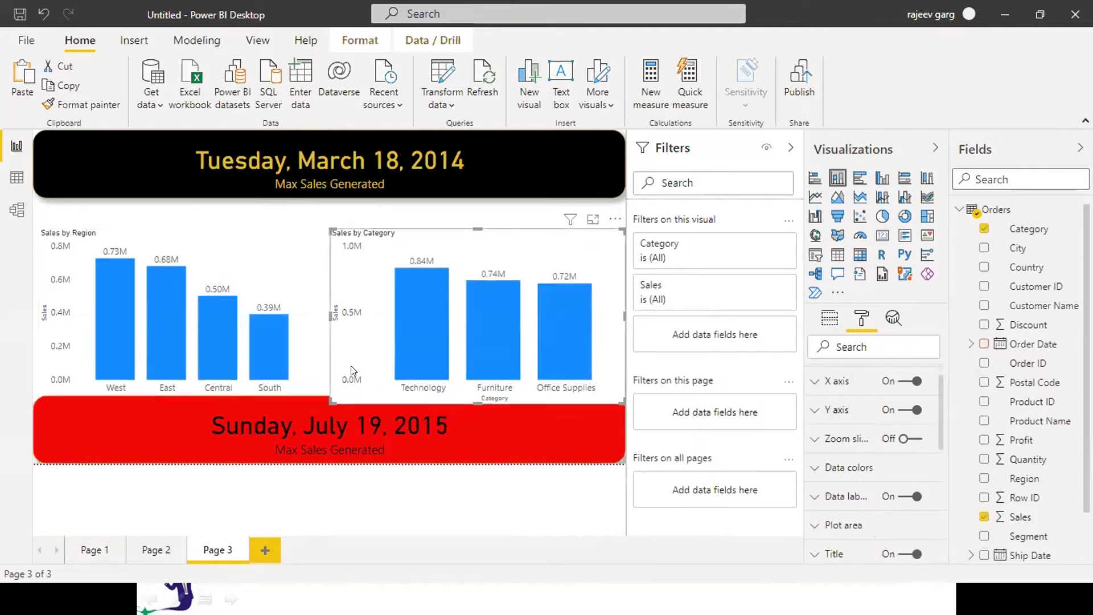
{"action": "left_click_drag", "start_coordinate": [353, 366], "coordinate": [353, 358]}
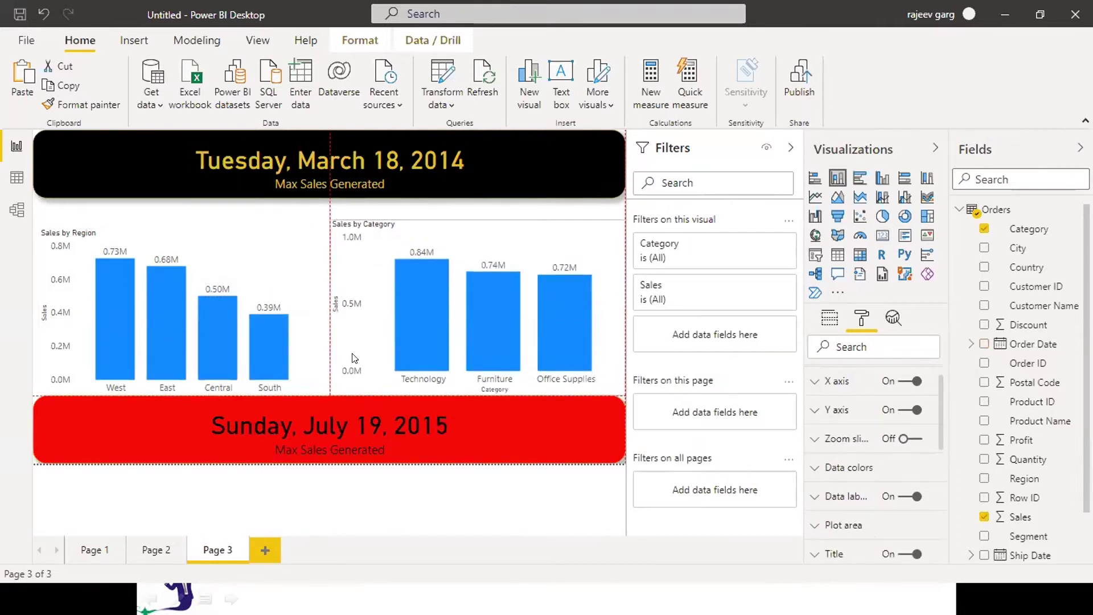
{"action": "mouse_move", "coordinate": [259, 298]}
{"action": "left_mouse_down"}
{"action": "mouse_move", "coordinate": [258, 277]}
{"action": "mouse_move", "coordinate": [259, 289]}
{"action": "left_mouse_up"}
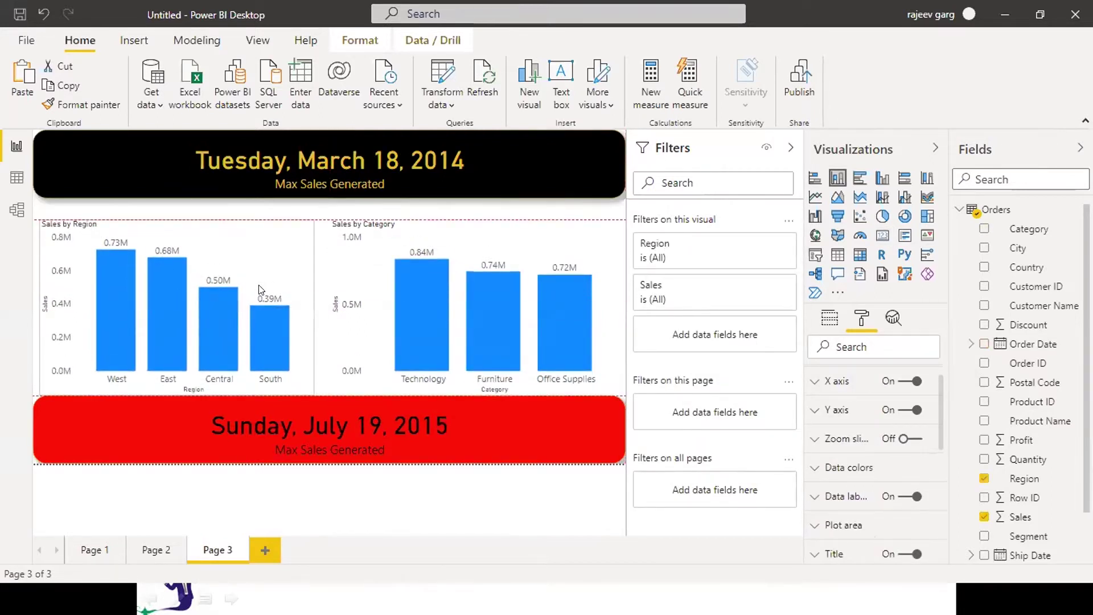
{"action": "left_click", "coordinate": [415, 534]}
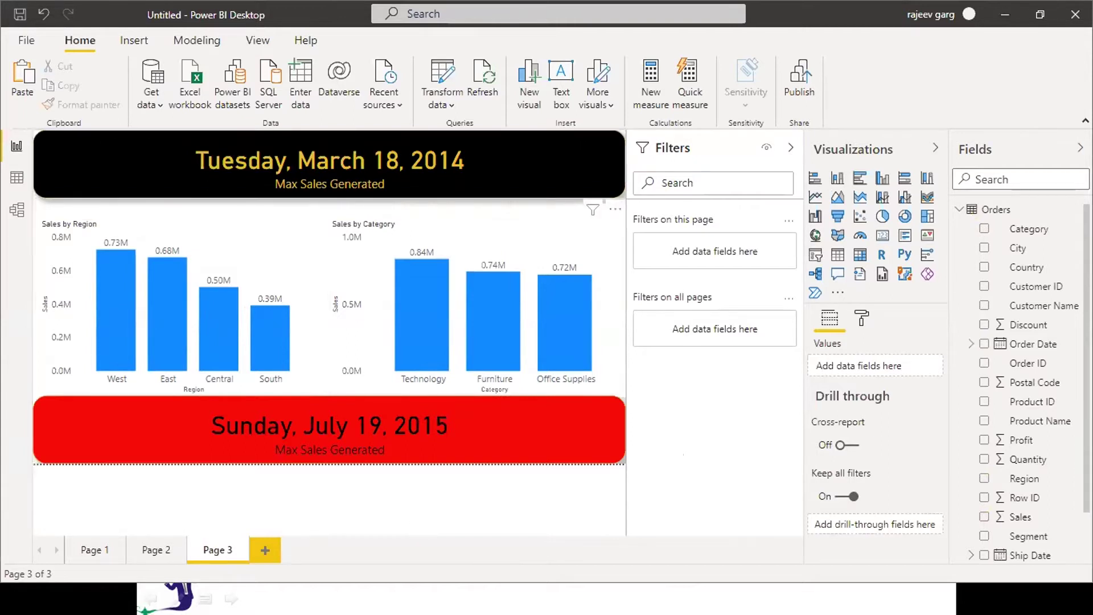
Step: Narrow the black Max Sales Generated card to about half the page width and place a duplicate beside it
{"action": "left_click_drag", "start_coordinate": [629, 174], "coordinate": [337, 175]}
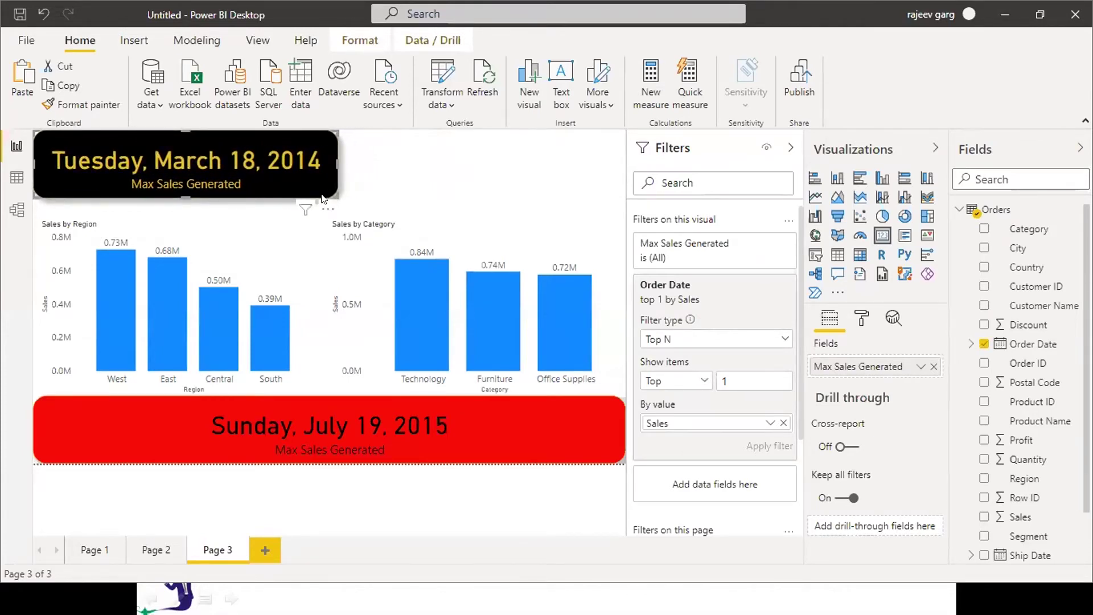
{"action": "key", "text": "ctrl+c"}
{"action": "key", "text": "ctrl+v"}
{"action": "left_click_drag", "start_coordinate": [296, 180], "coordinate": [565, 159]}
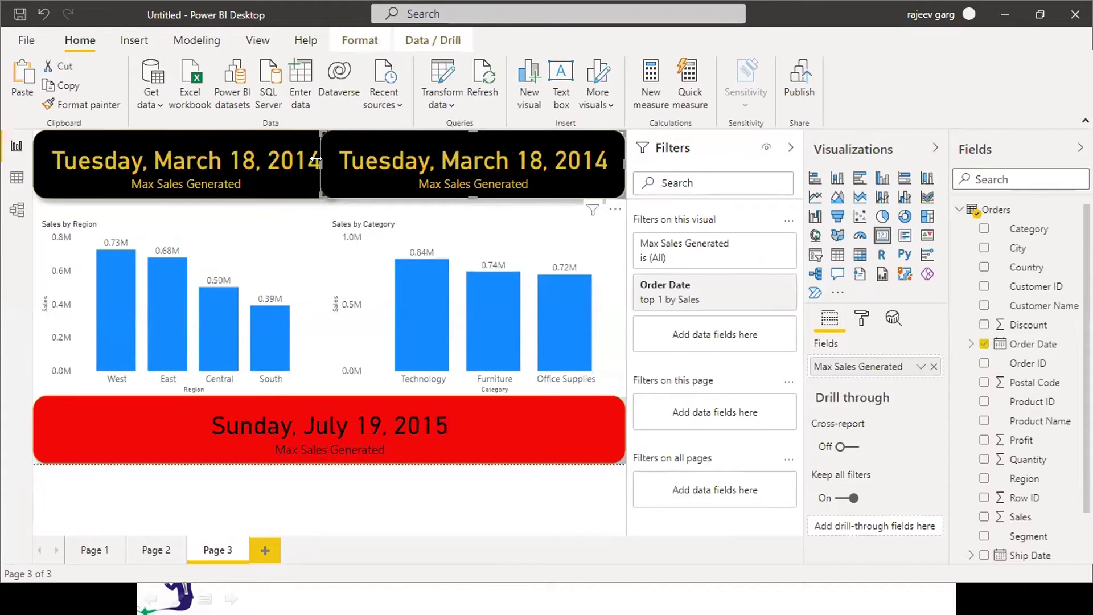
Step: Adjust the facing edges of the two black cards so they sit side by side with a small gap
{"action": "left_click_drag", "start_coordinate": [316, 159], "coordinate": [340, 158]}
{"action": "left_click", "coordinate": [335, 164]}
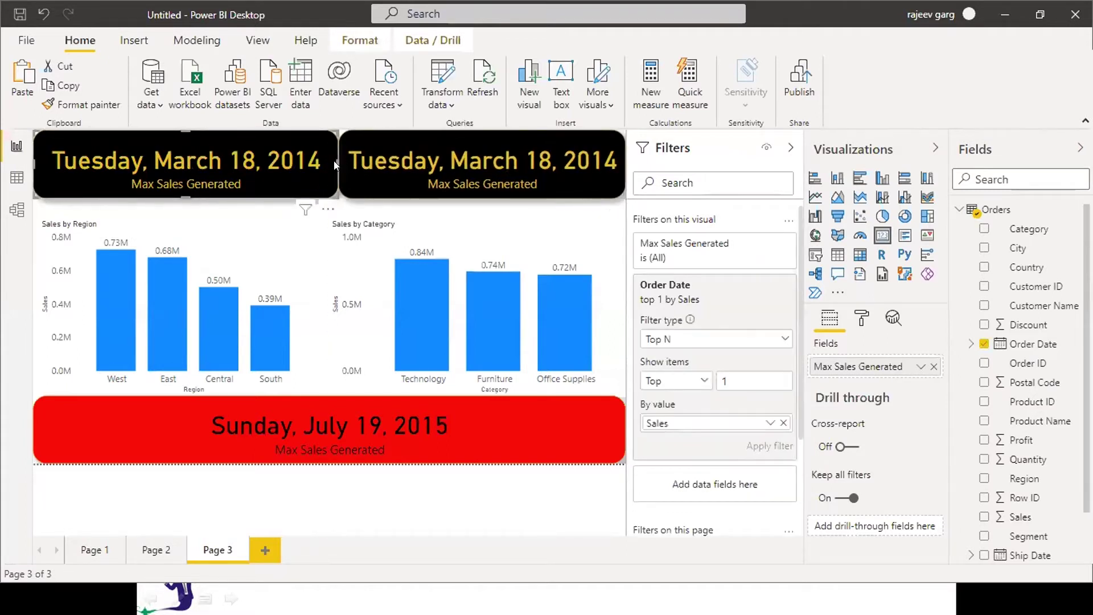
{"action": "left_click_drag", "start_coordinate": [333, 168], "coordinate": [314, 162]}
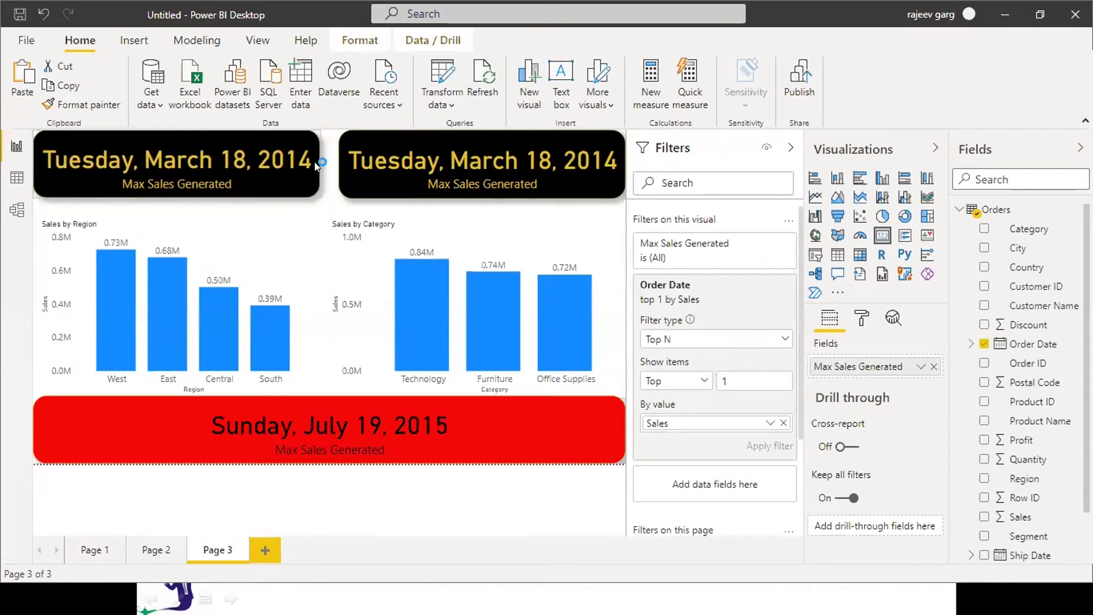
{"action": "left_click", "coordinate": [362, 173]}
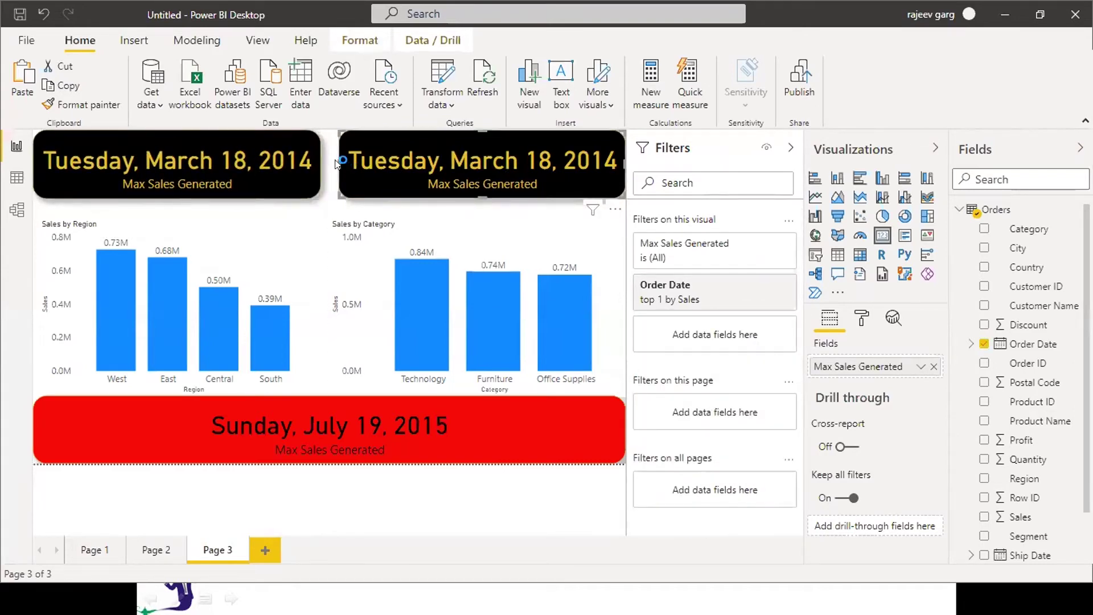
{"action": "key", "text": "Escape"}
{"action": "left_click", "coordinate": [346, 165]}
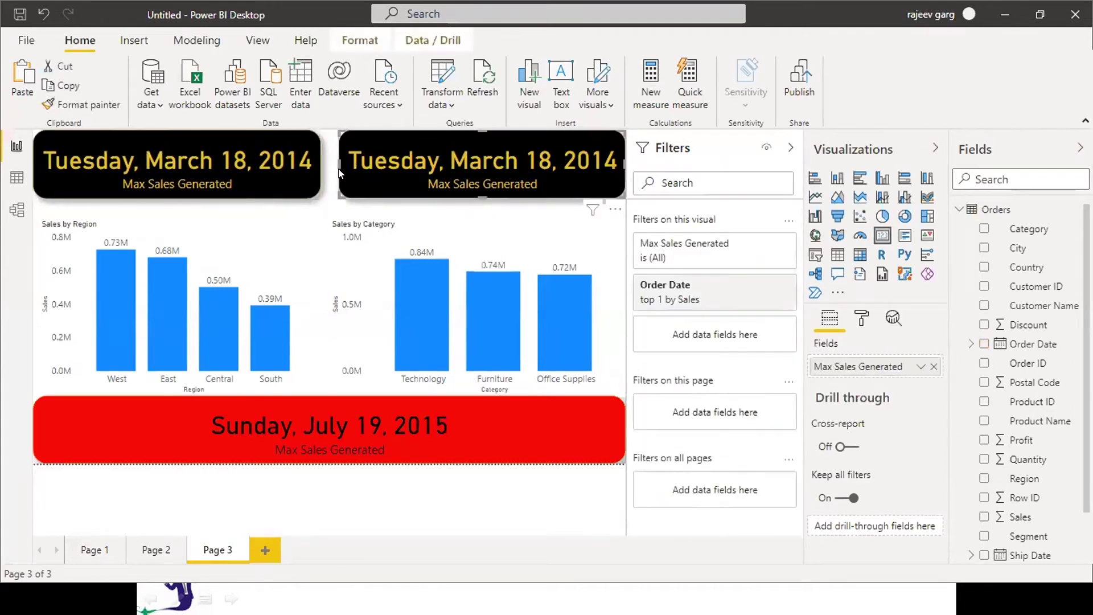
{"action": "left_click", "coordinate": [336, 163]}
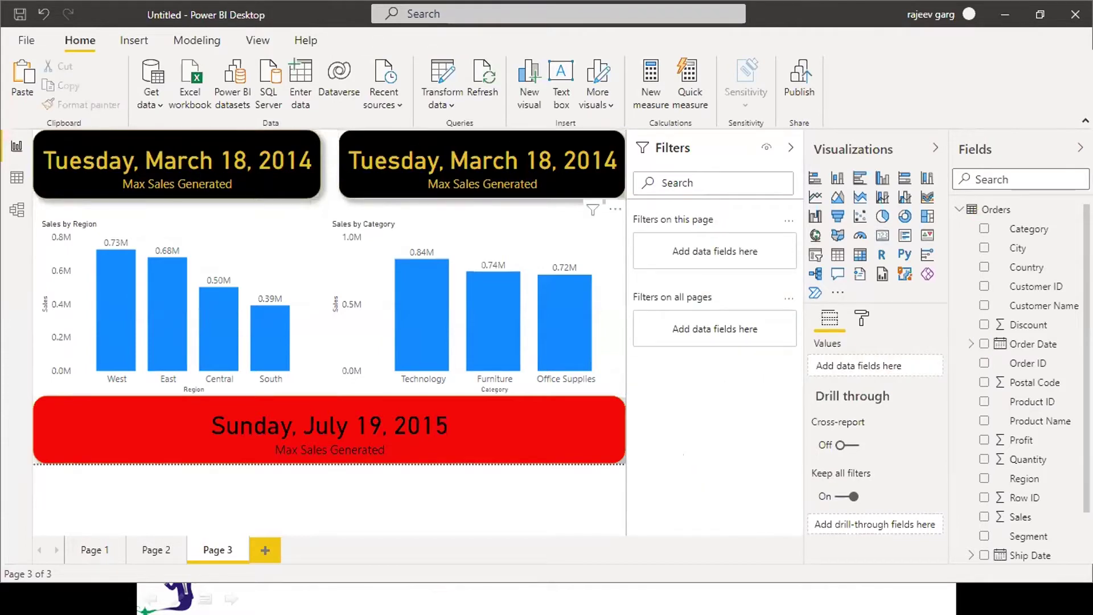
{"action": "left_click", "coordinate": [336, 163]}
{"action": "left_click_drag", "start_coordinate": [329, 161], "coordinate": [321, 162]}
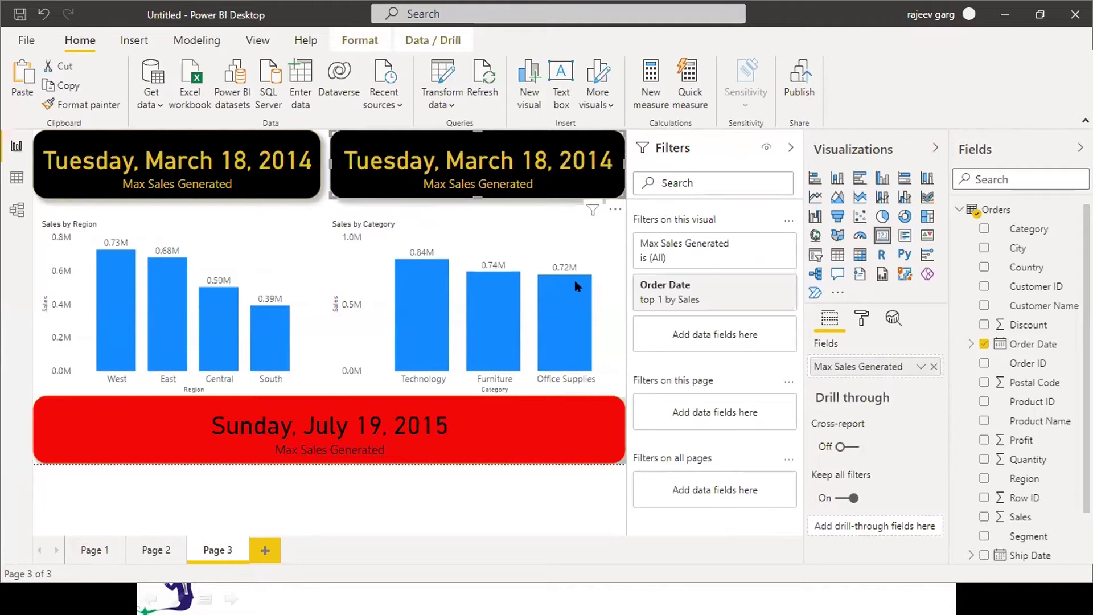
Step: Remove the duplicate black card's Order Date filter and Max Sales Generated field, and add Order Date as its field
{"action": "left_click", "coordinate": [929, 365]}
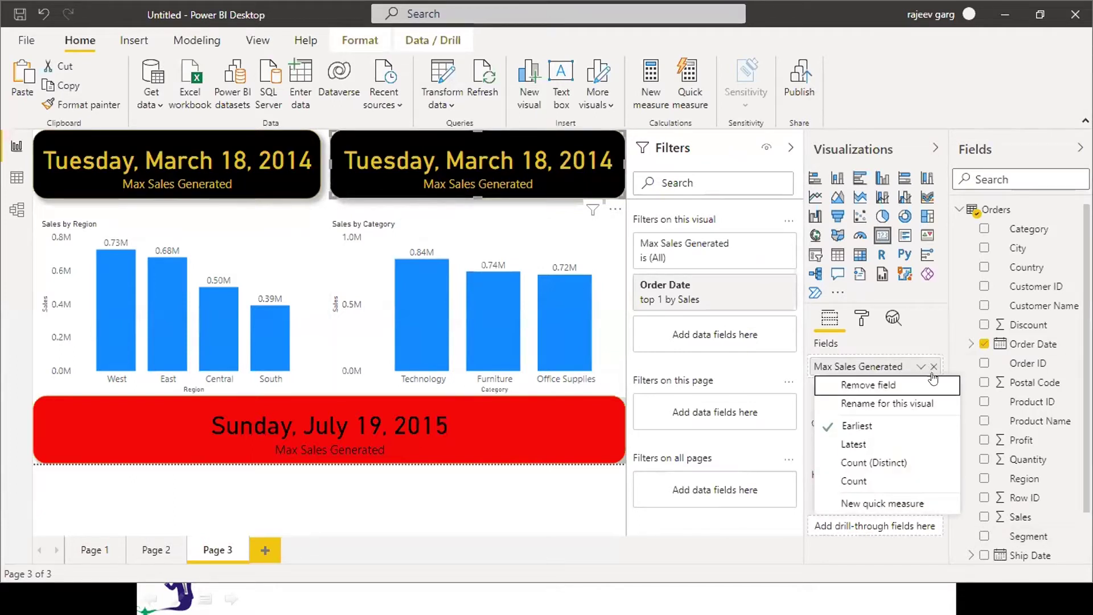
{"action": "left_click", "coordinate": [766, 285]}
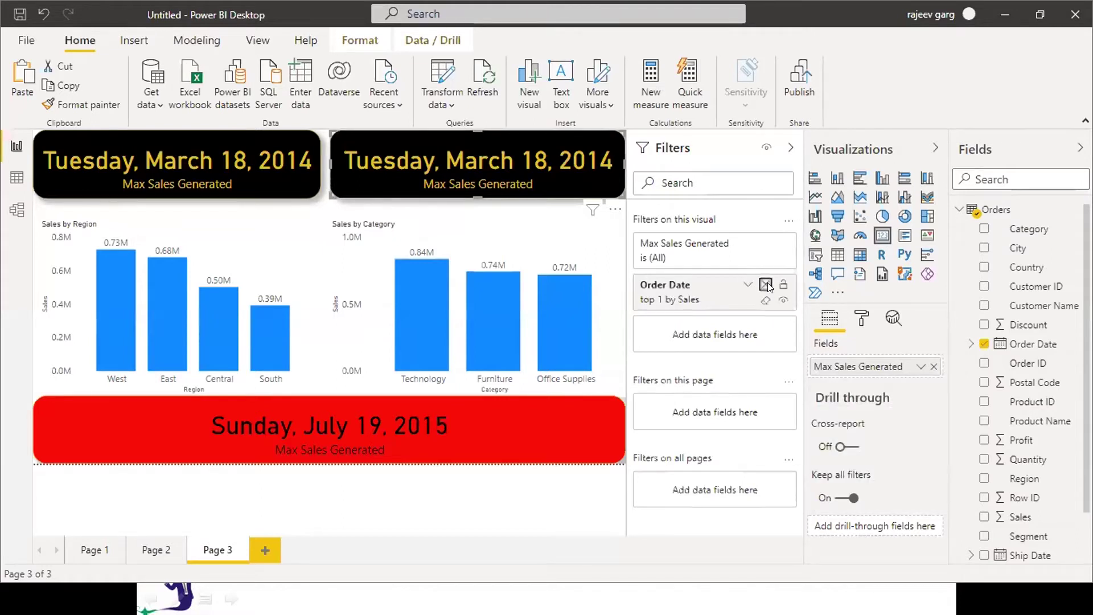
{"action": "left_click", "coordinate": [770, 288]}
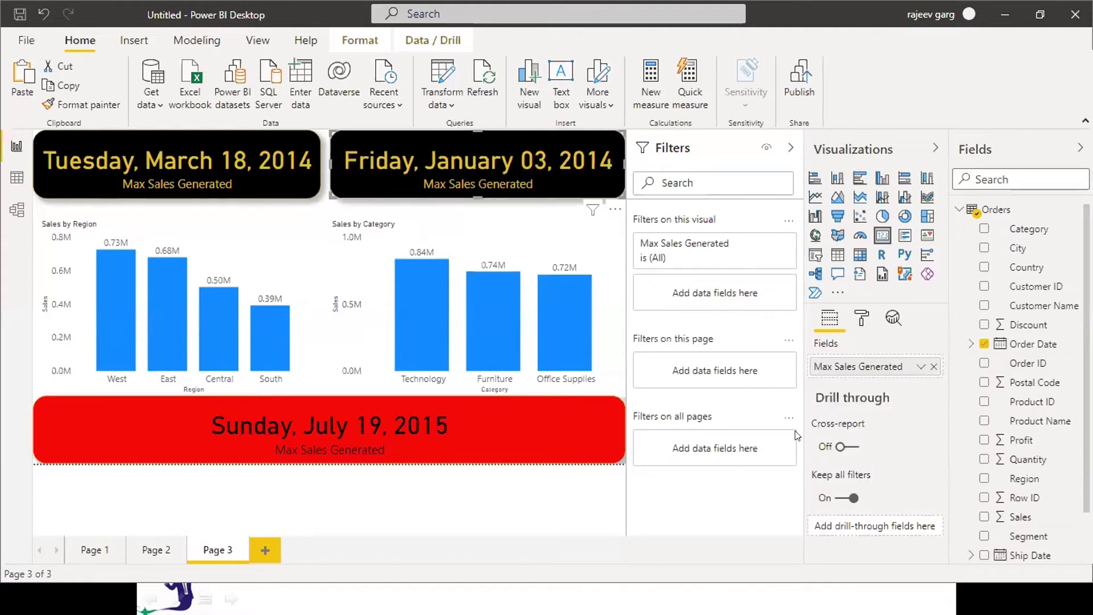
{"action": "left_click", "coordinate": [934, 366]}
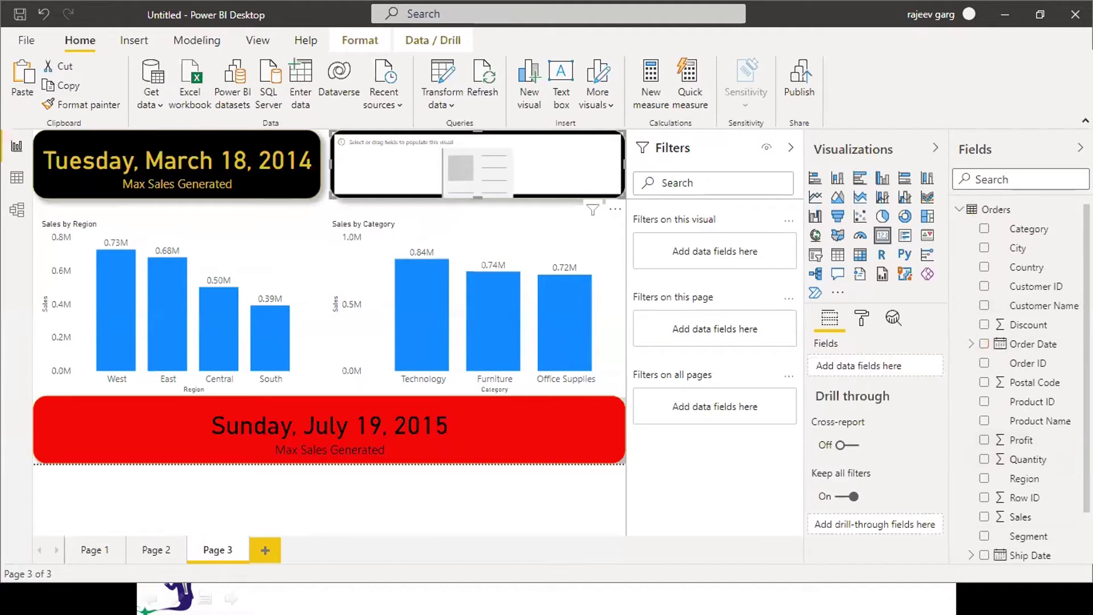
{"action": "scroll", "coordinate": [1020, 382], "scroll_direction": "down", "scroll_amount": 2}
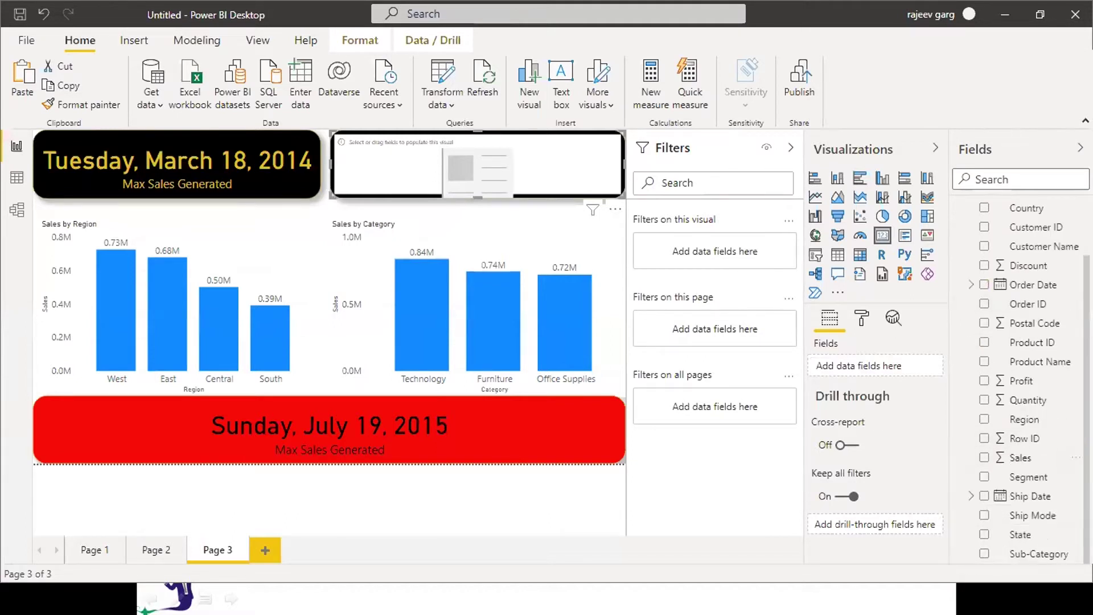
{"action": "left_click_drag", "start_coordinate": [1024, 285], "coordinate": [875, 368]}
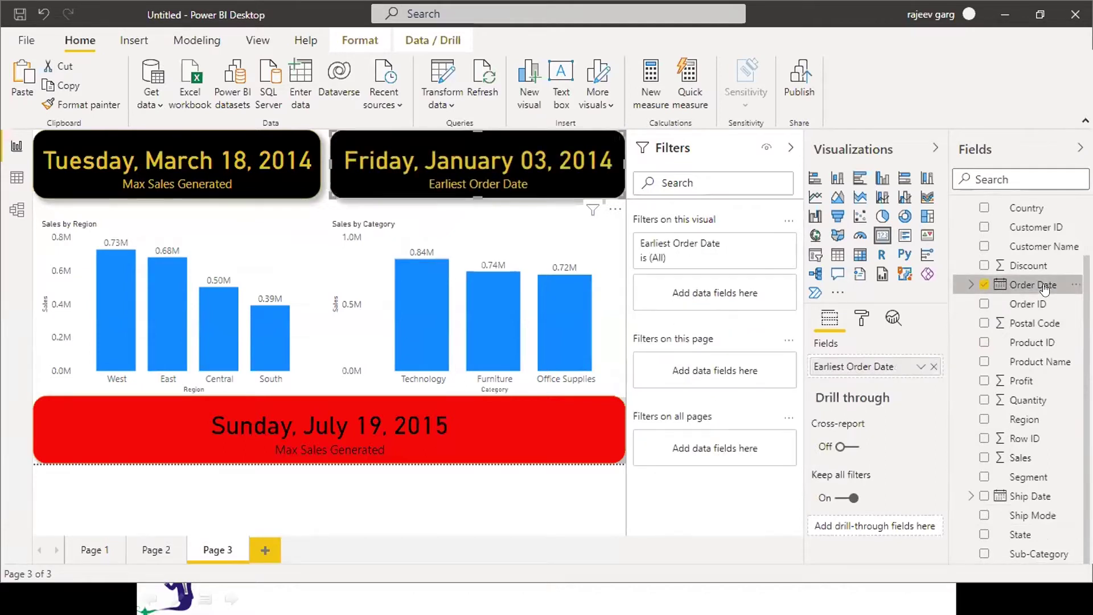
Step: Filter the Earliest Order Date card by Order Date using a relative date filter for the last 6 years
{"action": "left_click_drag", "start_coordinate": [1045, 288], "coordinate": [728, 294]}
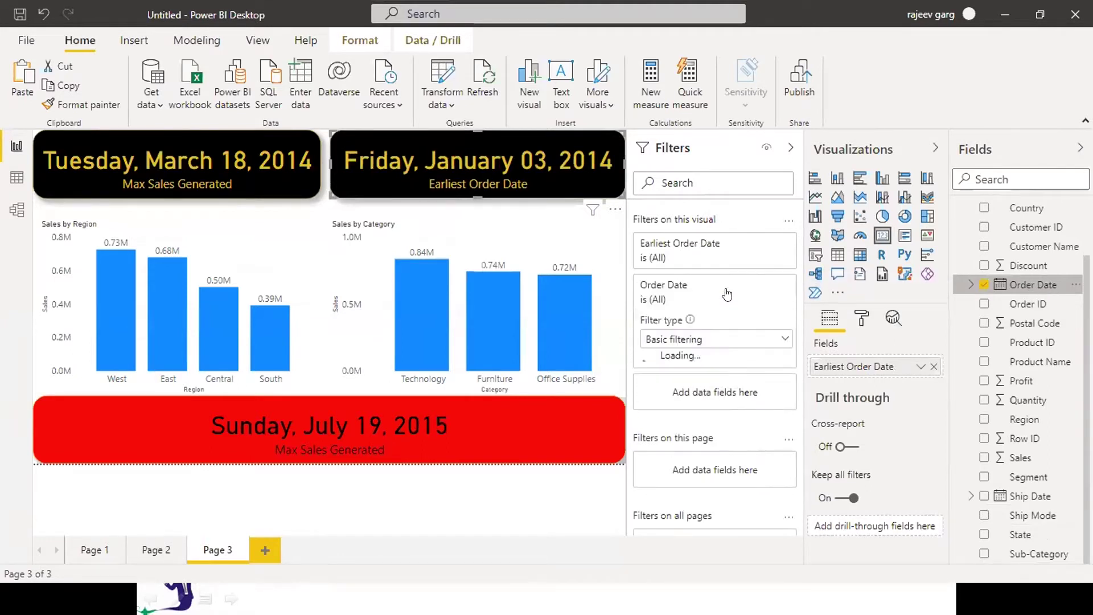
{"action": "left_click", "coordinate": [706, 340]}
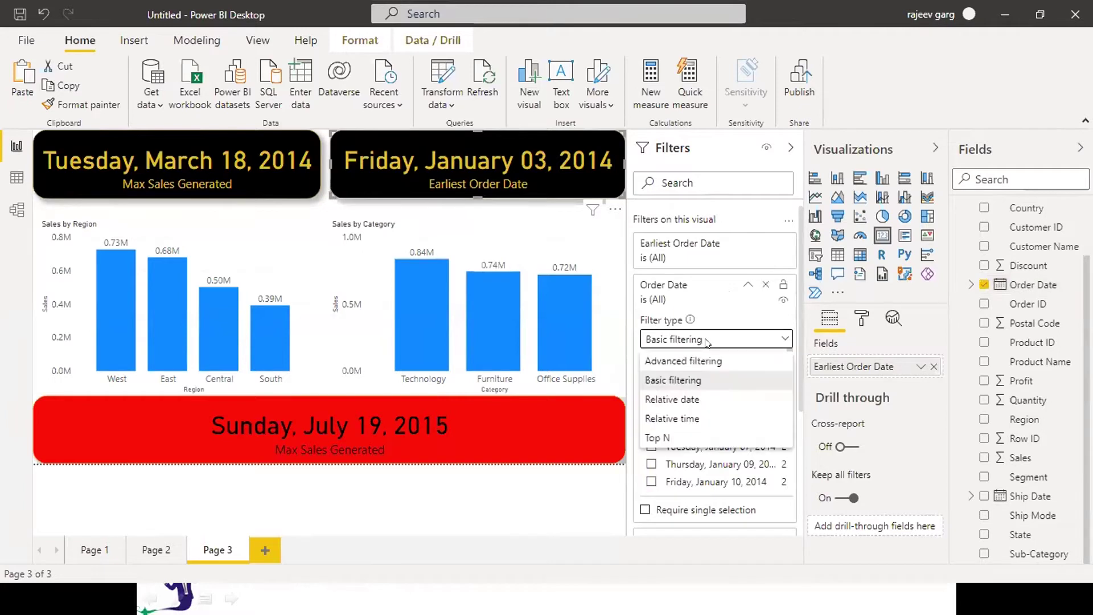
{"action": "left_click", "coordinate": [682, 402]}
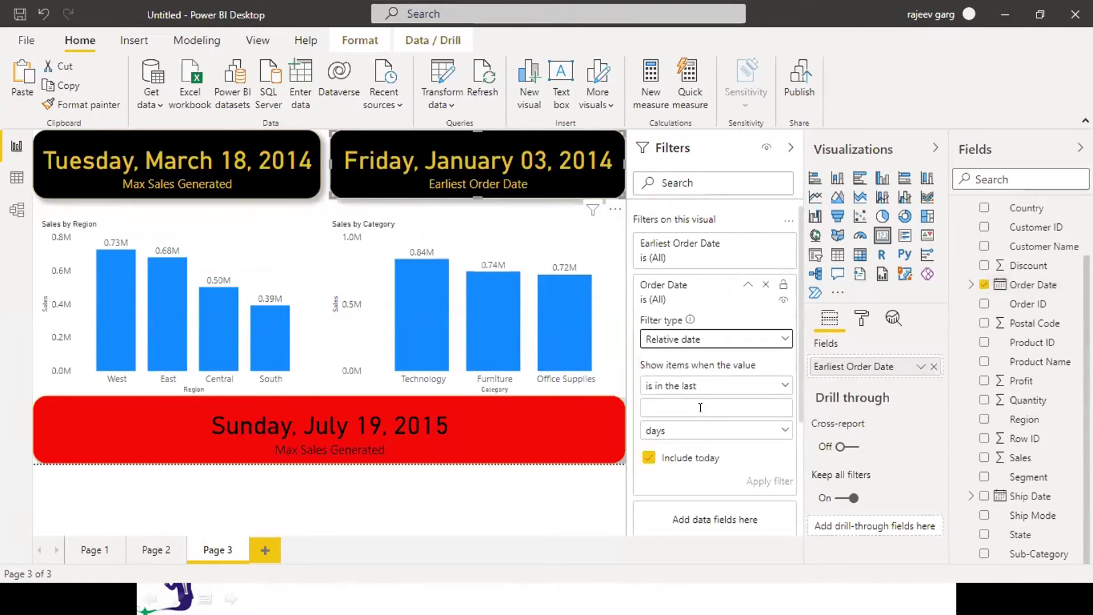
{"action": "left_click", "coordinate": [697, 409]}
{"action": "type", "text": "6"}
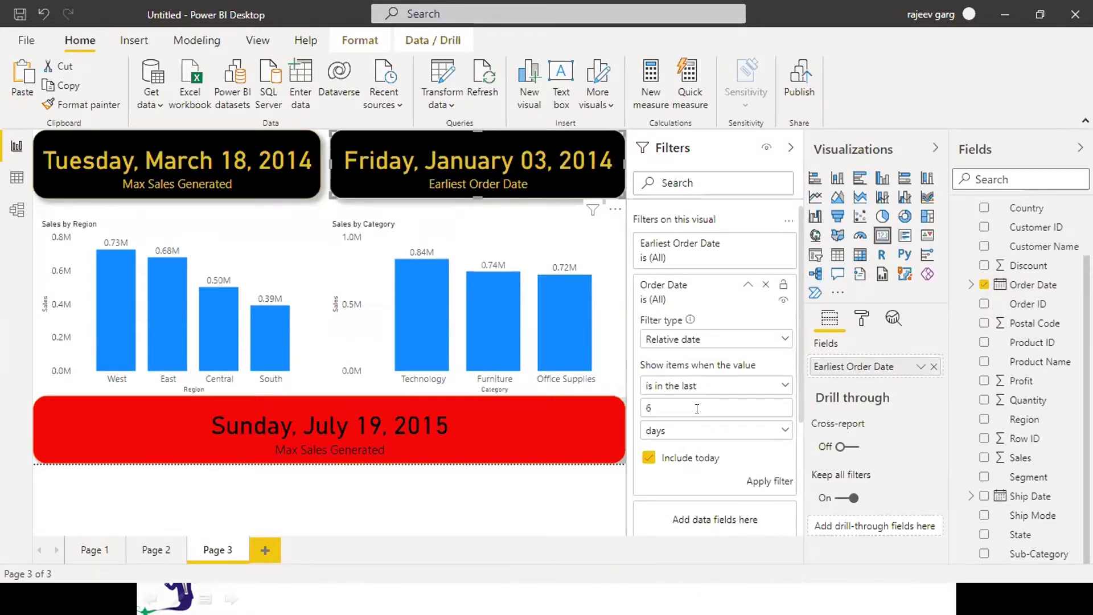
{"action": "left_click", "coordinate": [686, 431]}
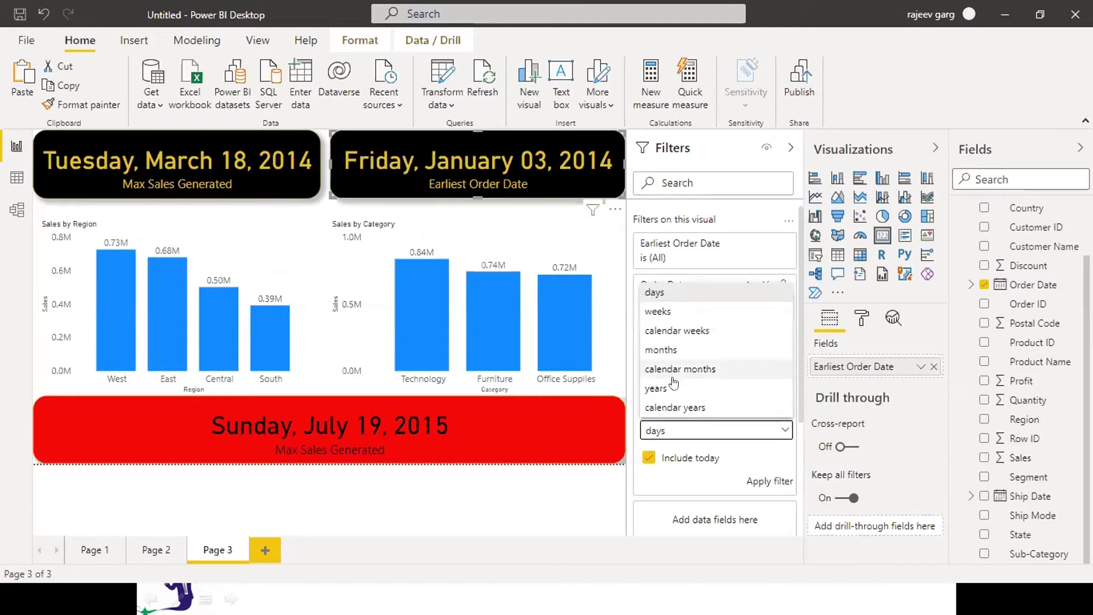
{"action": "left_click", "coordinate": [671, 391]}
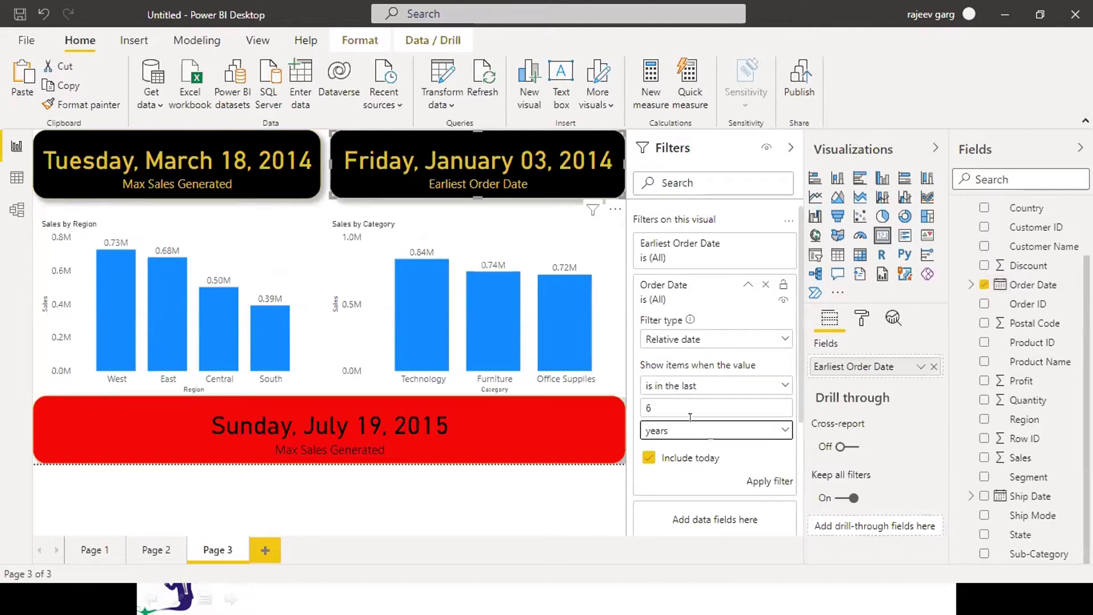
{"action": "left_click", "coordinate": [754, 483]}
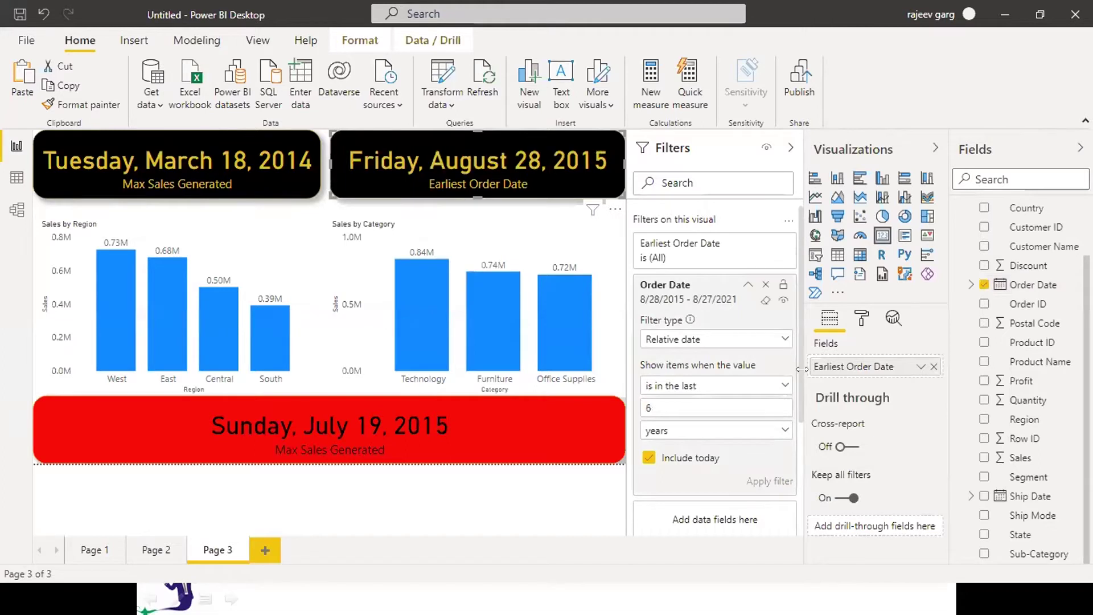
Step: Add a Sales filter to the same card as Top N, showing the top 1 by Sales, and apply it
{"action": "left_click_drag", "start_coordinate": [800, 351], "coordinate": [801, 412]}
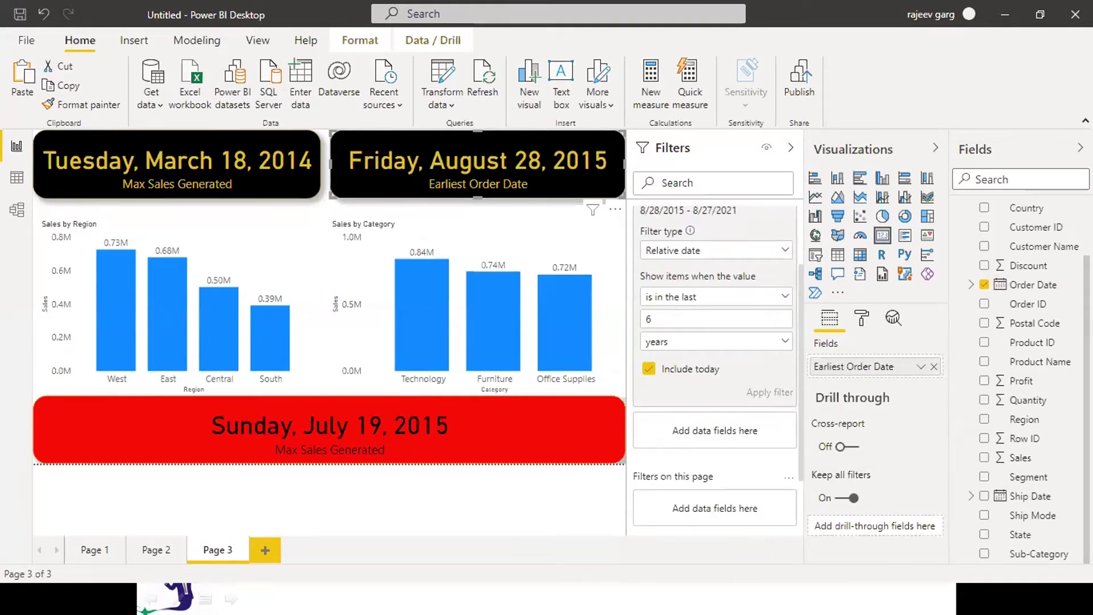
{"action": "left_click_drag", "start_coordinate": [1018, 450], "coordinate": [714, 422]}
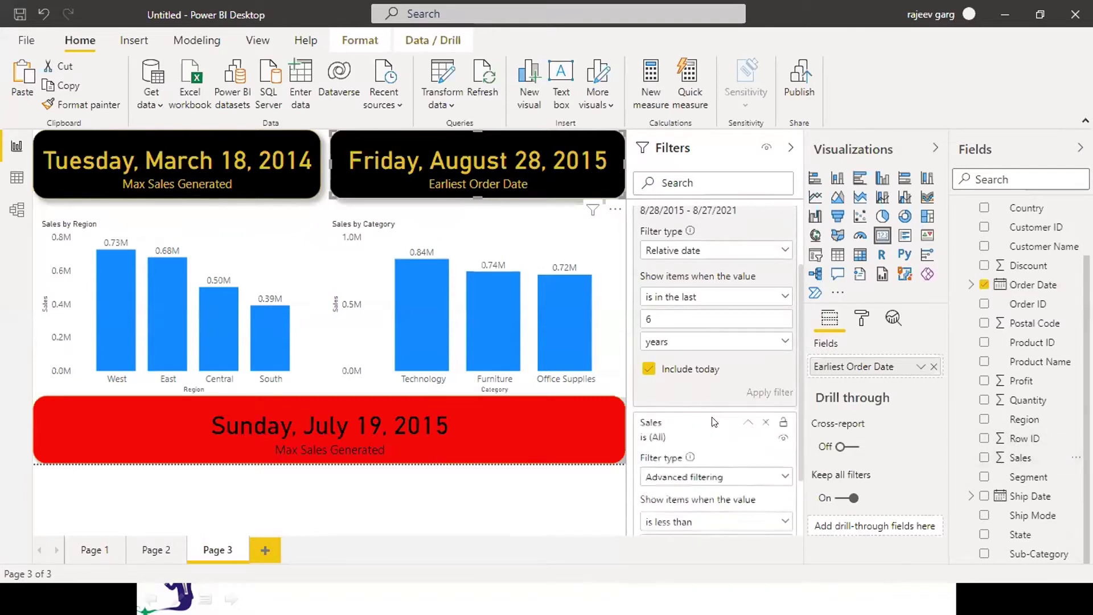
{"action": "left_click", "coordinate": [687, 476]}
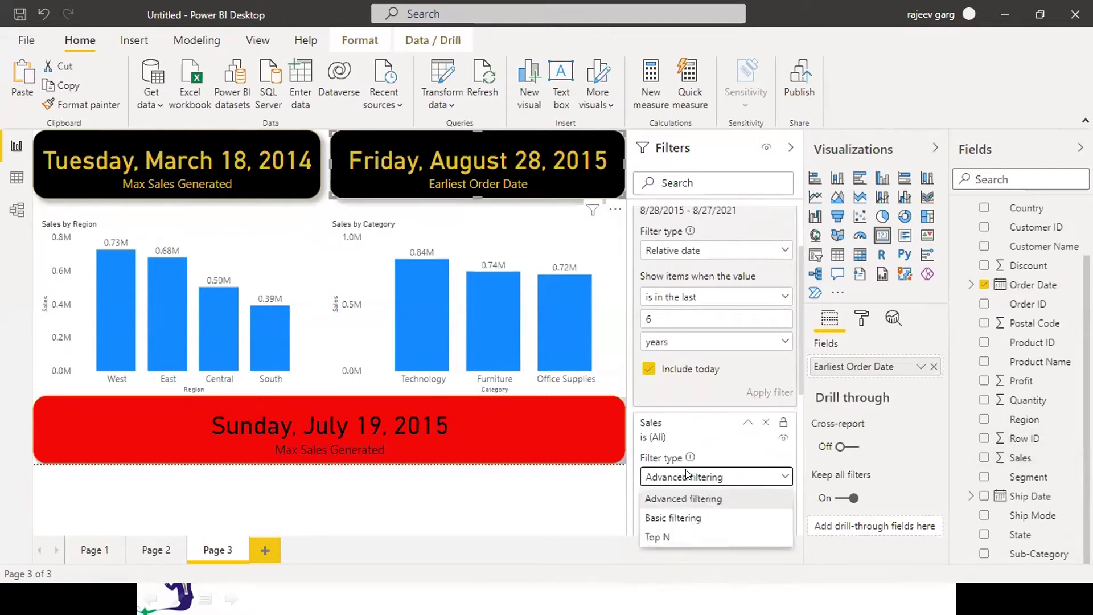
{"action": "left_click", "coordinate": [656, 537]}
{"action": "left_click", "coordinate": [726, 519]}
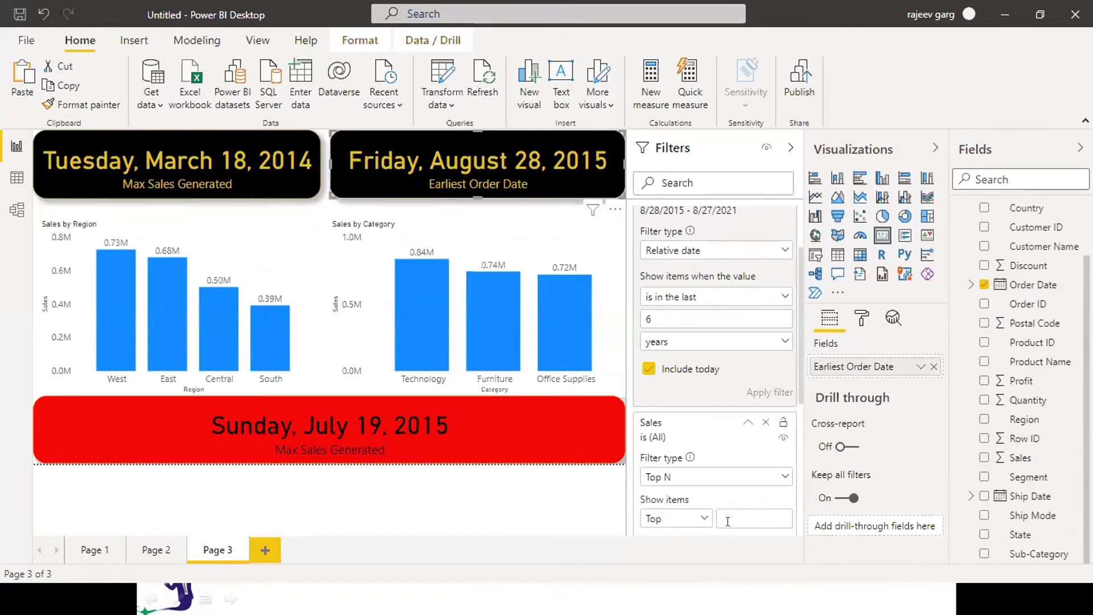
{"action": "type", "text": "1"}
{"action": "left_click_drag", "start_coordinate": [800, 391], "coordinate": [802, 459]}
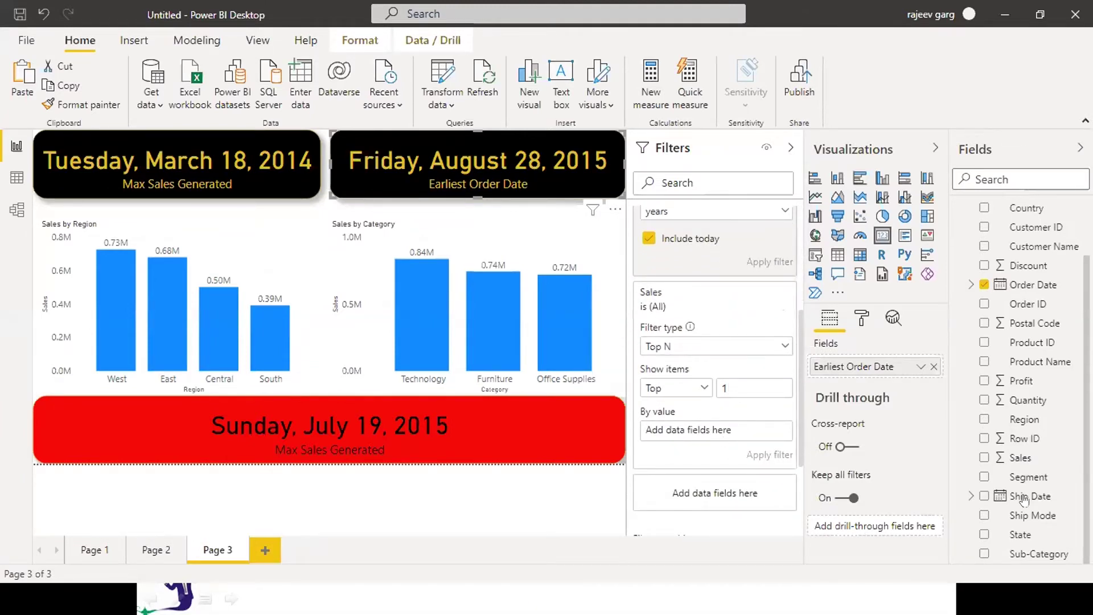
{"action": "left_click_drag", "start_coordinate": [1011, 456], "coordinate": [710, 431]}
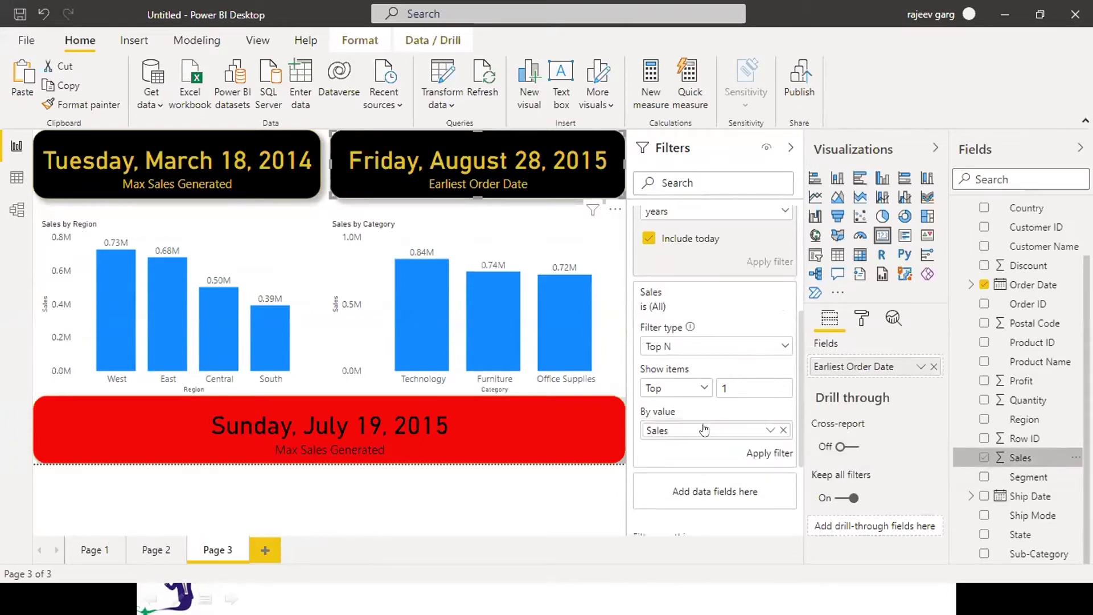
{"action": "left_click", "coordinate": [765, 454]}
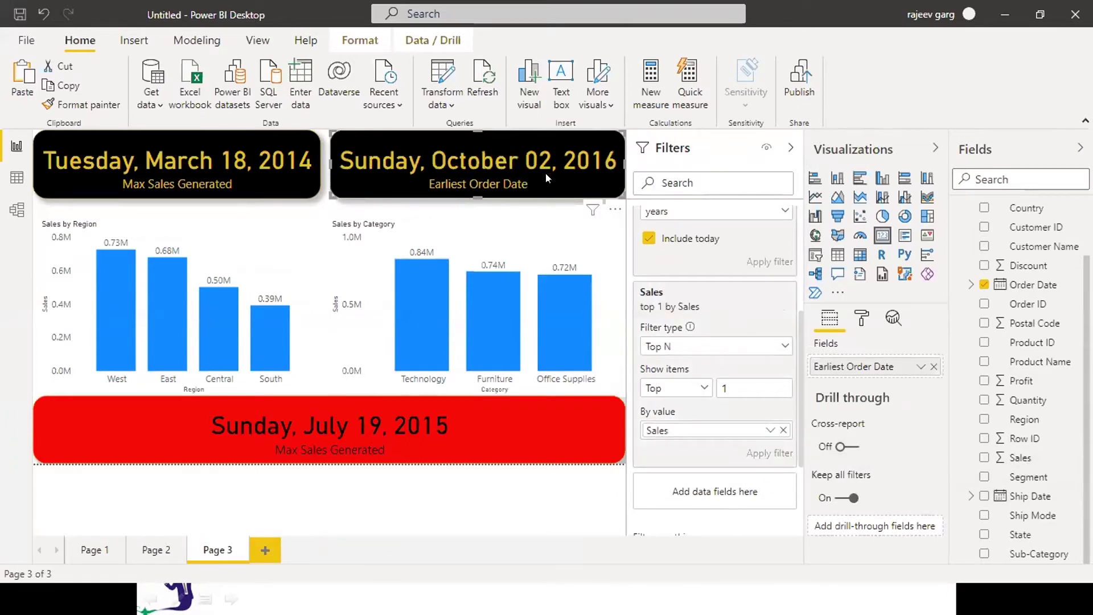
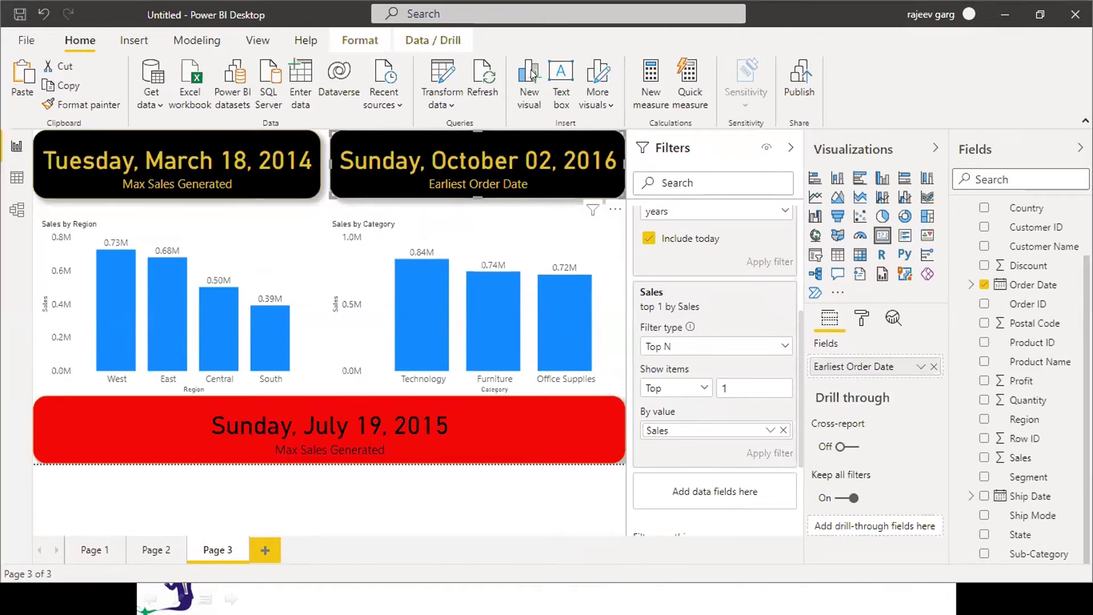
Step: Rename the card's Earliest Order Date field for this visual as MaxSales in Last 6Years
{"action": "left_click", "coordinate": [921, 368]}
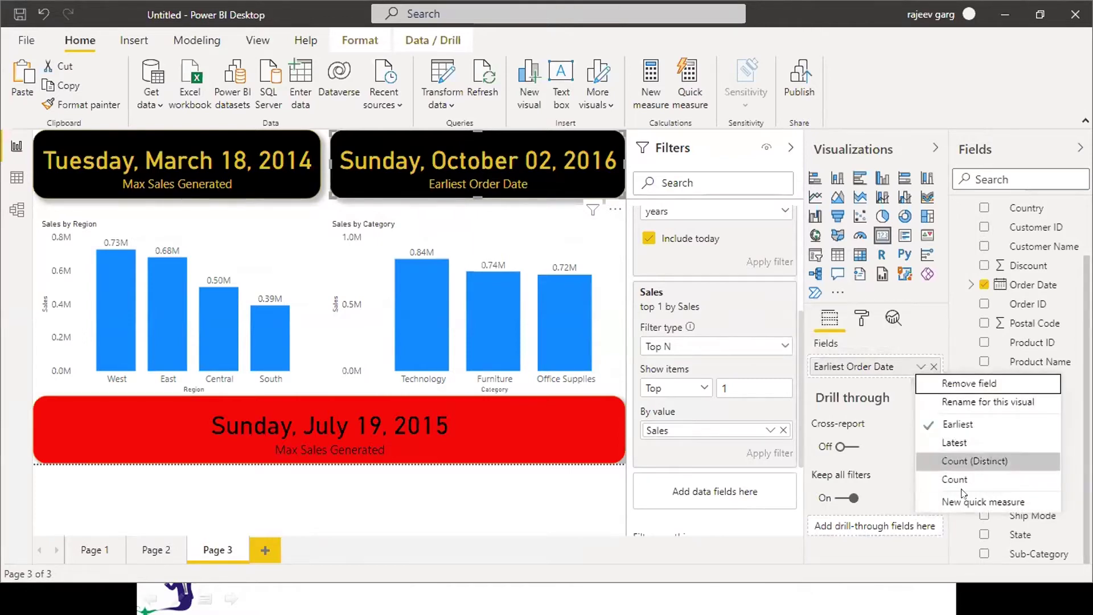
{"action": "left_click", "coordinate": [962, 401]}
{"action": "type", "text": "Ma"}
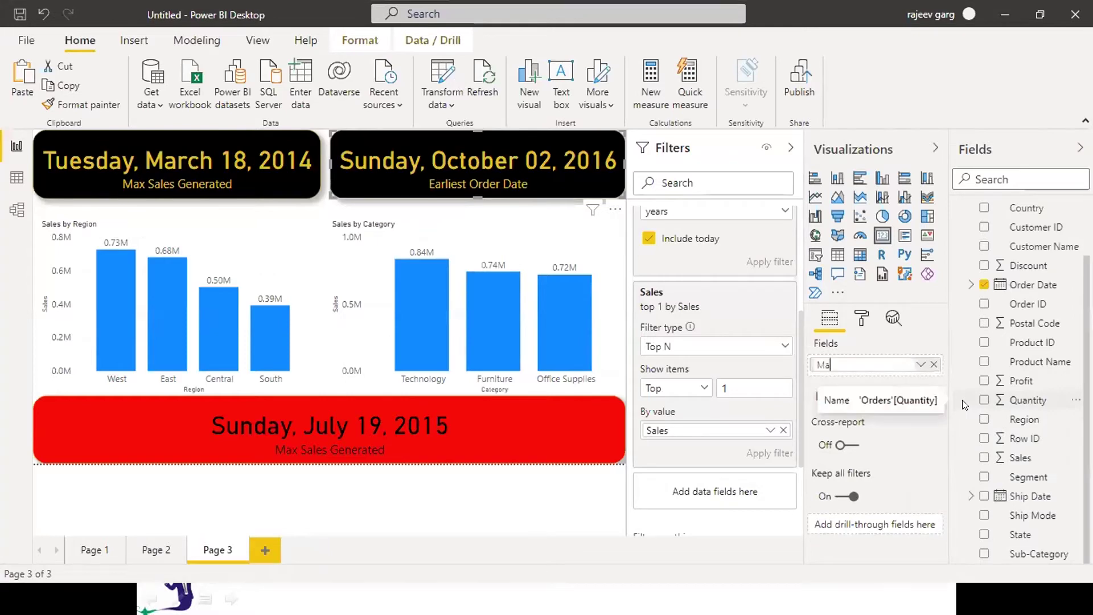
{"action": "type", "text": "xSales in Last 6"}
{"action": "type", "text": "Years"}
{"action": "key", "text": "Return"}
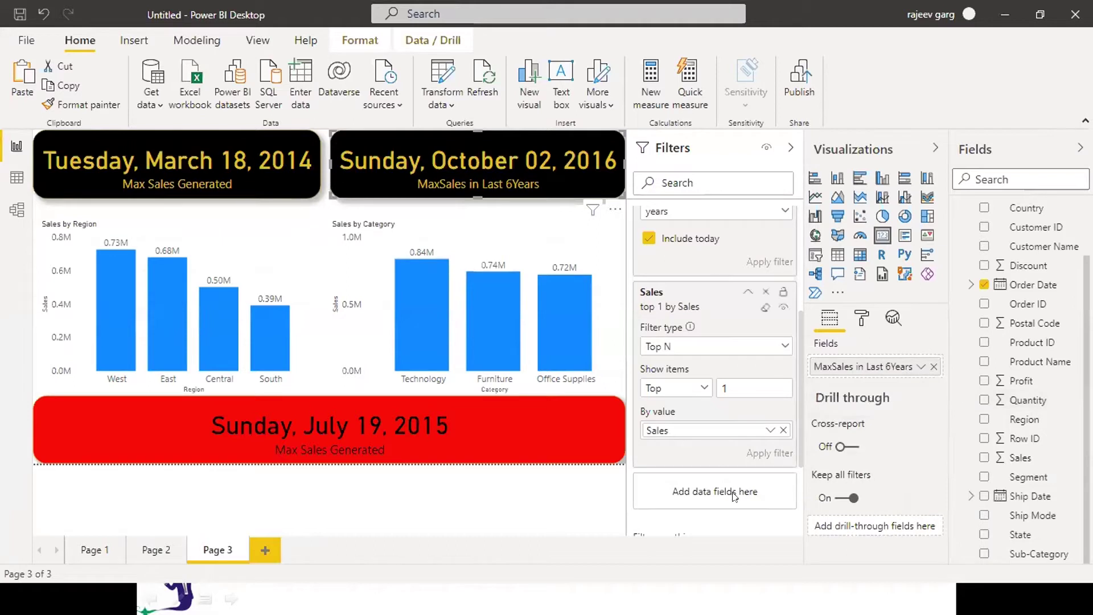
Step: Examine how the date cards and region chart respond to selecting Technology, then Furniture, in the Sales by Category chart
{"action": "left_click", "coordinate": [437, 339]}
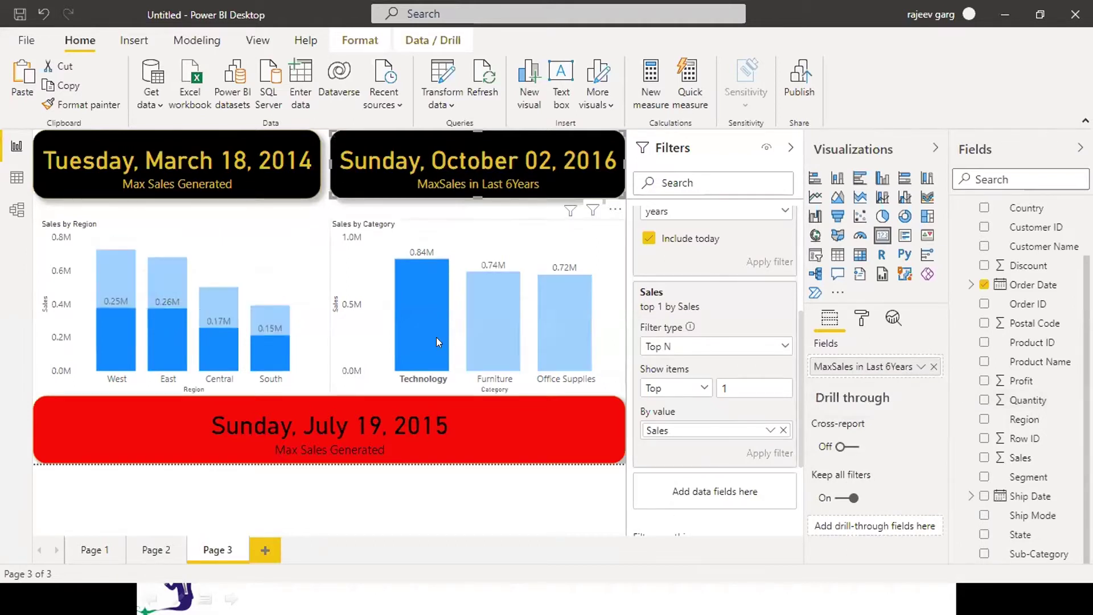
{"action": "left_click", "coordinate": [495, 328]}
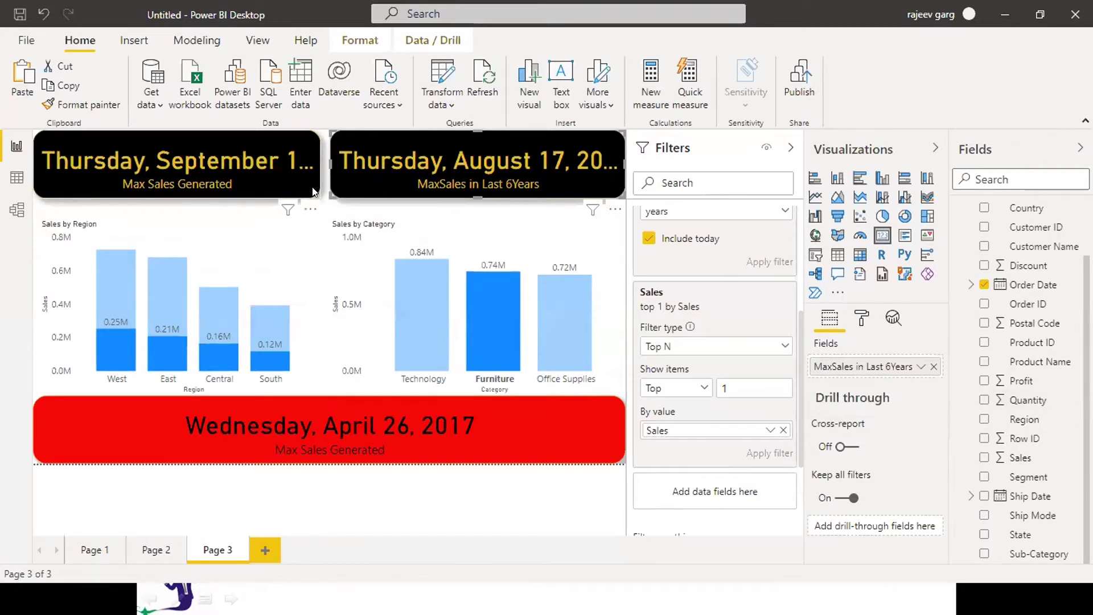
Step: Widen the black Max Sales Generated card until it meets the MaxSales in Last 6Years card
{"action": "left_click_drag", "start_coordinate": [320, 201], "coordinate": [333, 198]}
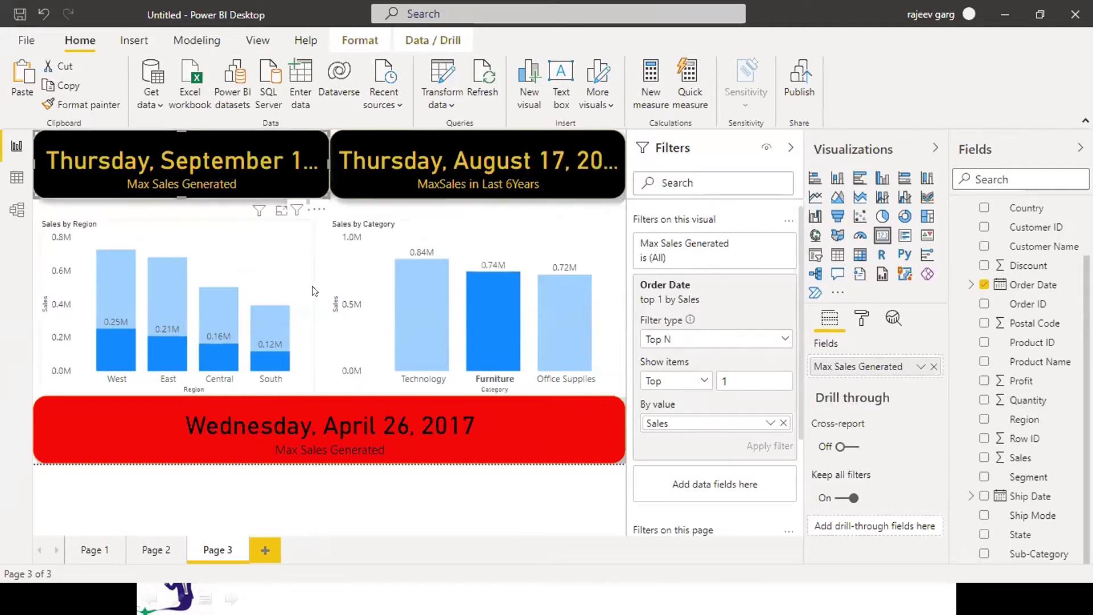
{"action": "left_click", "coordinate": [326, 289]}
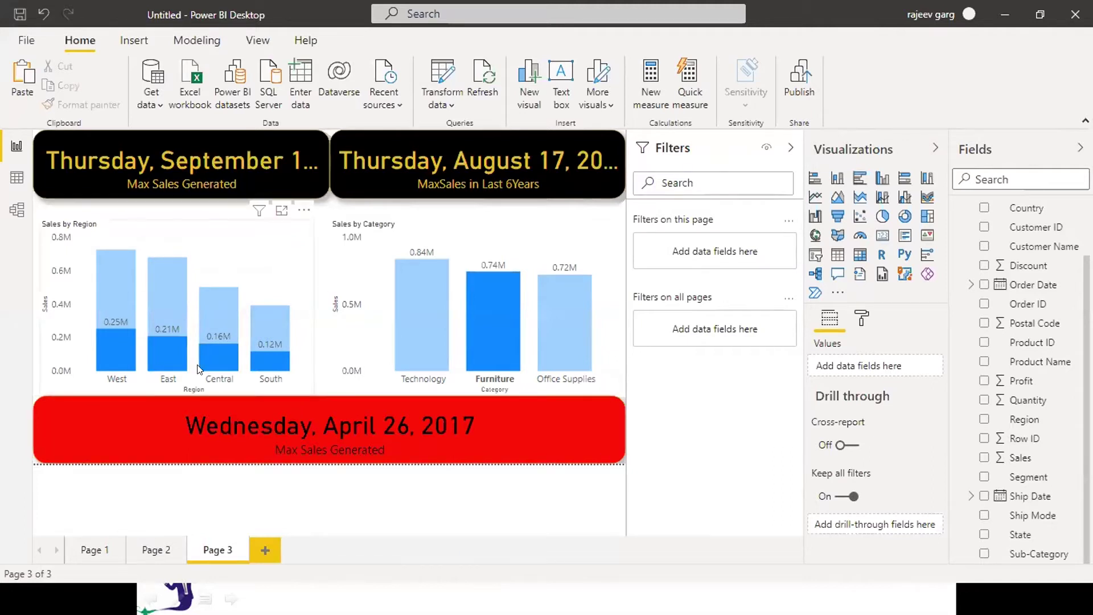
{"action": "mouse_move", "coordinate": [198, 369]}
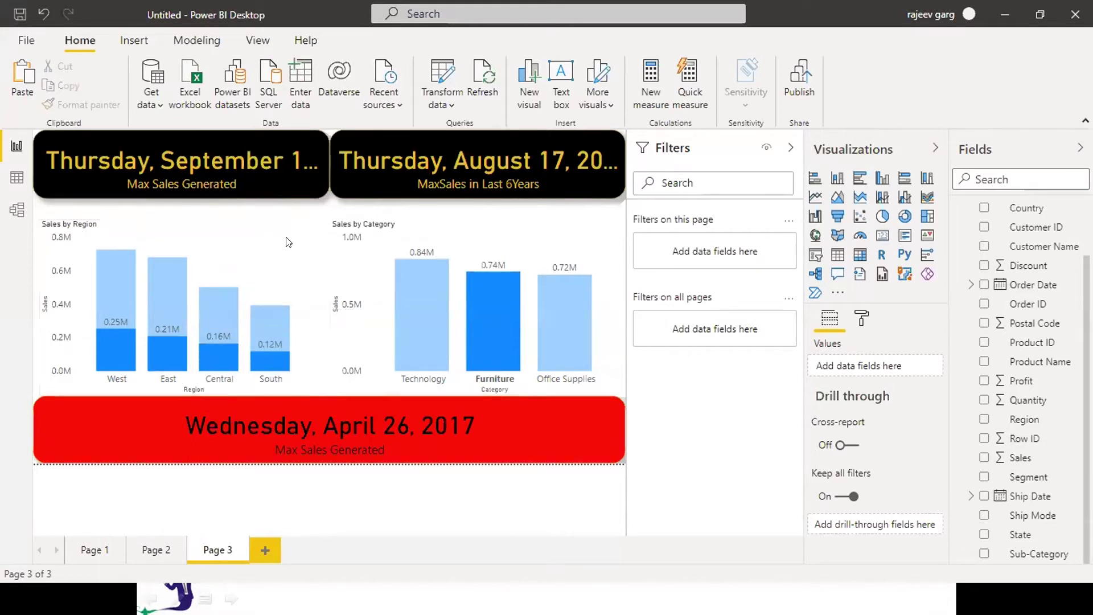
{"action": "left_click", "coordinate": [249, 215]}
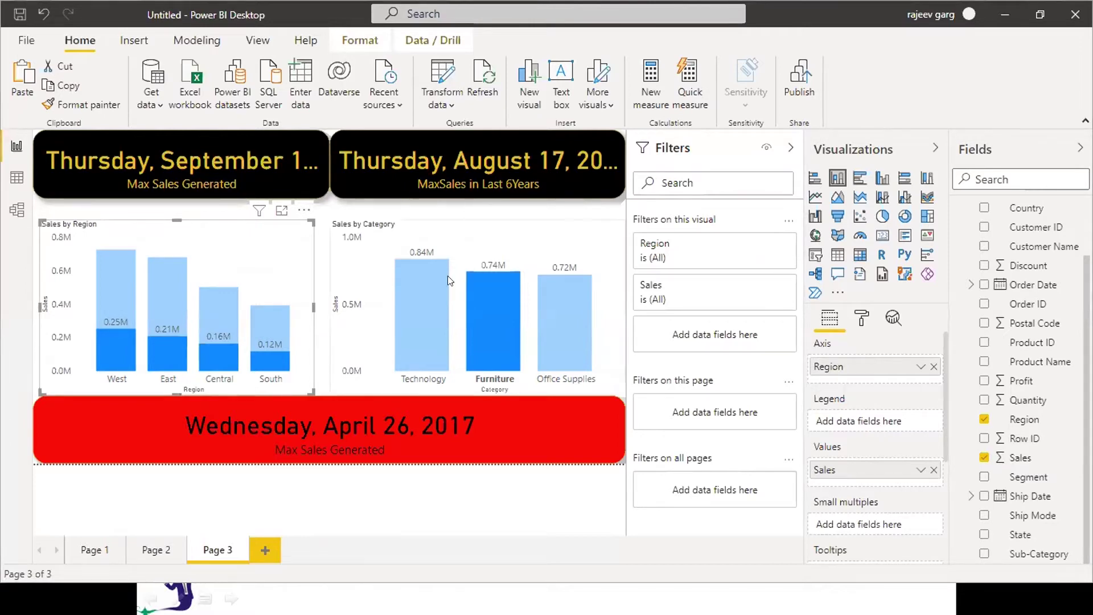
Step: Add a new report page, Page 4, and insert an empty multi-row card on it
{"action": "left_click", "coordinate": [265, 549]}
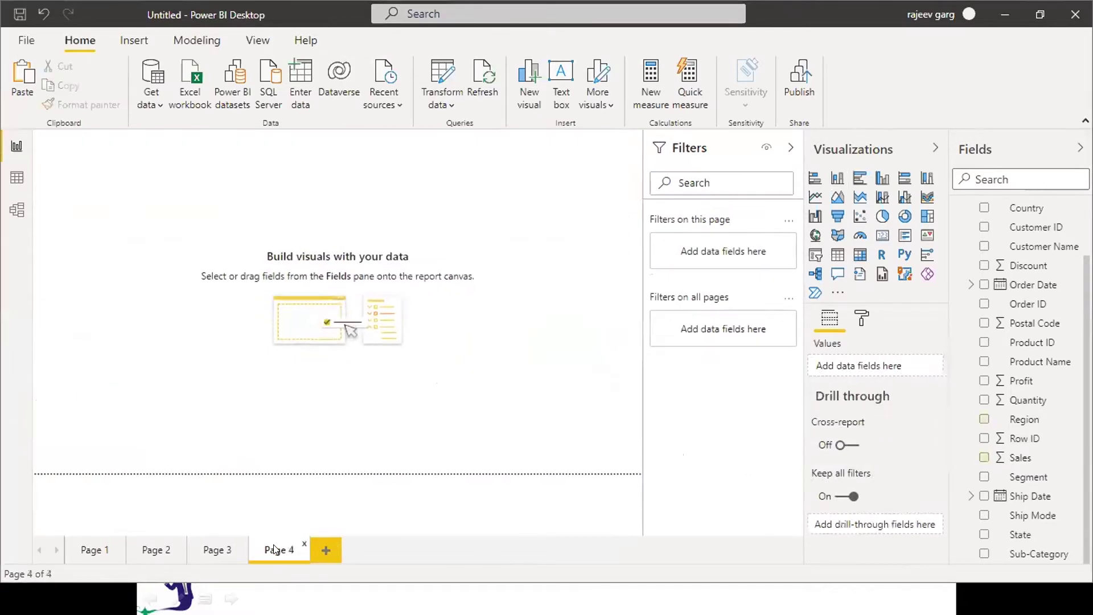
{"action": "left_click", "coordinate": [905, 238]}
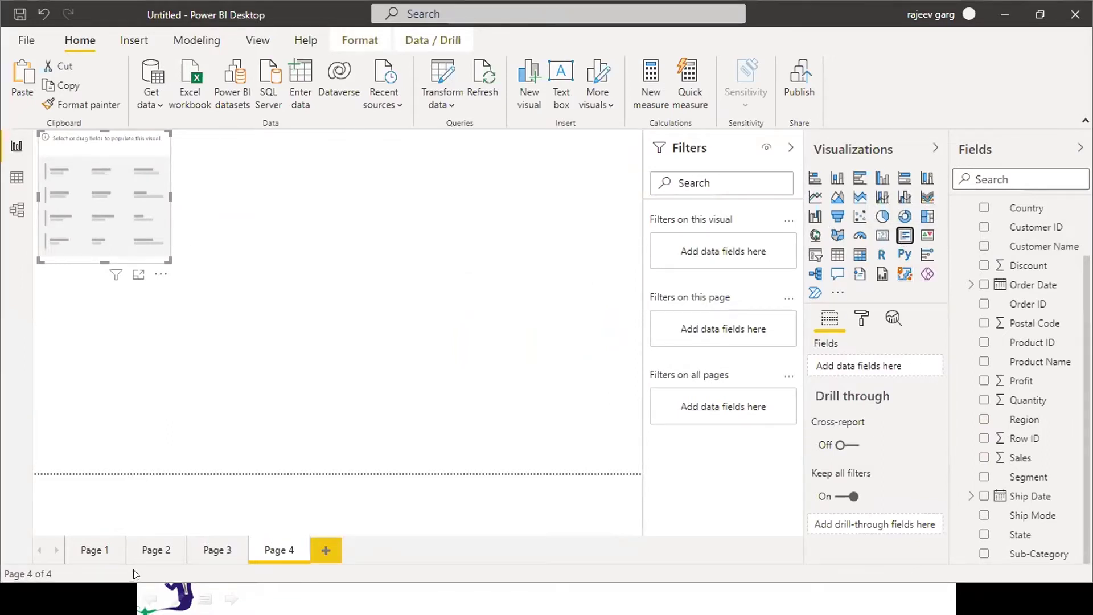
{"action": "left_click", "coordinate": [224, 550]}
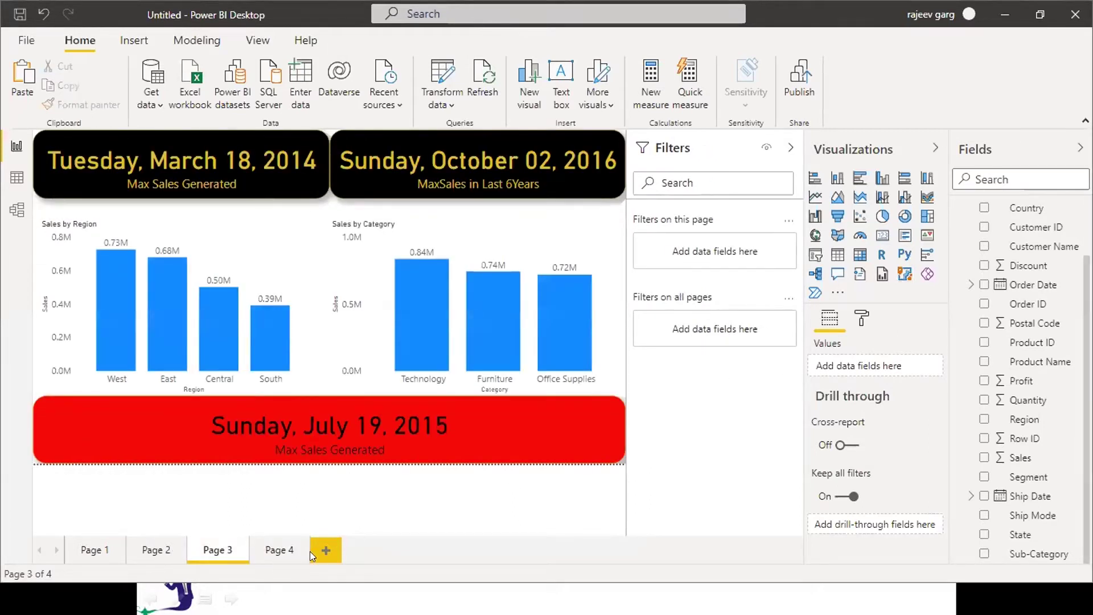
{"action": "left_click", "coordinate": [285, 550]}
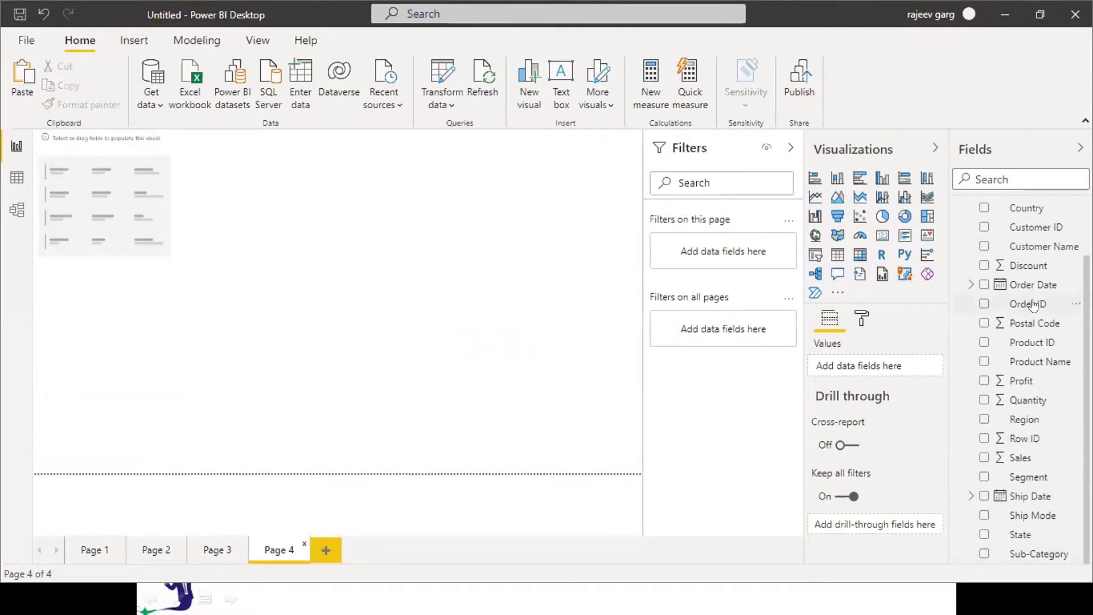
Step: Add Customer Name to the multi-row card and stretch the card down to the page's lower edge
{"action": "scroll", "coordinate": [1042, 311], "scroll_direction": "up", "scroll_amount": 2}
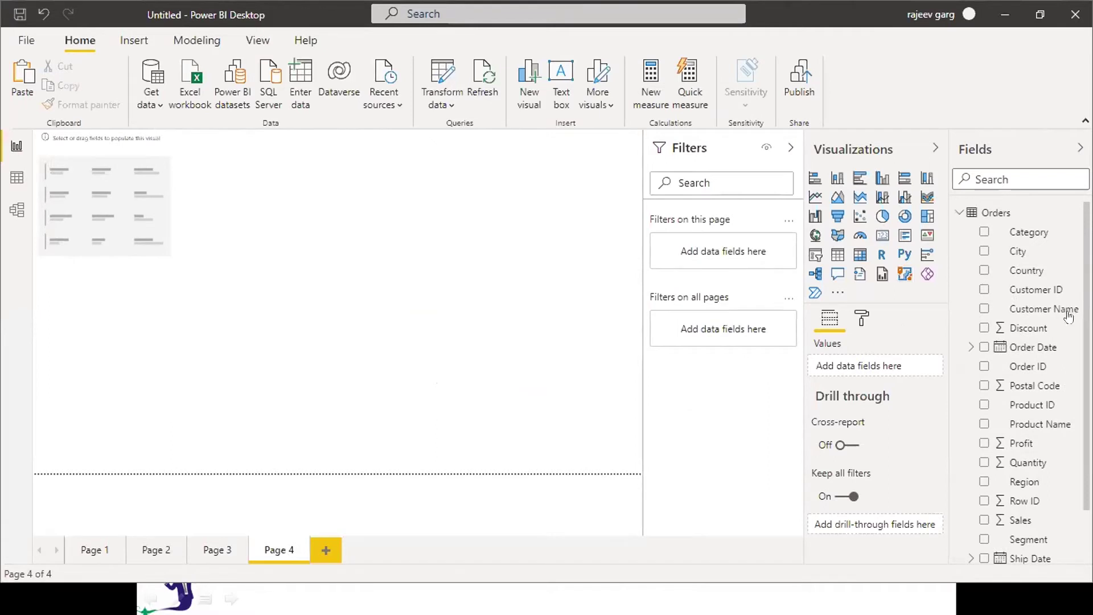
{"action": "left_click_drag", "start_coordinate": [979, 313], "coordinate": [111, 215]}
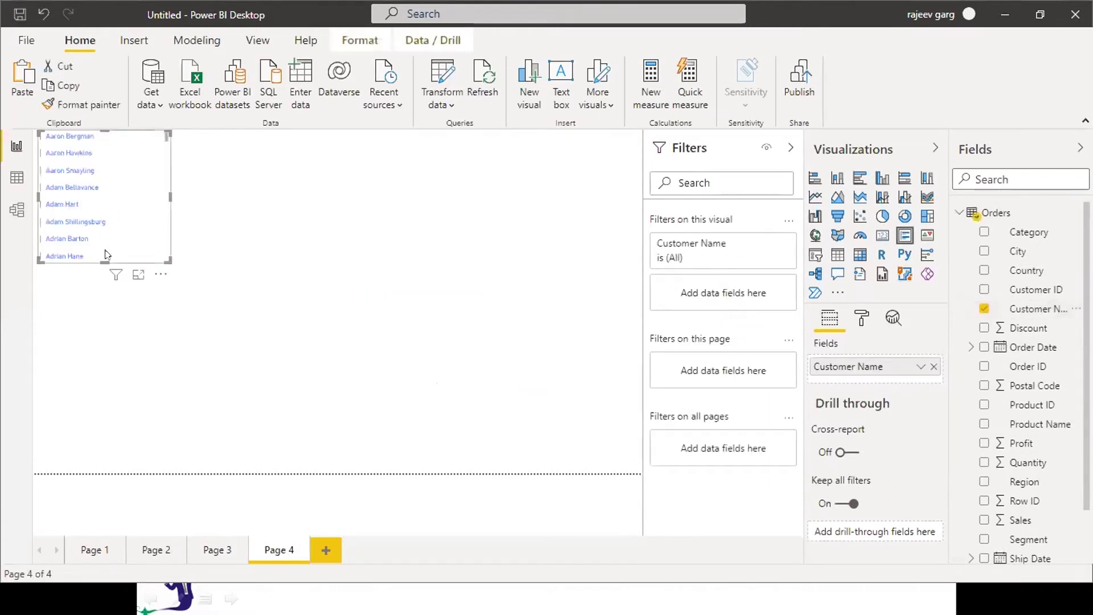
{"action": "left_click_drag", "start_coordinate": [99, 257], "coordinate": [96, 499]}
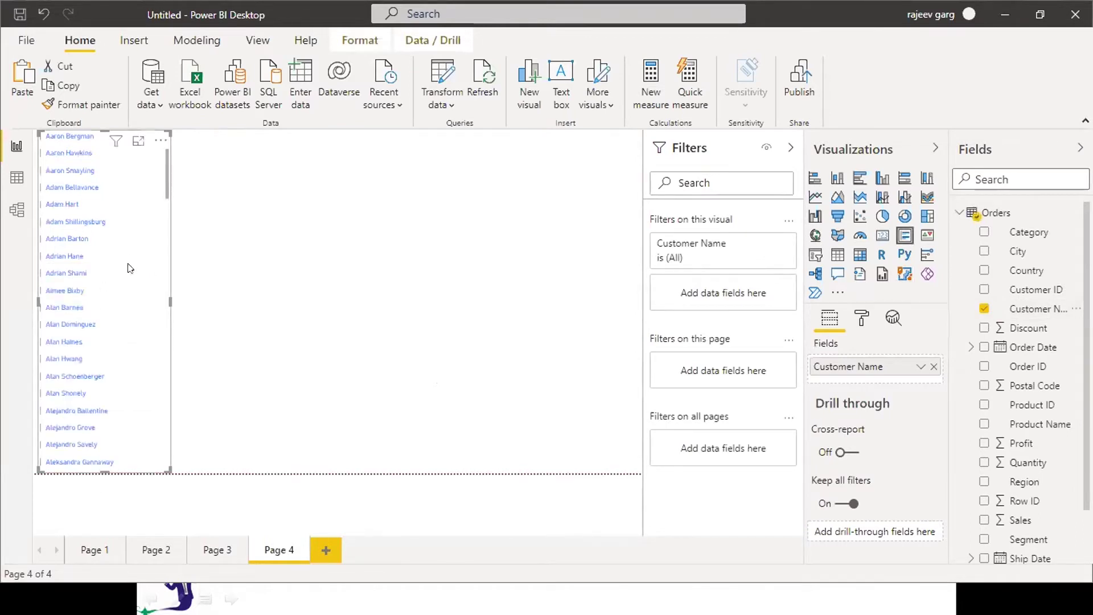
Step: Add Sales below Customer Name in the multi-row card's fields
{"action": "left_click_drag", "start_coordinate": [167, 185], "coordinate": [171, 159]}
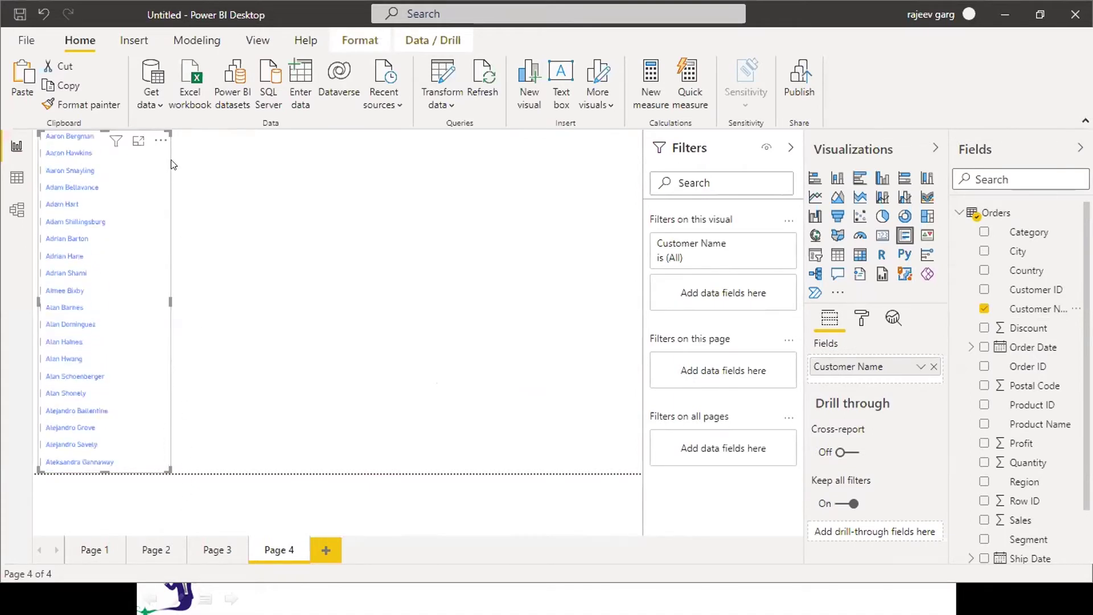
{"action": "left_click", "coordinate": [171, 159]}
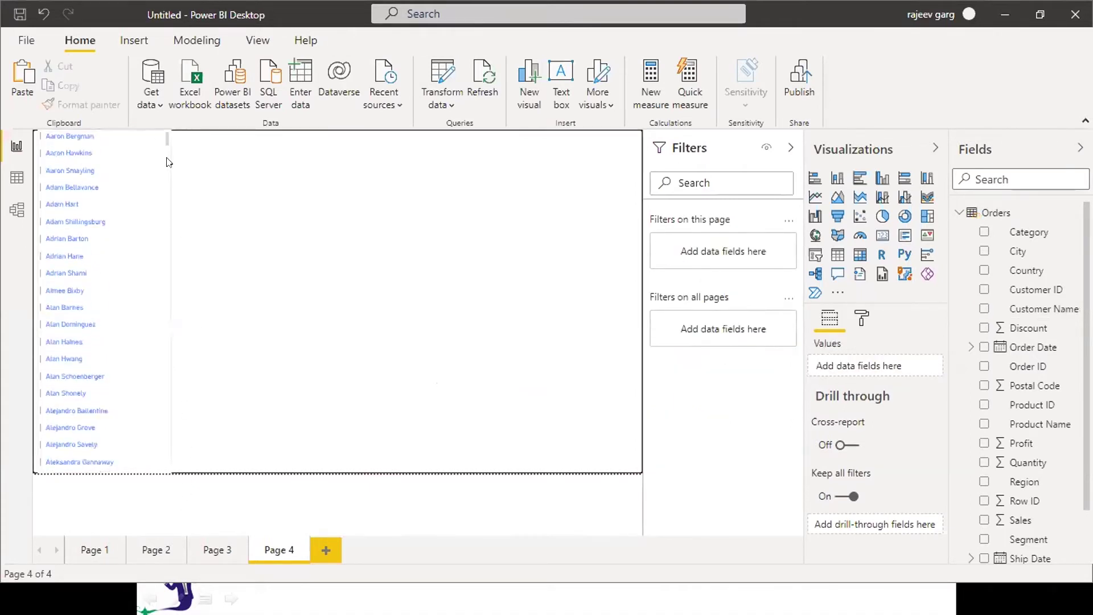
{"action": "left_click", "coordinate": [135, 184]}
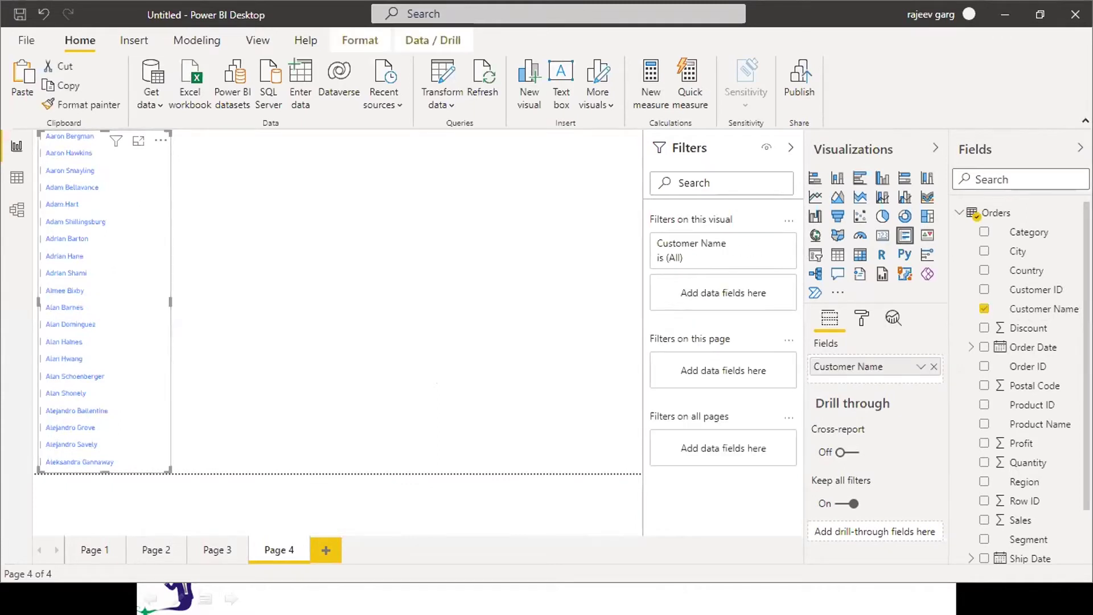
{"action": "left_click_drag", "start_coordinate": [1019, 520], "coordinate": [869, 376]}
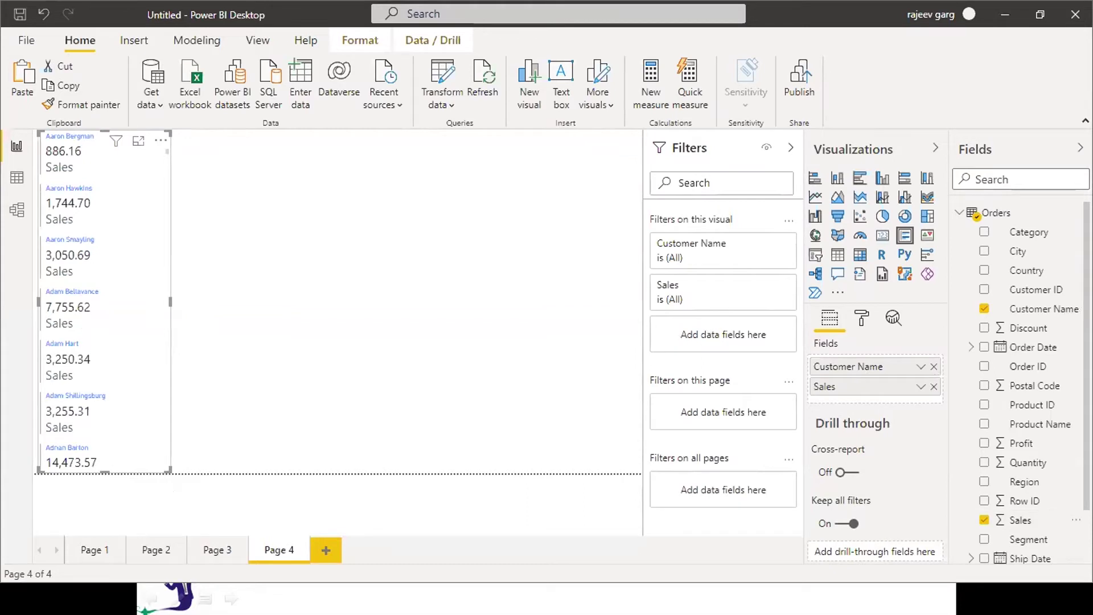
Step: Filter the multi-row card by Customer Name to the top 3 by Sales
{"action": "left_click_drag", "start_coordinate": [1045, 309], "coordinate": [751, 330]}
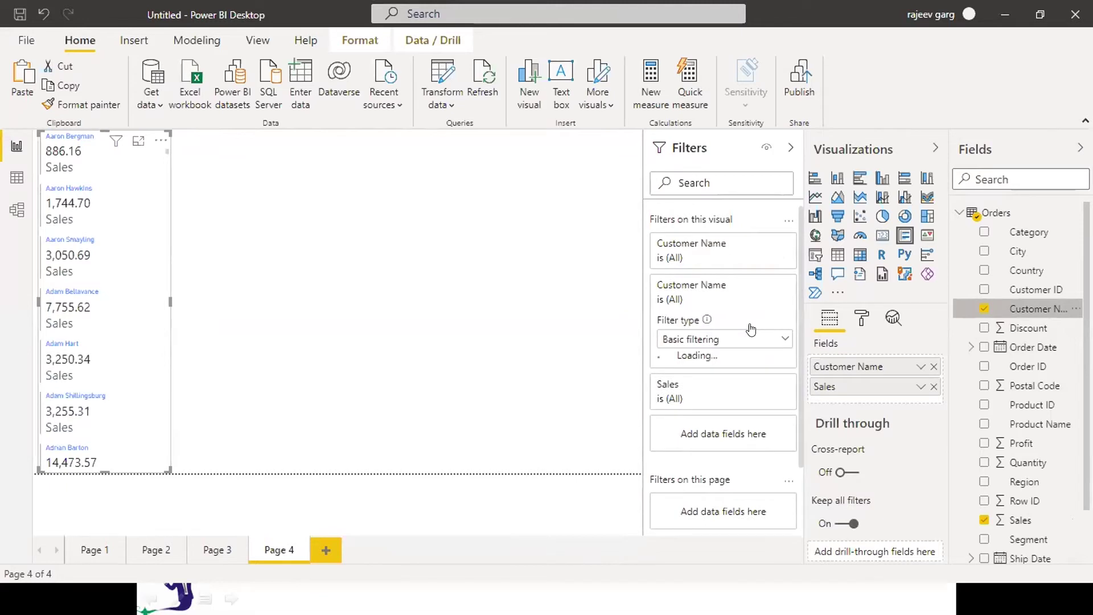
{"action": "left_click", "coordinate": [719, 340]}
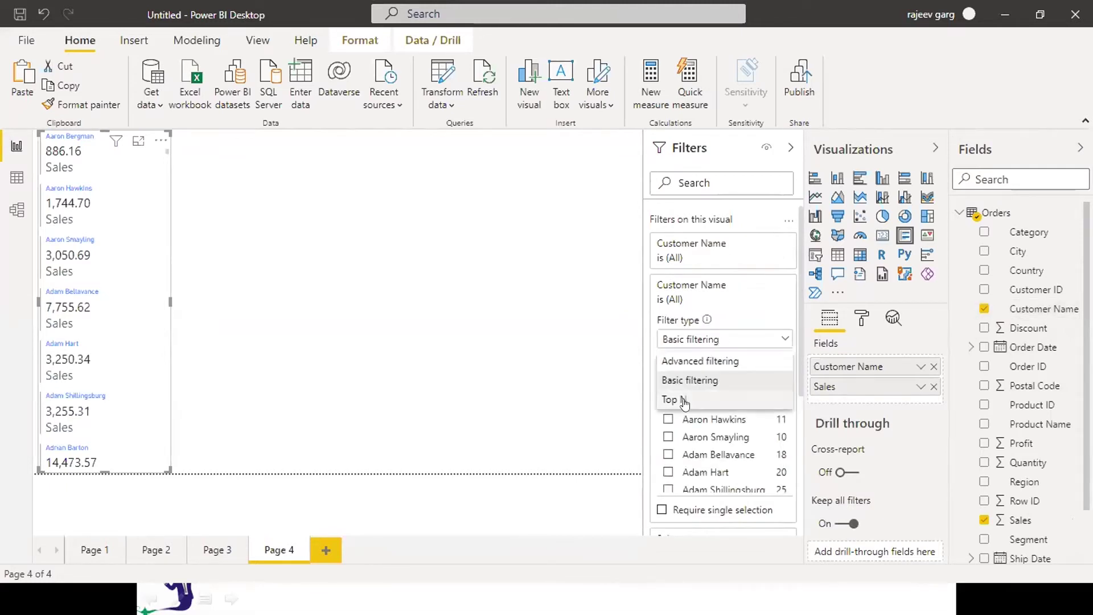
{"action": "left_click", "coordinate": [677, 400]}
{"action": "left_click", "coordinate": [753, 378]}
{"action": "type", "text": "3"}
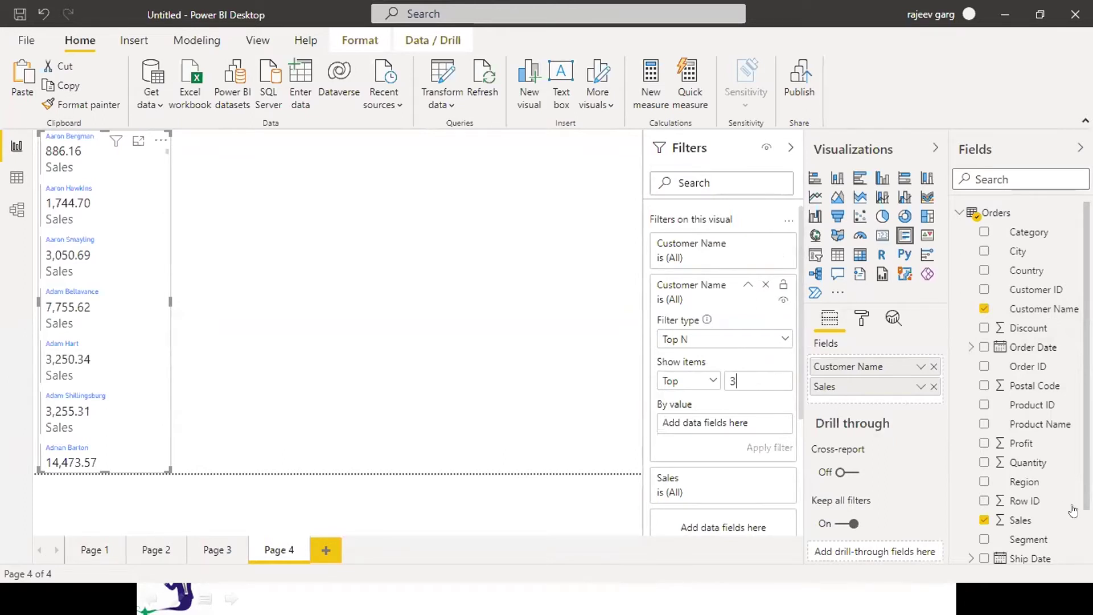
{"action": "left_click_drag", "start_coordinate": [1022, 527], "coordinate": [727, 434]}
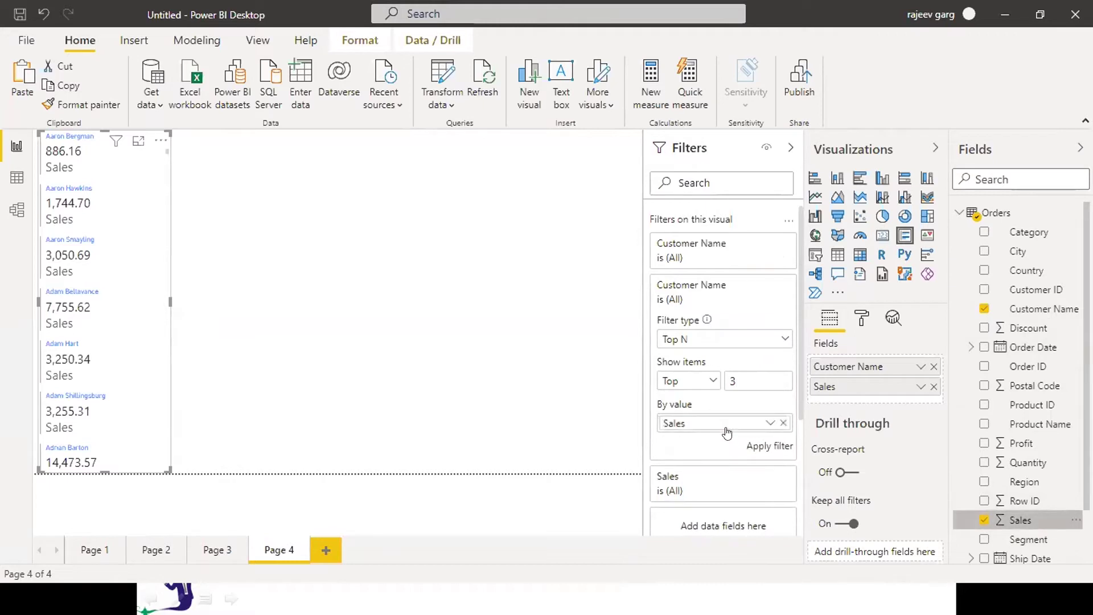
{"action": "left_click", "coordinate": [766, 446]}
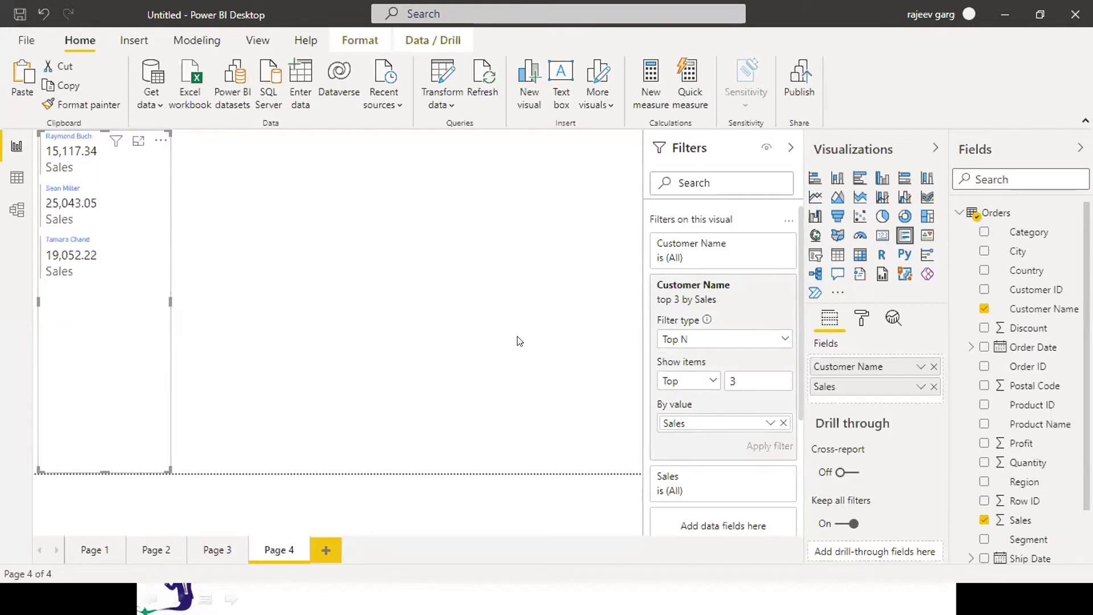
Step: Color the multi-row card's data labels yellow, set their text size to 24 pt and widen the card slightly
{"action": "left_click", "coordinate": [862, 317]}
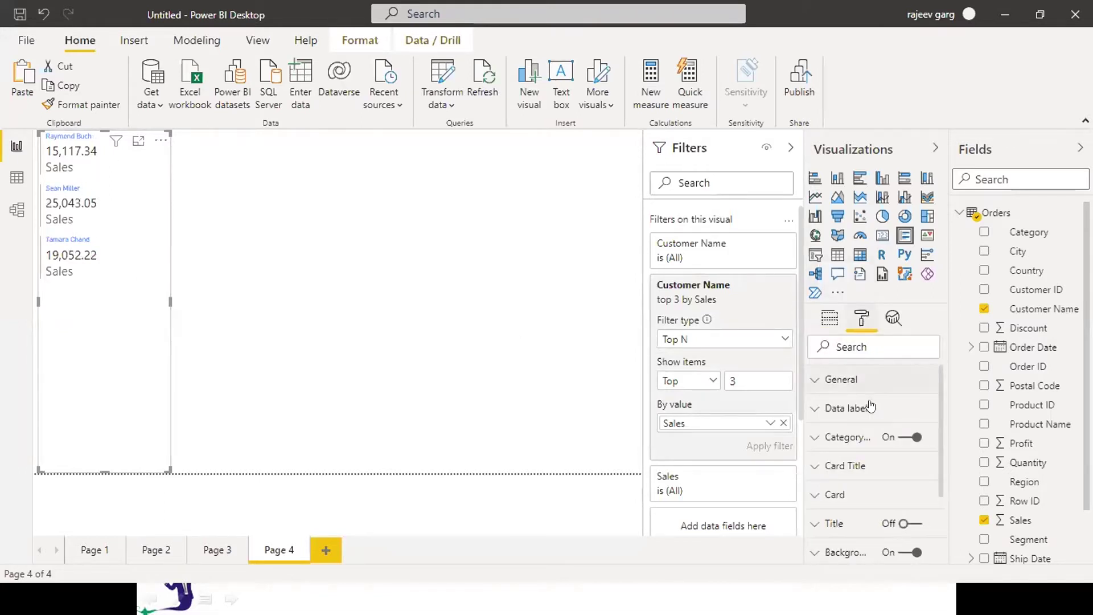
{"action": "left_click", "coordinate": [816, 382]}
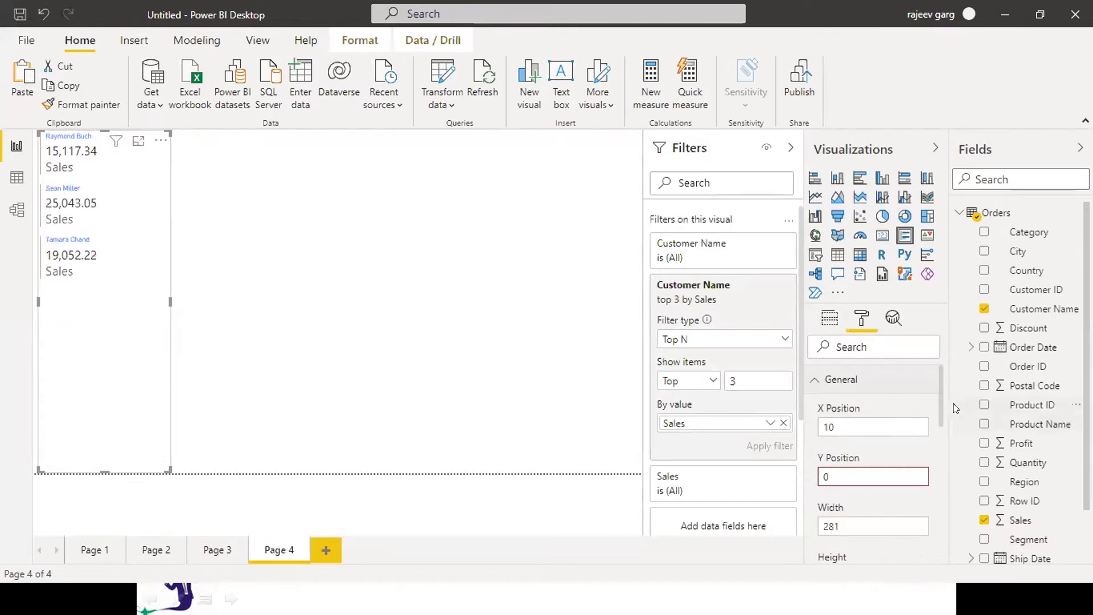
{"action": "mouse_move", "coordinate": [938, 414]}
{"action": "left_mouse_down"}
{"action": "mouse_move", "coordinate": [945, 485]}
{"action": "mouse_move", "coordinate": [953, 400]}
{"action": "left_mouse_up"}
{"action": "left_click", "coordinate": [816, 382]}
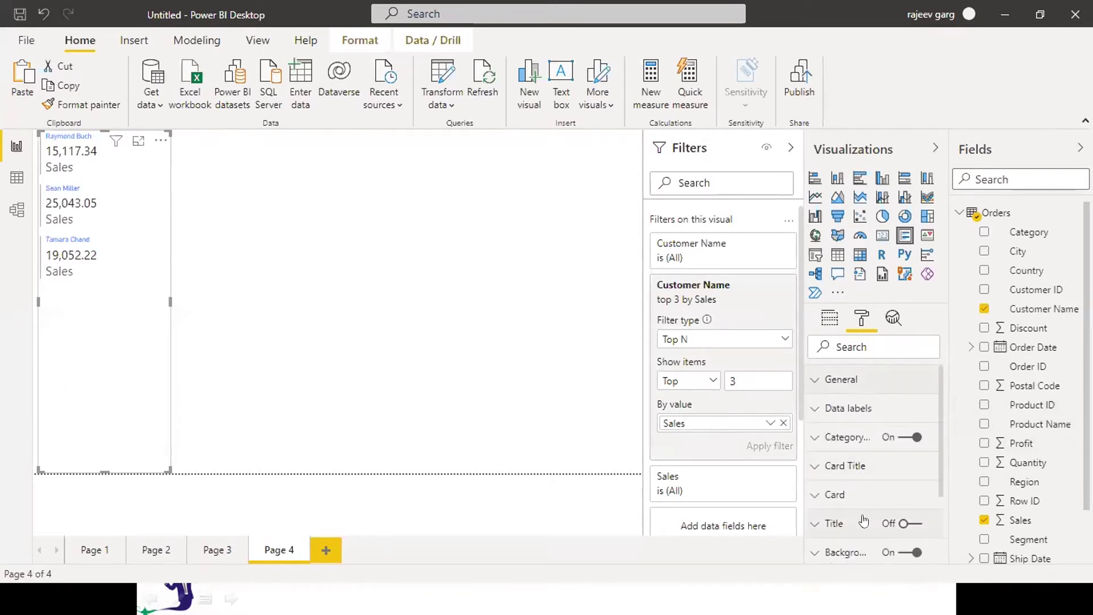
{"action": "left_click", "coordinate": [816, 419]}
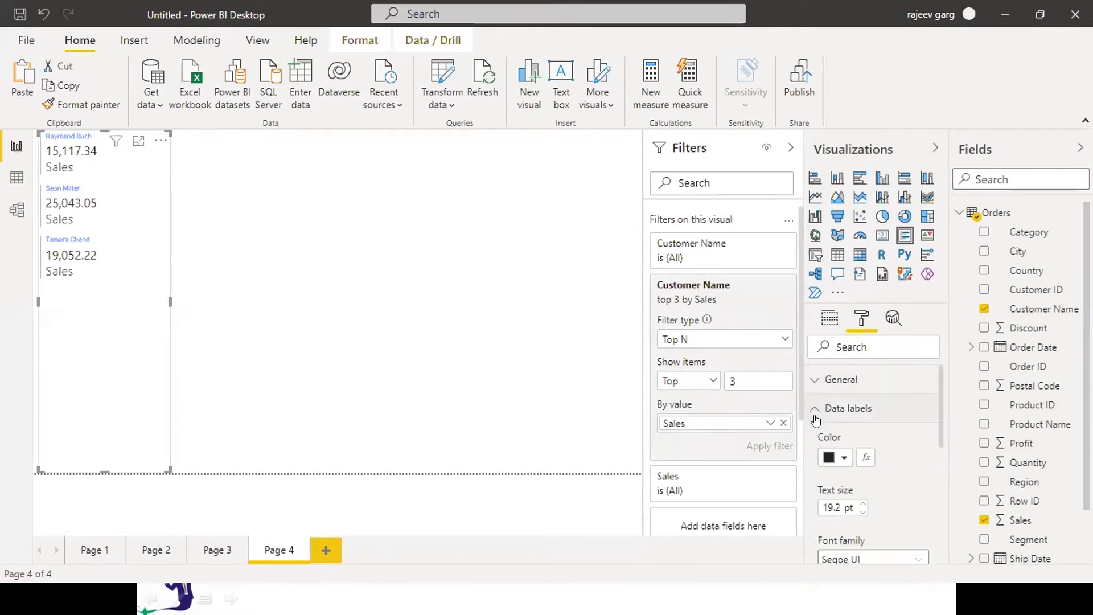
{"action": "left_click", "coordinate": [843, 463]}
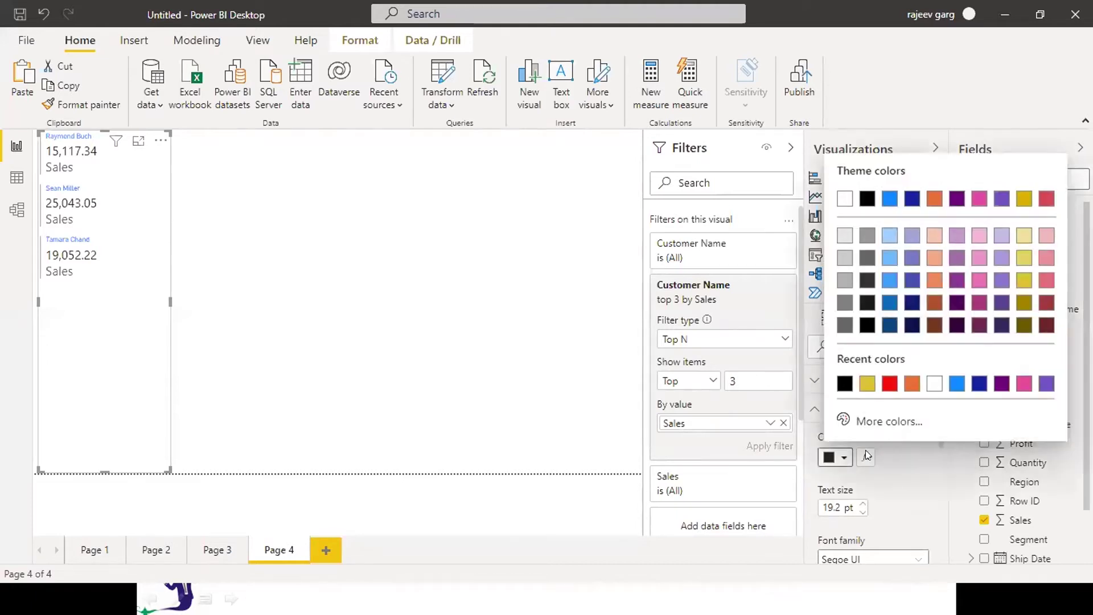
{"action": "left_click", "coordinate": [864, 386]}
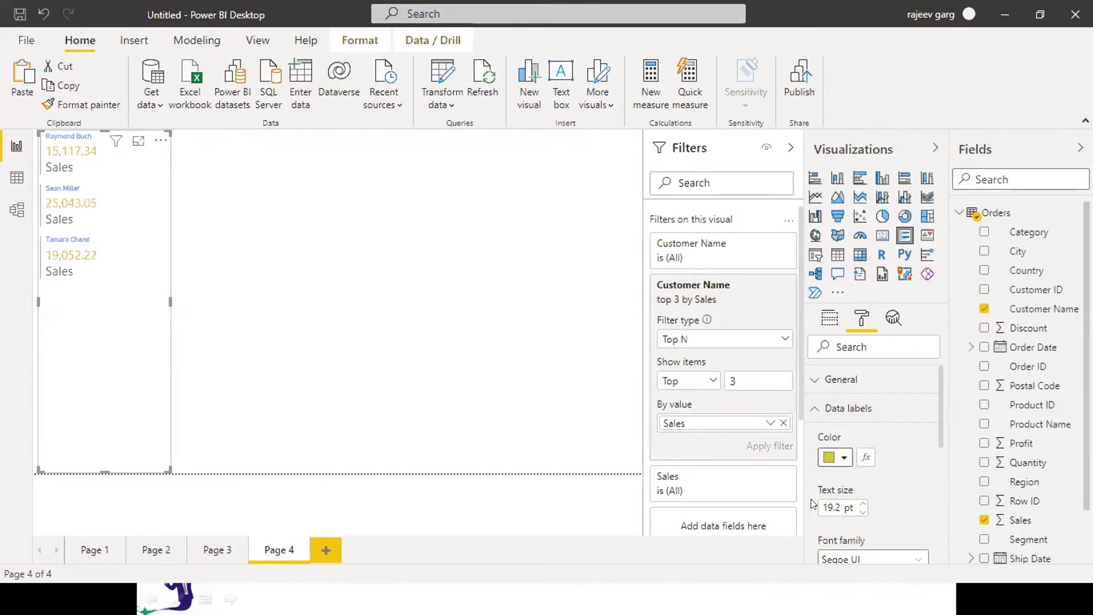
{"action": "double_click", "coordinate": [840, 506]}
{"action": "type", "text": "24"}
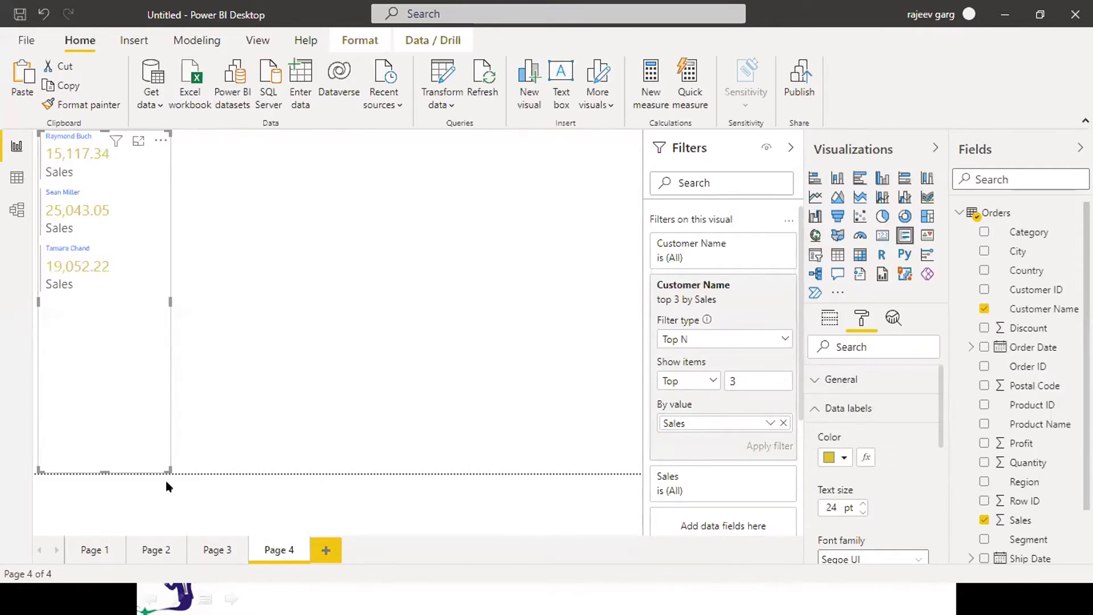
{"action": "left_click_drag", "start_coordinate": [164, 469], "coordinate": [183, 470]}
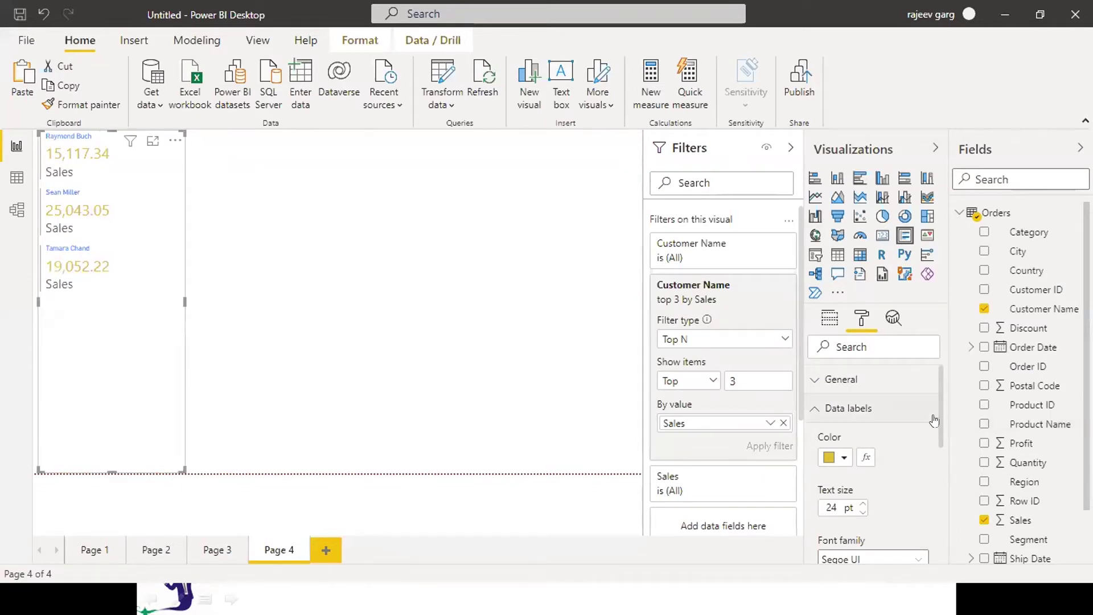
{"action": "left_click_drag", "start_coordinate": [942, 429], "coordinate": [940, 379]}
{"action": "left_click", "coordinate": [820, 409]}
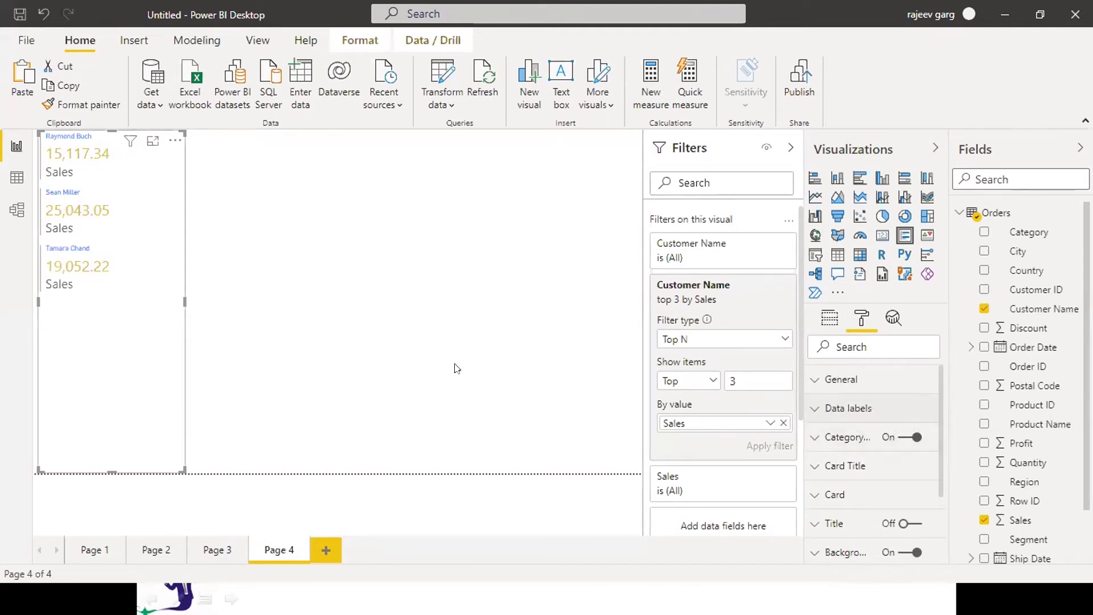
Step: Format the customer names used as card titles in yellow with a text size of 24 pt
{"action": "left_click", "coordinate": [902, 437]}
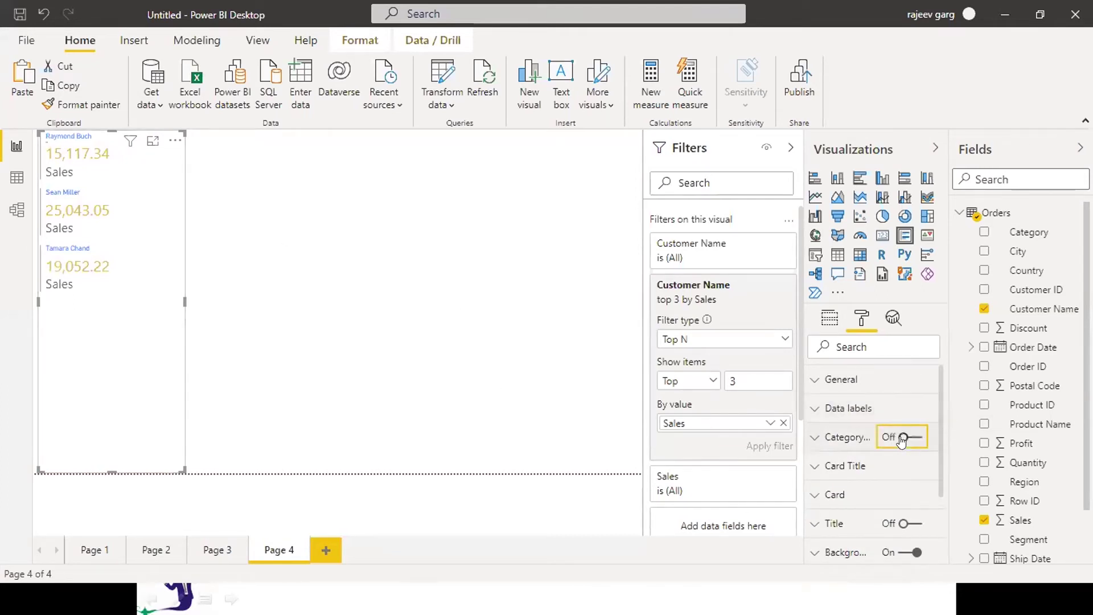
{"action": "left_click", "coordinate": [901, 438]}
{"action": "left_click", "coordinate": [812, 472]}
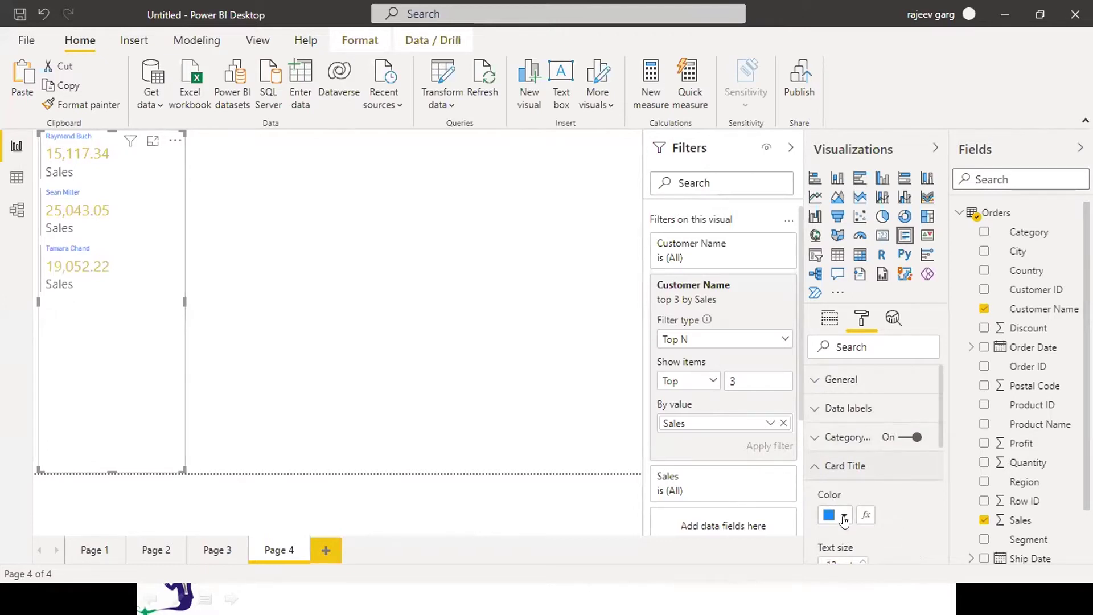
{"action": "left_click", "coordinate": [844, 517]}
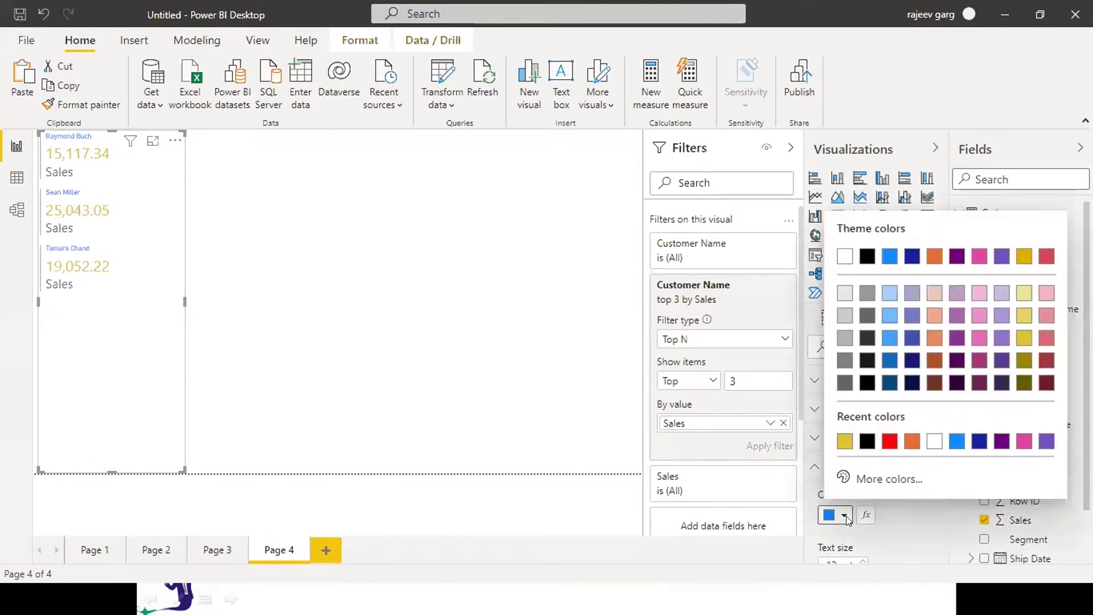
{"action": "left_click", "coordinate": [845, 442]}
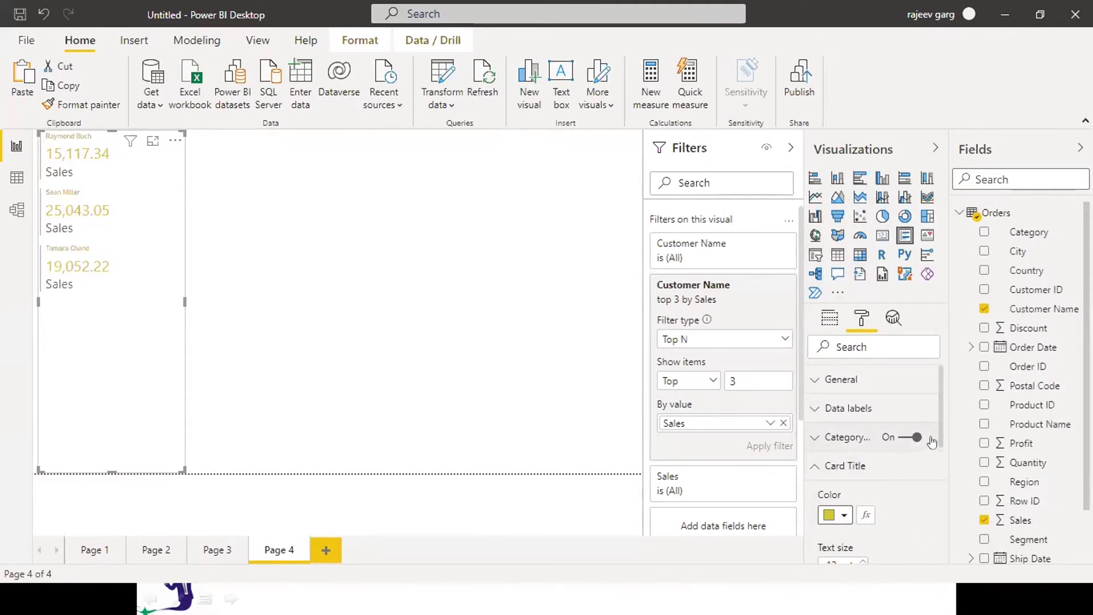
{"action": "scroll", "coordinate": [938, 433], "scroll_direction": "down", "scroll_amount": 3}
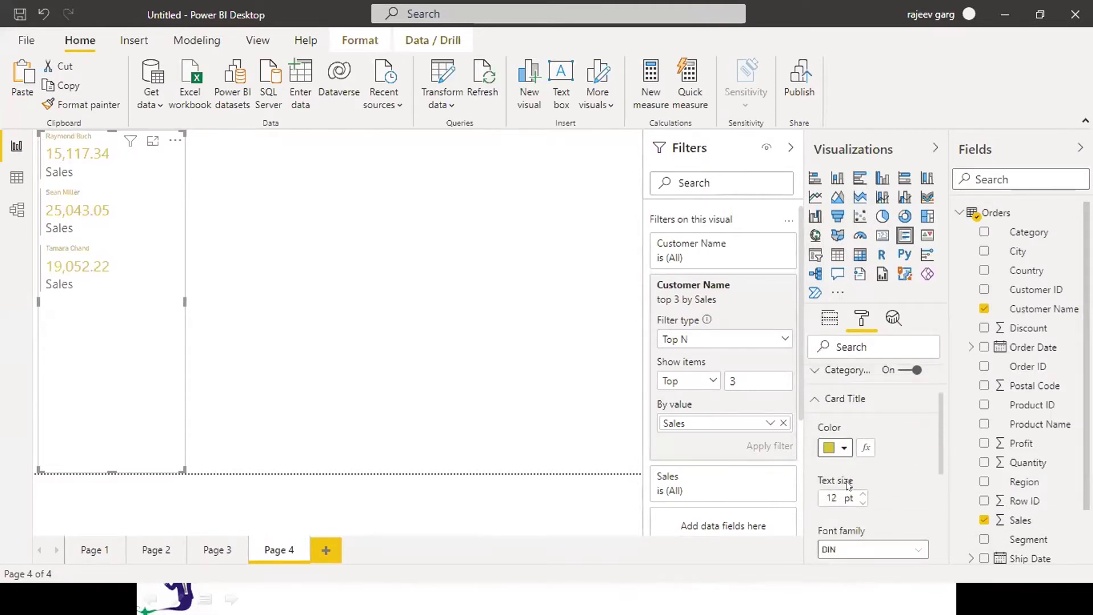
{"action": "left_click", "coordinate": [819, 497]}
{"action": "type", "text": "32"}
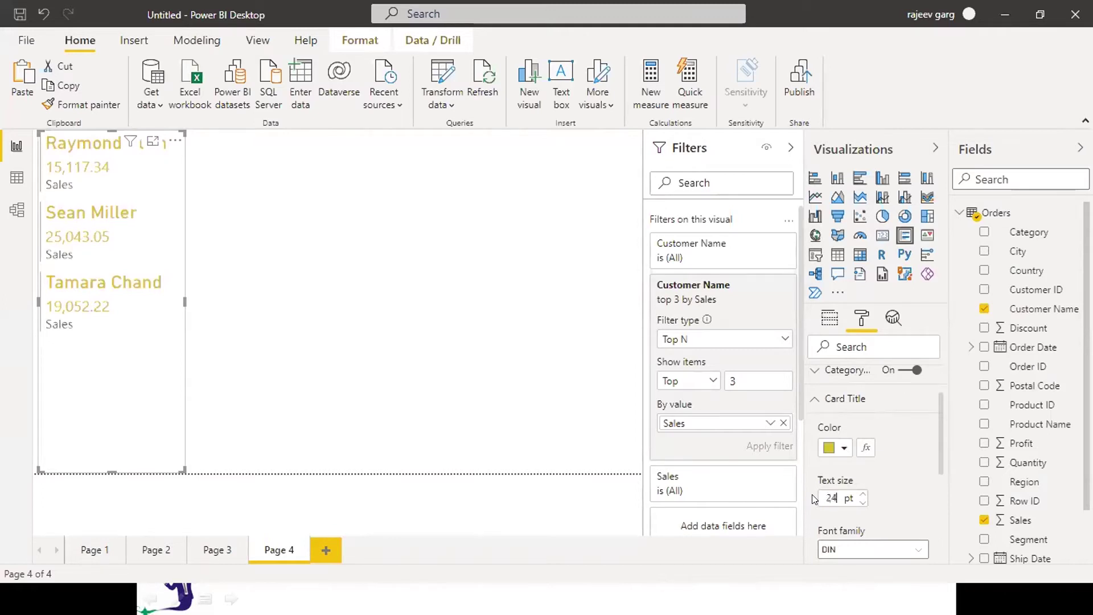
{"action": "type", "text": "4"}
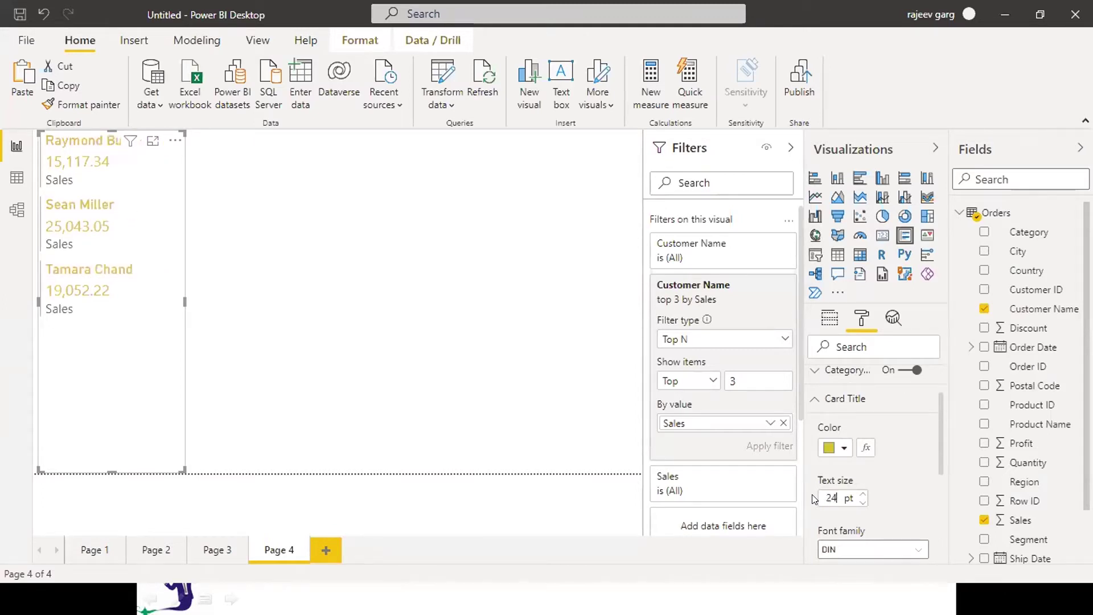
{"action": "left_click", "coordinate": [815, 399]}
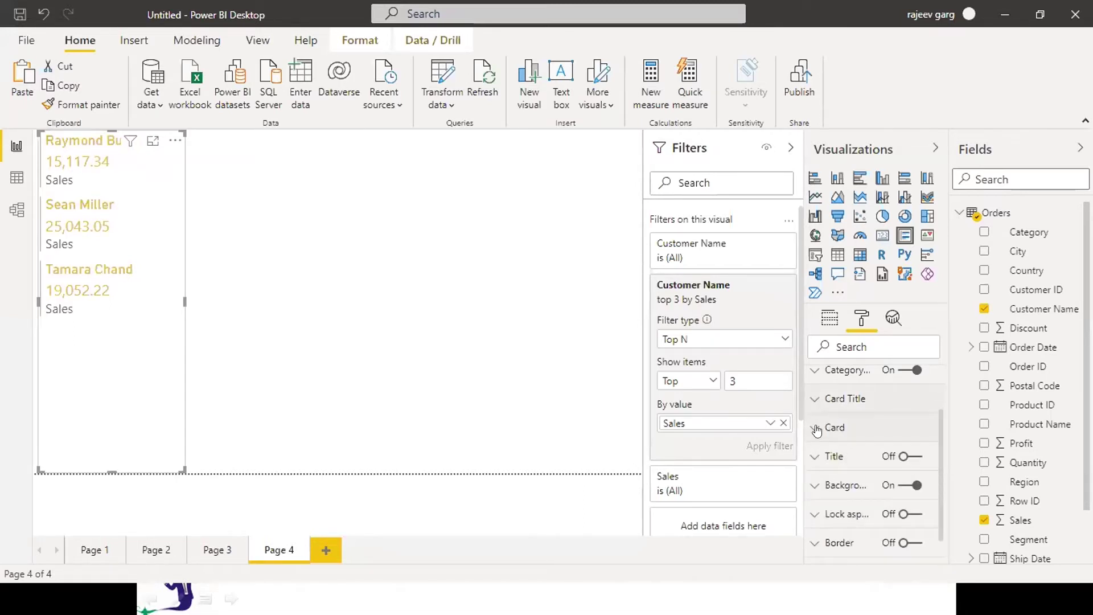
Step: Turn off the vertical bar beside each customer entry in the multi-row card
{"action": "left_click", "coordinate": [817, 428]}
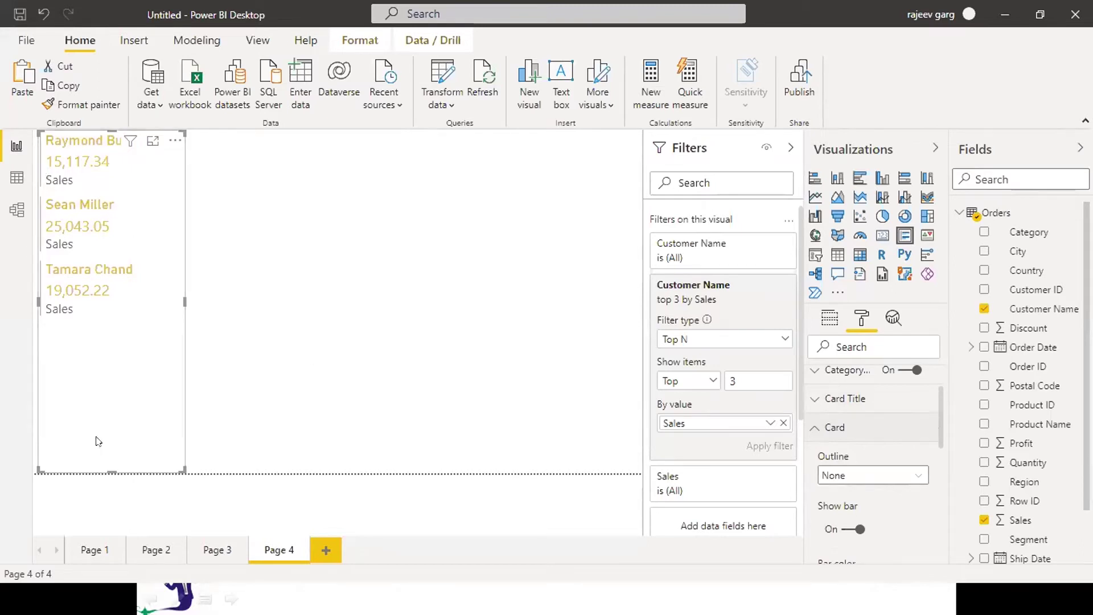
{"action": "left_click", "coordinate": [844, 531]}
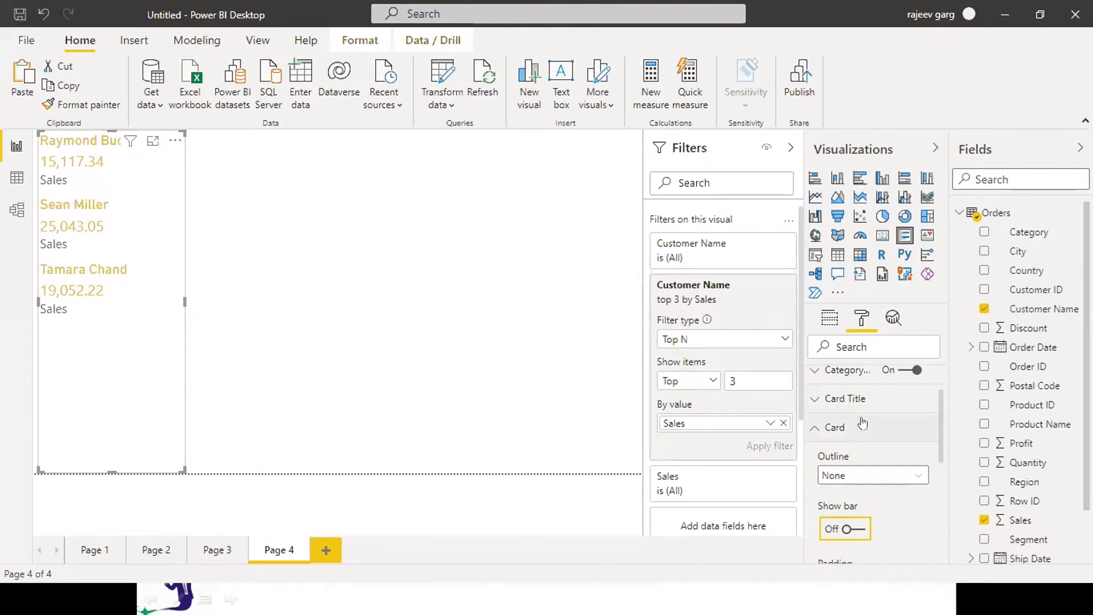
{"action": "left_click_drag", "start_coordinate": [942, 409], "coordinate": [932, 499]}
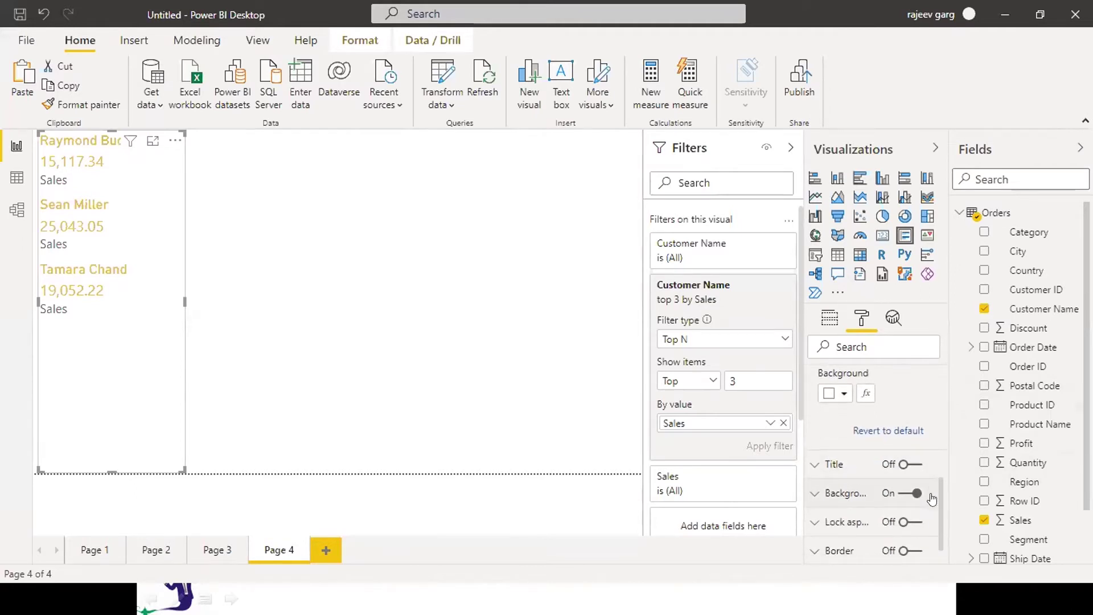
{"action": "left_click_drag", "start_coordinate": [931, 499], "coordinate": [919, 409]}
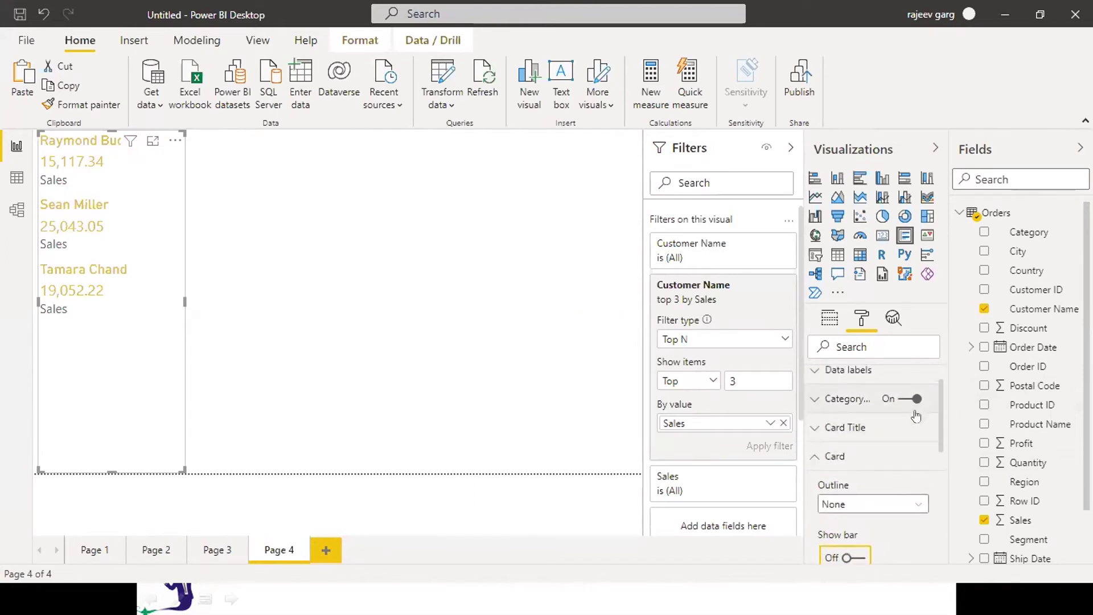
{"action": "left_click", "coordinate": [816, 456]}
Step: Hide the Sales category labels beneath the values in the multi-row card
{"action": "left_click", "coordinate": [815, 429]}
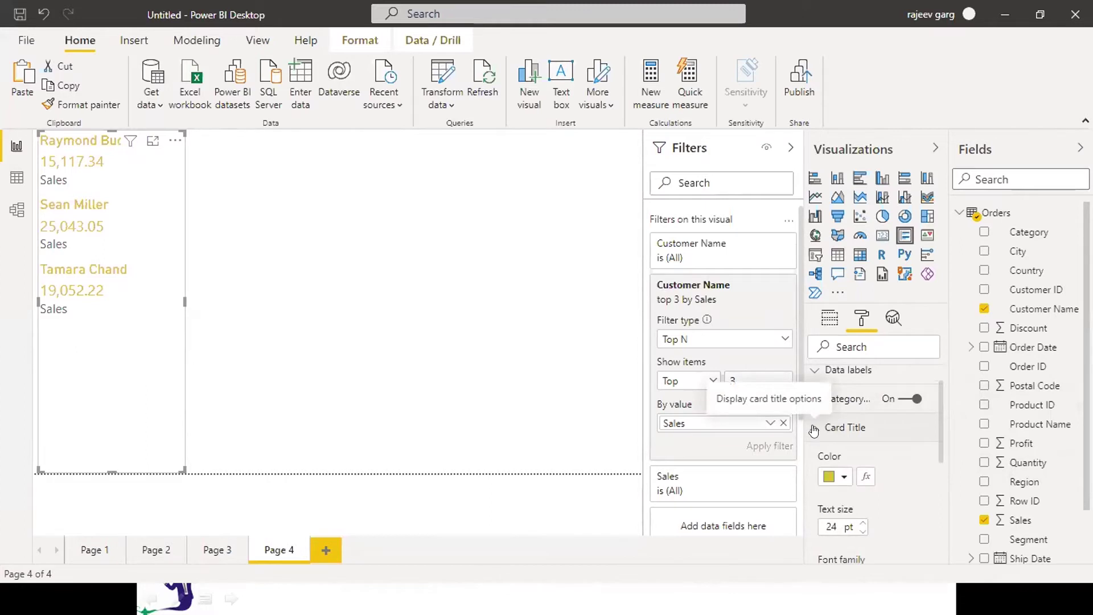
{"action": "left_click", "coordinate": [815, 431]}
{"action": "left_click", "coordinate": [896, 397]}
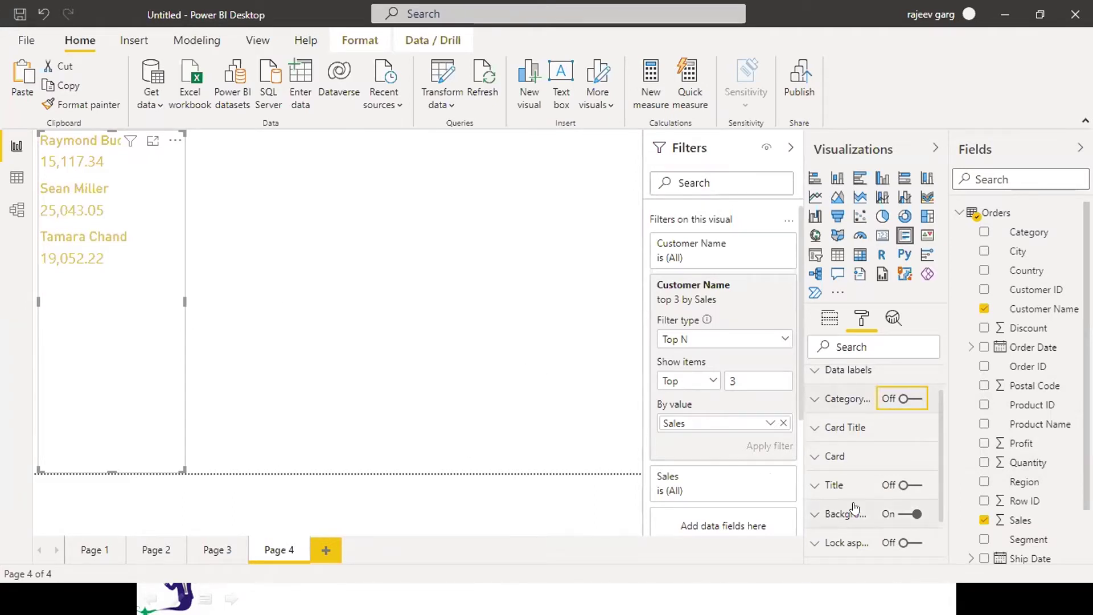
Step: Set the multi-row card's background color to black
{"action": "left_click", "coordinate": [811, 516]}
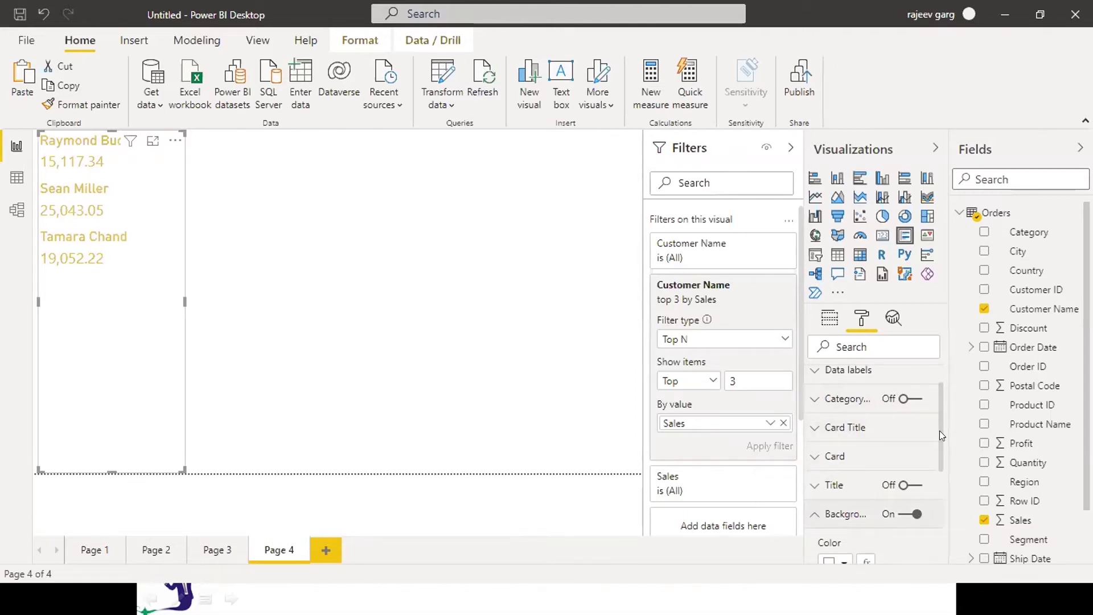
{"action": "scroll", "coordinate": [939, 431], "scroll_direction": "down", "scroll_amount": 3}
{"action": "left_click", "coordinate": [845, 431]}
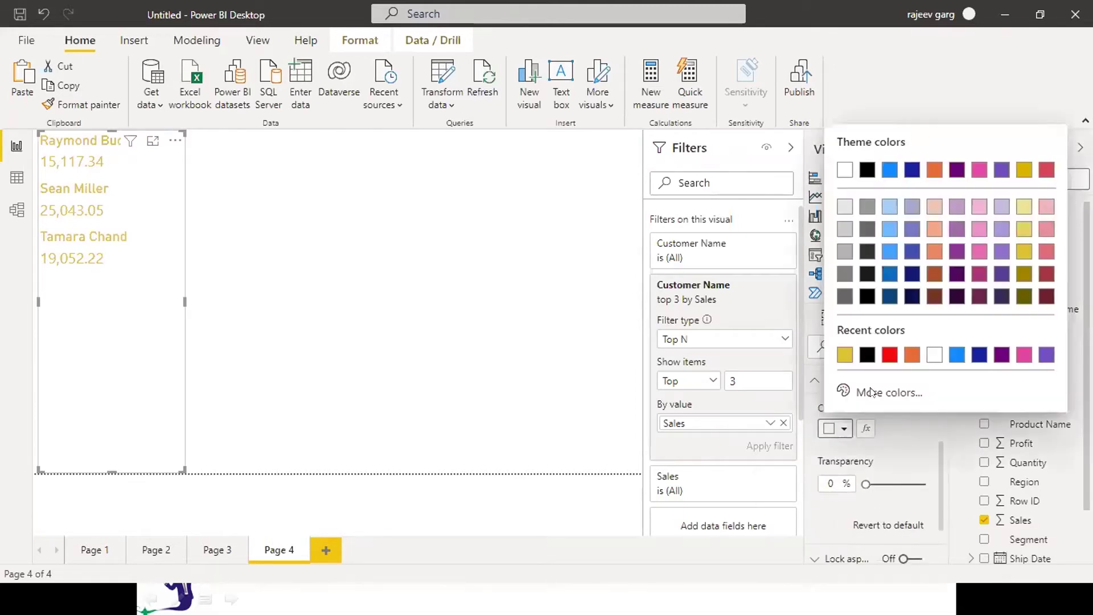
{"action": "left_click", "coordinate": [860, 353]}
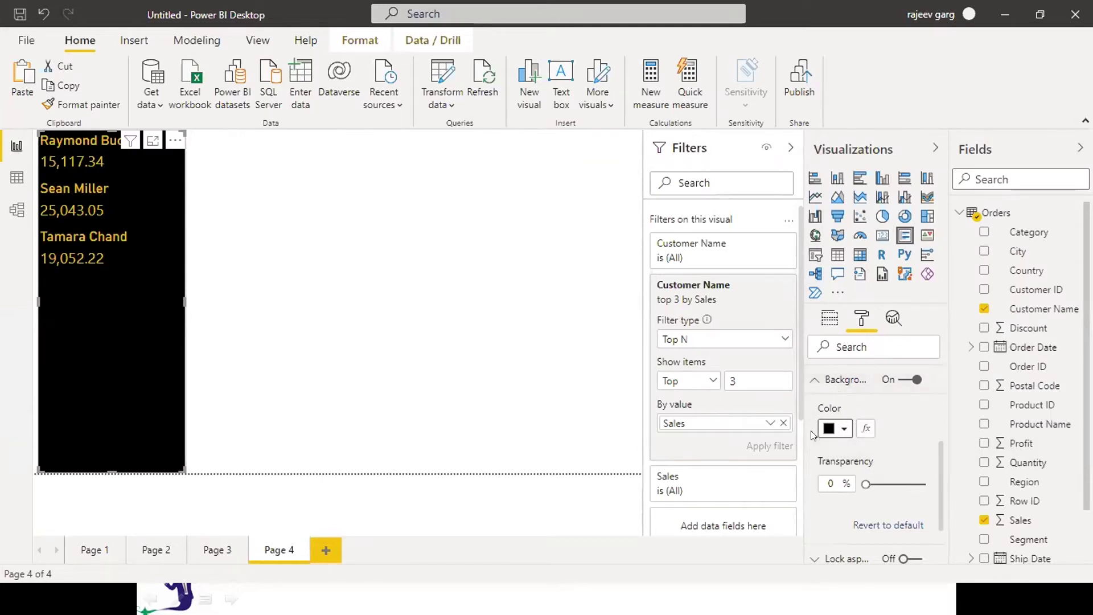
{"action": "left_click", "coordinate": [812, 383]}
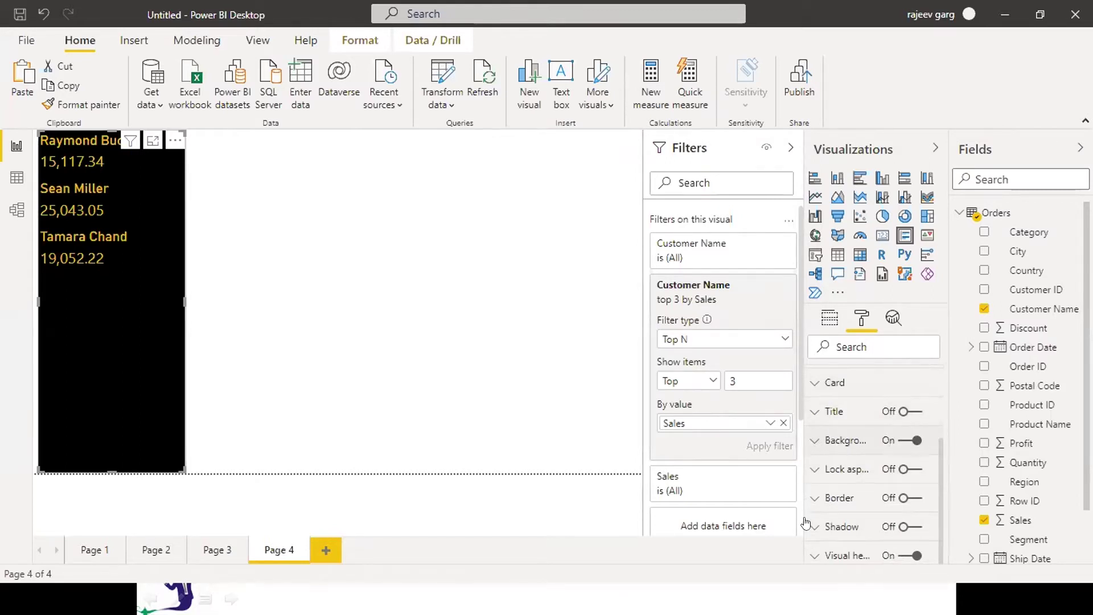
Step: Turn on the multi-row card's border and shadow, and color the border yellow
{"action": "left_click", "coordinate": [910, 498]}
{"action": "left_click", "coordinate": [910, 527]}
{"action": "left_click", "coordinate": [813, 504]}
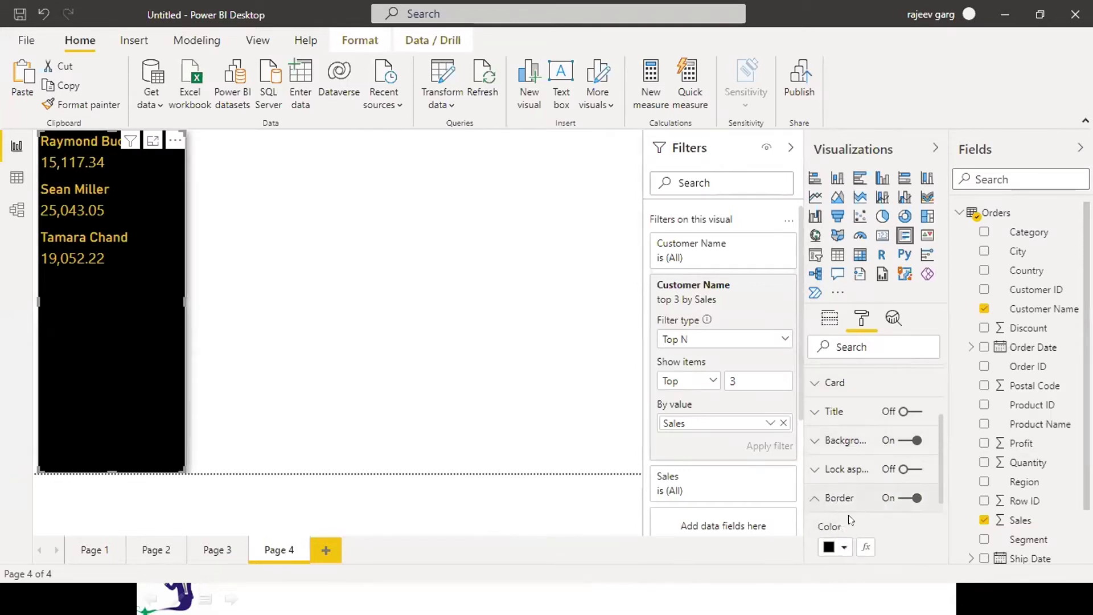
{"action": "left_click", "coordinate": [844, 546]}
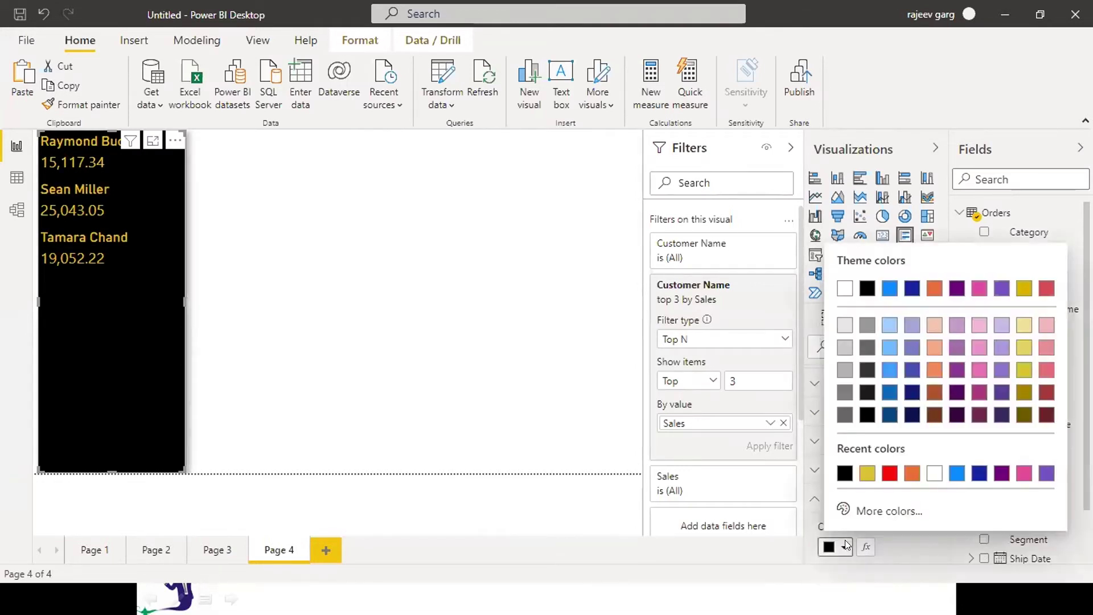
{"action": "left_click", "coordinate": [866, 475]}
Step: Round the card's border to a 30 px radius and shrink the card to fit its three customer entries
{"action": "left_click_drag", "start_coordinate": [939, 485], "coordinate": [939, 512]}
{"action": "left_click_drag", "start_coordinate": [863, 549], "coordinate": [937, 533]}
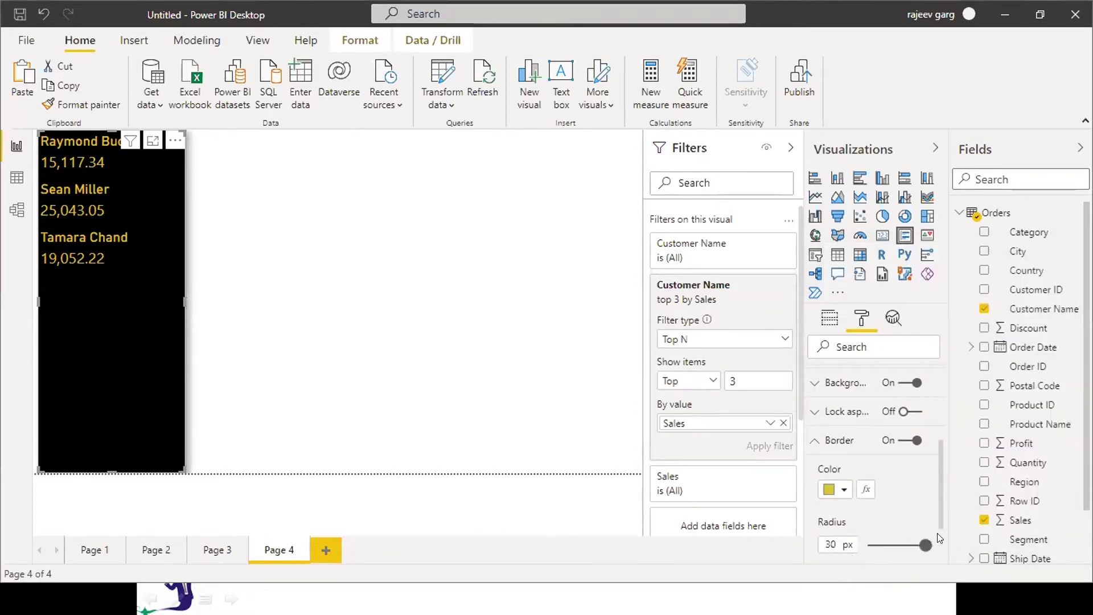
{"action": "left_click", "coordinate": [815, 440]}
{"action": "left_click_drag", "start_coordinate": [175, 467], "coordinate": [158, 289]}
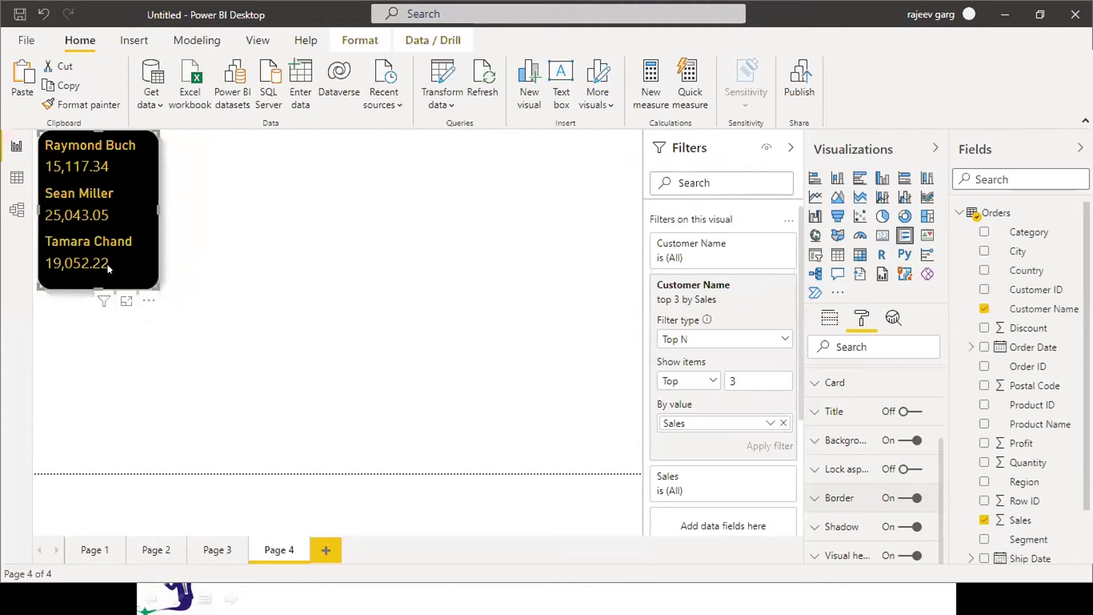
Step: Open the choice of fields by which the multi-row card can be sorted
{"action": "left_click", "coordinate": [149, 301]}
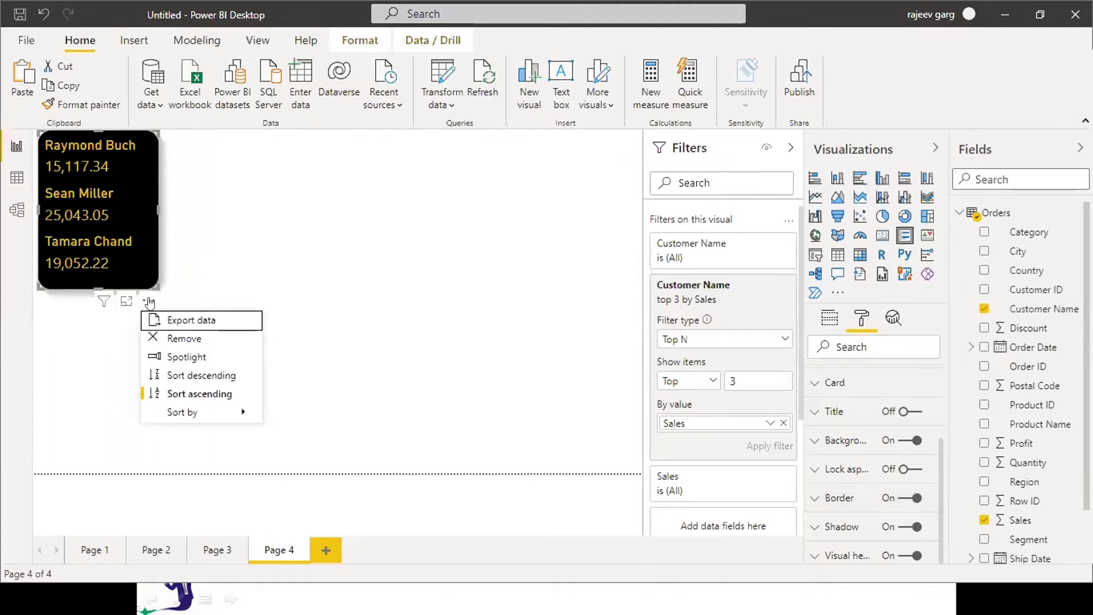
{"action": "mouse_move", "coordinate": [183, 405]}
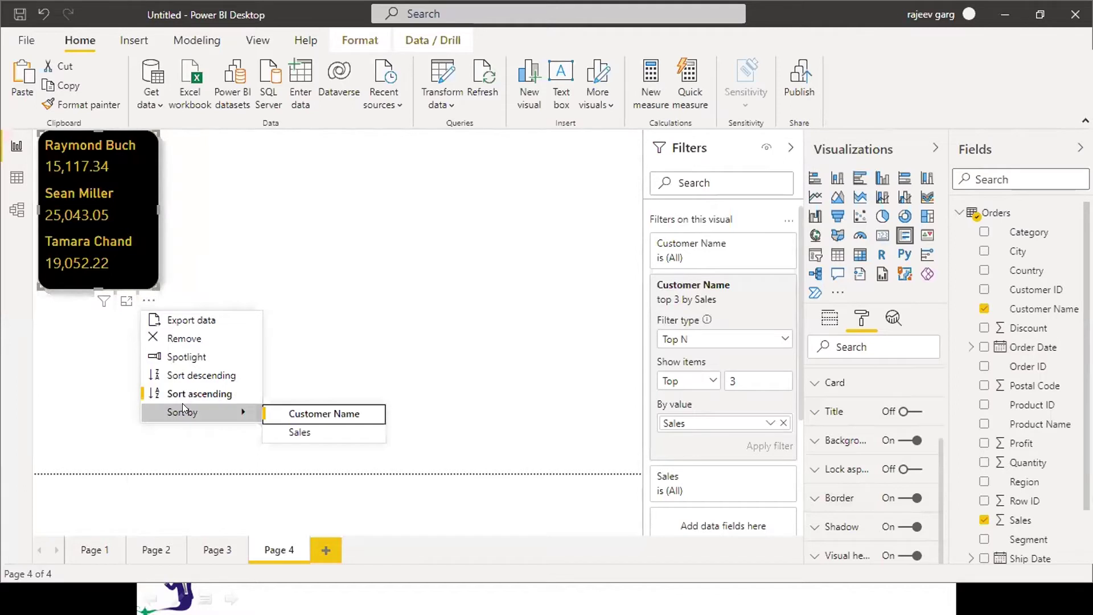
Step: Sort the multi-row card of top customers by Sales in descending order
{"action": "left_click", "coordinate": [284, 416]}
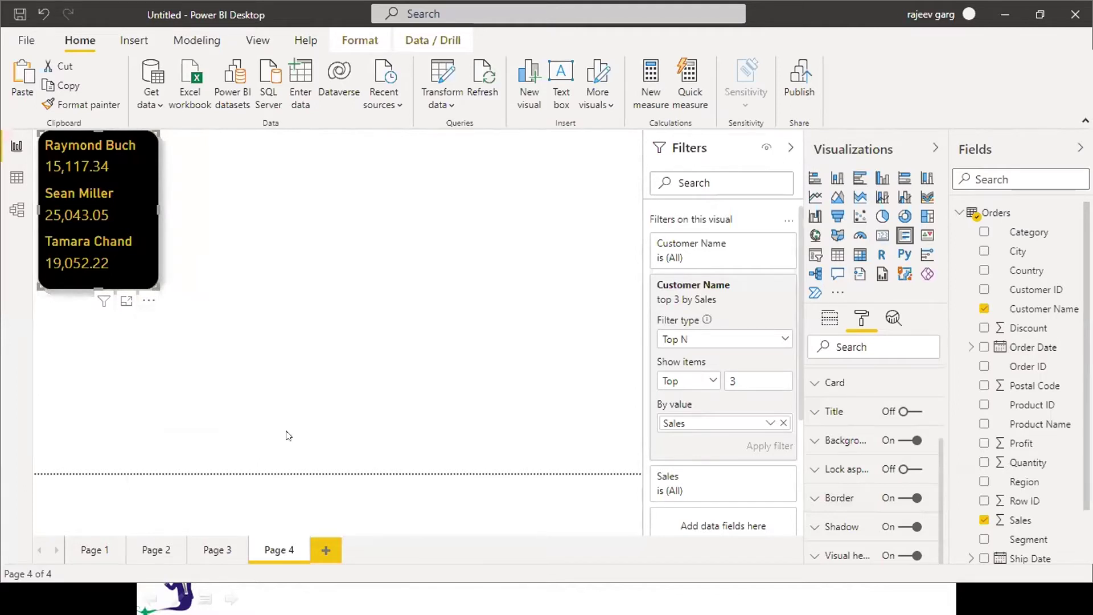
{"action": "left_click", "coordinate": [147, 302]}
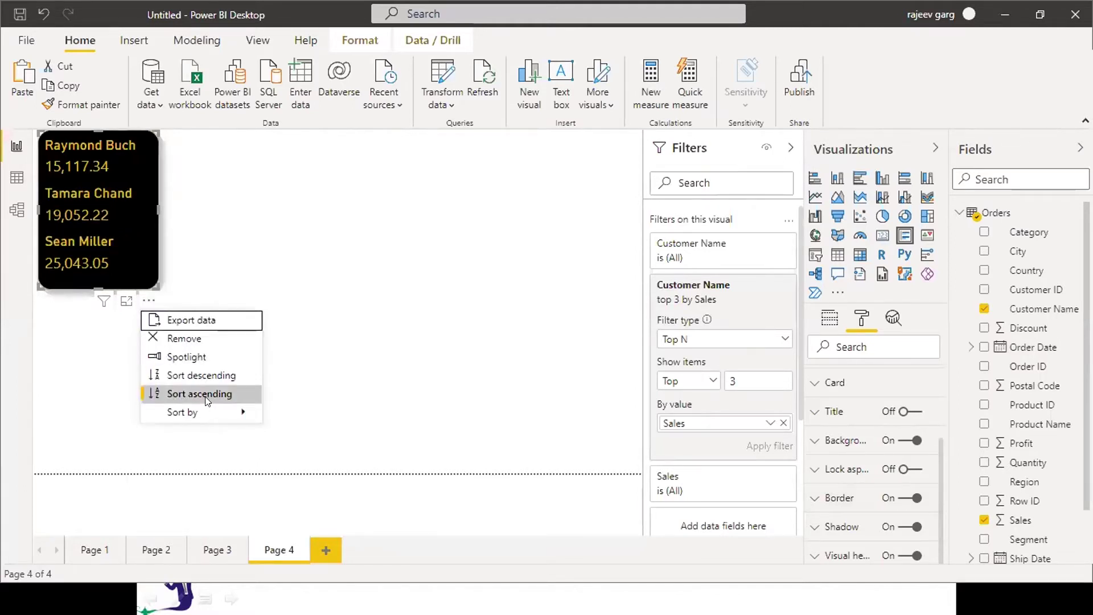
{"action": "left_click", "coordinate": [204, 376]}
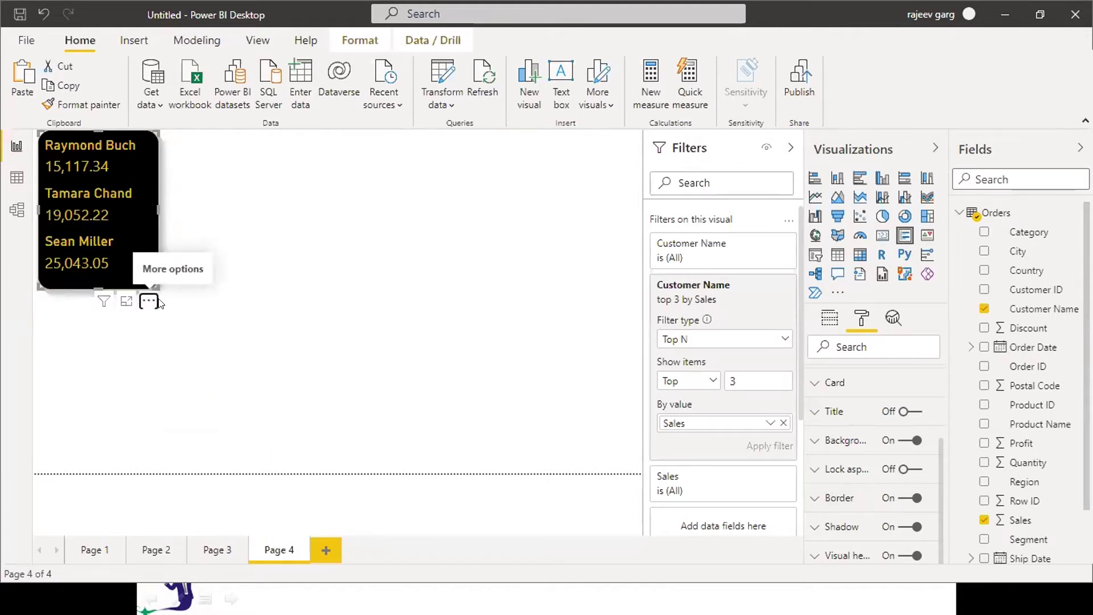
{"action": "left_click", "coordinate": [322, 327]}
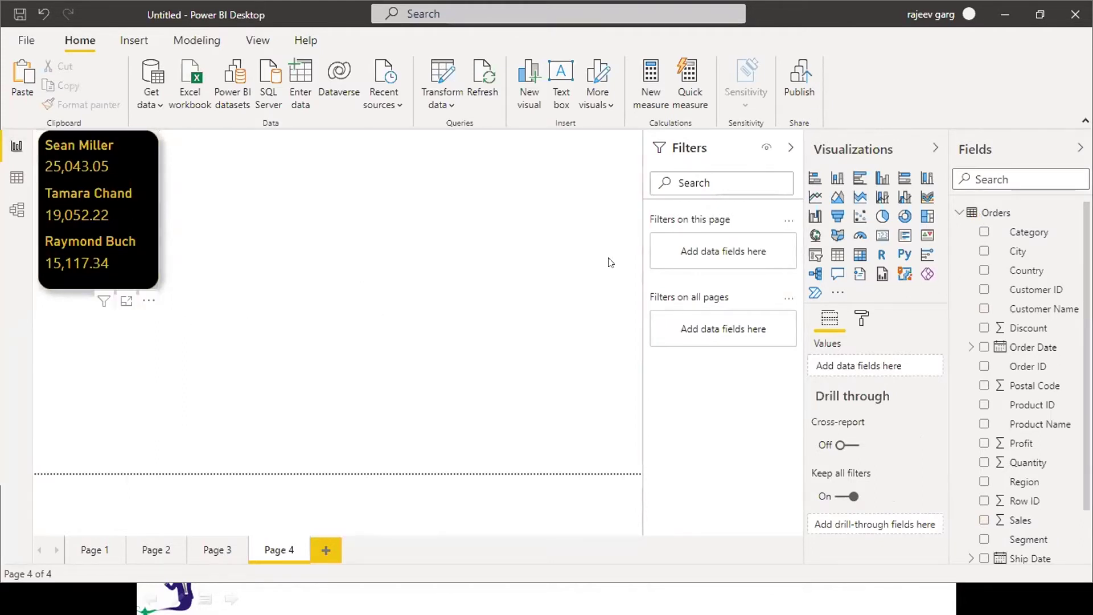
Step: Review the multi-row card's formatting options, including its Card outline and padding and its Data labels settings
{"action": "left_click", "coordinate": [863, 319]}
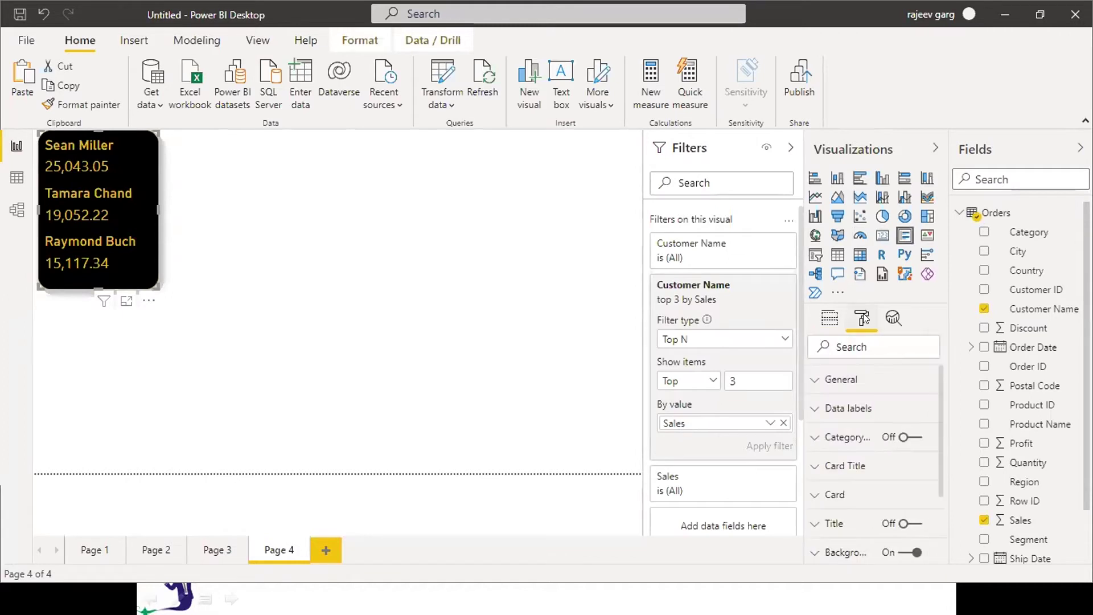
{"action": "left_click", "coordinate": [818, 422]}
{"action": "mouse_move", "coordinate": [938, 405]}
{"action": "left_mouse_down"}
{"action": "mouse_move", "coordinate": [946, 482]}
{"action": "mouse_move", "coordinate": [941, 392]}
{"action": "left_mouse_up"}
{"action": "left_click", "coordinate": [810, 415]}
{"action": "left_click_drag", "start_coordinate": [937, 465], "coordinate": [937, 488]}
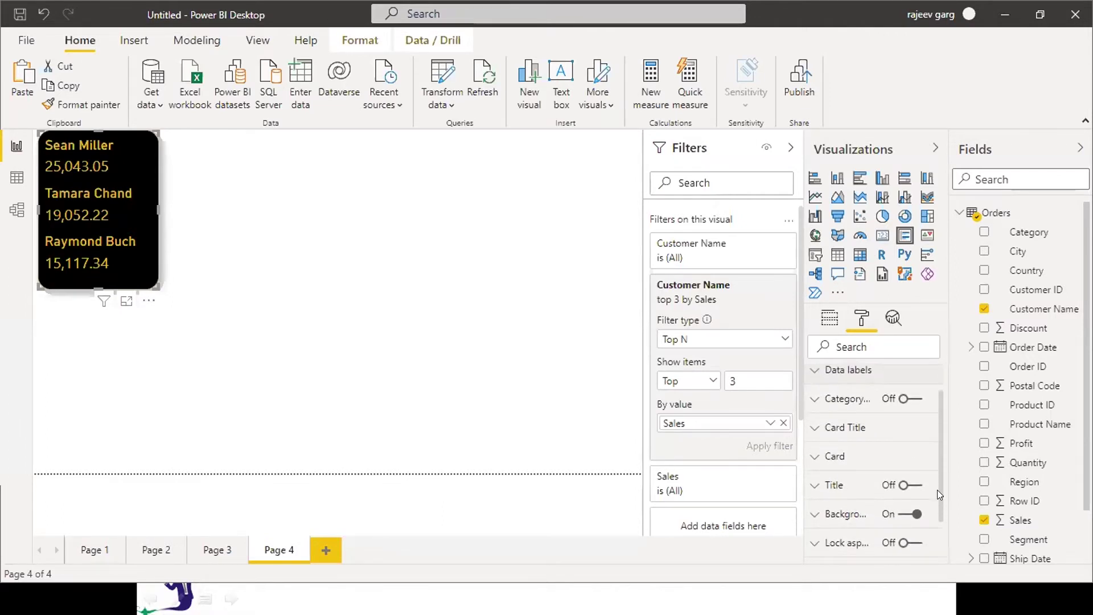
{"action": "left_click", "coordinate": [813, 458]}
{"action": "left_click_drag", "start_coordinate": [936, 439], "coordinate": [939, 470]}
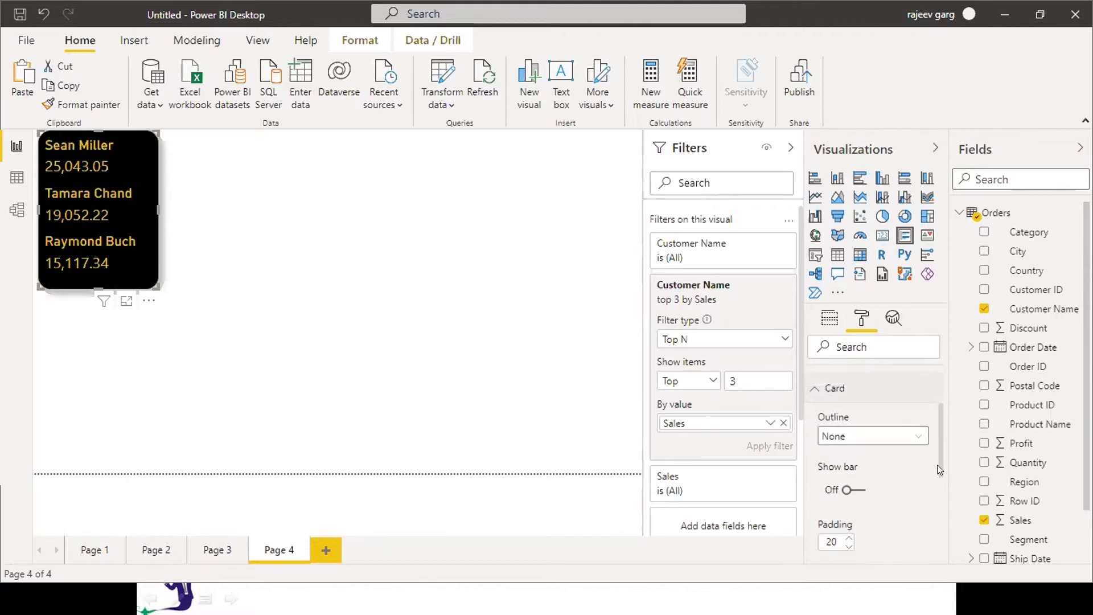
{"action": "left_click", "coordinate": [815, 392]}
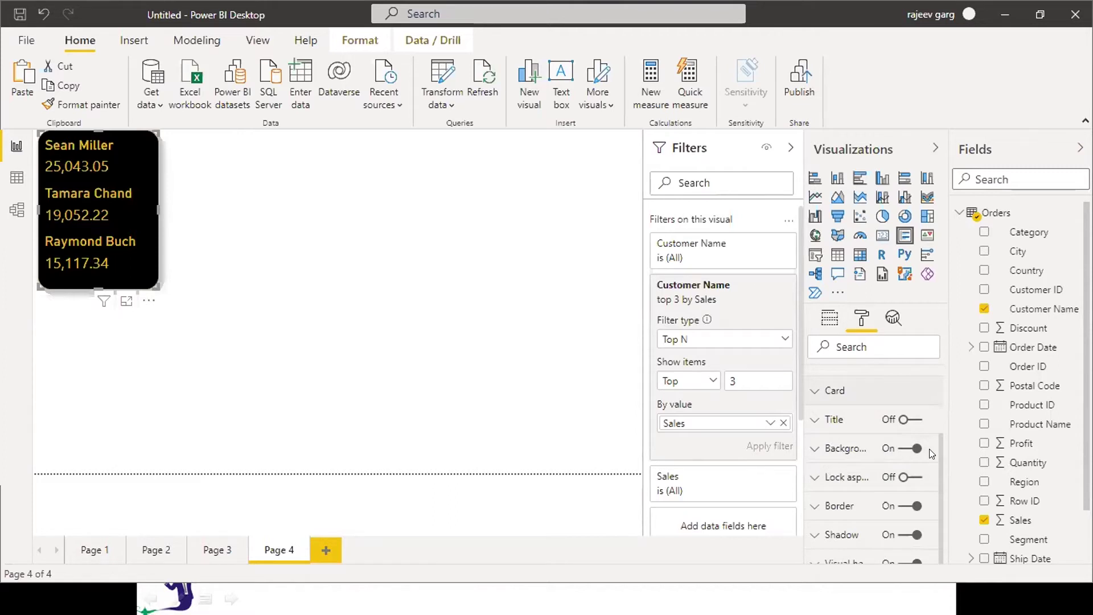
{"action": "scroll", "coordinate": [930, 449], "scroll_direction": "up", "scroll_amount": 3}
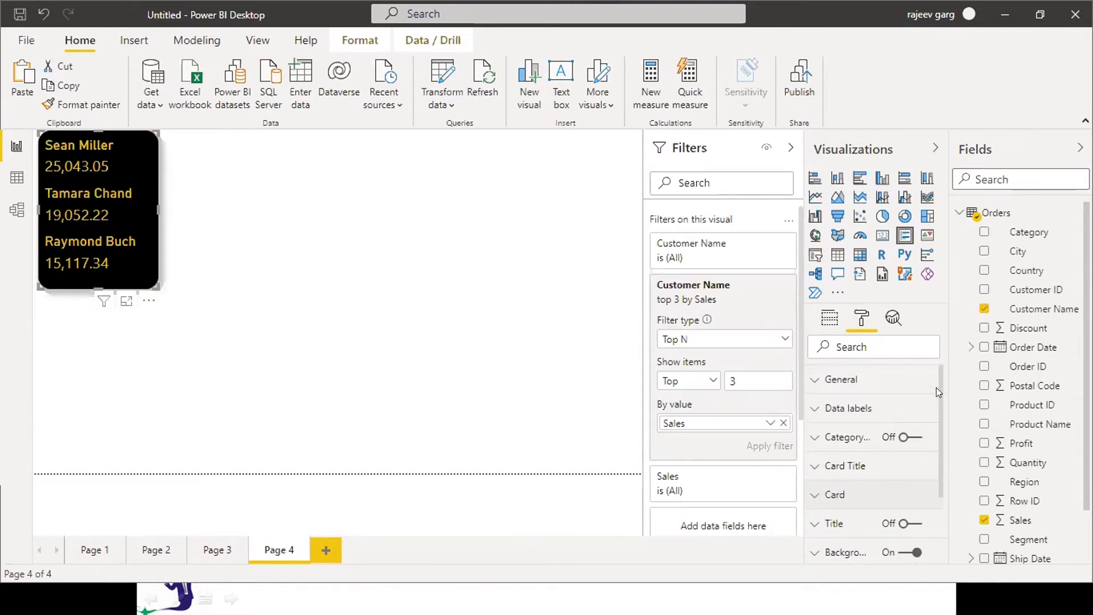
{"action": "left_click", "coordinate": [817, 409]}
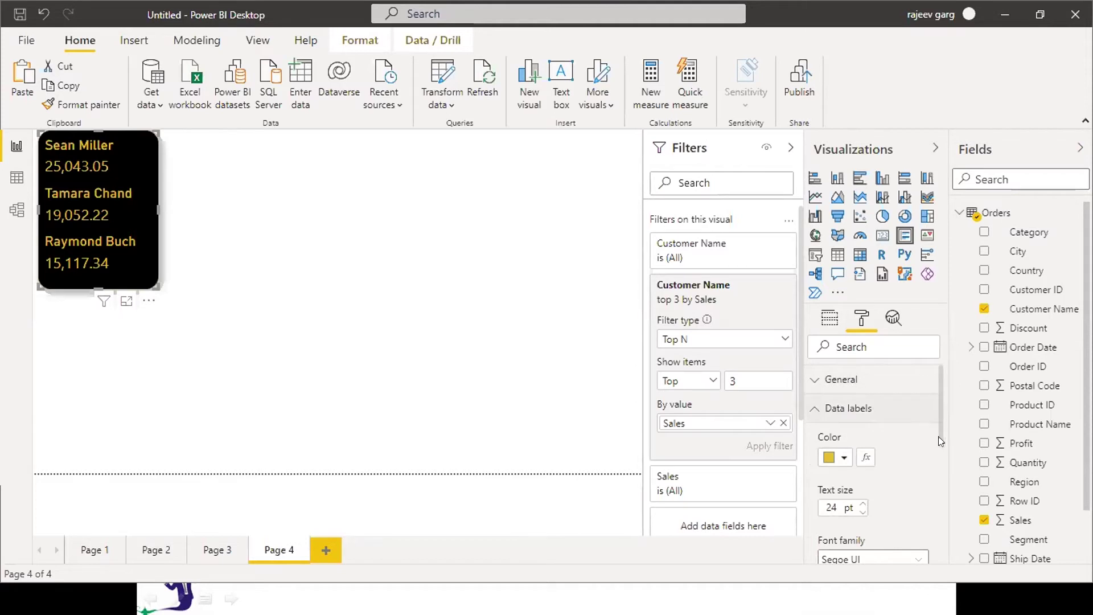
{"action": "scroll", "coordinate": [937, 436], "scroll_direction": "down", "scroll_amount": 3}
{"action": "scroll", "coordinate": [939, 440], "scroll_direction": "up", "scroll_amount": 3}
{"action": "left_click", "coordinate": [805, 408]}
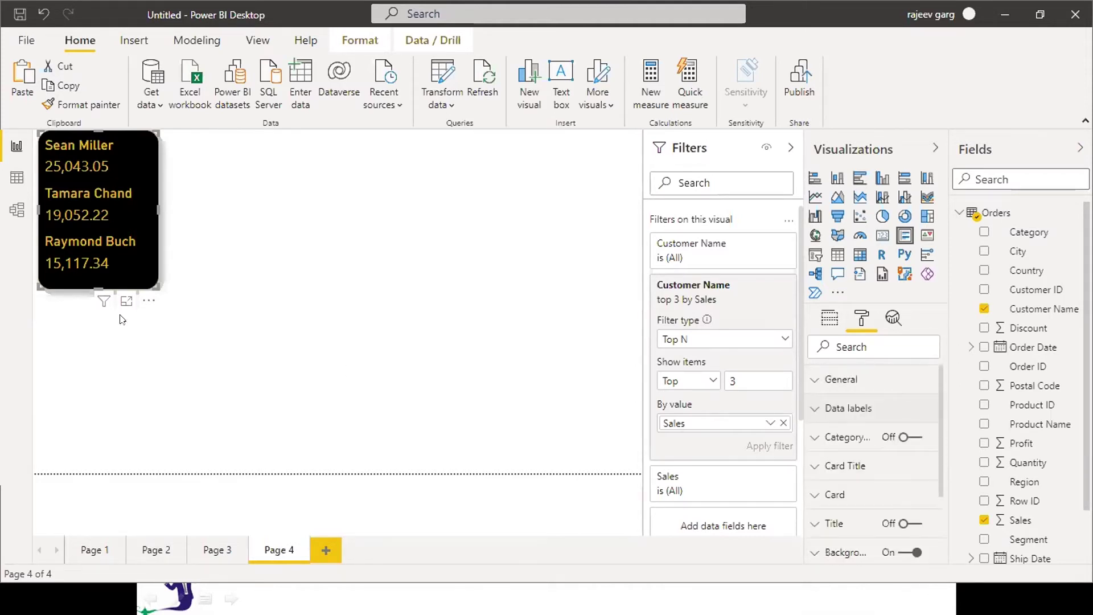
Step: Add a stacked bar chart beside the card and enlarge it to fill the rest of the page
{"action": "left_click", "coordinate": [530, 199]}
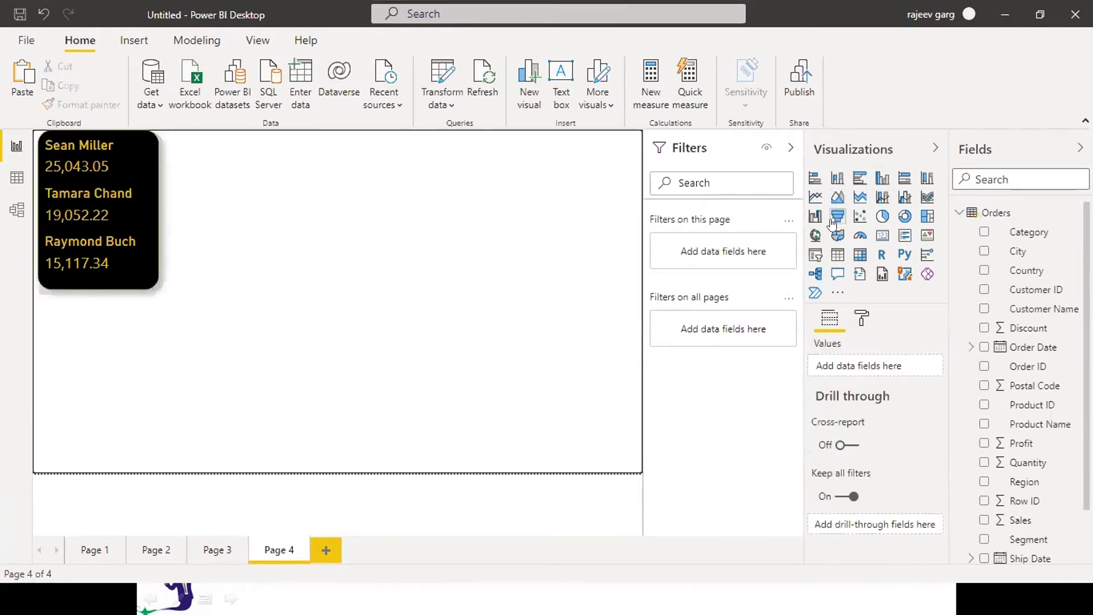
{"action": "left_click", "coordinate": [816, 179]}
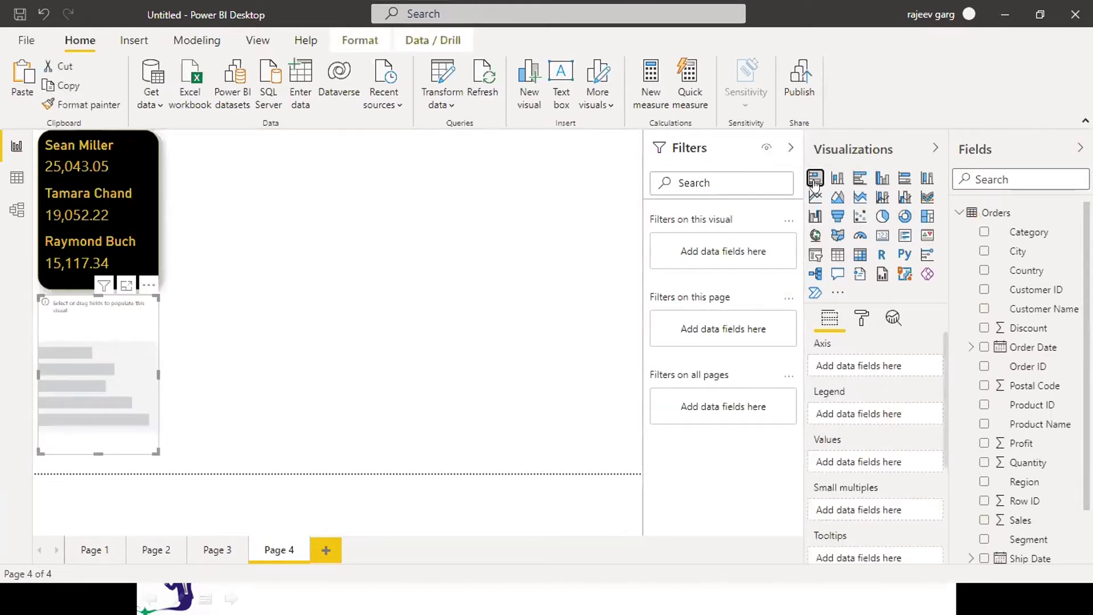
{"action": "left_click_drag", "start_coordinate": [137, 376], "coordinate": [328, 211]}
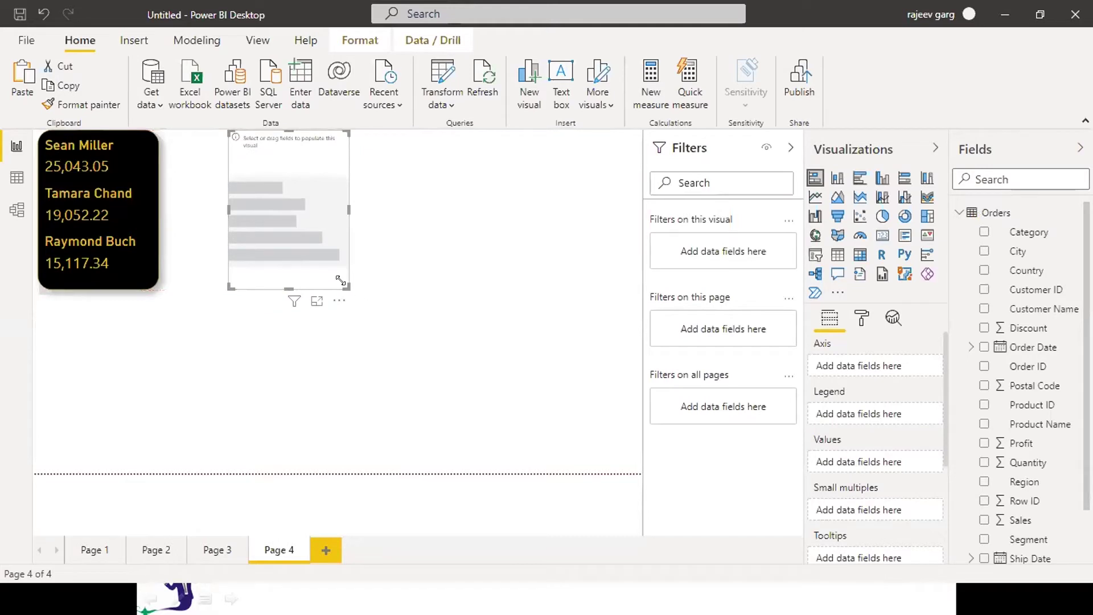
{"action": "left_click_drag", "start_coordinate": [349, 291], "coordinate": [708, 552]}
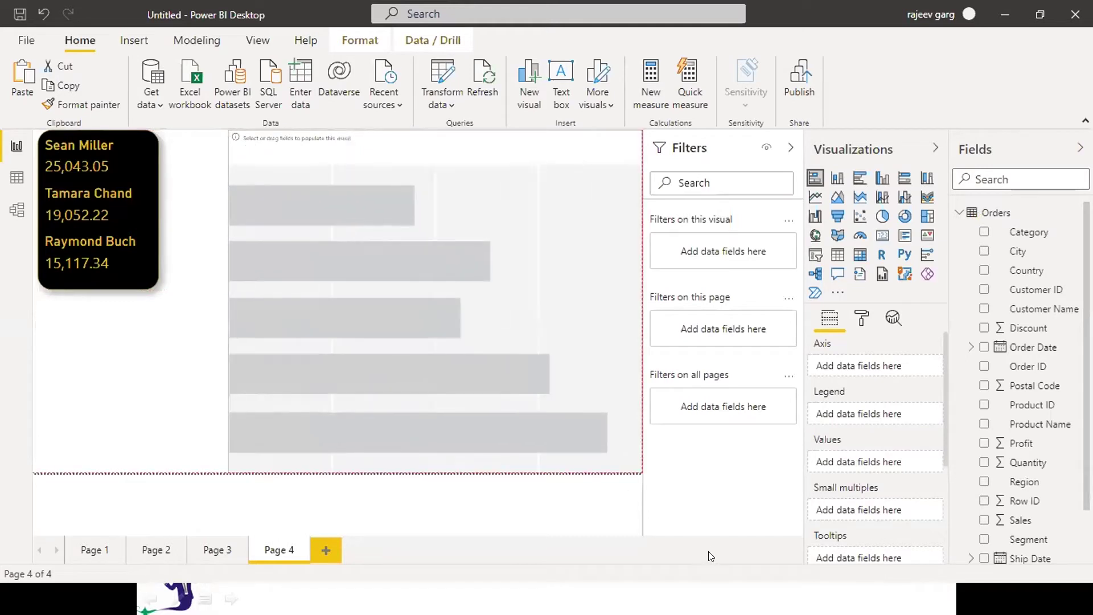
Step: Plot Sales by Segment in the stacked bar chart and turn on its data labels
{"action": "left_click", "coordinate": [983, 521]}
{"action": "left_click", "coordinate": [984, 540]}
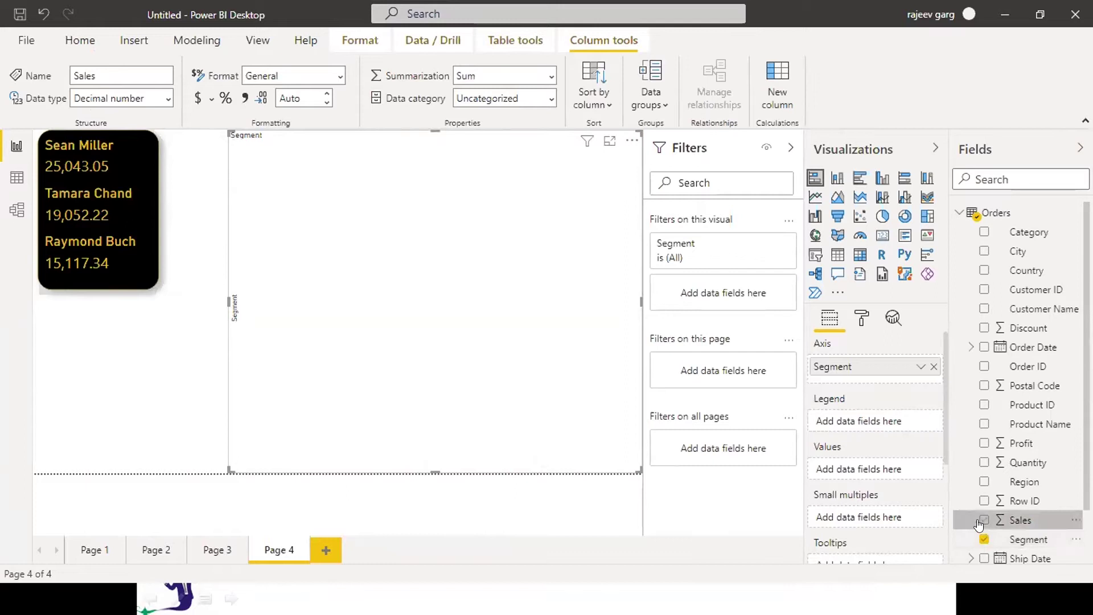
{"action": "left_click", "coordinate": [983, 521]}
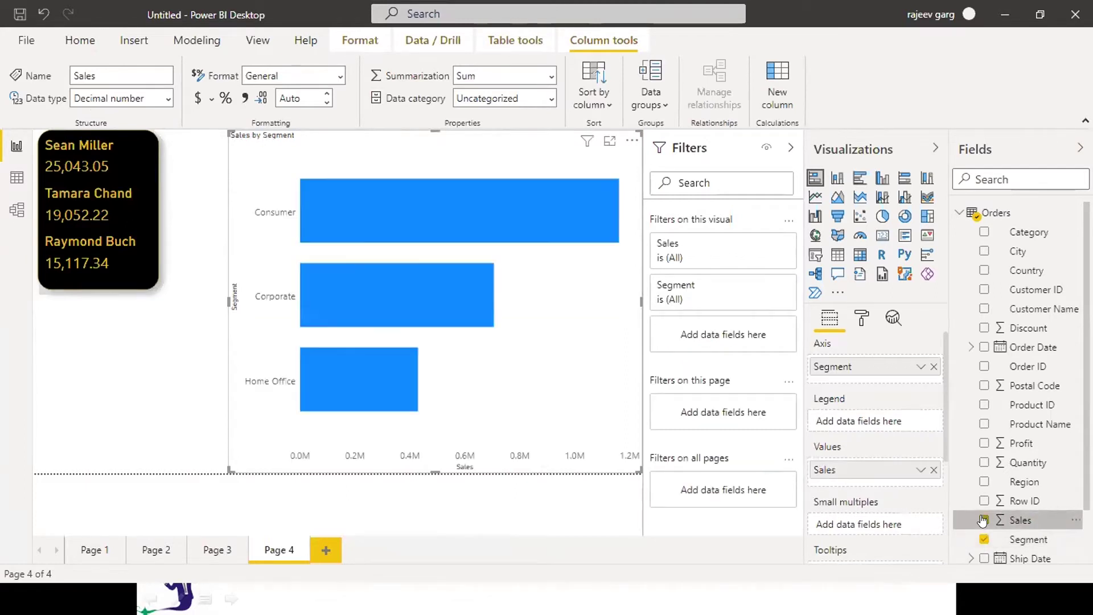
{"action": "left_click", "coordinate": [863, 323]}
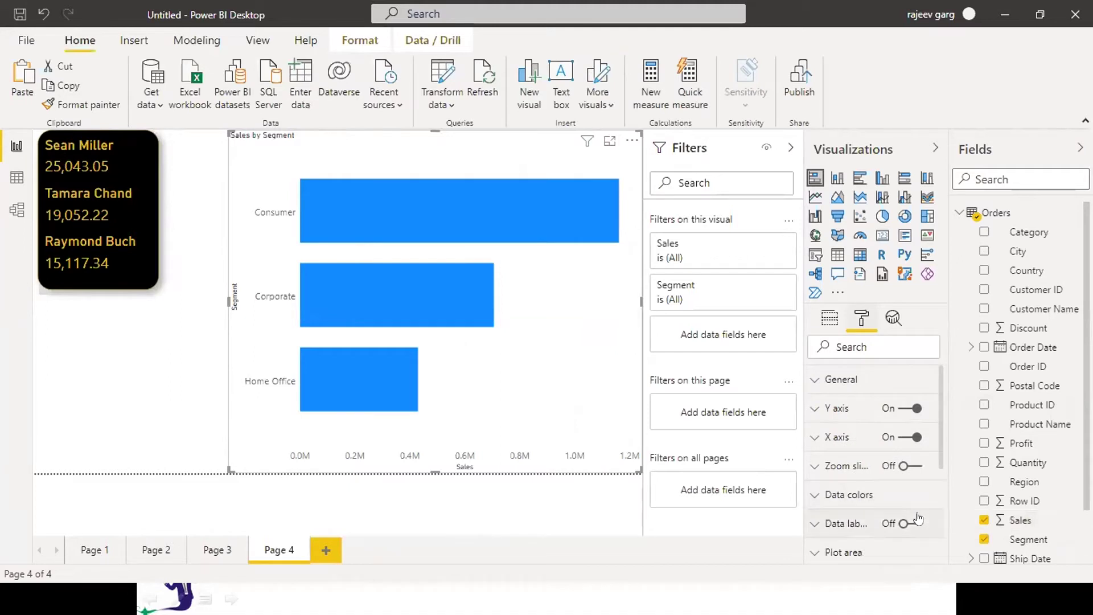
{"action": "left_click", "coordinate": [909, 524]}
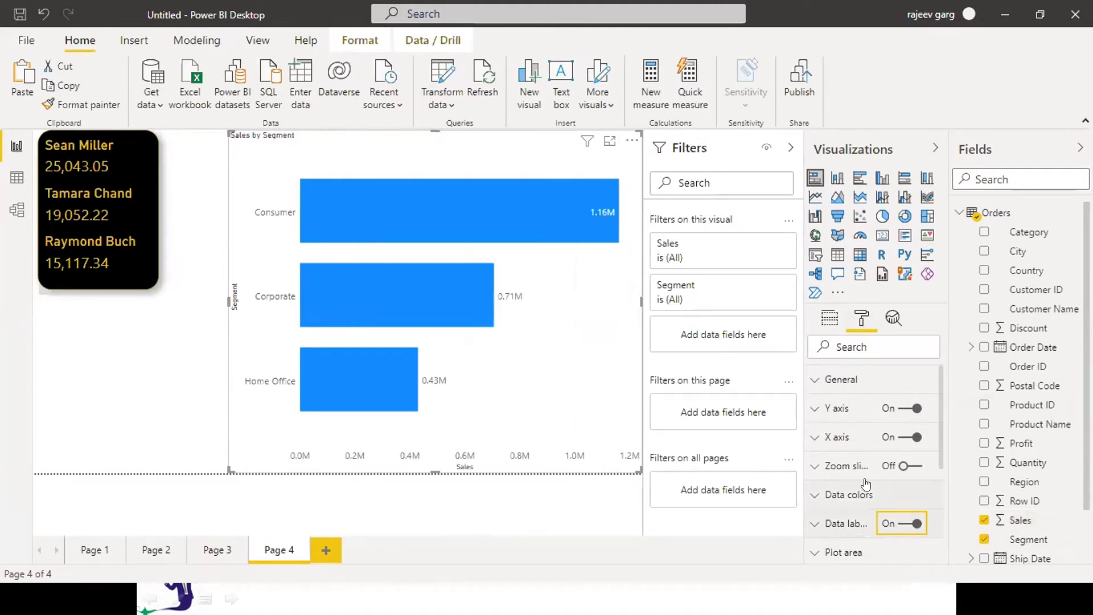
Step: Cross-filter the top-customers card by the Consumer, Corporate and Home Office bars in turn, and clear the selection
{"action": "left_click", "coordinate": [430, 219]}
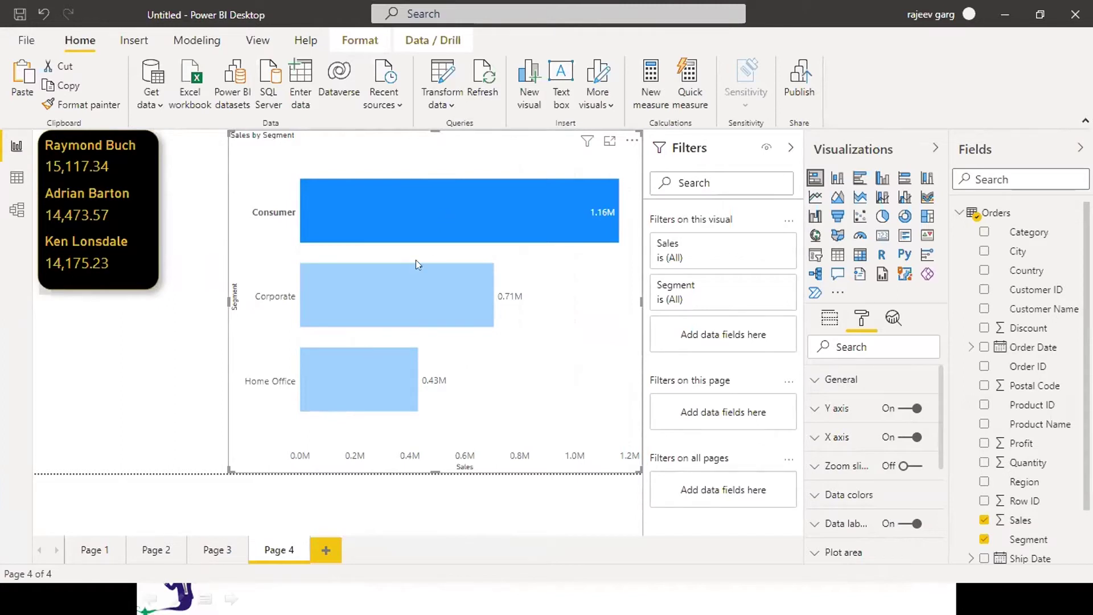
{"action": "left_click", "coordinate": [404, 279]}
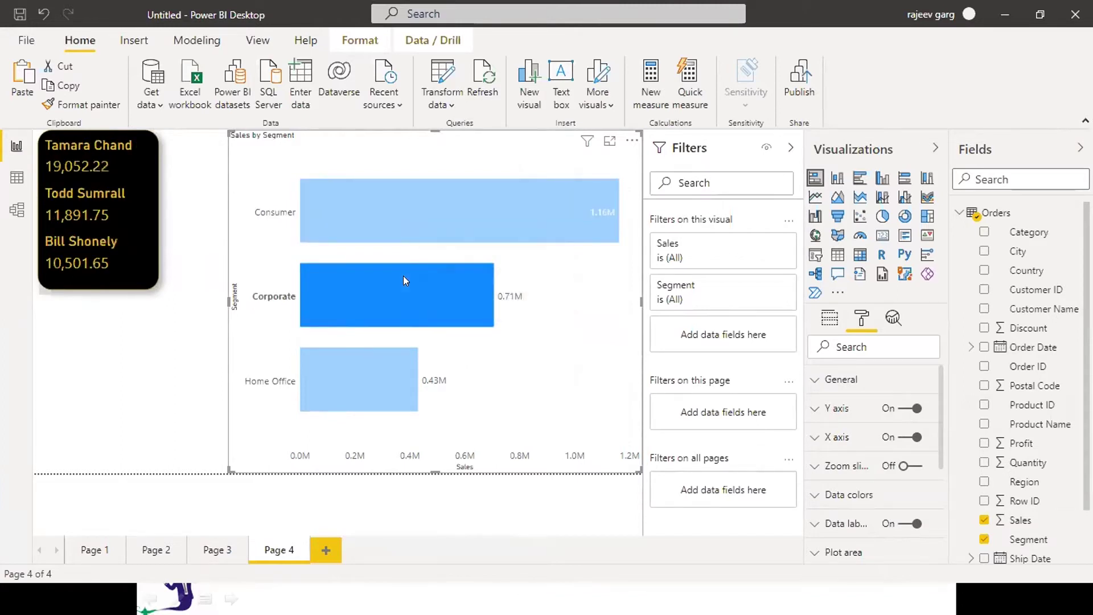
{"action": "left_click", "coordinate": [371, 393]}
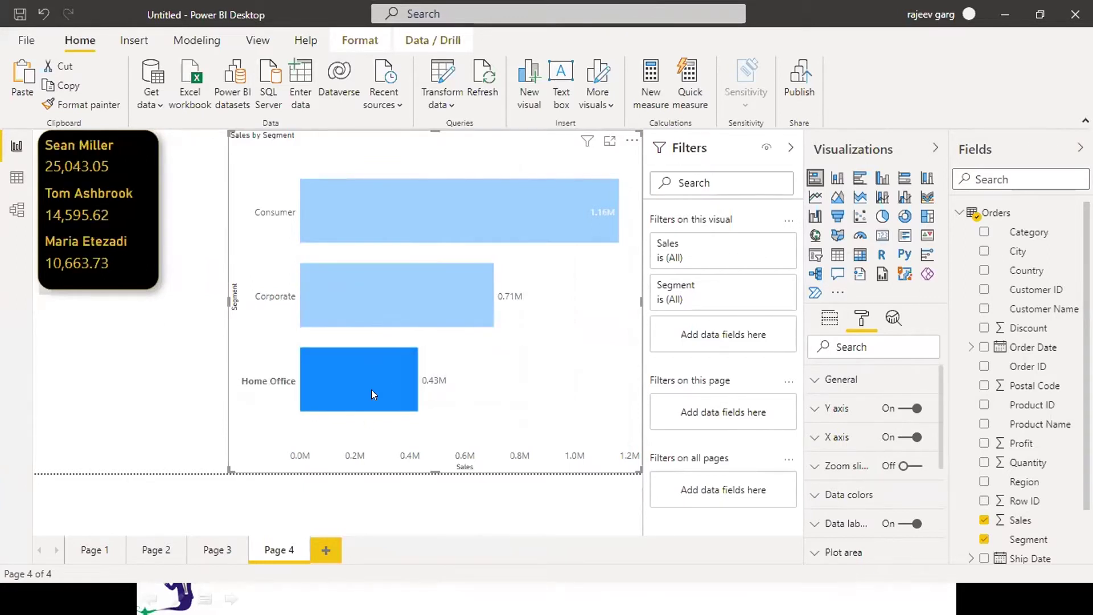
{"action": "left_click", "coordinate": [273, 429]}
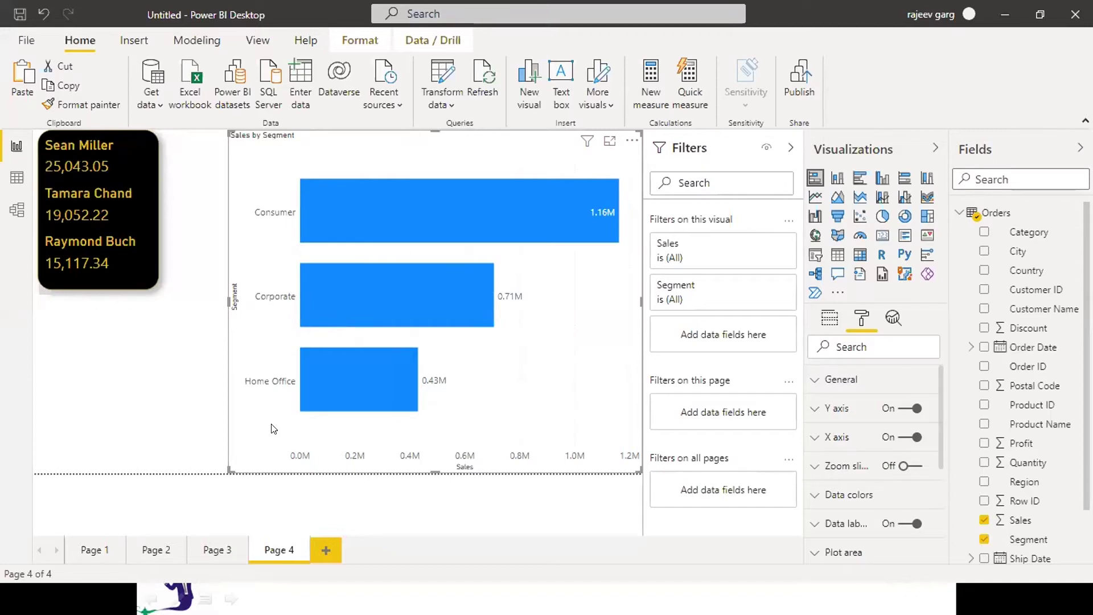
Step: Switch to the PowerPoint slide show and advance to the "Filters in Power BI" slide
{"action": "key", "text": "alt+Tab"}
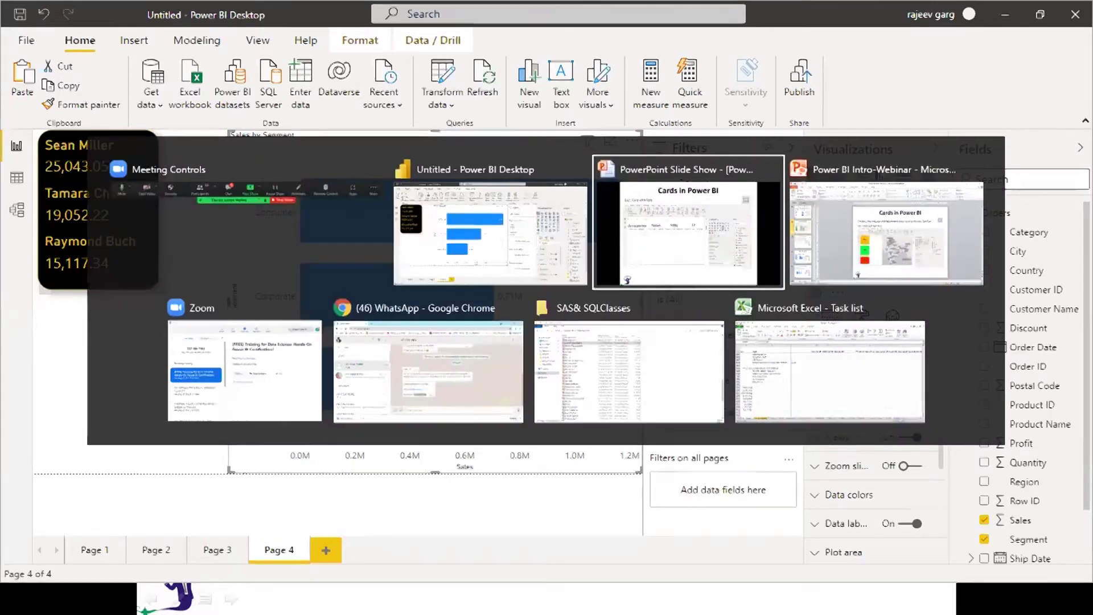
{"action": "key", "text": "Right"}
{"action": "key", "text": "Right"}
{"action": "key", "text": "Right"}
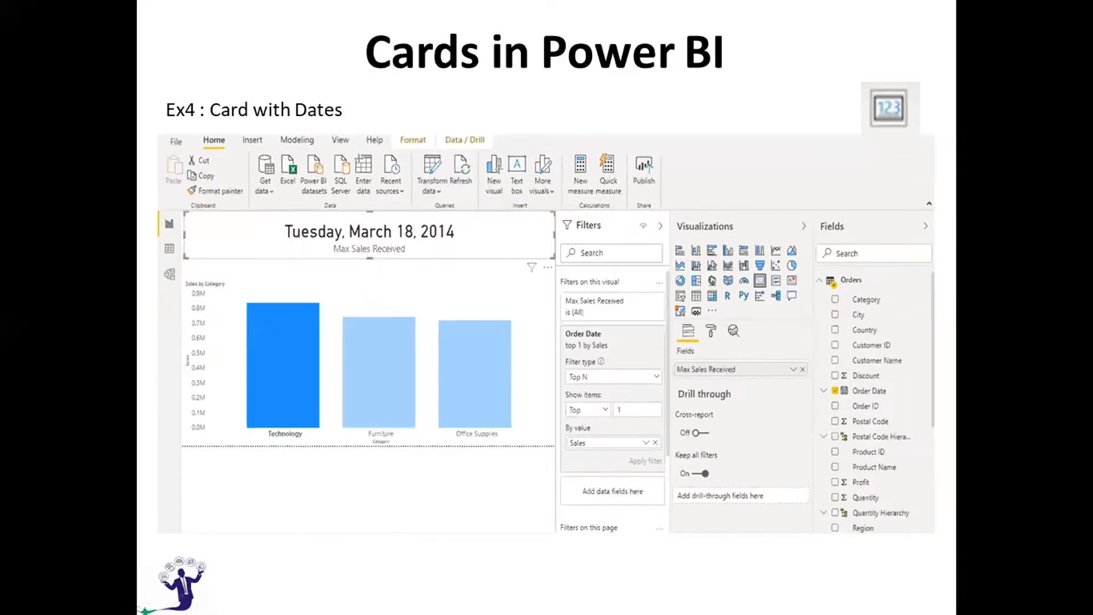
{"action": "key", "text": "Right"}
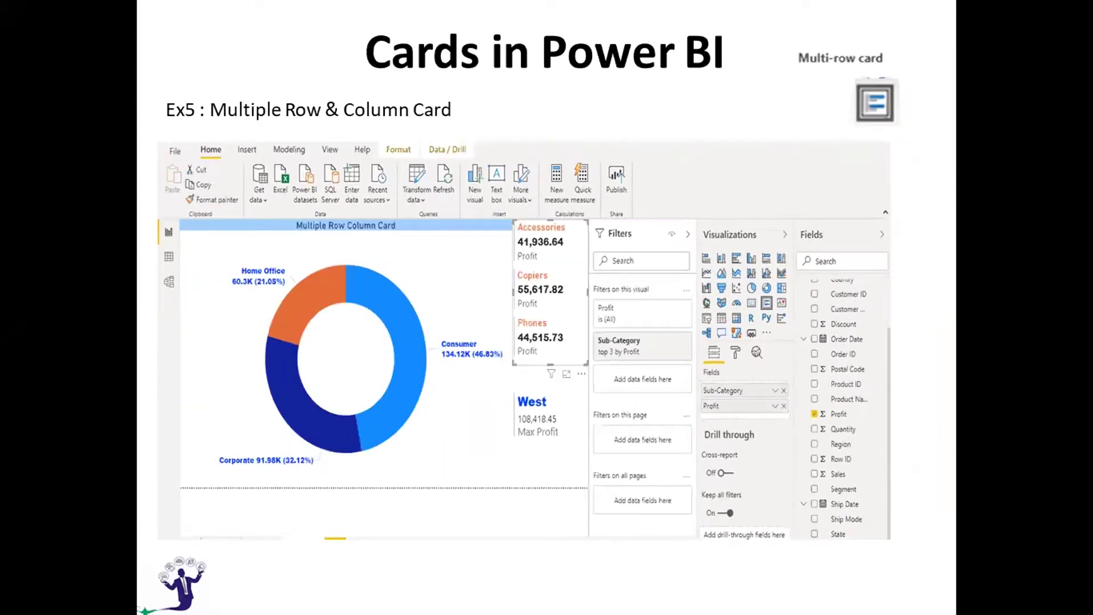
{"action": "key", "text": "Right"}
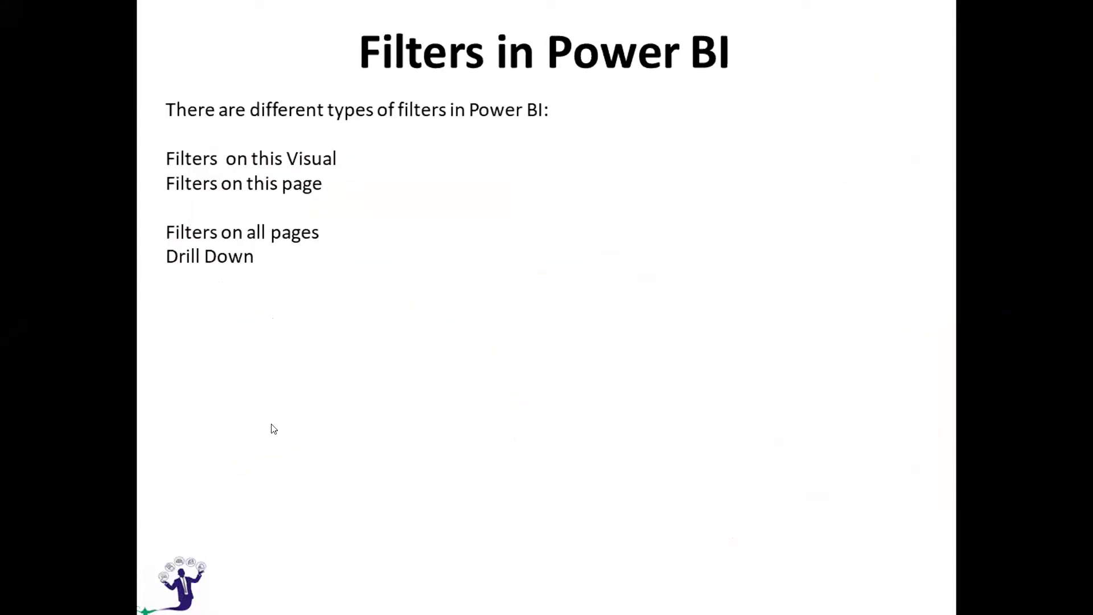
Step: Return to Power BI Desktop and add a new blank report page after Page 4
{"action": "key", "text": "alt+Tab"}
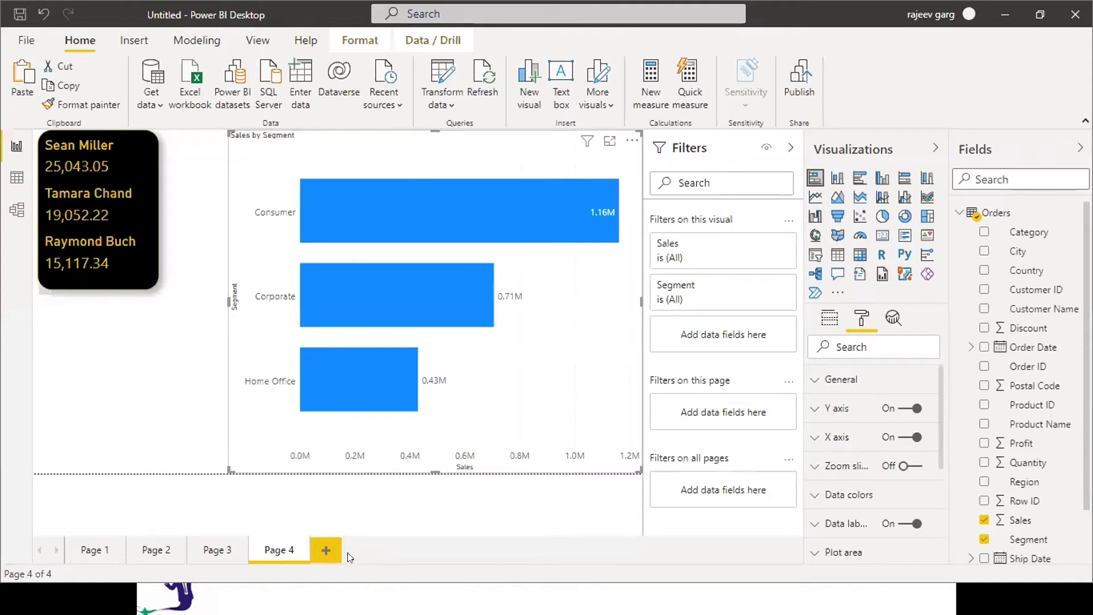
{"action": "left_click", "coordinate": [332, 552]}
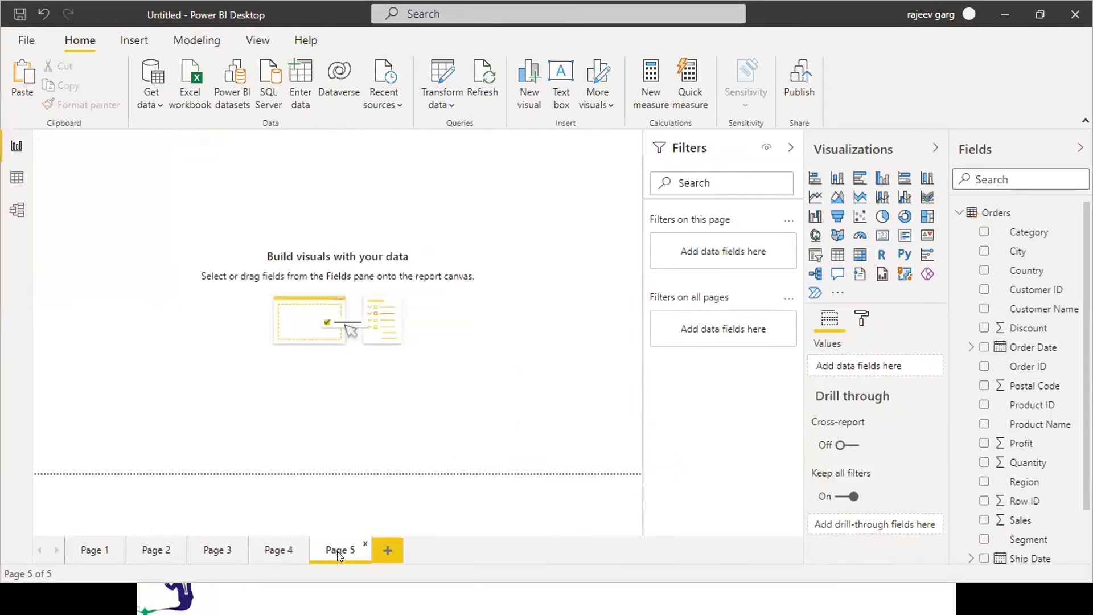
Step: Recheck the list of filter types on the PowerPoint slide and return to Power BI Desktop
{"action": "key", "text": "alt+Tab"}
{"action": "key", "text": "alt+Tab"}
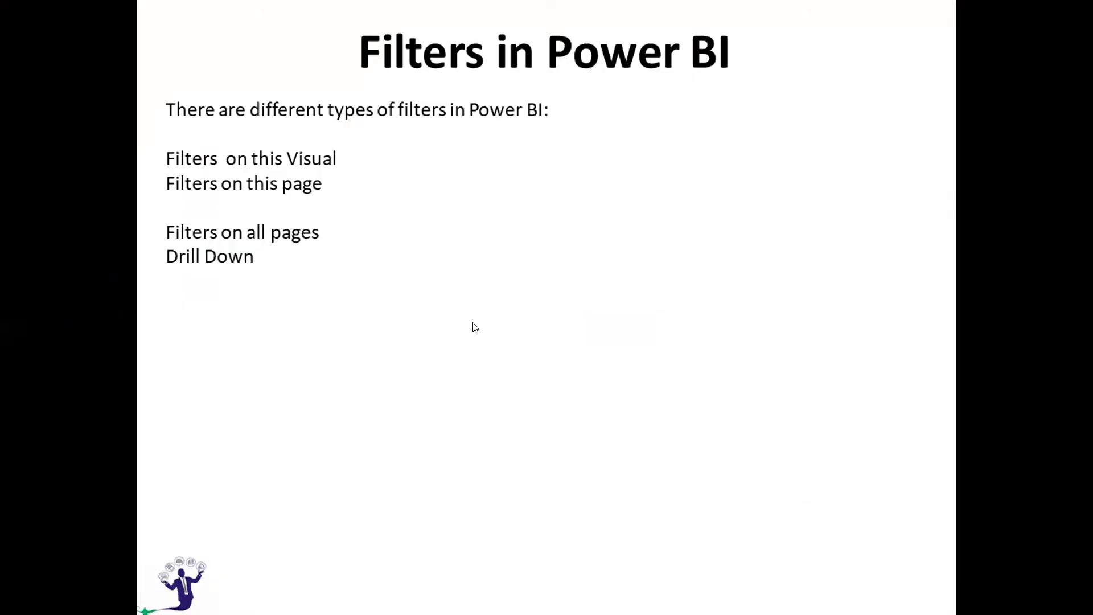
{"action": "key", "text": "alt+Tab"}
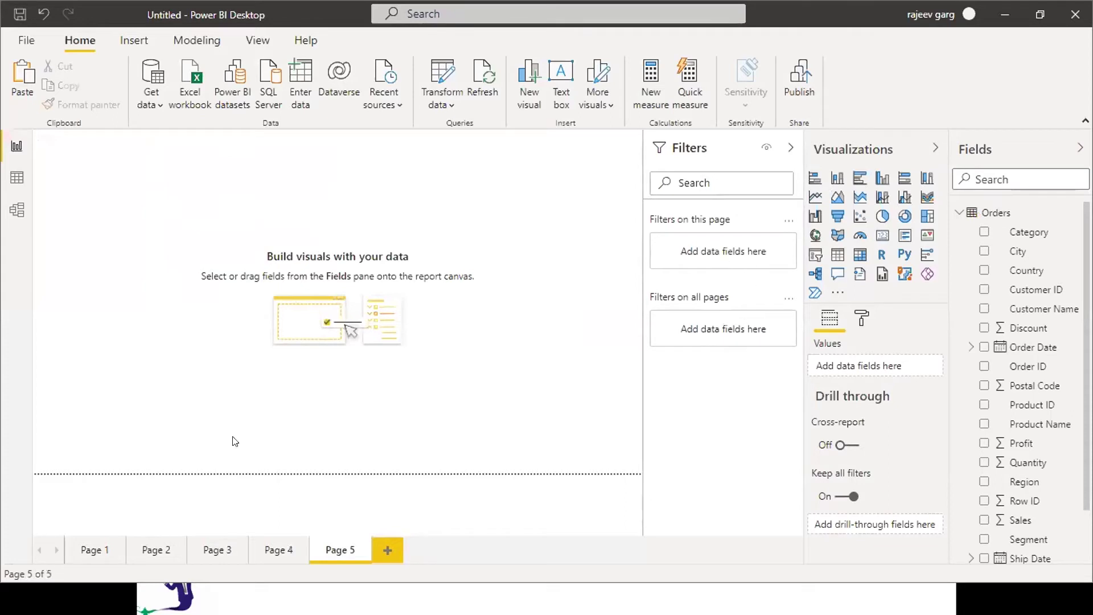
Step: Create a stacked bar chart of Sales by Sub-Category on the new page
{"action": "left_click", "coordinate": [815, 177]}
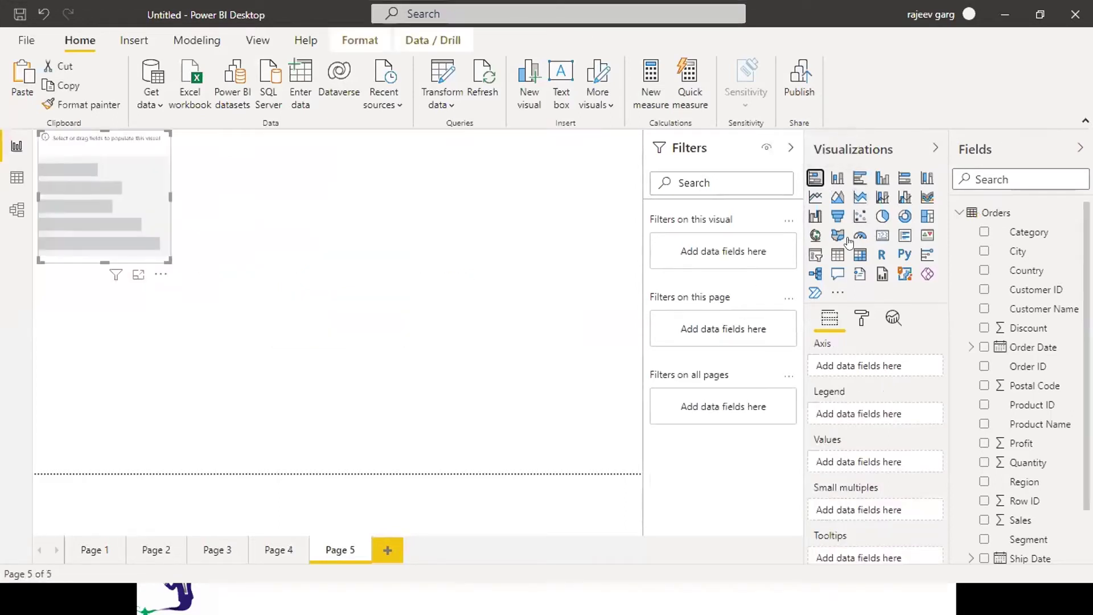
{"action": "left_click", "coordinate": [984, 520]}
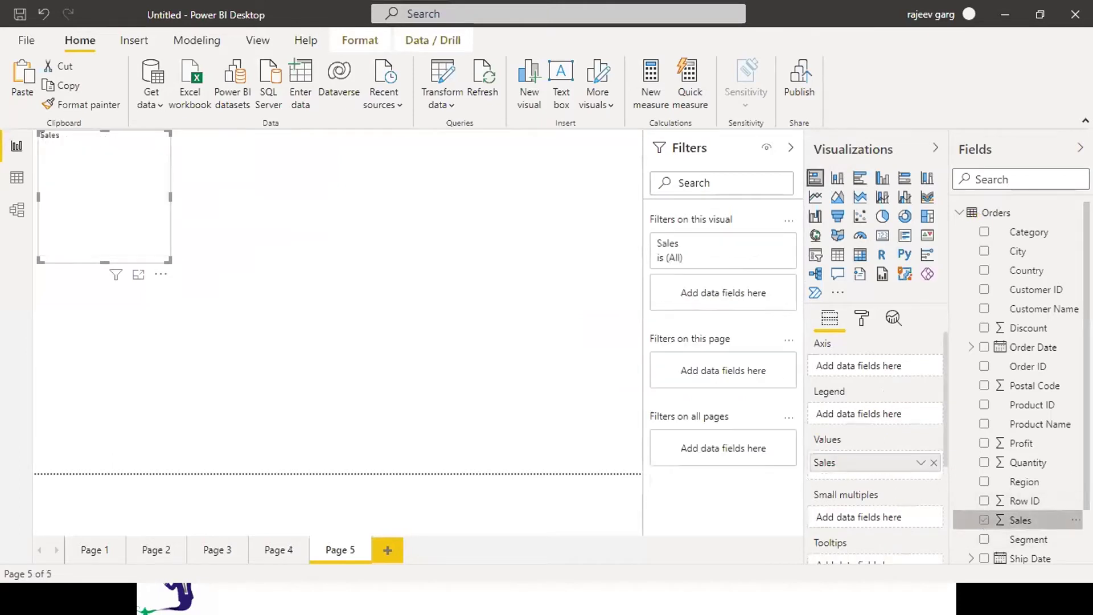
{"action": "scroll", "coordinate": [977, 215], "scroll_direction": "down", "scroll_amount": 2}
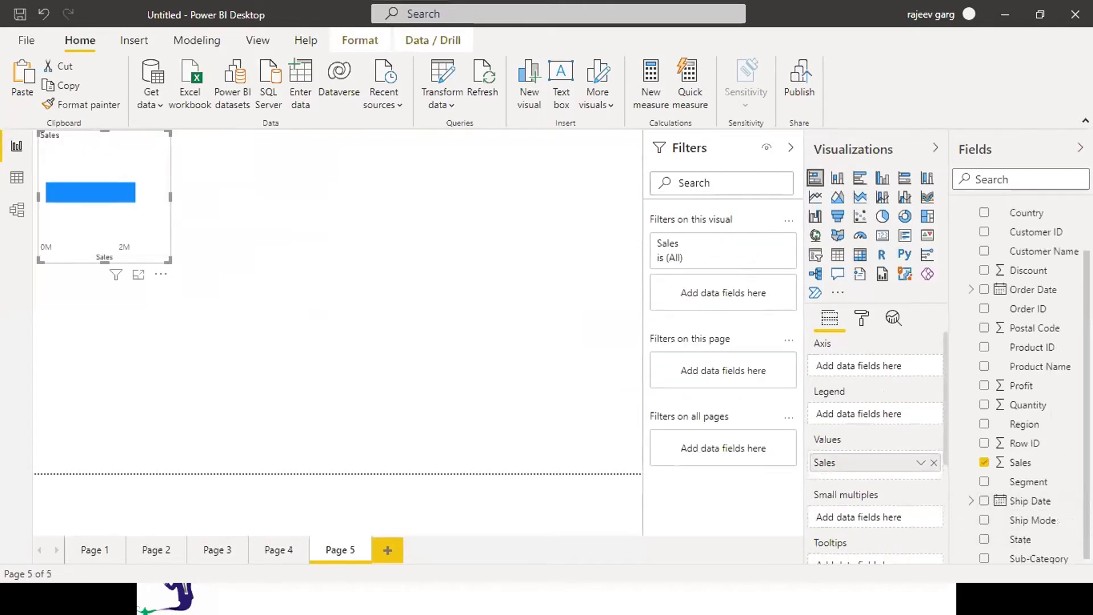
{"action": "left_click", "coordinate": [984, 558]}
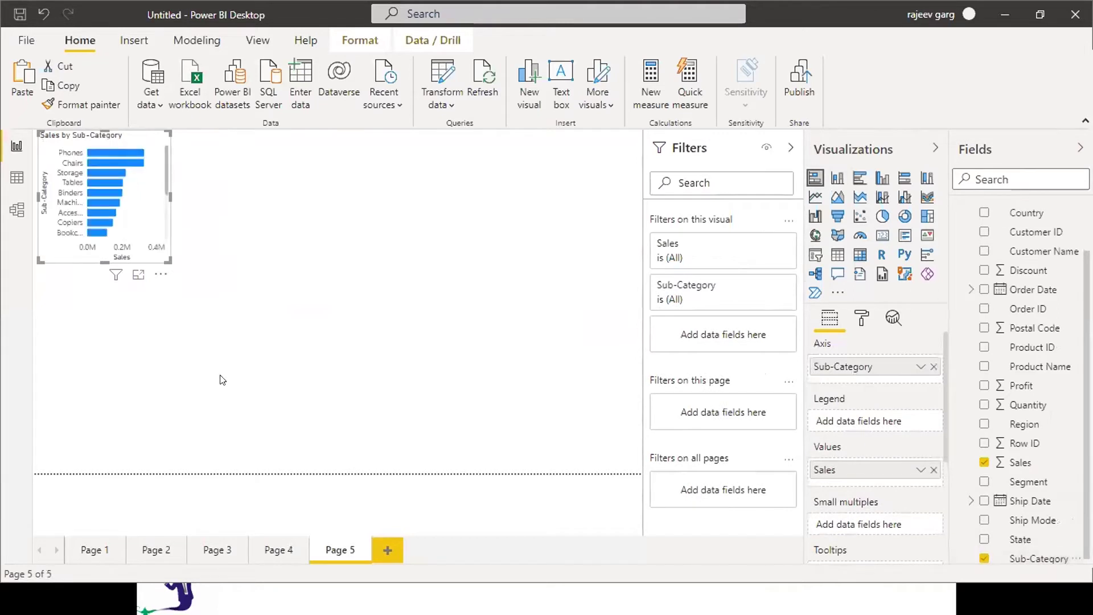
Step: Enlarge the Sales by Sub-Category bar chart to fill about half the page and turn on its data labels
{"action": "left_click_drag", "start_coordinate": [168, 262], "coordinate": [351, 482]}
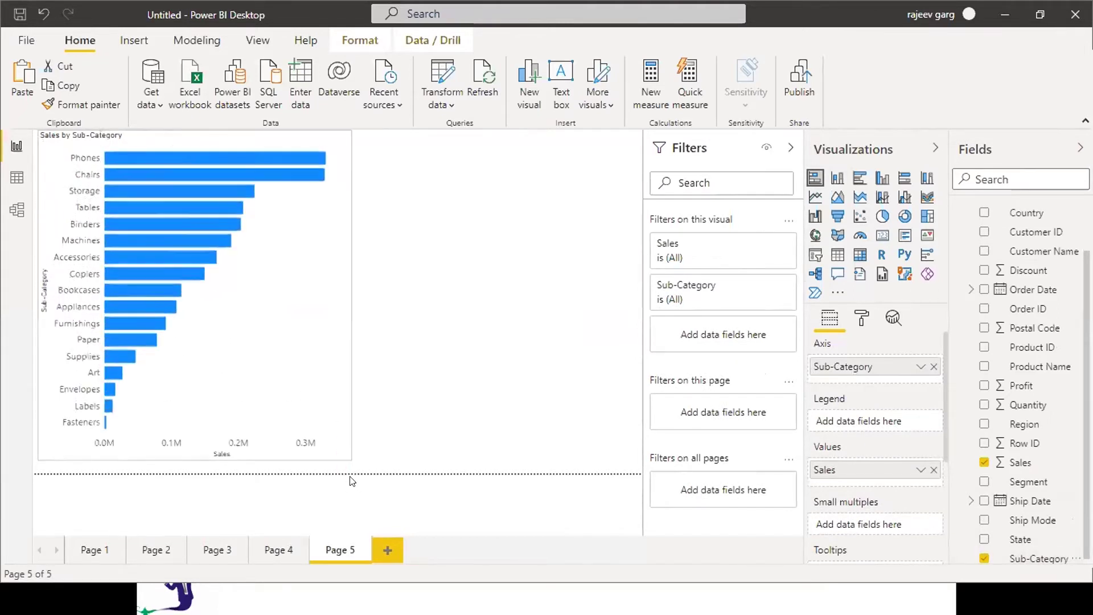
{"action": "left_click", "coordinate": [856, 318]}
{"action": "left_click", "coordinate": [915, 524]}
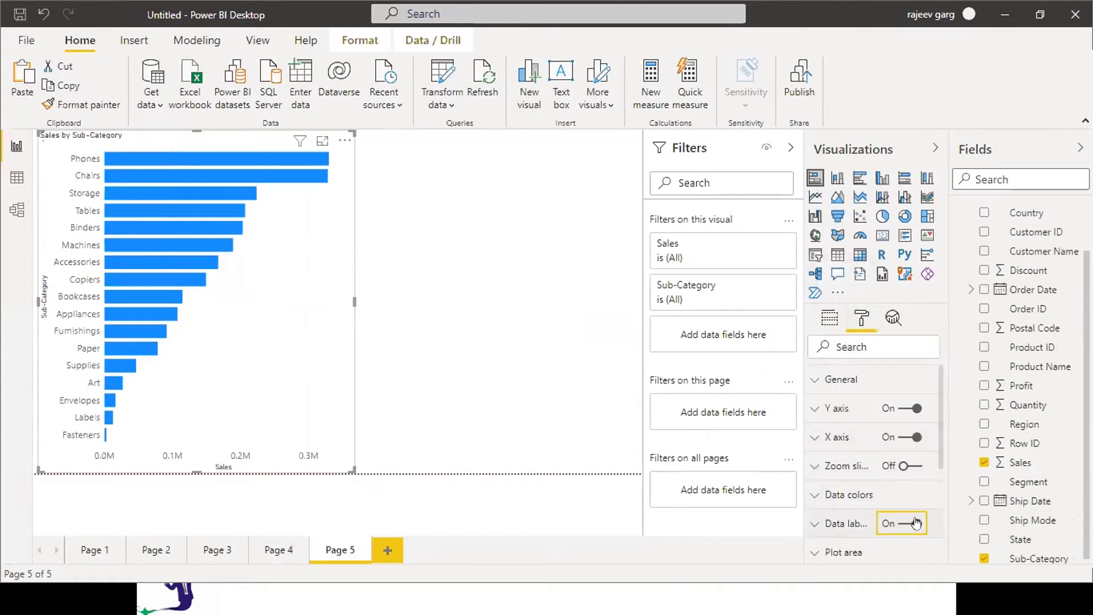
{"action": "left_click", "coordinate": [826, 325]}
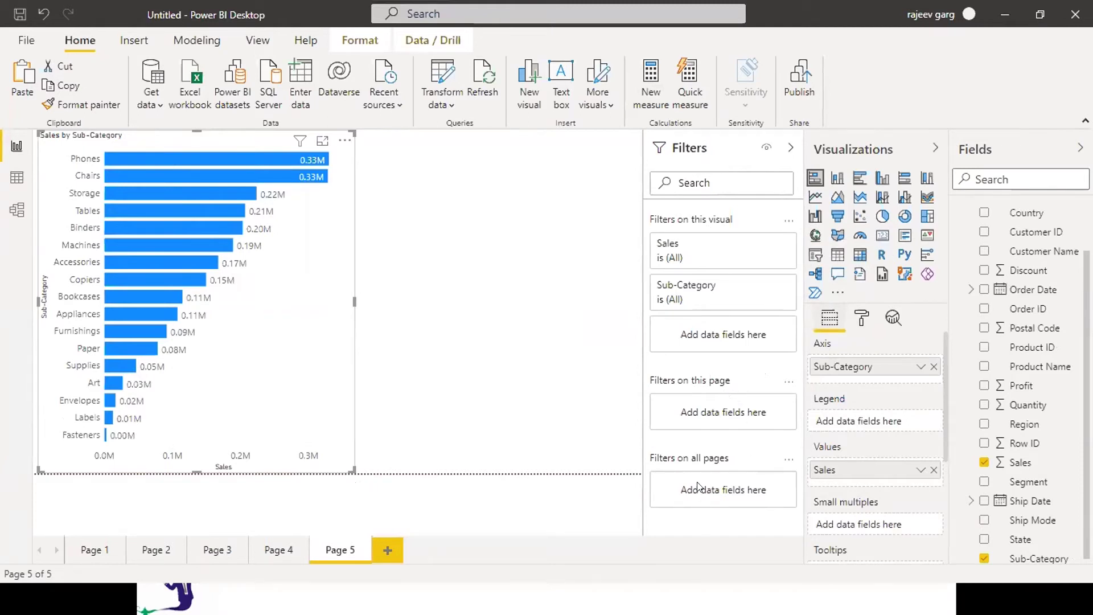
Step: Add a stacked column chart beside the bar chart with Sales as its values
{"action": "double_click", "coordinate": [515, 243]}
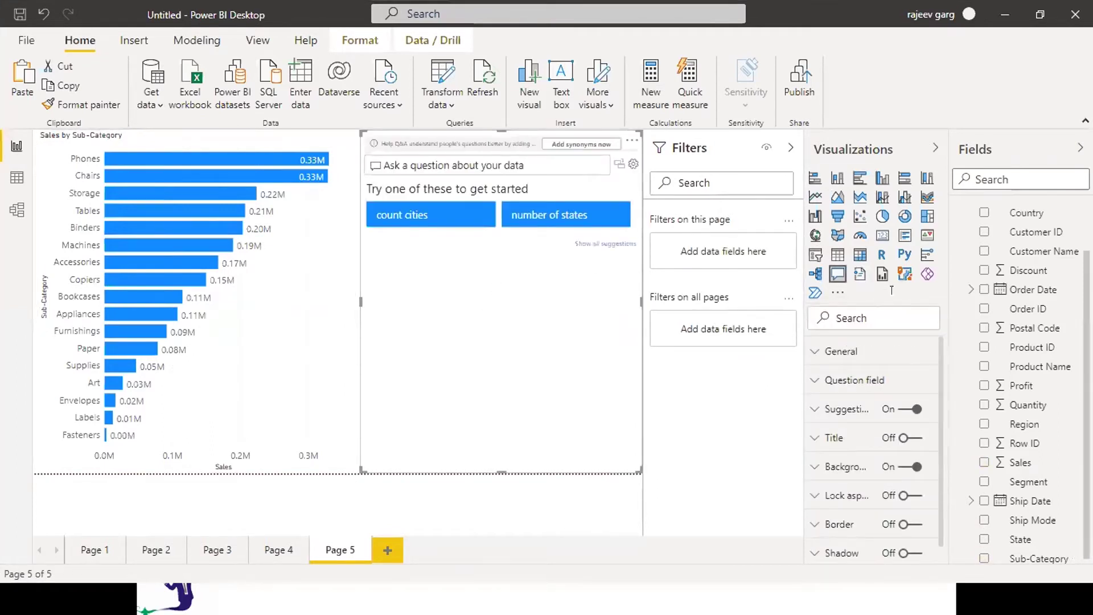
{"action": "left_click", "coordinate": [817, 182]}
{"action": "left_click", "coordinate": [838, 179]}
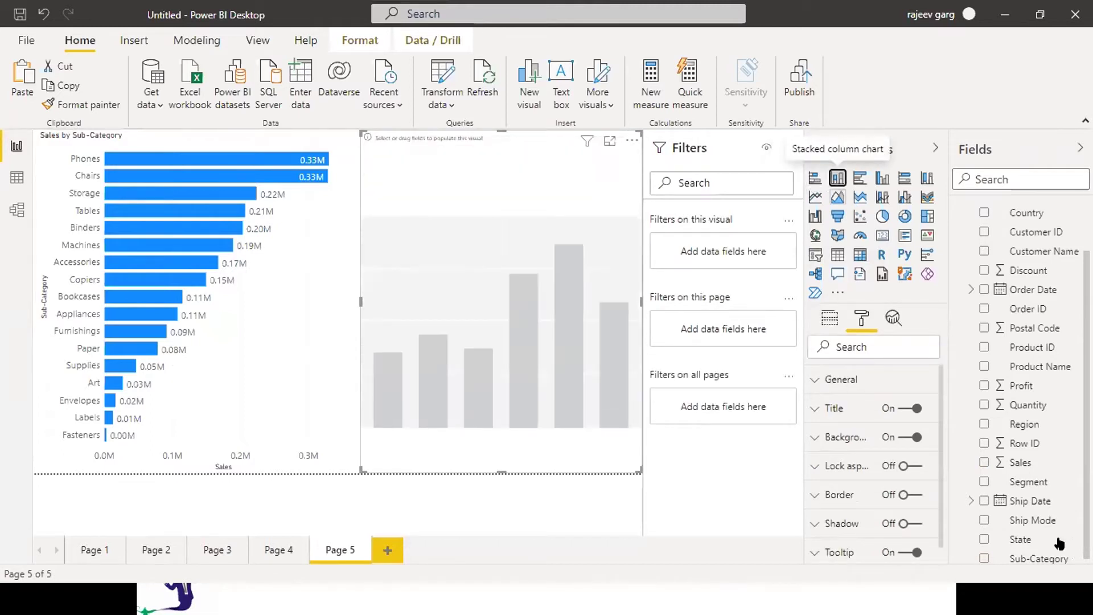
{"action": "left_click", "coordinate": [985, 461]}
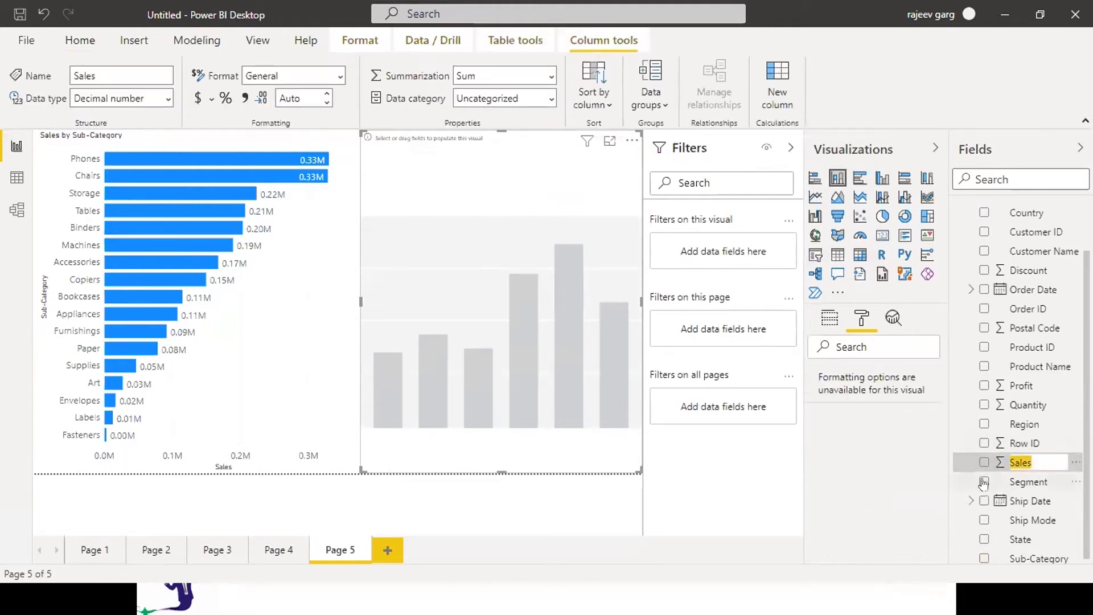
{"action": "left_click", "coordinate": [983, 463]}
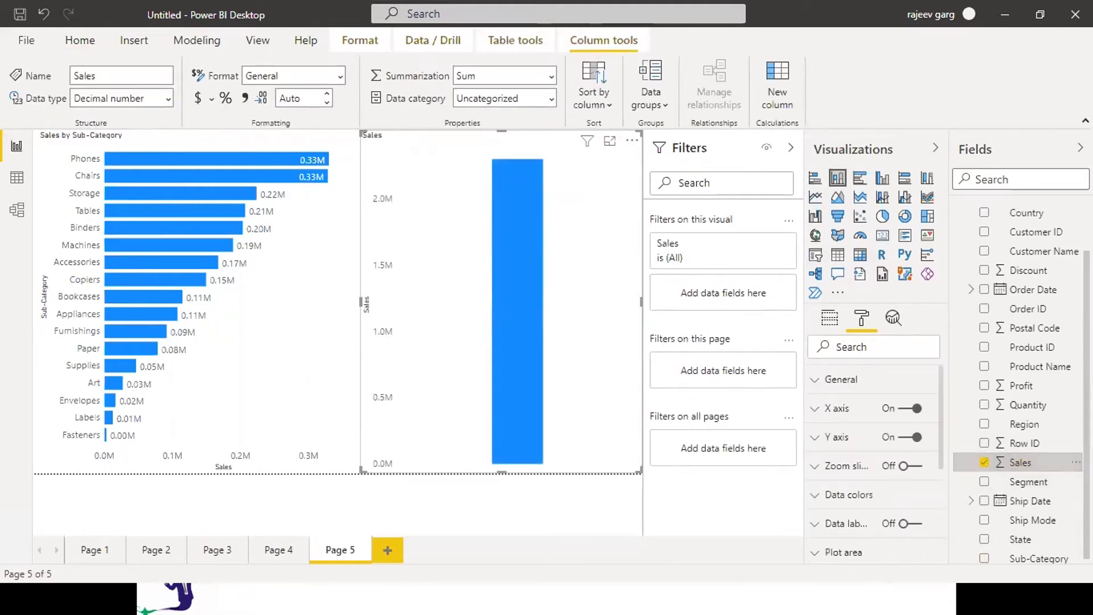
Step: Add Category to the Sales column chart and turn on its data labels
{"action": "scroll", "coordinate": [980, 229], "scroll_direction": "up", "scroll_amount": 2}
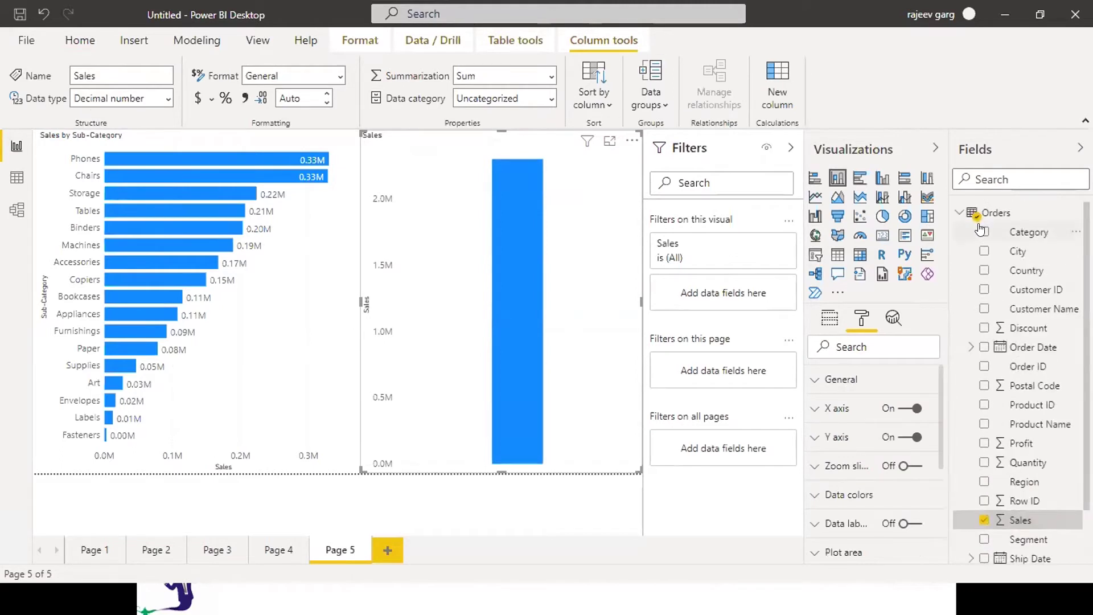
{"action": "left_click", "coordinate": [980, 229]}
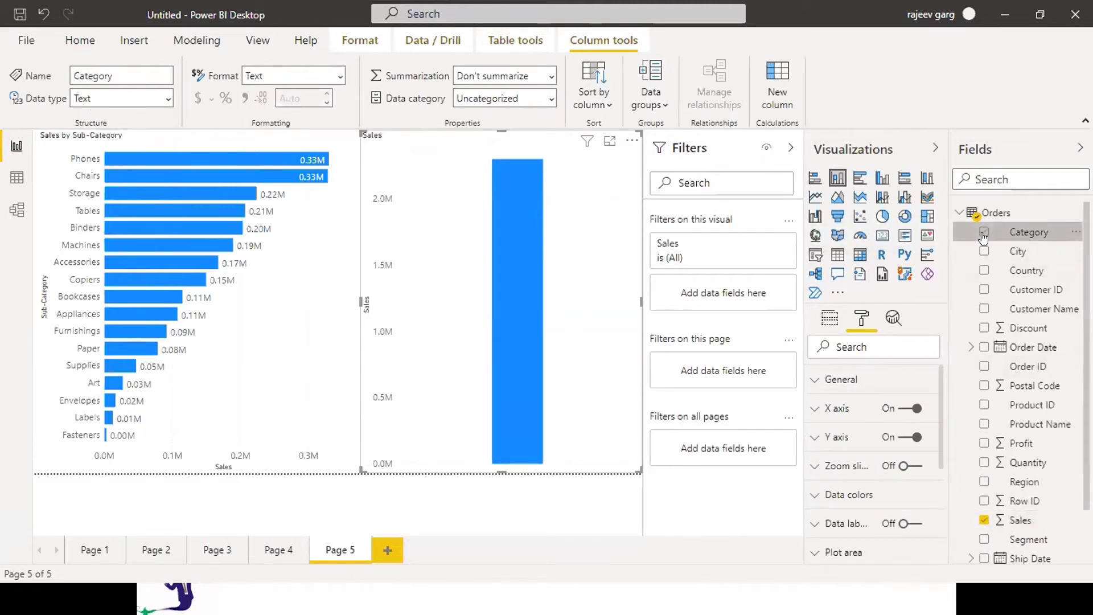
{"action": "left_click", "coordinate": [984, 233]}
{"action": "left_click", "coordinate": [984, 234]}
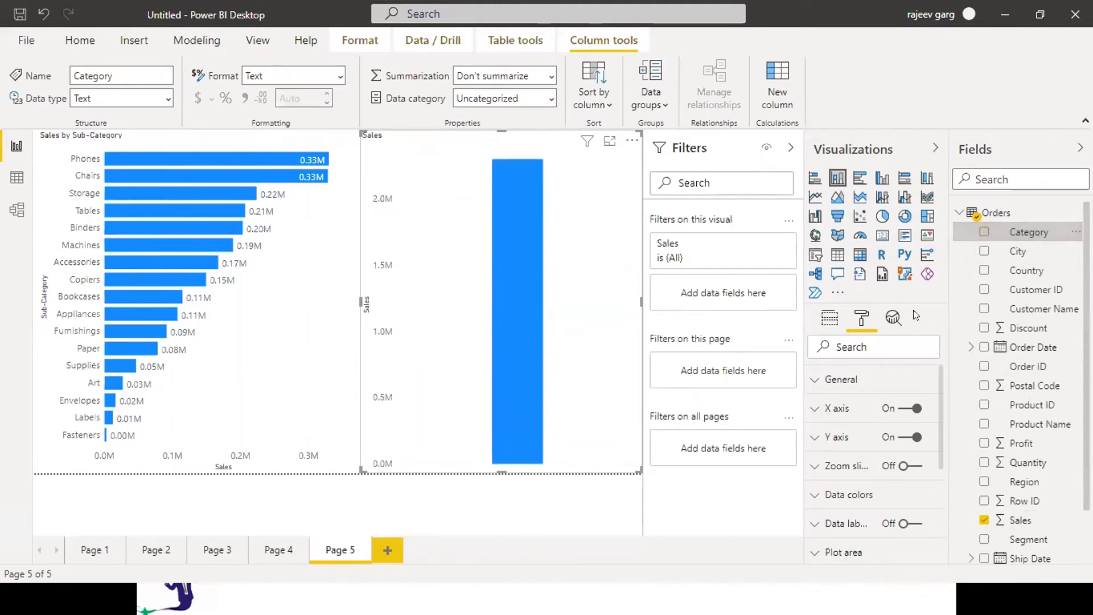
{"action": "left_click", "coordinate": [980, 231]}
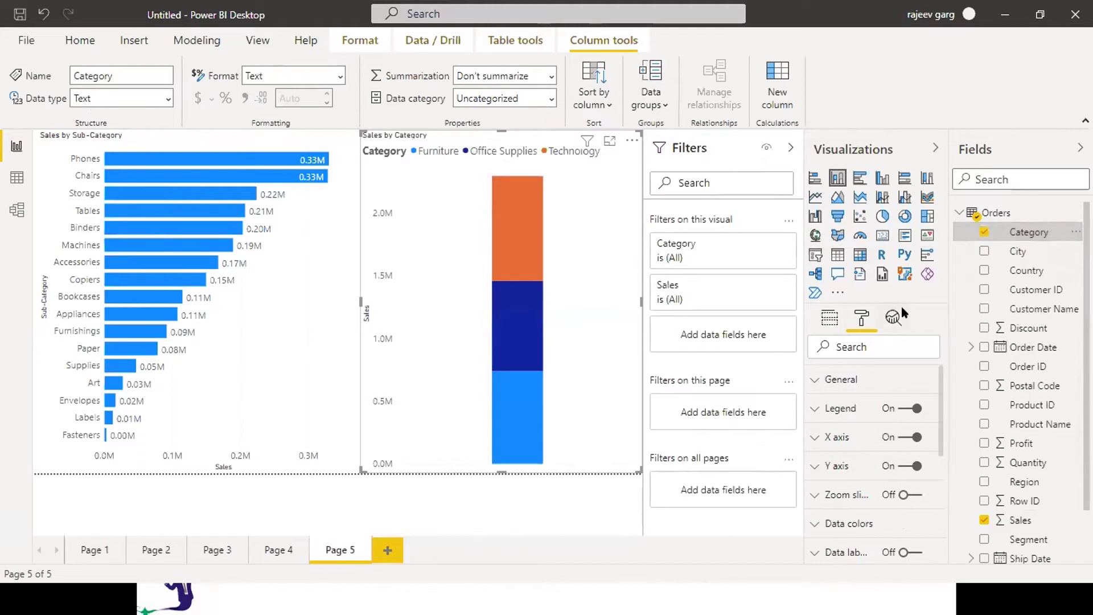
{"action": "left_click", "coordinate": [908, 551]}
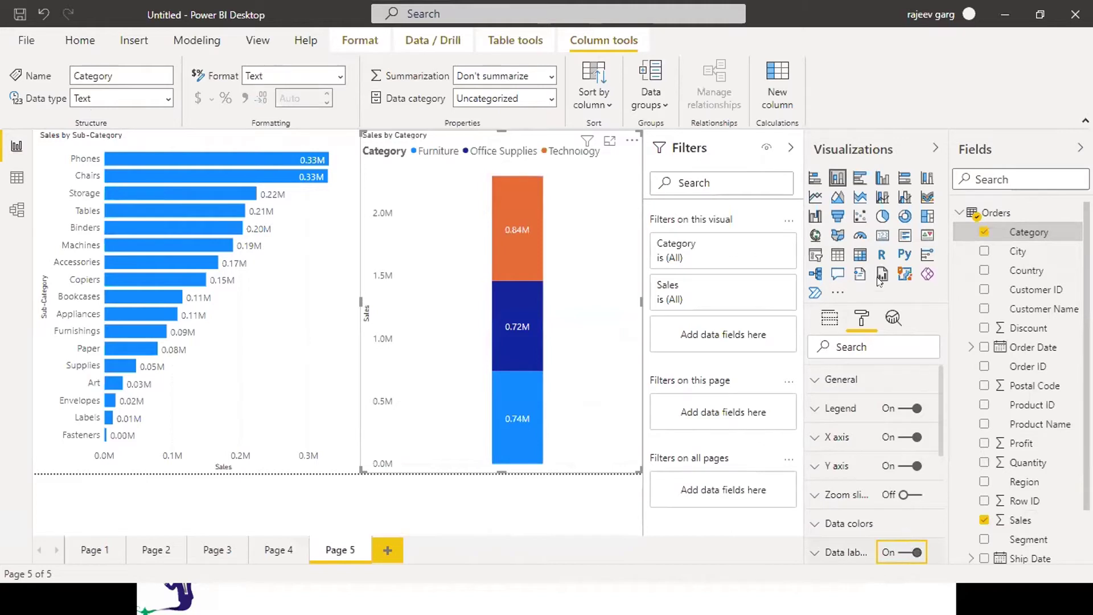
Step: Keep the visual as a stacked column chart and move Category from its legend to its axis
{"action": "left_click", "coordinate": [881, 179]}
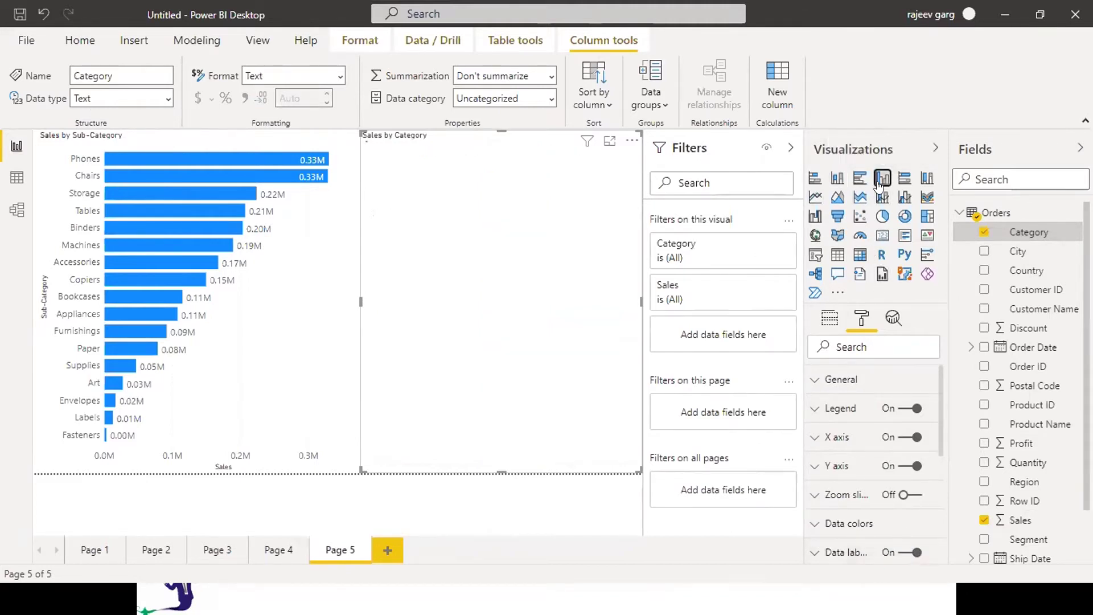
{"action": "left_click", "coordinate": [837, 178]}
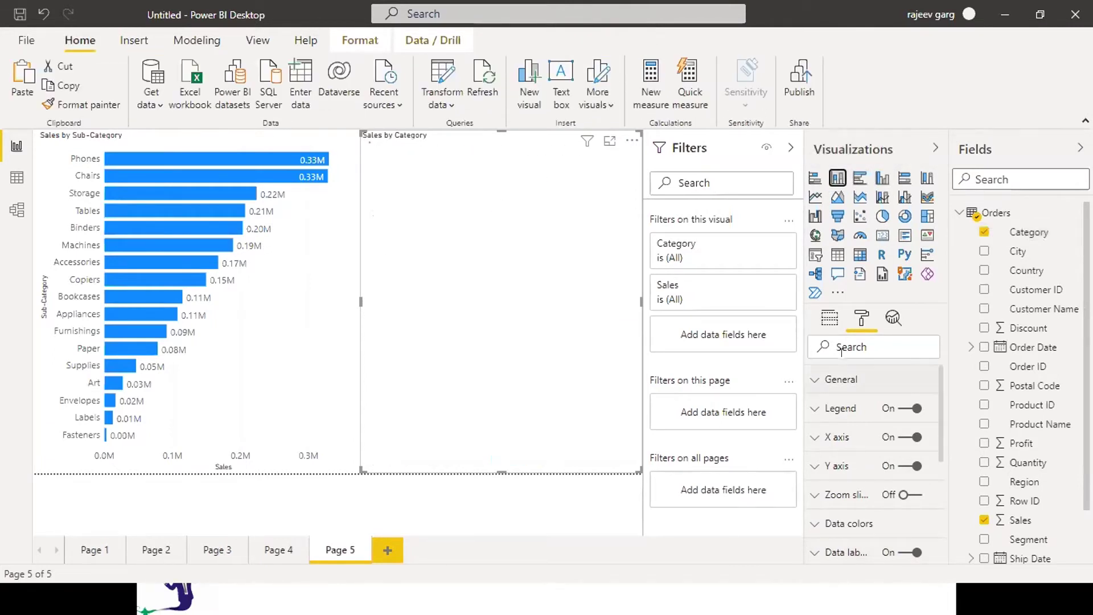
{"action": "left_click", "coordinate": [832, 325]}
{"action": "left_click_drag", "start_coordinate": [866, 409], "coordinate": [870, 367]}
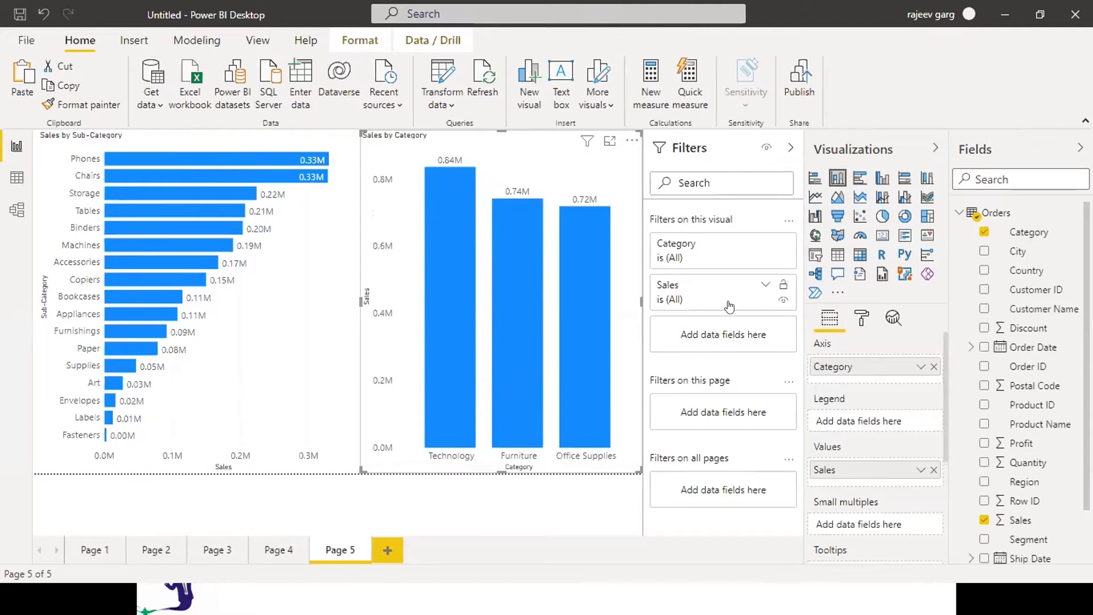
Step: Add Category as the legend of both the column chart and the Sub-Category bar chart
{"action": "left_click", "coordinate": [862, 319]}
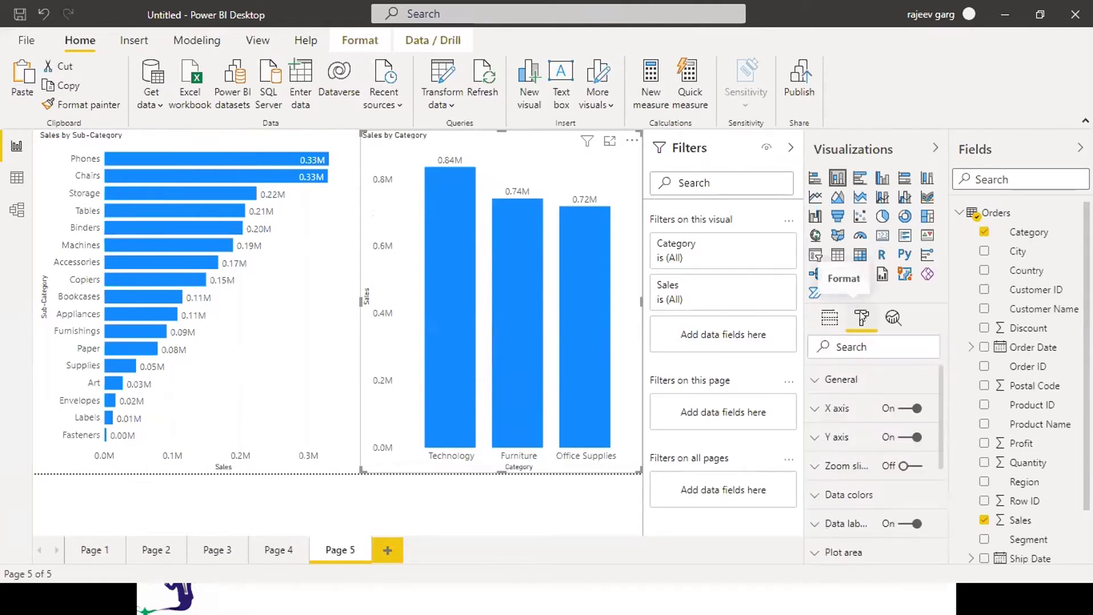
{"action": "left_click", "coordinate": [833, 323]}
{"action": "left_click_drag", "start_coordinate": [1030, 236], "coordinate": [876, 434]}
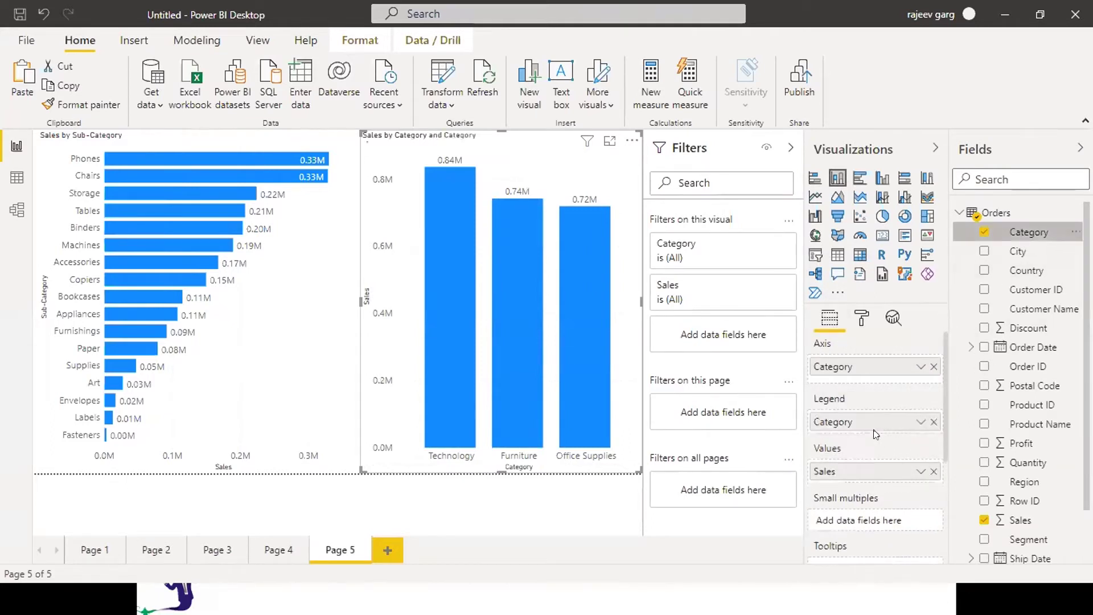
{"action": "left_click", "coordinate": [237, 329]}
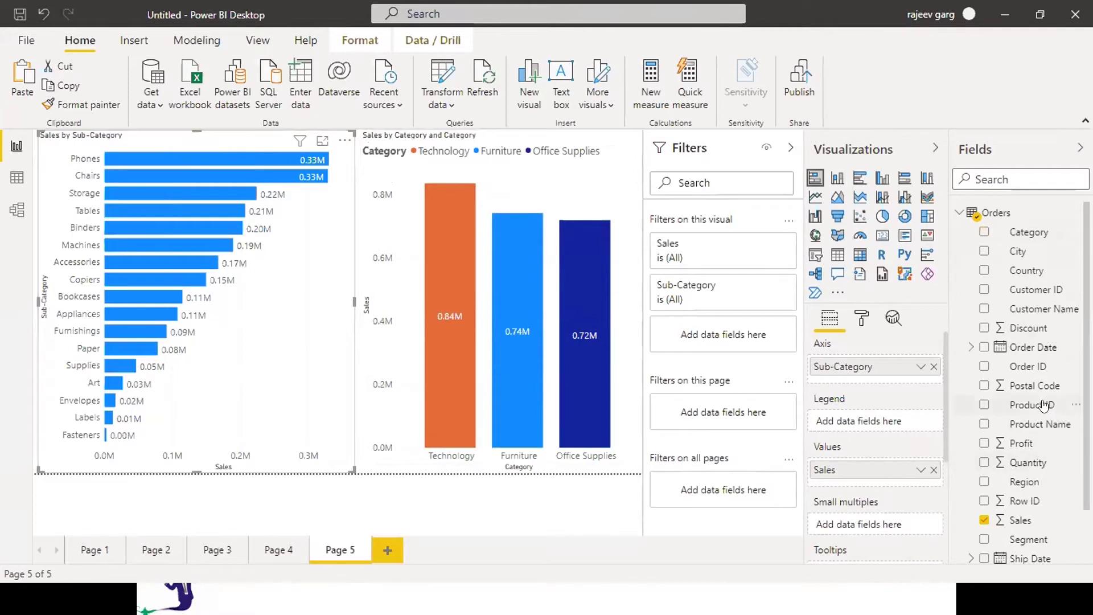
{"action": "left_click_drag", "start_coordinate": [1034, 233], "coordinate": [892, 430]}
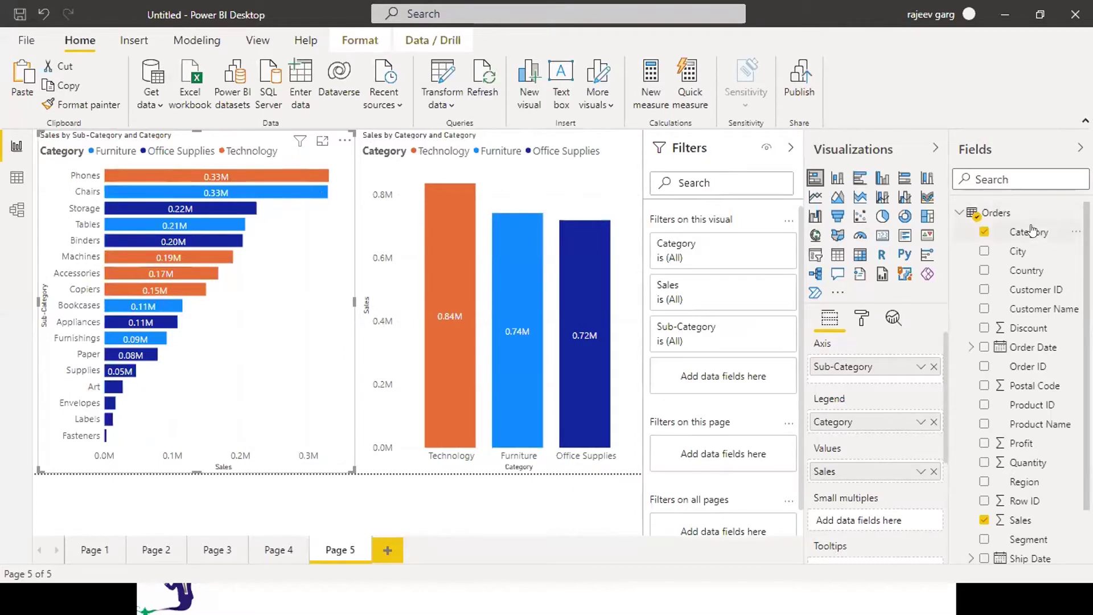
Step: Add a visual-level Category filter to the bar chart, try several category combinations, and leave only Technology selected
{"action": "left_click_drag", "start_coordinate": [1032, 230], "coordinate": [734, 380]}
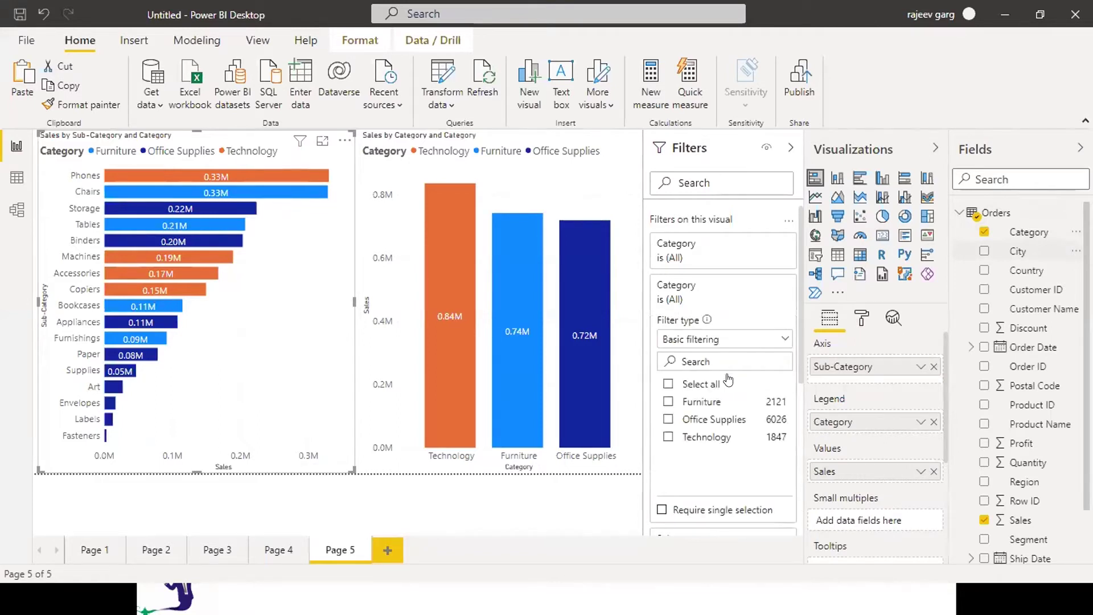
{"action": "left_click", "coordinate": [667, 402]}
{"action": "left_click", "coordinate": [662, 421]}
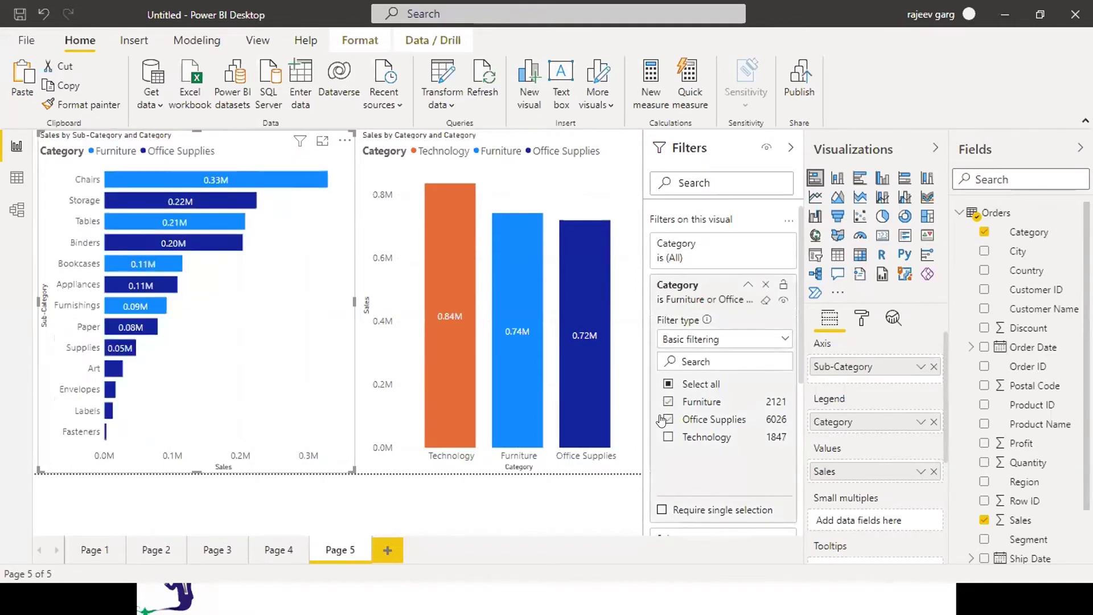
{"action": "left_click", "coordinate": [668, 438]}
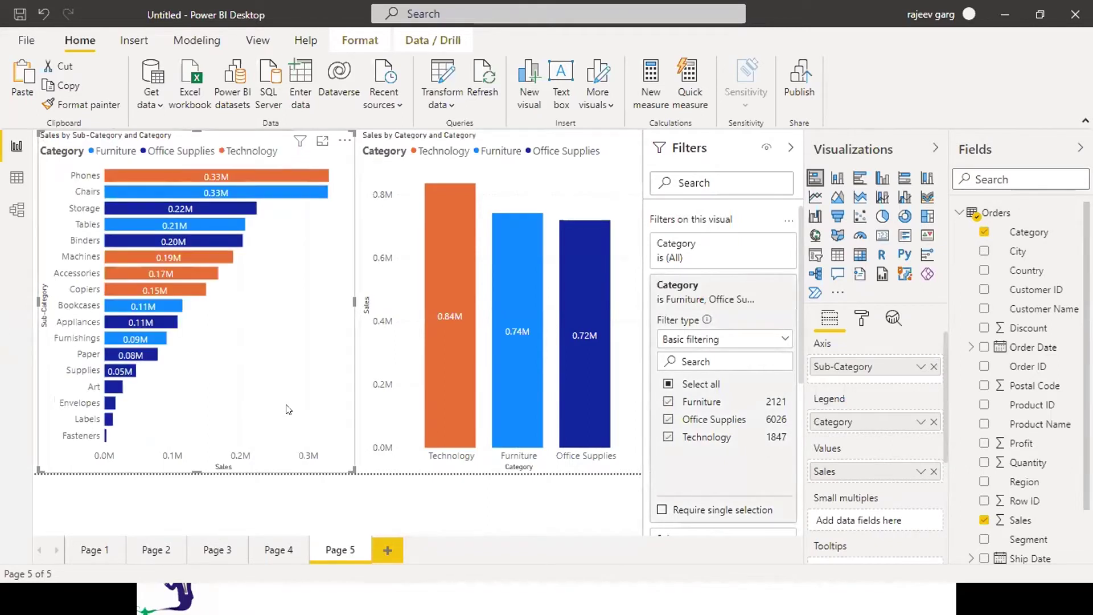
{"action": "left_click", "coordinate": [668, 420]}
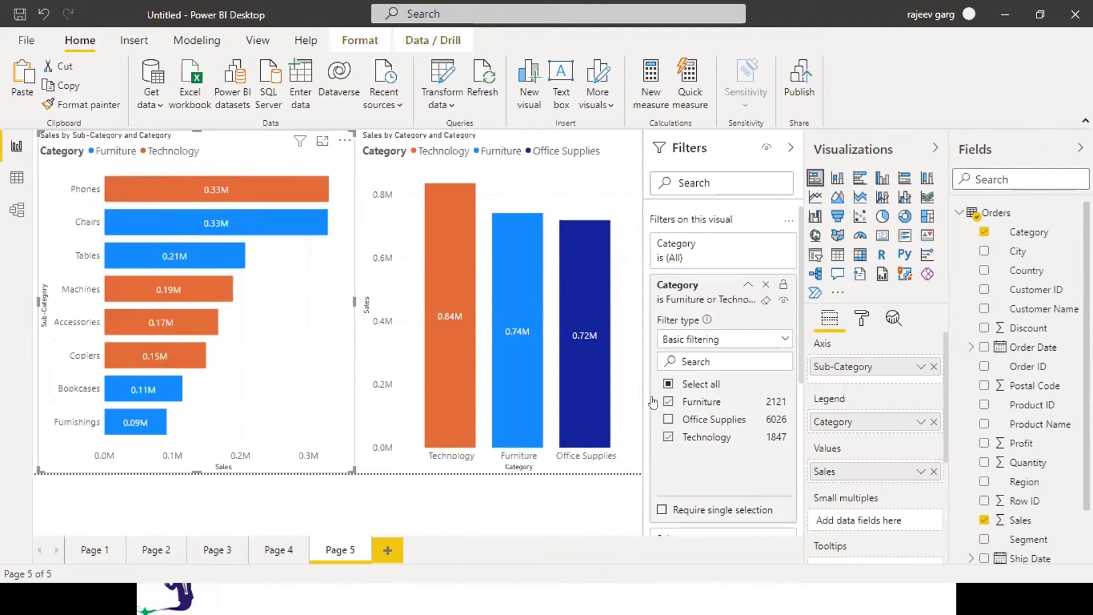
{"action": "left_click", "coordinate": [667, 402]}
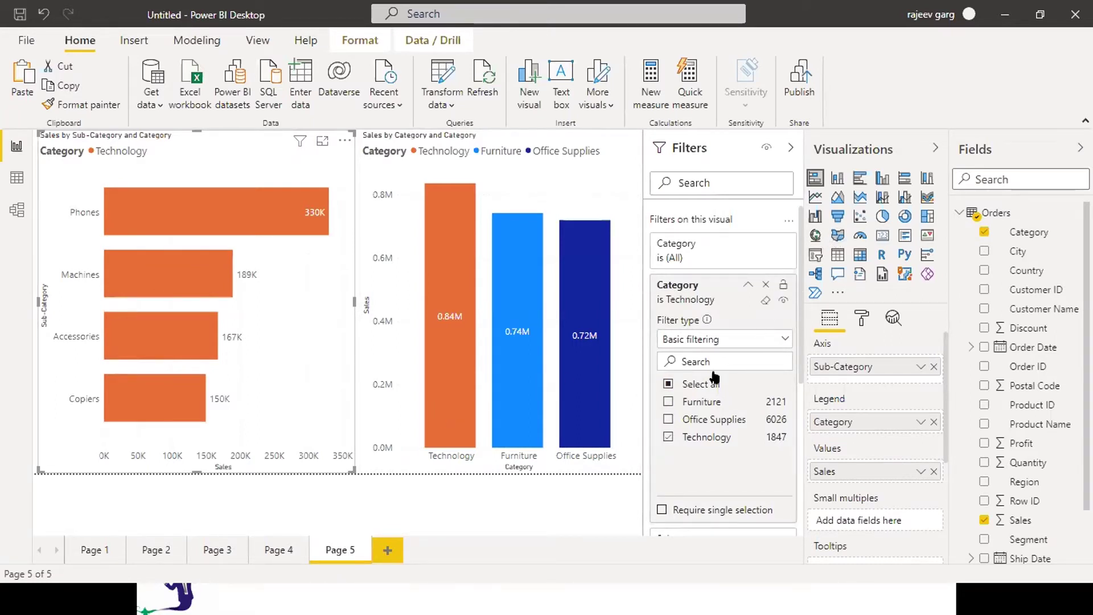
Step: Select all categories in the bar chart's added Category filter and remove that filter
{"action": "left_click", "coordinate": [669, 384]}
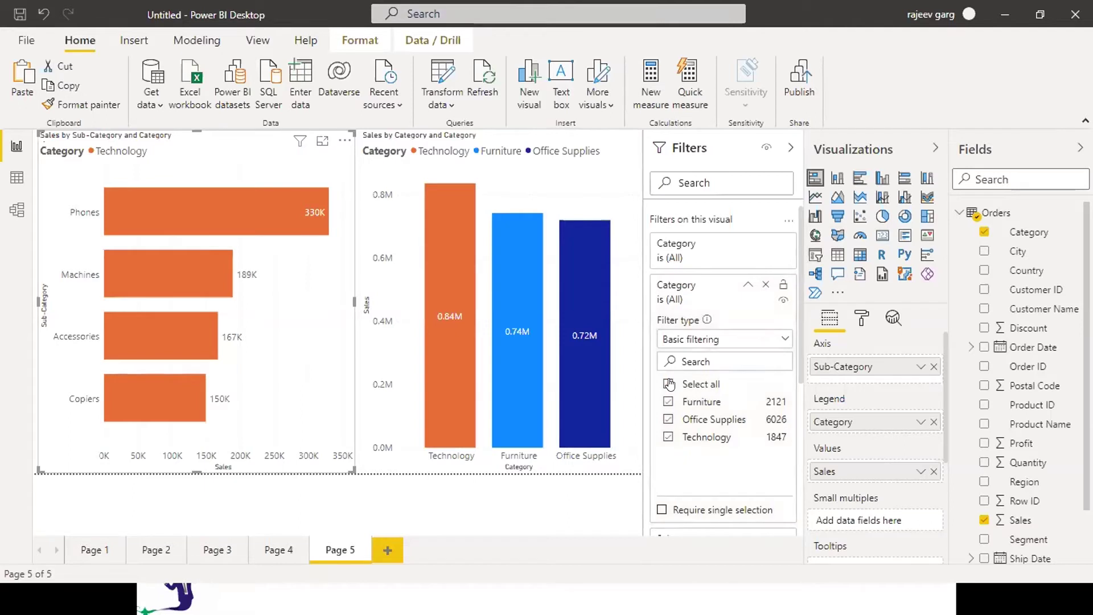
{"action": "left_click", "coordinate": [766, 284]}
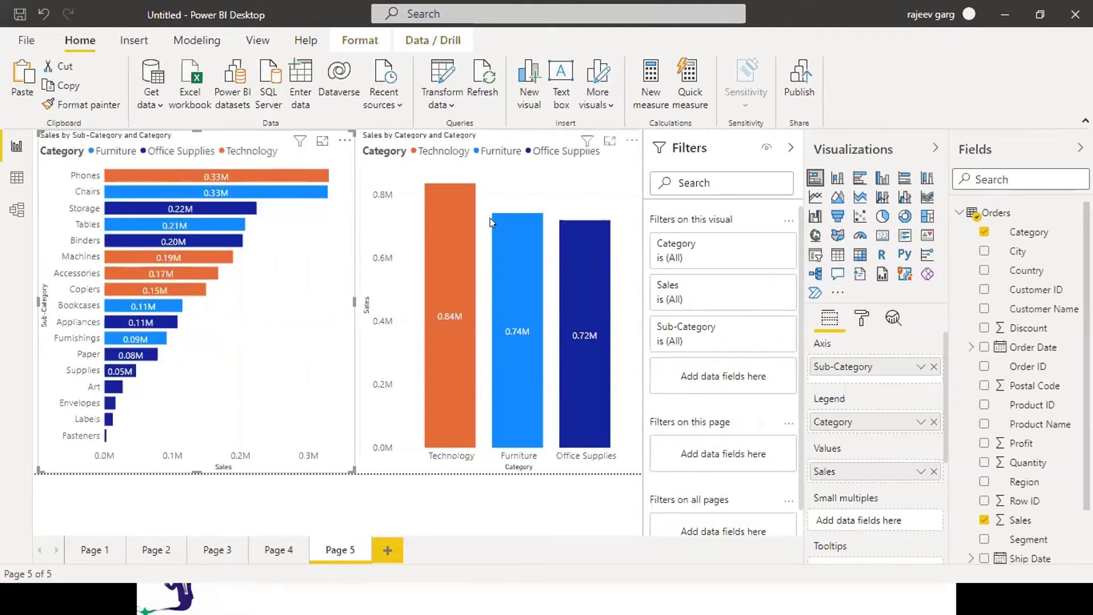
Step: Add Sales as a page-level filter and set its filter type to Basic filtering
{"action": "left_click_drag", "start_coordinate": [1023, 531], "coordinate": [723, 454]}
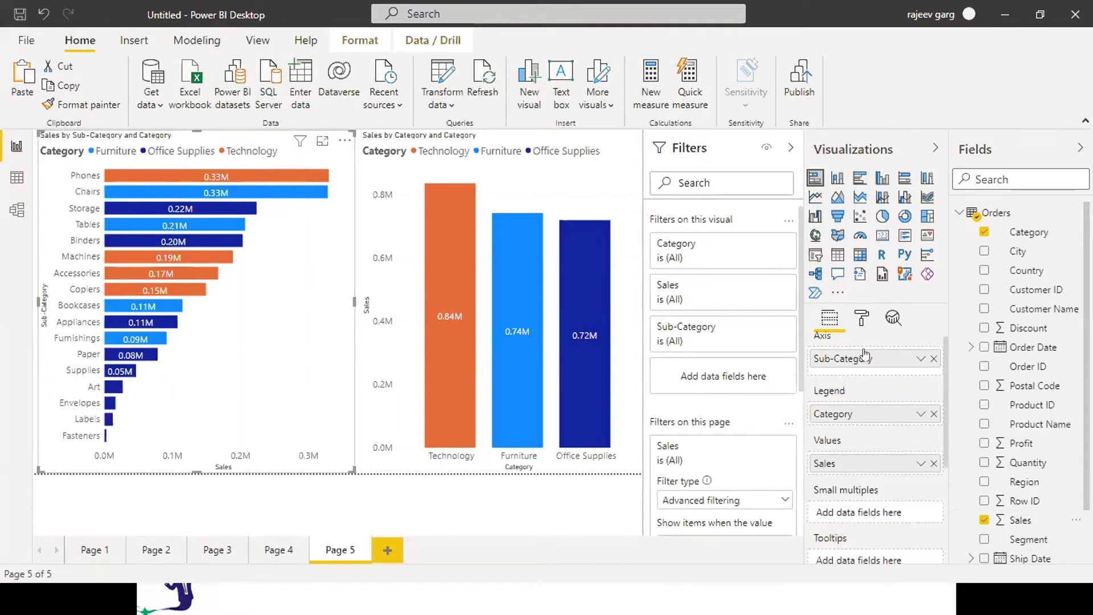
{"action": "left_click", "coordinate": [862, 318]}
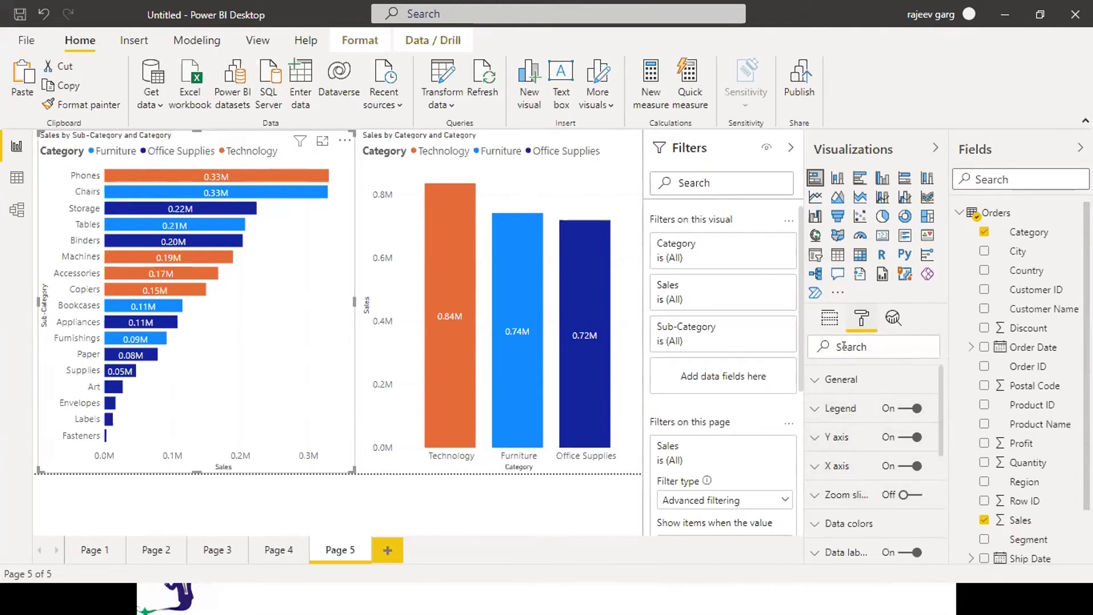
{"action": "left_click", "coordinate": [829, 319]}
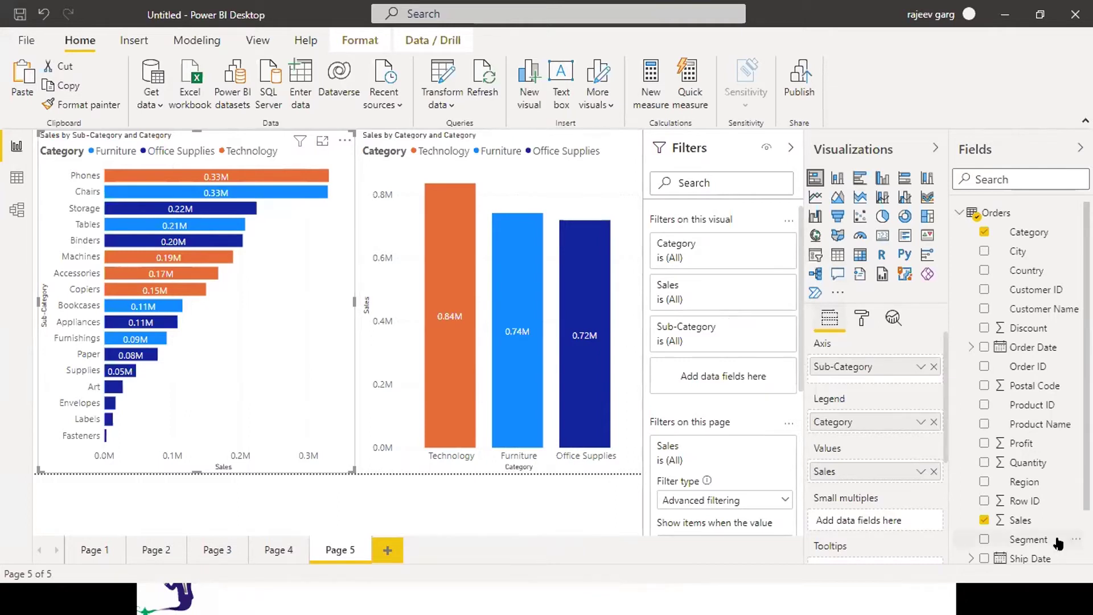
{"action": "left_click_drag", "start_coordinate": [1043, 231], "coordinate": [1025, 216]}
{"action": "left_click_drag", "start_coordinate": [797, 333], "coordinate": [809, 440]}
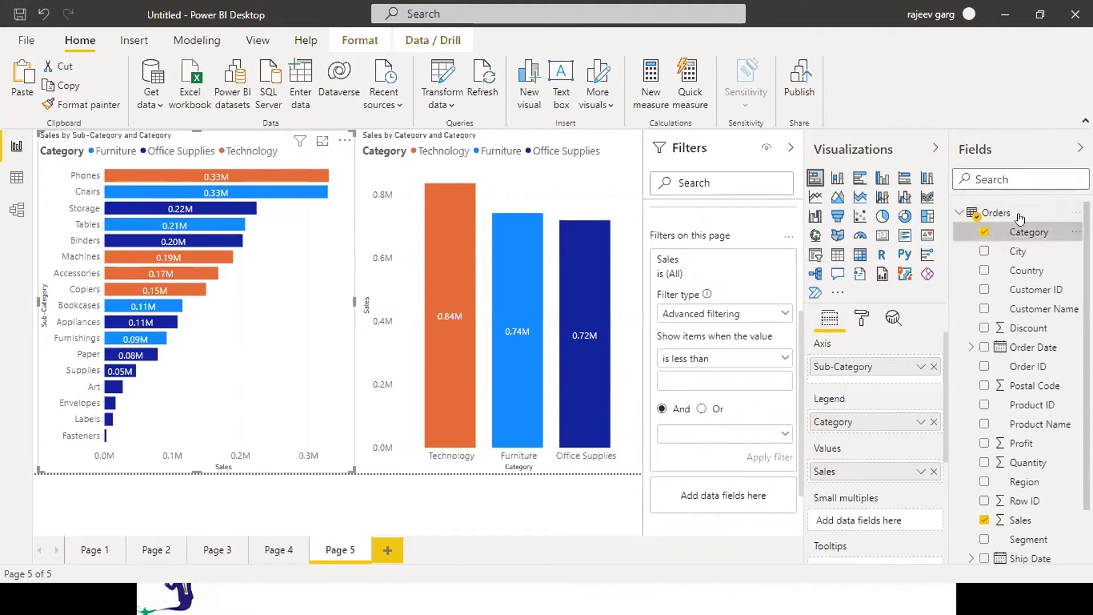
{"action": "left_click", "coordinate": [740, 318]}
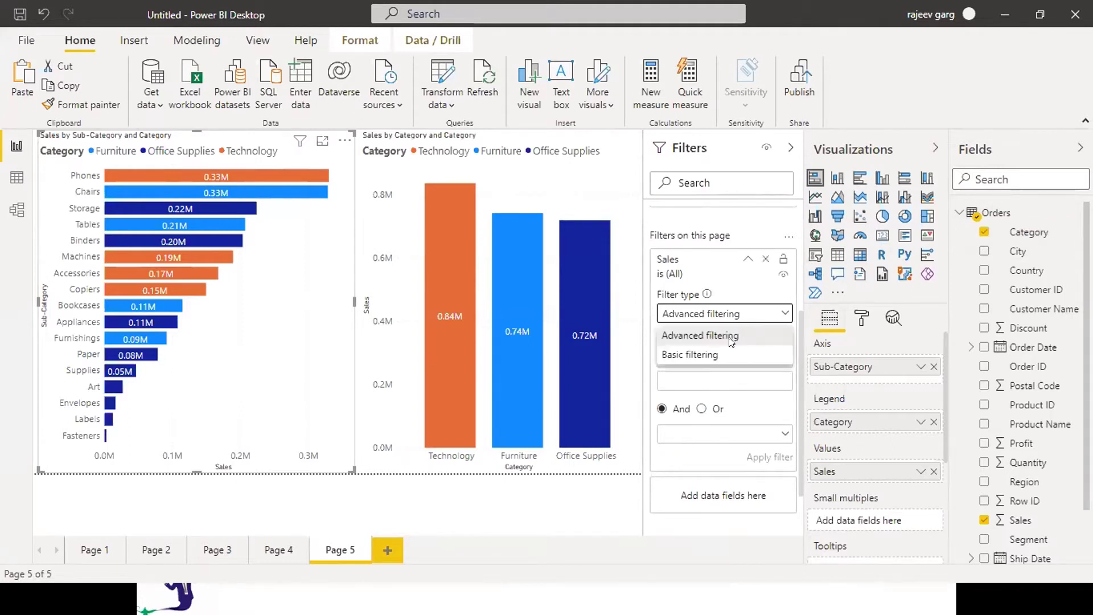
{"action": "left_click", "coordinate": [712, 355]}
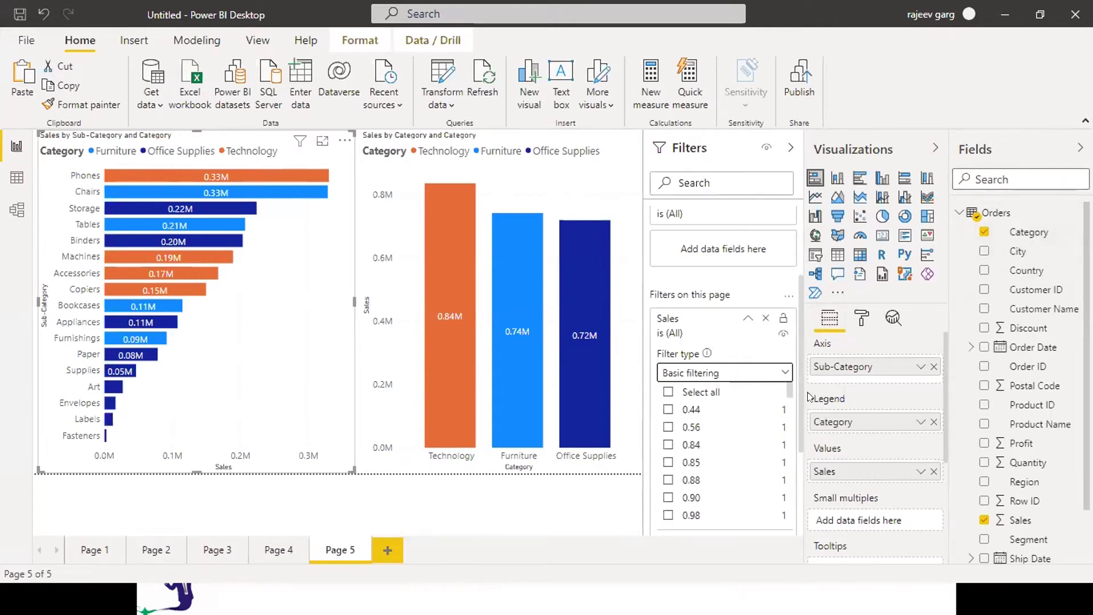
{"action": "left_click_drag", "start_coordinate": [798, 341], "coordinate": [776, 285]}
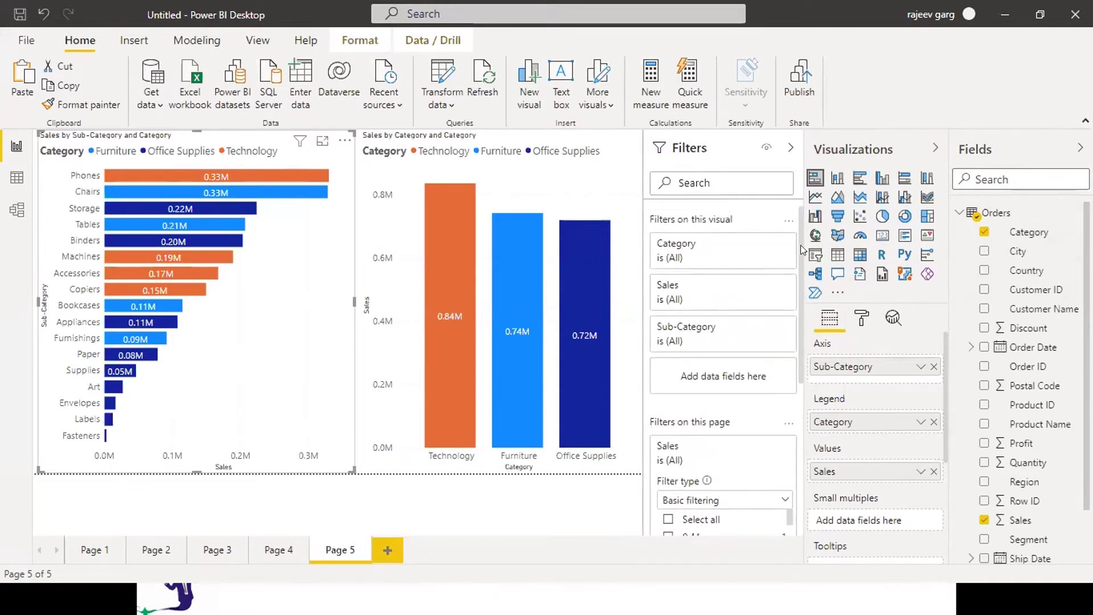
{"action": "left_click_drag", "start_coordinate": [800, 283], "coordinate": [814, 379]}
{"action": "scroll", "coordinate": [812, 385], "scroll_direction": "down", "scroll_amount": 1}
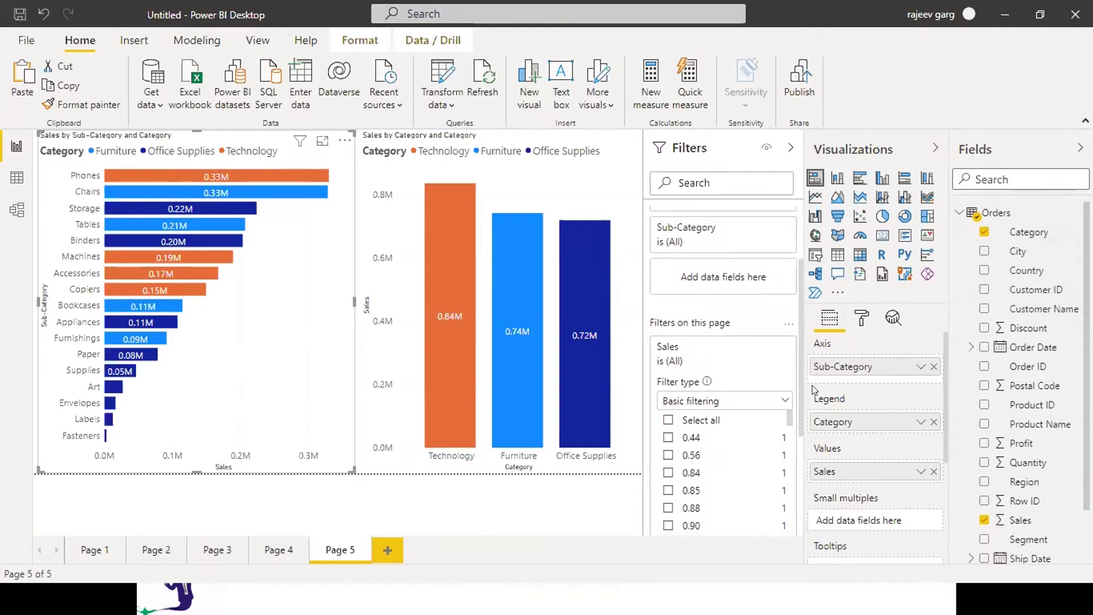
{"action": "scroll", "coordinate": [790, 326], "scroll_direction": "down", "scroll_amount": 5}
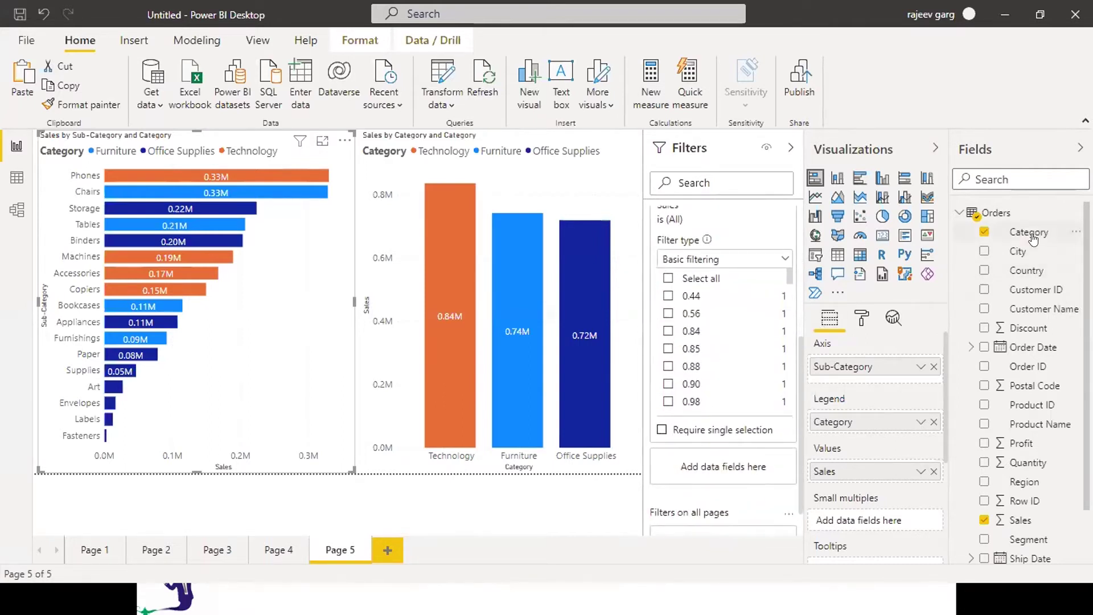
Step: Add Category as a page-level filter and remove the Sales page-level filter
{"action": "left_click_drag", "start_coordinate": [1032, 231], "coordinate": [735, 268]}
{"action": "left_click", "coordinate": [734, 262]}
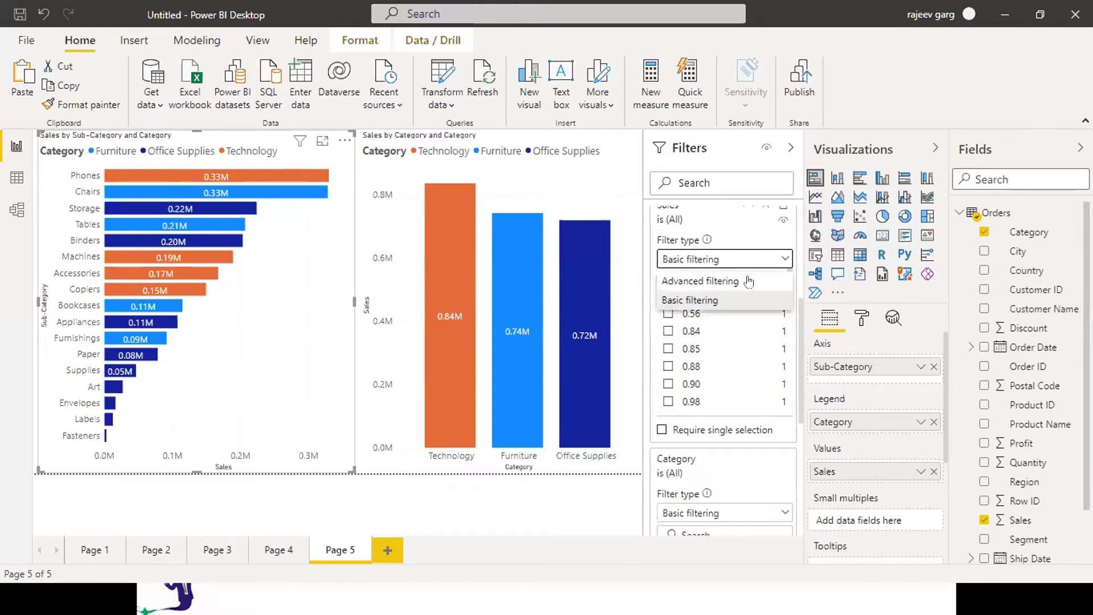
{"action": "left_click", "coordinate": [795, 304]}
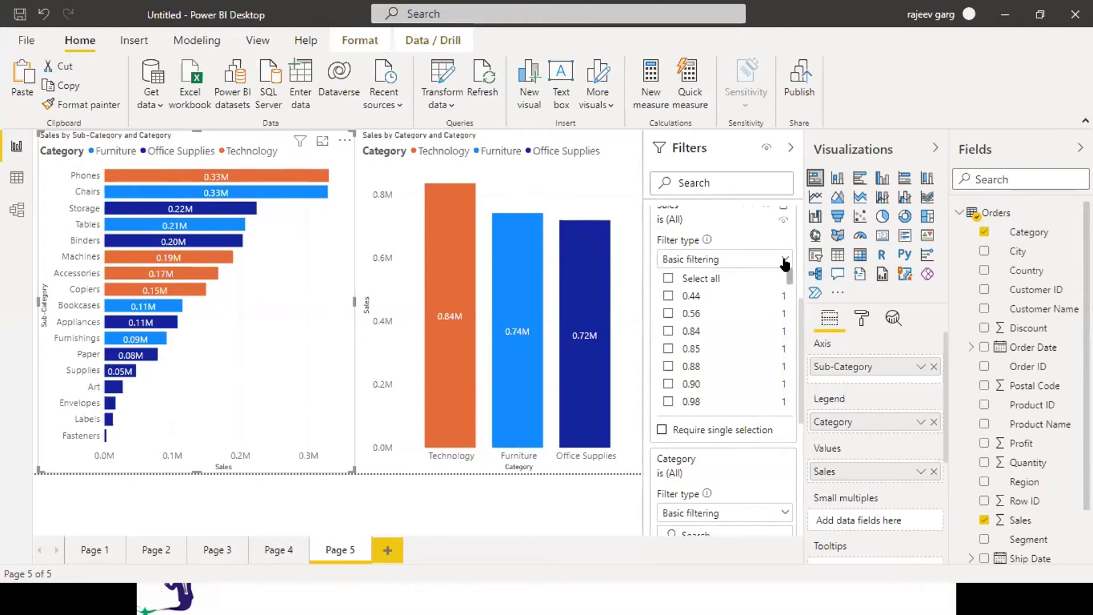
{"action": "scroll", "coordinate": [789, 291], "scroll_direction": "down", "scroll_amount": 3}
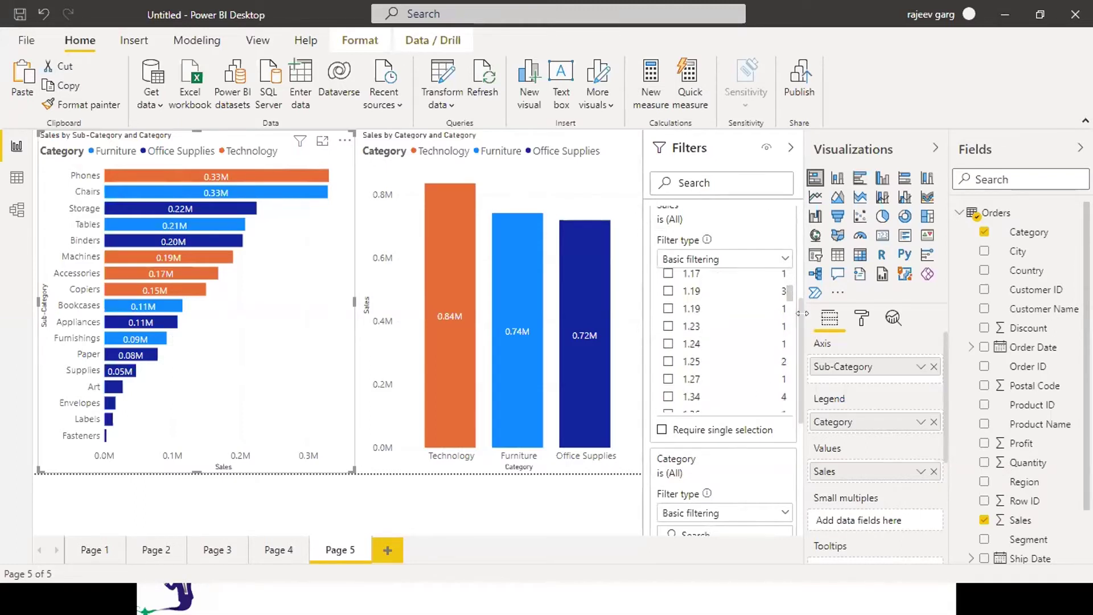
{"action": "scroll", "coordinate": [799, 308], "scroll_direction": "up", "scroll_amount": 3}
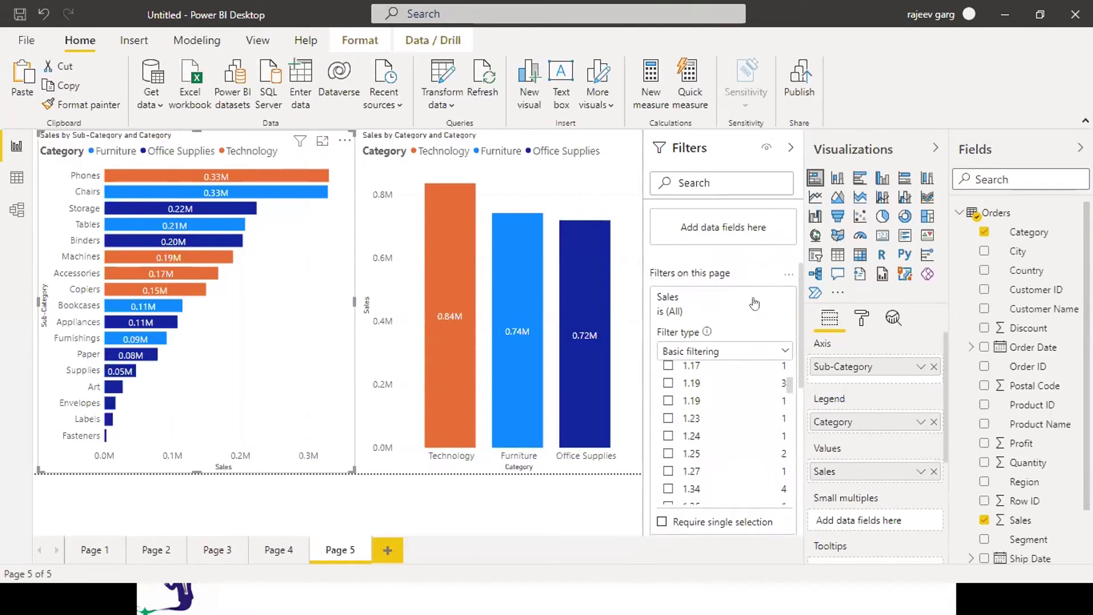
{"action": "left_click", "coordinate": [748, 297]}
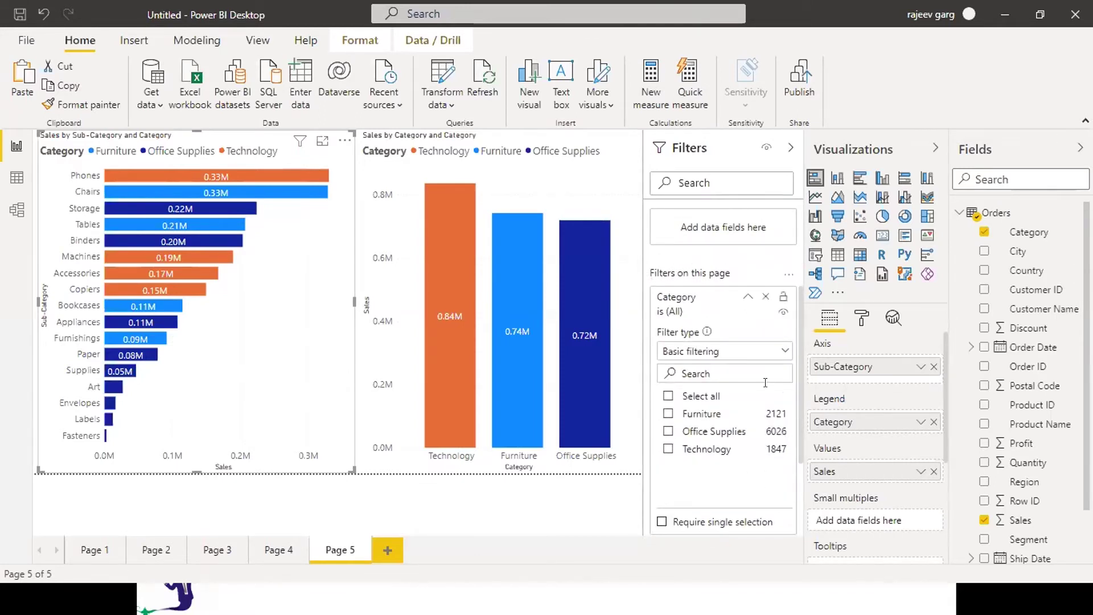
Step: Remove the Category page-level filter
{"action": "left_click", "coordinate": [767, 298]}
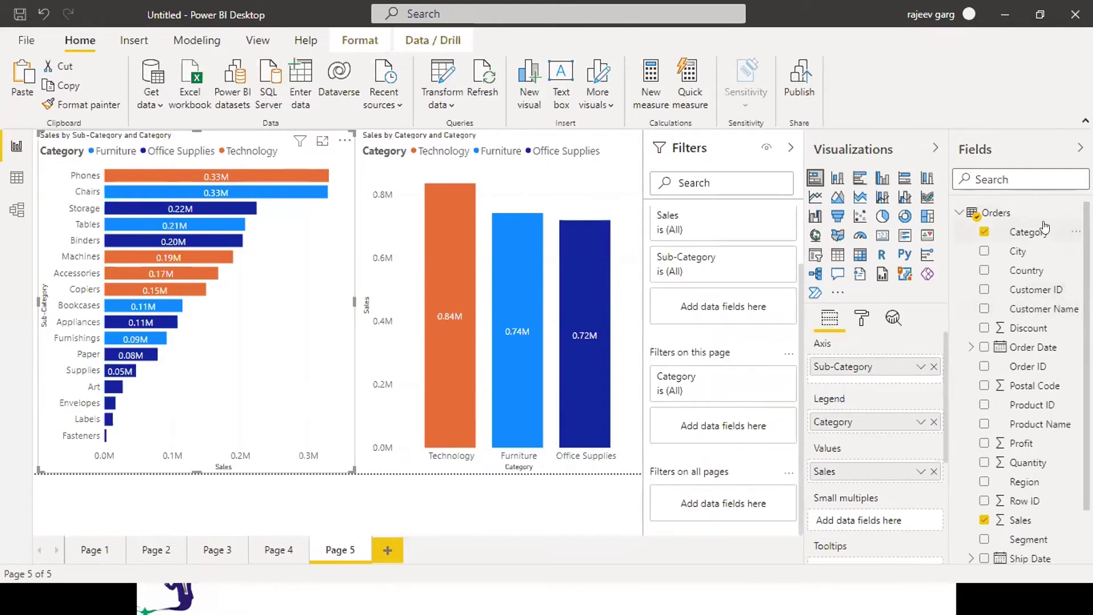
{"action": "left_click_drag", "start_coordinate": [1043, 228], "coordinate": [776, 383]}
{"action": "left_click", "coordinate": [766, 377]}
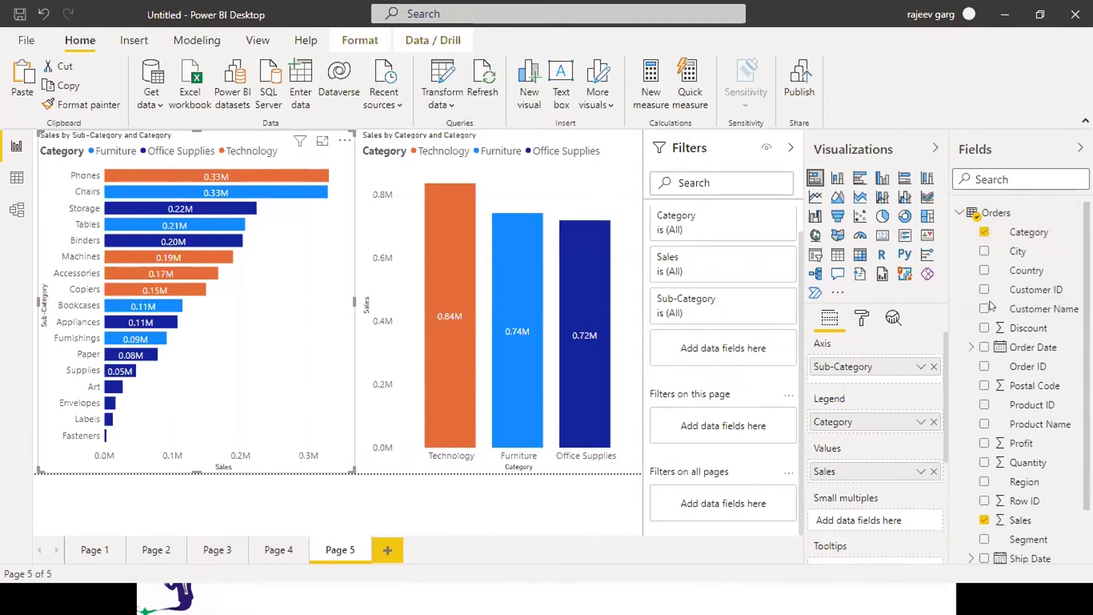
Step: Add Category as a filter on this page with Furniture and Technology selected
{"action": "left_click_drag", "start_coordinate": [997, 226], "coordinate": [728, 432]}
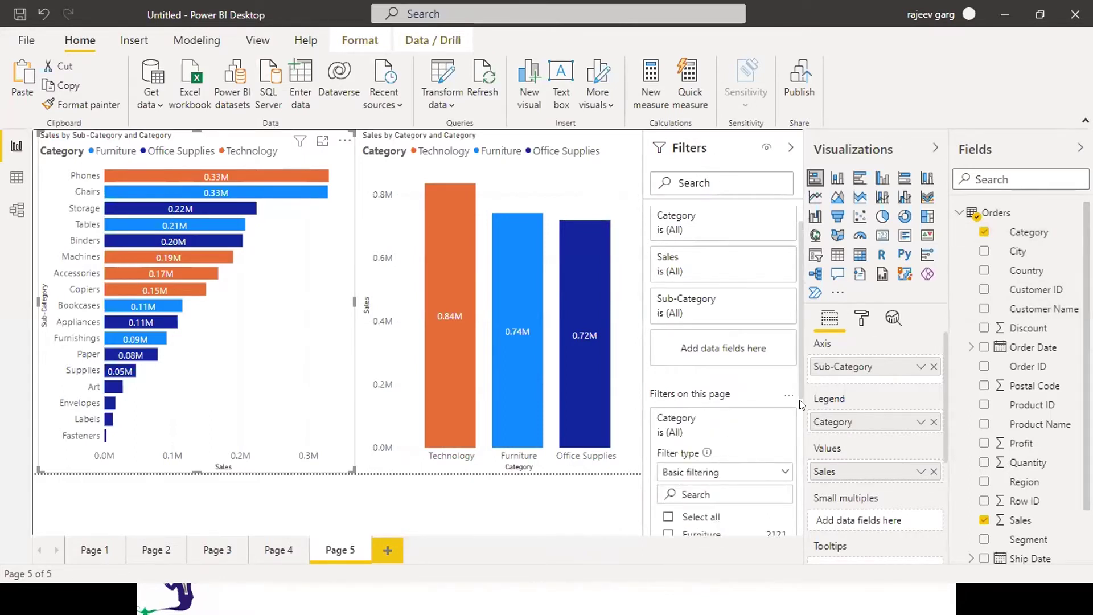
{"action": "scroll", "coordinate": [798, 405], "scroll_direction": "down", "scroll_amount": 5}
{"action": "left_click", "coordinate": [667, 288]}
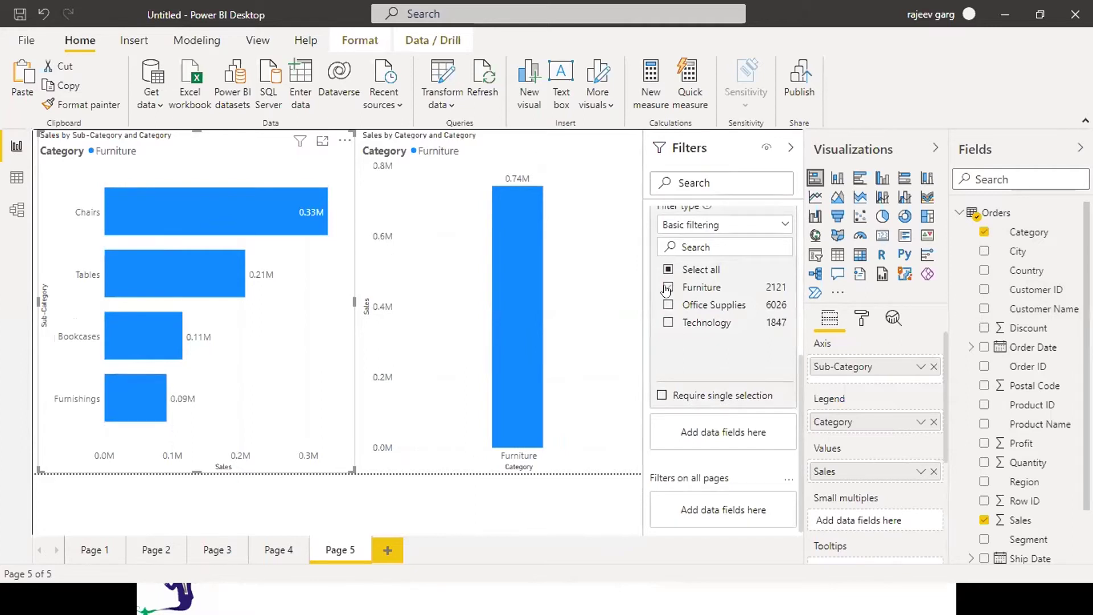
{"action": "left_click", "coordinate": [663, 328]}
{"action": "left_click", "coordinate": [663, 328]}
{"action": "left_click", "coordinate": [663, 328]}
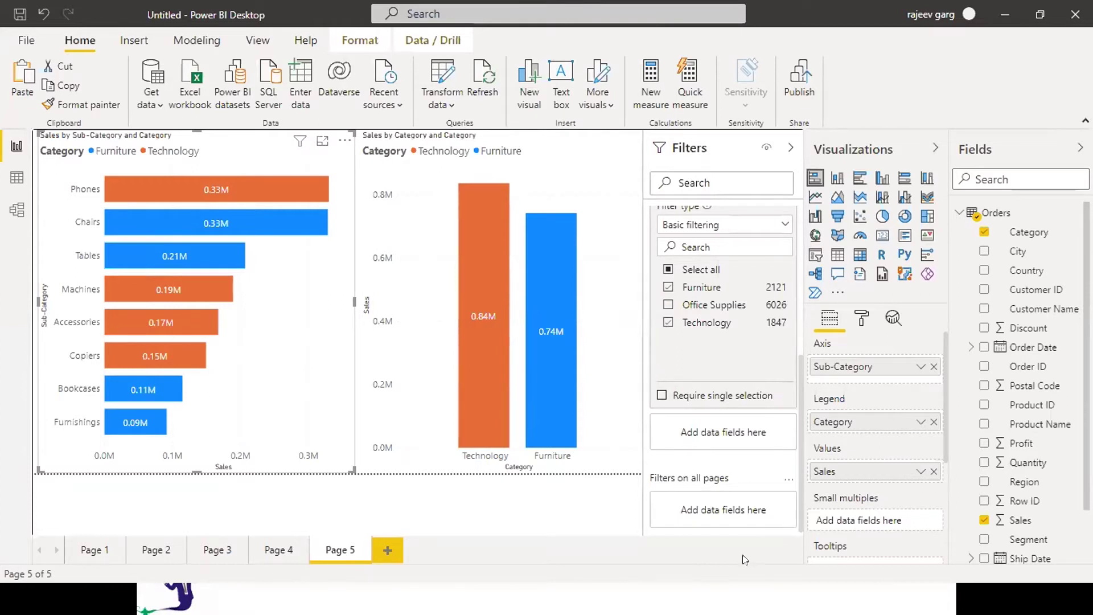
Step: Add a new report page with a pie chart of Sales by Category and enlarge the chart
{"action": "left_click", "coordinate": [380, 553]}
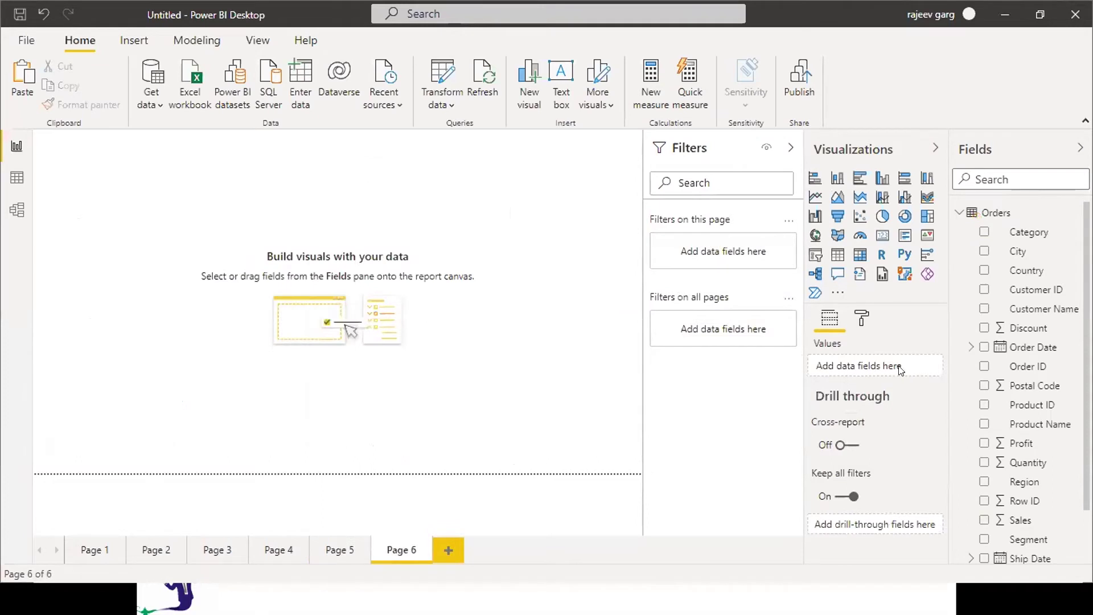
{"action": "left_click", "coordinate": [878, 222]}
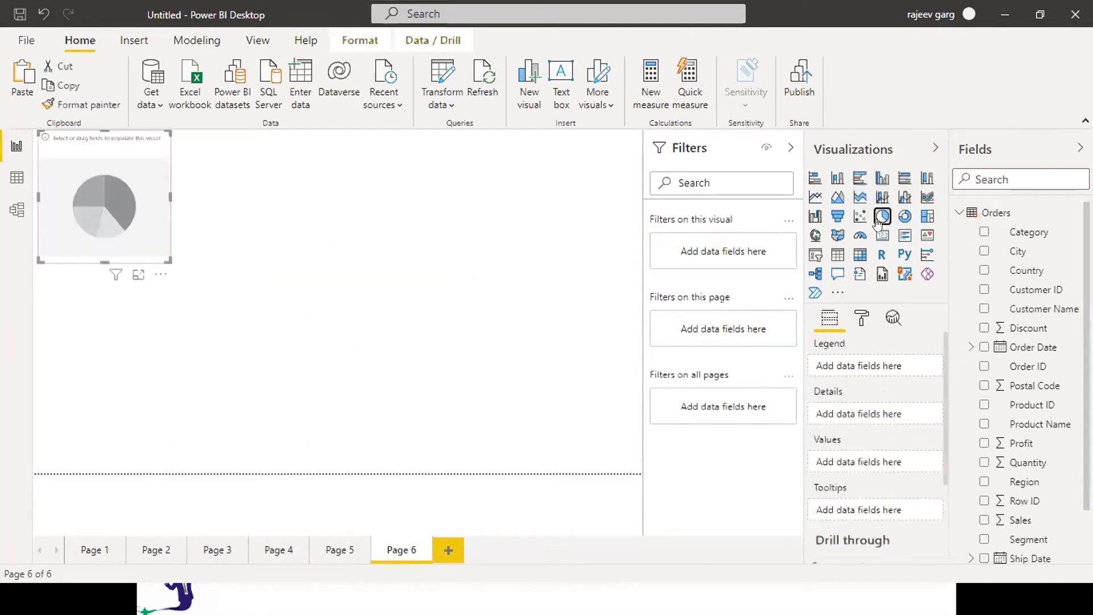
{"action": "left_click", "coordinate": [984, 521]}
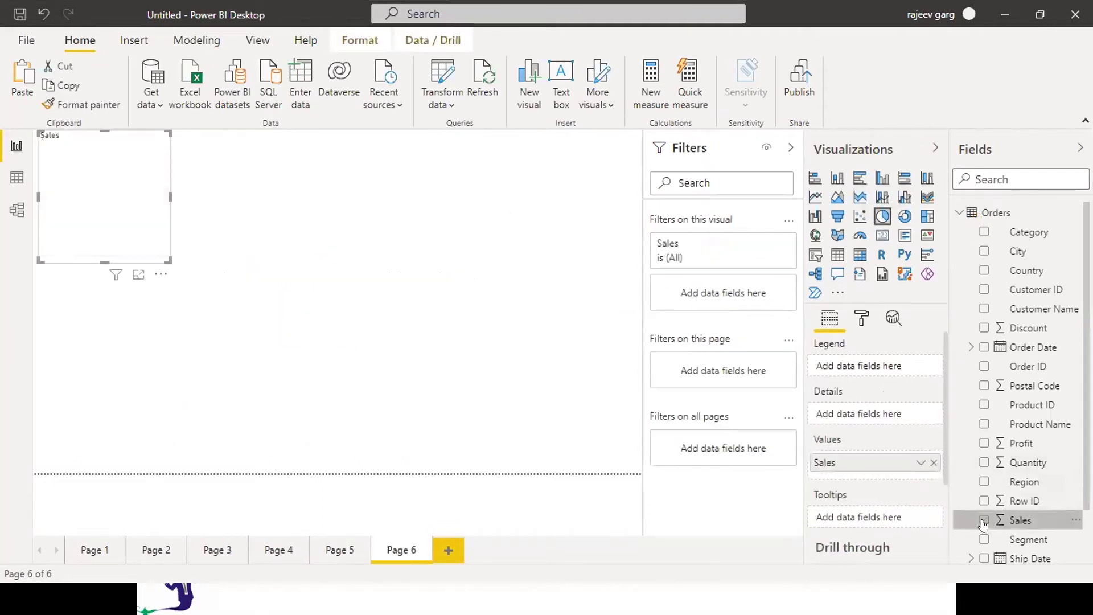
{"action": "left_click", "coordinate": [982, 233]}
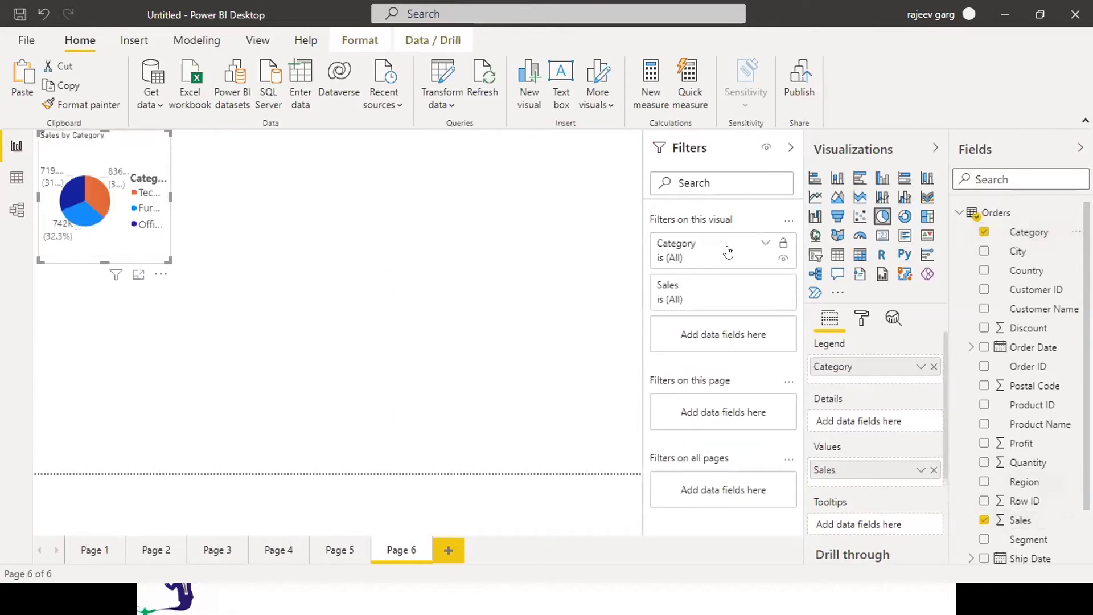
{"action": "left_click_drag", "start_coordinate": [168, 261], "coordinate": [245, 425]}
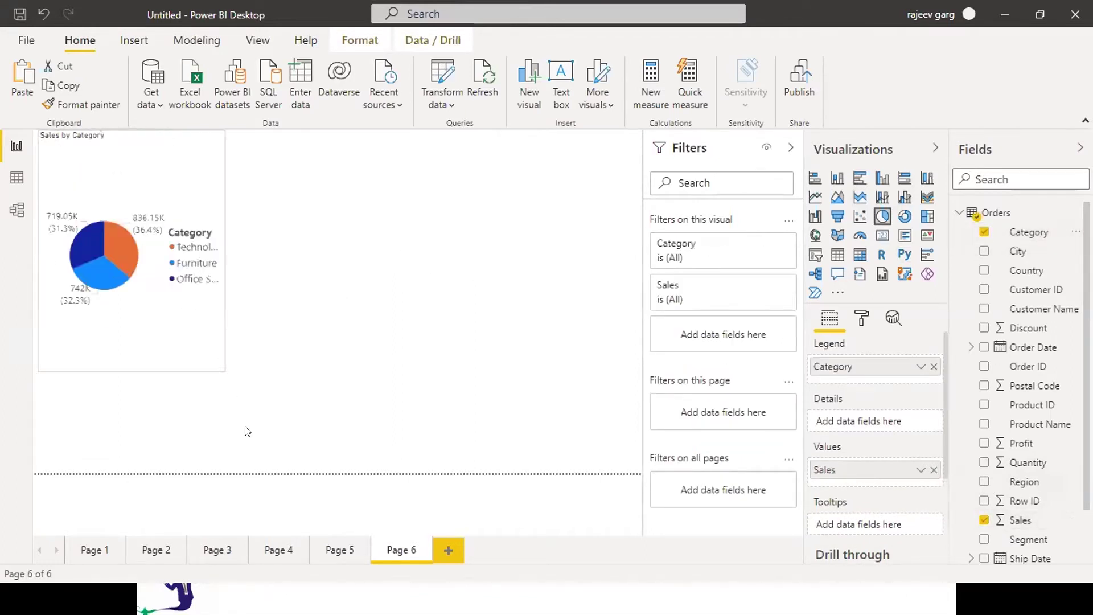
Step: Add a funnel chart of Sales by Sub-Category beside the pie chart and widen it
{"action": "left_click", "coordinate": [405, 276]}
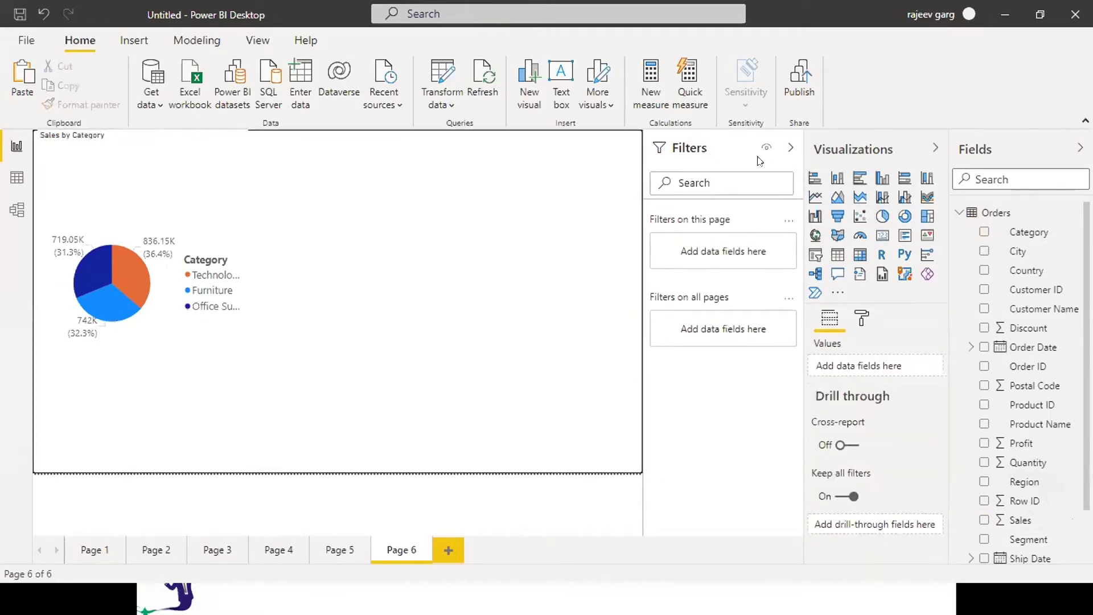
{"action": "left_click", "coordinate": [838, 216]}
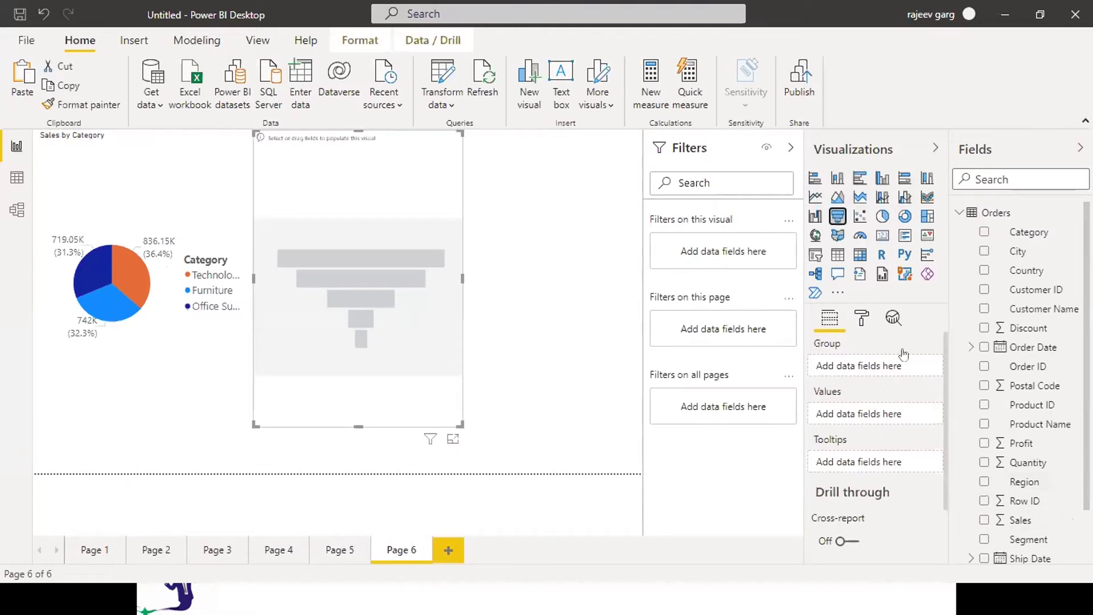
{"action": "left_click", "coordinate": [978, 527]}
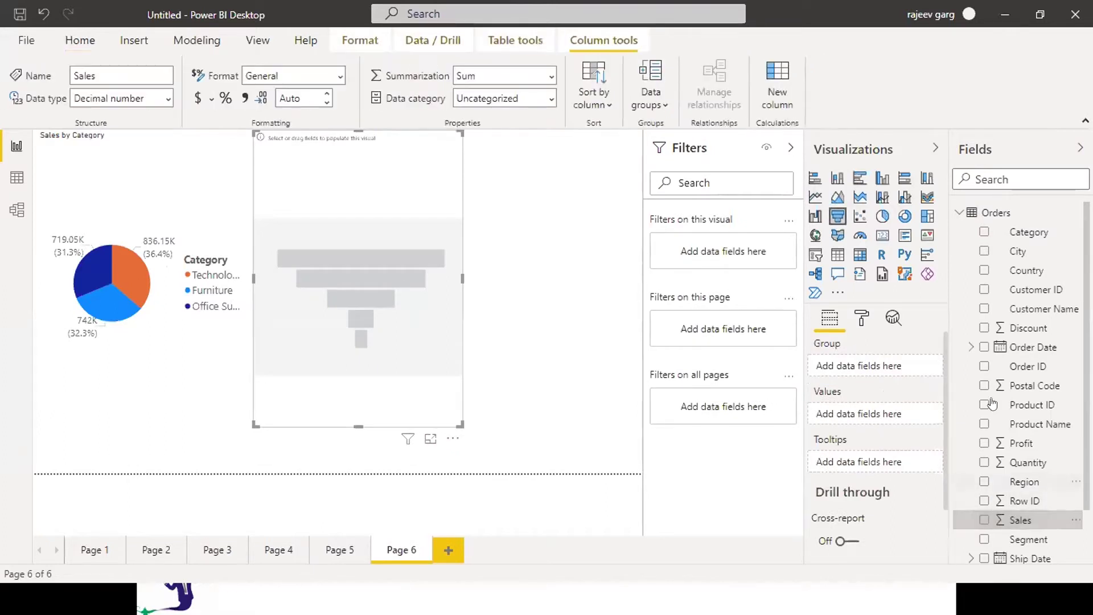
{"action": "left_click", "coordinate": [982, 522]}
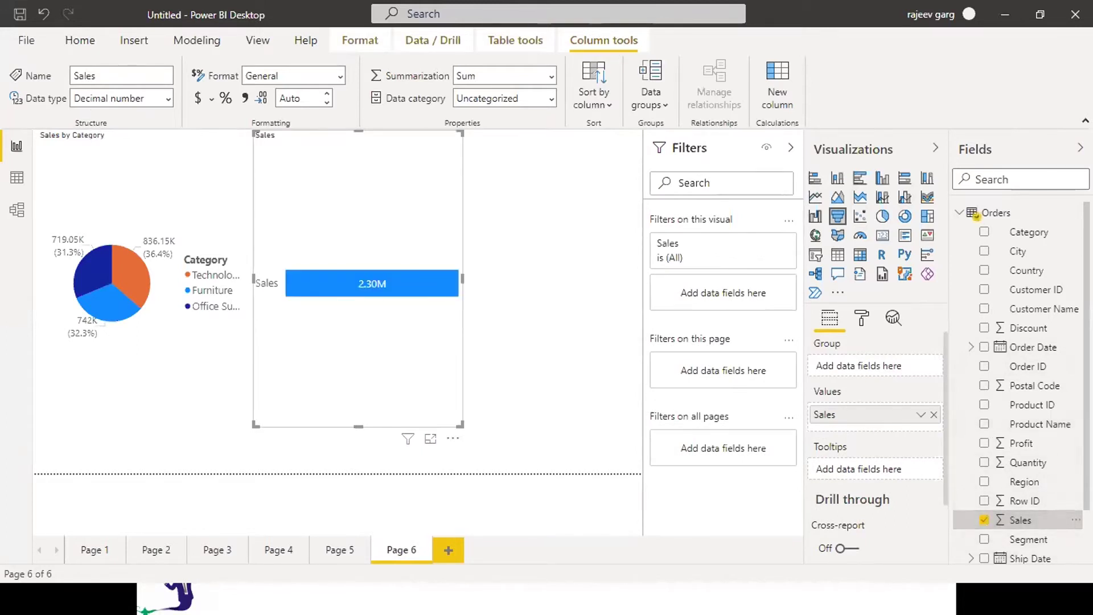
{"action": "scroll", "coordinate": [973, 564], "scroll_direction": "down", "scroll_amount": 3}
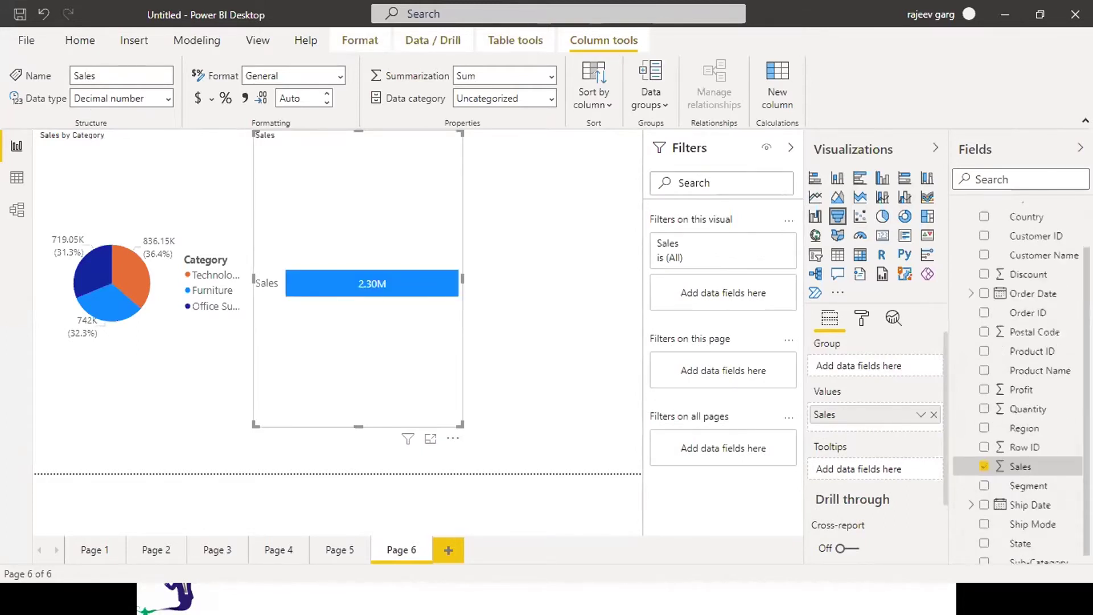
{"action": "left_click", "coordinate": [980, 559]}
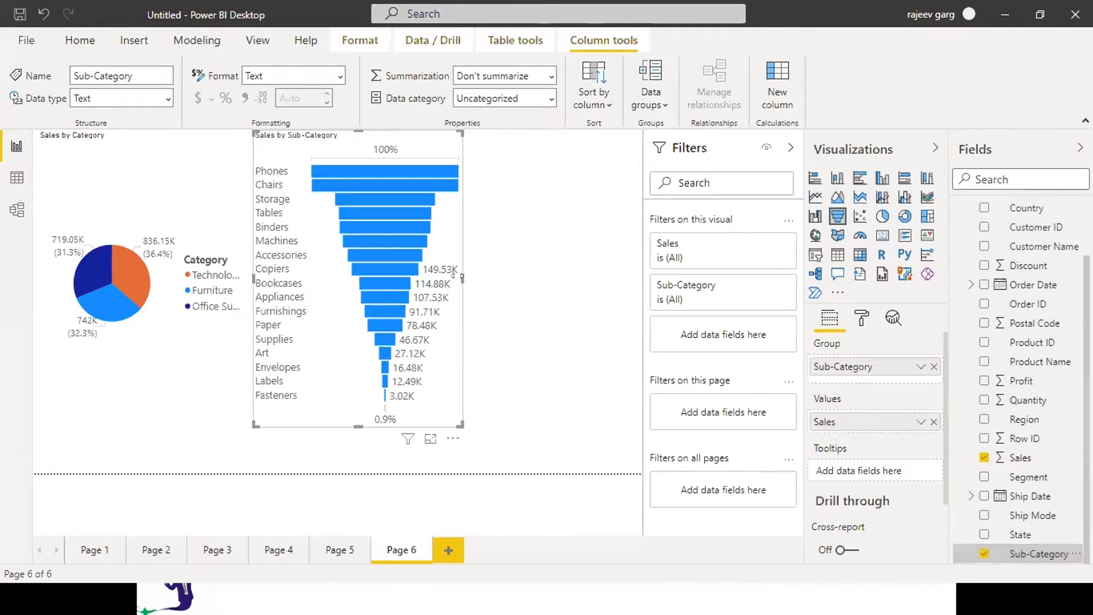
{"action": "left_click_drag", "start_coordinate": [584, 303], "coordinate": [597, 303]}
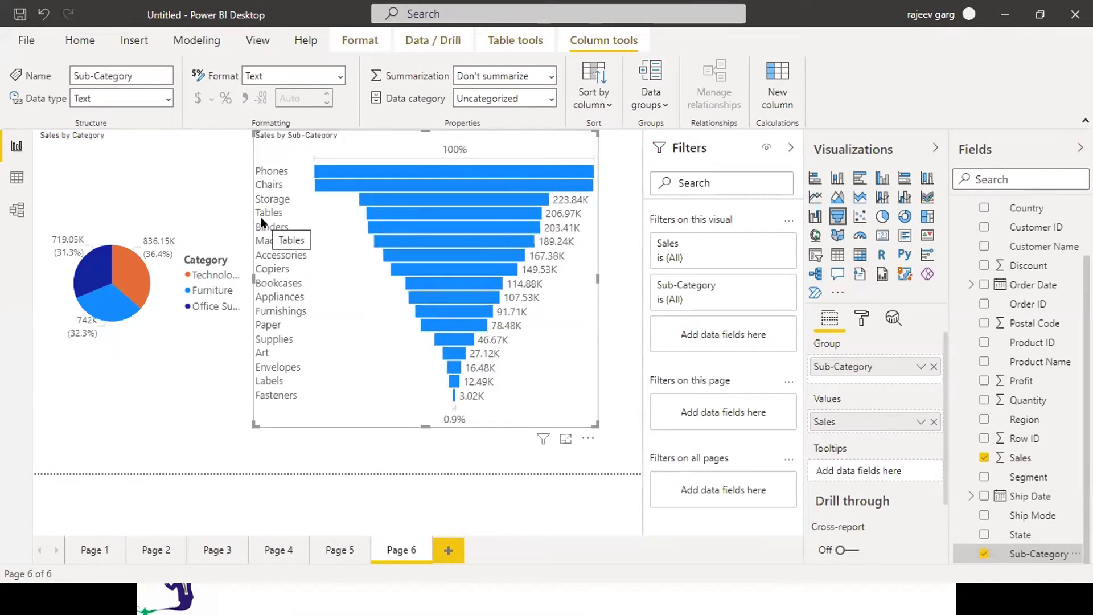
Step: Replace Page 5's Category page-level filter with a Category filter on all pages, selecting Furniture
{"action": "left_click", "coordinate": [345, 545]}
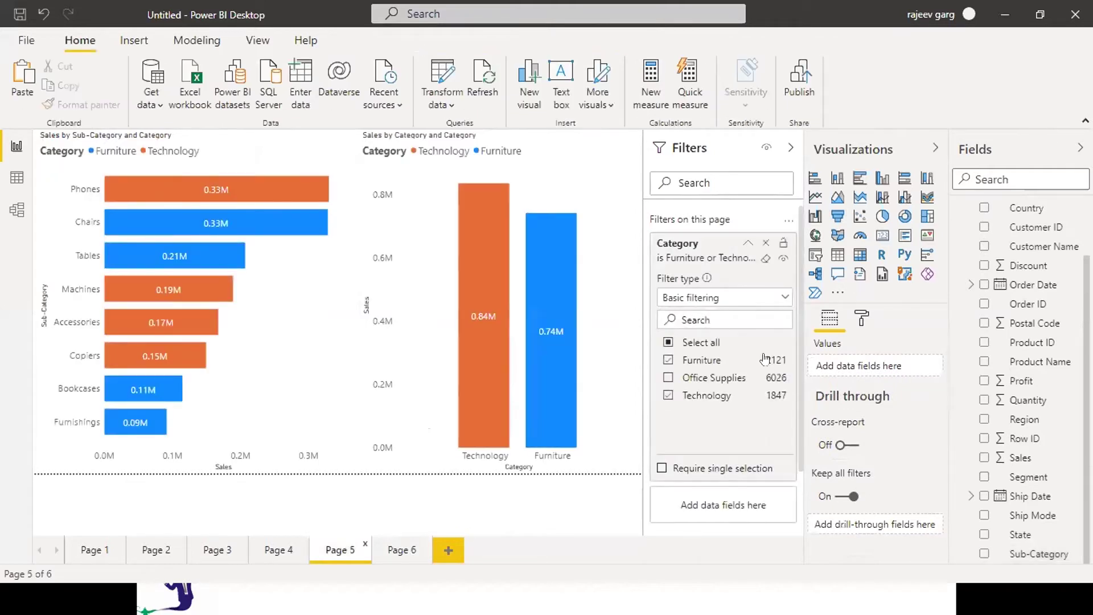
{"action": "left_click", "coordinate": [766, 242]}
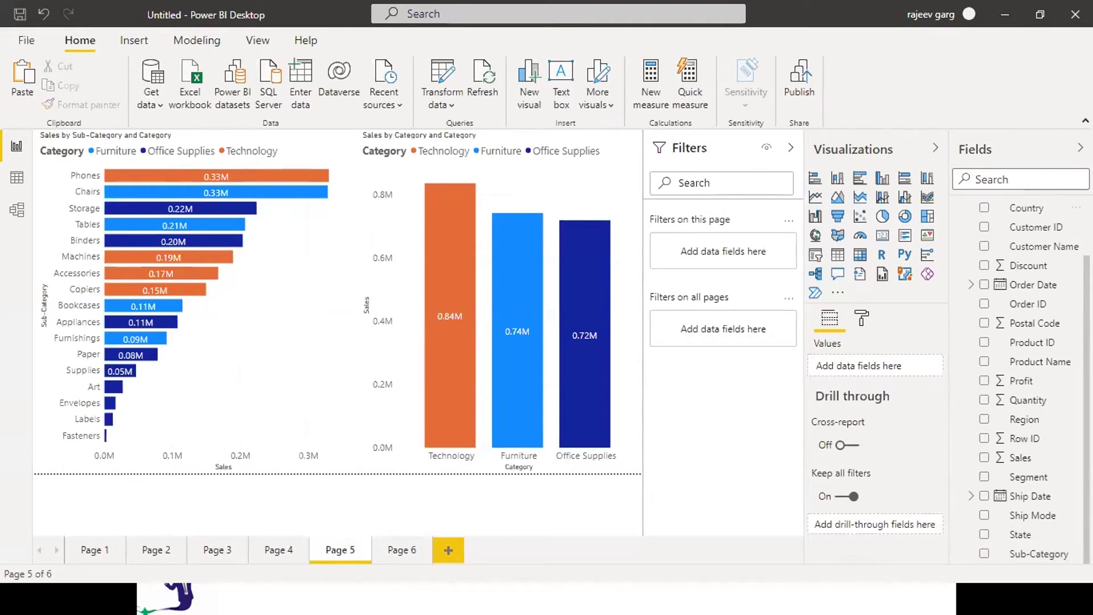
{"action": "scroll", "coordinate": [1020, 370], "scroll_direction": "up", "scroll_amount": 2}
{"action": "left_click_drag", "start_coordinate": [1047, 235], "coordinate": [750, 341]}
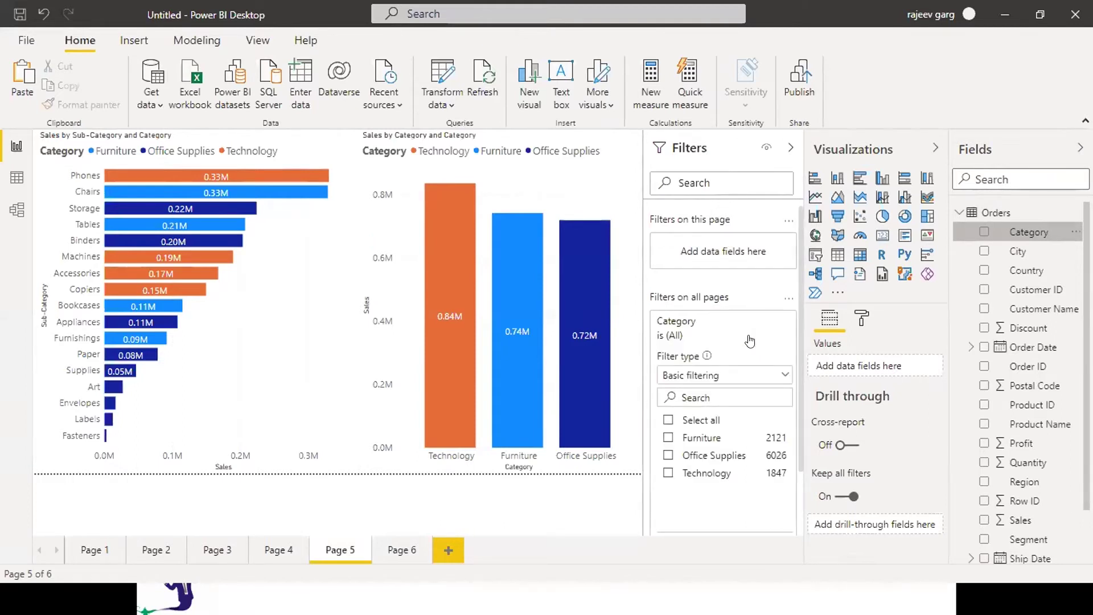
{"action": "left_click", "coordinate": [668, 437]}
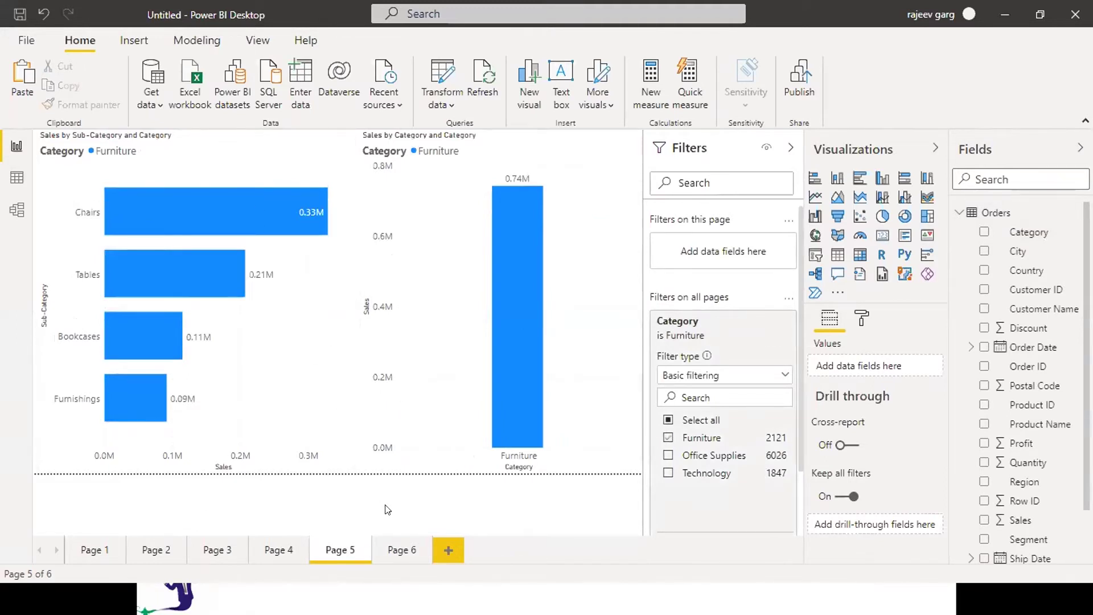
Step: Examine how the all-pages Furniture filter affects Pages 6, 4 and 3, and return to Page 5
{"action": "left_click", "coordinate": [392, 549]}
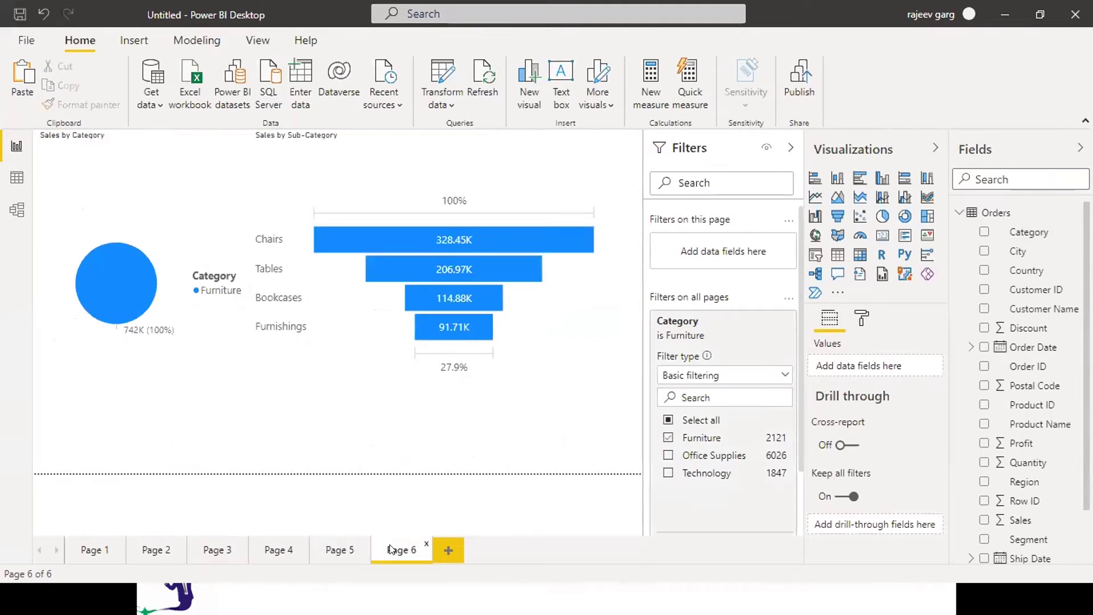
{"action": "left_click", "coordinate": [270, 543]}
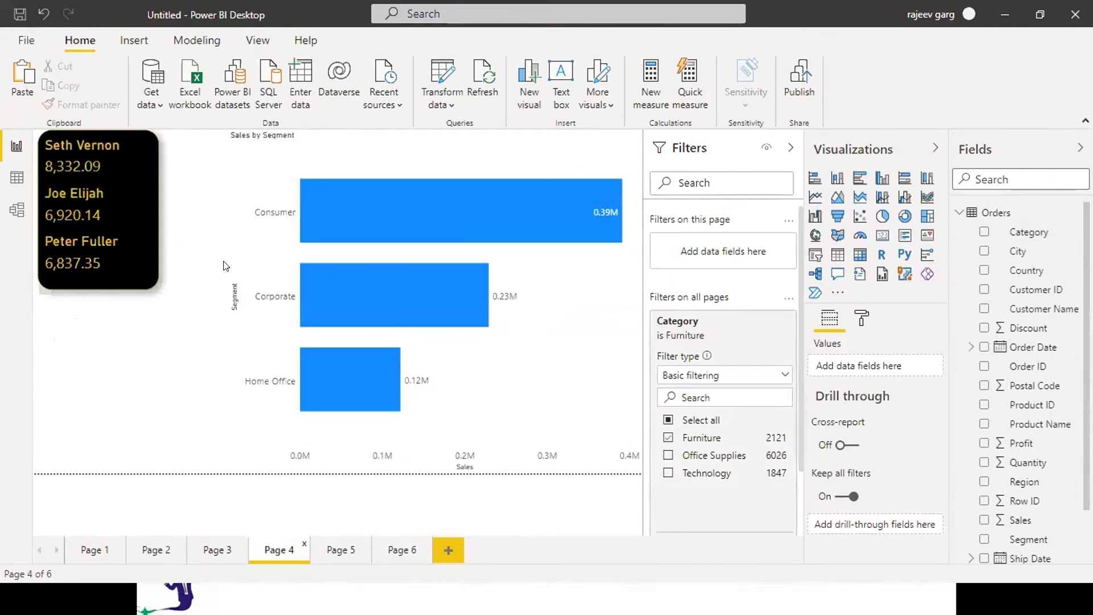
{"action": "left_click", "coordinate": [205, 548]}
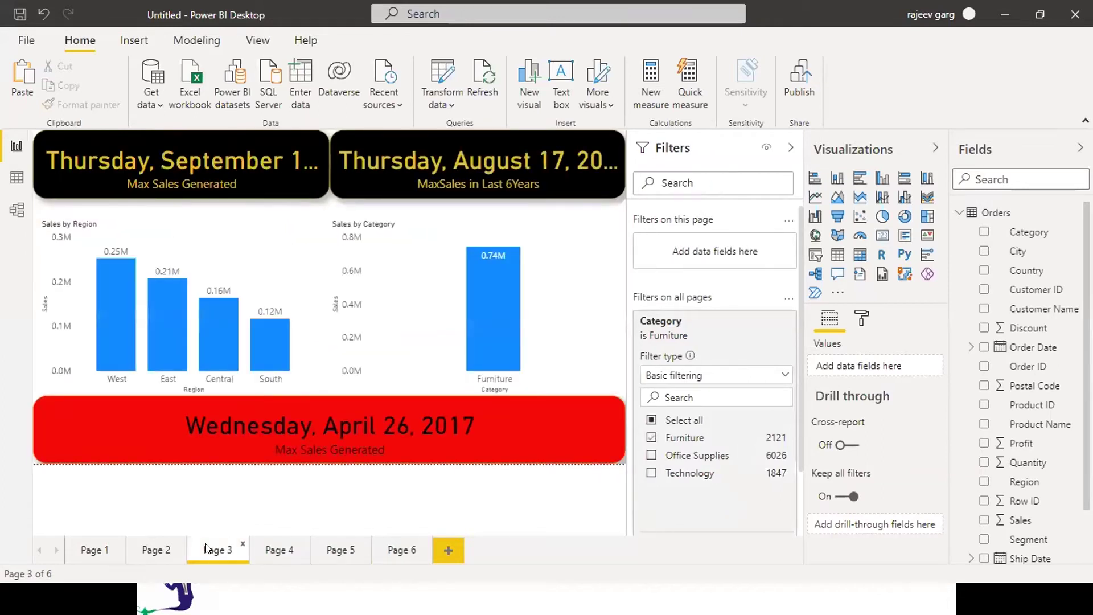
{"action": "left_click", "coordinate": [413, 550]}
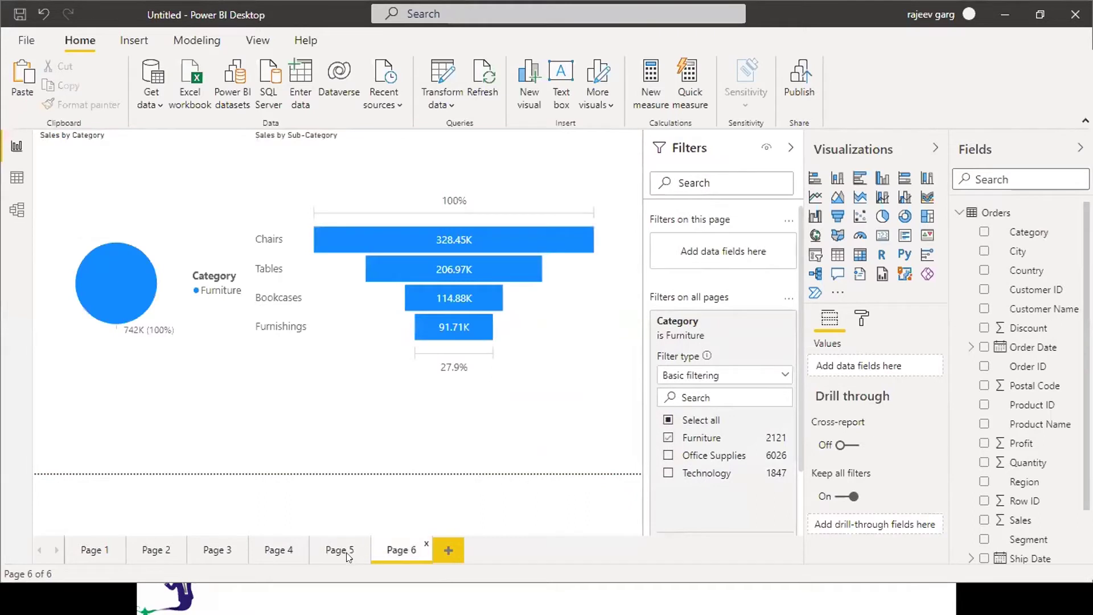
{"action": "left_click", "coordinate": [339, 558]}
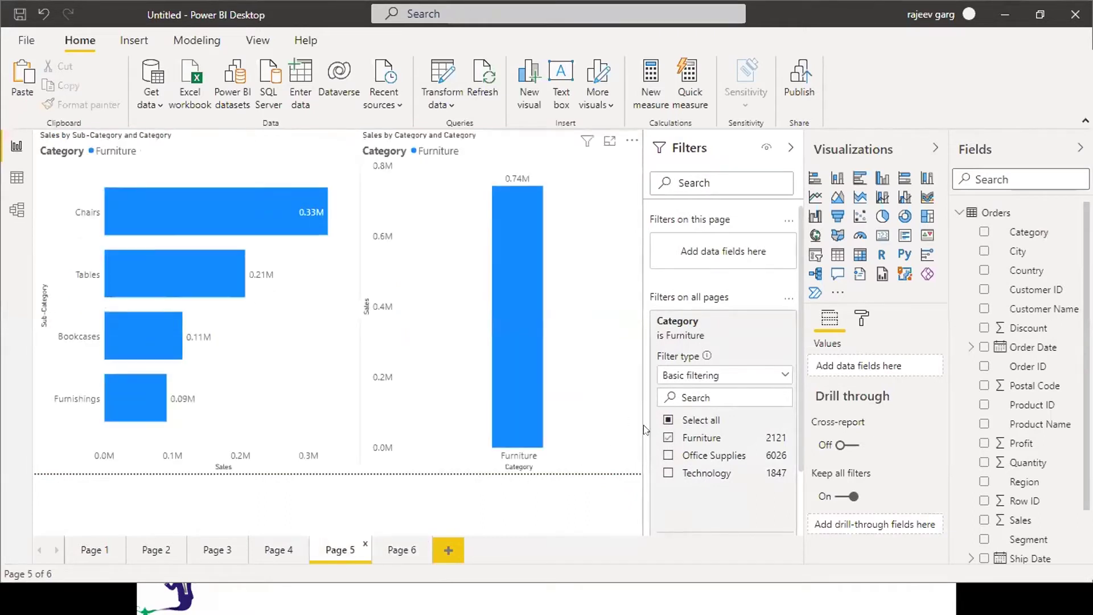
Step: Set the all-pages Category filter to Furniture and Technology, trying Office Supplies as well, and check Page 6
{"action": "left_click", "coordinate": [668, 456]}
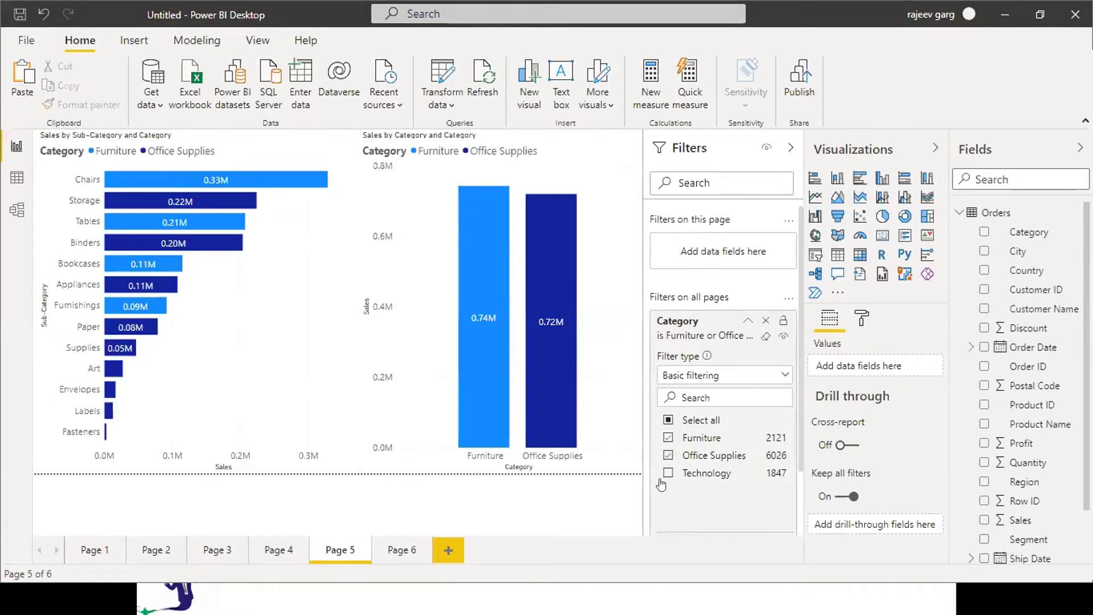
{"action": "left_click", "coordinate": [667, 474]}
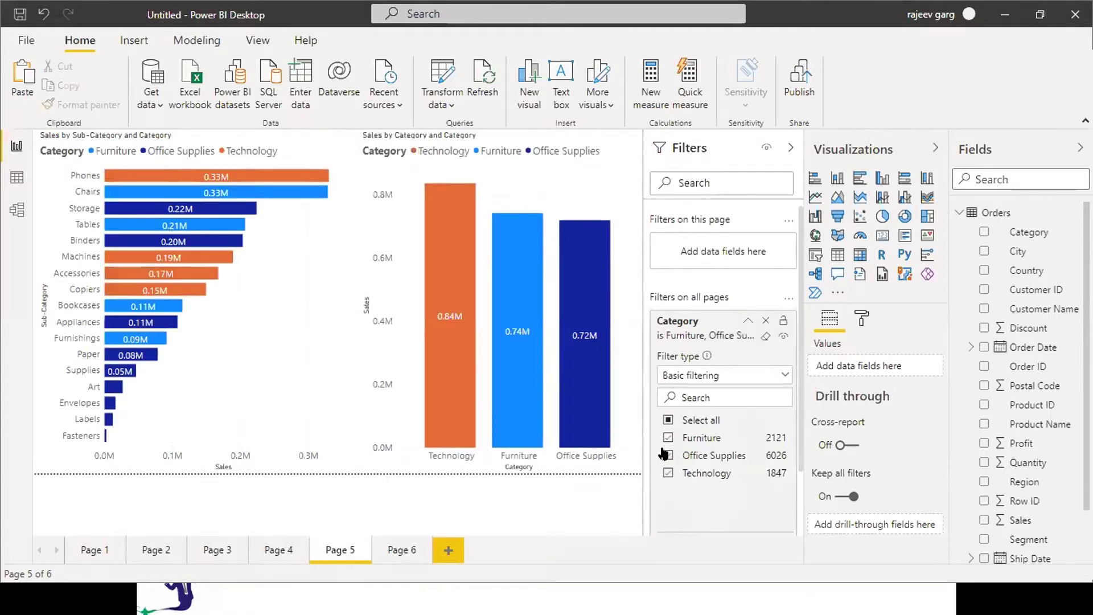
{"action": "left_click", "coordinate": [665, 455]}
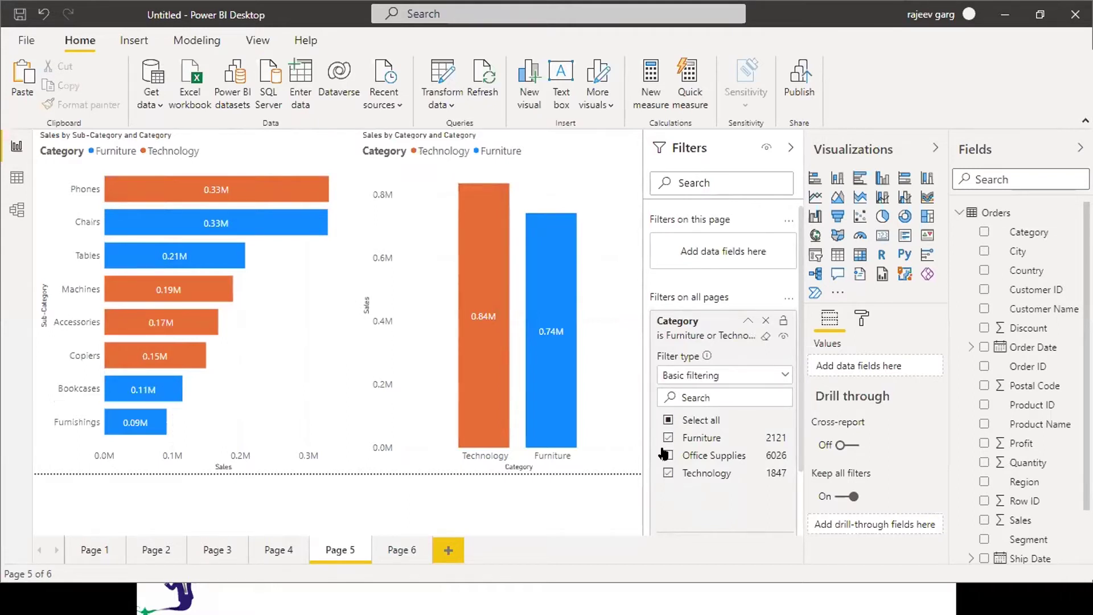
{"action": "left_click", "coordinate": [403, 553]}
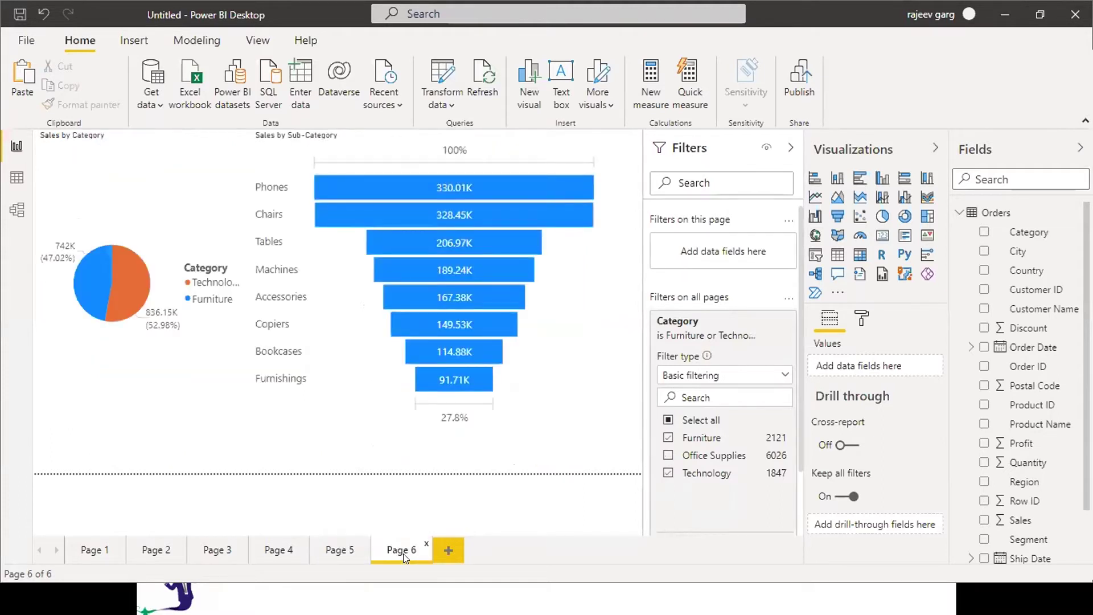
Step: Remove the Category filter from all pages on Page 5 and add a new blank report page
{"action": "left_click", "coordinate": [340, 550]}
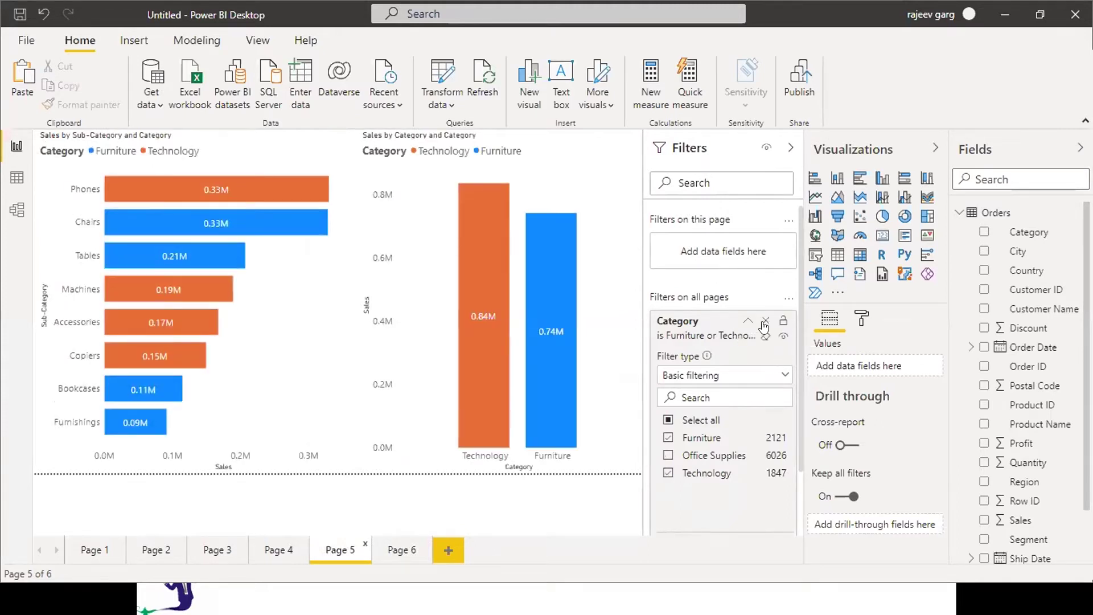
{"action": "left_click", "coordinate": [765, 322]}
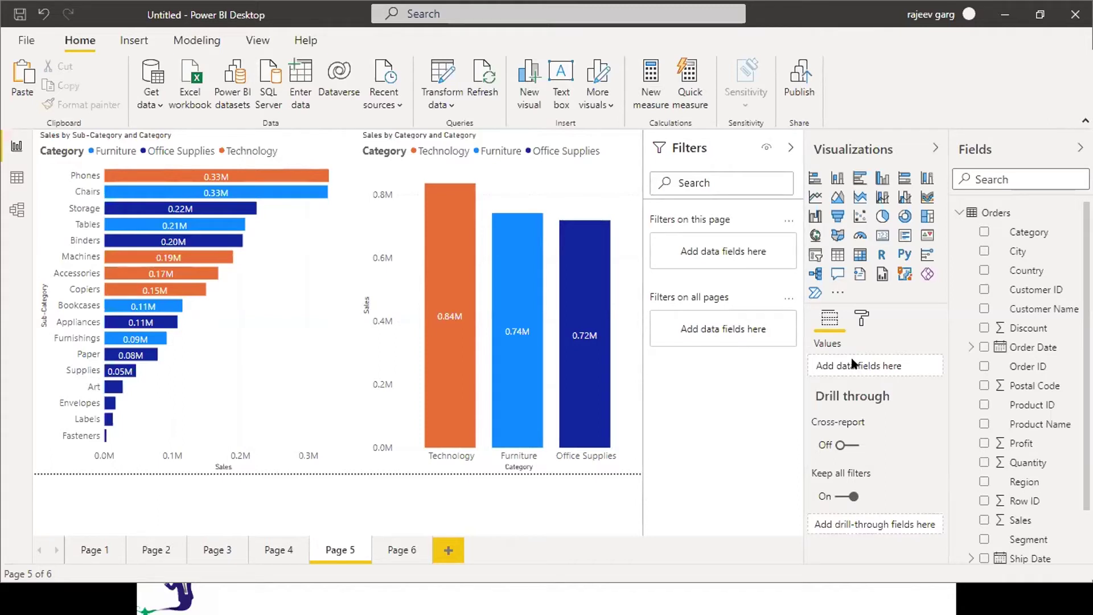
{"action": "left_click", "coordinate": [454, 547]}
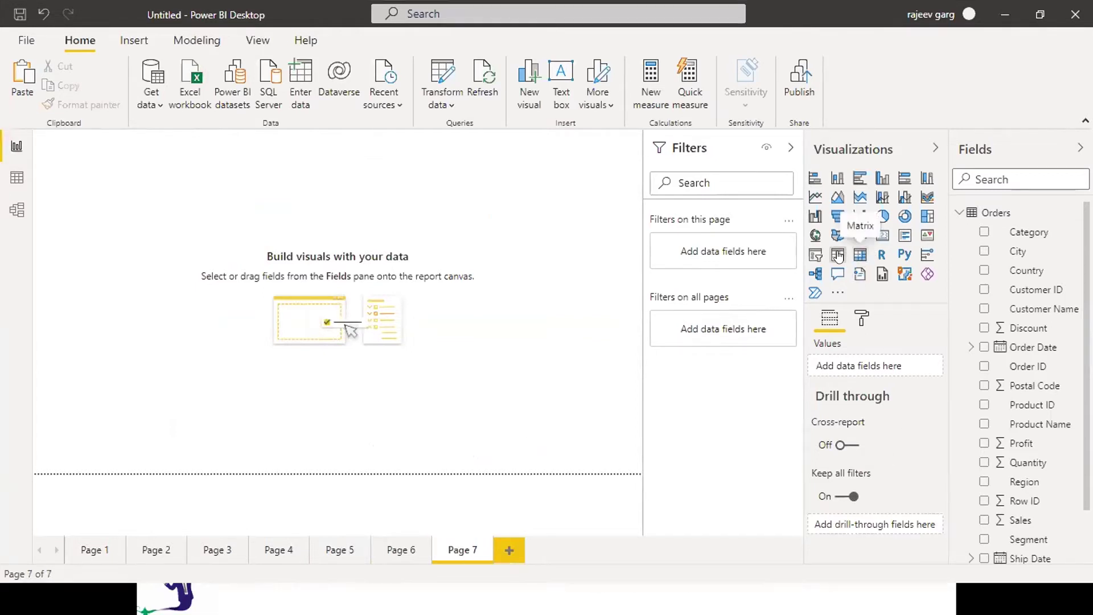
Step: Add a stacked bar chart of Sales by Region on Page 7 and enlarge it to about half the page width and full height
{"action": "left_click", "coordinate": [816, 179]}
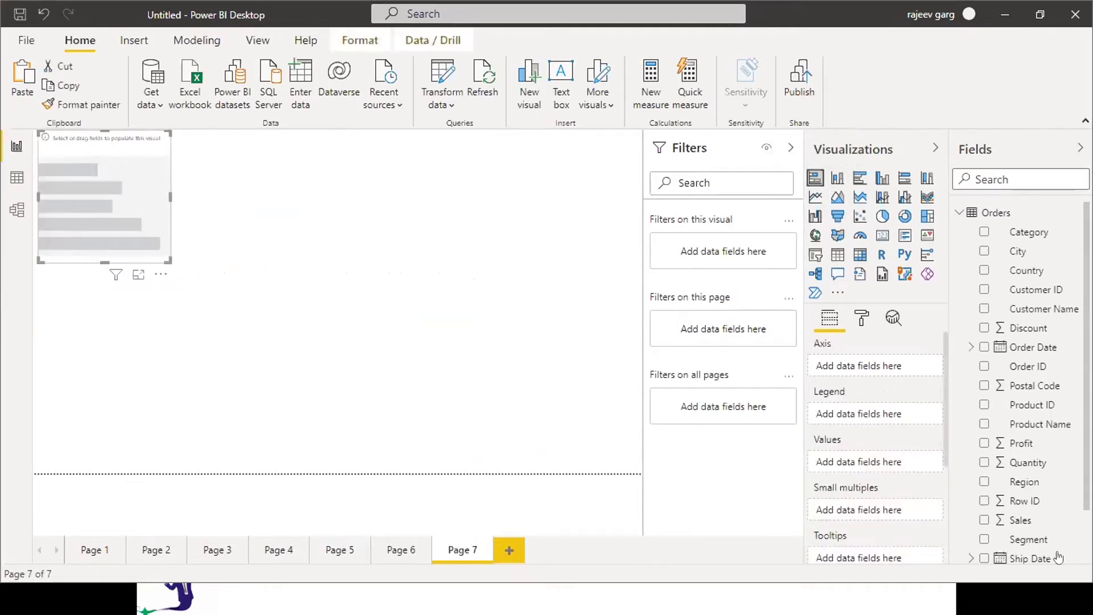
{"action": "left_click", "coordinate": [984, 519]}
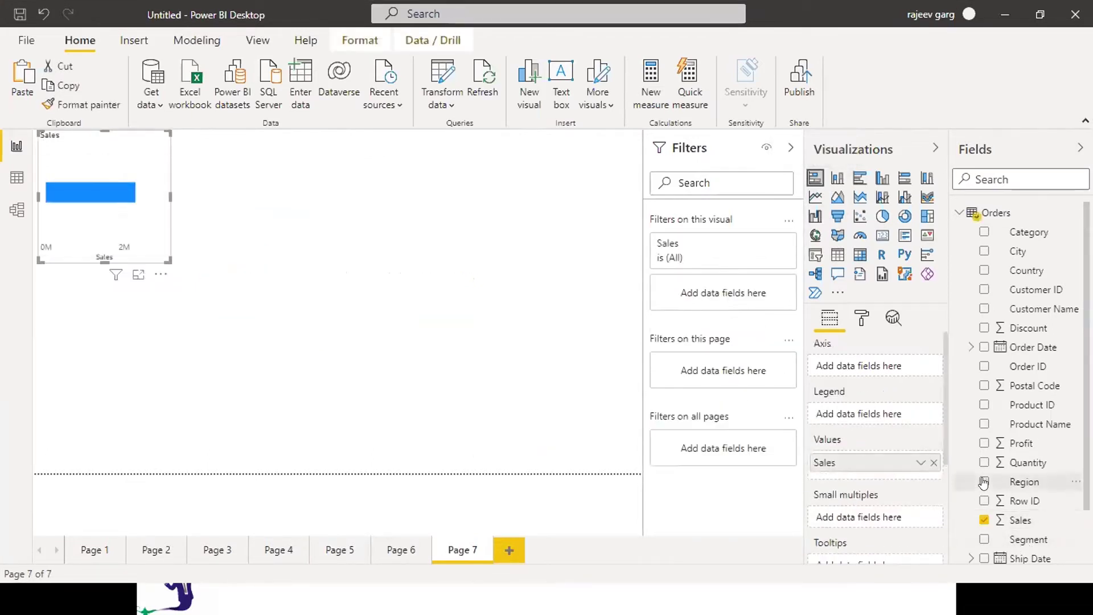
{"action": "left_click", "coordinate": [985, 482]}
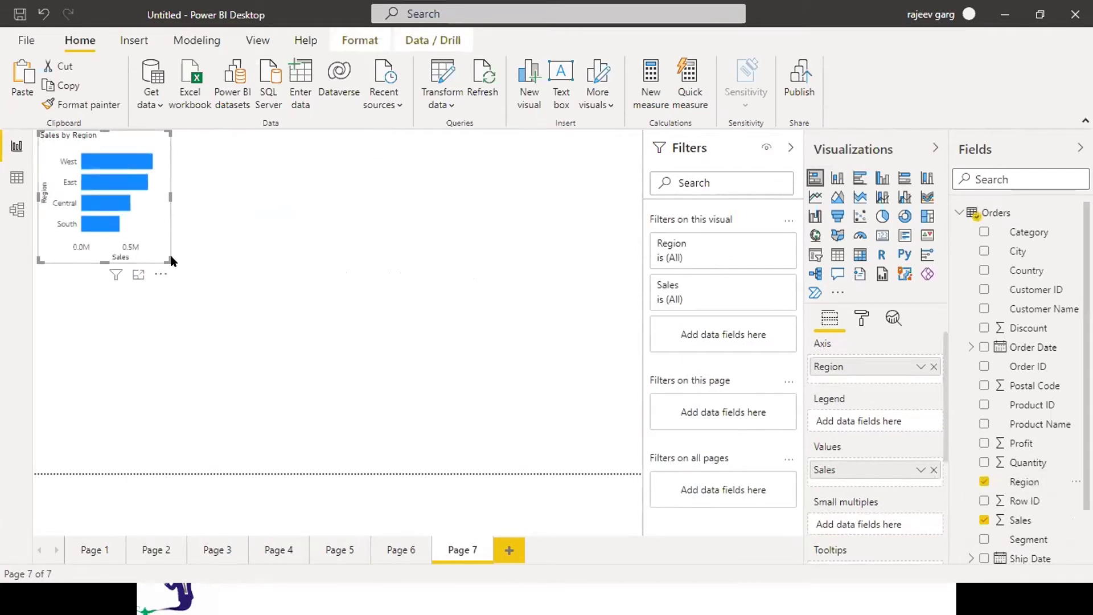
{"action": "left_click_drag", "start_coordinate": [168, 261], "coordinate": [328, 473]}
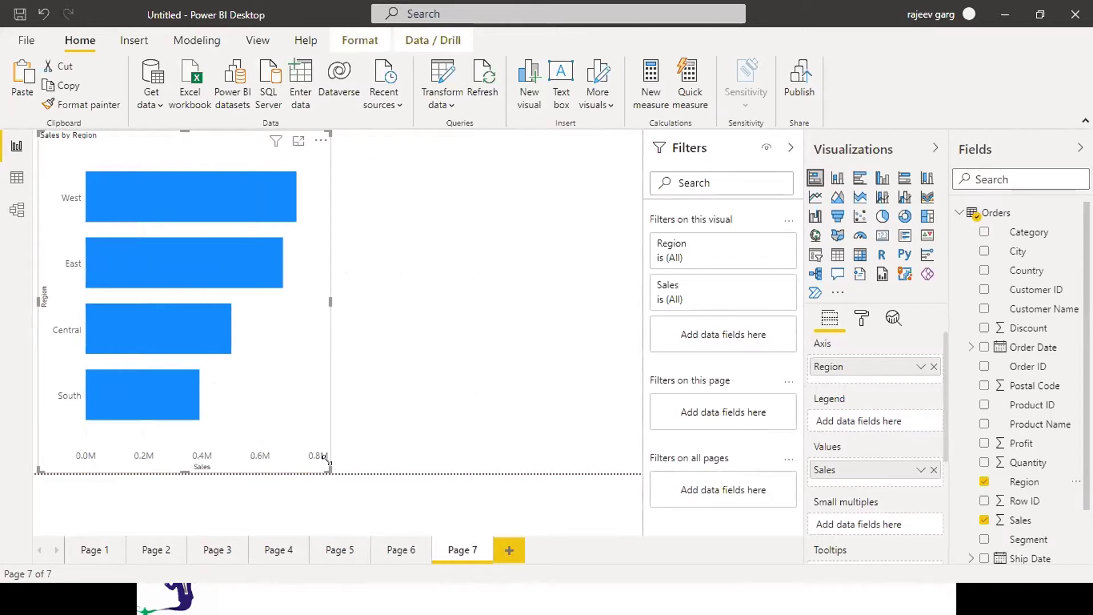
Step: Turn on data labels for the Sales by Region chart and lower its upper edge to leave space above it
{"action": "left_click", "coordinate": [459, 291]}
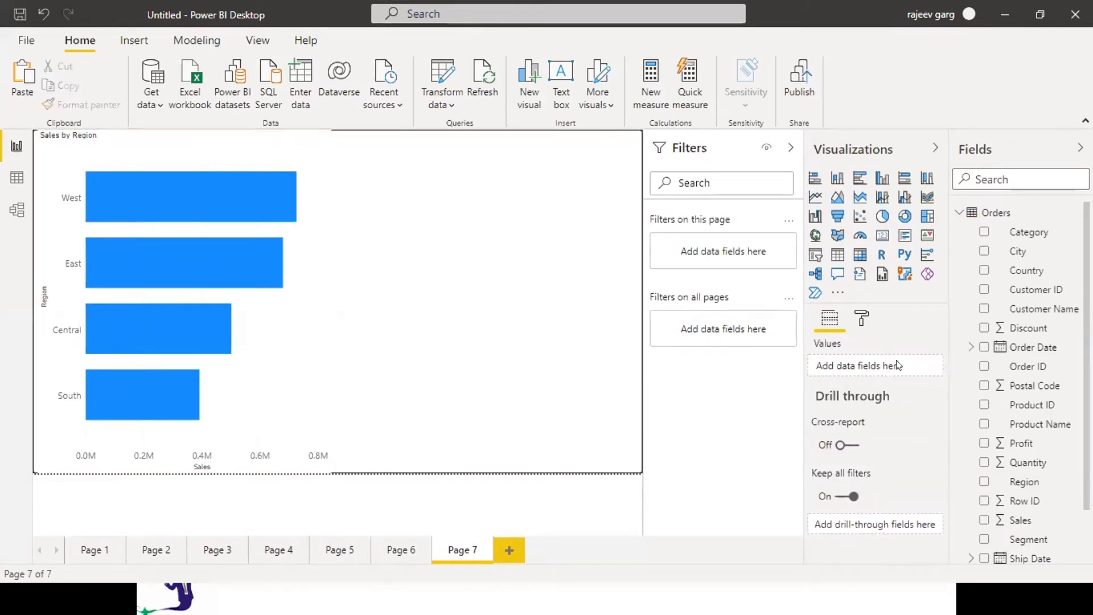
{"action": "left_click", "coordinate": [199, 352]}
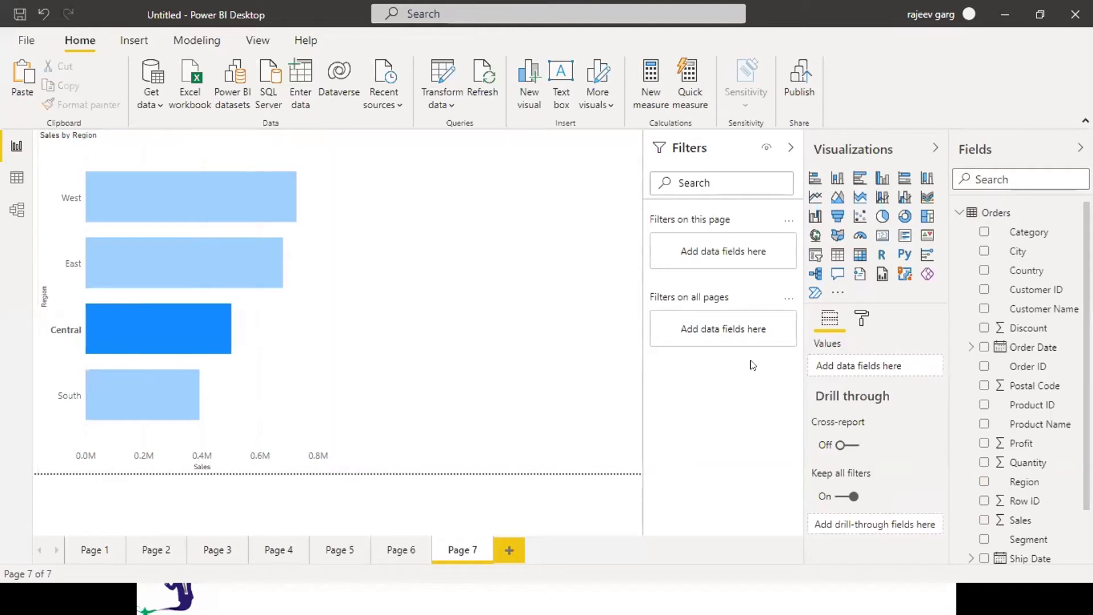
{"action": "left_click", "coordinate": [863, 319]}
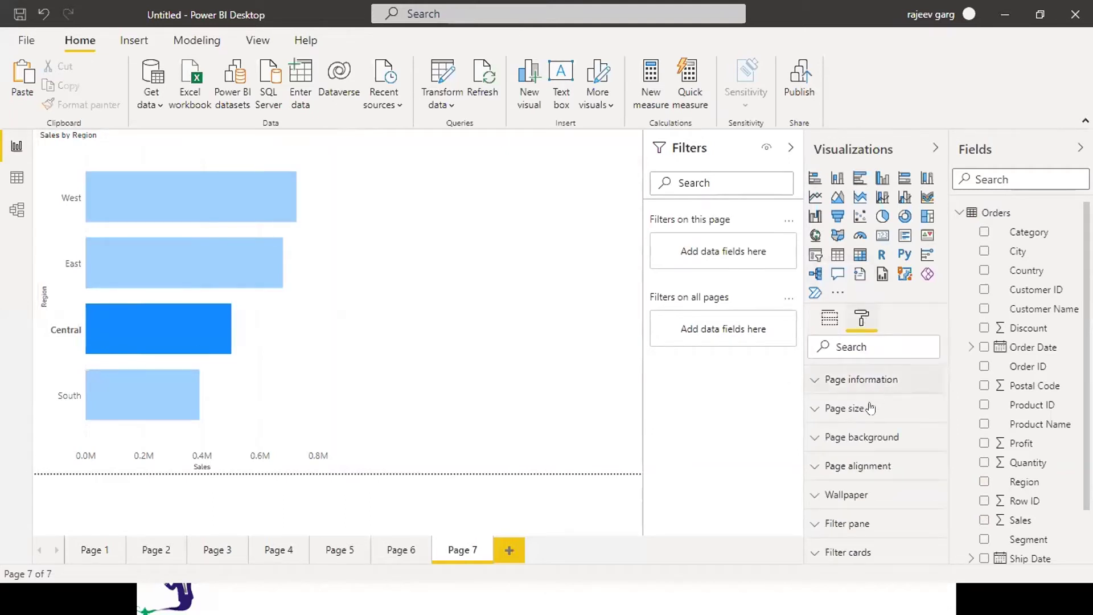
{"action": "left_click", "coordinate": [272, 352]}
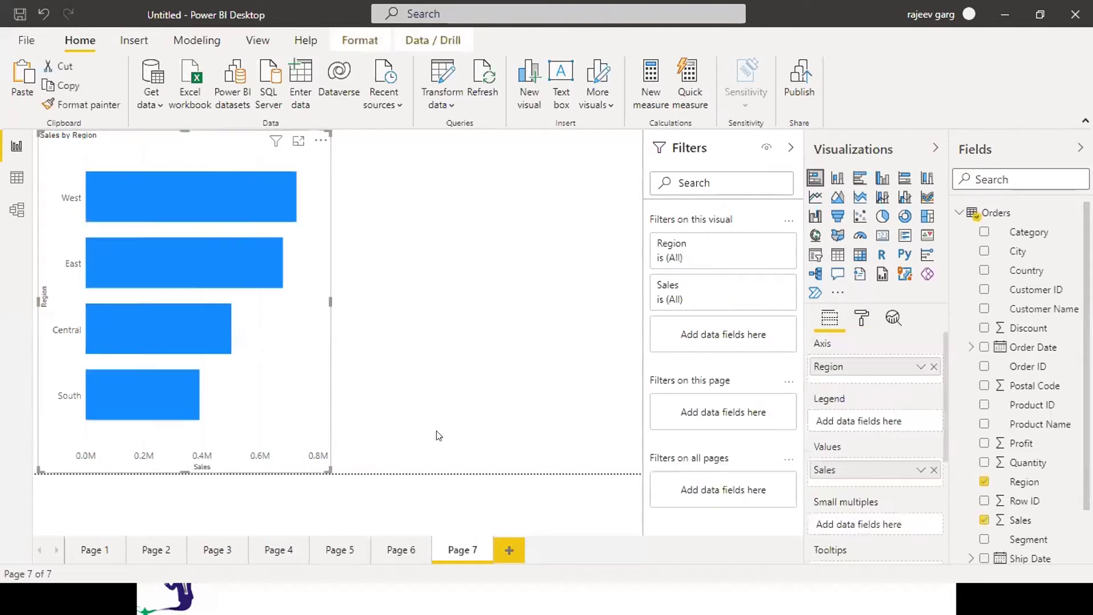
{"action": "left_click", "coordinate": [862, 317]}
{"action": "left_click", "coordinate": [905, 523]}
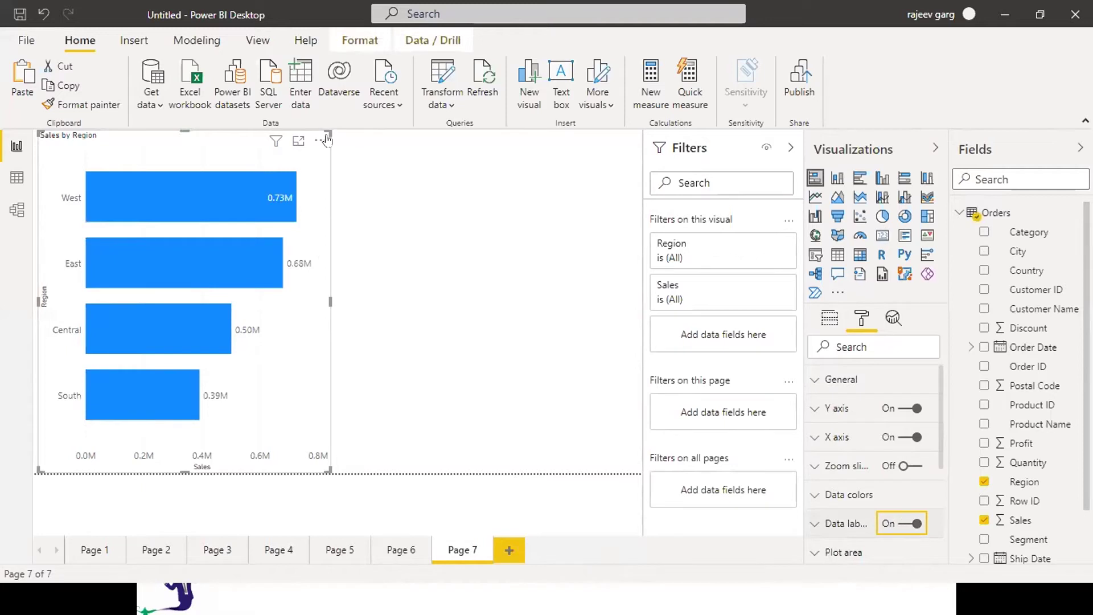
{"action": "left_click_drag", "start_coordinate": [331, 176], "coordinate": [336, 188]}
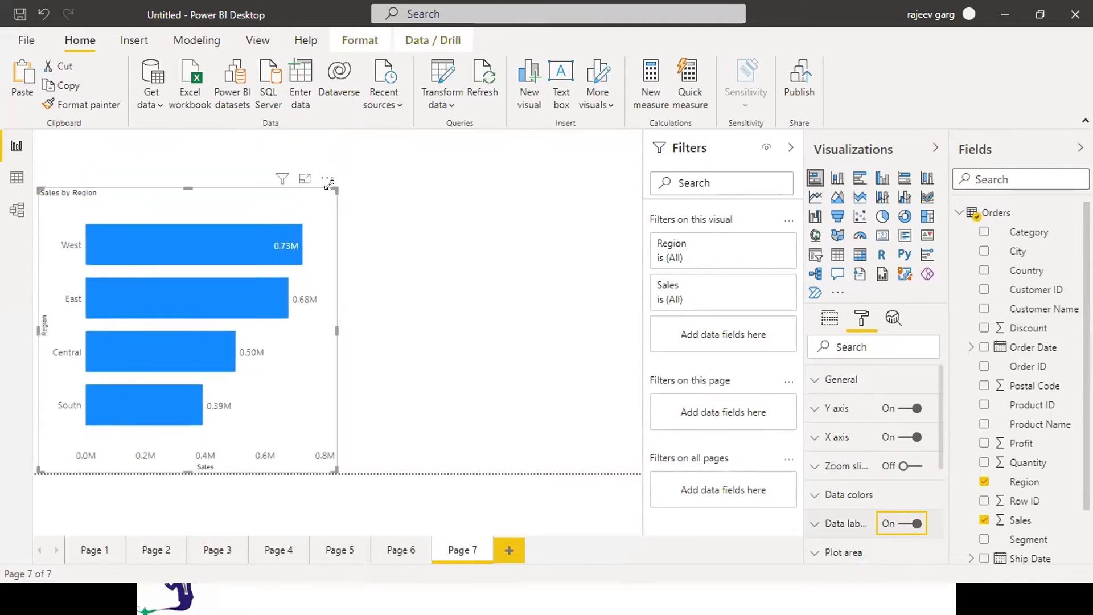
Step: Add a matrix of Sales beside the bar chart with Region as rows and Segment as columns
{"action": "left_click", "coordinate": [502, 328]}
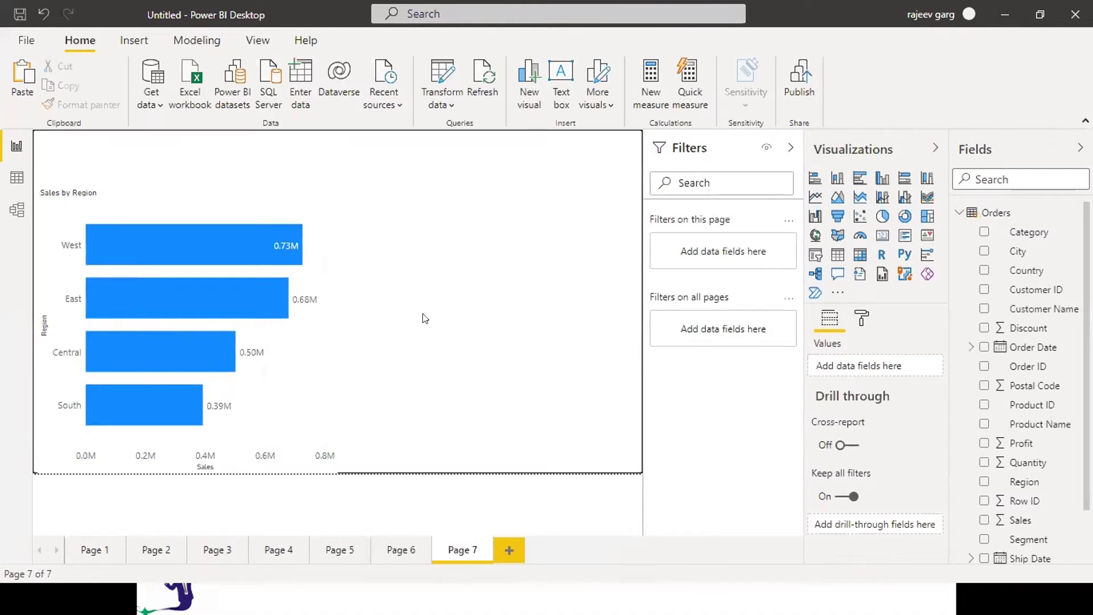
{"action": "left_click", "coordinate": [859, 254]}
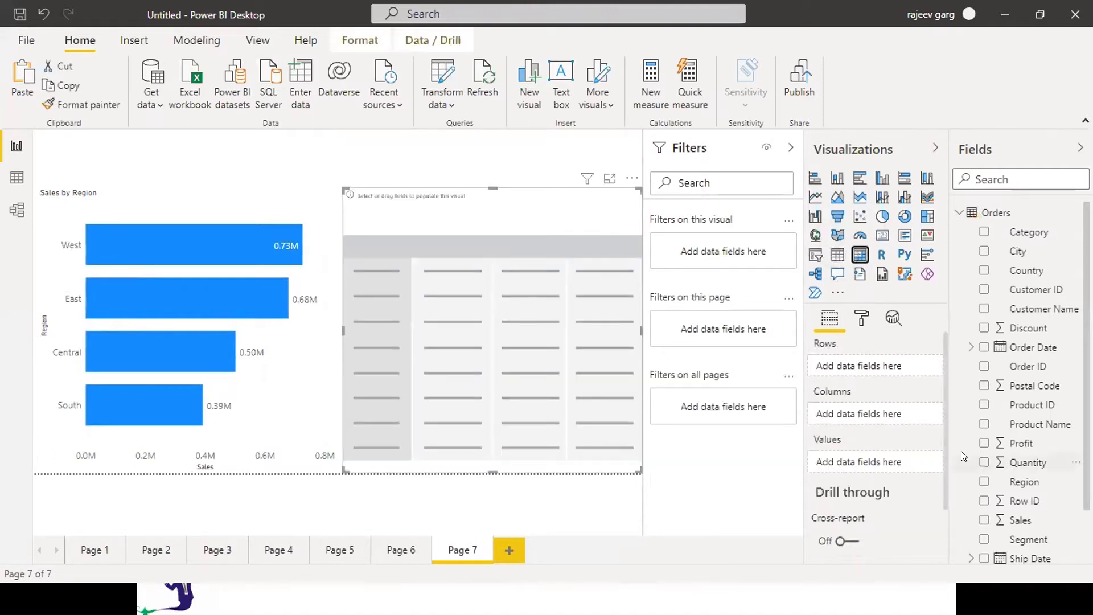
{"action": "left_click_drag", "start_coordinate": [998, 535], "coordinate": [882, 468]}
{"action": "left_click", "coordinate": [984, 482]}
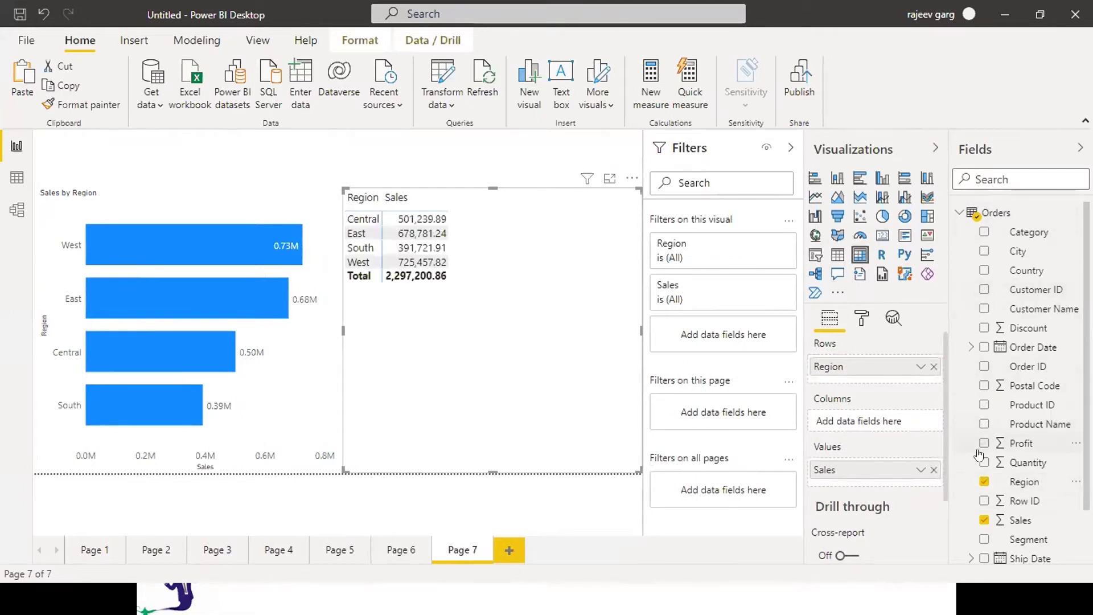
{"action": "left_click", "coordinate": [980, 539]}
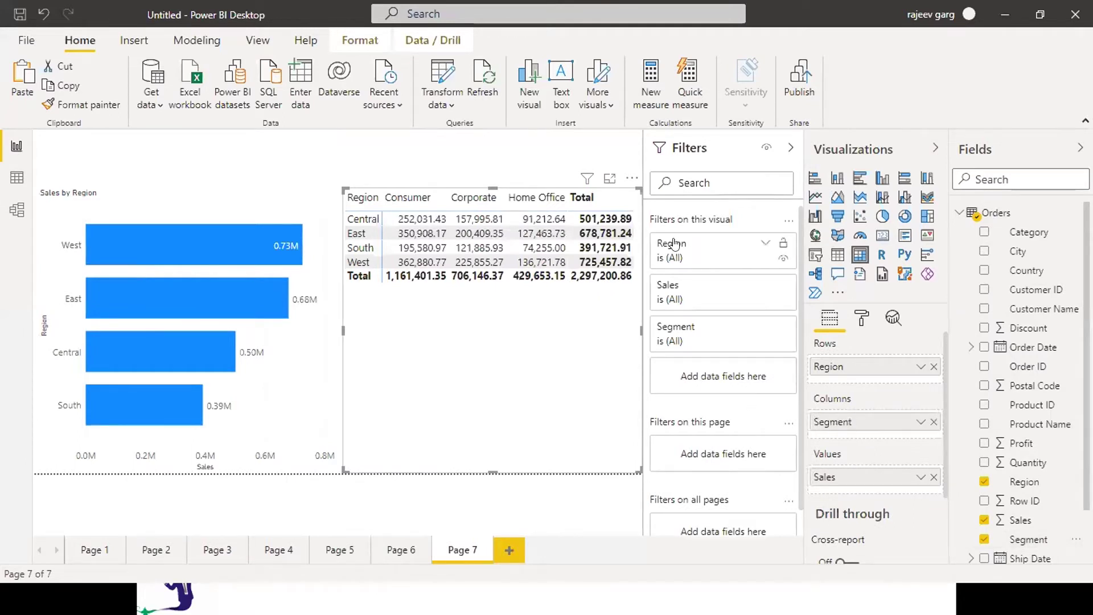
Step: Stack the visuals by shortening the bar chart and stretching it across the page, with the matrix resized to full width beneath it
{"action": "left_click_drag", "start_coordinate": [489, 184], "coordinate": [502, 367]}
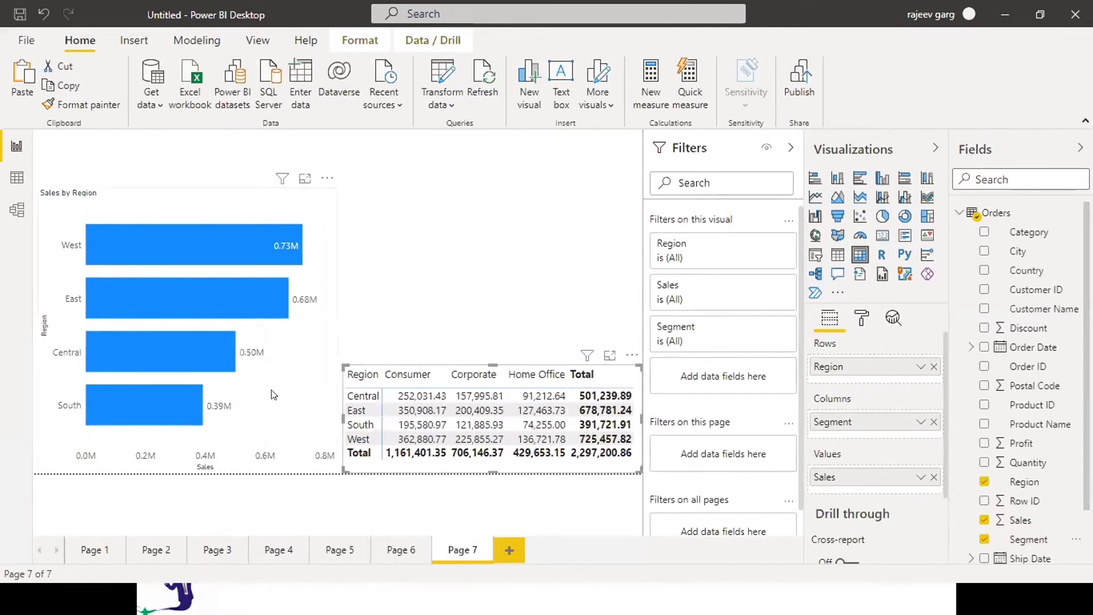
{"action": "left_click", "coordinate": [202, 471]}
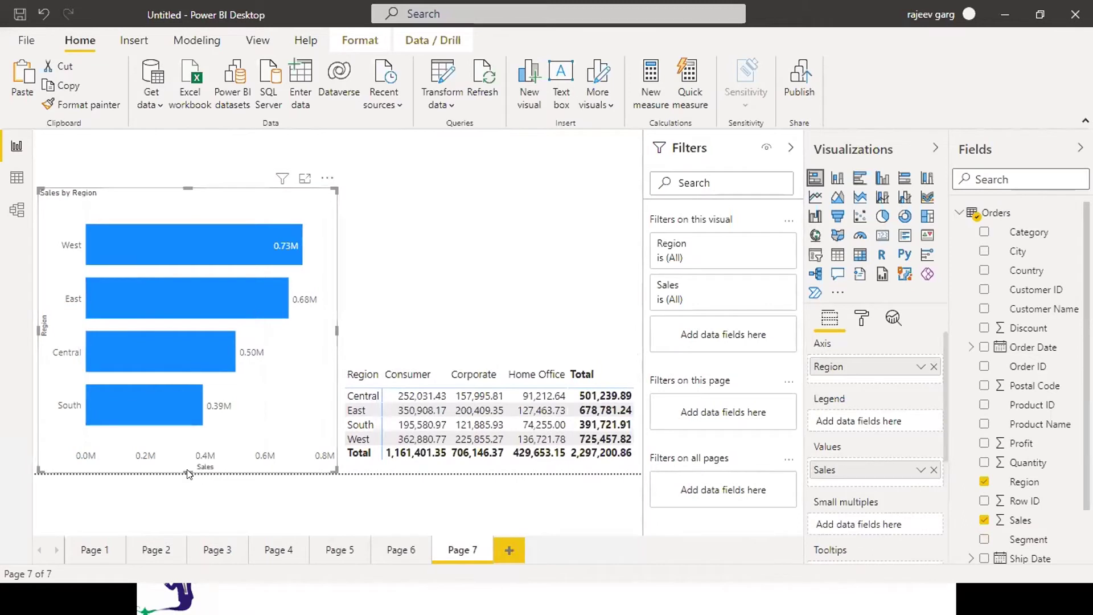
{"action": "left_click_drag", "start_coordinate": [186, 411], "coordinate": [188, 354]}
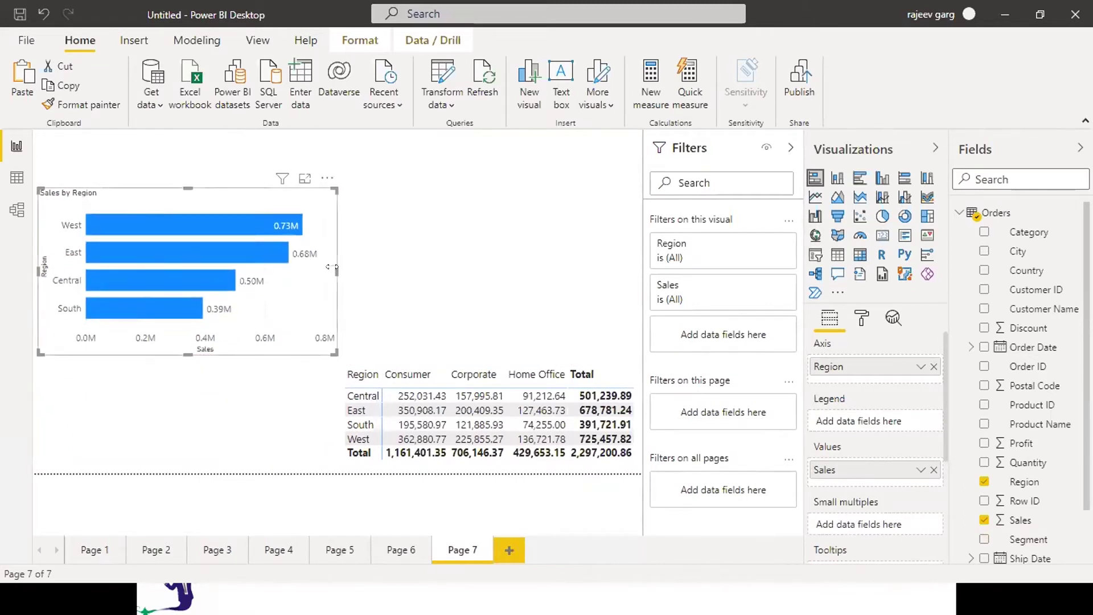
{"action": "left_click_drag", "start_coordinate": [336, 279], "coordinate": [640, 282]}
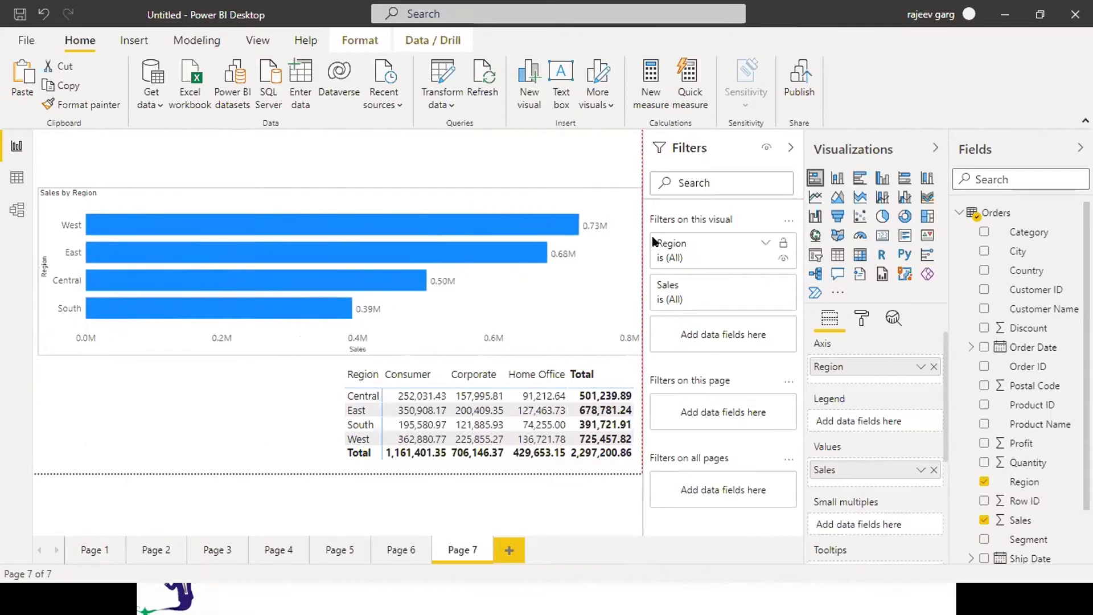
{"action": "left_click", "coordinate": [439, 397]}
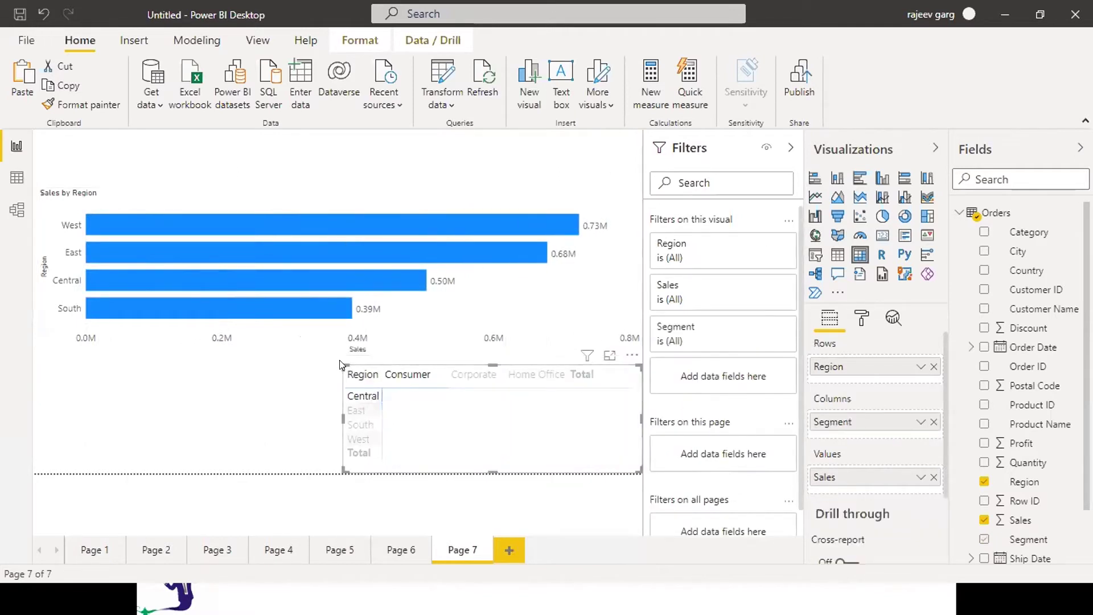
{"action": "left_click_drag", "start_coordinate": [22, 429], "coordinate": [35, 356]}
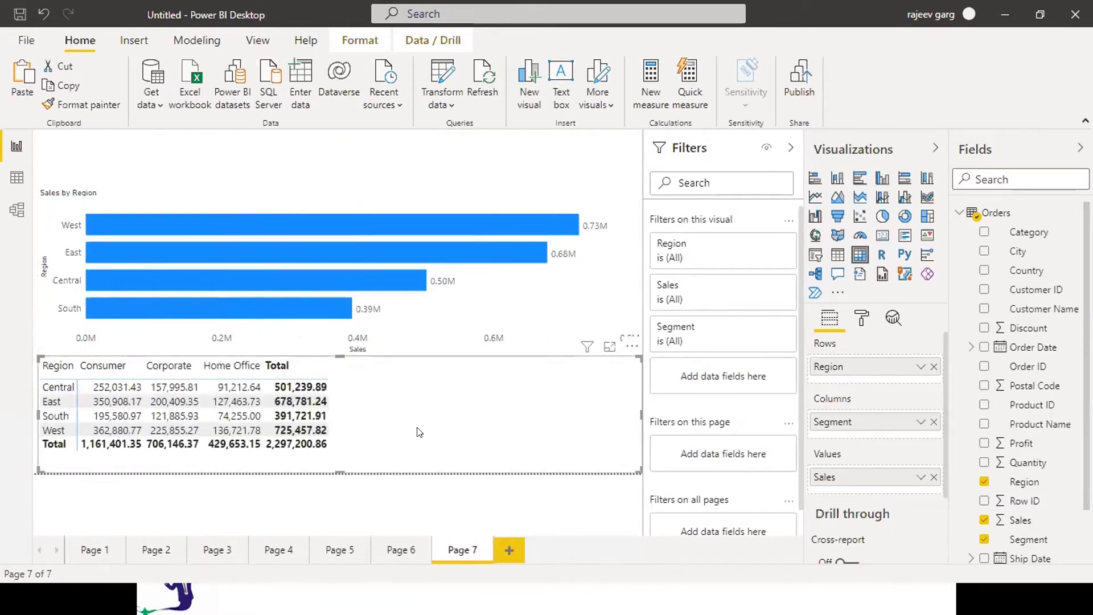
Step: Rename Page 7 as reg and duplicate the page
{"action": "double_click", "coordinate": [456, 548]}
{"action": "type", "text": "reg"}
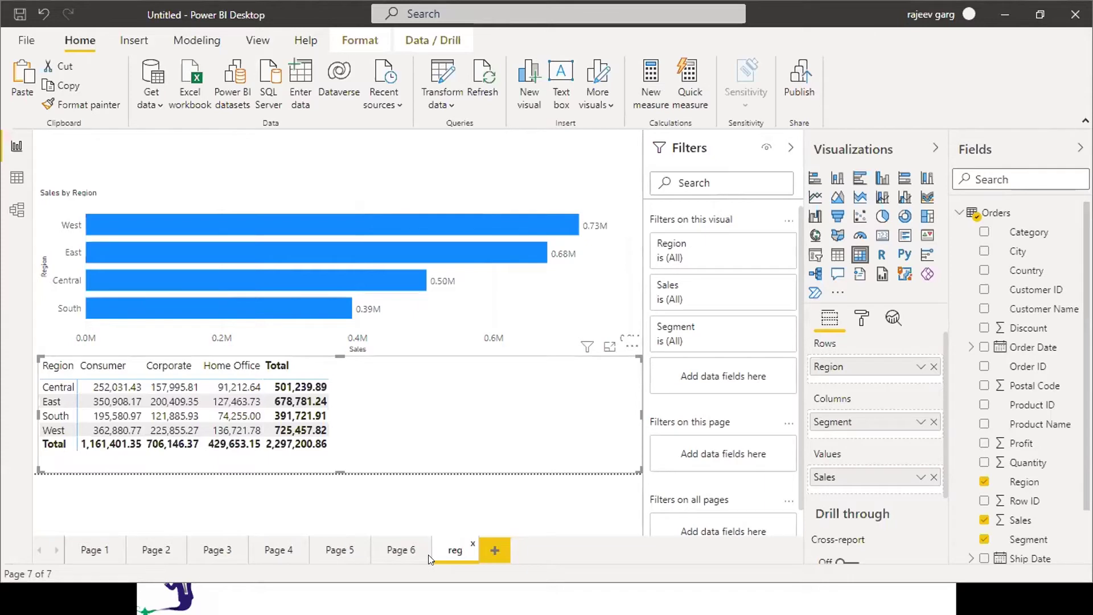
{"action": "right_click", "coordinate": [443, 552]}
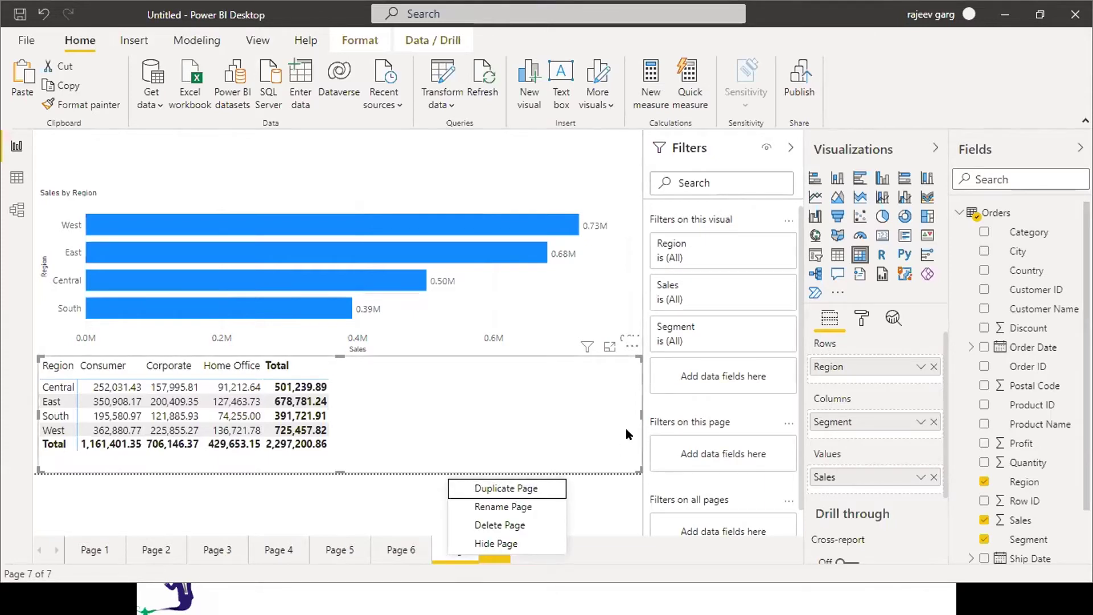
{"action": "left_click", "coordinate": [527, 489]}
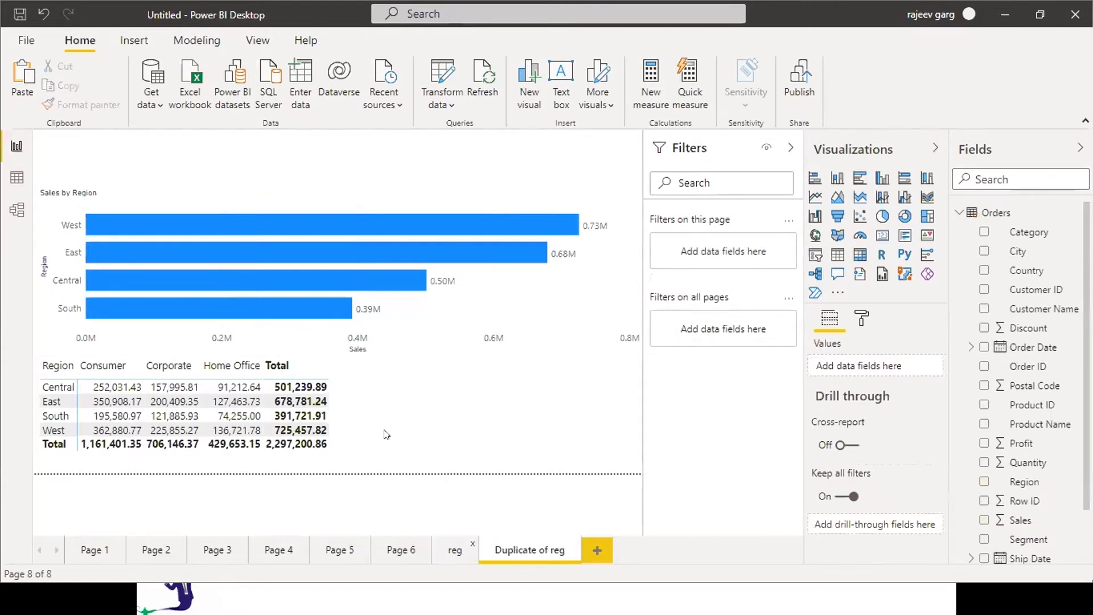
Step: Replace Region with Segment on the axis of the duplicated page's bar chart
{"action": "left_click", "coordinate": [503, 325]}
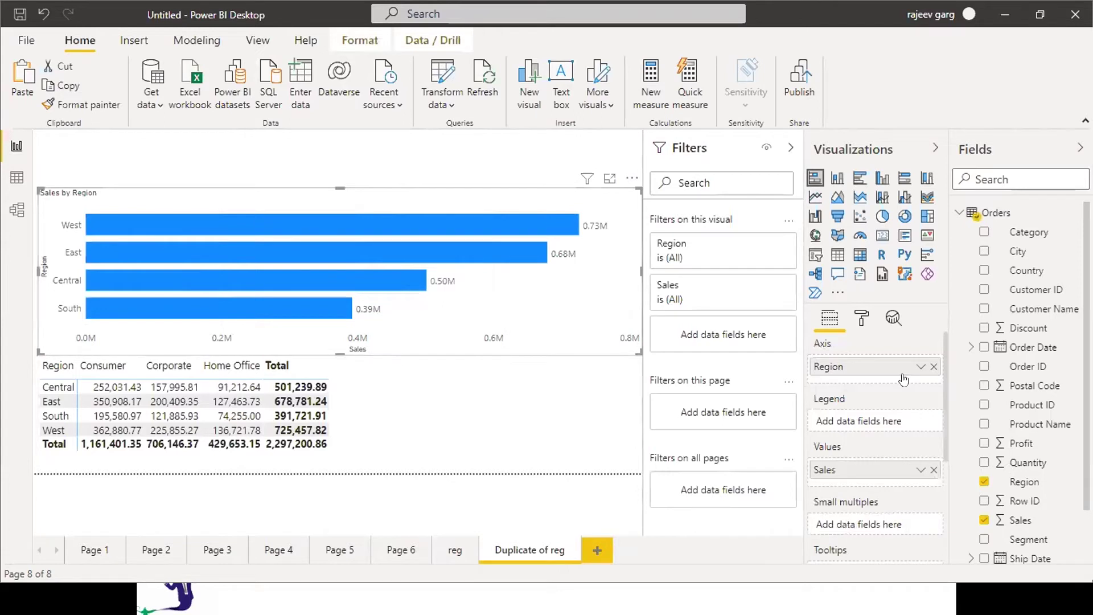
{"action": "left_click", "coordinate": [934, 368]}
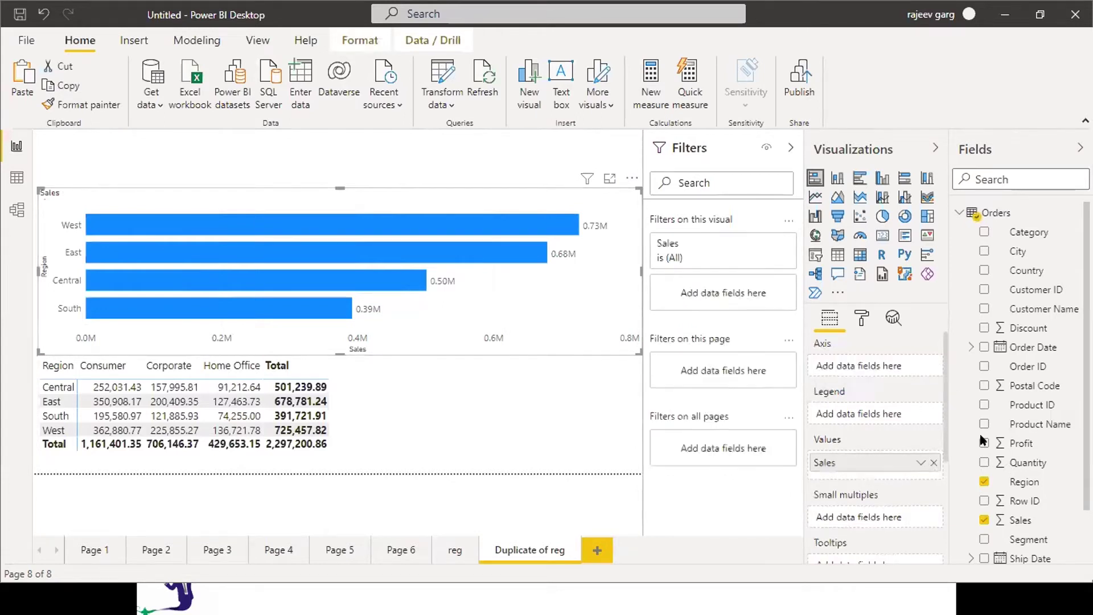
{"action": "left_click", "coordinate": [984, 540]}
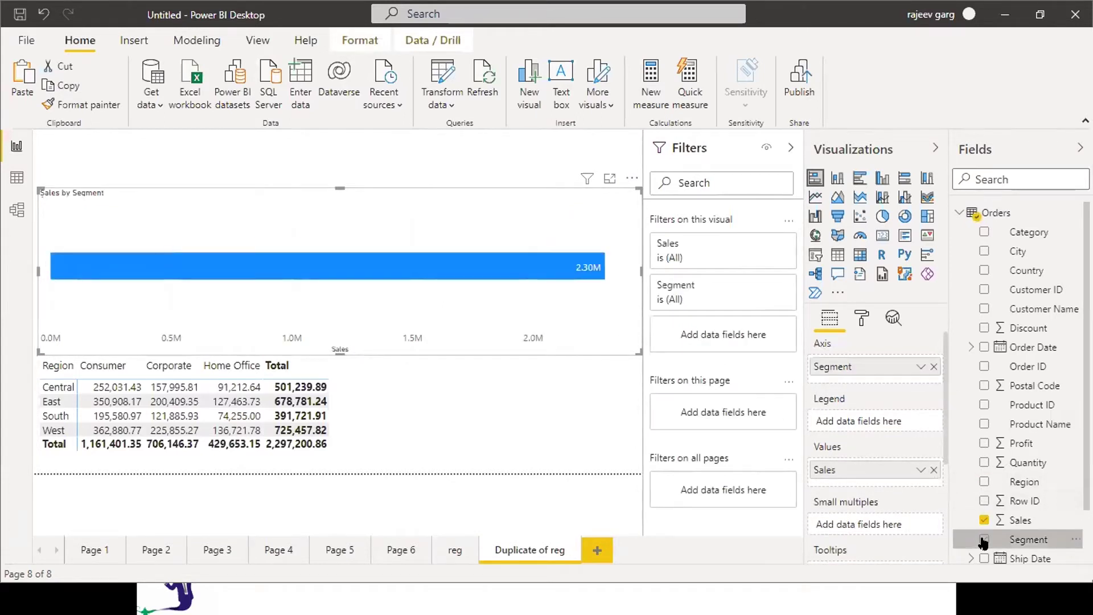
Step: Rearrange the duplicated page's matrix by removing Region, moving Segment to the rows and adding Category as columns
{"action": "left_click", "coordinate": [362, 421]}
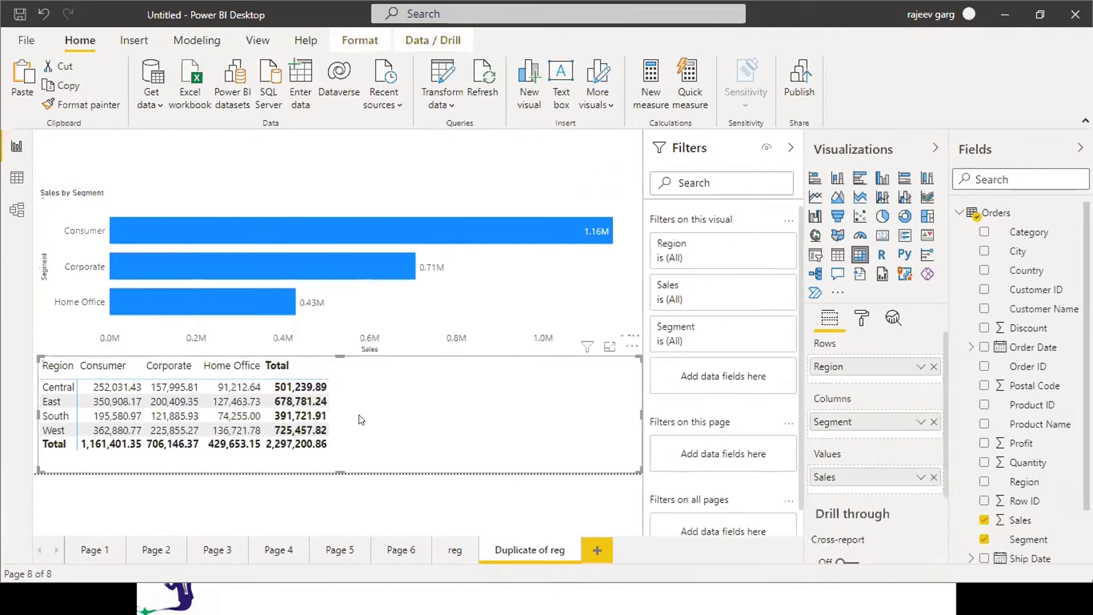
{"action": "left_click", "coordinate": [934, 367]}
{"action": "left_click_drag", "start_coordinate": [923, 415], "coordinate": [886, 371]}
{"action": "mouse_move", "coordinate": [1023, 232]}
{"action": "left_mouse_down"}
{"action": "mouse_move", "coordinate": [1023, 217]}
{"action": "mouse_move", "coordinate": [1023, 226]}
{"action": "left_mouse_up"}
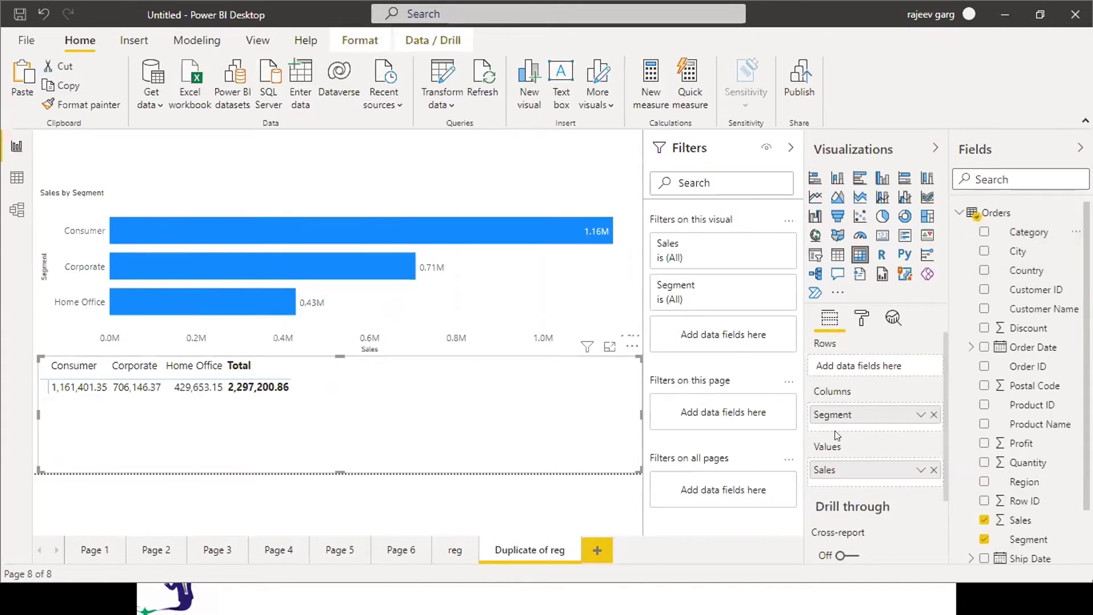
{"action": "left_click_drag", "start_coordinate": [837, 422], "coordinate": [835, 370]}
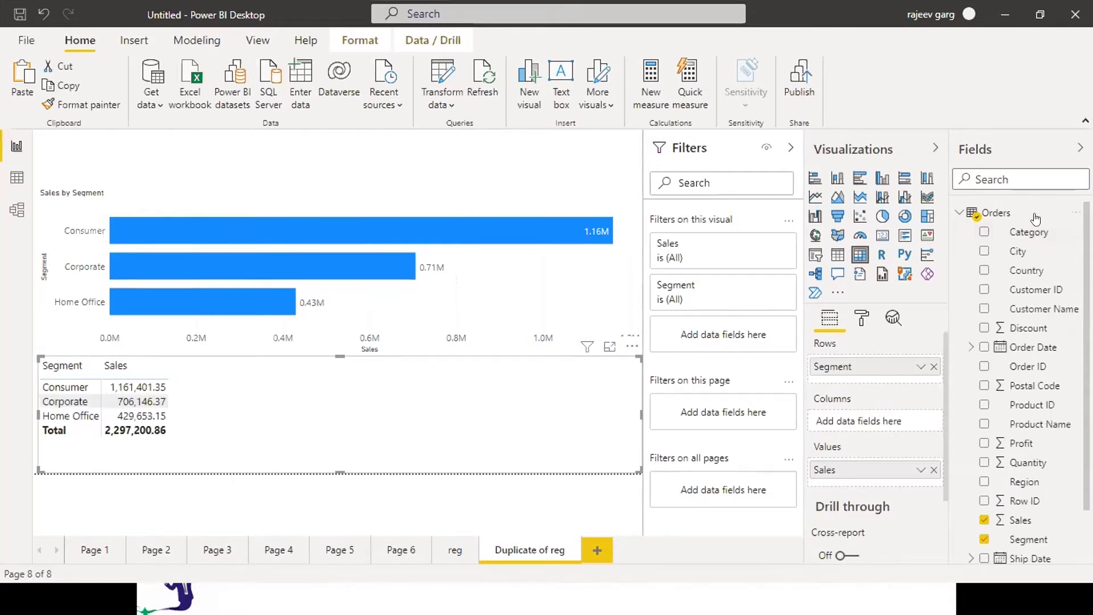
{"action": "left_click_drag", "start_coordinate": [1036, 233], "coordinate": [886, 419]}
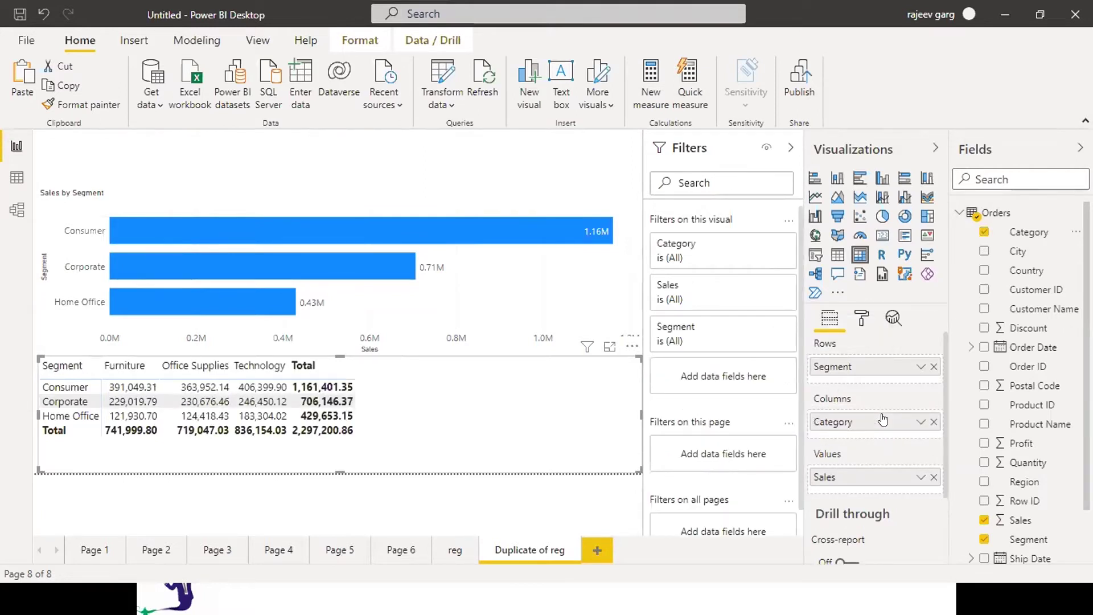
Step: Rename the duplicated page as seg
{"action": "double_click", "coordinate": [538, 548]}
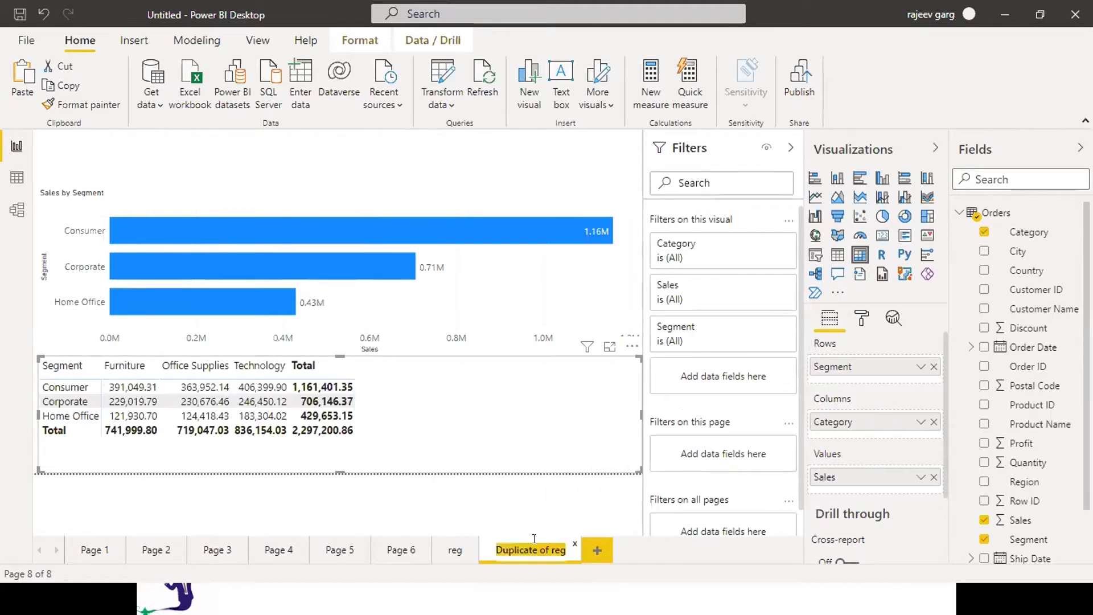
{"action": "type", "text": "seg"}
{"action": "key", "text": "Return"}
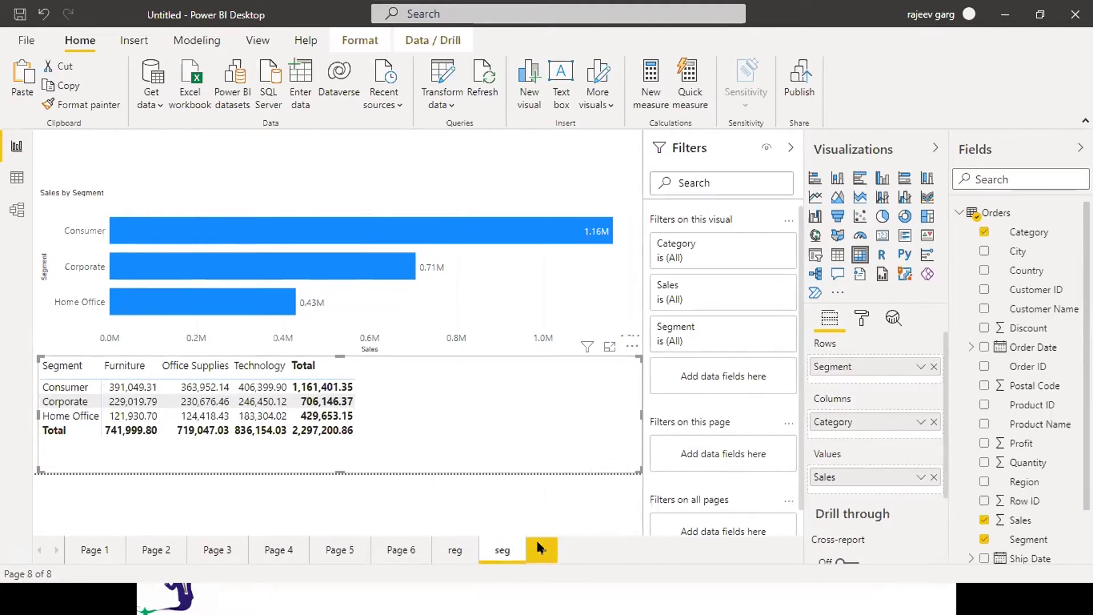
Step: Duplicate the seg page and replace Segment with Category on the axis of the copy's bar chart
{"action": "right_click", "coordinate": [490, 554]}
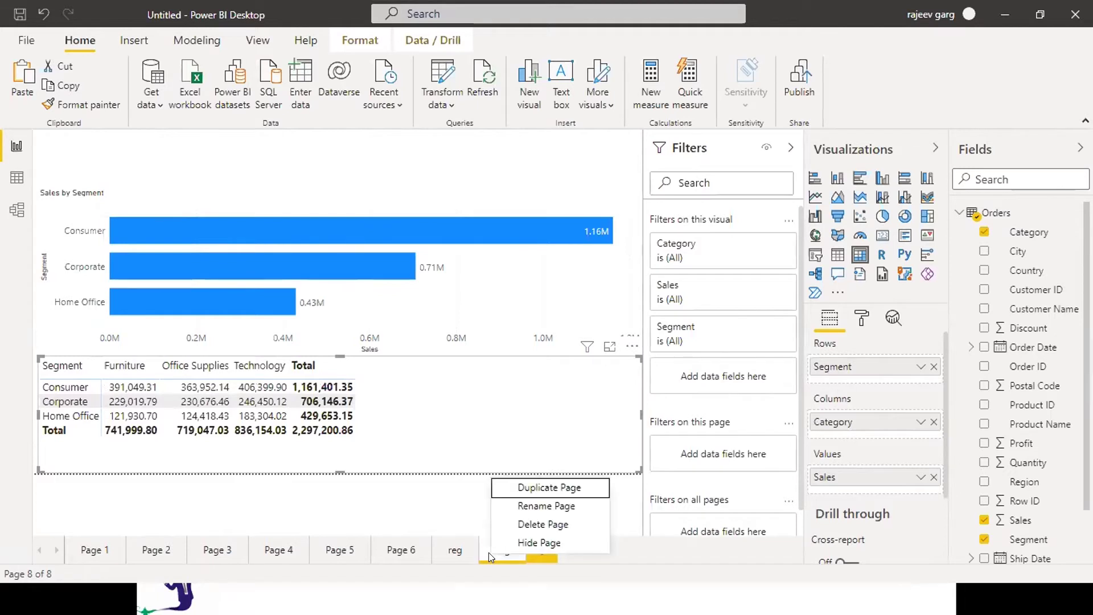
{"action": "left_click", "coordinate": [551, 487]}
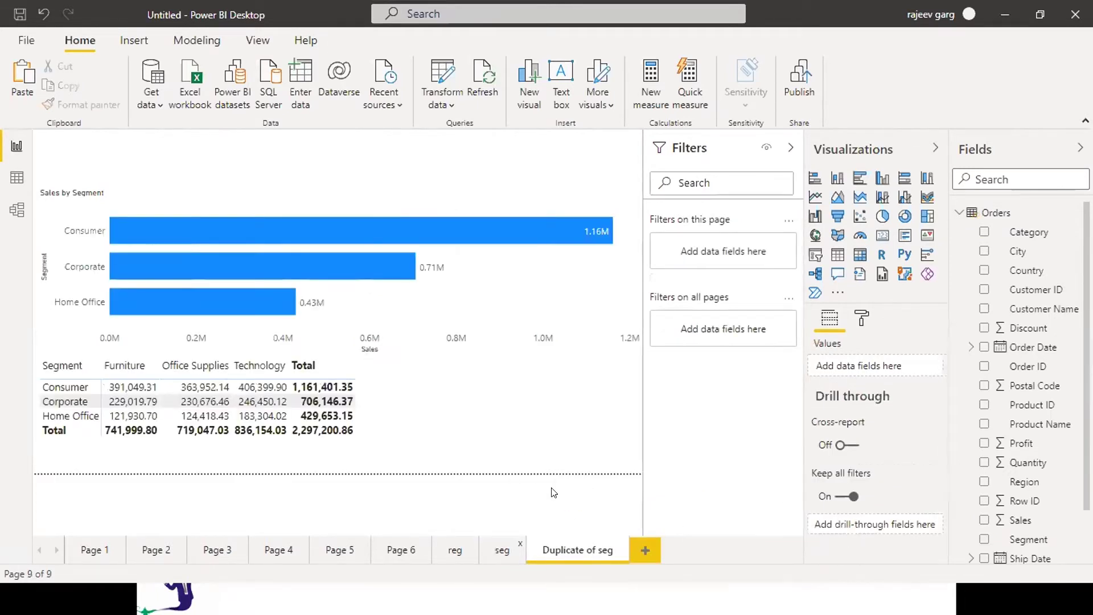
{"action": "left_click", "coordinate": [403, 299]}
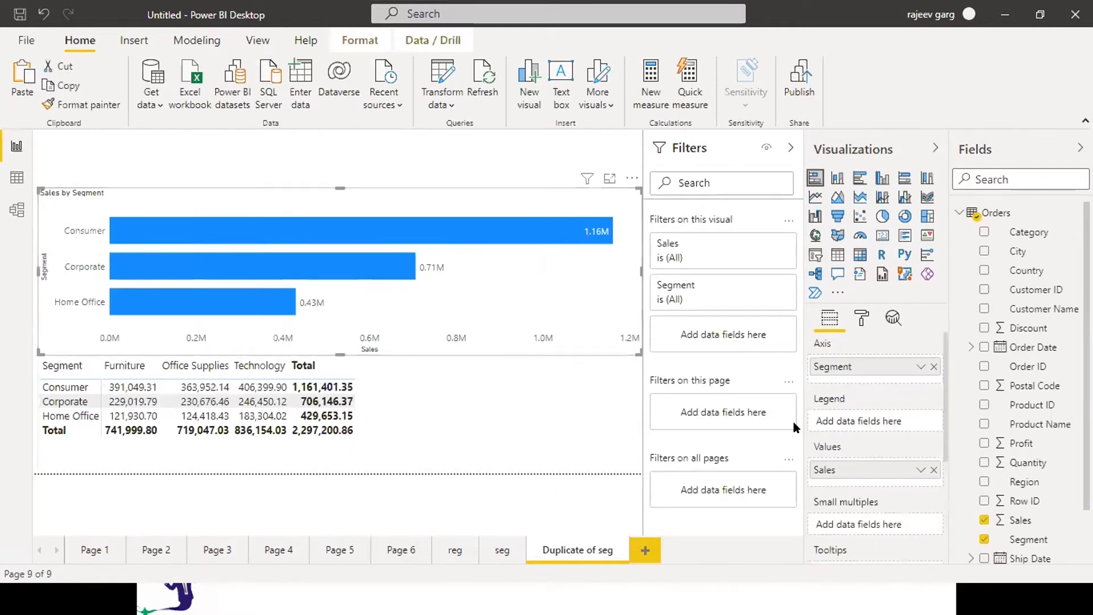
{"action": "left_click", "coordinate": [933, 367]}
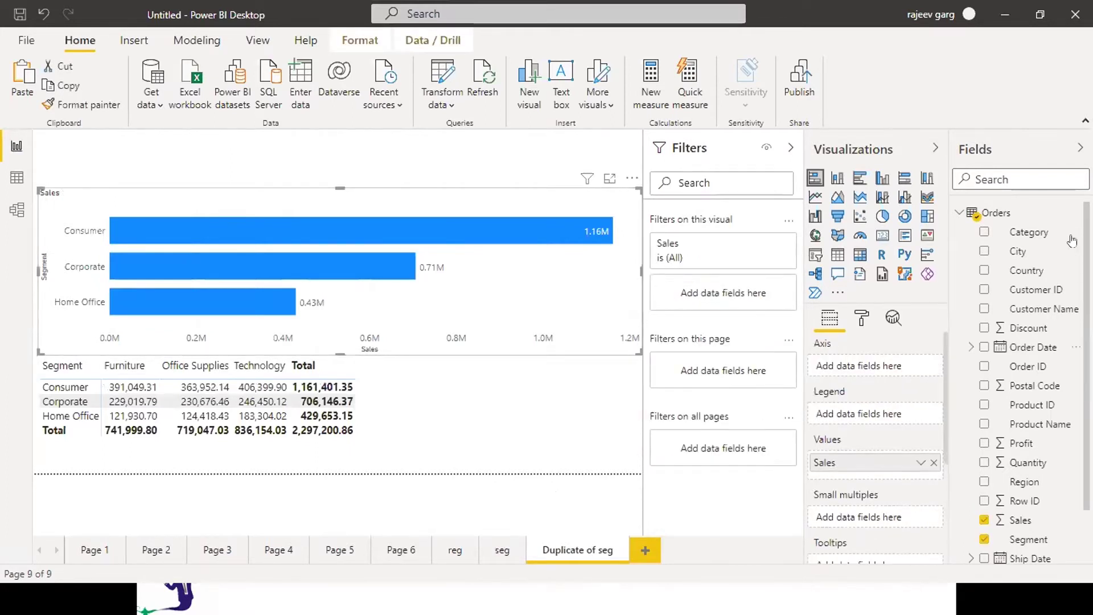
{"action": "left_click", "coordinate": [982, 233]}
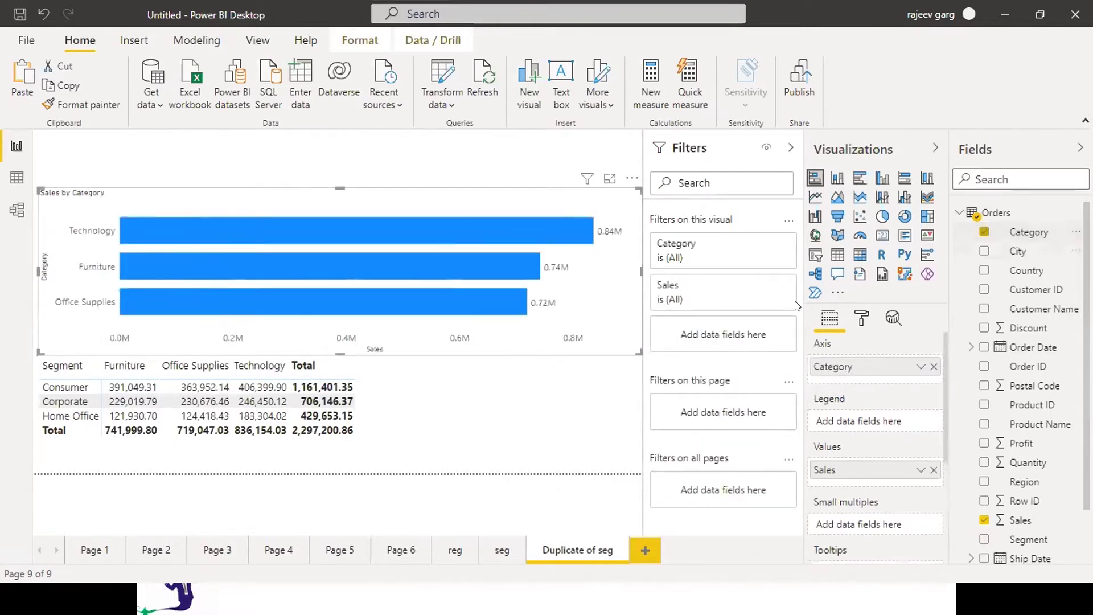
Step: Replace Segment with Sub-Category in the rows of the duplicated page's matrix
{"action": "left_click", "coordinate": [287, 400]}
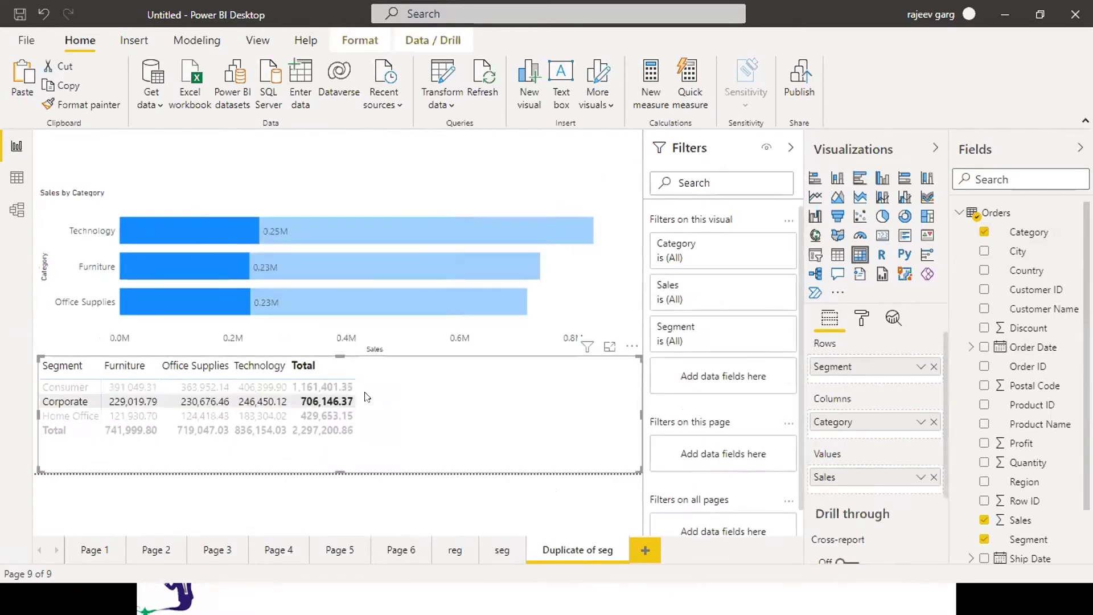
{"action": "left_click", "coordinate": [933, 367]}
{"action": "mouse_move", "coordinate": [839, 420]}
{"action": "left_mouse_down"}
{"action": "mouse_move", "coordinate": [845, 371]}
{"action": "mouse_move", "coordinate": [849, 421]}
{"action": "left_mouse_up"}
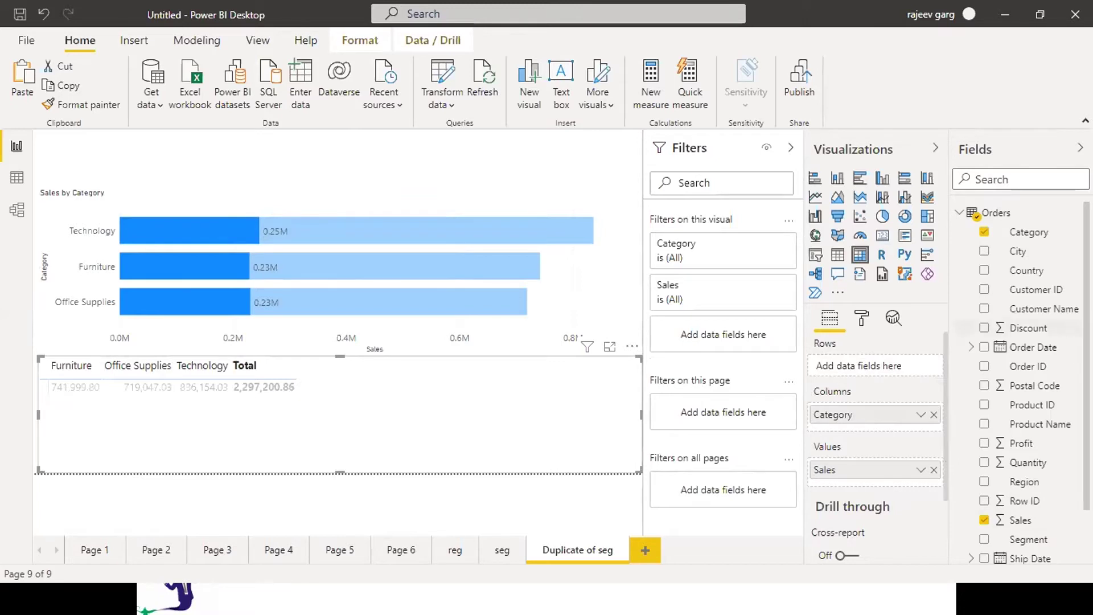
{"action": "mouse_move", "coordinate": [1077, 424]}
{"action": "scroll", "coordinate": [1025, 382], "scroll_direction": "down", "scroll_amount": 2}
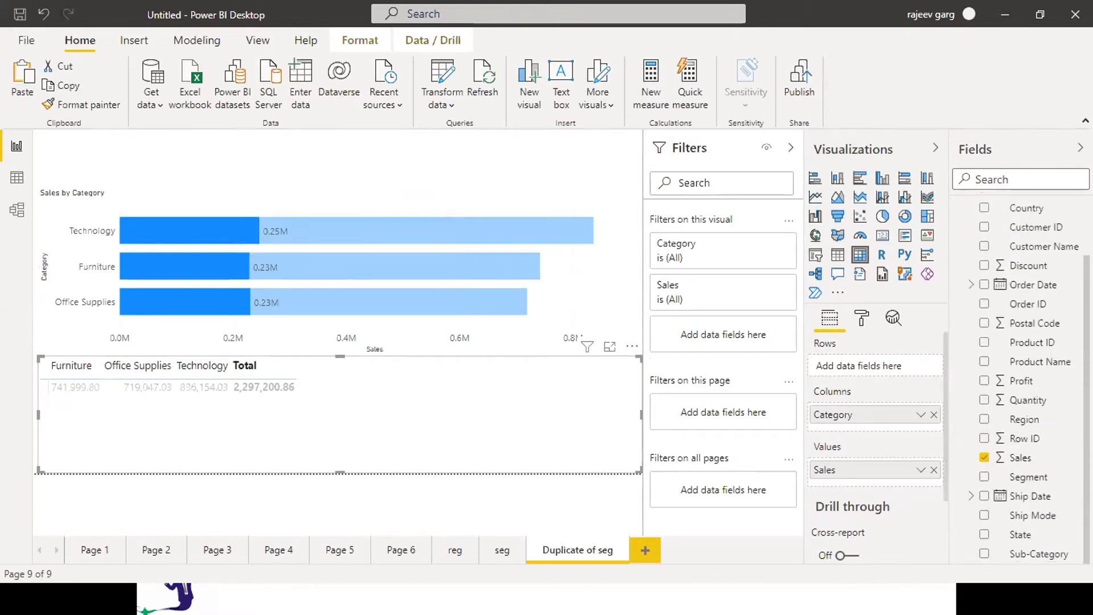
{"action": "left_click_drag", "start_coordinate": [1020, 553], "coordinate": [857, 370]}
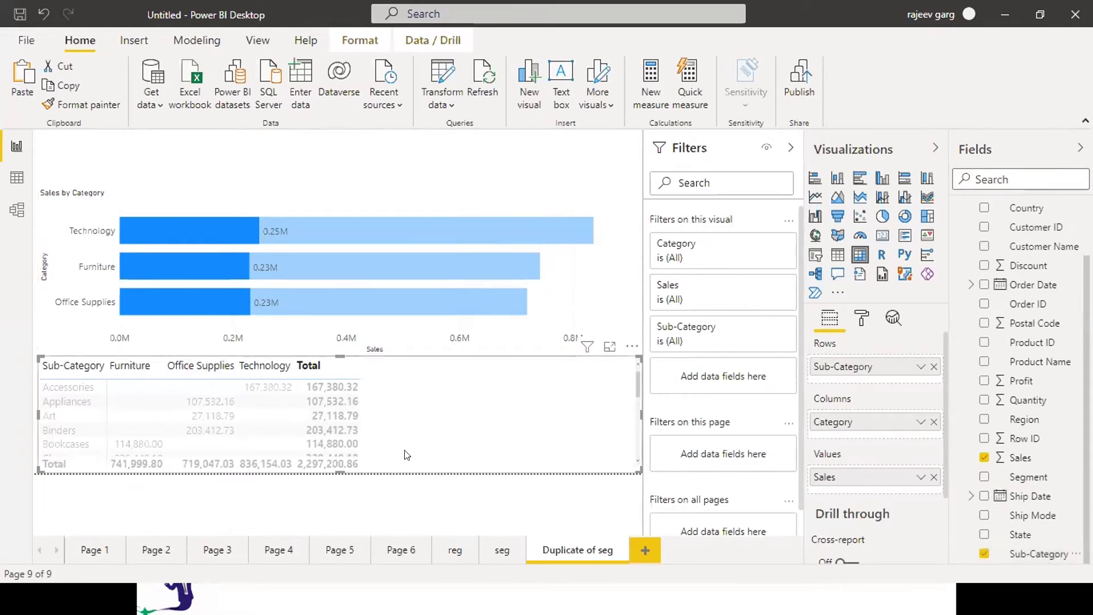
Step: Narrow the Sales by Category bar chart to about half its width and convert it to a stacked column chart
{"action": "left_click", "coordinate": [579, 268]}
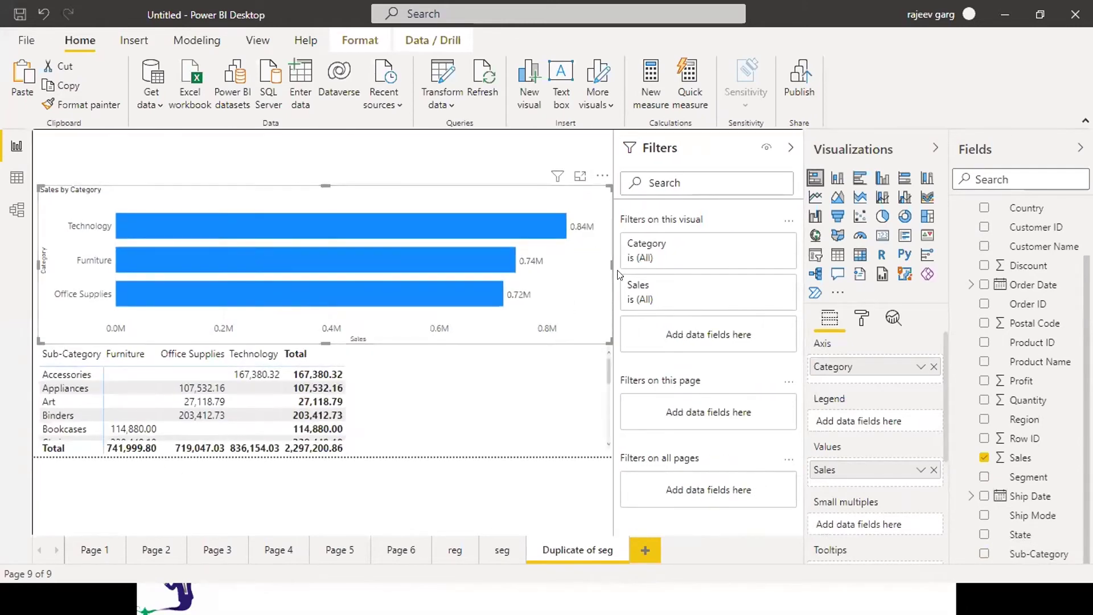
{"action": "left_click_drag", "start_coordinate": [608, 261], "coordinate": [290, 278]}
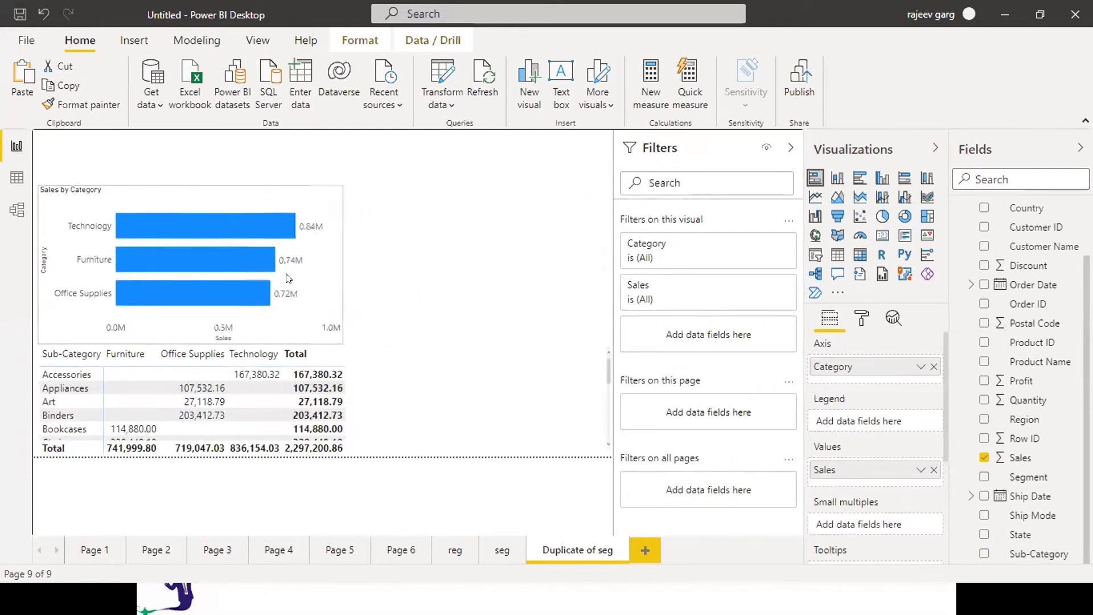
{"action": "left_click", "coordinate": [837, 178]}
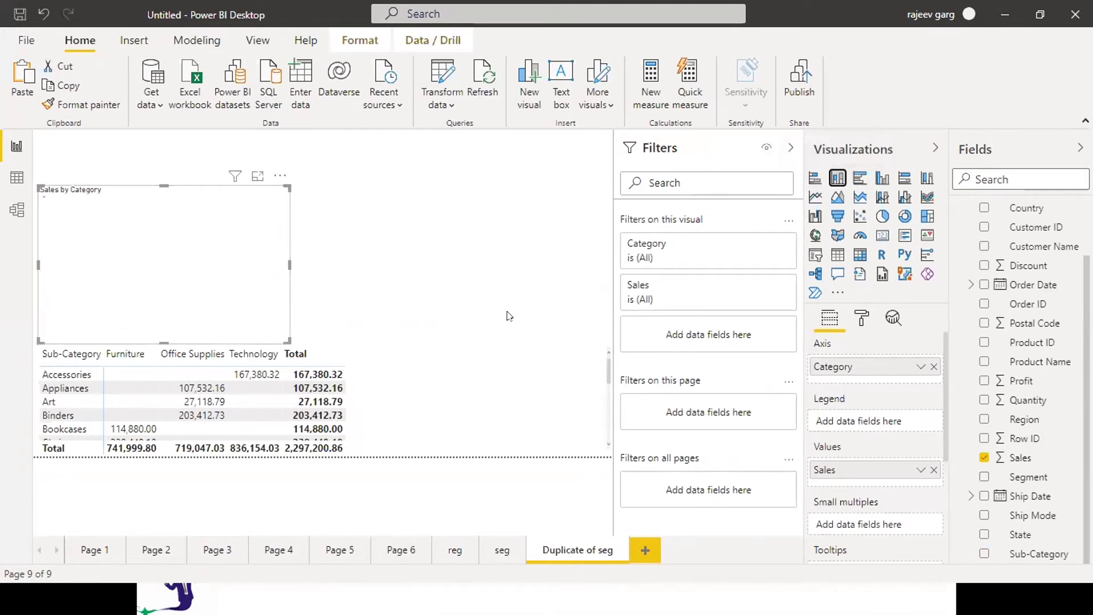
Step: Resize the matrix to fill the space beside the column chart up to the page's upper edge, and extend the chart downward
{"action": "left_click", "coordinate": [261, 418]}
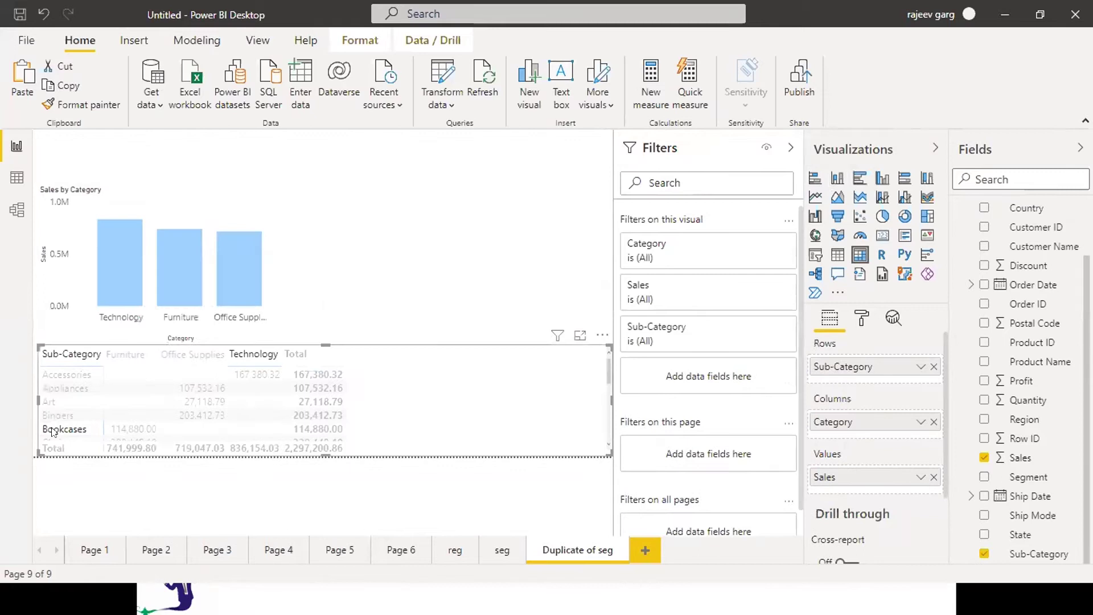
{"action": "left_click_drag", "start_coordinate": [32, 399], "coordinate": [291, 443]}
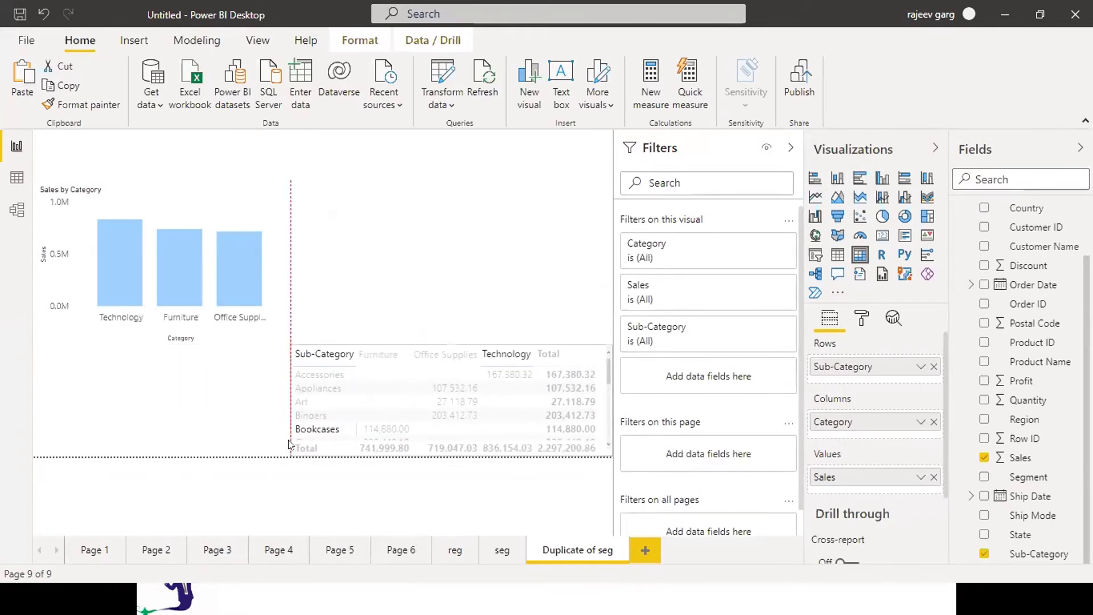
{"action": "left_click_drag", "start_coordinate": [451, 344], "coordinate": [438, 130]}
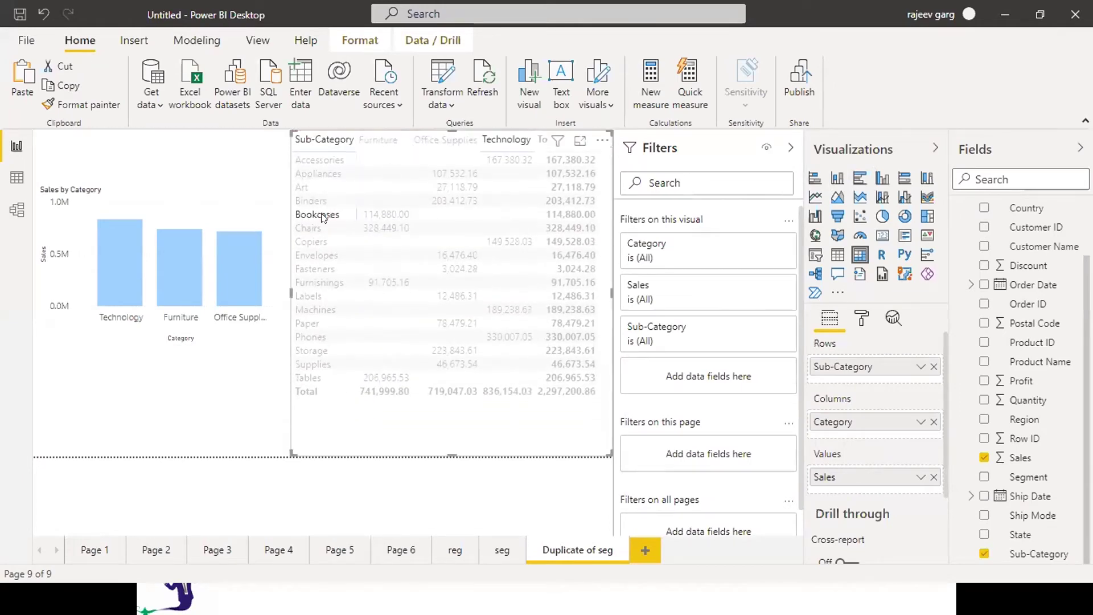
{"action": "left_click", "coordinate": [156, 341]}
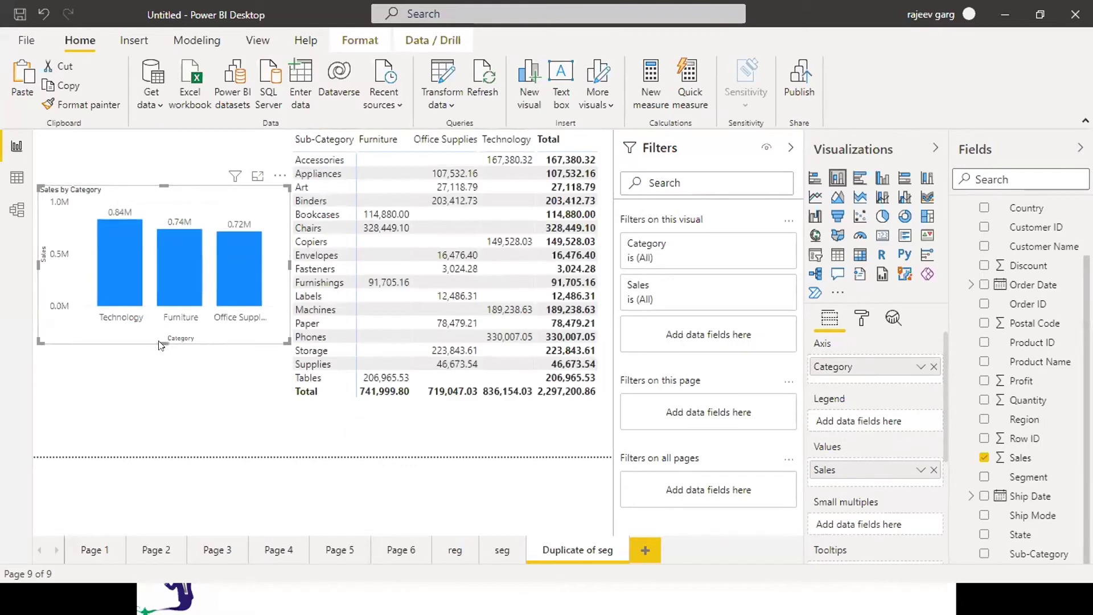
{"action": "left_click_drag", "start_coordinate": [158, 342], "coordinate": [162, 430]}
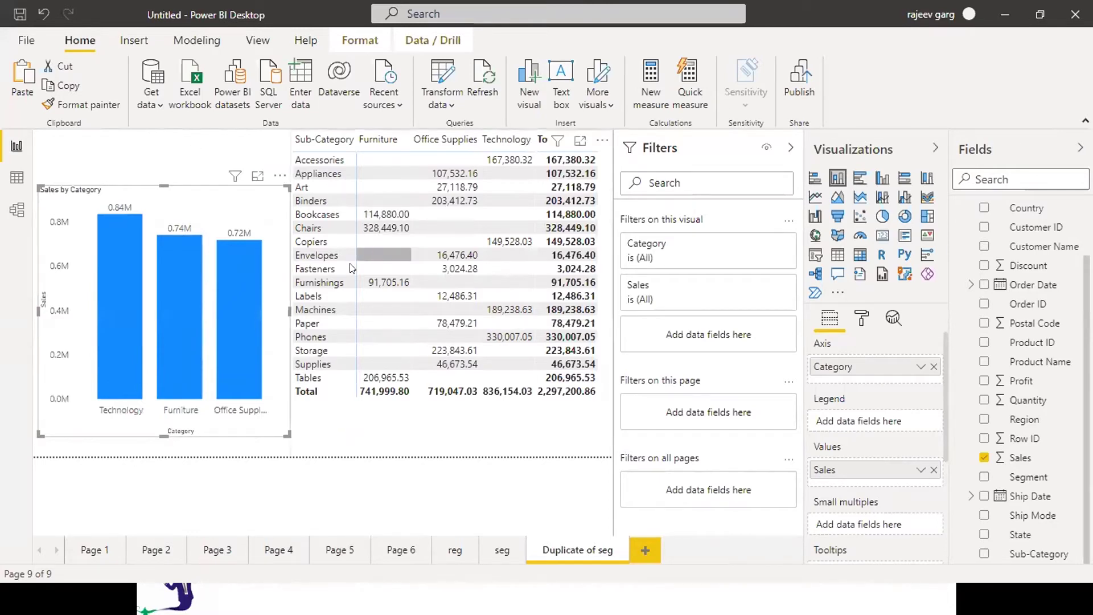
{"action": "left_click", "coordinate": [411, 328]}
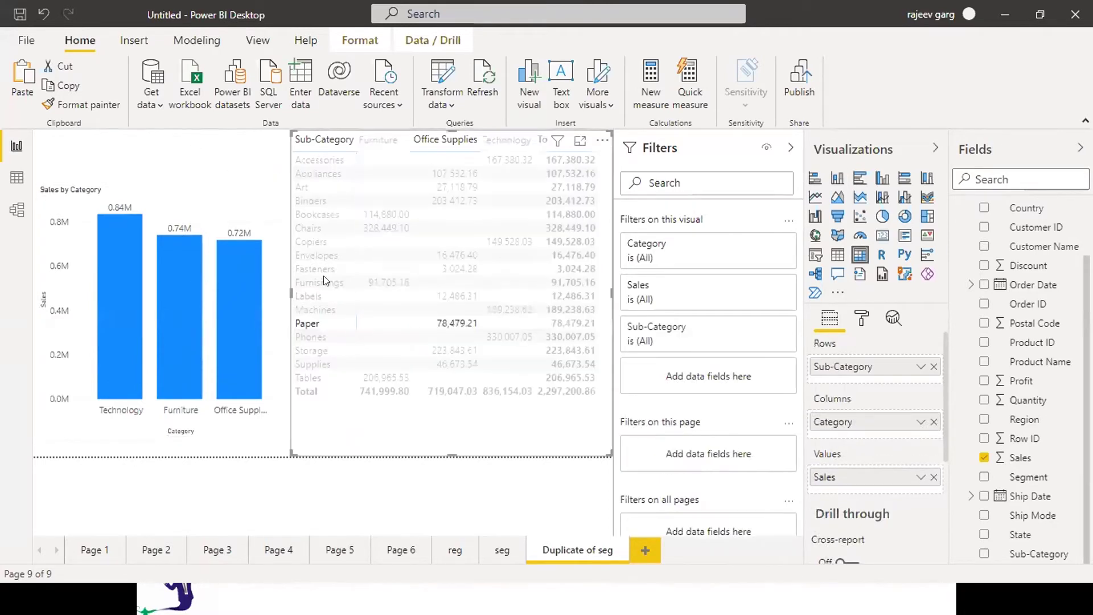
{"action": "left_click", "coordinate": [76, 426]}
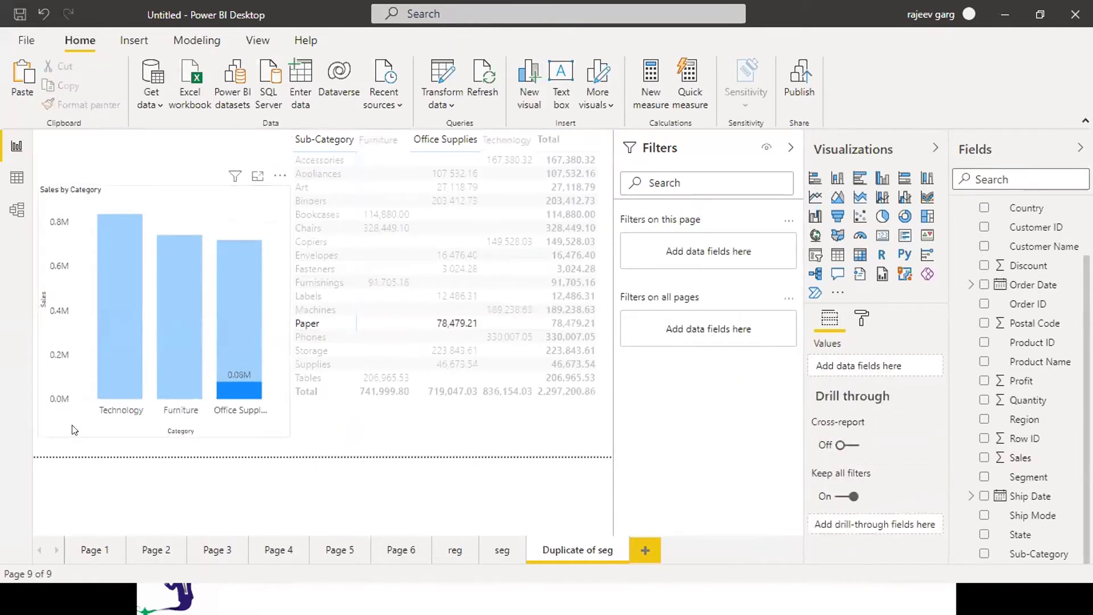
Step: Rename the duplicated page as cat
{"action": "double_click", "coordinate": [575, 537]}
{"action": "left_click", "coordinate": [576, 538]}
{"action": "type", "text": "cat"}
{"action": "key", "text": "ctrl+a"}
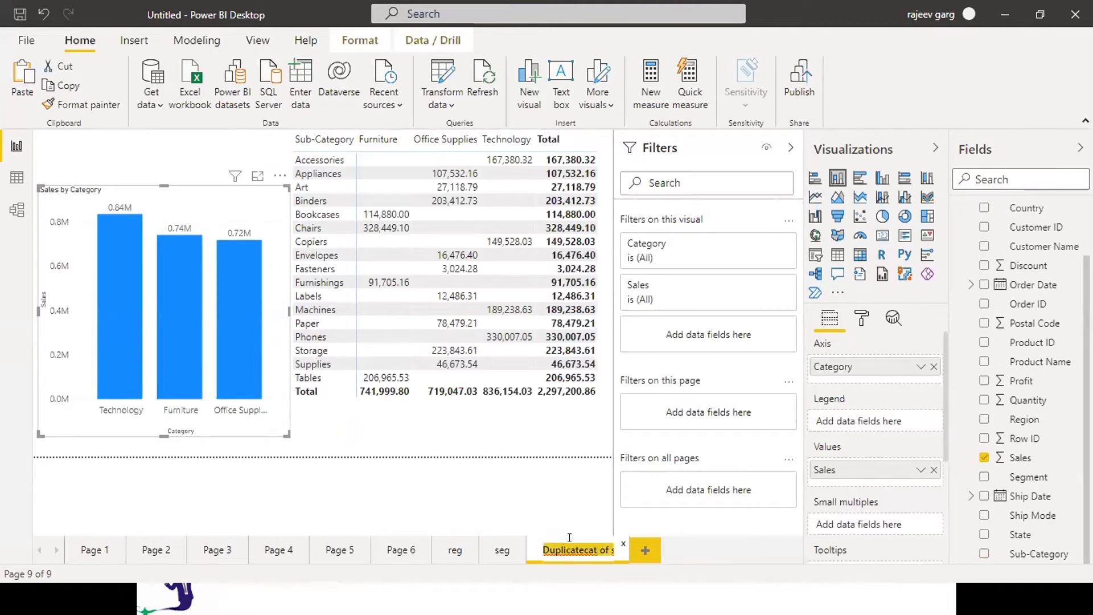
{"action": "type", "text": "cat"}
{"action": "key", "text": "Return"}
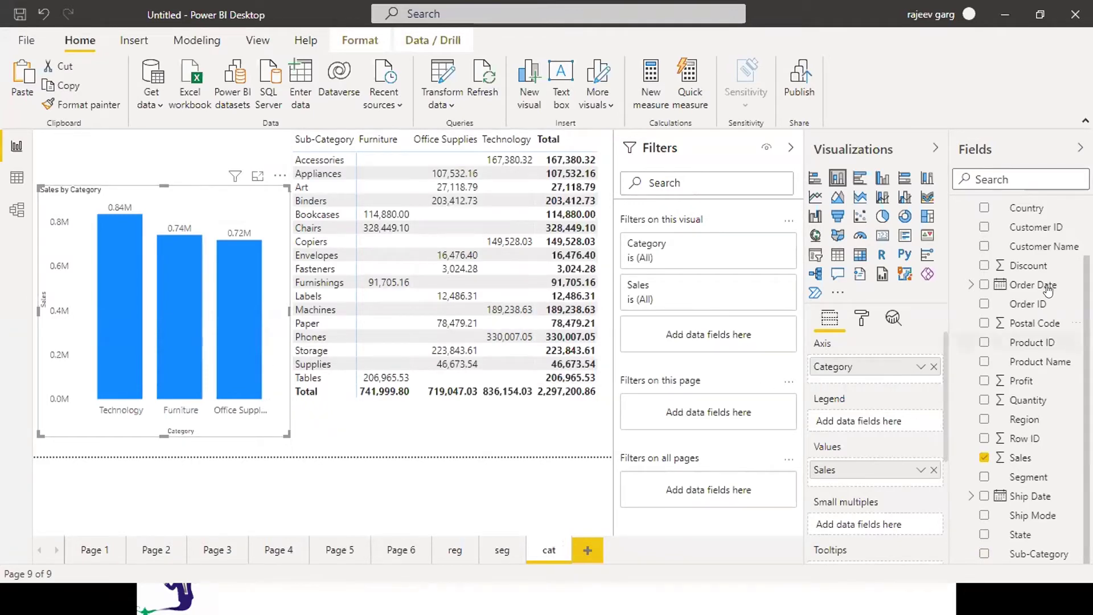
Step: Add Category to the legend of the cat page's column chart
{"action": "scroll", "coordinate": [1054, 249], "scroll_direction": "up", "scroll_amount": 1}
{"action": "scroll", "coordinate": [1019, 239], "scroll_direction": "up", "scroll_amount": 3}
{"action": "left_click_drag", "start_coordinate": [1022, 231], "coordinate": [864, 418]}
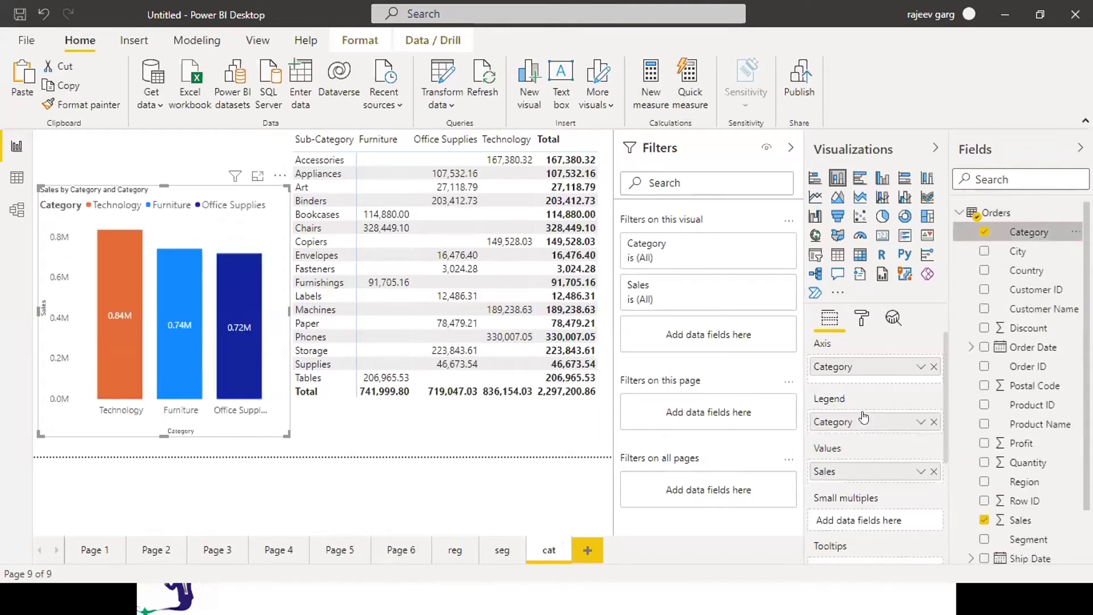
Step: Add a blank page and duplicate the cat page
{"action": "left_click", "coordinate": [586, 548]}
{"action": "double_click", "coordinate": [583, 557]}
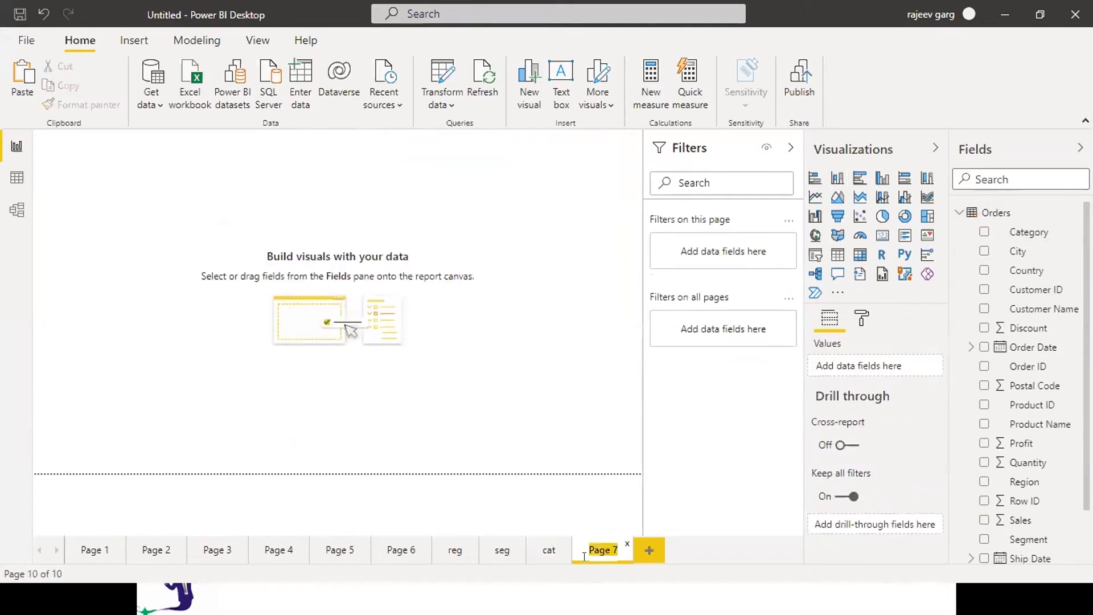
{"action": "right_click", "coordinate": [539, 549]}
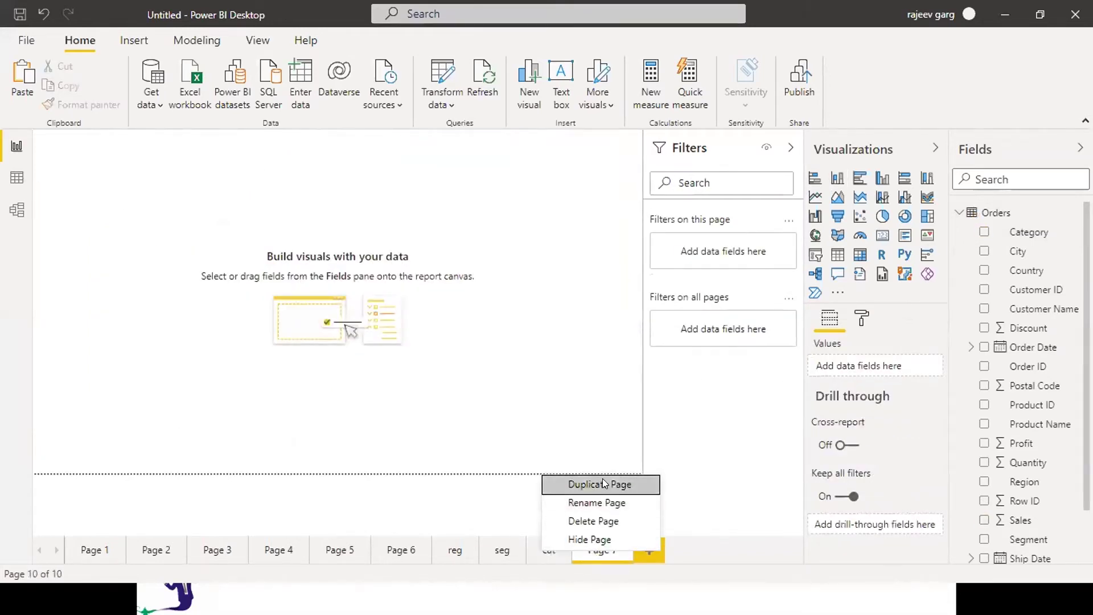
{"action": "left_click", "coordinate": [602, 481]}
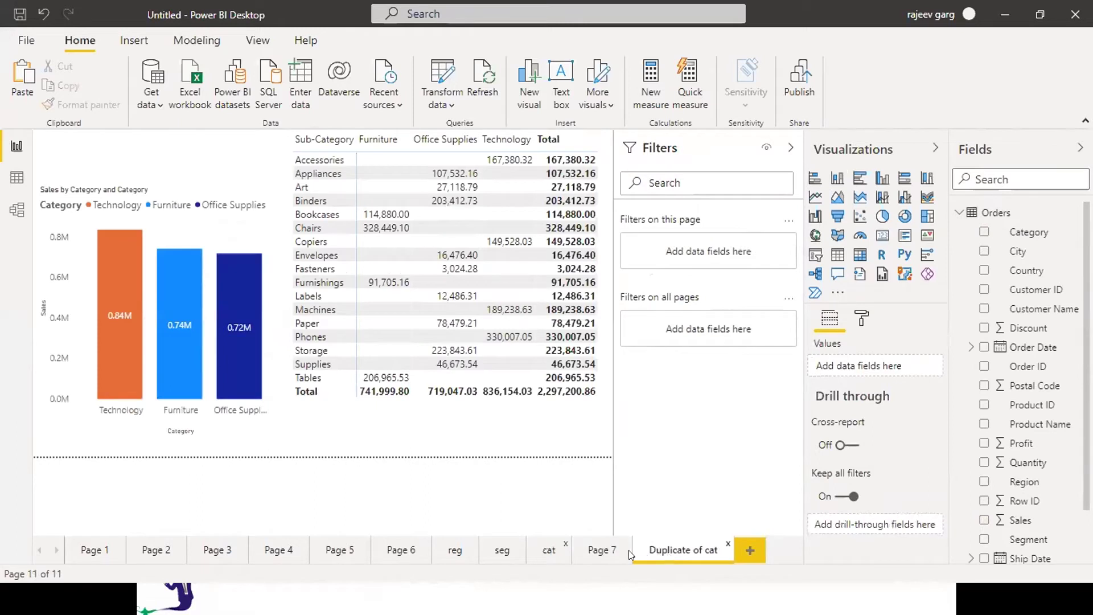
Step: Delete the blank Page 7
{"action": "right_click", "coordinate": [596, 552]}
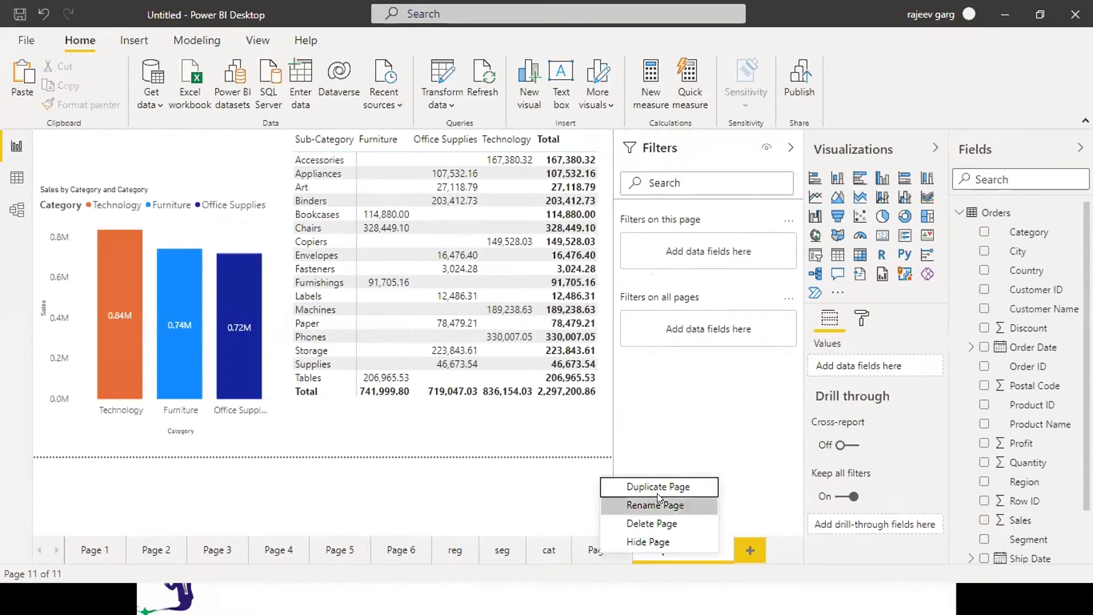
{"action": "key", "text": "Escape"}
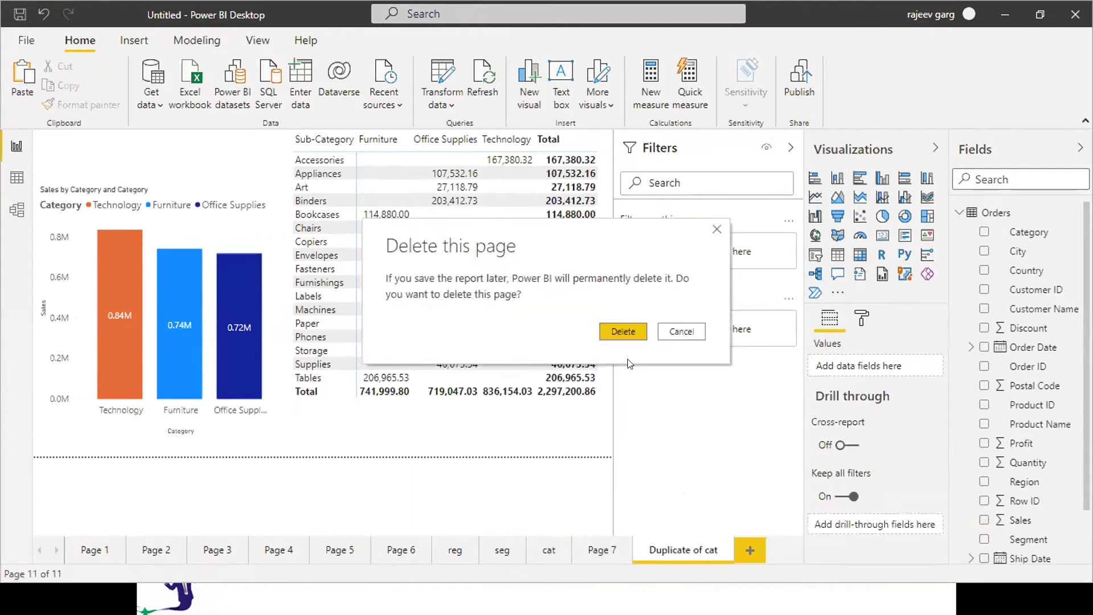
{"action": "left_click", "coordinate": [607, 333]}
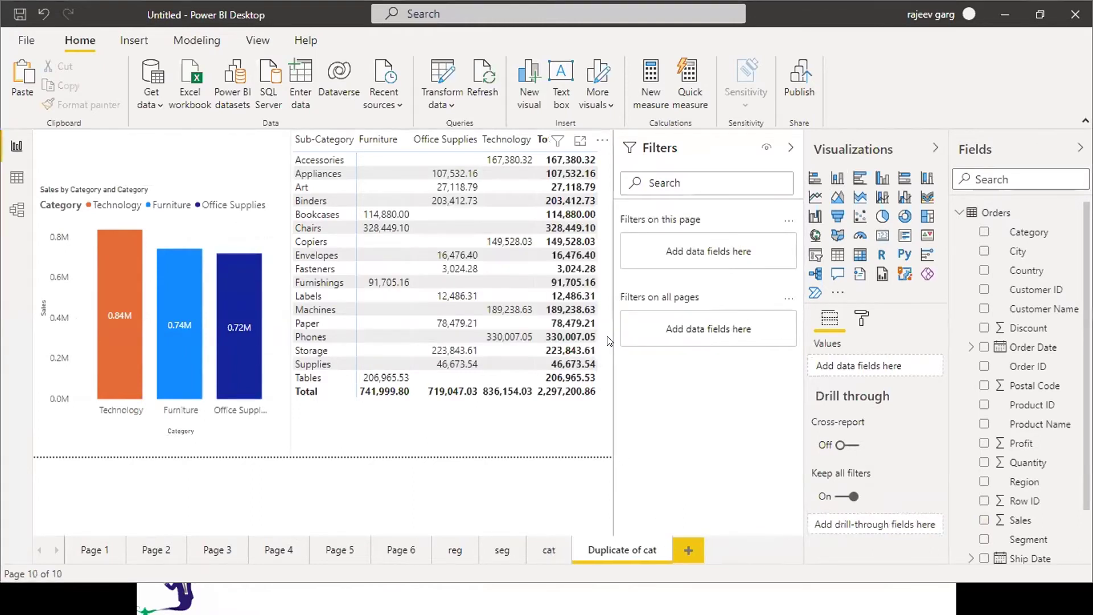
Step: Rename the duplicate of the cat page as sc
{"action": "double_click", "coordinate": [615, 541]}
{"action": "type", "text": "sc"}
{"action": "key", "text": "Return"}
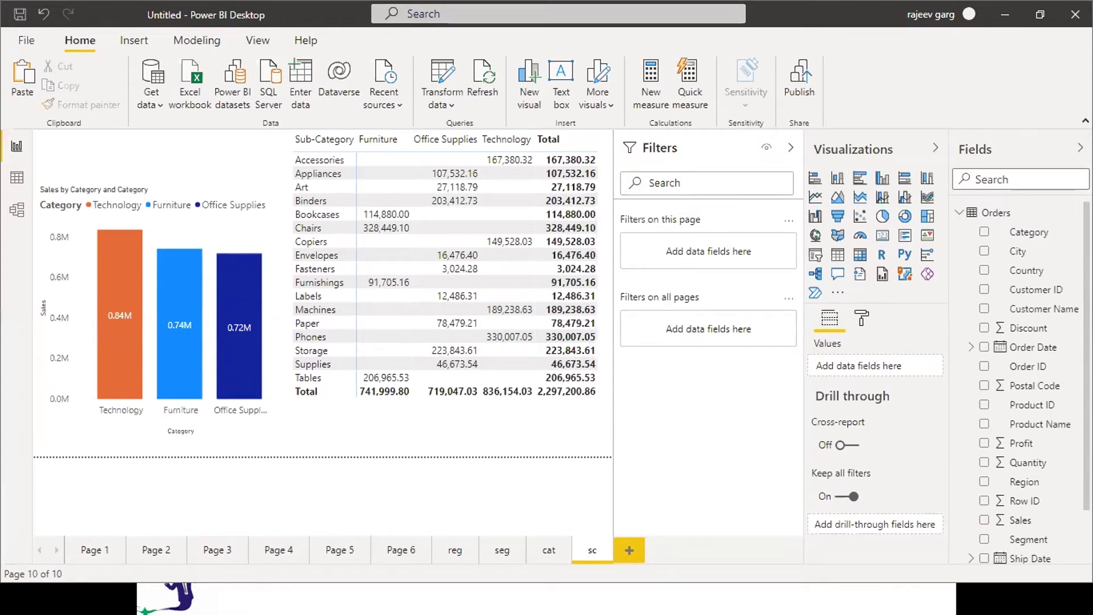
Step: Make the sc page's chart a stacked bar chart with Sub-Category instead of Category on its axis
{"action": "left_click", "coordinate": [222, 250]}
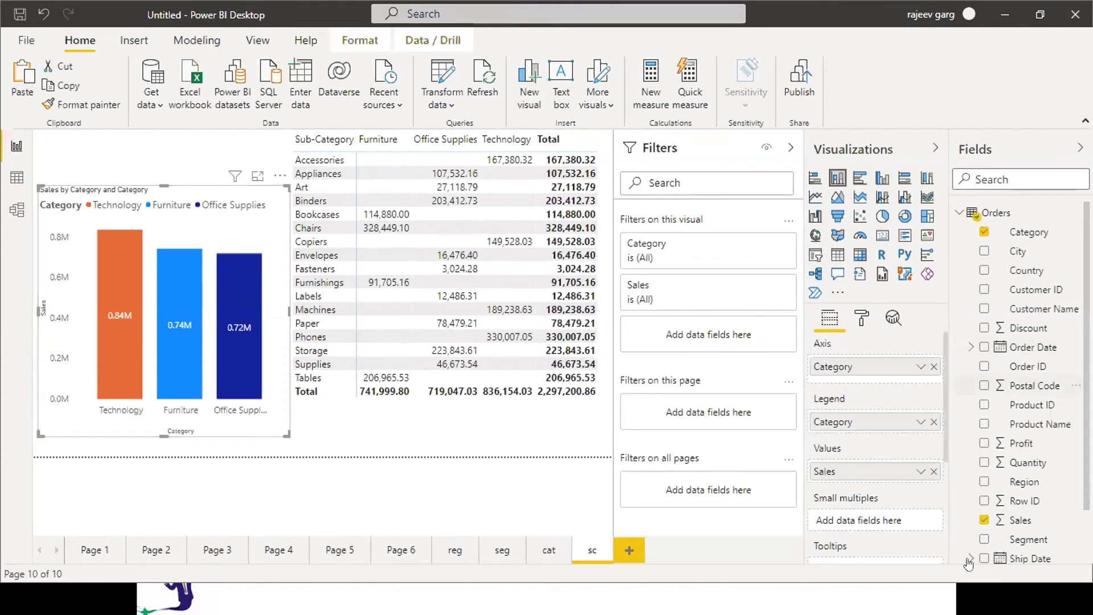
{"action": "left_click", "coordinate": [933, 367]}
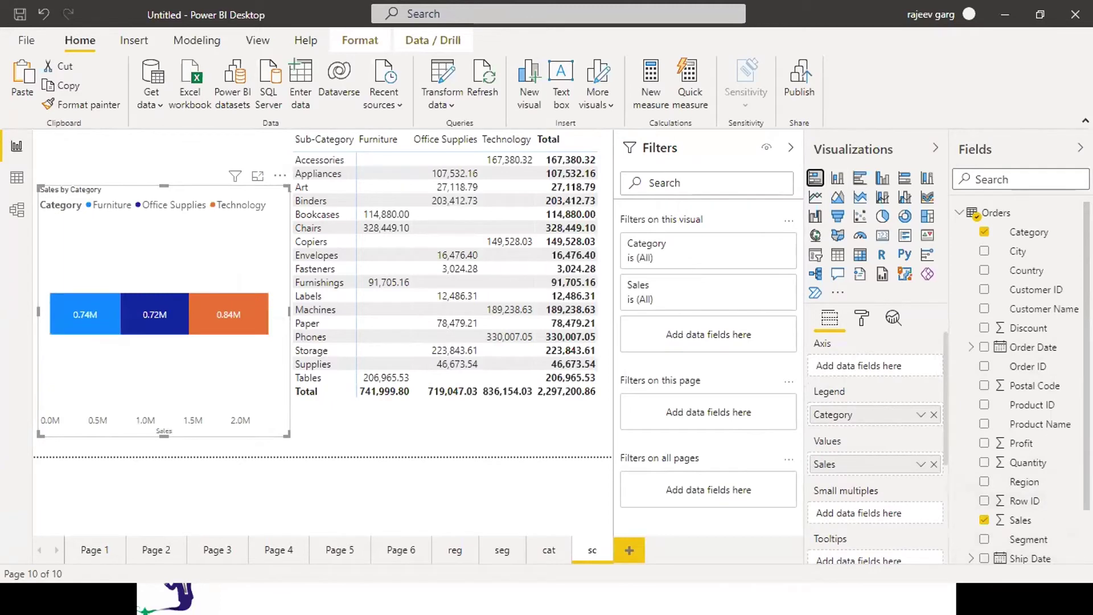
{"action": "scroll", "coordinate": [977, 216], "scroll_direction": "down", "scroll_amount": 2}
{"action": "left_click_drag", "start_coordinate": [1005, 550], "coordinate": [881, 367]}
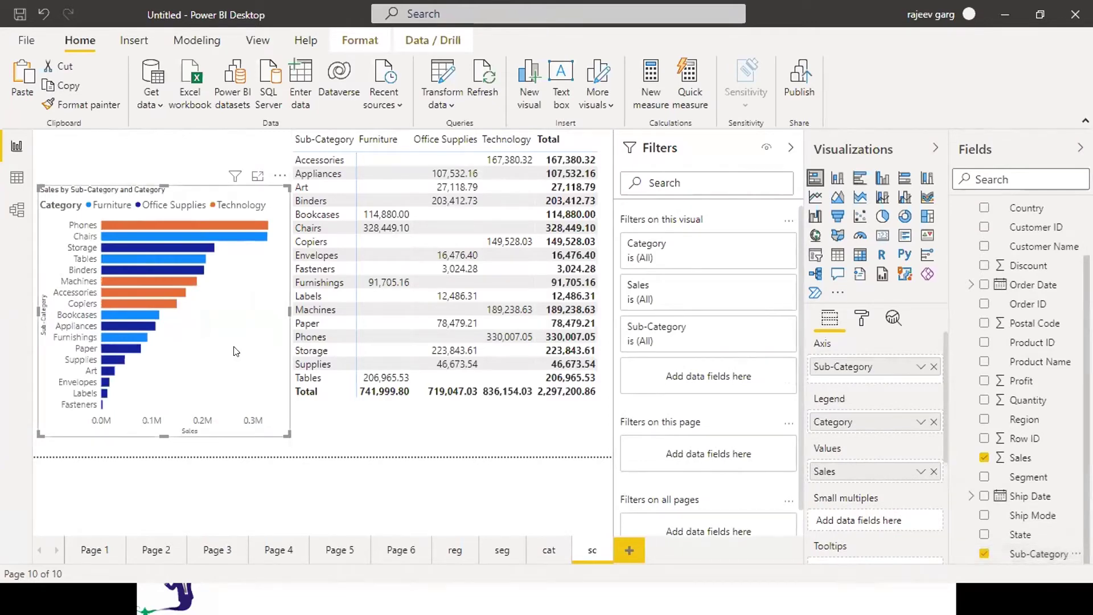
Step: Remove Category from the columns of the sc page's matrix and narrow the matrix to about half its width
{"action": "left_click", "coordinate": [440, 224]}
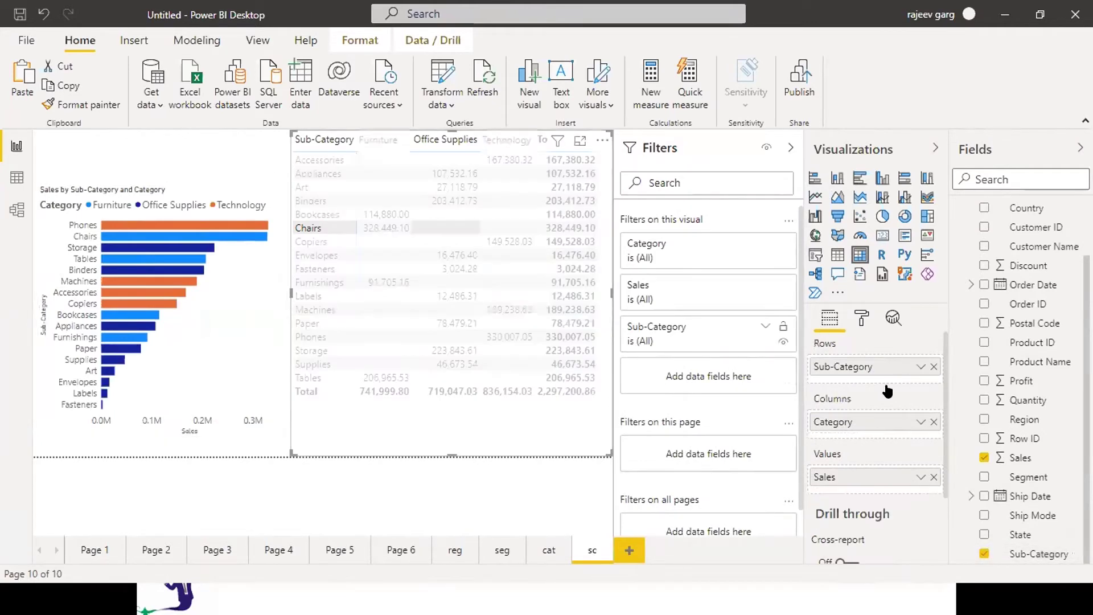
{"action": "left_click", "coordinate": [933, 422]}
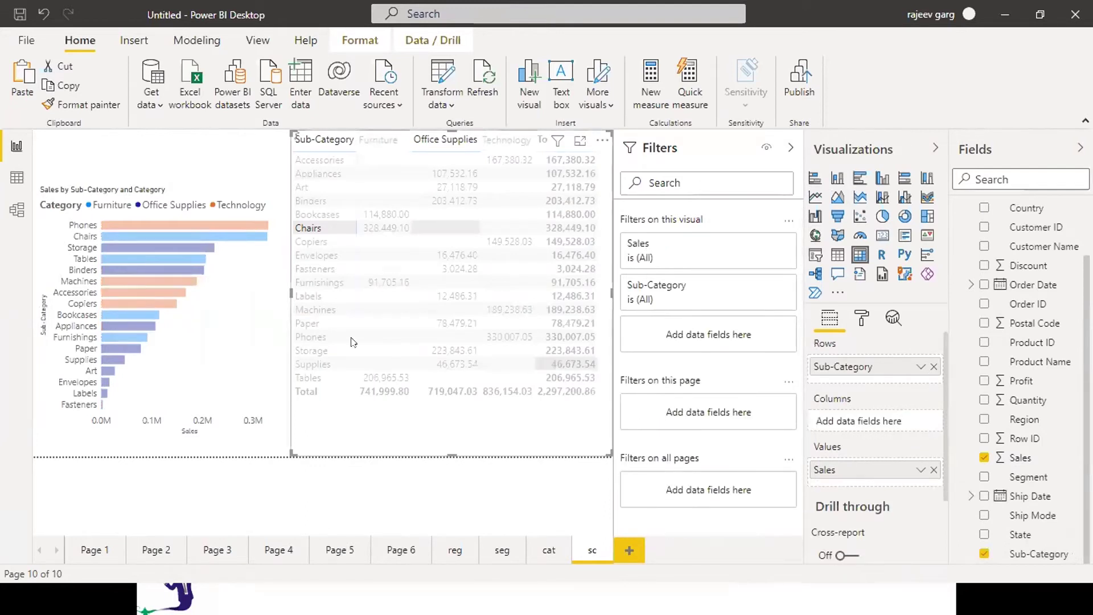
{"action": "left_click_drag", "start_coordinate": [291, 287], "coordinate": [450, 287]}
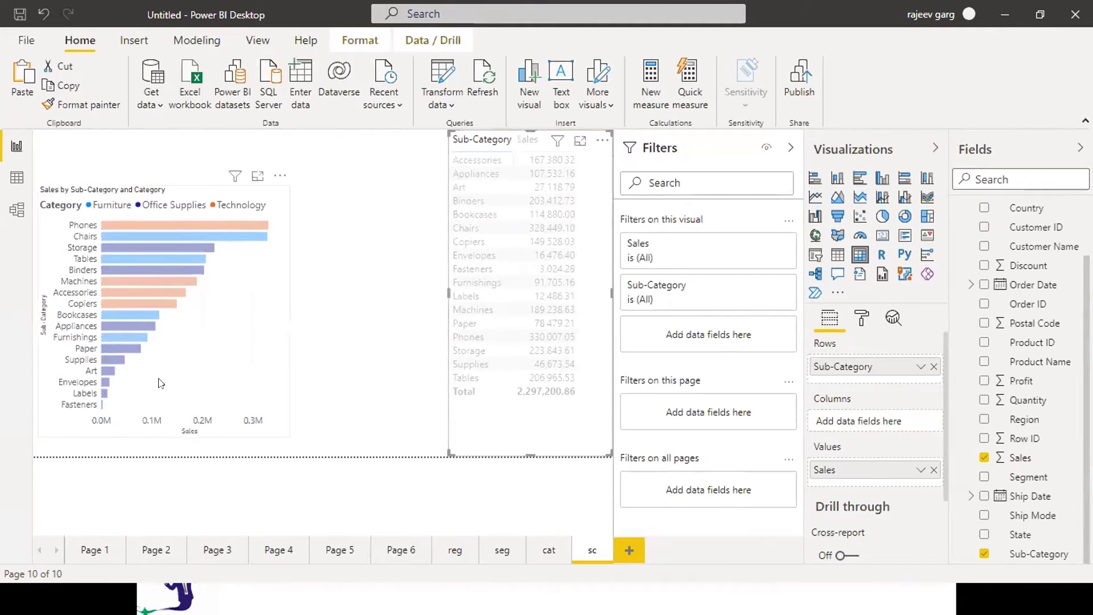
Step: Widen the stacked bar chart on the sc page so it fills the space up to the Sub-Category matrix
{"action": "left_click", "coordinate": [286, 433]}
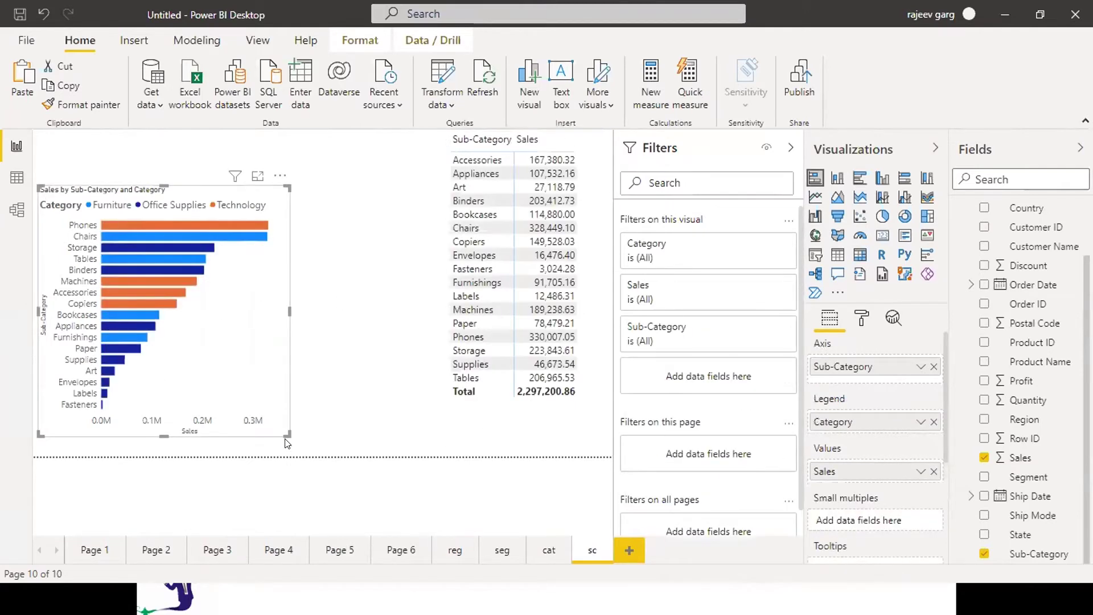
{"action": "left_click", "coordinate": [287, 445]}
{"action": "left_click", "coordinate": [282, 434]}
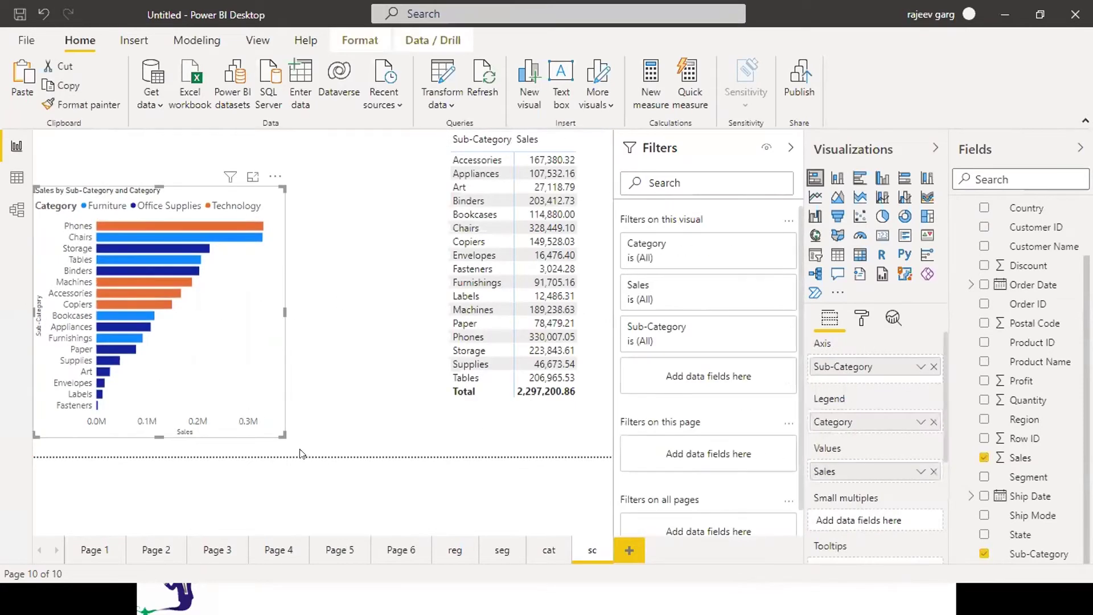
{"action": "left_click_drag", "start_coordinate": [281, 432], "coordinate": [427, 440]}
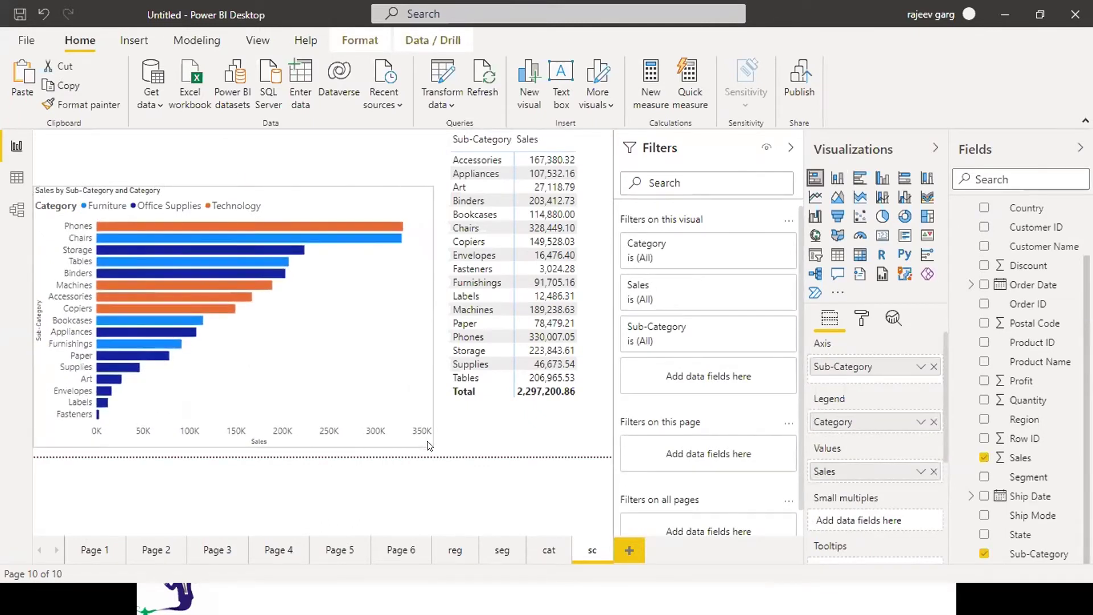
{"action": "left_click", "coordinate": [501, 419]}
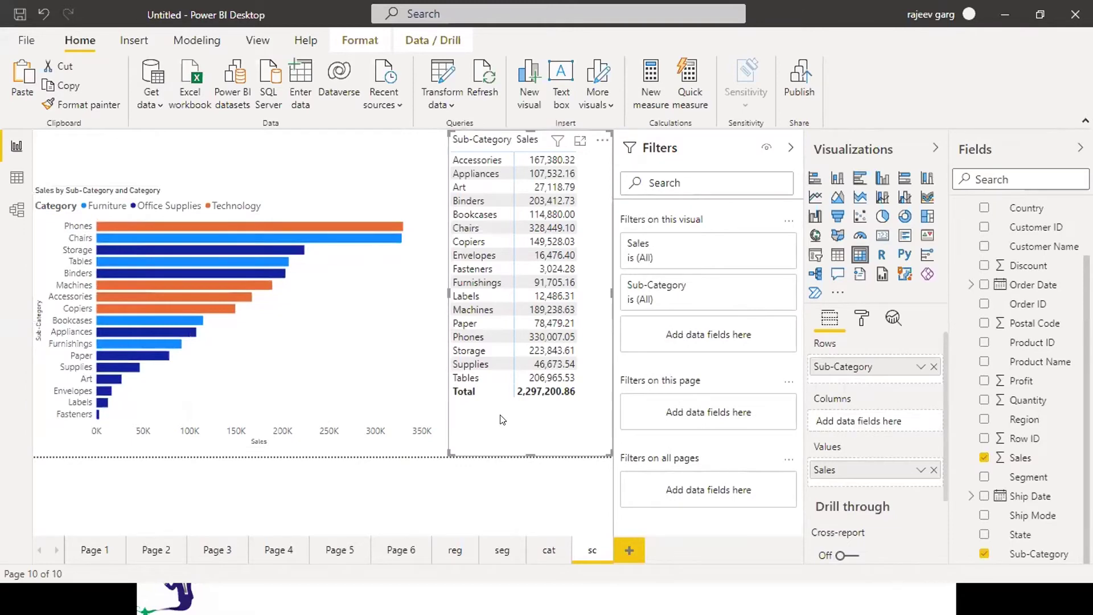
{"action": "left_click_drag", "start_coordinate": [502, 378], "coordinate": [430, 377]}
{"action": "left_click_drag", "start_coordinate": [635, 295], "coordinate": [621, 296]}
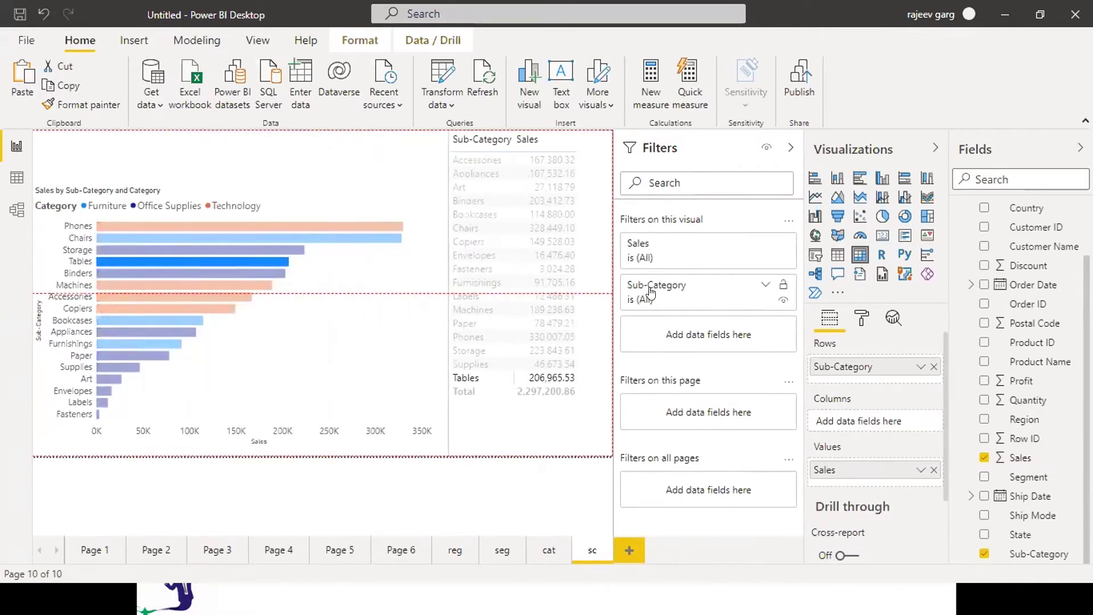
Step: Set the text size of the sc page bar chart's data labels to 12 pt
{"action": "left_click", "coordinate": [336, 312]}
{"action": "left_click", "coordinate": [863, 318]}
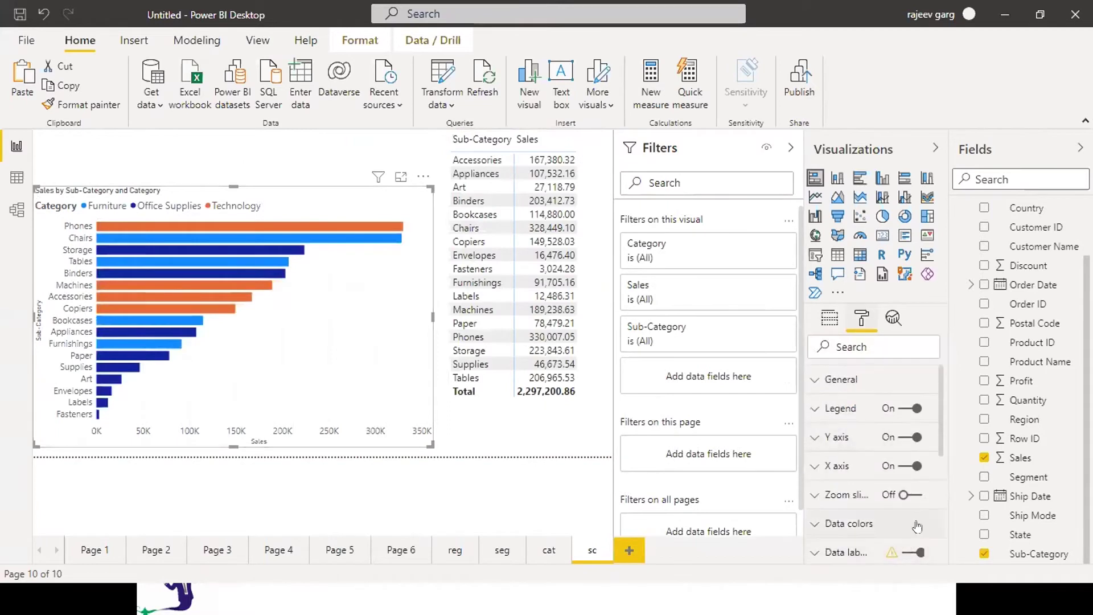
{"action": "left_click", "coordinate": [913, 551]}
{"action": "left_click", "coordinate": [917, 551]}
{"action": "scroll", "coordinate": [936, 402], "scroll_direction": "down", "scroll_amount": 3}
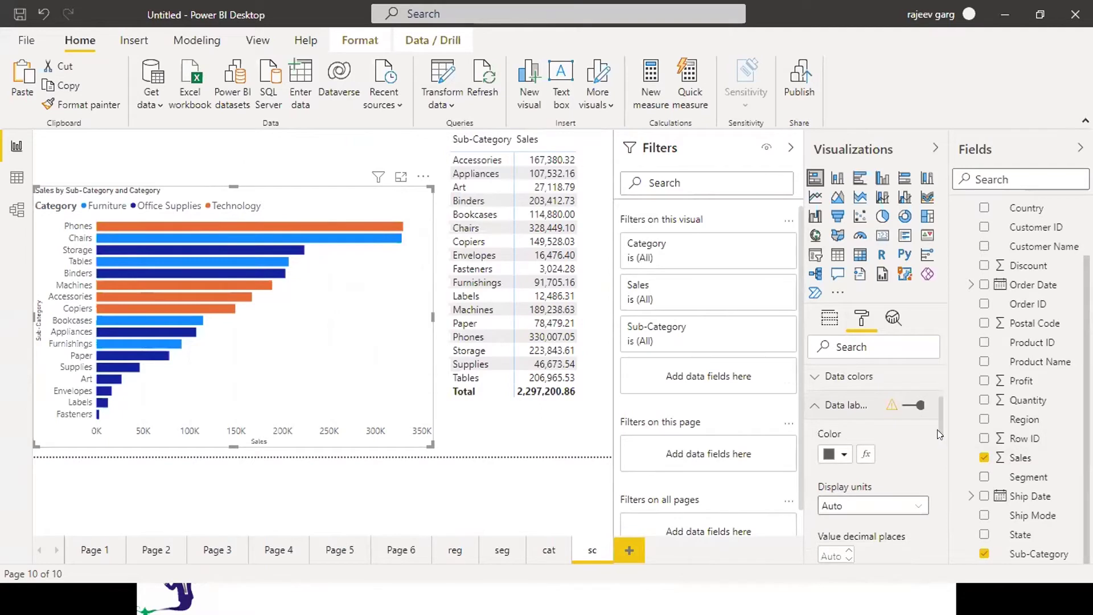
{"action": "scroll", "coordinate": [937, 430], "scroll_direction": "down", "scroll_amount": 3}
{"action": "scroll", "coordinate": [935, 456], "scroll_direction": "up", "scroll_amount": 3}
{"action": "scroll", "coordinate": [934, 450], "scroll_direction": "down", "scroll_amount": 6}
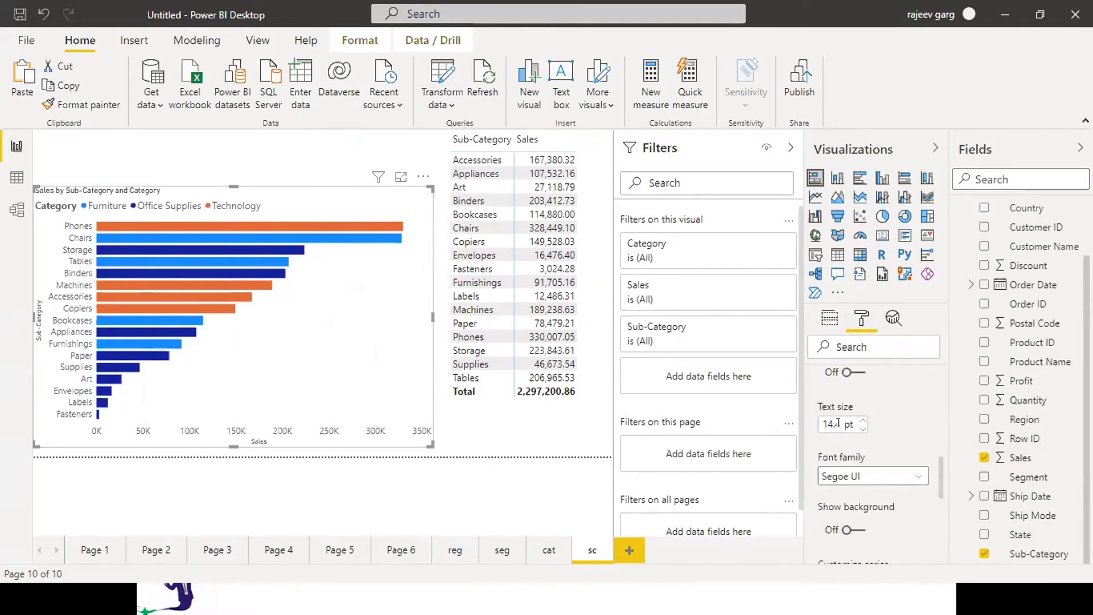
{"action": "key", "text": "BackSpace"}
{"action": "type", "text": "2"}
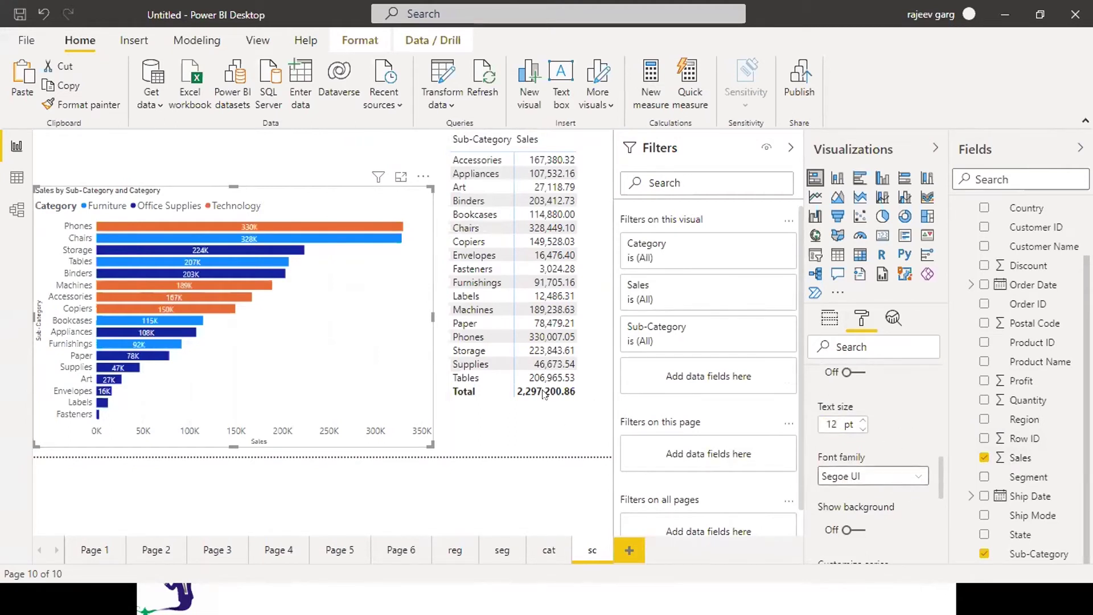
{"action": "left_click", "coordinate": [494, 418]}
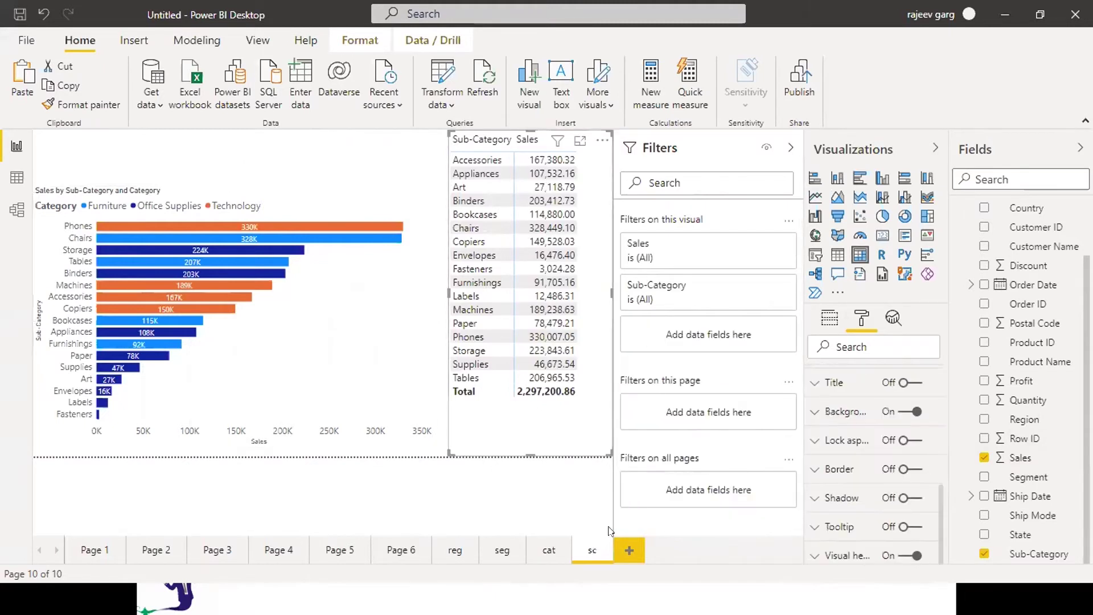
Step: Add Region as the drill-through field of the seg page
{"action": "left_click", "coordinate": [455, 551]}
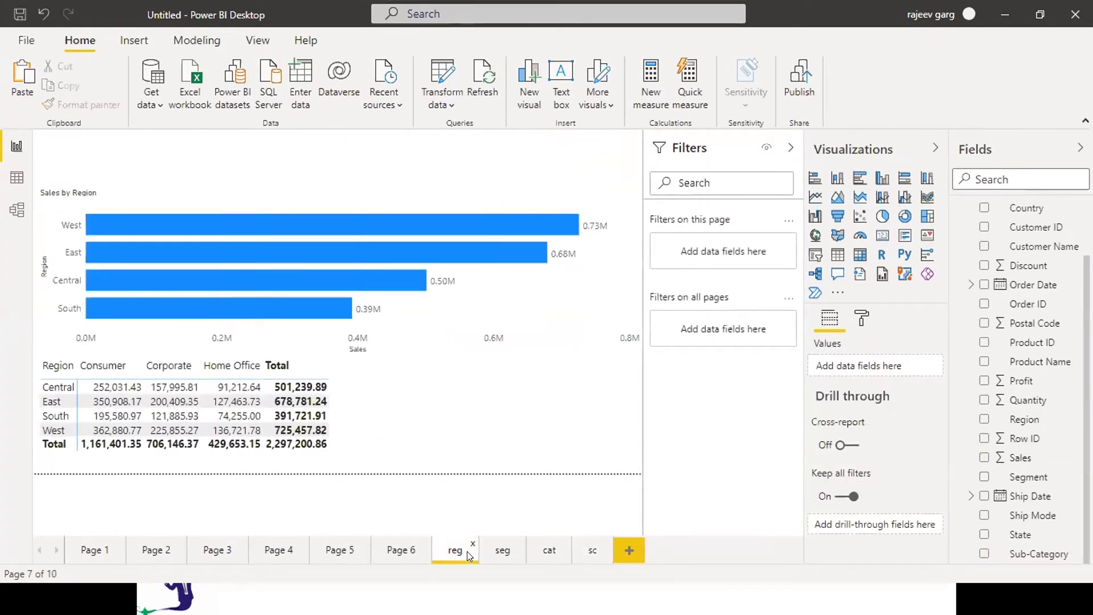
{"action": "left_click", "coordinate": [503, 551]}
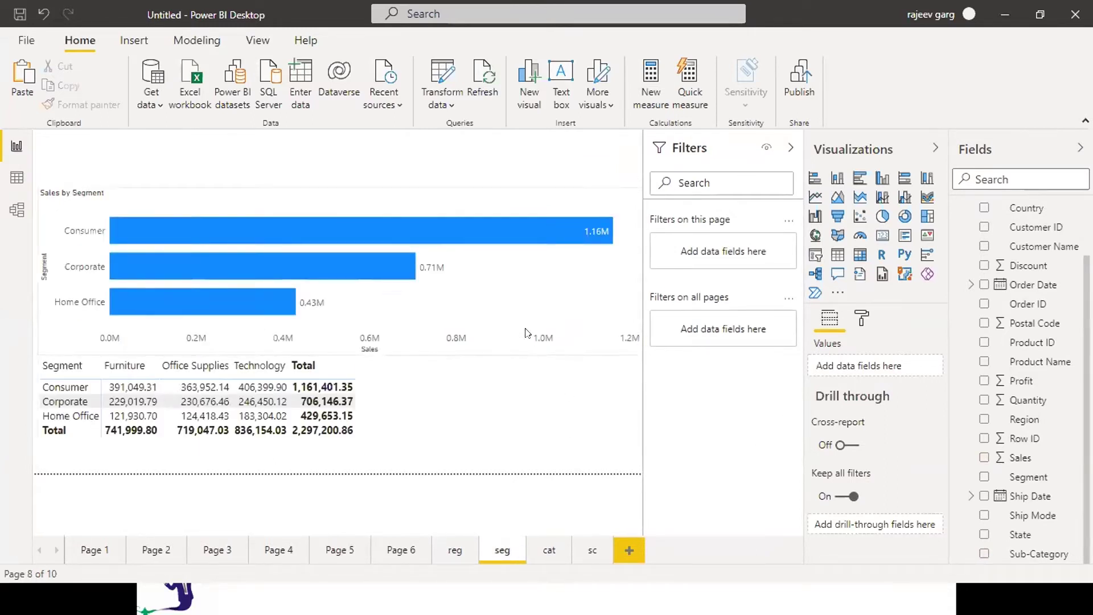
{"action": "left_click", "coordinate": [598, 285]}
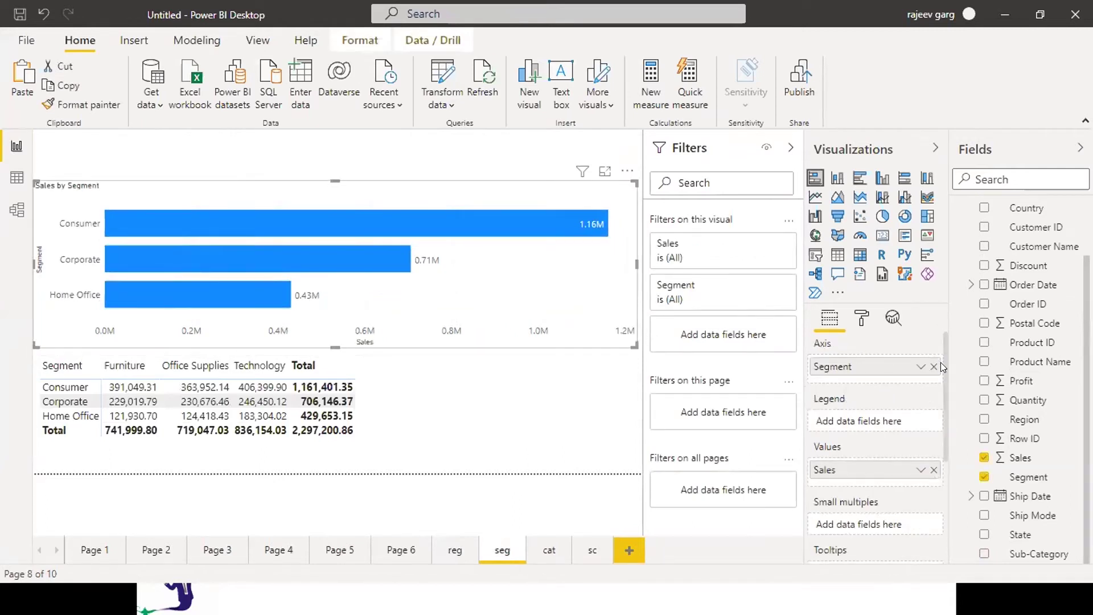
{"action": "left_click_drag", "start_coordinate": [941, 362], "coordinate": [941, 416]}
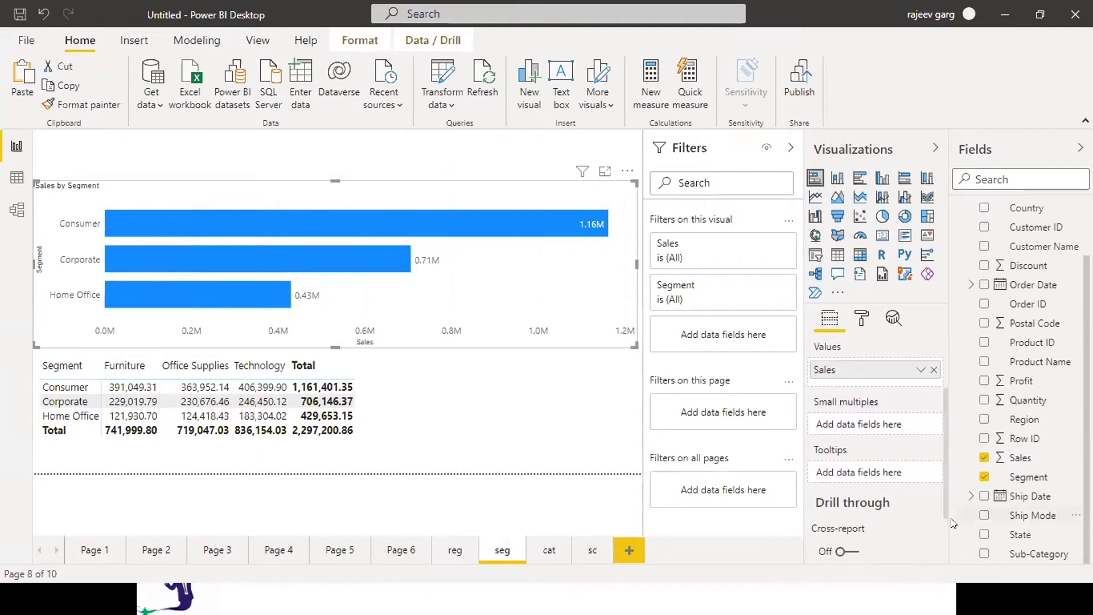
{"action": "scroll", "coordinate": [947, 505], "scroll_direction": "down", "scroll_amount": 3}
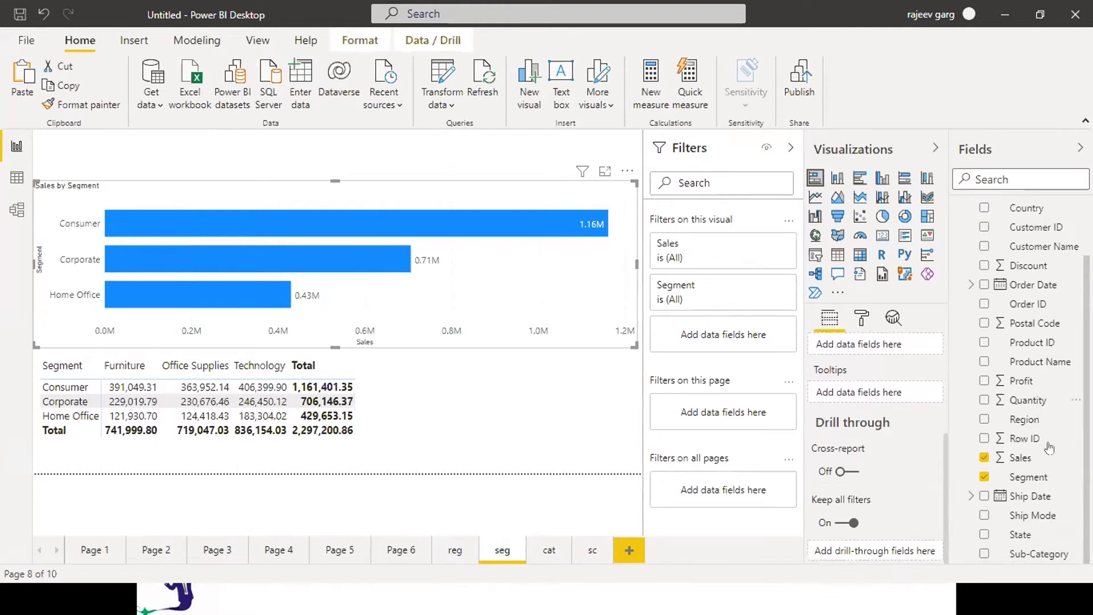
{"action": "left_click_drag", "start_coordinate": [1025, 420], "coordinate": [881, 560]}
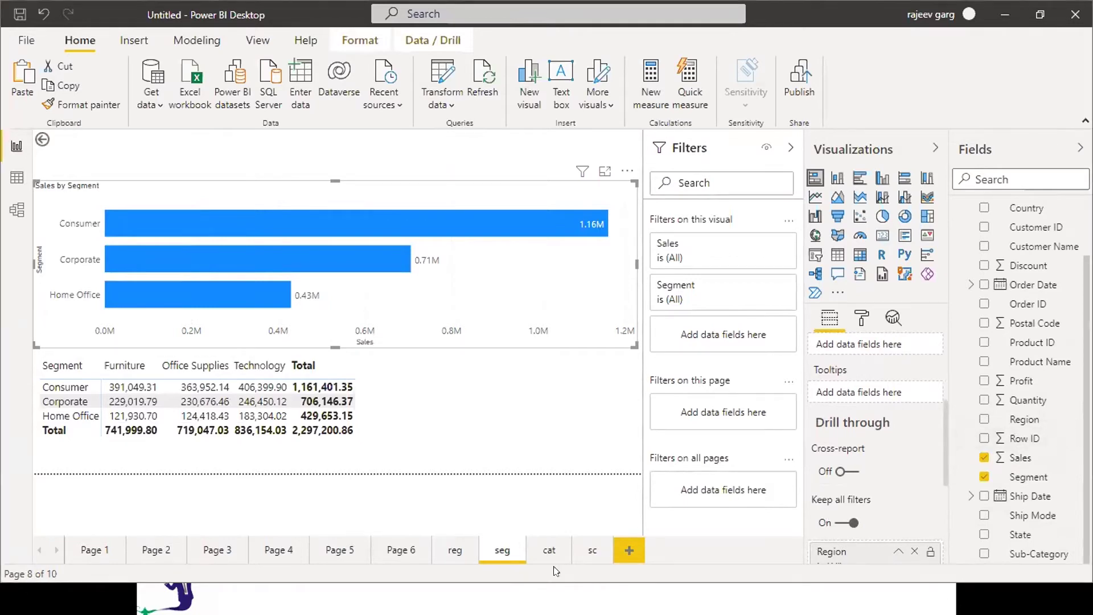
Step: Add Segment as the drill-through field of the cat page and Category as that of the sc page
{"action": "left_click", "coordinate": [550, 550]}
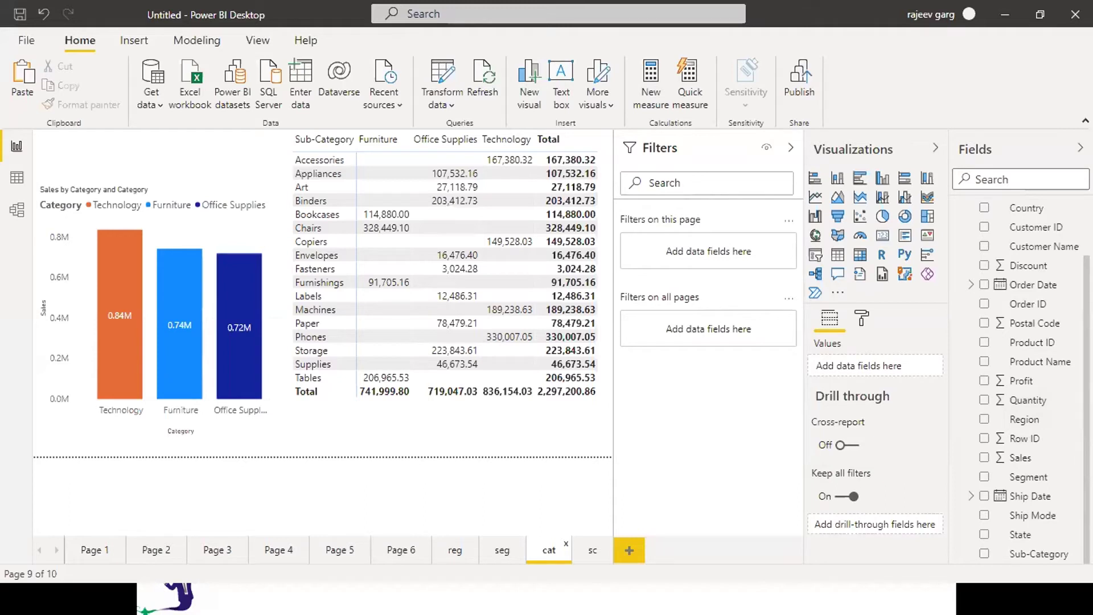
{"action": "left_click_drag", "start_coordinate": [1048, 476], "coordinate": [883, 523]}
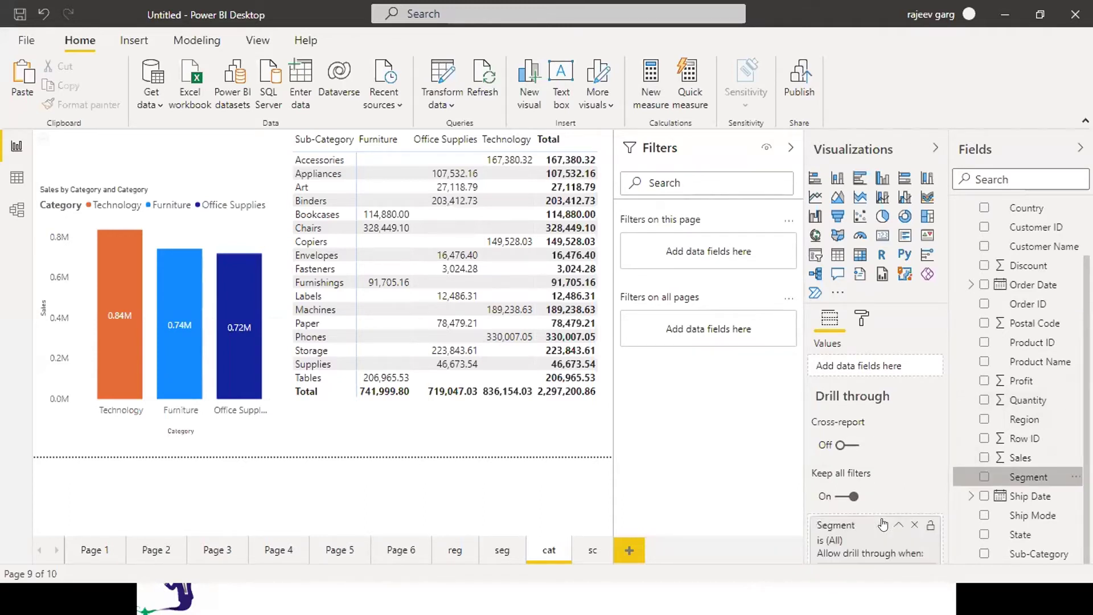
{"action": "left_click", "coordinate": [590, 542]}
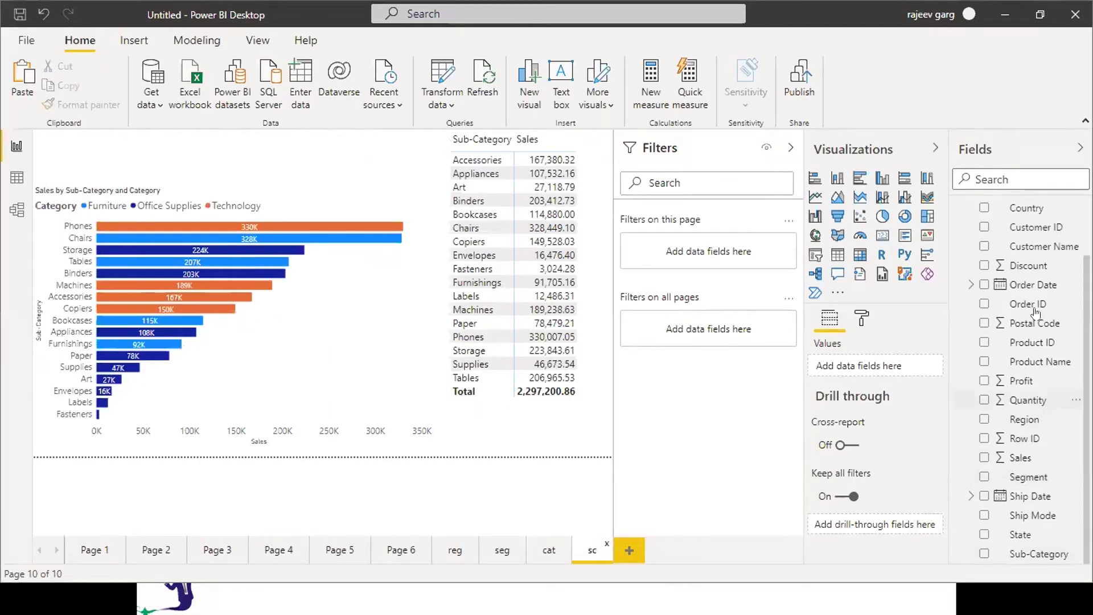
{"action": "scroll", "coordinate": [1001, 284], "scroll_direction": "up", "scroll_amount": 2}
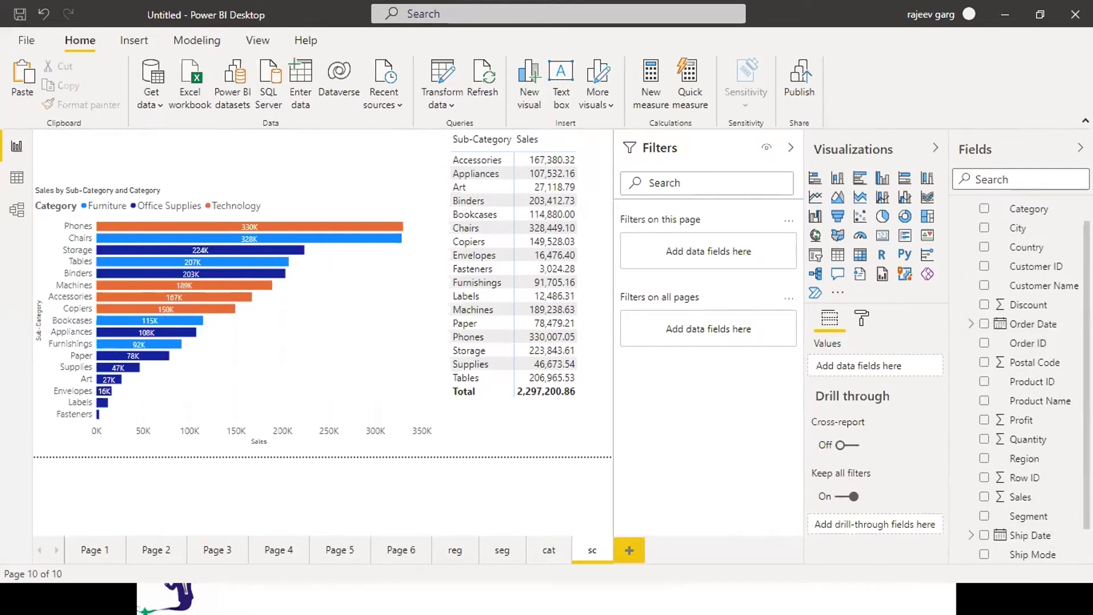
{"action": "scroll", "coordinate": [1019, 285], "scroll_direction": "up", "scroll_amount": 1}
{"action": "left_click_drag", "start_coordinate": [1020, 235], "coordinate": [905, 531]}
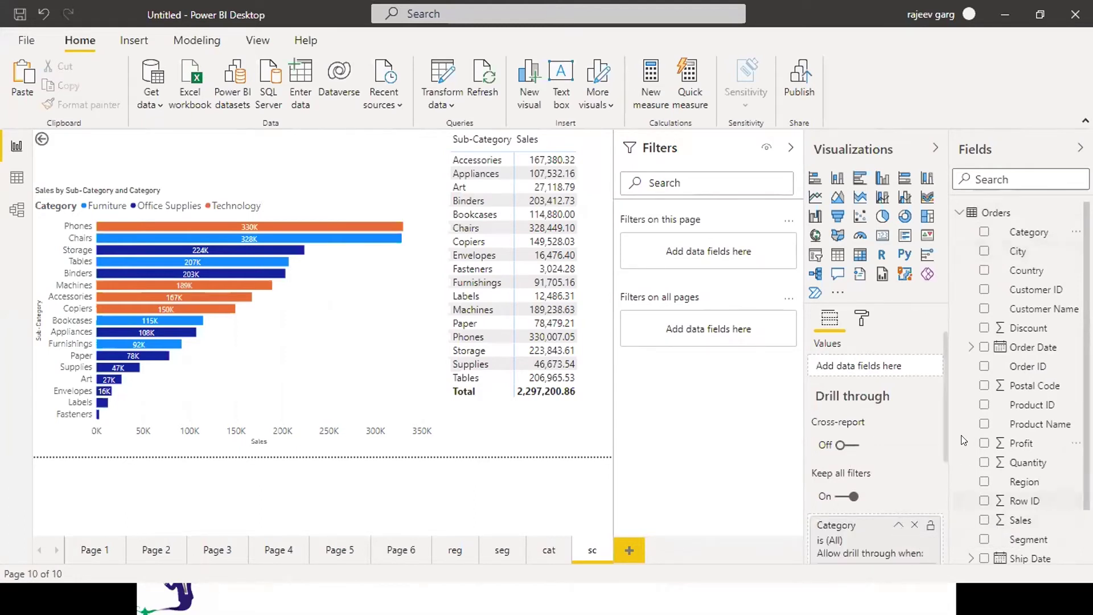
{"action": "scroll", "coordinate": [942, 437], "scroll_direction": "down", "scroll_amount": 3}
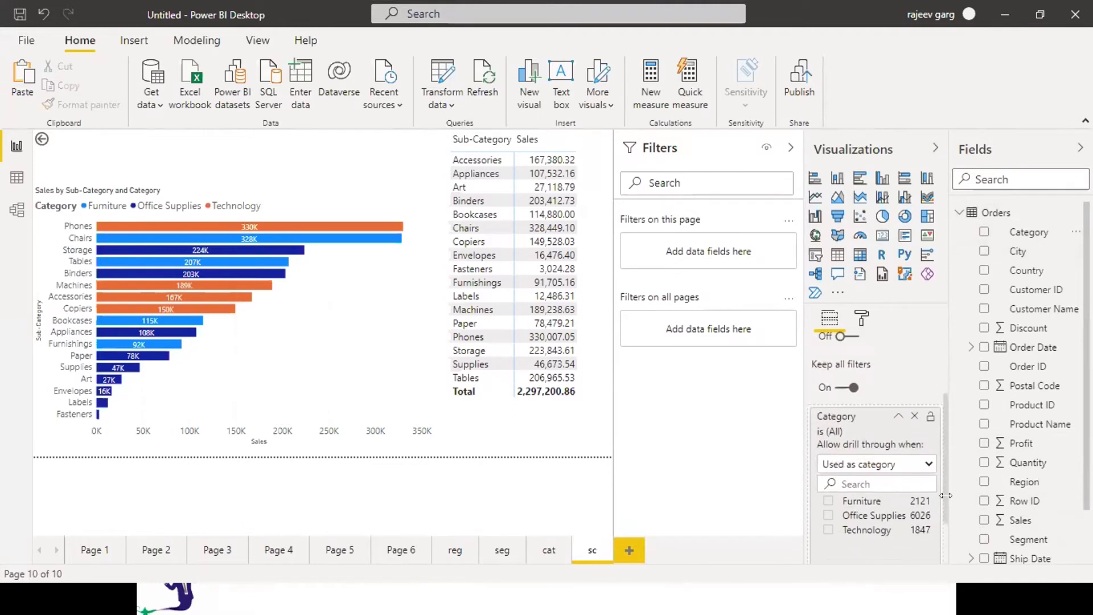
{"action": "scroll", "coordinate": [902, 347], "scroll_direction": "up", "scroll_amount": 3}
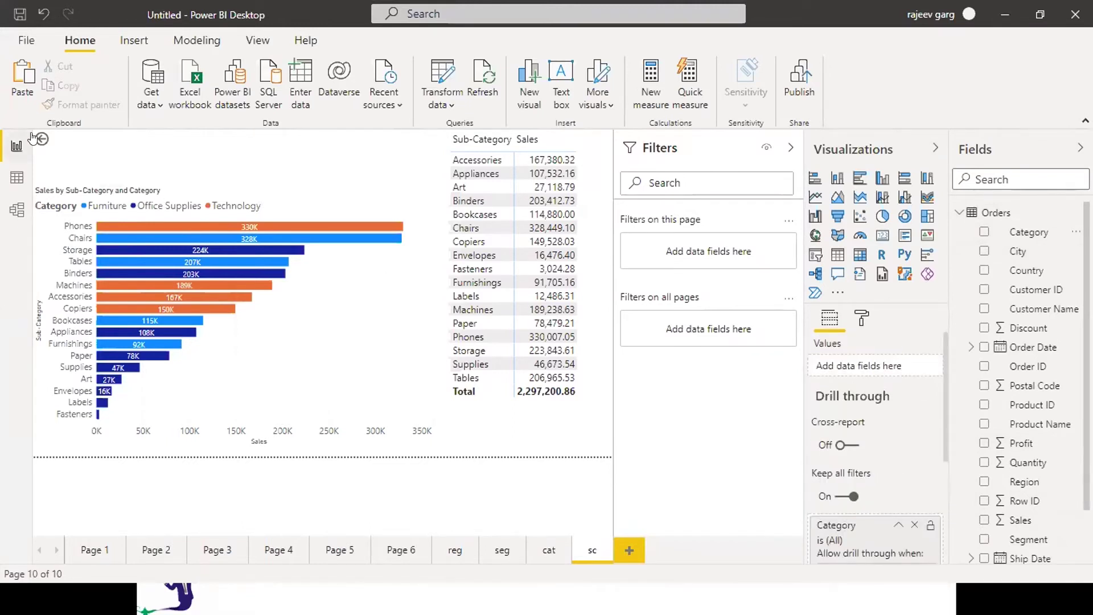
Step: Drill through from the South bar of the reg page's chart to the seg page
{"action": "left_click", "coordinate": [454, 549]}
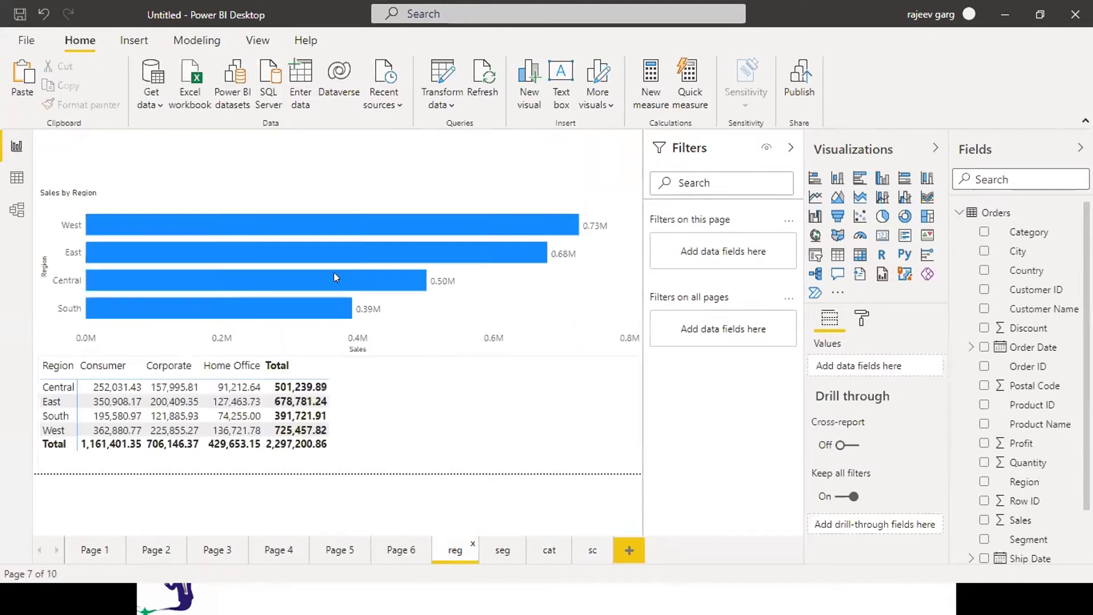
{"action": "left_click", "coordinate": [262, 309]}
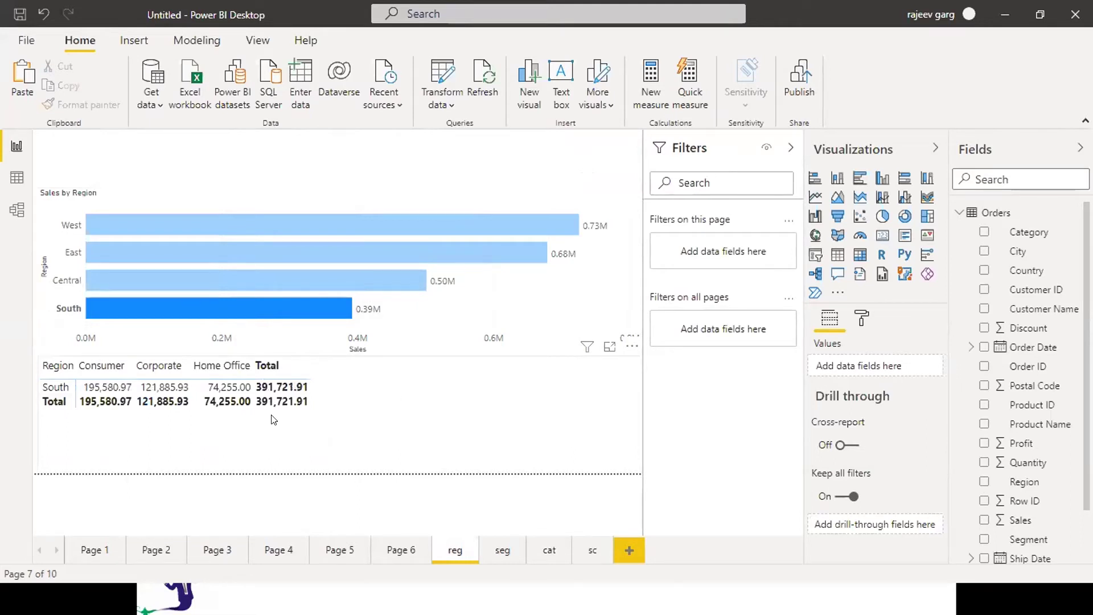
{"action": "right_click", "coordinate": [285, 311]}
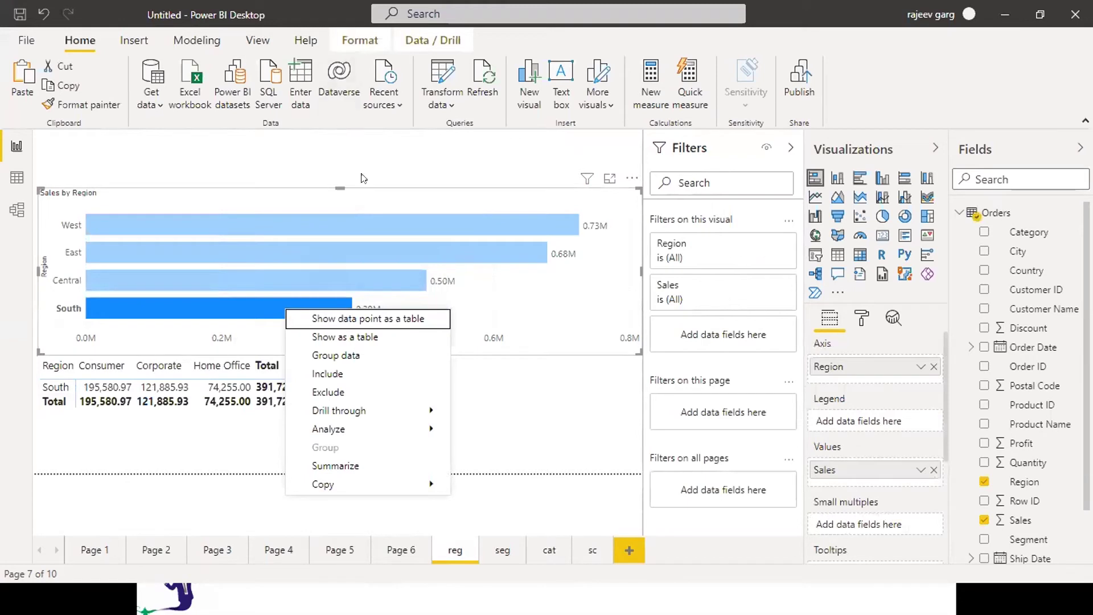
{"action": "mouse_move", "coordinate": [378, 414]}
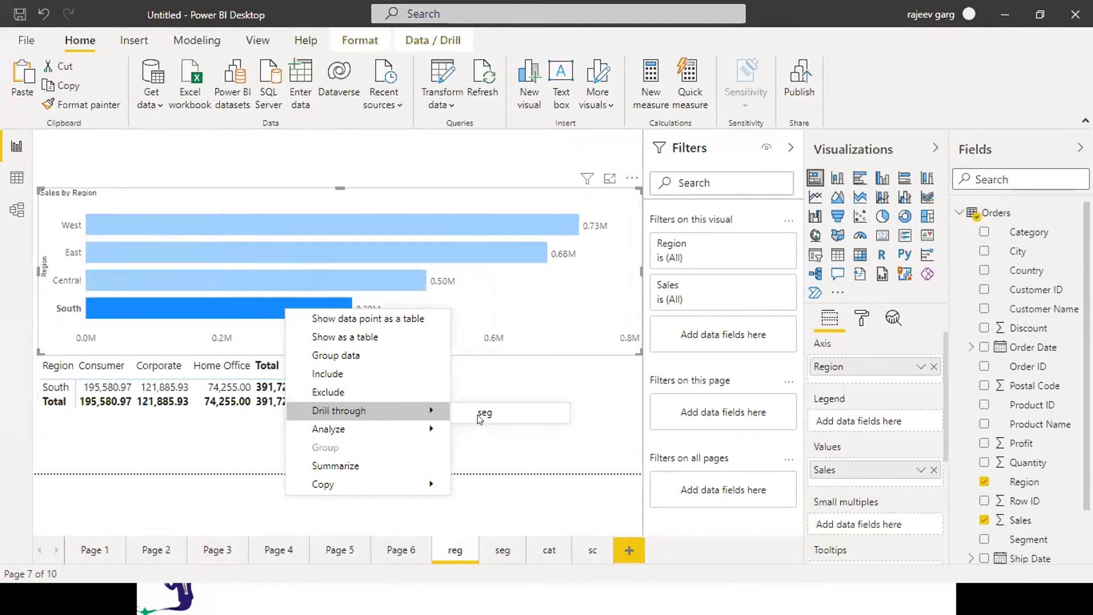
{"action": "left_click", "coordinate": [489, 401]}
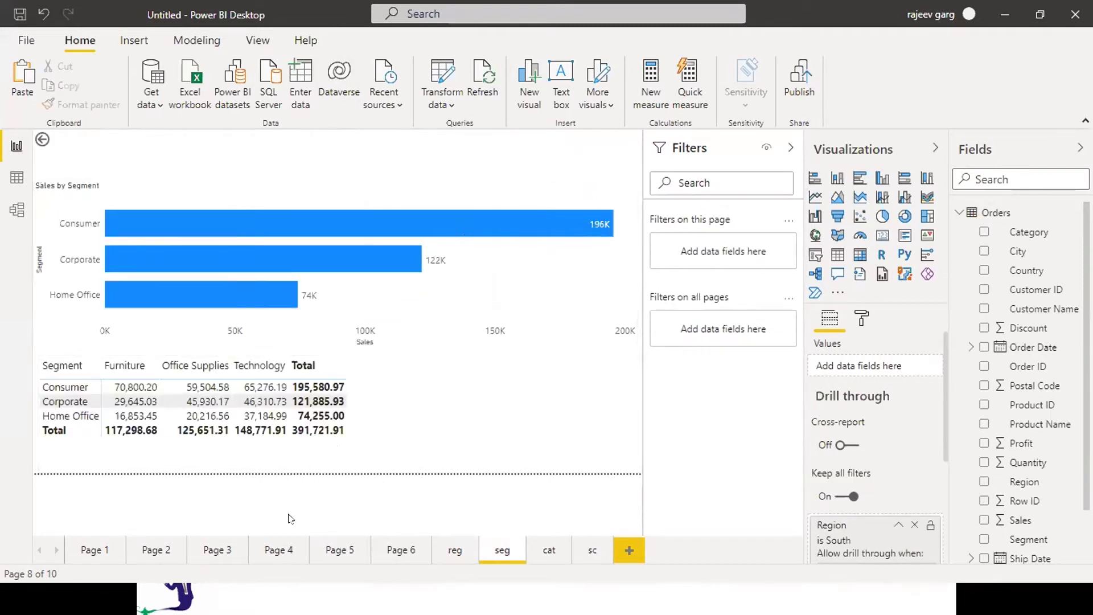
Step: Drill through from the Home Office bar of the seg page's chart to the cat page
{"action": "mouse_move", "coordinate": [300, 449]}
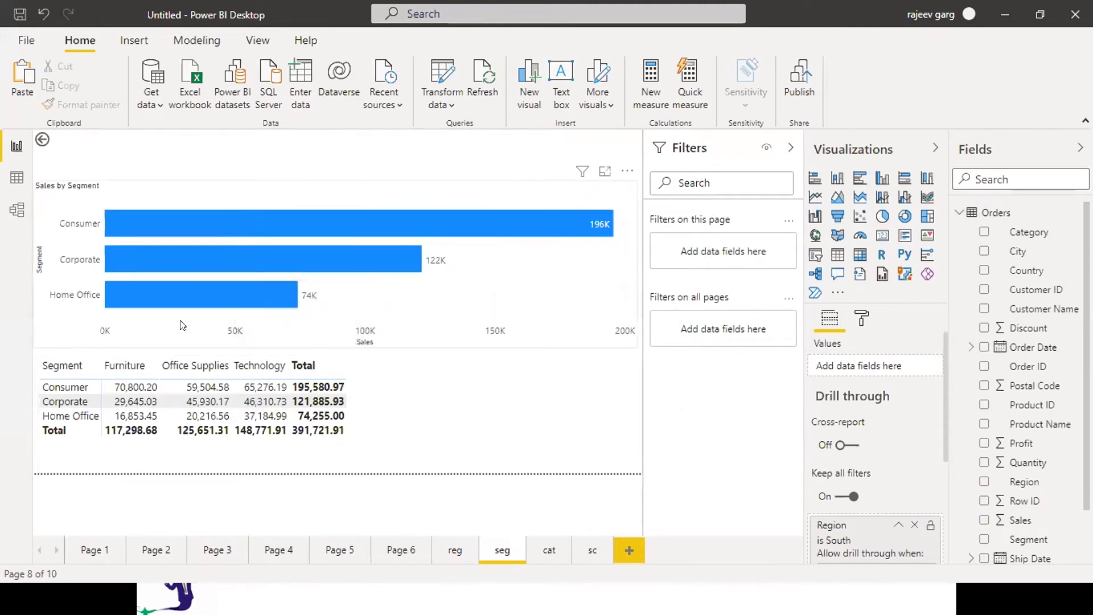
{"action": "left_click", "coordinate": [207, 289]}
{"action": "right_click", "coordinate": [206, 289]}
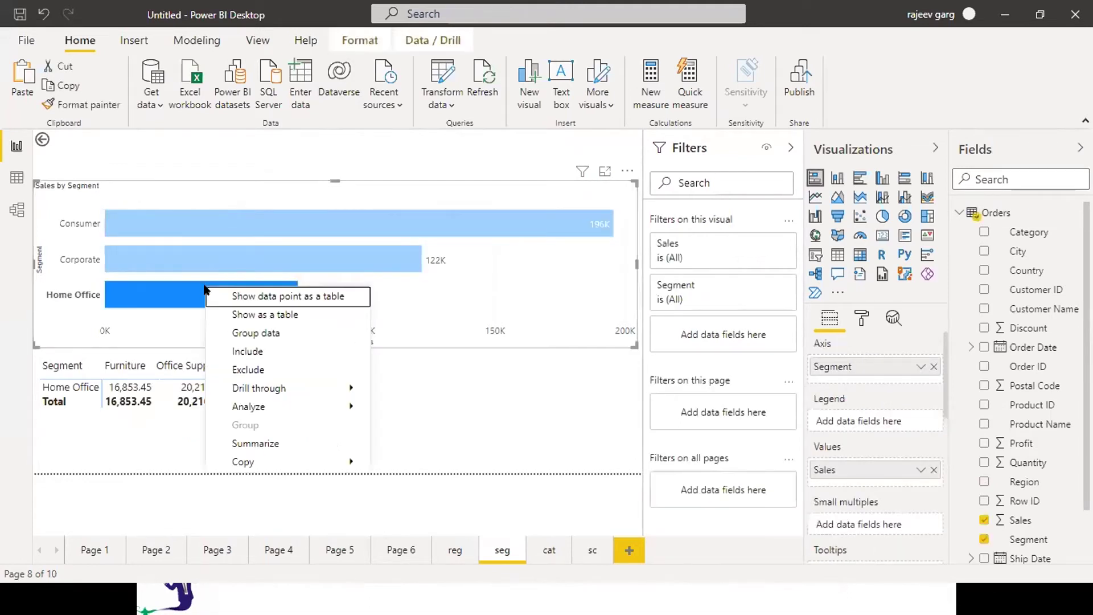
{"action": "mouse_move", "coordinate": [278, 389]}
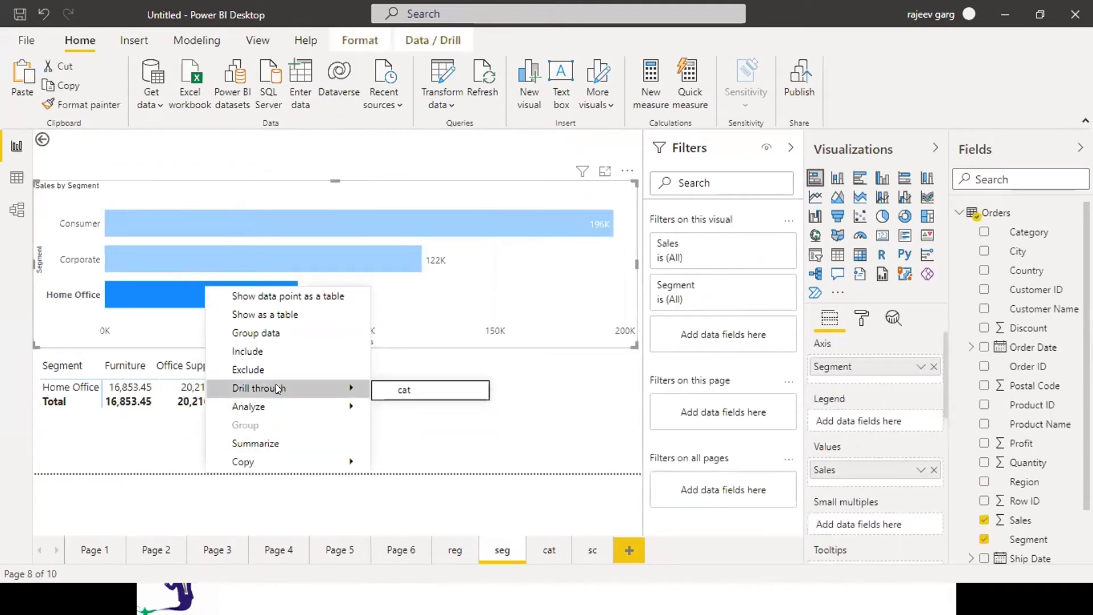
{"action": "left_click", "coordinate": [435, 389]}
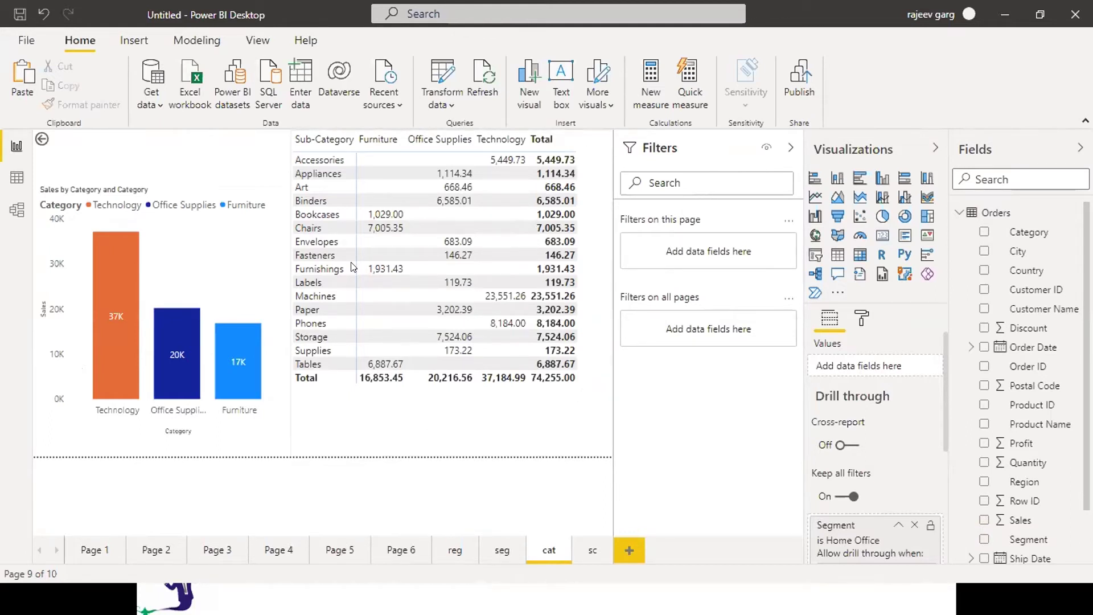
Step: Return to the seg page and drill through from its Home Office bar to the cat page again
{"action": "left_click", "coordinate": [39, 140], "text": "ctrl"}
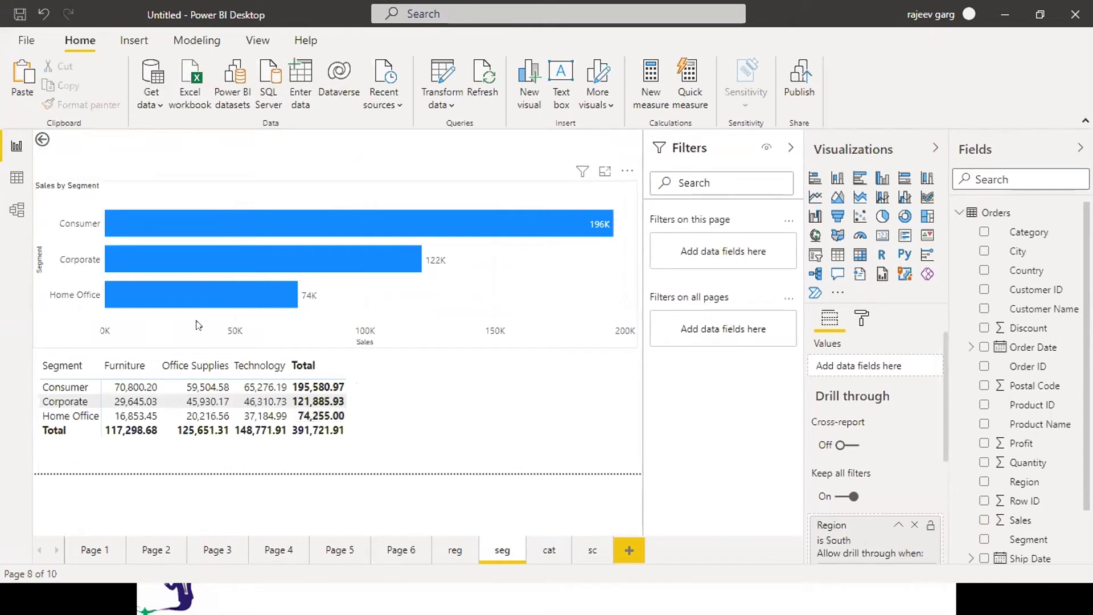
{"action": "left_click", "coordinate": [205, 300]}
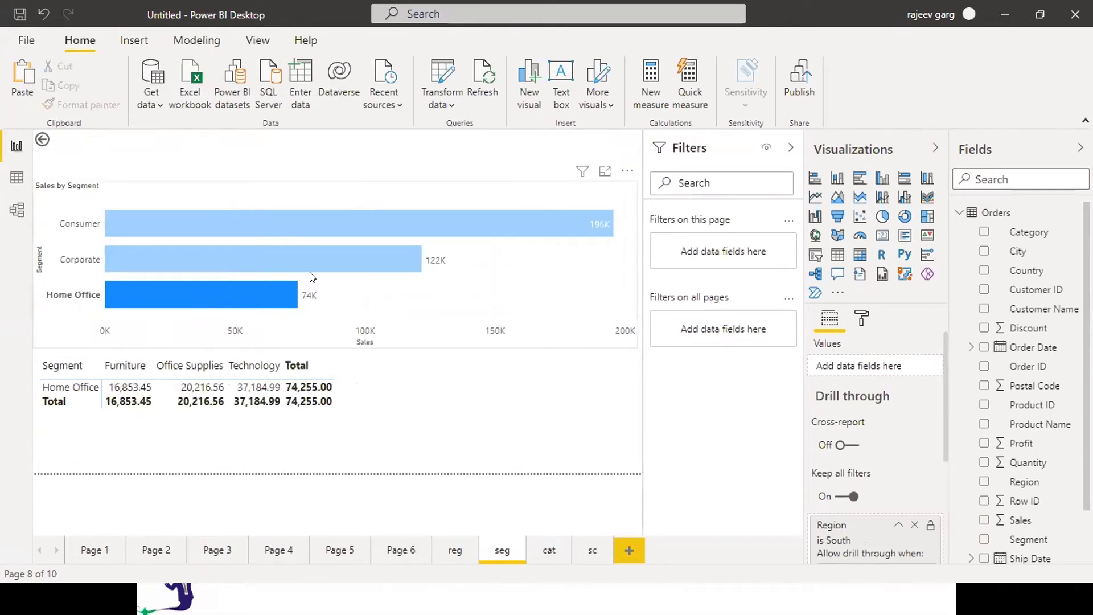
{"action": "mouse_move", "coordinate": [249, 298]}
{"action": "right_click", "coordinate": [255, 297]}
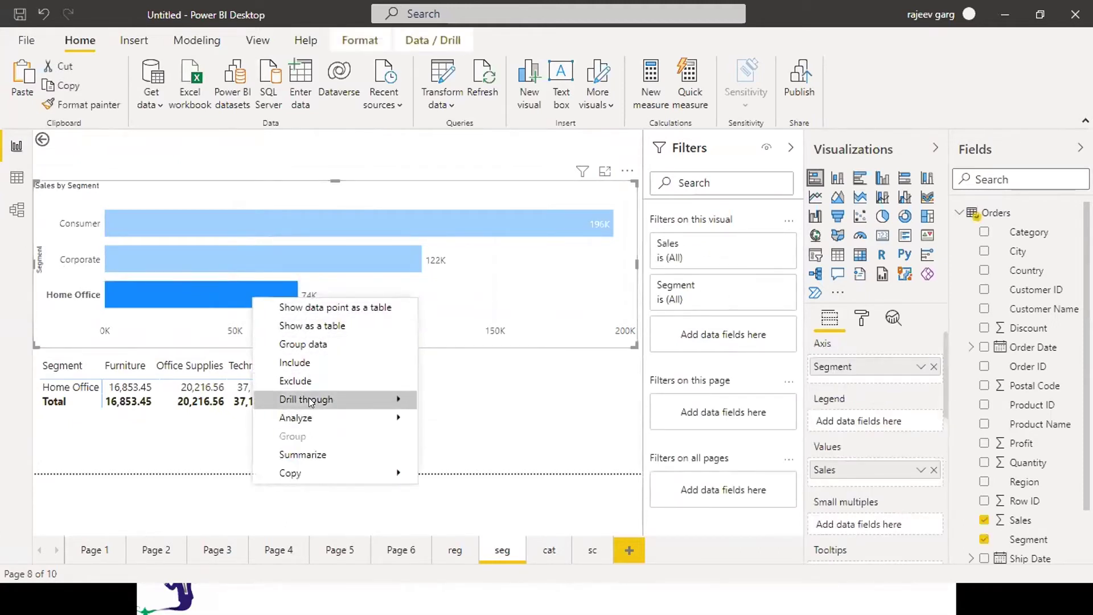
{"action": "mouse_move", "coordinate": [415, 401]}
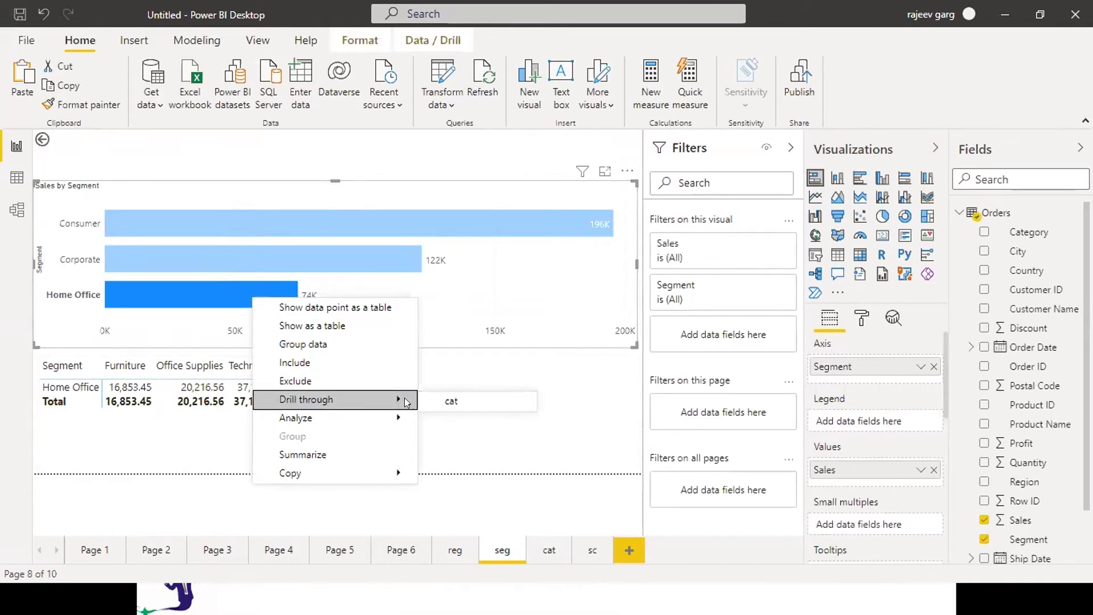
{"action": "left_click", "coordinate": [441, 401]}
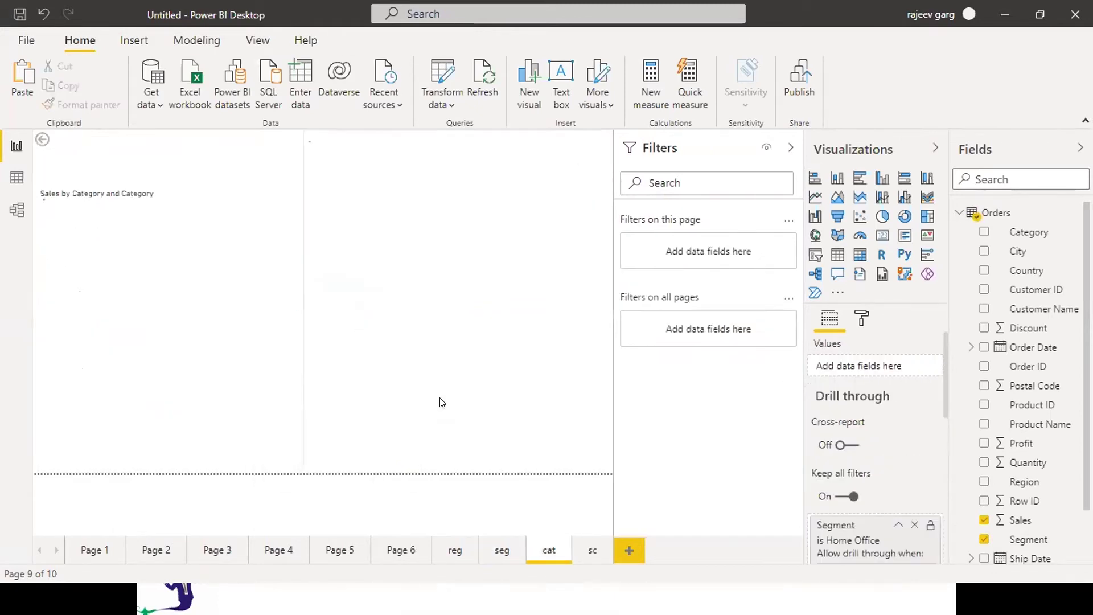
{"action": "left_click", "coordinate": [539, 378]}
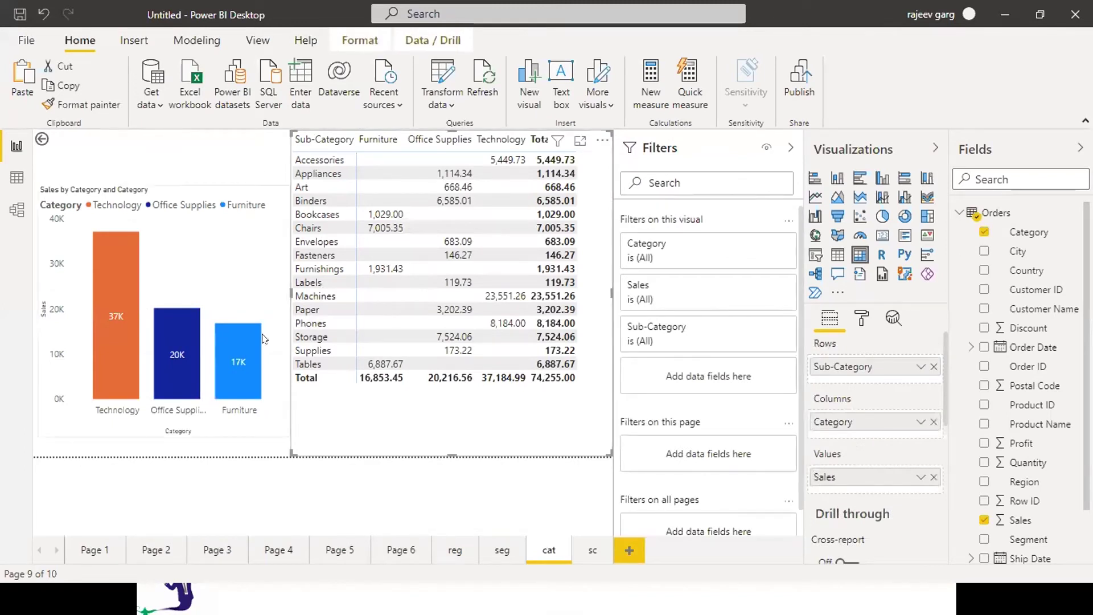
Step: Drill through from the Furniture bar of the cat page's chart to the sc page
{"action": "left_click", "coordinate": [246, 365]}
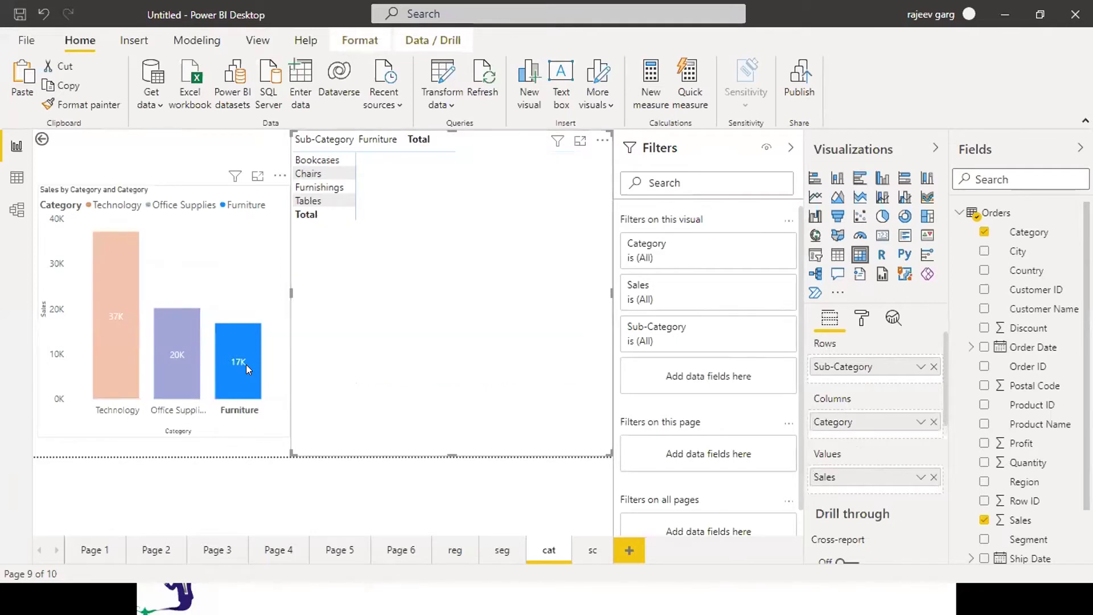
{"action": "right_click", "coordinate": [246, 364]}
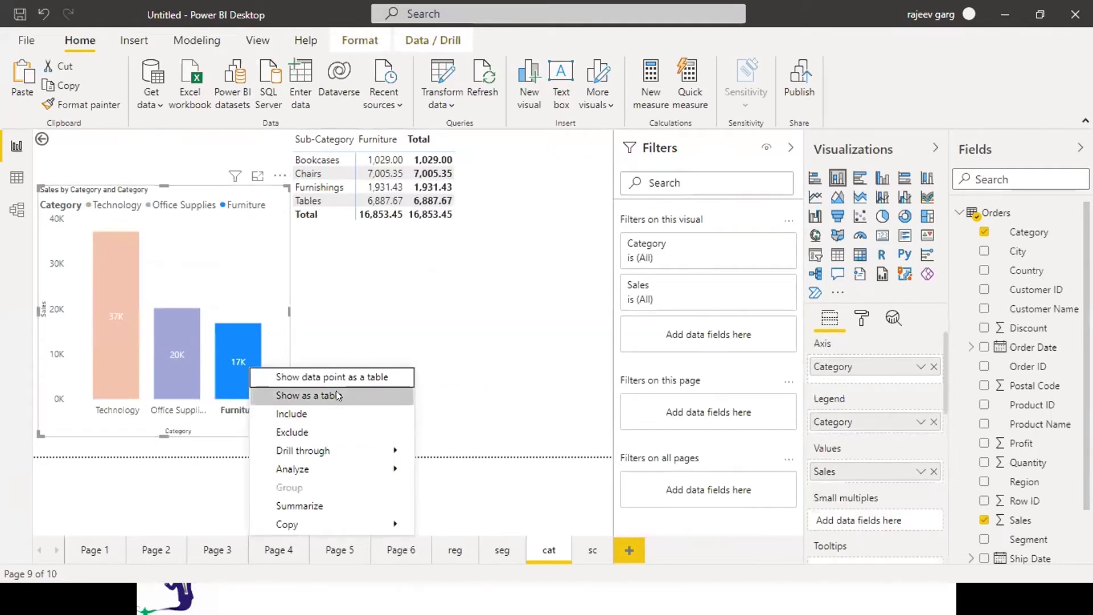
{"action": "mouse_move", "coordinate": [326, 452]}
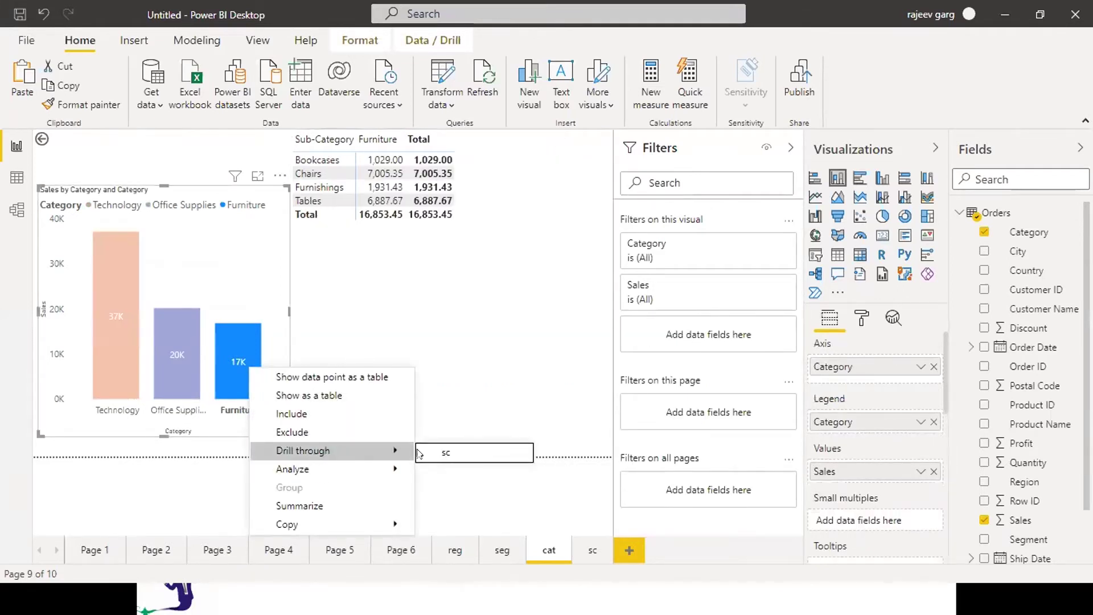
{"action": "left_click", "coordinate": [429, 451]}
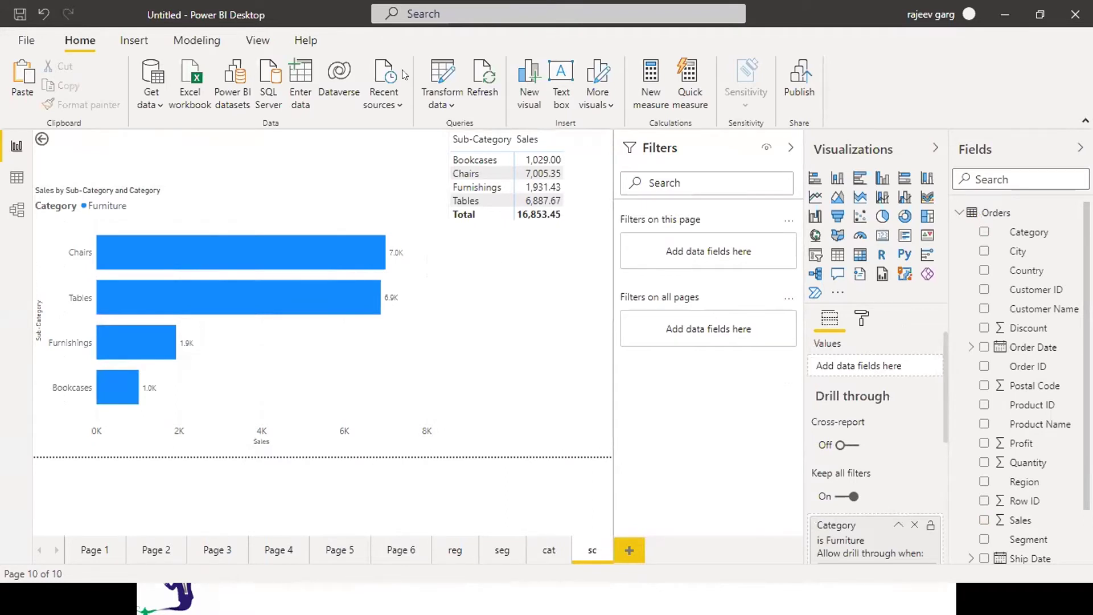
Step: Go back from the sc page through the cat and seg pages to the reg page
{"action": "left_click", "coordinate": [43, 139], "text": "ctrl"}
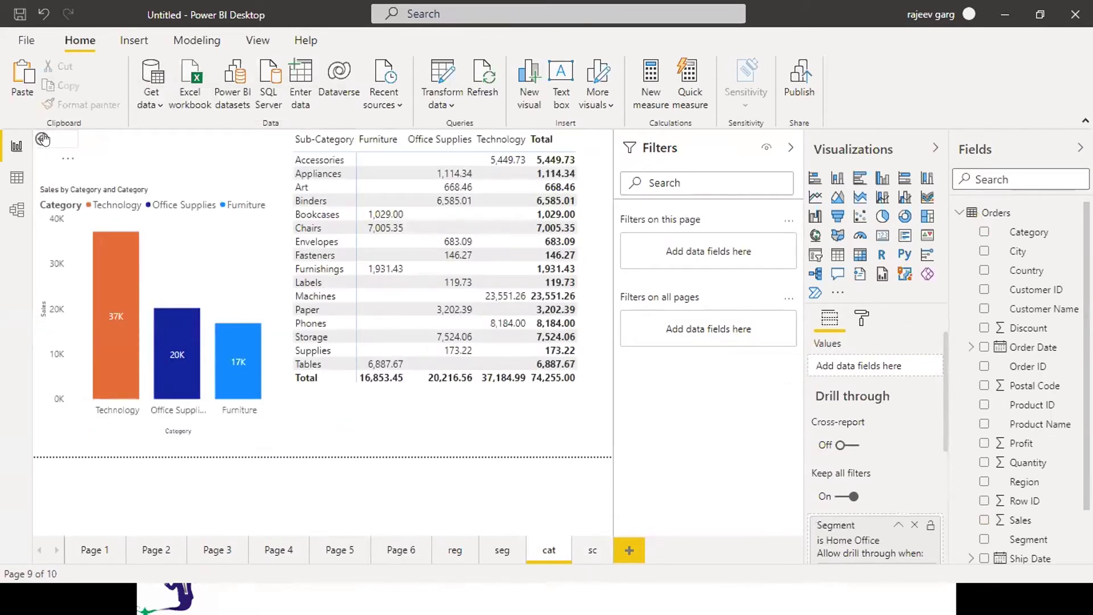
{"action": "left_click", "coordinate": [42, 139], "text": "ctrl"}
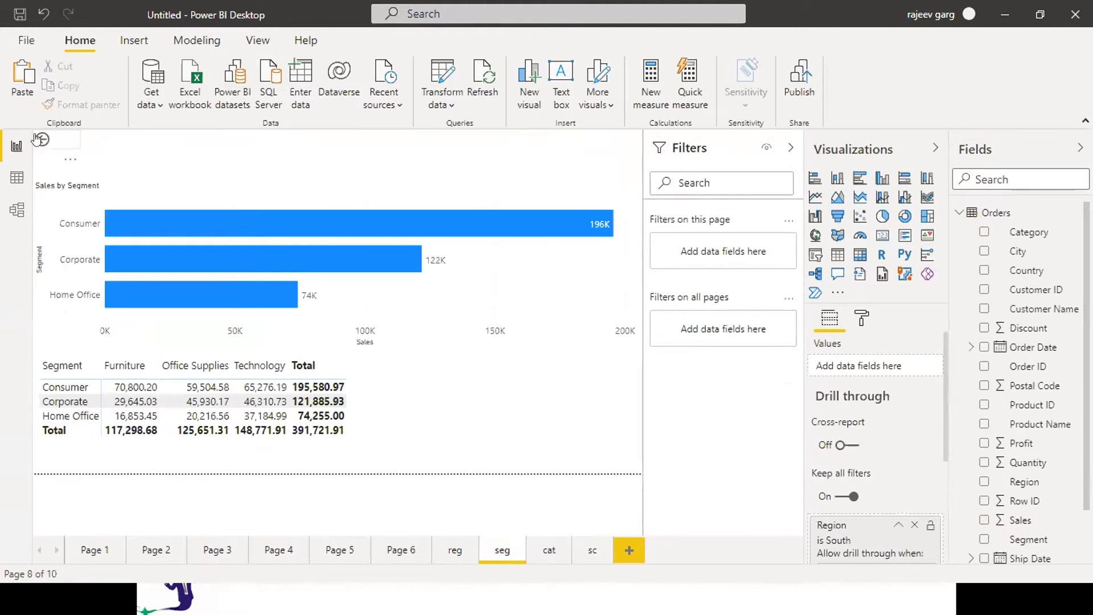
{"action": "left_click", "coordinate": [41, 139], "text": "ctrl"}
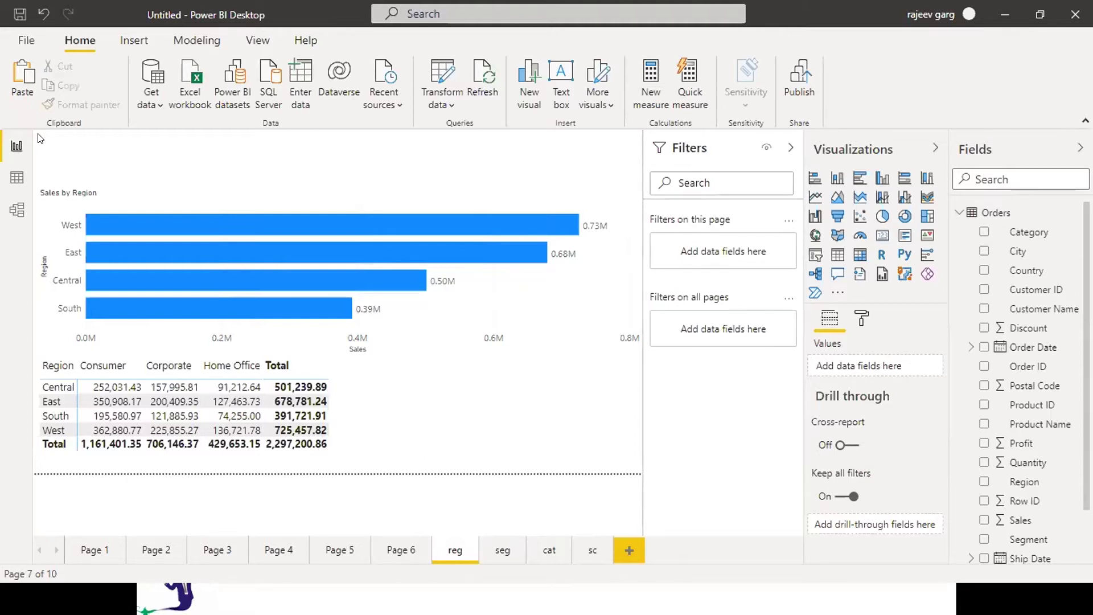
Step: Add a new report page with a stacked bar chart of Sales by Sub-Category, enlarged to the full page height
{"action": "left_click", "coordinate": [629, 551]}
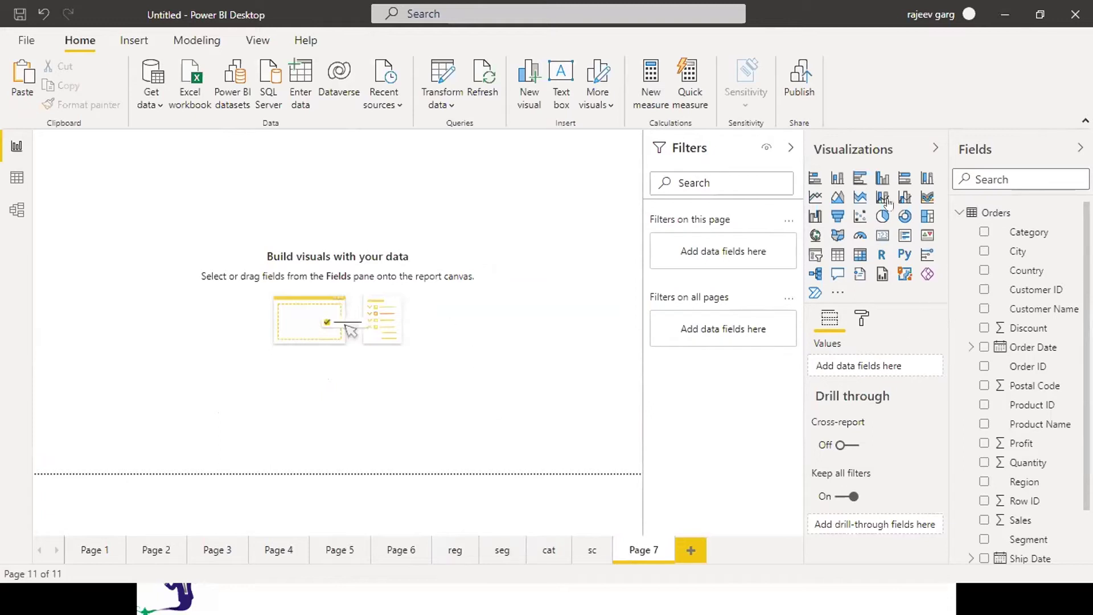
{"action": "left_click", "coordinate": [815, 179]}
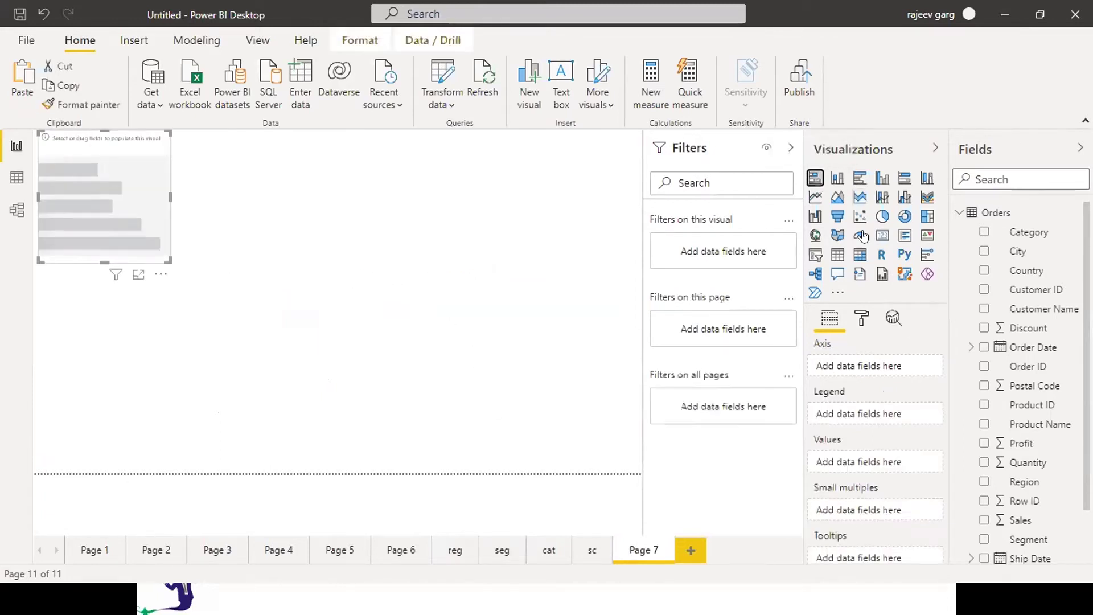
{"action": "left_click", "coordinate": [984, 522]}
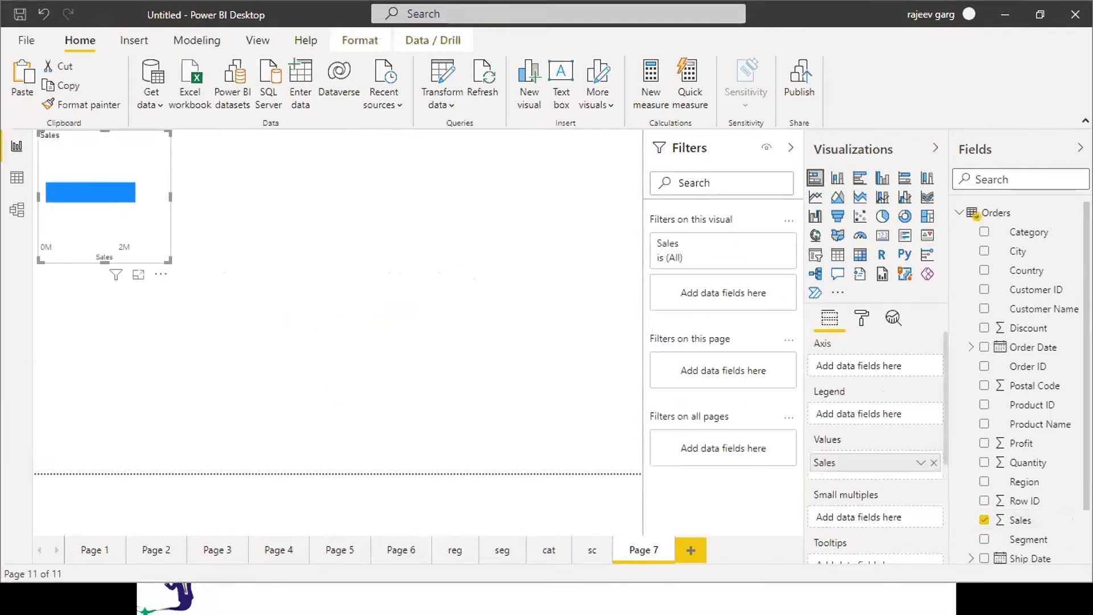
{"action": "scroll", "coordinate": [983, 521], "scroll_direction": "down", "scroll_amount": 1}
{"action": "left_click", "coordinate": [984, 553]}
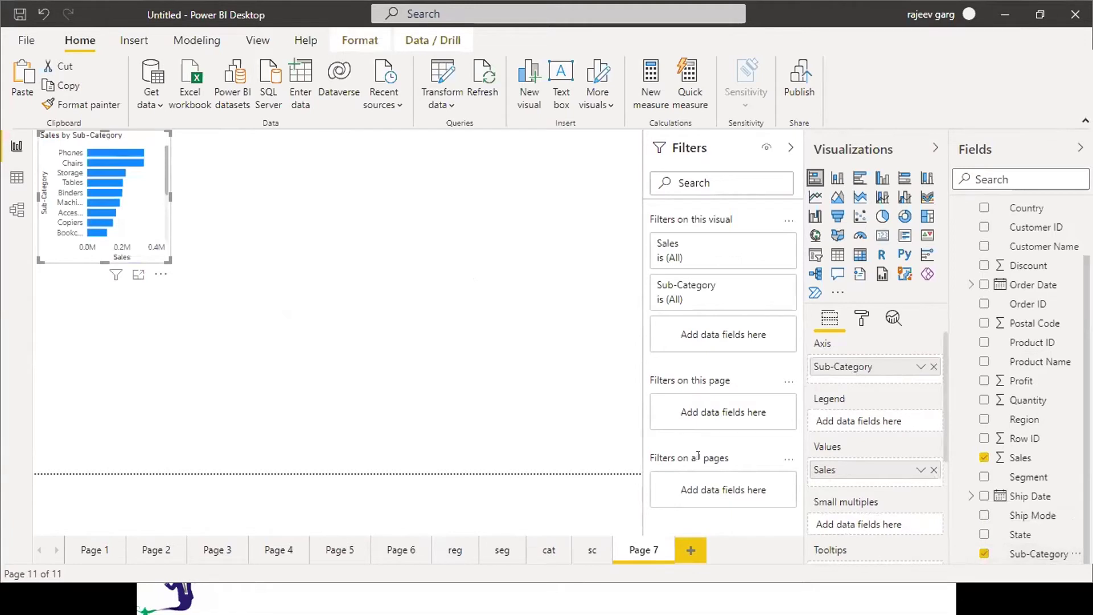
{"action": "left_click_drag", "start_coordinate": [160, 260], "coordinate": [277, 467]}
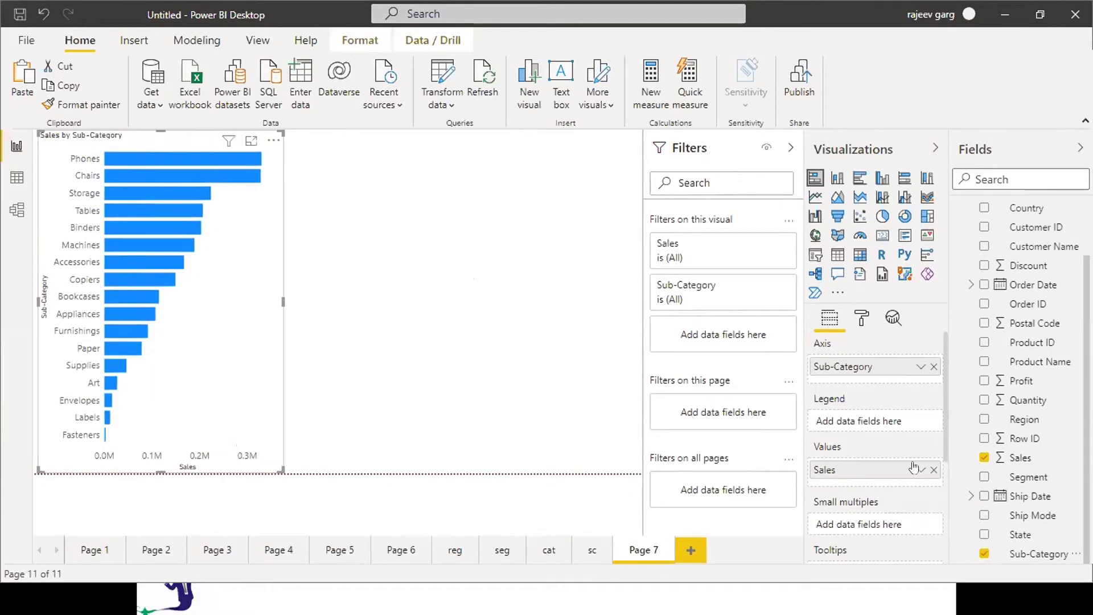
Step: Turn on data labels for the Sales by Sub-Category bar chart
{"action": "left_click", "coordinate": [862, 318]}
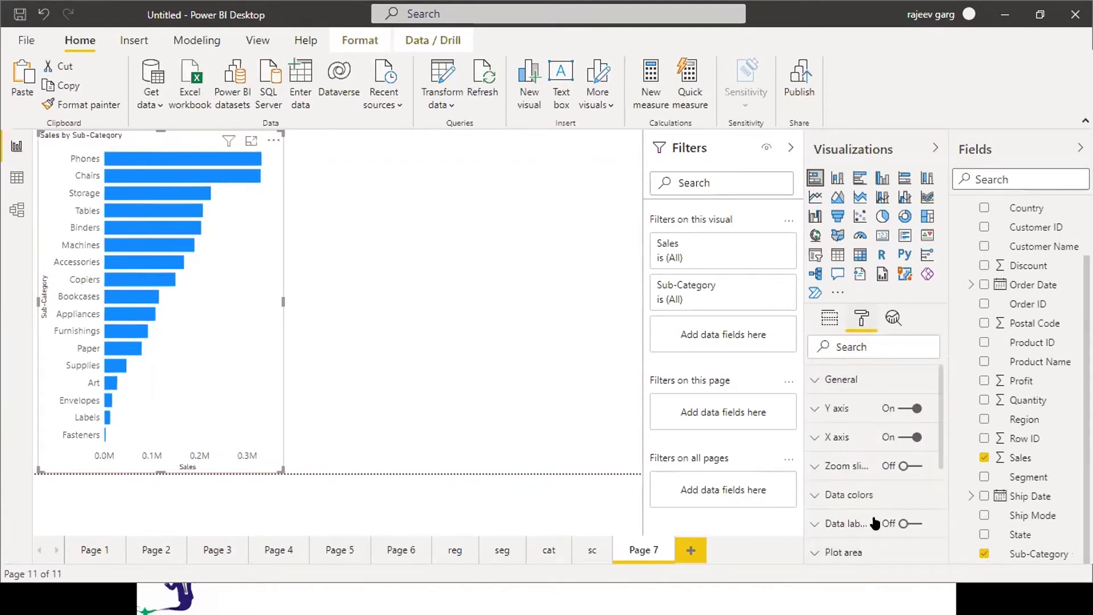
{"action": "left_click", "coordinate": [916, 524]}
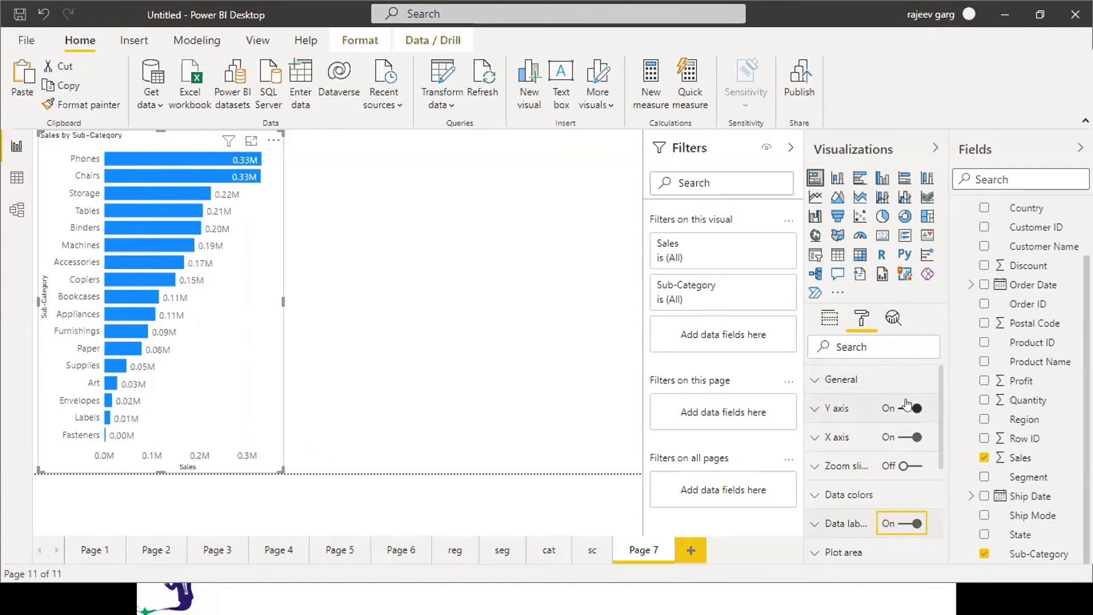
{"action": "left_click", "coordinate": [814, 497]}
{"action": "left_click", "coordinate": [814, 497]}
{"action": "left_click", "coordinate": [828, 321]}
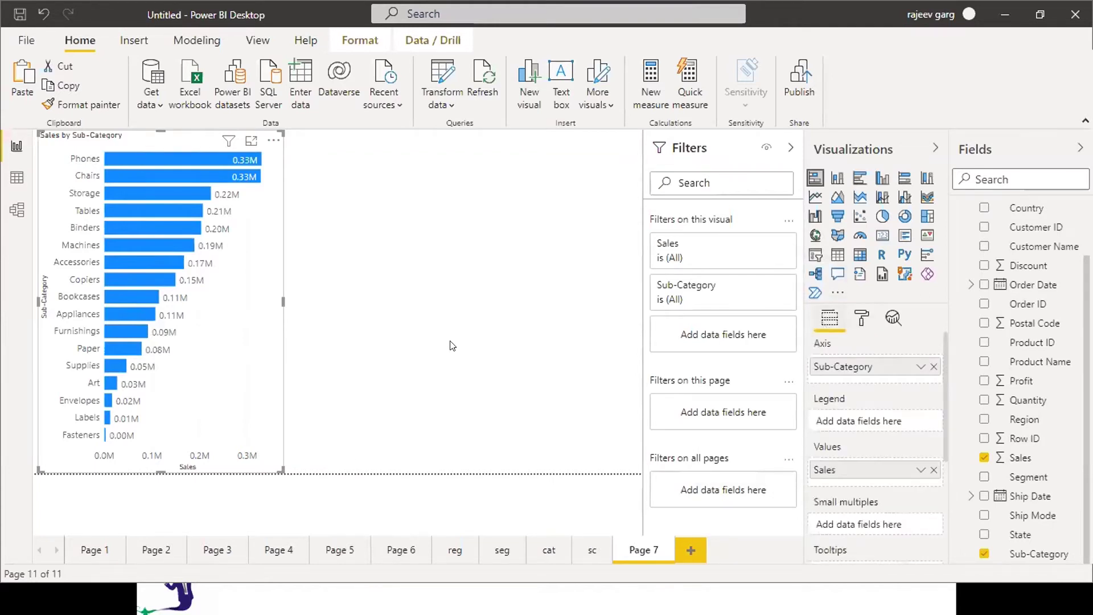
Step: Insert an empty slicer beside the bar chart and add Category as the chart's legend
{"action": "left_click", "coordinate": [453, 345]}
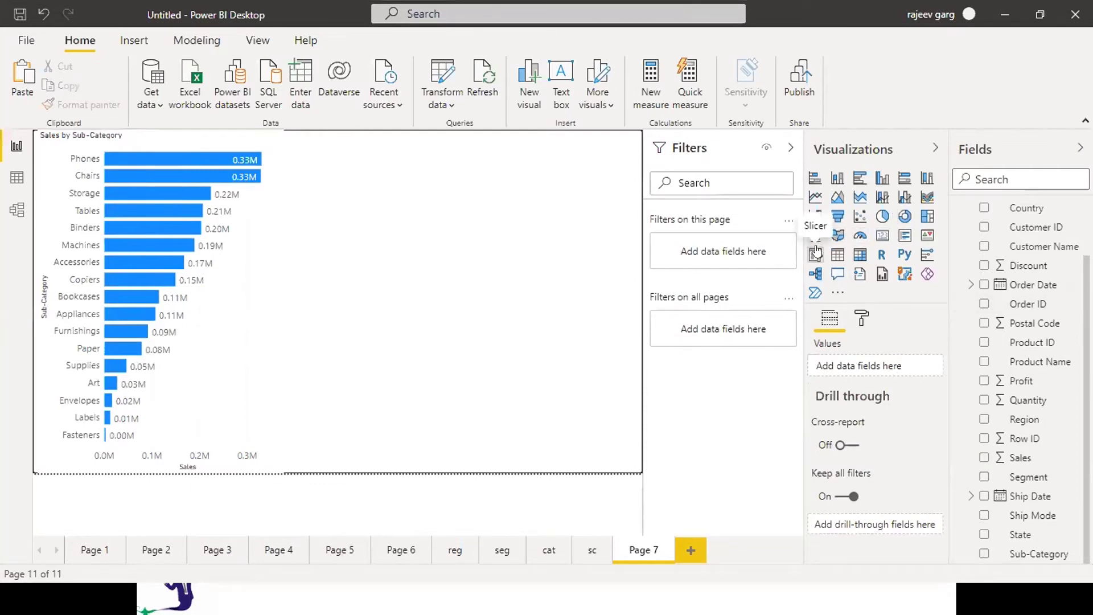
{"action": "left_click", "coordinate": [816, 250]}
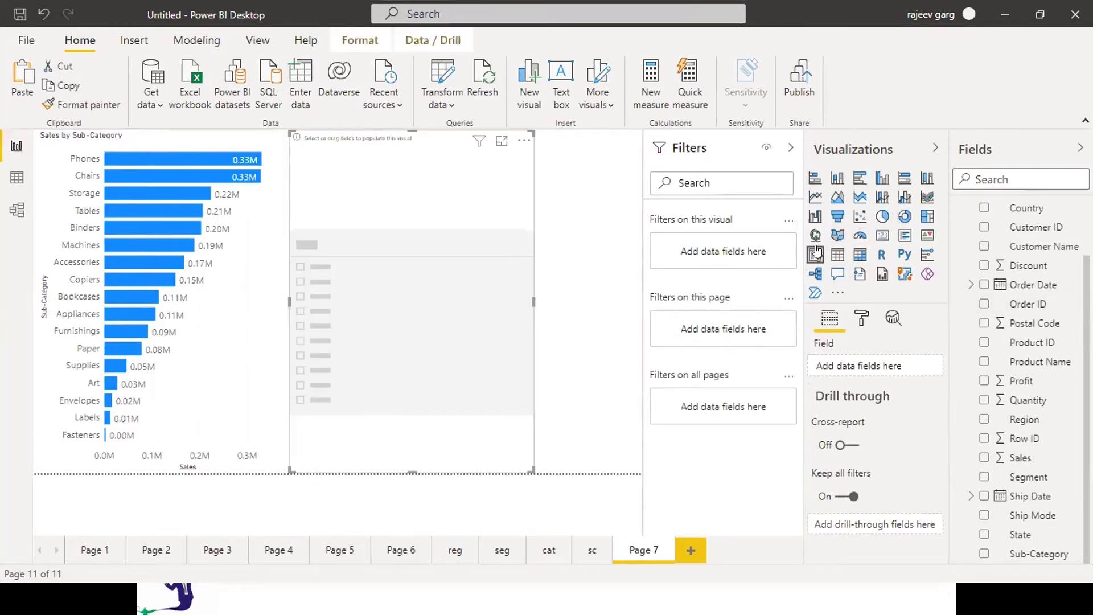
{"action": "left_click", "coordinate": [228, 302]}
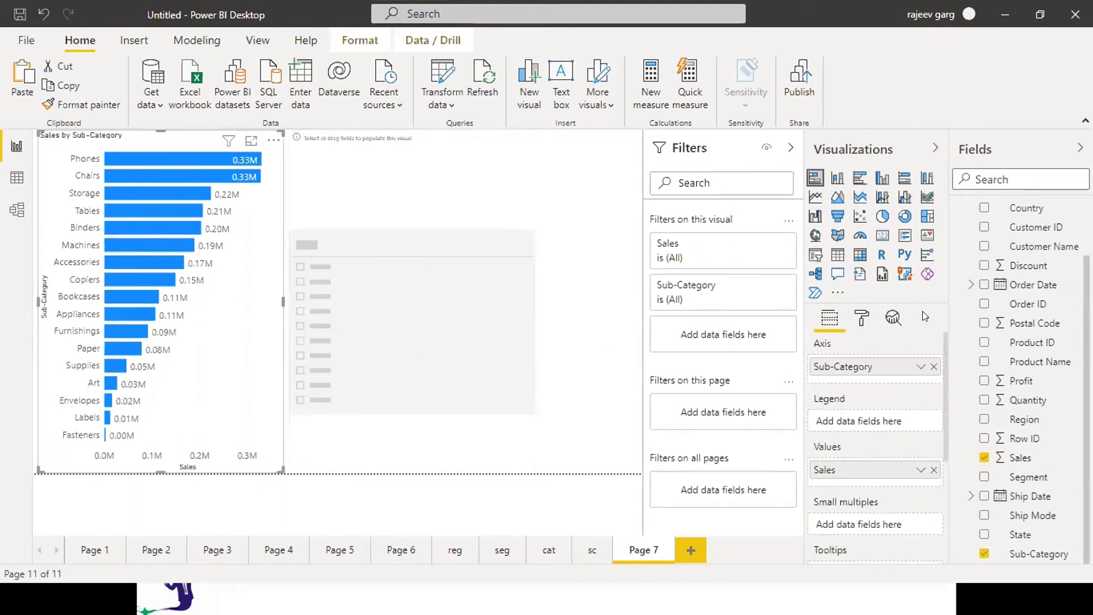
{"action": "scroll", "coordinate": [1025, 239], "scroll_direction": "up", "scroll_amount": 2}
{"action": "left_click_drag", "start_coordinate": [1028, 232], "coordinate": [883, 431]}
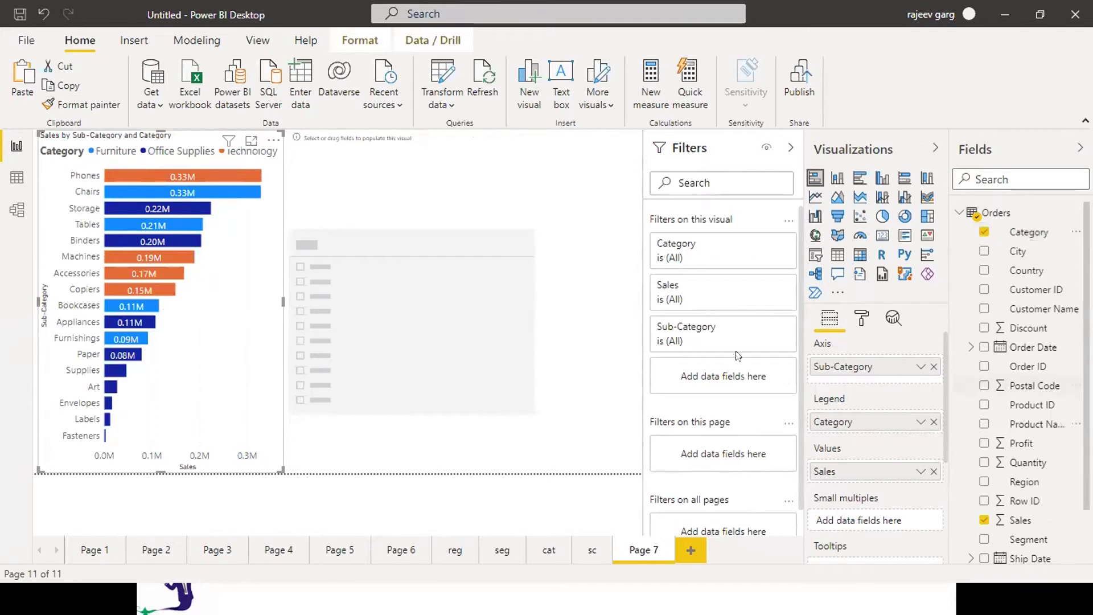
{"action": "left_click_drag", "start_coordinate": [1028, 231], "coordinate": [534, 326]}
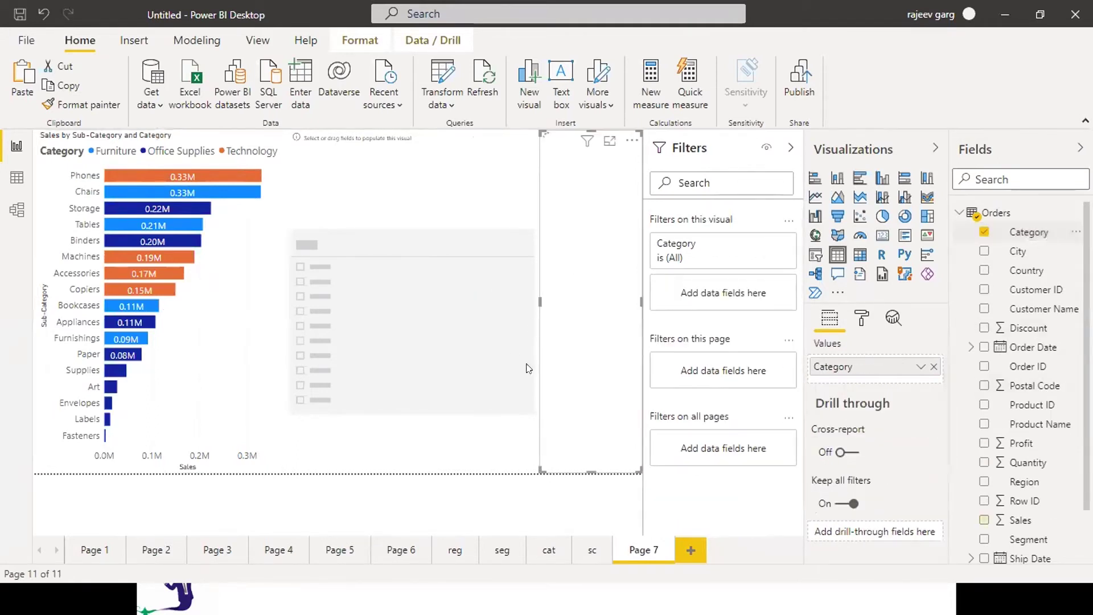
{"action": "left_click", "coordinate": [632, 141]}
{"action": "left_click", "coordinate": [653, 196]}
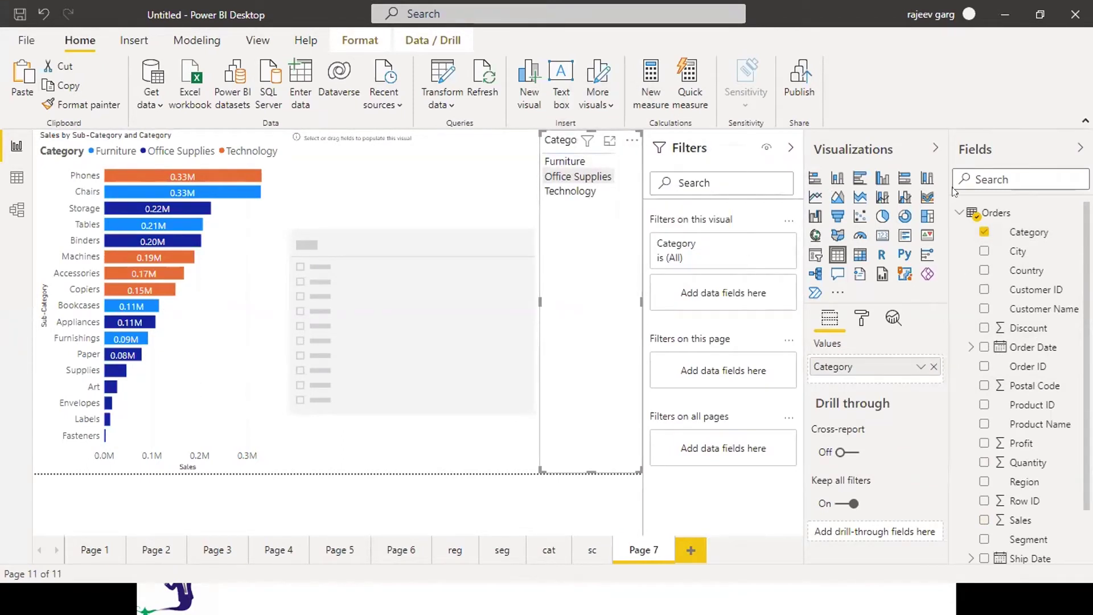
Step: Assign Category as the slicer's field and move the slicer to the right edge of the report page
{"action": "left_click", "coordinate": [377, 315]}
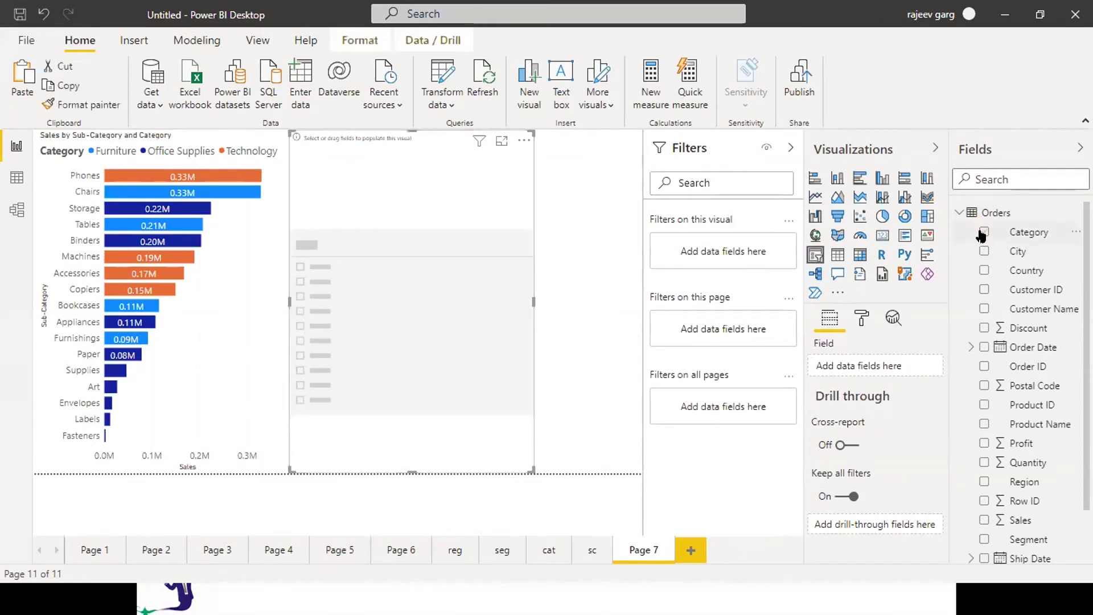
{"action": "left_click", "coordinate": [983, 232]}
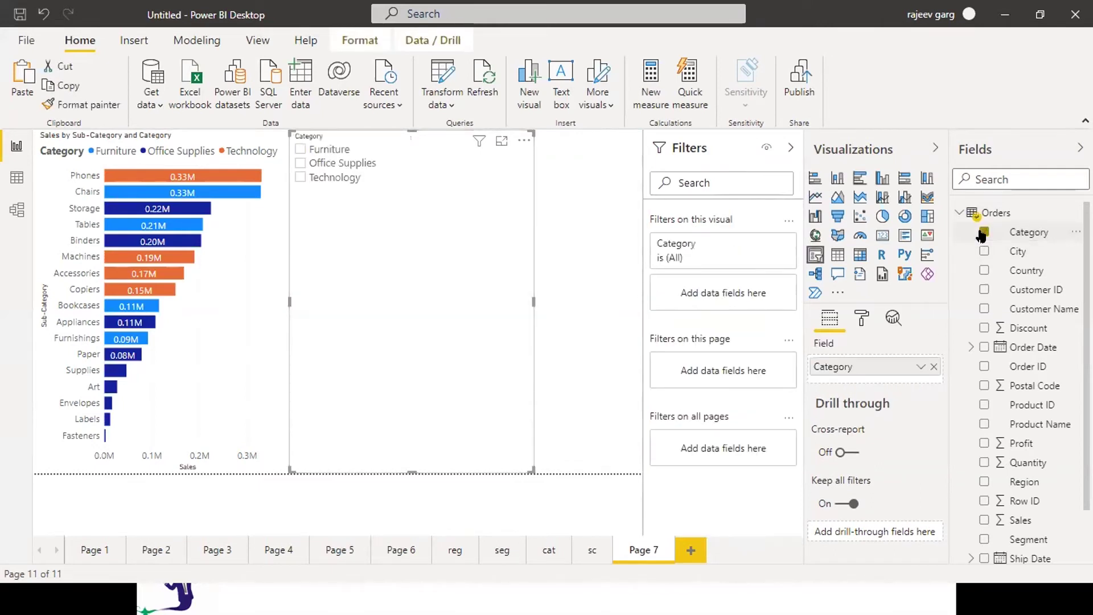
{"action": "left_click_drag", "start_coordinate": [452, 324], "coordinate": [630, 336]}
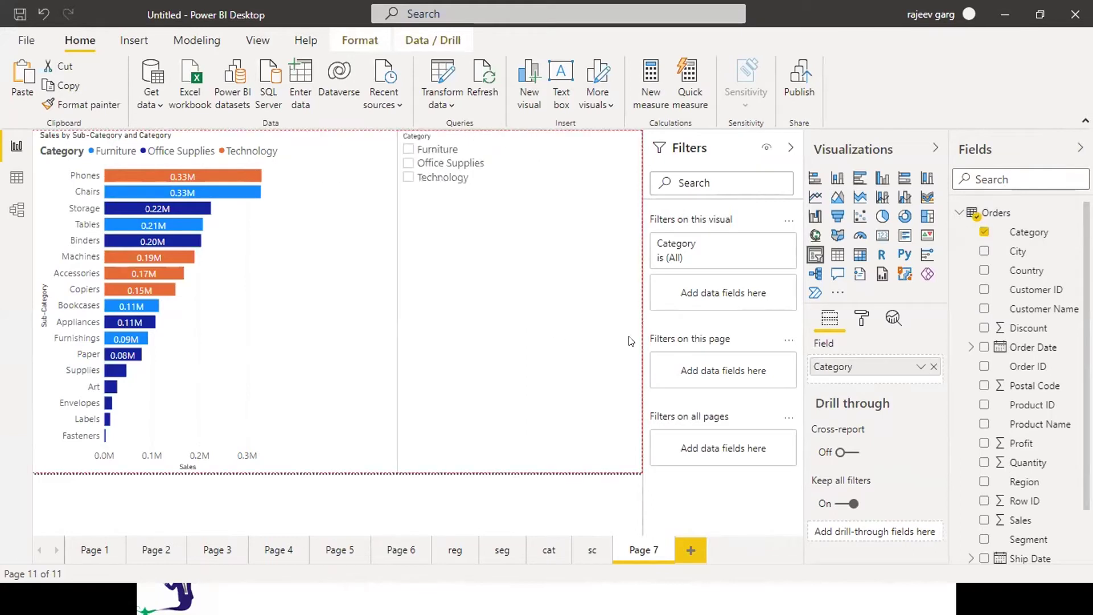
Step: Filter the chart by Furniture, Office Supplies and Technology in turn with the slicer, ending with all three categories selected
{"action": "left_click", "coordinate": [407, 150]}
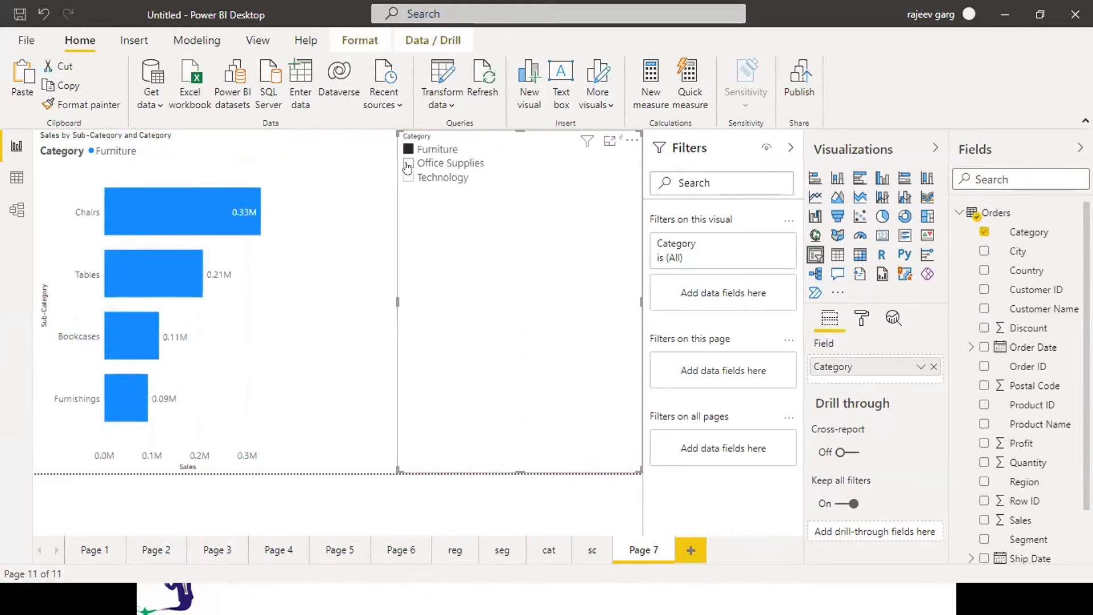
{"action": "left_click", "coordinate": [407, 164]}
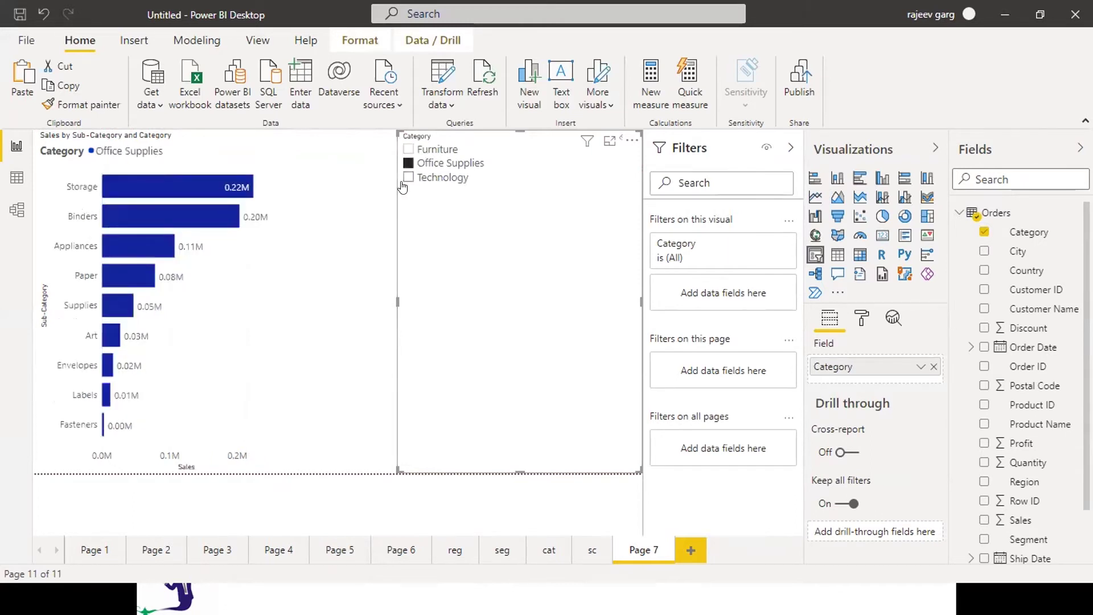
{"action": "left_click", "coordinate": [406, 179]}
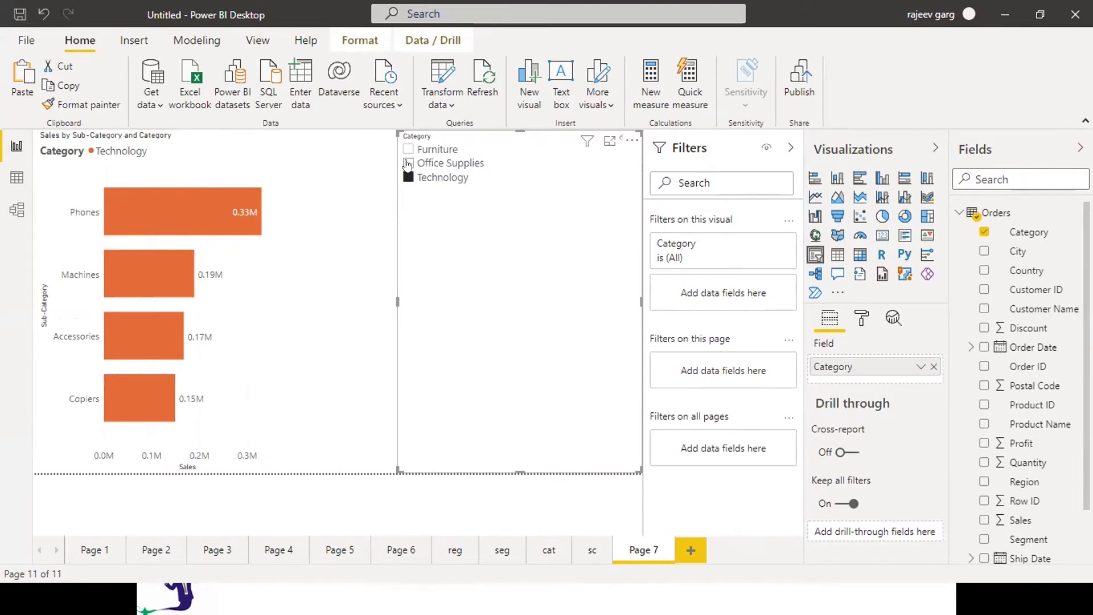
{"action": "left_click", "coordinate": [407, 164], "text": "ctrl"}
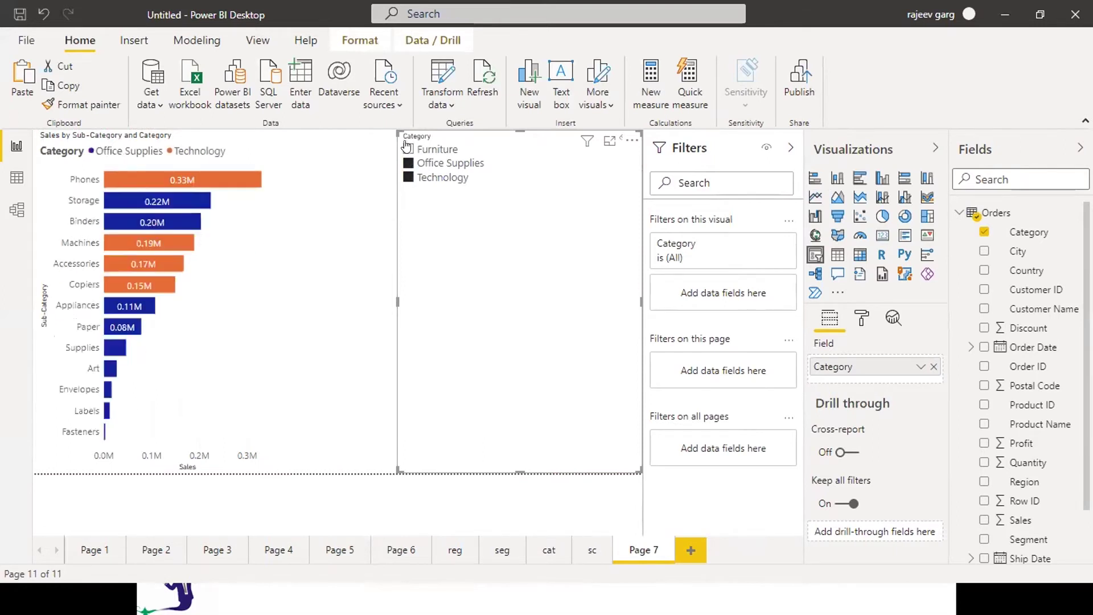
{"action": "left_click", "coordinate": [406, 148], "text": "ctrl"}
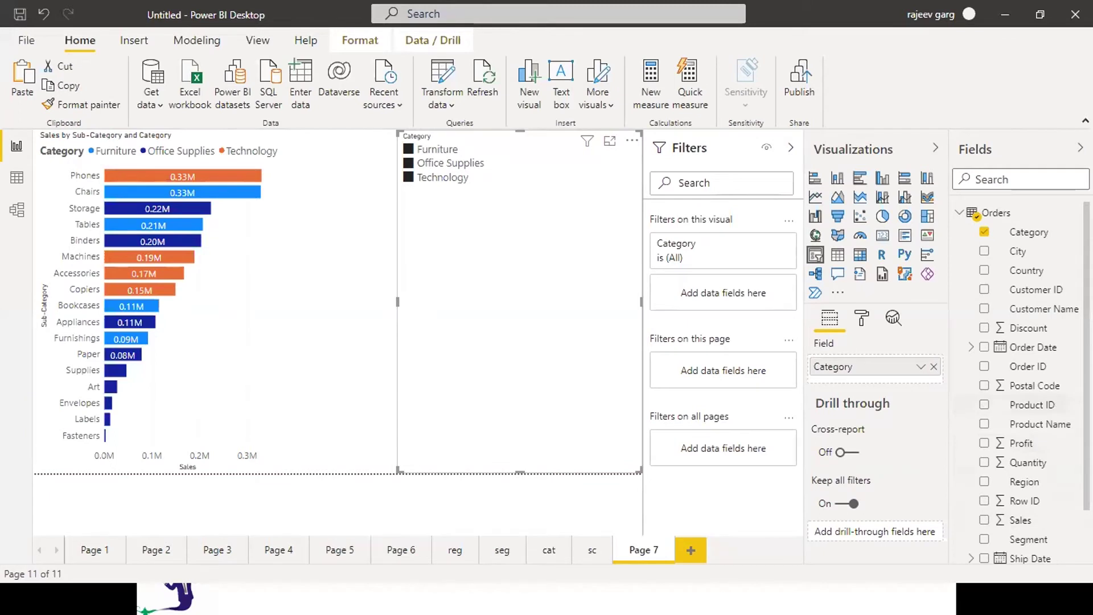
Step: Add Region below Category in the slicer and filter the chart by the Central and South regions of Office Supplies in turn
{"action": "left_click_drag", "start_coordinate": [1025, 483], "coordinate": [894, 383]}
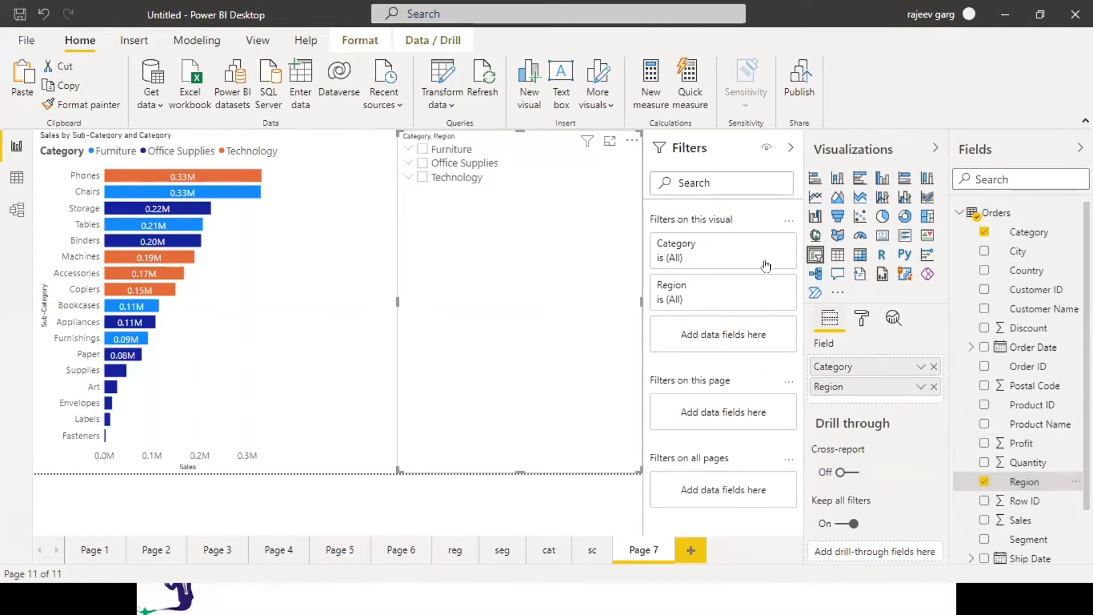
{"action": "left_click", "coordinate": [406, 150]}
{"action": "left_click", "coordinate": [432, 163]}
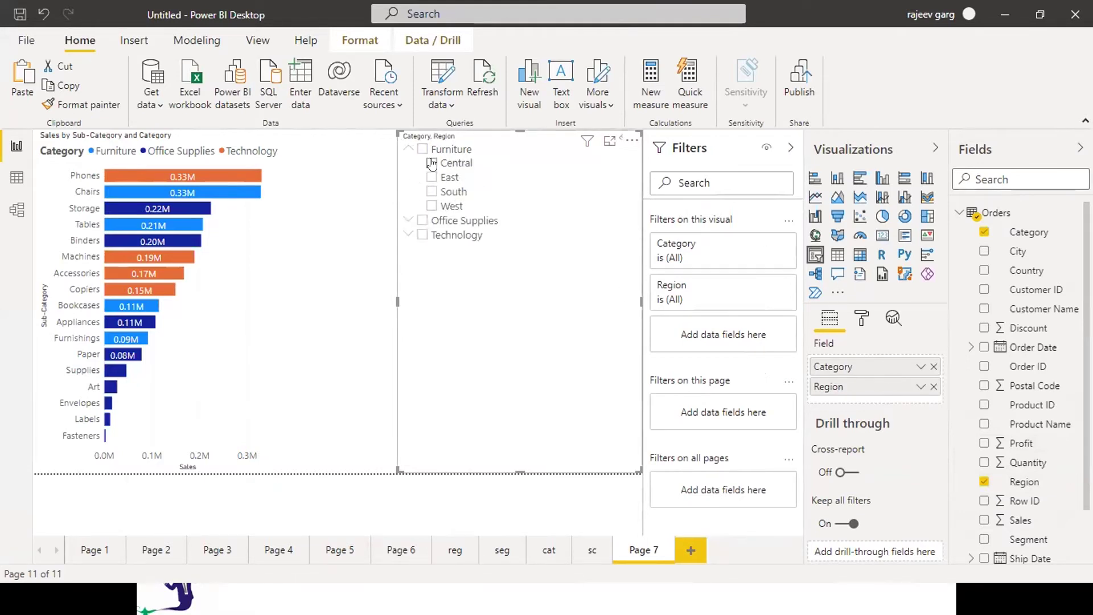
{"action": "left_click", "coordinate": [408, 221]}
{"action": "left_click", "coordinate": [431, 235]}
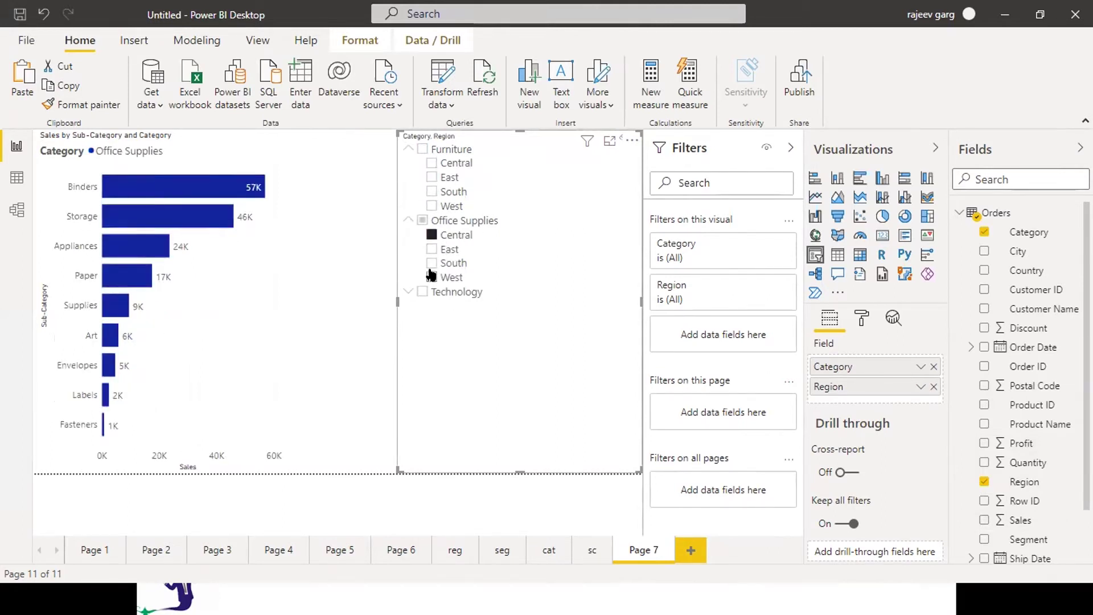
{"action": "left_click", "coordinate": [431, 263]}
{"action": "left_click", "coordinate": [431, 236]}
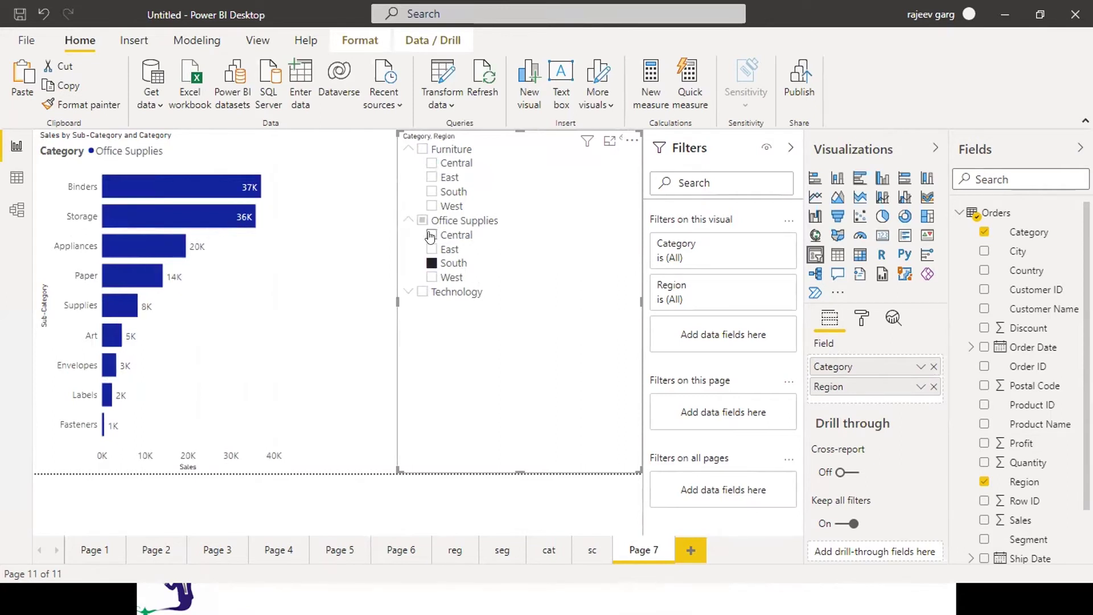
Step: Combine Furniture's Central region with Office Supplies' Central in the slicer, and undo the addition of the Region field
{"action": "left_click", "coordinate": [431, 163], "text": "ctrl"}
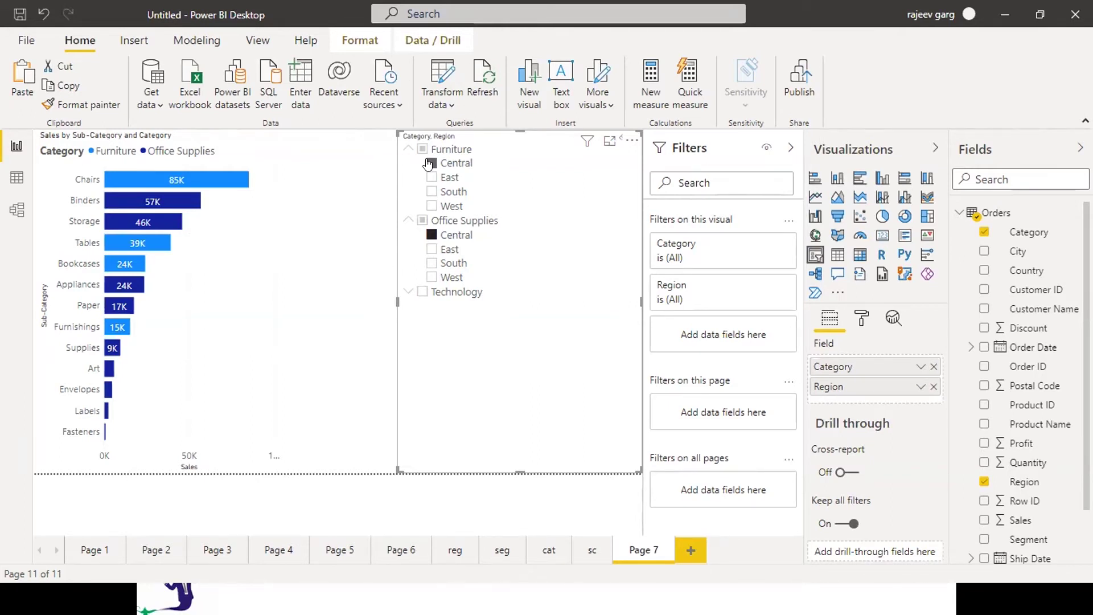
{"action": "left_click", "coordinate": [429, 164]}
{"action": "key", "text": "ctrl+z"}
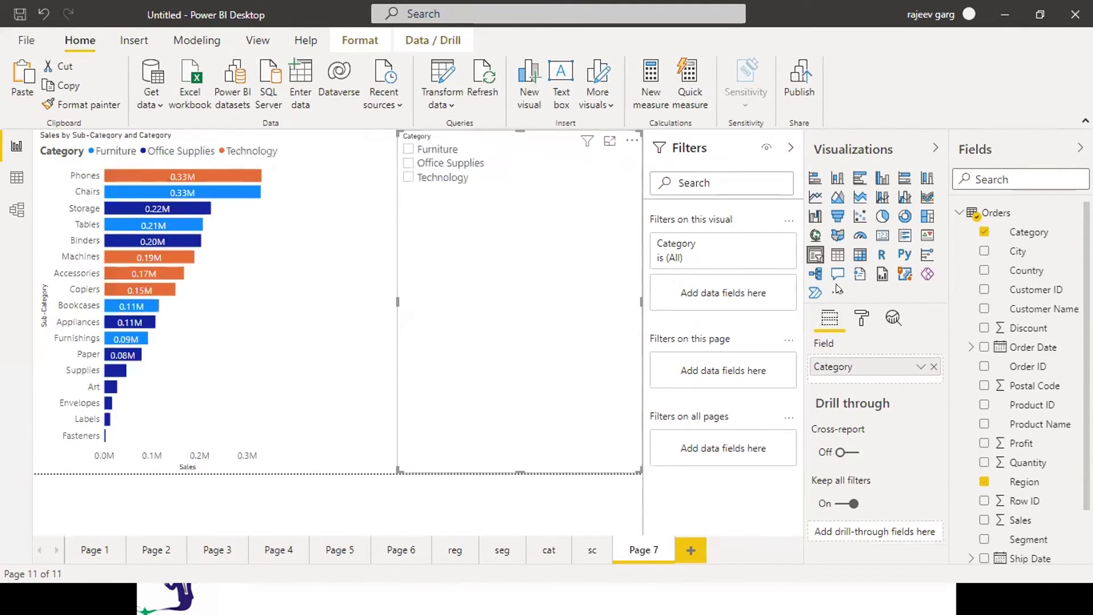
Step: Turn on Single select for the Category slicer and filter the chart by Technology, Office Supplies and Furniture individually, ending on Office Supplies
{"action": "left_click", "coordinate": [863, 319]}
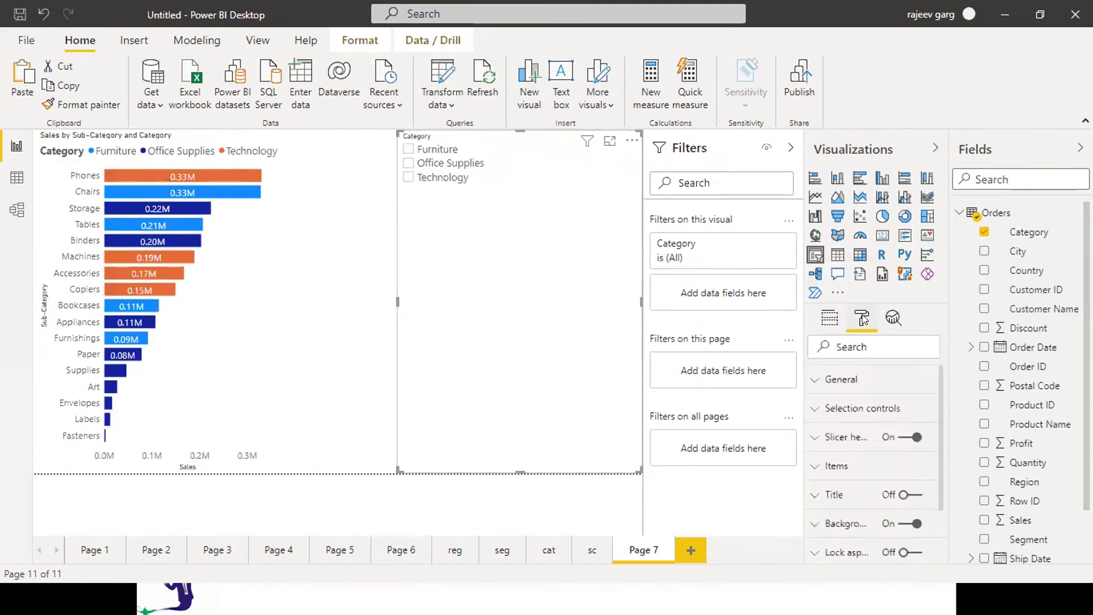
{"action": "left_click", "coordinate": [814, 409]}
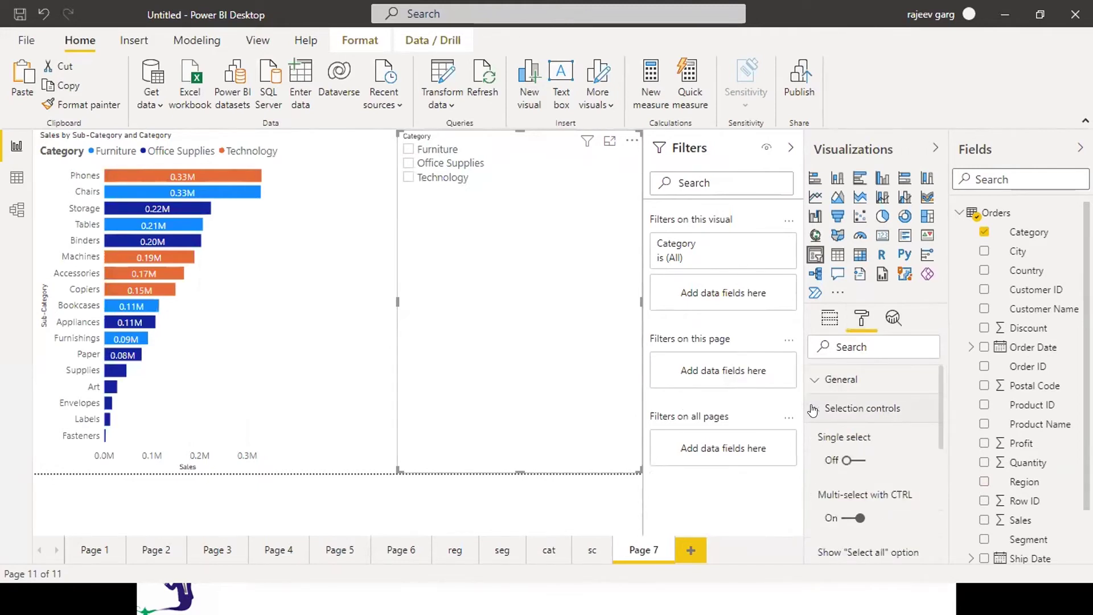
{"action": "left_click", "coordinate": [857, 461]}
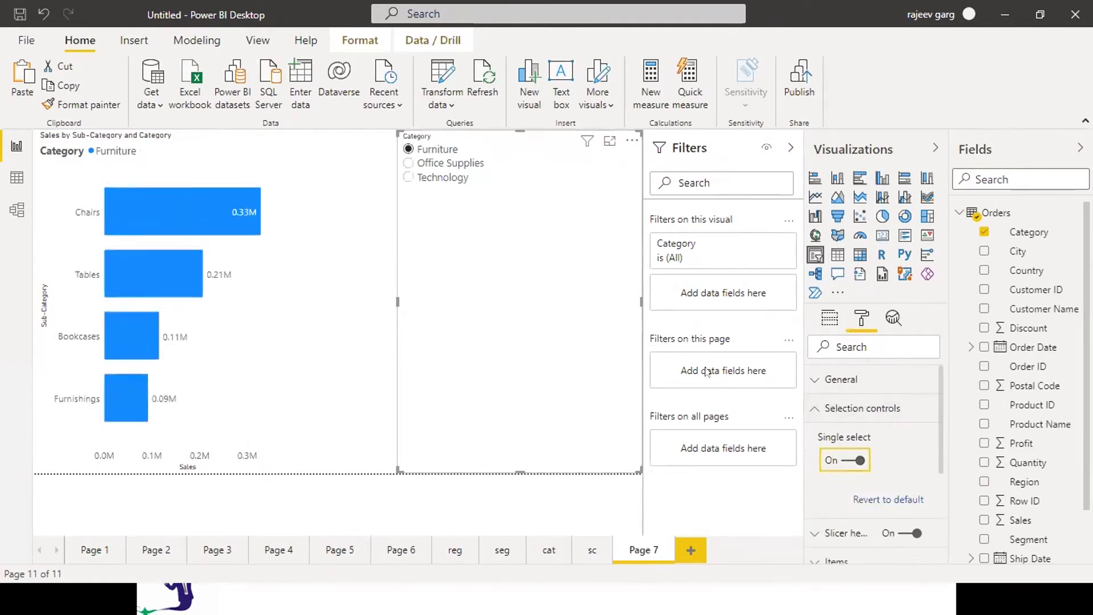
{"action": "left_click", "coordinate": [408, 177]}
{"action": "left_click", "coordinate": [409, 163]}
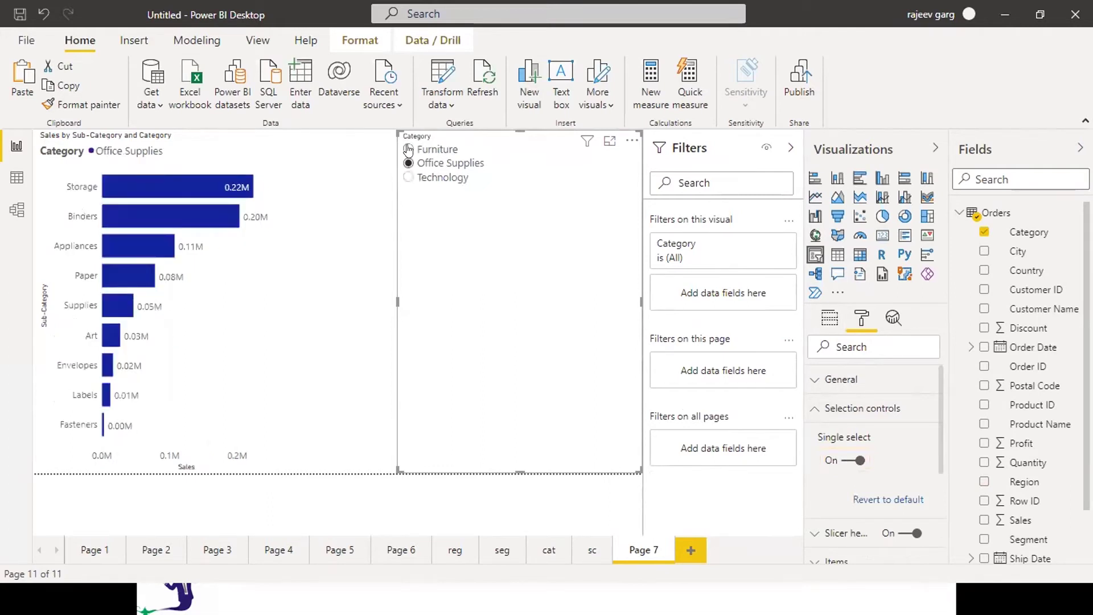
{"action": "left_click", "coordinate": [408, 149]}
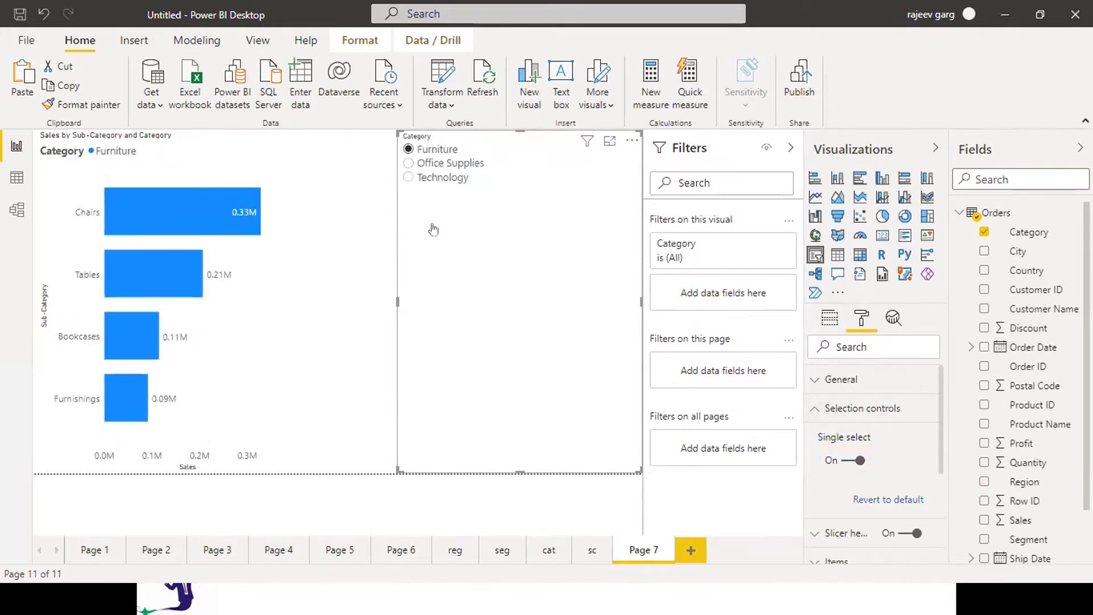
{"action": "left_click", "coordinate": [407, 177]}
{"action": "left_click", "coordinate": [408, 164]}
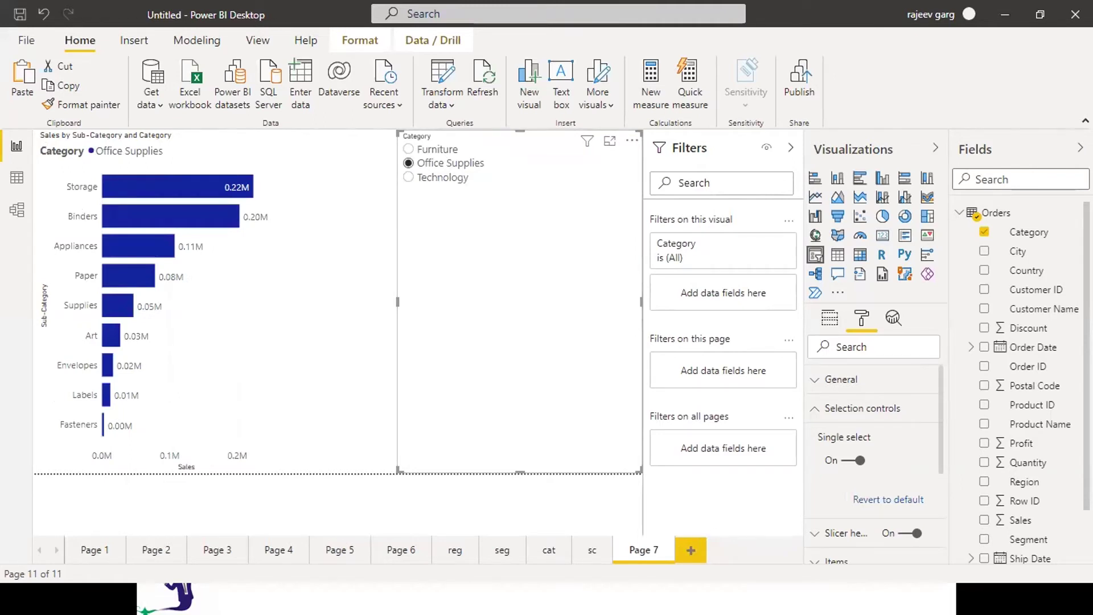
Step: Turn off the slicer's Single select and Multi-select with CTRL options, and toggle the categories until only Furniture is selected
{"action": "left_click", "coordinate": [841, 460]}
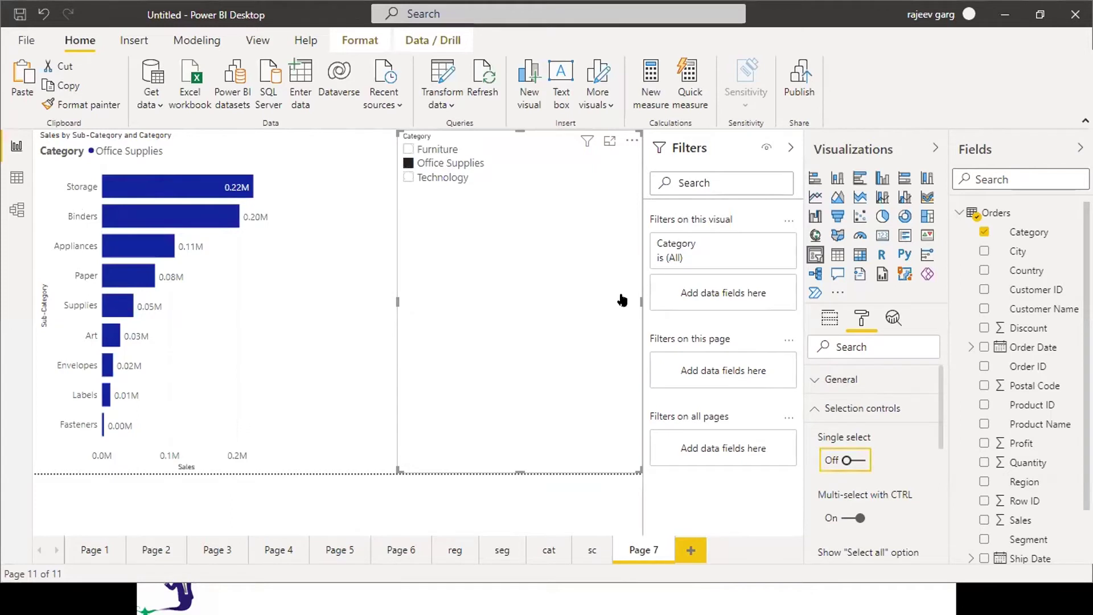
{"action": "left_click", "coordinate": [408, 182]}
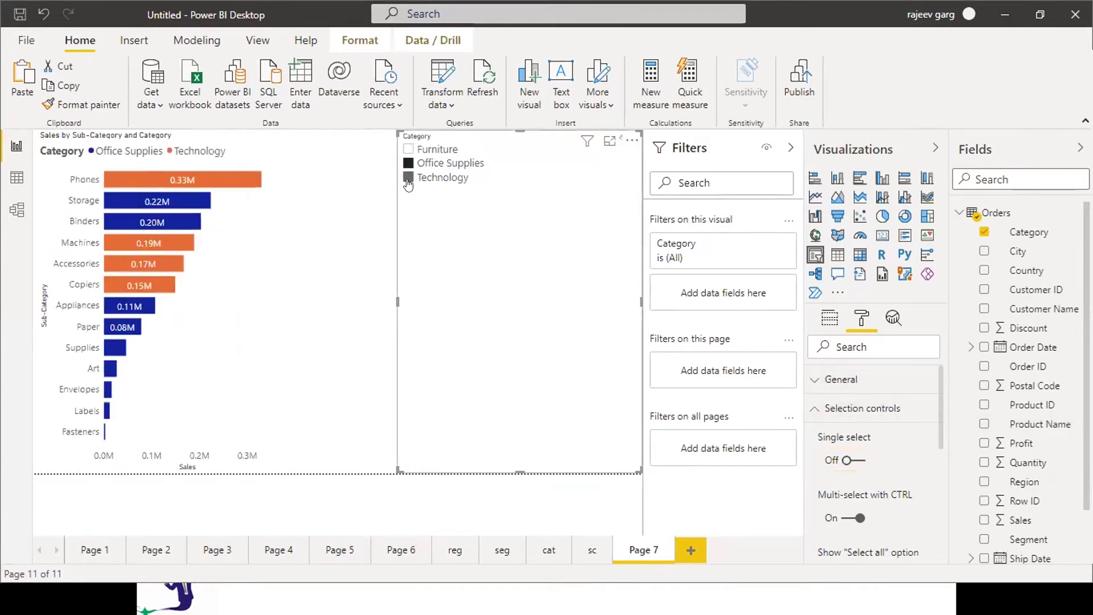
{"action": "left_click", "coordinate": [841, 519]}
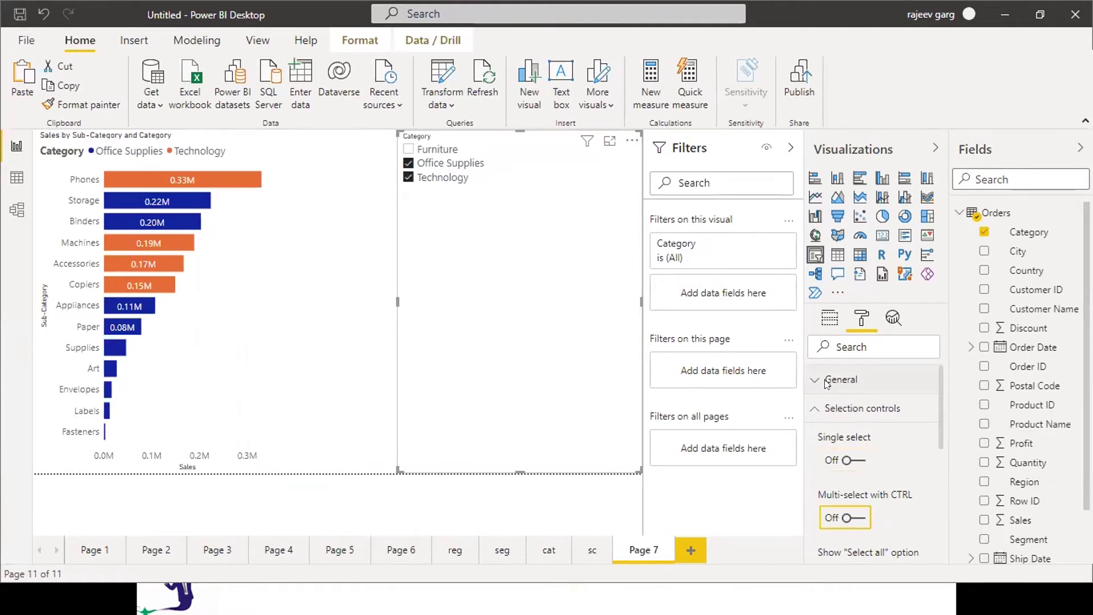
{"action": "left_click", "coordinate": [408, 149]}
{"action": "left_click", "coordinate": [409, 163]}
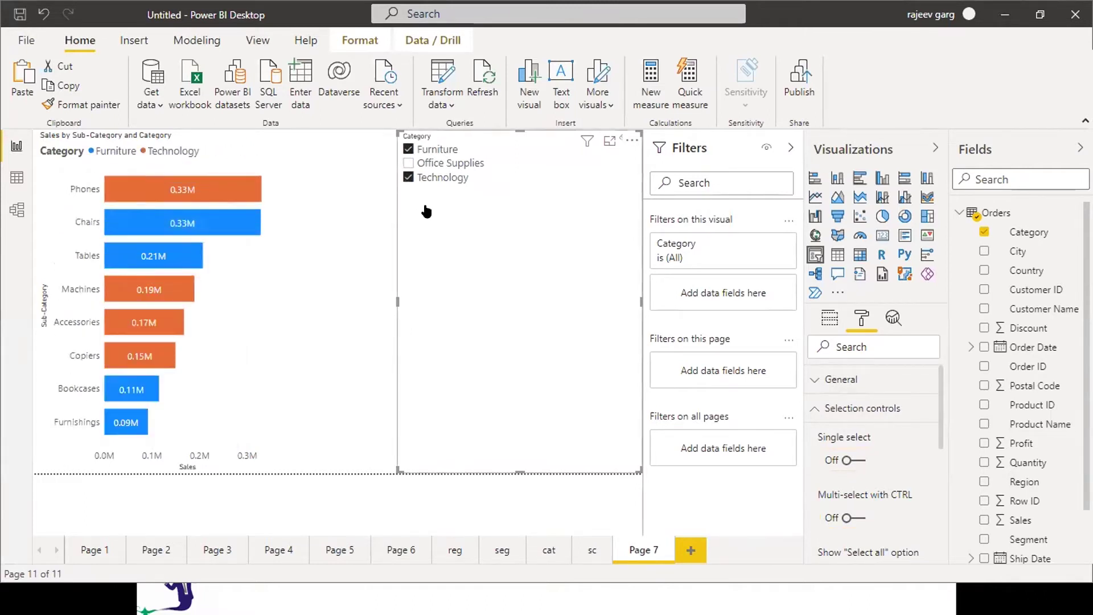
{"action": "left_click", "coordinate": [409, 184]}
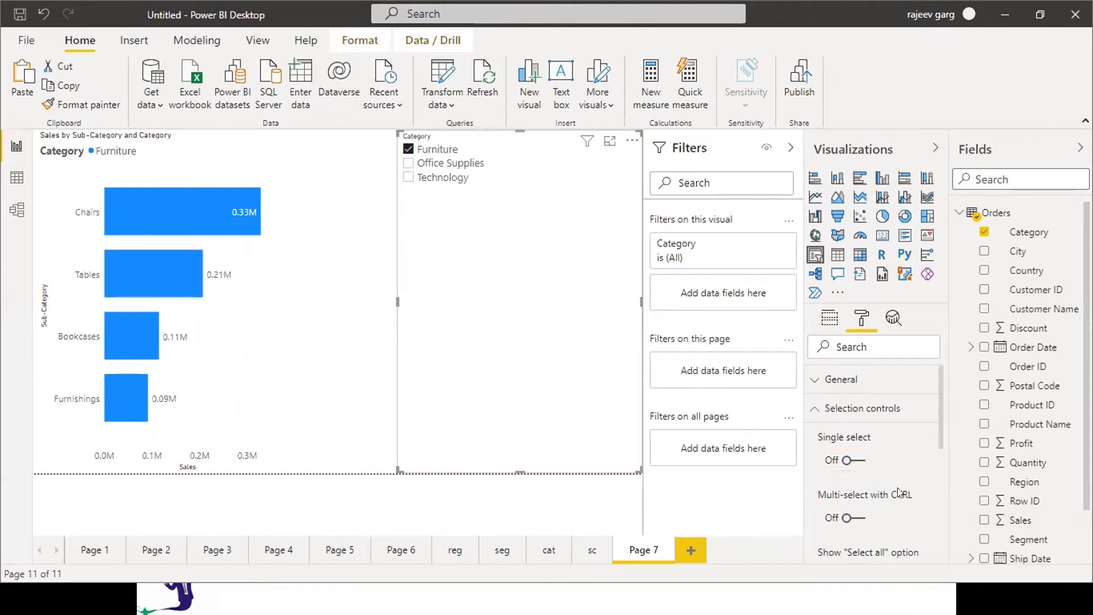
Step: Turn on the slicer's "Select all" option and use it to select every category
{"action": "left_click_drag", "start_coordinate": [940, 445], "coordinate": [942, 480]}
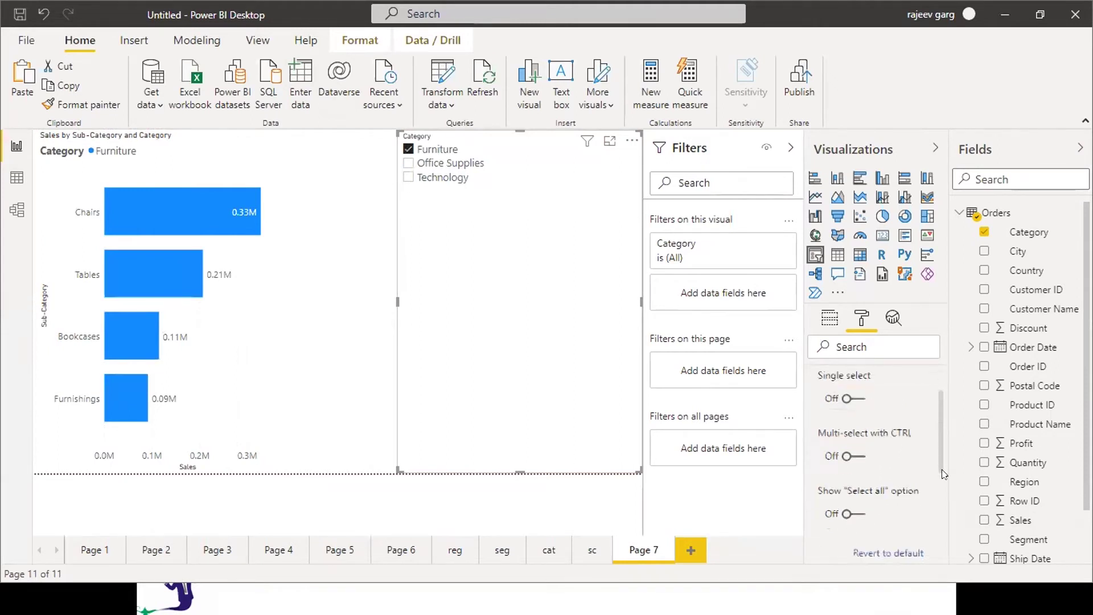
{"action": "left_click", "coordinate": [854, 480]}
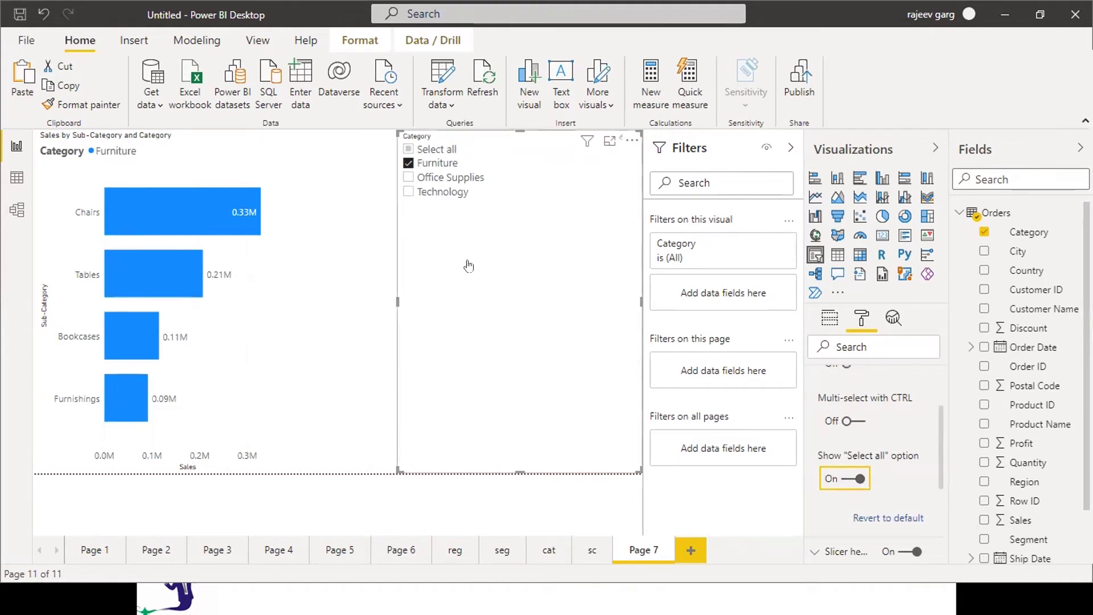
{"action": "left_click", "coordinate": [408, 150]}
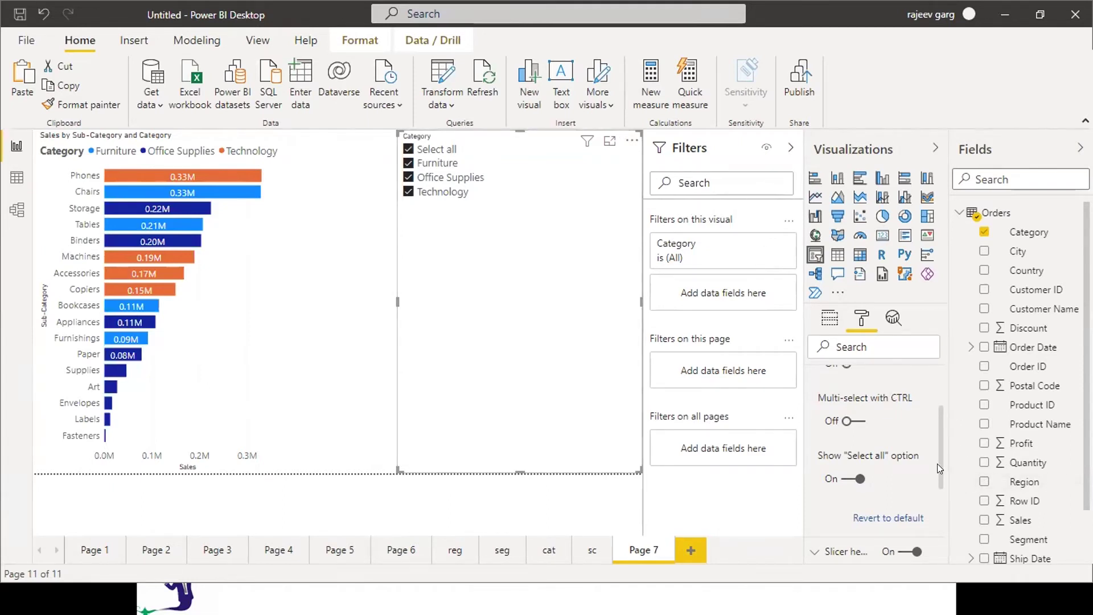
{"action": "scroll", "coordinate": [937, 464], "scroll_direction": "down", "scroll_amount": 1}
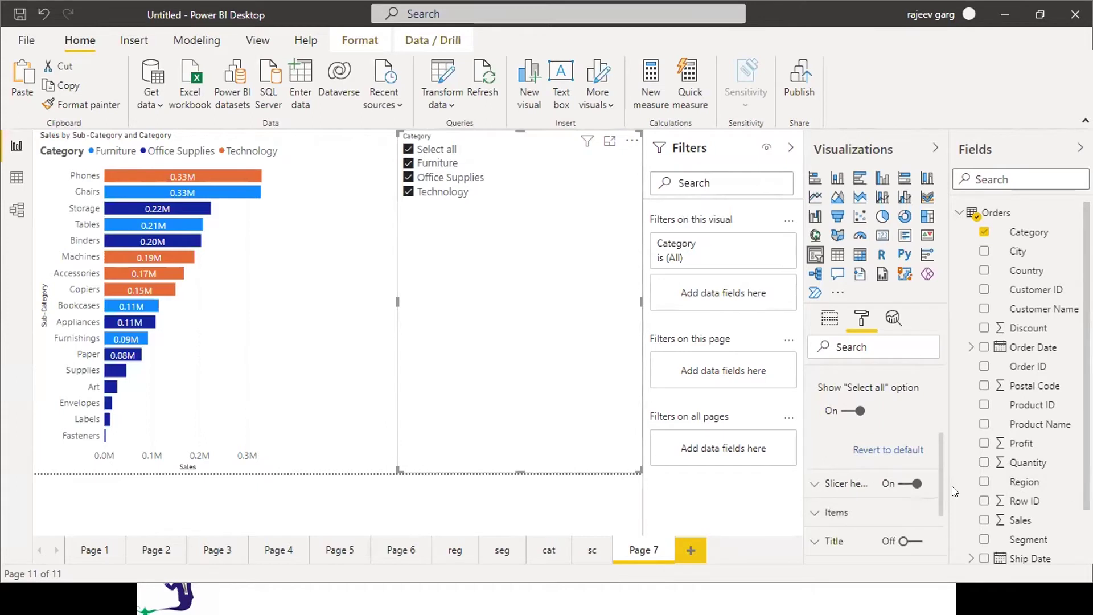
{"action": "scroll", "coordinate": [937, 456], "scroll_direction": "up", "scroll_amount": 3}
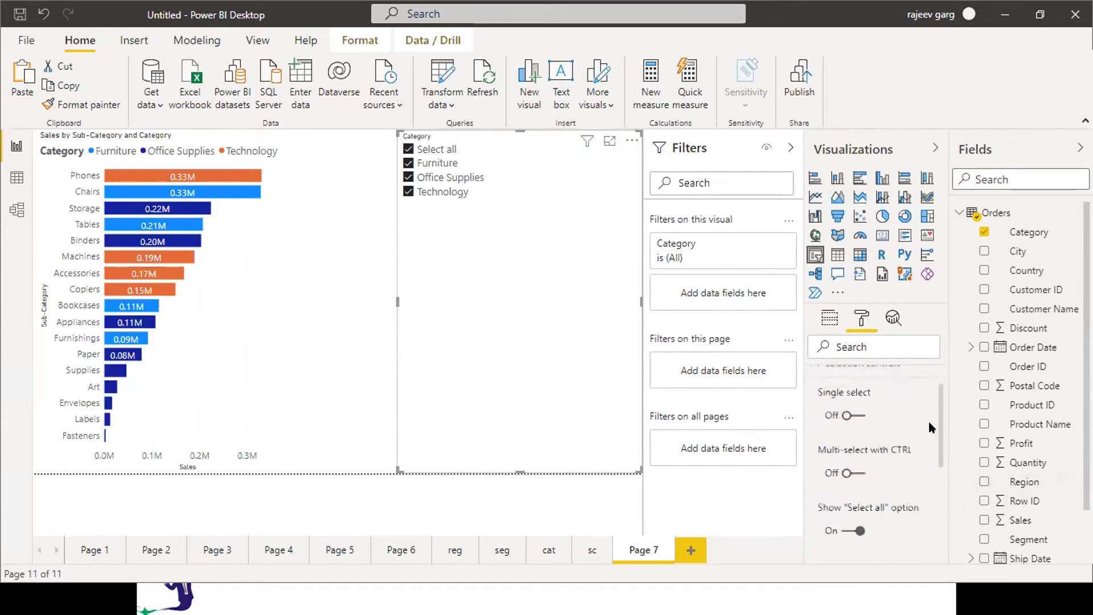
{"action": "left_click", "coordinate": [814, 410]}
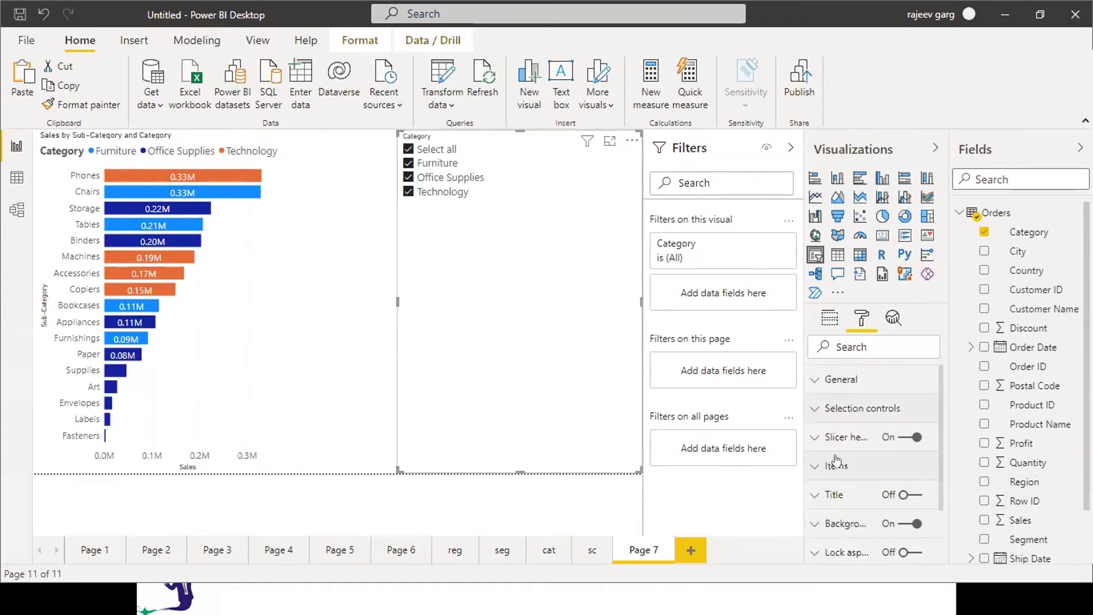
Step: Toggle the slicer header off and on to compare, leaving it switched off
{"action": "left_click", "coordinate": [896, 447]}
{"action": "left_click", "coordinate": [901, 443]}
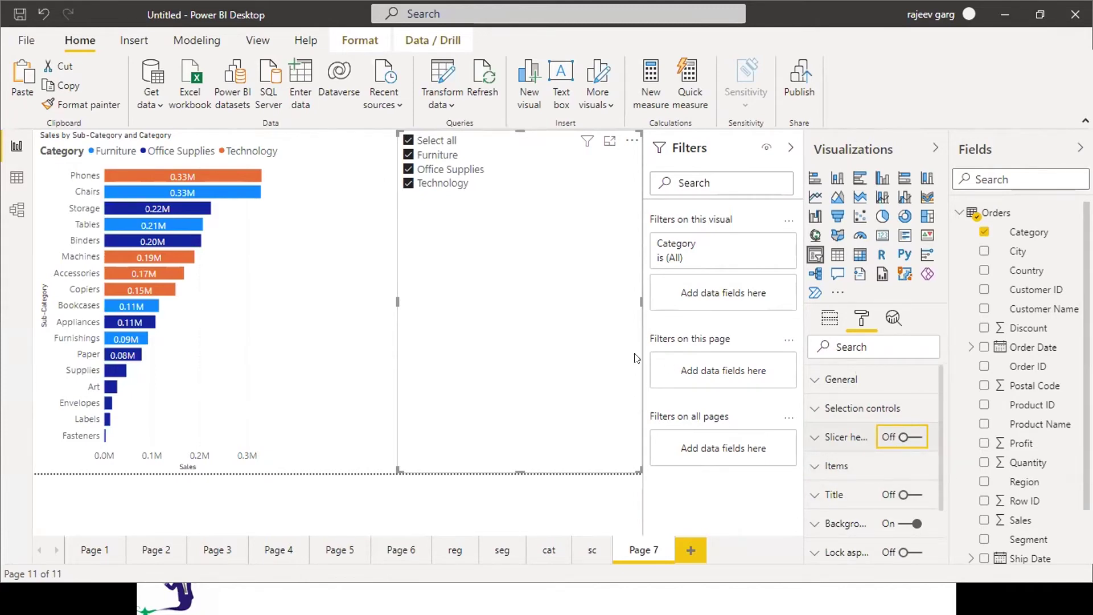
{"action": "left_click", "coordinate": [917, 435]}
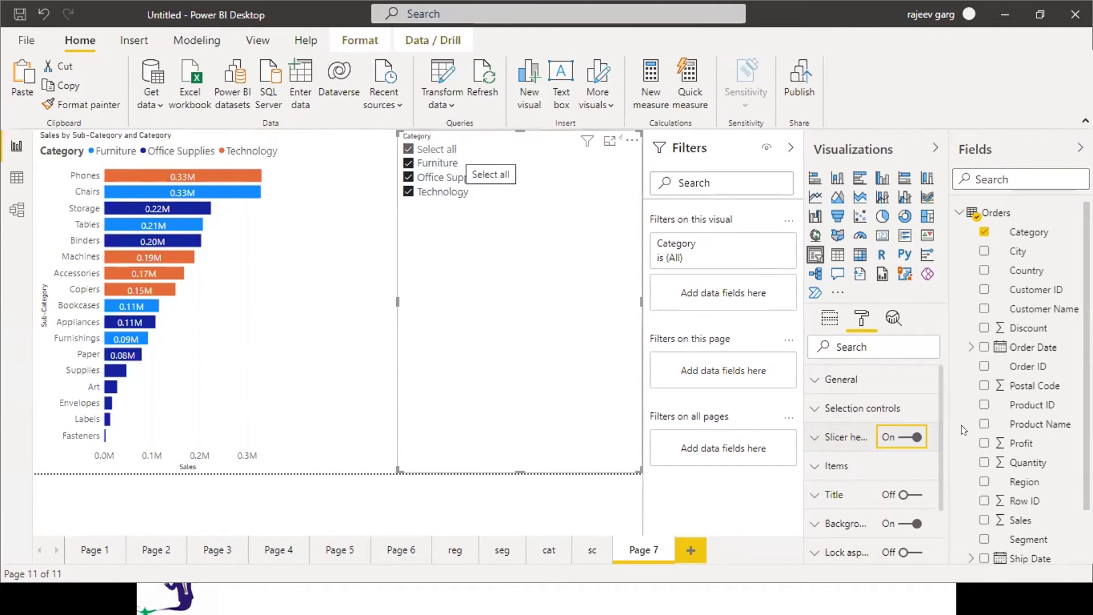
{"action": "left_click", "coordinate": [889, 436]}
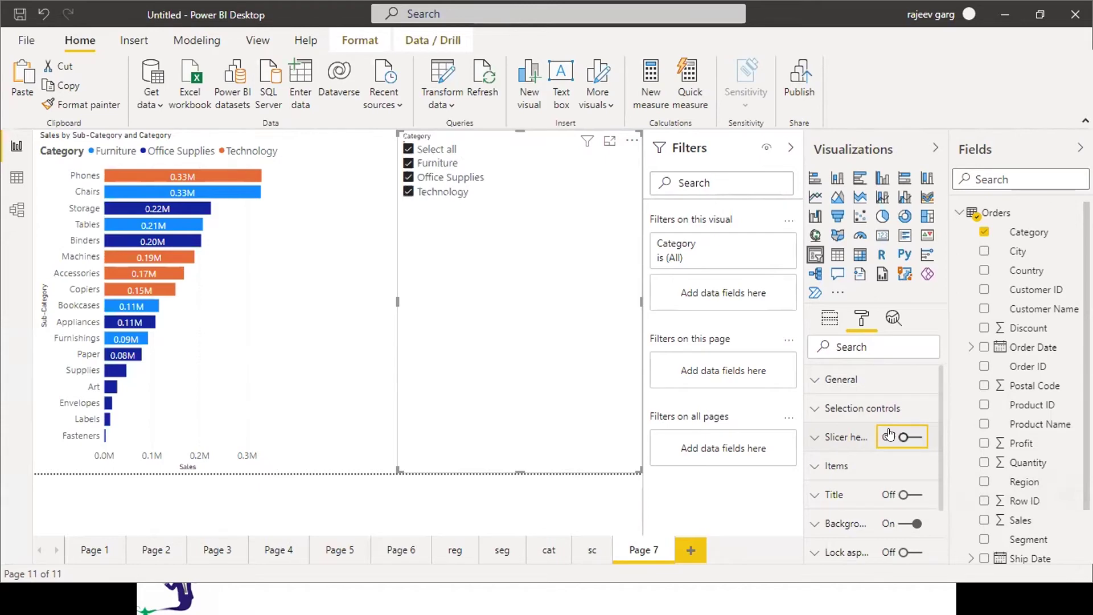
Step: Set the font color of the slicer items to the recently used yellow
{"action": "left_click", "coordinate": [813, 468]}
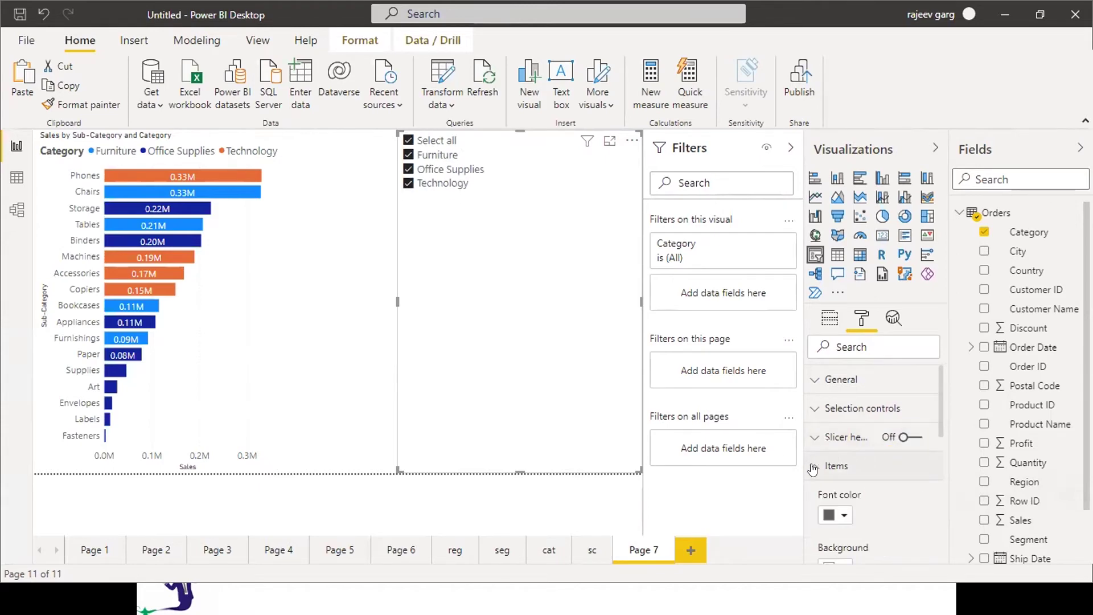
{"action": "left_click", "coordinate": [845, 516]}
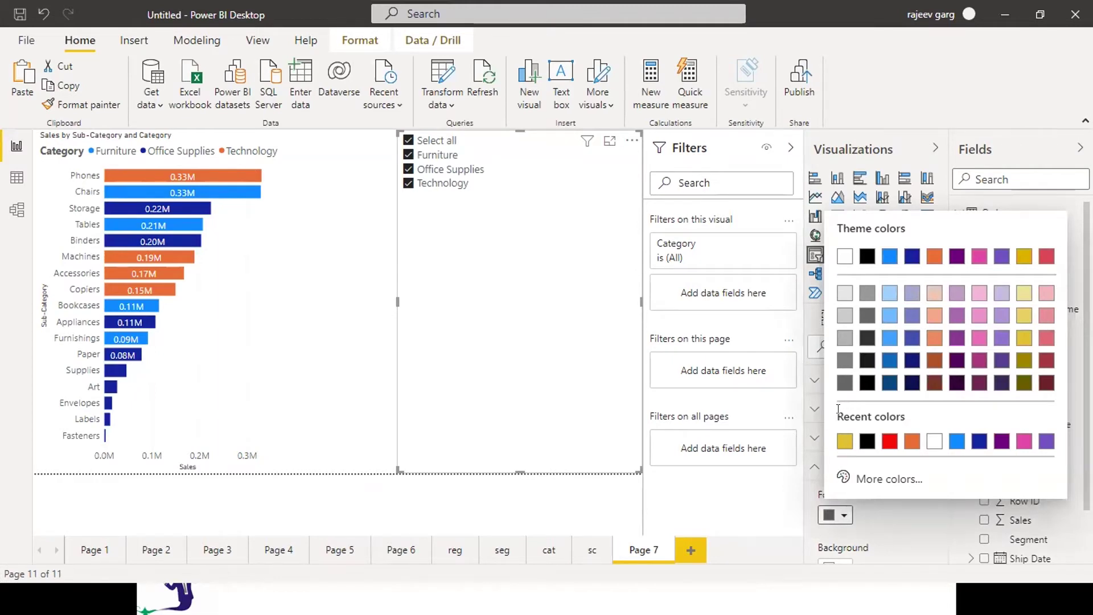
{"action": "left_click", "coordinate": [845, 442]}
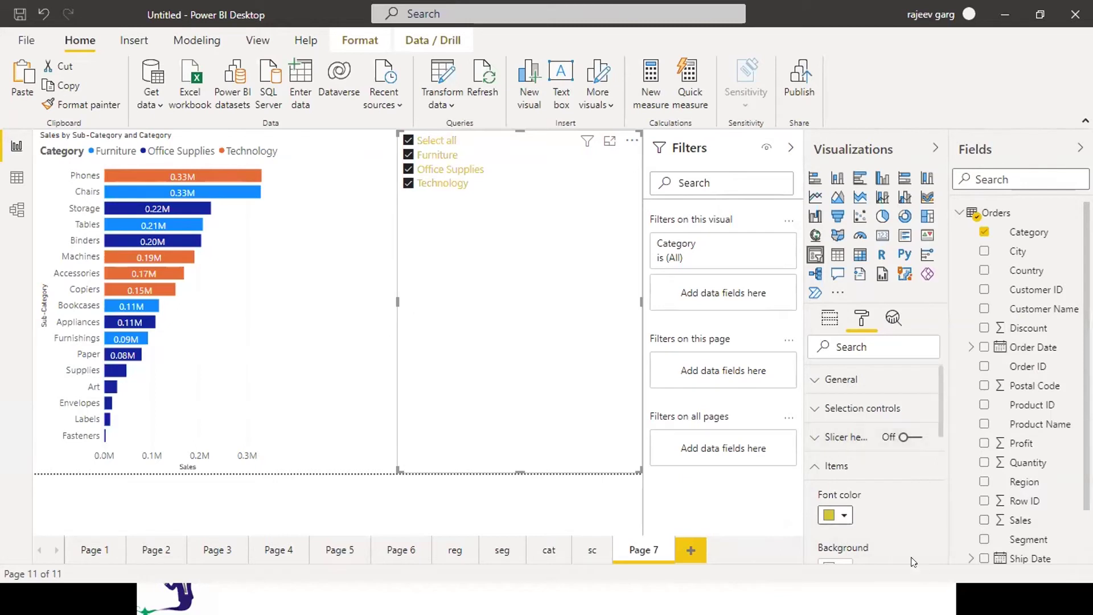
{"action": "left_click", "coordinate": [814, 468]}
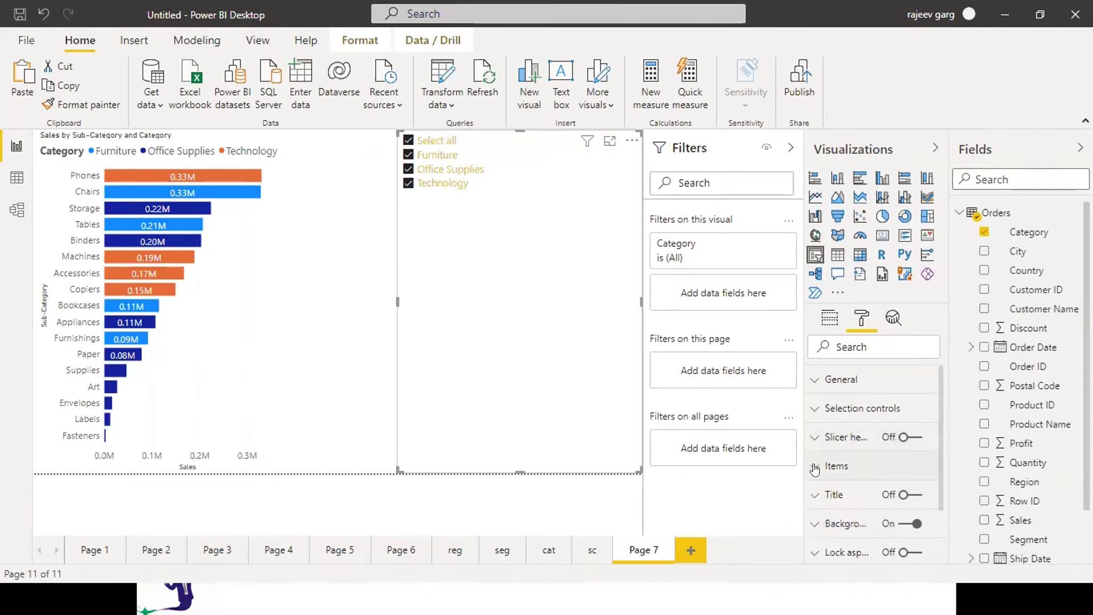
Step: Set the slicer's background color to black and look through its remaining formatting settings
{"action": "left_click", "coordinate": [847, 528]}
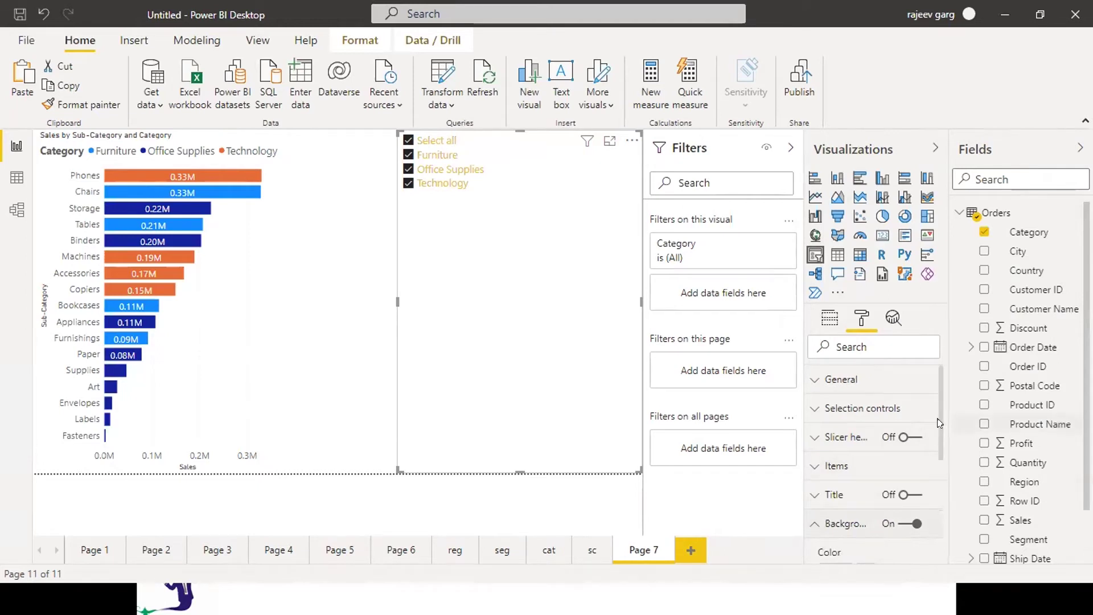
{"action": "left_click_drag", "start_coordinate": [936, 418], "coordinate": [938, 451]}
{"action": "left_click", "coordinate": [844, 507]}
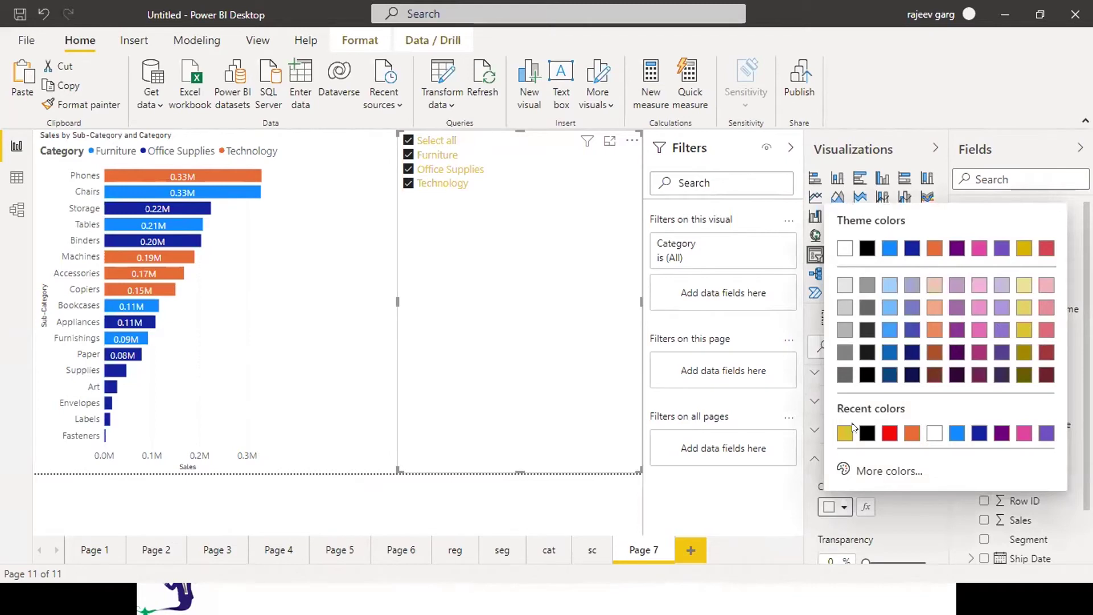
{"action": "left_click", "coordinate": [858, 433]}
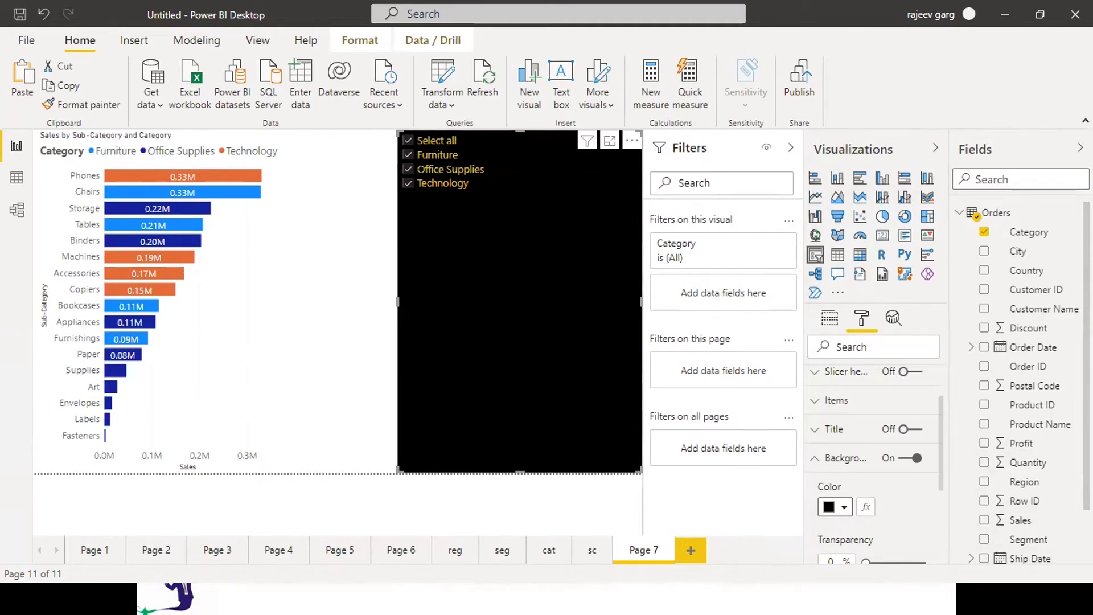
{"action": "scroll", "coordinate": [942, 490], "scroll_direction": "down", "scroll_amount": 3}
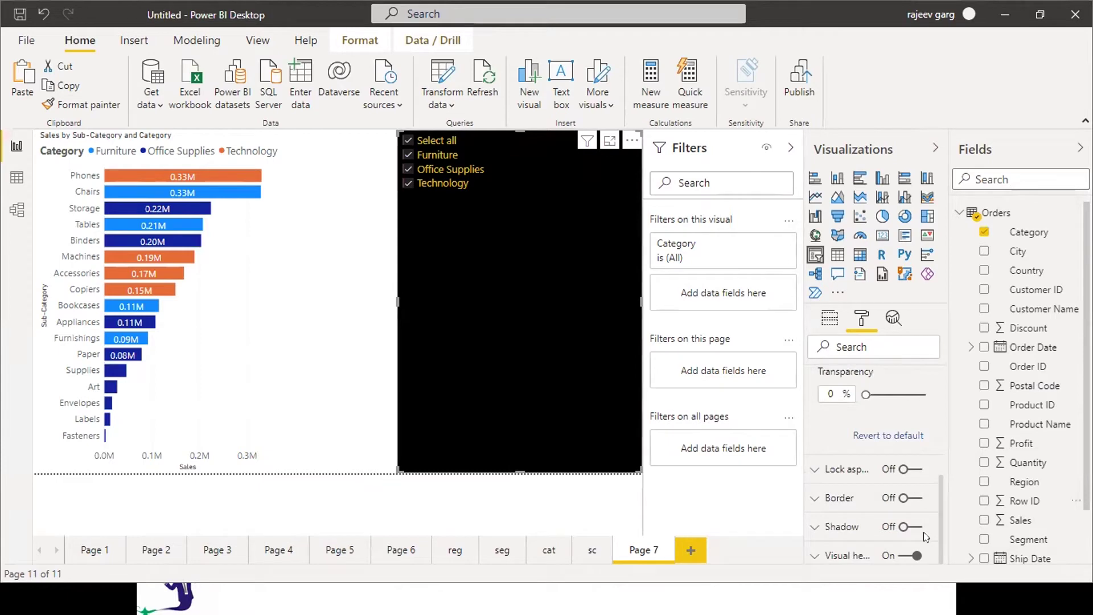
{"action": "left_click_drag", "start_coordinate": [941, 526], "coordinate": [938, 425]}
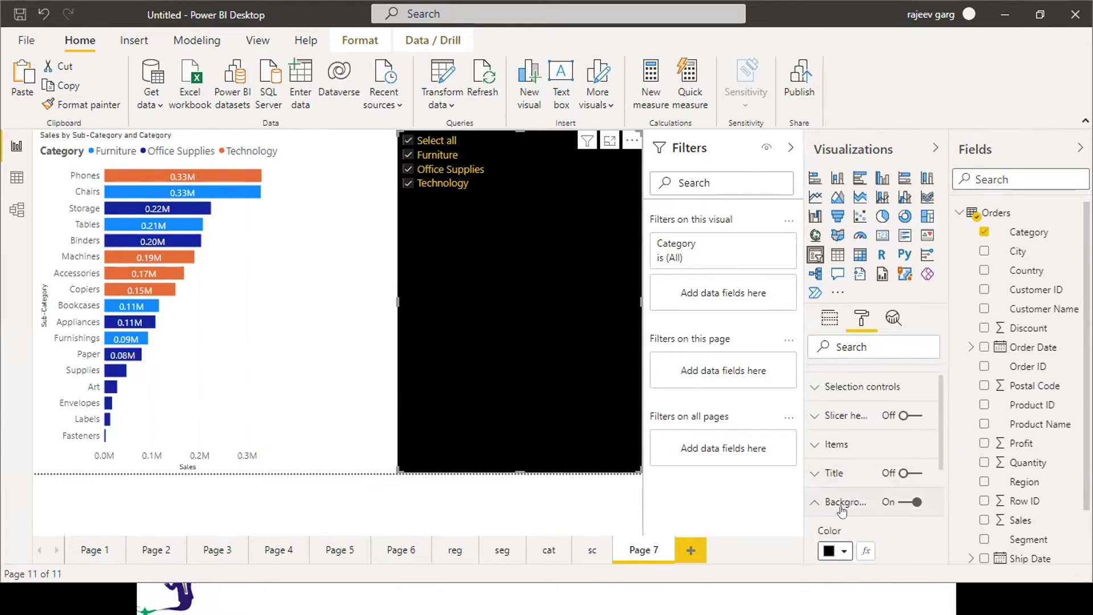
Step: Narrow the black Category slicer by moving its left edge inward, and add a new blank report page
{"action": "left_click", "coordinate": [816, 503]}
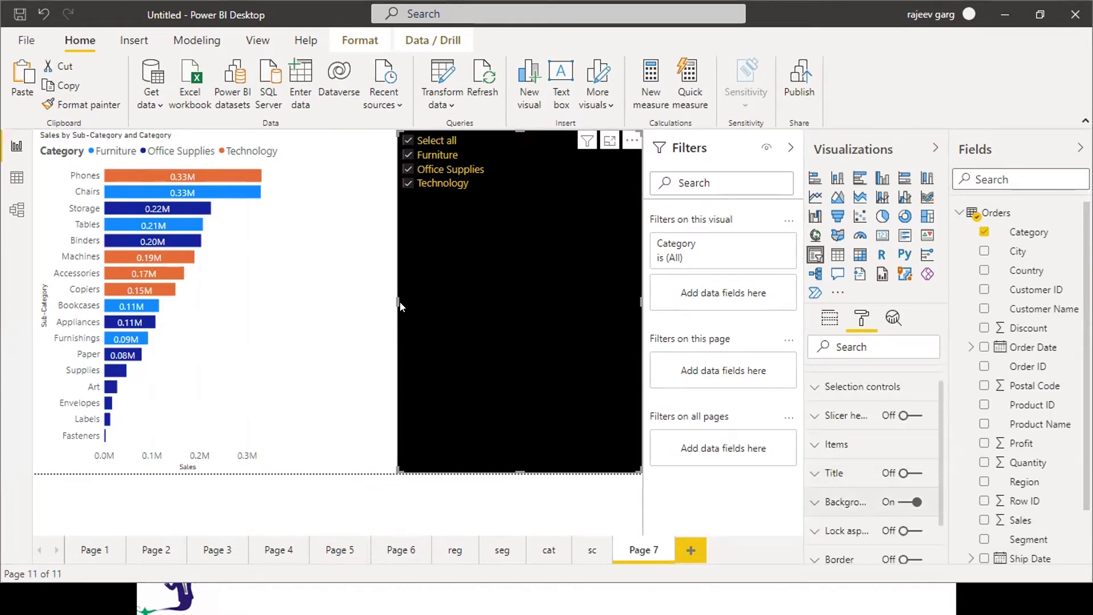
{"action": "left_click_drag", "start_coordinate": [401, 305], "coordinate": [469, 303]}
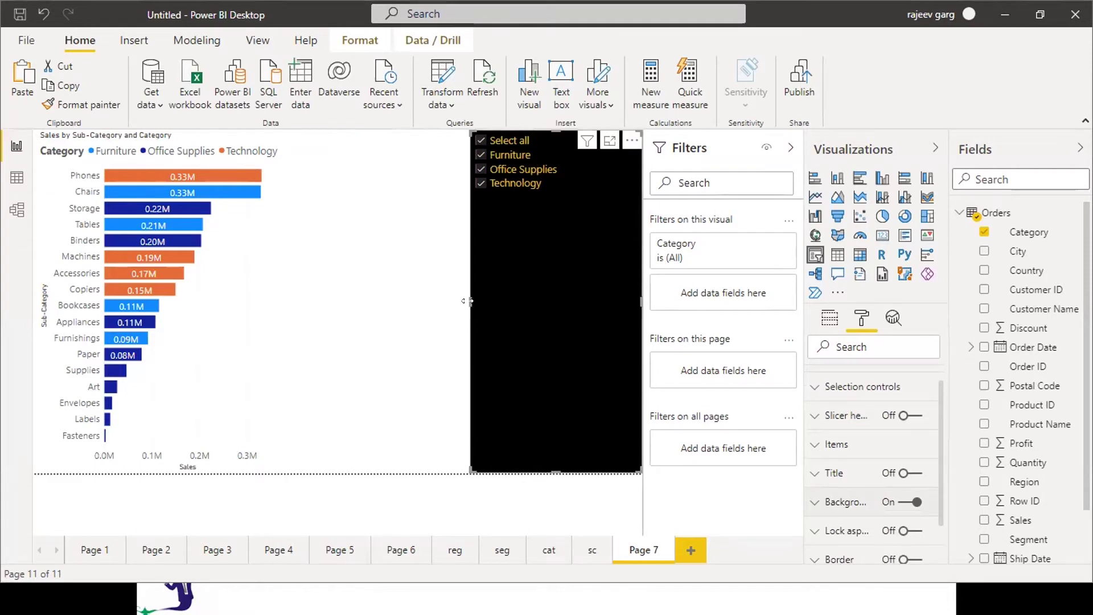
{"action": "left_click", "coordinate": [693, 551]}
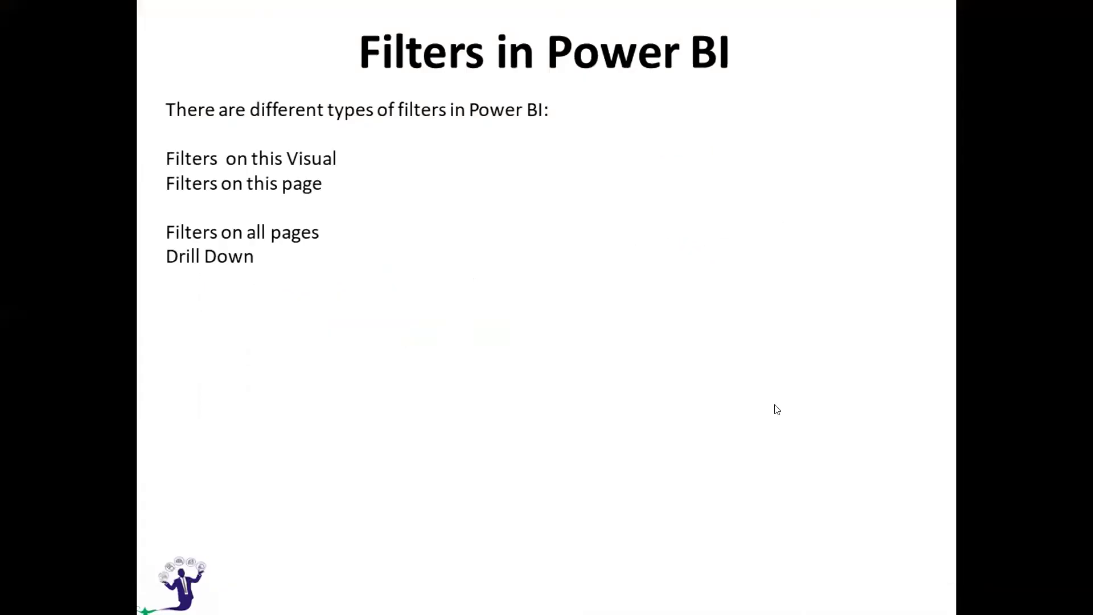
{"action": "key", "text": "alt+Tab"}
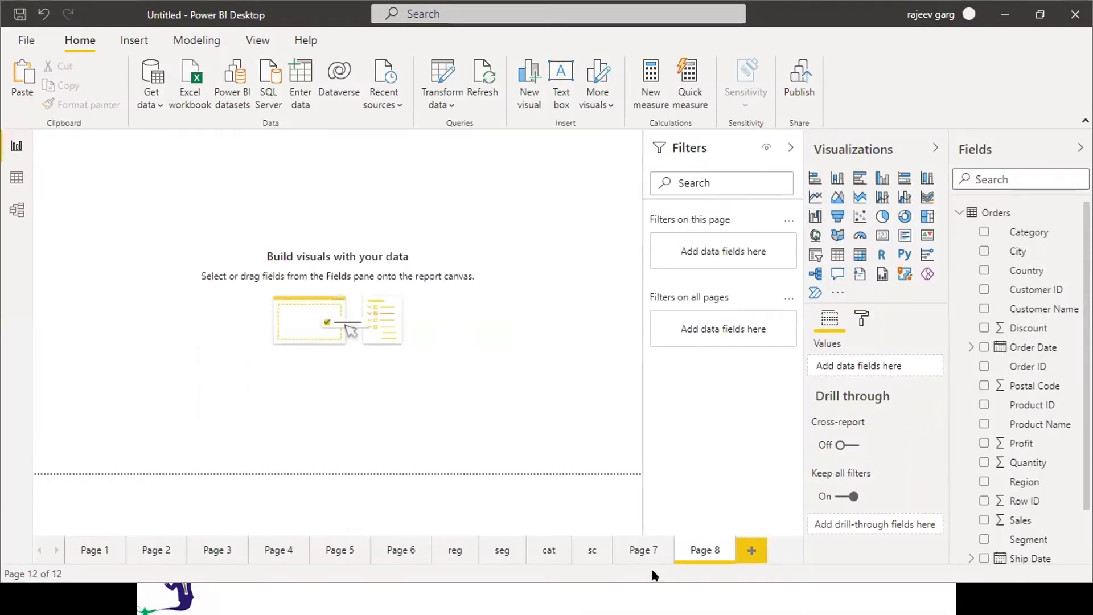
{"action": "left_click", "coordinate": [648, 552]}
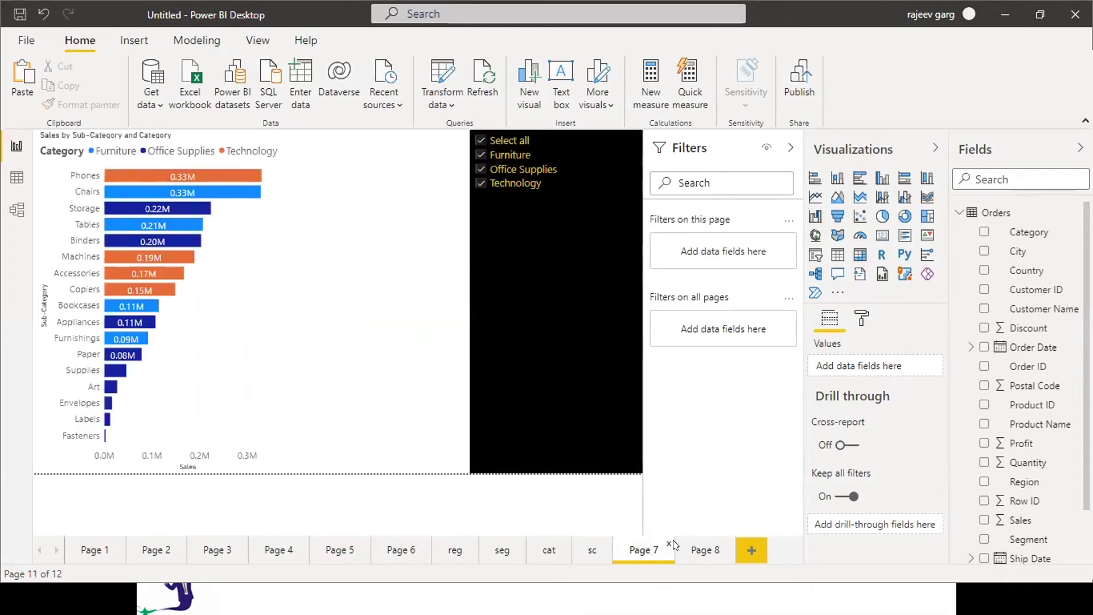
{"action": "left_click", "coordinate": [699, 551]}
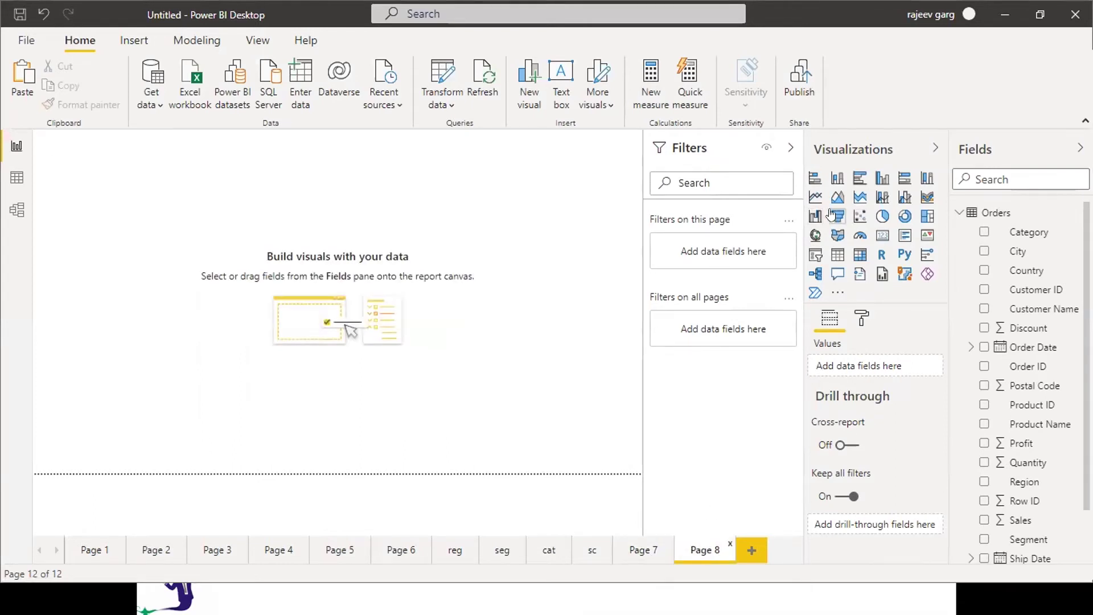
Step: Create a line chart on Page 8 with Sales as values and Order Date on the axis
{"action": "left_click", "coordinate": [816, 197]}
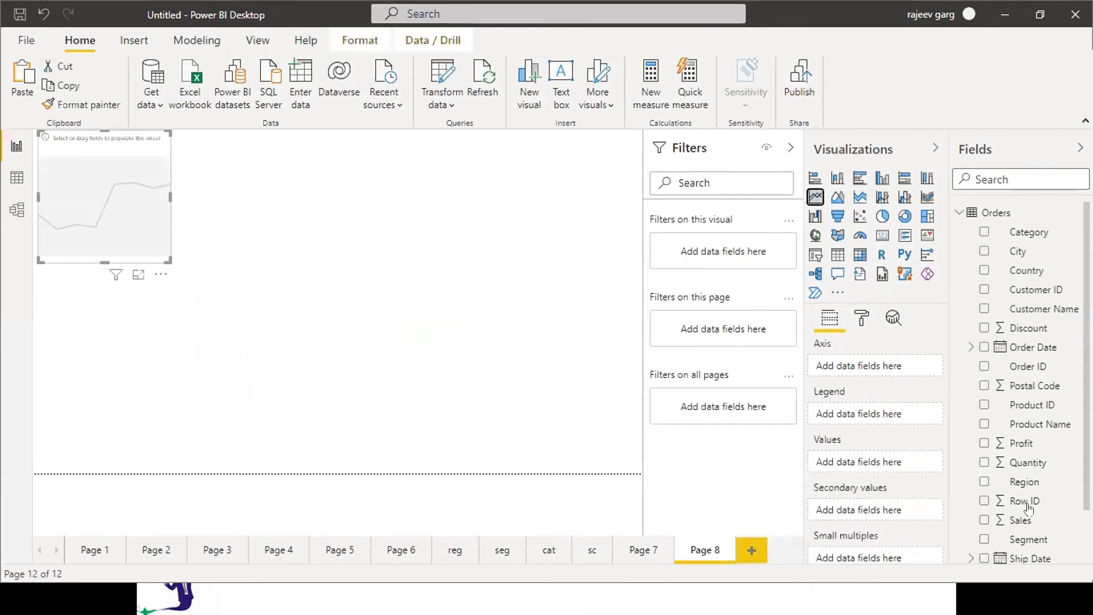
{"action": "left_click", "coordinate": [985, 520]}
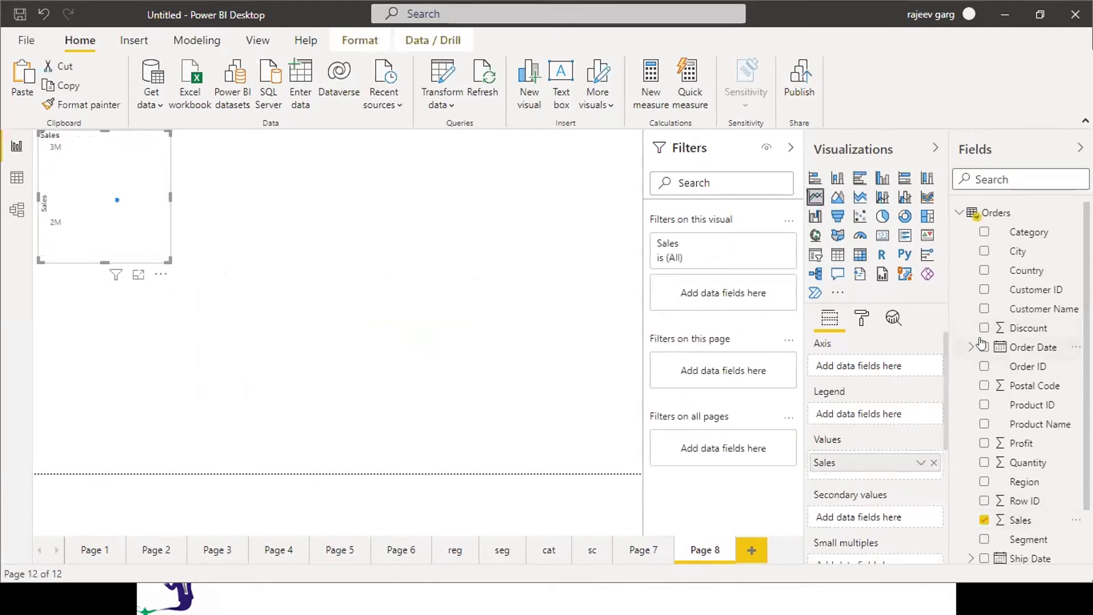
{"action": "left_click", "coordinate": [1026, 348]}
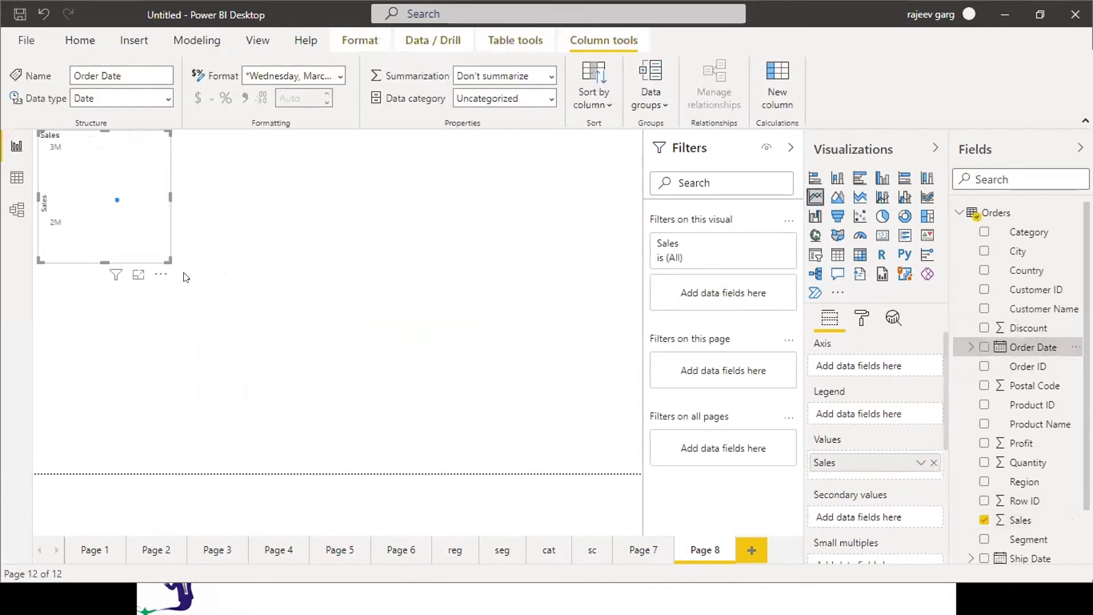
{"action": "left_click_drag", "start_coordinate": [1004, 350], "coordinate": [855, 359]}
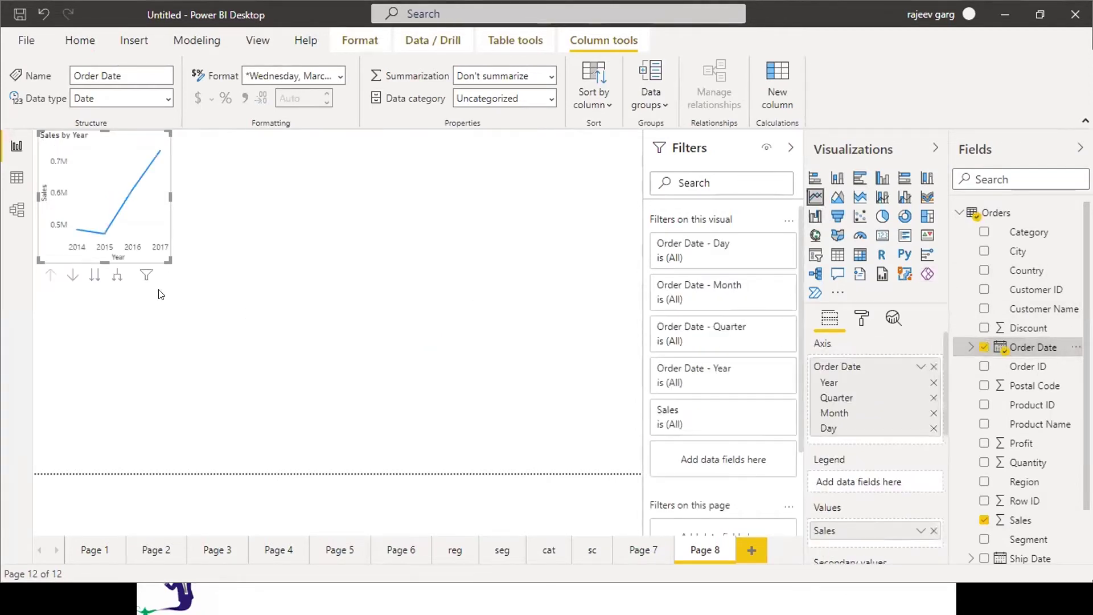
Step: Enlarge the line chart to about half the page width and use Category as its legend
{"action": "left_click_drag", "start_coordinate": [161, 253], "coordinate": [355, 459]}
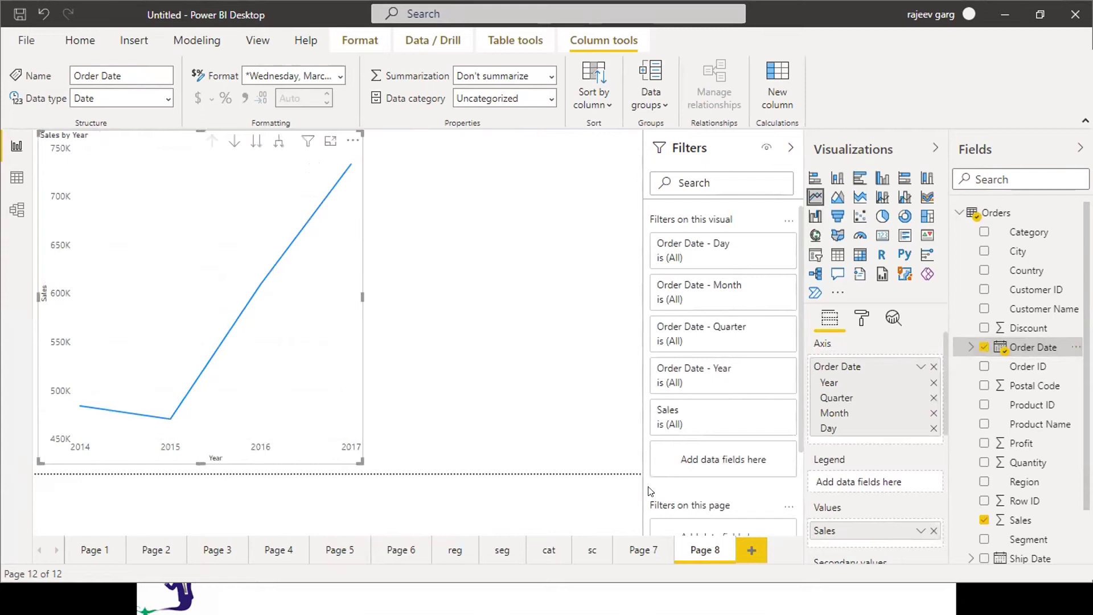
{"action": "left_click_drag", "start_coordinate": [1030, 236], "coordinate": [863, 484]}
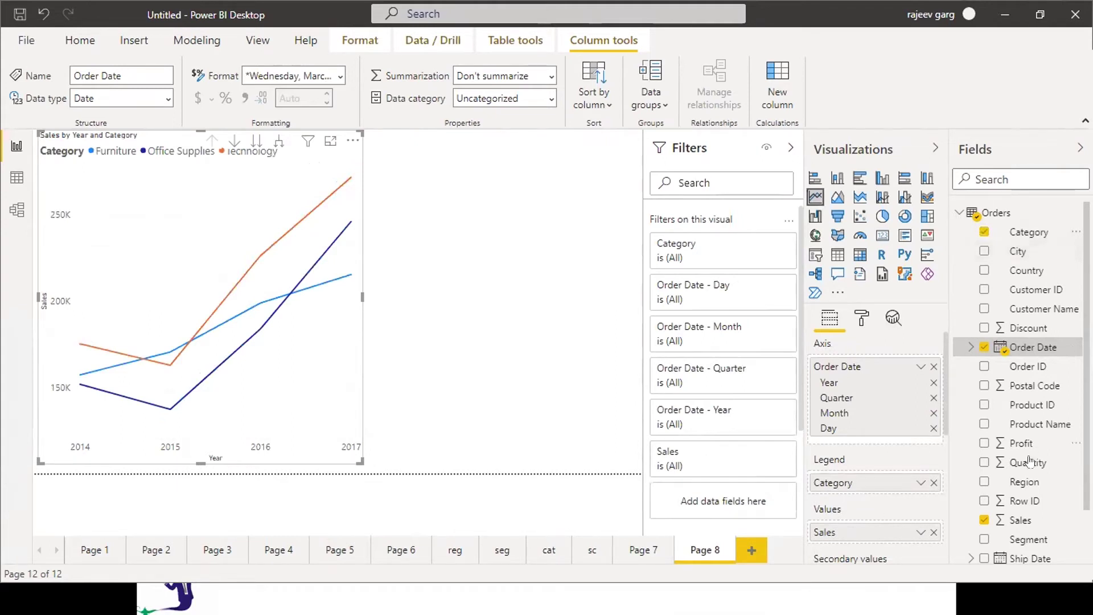
{"action": "left_click", "coordinate": [526, 266]}
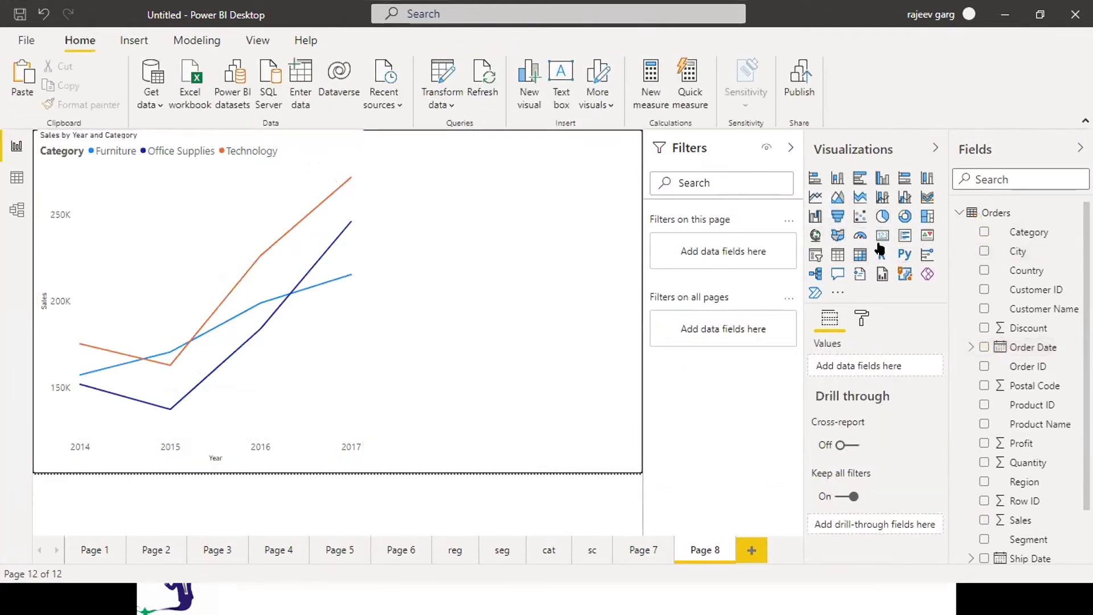
Step: Add a slicer in the empty space beside the line chart and assign the Order Date field to it
{"action": "left_click", "coordinate": [928, 235]}
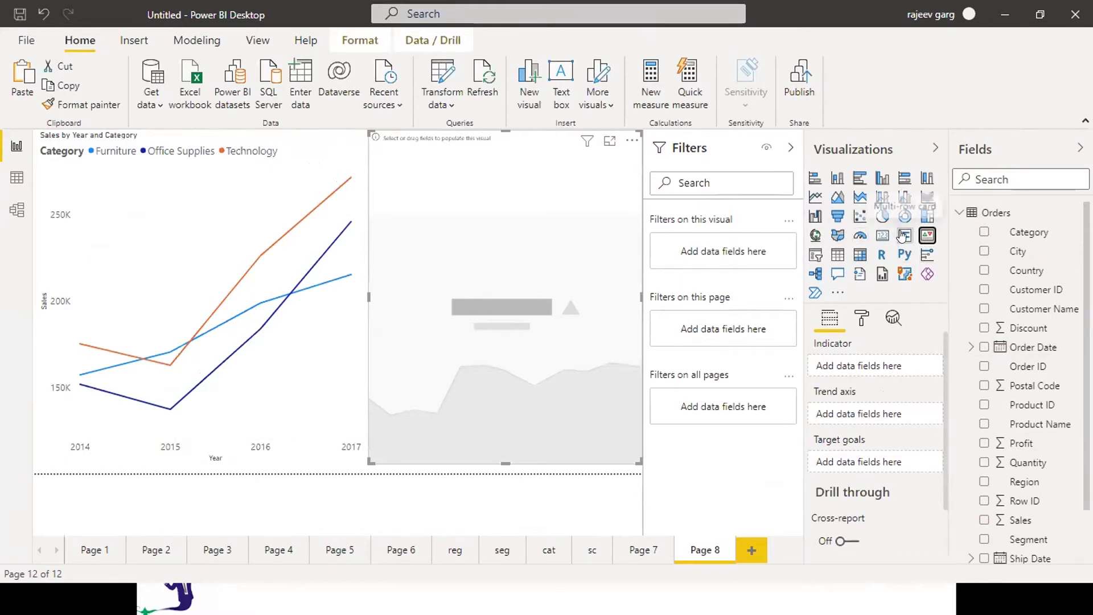
{"action": "left_click", "coordinate": [816, 256]}
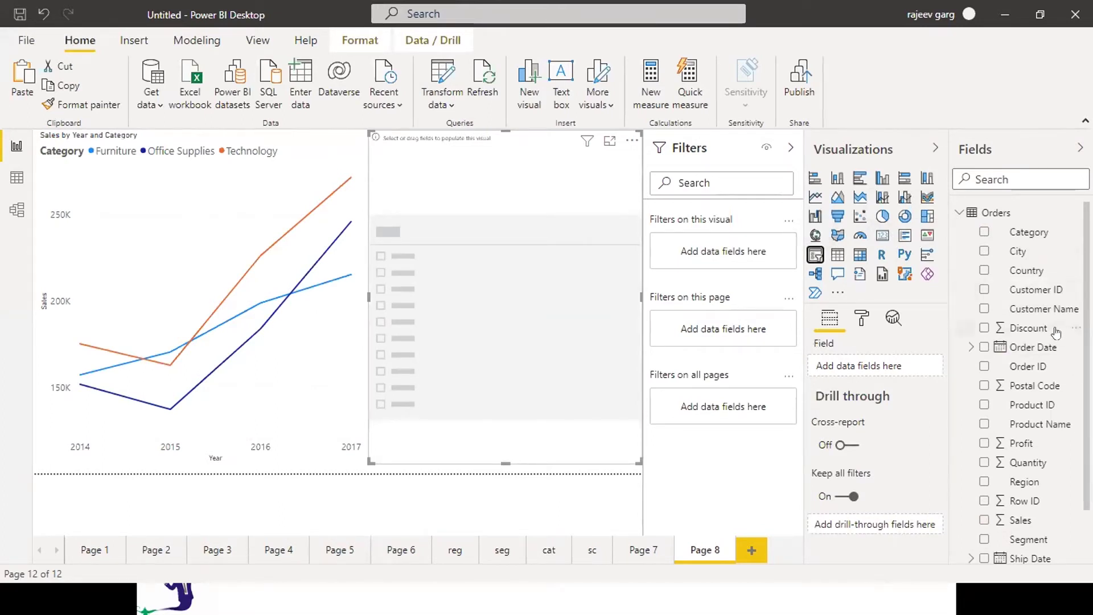
{"action": "right_click", "coordinate": [553, 372]}
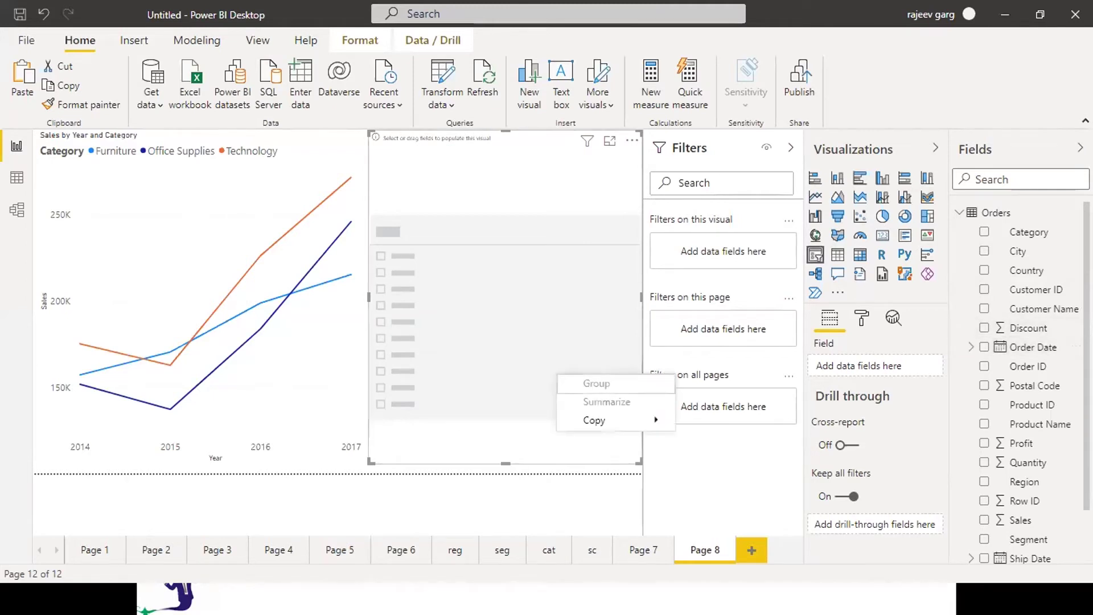
{"action": "left_click_drag", "start_coordinate": [1032, 347], "coordinate": [572, 359]}
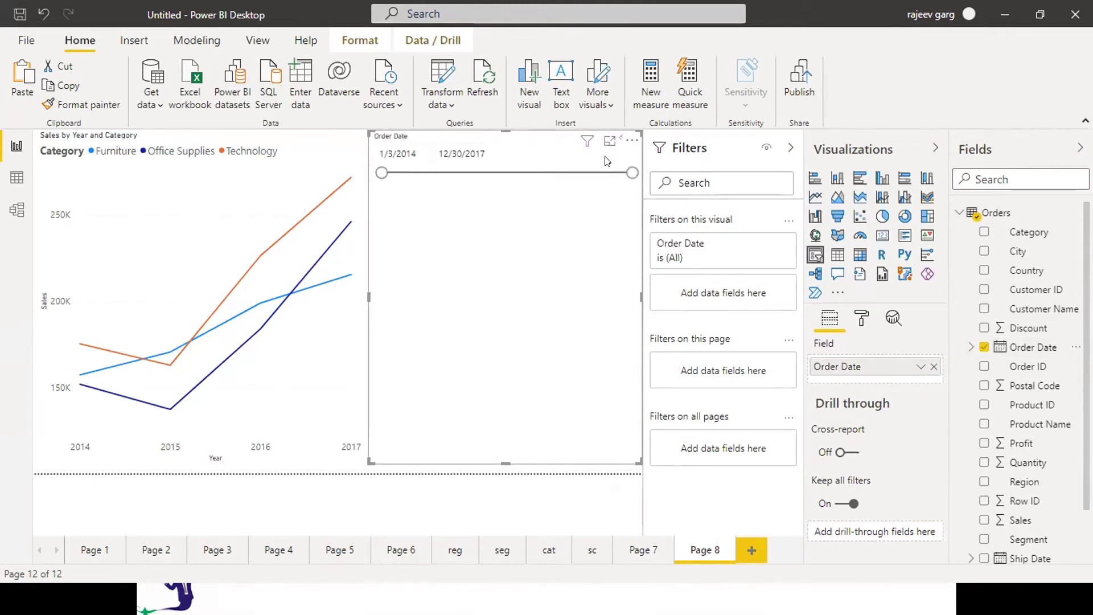
Step: Shorten the slicer's date range to end on 7/12/2015, and restore its end to 12/30/2017
{"action": "left_click_drag", "start_coordinate": [578, 171], "coordinate": [478, 187]}
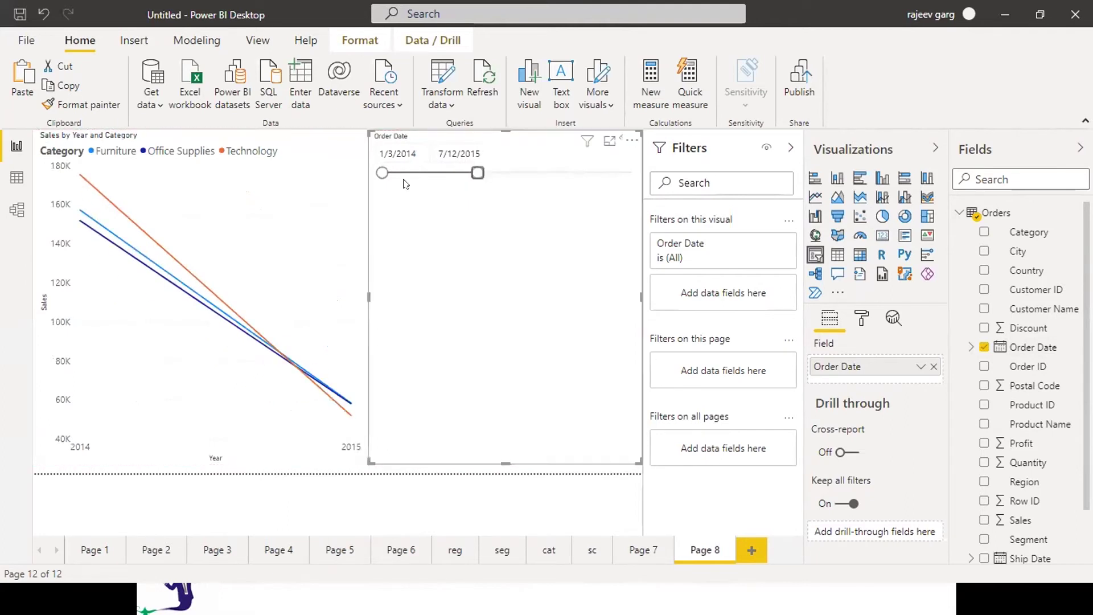
{"action": "left_click_drag", "start_coordinate": [478, 174], "coordinate": [633, 173]}
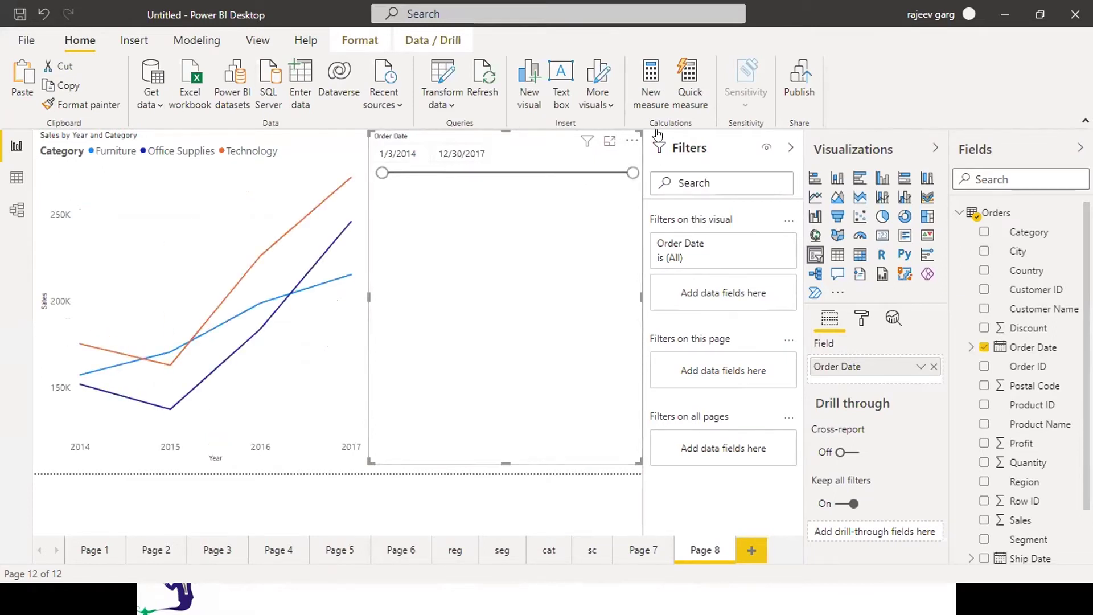
Step: Switch the slicer's Order Date field from plain dates to Date Hierarchy
{"action": "left_click", "coordinate": [920, 368]}
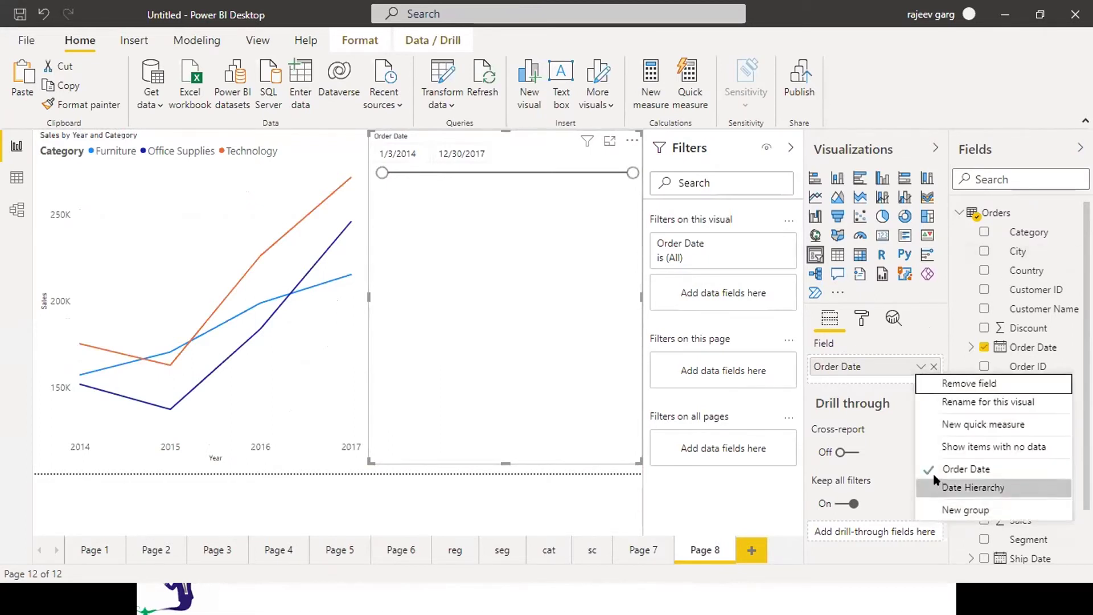
{"action": "left_click", "coordinate": [954, 487]}
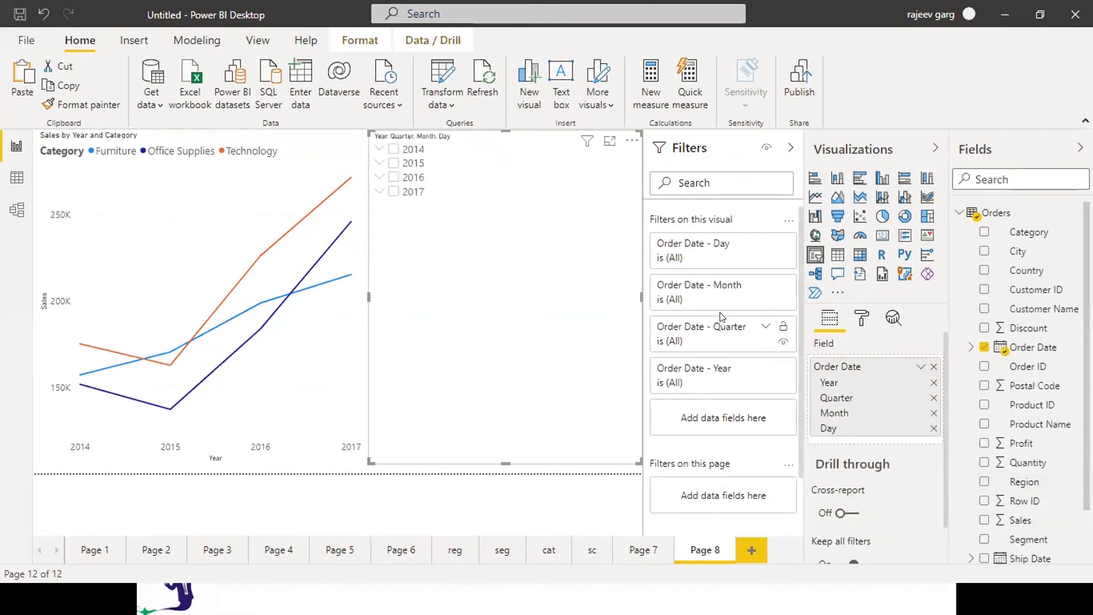
{"action": "right_click", "coordinate": [394, 150]}
{"action": "key", "text": "Escape"}
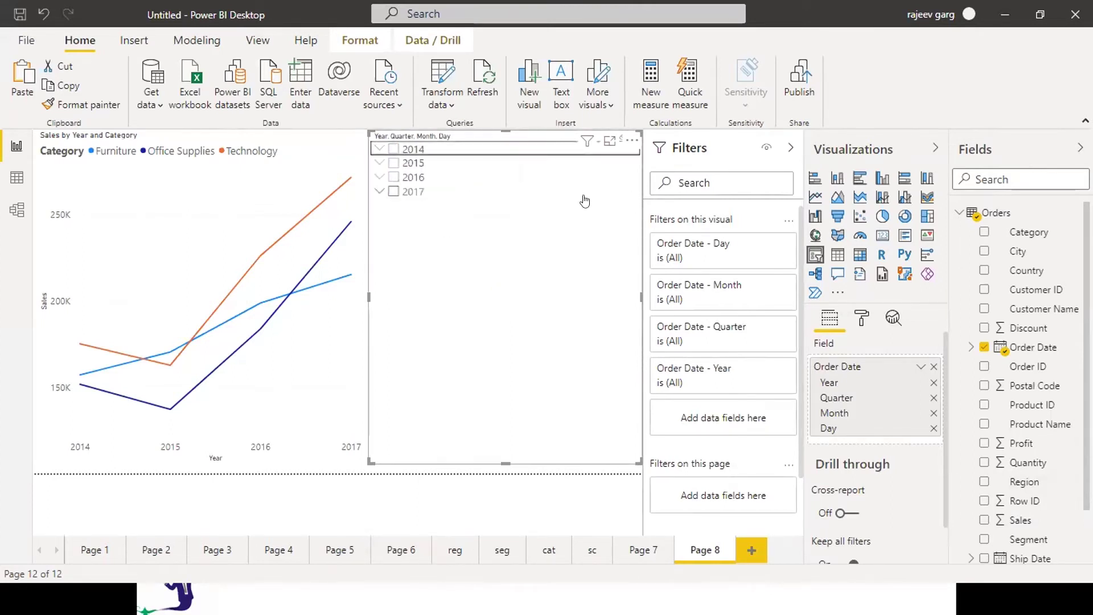
{"action": "right_click", "coordinate": [585, 201]}
Step: Filter the line chart by 2016 and 2017 together in the year slicer, and by 2014 alone
{"action": "left_click", "coordinate": [394, 149]}
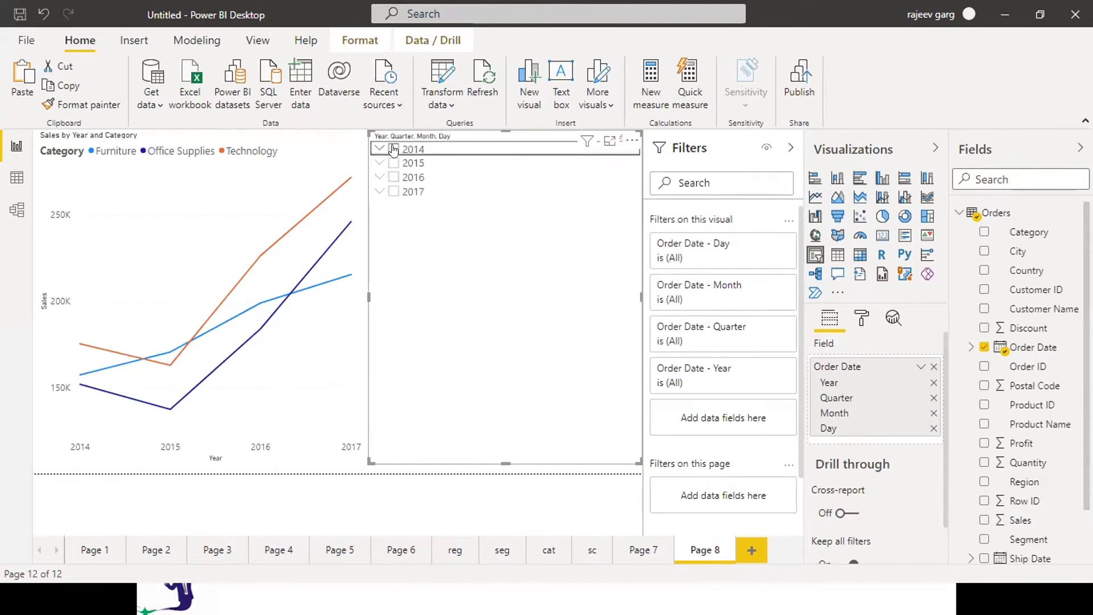
{"action": "left_click", "coordinate": [394, 192]}
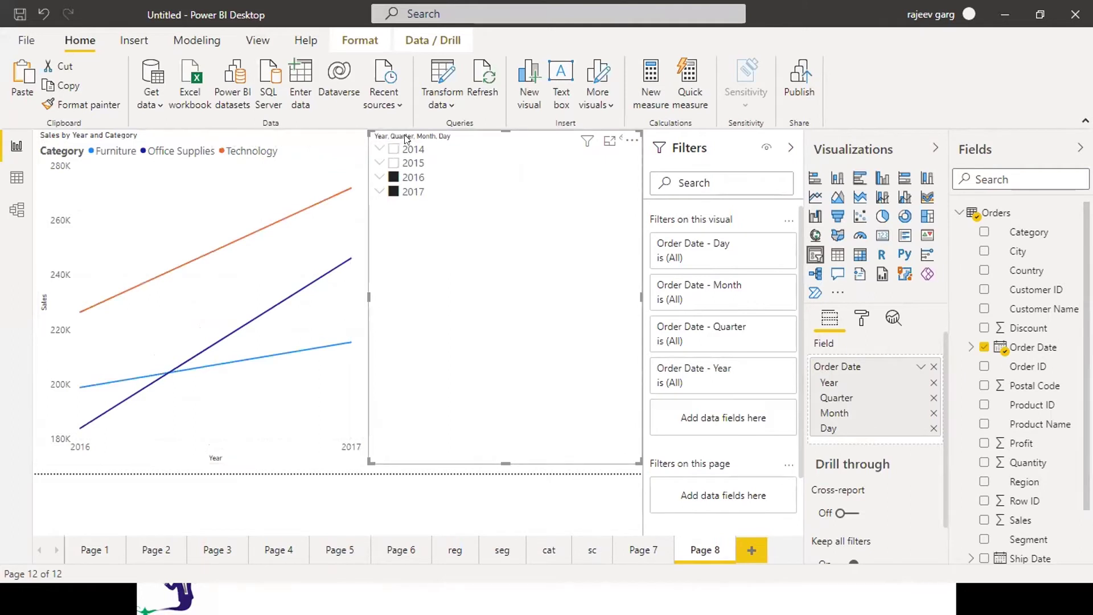
{"action": "left_click", "coordinate": [396, 150]}
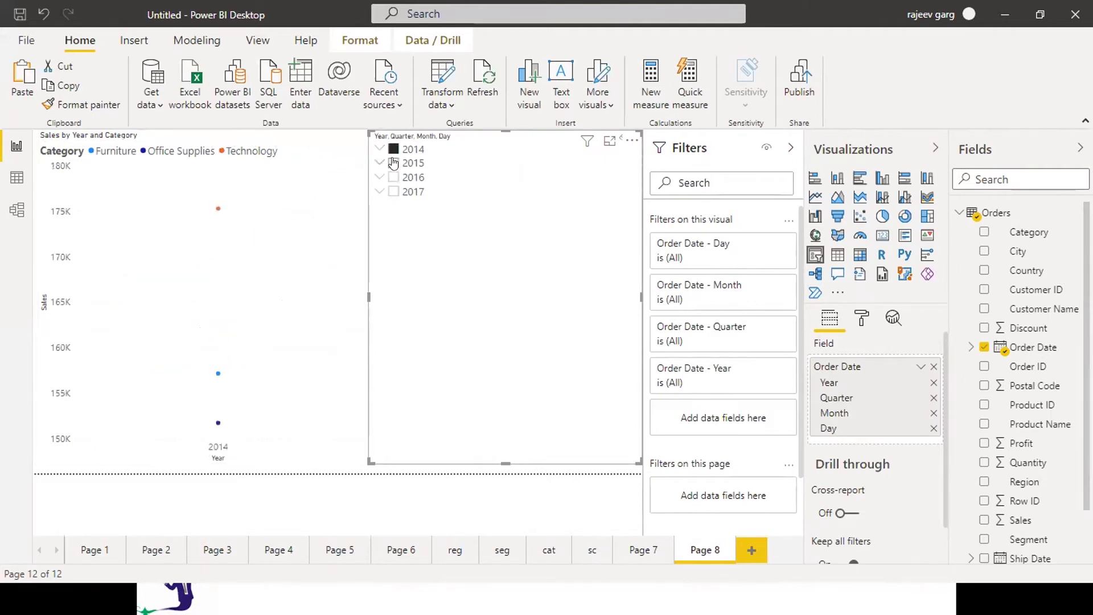
Step: Turn off "Multi-select with CTRL" and turn on the "Select all" option in the date slicer's selection controls
{"action": "left_click", "coordinate": [863, 320]}
{"action": "left_click", "coordinate": [824, 411]}
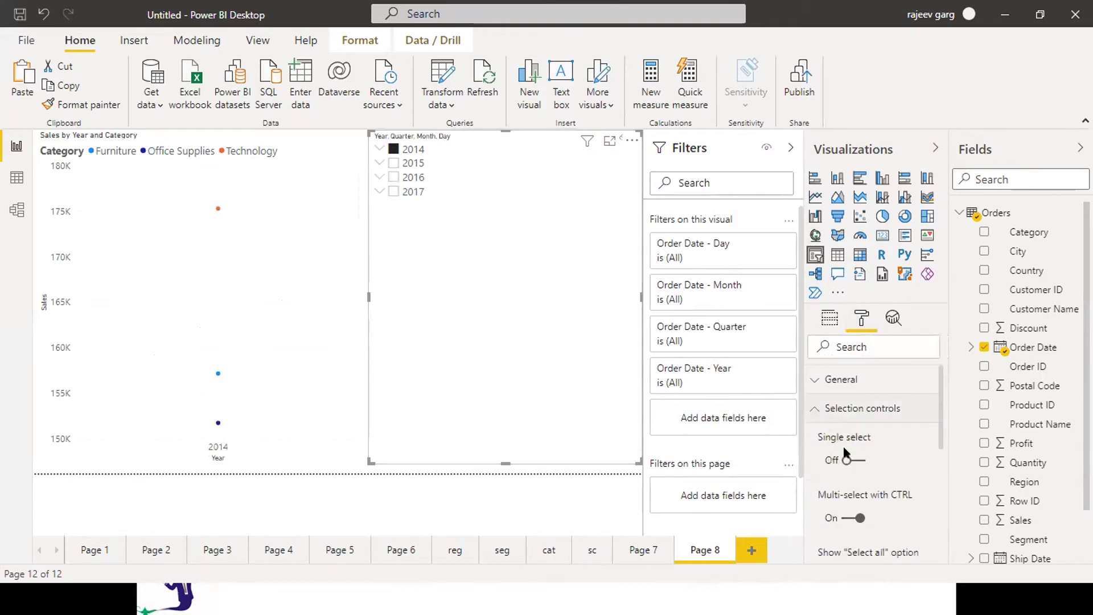
{"action": "left_click", "coordinate": [848, 525]}
{"action": "left_click_drag", "start_coordinate": [938, 434], "coordinate": [941, 463]}
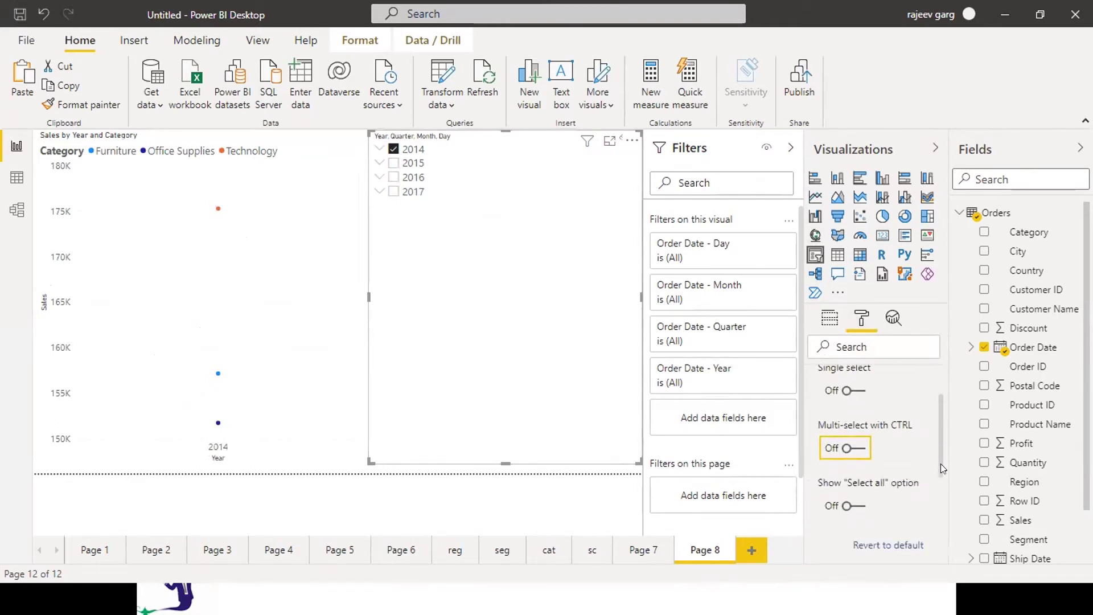
{"action": "left_click", "coordinate": [853, 512]}
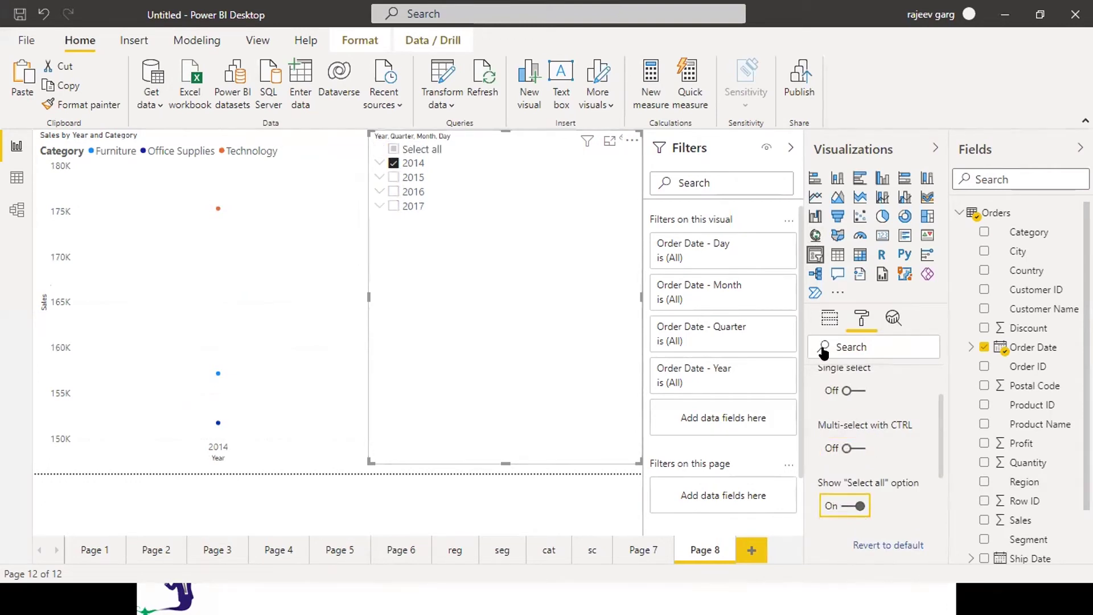
Step: Select all years in the date slicer and exclude 2014
{"action": "left_click", "coordinate": [393, 148]}
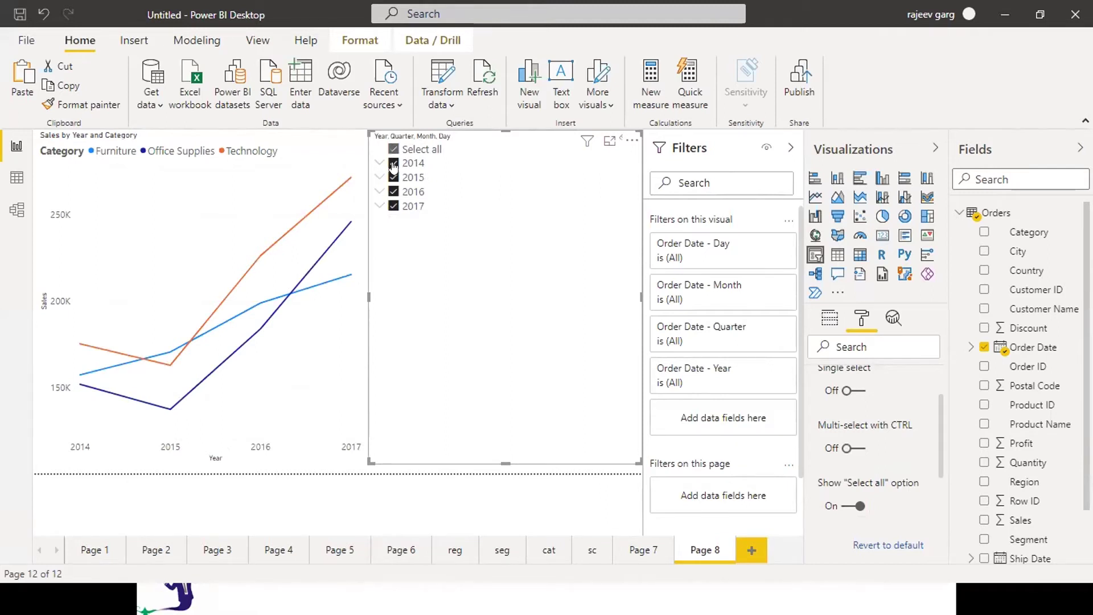
{"action": "left_click", "coordinate": [393, 164]}
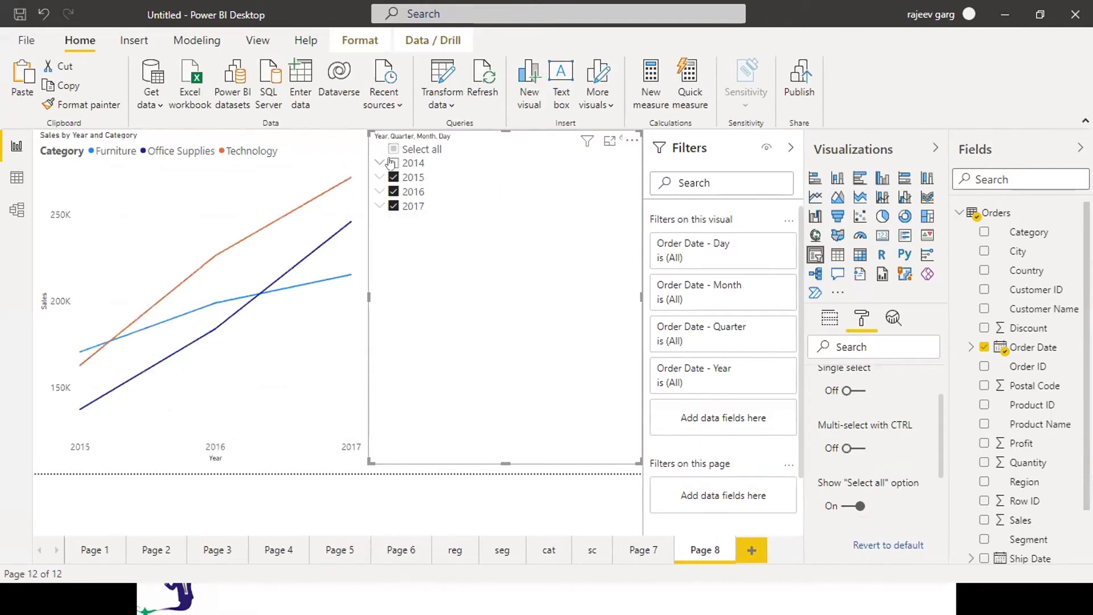
Step: Clear the year selections and select January under Qtr 1 of 2014 in the date slicer
{"action": "left_click", "coordinate": [379, 163]}
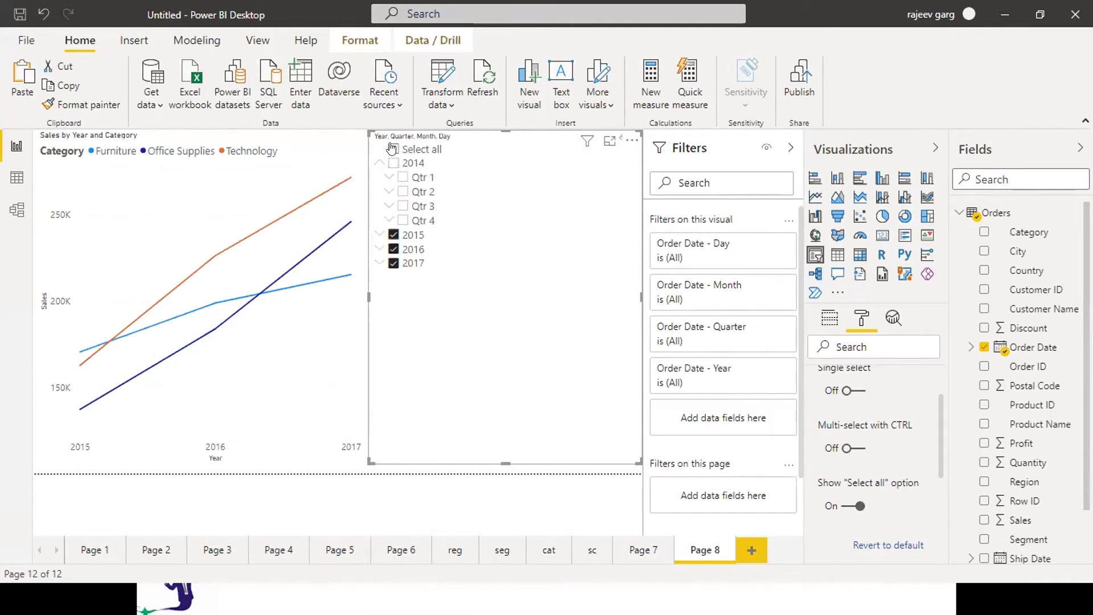
{"action": "left_click", "coordinate": [392, 149]}
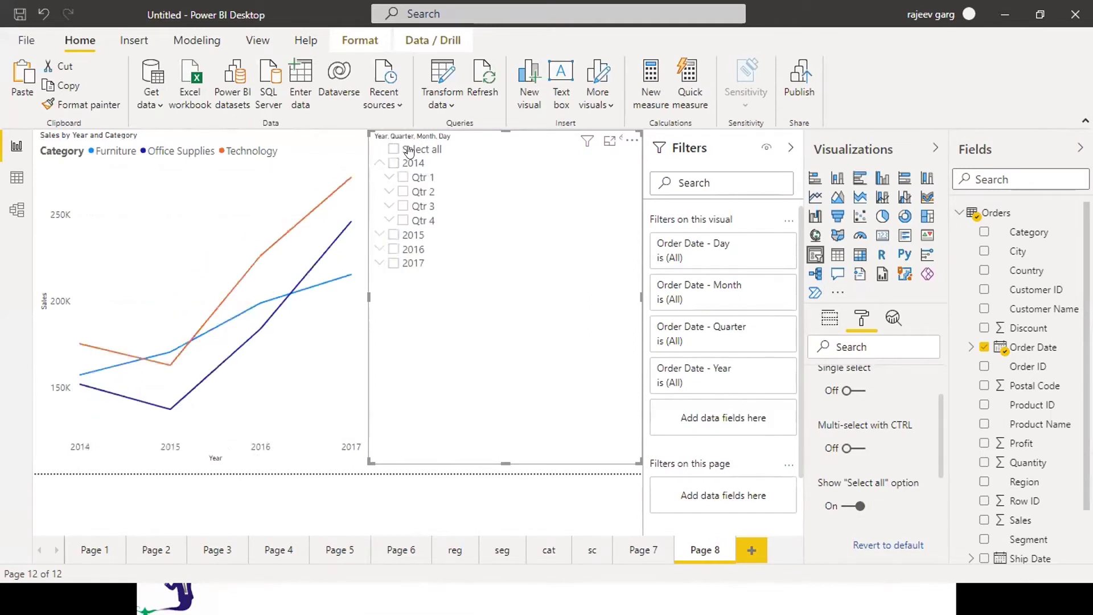
{"action": "left_click", "coordinate": [389, 177]}
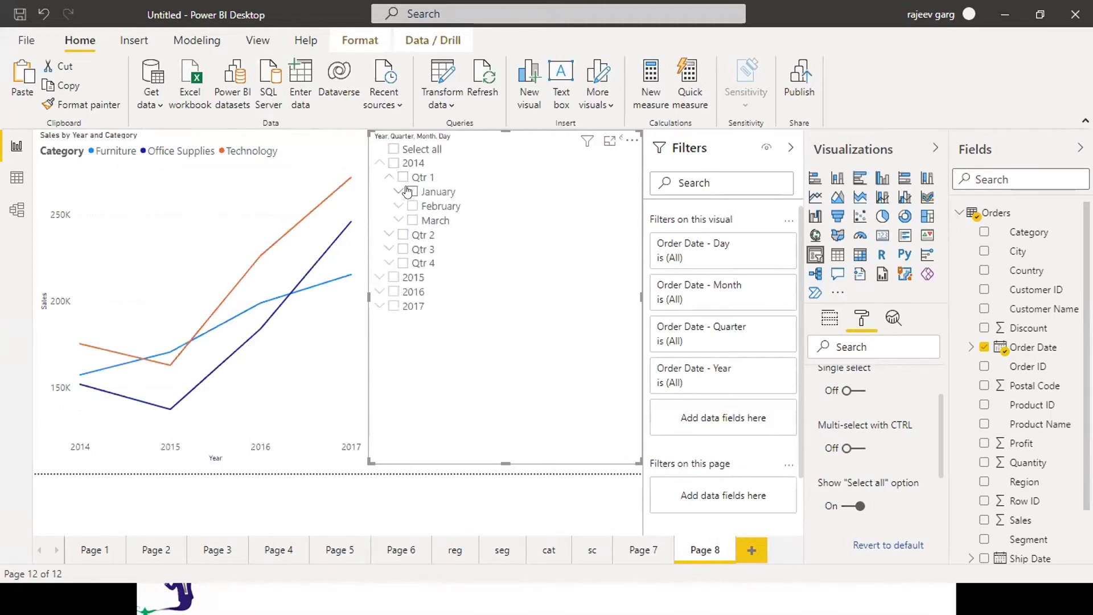
{"action": "left_click", "coordinate": [409, 192]}
Step: Add January under Qtr 1 of 2015 to the date slicer selection and examine the line chart's values
{"action": "left_click", "coordinate": [379, 277]}
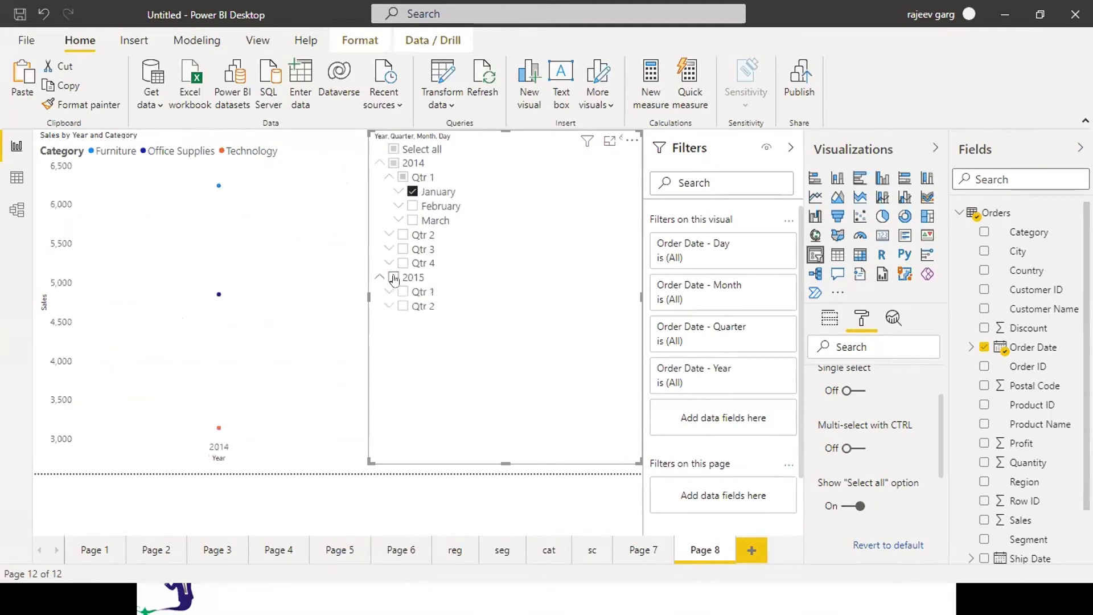
{"action": "left_click", "coordinate": [390, 292]}
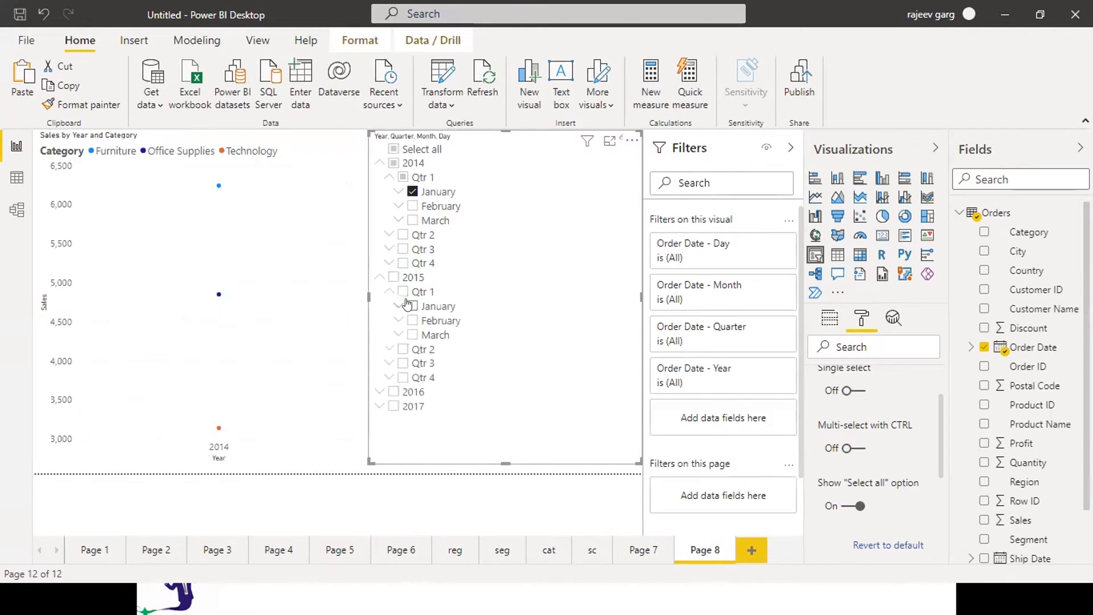
{"action": "left_click", "coordinate": [412, 306]}
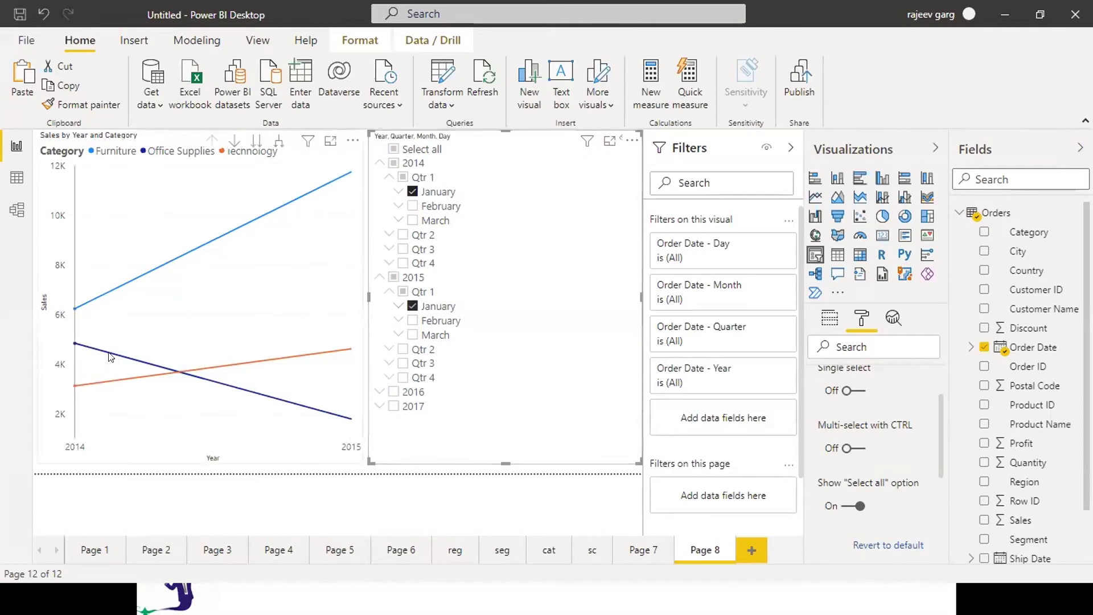
{"action": "mouse_move", "coordinate": [85, 343]}
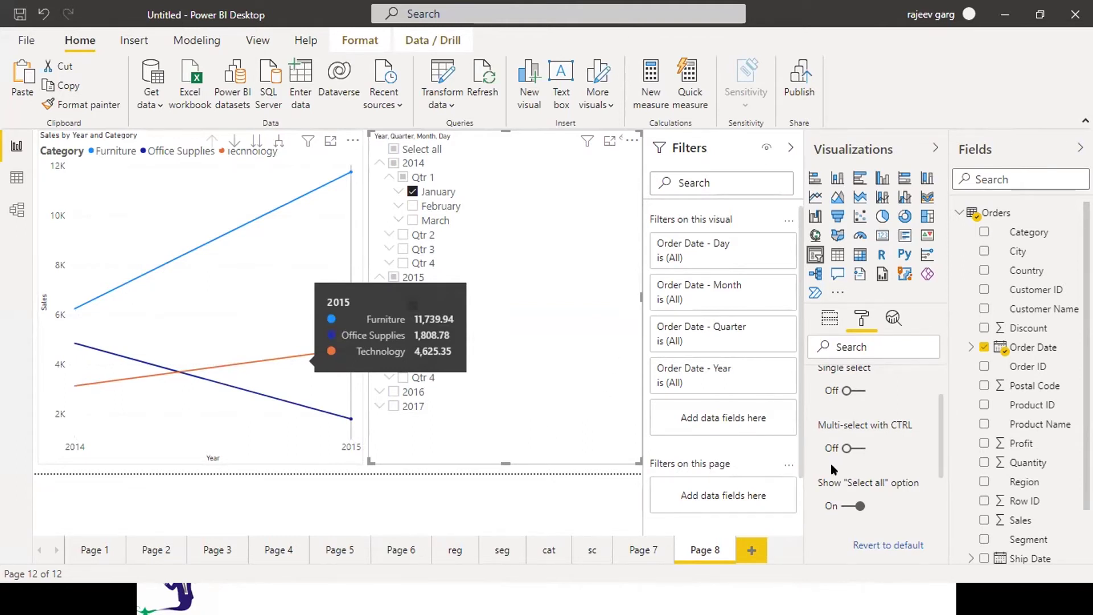
Step: Add a new report page and insert an empty stacked bar chart on it
{"action": "left_click", "coordinate": [739, 549]}
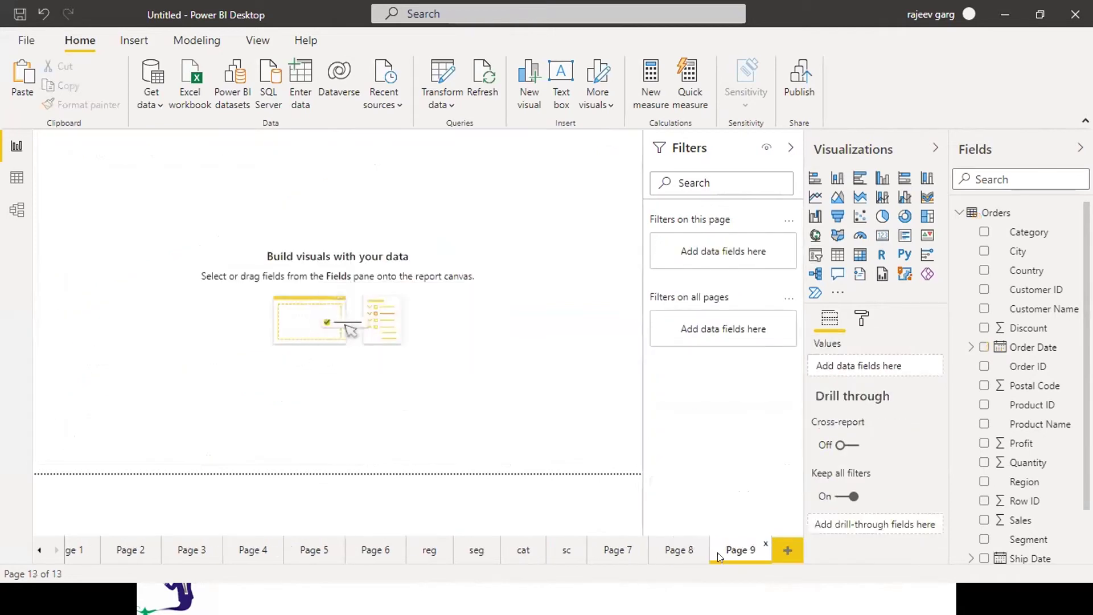
{"action": "left_click", "coordinate": [814, 198]}
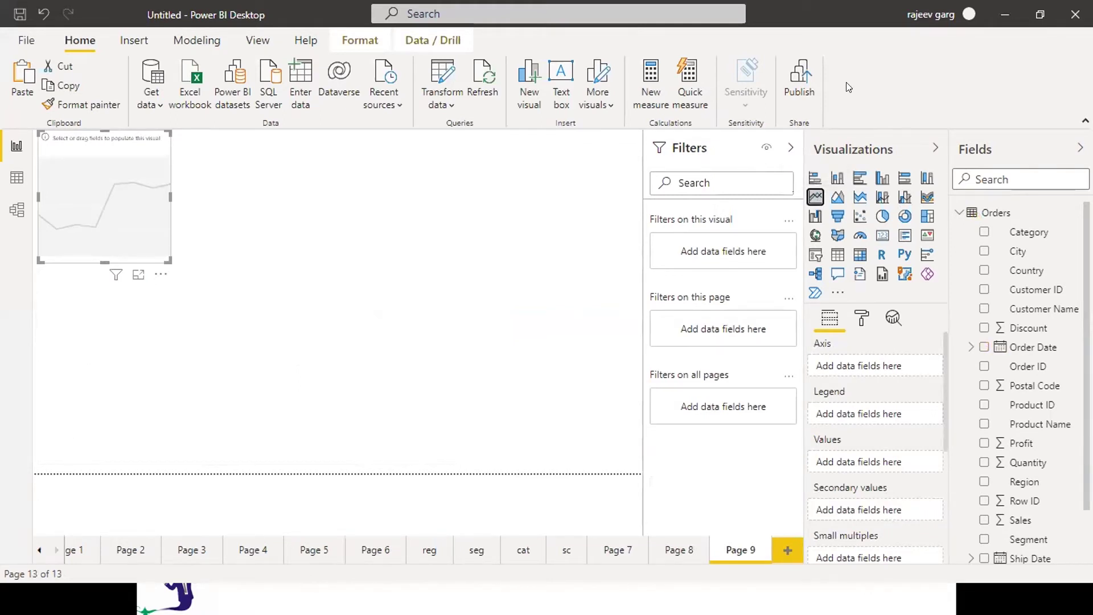
{"action": "left_click", "coordinate": [838, 179]}
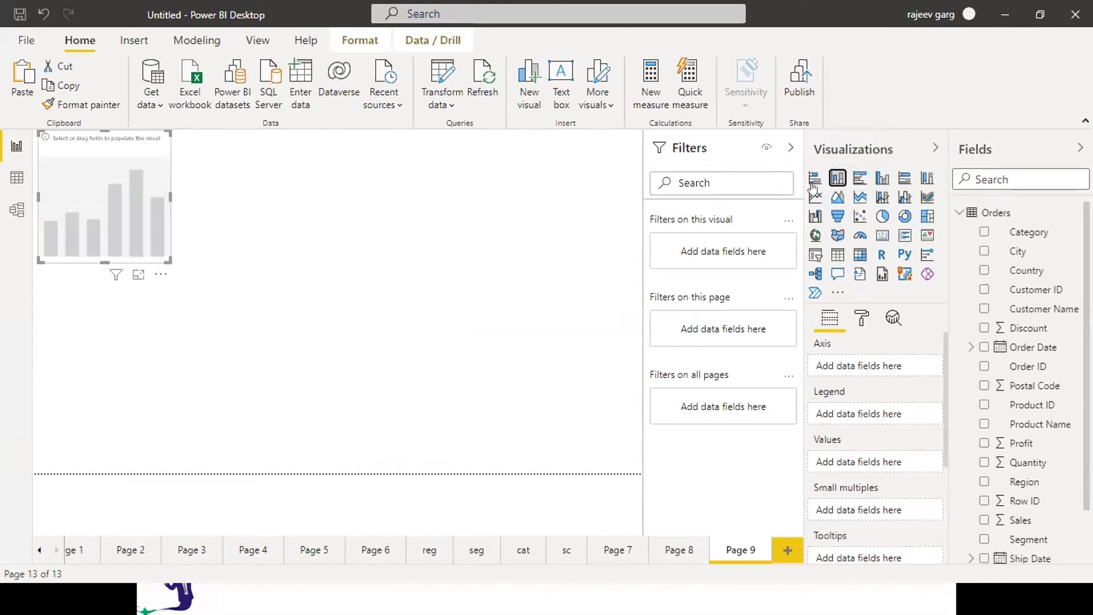
{"action": "left_click", "coordinate": [815, 181]}
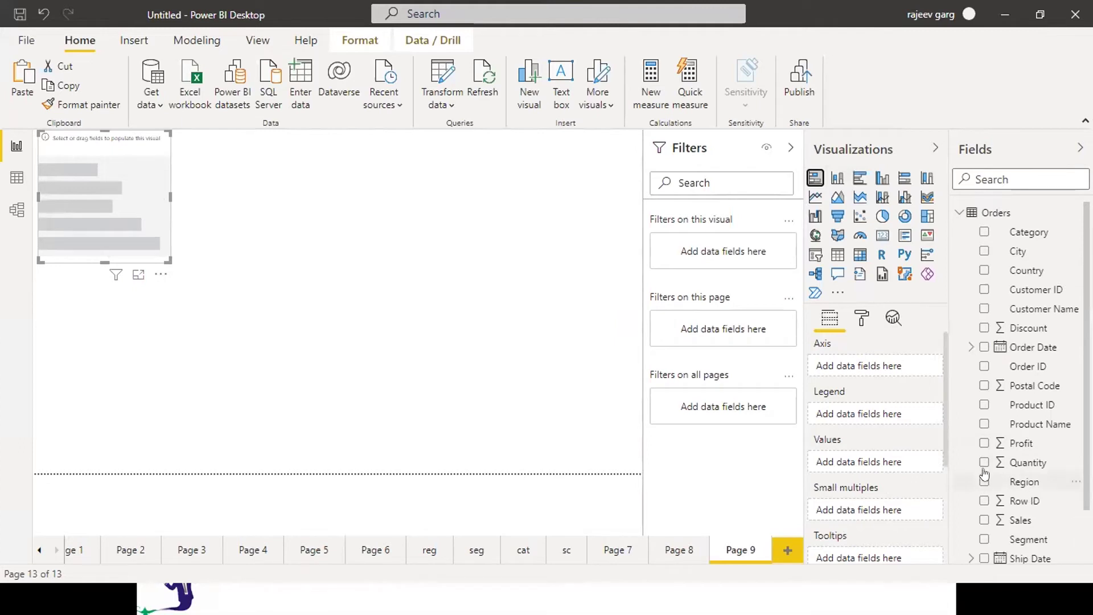
Step: Plot Profit by Sub-Category from the Orders table in the stacked bar chart
{"action": "left_click", "coordinate": [983, 445]}
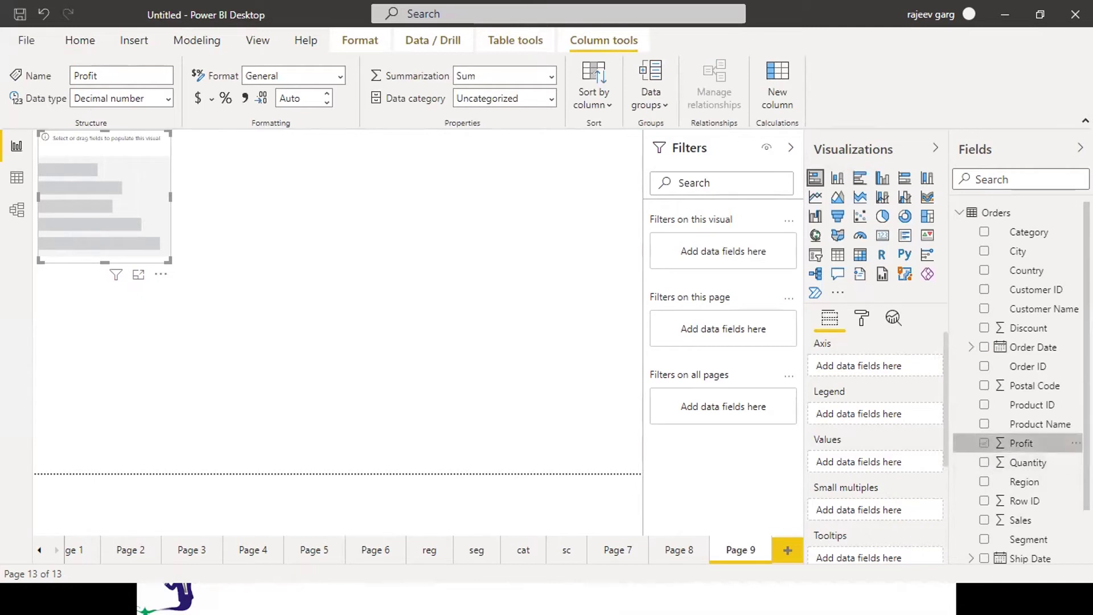
{"action": "left_click", "coordinate": [984, 444]}
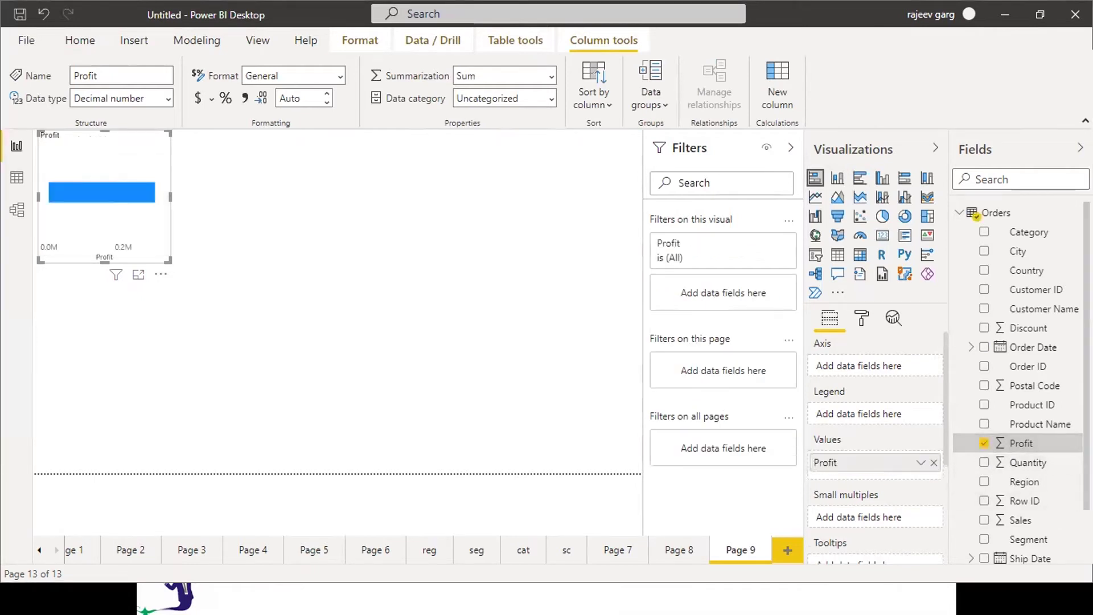
{"action": "scroll", "coordinate": [976, 217], "scroll_direction": "down", "scroll_amount": 2}
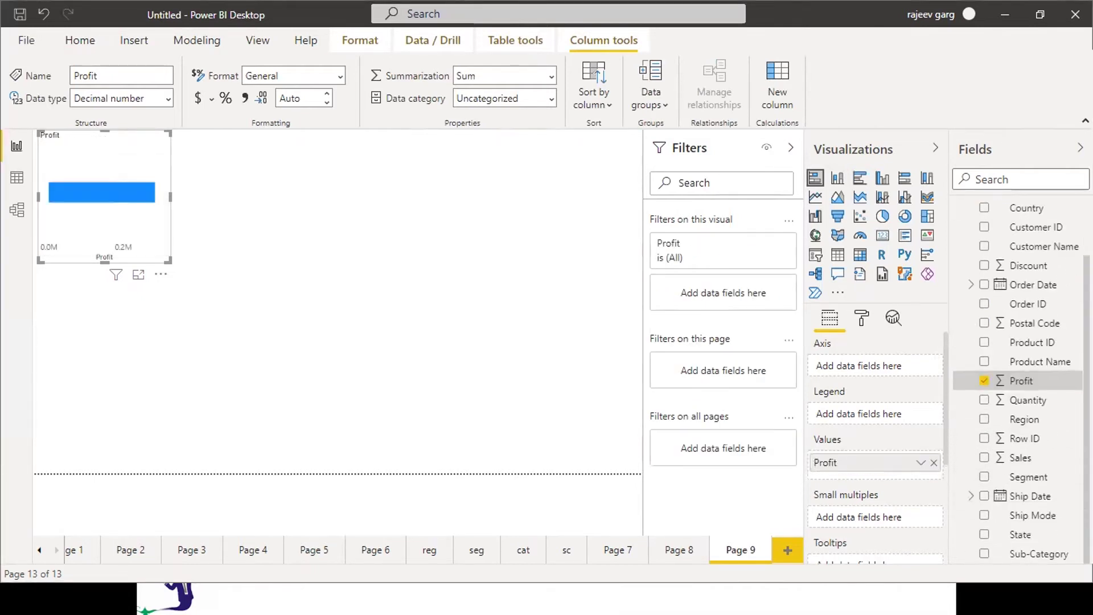
{"action": "left_click", "coordinate": [984, 555]}
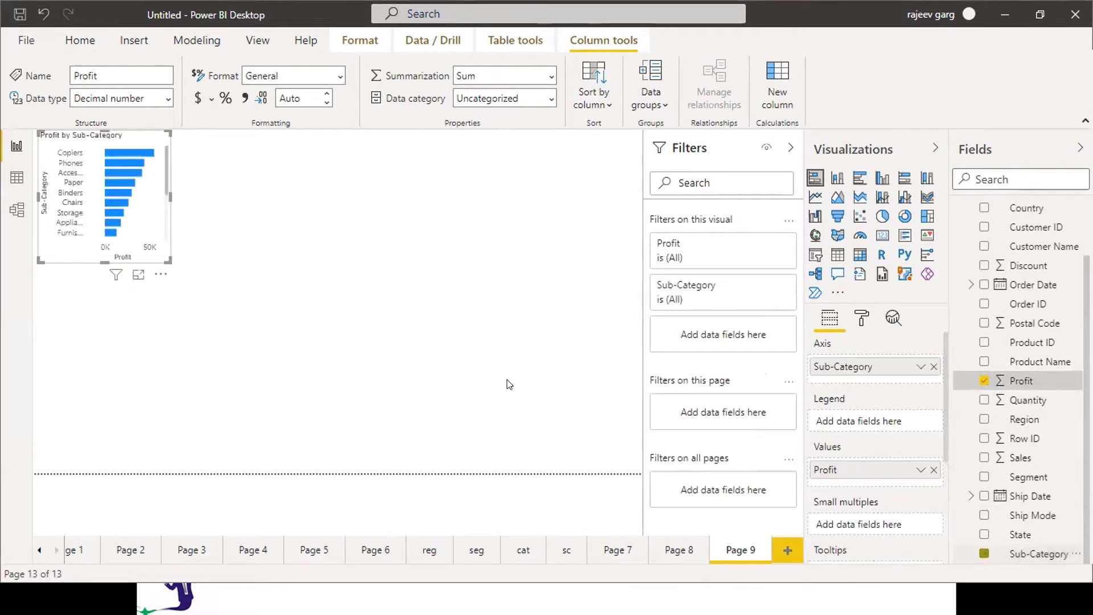
Step: Enlarge the bar chart to the full page height and about half its width, and turn on its data labels
{"action": "left_click_drag", "start_coordinate": [164, 254], "coordinate": [327, 481]}
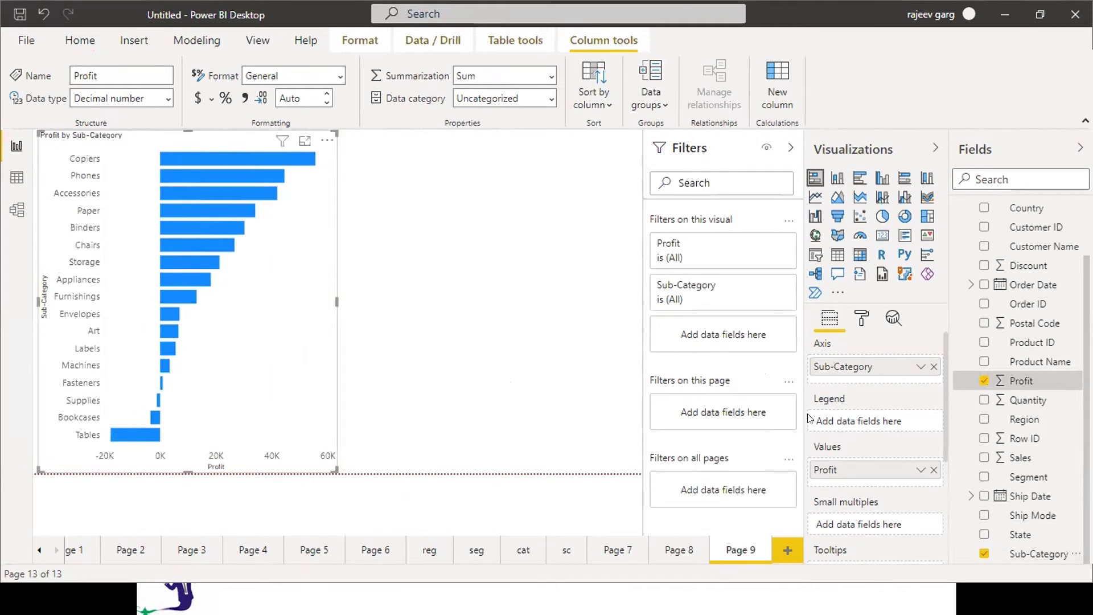
{"action": "left_click", "coordinate": [862, 318]}
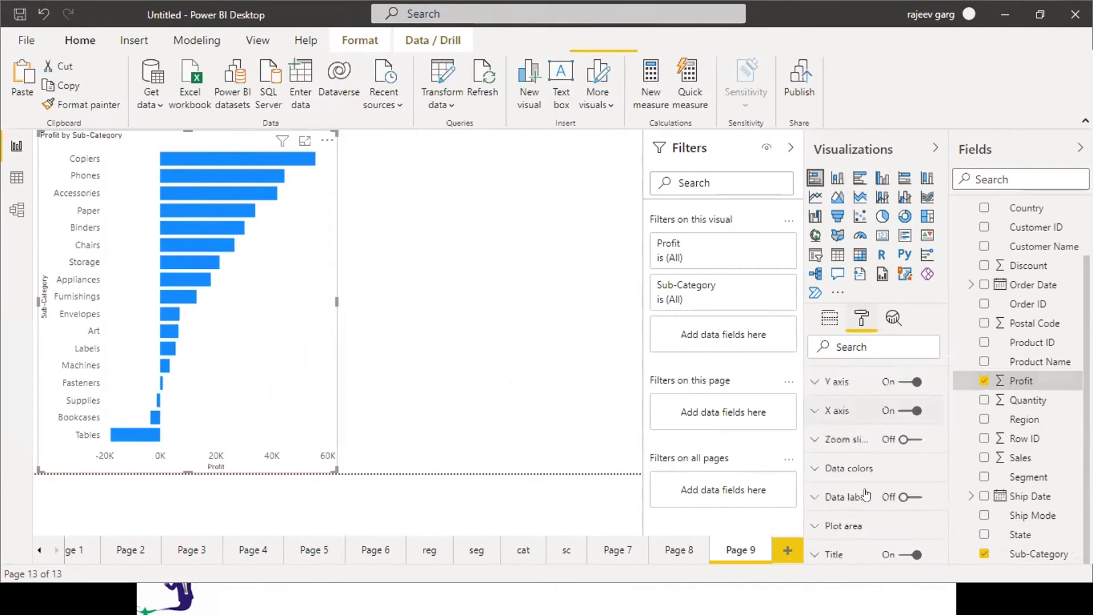
{"action": "left_click", "coordinate": [915, 524]}
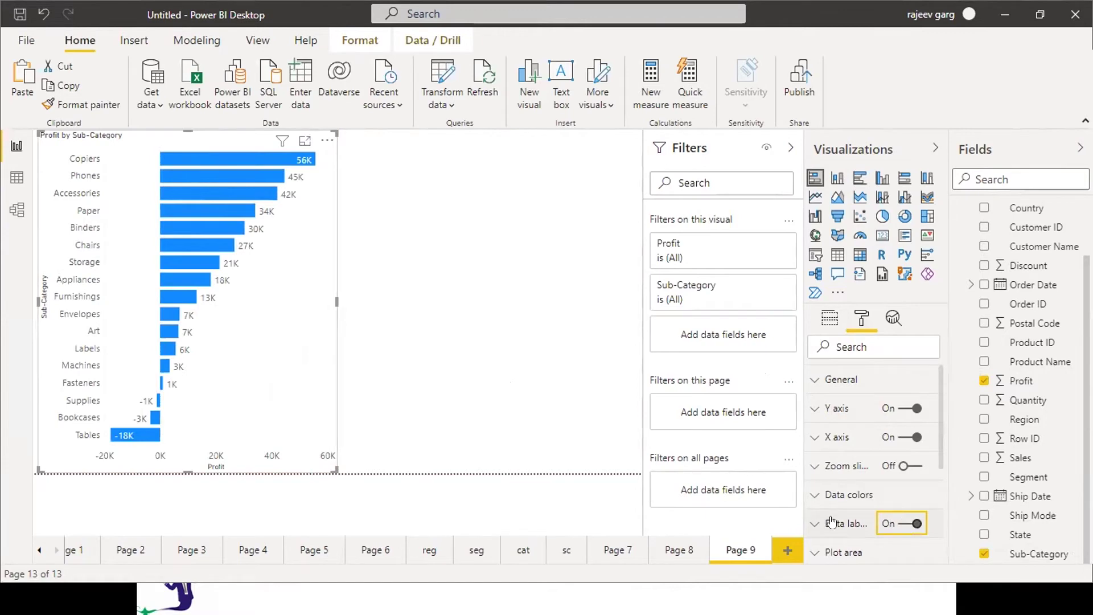
{"action": "left_click", "coordinate": [520, 326]}
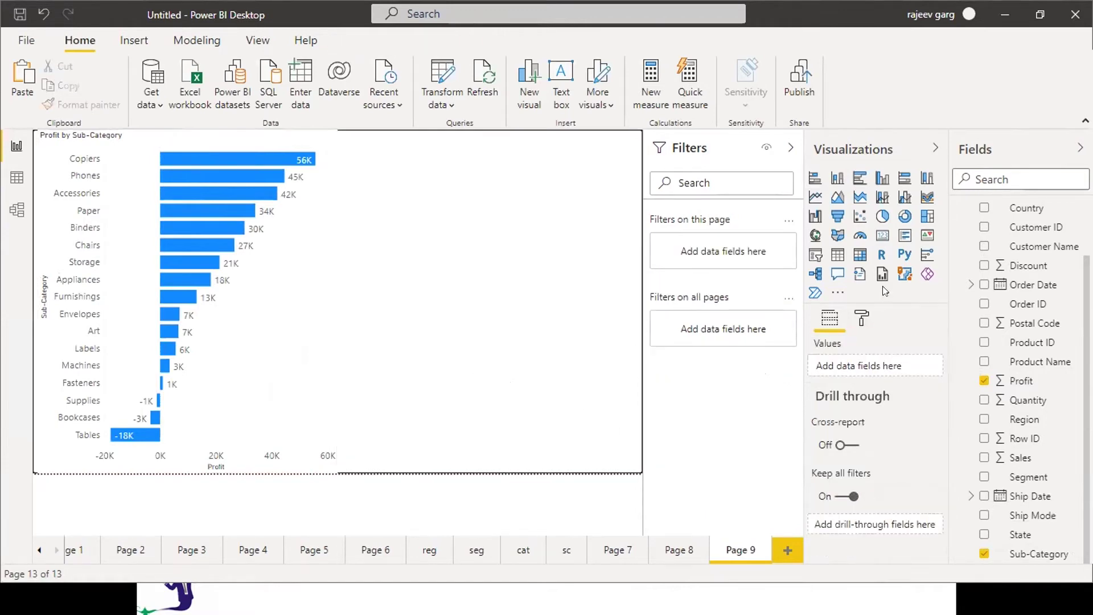
Step: Add a Profit range slicer beside the bar chart and narrow it from its chart-facing edge
{"action": "left_click", "coordinate": [816, 255]}
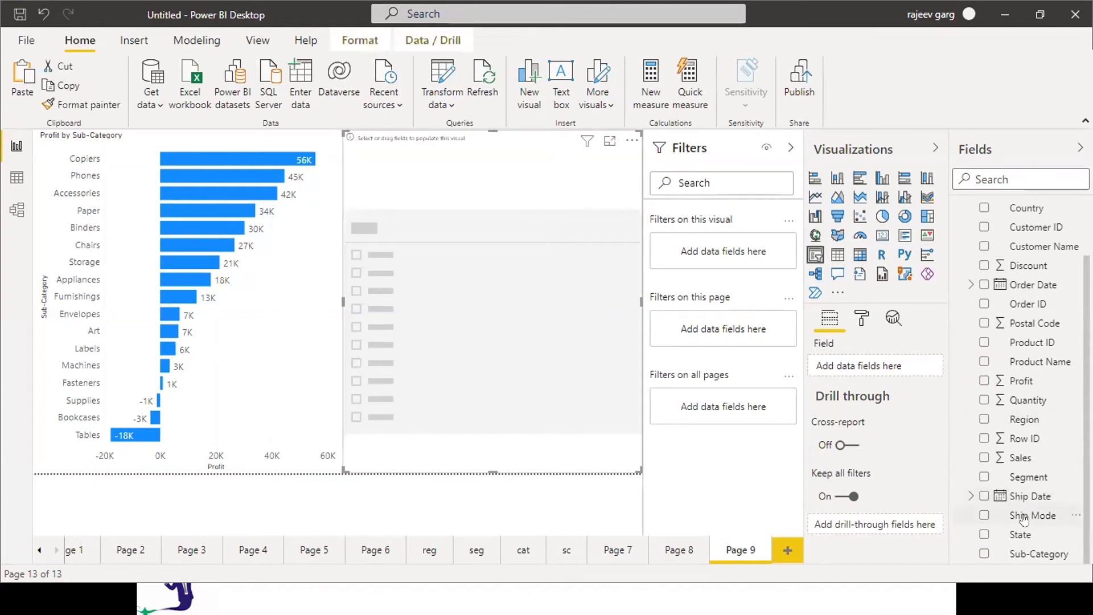
{"action": "left_click_drag", "start_coordinate": [1019, 381], "coordinate": [546, 284]}
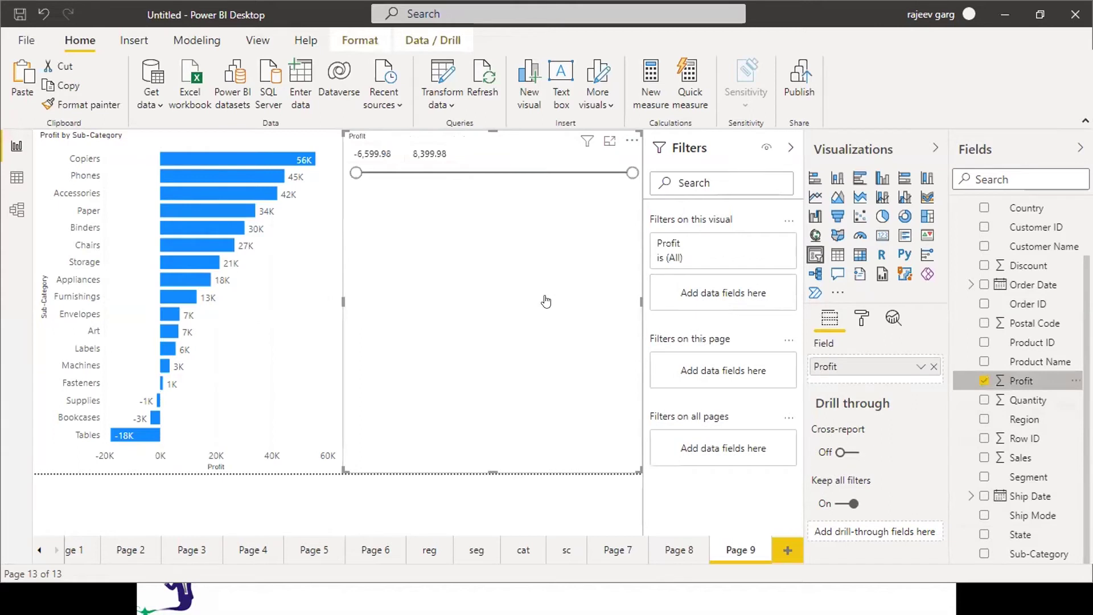
{"action": "left_click_drag", "start_coordinate": [343, 301], "coordinate": [475, 280]}
Step: Set the Profit slicer's minimum to 0 and return it to the full profit range
{"action": "left_click_drag", "start_coordinate": [487, 173], "coordinate": [512, 173]}
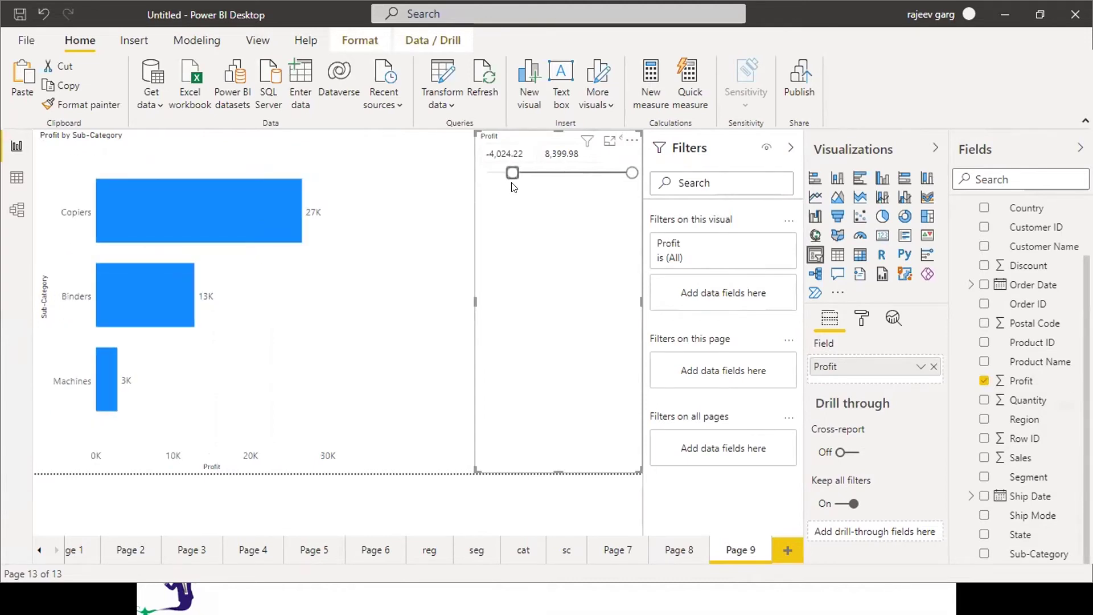
{"action": "left_click", "coordinate": [523, 152]}
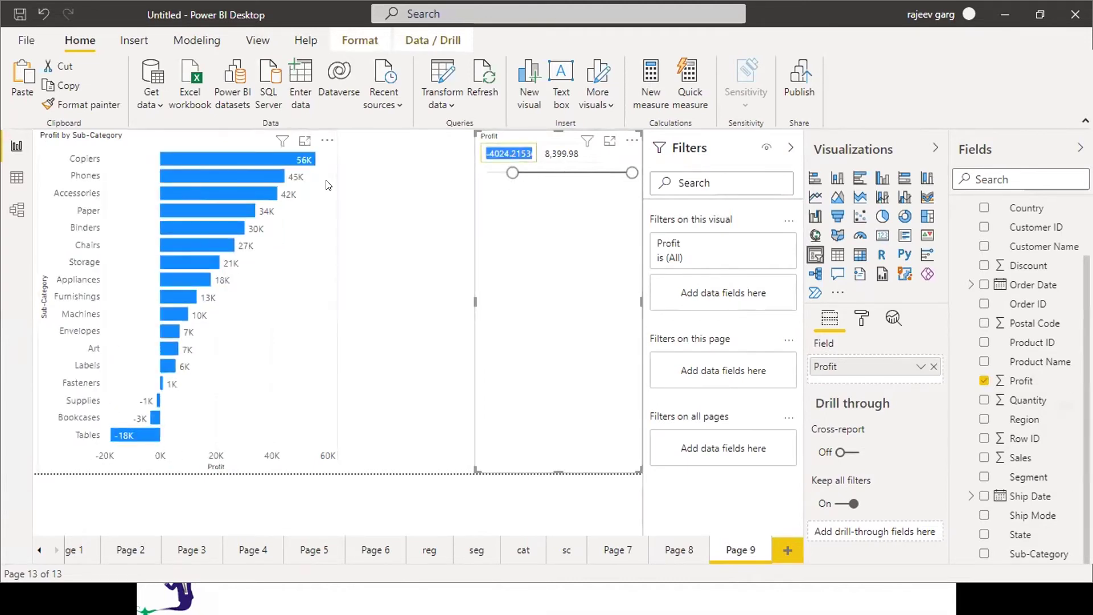
{"action": "type", "text": "0"}
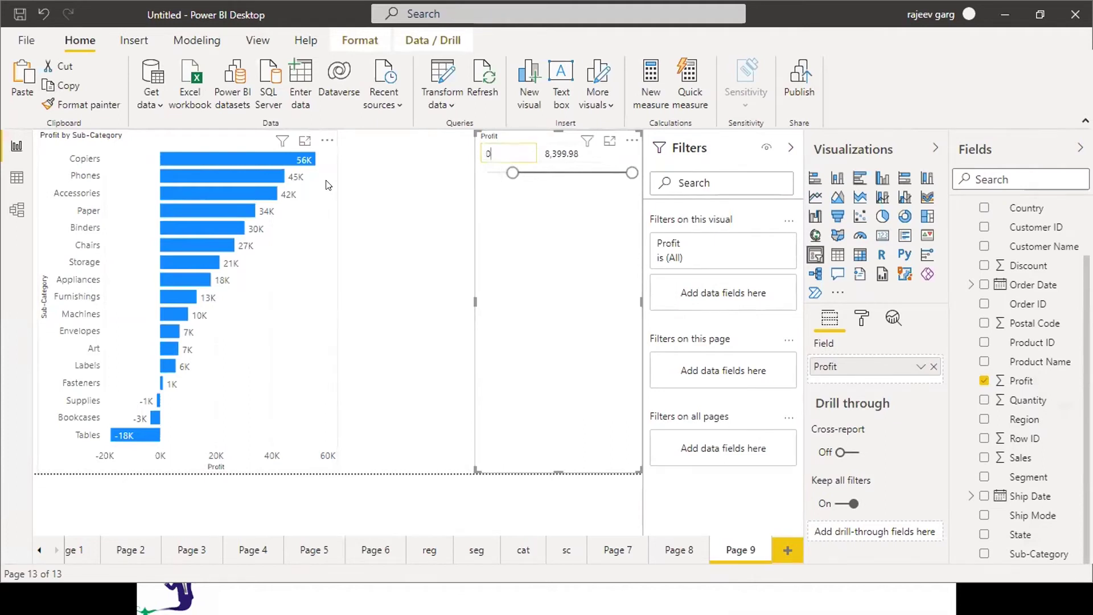
{"action": "key", "text": "Return"}
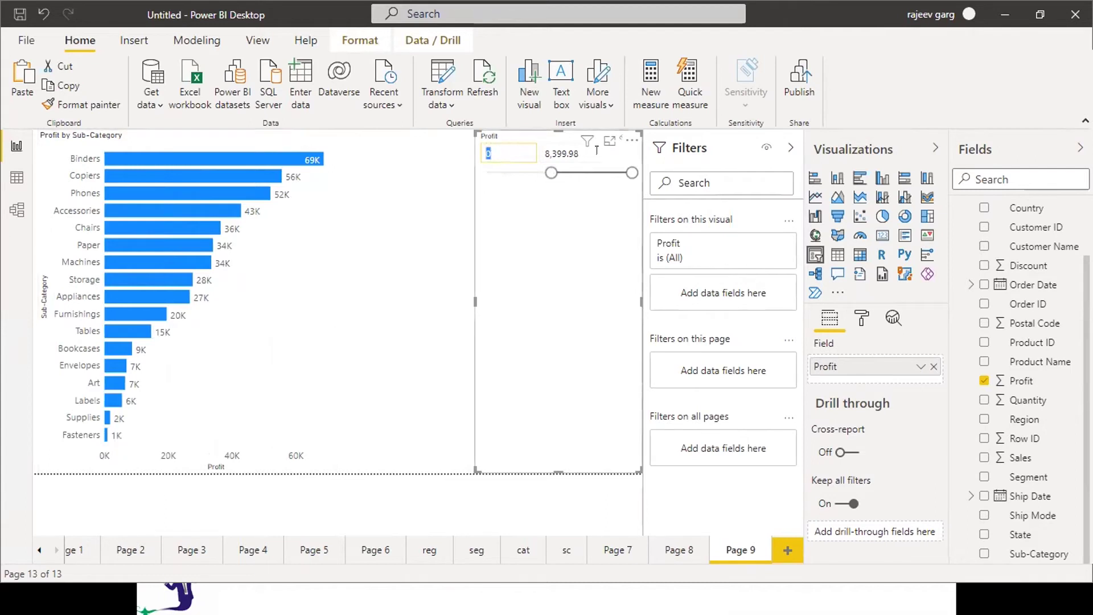
{"action": "left_click_drag", "start_coordinate": [550, 175], "coordinate": [424, 193]}
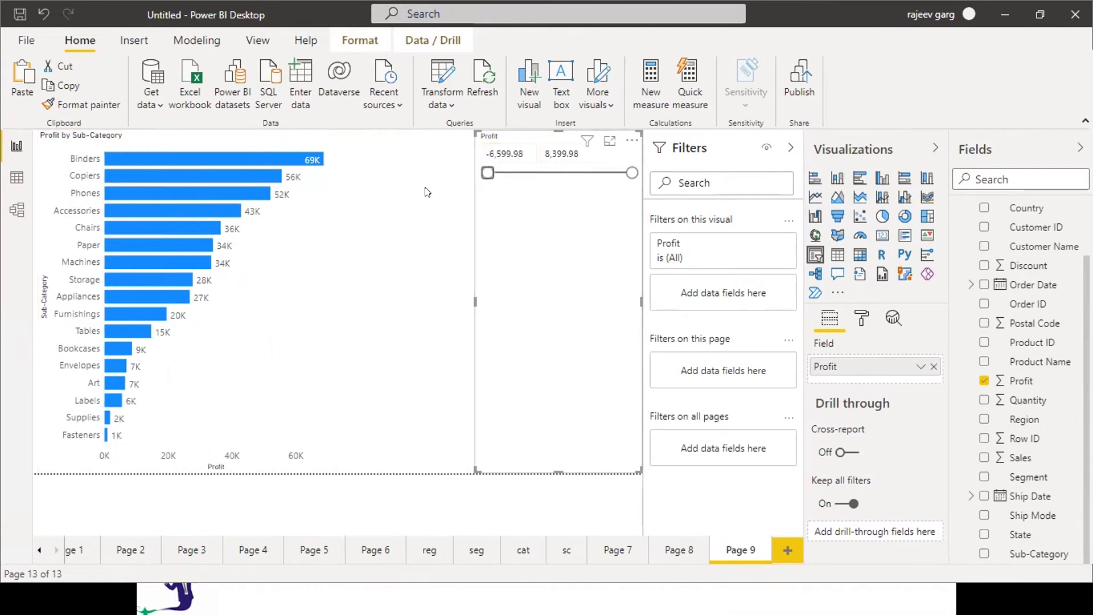
Step: Shift the Profit slicer slightly toward the bar chart, set its maximum to 0, and restore the full range
{"action": "left_click_drag", "start_coordinate": [598, 160], "coordinate": [573, 160]}
{"action": "left_click", "coordinate": [550, 154]}
{"action": "type", "text": "0"}
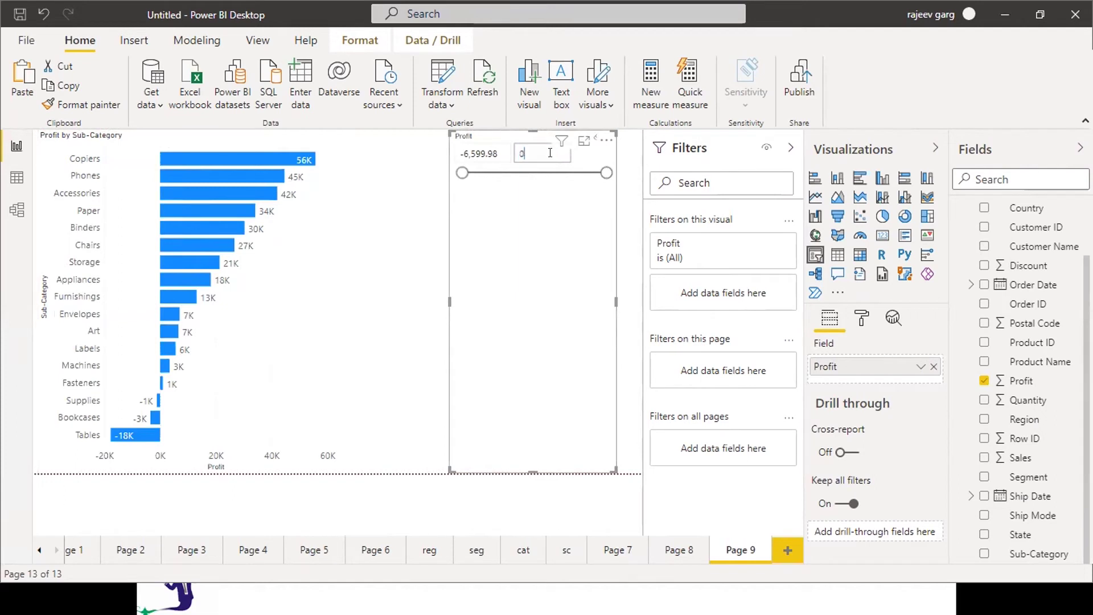
{"action": "key", "text": "Return"}
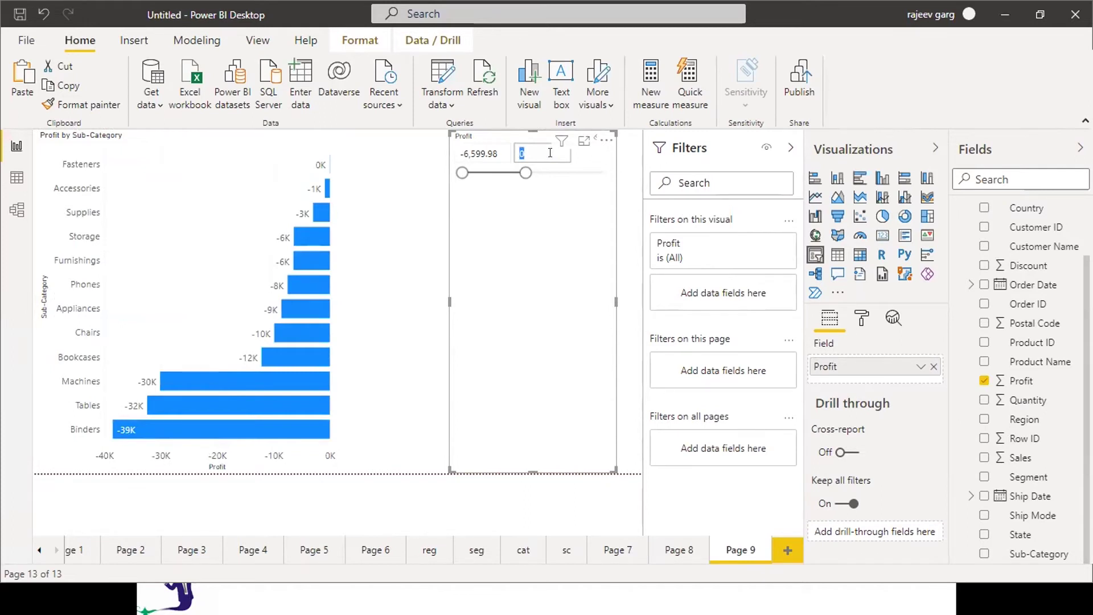
{"action": "left_click_drag", "start_coordinate": [526, 173], "coordinate": [608, 174]}
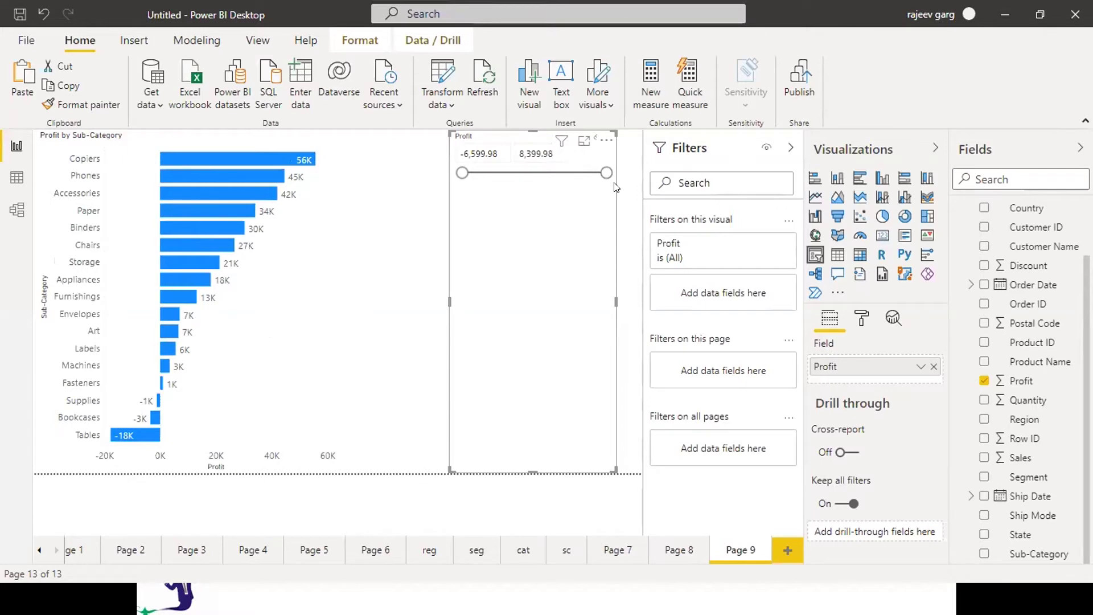
{"action": "key", "text": "alt+Tab"}
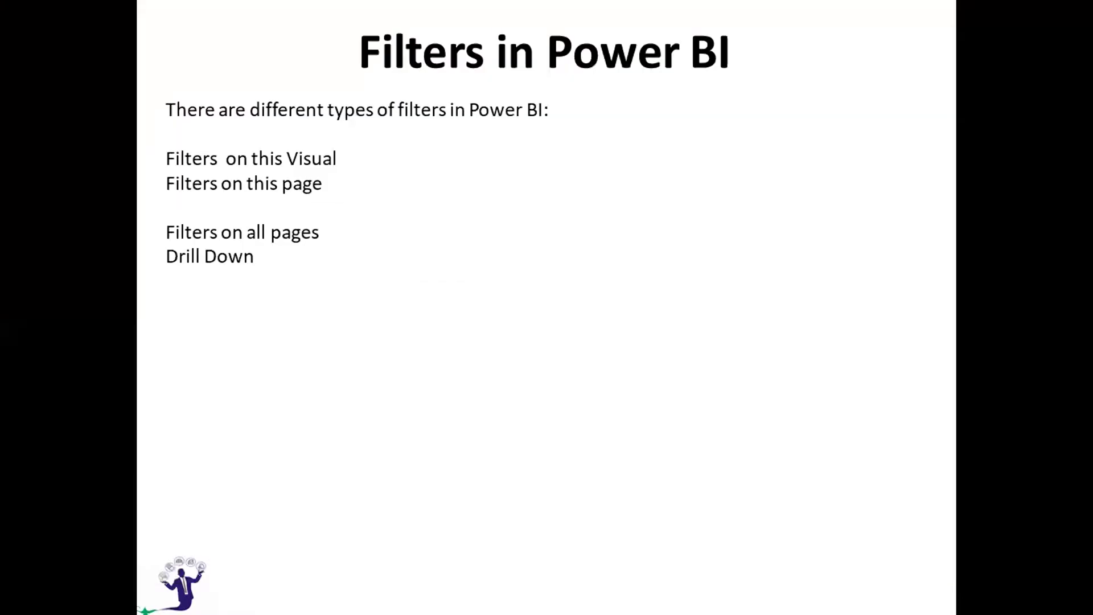
{"action": "key", "text": "Right"}
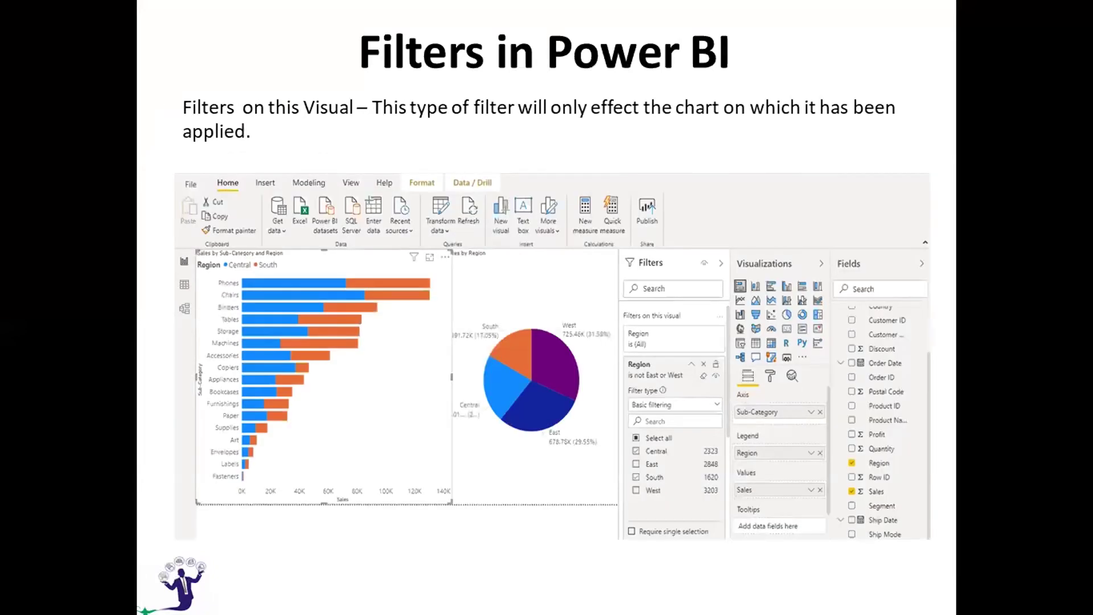
{"action": "key", "text": "Right"}
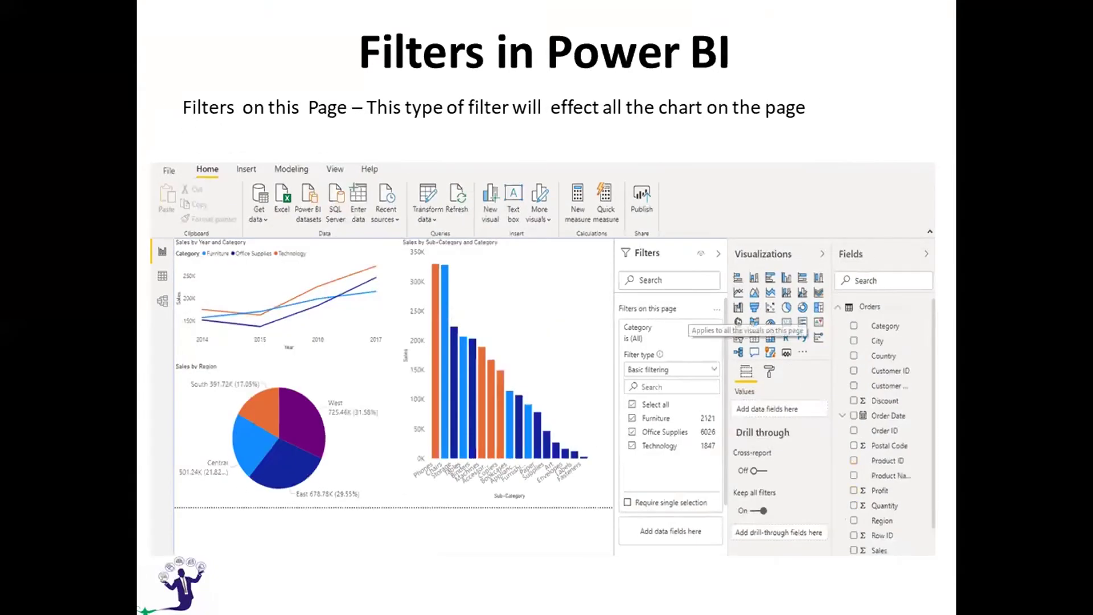
{"action": "key", "text": "Right"}
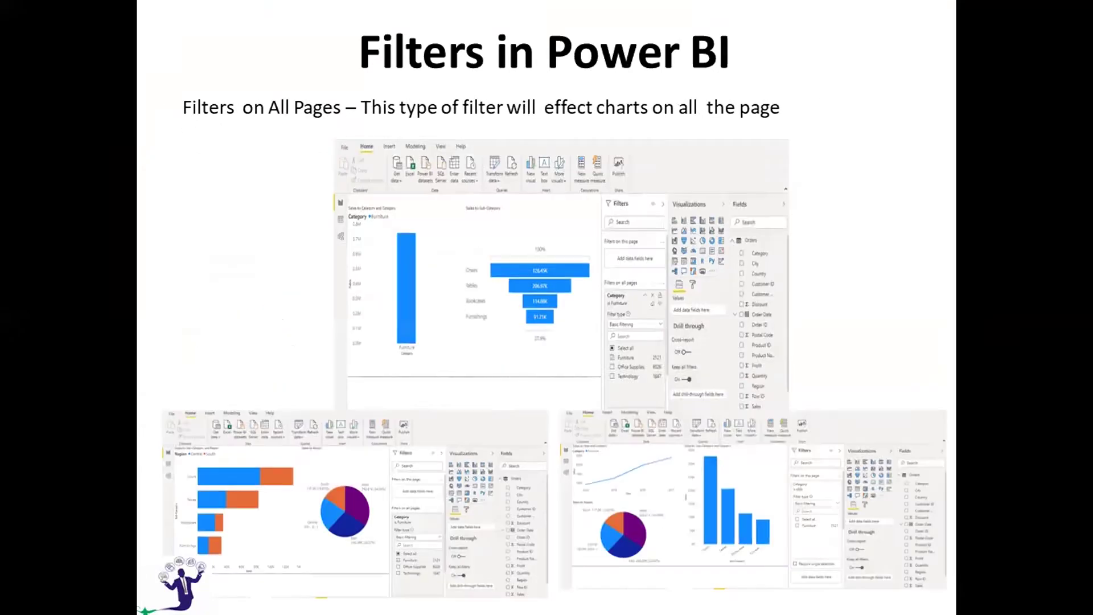
{"action": "key", "text": "Right"}
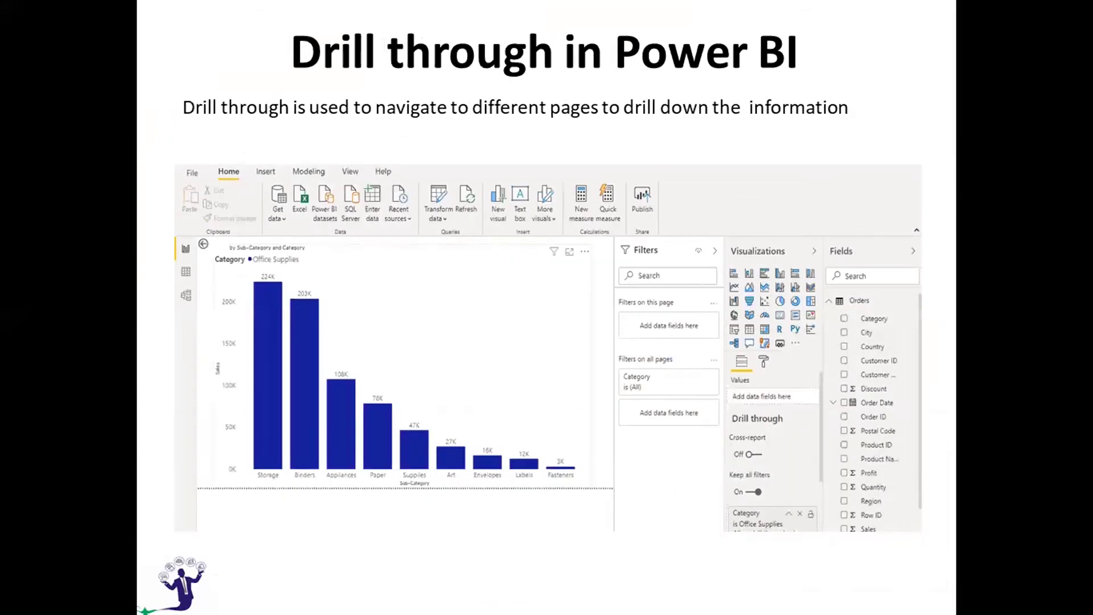
{"action": "key", "text": "Right"}
{"action": "key", "text": "Right"}
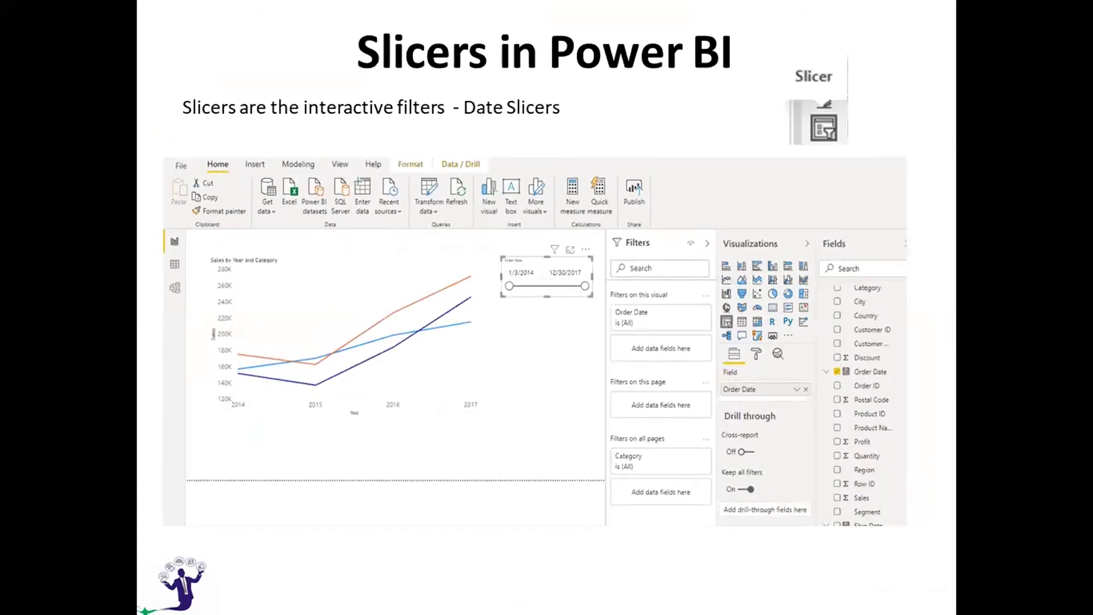
{"action": "key", "text": "Left"}
{"action": "key", "text": "Right"}
{"action": "key", "text": "Right"}
{"action": "key", "text": "Right"}
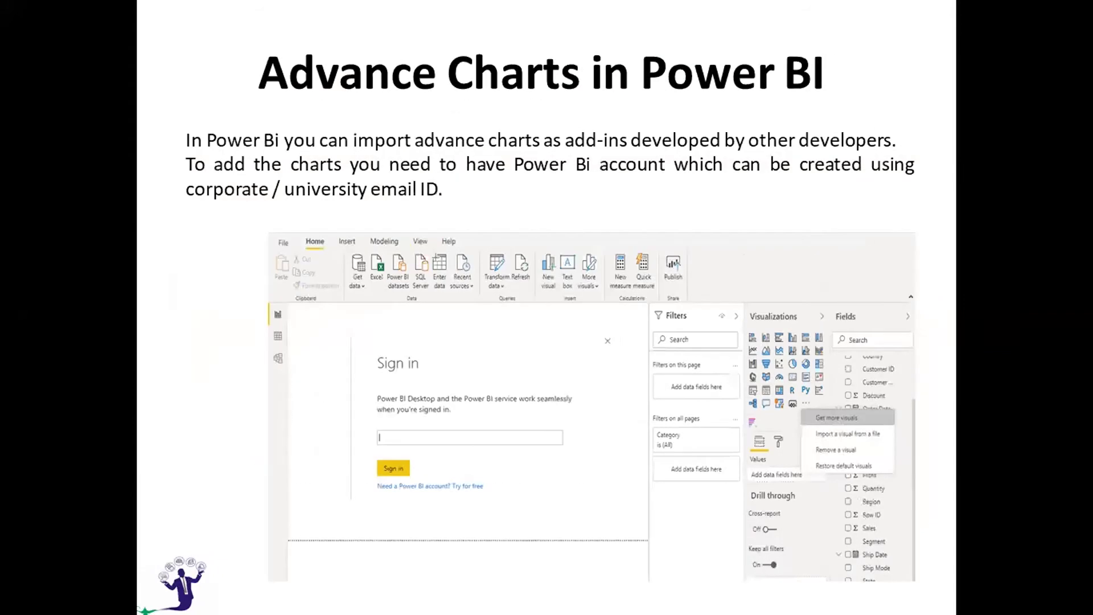
{"action": "key", "text": "Right"}
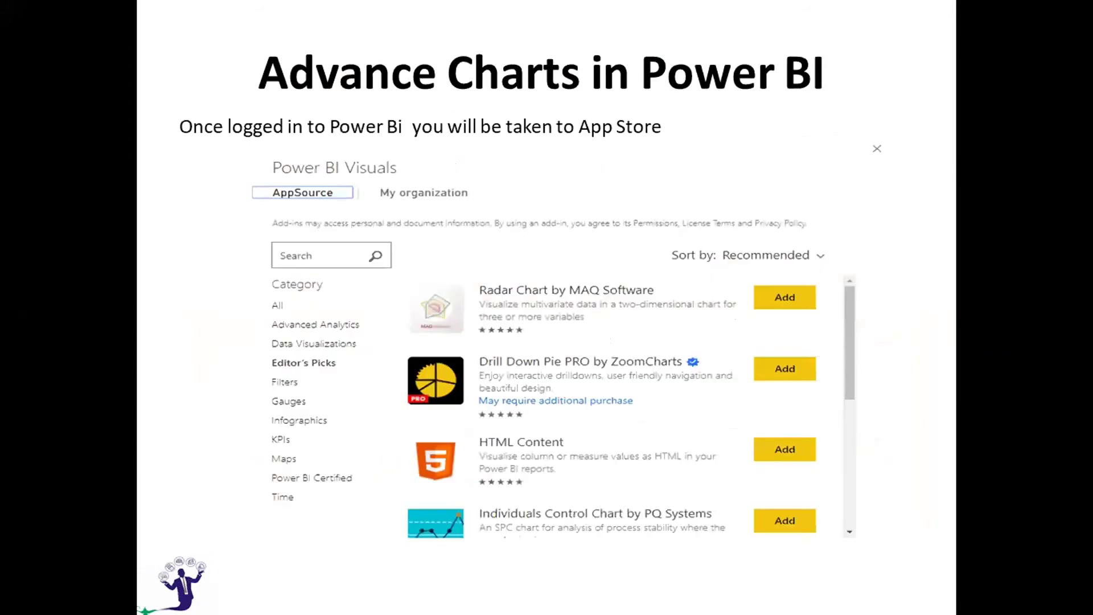
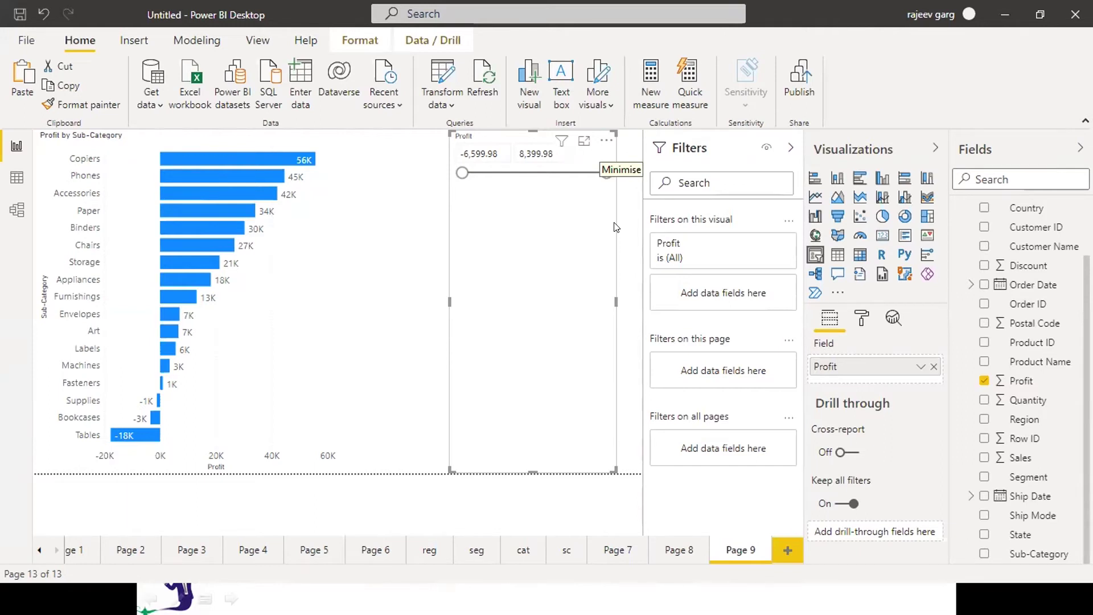
Step: Add a new blank page to the report after Page 9
{"action": "left_click", "coordinate": [606, 140]}
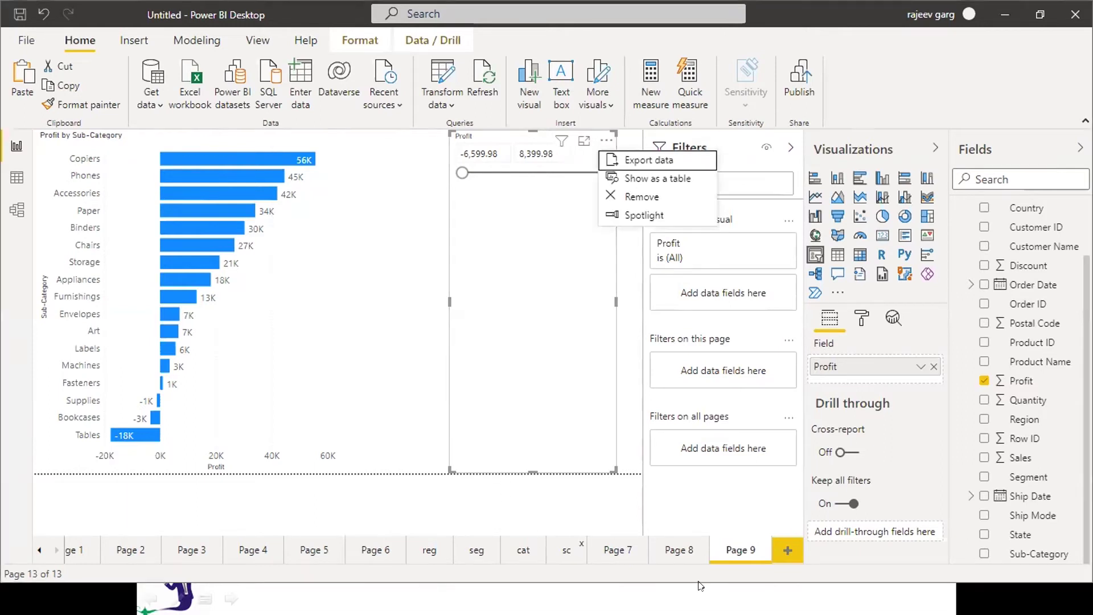
{"action": "left_click", "coordinate": [788, 555]}
{"action": "left_click", "coordinate": [787, 554]}
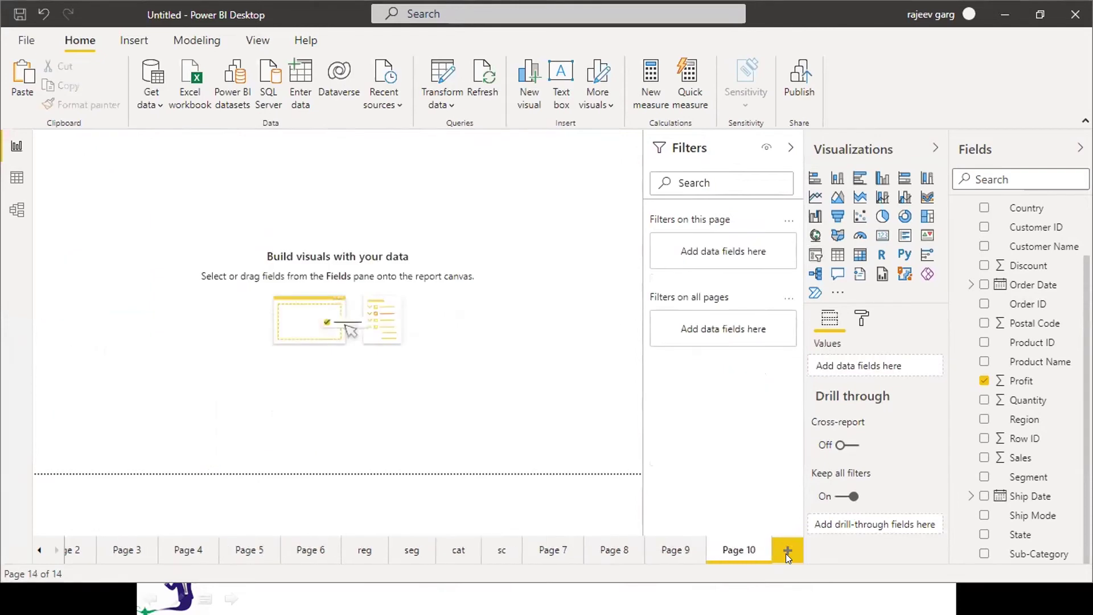
{"action": "key", "text": "alt+Tab"}
{"action": "key", "text": "alt+Tab"}
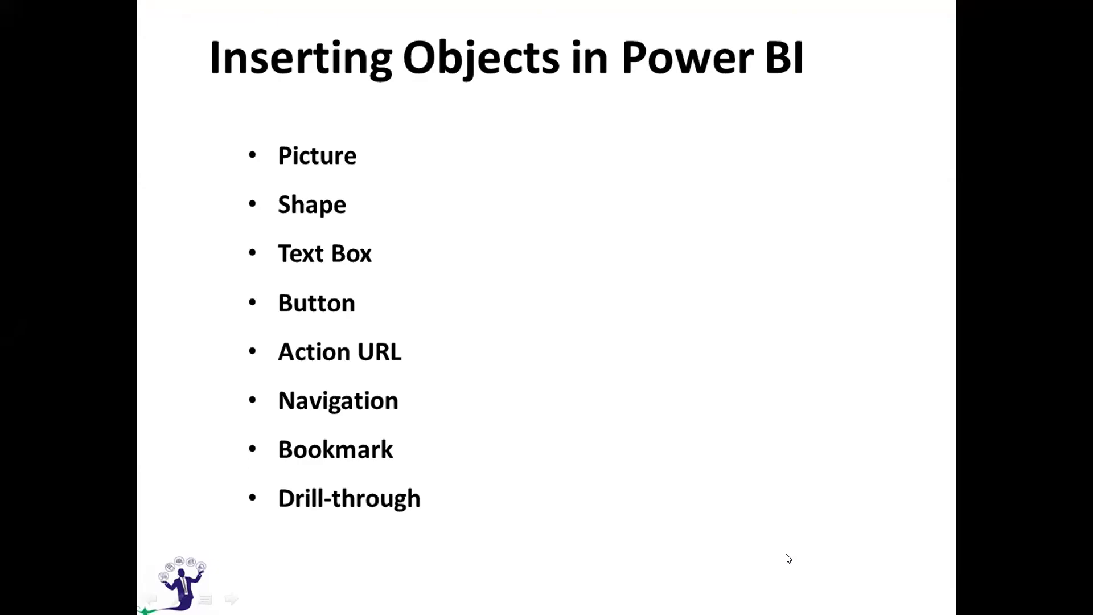
{"action": "key", "text": "alt+Tab"}
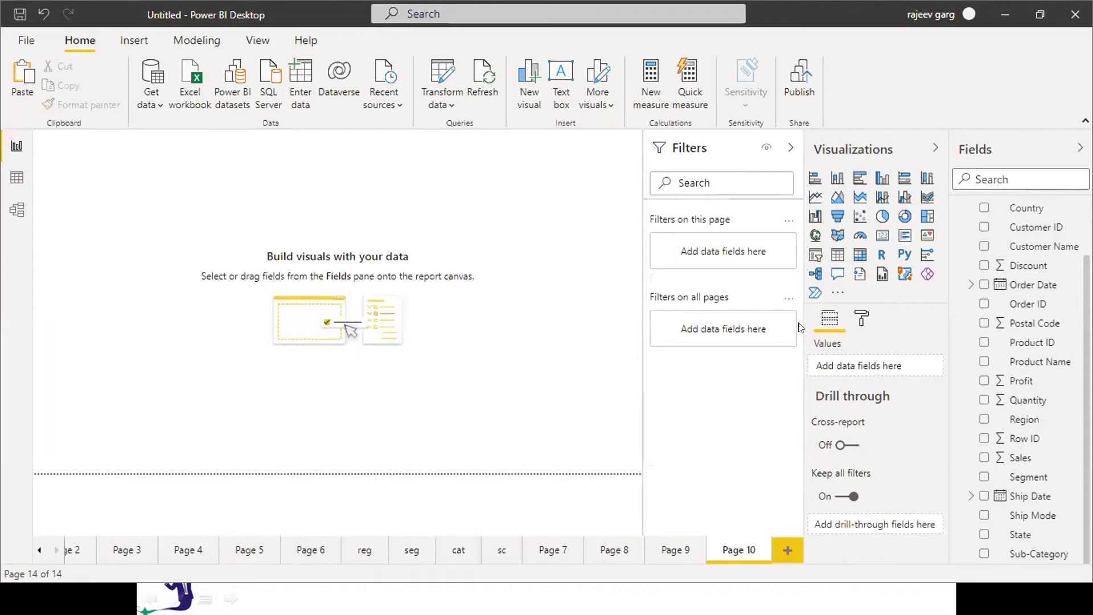
Step: Insert a text box on the blank report page and enter the heading "INSERTING OBJECTS" in it
{"action": "left_click", "coordinate": [132, 44]}
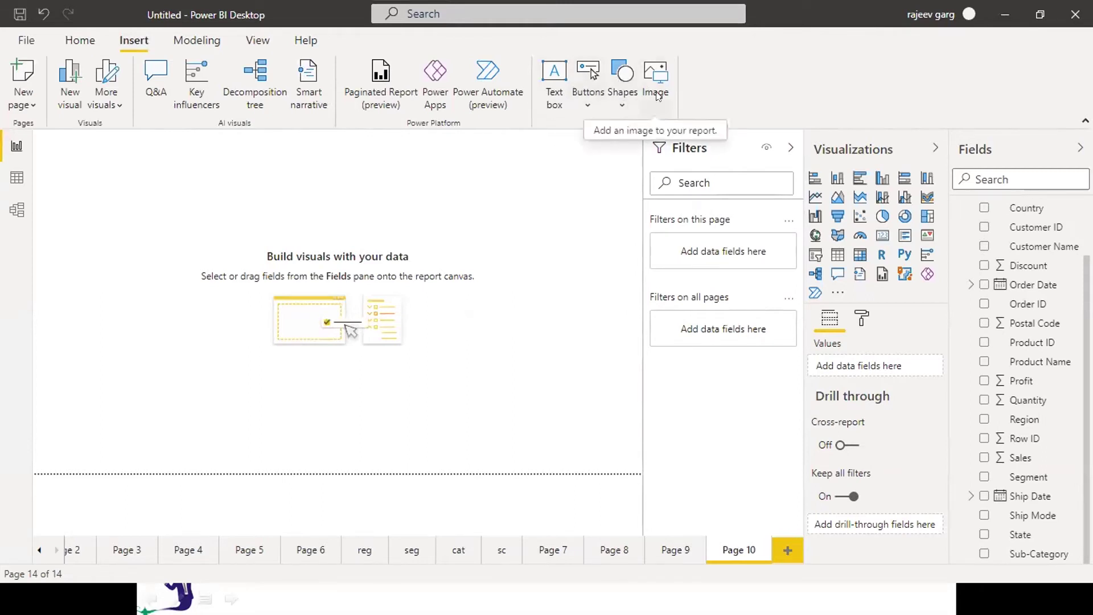
{"action": "left_click", "coordinate": [557, 71]}
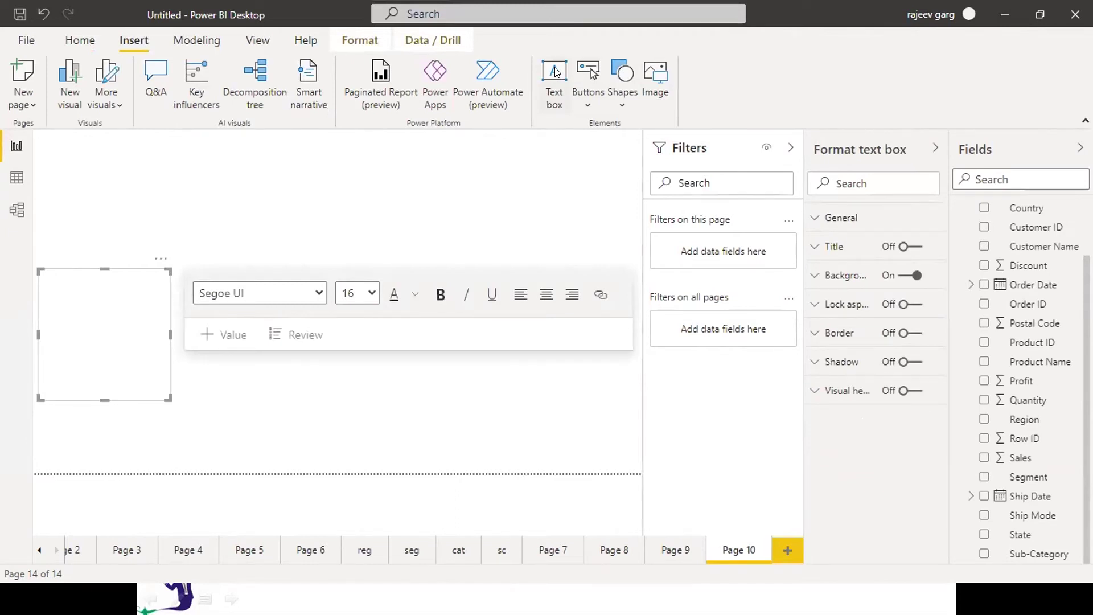
{"action": "left_click", "coordinate": [123, 315]}
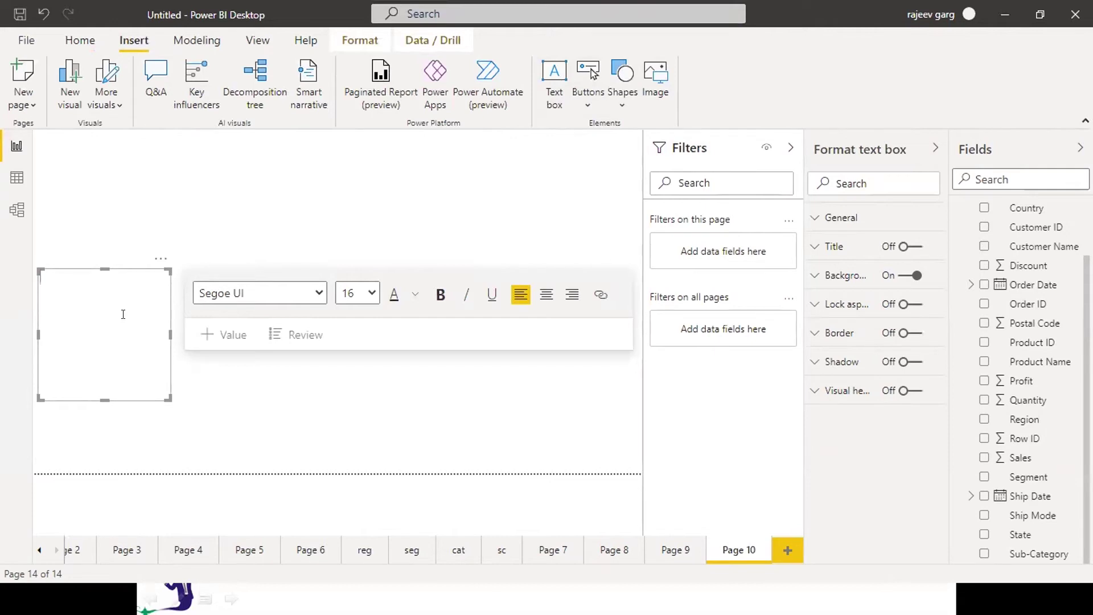
{"action": "type", "text": "INSERTING OBJECTS"}
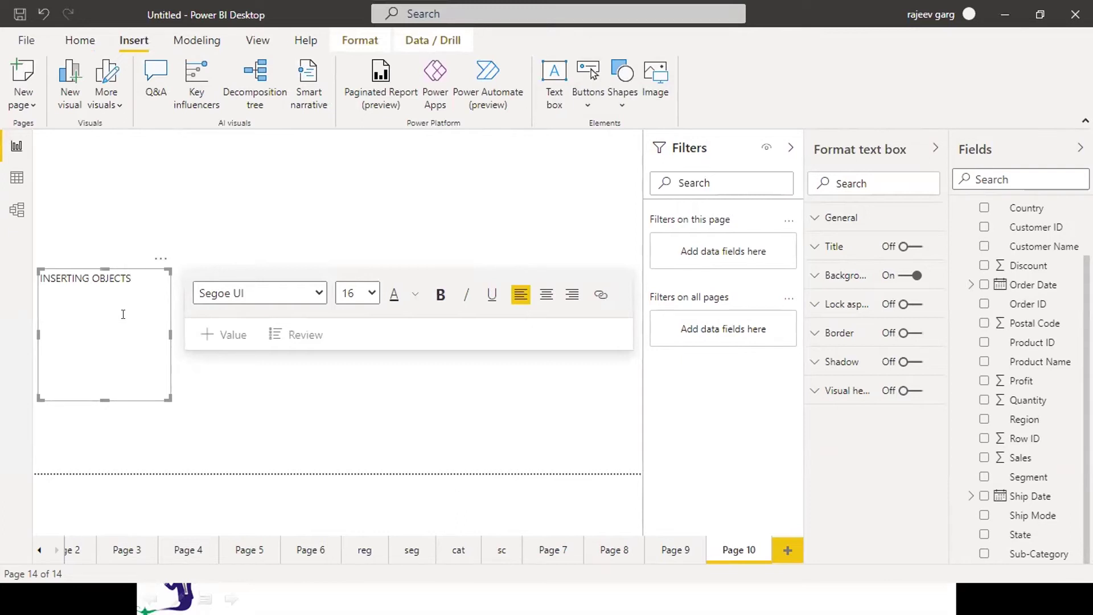
Step: Format the whole heading text as bold, in the recent gold colour, at font size 32
{"action": "key", "text": "ctrl+a"}
{"action": "key", "text": "ctrl+b"}
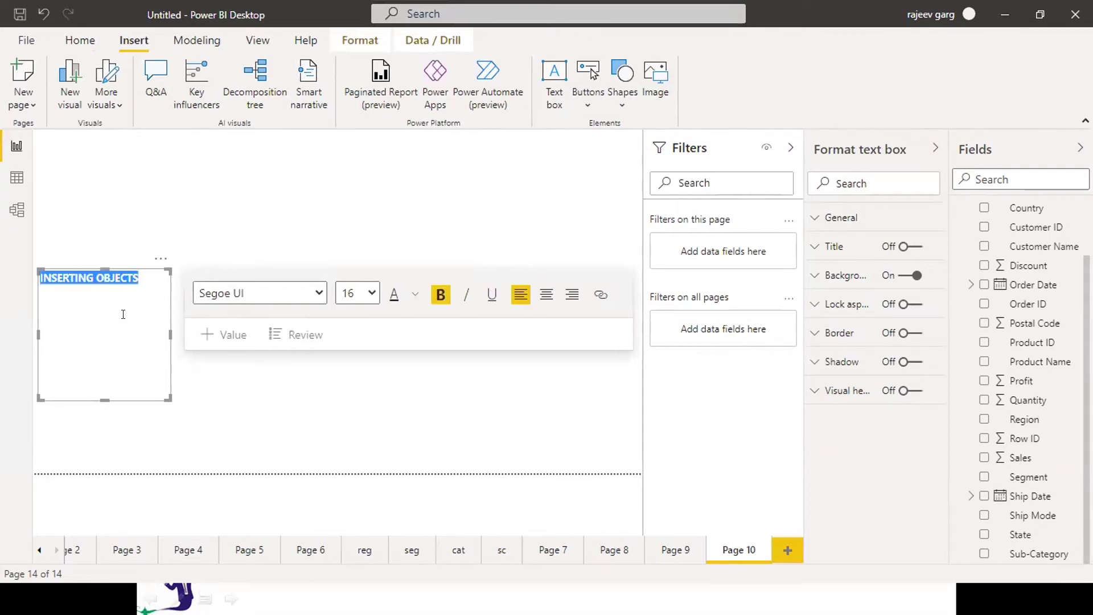
{"action": "left_click", "coordinate": [416, 296]}
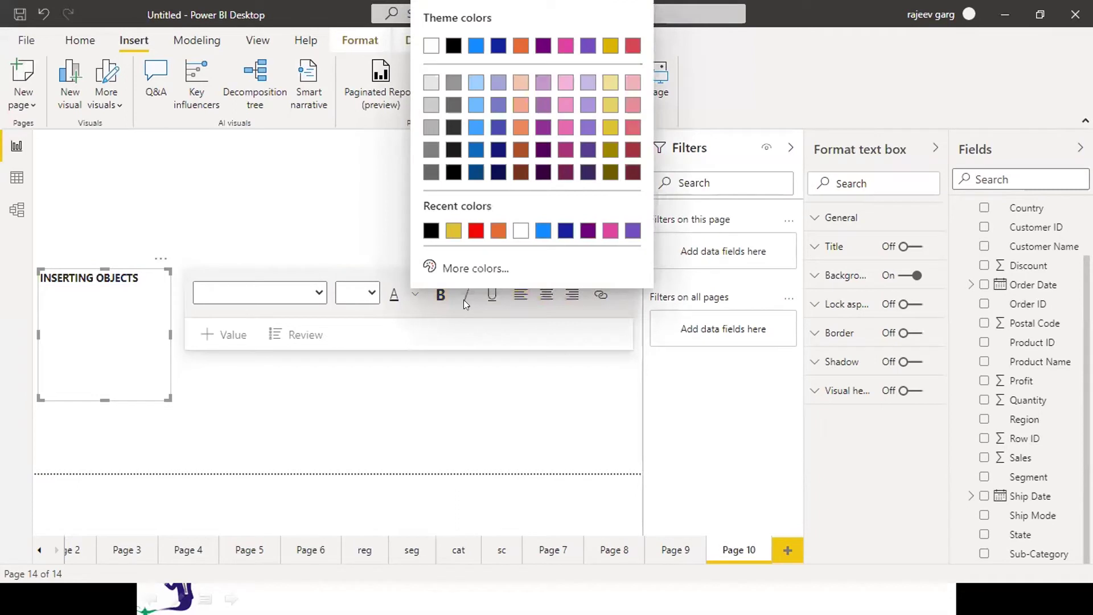
{"action": "left_click", "coordinate": [454, 230]}
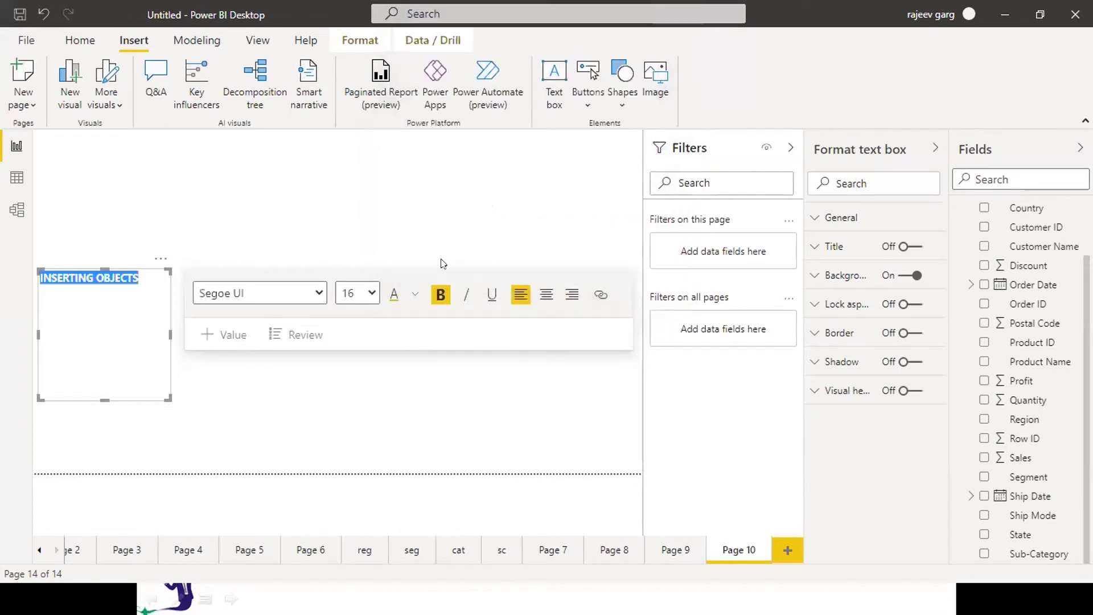
{"action": "left_click", "coordinate": [371, 293]}
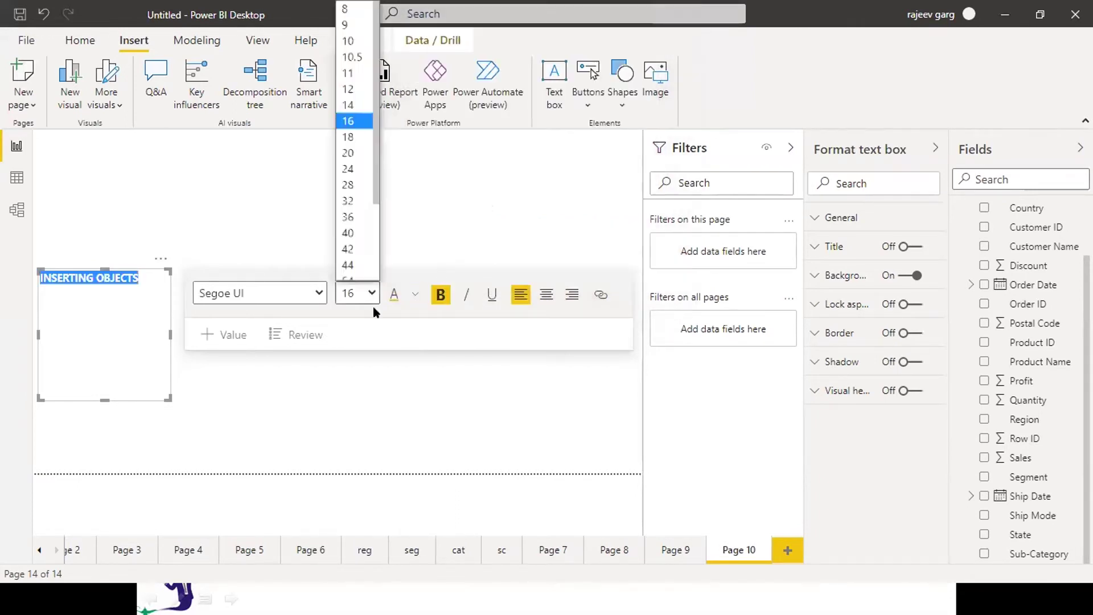
{"action": "left_click", "coordinate": [348, 200]}
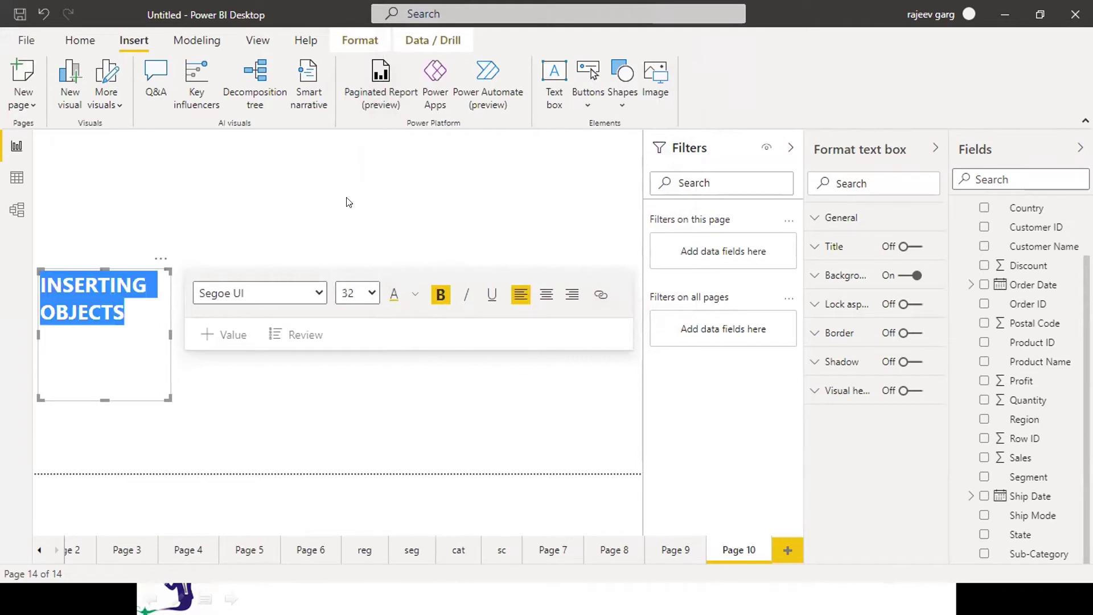
Step: Centre the heading text and set its font to Times New Roman
{"action": "left_click", "coordinate": [545, 295]}
{"action": "left_click", "coordinate": [312, 292]}
{"action": "left_click", "coordinate": [313, 293]}
{"action": "left_click", "coordinate": [314, 293]}
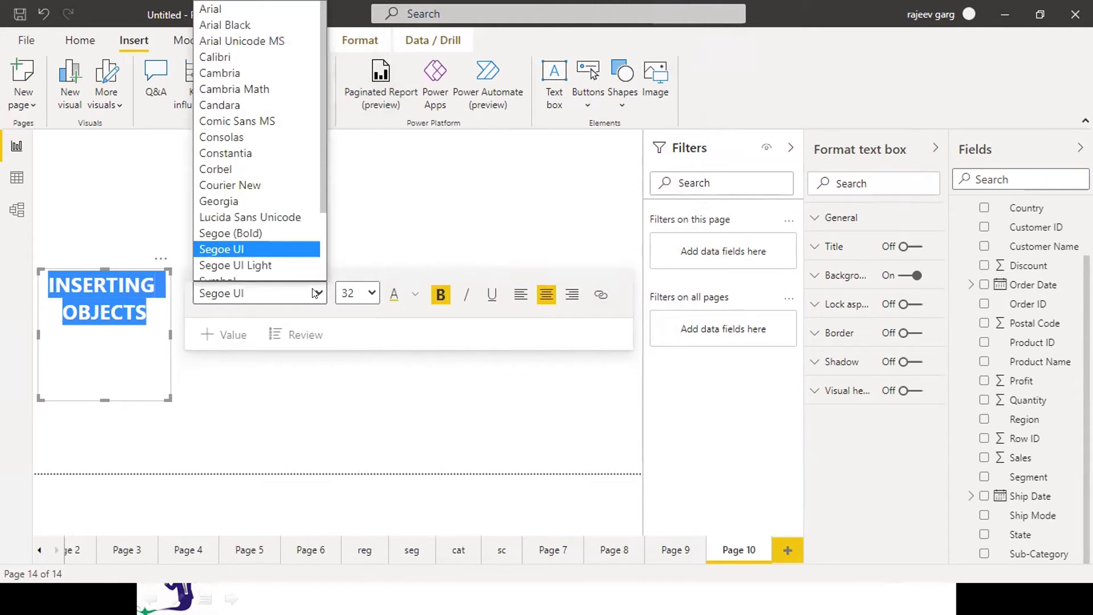
{"action": "key", "text": "Down"}
{"action": "key", "text": "Down"}
{"action": "key", "text": "Down"}
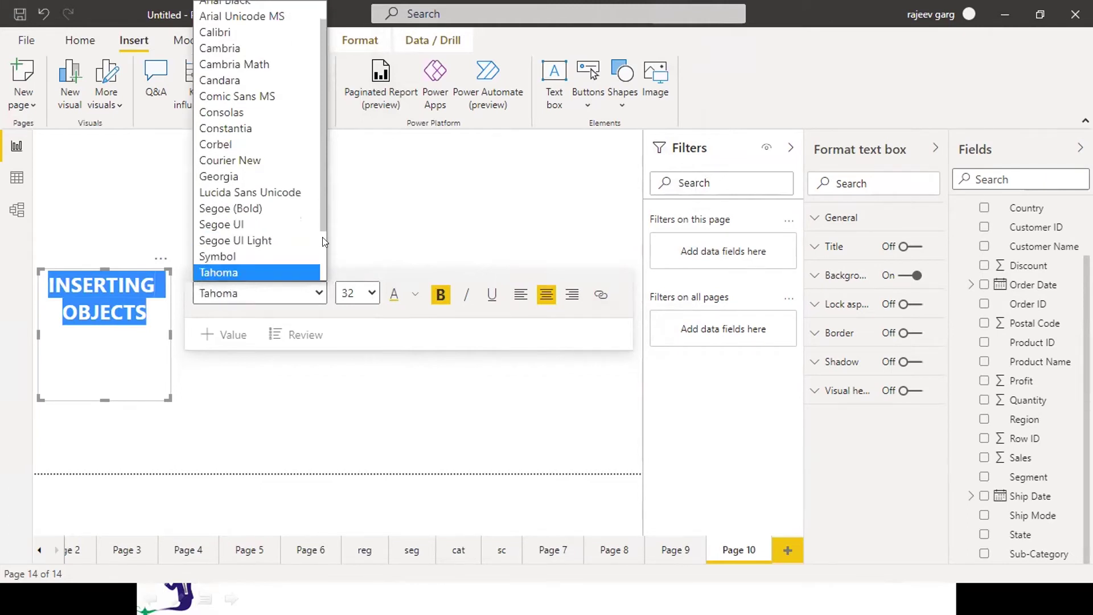
{"action": "scroll", "coordinate": [322, 234], "scroll_direction": "down", "scroll_amount": 2}
{"action": "left_click", "coordinate": [288, 225]}
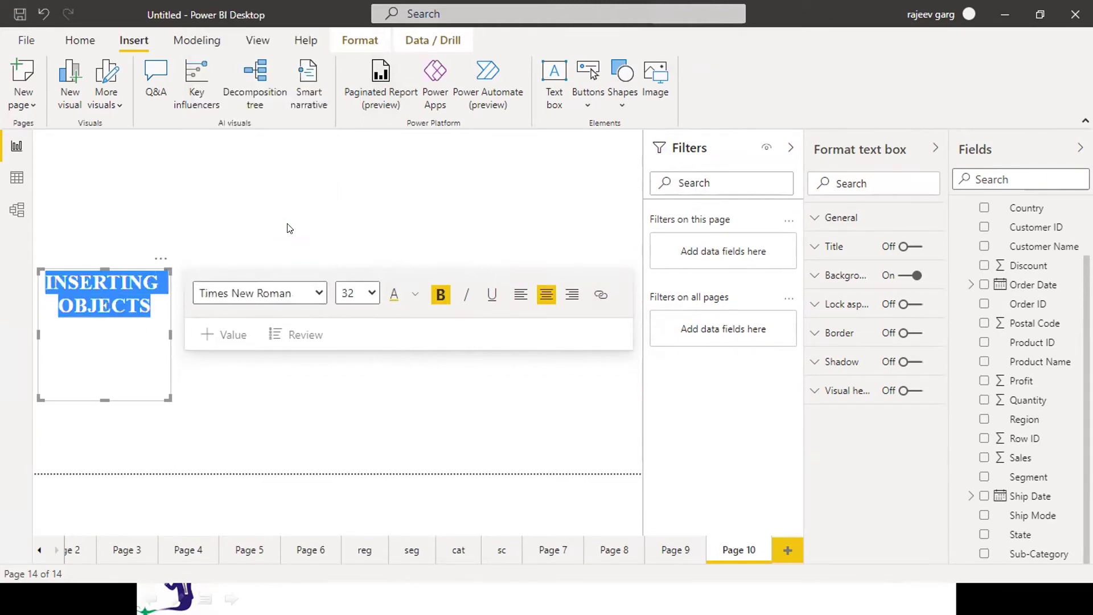
Step: Resize the heading text box to a page-wide, one-line strip and move it to the upper edge of the page
{"action": "left_click", "coordinate": [459, 401]}
{"action": "left_click_drag", "start_coordinate": [176, 397], "coordinate": [801, 391]}
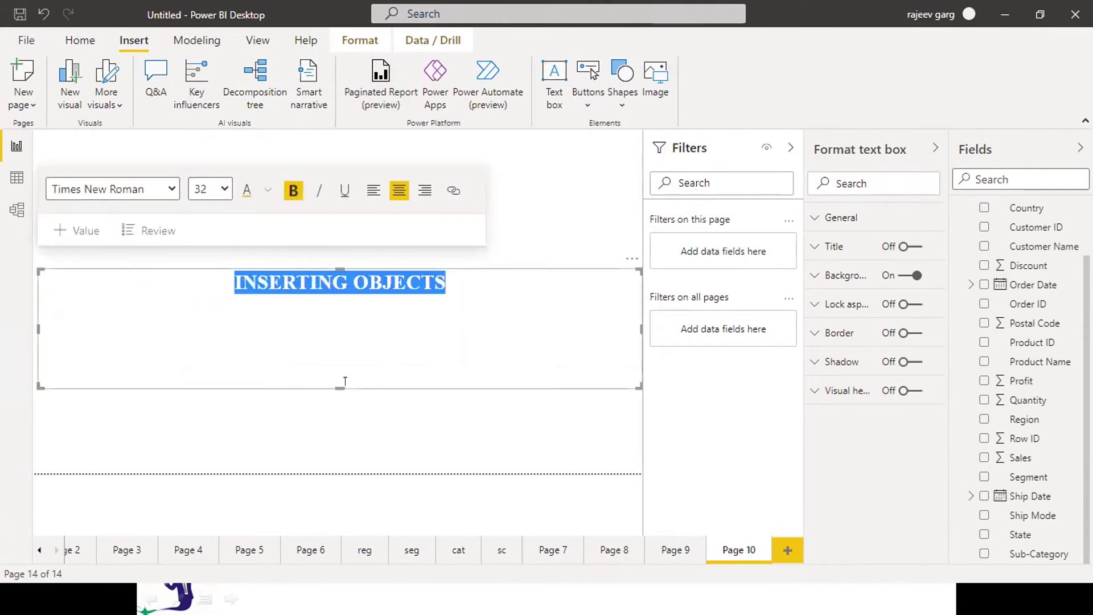
{"action": "left_click_drag", "start_coordinate": [338, 382], "coordinate": [332, 299]}
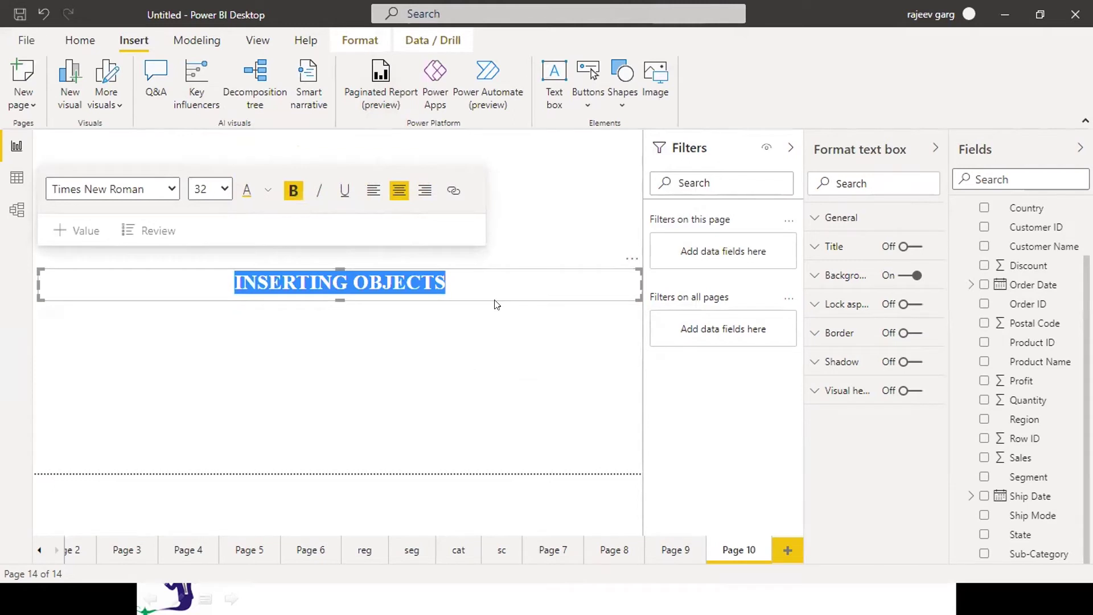
{"action": "left_click_drag", "start_coordinate": [493, 303], "coordinate": [493, 162]}
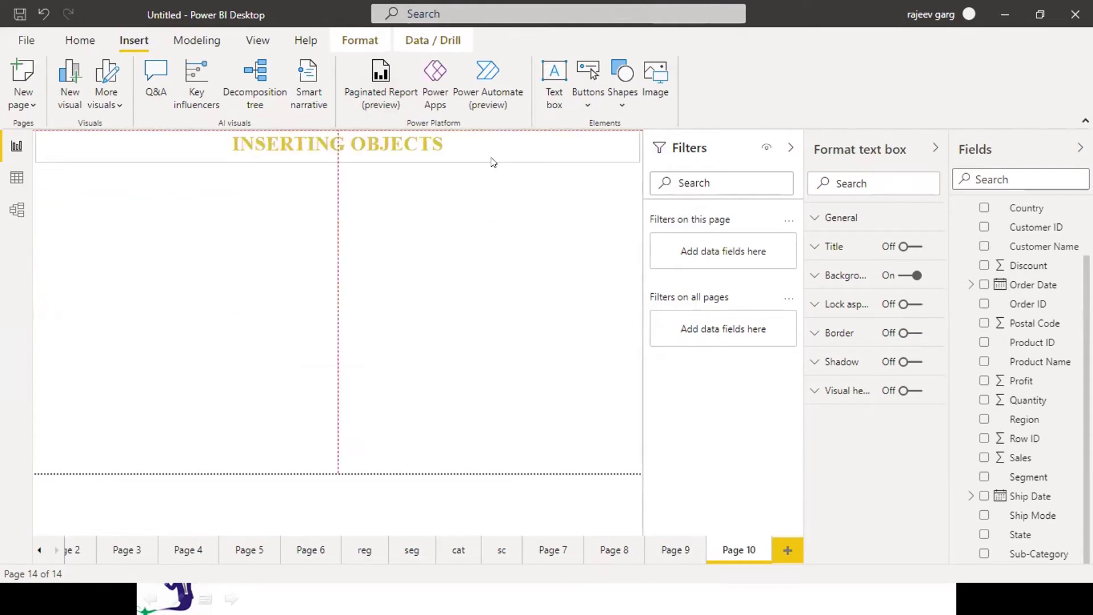
Step: Set the heading text box's background colour to black
{"action": "left_click", "coordinate": [492, 153]}
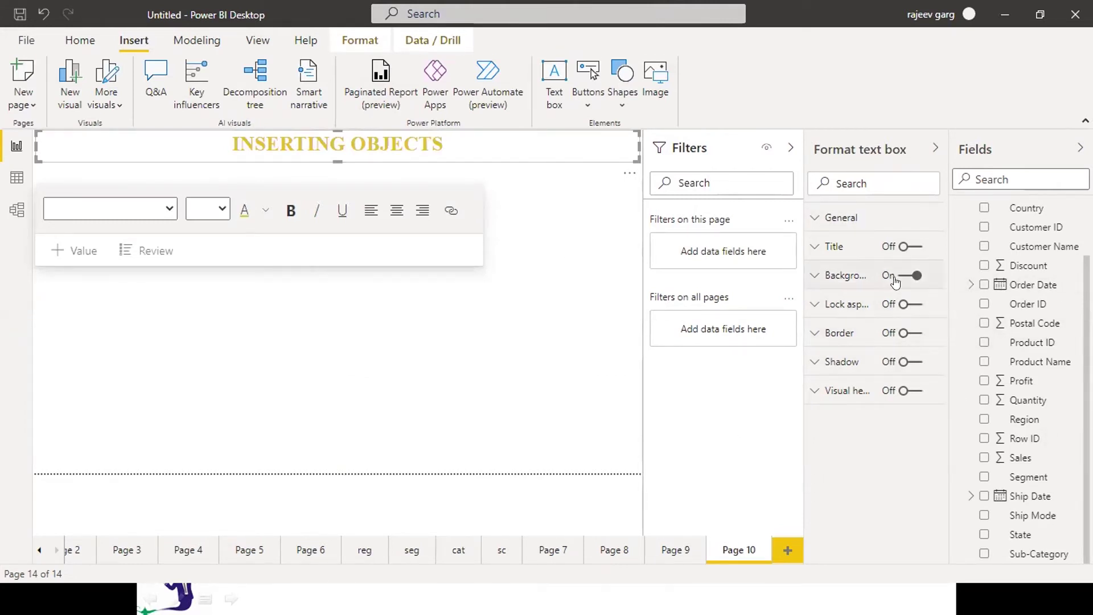
{"action": "left_click", "coordinate": [837, 277]}
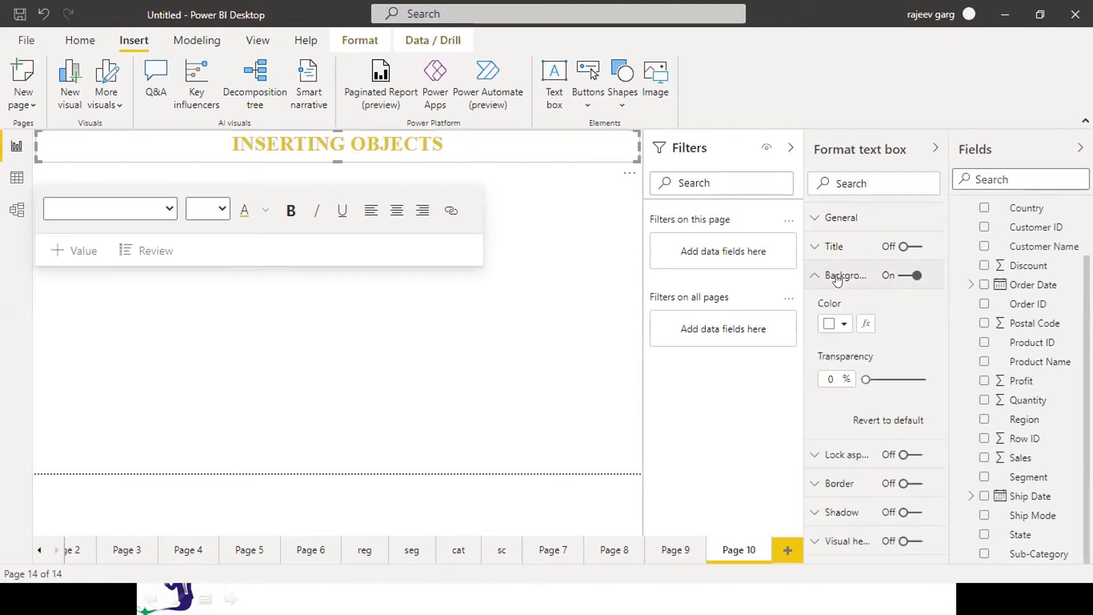
{"action": "left_click", "coordinate": [839, 323]}
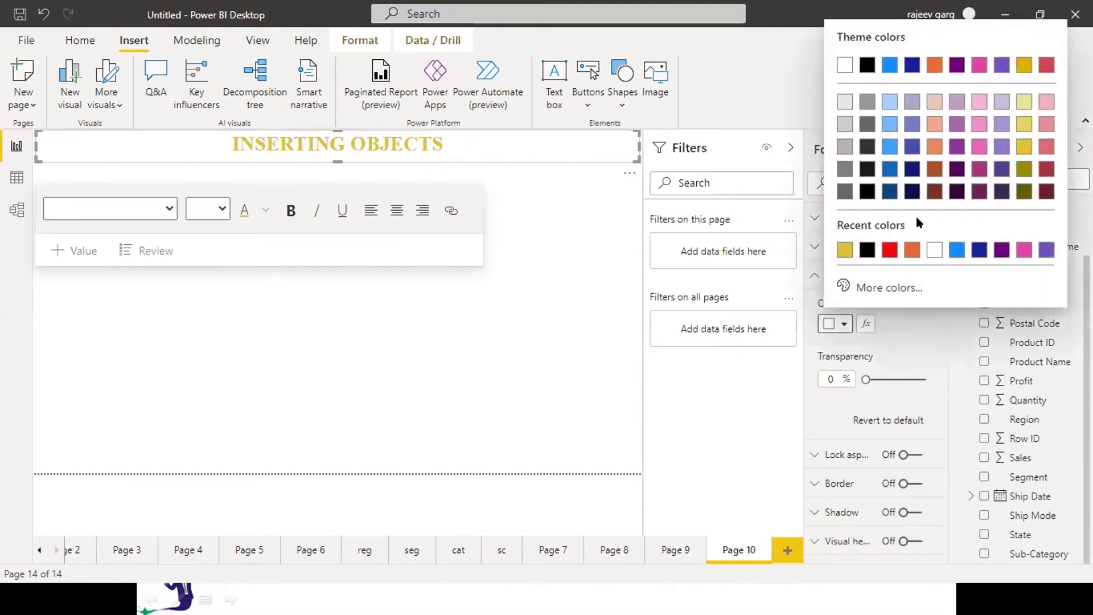
{"action": "left_click", "coordinate": [868, 250]}
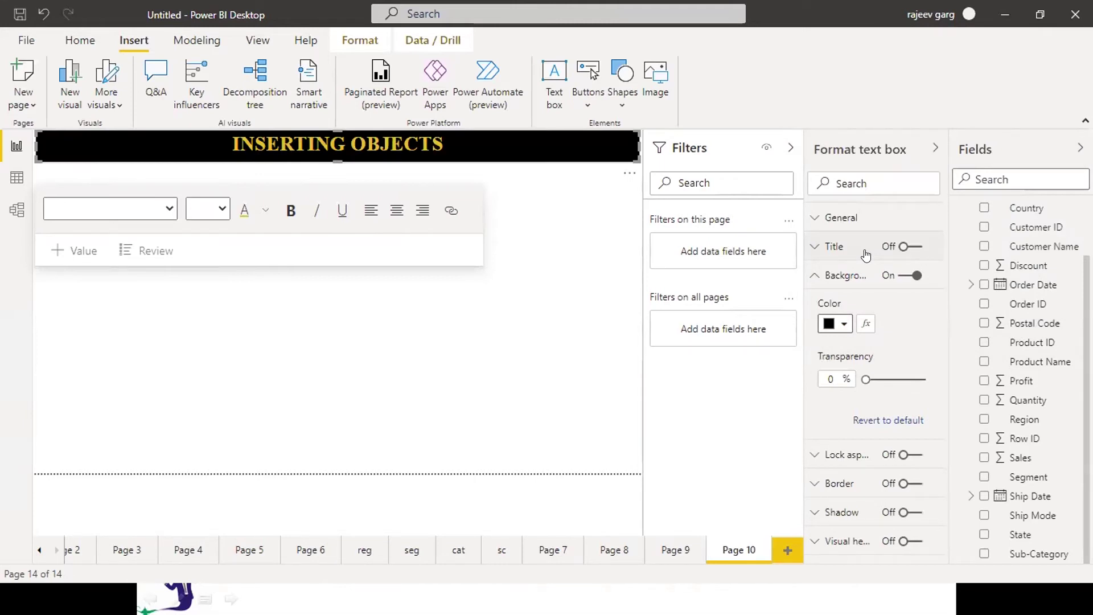
{"action": "left_click", "coordinate": [808, 277]}
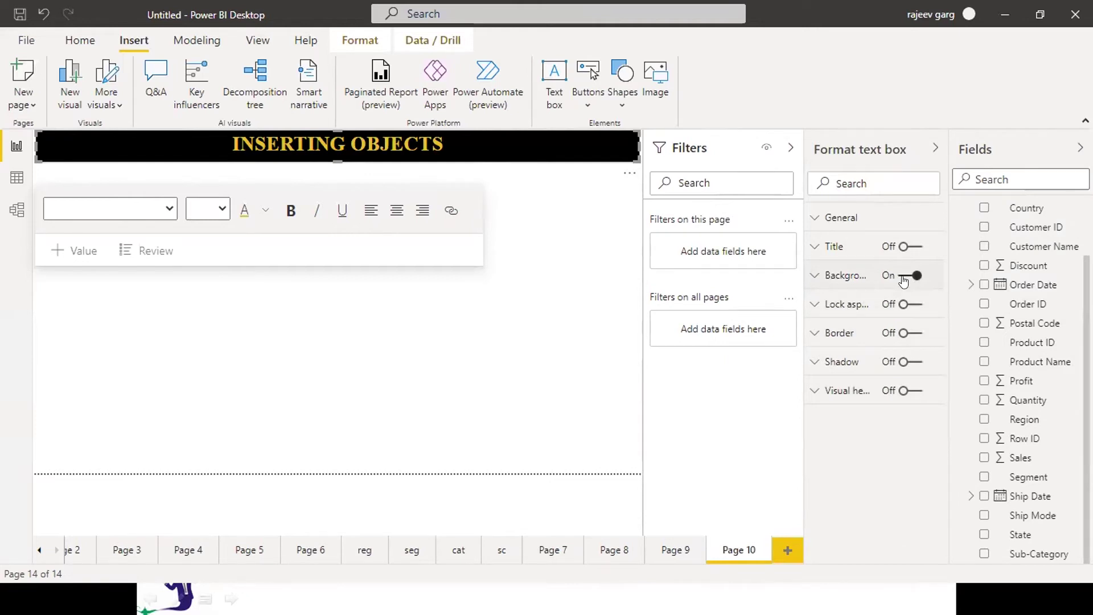
Step: Turn on the heading text box's border and shadow, and set the border radius to 30 px
{"action": "left_click", "coordinate": [910, 333]}
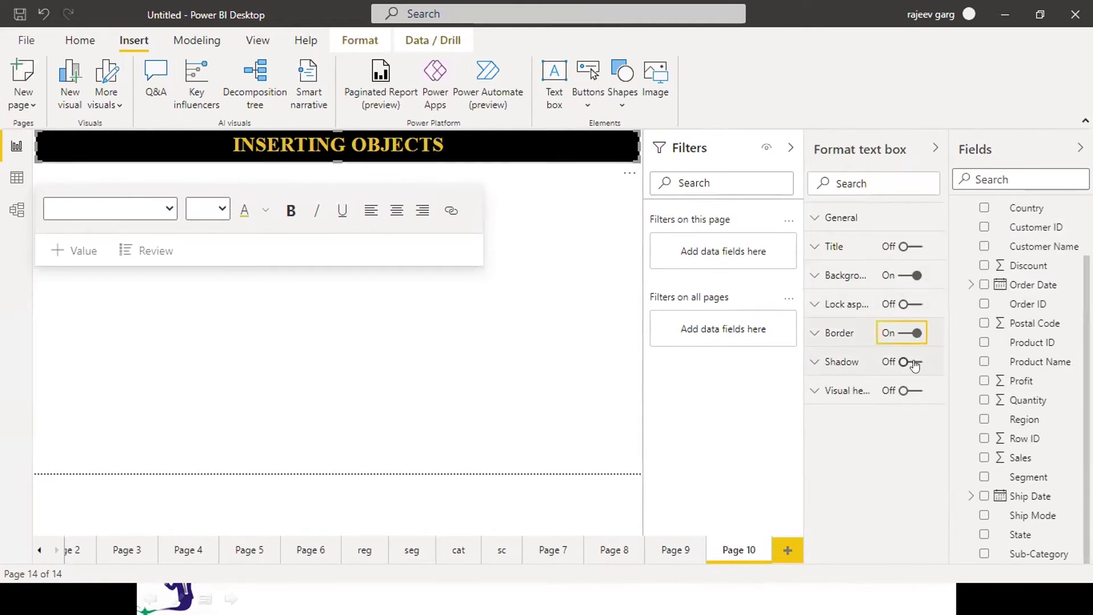
{"action": "left_click", "coordinate": [914, 363]}
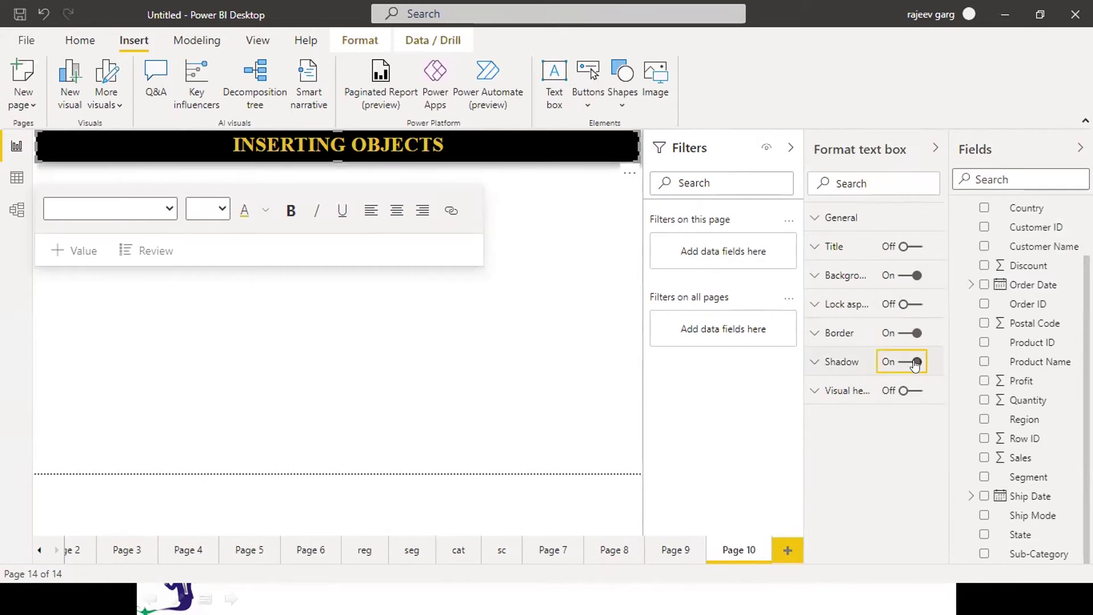
{"action": "left_click", "coordinate": [818, 336]}
{"action": "left_click_drag", "start_coordinate": [867, 437], "coordinate": [926, 436]}
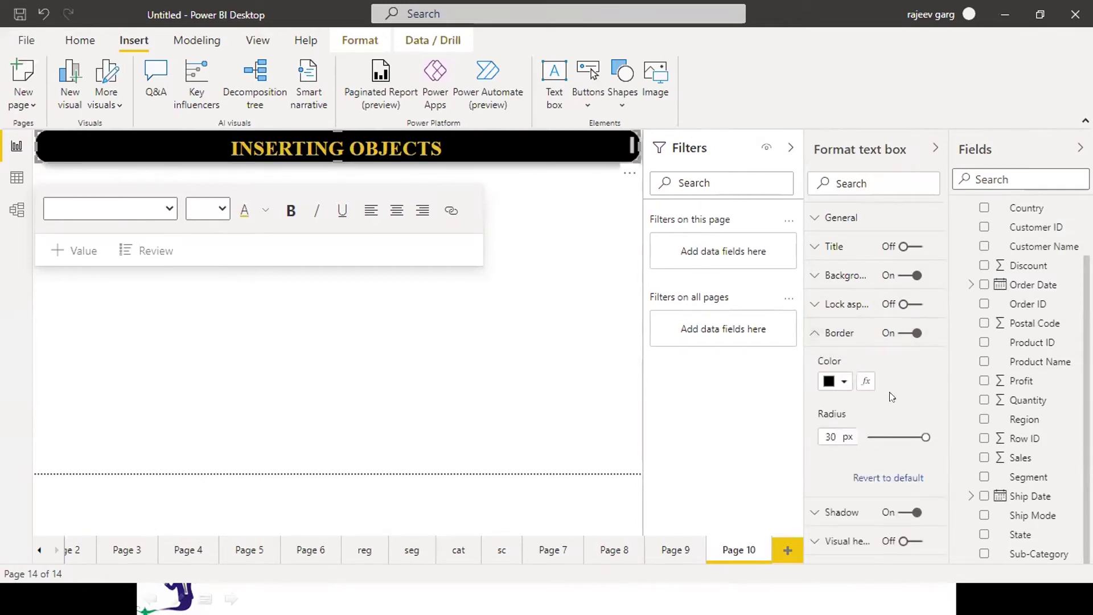
Step: Colour the heading text box's border dark yellow and enlarge the box slightly out to the page's edge
{"action": "left_click", "coordinate": [844, 381]}
{"action": "left_click", "coordinate": [867, 307]}
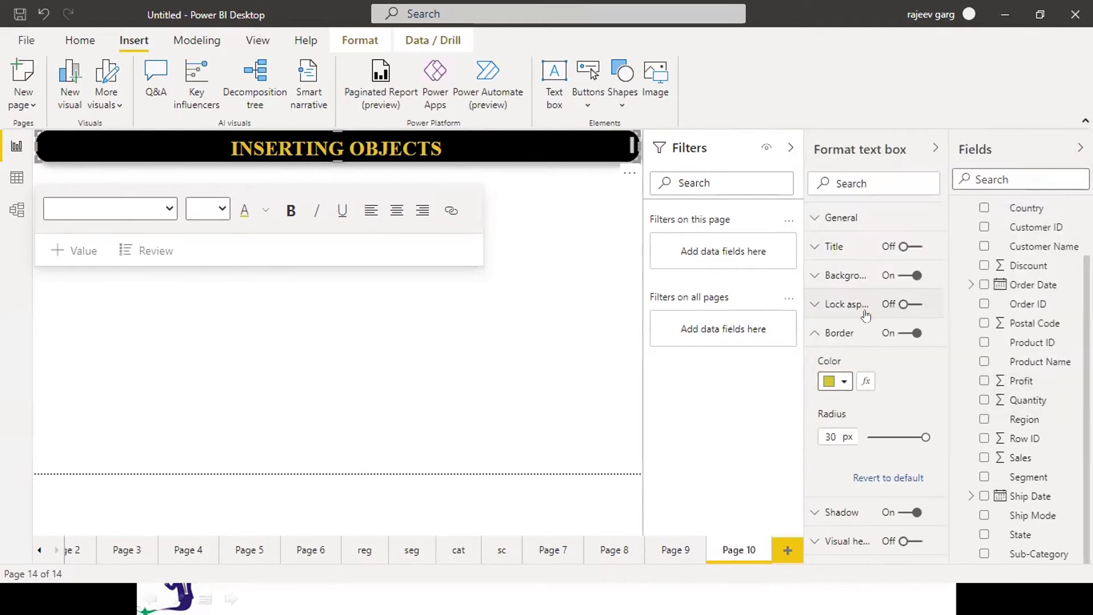
{"action": "left_click_drag", "start_coordinate": [632, 146], "coordinate": [644, 165]}
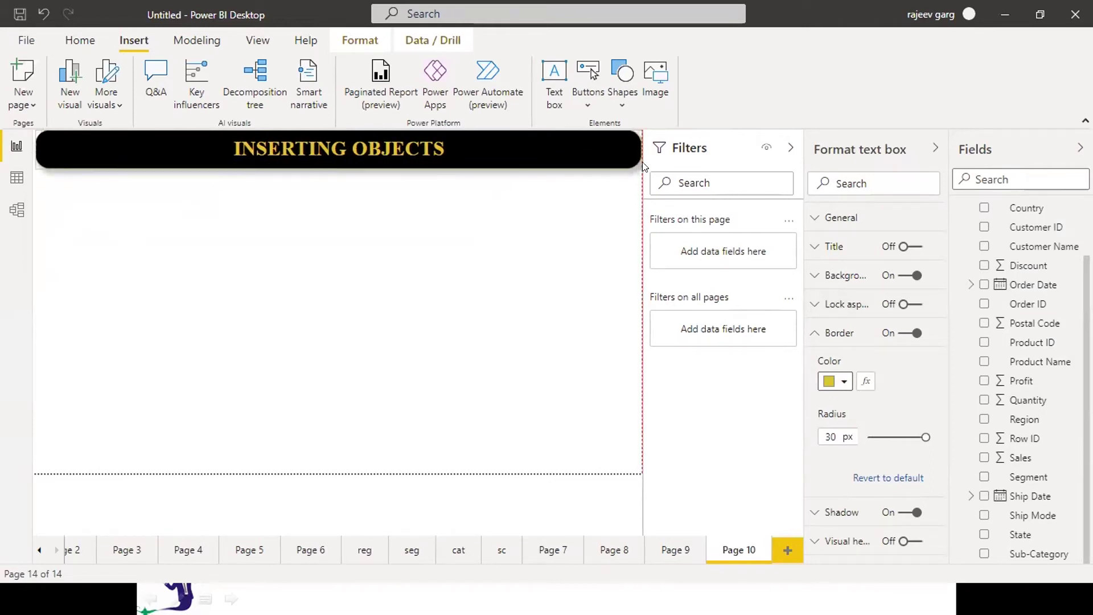
{"action": "left_click", "coordinate": [544, 319]}
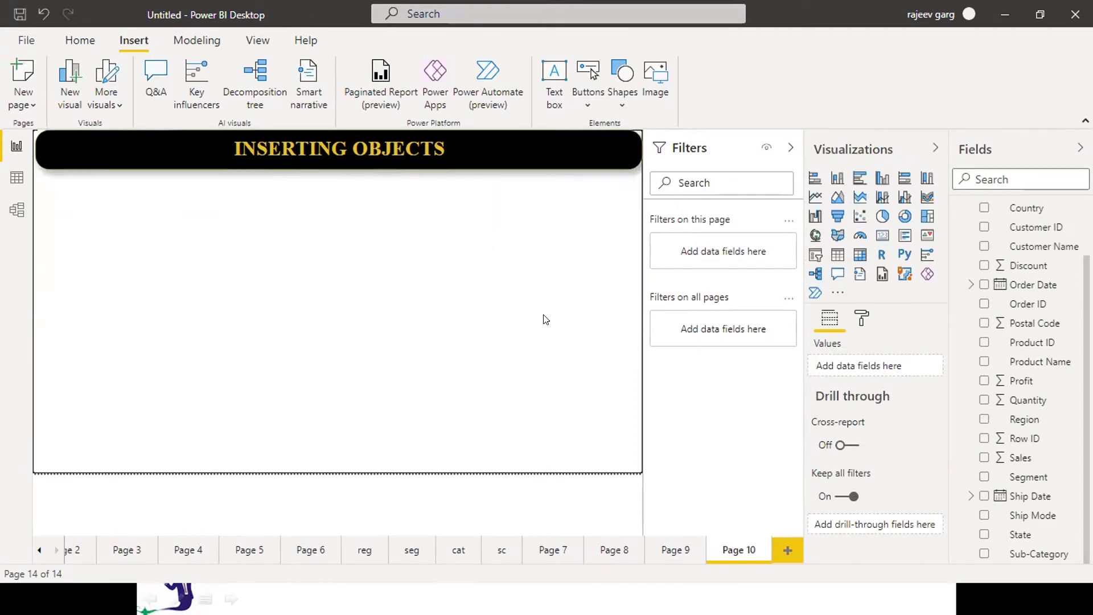
Step: Insert a Back button over the heading banner and add a Q&A visual on the empty page area below it
{"action": "left_click", "coordinate": [591, 97]}
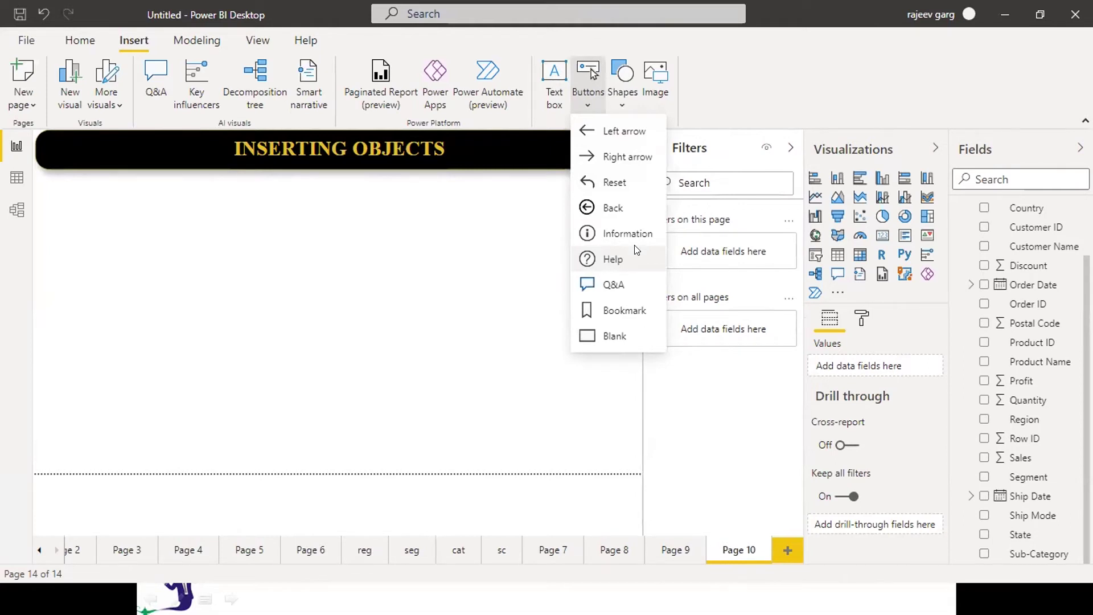
{"action": "left_click", "coordinate": [603, 209]}
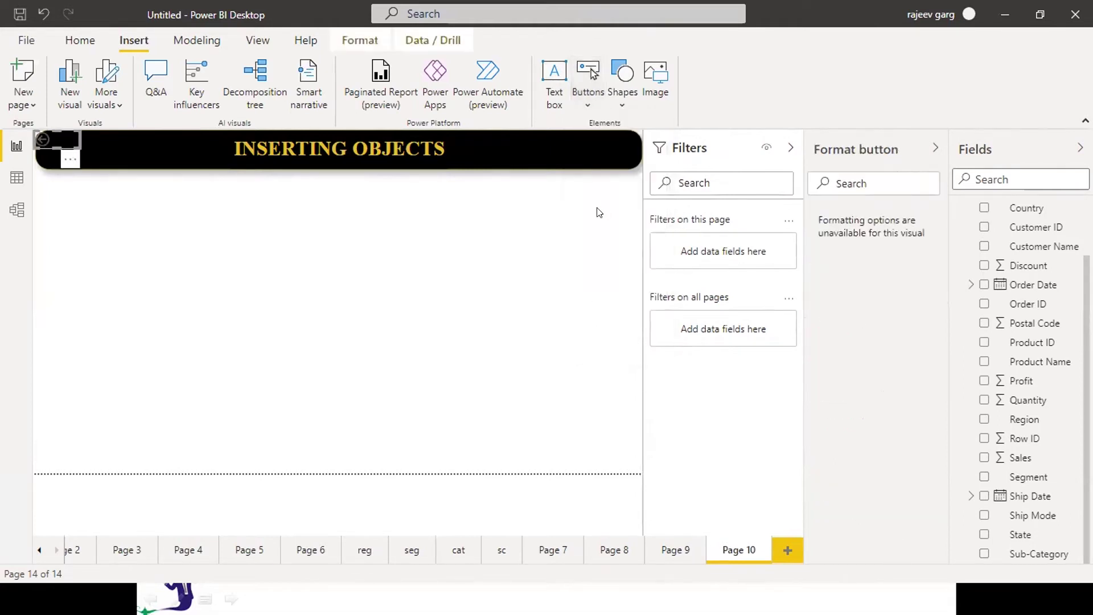
{"action": "double_click", "coordinate": [494, 191]}
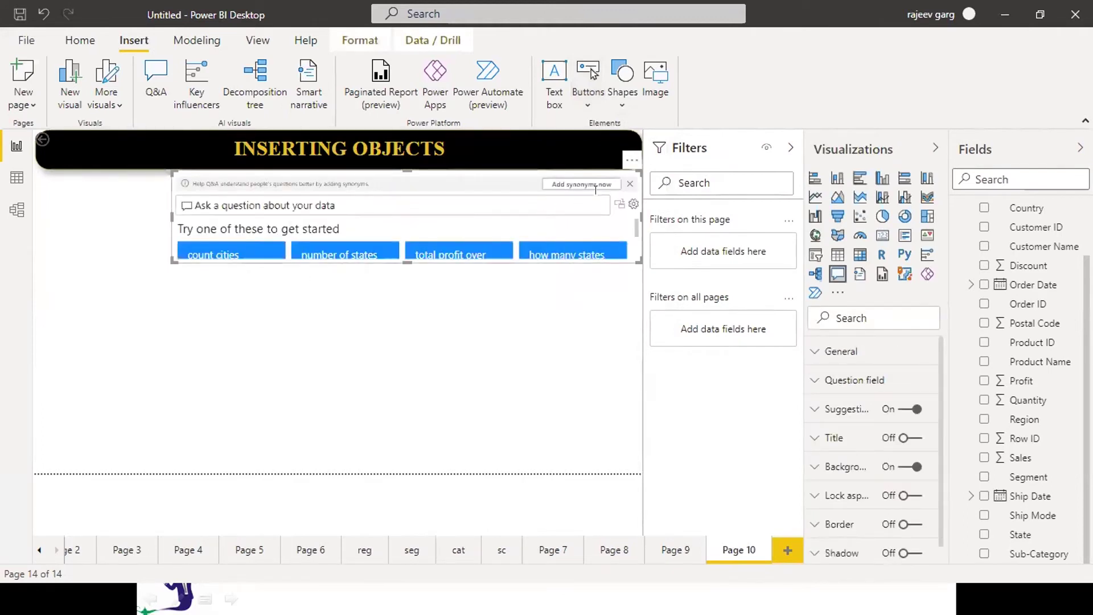
Step: Remove the Q&A visual, then move the Back button to the page's lower-left corner and enlarge its icon
{"action": "left_click", "coordinate": [632, 160]}
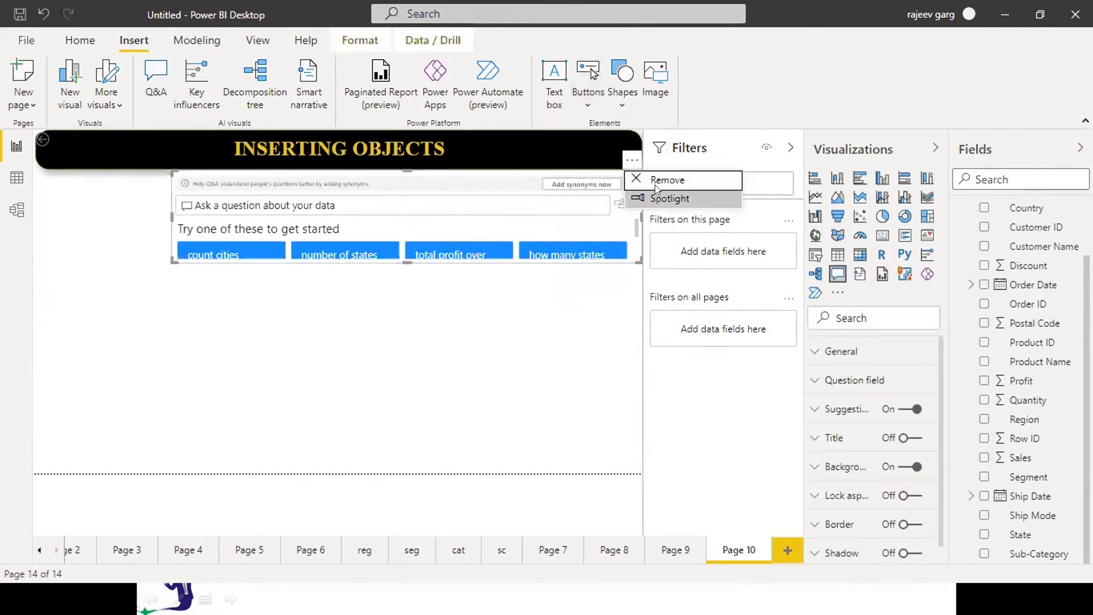
{"action": "left_click", "coordinate": [654, 180]}
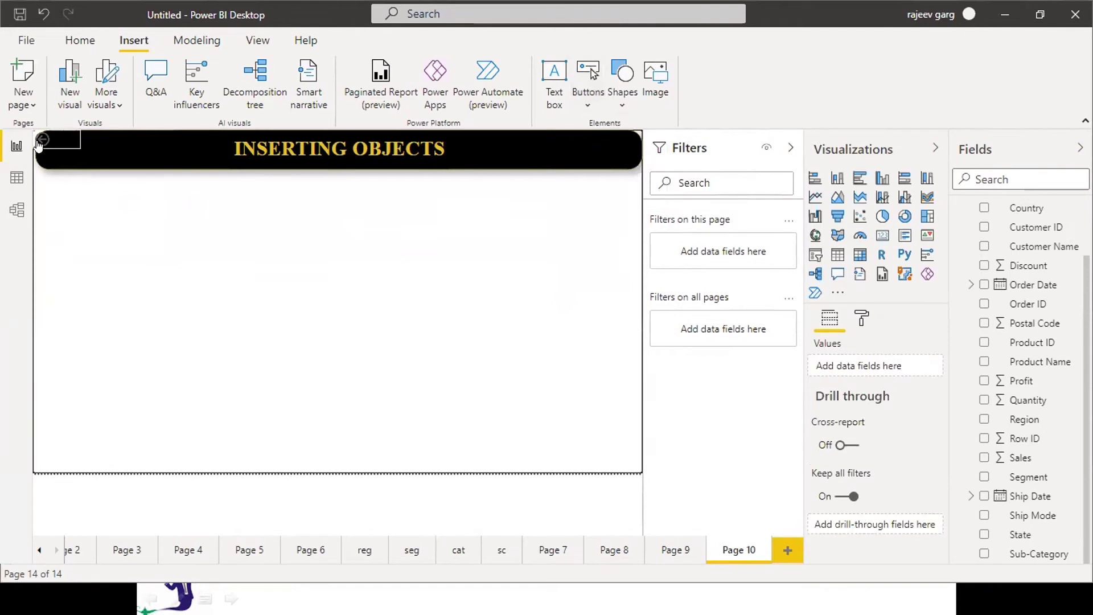
{"action": "left_click_drag", "start_coordinate": [43, 149], "coordinate": [69, 435]}
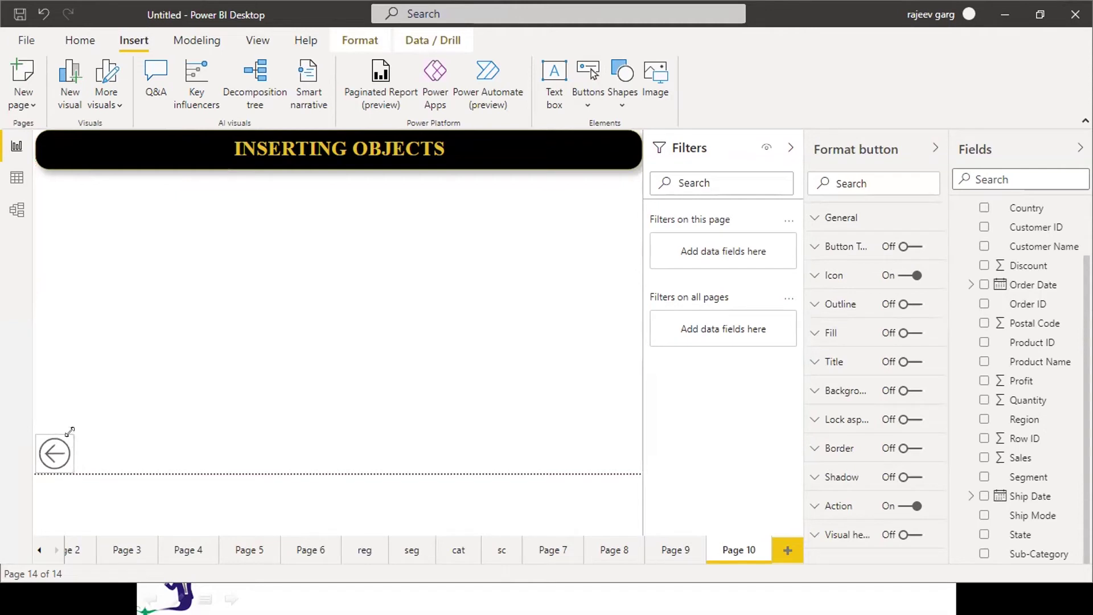
{"action": "left_click", "coordinate": [160, 435]}
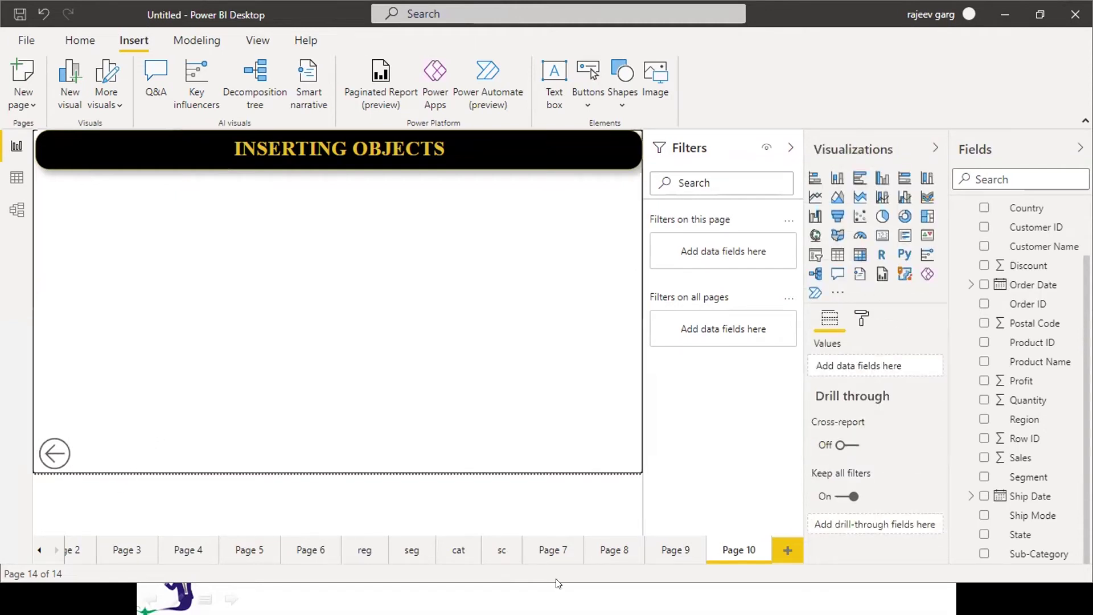
Step: Visit Page 7, test the Back button from Page 10, and return to Page 10
{"action": "left_click", "coordinate": [545, 543]}
{"action": "double_click", "coordinate": [547, 544]}
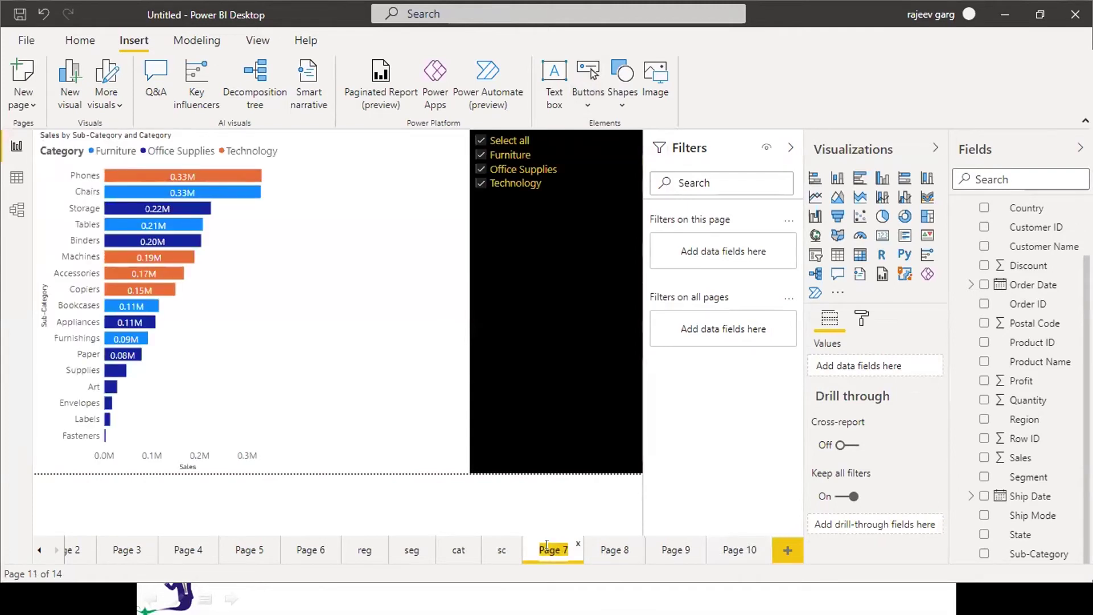
{"action": "key", "text": "Return"}
{"action": "left_click", "coordinate": [744, 553]}
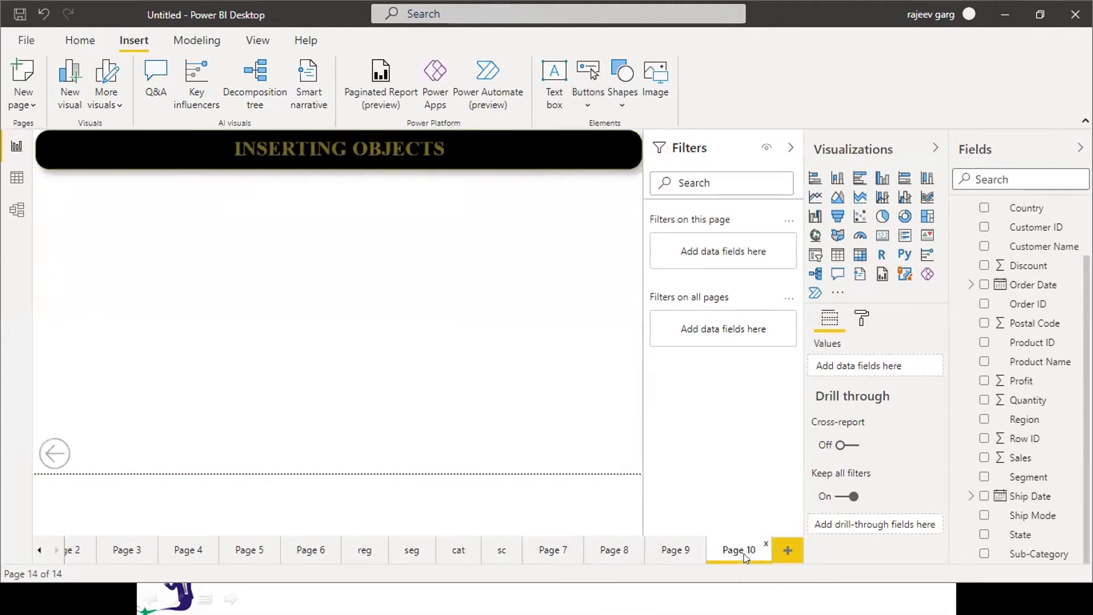
{"action": "left_click", "coordinate": [56, 460], "text": "ctrl"}
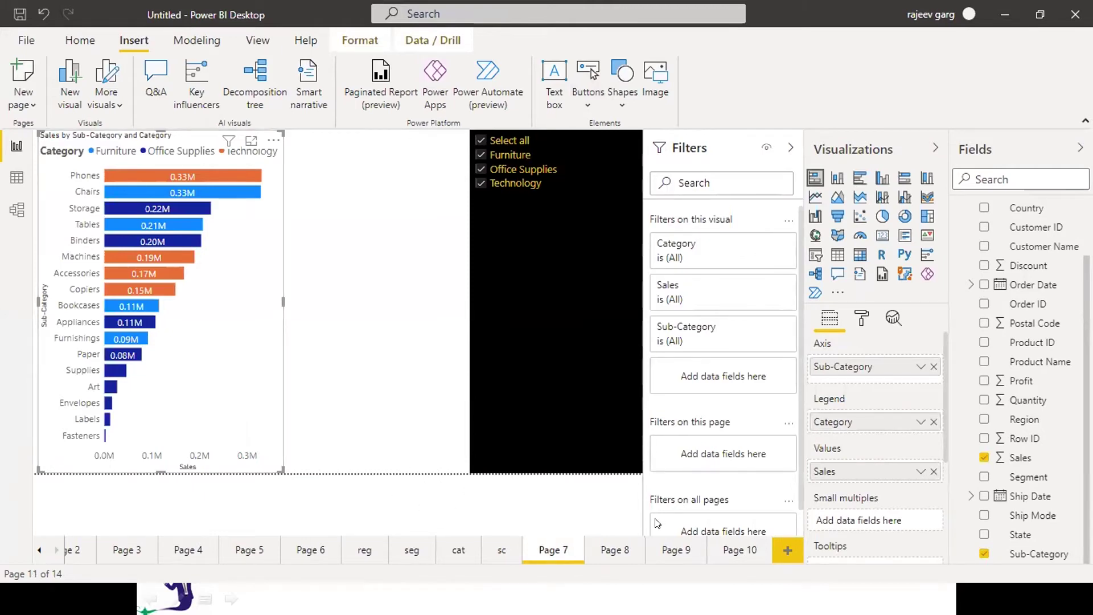
{"action": "left_click", "coordinate": [724, 555]}
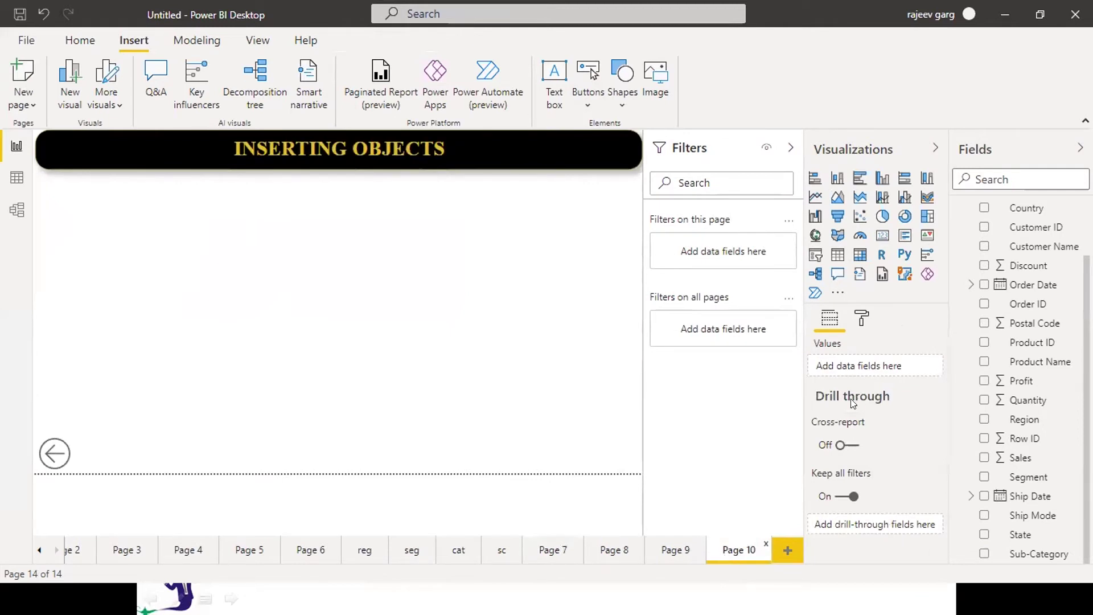
Step: Insert a Right arrow button, place it just right of the Back button and size it to match
{"action": "left_click", "coordinate": [589, 95]}
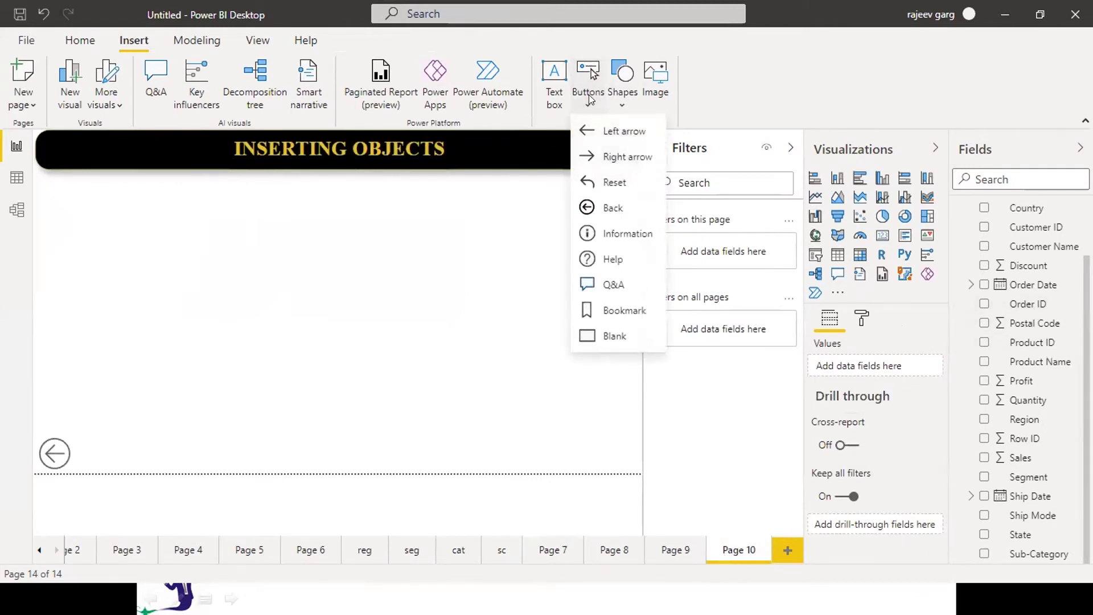
{"action": "left_click", "coordinate": [633, 155]}
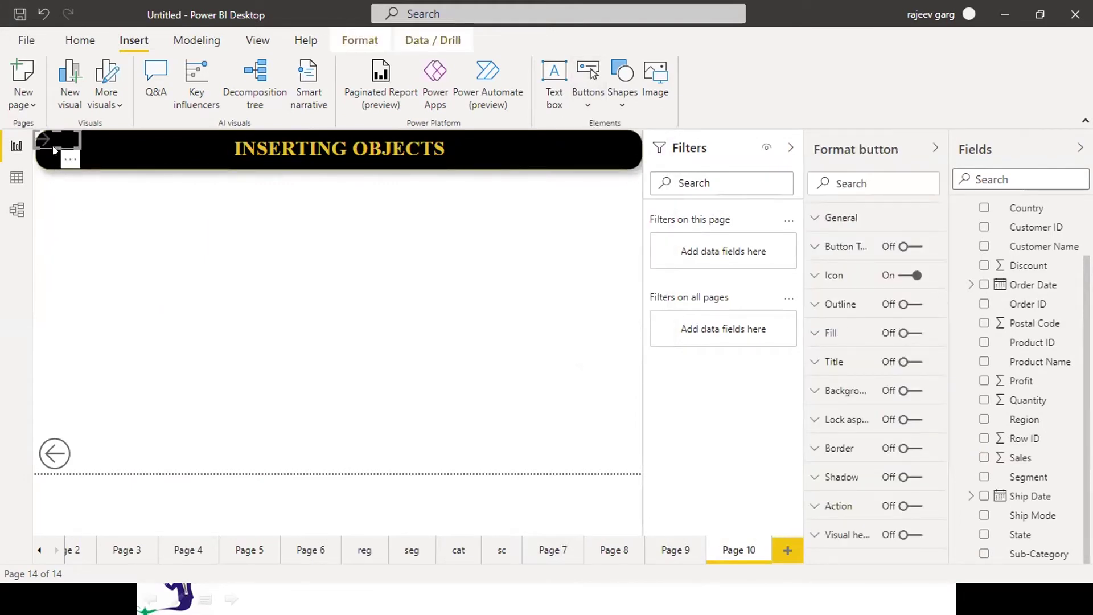
{"action": "left_click_drag", "start_coordinate": [53, 149], "coordinate": [112, 465]}
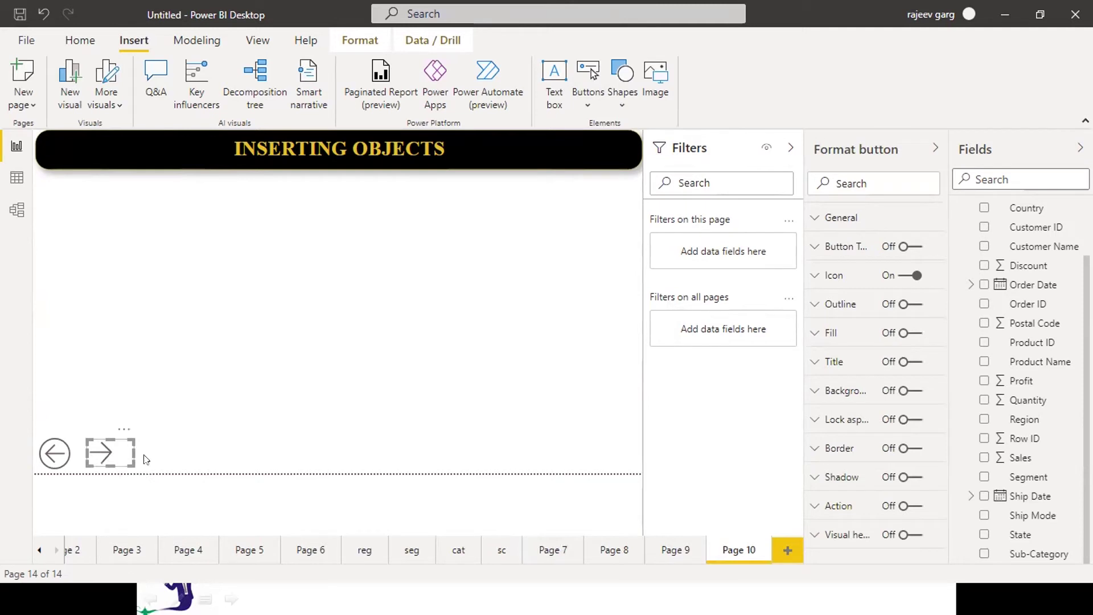
{"action": "left_click_drag", "start_coordinate": [128, 450], "coordinate": [117, 452]}
{"action": "left_click", "coordinate": [313, 268]}
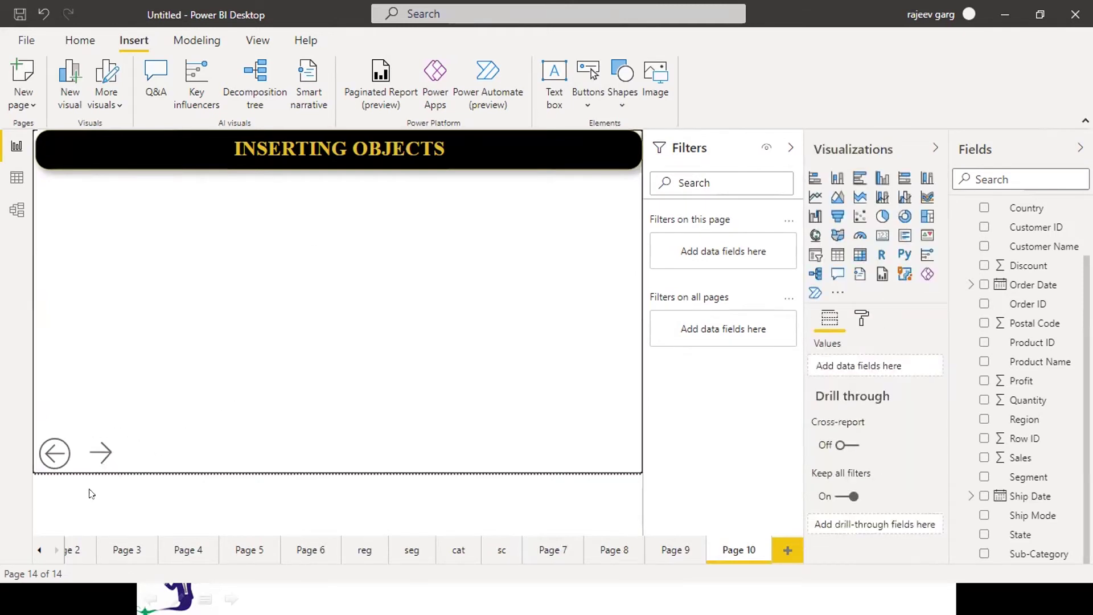
{"action": "left_click", "coordinate": [102, 463]}
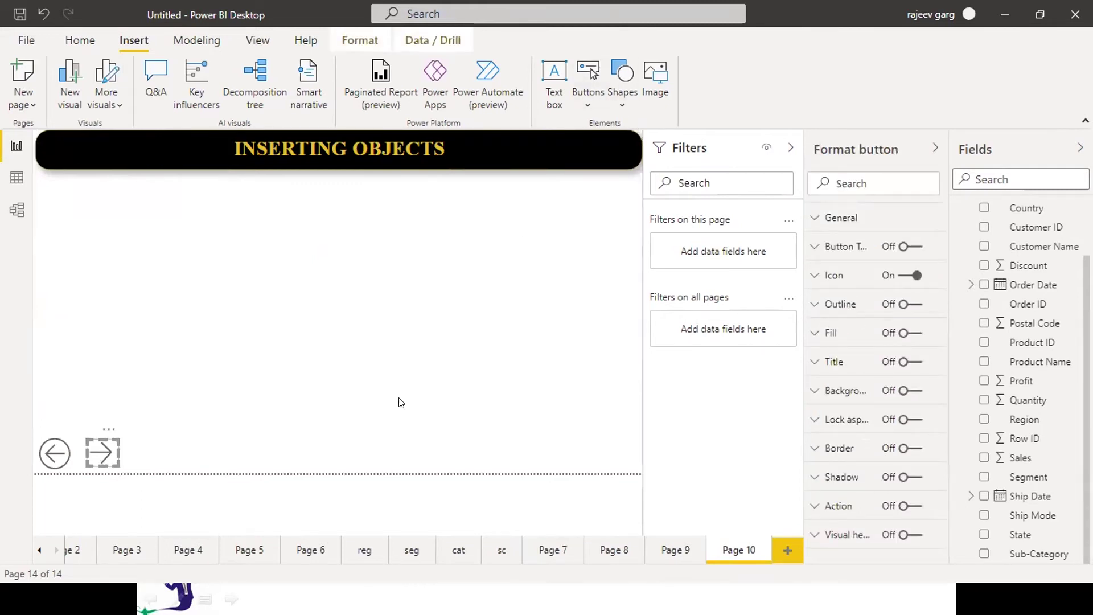
{"action": "left_click", "coordinate": [557, 217]}
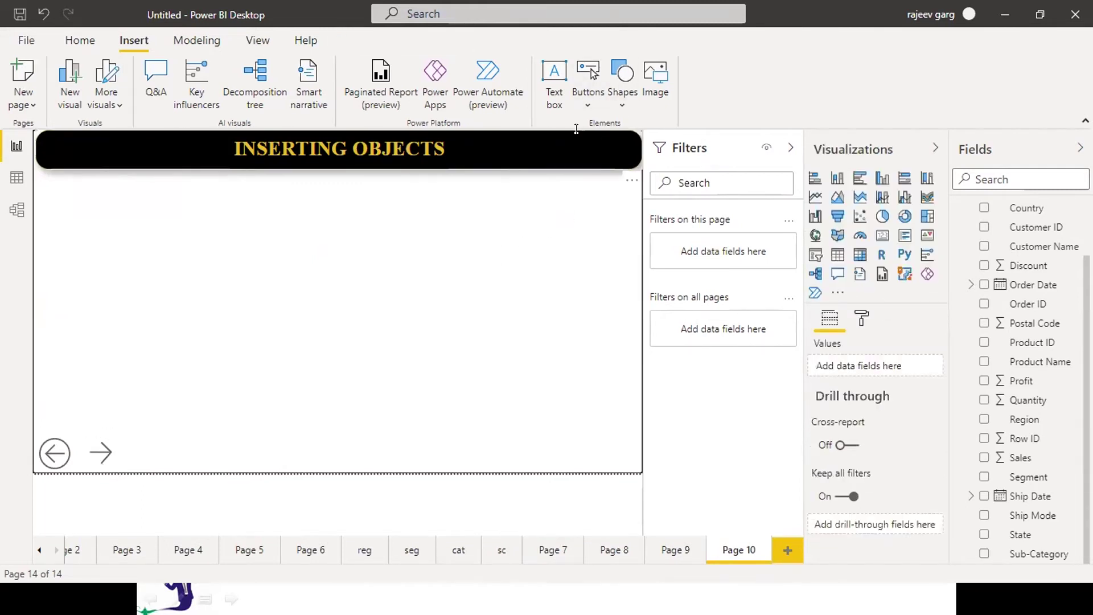
Step: Insert a Blank button and place it to the right of the Right arrow button along the page's lower edge
{"action": "left_click", "coordinate": [590, 104]}
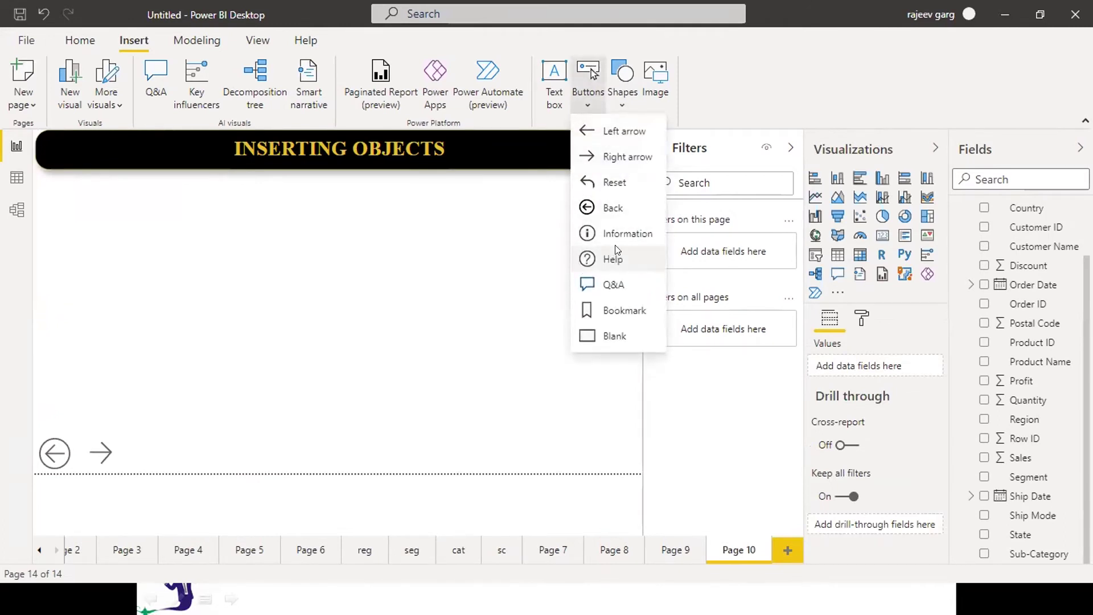
{"action": "left_click", "coordinate": [609, 336]}
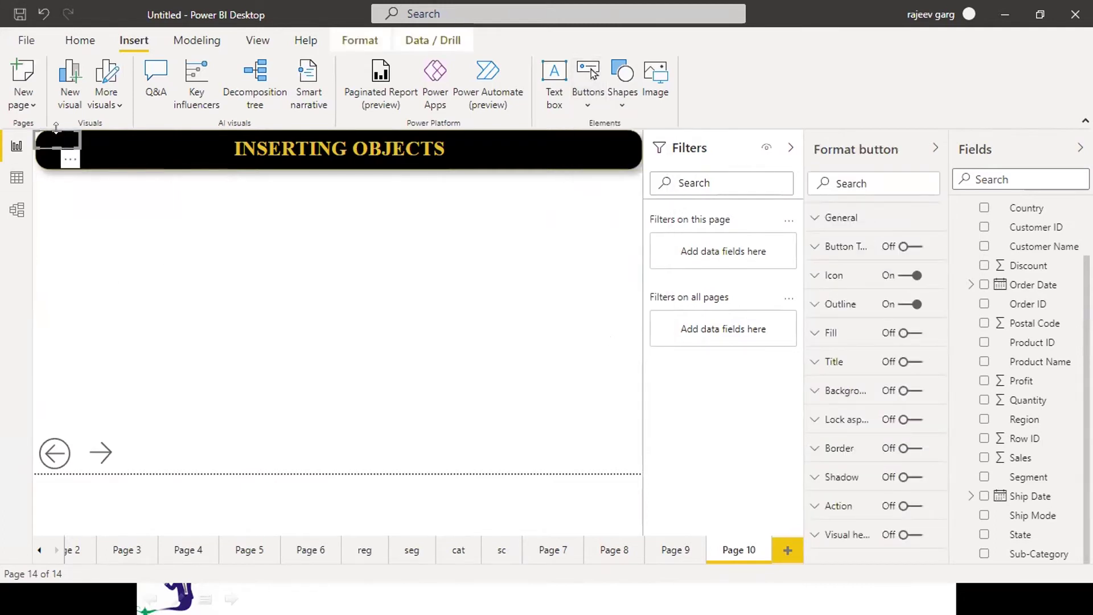
{"action": "left_click_drag", "start_coordinate": [57, 140], "coordinate": [161, 451]}
{"action": "left_click", "coordinate": [481, 391]}
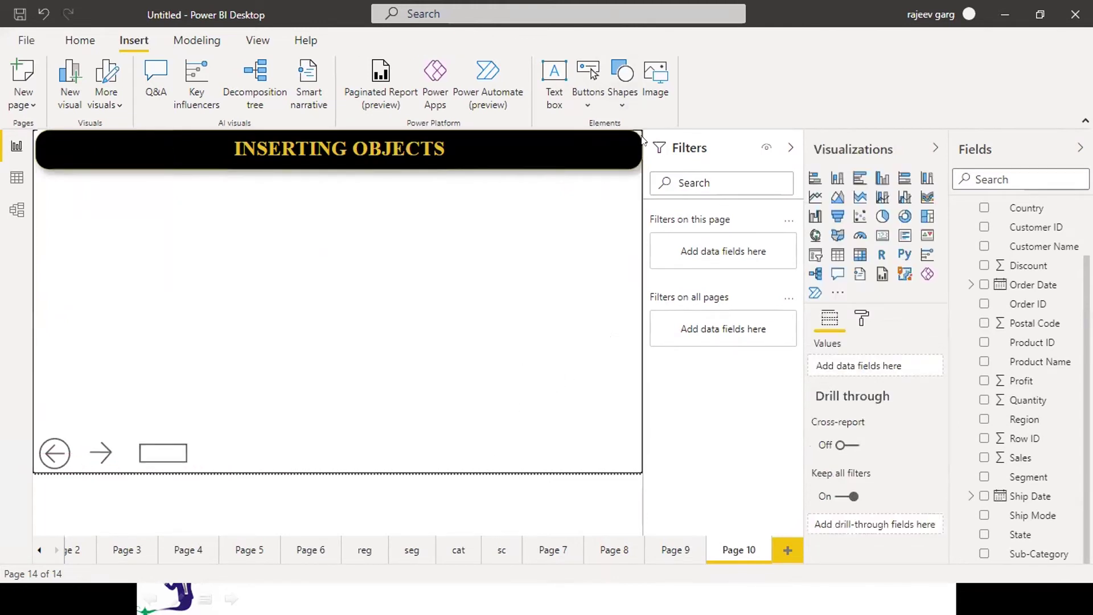
Step: Insert a Q&A button and place it to the right of the Blank button
{"action": "left_click", "coordinate": [584, 94]}
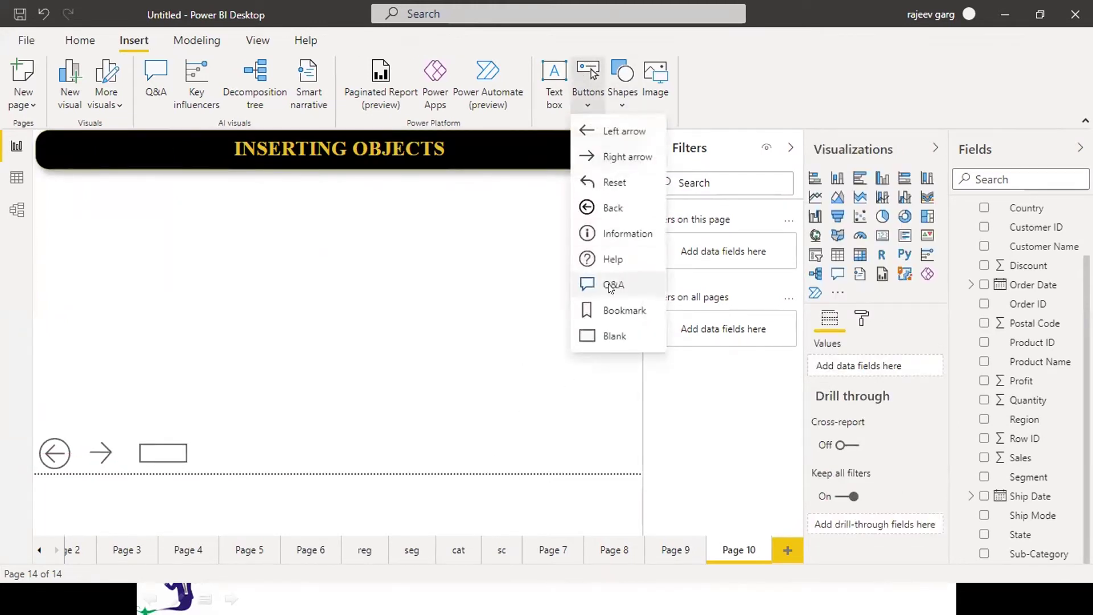
{"action": "left_click", "coordinate": [609, 283]}
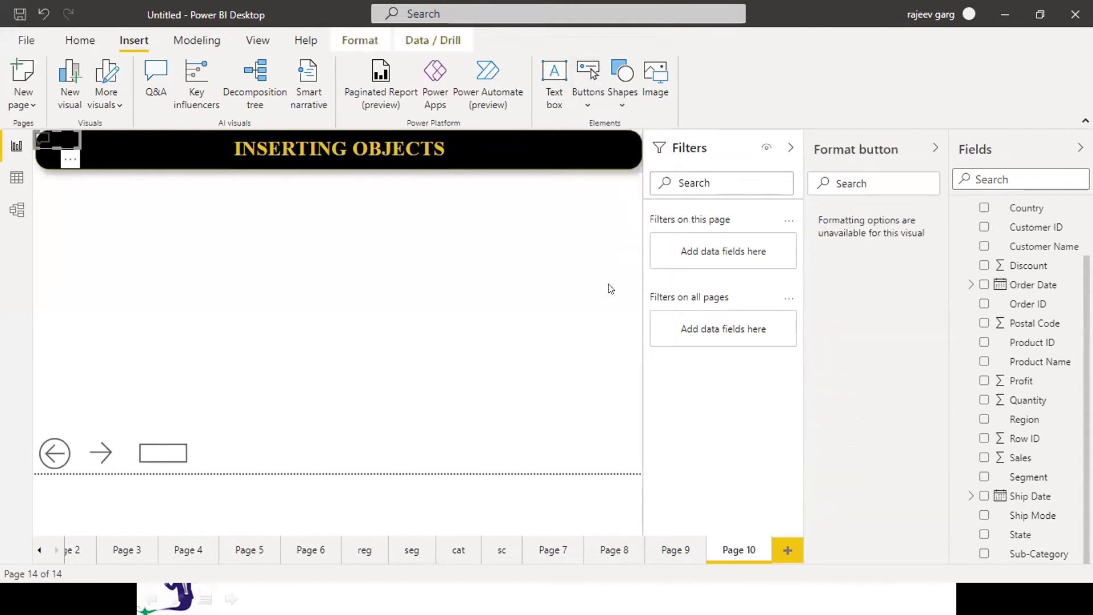
{"action": "left_click", "coordinate": [278, 252]}
{"action": "left_click_drag", "start_coordinate": [48, 149], "coordinate": [236, 452]}
{"action": "left_click", "coordinate": [539, 327]}
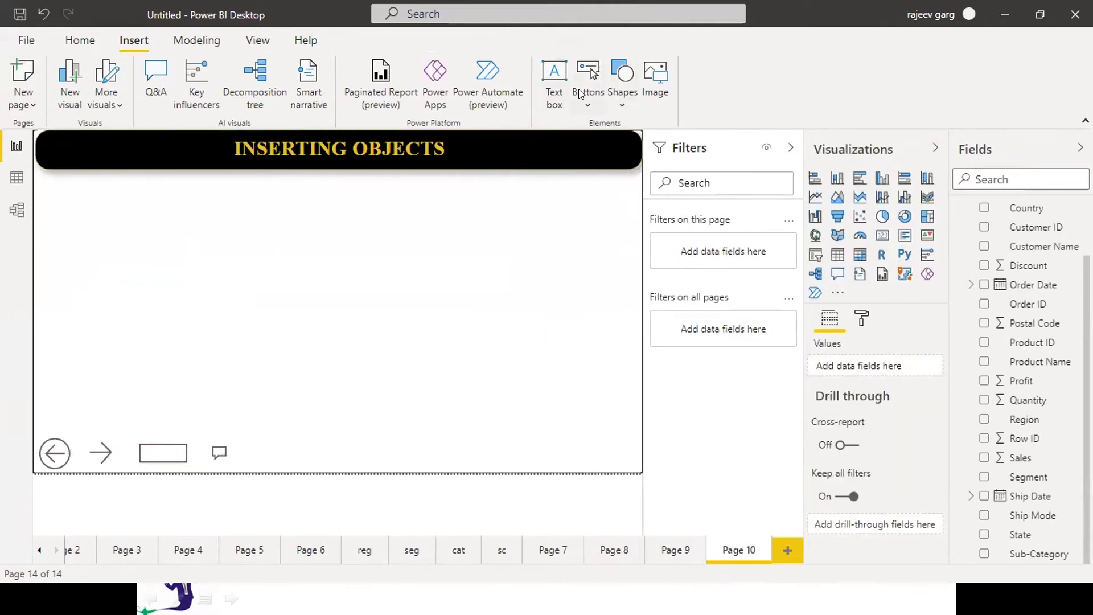
Step: Insert an Information button and place it to the right of the Q&A button
{"action": "left_click", "coordinate": [581, 93]}
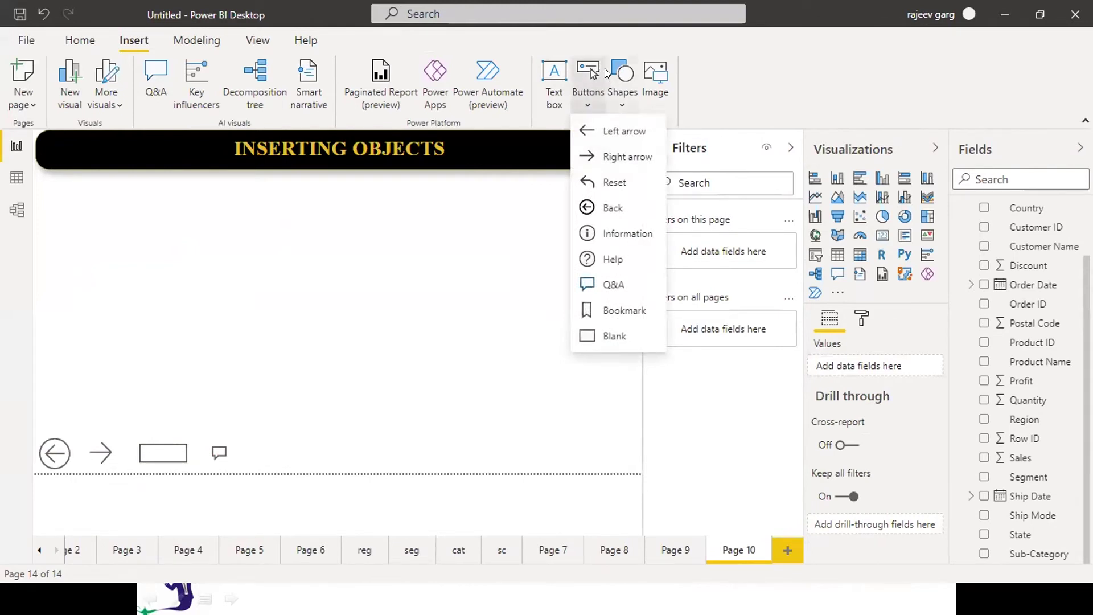
{"action": "left_click", "coordinate": [592, 233]}
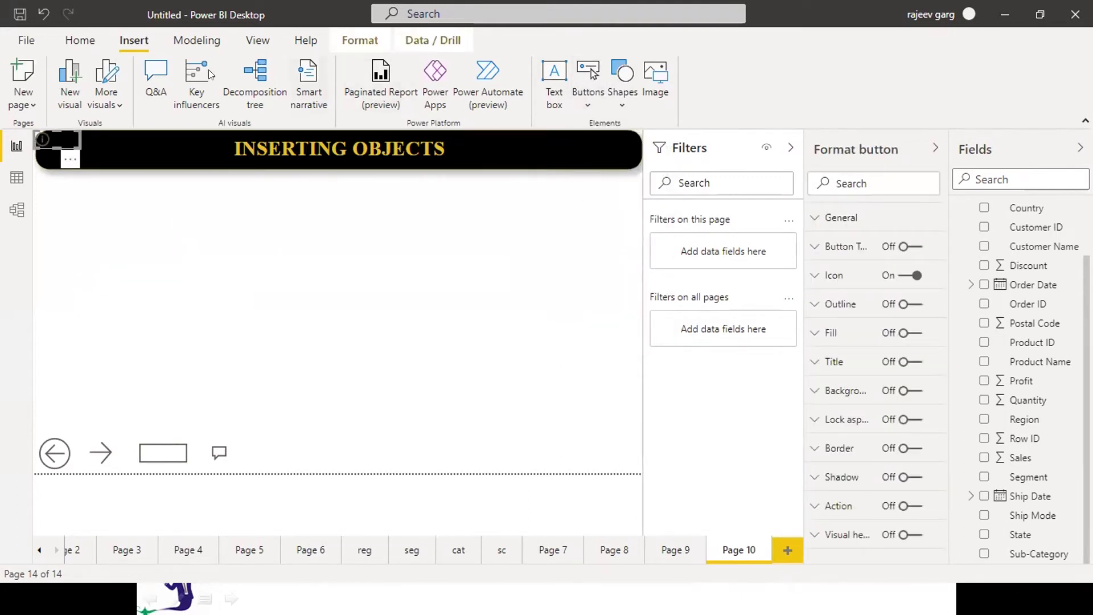
{"action": "left_click_drag", "start_coordinate": [67, 147], "coordinate": [288, 455]}
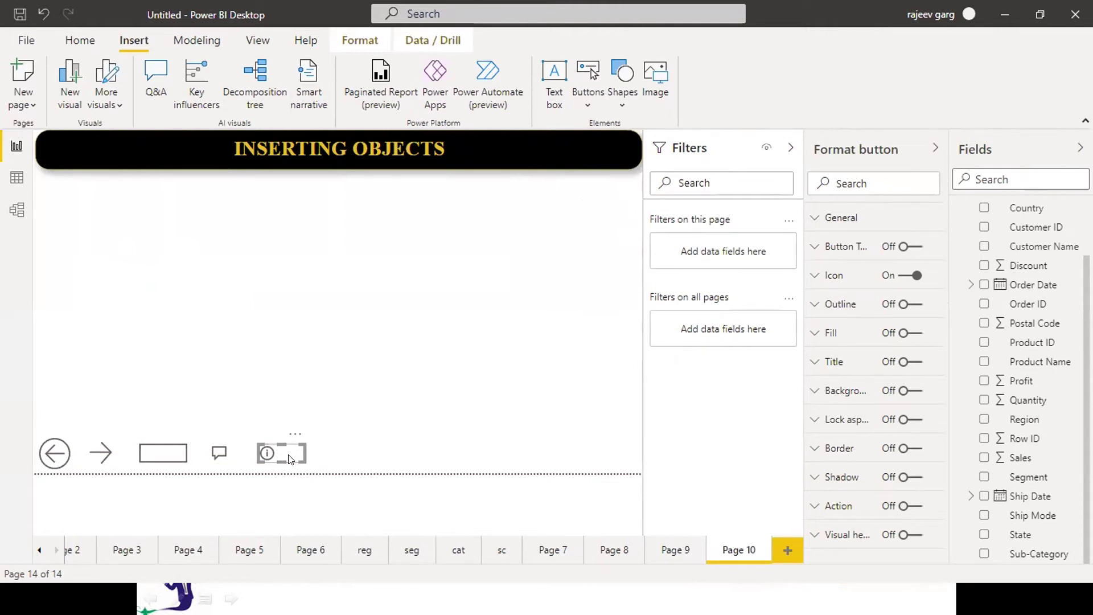
{"action": "left_click", "coordinate": [541, 325]}
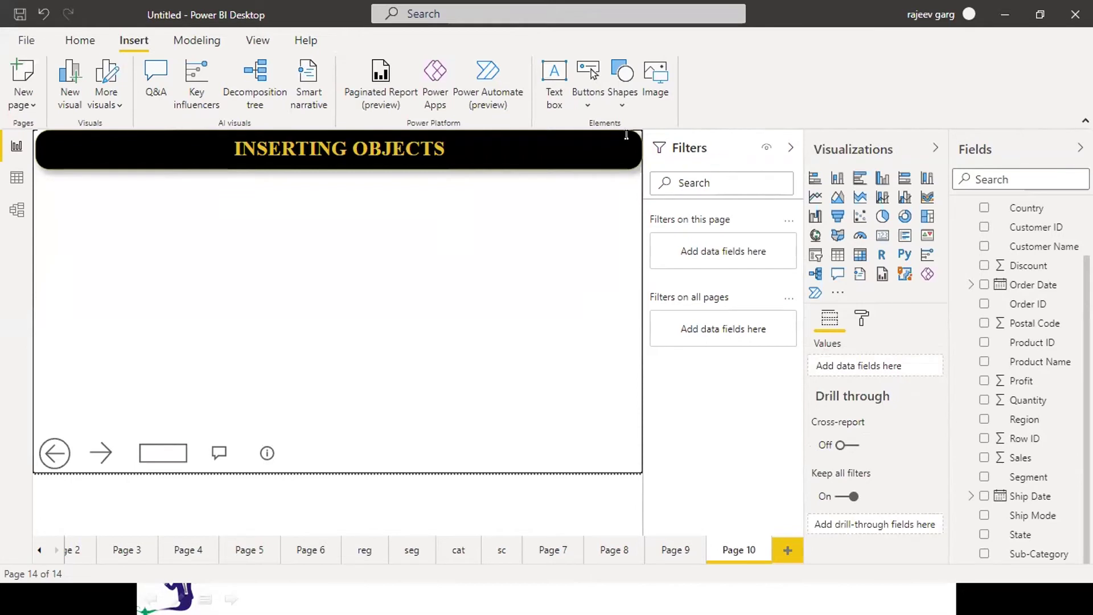
Step: Insert a right block arrow shape, move it to the page's lower-right corner and shrink it to the height of the button row
{"action": "left_click", "coordinate": [619, 95]}
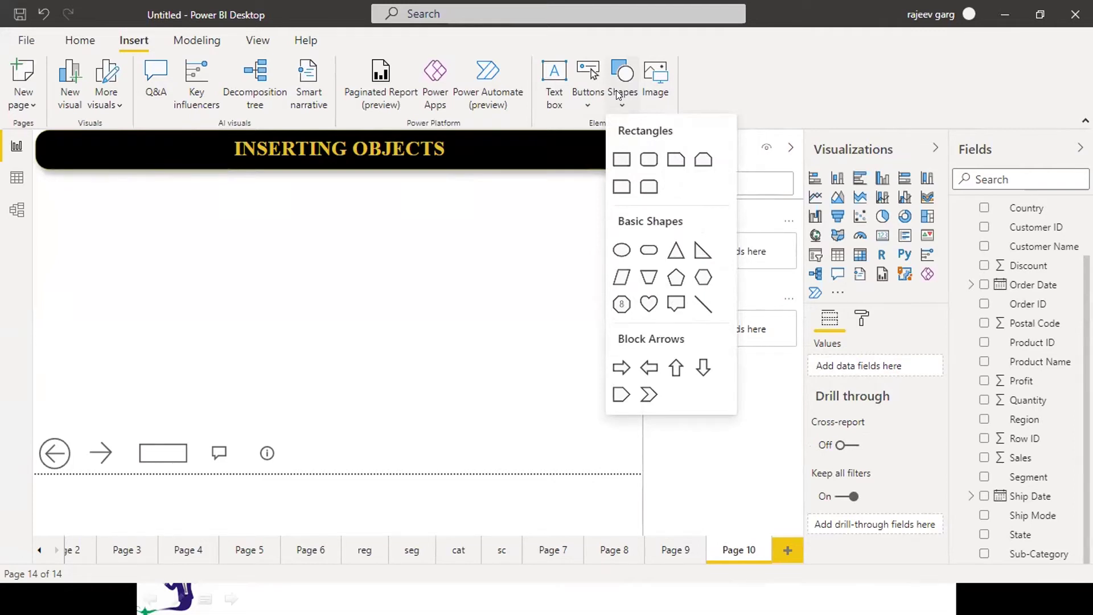
{"action": "left_click", "coordinate": [621, 369]}
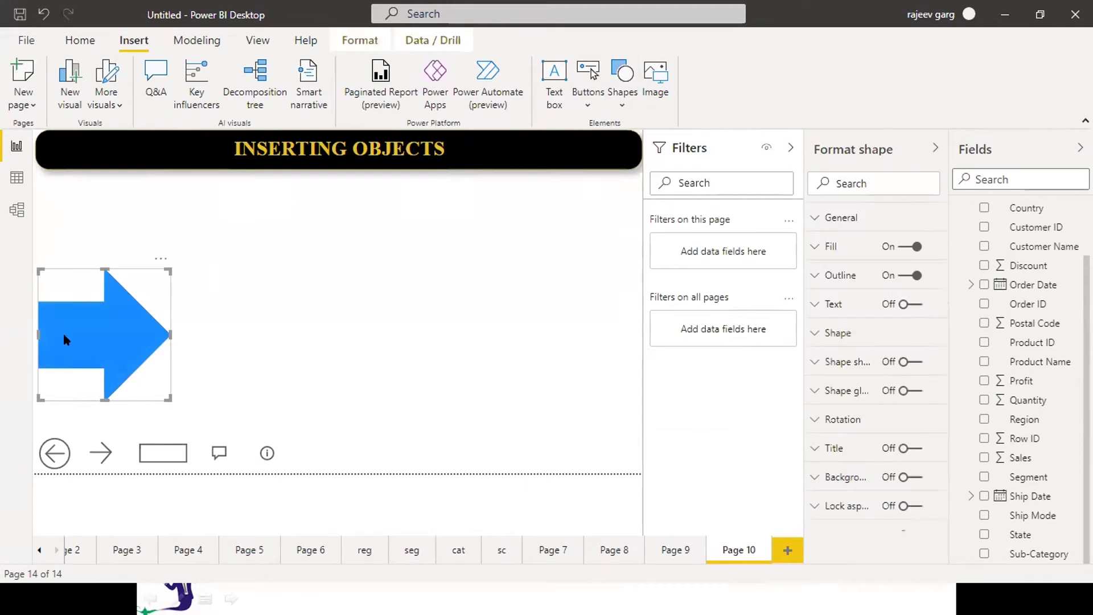
{"action": "left_click_drag", "start_coordinate": [56, 340], "coordinate": [543, 414]}
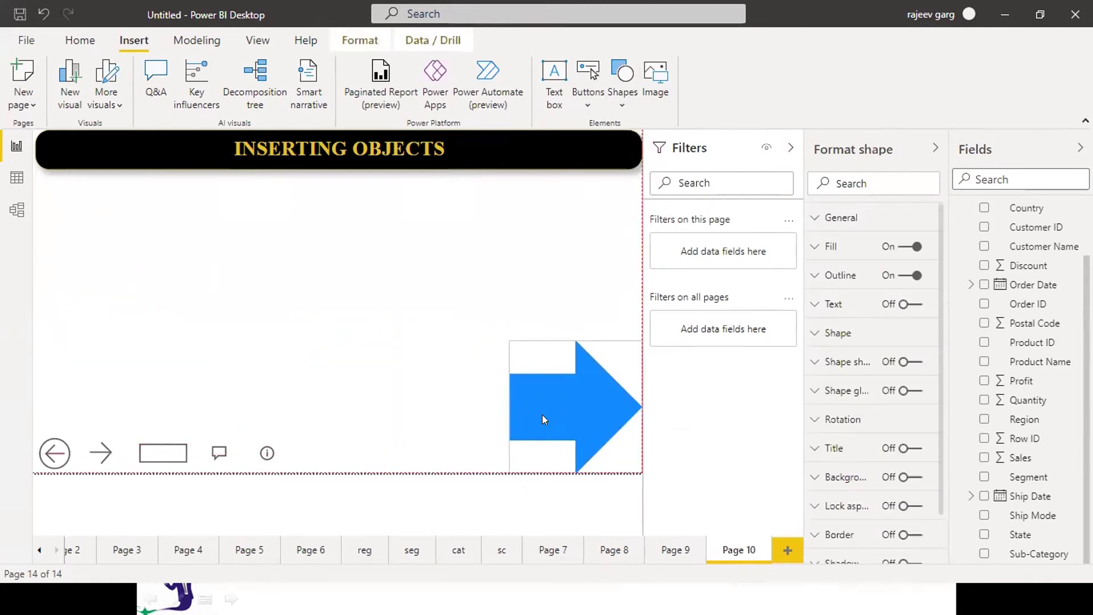
{"action": "left_click_drag", "start_coordinate": [639, 342], "coordinate": [621, 434]}
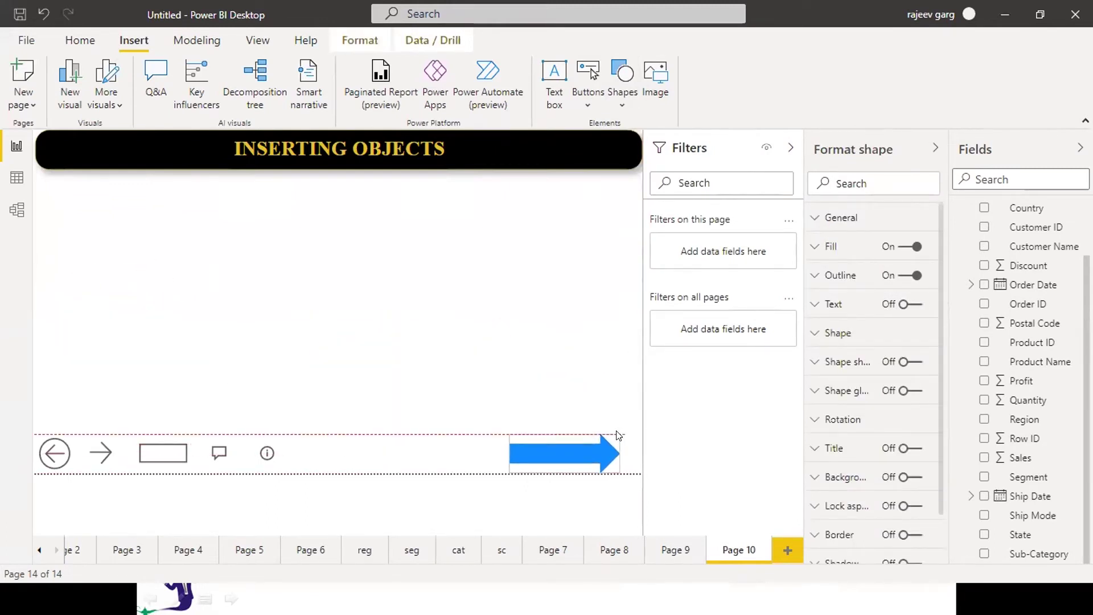
{"action": "left_click_drag", "start_coordinate": [504, 467], "coordinate": [578, 473]}
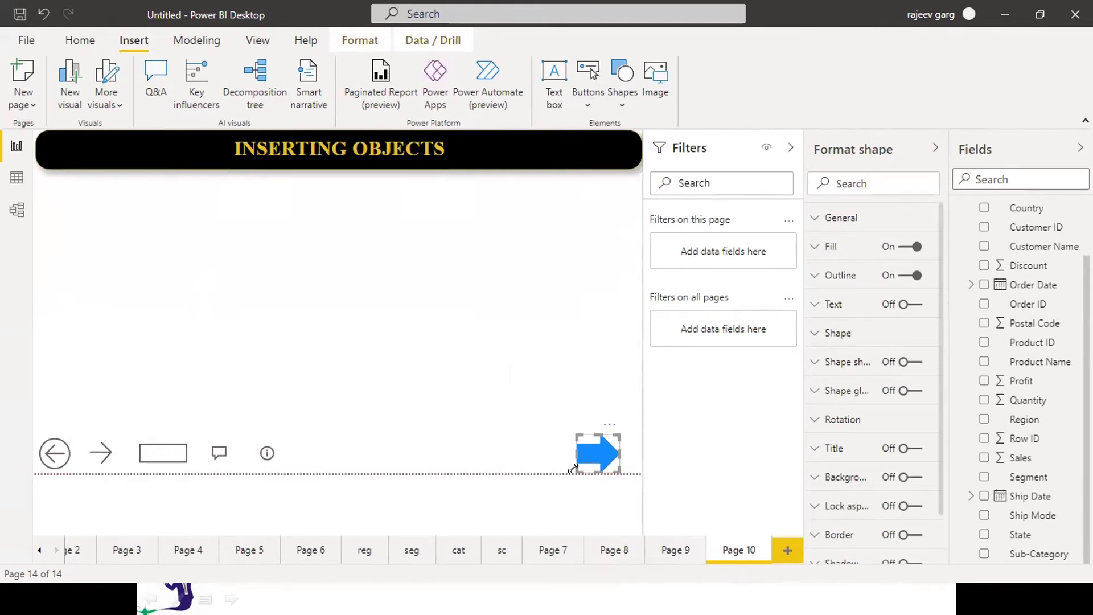
{"action": "left_click", "coordinate": [531, 382]}
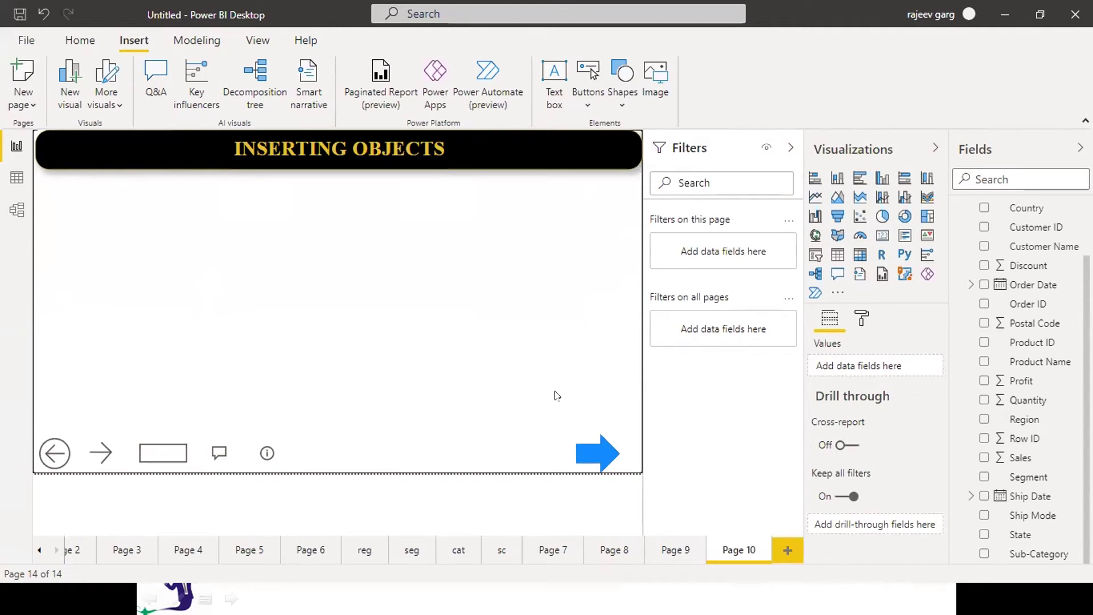
Step: Insert a pill shape, reduce its height to a wide capsule and place it just left of the blue block arrow
{"action": "left_click", "coordinate": [627, 96]}
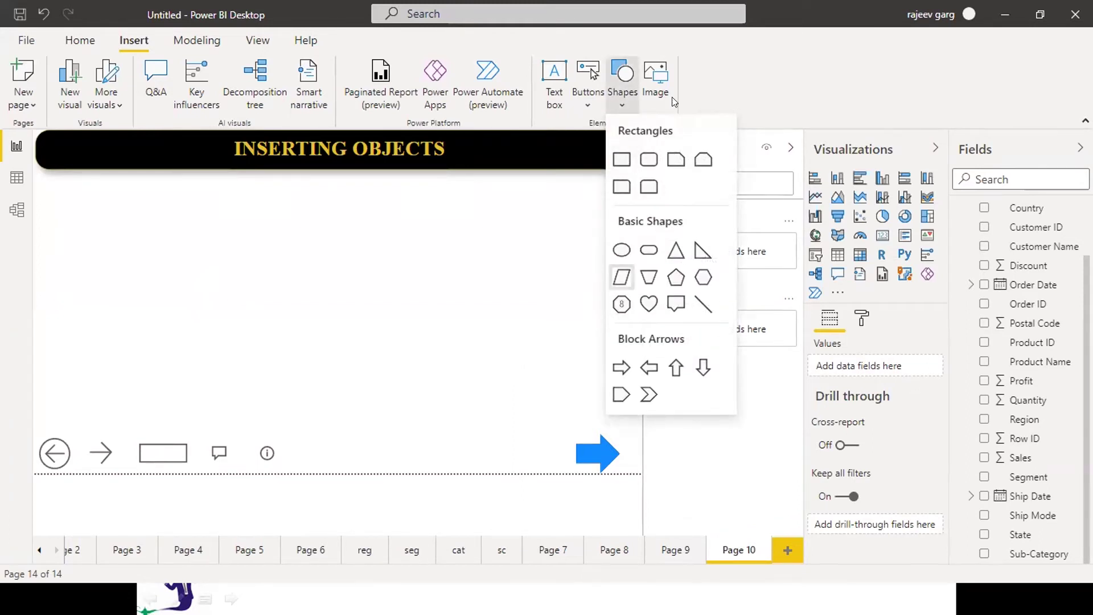
{"action": "left_click", "coordinate": [647, 251]}
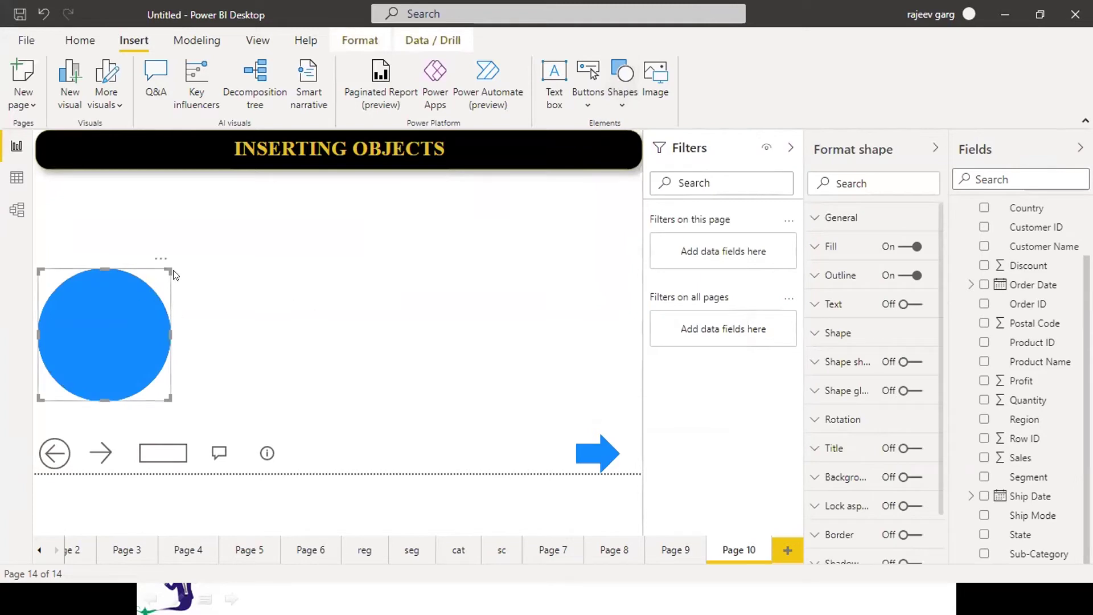
{"action": "left_click_drag", "start_coordinate": [169, 271], "coordinate": [525, 453]}
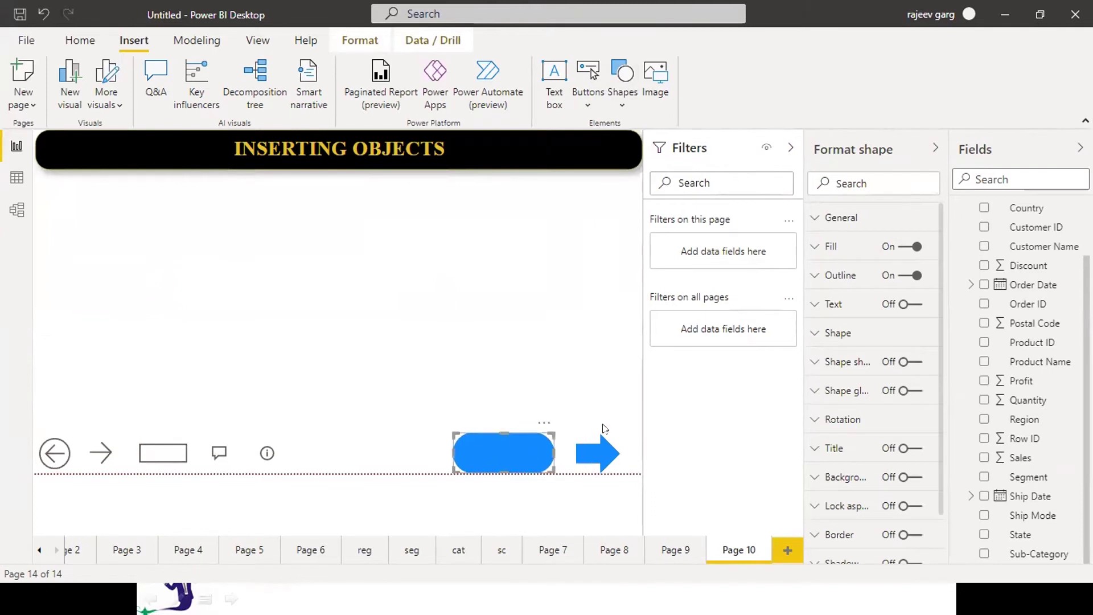
{"action": "left_click", "coordinate": [569, 357]}
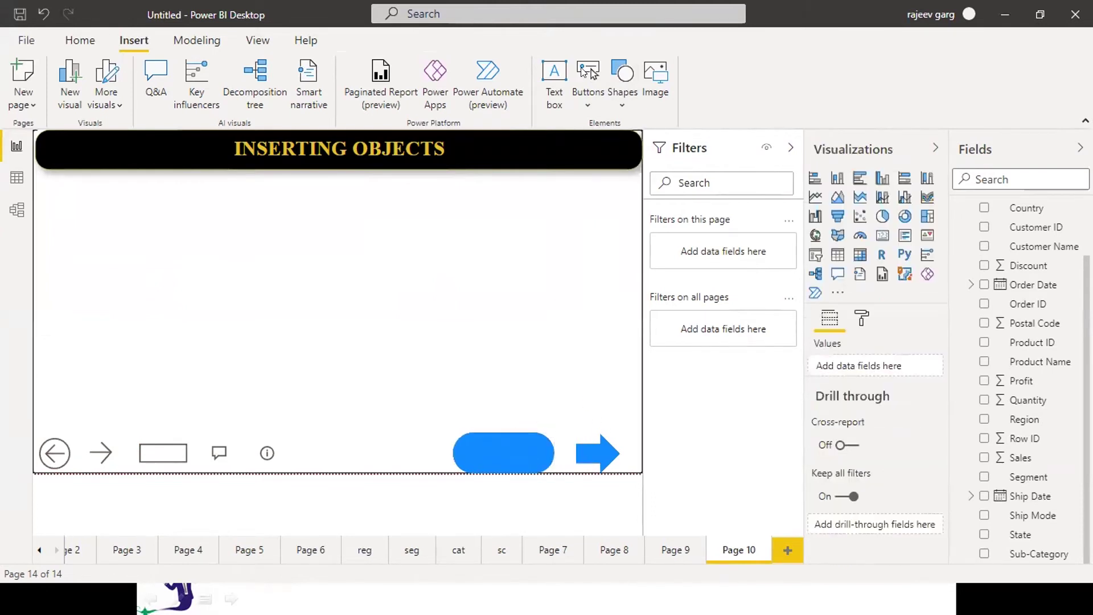
Step: Insert the Learn picture from the PBI DATA folder, shrink it and place it at the page's right edge above the block arrow
{"action": "left_click", "coordinate": [656, 84]}
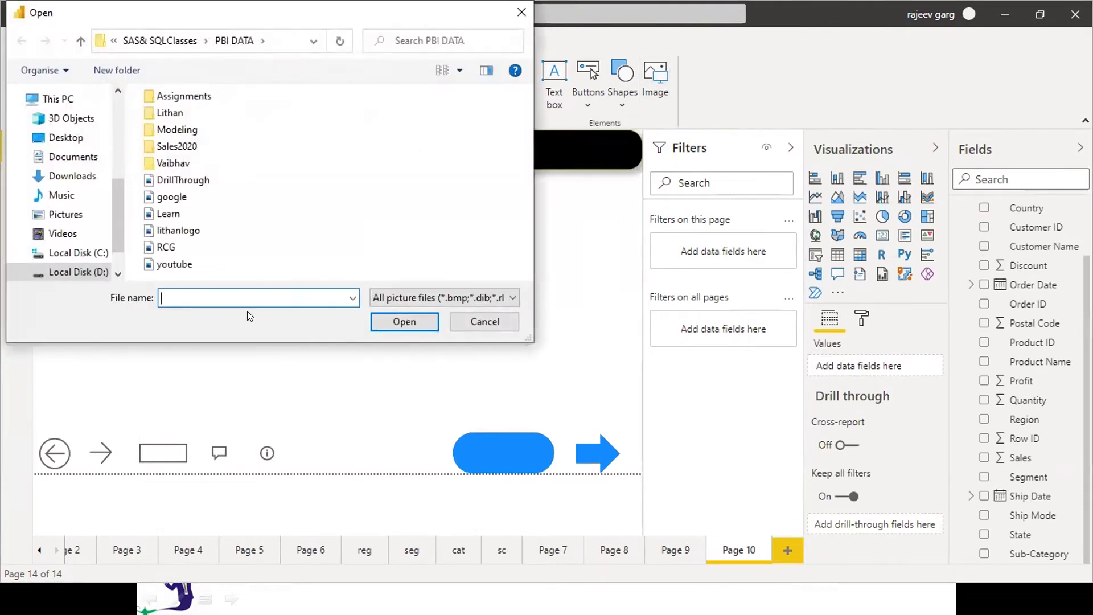
{"action": "double_click", "coordinate": [183, 214]}
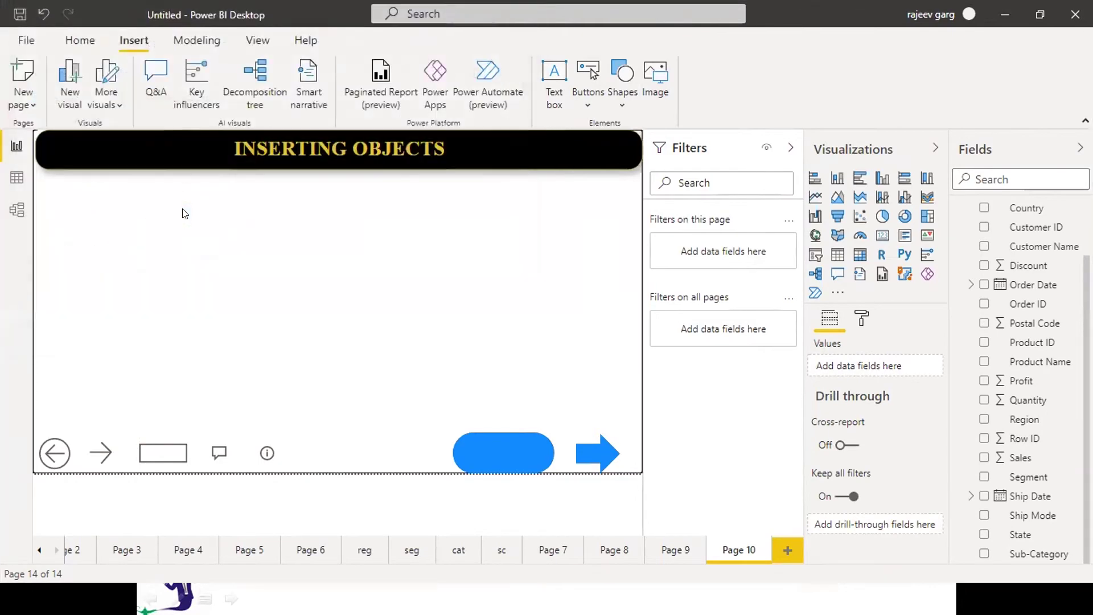
{"action": "left_click_drag", "start_coordinate": [130, 336], "coordinate": [620, 317]}
{"action": "left_click_drag", "start_coordinate": [574, 246], "coordinate": [576, 331]}
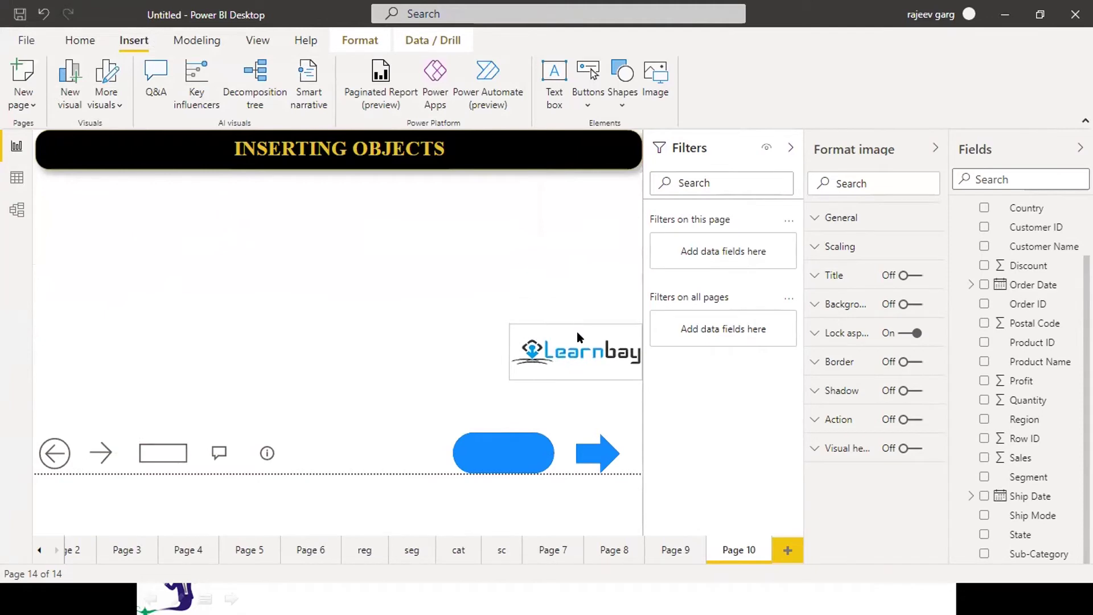
{"action": "left_click", "coordinate": [578, 300]}
Step: Insert the google picture, reduce its height and place it directly above the Learnbay logo
{"action": "left_click", "coordinate": [647, 77]}
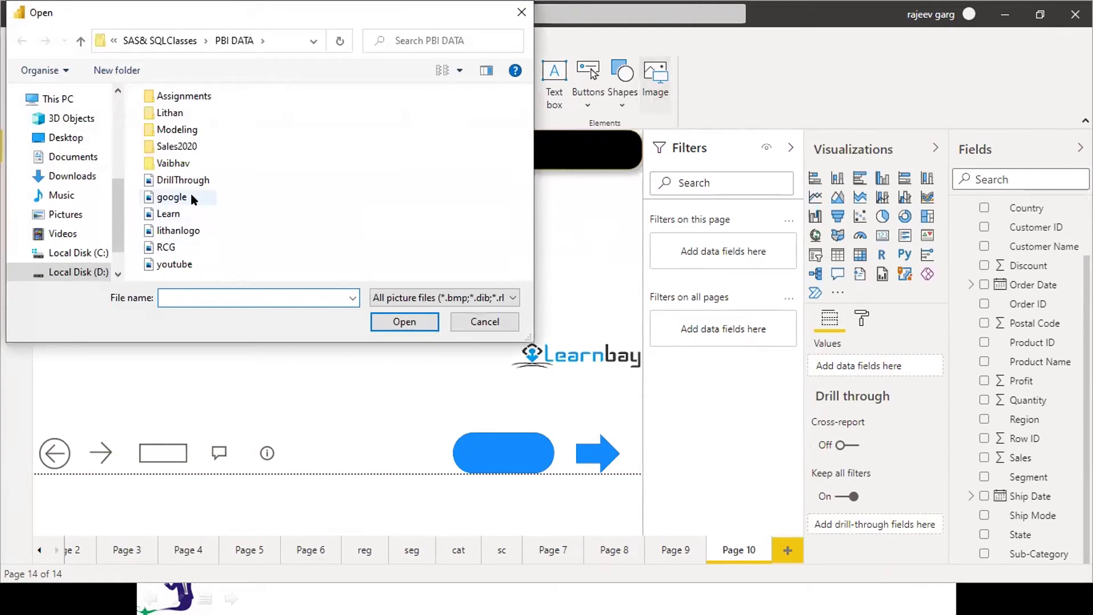
{"action": "left_click", "coordinate": [190, 194]}
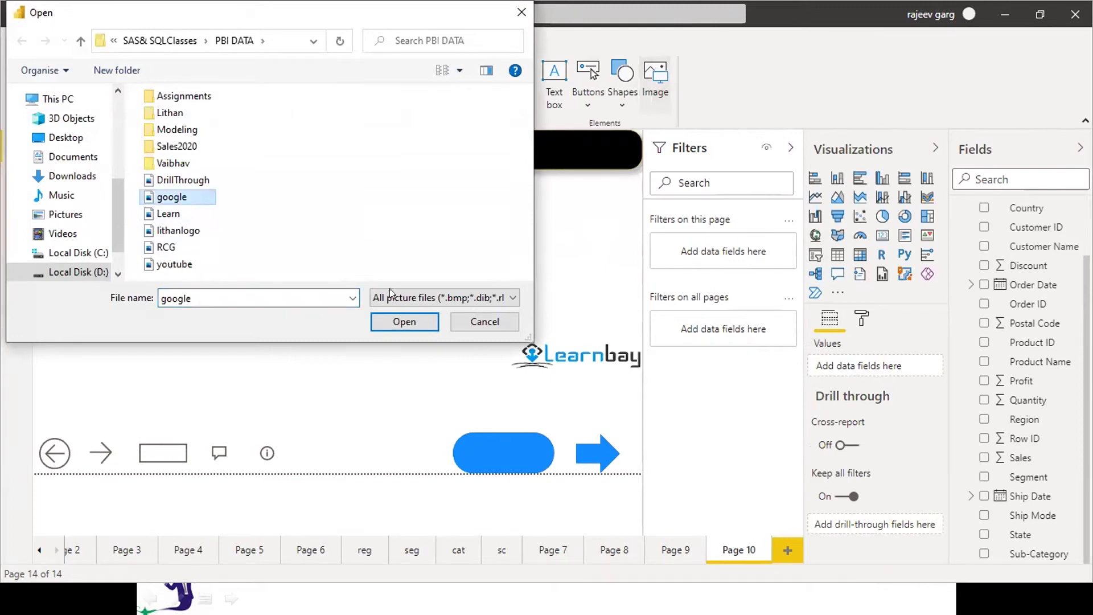
{"action": "left_click", "coordinate": [404, 320]}
{"action": "left_click_drag", "start_coordinate": [108, 325], "coordinate": [577, 264]}
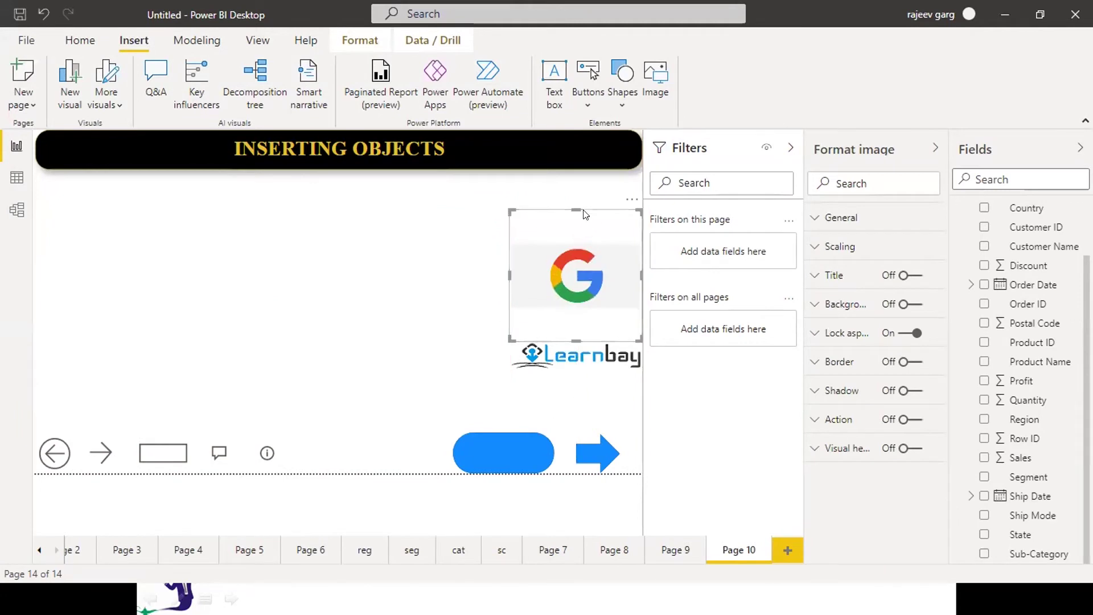
{"action": "left_click_drag", "start_coordinate": [574, 207], "coordinate": [582, 275]}
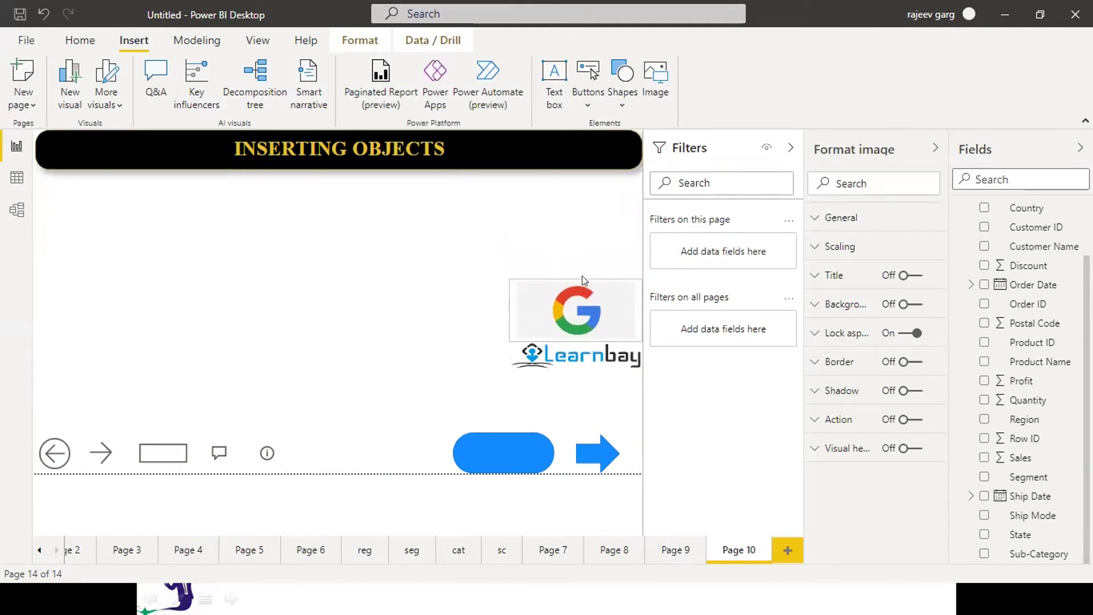
{"action": "left_click_drag", "start_coordinate": [582, 299], "coordinate": [583, 277]}
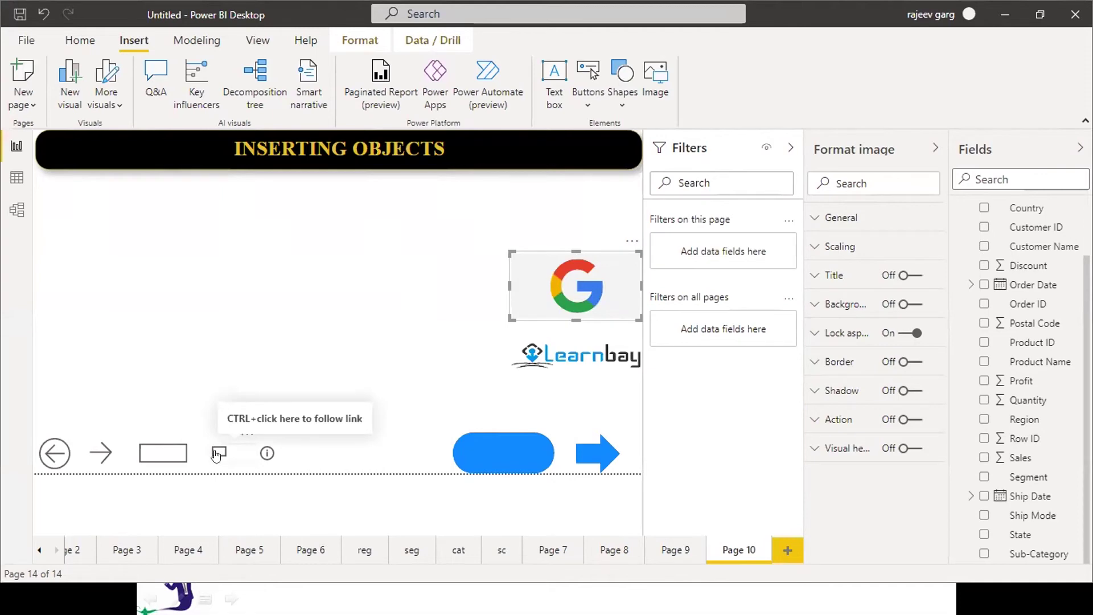
Step: Add a stacked bar chart of Sales by Sub-Category and enlarge it to fill the page's left part below the heading
{"action": "left_click", "coordinate": [224, 330]}
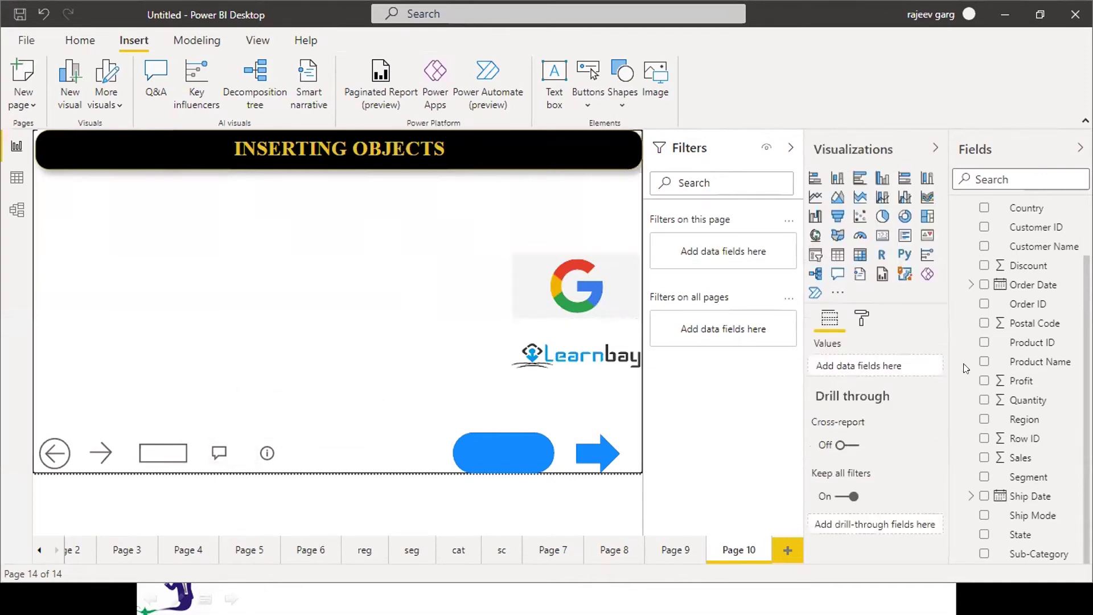
{"action": "left_click", "coordinate": [815, 179]}
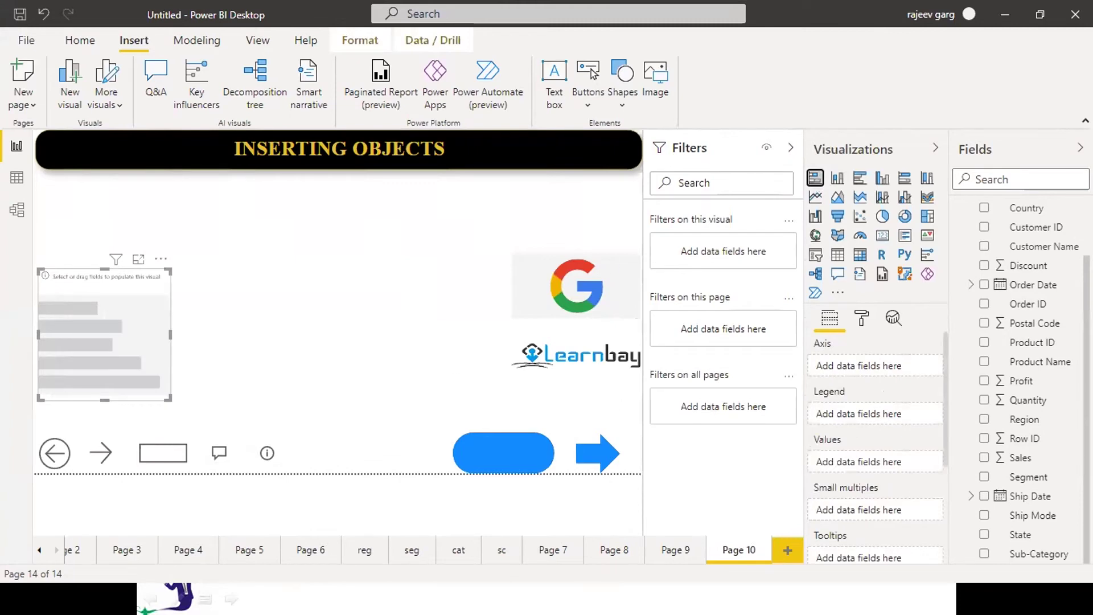
{"action": "left_click", "coordinate": [985, 458]}
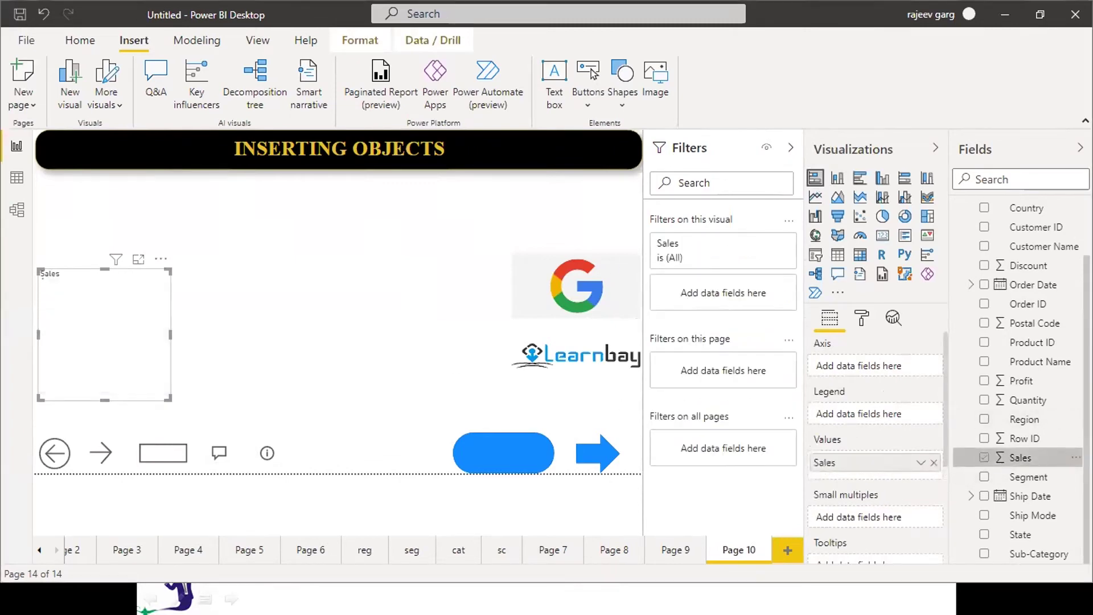
{"action": "left_click", "coordinate": [984, 553]}
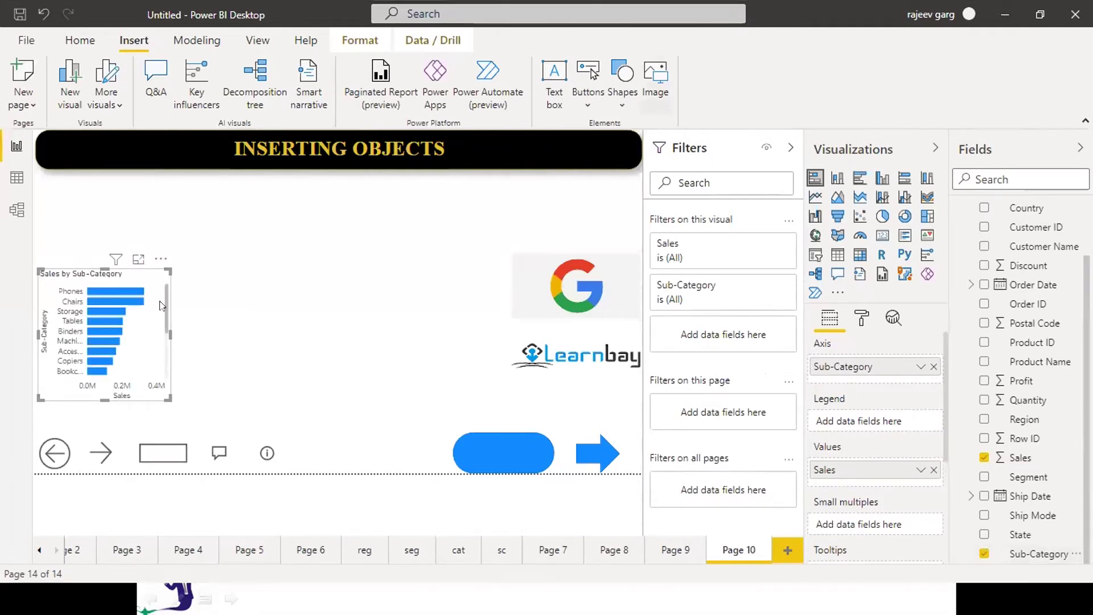
{"action": "left_click_drag", "start_coordinate": [169, 269], "coordinate": [325, 179]}
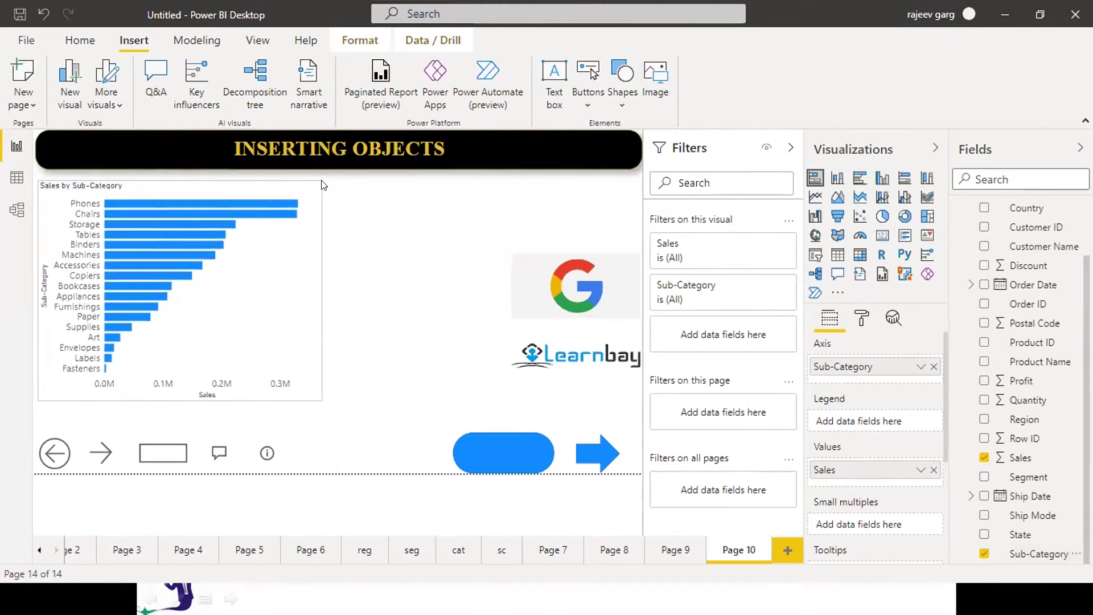
{"action": "left_click_drag", "start_coordinate": [301, 181], "coordinate": [305, 177]}
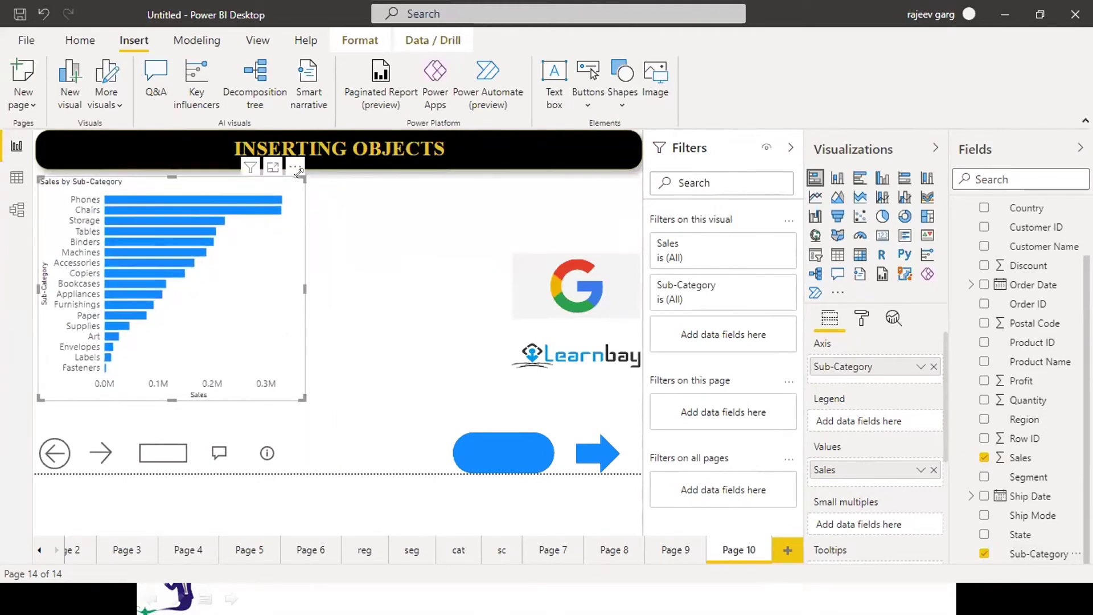
Step: Follow the page's Q&A button link and ask the suggested "total profit over time" question, followed by "SALES"
{"action": "left_click", "coordinate": [214, 456], "text": "ctrl"}
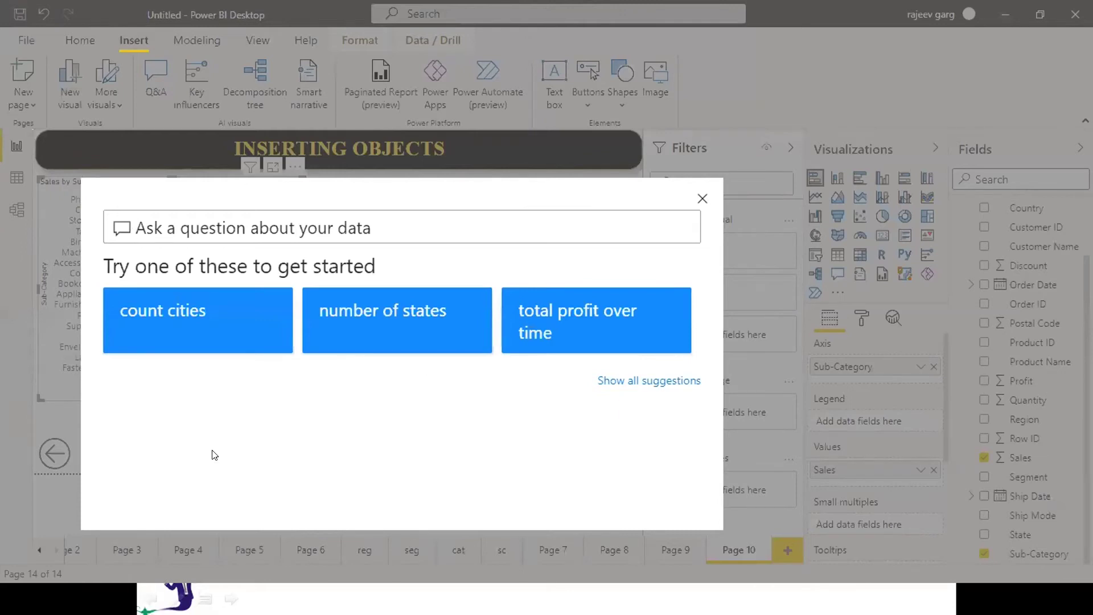
{"action": "left_click", "coordinate": [588, 321]}
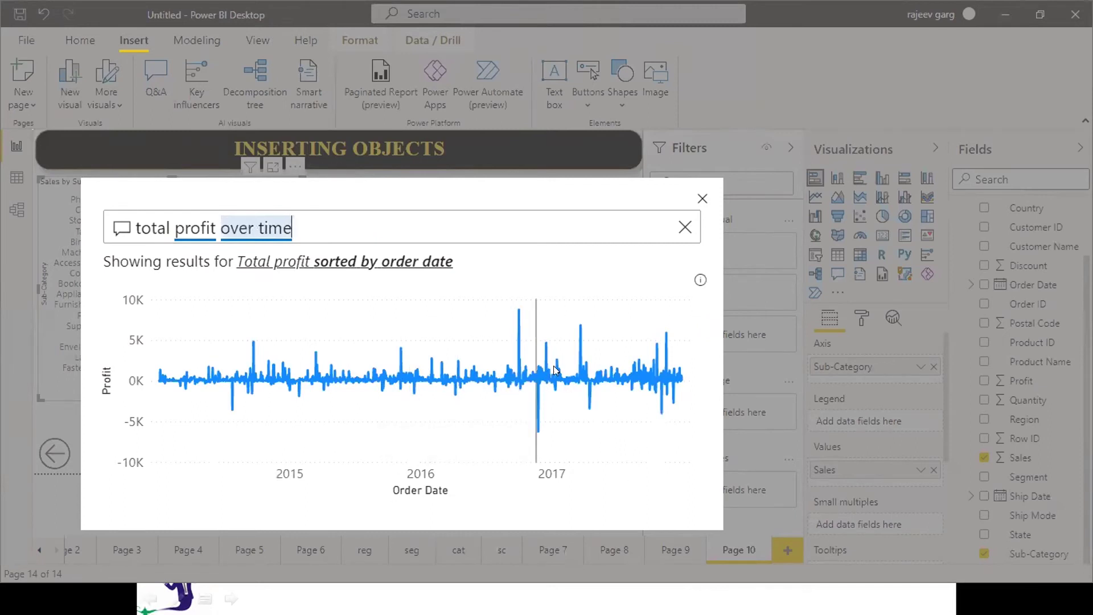
{"action": "mouse_move", "coordinate": [396, 379]}
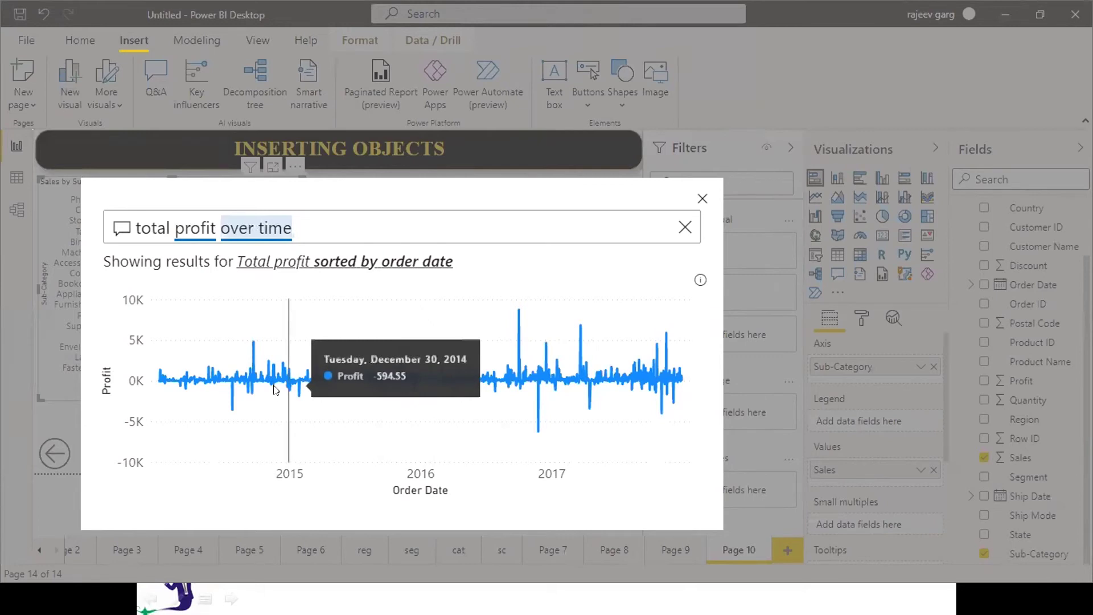
{"action": "left_click", "coordinate": [685, 226]}
{"action": "type", "text": "SALES"}
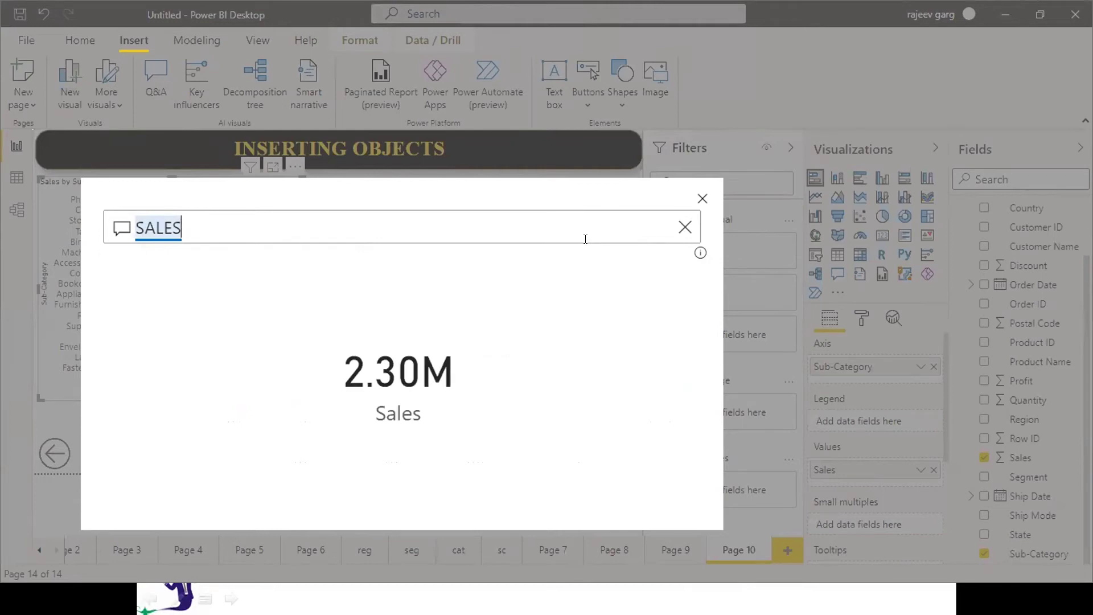
Step: Replace the Q&A question with the suggested term "profit" and close the Q&A window
{"action": "key", "text": "BackSpace"}
{"action": "key", "text": "BackSpace"}
{"action": "key", "text": "BackSpace"}
{"action": "key", "text": "BackSpace"}
{"action": "key", "text": "BackSpace"}
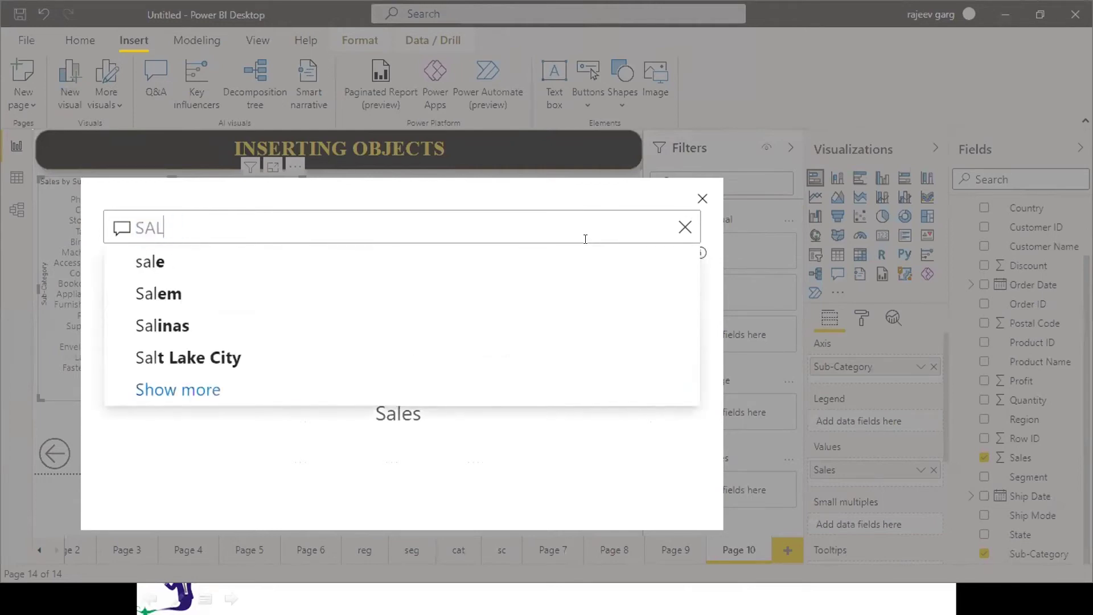
{"action": "type", "text": "PRODF"}
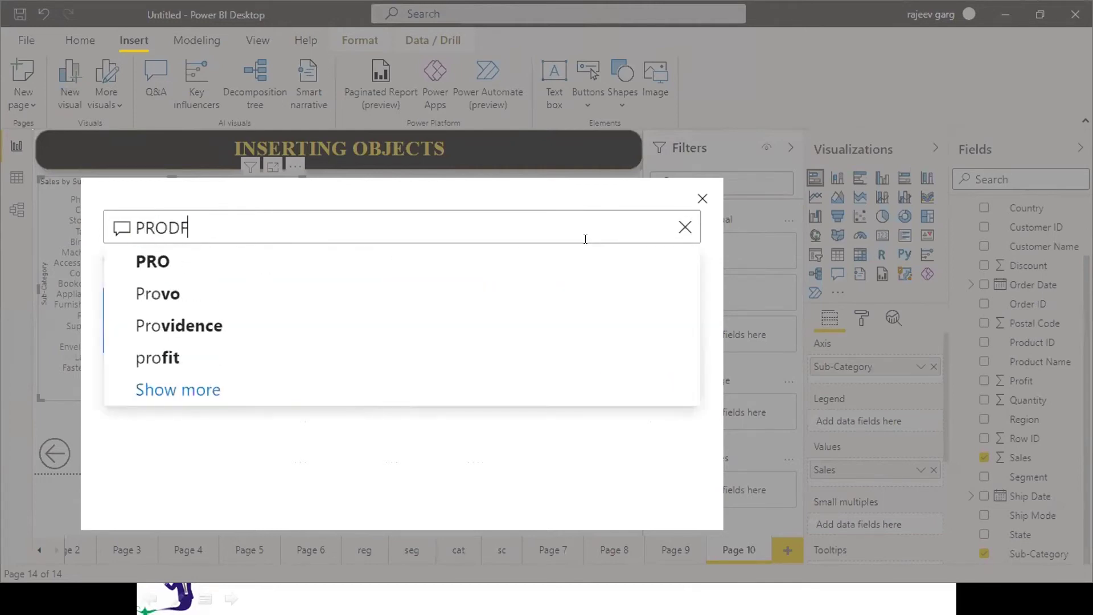
{"action": "key", "text": "BackSpace"}
{"action": "key", "text": "BackSpace"}
{"action": "key", "text": "Down"}
{"action": "key", "text": "Down"}
{"action": "key", "text": "Down"}
{"action": "key", "text": "Return"}
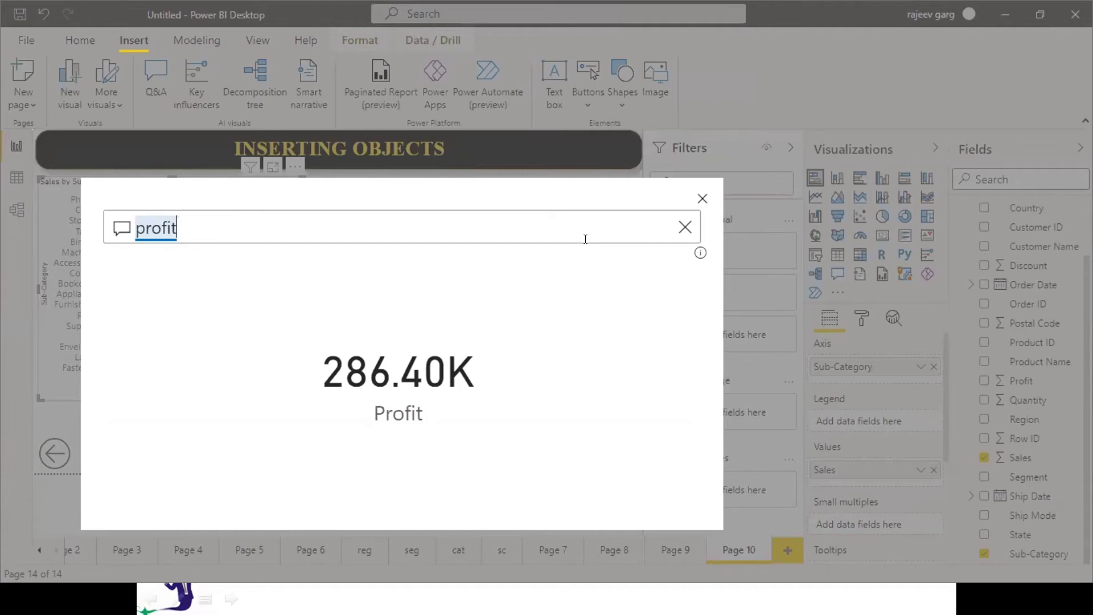
{"action": "left_click", "coordinate": [703, 199]}
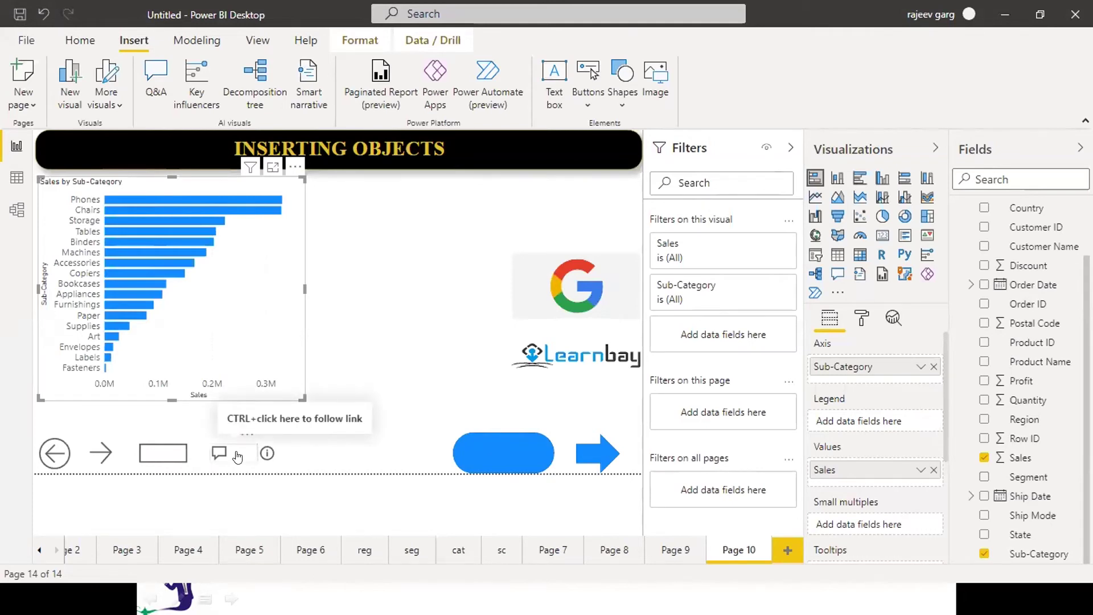
Step: Turn on the Action setting for the Learnbay logo and open its action type choices
{"action": "left_click", "coordinate": [568, 364]}
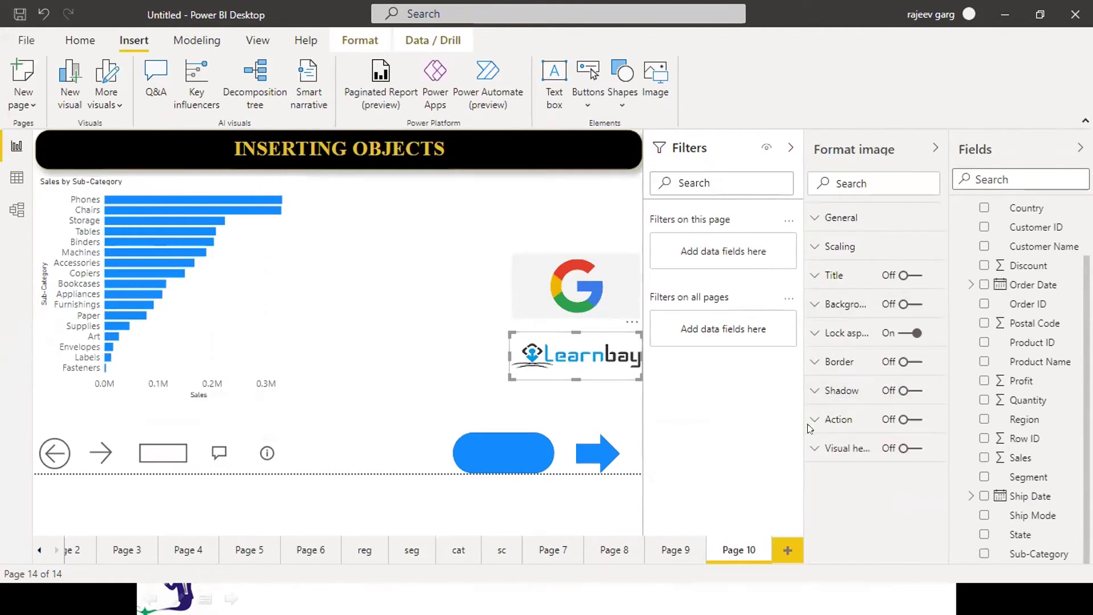
{"action": "left_click", "coordinate": [911, 419]}
{"action": "left_click", "coordinate": [818, 420]}
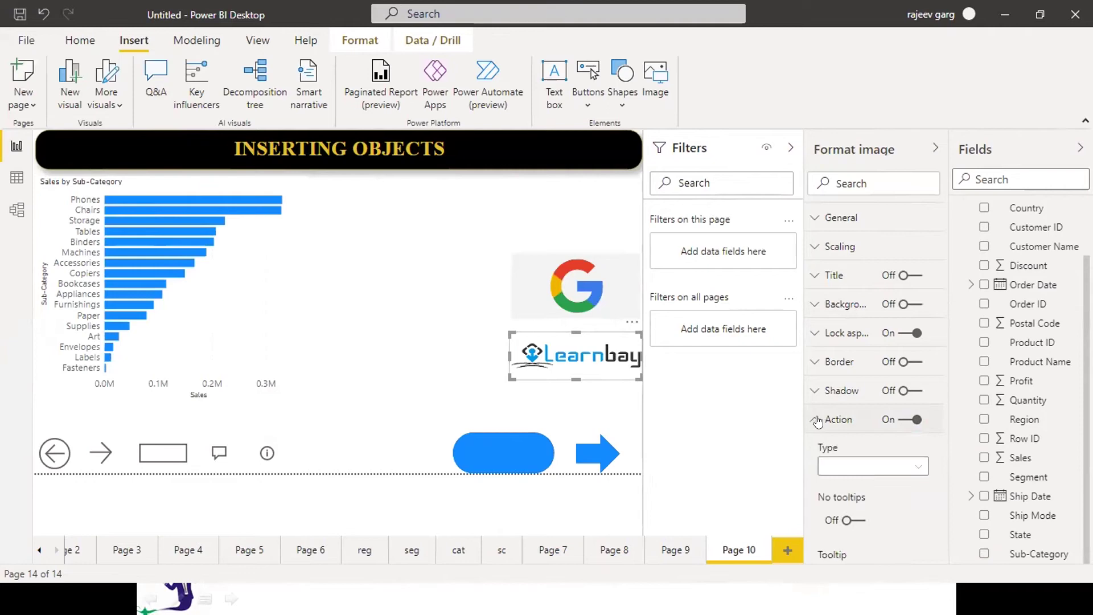
{"action": "left_click", "coordinate": [856, 470]}
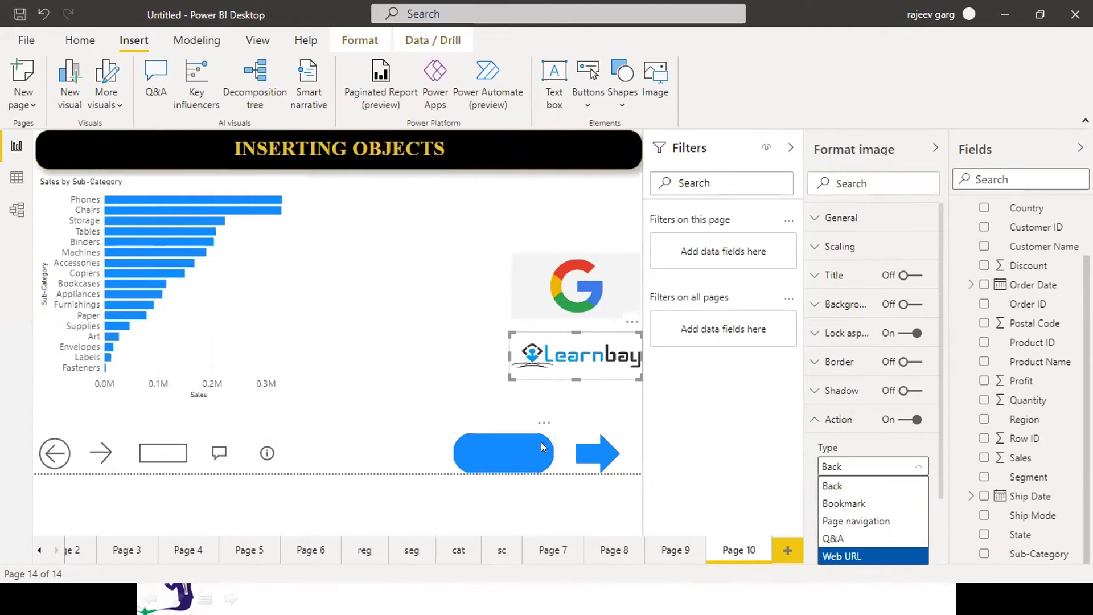
Step: Switch to Microsoft Edge, load google.com, copy its web address and return to Power BI Desktop
{"action": "key", "text": "super"}
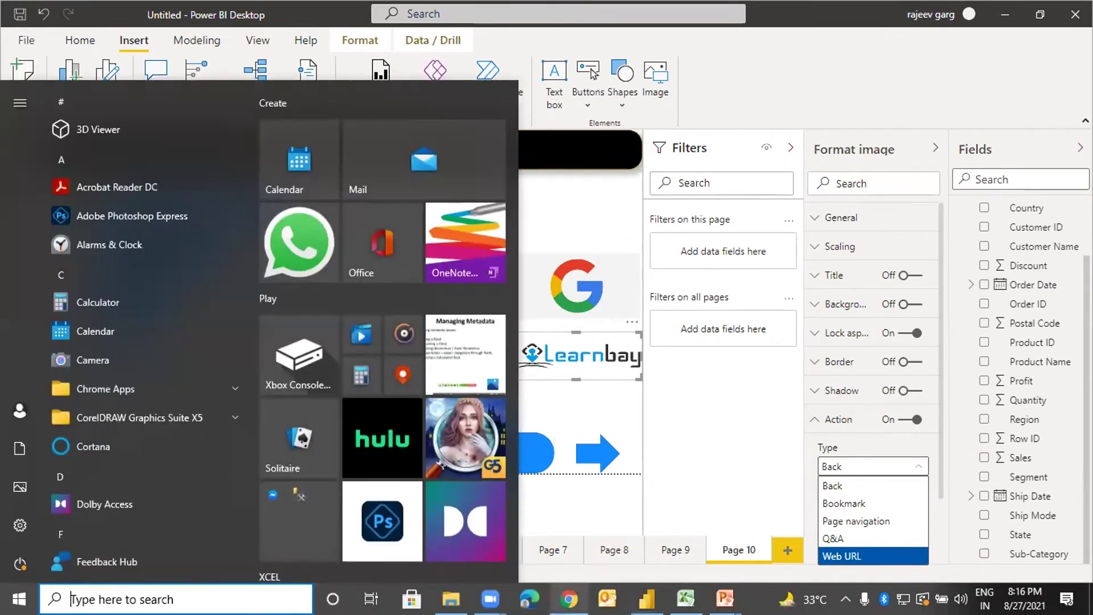
{"action": "key", "text": "Escape"}
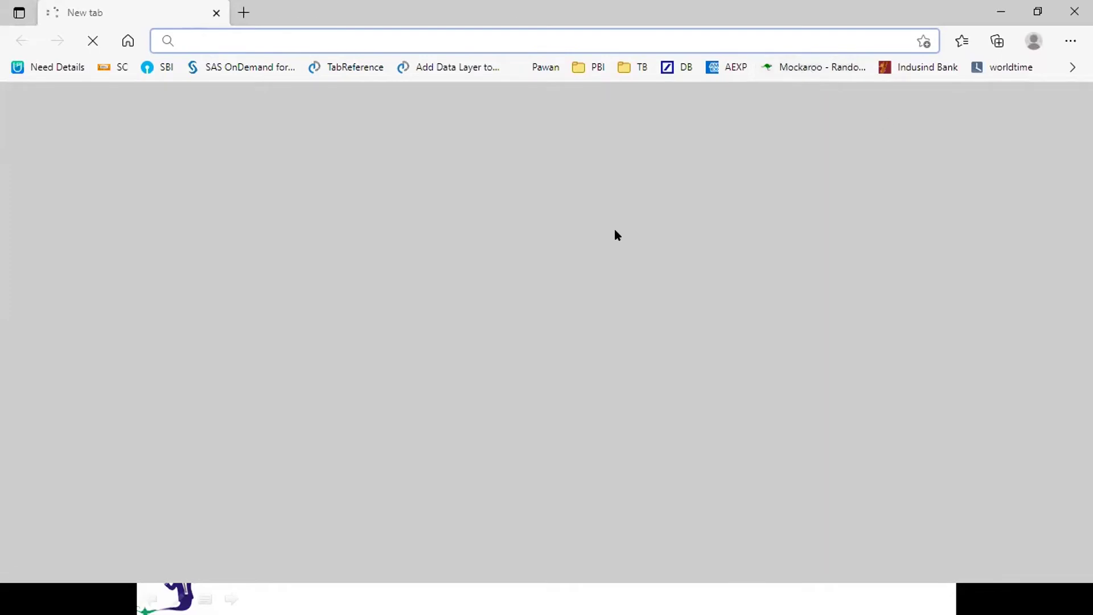
{"action": "left_click", "coordinate": [231, 36]}
{"action": "type", "text": "GOO"}
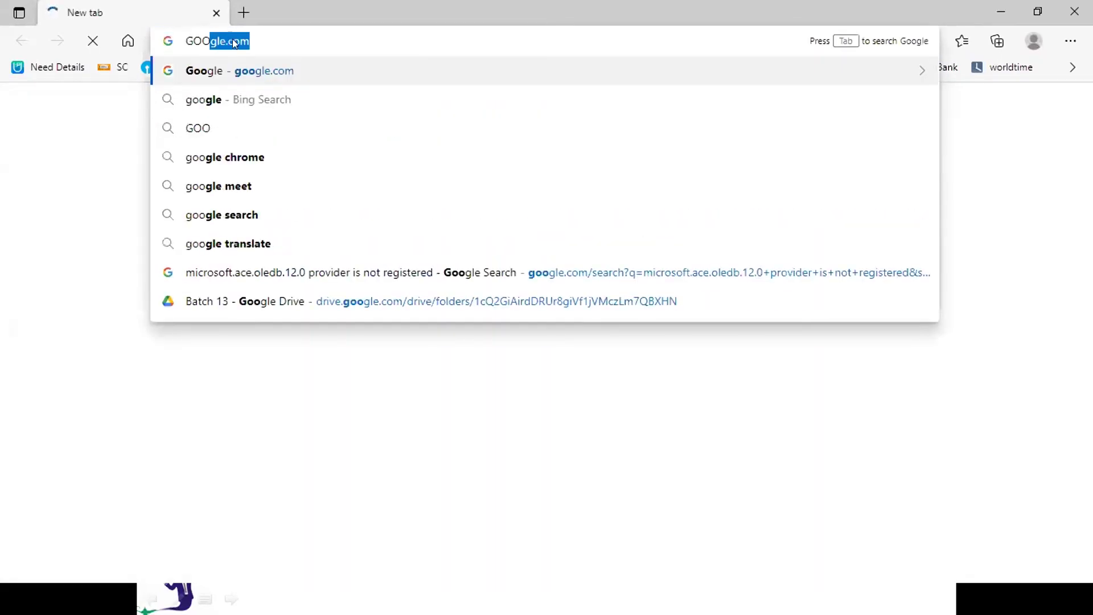
{"action": "key", "text": "Return"}
{"action": "left_click", "coordinate": [243, 40]}
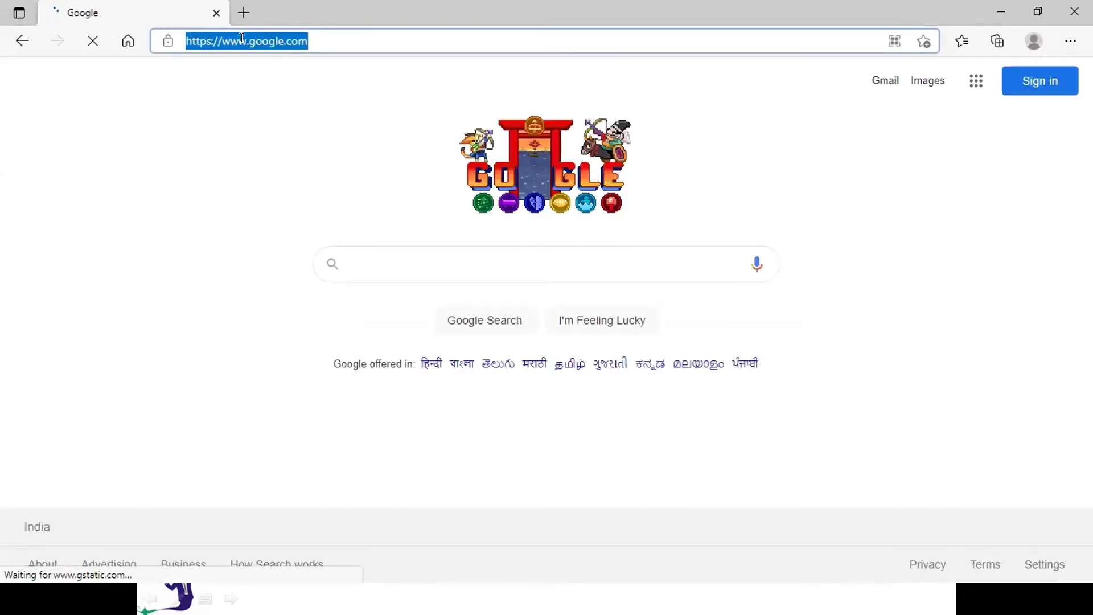
{"action": "key", "text": "alt+Tab"}
{"action": "key", "text": "alt+Tab"}
{"action": "key", "text": "alt+Tab"}
{"action": "key", "text": "alt+Tab"}
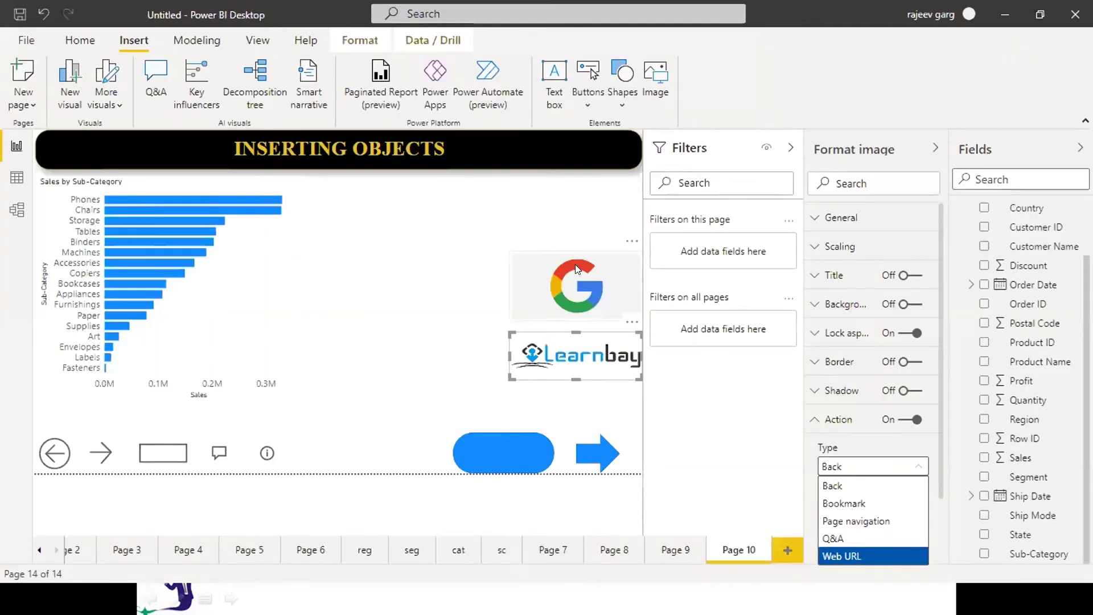
{"action": "left_click", "coordinate": [575, 264]}
{"action": "left_click", "coordinate": [904, 420]}
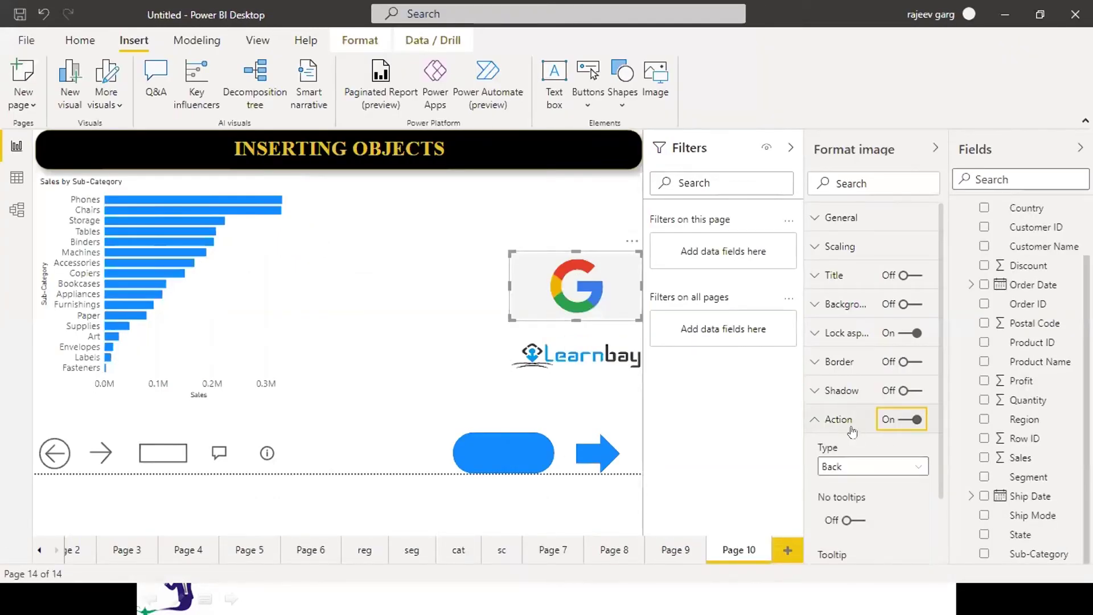
{"action": "left_click", "coordinate": [841, 466]}
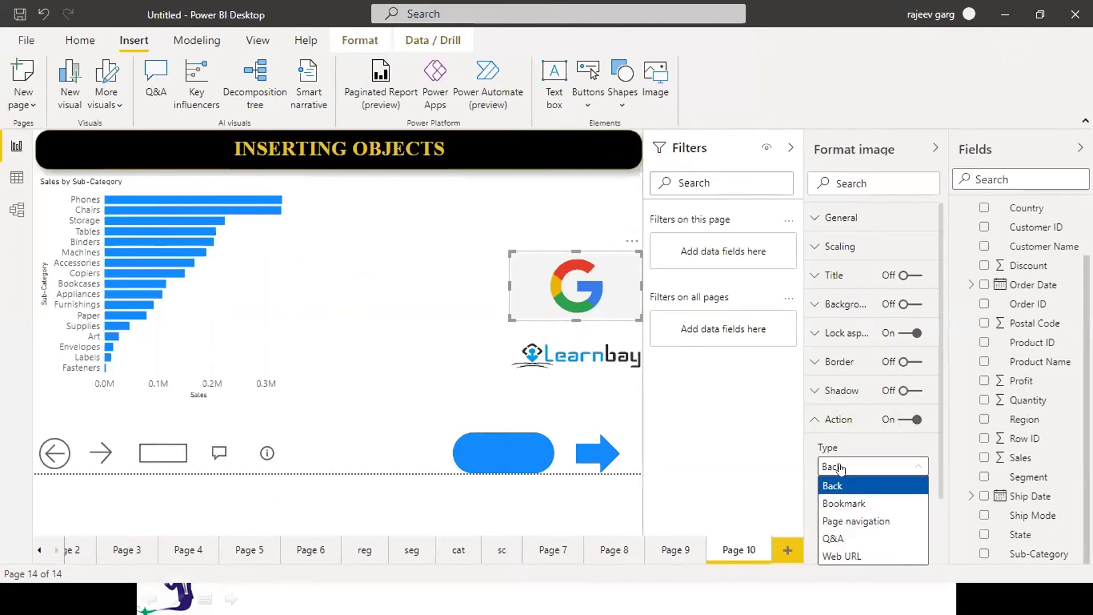
{"action": "left_click", "coordinate": [834, 555]}
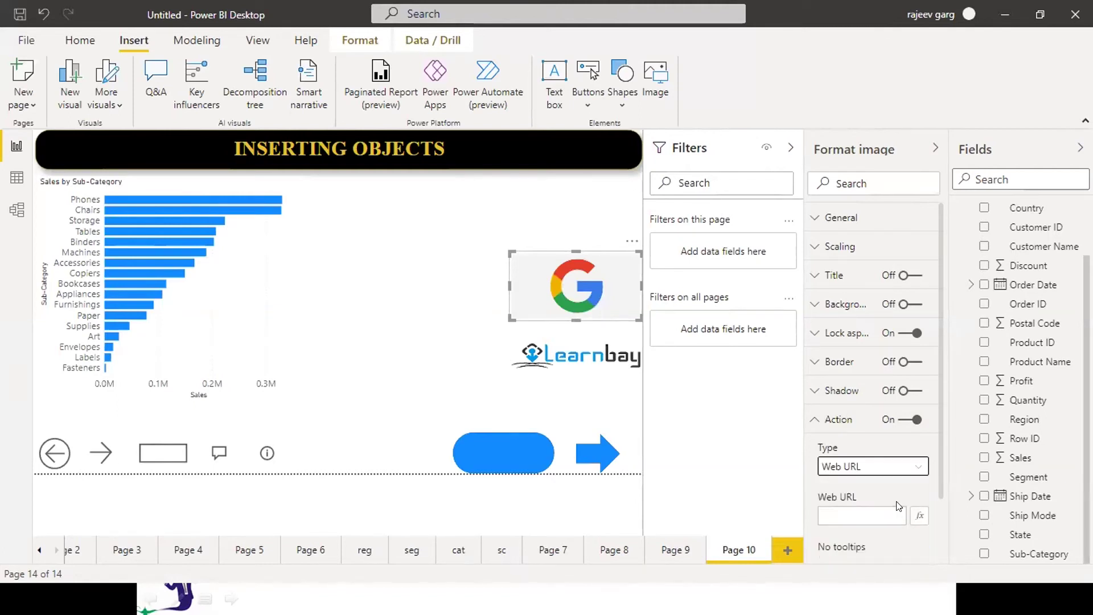
{"action": "left_click", "coordinate": [863, 509]}
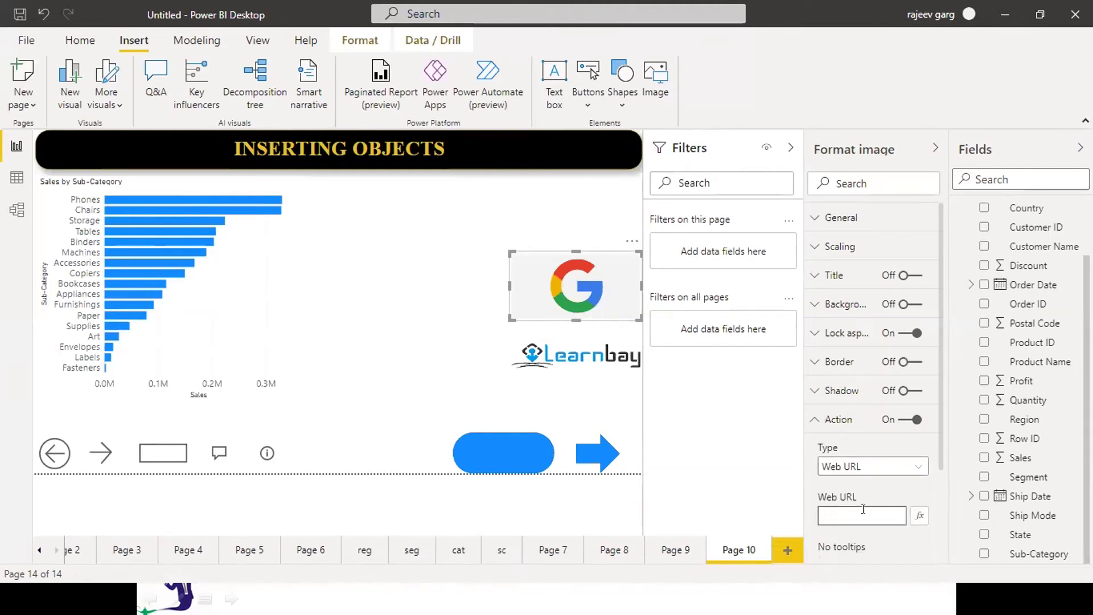
{"action": "key", "text": "ctrl+v"}
{"action": "left_click_drag", "start_coordinate": [940, 452], "coordinate": [937, 519]}
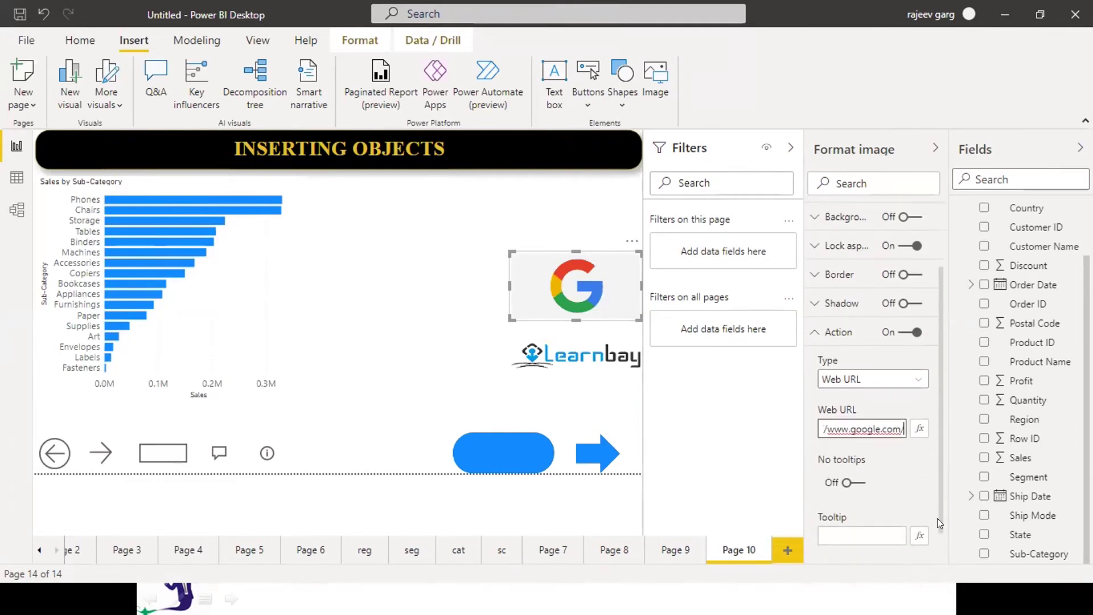
Step: Set the Google logo's action tooltip to "Go to Google"
{"action": "left_click", "coordinate": [838, 534]}
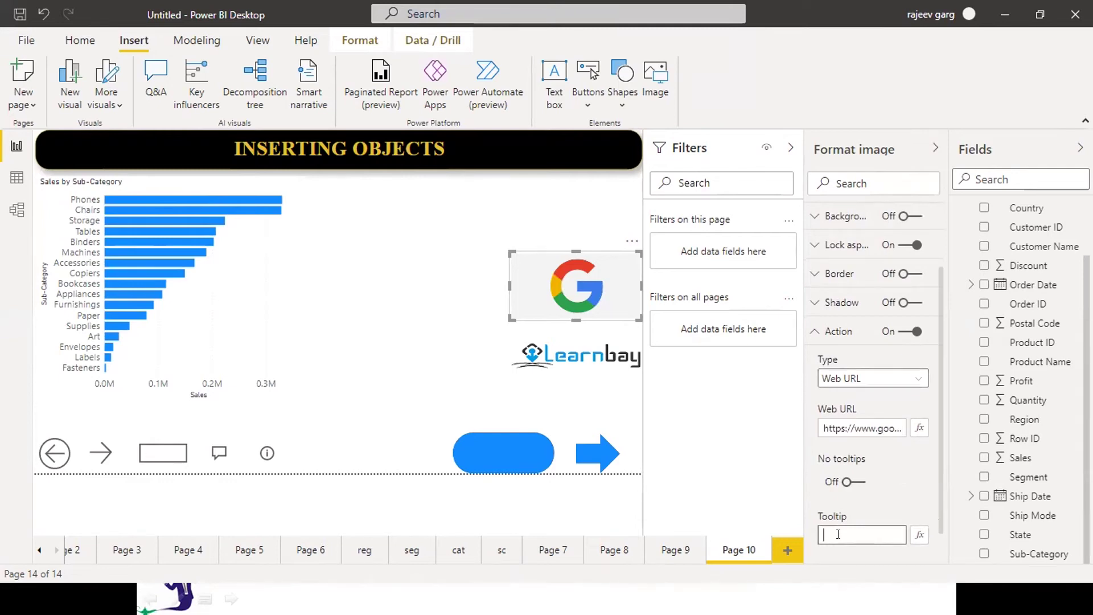
{"action": "type", "text": "GO TO"}
{"action": "key", "text": "BackSpace"}
{"action": "key", "text": "BackSpace"}
{"action": "key", "text": "BackSpace"}
{"action": "key", "text": "BackSpace"}
{"action": "key", "text": "BackSpace"}
{"action": "key", "text": "BackSpace"}
{"action": "type", "text": "Go toGoog"}
{"action": "key", "text": "BackSpace"}
{"action": "key", "text": "BackSpace"}
{"action": "key", "text": "BackSpace"}
{"action": "type", "text": "oogle"}
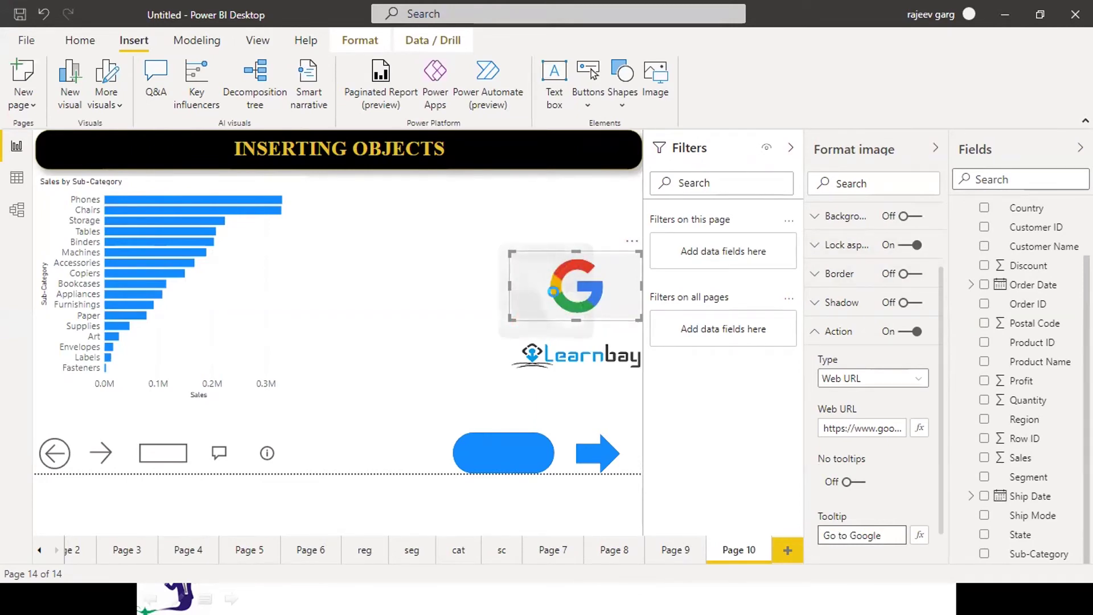
Step: Check the Google logo's tooltip on the page and follow its web link into the browser
{"action": "mouse_move", "coordinate": [553, 292]}
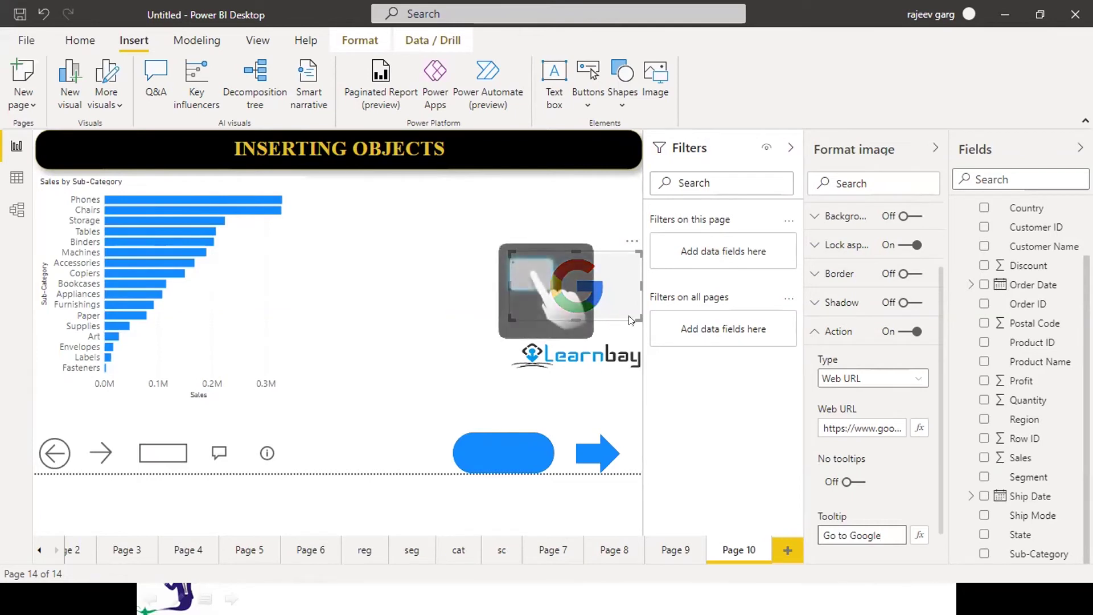
{"action": "mouse_move", "coordinate": [622, 306]}
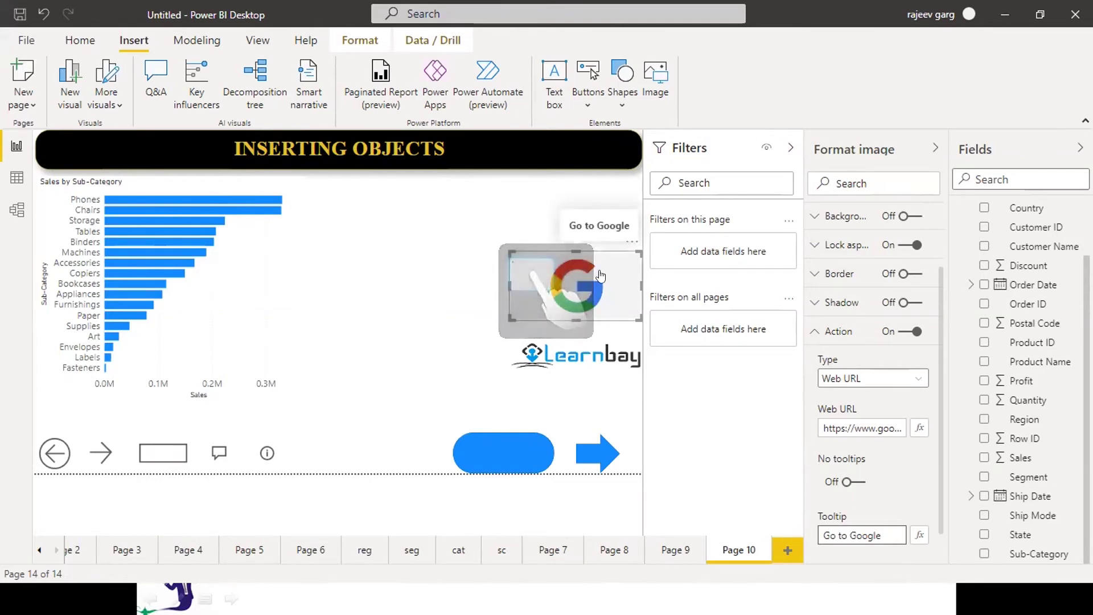
{"action": "left_click", "coordinate": [613, 306]}
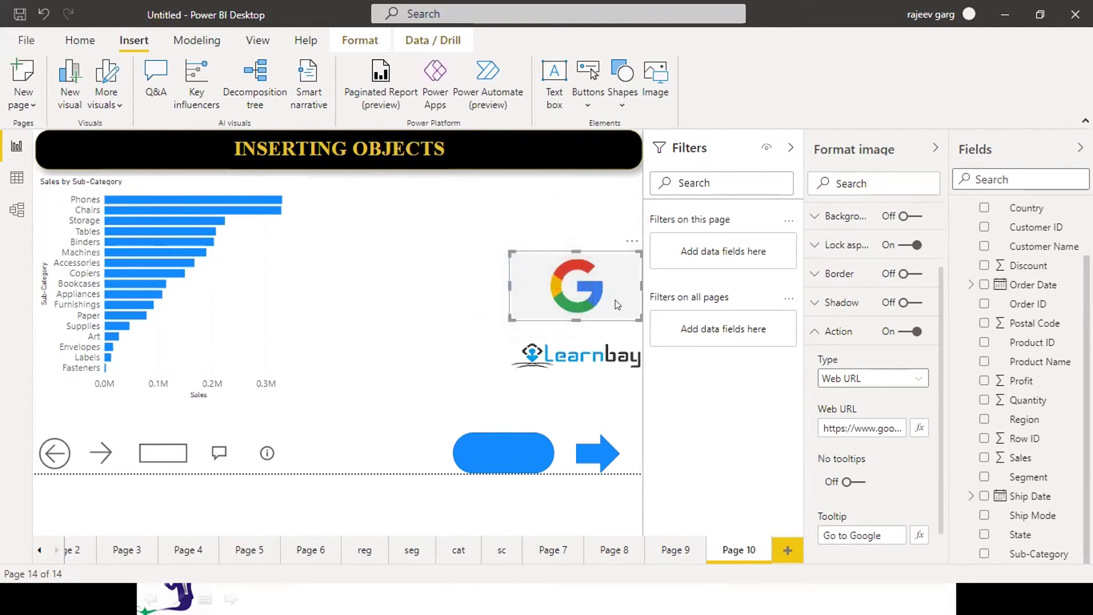
{"action": "left_click", "coordinate": [614, 305], "text": "ctrl"}
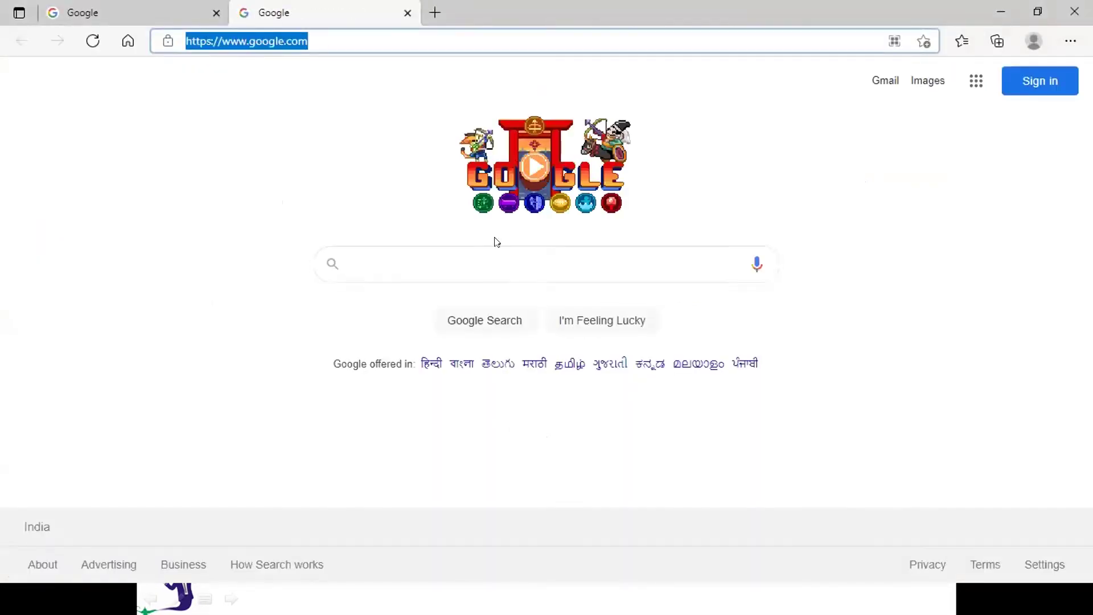
Step: Search Google for "learnbay" and open the "Learnbay Data Science Courses | For Working Professionals" result
{"action": "left_click", "coordinate": [420, 256]}
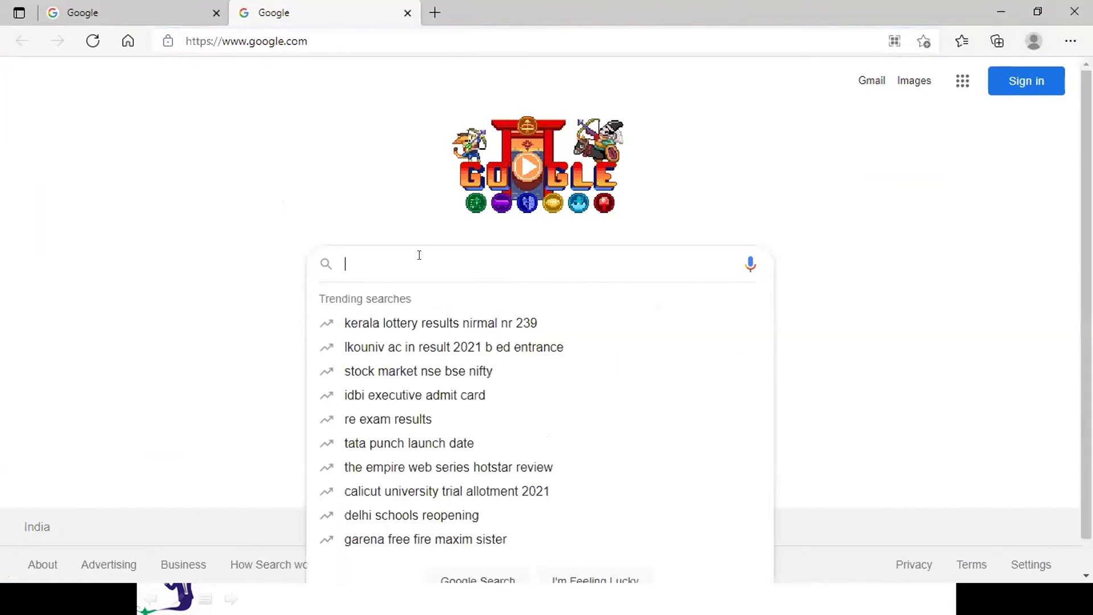
{"action": "type", "text": "learnbay"}
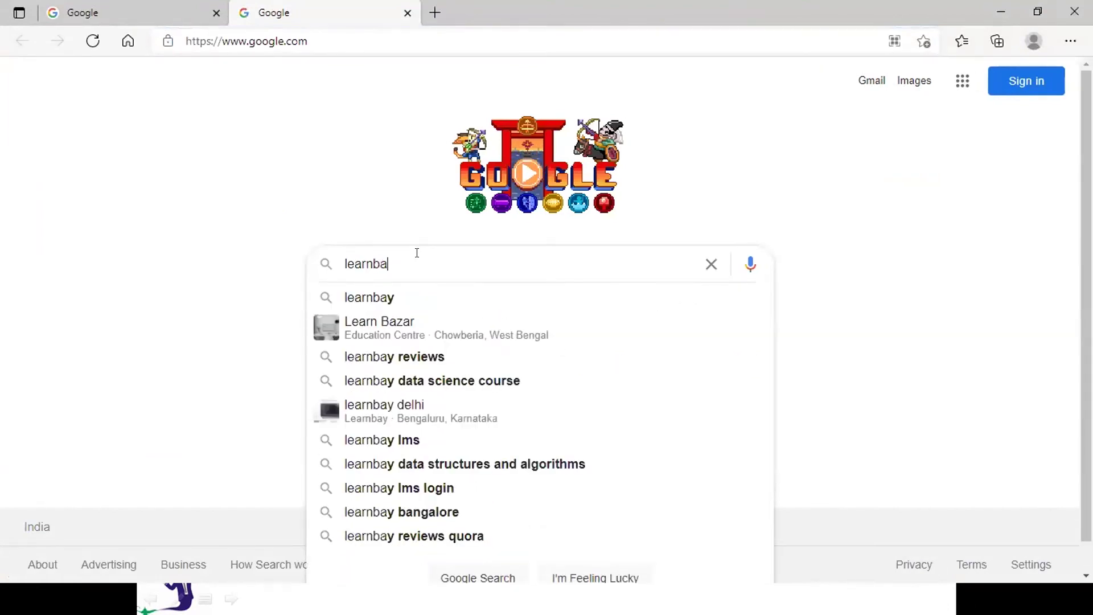
{"action": "key", "text": "Return"}
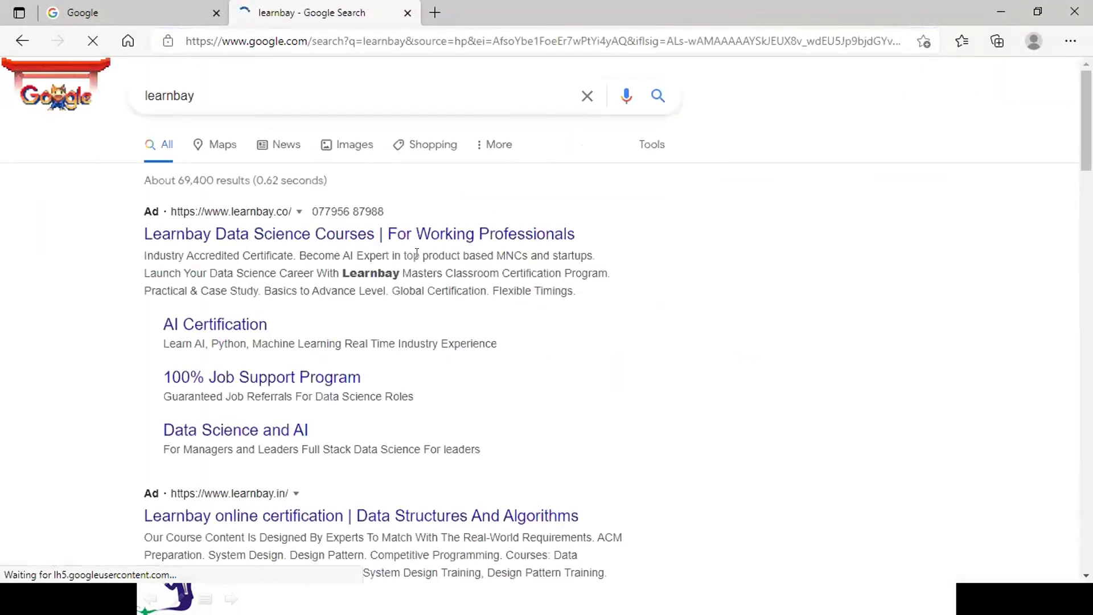
{"action": "left_click", "coordinate": [290, 229]}
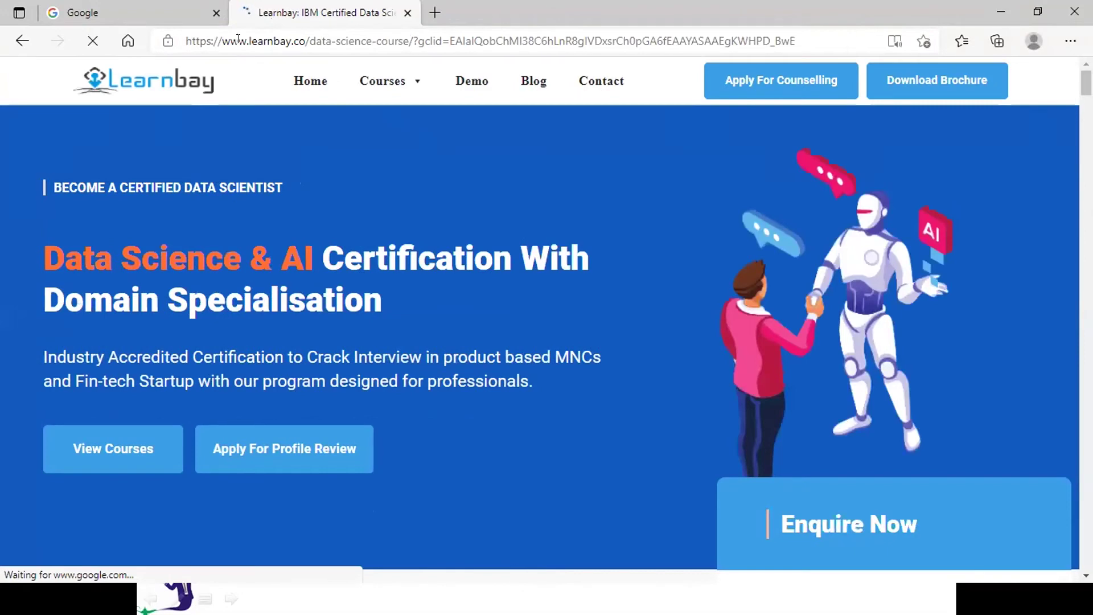
Step: Copy the Learnbay page's web address and, back in Power BI Desktop, set it as the Learnbay logo's Web URL action
{"action": "left_click", "coordinate": [246, 41]}
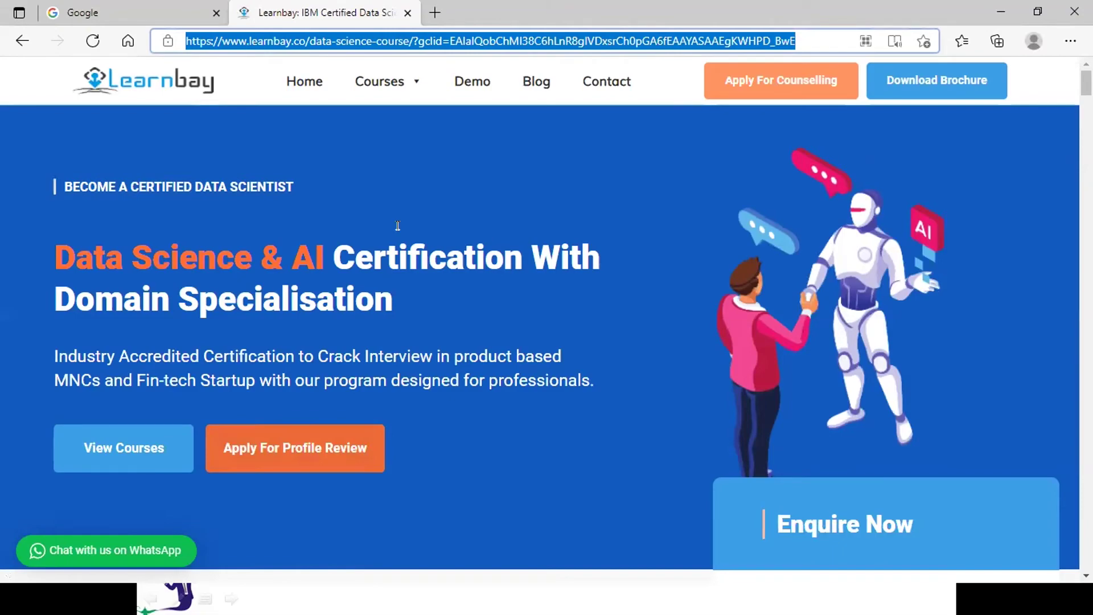
{"action": "key", "text": "alt+Tab"}
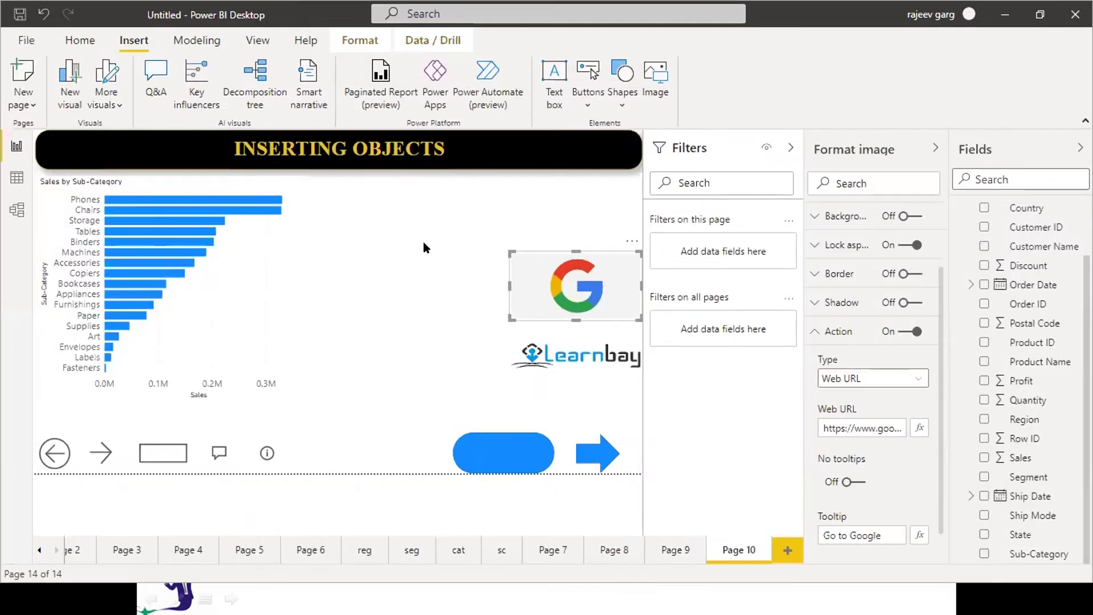
{"action": "left_click", "coordinate": [561, 366]}
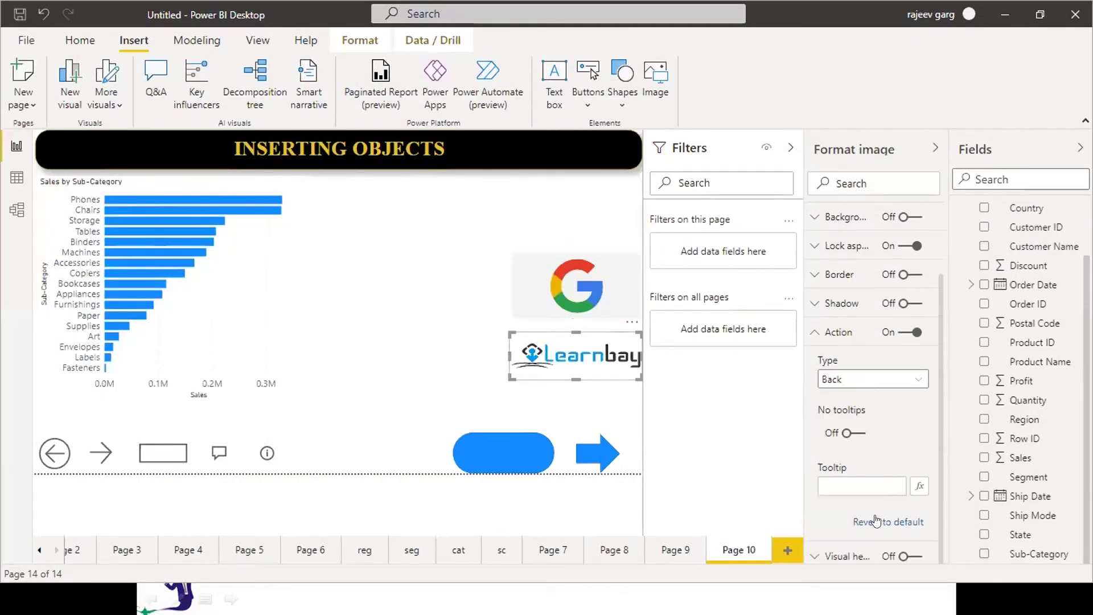
{"action": "left_click", "coordinate": [851, 379]}
{"action": "left_click", "coordinate": [846, 468]}
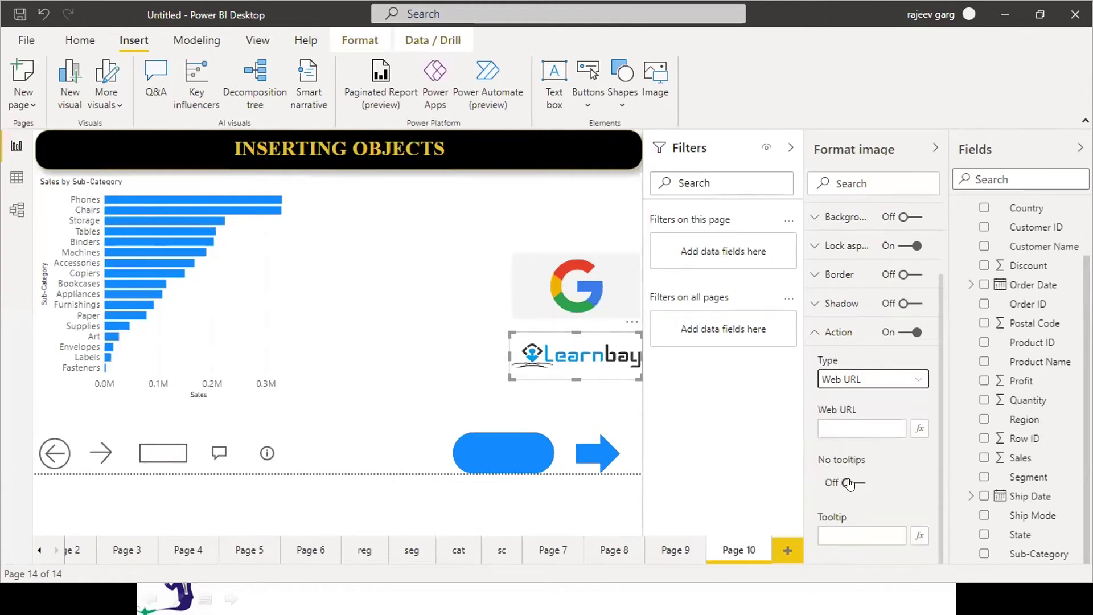
{"action": "left_click", "coordinate": [838, 426]}
{"action": "key", "text": "ctrl+v"}
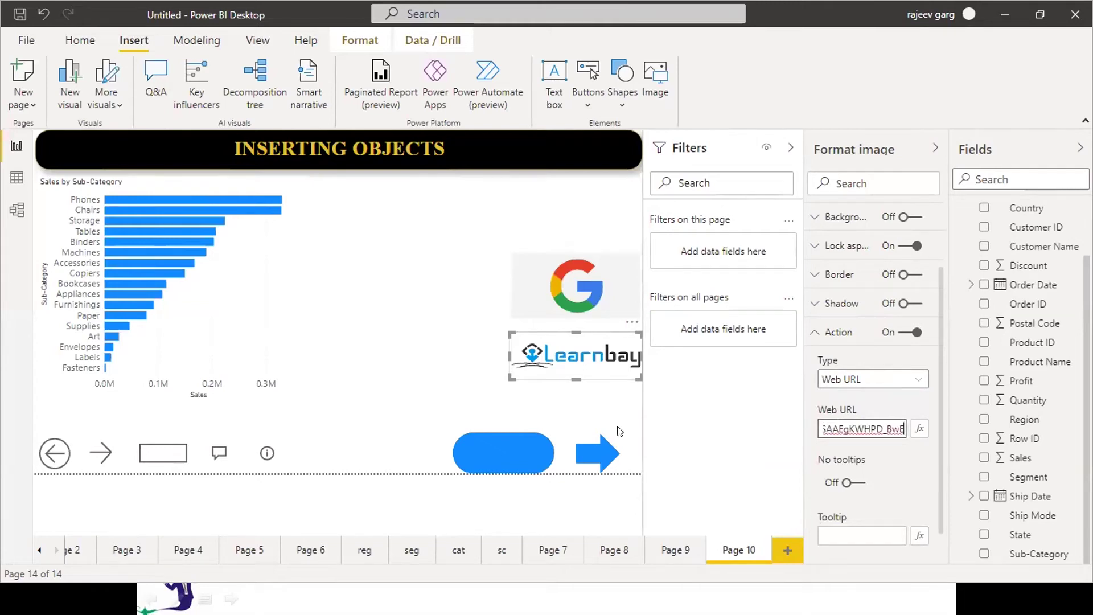
Step: Test the Learnbay logo's web link, close the leftover Learnbay browser tab, and return to Power BI Desktop
{"action": "left_click", "coordinate": [583, 372], "text": "ctrl"}
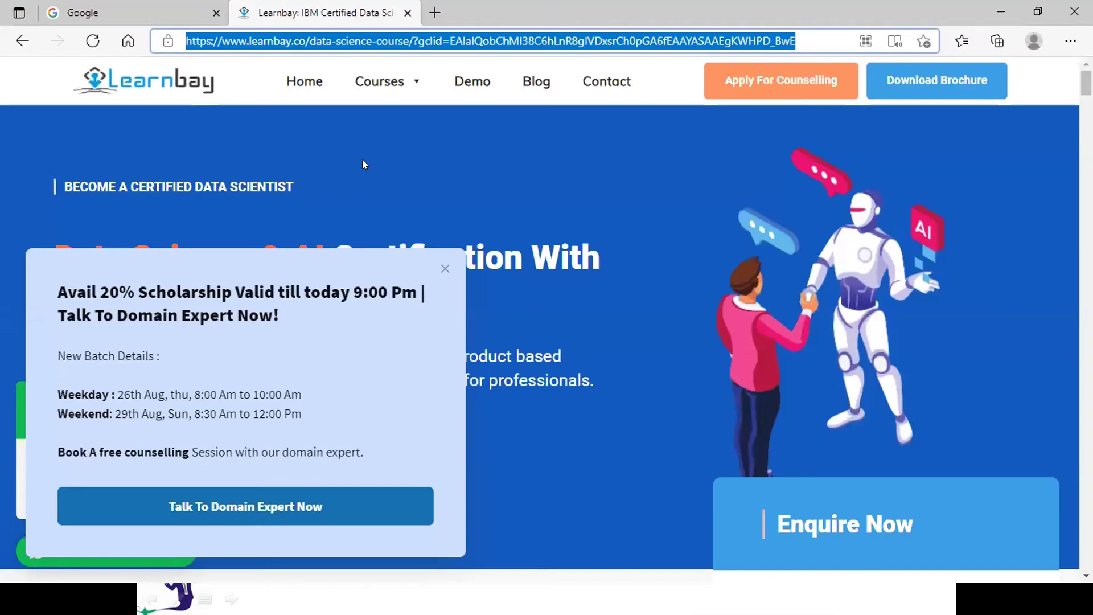
{"action": "key", "text": "alt+Tab"}
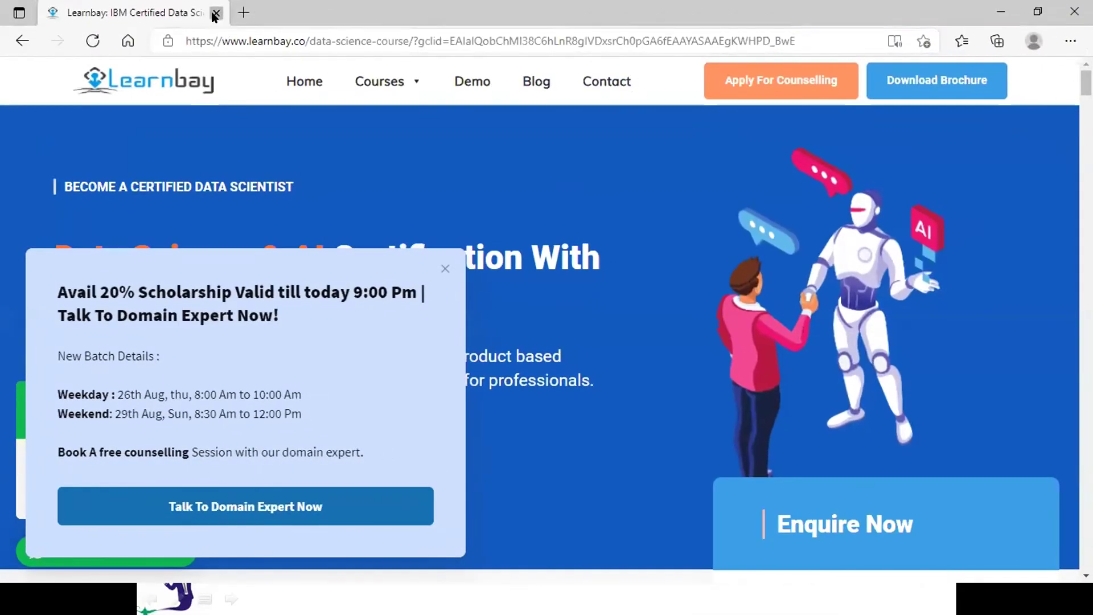
{"action": "left_click", "coordinate": [216, 13]}
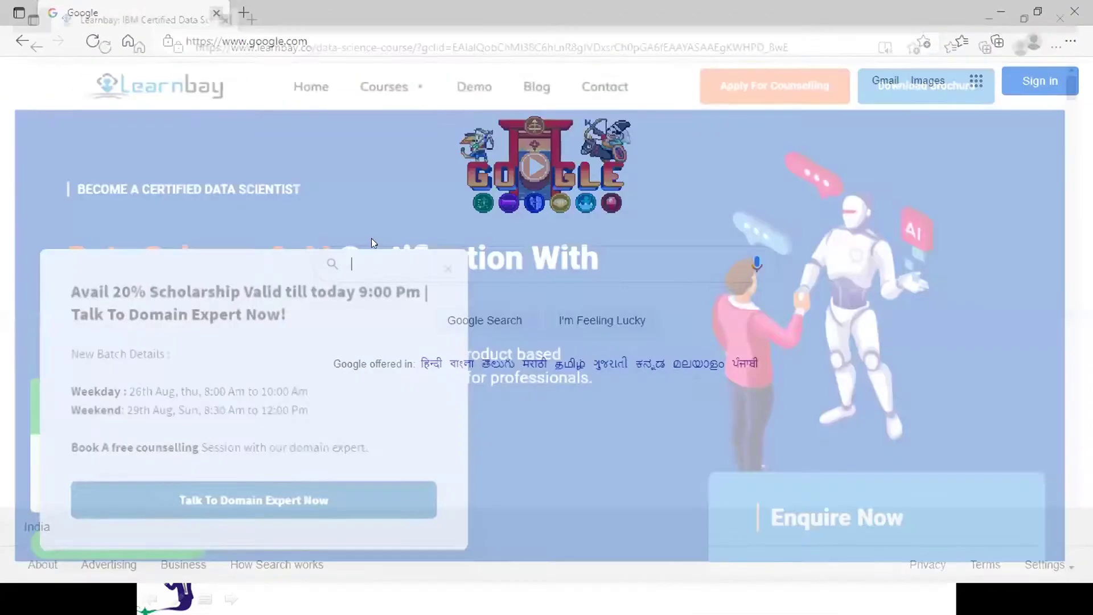
{"action": "key", "text": "alt+Tab"}
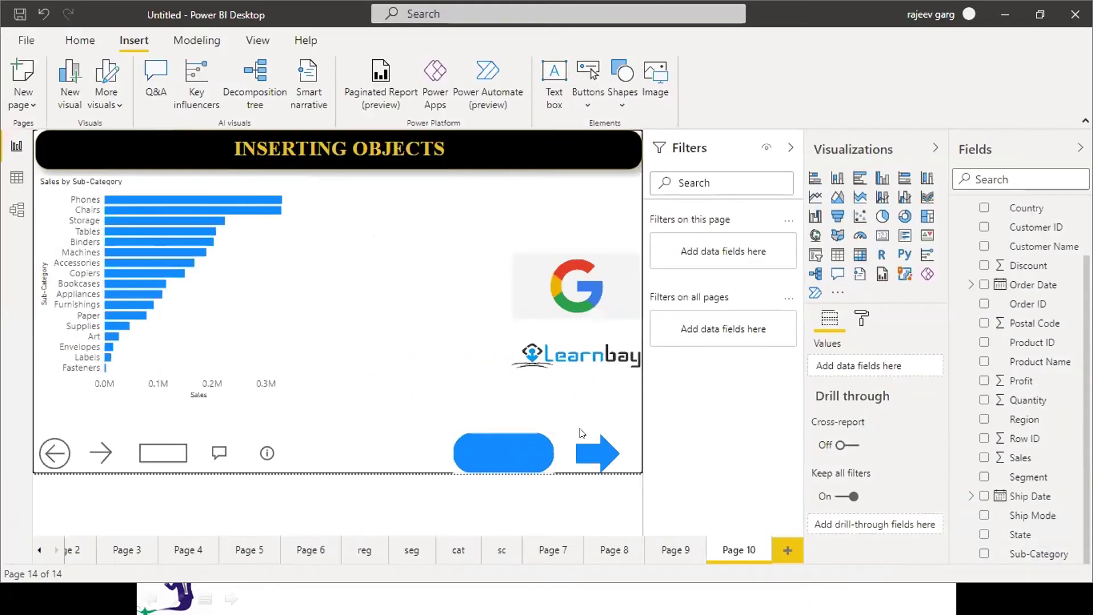
{"action": "left_click", "coordinate": [575, 367], "text": "ctrl"}
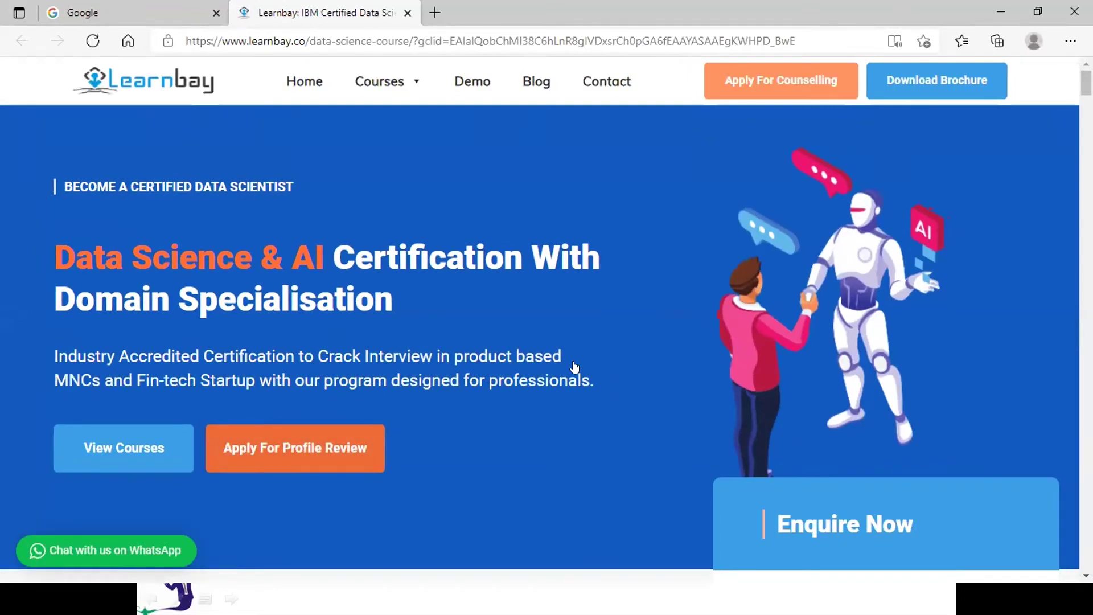
{"action": "key", "text": "alt+Tab"}
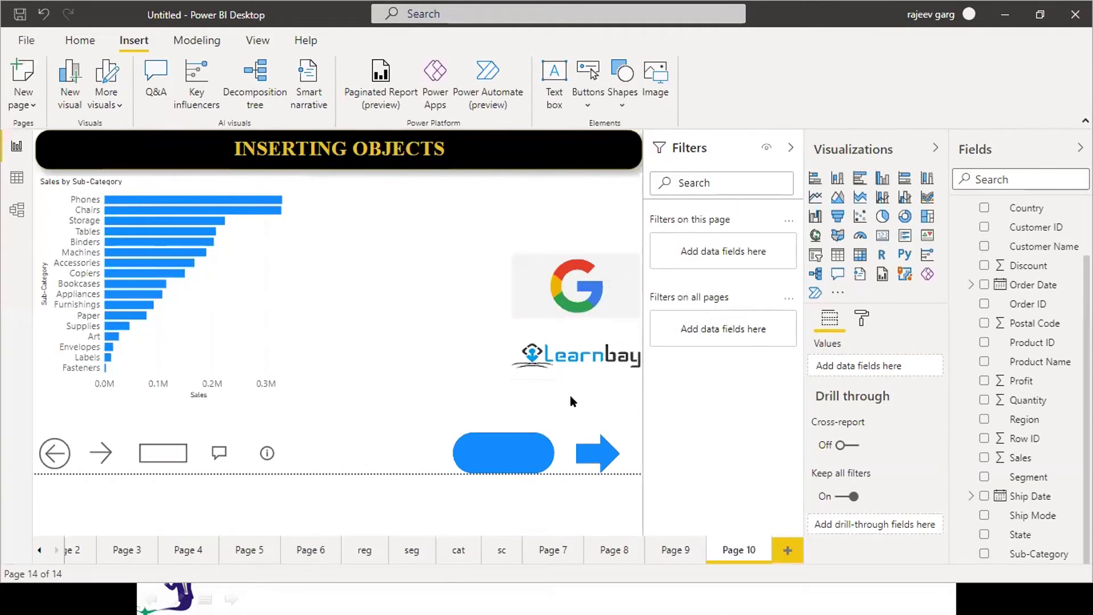
Step: Turn on the blue arrow shape's Action, with type Page navigation and destination Page 9
{"action": "left_click", "coordinate": [594, 459]}
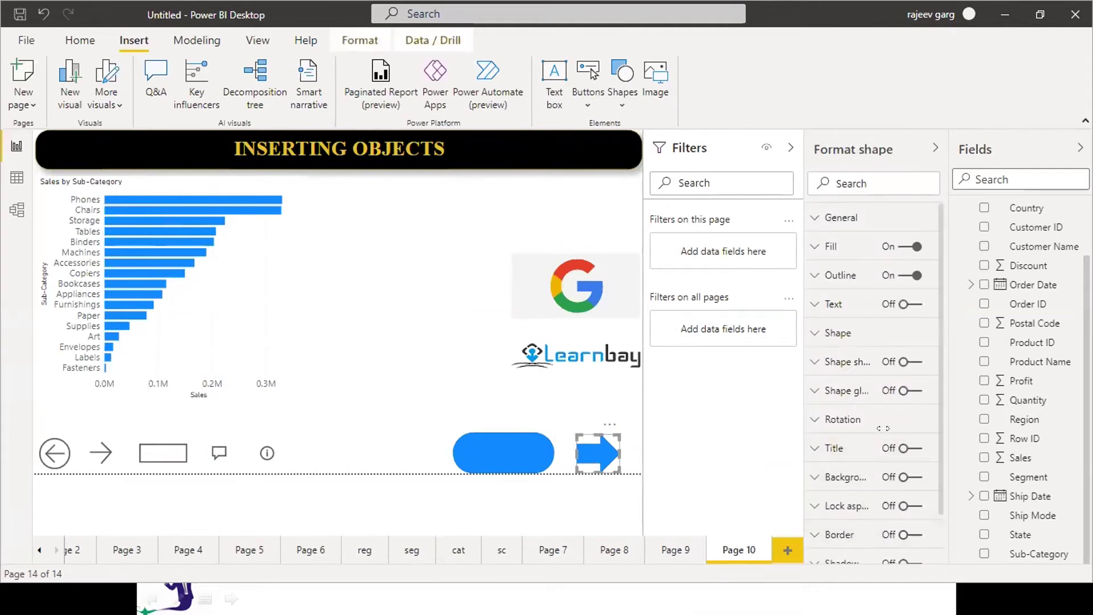
{"action": "scroll", "coordinate": [939, 454], "scroll_direction": "down", "scroll_amount": 2}
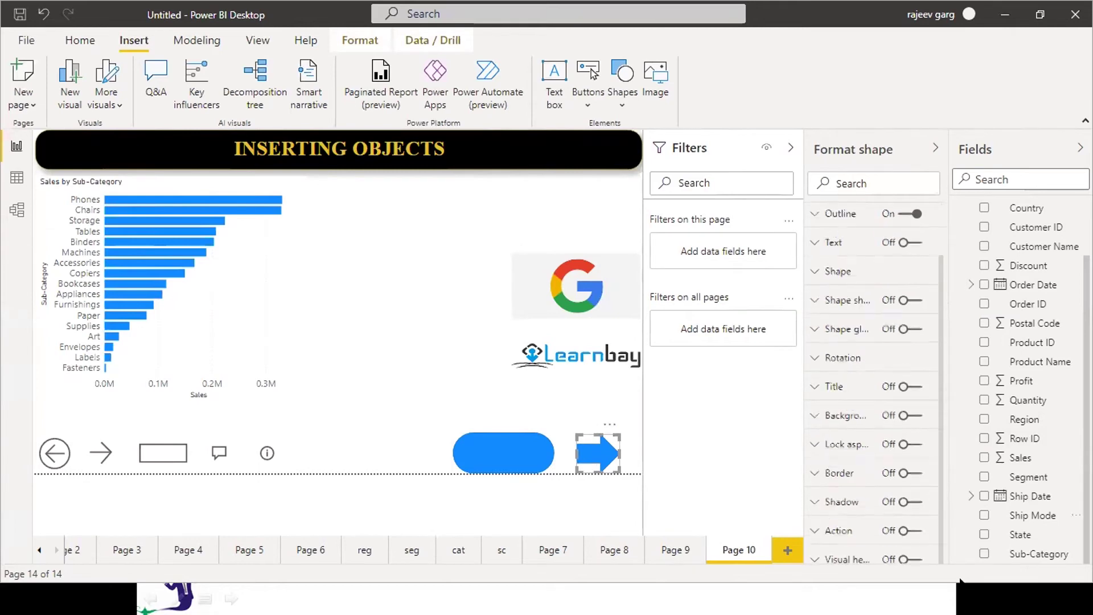
{"action": "left_click", "coordinate": [917, 530]}
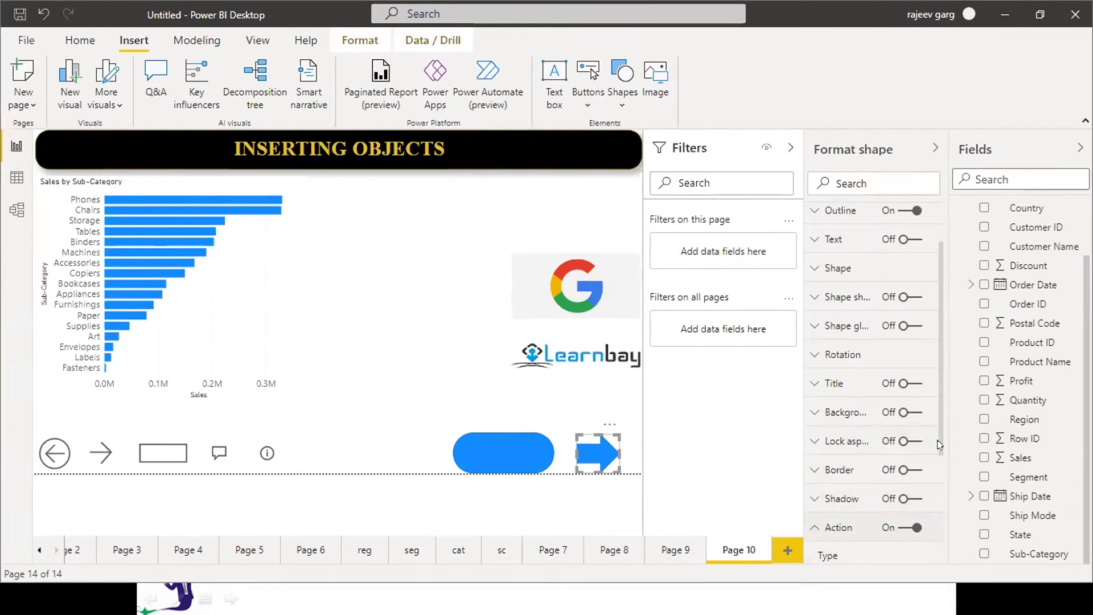
{"action": "left_click_drag", "start_coordinate": [937, 432], "coordinate": [942, 494]}
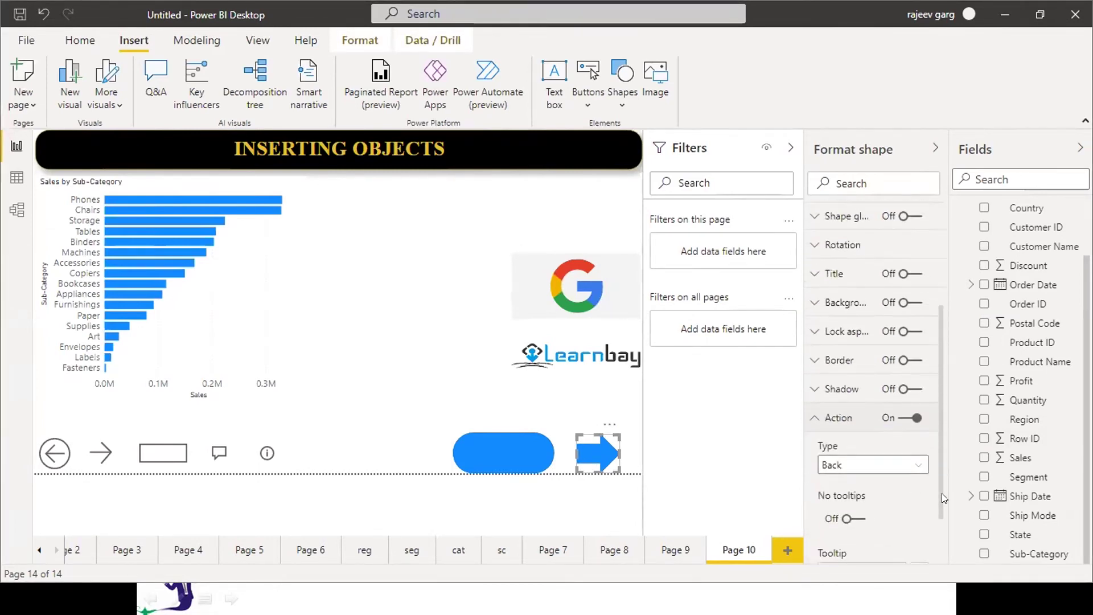
{"action": "left_click", "coordinate": [893, 464]}
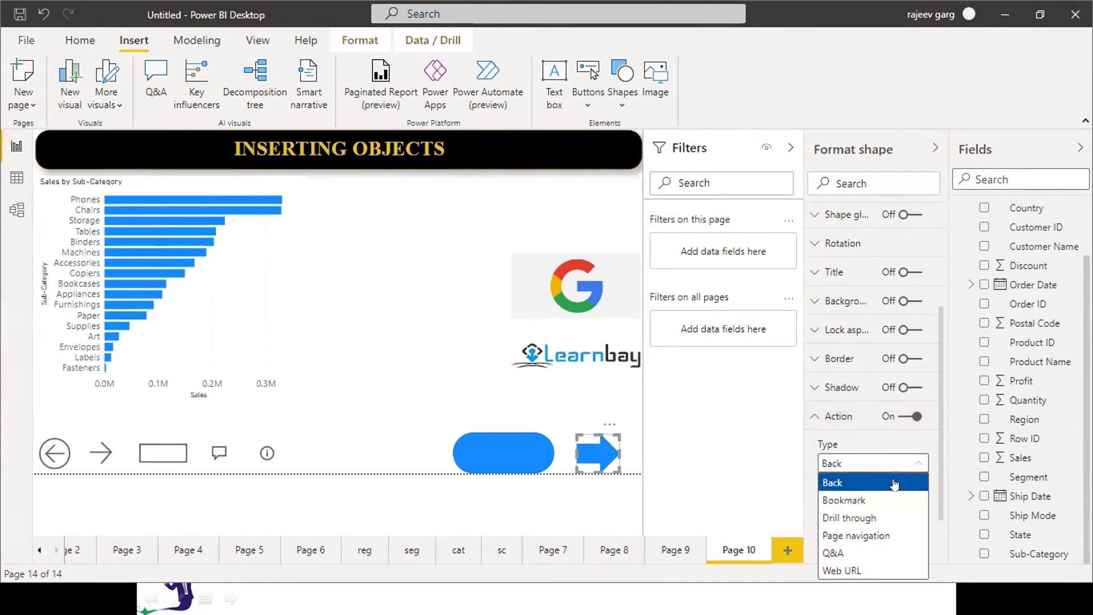
{"action": "left_click", "coordinate": [880, 536]}
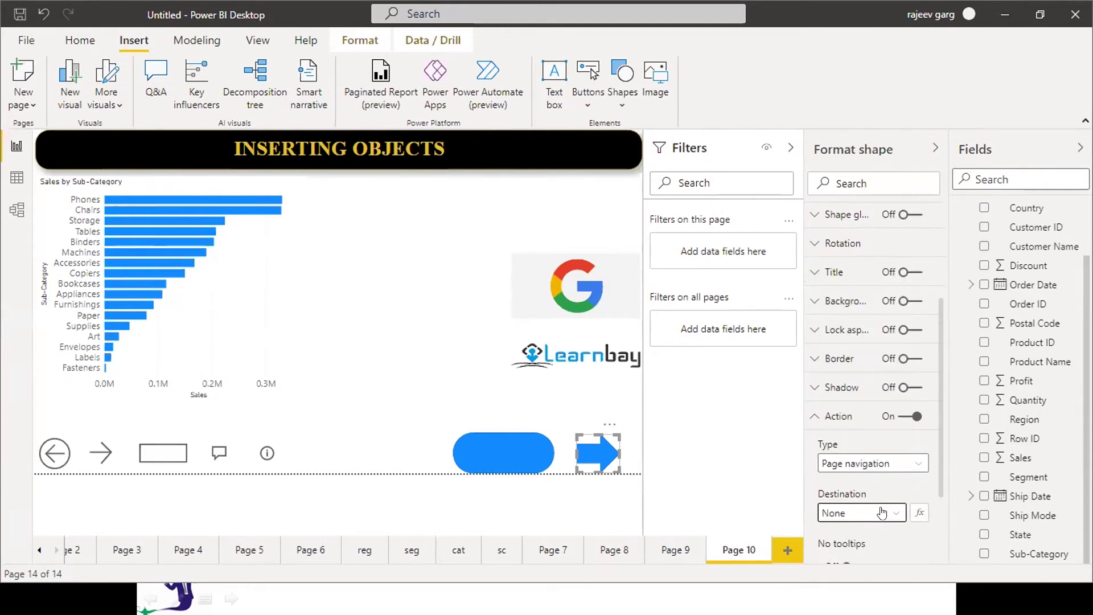
{"action": "left_click", "coordinate": [882, 513]}
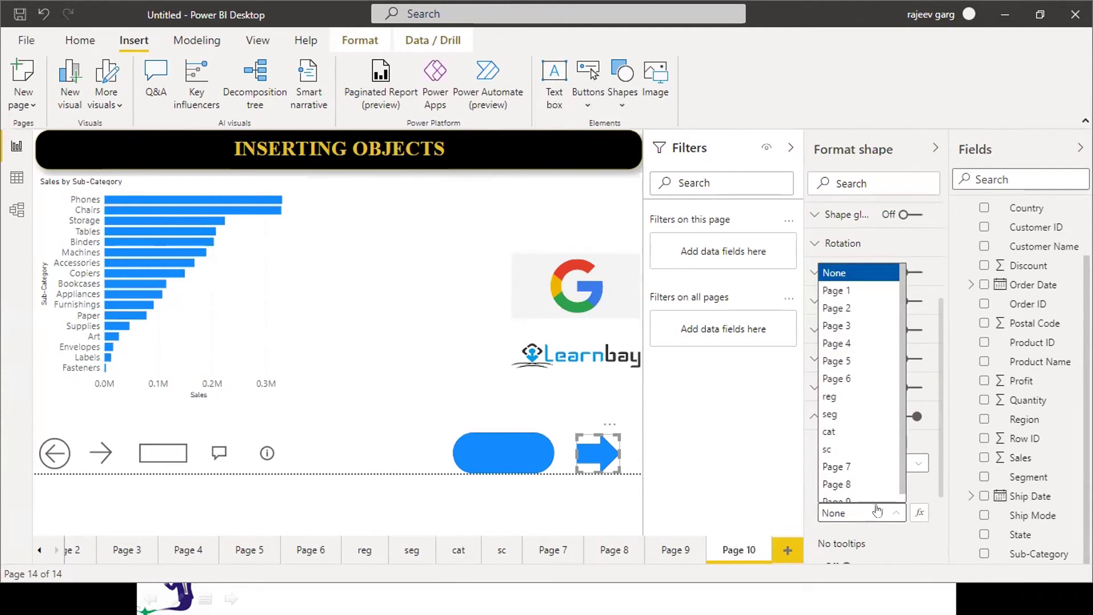
{"action": "left_click", "coordinate": [870, 495]}
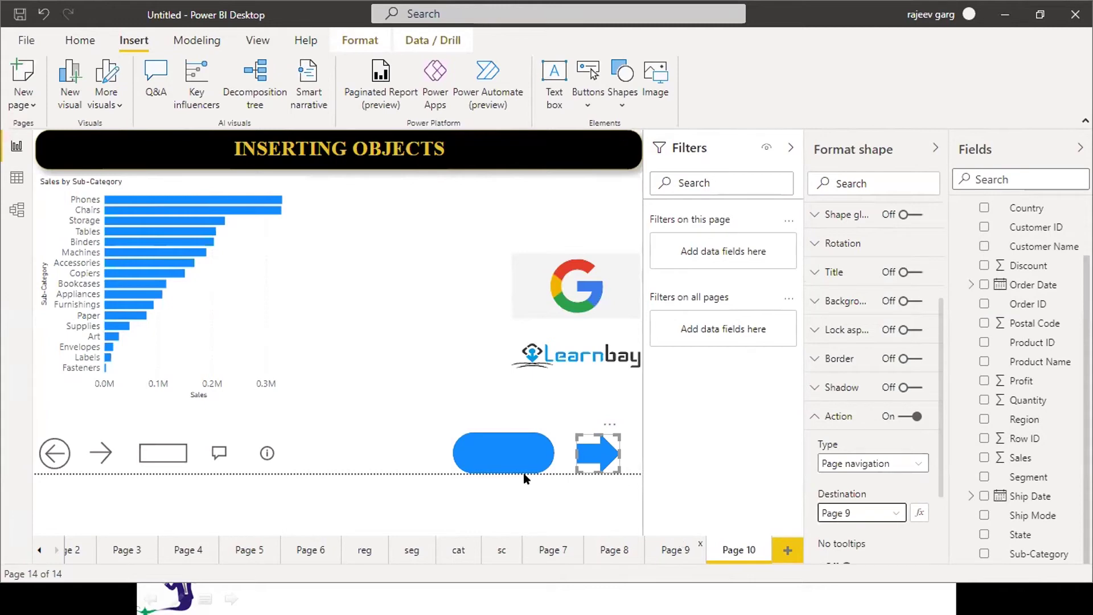
Step: Test the blue arrow's page navigation to Page 9 and go back to Page 10
{"action": "left_click", "coordinate": [358, 410]}
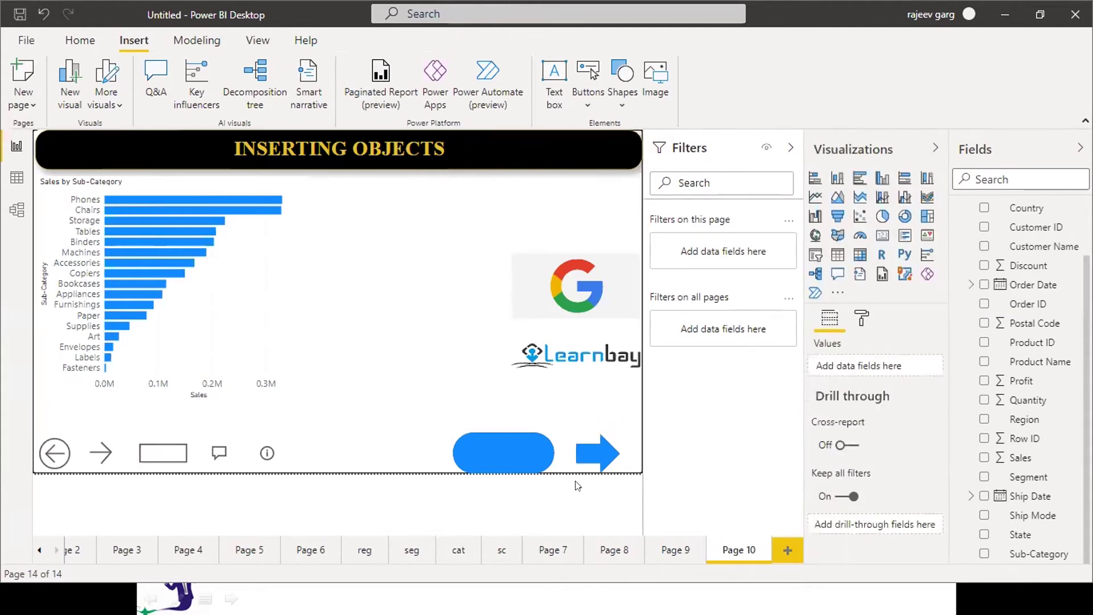
{"action": "left_click", "coordinate": [594, 456], "text": "ctrl"}
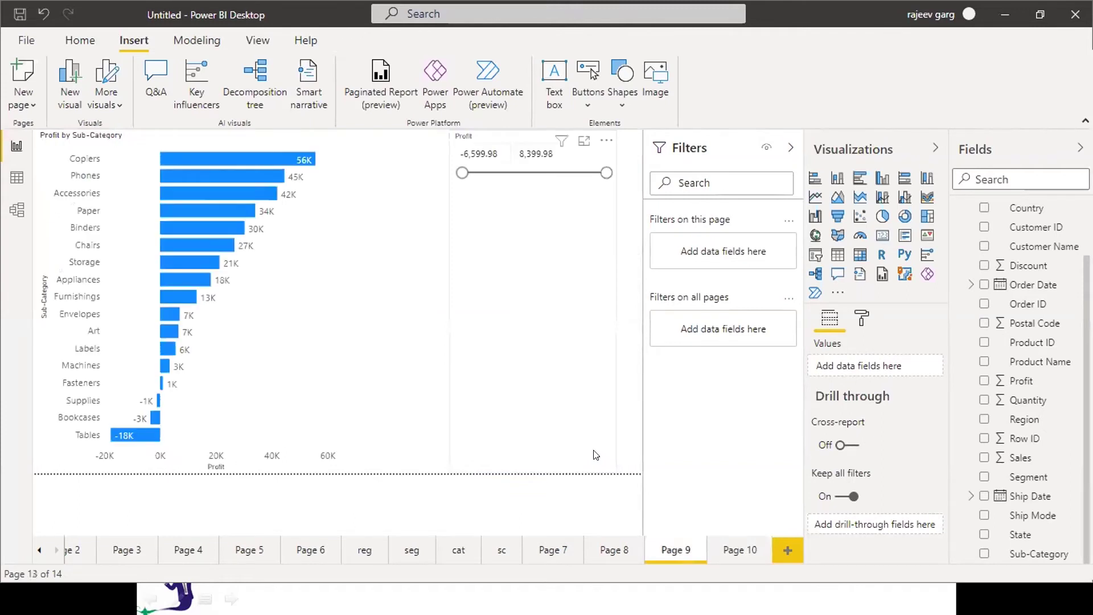
{"action": "left_click", "coordinate": [744, 553]}
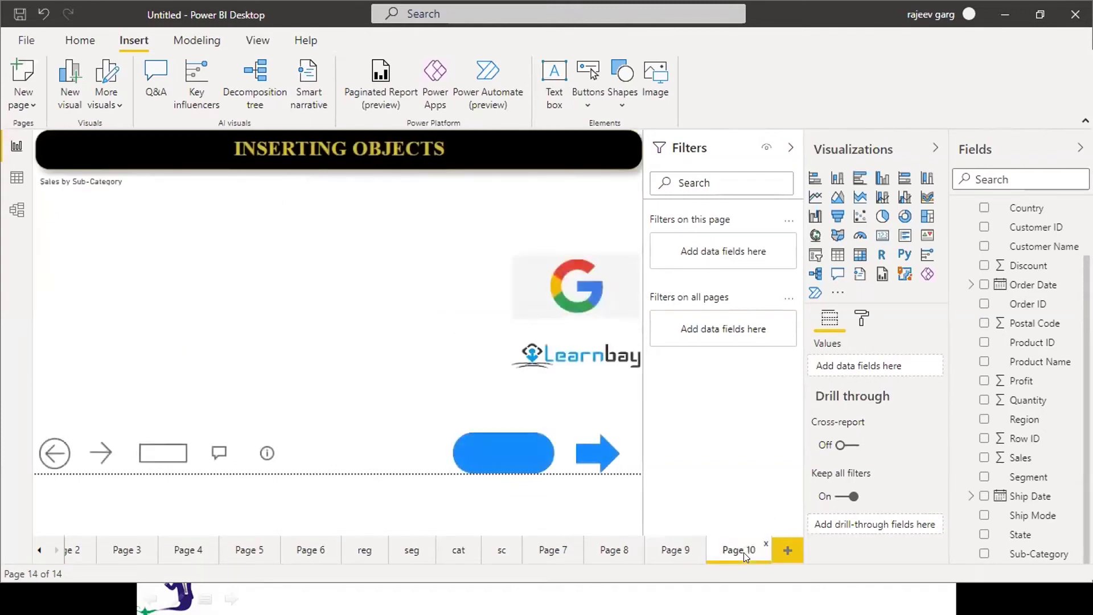
Step: Move the blank button to the right of the information button and turn on its Action with type Back
{"action": "left_click", "coordinate": [503, 462]}
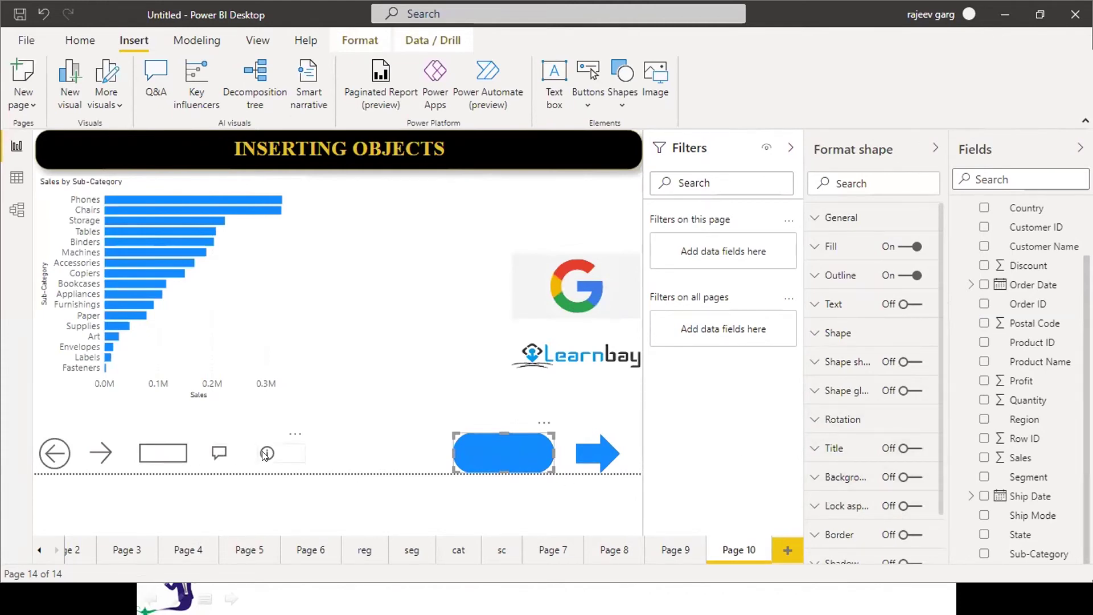
{"action": "left_click_drag", "start_coordinate": [157, 451], "coordinate": [363, 453]}
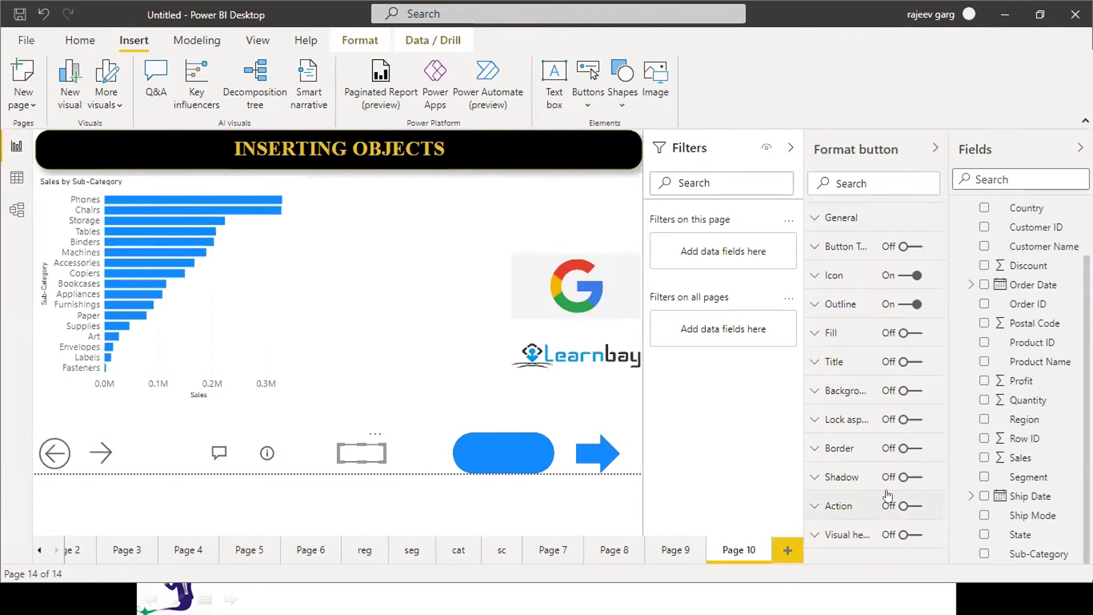
{"action": "left_click", "coordinate": [903, 508]}
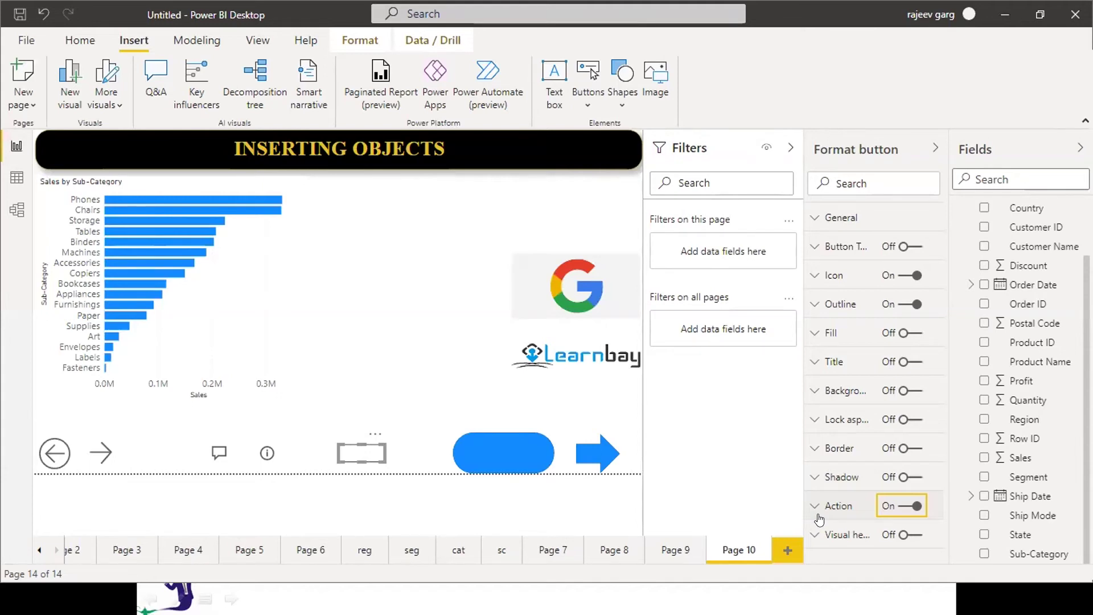
{"action": "left_click", "coordinate": [825, 513]}
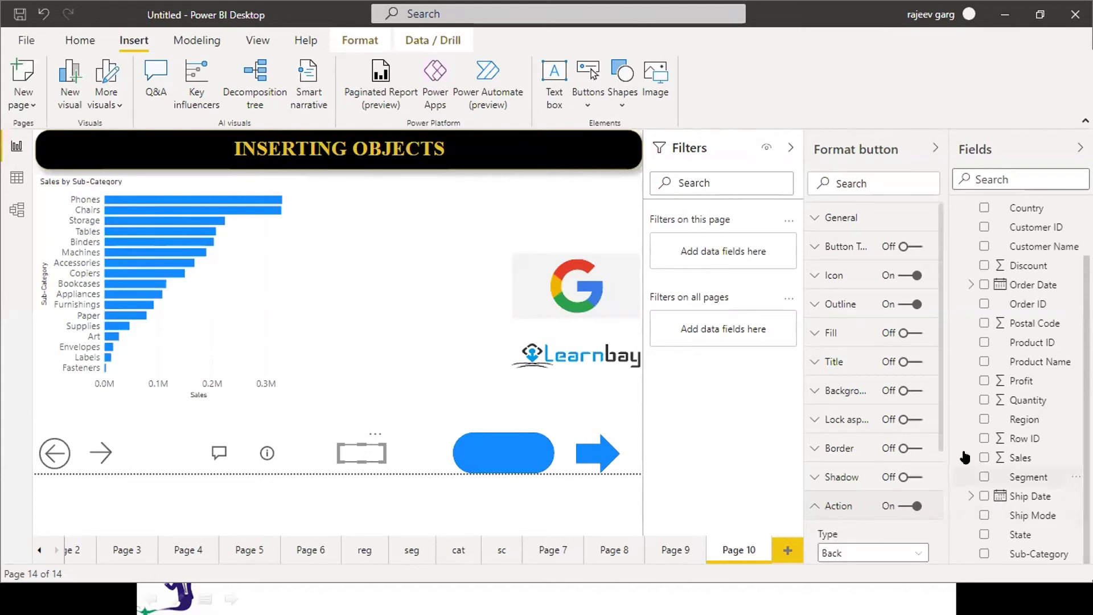
{"action": "left_click_drag", "start_coordinate": [936, 438], "coordinate": [951, 531]}
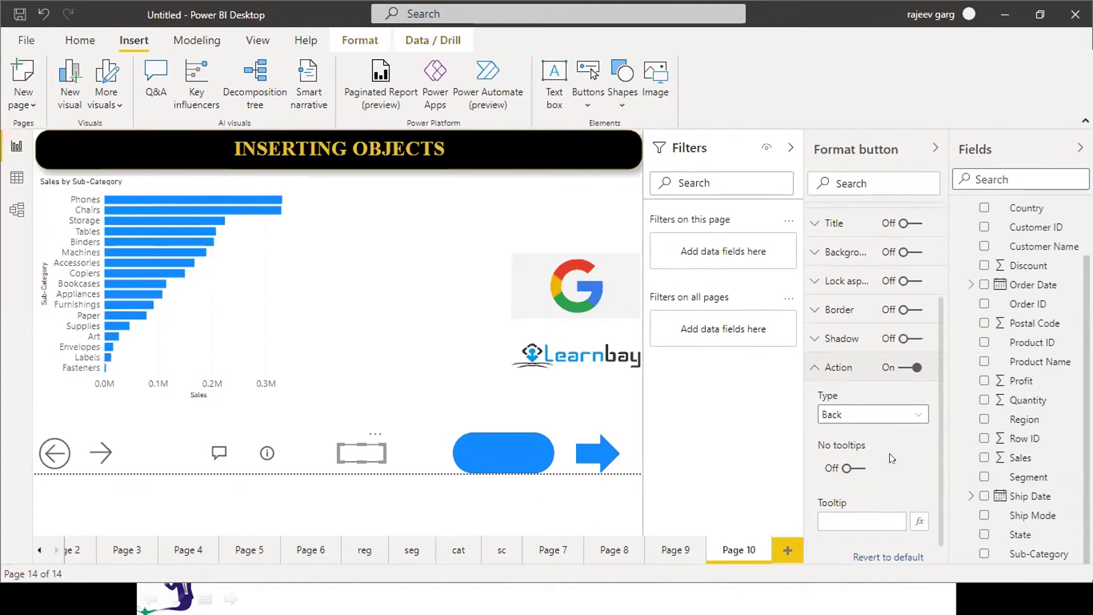
Step: Set the blank button's action tooltip to "Go to Previous Page"
{"action": "left_click", "coordinate": [864, 516]}
{"action": "type", "text": "Go to Pr"}
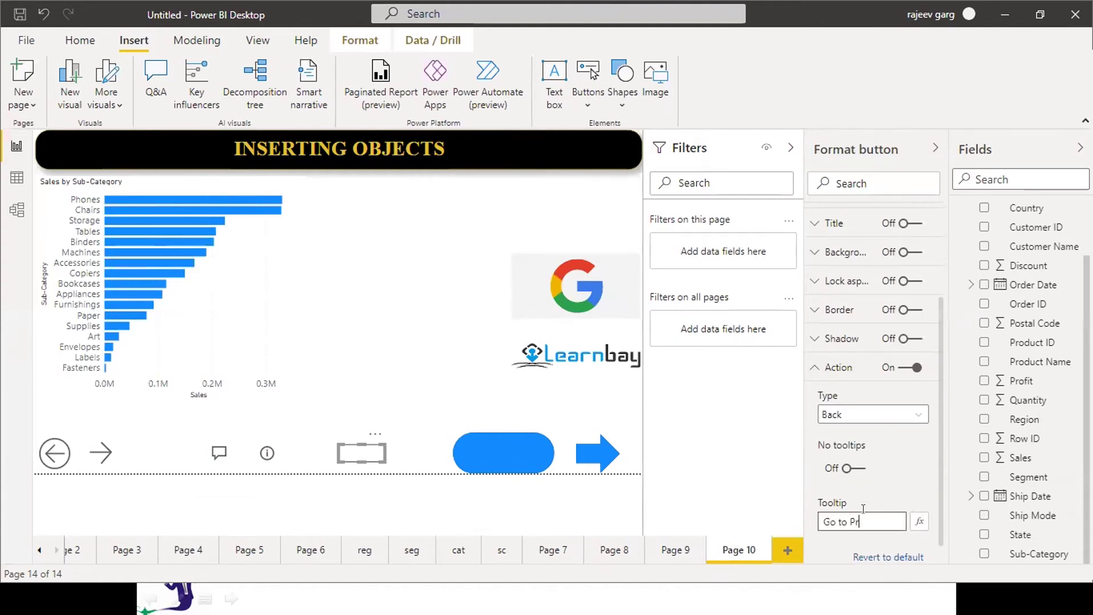
{"action": "type", "text": "evoious"}
{"action": "key", "text": "BackSpace"}
{"action": "key", "text": "BackSpace"}
{"action": "key", "text": "BackSpace"}
{"action": "key", "text": "BackSpace"}
{"action": "key", "text": "BackSpace"}
{"action": "type", "text": "ious Page"}
Step: Turn on the blank button's text and set it to "BACK"
{"action": "left_click_drag", "start_coordinate": [942, 313], "coordinate": [941, 202]}
{"action": "left_click", "coordinate": [910, 247]}
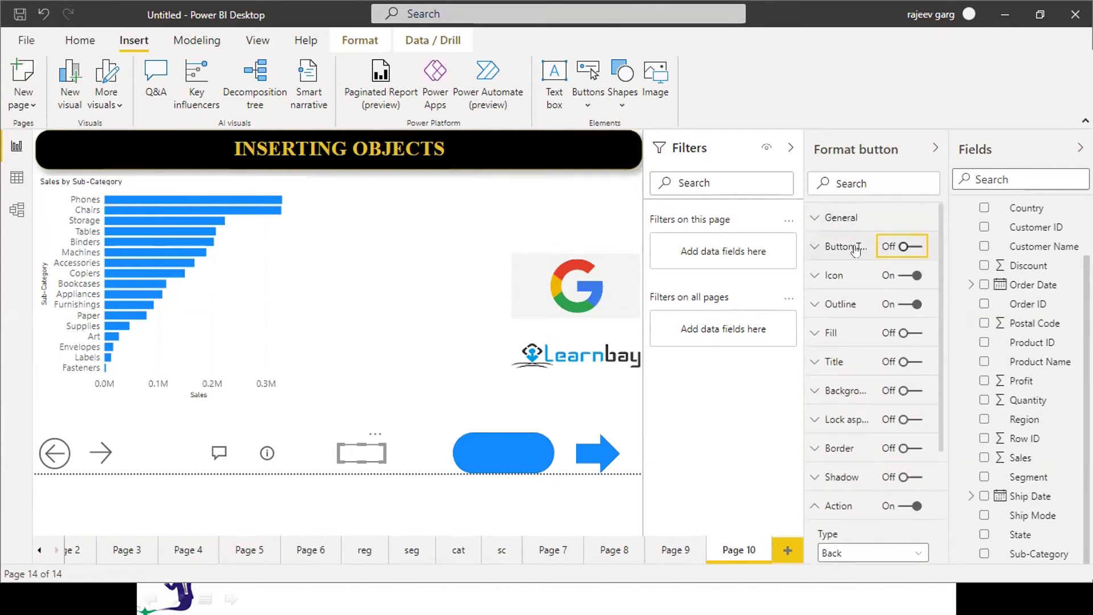
{"action": "left_click", "coordinate": [830, 246]}
{"action": "left_click", "coordinate": [832, 317]}
{"action": "type", "text": "BACK"}
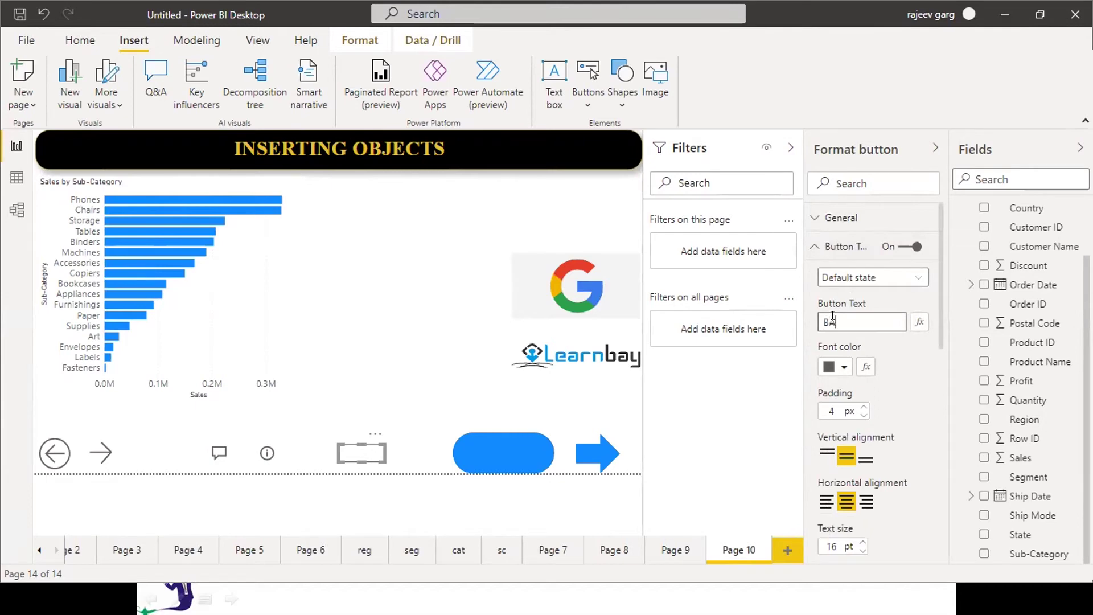
{"action": "left_click", "coordinate": [477, 393]}
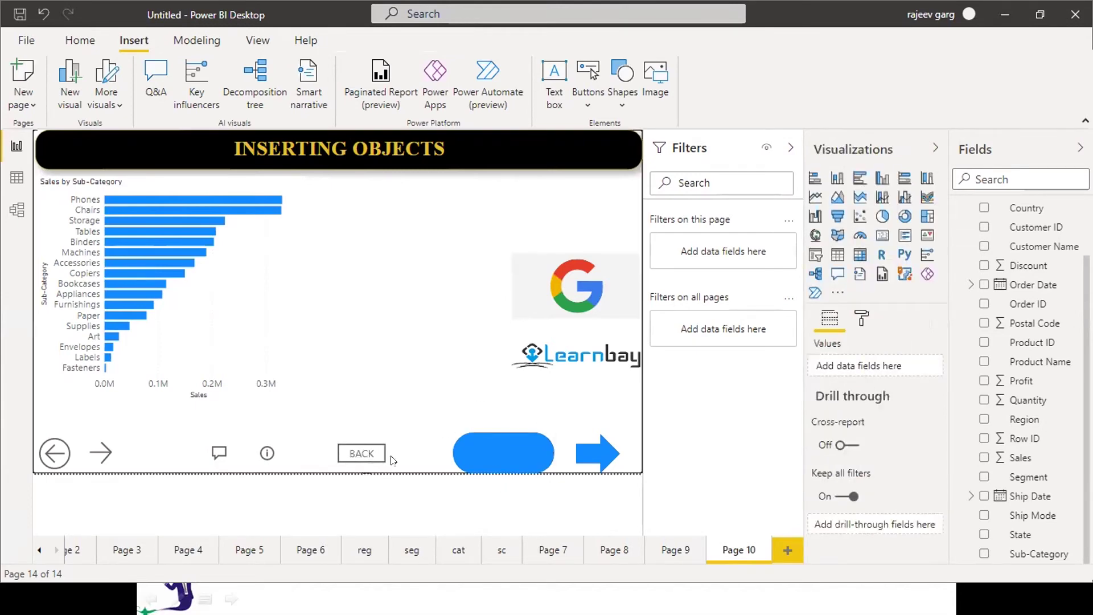
Step: Test the BACK button by visiting the reg page, returning to Page 10, following the button and reopening Page 10
{"action": "left_click", "coordinate": [368, 555]}
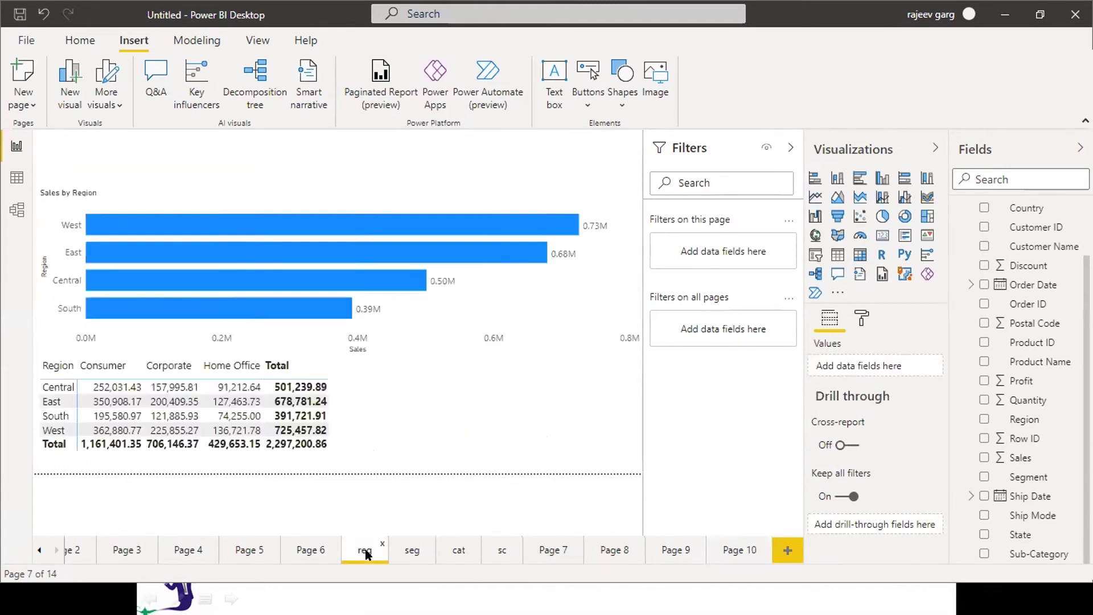
{"action": "left_click", "coordinate": [733, 550]}
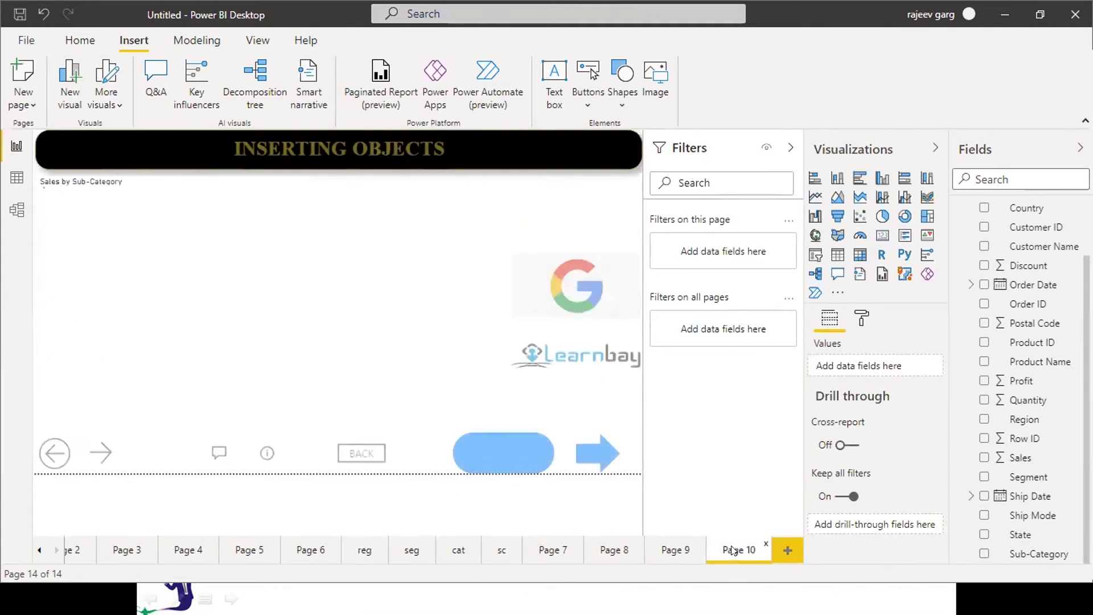
{"action": "left_click", "coordinate": [358, 454], "text": "ctrl"}
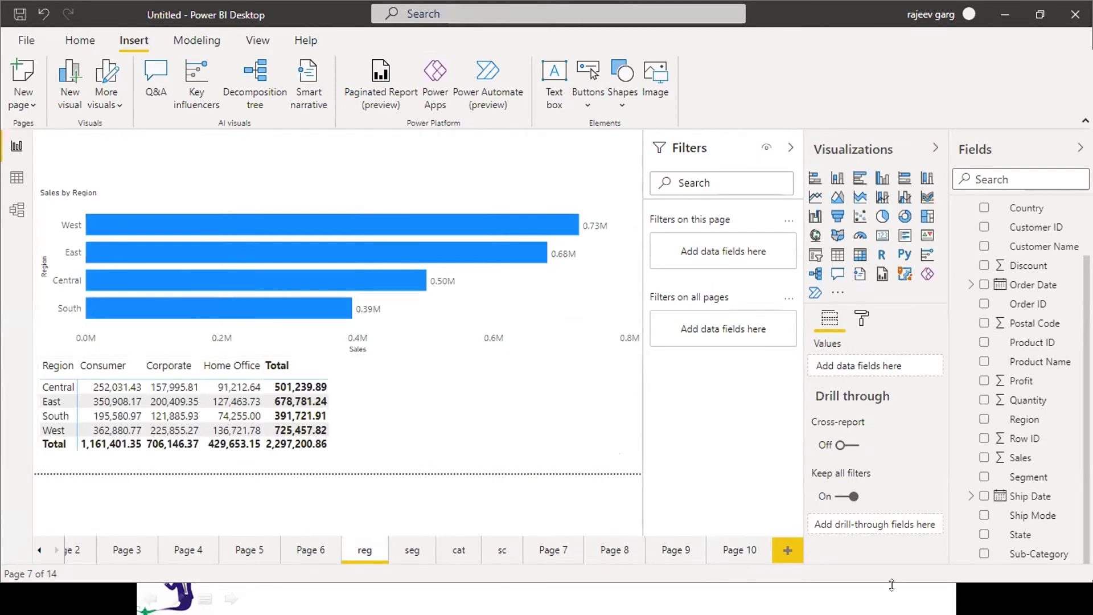
{"action": "left_click", "coordinate": [744, 547]}
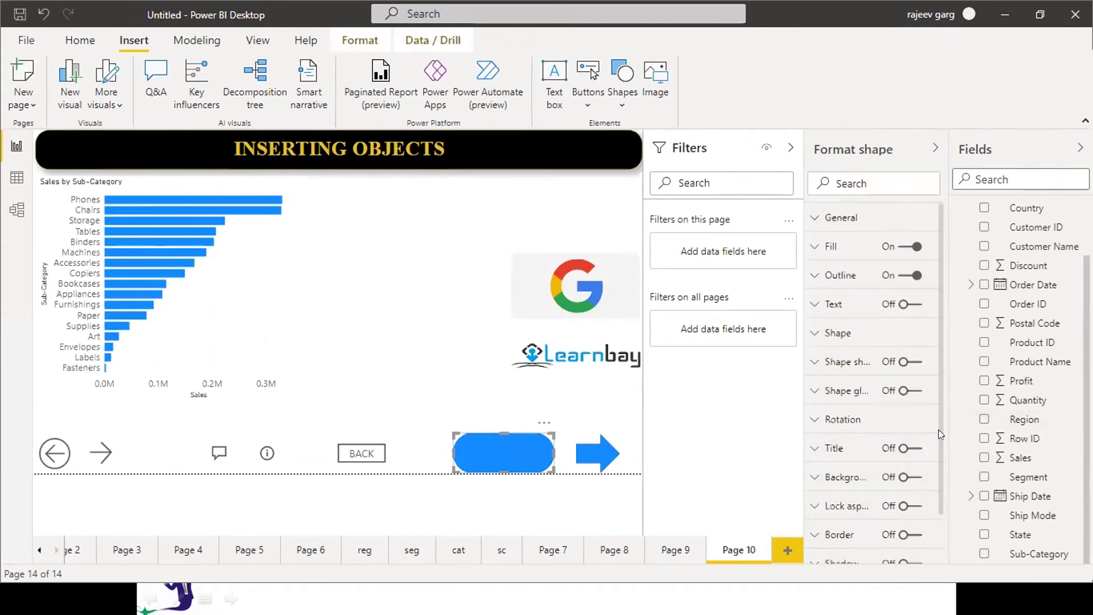
Step: Turn on the rounded blue shape's Action and view the available action types
{"action": "scroll", "coordinate": [939, 429], "scroll_direction": "down", "scroll_amount": 2}
{"action": "left_click", "coordinate": [910, 527]}
{"action": "left_click", "coordinate": [809, 533]}
{"action": "left_click_drag", "start_coordinate": [937, 442], "coordinate": [941, 493]}
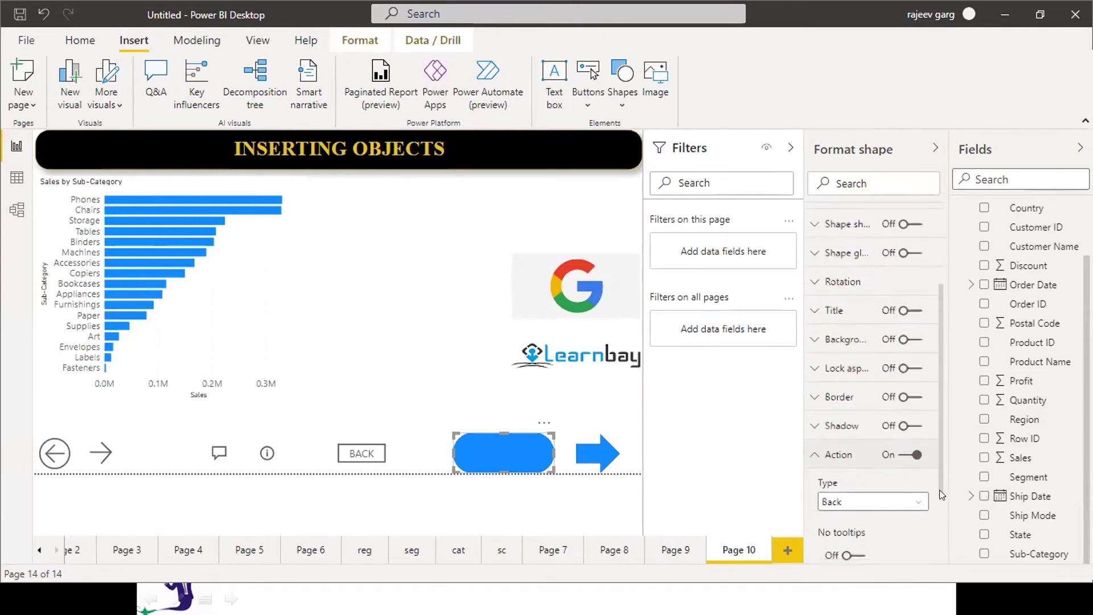
{"action": "left_click", "coordinate": [889, 497]}
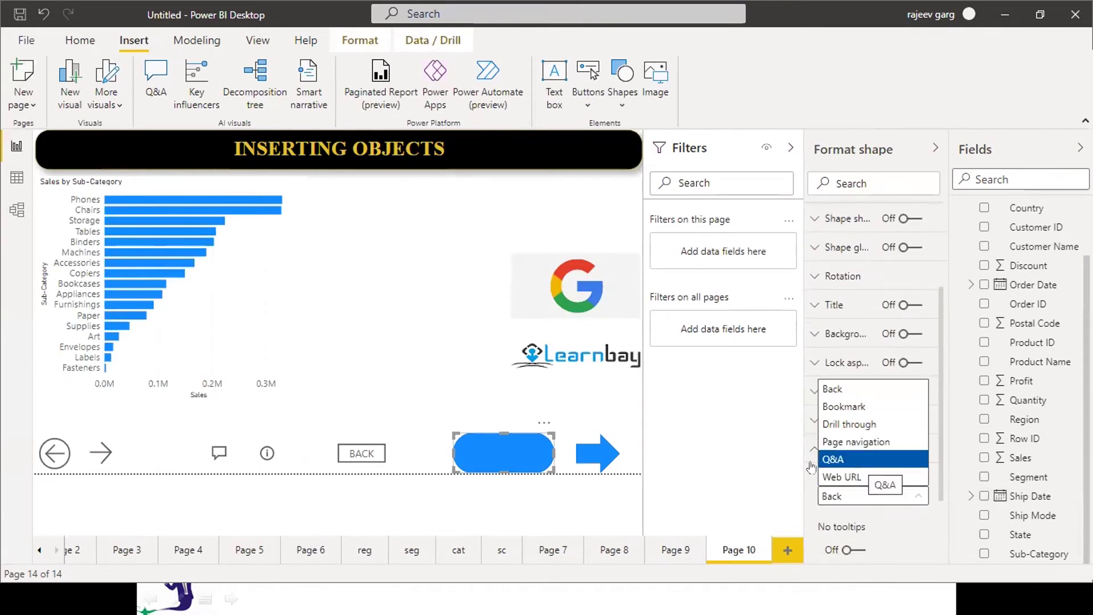
Step: Turn on the information button's Action with type Q&A and test its link
{"action": "left_click", "coordinate": [263, 455]}
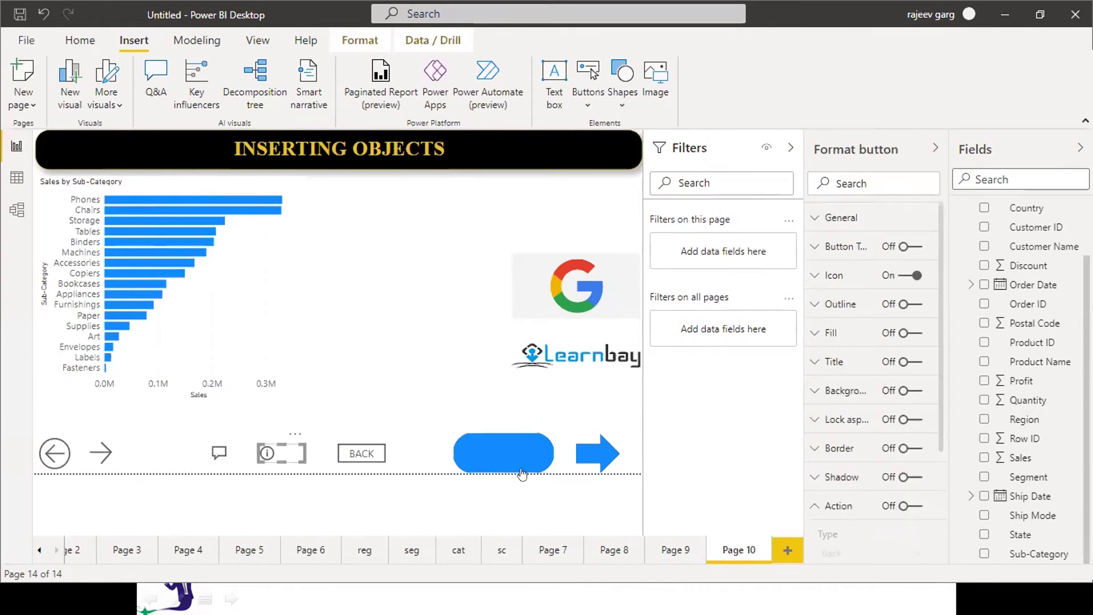
{"action": "left_click", "coordinate": [912, 507]}
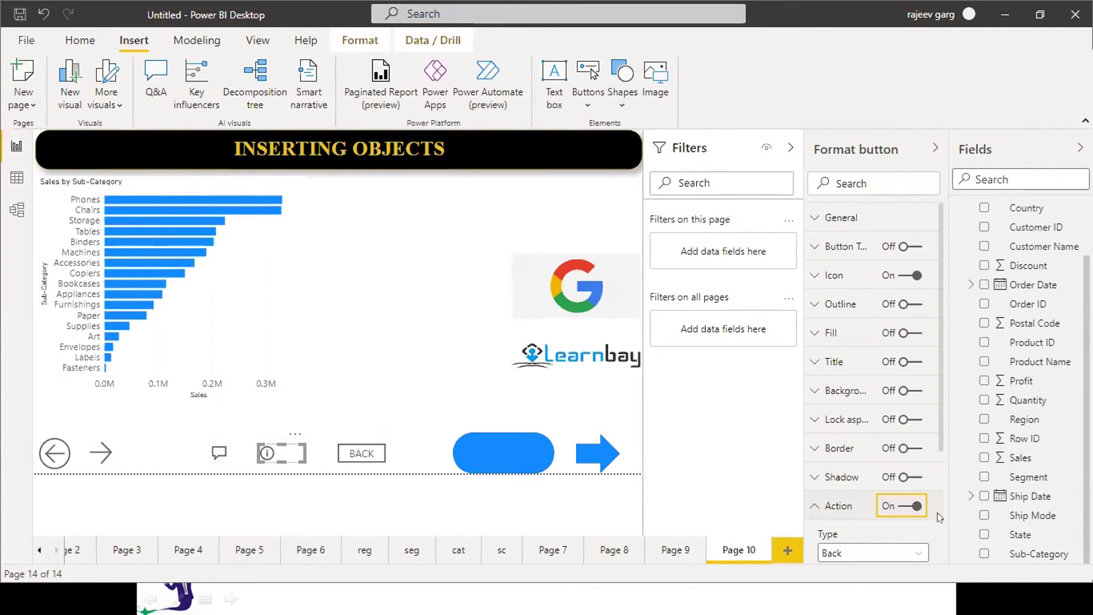
{"action": "scroll", "coordinate": [934, 473], "scroll_direction": "down", "scroll_amount": 2}
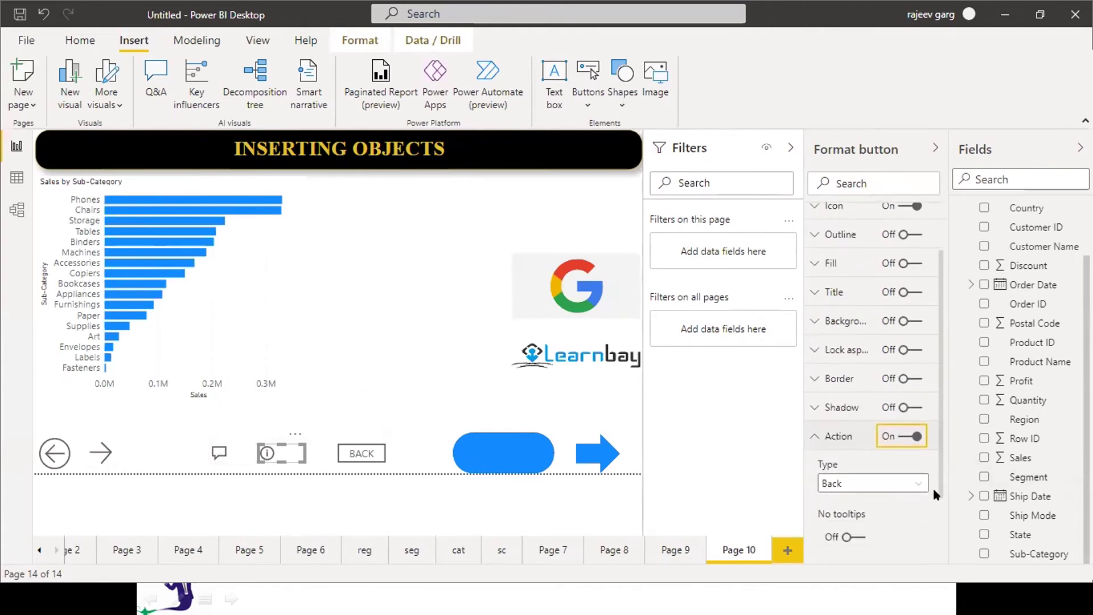
{"action": "left_click", "coordinate": [882, 484]}
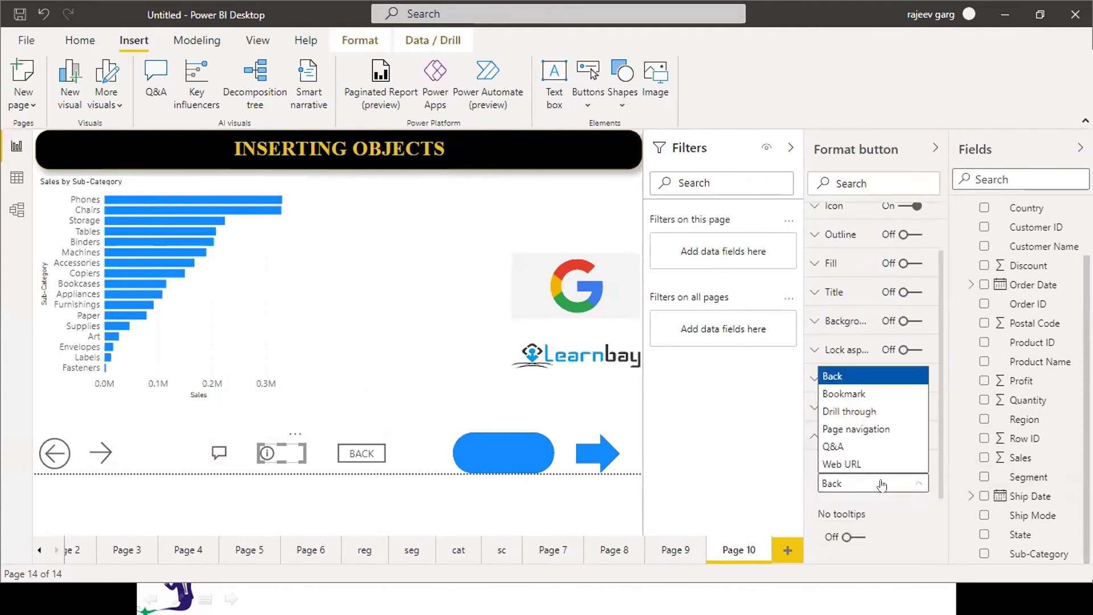
{"action": "left_click", "coordinate": [850, 447]}
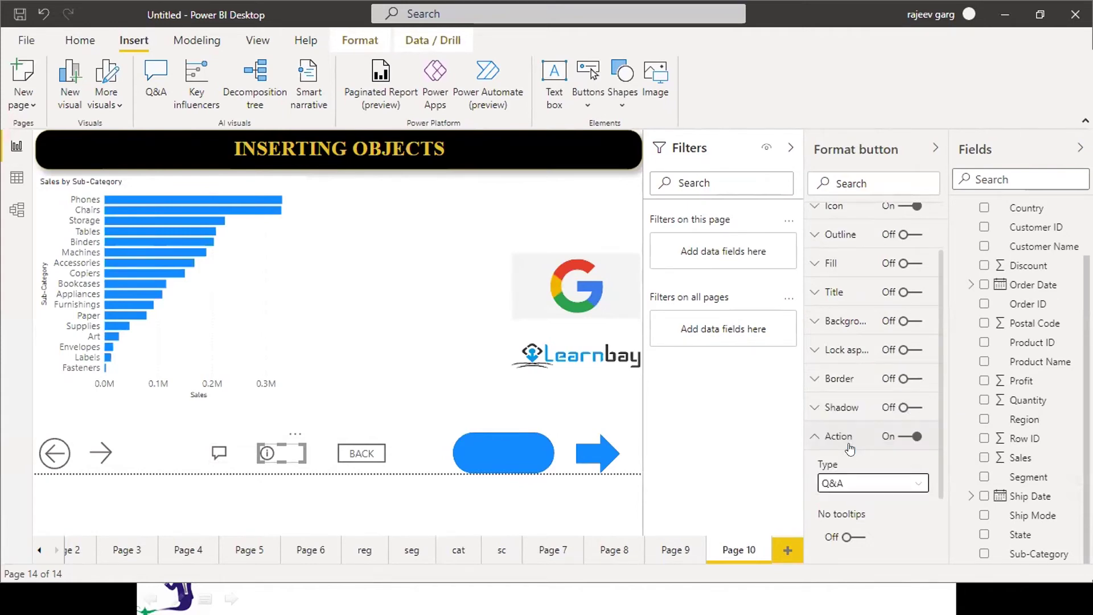
{"action": "left_click", "coordinate": [351, 398]}
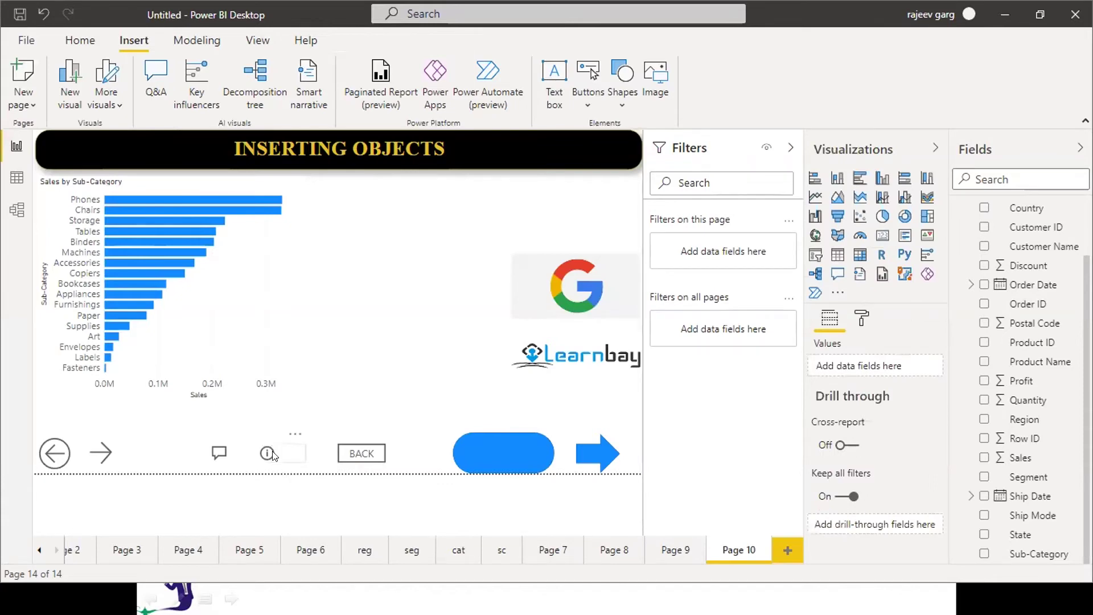
{"action": "left_click", "coordinate": [272, 454], "text": "ctrl"}
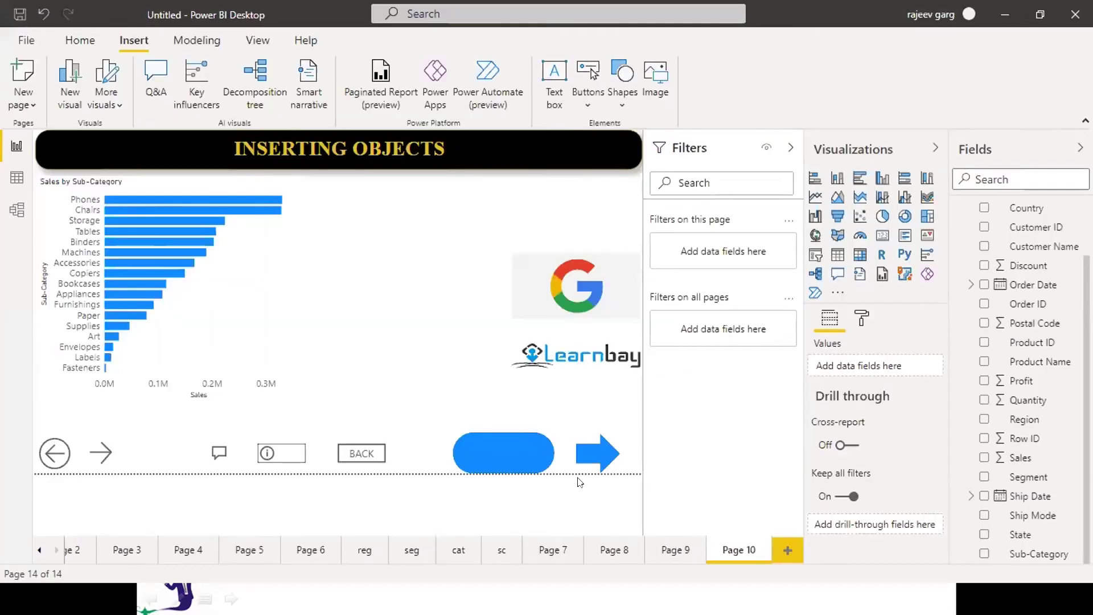
{"action": "left_click", "coordinate": [703, 199]}
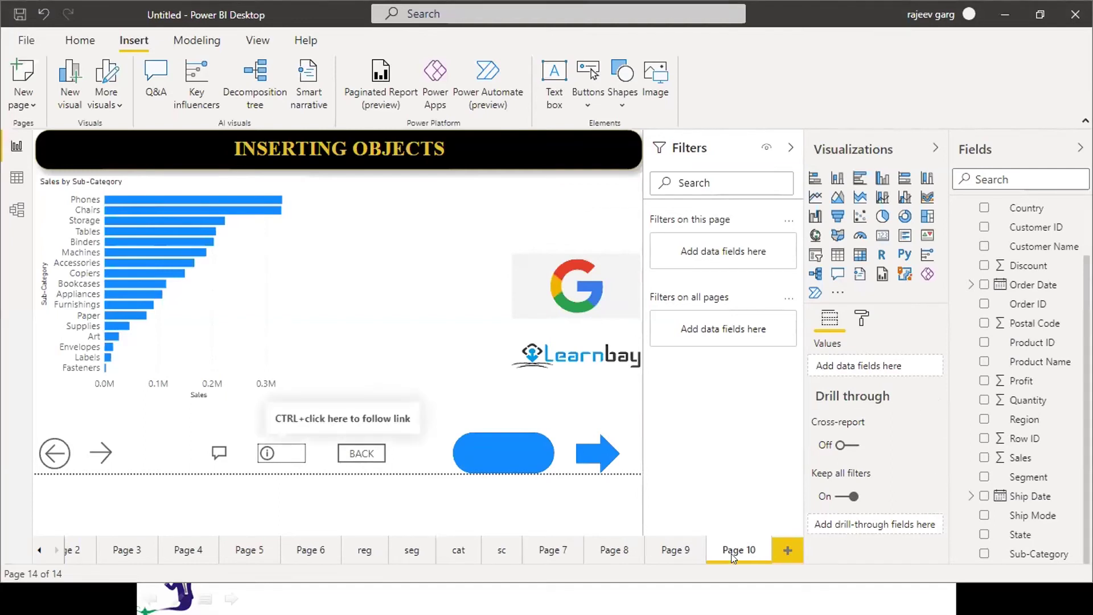
Step: On the reg page, view the drill-through and analysis options for the South bar in the Sales by Region chart
{"action": "left_click", "coordinate": [373, 551]}
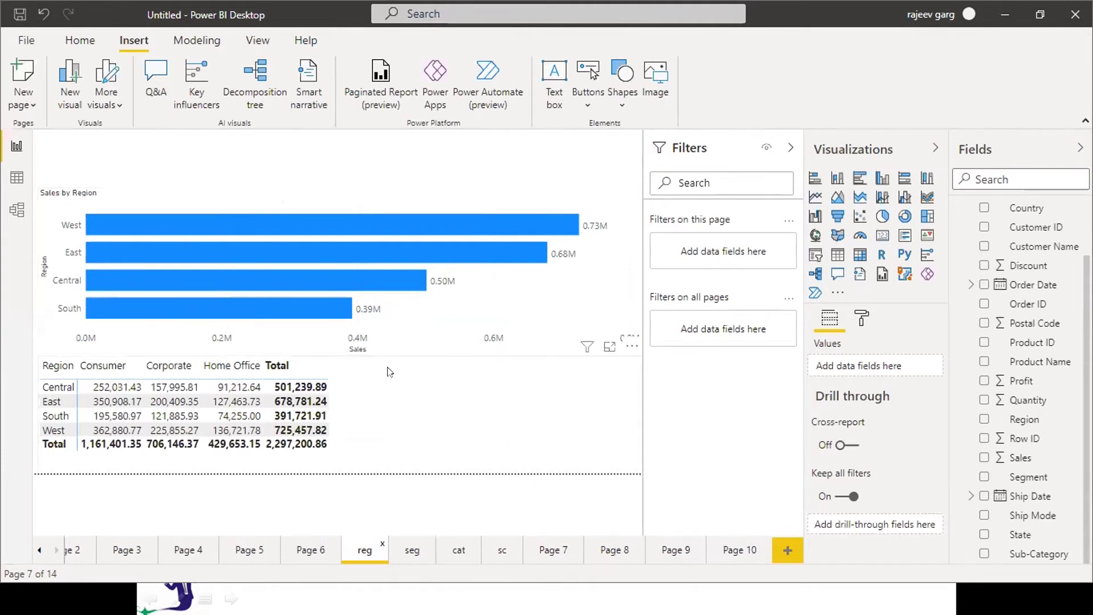
{"action": "left_click", "coordinate": [335, 315]}
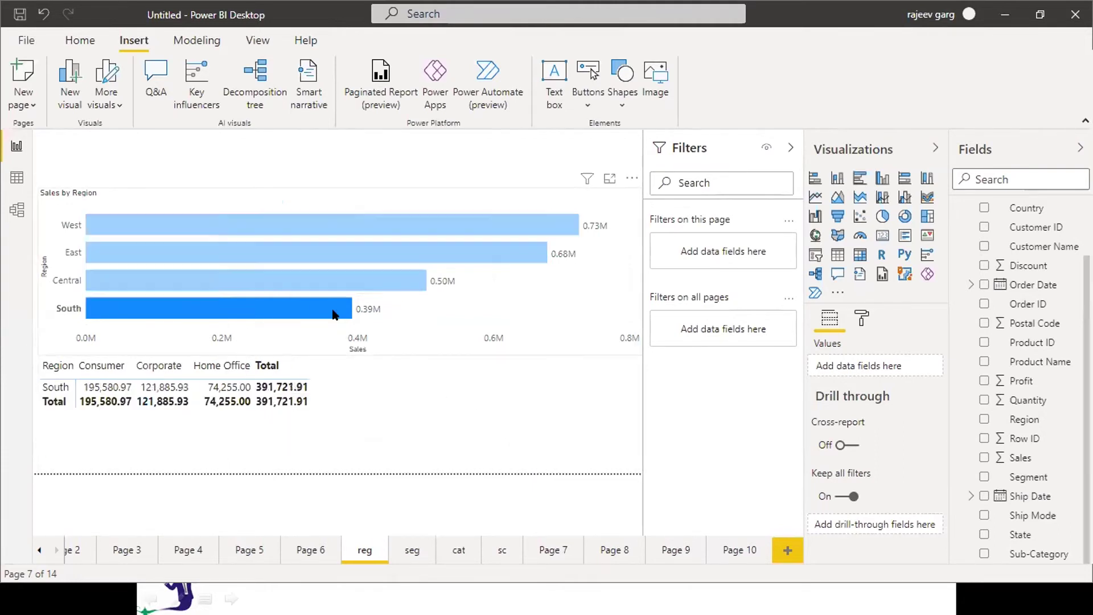
{"action": "right_click", "coordinate": [335, 315]}
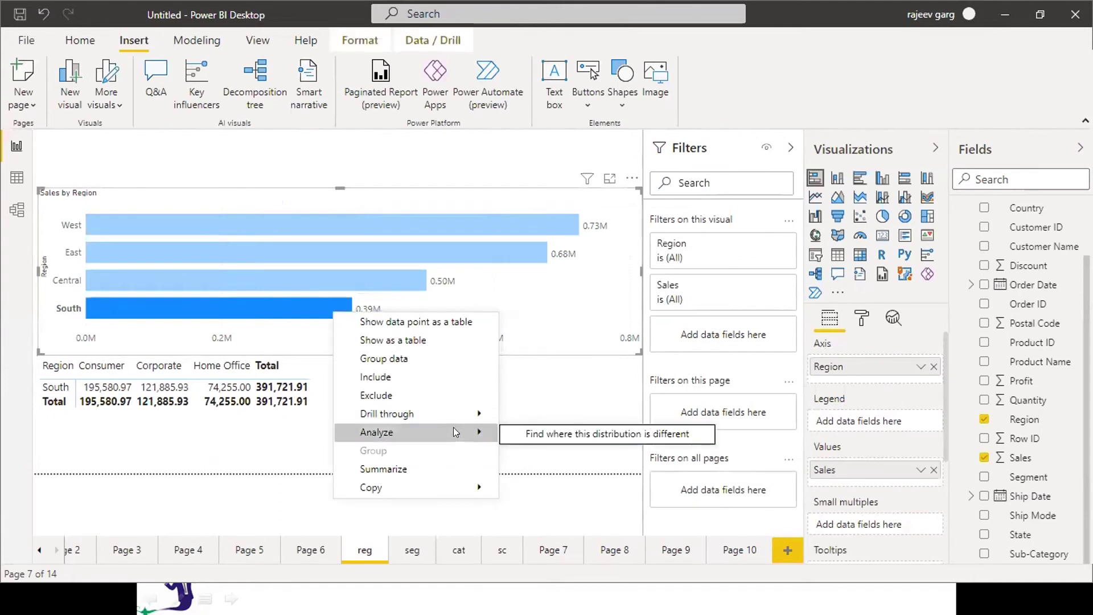
{"action": "left_click", "coordinate": [559, 385]}
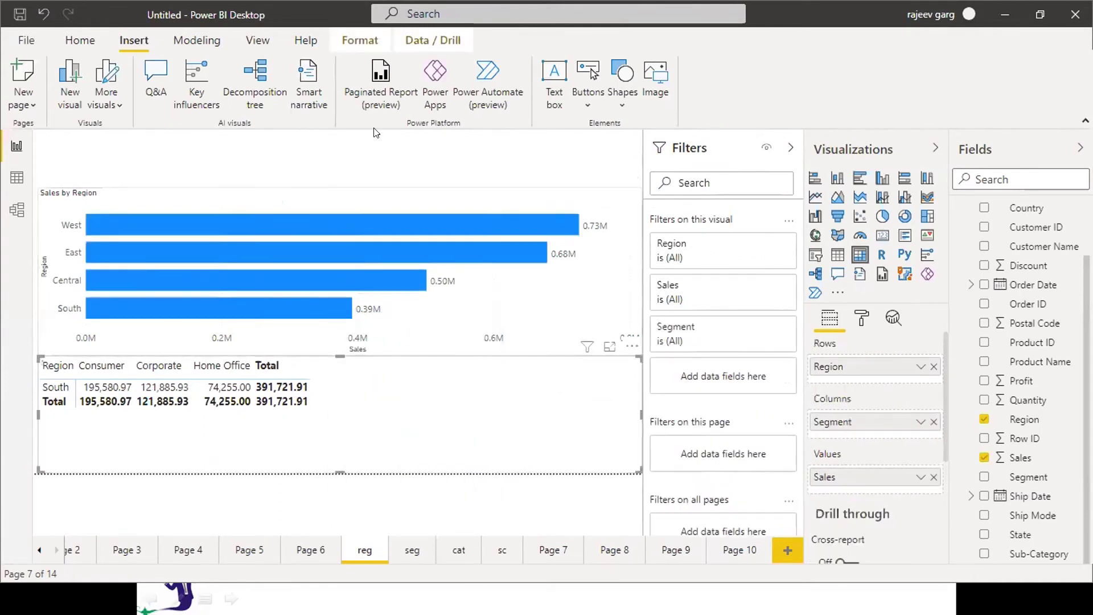
{"action": "left_click", "coordinate": [554, 86]}
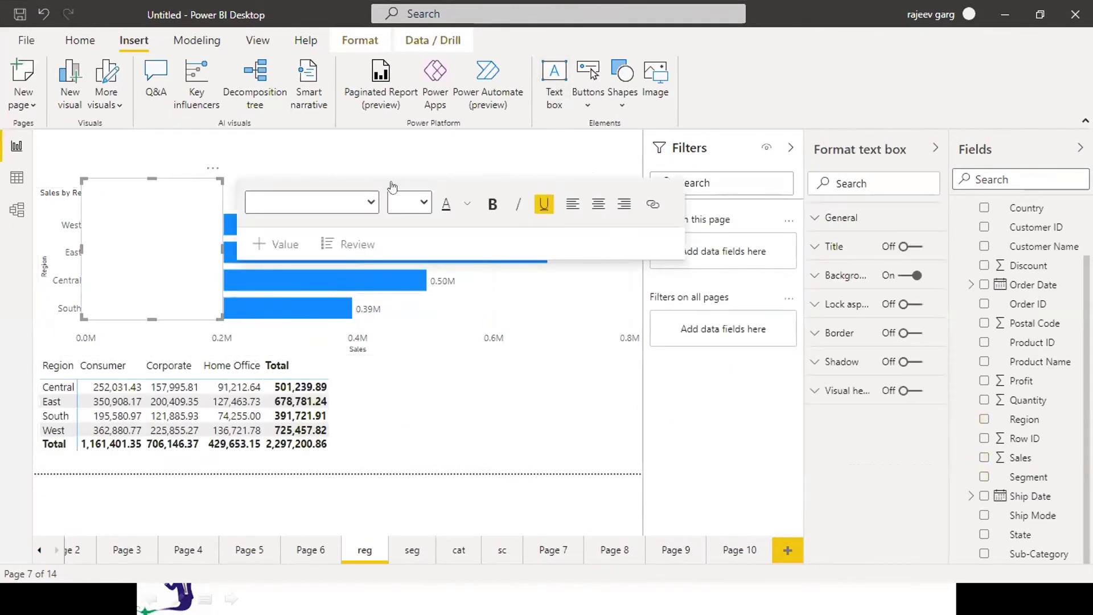
{"action": "left_click", "coordinate": [215, 171]}
{"action": "left_click", "coordinate": [245, 184]}
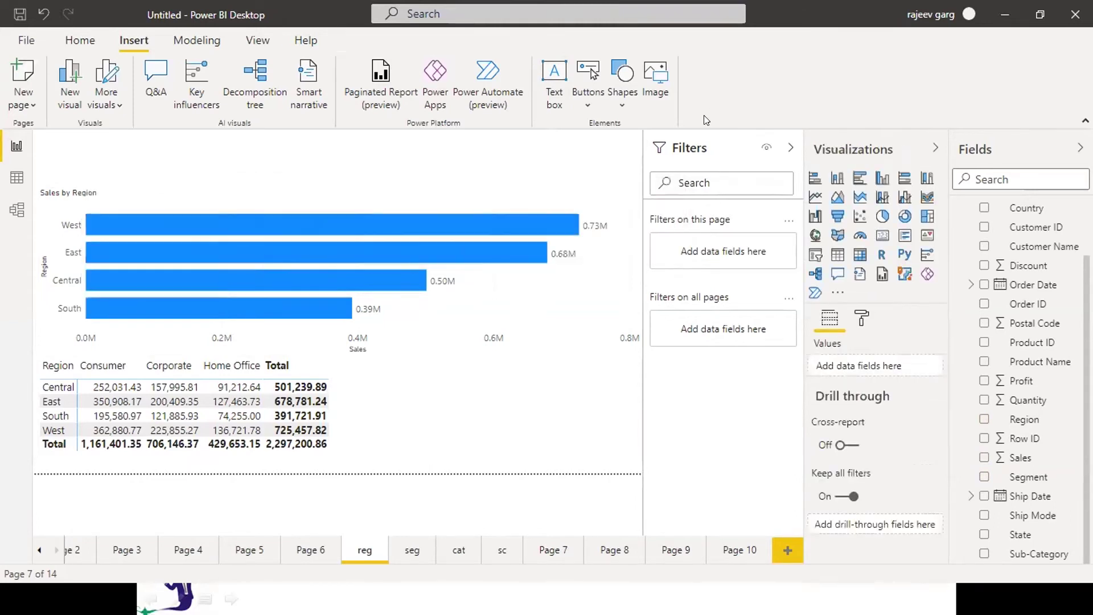
Step: Insert a right arrow button on the reg page and place it, narrowed, below the bar chart beside the region matrix
{"action": "left_click", "coordinate": [593, 96]}
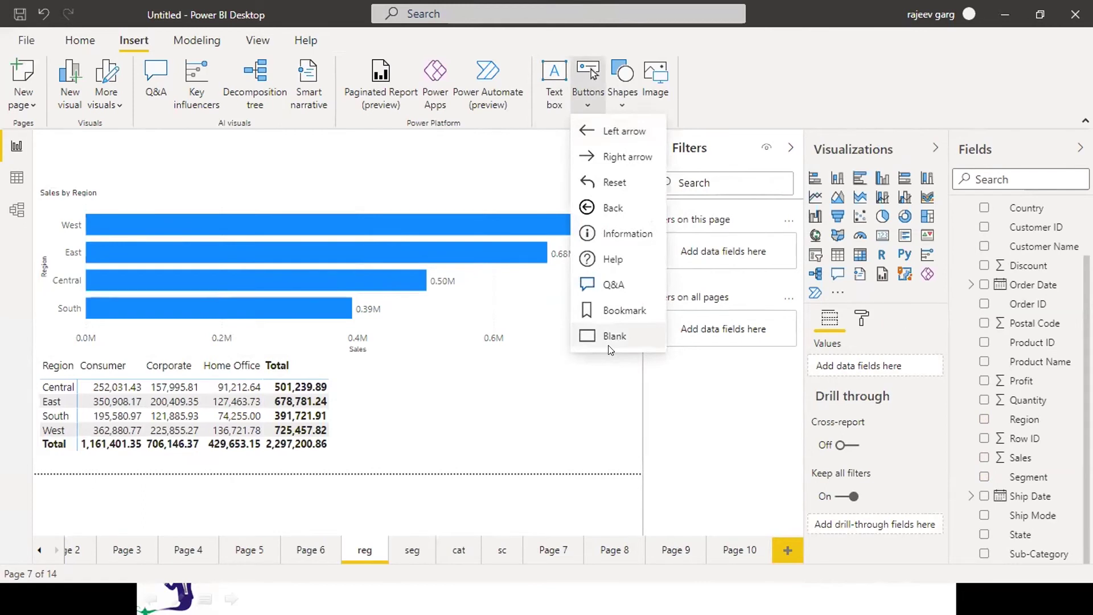
{"action": "left_click", "coordinate": [610, 157]}
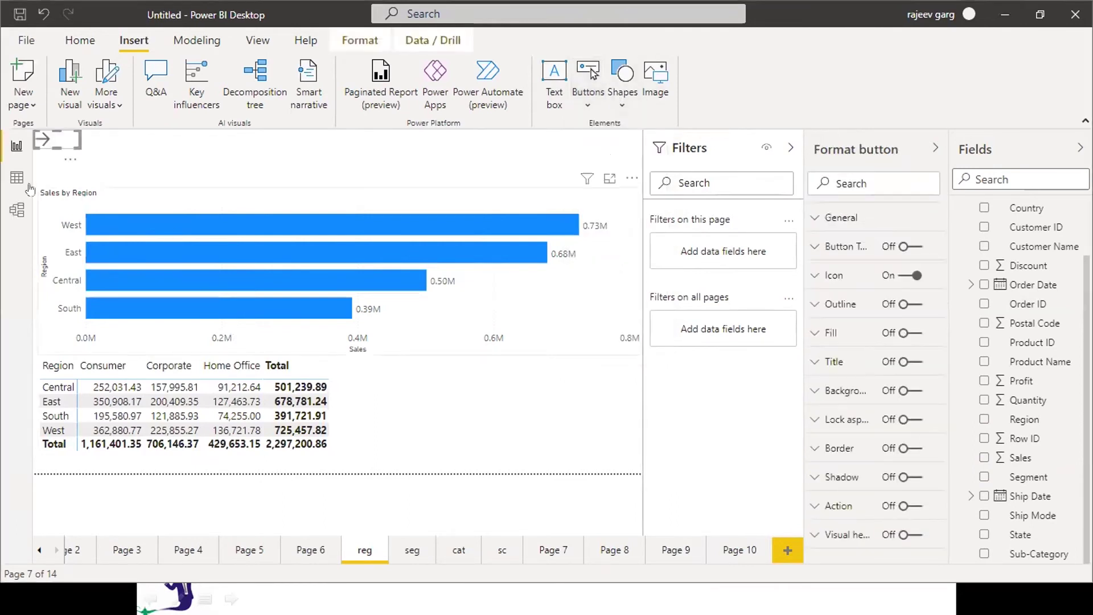
{"action": "left_click_drag", "start_coordinate": [69, 145], "coordinate": [597, 445]}
{"action": "left_click_drag", "start_coordinate": [598, 282], "coordinate": [580, 460]}
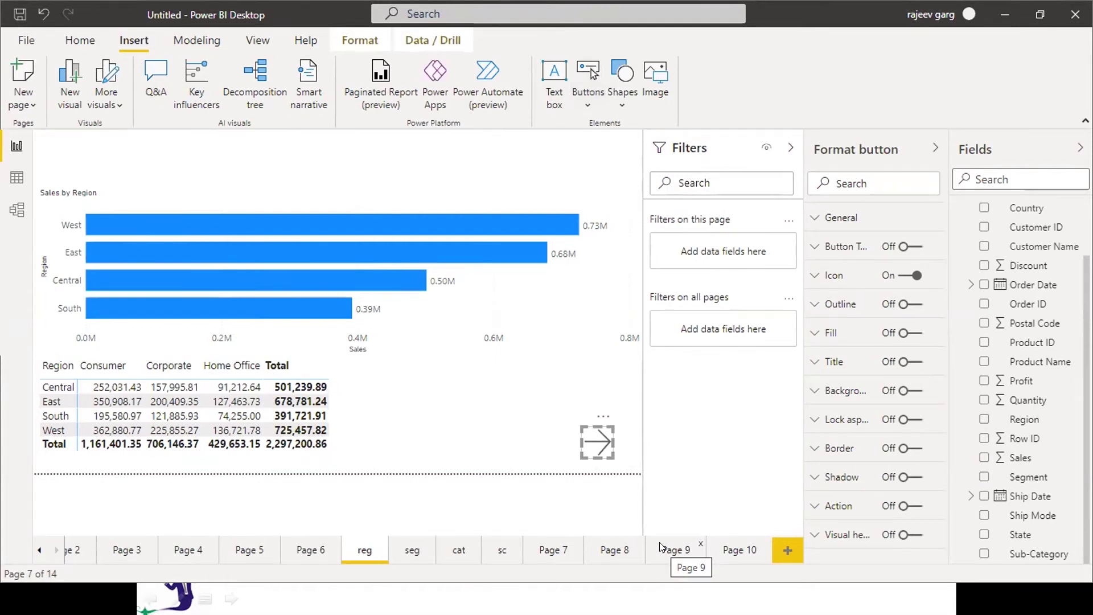
{"action": "left_click_drag", "start_coordinate": [659, 542], "coordinate": [617, 471]}
Step: Turn on the right arrow button's Action on the reg page with type Drill through and destination seg
{"action": "left_click", "coordinate": [907, 506]}
{"action": "left_click", "coordinate": [840, 506]}
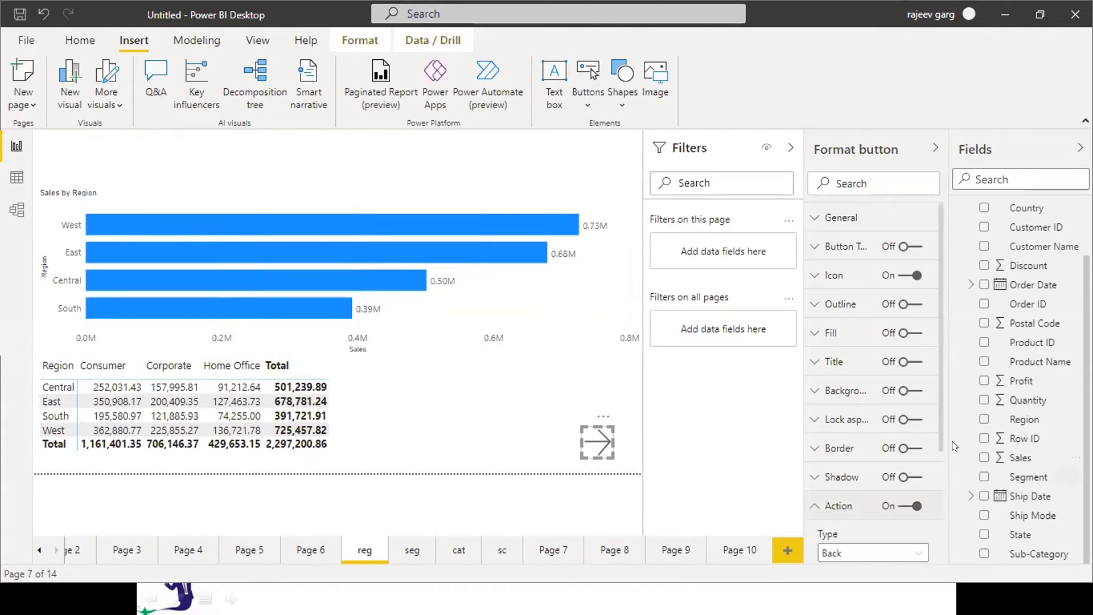
{"action": "left_click_drag", "start_coordinate": [938, 430], "coordinate": [948, 493]}
{"action": "left_click", "coordinate": [911, 469]}
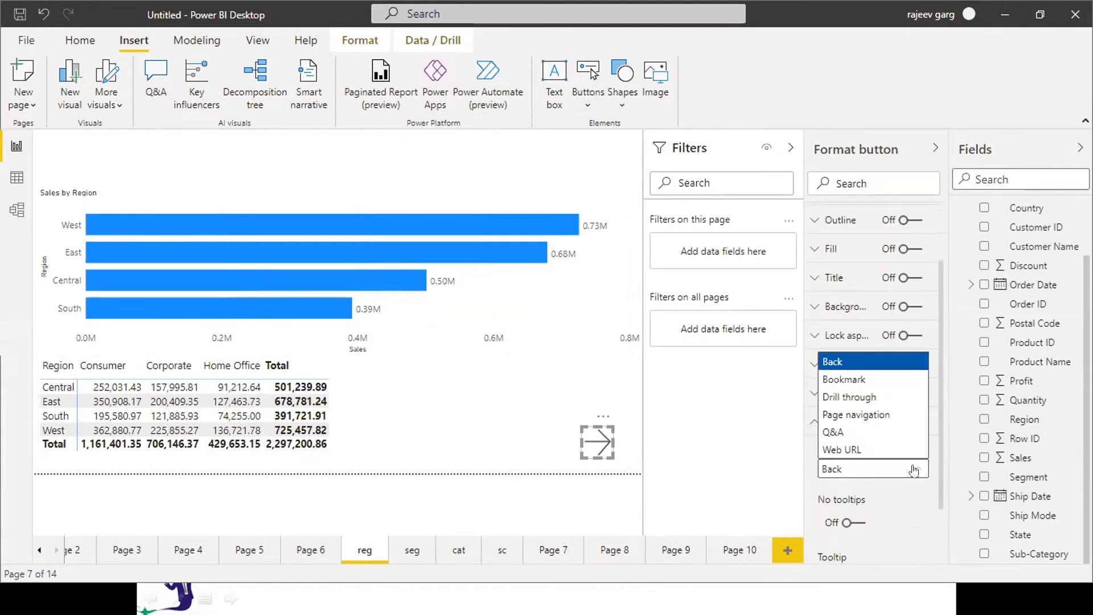
{"action": "left_click", "coordinate": [864, 397]}
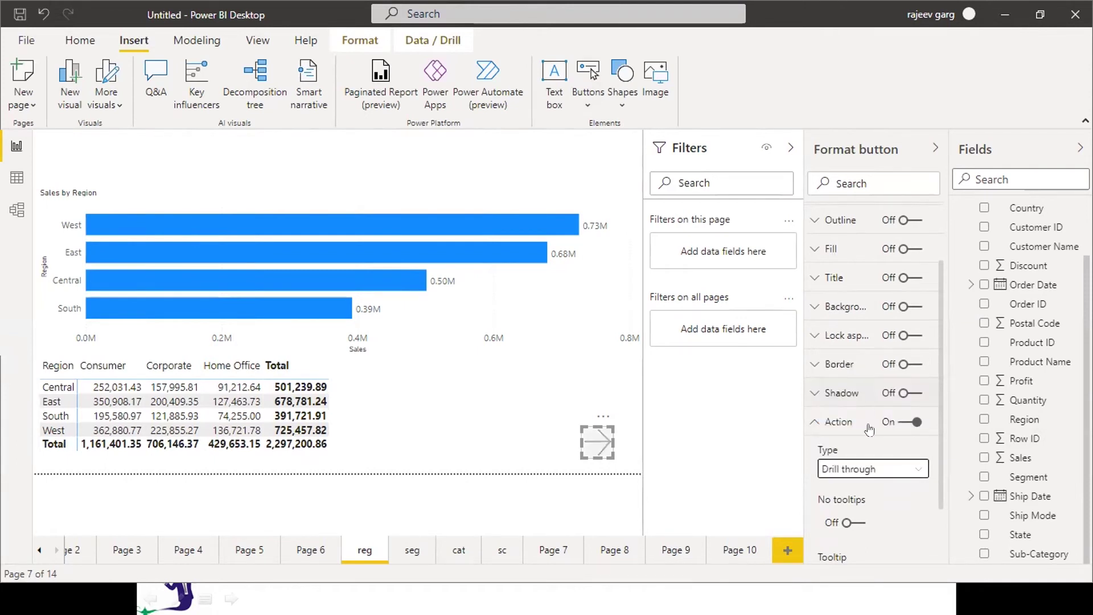
{"action": "left_click", "coordinate": [890, 523]}
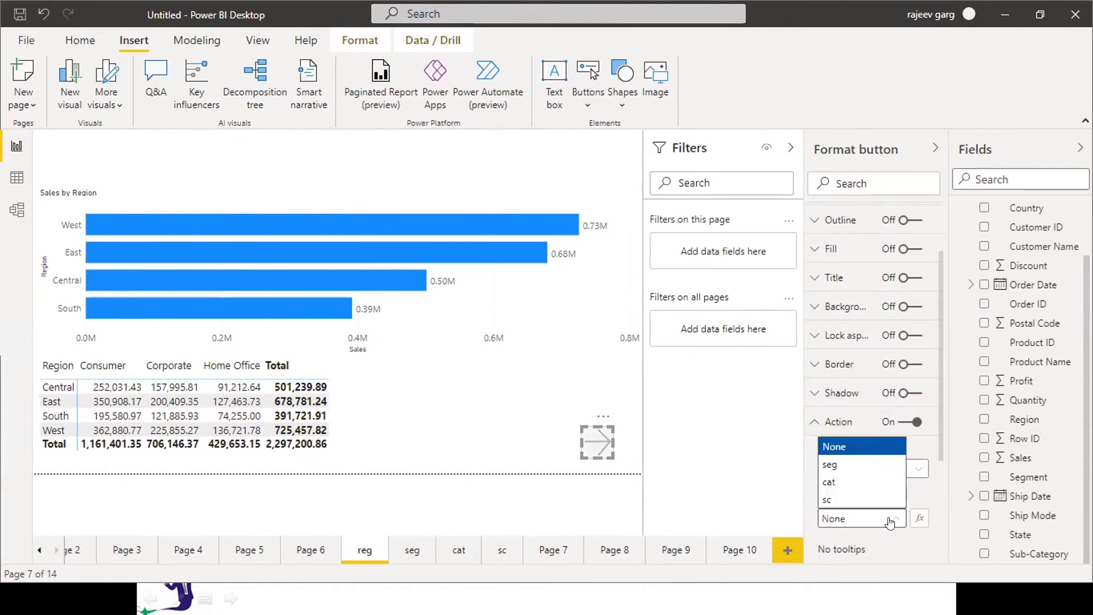
{"action": "left_click", "coordinate": [831, 472]}
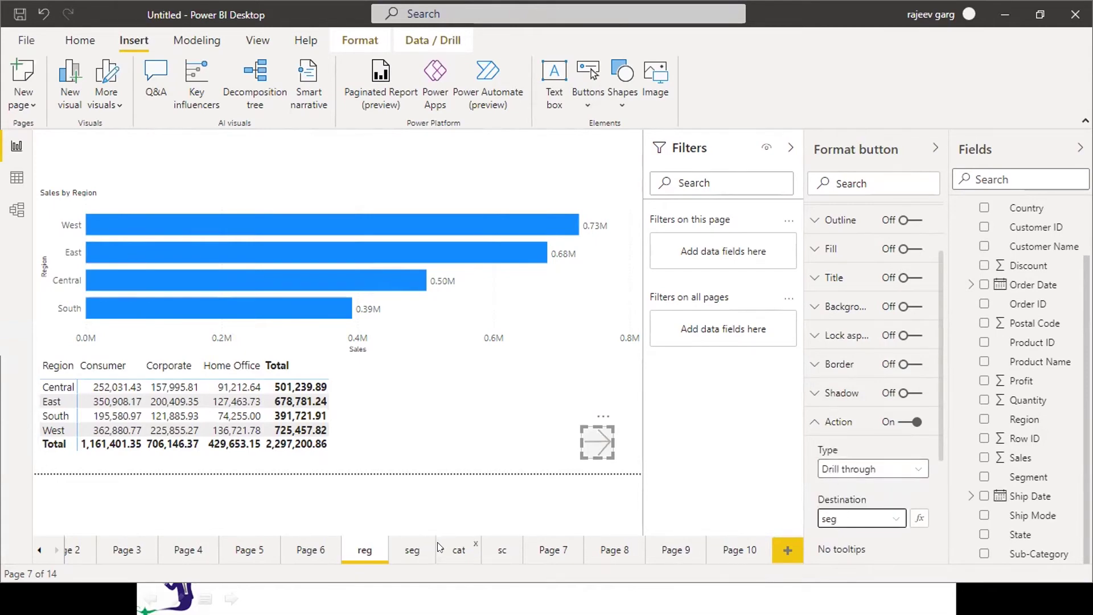
Step: Insert an Information button on the seg page and place it, narrowed, below the bar chart beside the segment matrix
{"action": "left_click", "coordinate": [412, 551]}
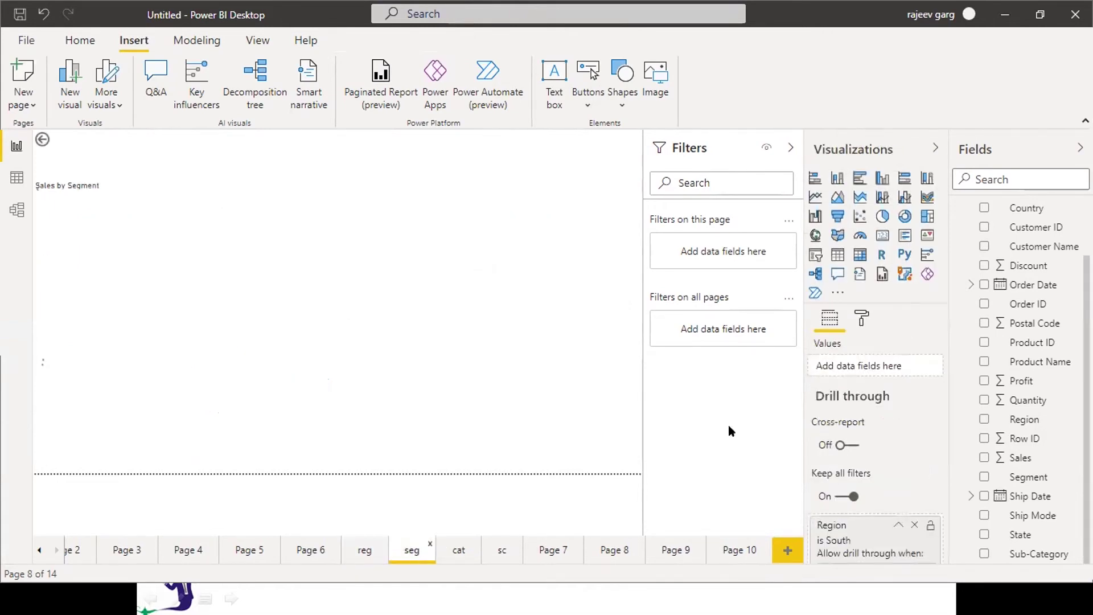
{"action": "left_click", "coordinate": [580, 107]}
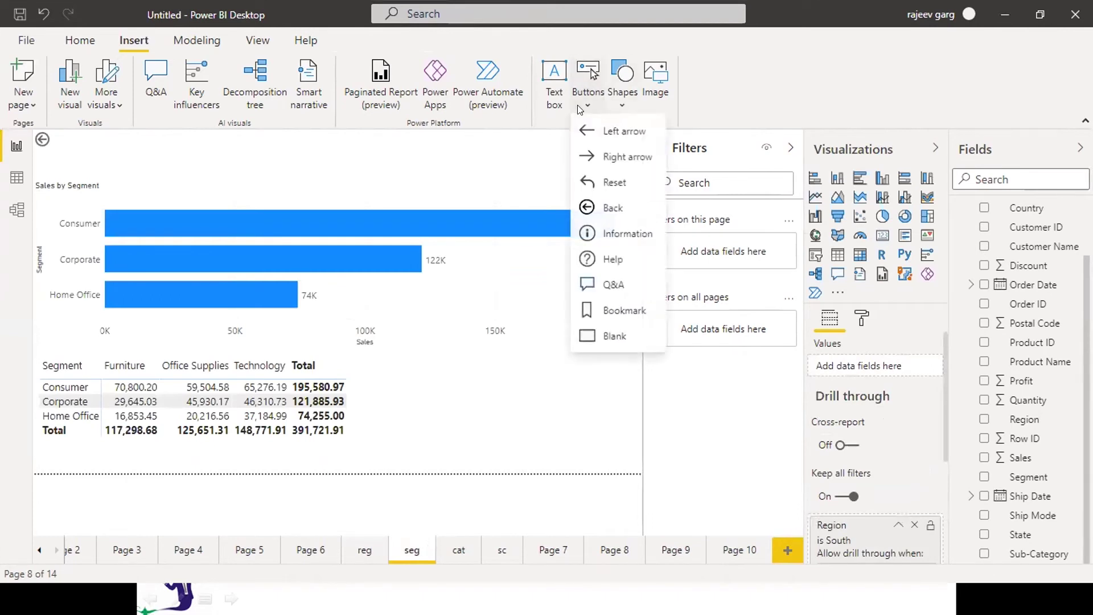
{"action": "left_click", "coordinate": [630, 234]}
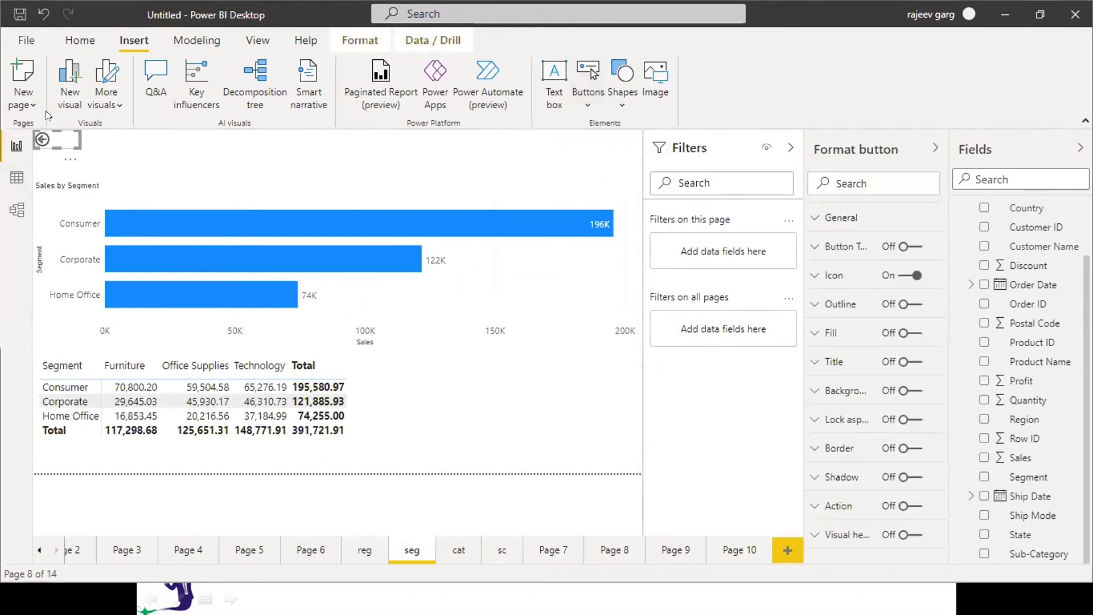
{"action": "left_click_drag", "start_coordinate": [47, 141], "coordinate": [579, 431]}
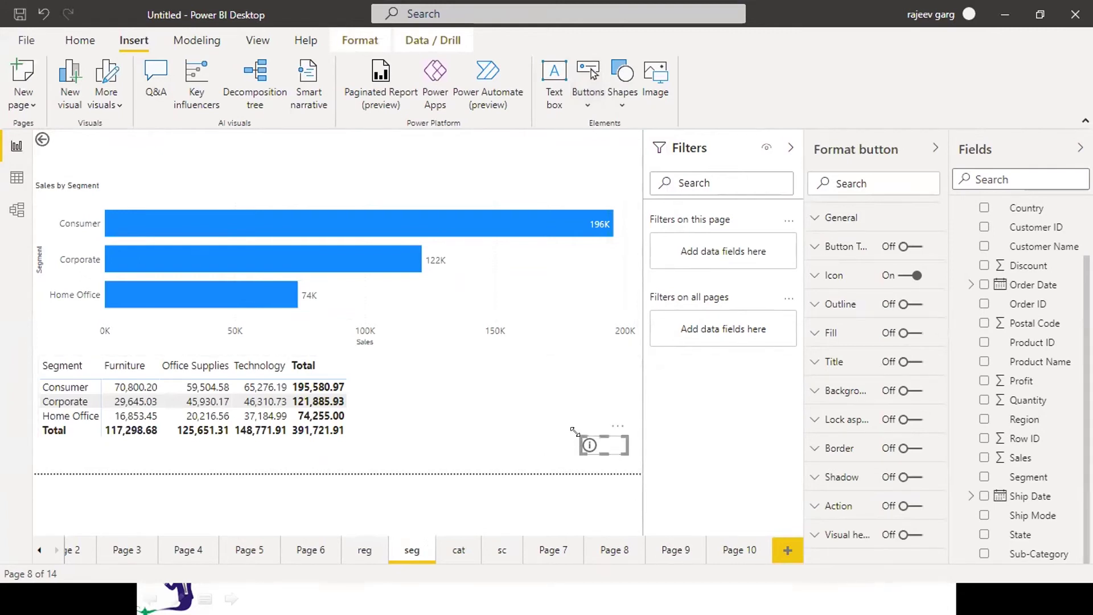
{"action": "left_click", "coordinate": [589, 426]}
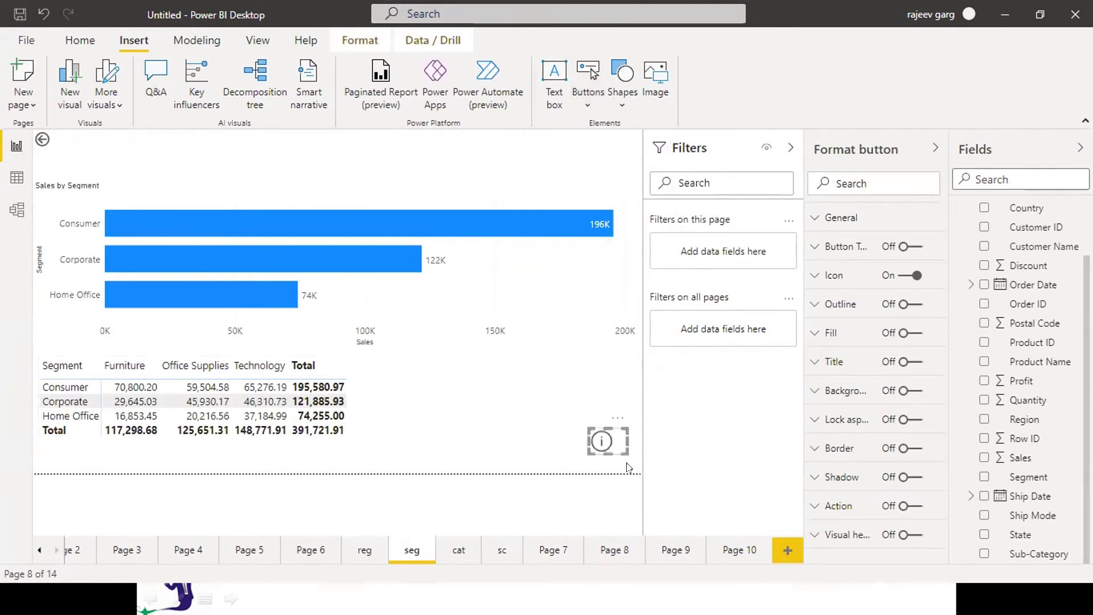
Step: Turn on the Information button's Action with type Drill through and destination cat
{"action": "left_click", "coordinate": [905, 505]}
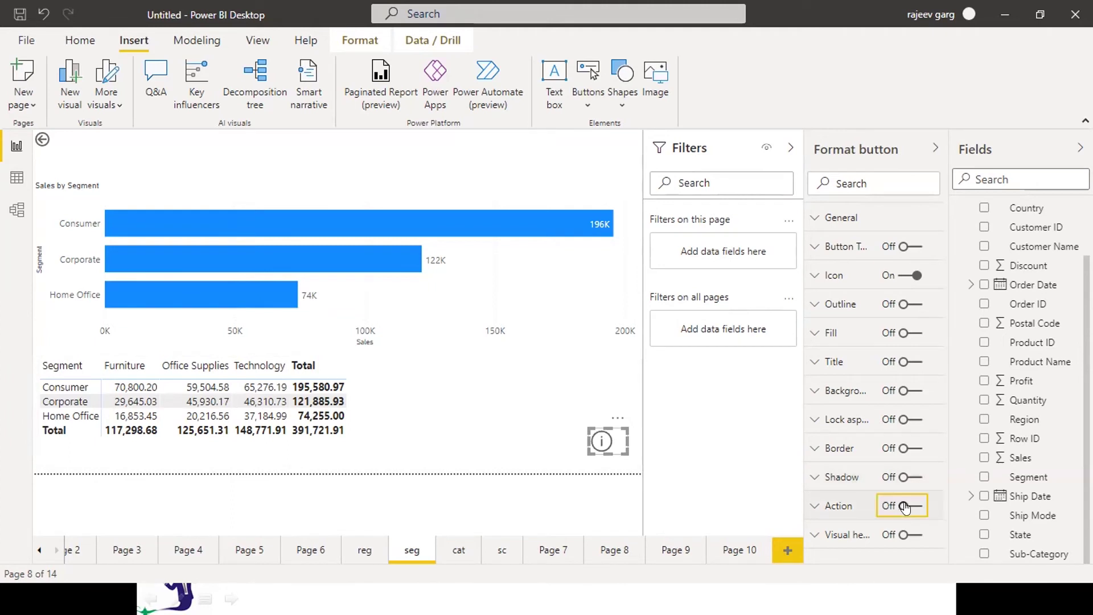
{"action": "left_click", "coordinate": [835, 513]}
{"action": "left_click", "coordinate": [871, 553]}
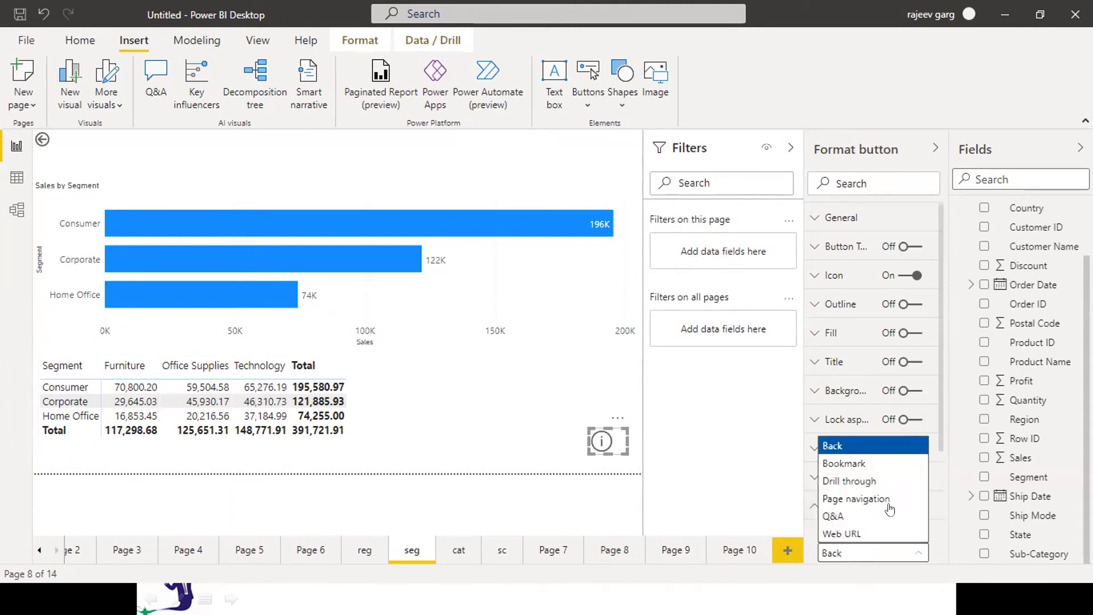
{"action": "key", "text": "Return"}
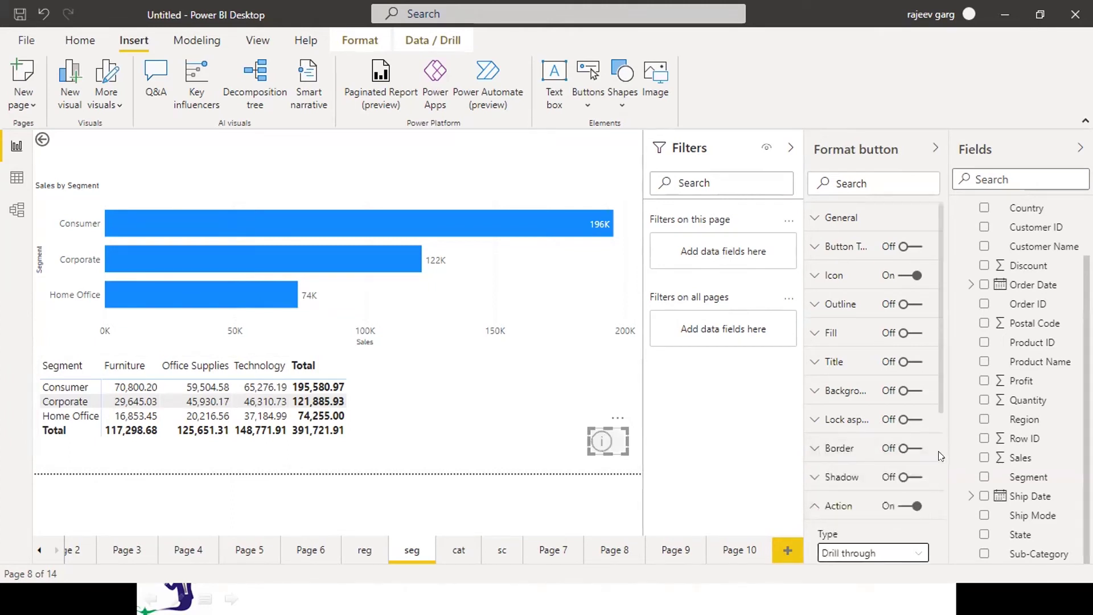
{"action": "scroll", "coordinate": [941, 456], "scroll_direction": "down", "scroll_amount": 5}
{"action": "left_click", "coordinate": [841, 331]}
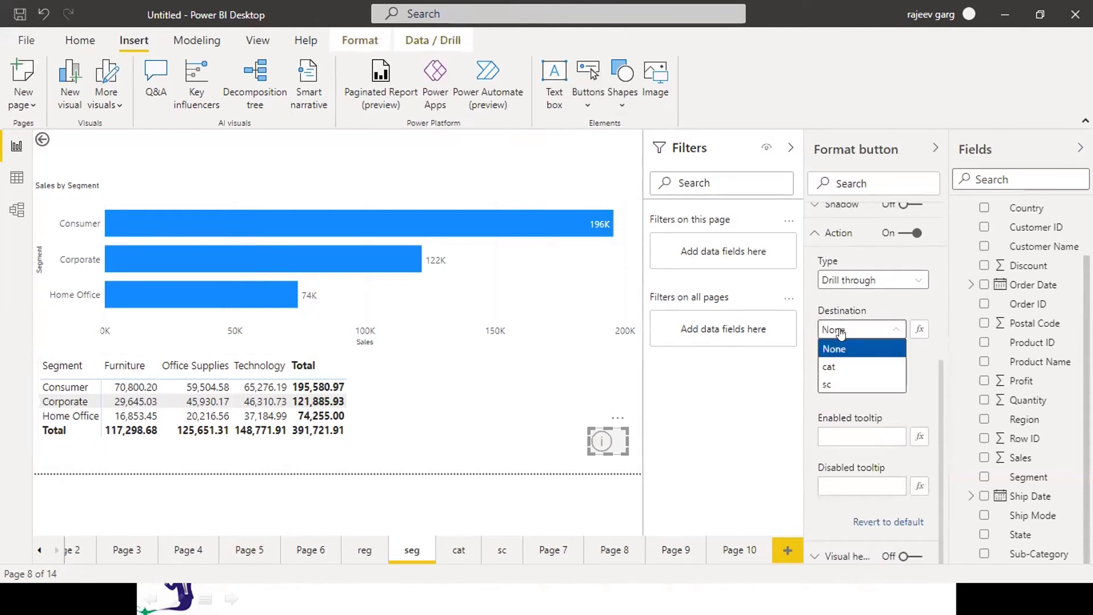
{"action": "left_click", "coordinate": [836, 367]}
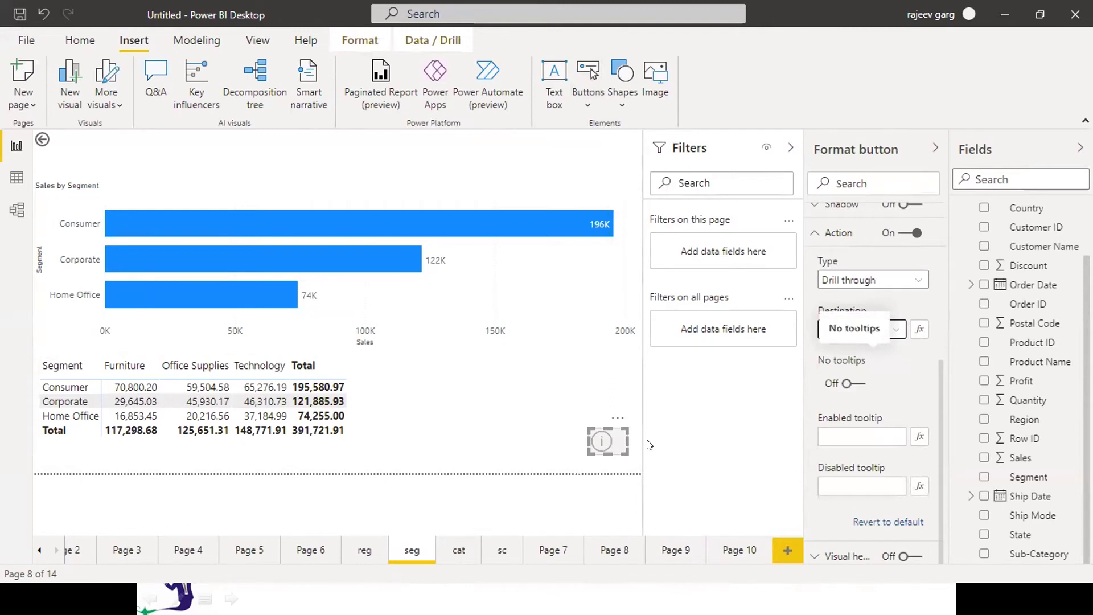
Step: Insert a right arrow button on the cat page and place it, narrowed, below the sub-category matrix
{"action": "left_click", "coordinate": [466, 551]}
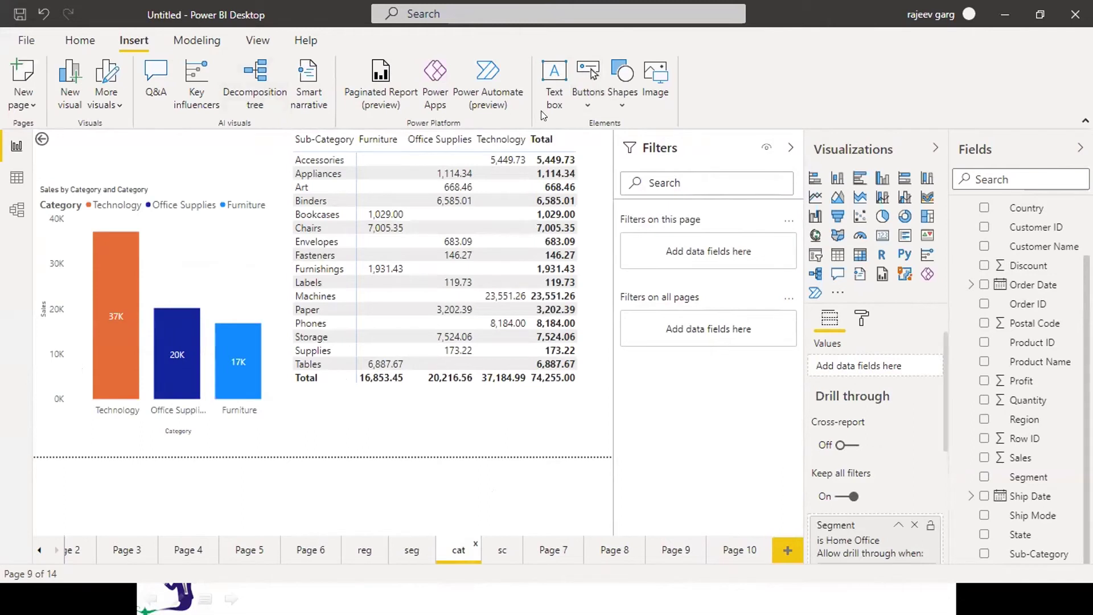
{"action": "left_click", "coordinate": [587, 106]}
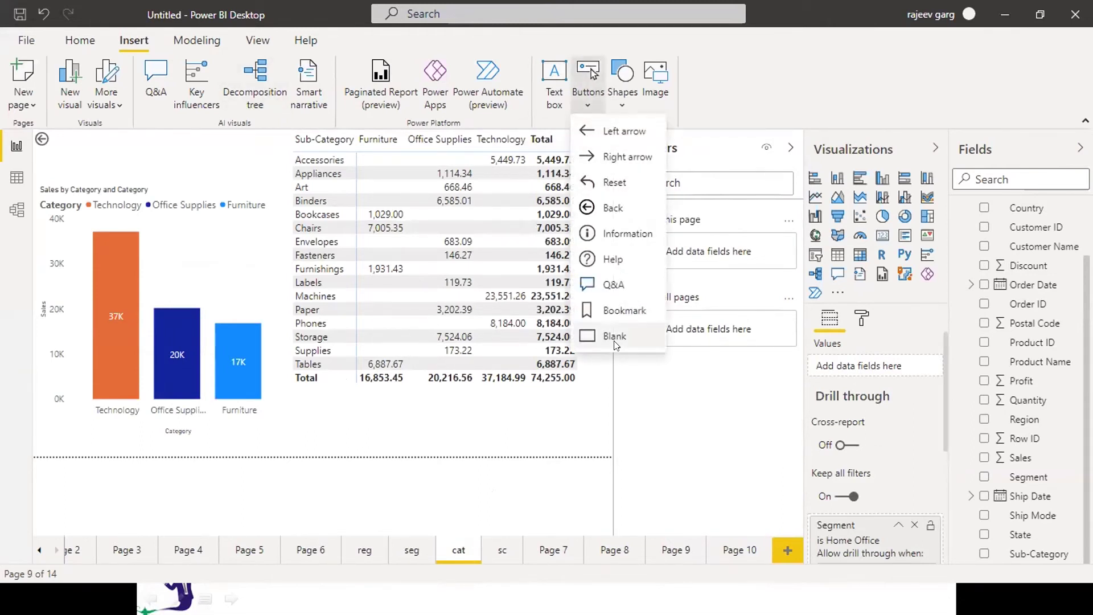
{"action": "left_click", "coordinate": [609, 147]}
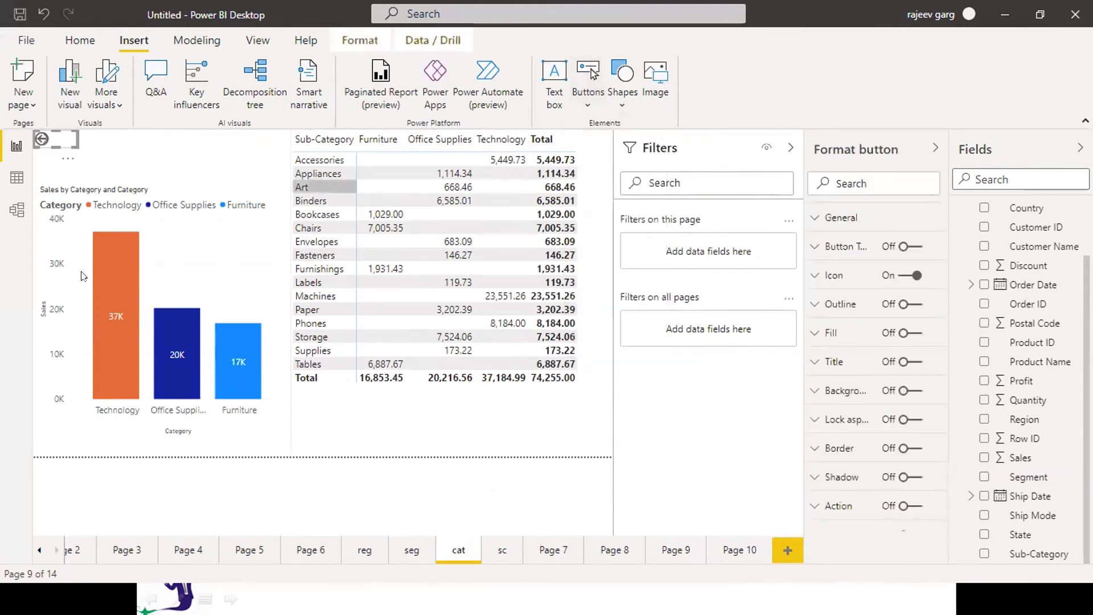
{"action": "left_click_drag", "start_coordinate": [69, 145], "coordinate": [388, 430]}
{"action": "left_click_drag", "start_coordinate": [580, 395], "coordinate": [564, 418]}
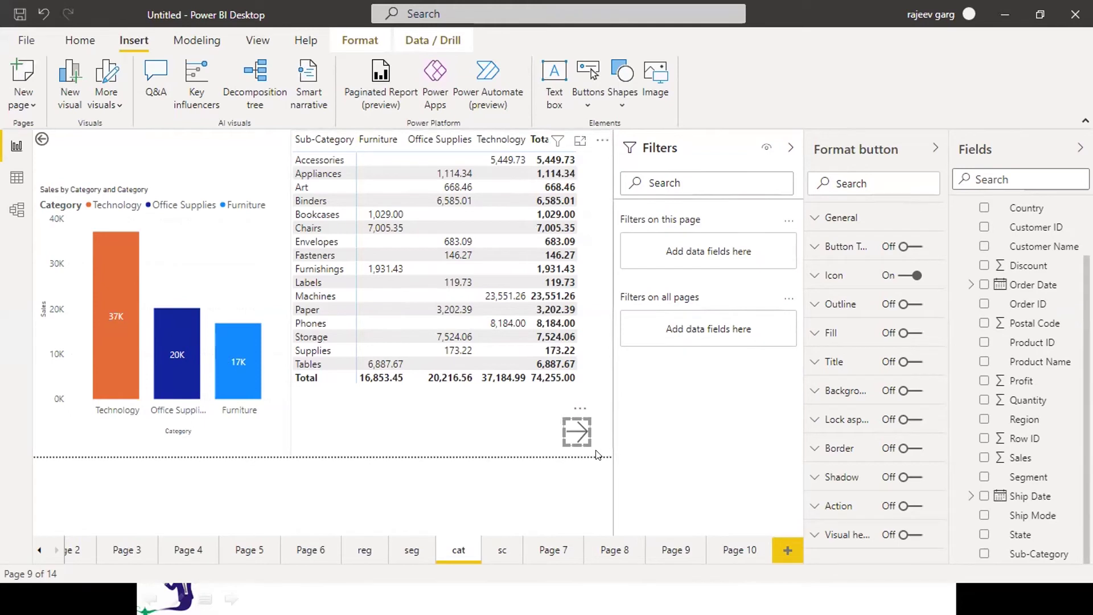
Step: Turn on the cat page arrow button's Action with type Drill through and destination sc
{"action": "left_click", "coordinate": [912, 506]}
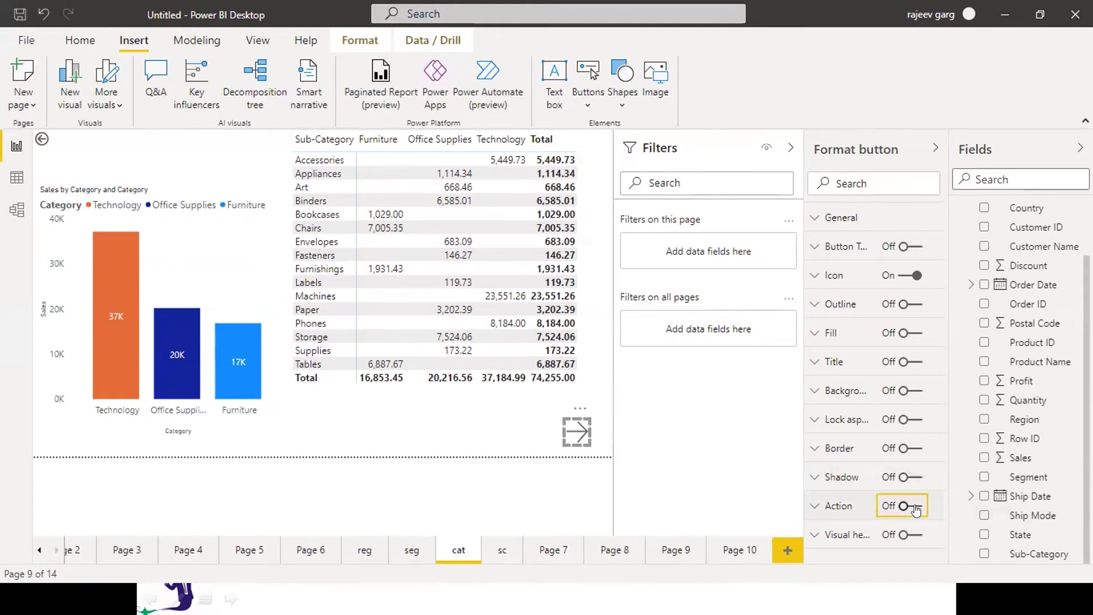
{"action": "left_click", "coordinate": [838, 514]}
{"action": "left_click", "coordinate": [853, 555]}
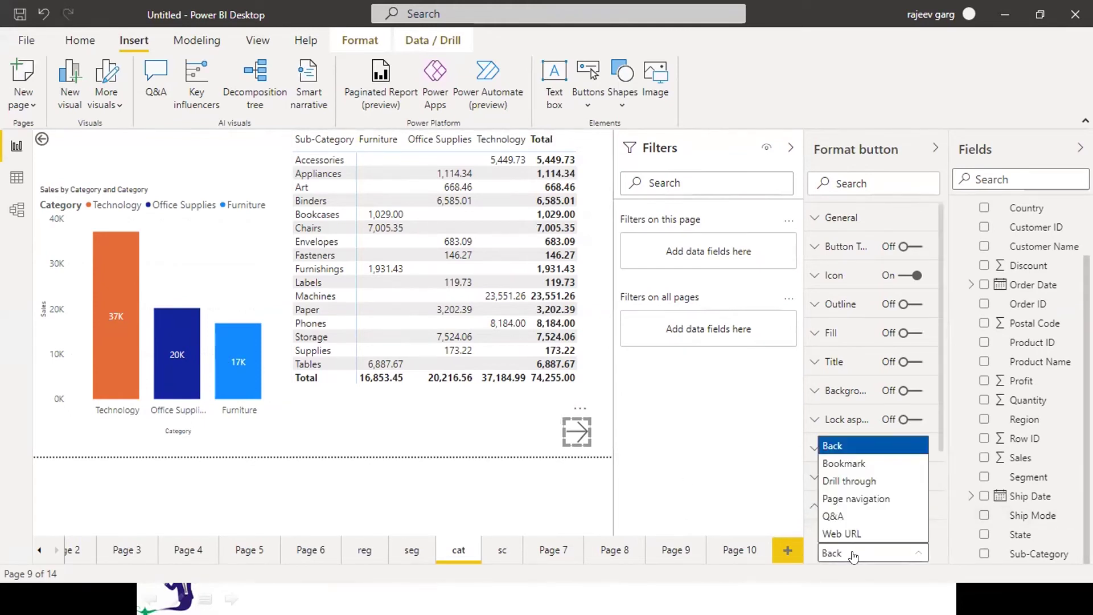
{"action": "left_click", "coordinate": [852, 482]}
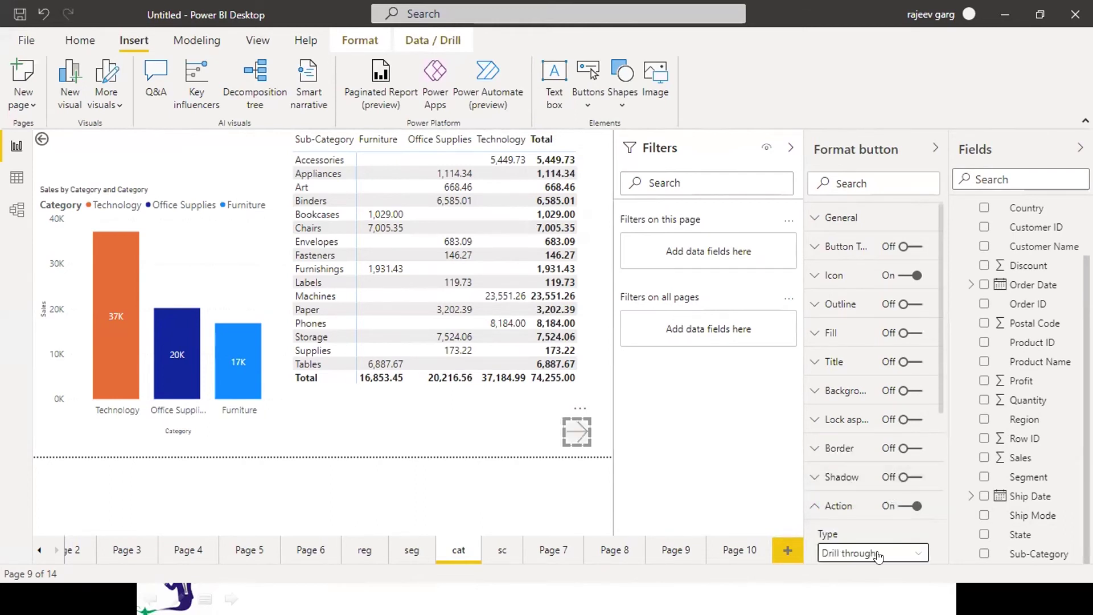
{"action": "scroll", "coordinate": [879, 553], "scroll_direction": "down", "scroll_amount": 2}
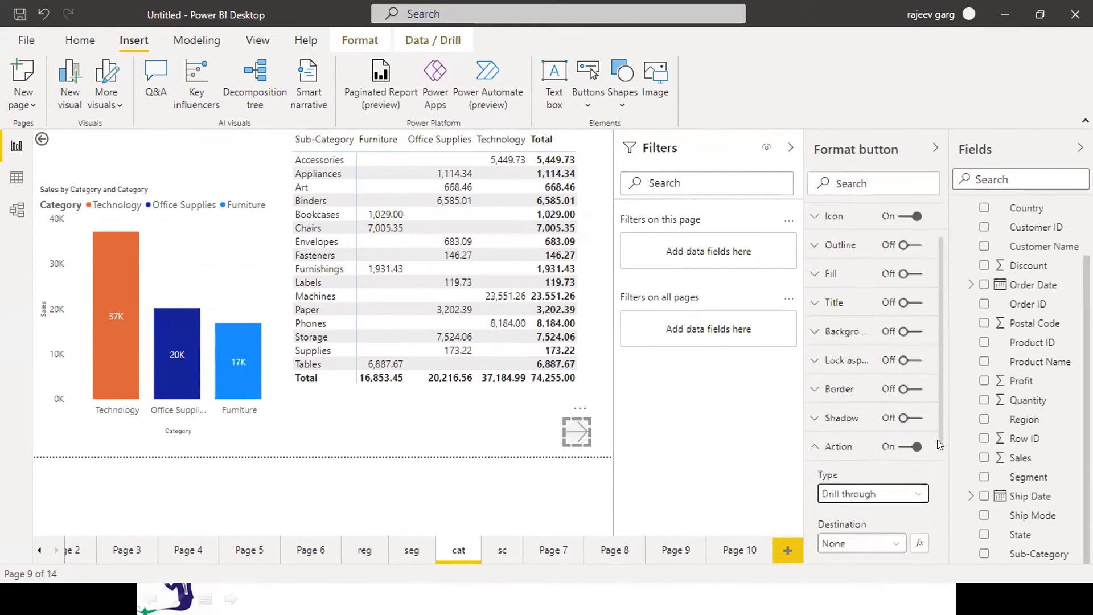
{"action": "left_click", "coordinate": [877, 550]}
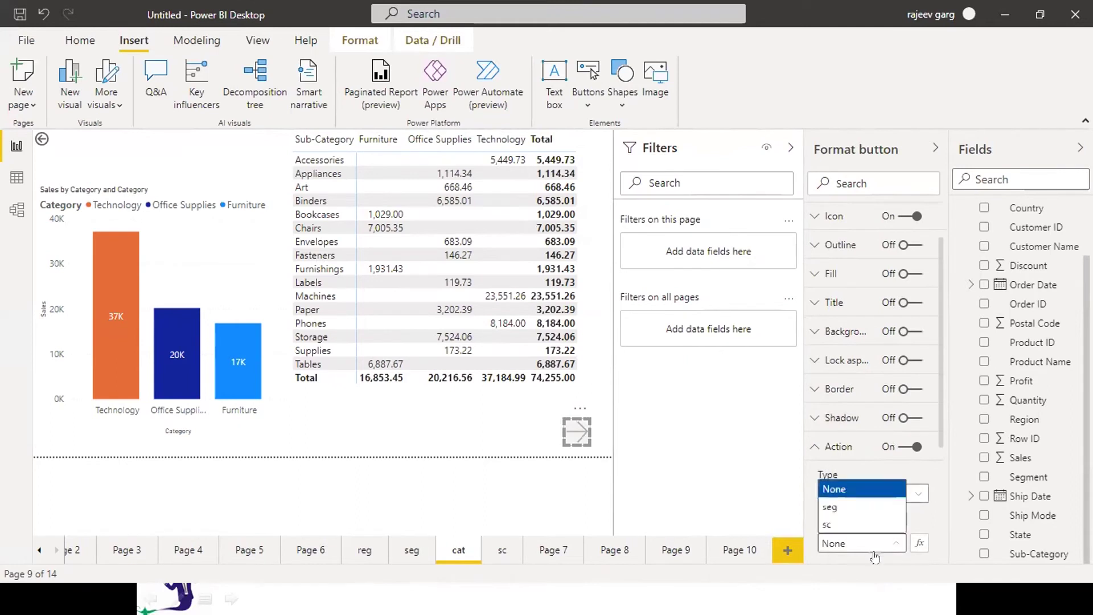
{"action": "left_click", "coordinate": [829, 525]}
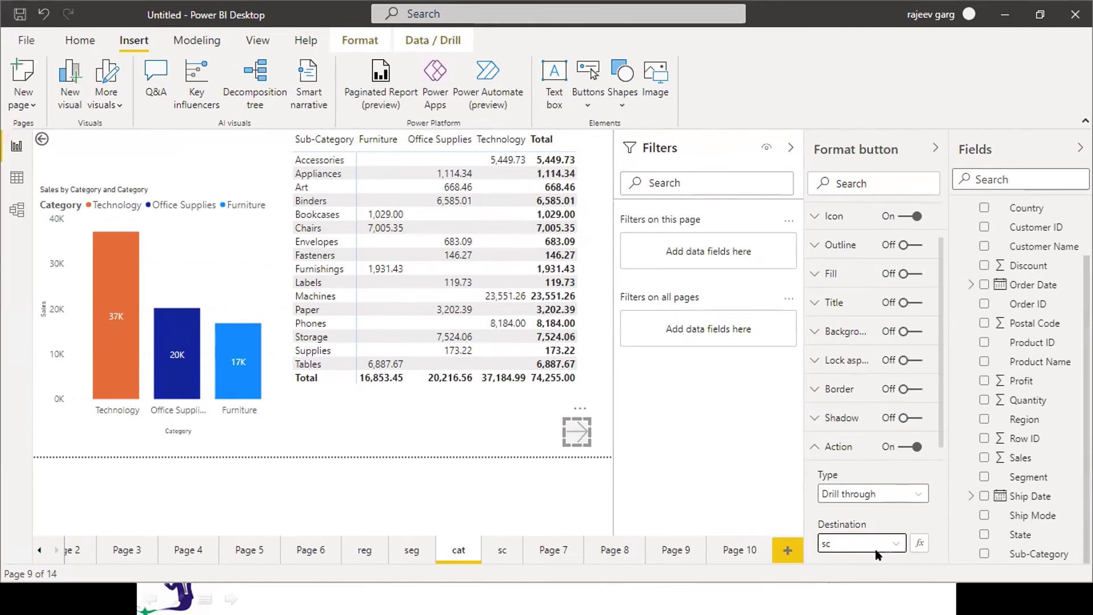
Step: Test the drill-through buttons from the reg page through to sc, selecting West, Consumer and Office Supplies in turn
{"action": "left_click", "coordinate": [365, 554]}
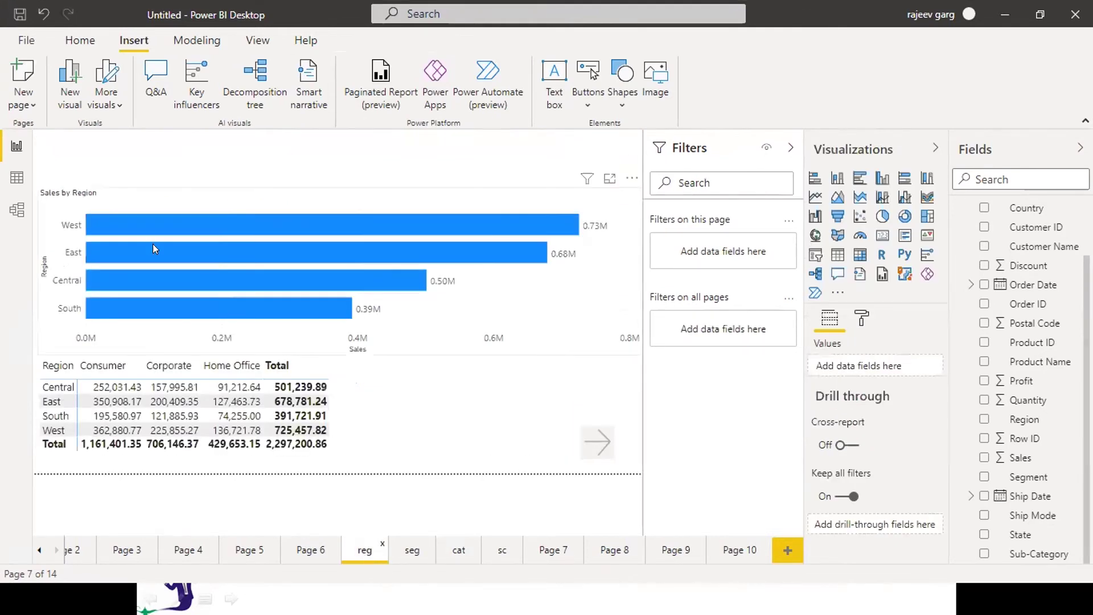
{"action": "left_click", "coordinate": [157, 223]}
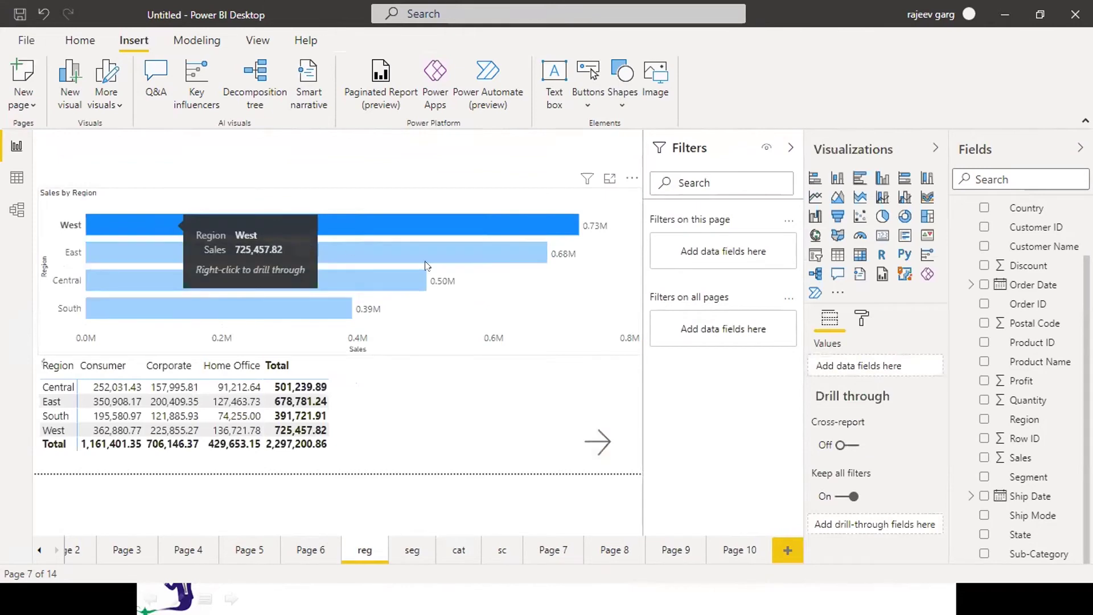
{"action": "left_click", "coordinate": [595, 445], "text": "ctrl"}
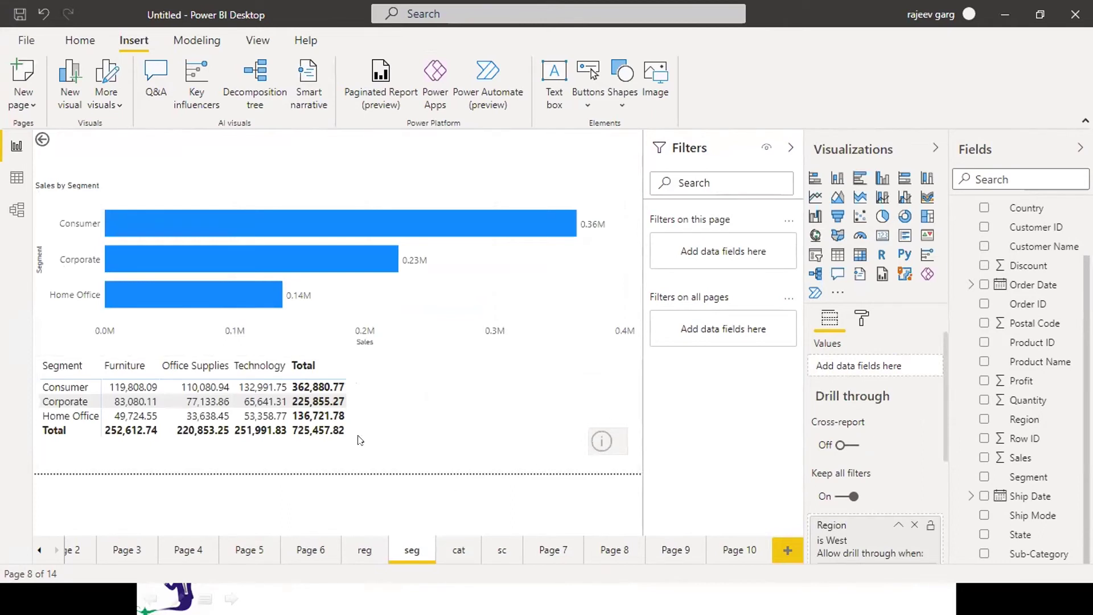
{"action": "left_click", "coordinate": [502, 225]}
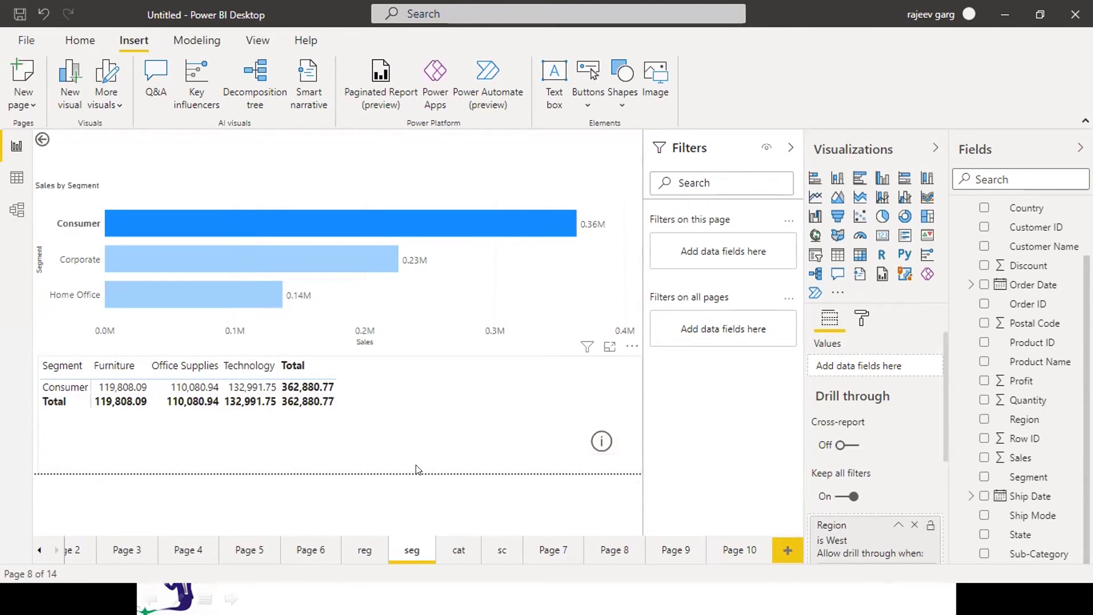
{"action": "left_click", "coordinate": [600, 443], "text": "ctrl"}
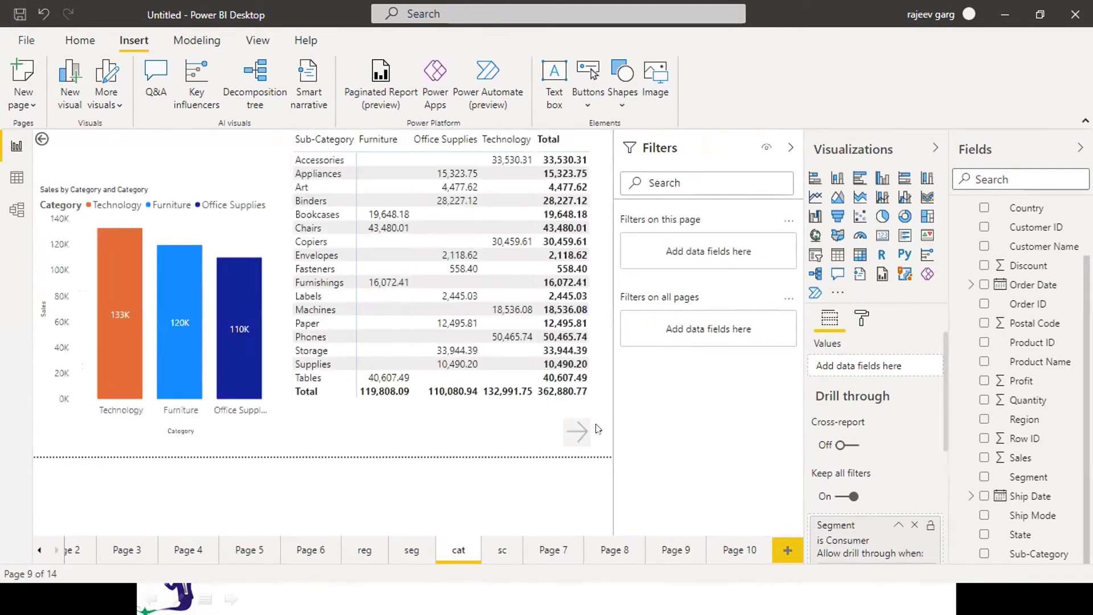
{"action": "left_click", "coordinate": [223, 372]}
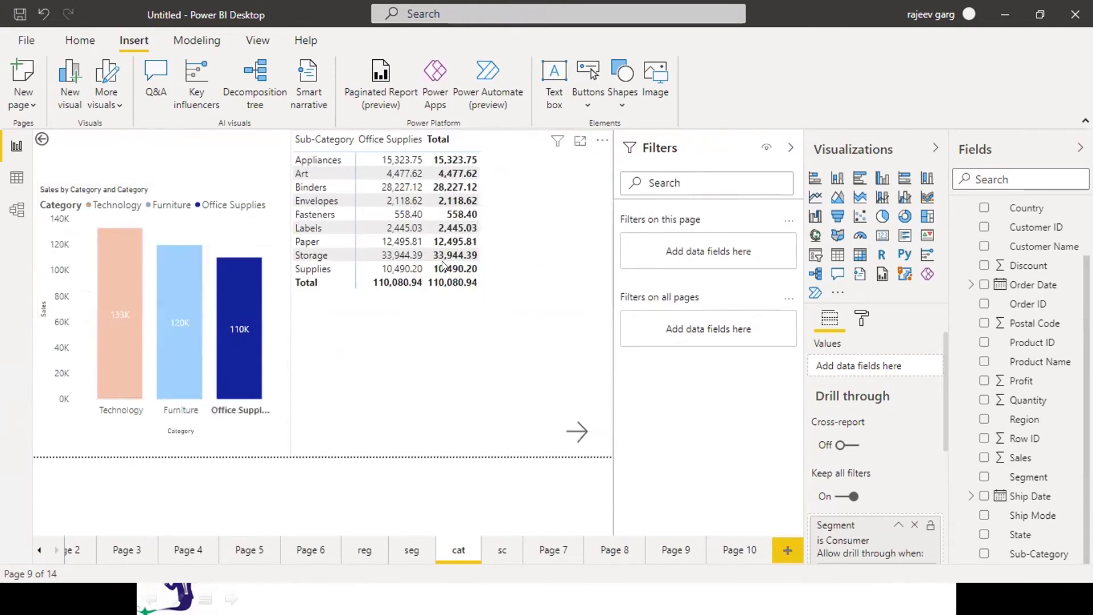
{"action": "left_click", "coordinate": [582, 434], "text": "ctrl"}
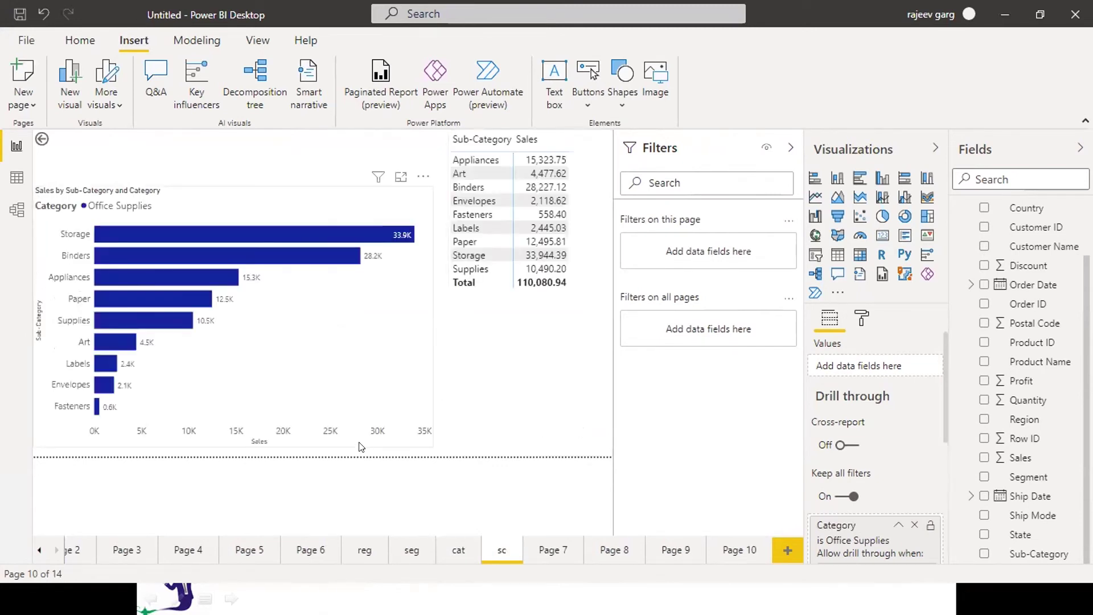
Step: Undo the displacement of the sub-category chart on the sc page and follow the back button to the cat page
{"action": "key", "text": "ctrl+z"}
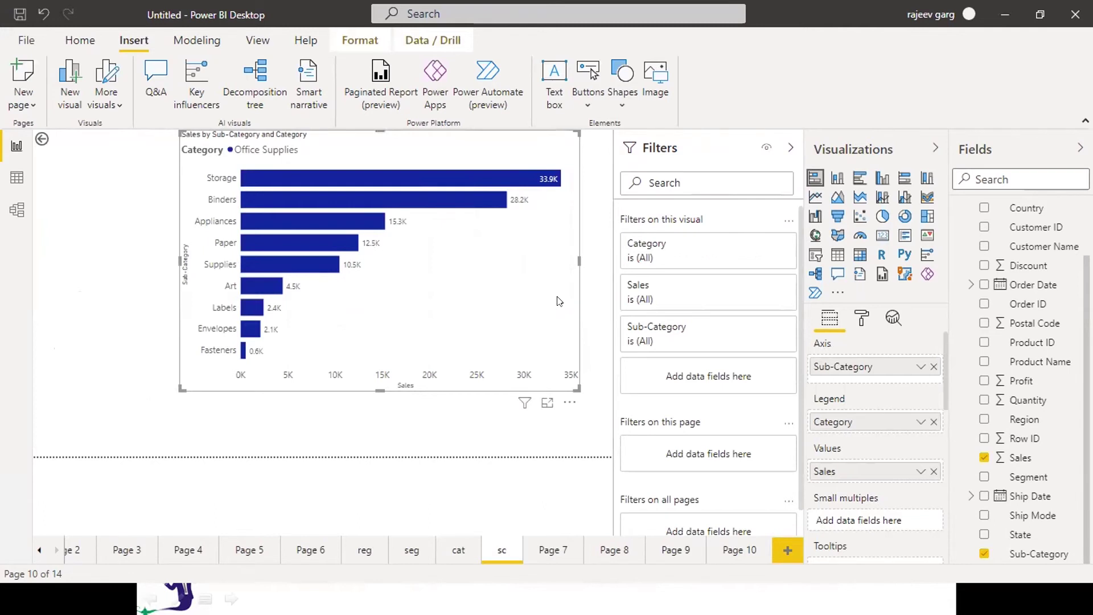
{"action": "key", "text": "ctrl+z"}
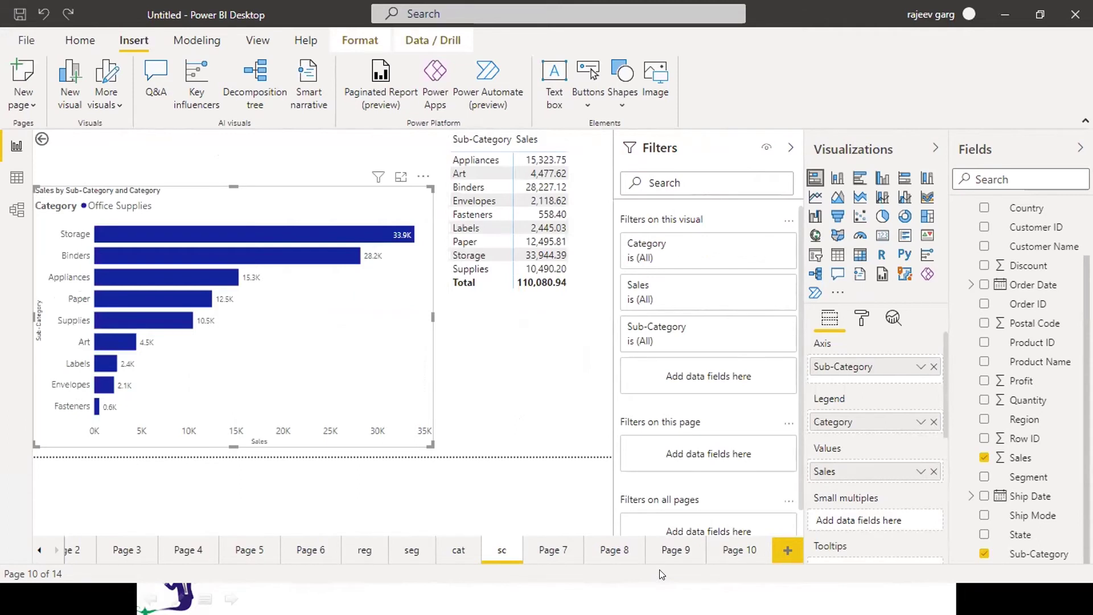
{"action": "left_click", "coordinate": [42, 140], "text": "ctrl"}
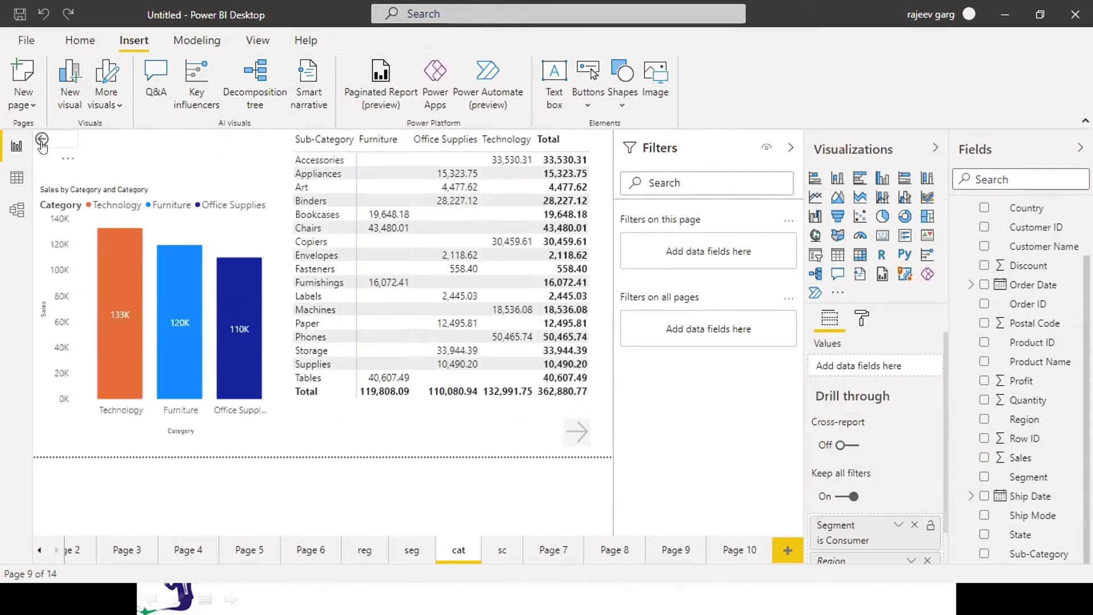
Step: Follow the back buttons from the cat page to the reg page and open Page 10
{"action": "left_click", "coordinate": [42, 143]}
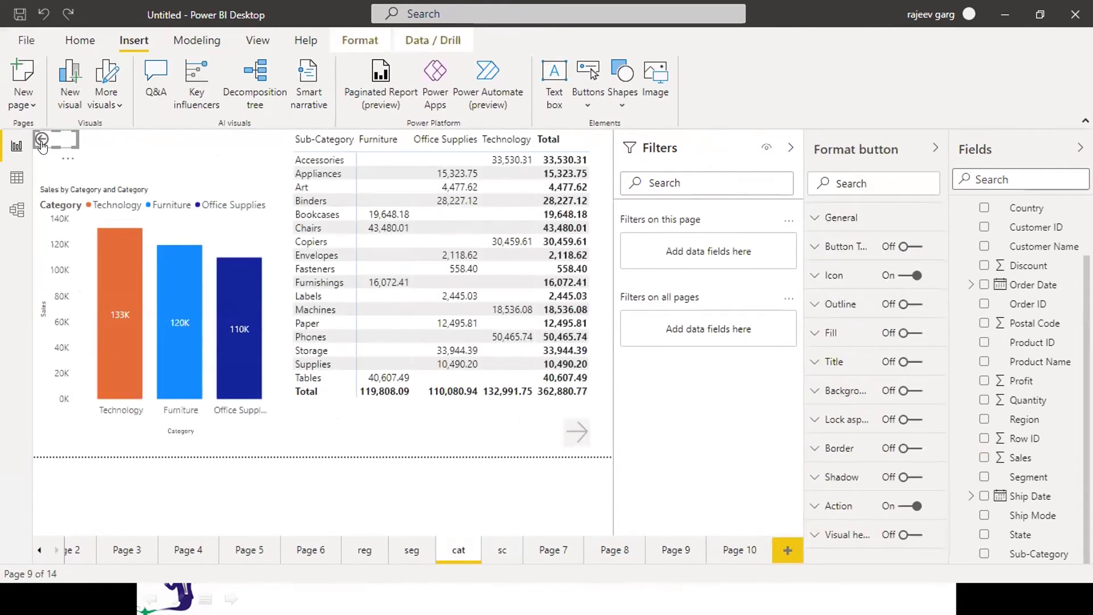
{"action": "left_click", "coordinate": [42, 143], "text": "ctrl"}
{"action": "left_click", "coordinate": [42, 144], "text": "ctrl"}
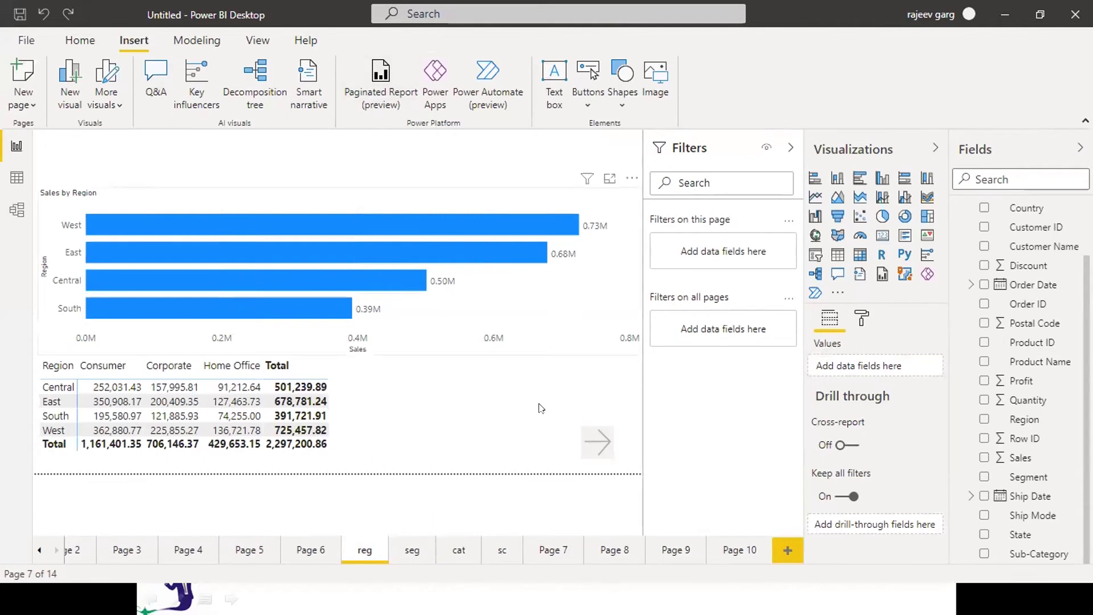
{"action": "left_click", "coordinate": [632, 464]}
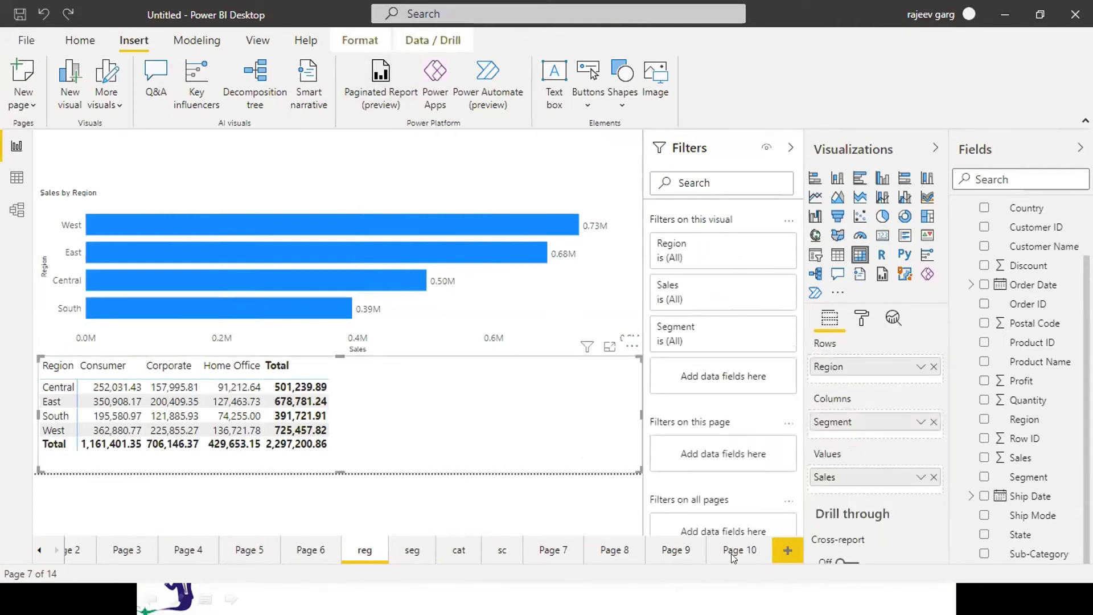
{"action": "left_click", "coordinate": [740, 549]}
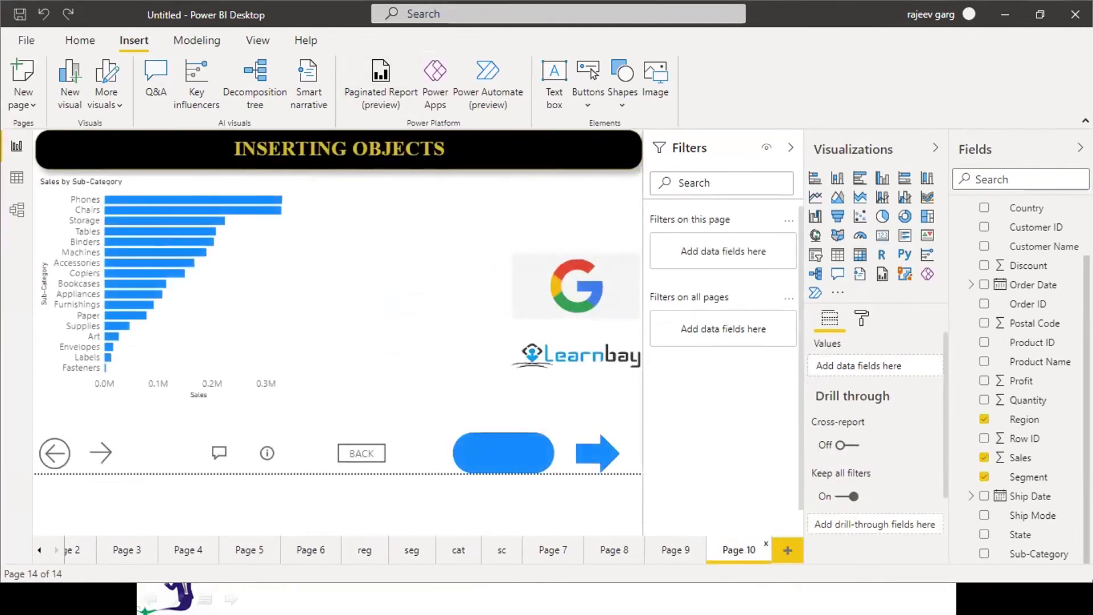
Step: Add a new page with an enlarged stacked bar chart of Sales by Sub-Category and turn on its data labels
{"action": "left_click", "coordinate": [786, 551]}
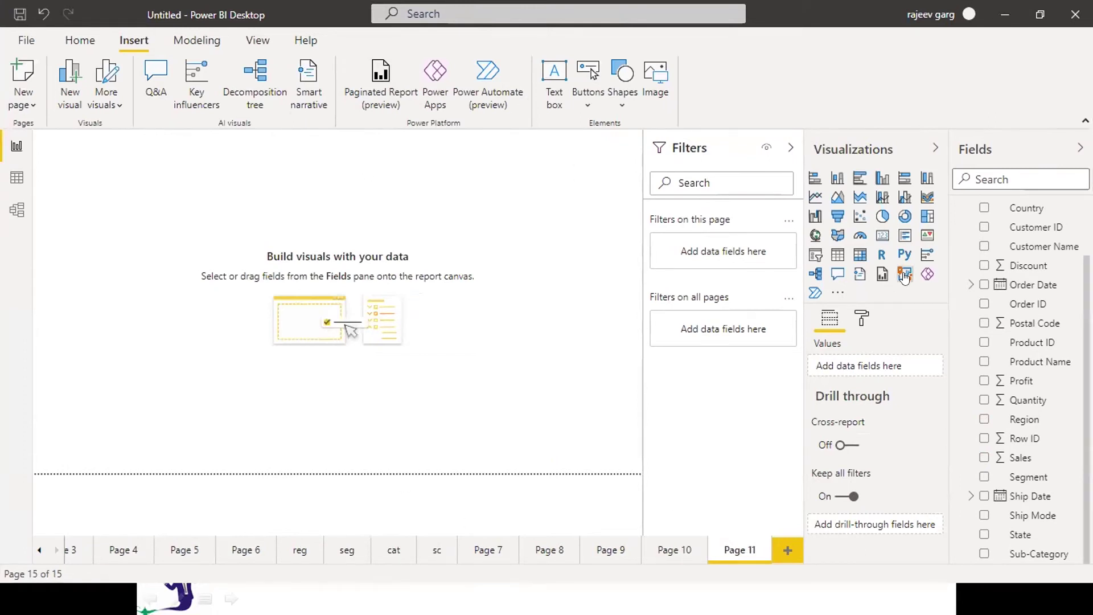
{"action": "left_click", "coordinate": [816, 179]}
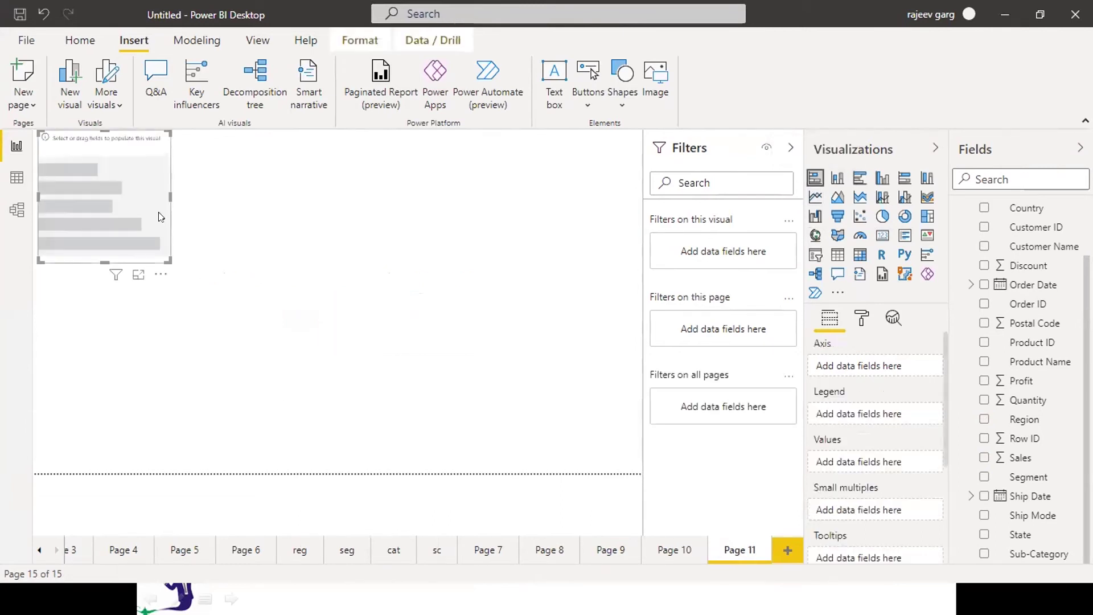
{"action": "left_click_drag", "start_coordinate": [163, 261], "coordinate": [311, 472]}
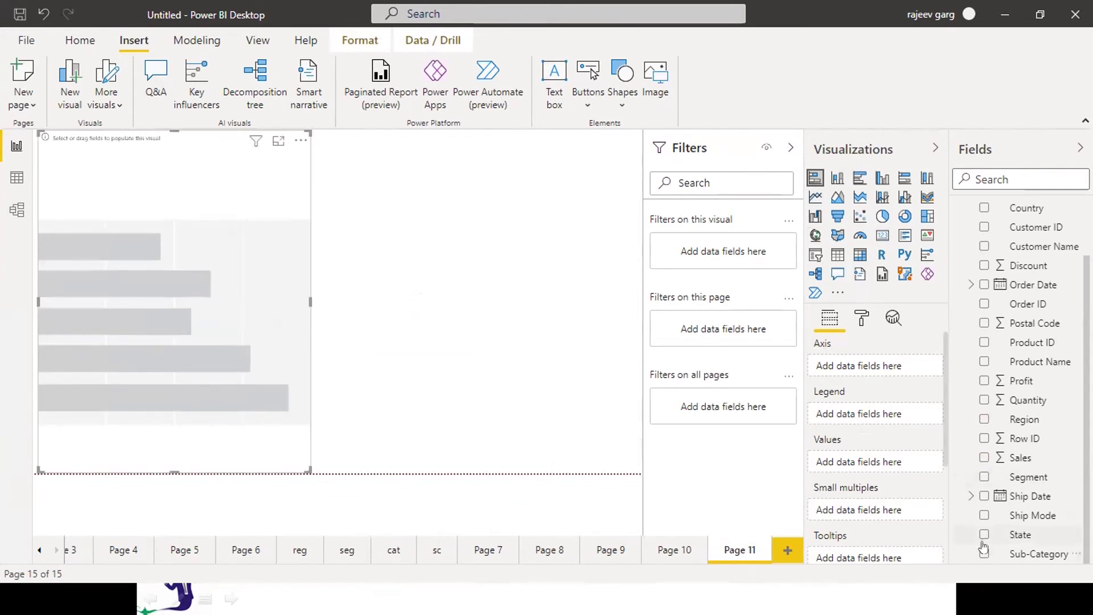
{"action": "left_click", "coordinate": [984, 458]}
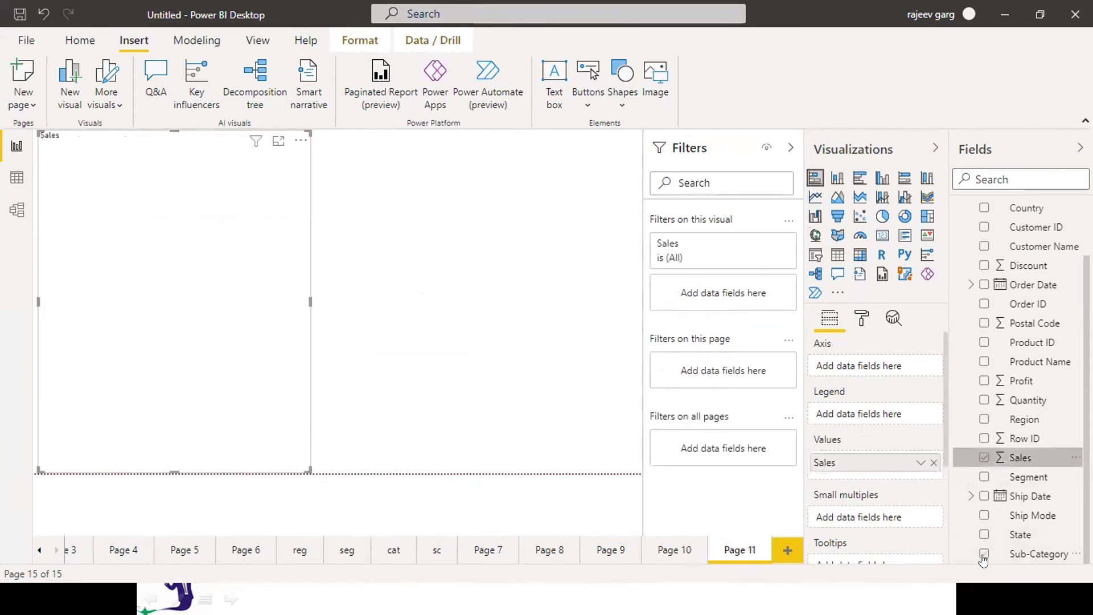
{"action": "left_click", "coordinate": [983, 556]}
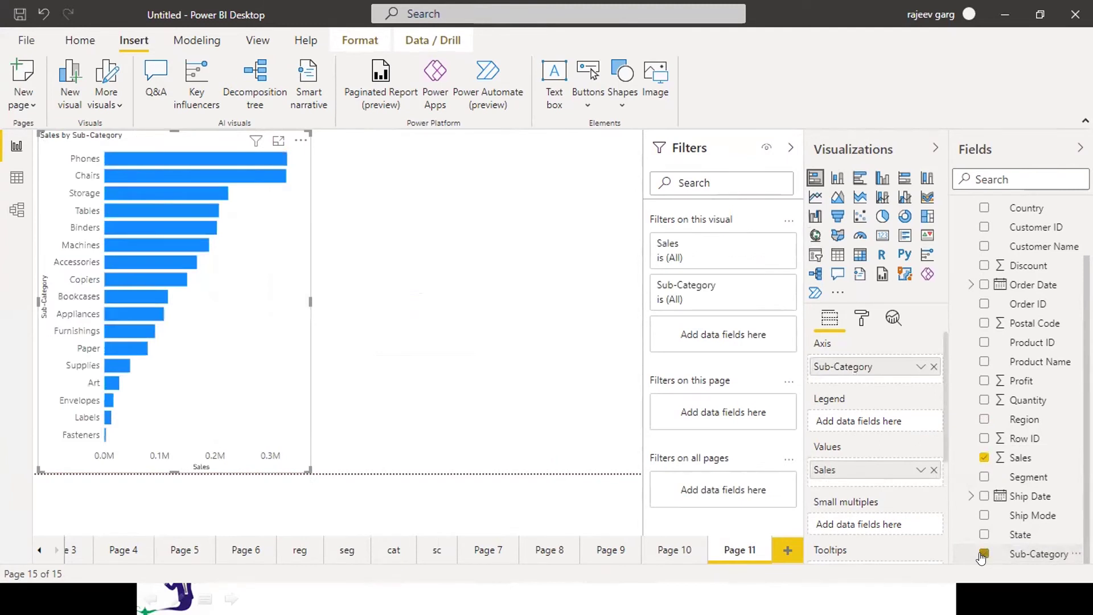
{"action": "left_click", "coordinate": [861, 319]}
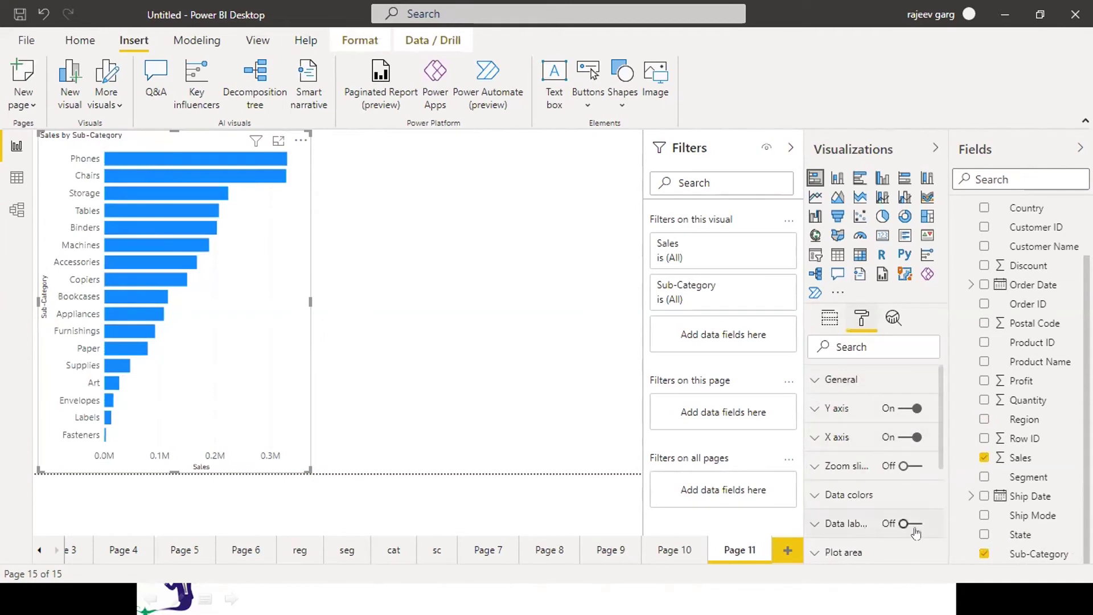
{"action": "left_click", "coordinate": [917, 525]}
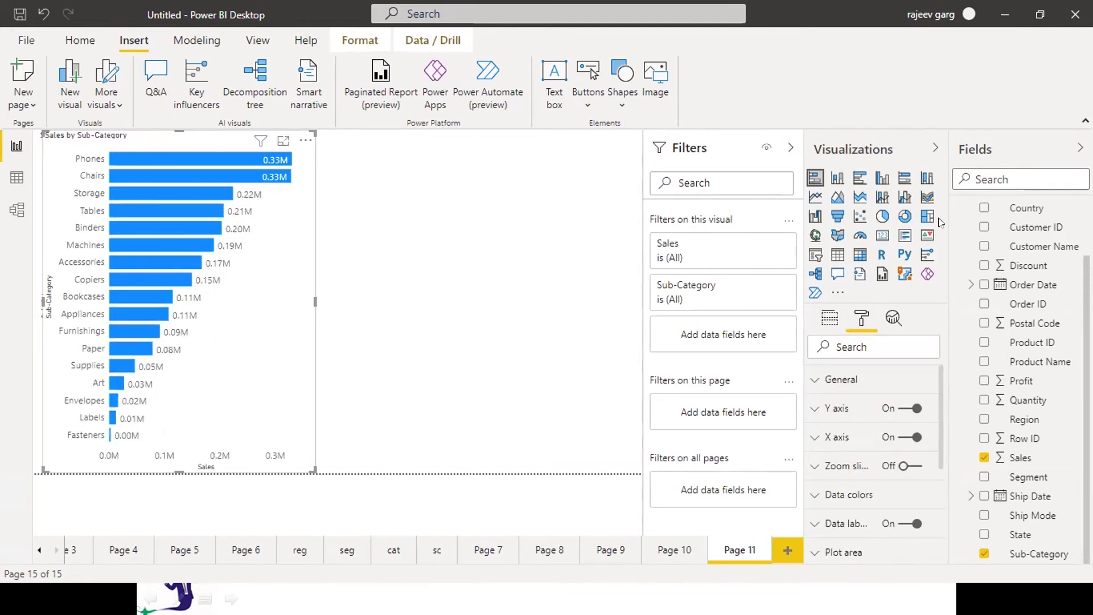
Step: Replace Sub-Category with Category on the chart's axis and convert it to a stacked column chart placed against the page's left edge
{"action": "left_click", "coordinate": [833, 320]}
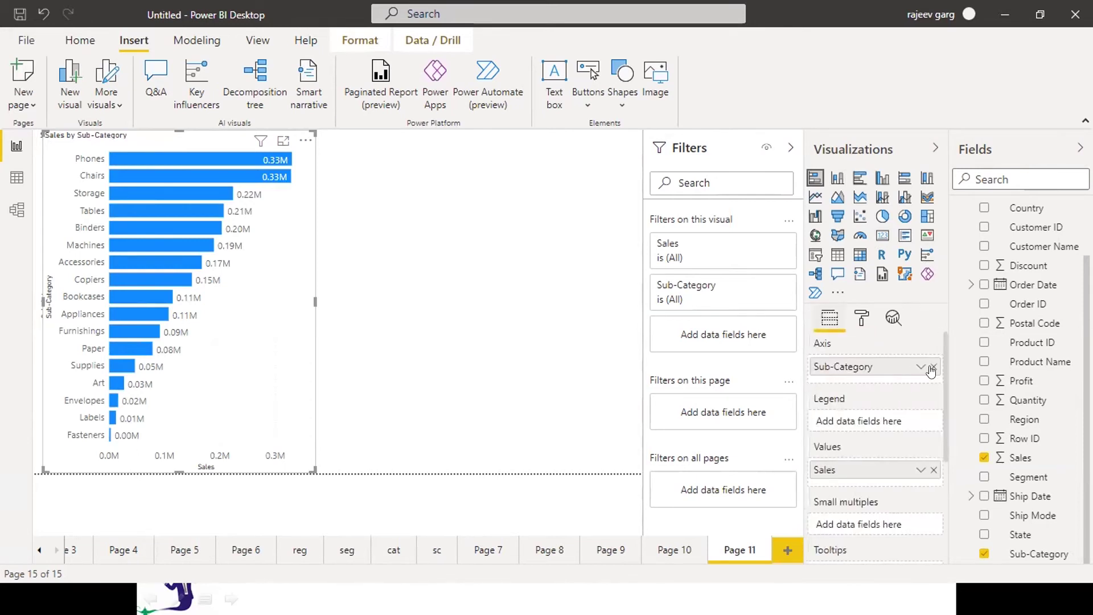
{"action": "left_click", "coordinate": [934, 366]}
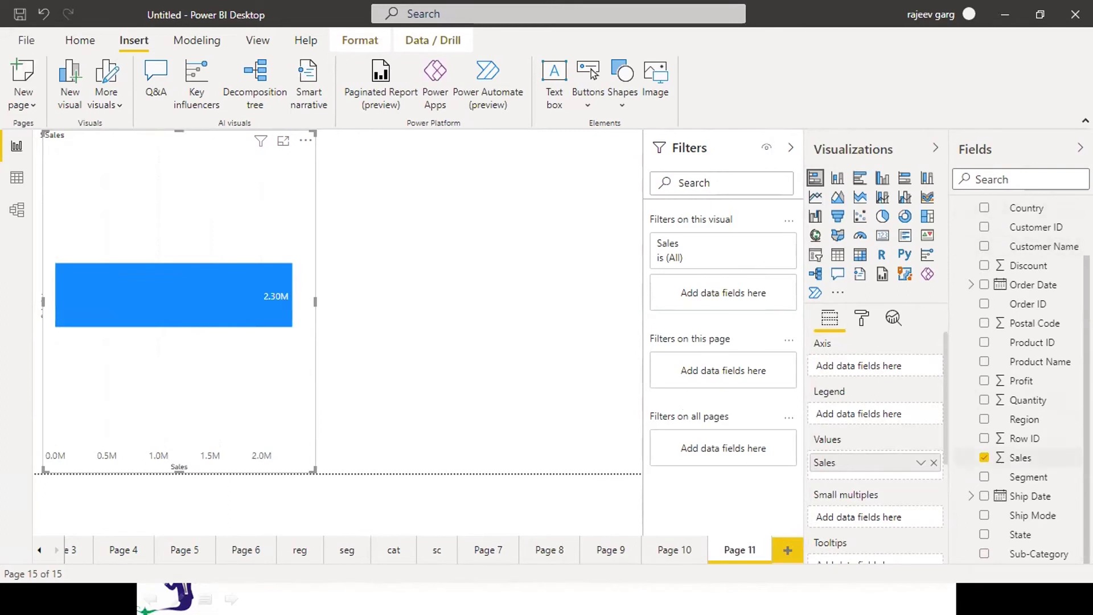
{"action": "scroll", "coordinate": [1052, 223], "scroll_direction": "up", "scroll_amount": 2}
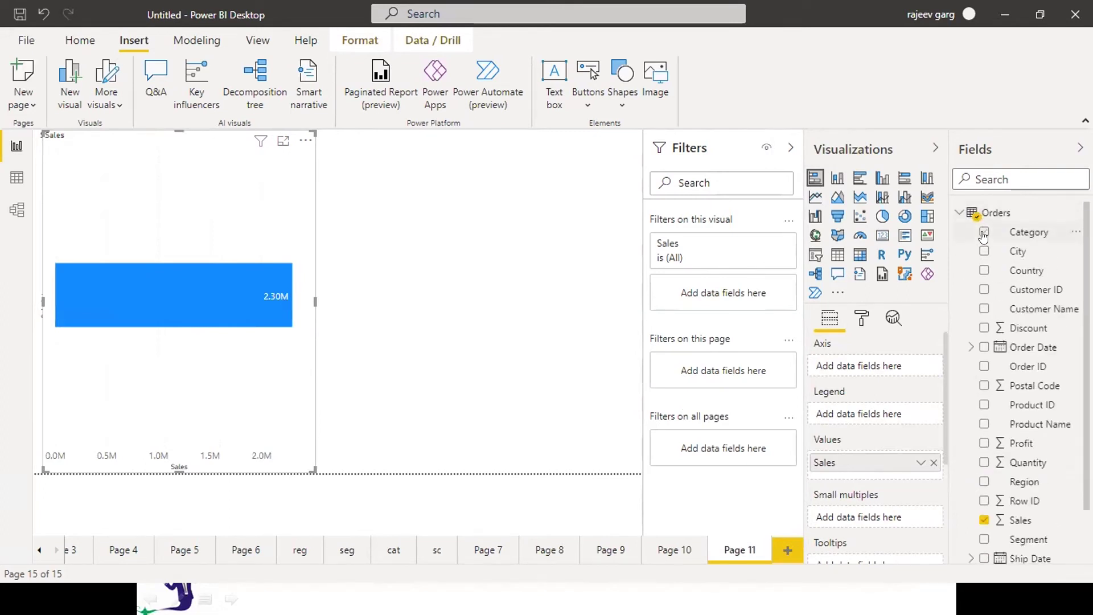
{"action": "left_click", "coordinate": [984, 233]}
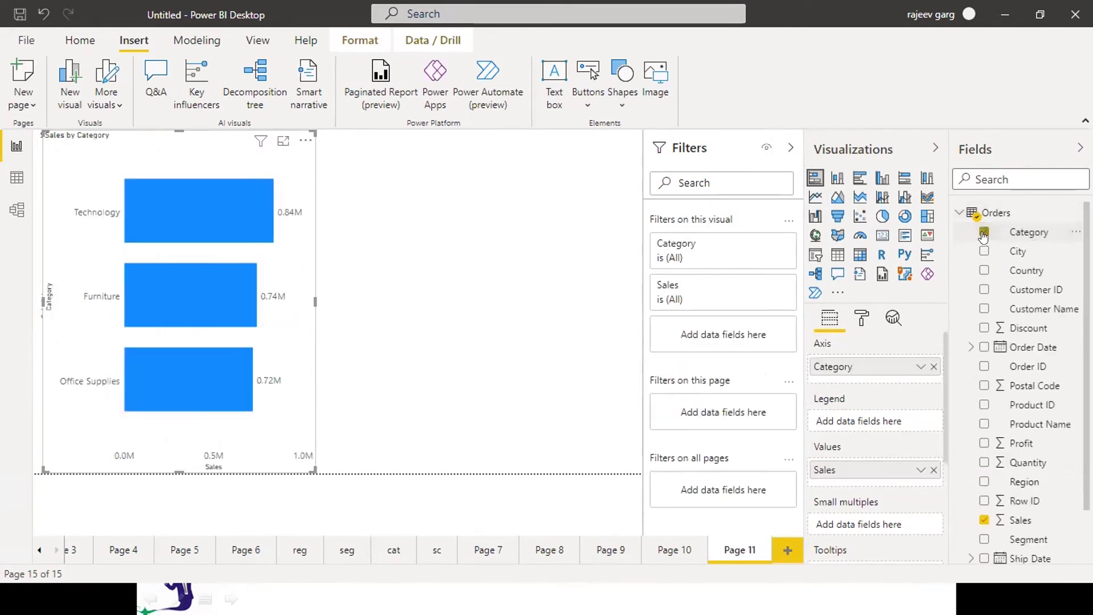
{"action": "left_click", "coordinate": [837, 179]}
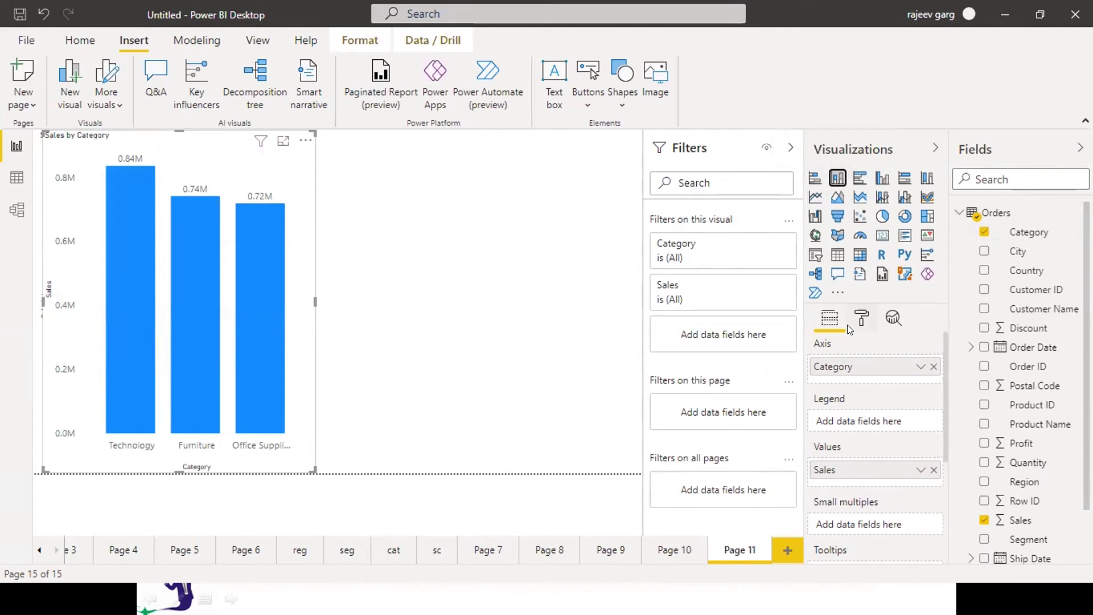
{"action": "left_click", "coordinate": [541, 303]}
{"action": "mouse_move", "coordinate": [246, 310]}
{"action": "left_mouse_down"}
{"action": "mouse_move", "coordinate": [285, 306]}
{"action": "mouse_move", "coordinate": [231, 299]}
{"action": "left_mouse_up"}
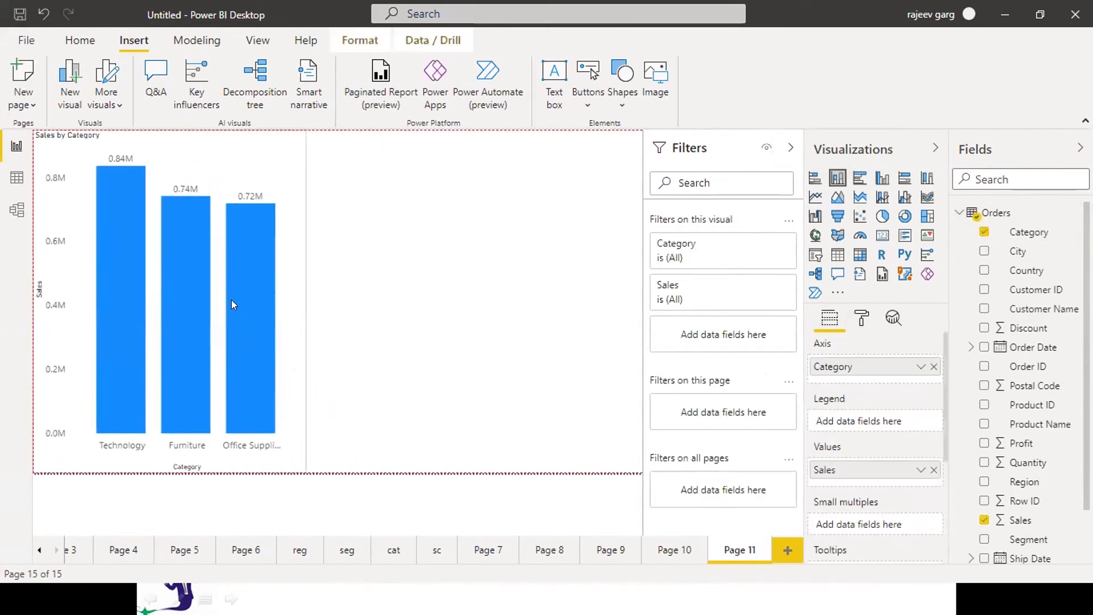
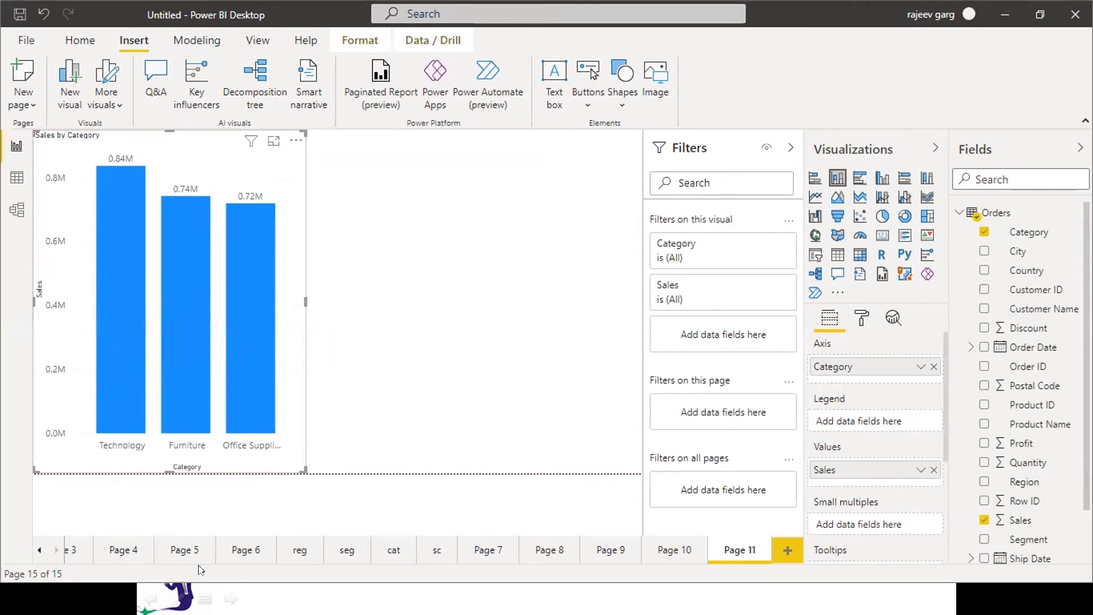
Step: Insert a pie chart of Sales by Region beside the column chart
{"action": "left_click", "coordinate": [417, 371]}
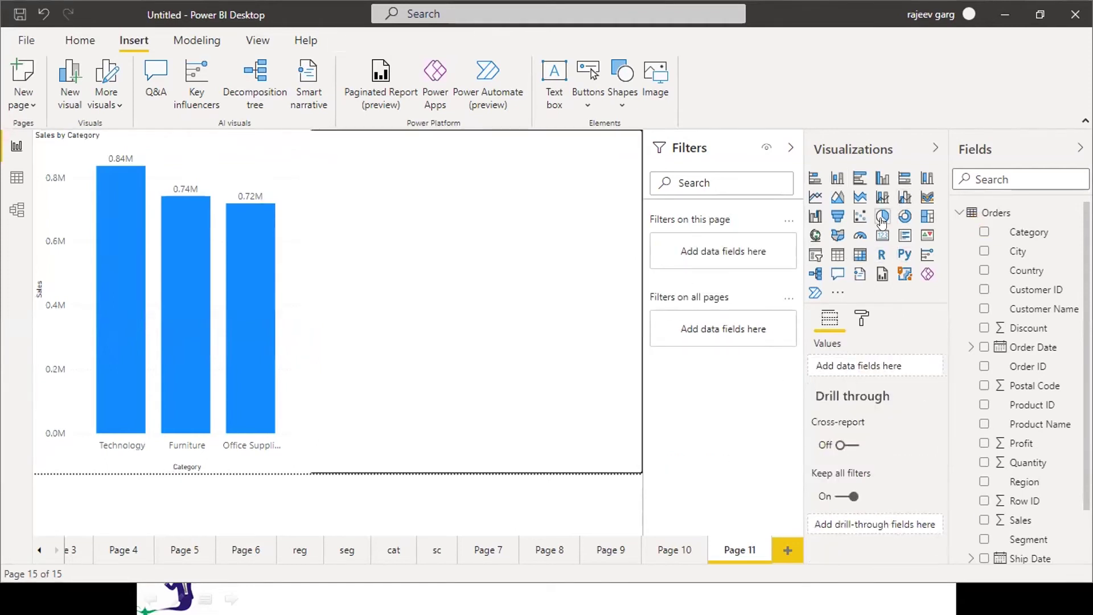
{"action": "left_click", "coordinate": [882, 222]}
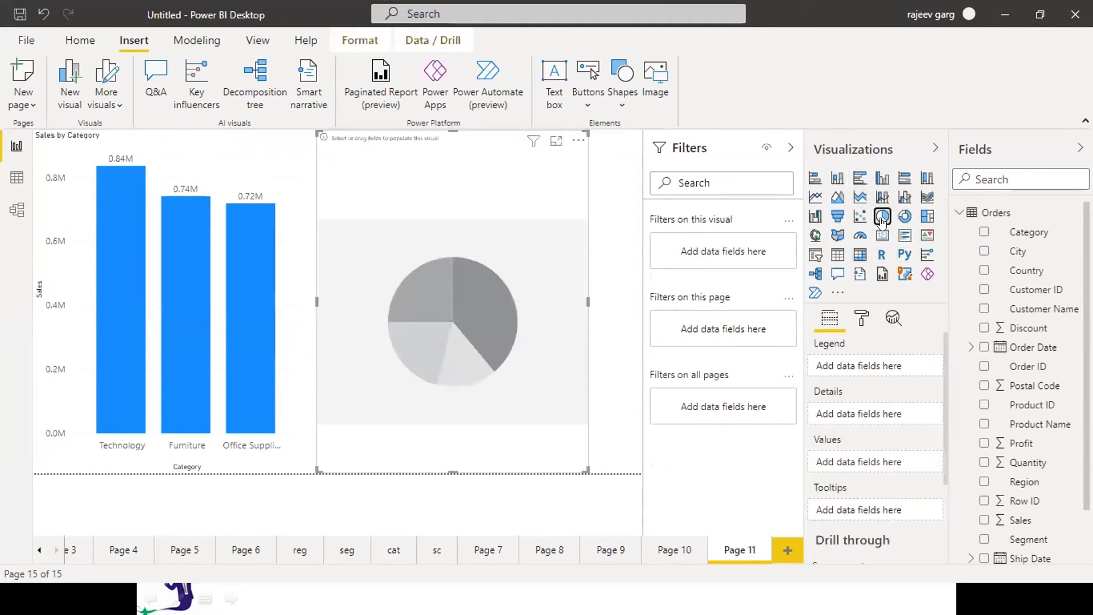
{"action": "left_click", "coordinate": [984, 520]}
{"action": "left_click", "coordinate": [984, 482]}
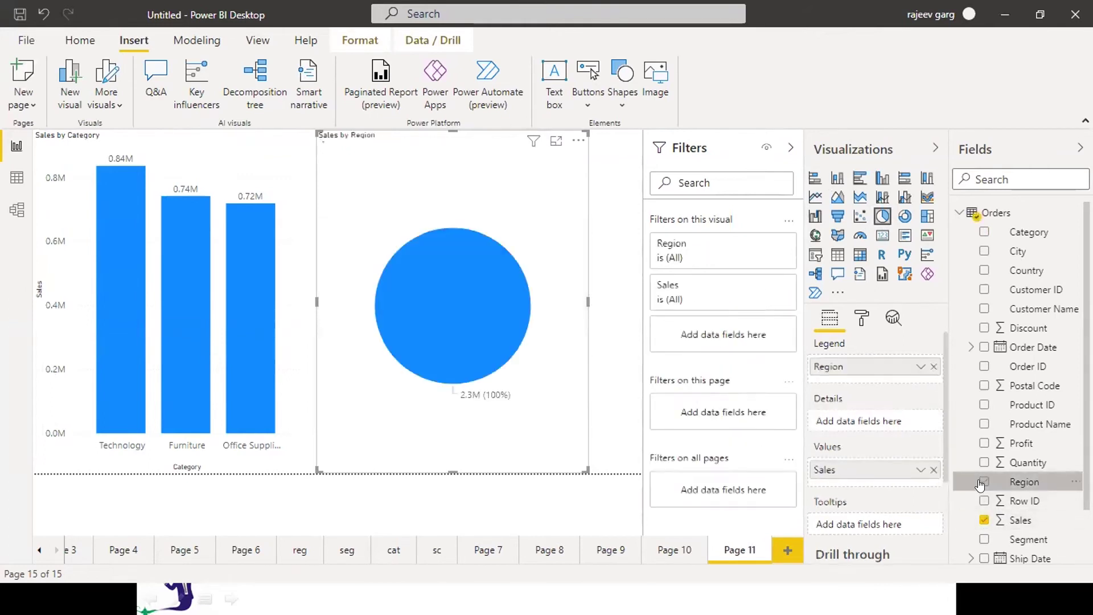
Step: Turn off the pie chart's legend and set its detail label style to All detail labels
{"action": "left_click", "coordinate": [861, 316]}
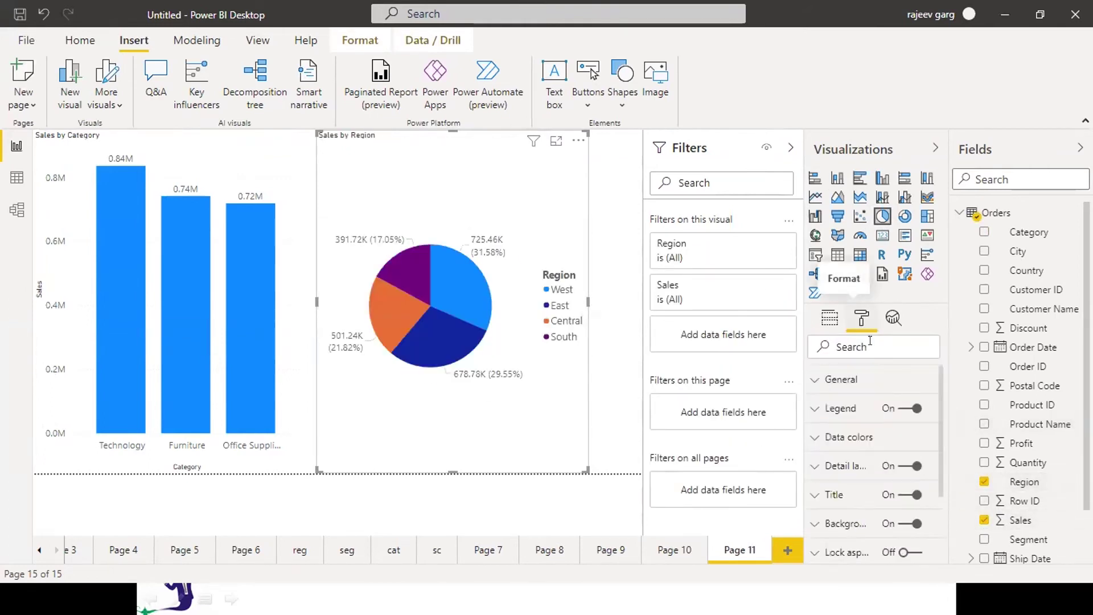
{"action": "left_click", "coordinate": [900, 409]}
{"action": "left_click", "coordinate": [843, 466]}
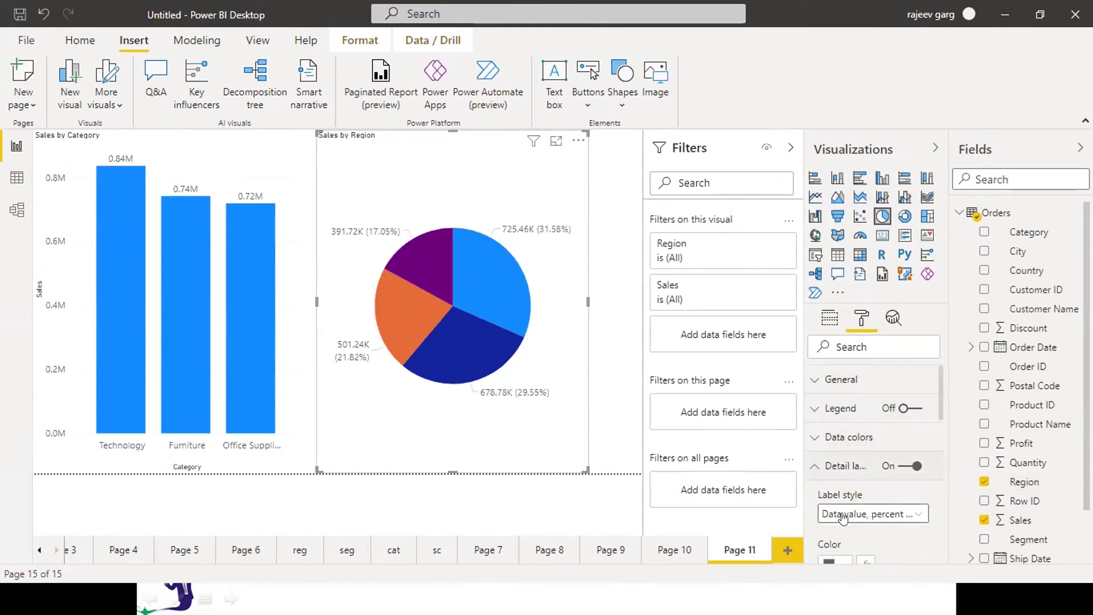
{"action": "left_click", "coordinate": [844, 515]}
{"action": "left_click", "coordinate": [851, 494]}
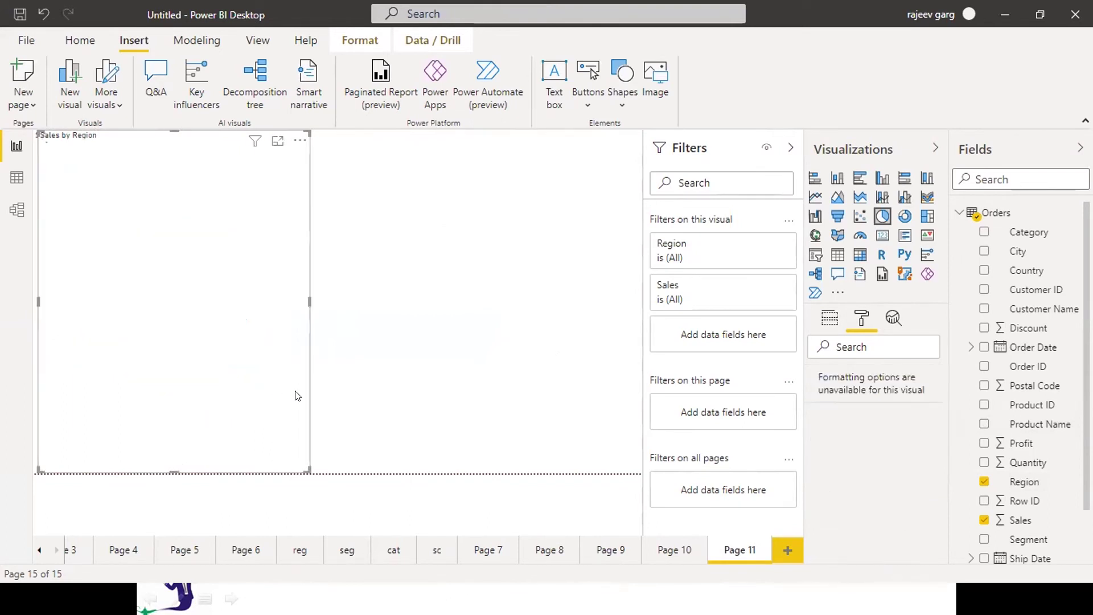
Step: Paste a copy of the Region pie chart and turn it into a donut chart of Sales by Segment covering the other charts
{"action": "key", "text": "ctrl+v"}
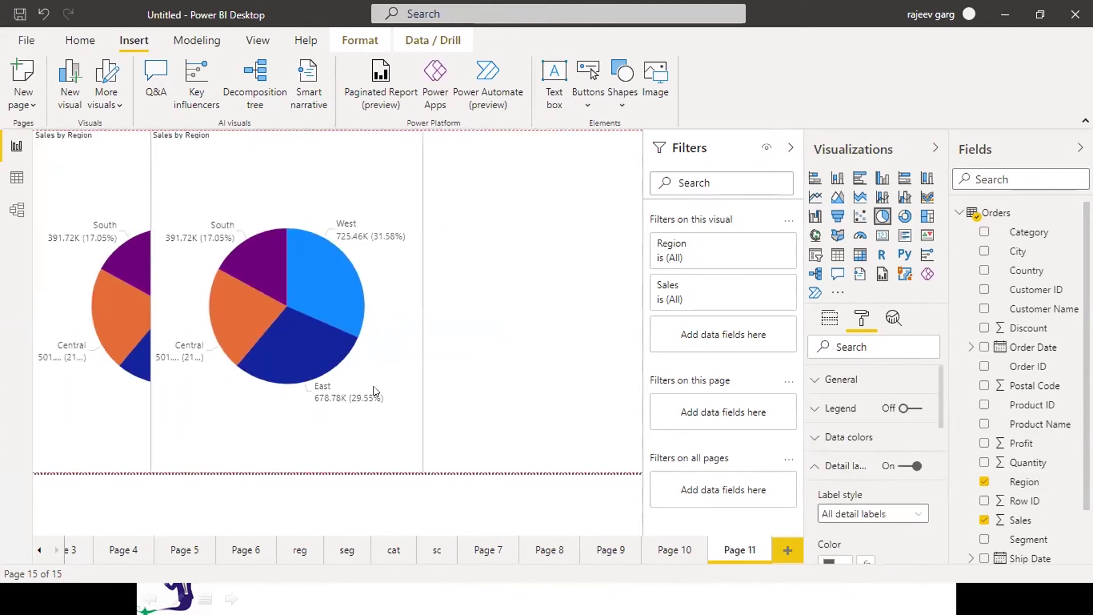
{"action": "left_click", "coordinate": [374, 385]}
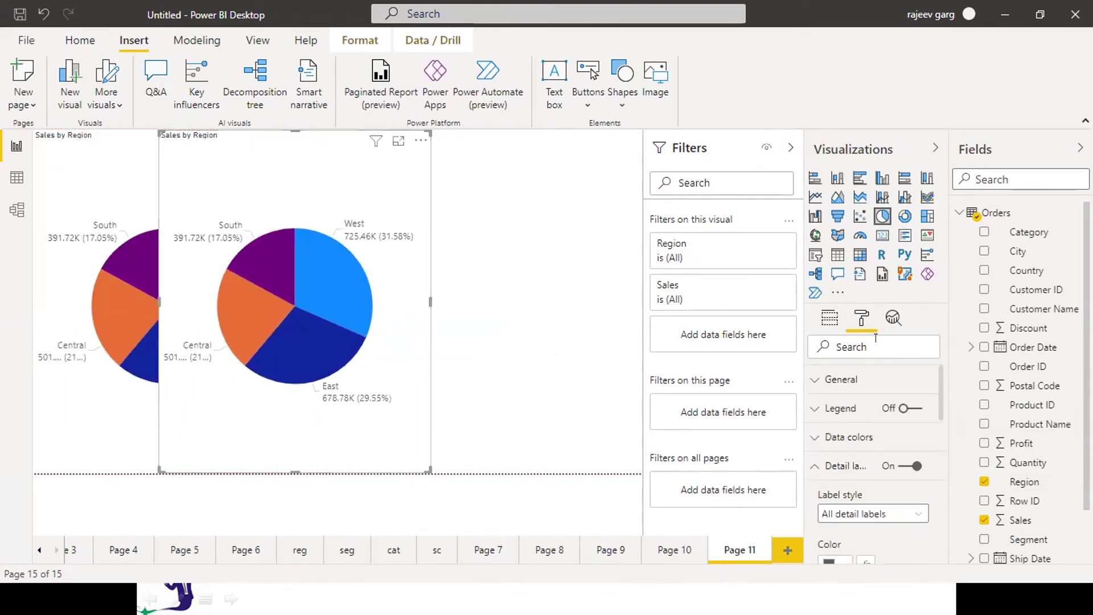
{"action": "left_click", "coordinate": [906, 215]}
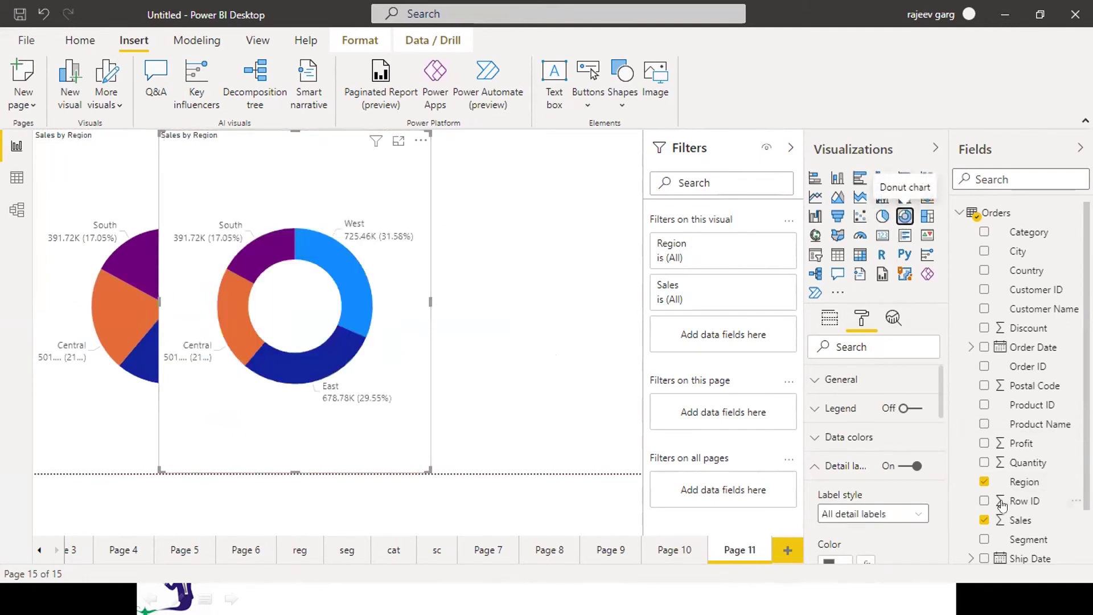
{"action": "left_click", "coordinate": [820, 315]}
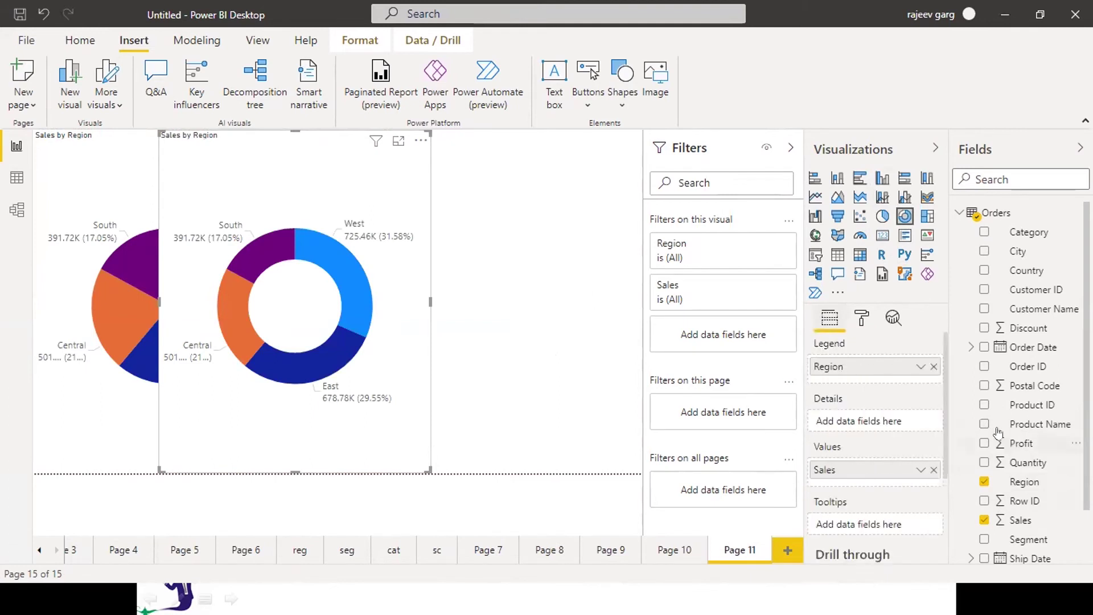
{"action": "left_click", "coordinate": [933, 366]}
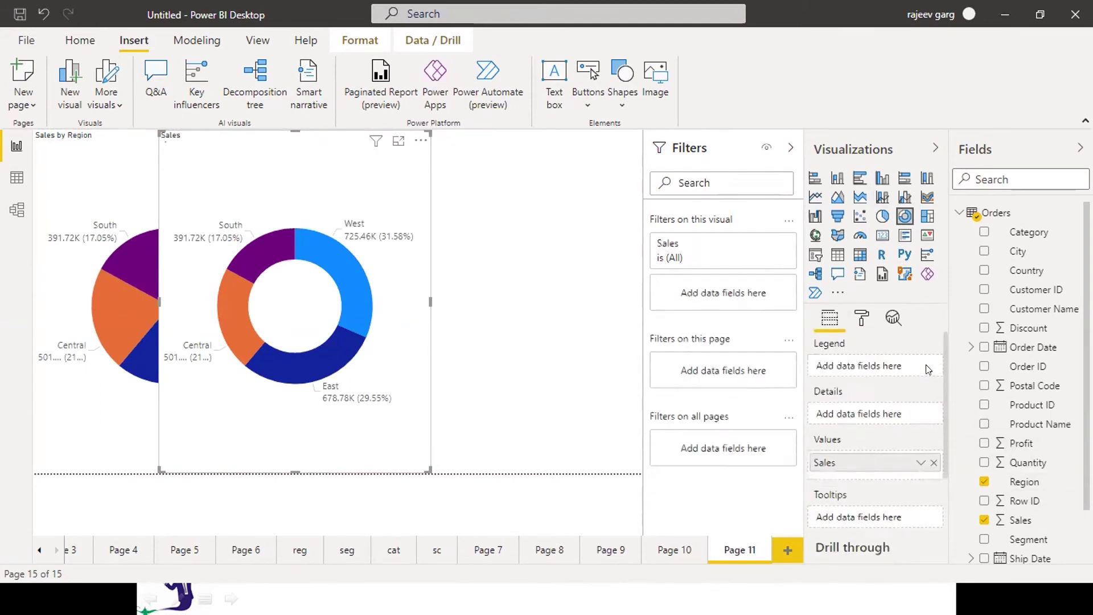
{"action": "left_click", "coordinate": [985, 539]}
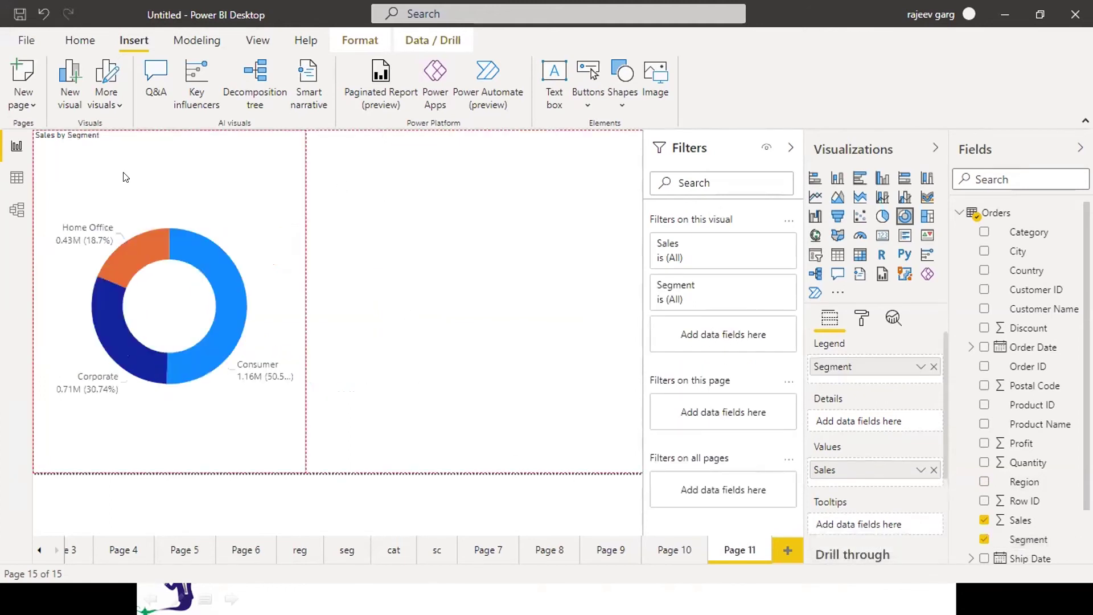
Step: Insert a blank button and place it in the upper-right corner of the report page
{"action": "left_click", "coordinate": [499, 210]}
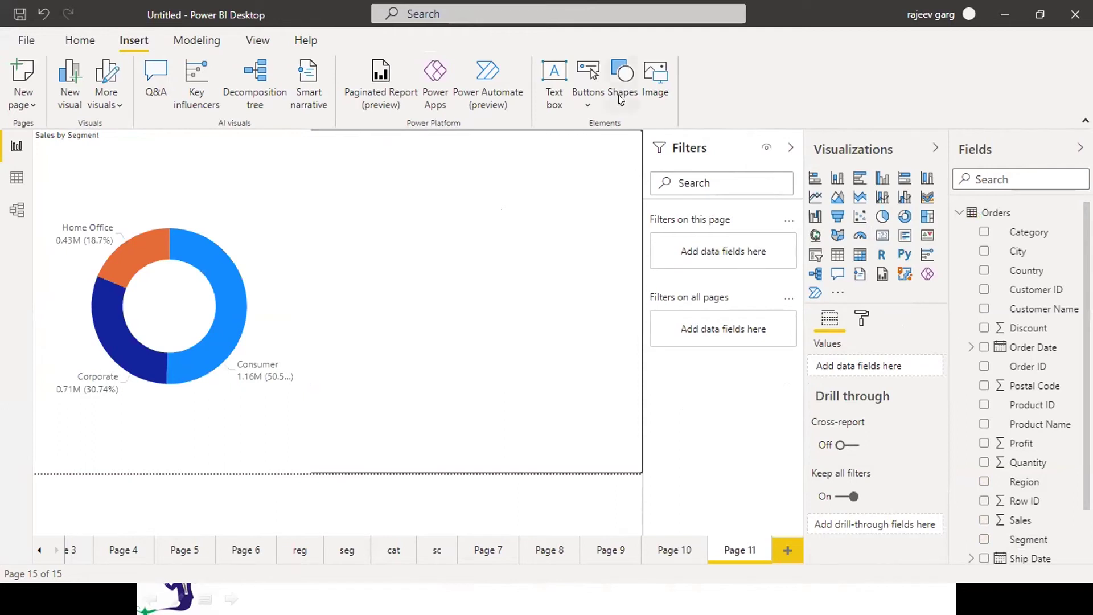
{"action": "left_click", "coordinate": [596, 91]}
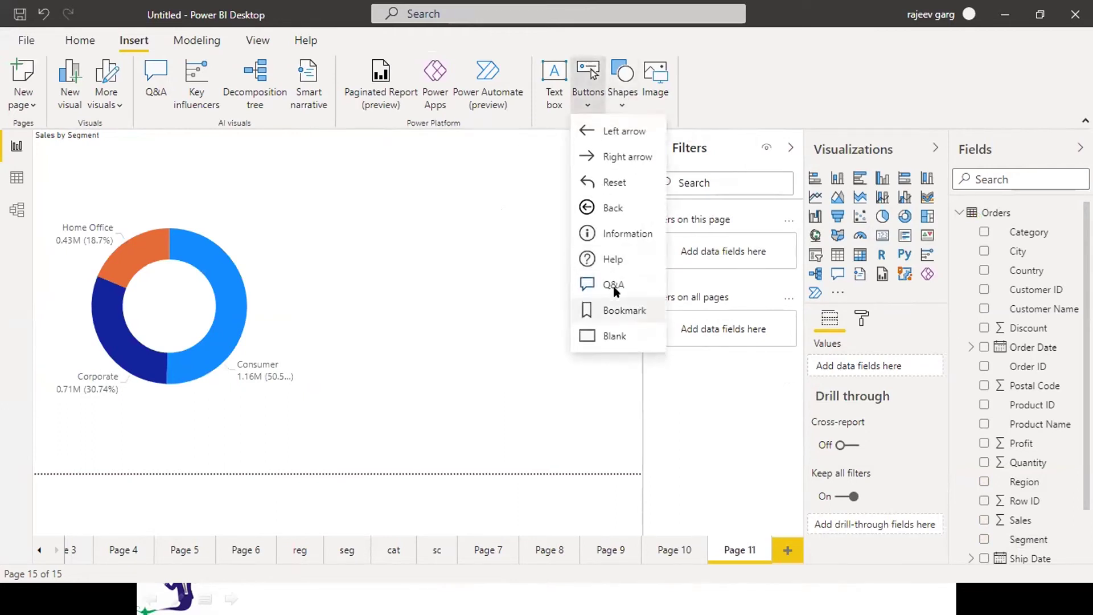
{"action": "left_click", "coordinate": [588, 330]}
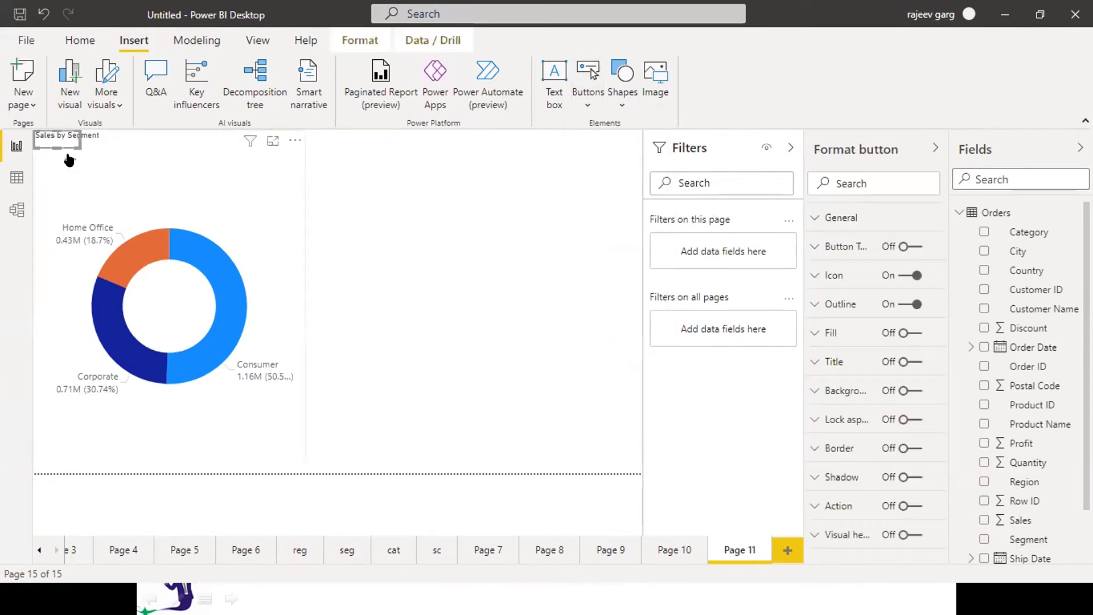
{"action": "left_click_drag", "start_coordinate": [468, 197], "coordinate": [544, 185]}
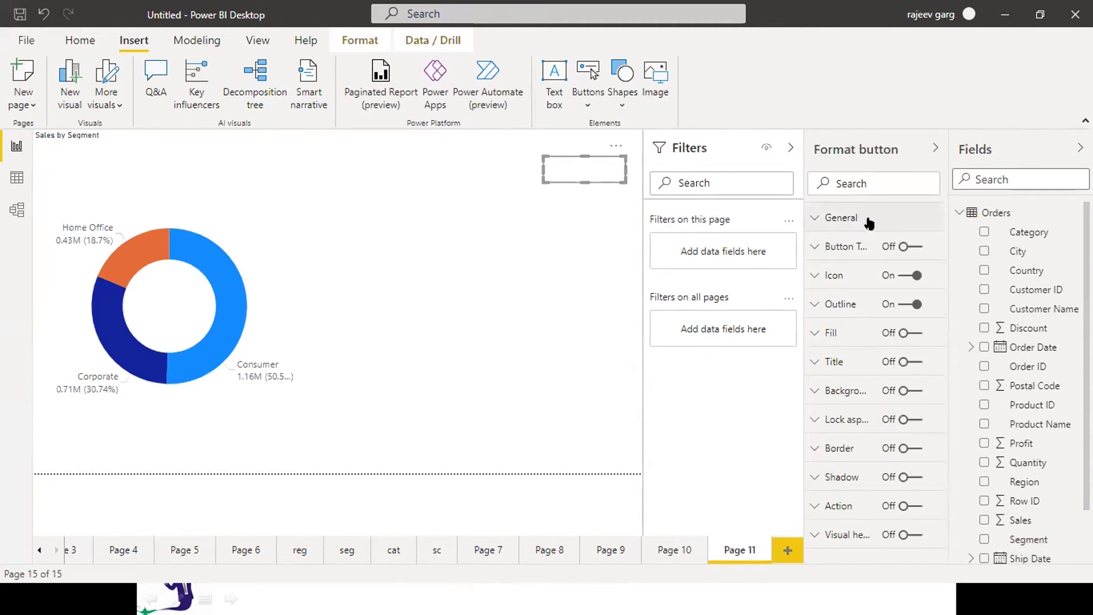
Step: Turn on the blank button's text, enter All as its label, and colour the text yellow
{"action": "left_click", "coordinate": [914, 248]}
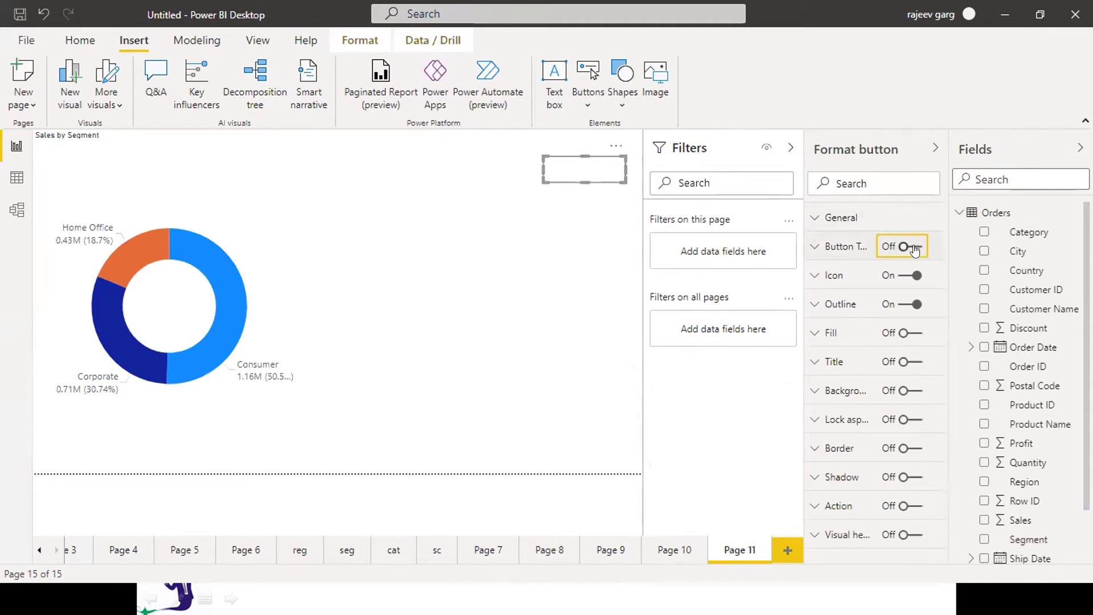
{"action": "left_click", "coordinate": [842, 255]}
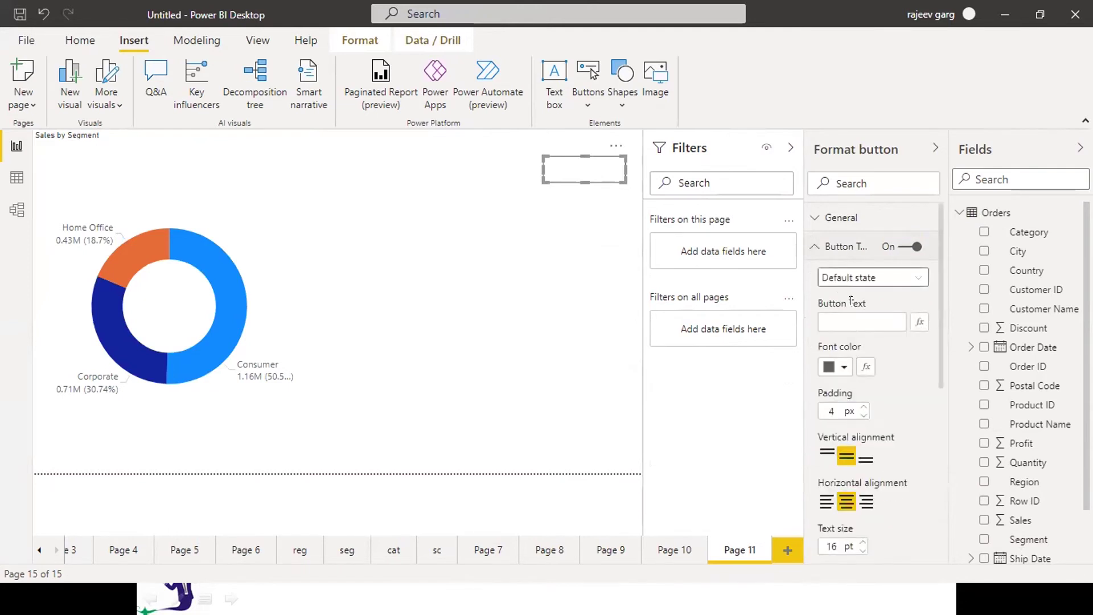
{"action": "left_click", "coordinate": [852, 321]}
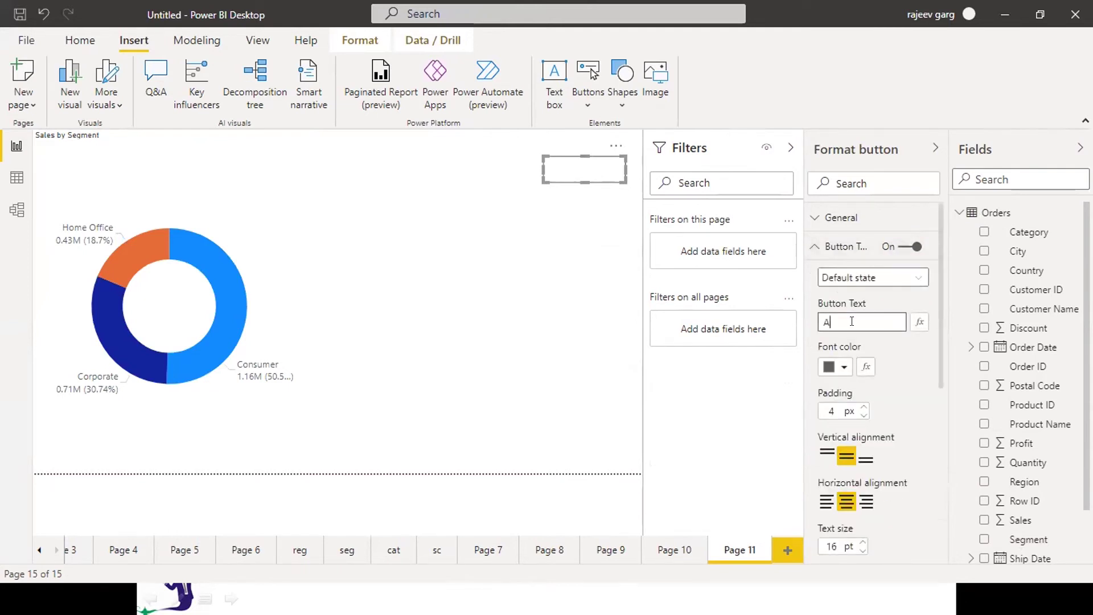
{"action": "left_click", "coordinate": [838, 369]}
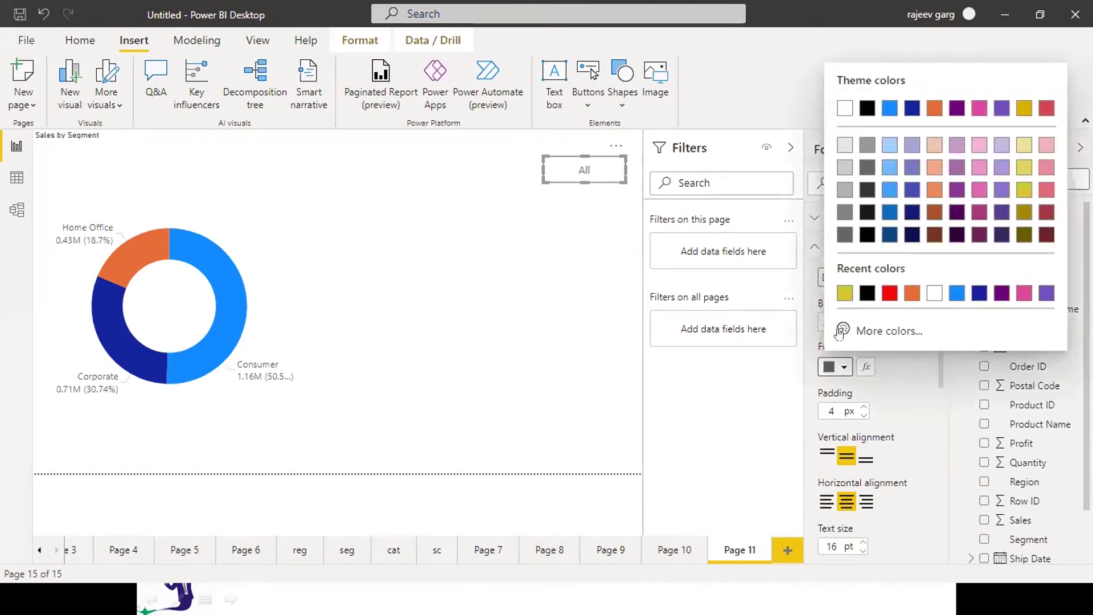
{"action": "left_click", "coordinate": [841, 292]}
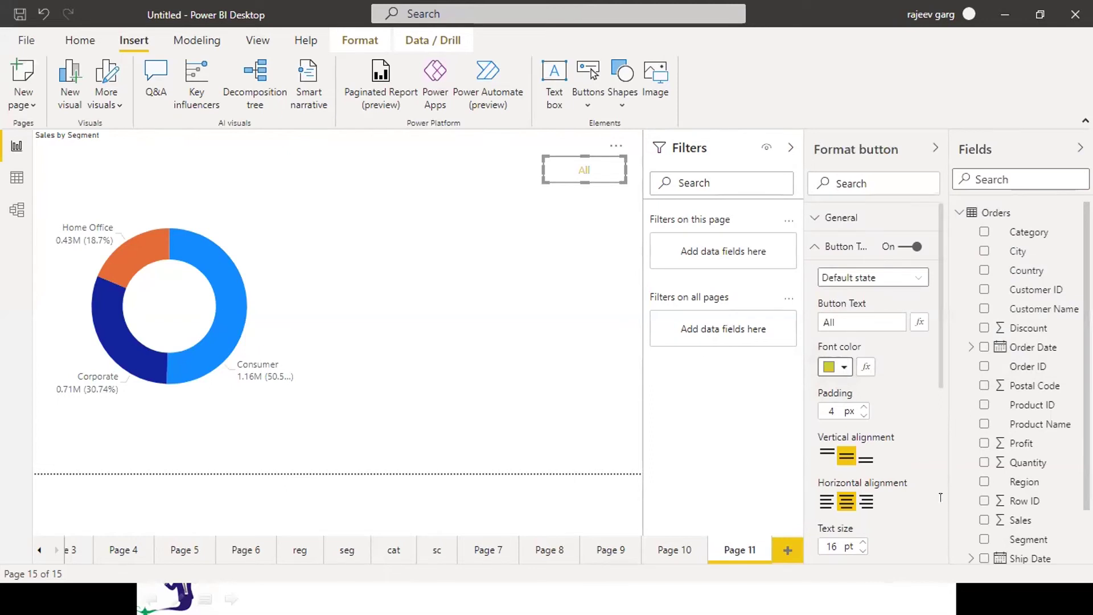
Step: Set the All button's text size to 18 pt and its font family to Arial Black
{"action": "left_click", "coordinate": [836, 548]}
{"action": "type", "text": "18"}
{"action": "scroll", "coordinate": [938, 405], "scroll_direction": "down", "scroll_amount": 3}
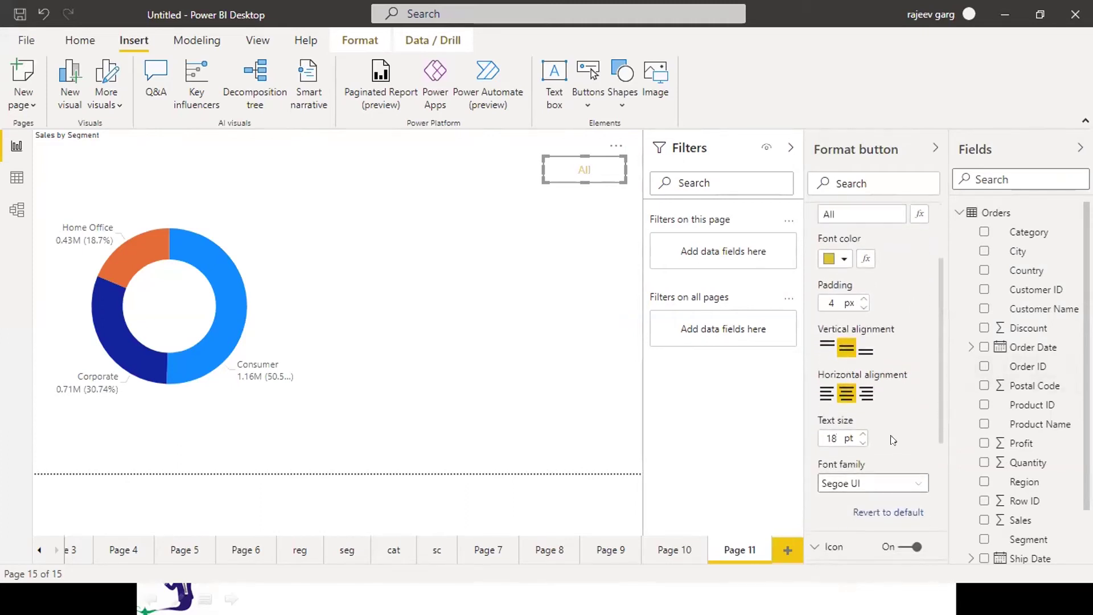
{"action": "left_click", "coordinate": [906, 485]}
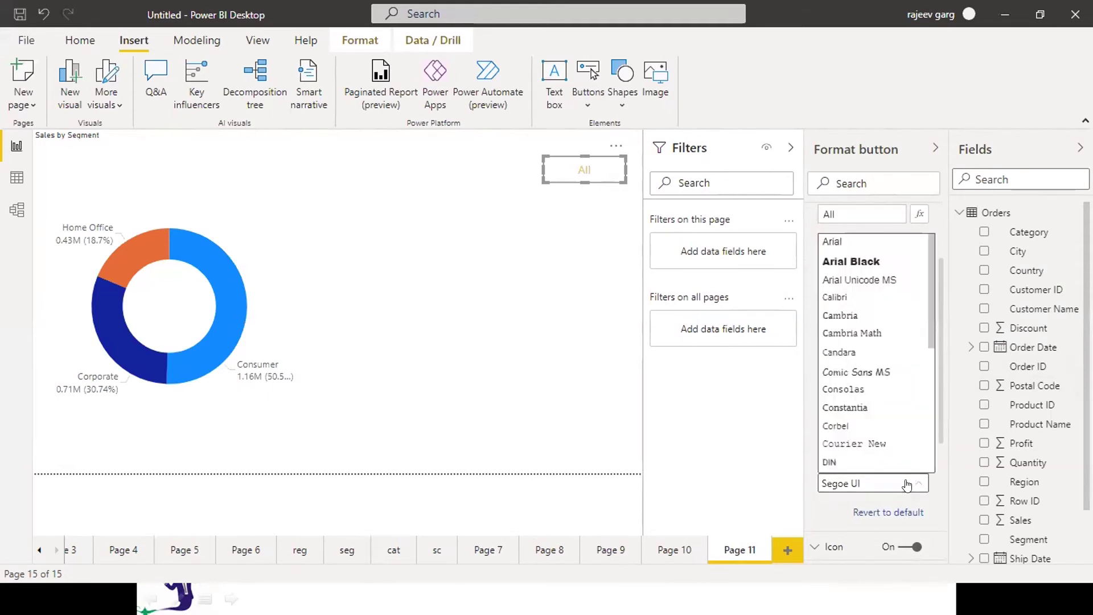
{"action": "left_click", "coordinate": [869, 261]}
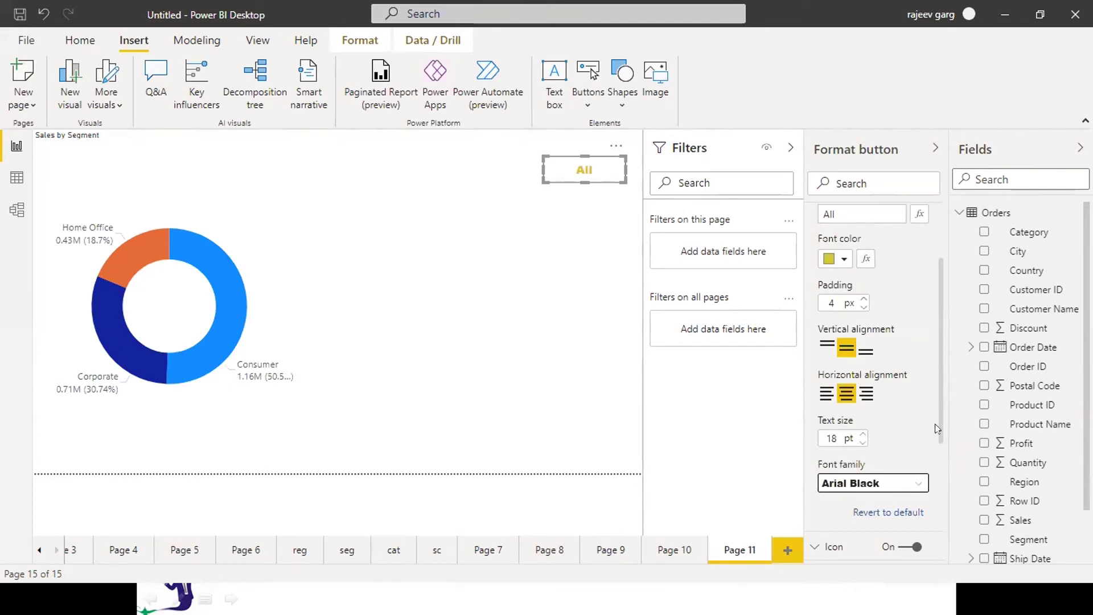
{"action": "left_click_drag", "start_coordinate": [937, 417], "coordinate": [938, 358]}
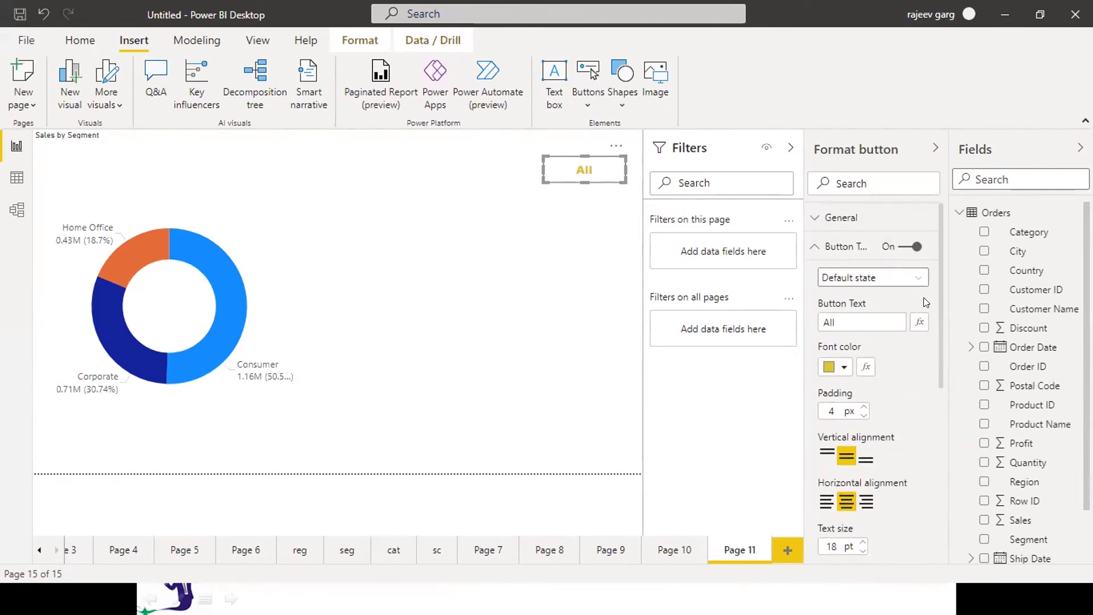
{"action": "left_click", "coordinate": [817, 248]}
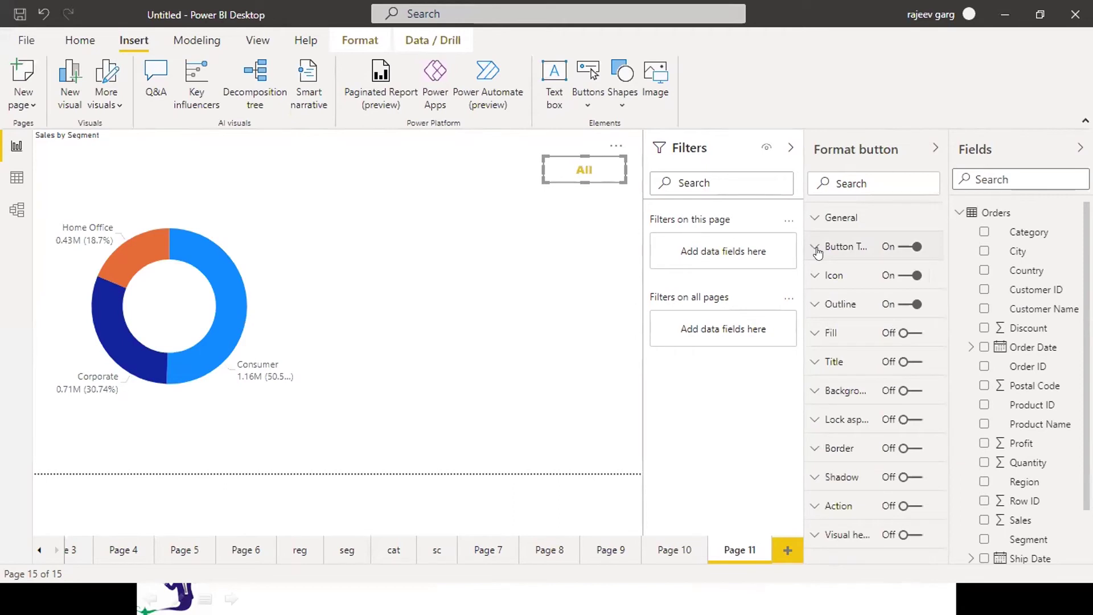
Step: Turn off the All button's outline and give it a black fill with 0% transparency
{"action": "left_click", "coordinate": [896, 306]}
{"action": "left_click", "coordinate": [896, 307]}
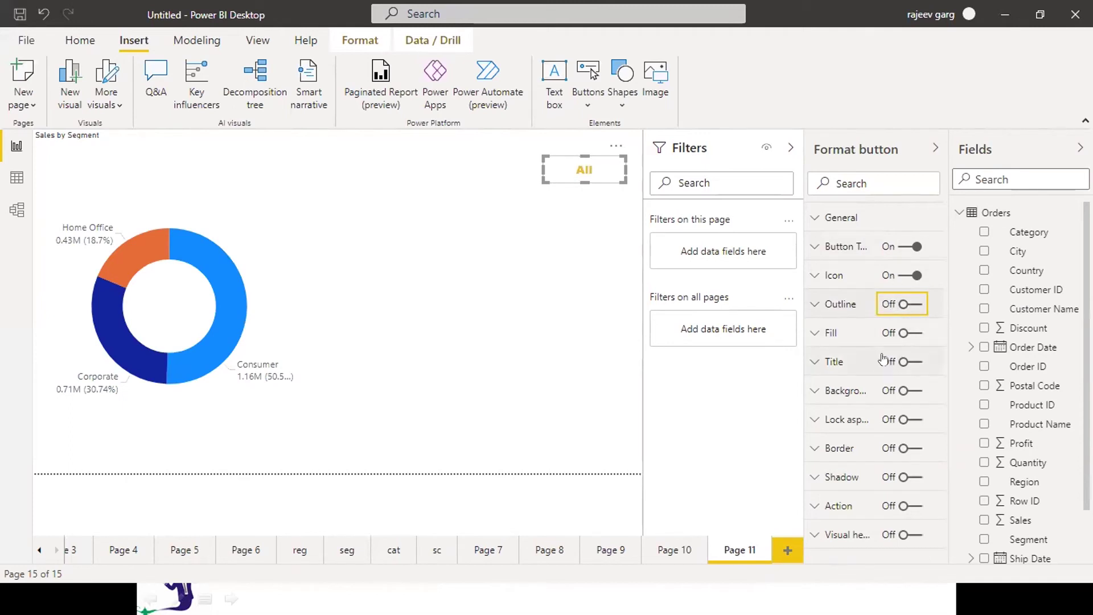
{"action": "left_click", "coordinate": [857, 337]}
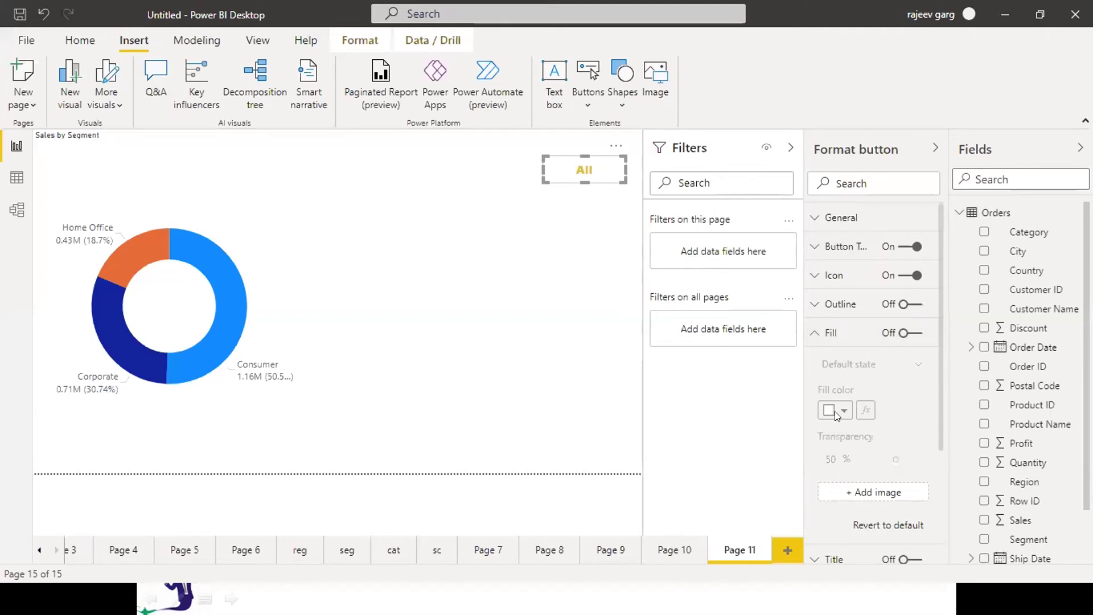
{"action": "left_click", "coordinate": [906, 333]}
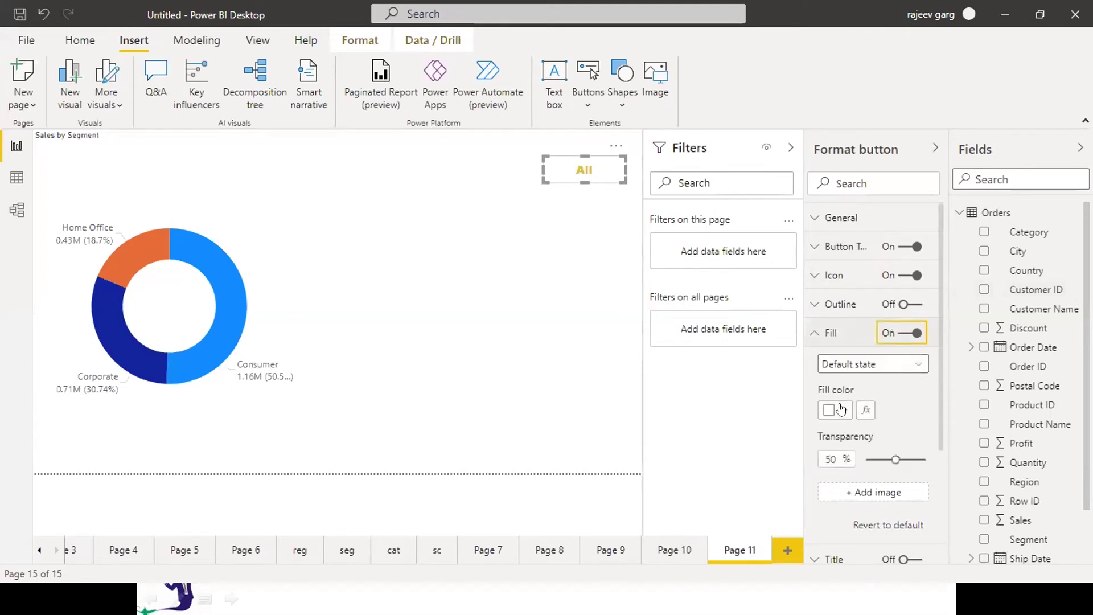
{"action": "left_click", "coordinate": [849, 409]}
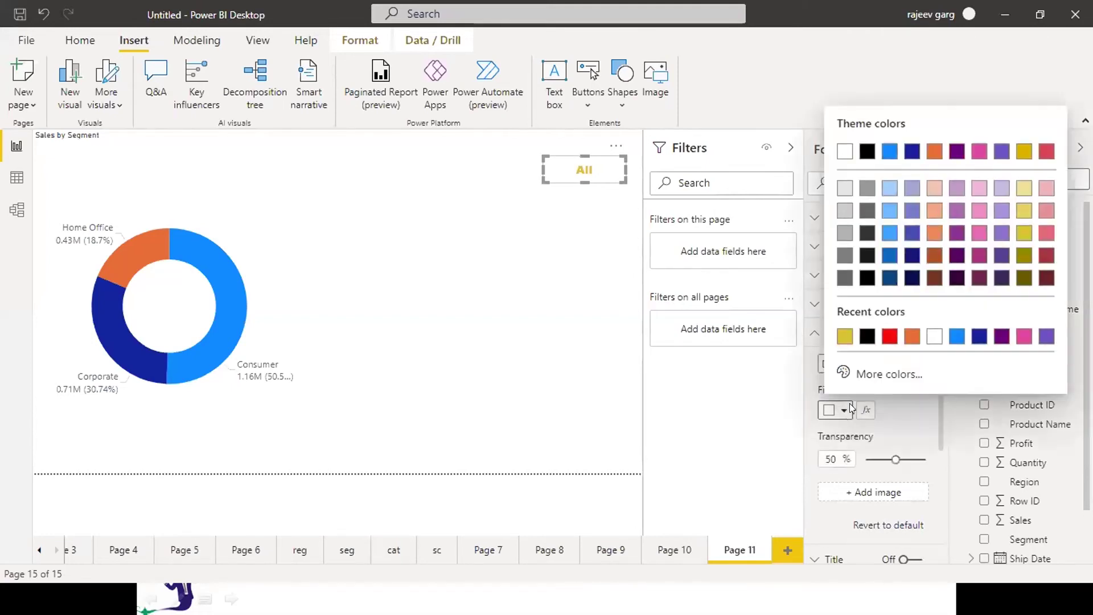
{"action": "left_click", "coordinate": [867, 337]}
{"action": "left_click_drag", "start_coordinate": [886, 453], "coordinate": [814, 466]}
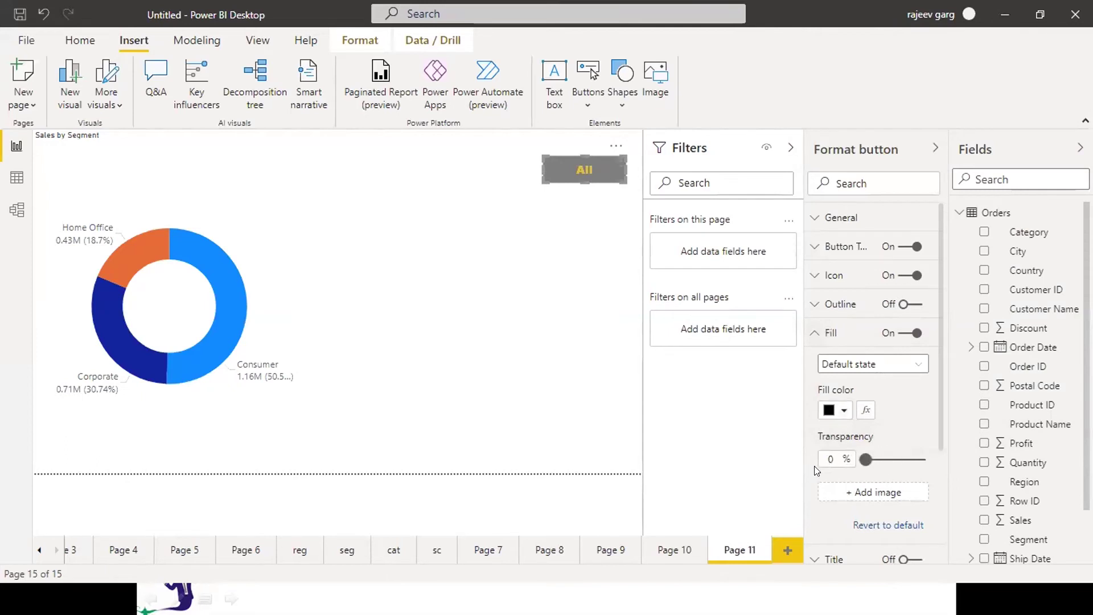
{"action": "left_click", "coordinate": [814, 335]}
Step: Turn on the All button's background, border and shadow, and set the background colour to black
{"action": "left_click", "coordinate": [913, 392]}
{"action": "left_click", "coordinate": [913, 448]}
{"action": "left_click", "coordinate": [914, 476]}
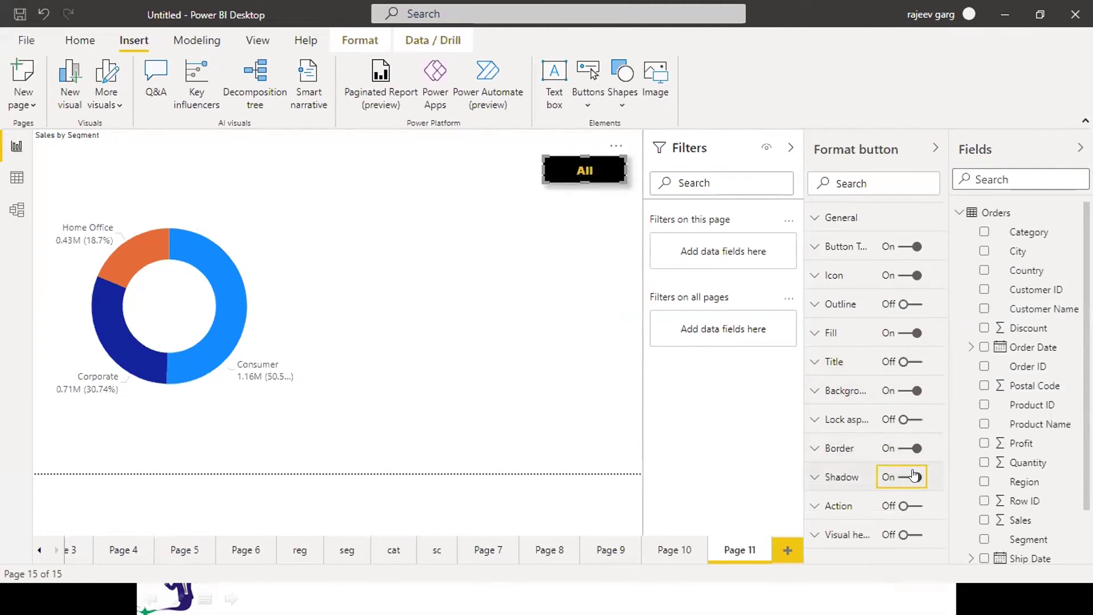
{"action": "left_click", "coordinate": [836, 391]}
{"action": "left_click", "coordinate": [843, 439]}
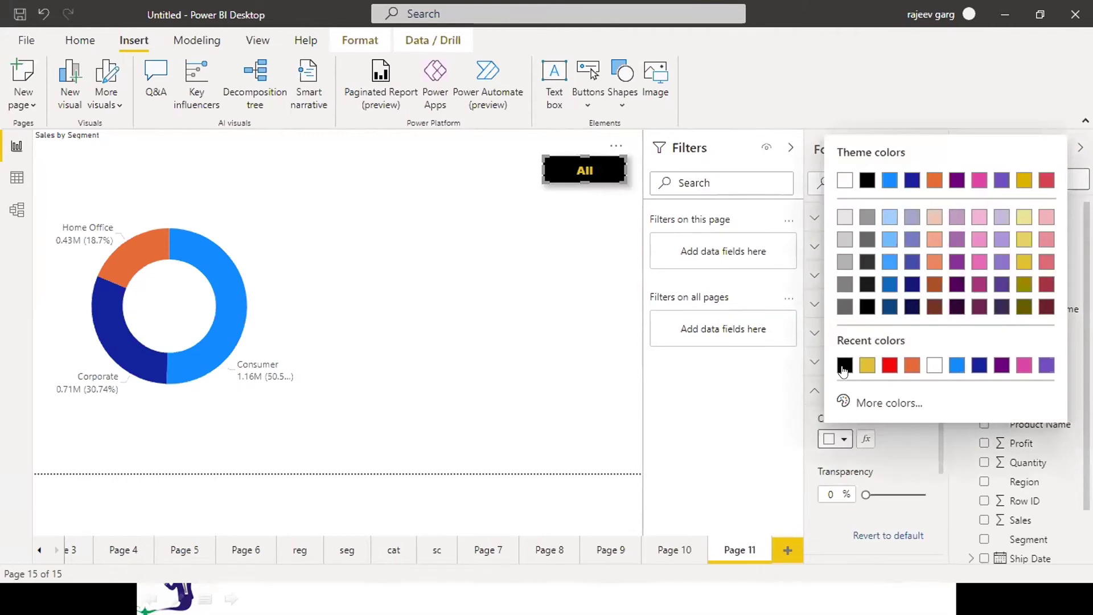
{"action": "left_click", "coordinate": [845, 367]}
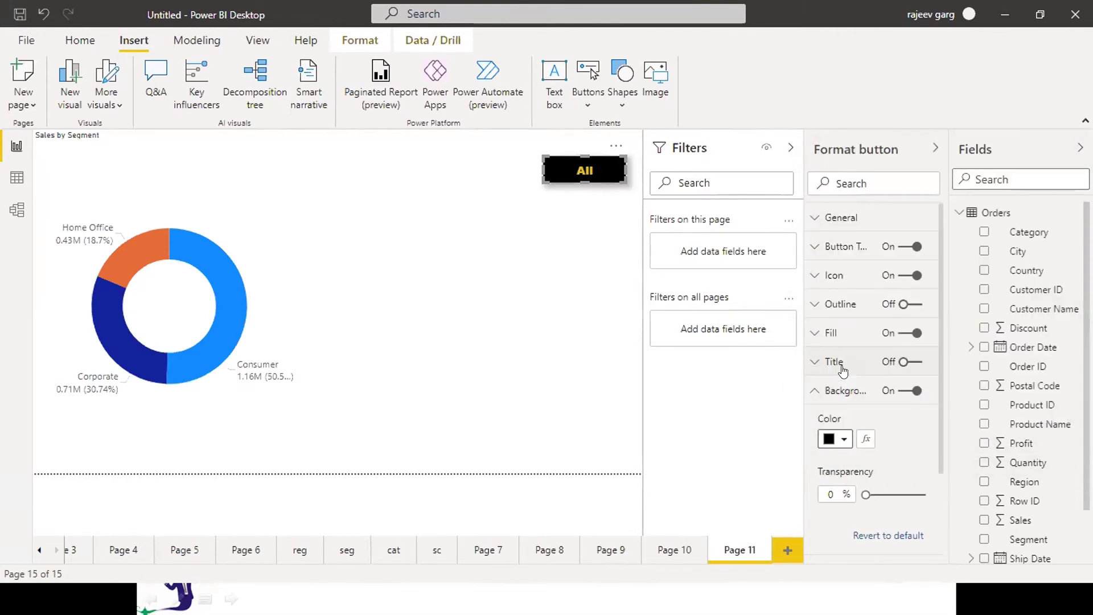
{"action": "left_click", "coordinate": [814, 389]}
Step: Set the All button's border colour to yellow and its corner radius to 30 px
{"action": "left_click", "coordinate": [910, 448]}
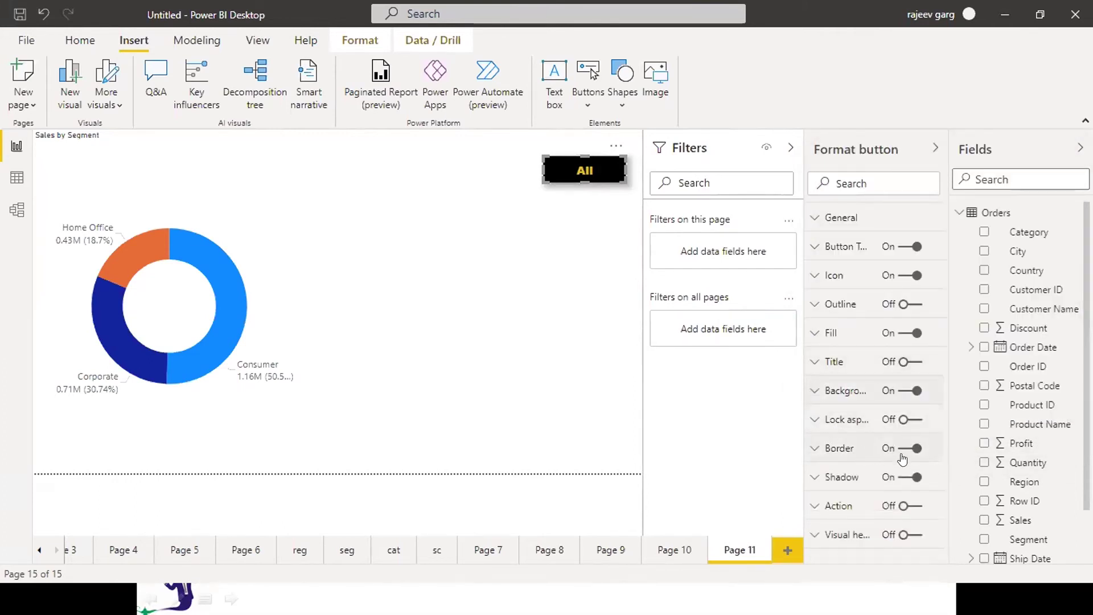
{"action": "left_click", "coordinate": [862, 453]}
{"action": "left_click", "coordinate": [844, 497]}
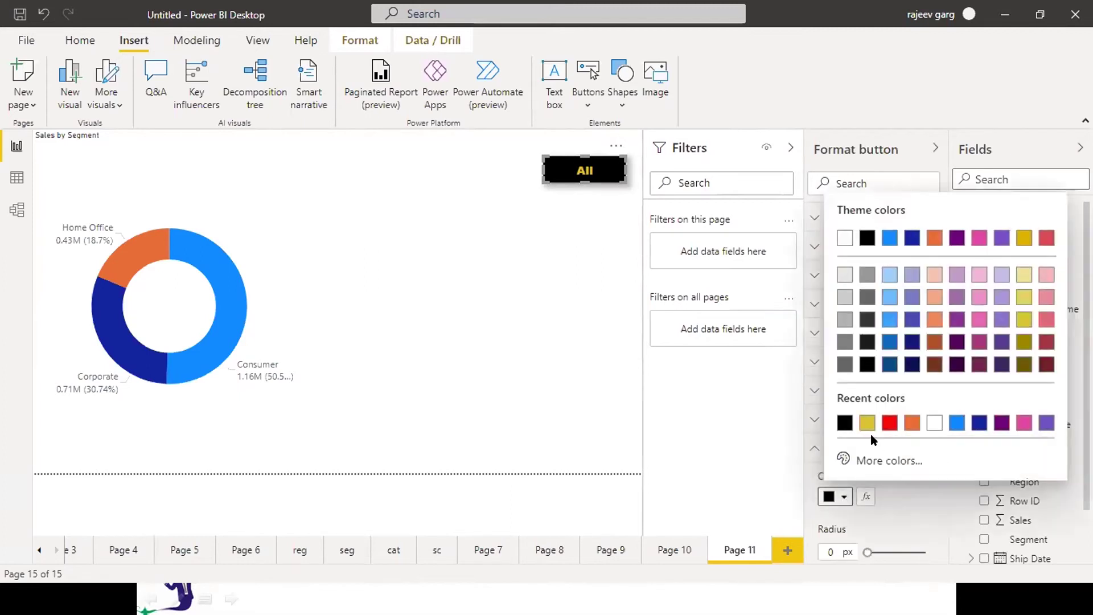
{"action": "left_click", "coordinate": [867, 422]}
{"action": "left_click_drag", "start_coordinate": [868, 553], "coordinate": [940, 559]}
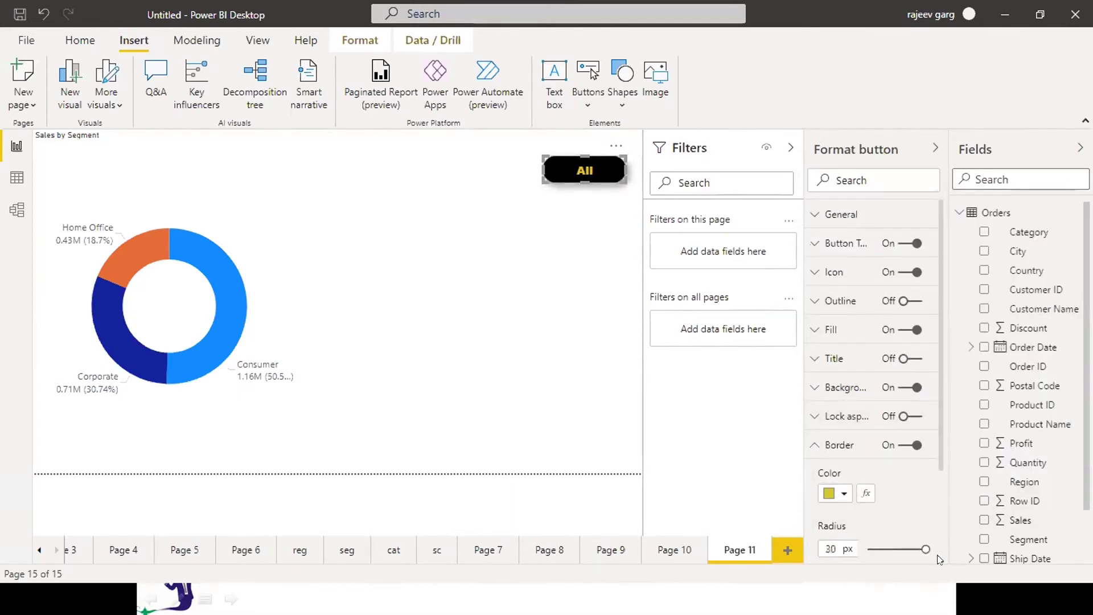
{"action": "left_click", "coordinate": [818, 445]}
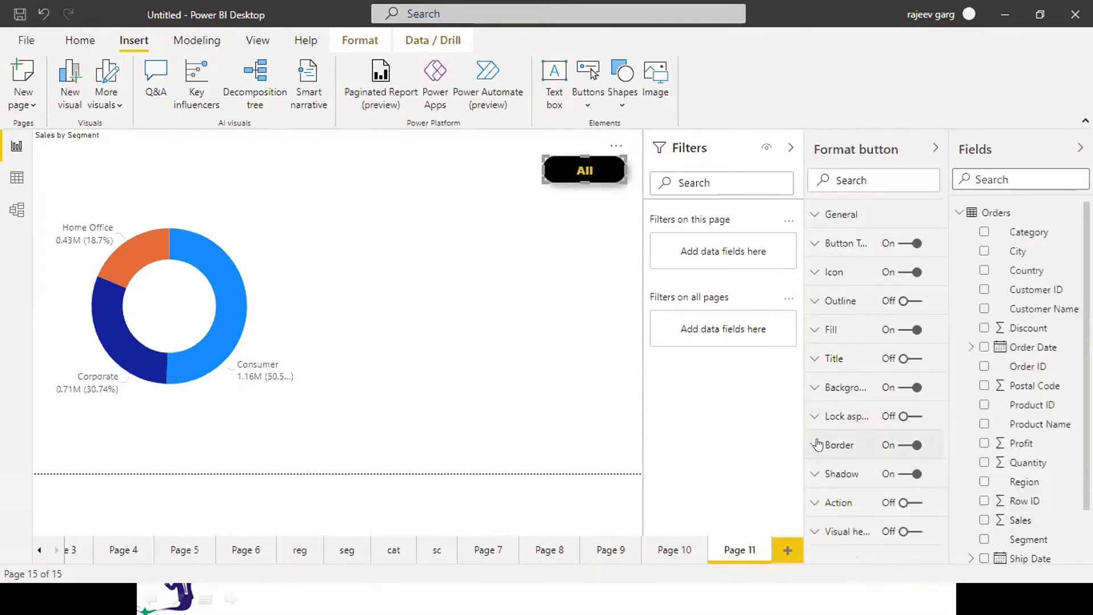
Step: Enable the All button's action with type Bookmark and check which bookmarks can be assigned
{"action": "left_click", "coordinate": [915, 504]}
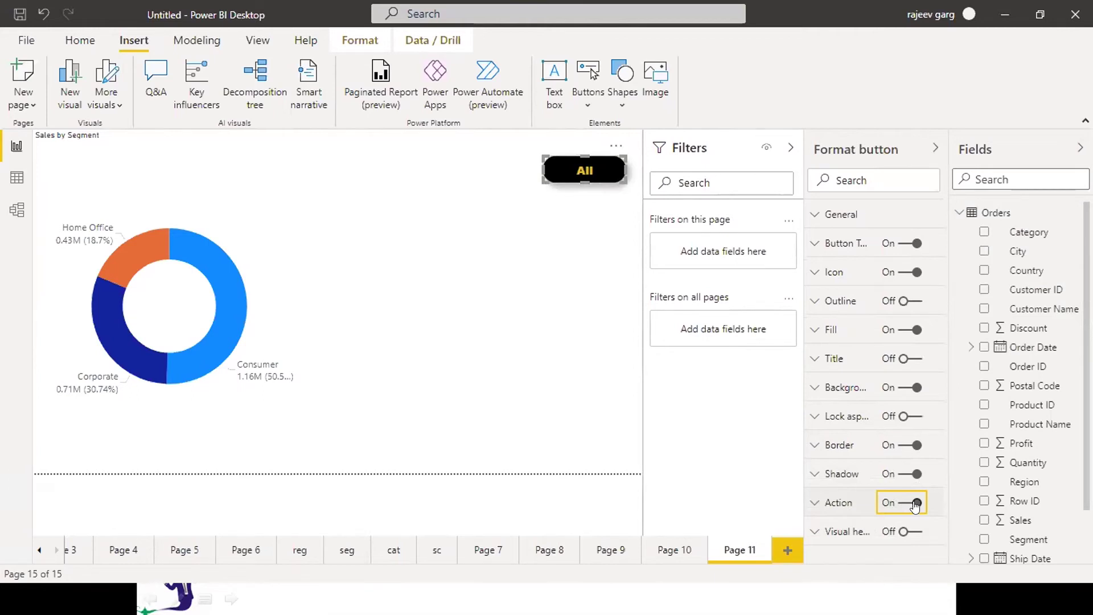
{"action": "left_click", "coordinate": [815, 502]}
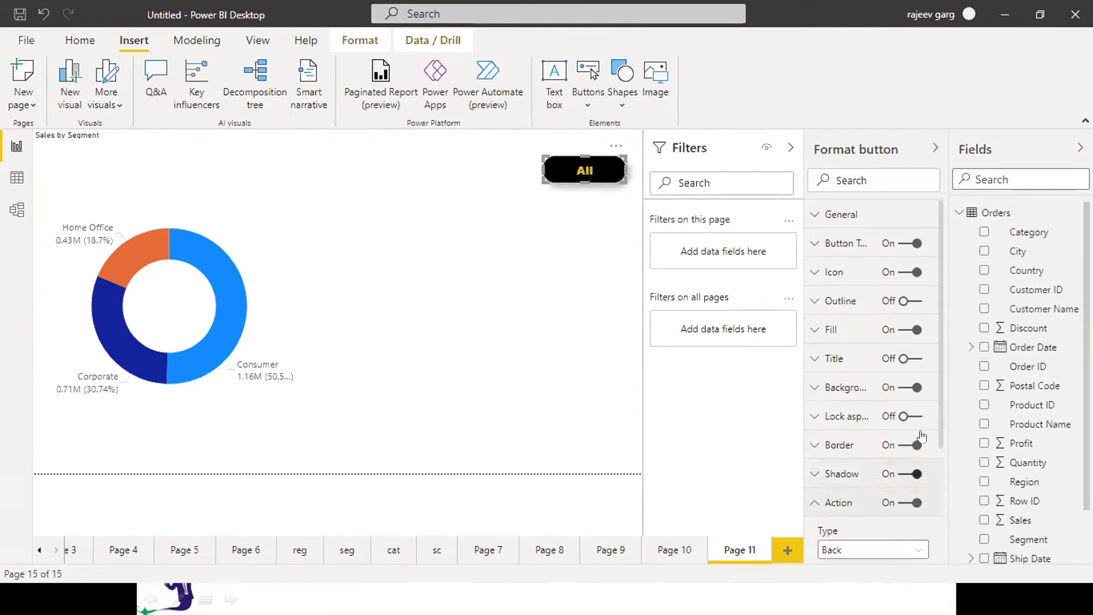
{"action": "left_click_drag", "start_coordinate": [943, 456], "coordinate": [943, 495]}
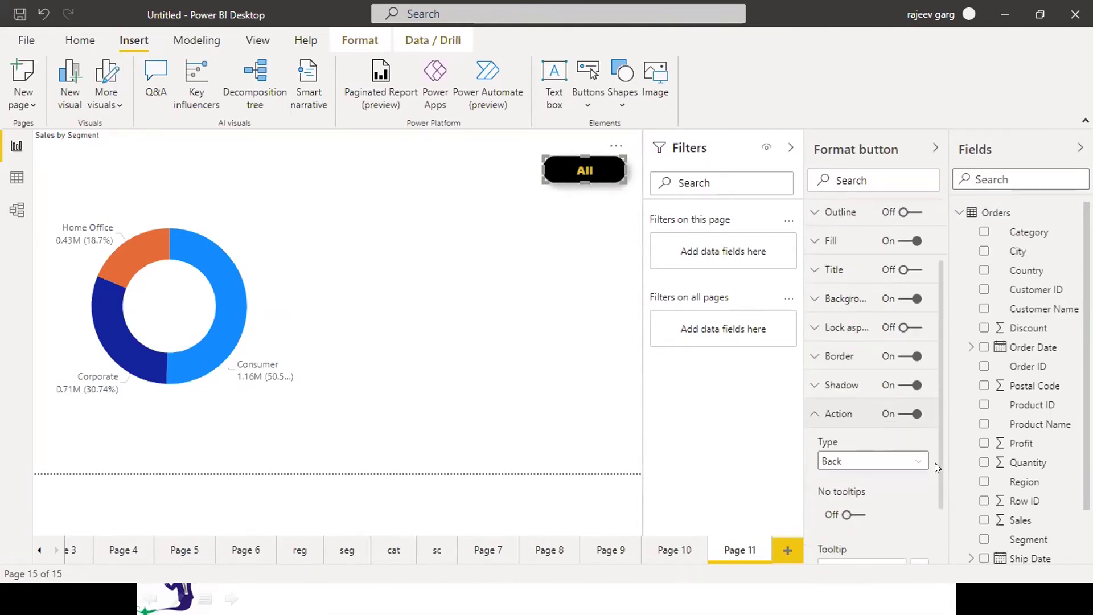
{"action": "left_click", "coordinate": [914, 461]}
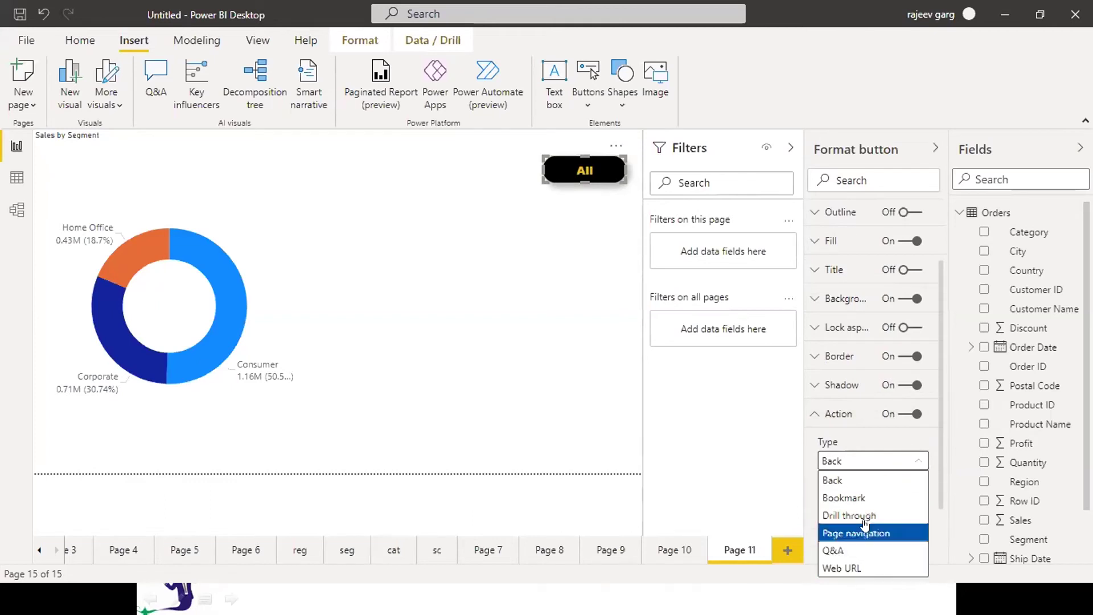
{"action": "left_click", "coordinate": [860, 498]}
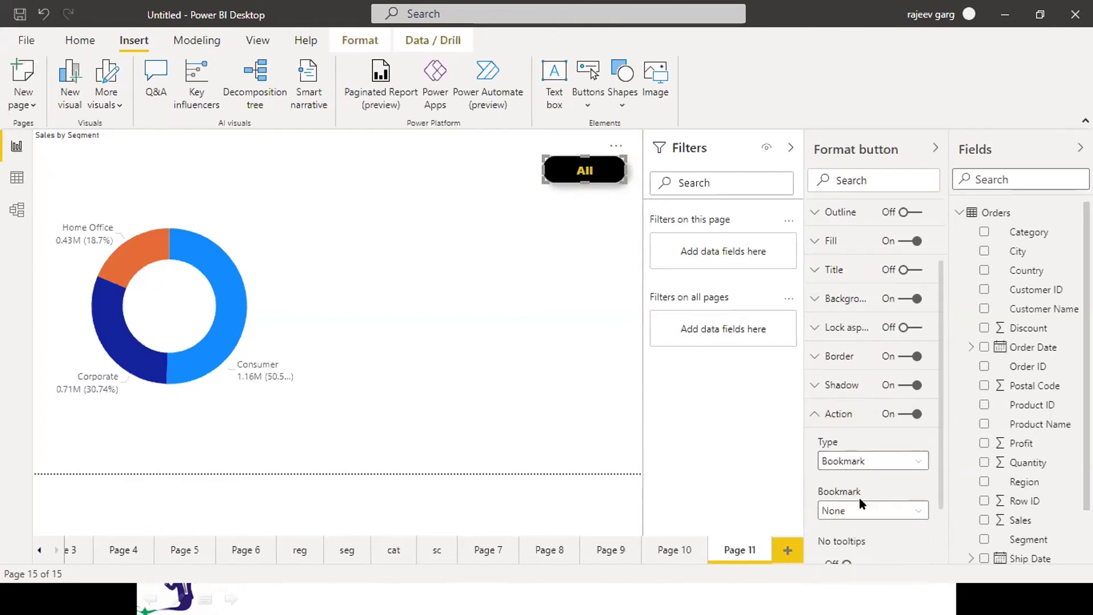
{"action": "left_click", "coordinate": [903, 511]}
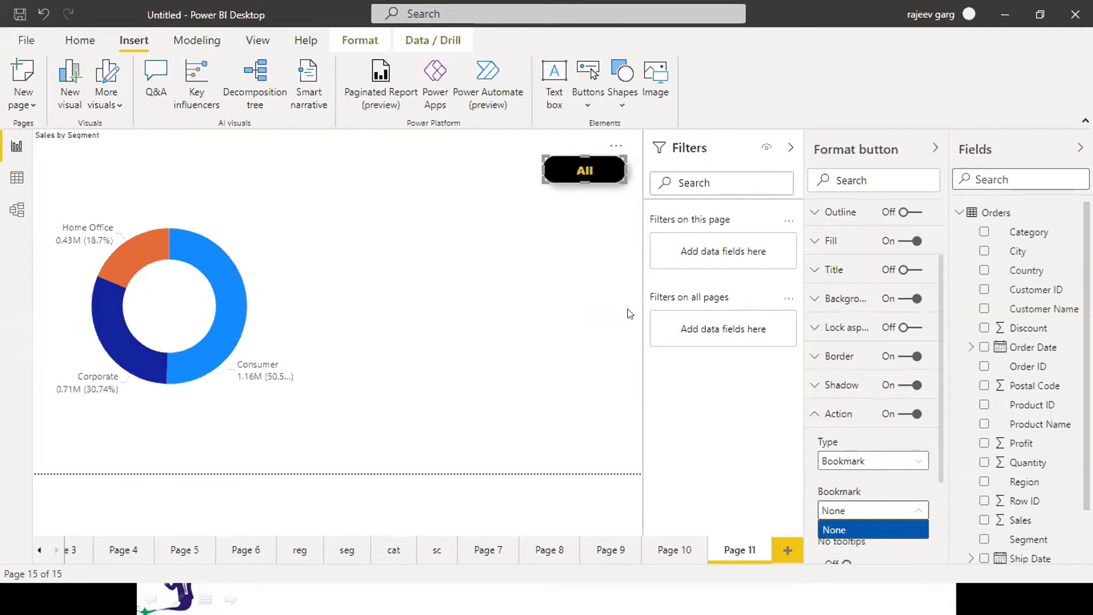
{"action": "left_click", "coordinate": [573, 371]}
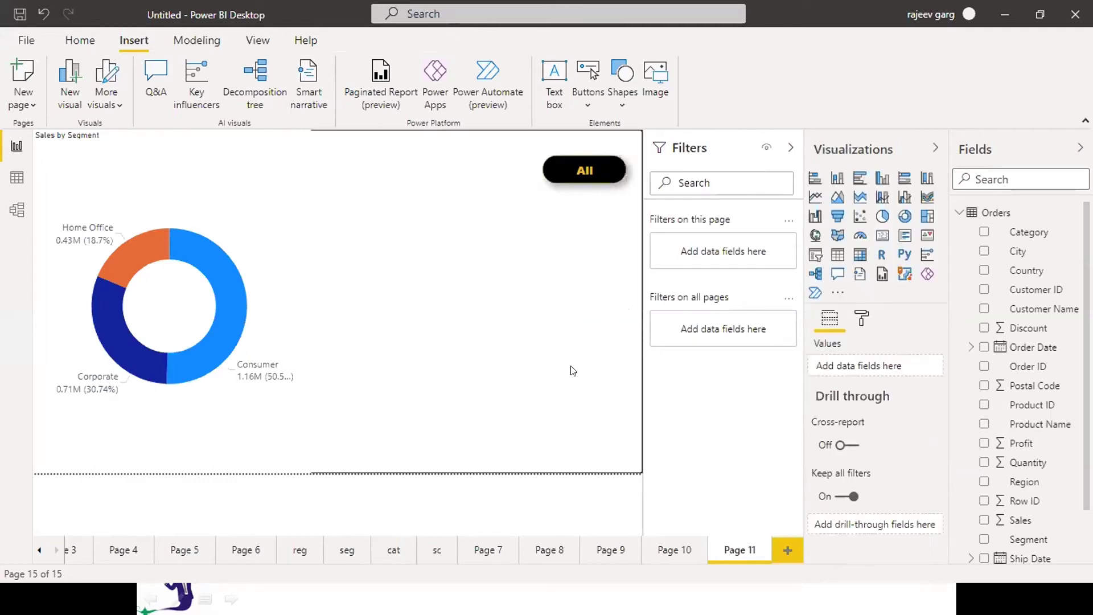
Step: Duplicate the All button and place the two buttons apart in the empty area beside the donut chart
{"action": "left_click", "coordinate": [573, 179]}
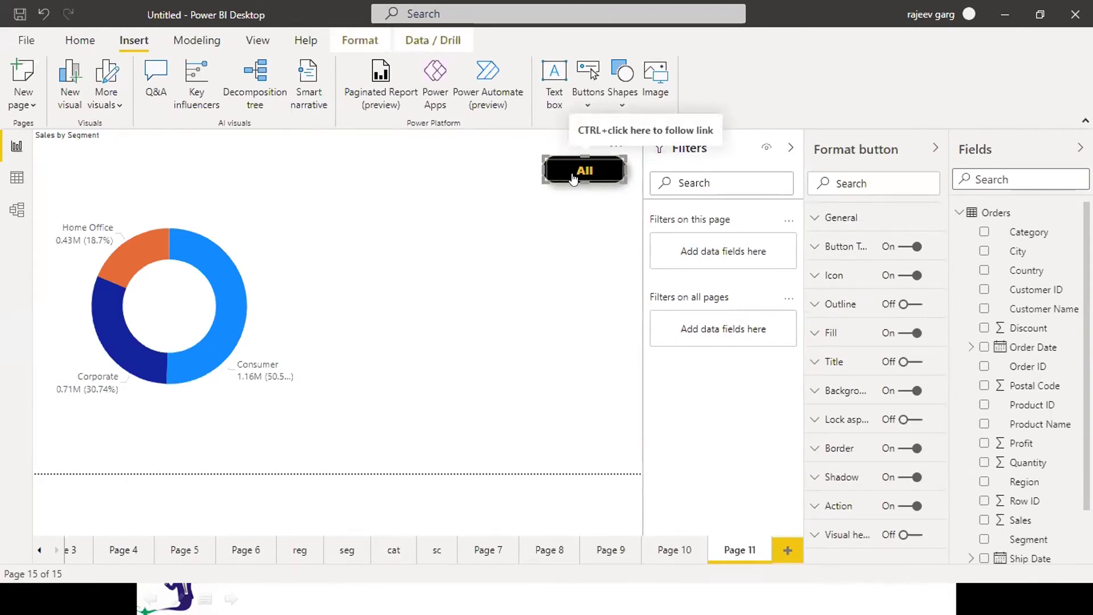
{"action": "left_click_drag", "start_coordinate": [573, 179], "coordinate": [517, 250]}
{"action": "left_click_drag", "start_coordinate": [578, 158], "coordinate": [466, 174]}
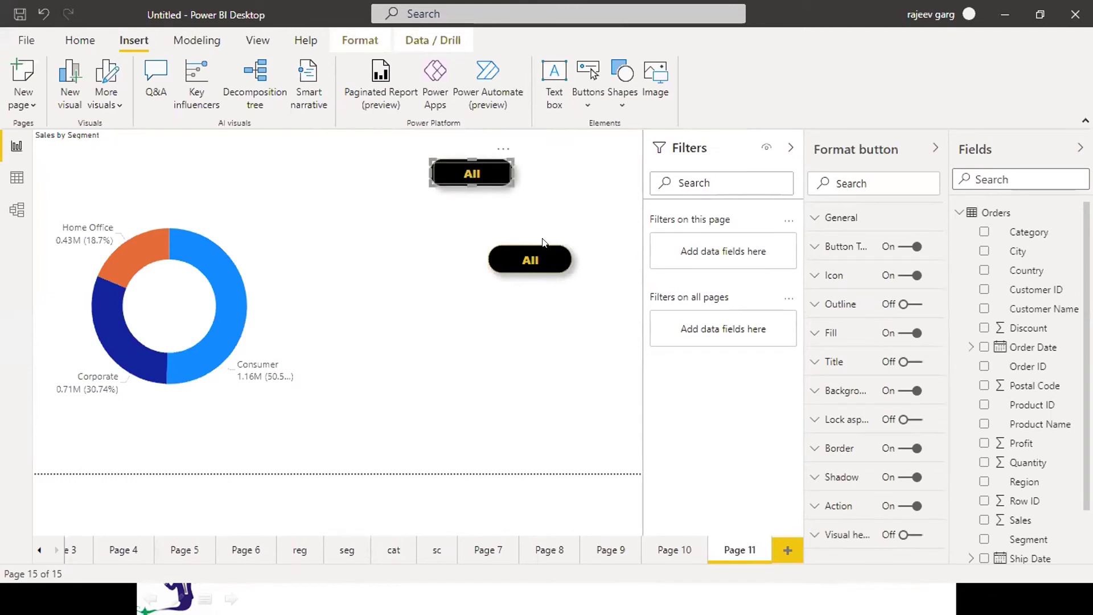
Step: Place the duplicate button beside the All button in the same row and change its text to None
{"action": "left_click", "coordinate": [584, 177]}
{"action": "left_click_drag", "start_coordinate": [548, 257], "coordinate": [581, 173]}
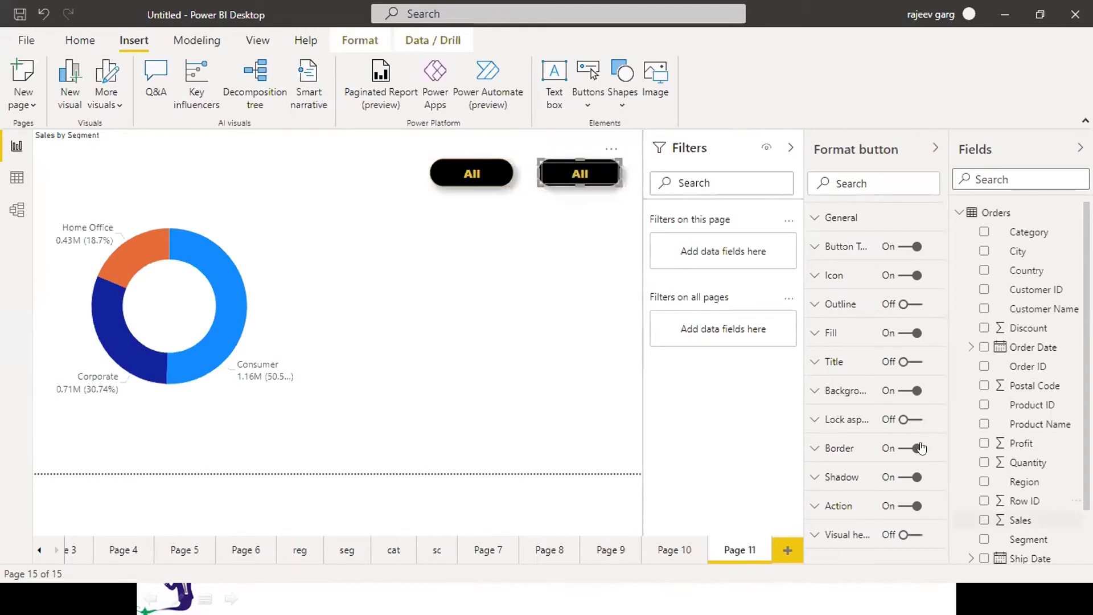
{"action": "left_click", "coordinate": [854, 247]}
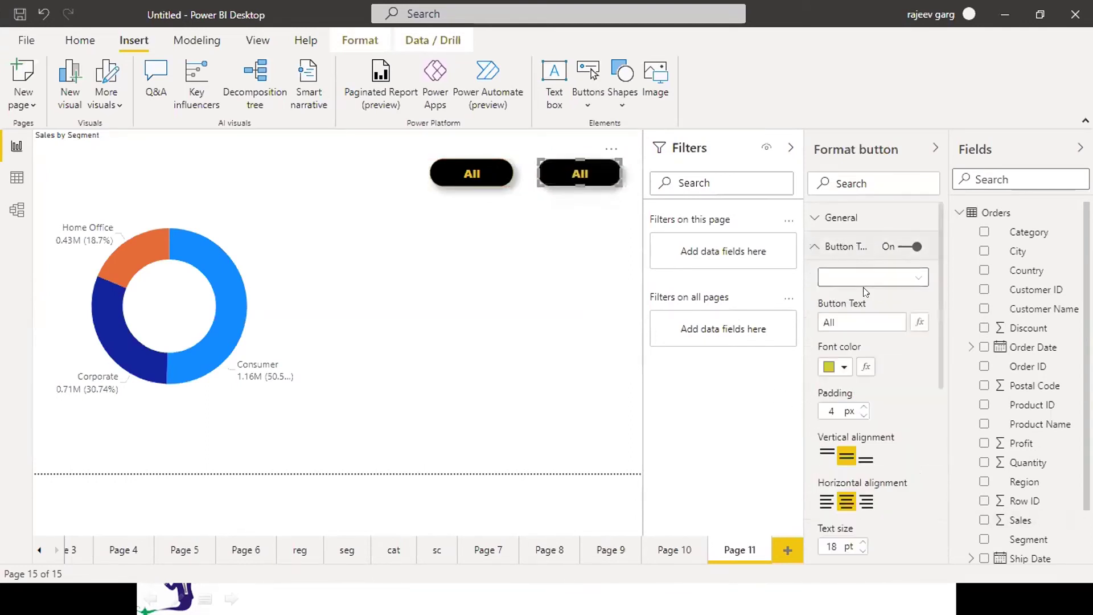
{"action": "left_click", "coordinate": [855, 316]}
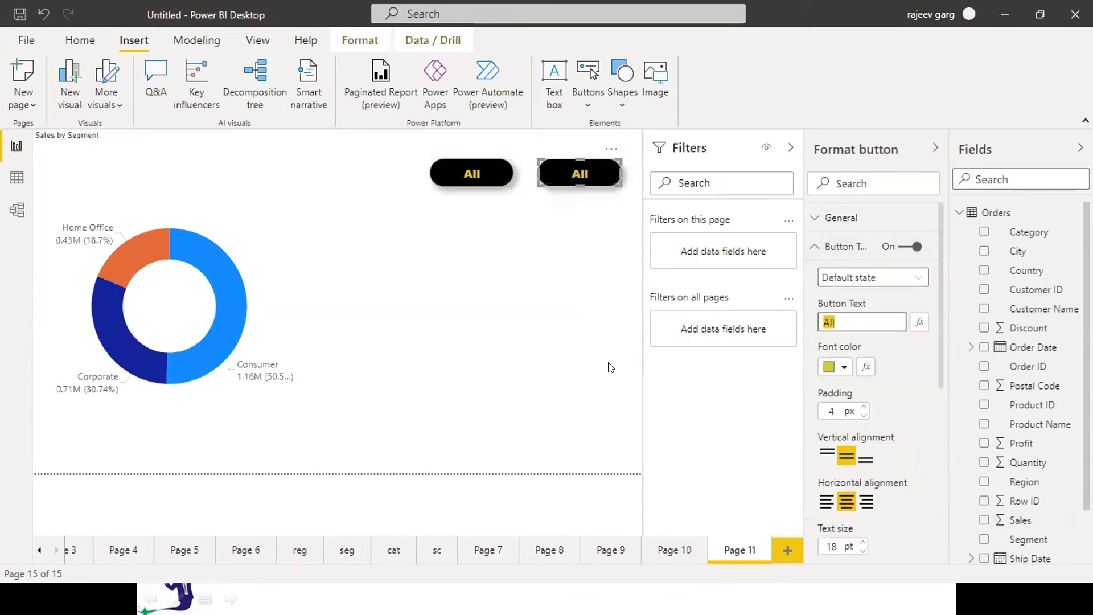
{"action": "type", "text": "None"}
{"action": "left_click", "coordinate": [494, 198]}
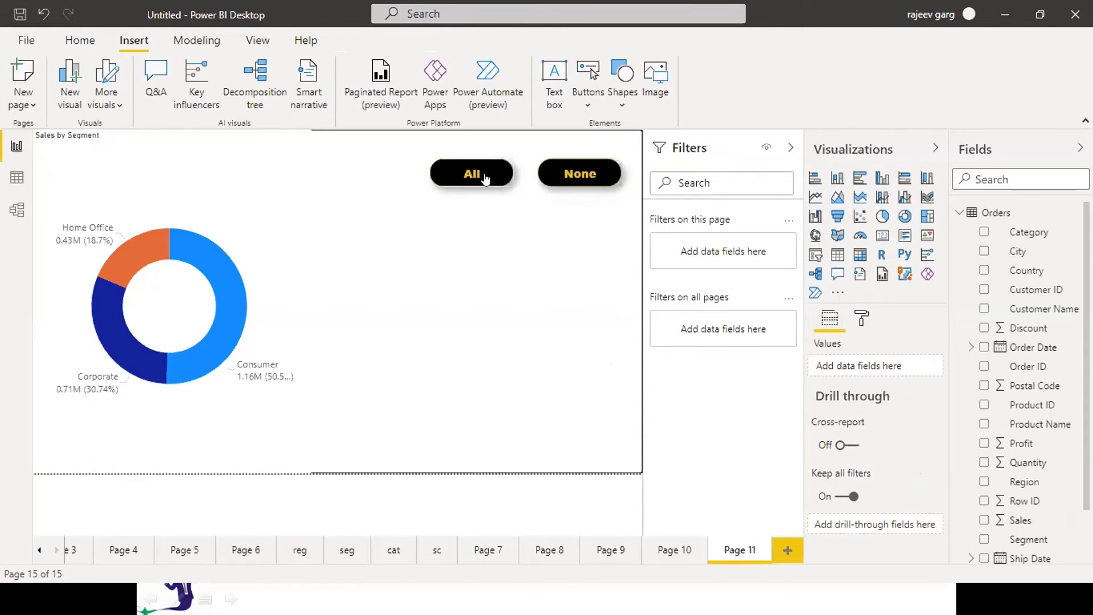
Step: Duplicate the All button twice to form a second row of two buttons beneath All and None
{"action": "left_click", "coordinate": [485, 178]}
{"action": "left_click_drag", "start_coordinate": [485, 177], "coordinate": [492, 210]}
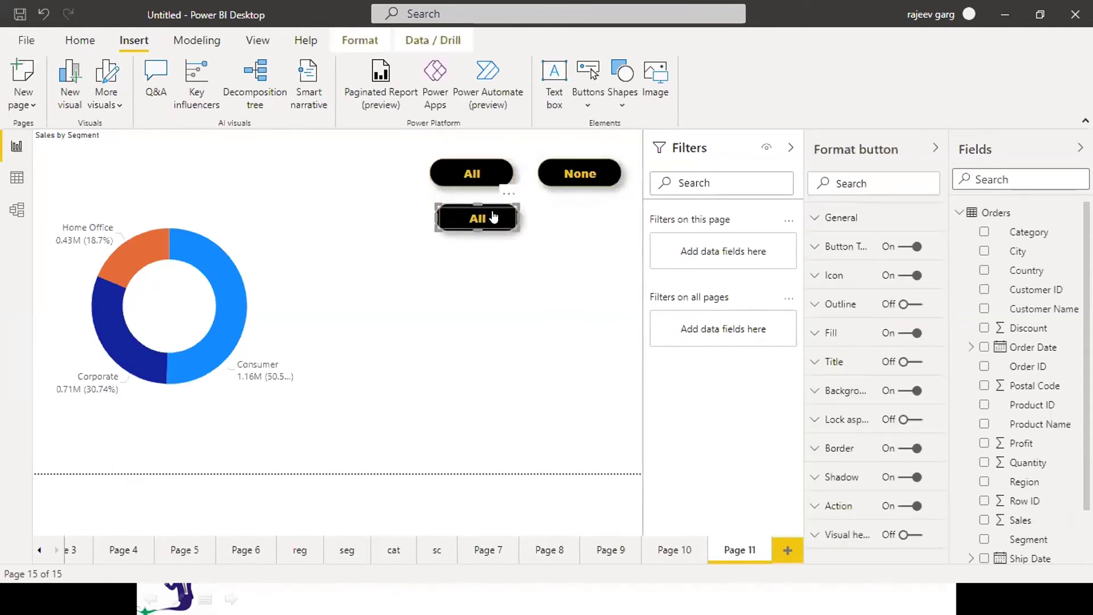
{"action": "left_click_drag", "start_coordinate": [485, 216], "coordinate": [593, 222]}
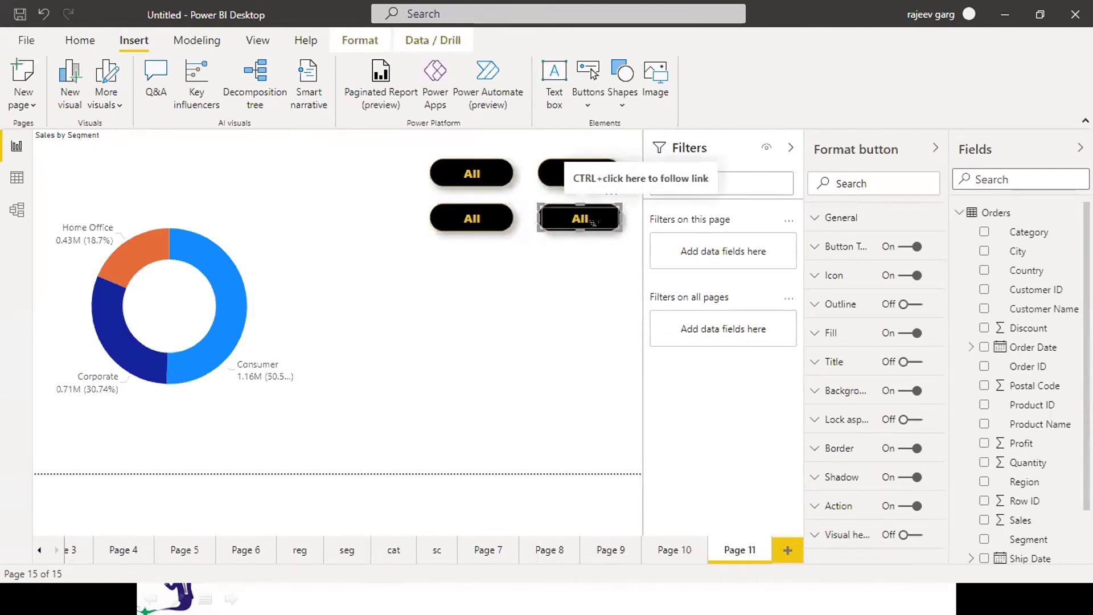
Step: Duplicate the second-row button twice more and arrange the copies as a third row aligned with the columns above
{"action": "key", "text": "ctrl+c"}
{"action": "key", "text": "ctrl+v"}
{"action": "left_click_drag", "start_coordinate": [581, 215], "coordinate": [584, 268]}
{"action": "key", "text": "ctrl+c"}
{"action": "key", "text": "ctrl+v"}
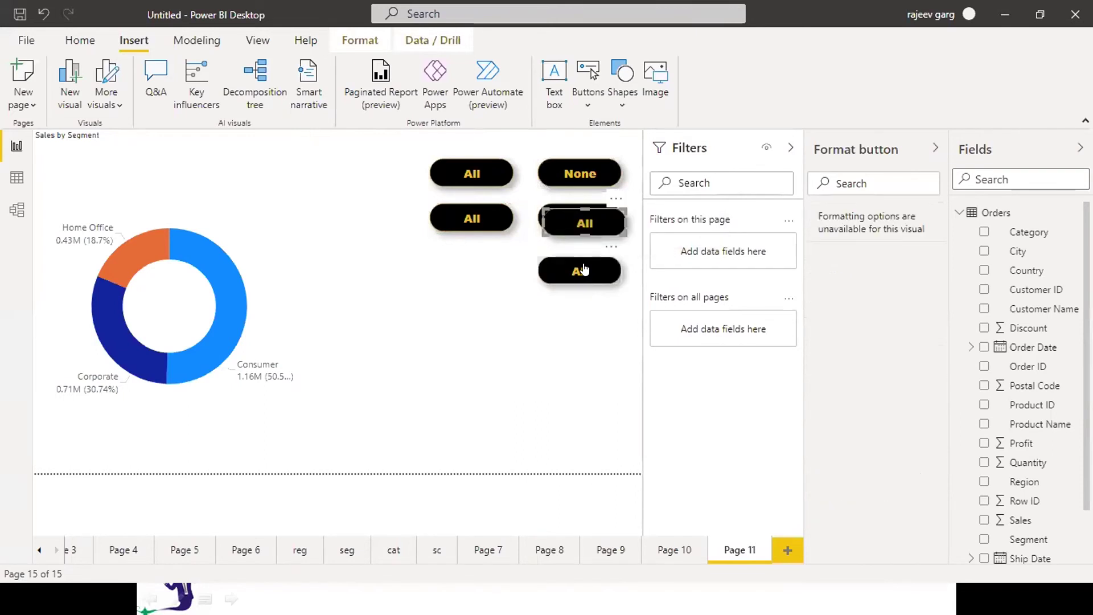
{"action": "left_click_drag", "start_coordinate": [581, 219], "coordinate": [472, 270]}
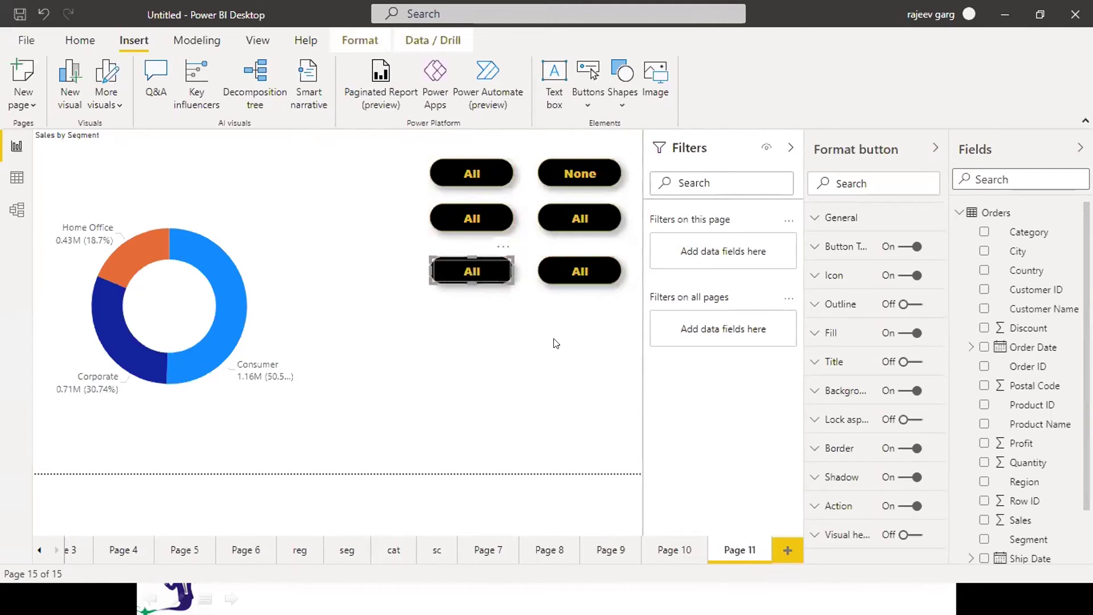
Step: Change the second-row button texts to Category and SC
{"action": "left_click", "coordinate": [488, 216]}
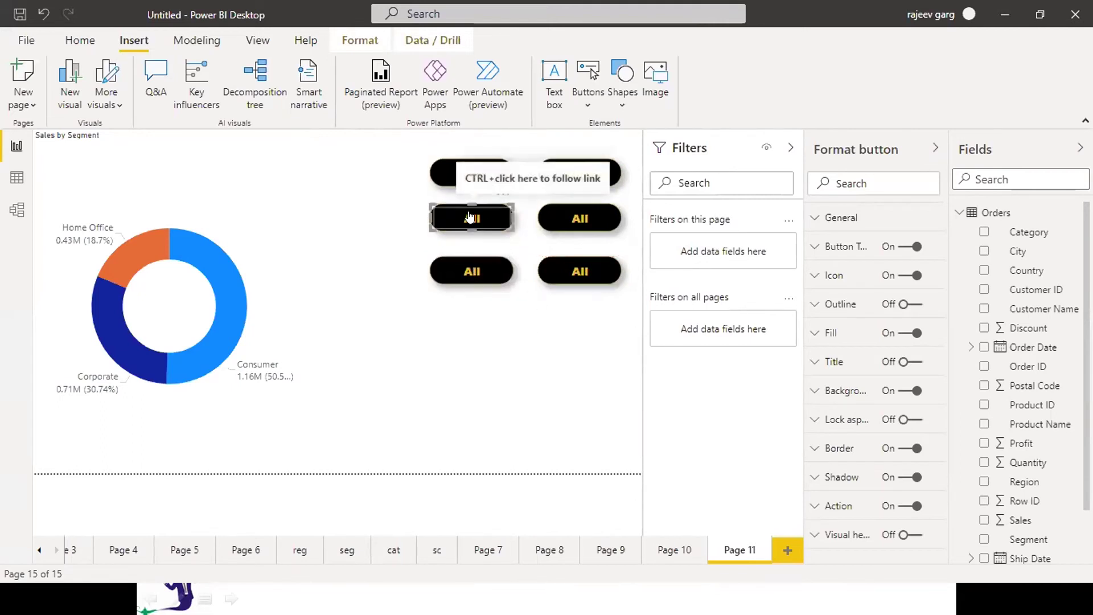
{"action": "left_click", "coordinate": [831, 249]}
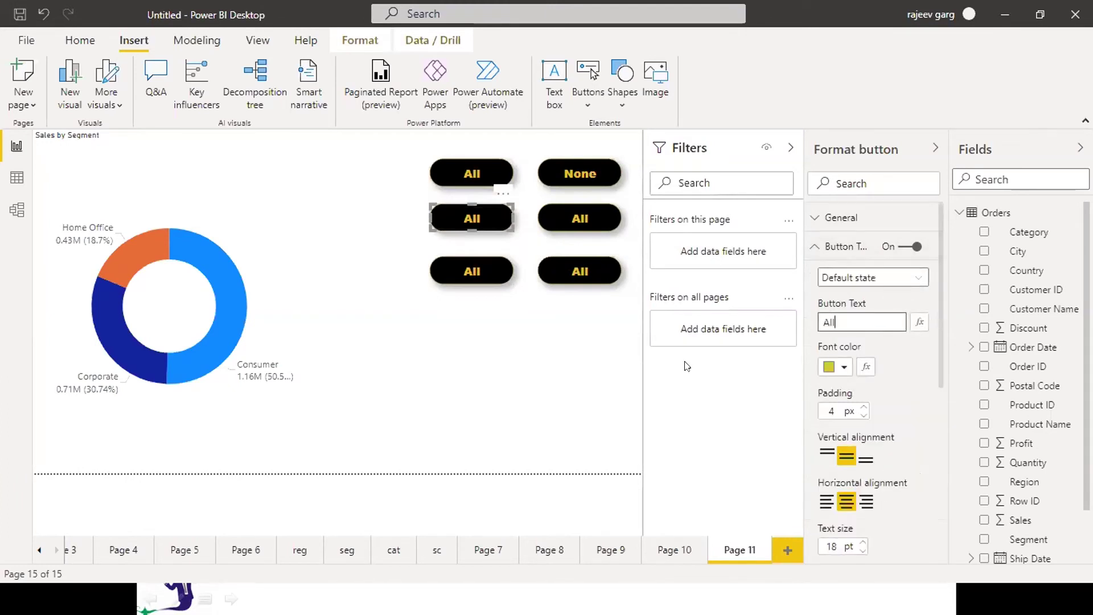
{"action": "type", "text": "cat"}
{"action": "type", "text": "Category"}
{"action": "left_click", "coordinate": [572, 205]}
{"action": "double_click", "coordinate": [842, 317]}
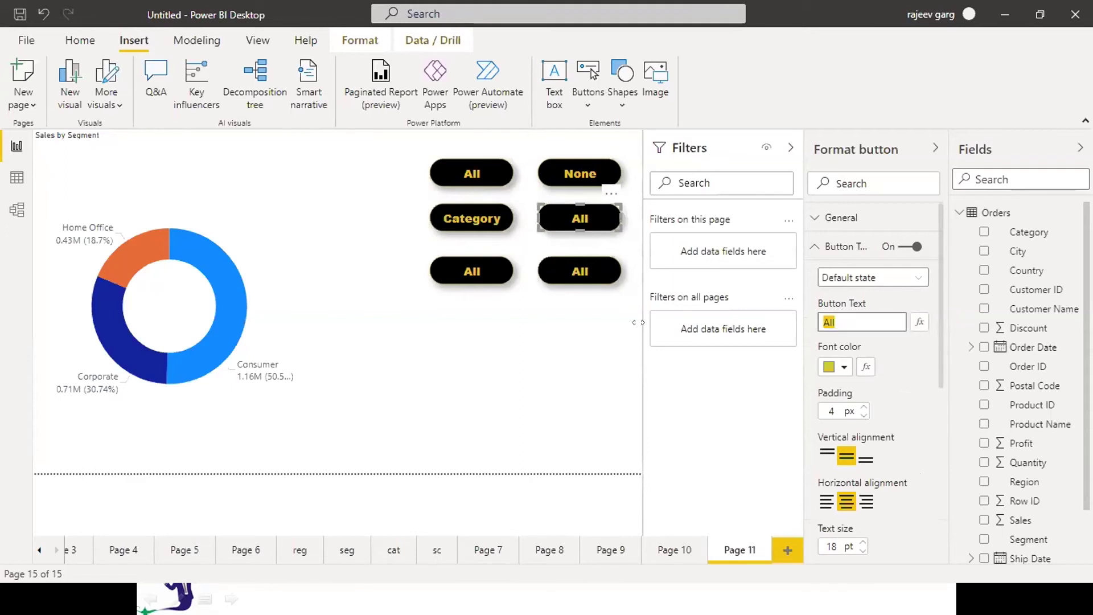
{"action": "type", "text": "SC"}
Step: Change the third-row button texts to Region and Segment
{"action": "left_click", "coordinate": [484, 273]}
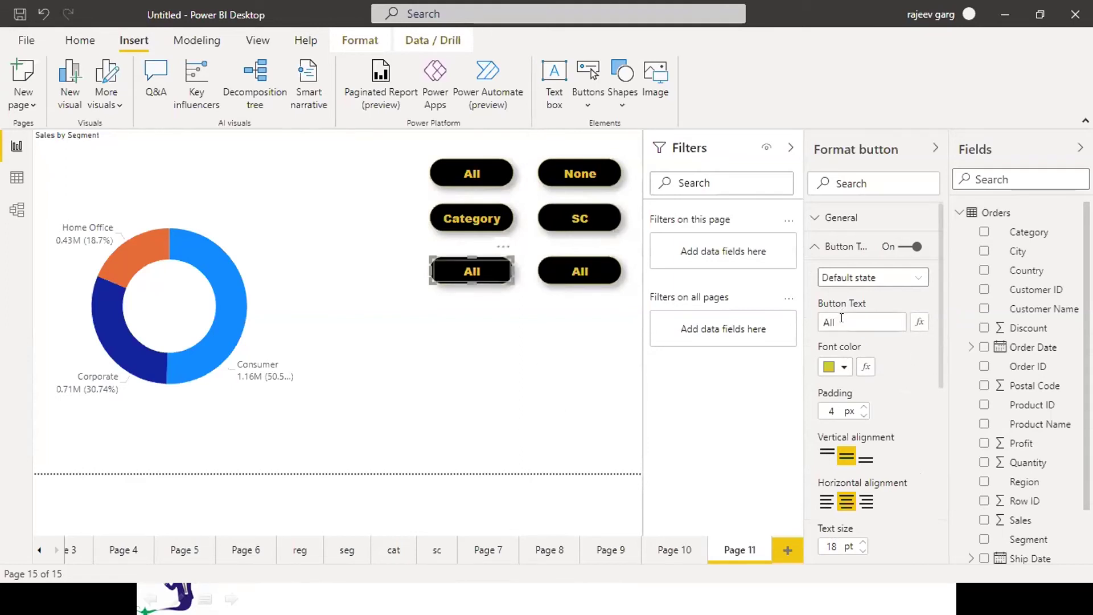
{"action": "type", "text": "Region"}
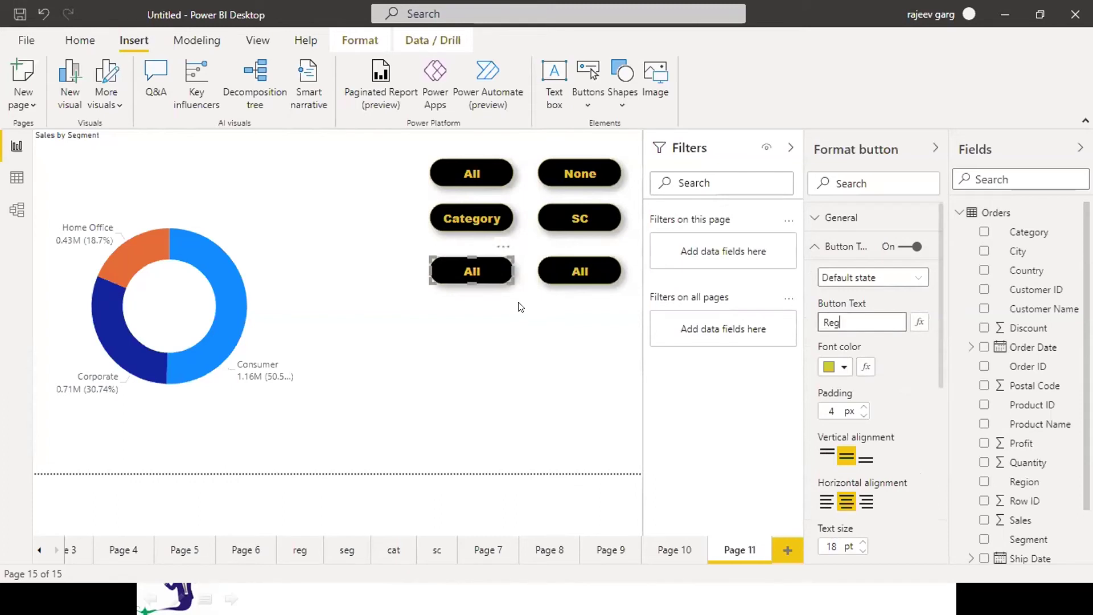
{"action": "left_click", "coordinate": [575, 269]}
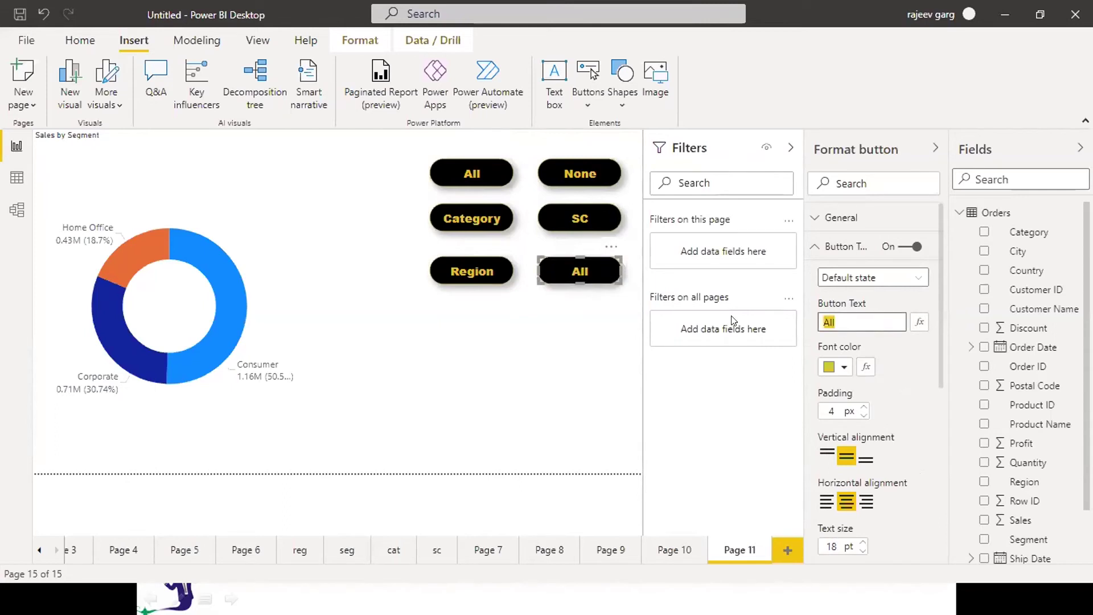
{"action": "type", "text": "segment"}
{"action": "key", "text": "Home"}
{"action": "key", "text": "Delete"}
{"action": "type", "text": "S"}
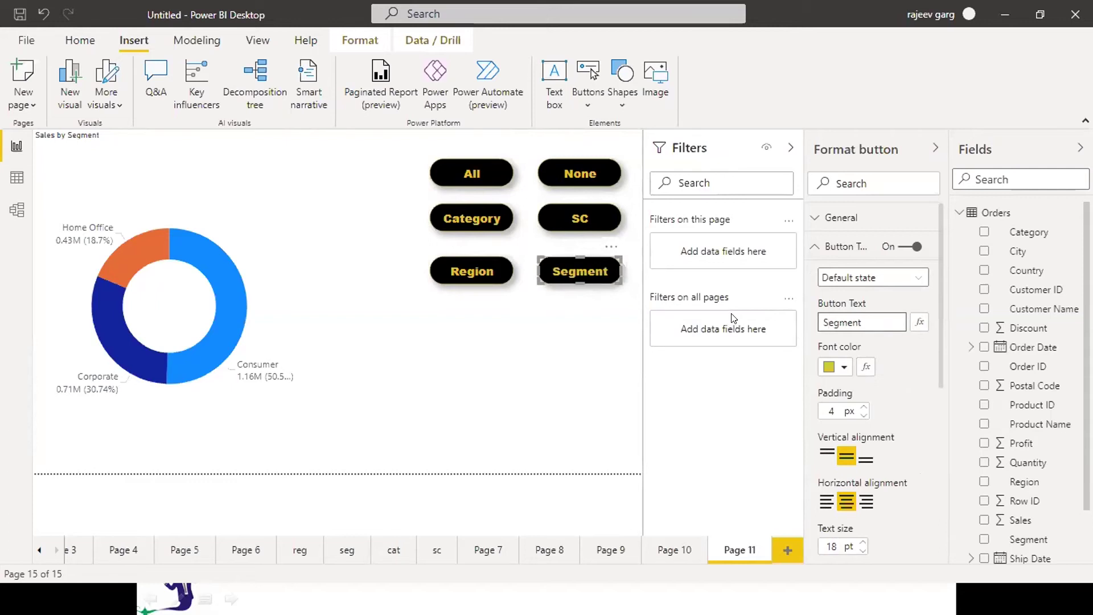
{"action": "left_click", "coordinate": [551, 326]}
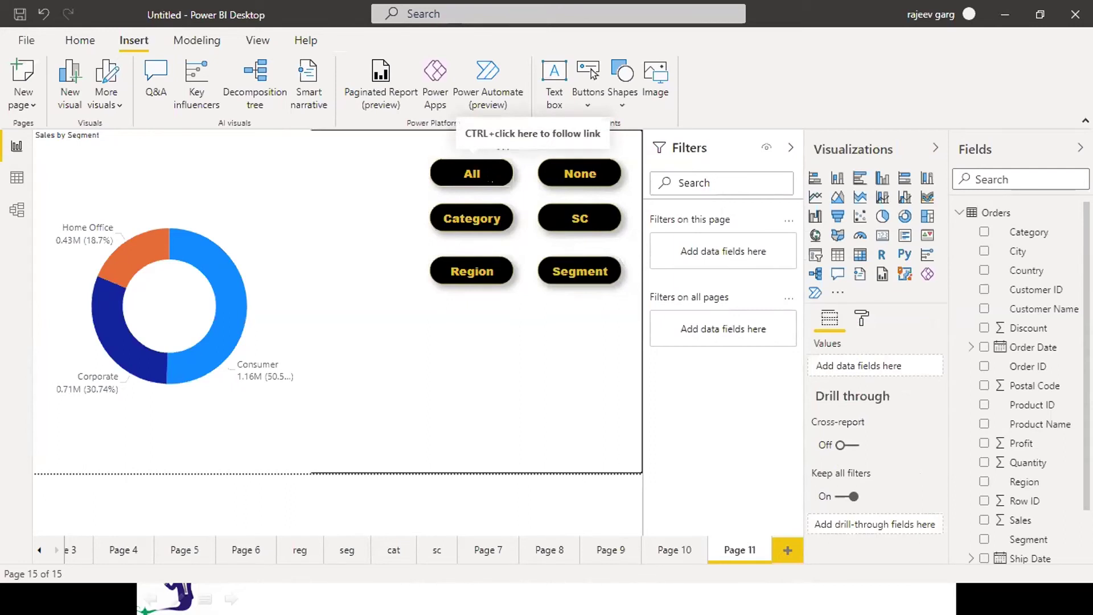
Step: Show the Bookmarks and Selection panes and collapse the Filters pane
{"action": "left_click", "coordinate": [252, 41]}
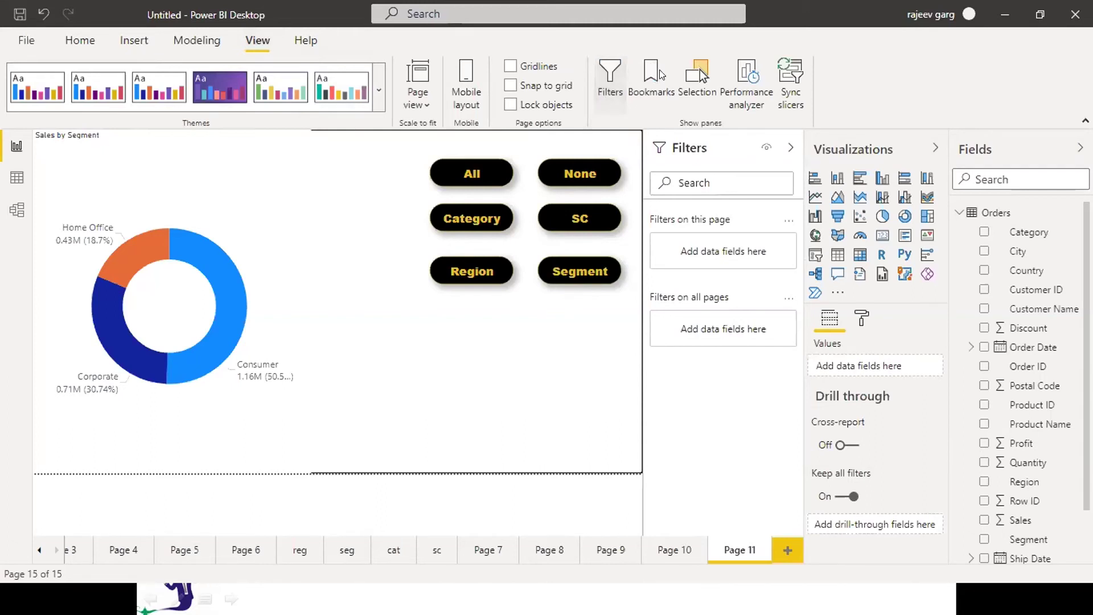
{"action": "left_click", "coordinate": [653, 85]}
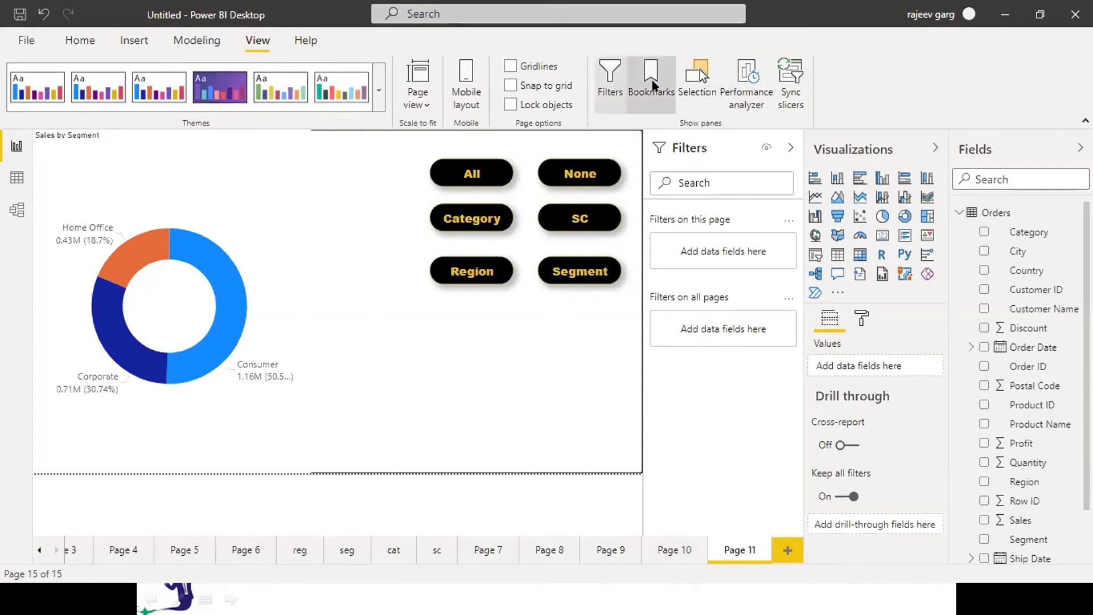
{"action": "left_click", "coordinate": [692, 84]}
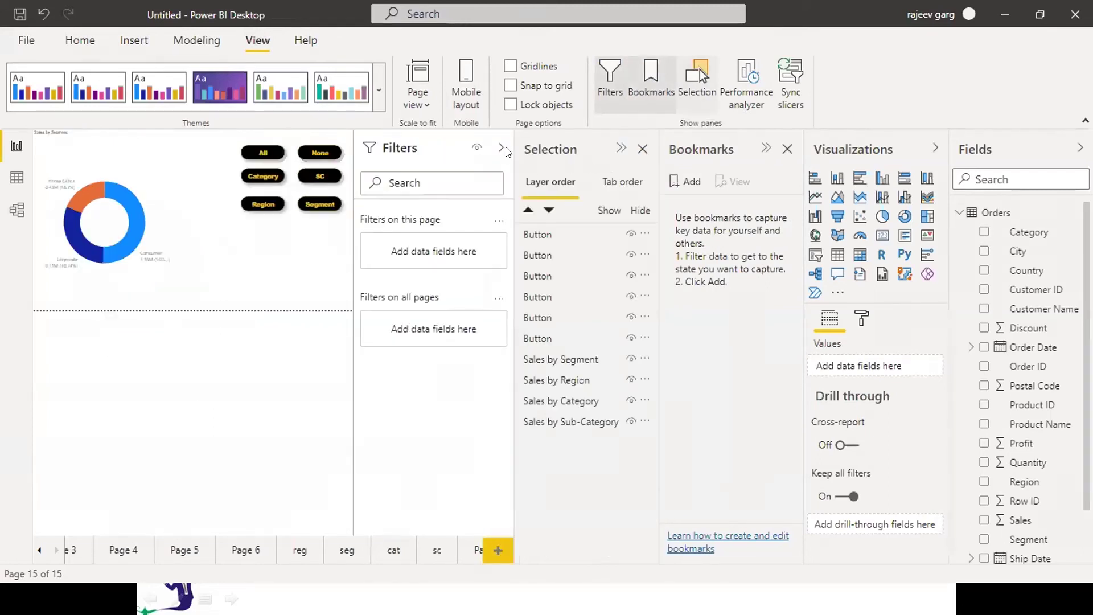
{"action": "left_click", "coordinate": [501, 148]}
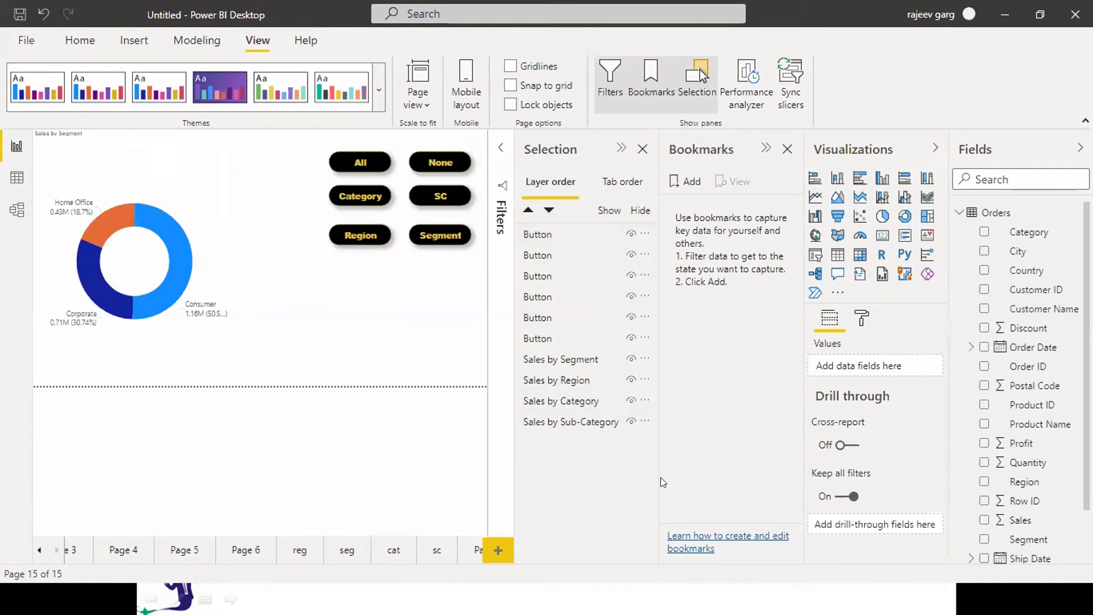
Step: With all four charts visible, add a bookmark and rename it All
{"action": "left_click", "coordinate": [630, 360]}
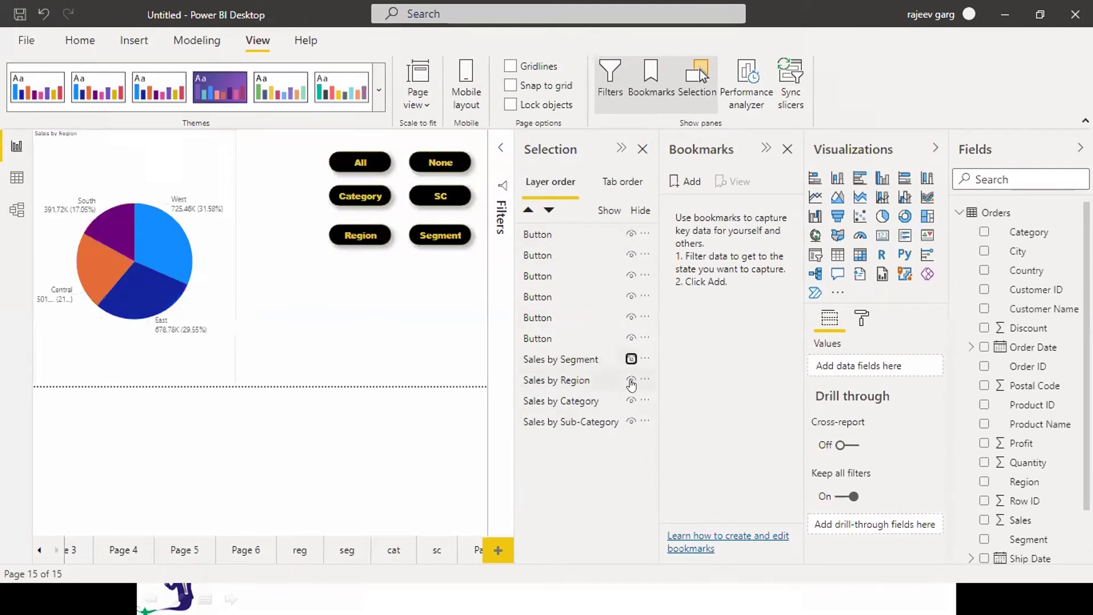
{"action": "left_click", "coordinate": [630, 360]}
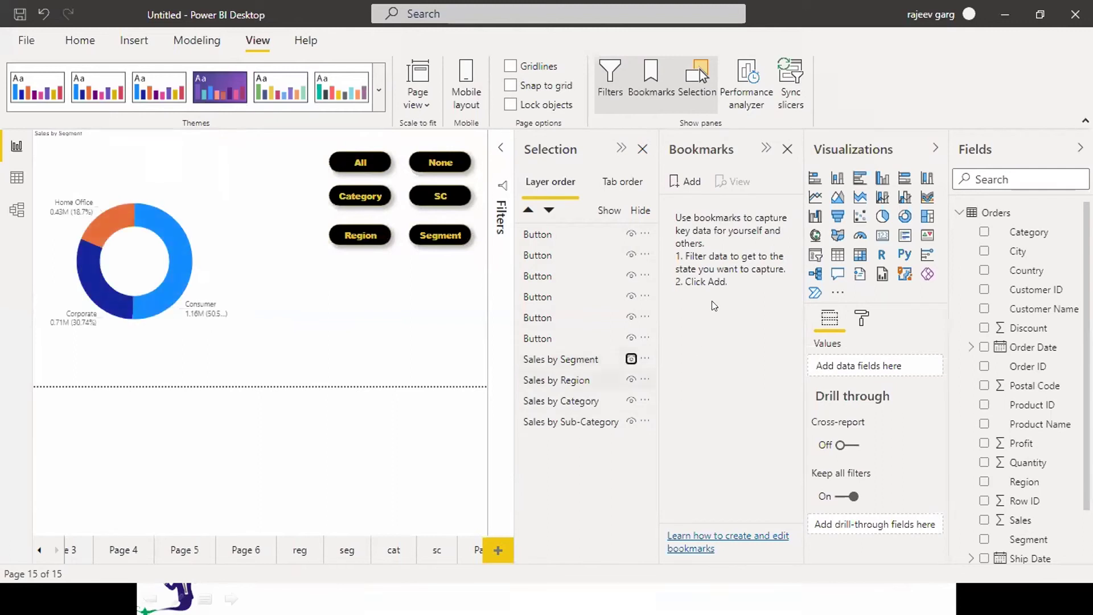
{"action": "left_click", "coordinate": [689, 180]}
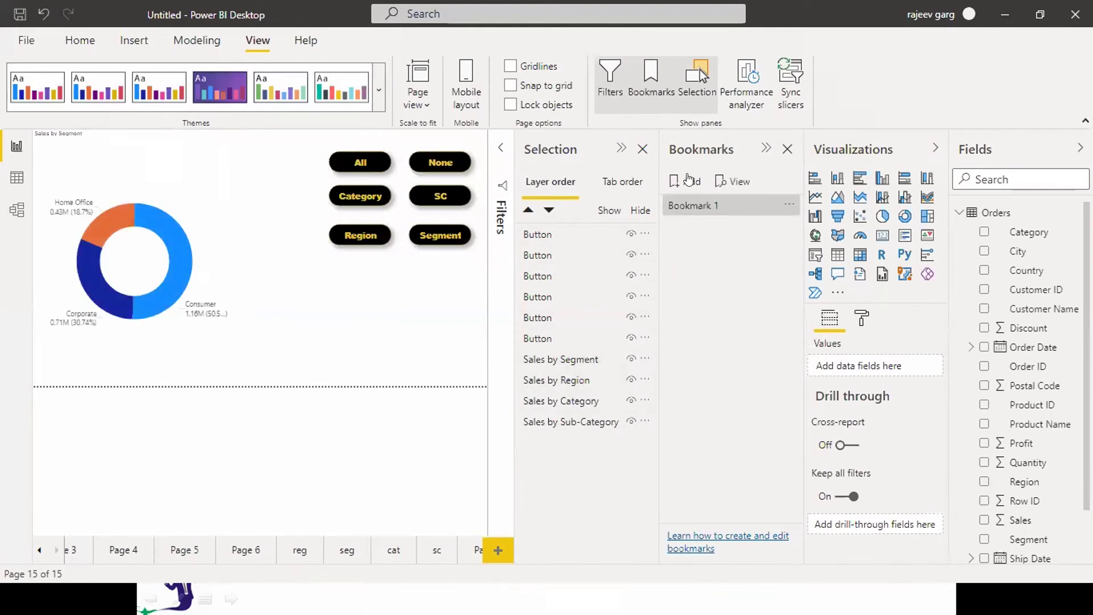
{"action": "left_click", "coordinate": [789, 207]}
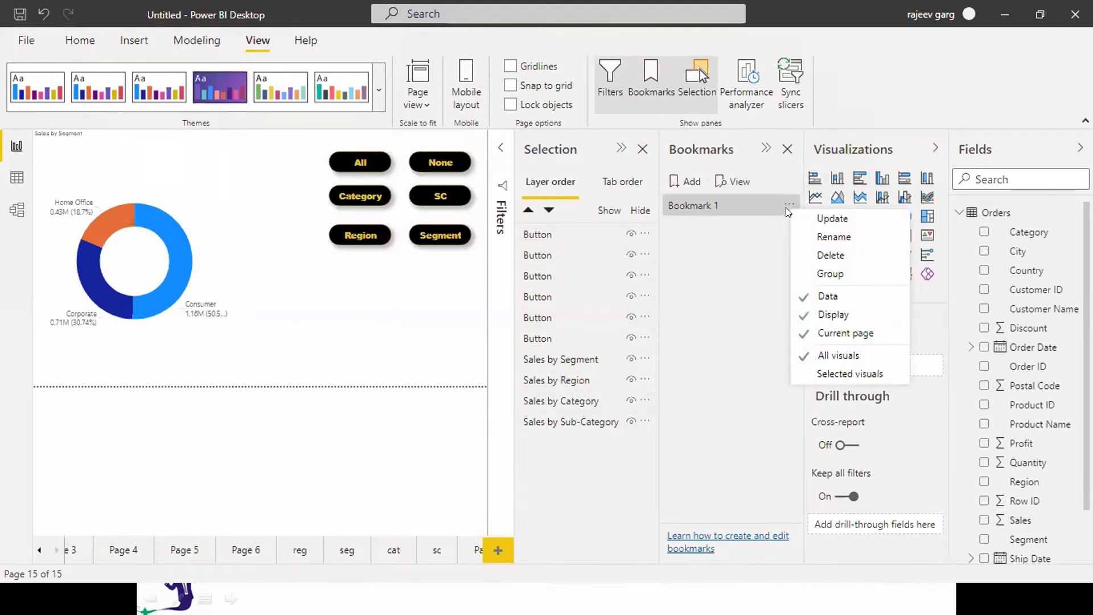
{"action": "left_click", "coordinate": [821, 238]}
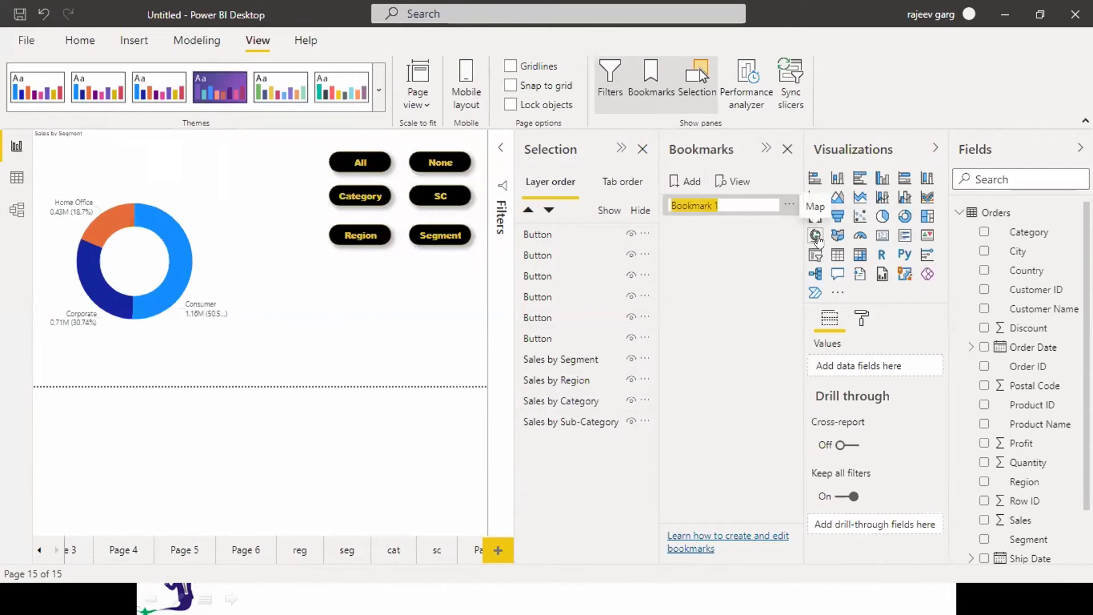
{"action": "type", "text": "All"}
{"action": "key", "text": "Return"}
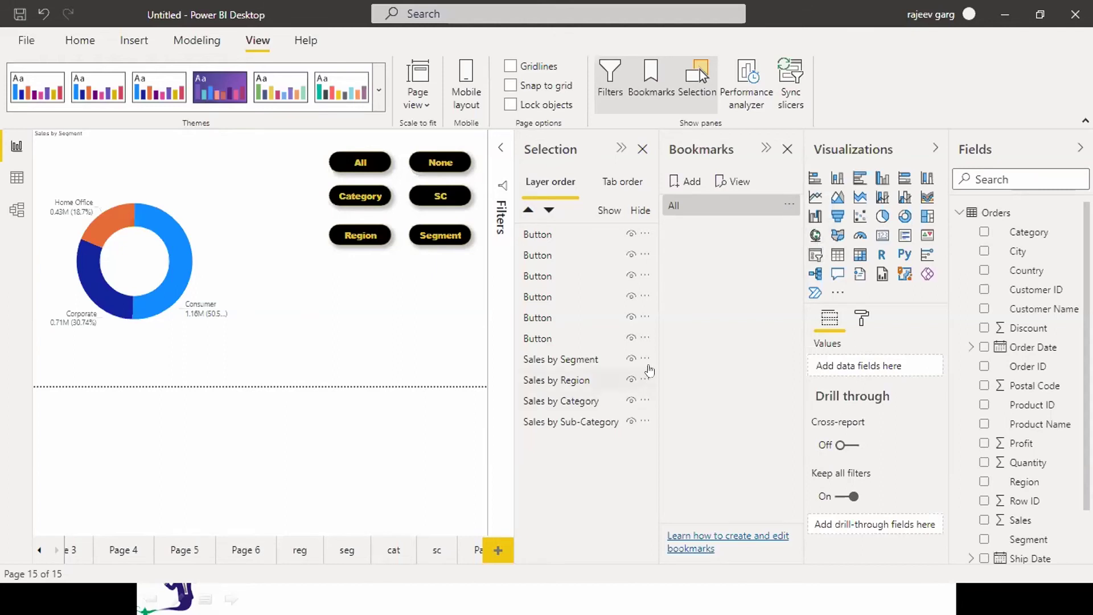
Step: Hide the Sales by Region, Sales by Category and Sales by Sub-Category charts and add a bookmark of this view
{"action": "left_click", "coordinate": [627, 378]}
{"action": "left_click", "coordinate": [631, 379]}
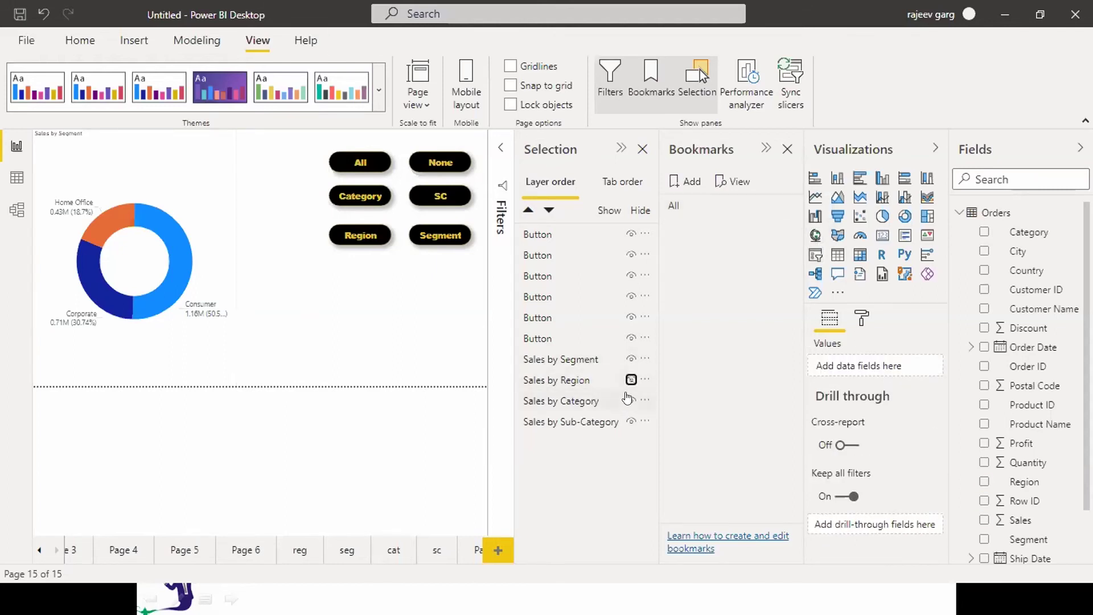
{"action": "left_click", "coordinate": [630, 400]}
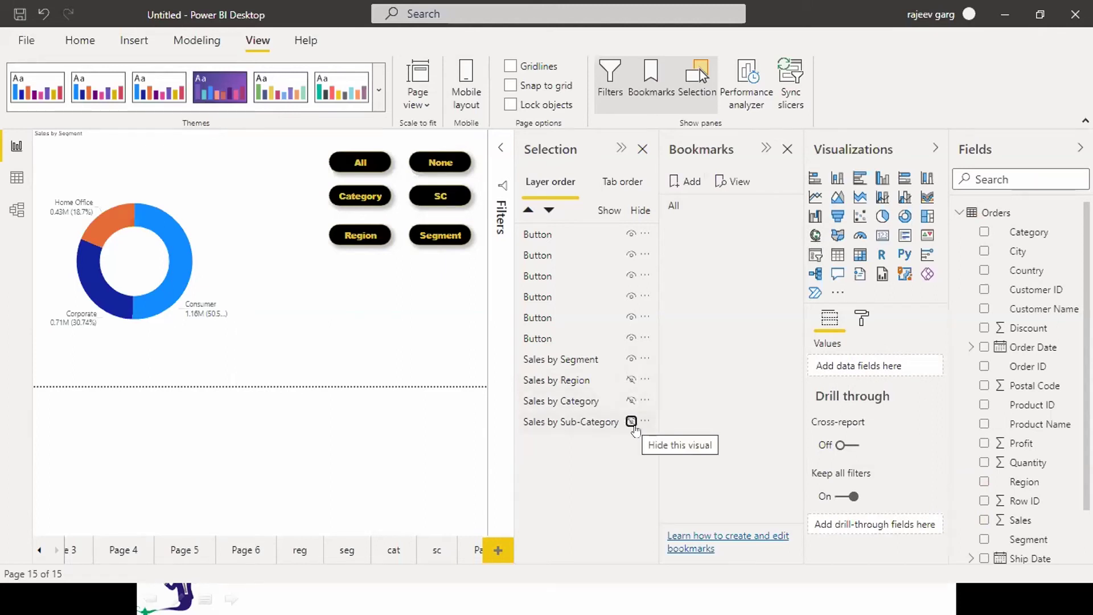
{"action": "left_click", "coordinate": [687, 182]}
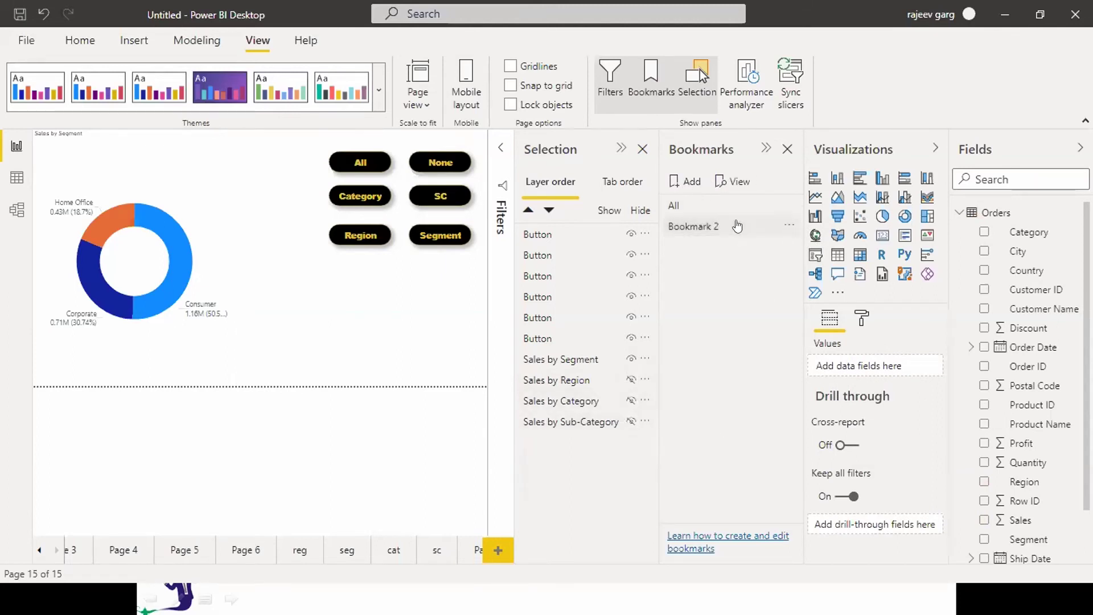
{"action": "left_click", "coordinate": [784, 227]}
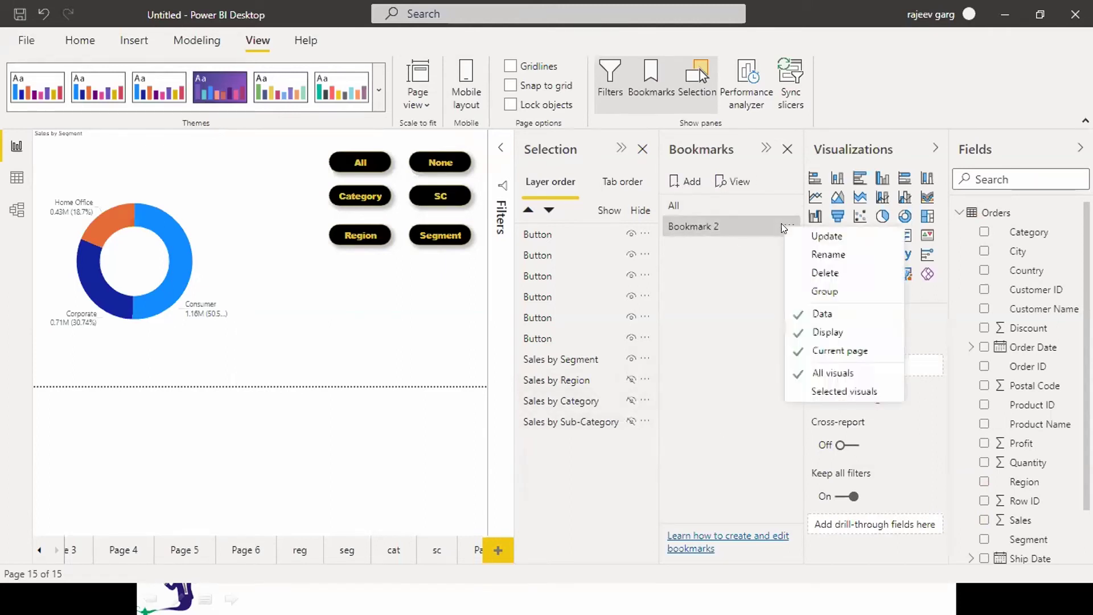
{"action": "left_click", "coordinate": [821, 253]}
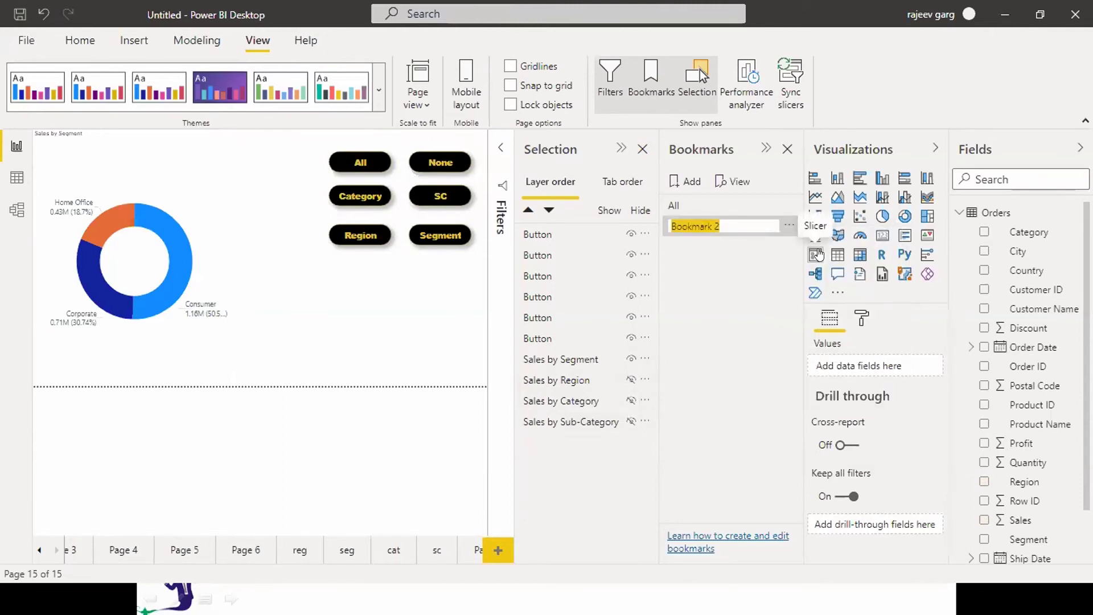
{"action": "left_click", "coordinate": [818, 255]}
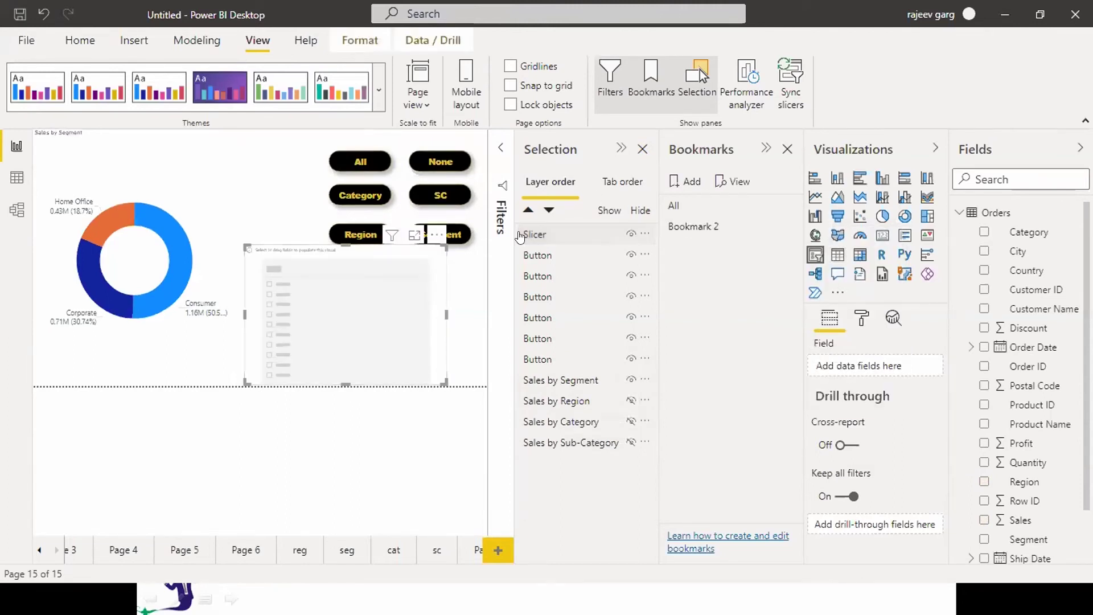
{"action": "left_click", "coordinate": [436, 235]}
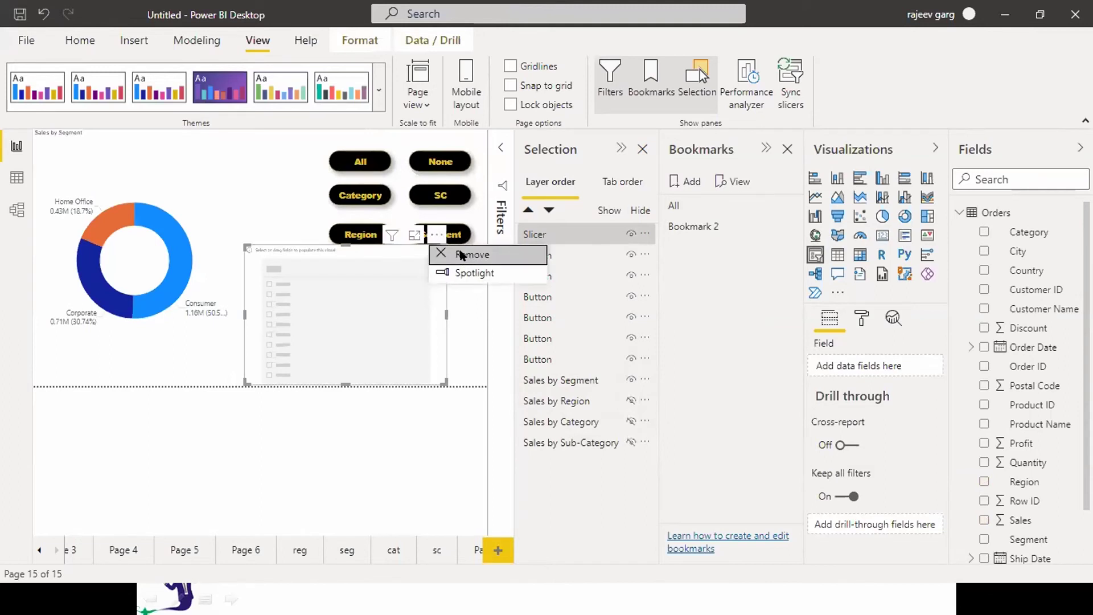
{"action": "left_click", "coordinate": [451, 255]}
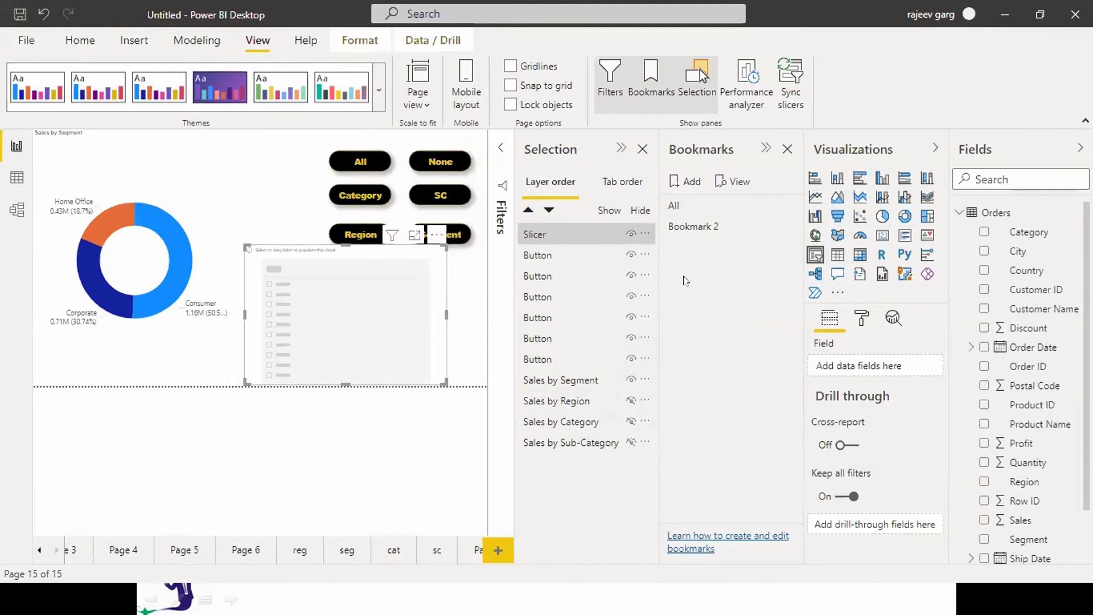
Step: Rename the bookmark of the Sales by Segment view to seg
{"action": "left_click", "coordinate": [783, 226]}
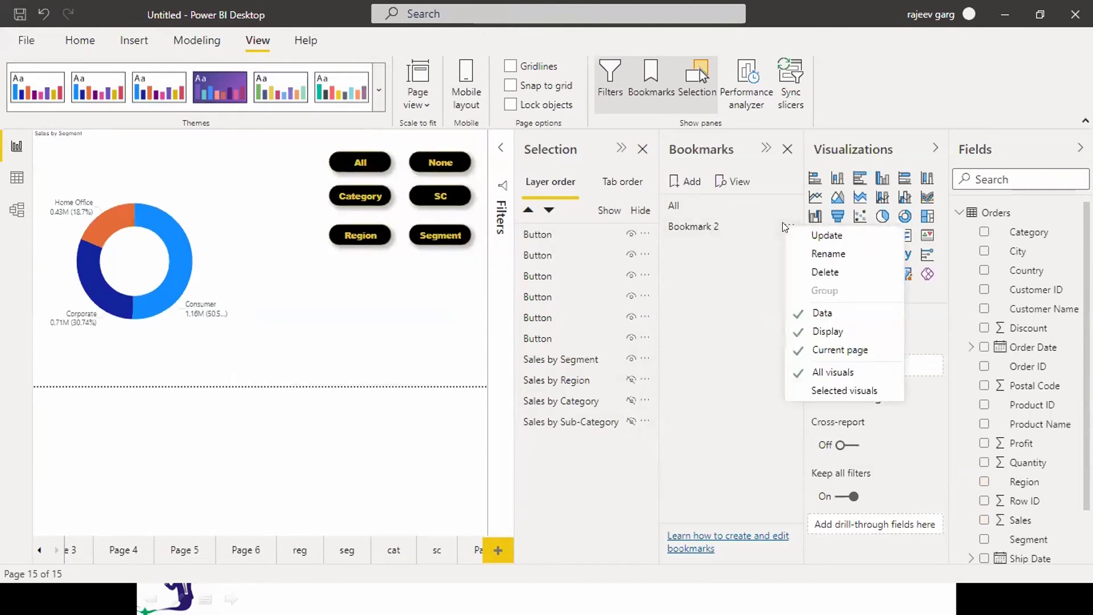
{"action": "left_click", "coordinate": [816, 255]}
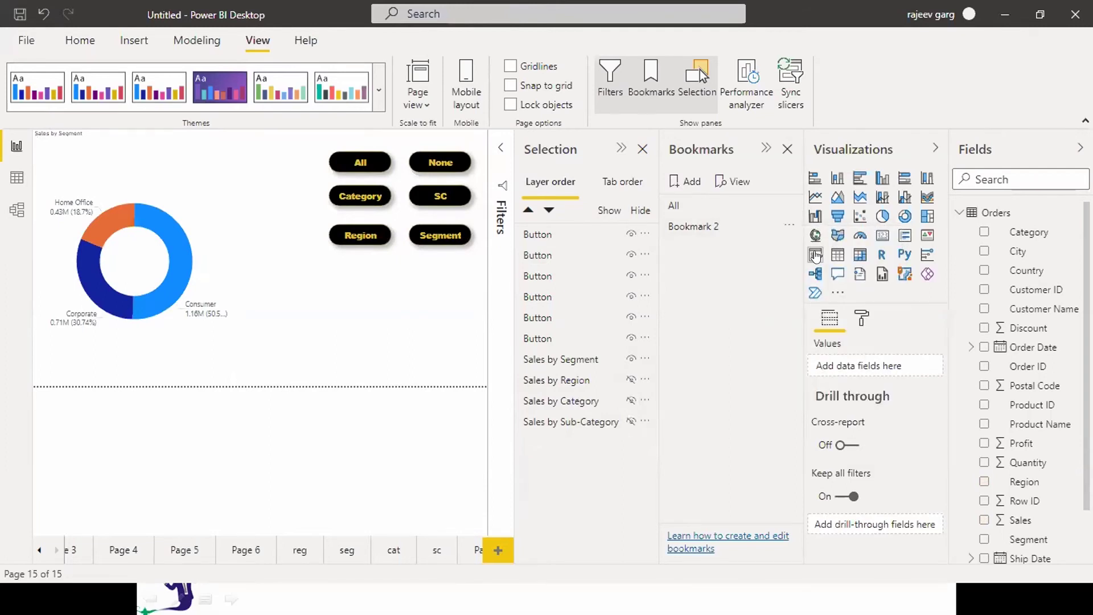
{"action": "type", "text": "seg"}
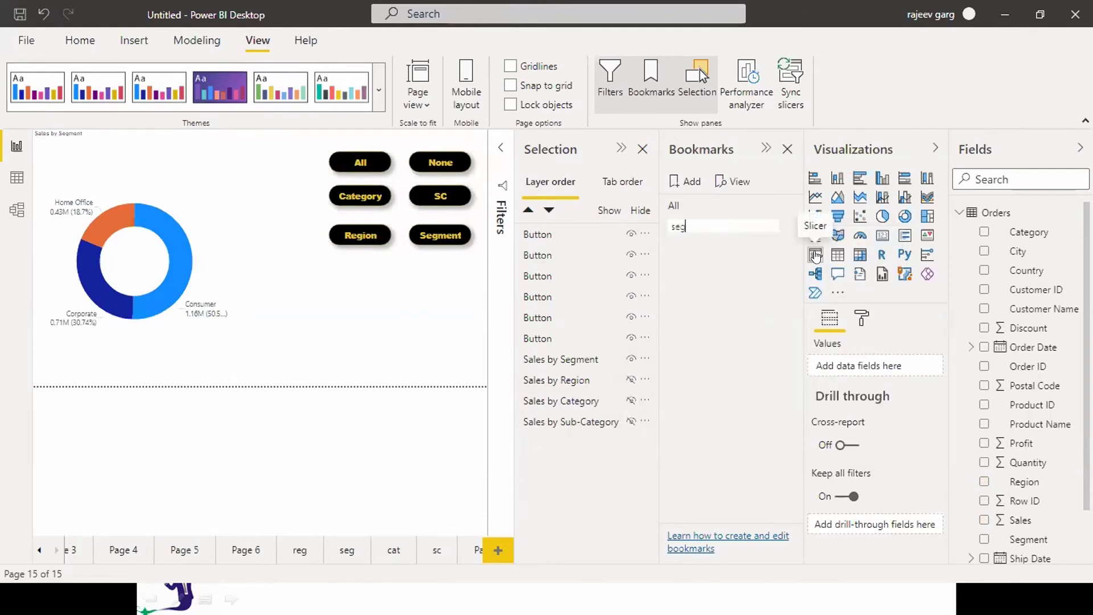
{"action": "key", "text": "Return"}
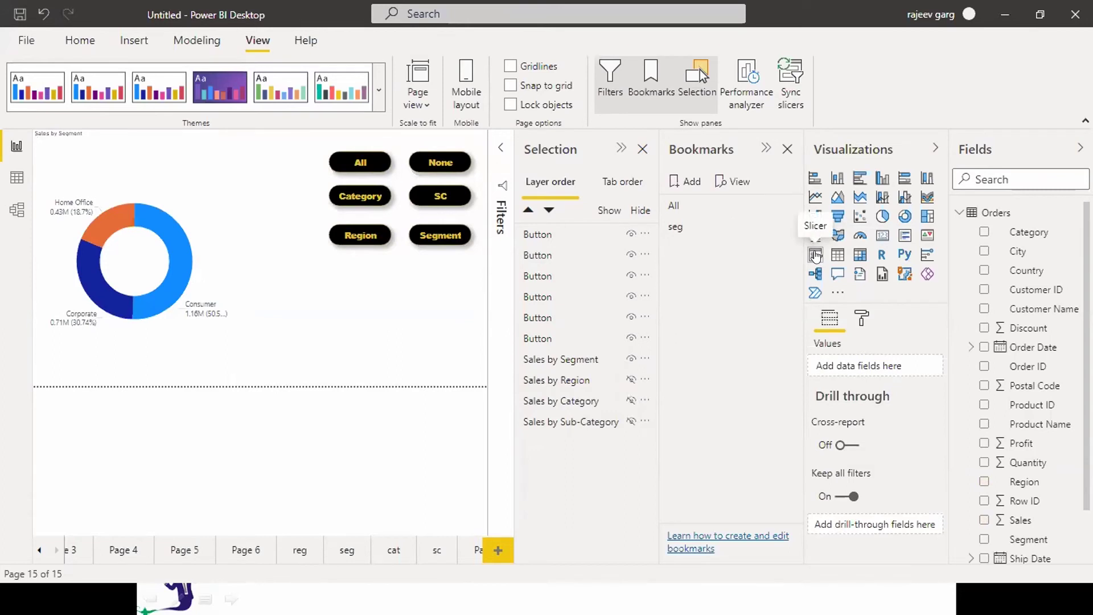
Step: Hide the Sales by Segment chart, show Sales by Region, and save this view as a bookmark named reg
{"action": "left_click", "coordinate": [631, 358]}
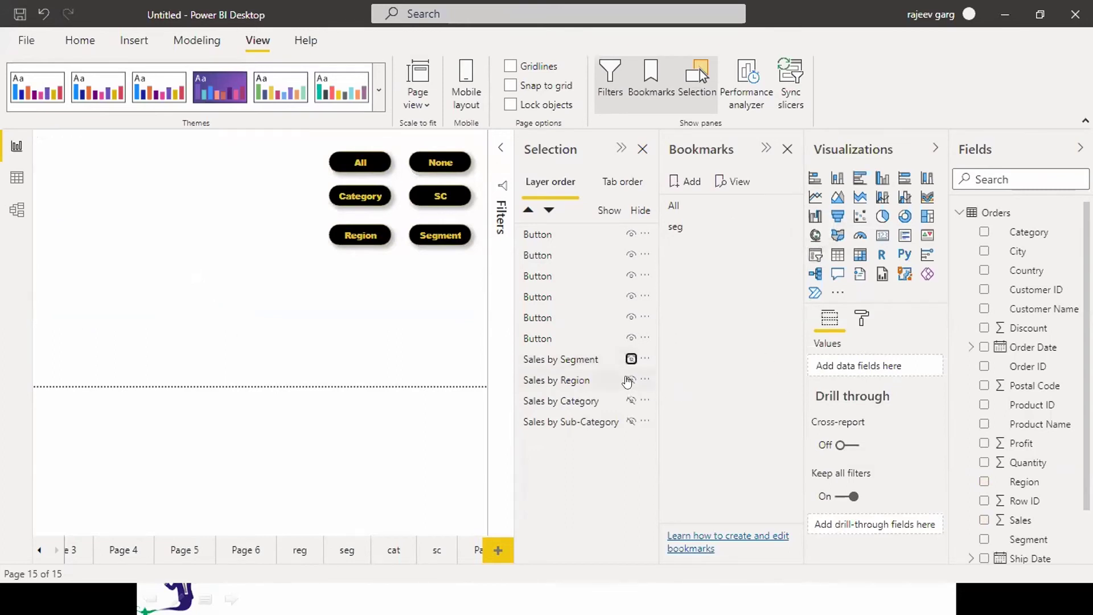
{"action": "left_click", "coordinate": [630, 379]}
{"action": "left_click", "coordinate": [689, 183]}
{"action": "left_click", "coordinate": [787, 247]}
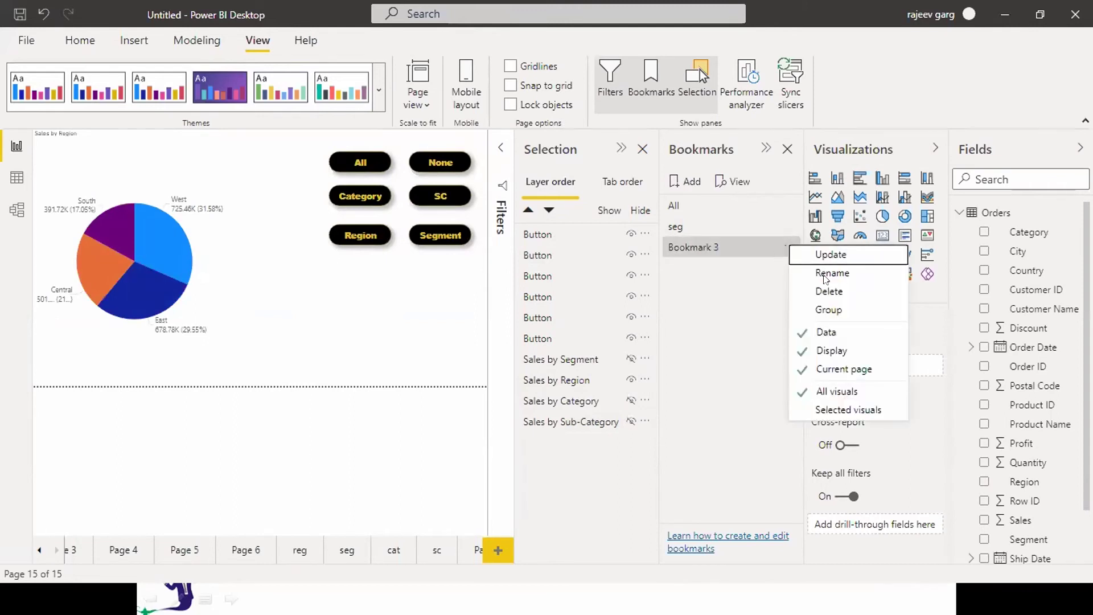
{"action": "left_click", "coordinate": [836, 275]}
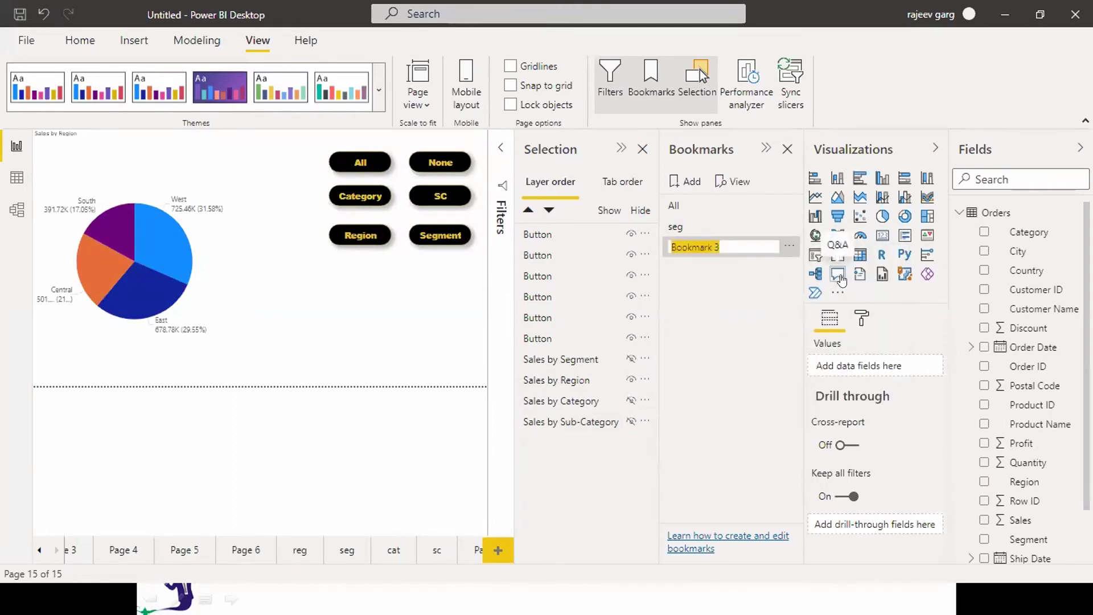
{"action": "type", "text": "reg"}
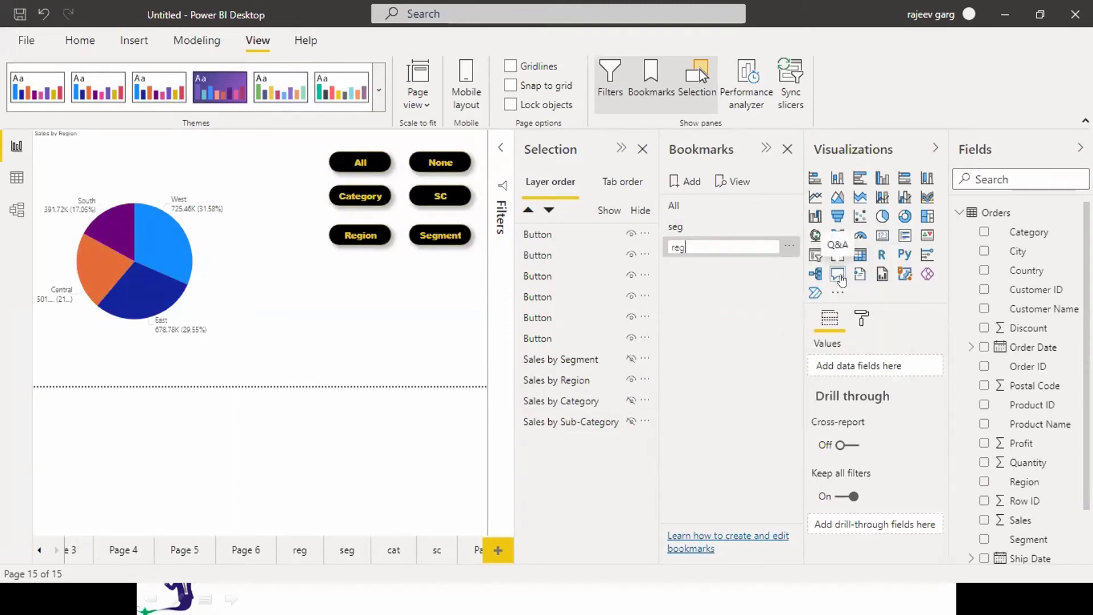
{"action": "key", "text": "Return"}
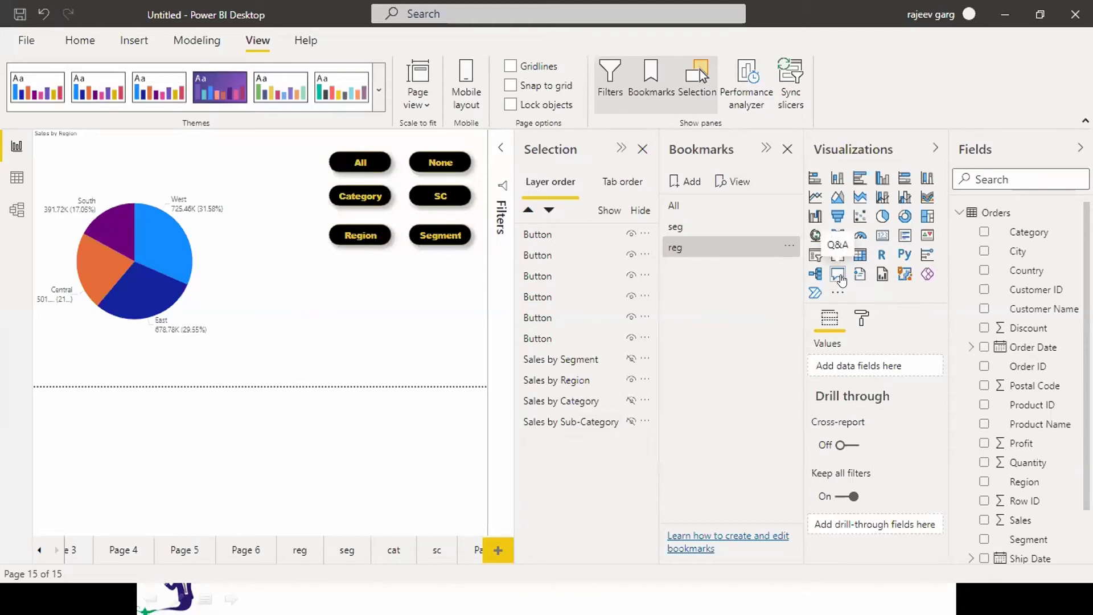
Step: Hide the Sales by Region chart, show Sales by Category, and save this view as a bookmark named cat
{"action": "left_click", "coordinate": [631, 378]}
{"action": "left_click", "coordinate": [631, 400]}
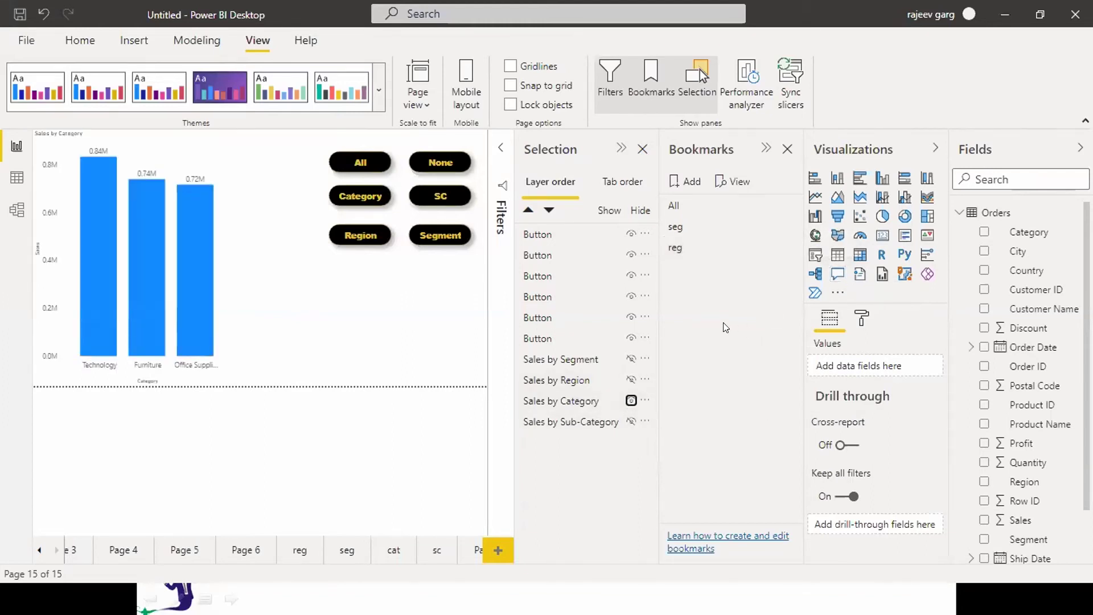
{"action": "left_click", "coordinate": [687, 181]}
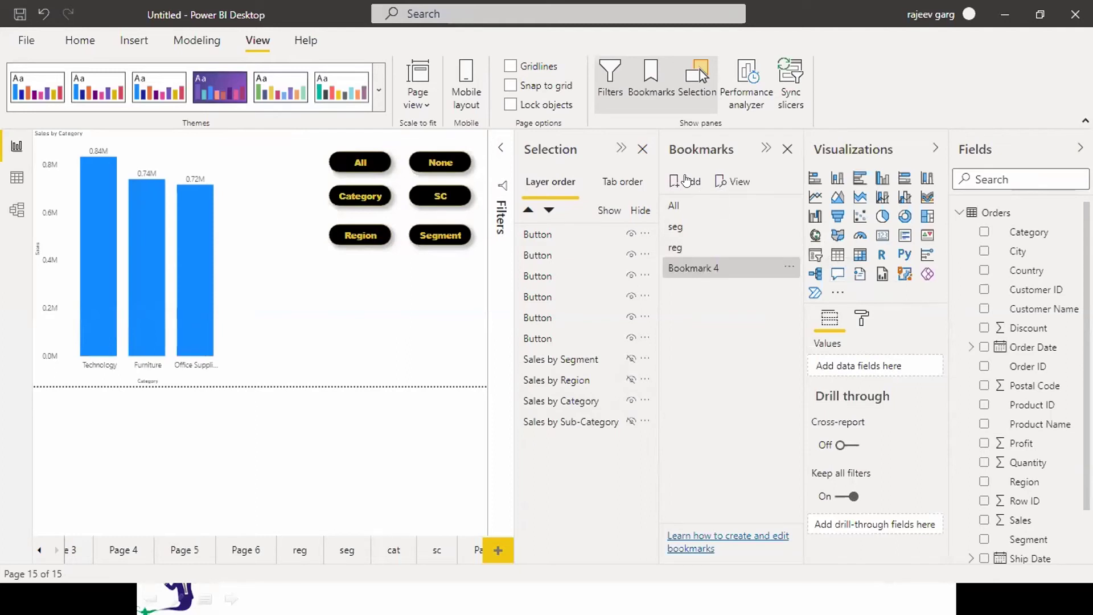
{"action": "left_click", "coordinate": [790, 268]}
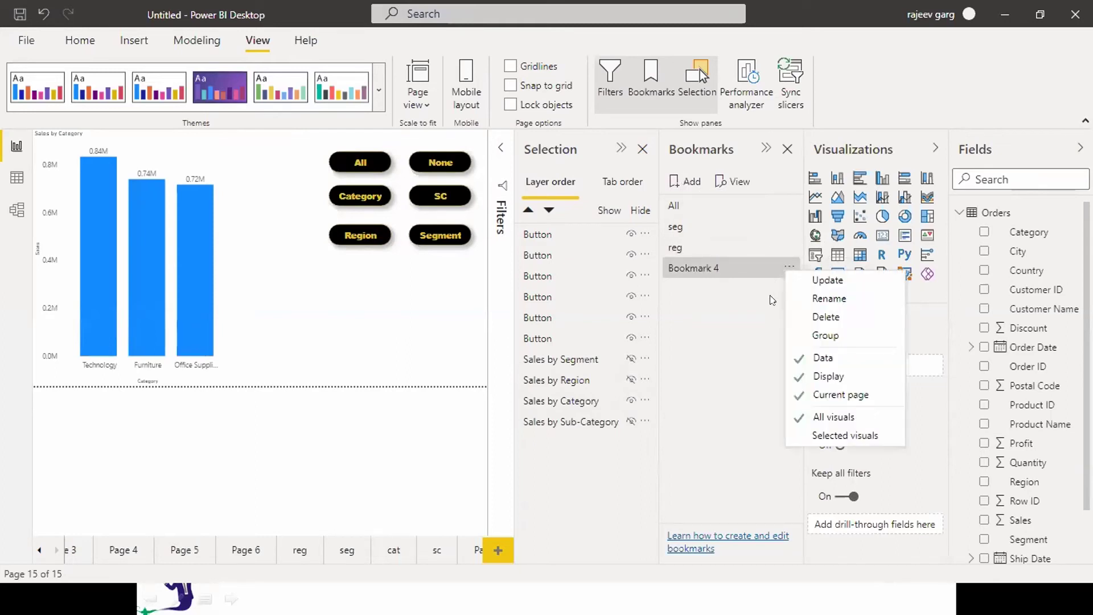
{"action": "left_click", "coordinate": [825, 298]}
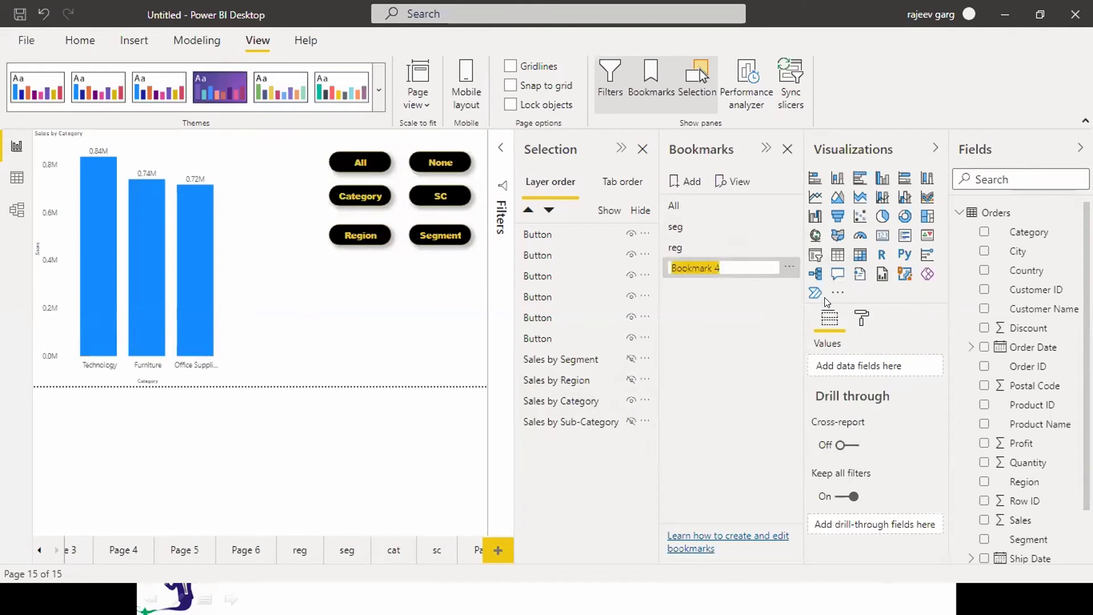
{"action": "type", "text": "cat"}
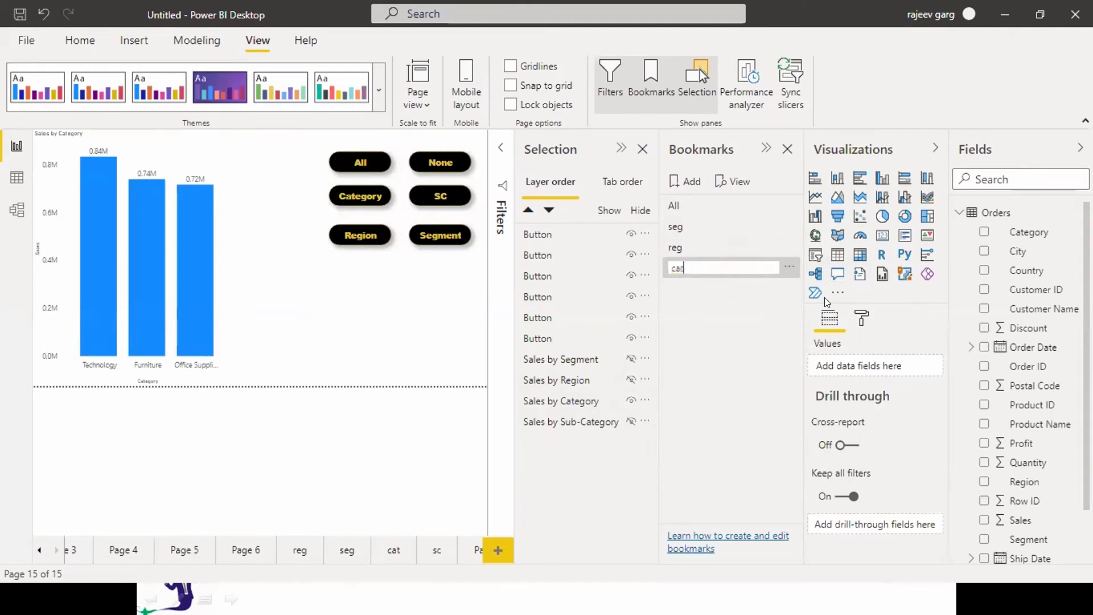
{"action": "key", "text": "Return"}
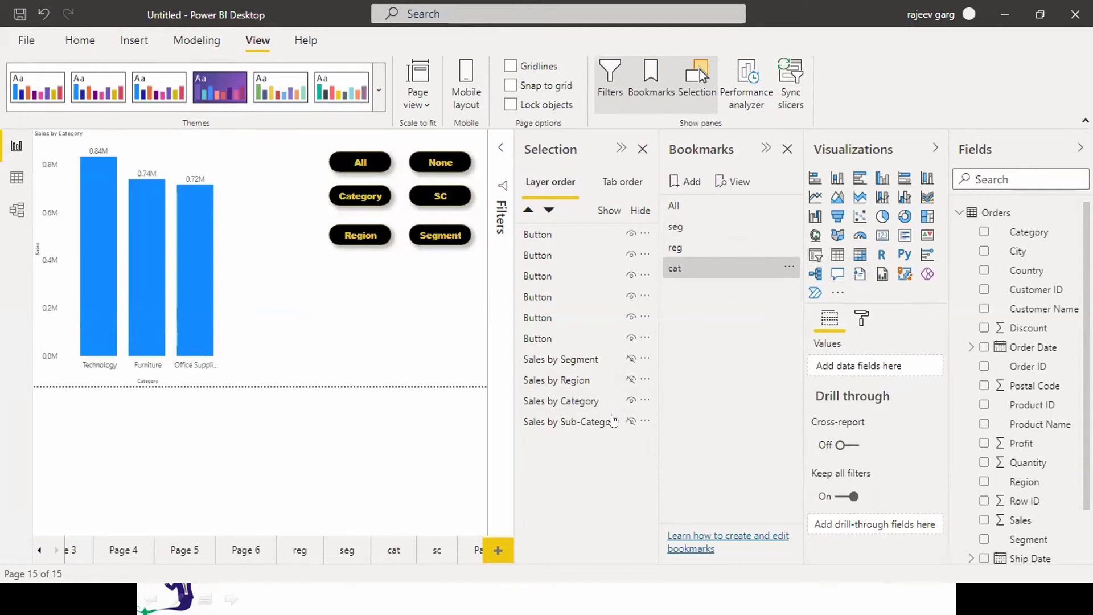
Step: Hide the Sales by Category chart, show Sales by Sub-Category, and save this view as a bookmark named sc
{"action": "left_click", "coordinate": [631, 400]}
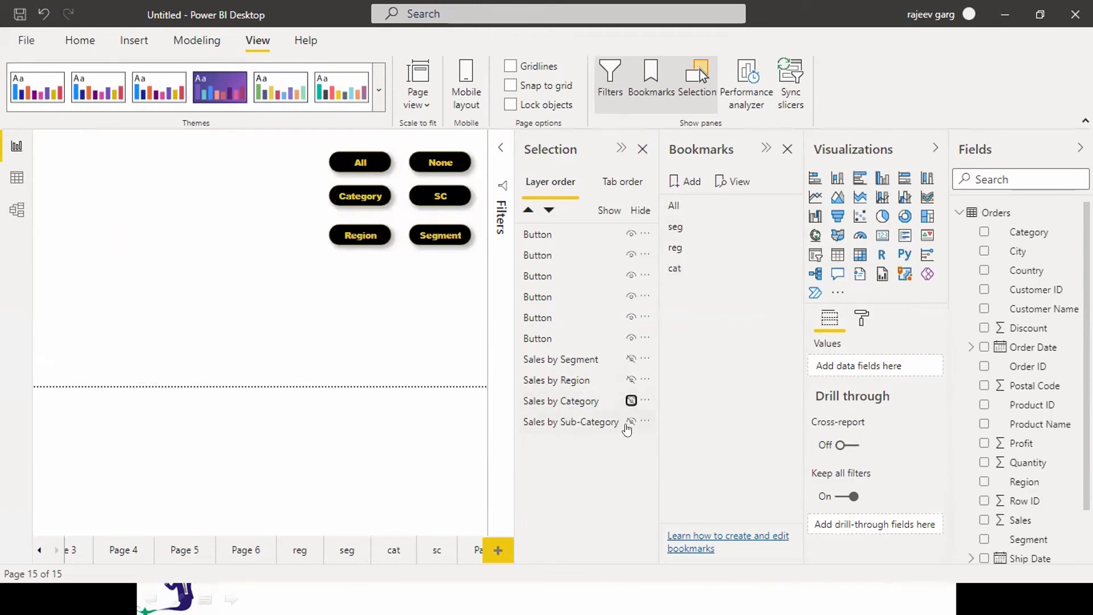
{"action": "left_click", "coordinate": [631, 421]}
{"action": "left_click", "coordinate": [686, 187]}
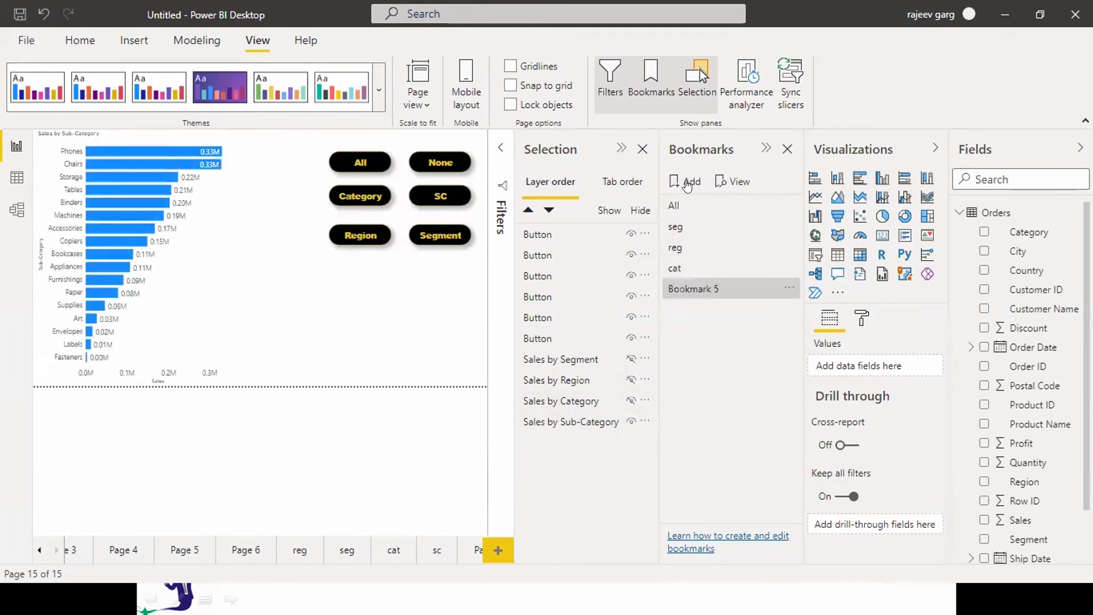
{"action": "left_click", "coordinate": [786, 288]}
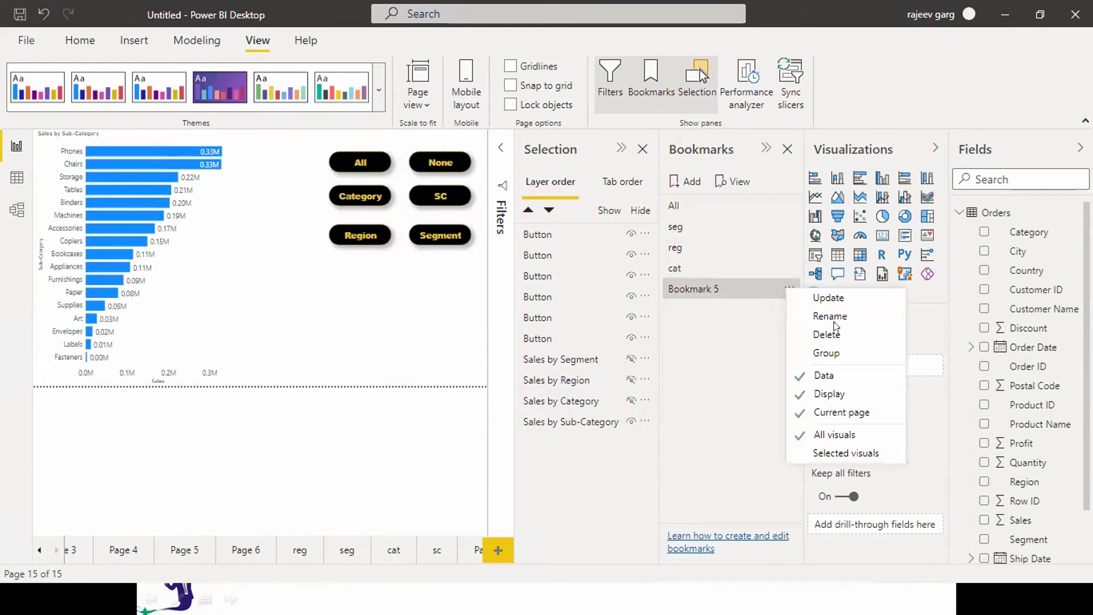
{"action": "left_click", "coordinate": [828, 313]}
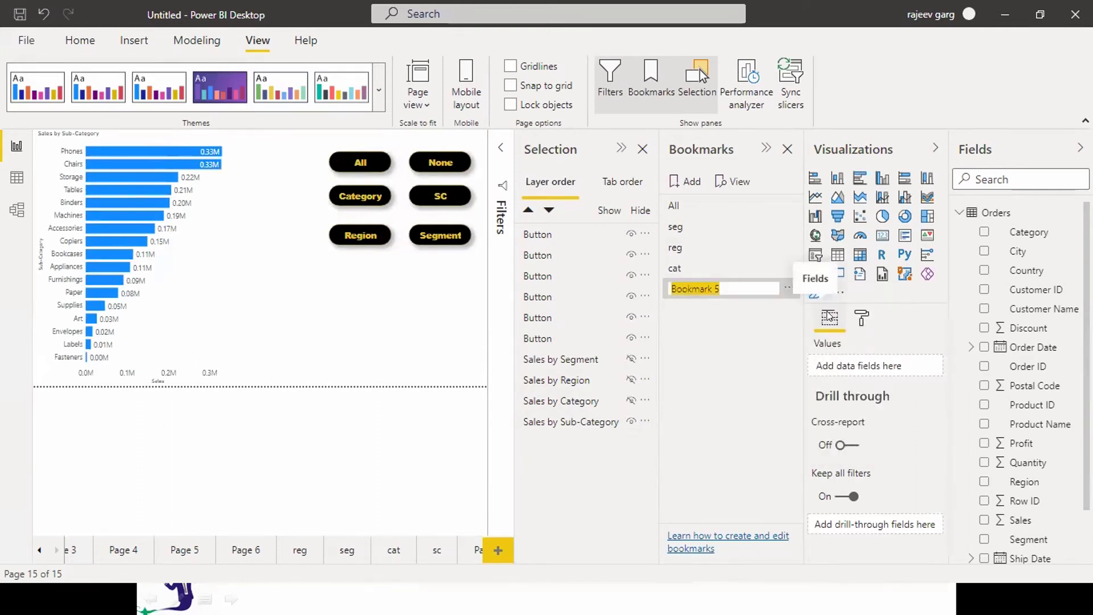
{"action": "type", "text": "sc"}
{"action": "key", "text": "Return"}
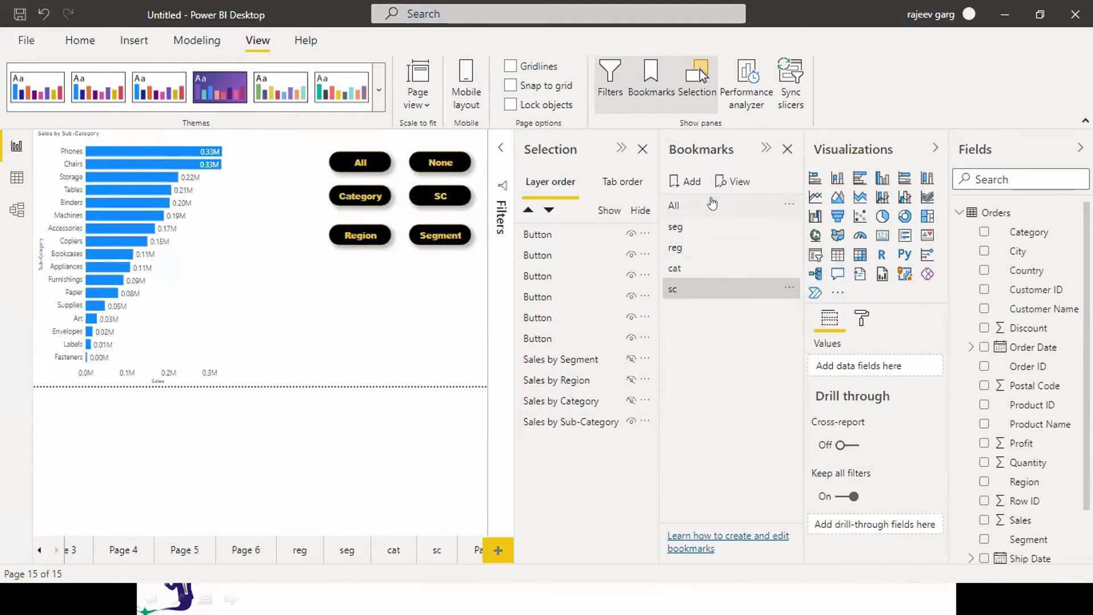
Step: Hide the Sales by Sub-Category chart and save the view without charts as a bookmark named blank
{"action": "left_click", "coordinate": [625, 425]}
{"action": "left_click", "coordinate": [629, 423]}
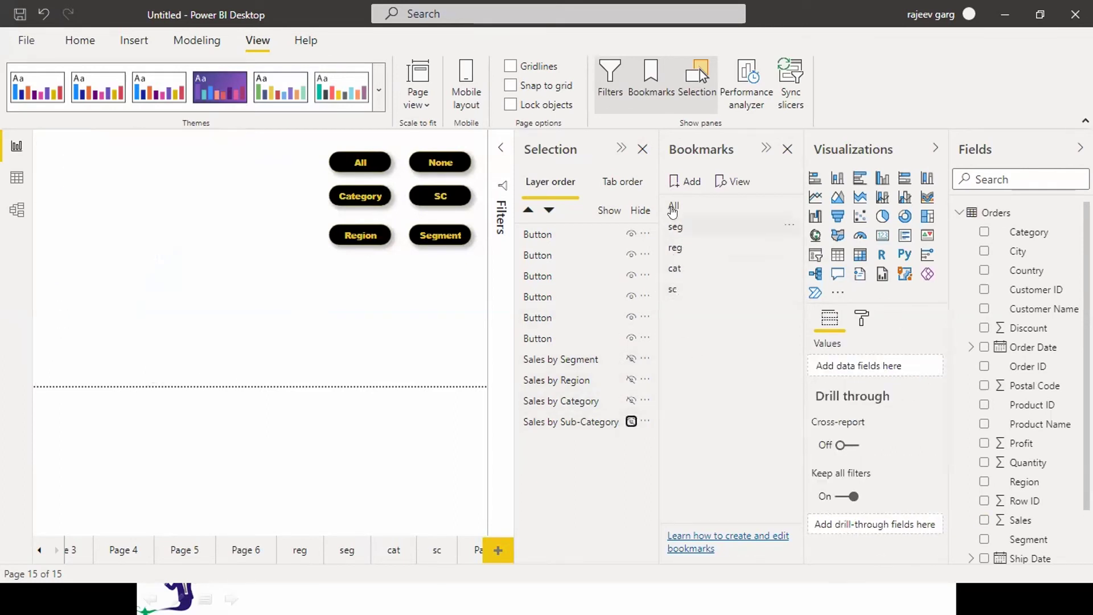
{"action": "left_click", "coordinate": [674, 182]}
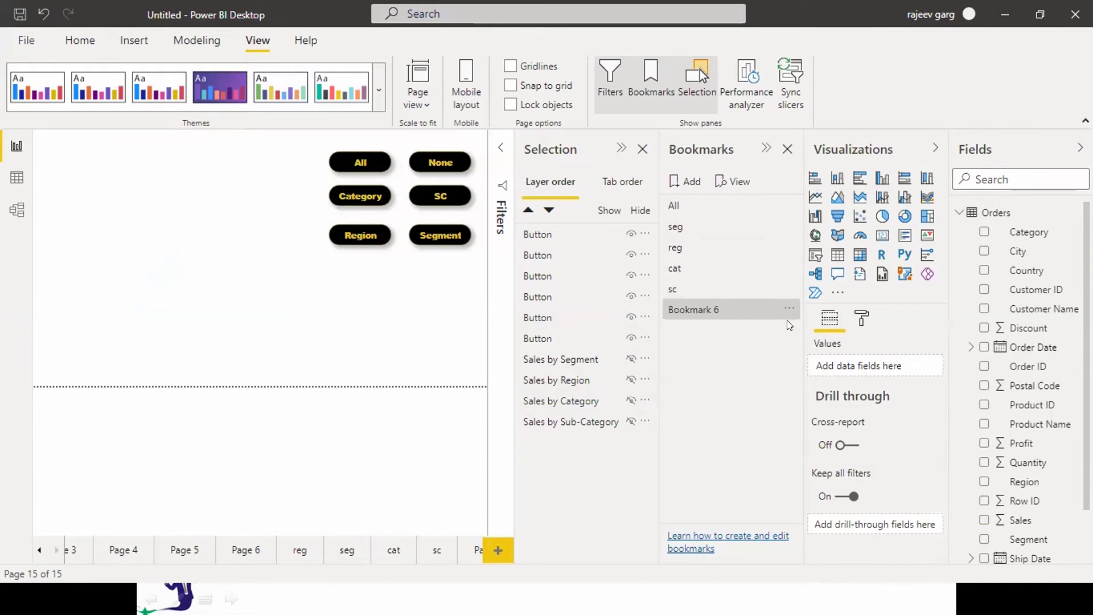
{"action": "left_click", "coordinate": [788, 311]}
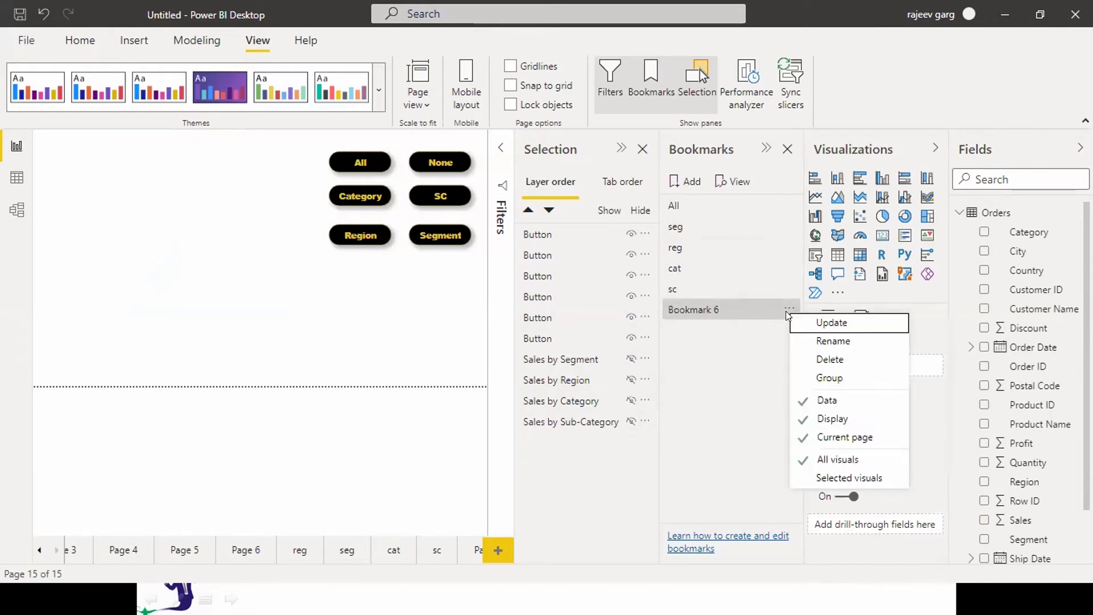
{"action": "left_click", "coordinate": [811, 331]}
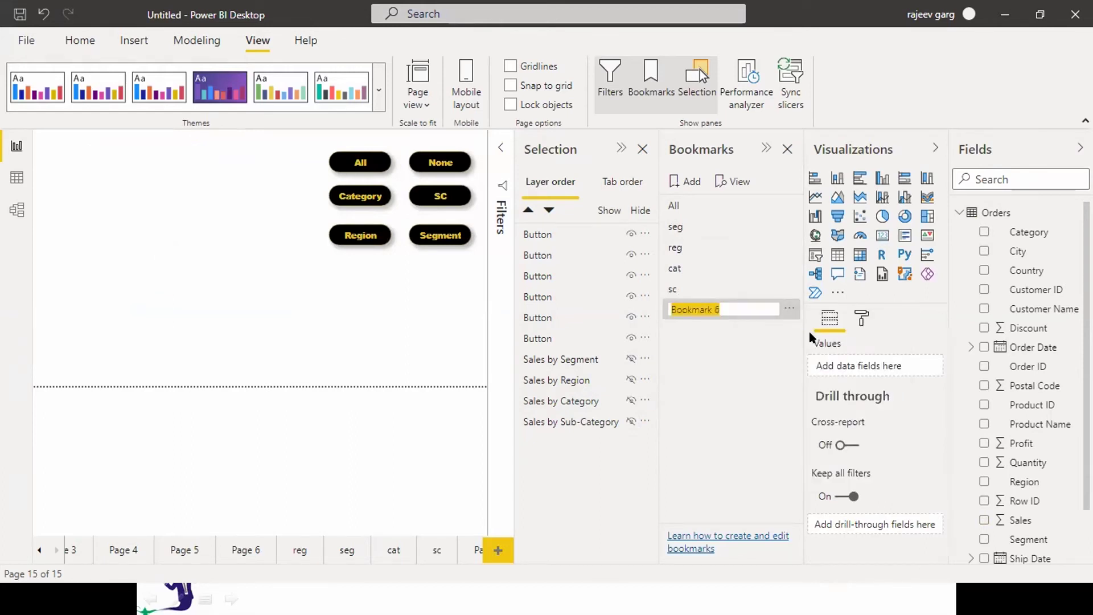
{"action": "type", "text": "none"}
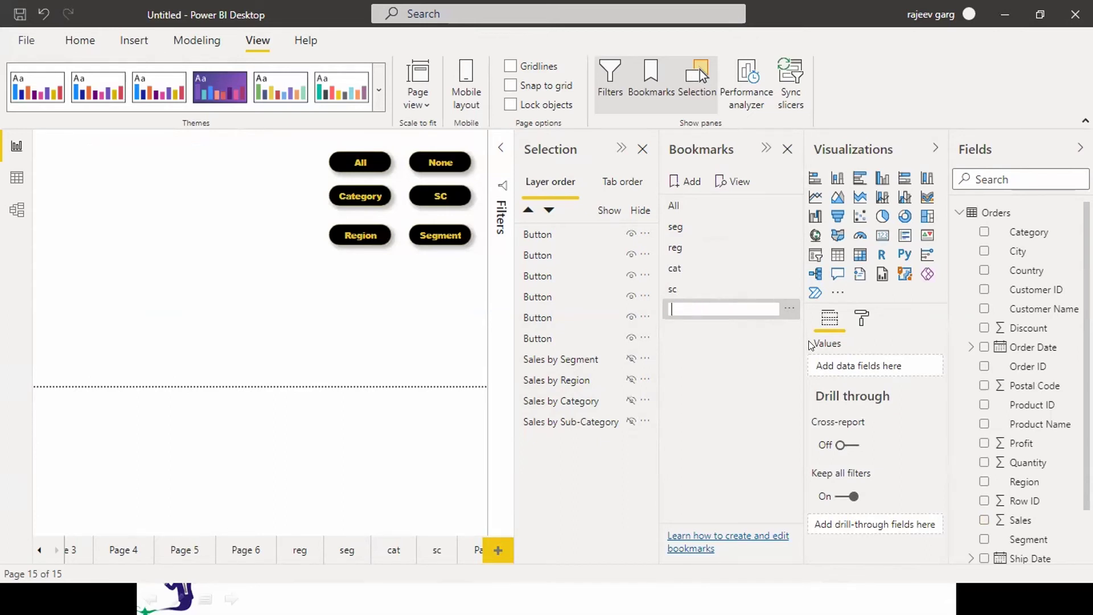
{"action": "key", "text": "Return"}
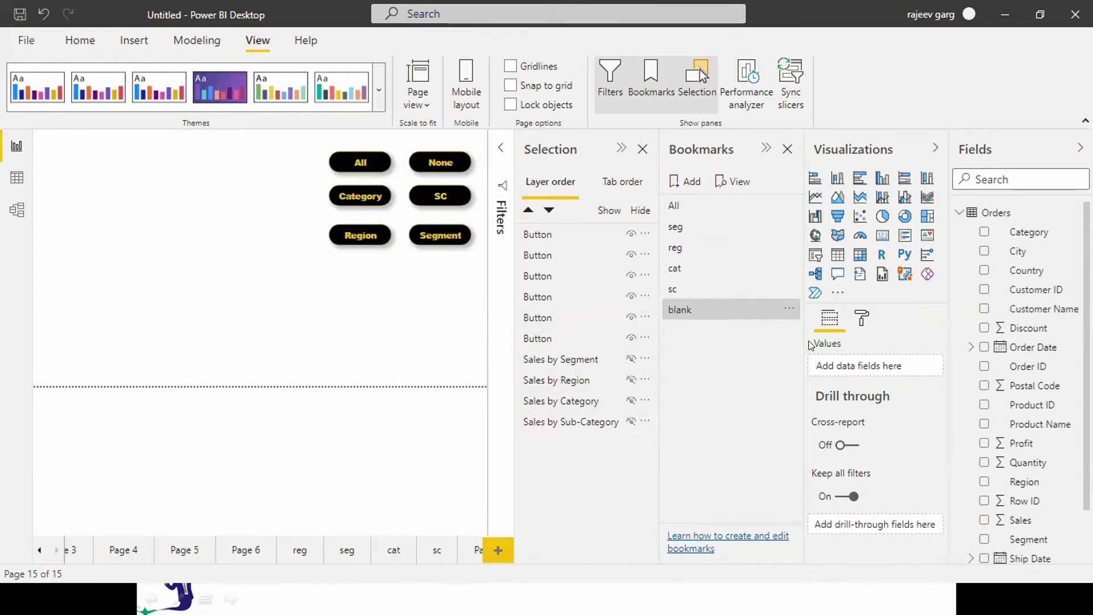
Step: Close the Selection and Bookmarks panes and assign the sc bookmark to the SC button's action
{"action": "left_click", "coordinate": [643, 149]}
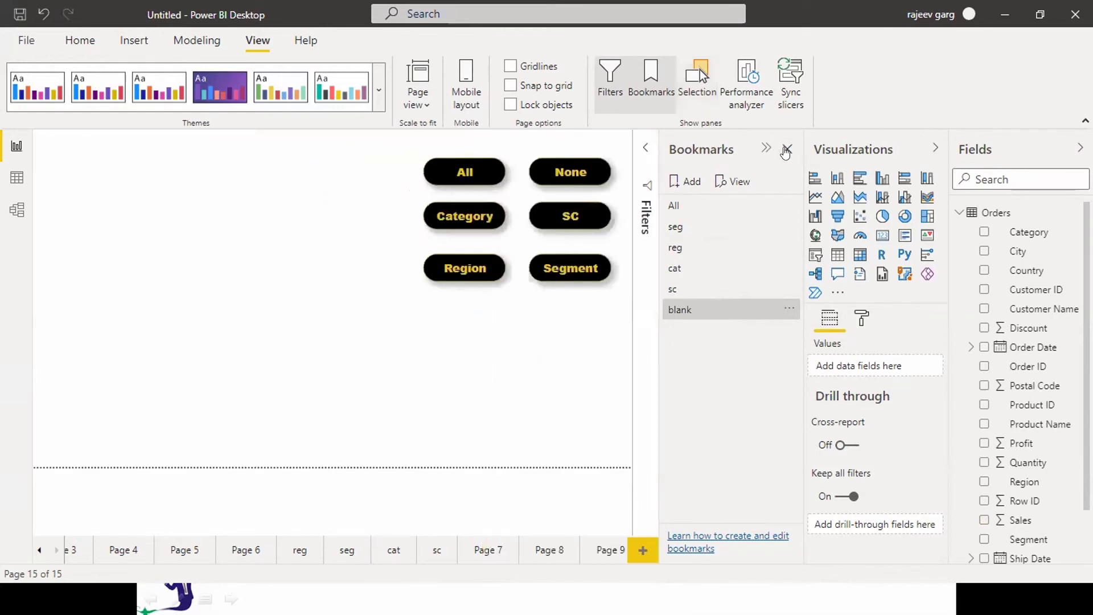
{"action": "left_click", "coordinate": [787, 150]}
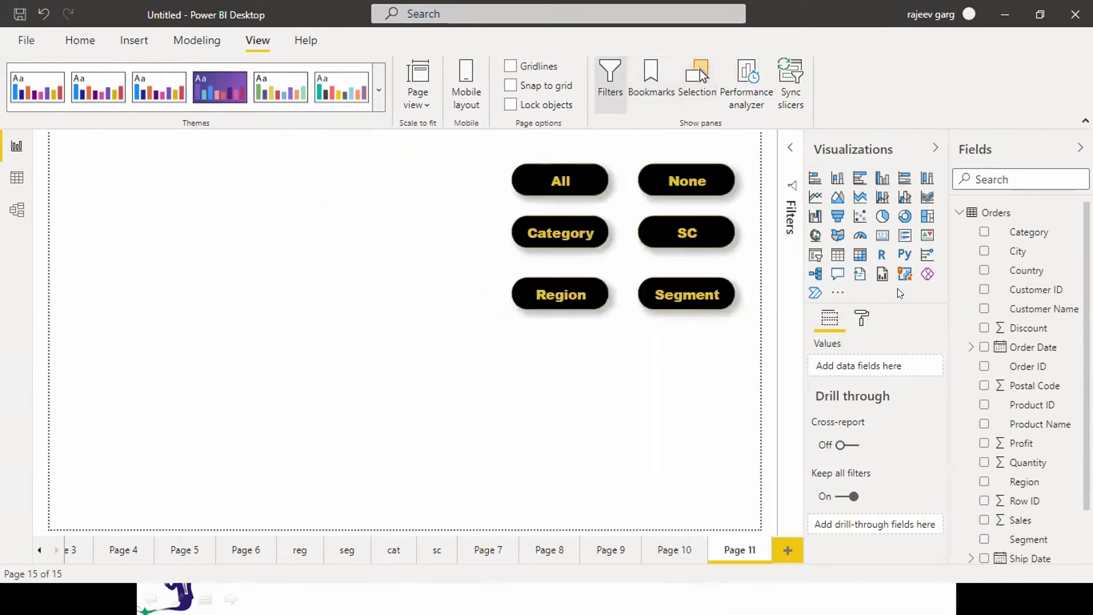
{"action": "left_click", "coordinate": [862, 319]}
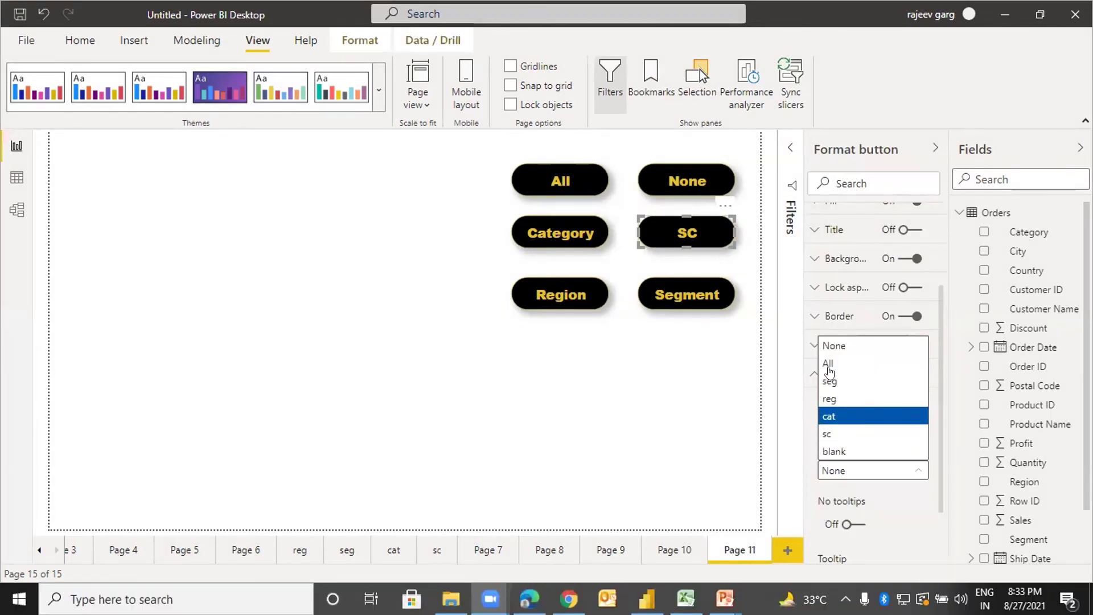
{"action": "left_click", "coordinate": [830, 435]}
Step: Assign the reg bookmark to the Region button's action and the seg bookmark to the Segment button's action
{"action": "left_click", "coordinate": [559, 293]}
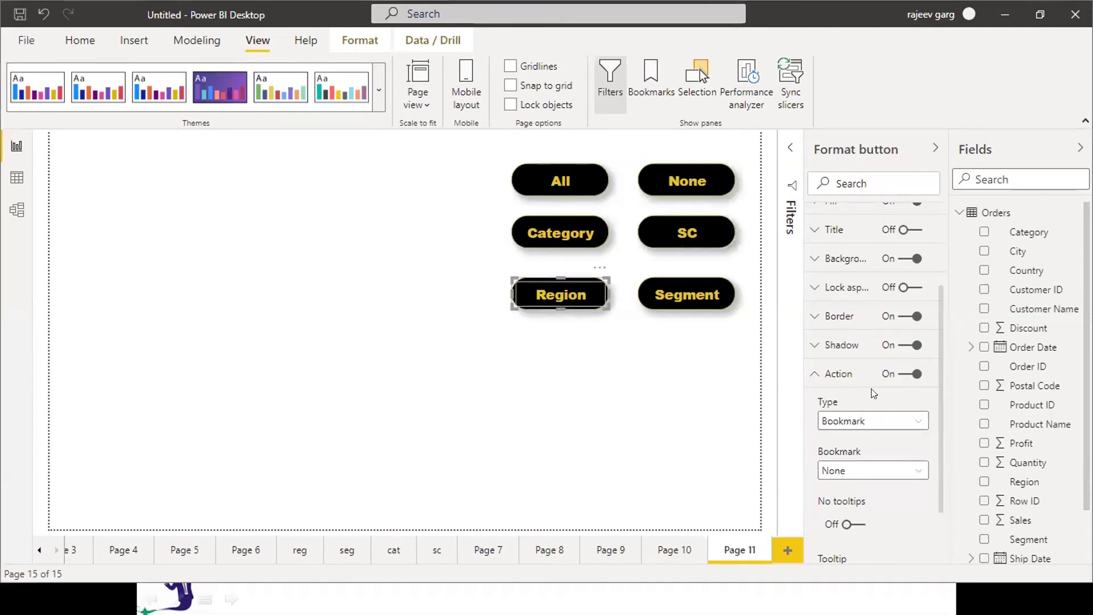
{"action": "left_click", "coordinate": [869, 471]}
{"action": "left_click", "coordinate": [834, 400]}
{"action": "left_click", "coordinate": [700, 294]}
{"action": "left_click", "coordinate": [854, 468]}
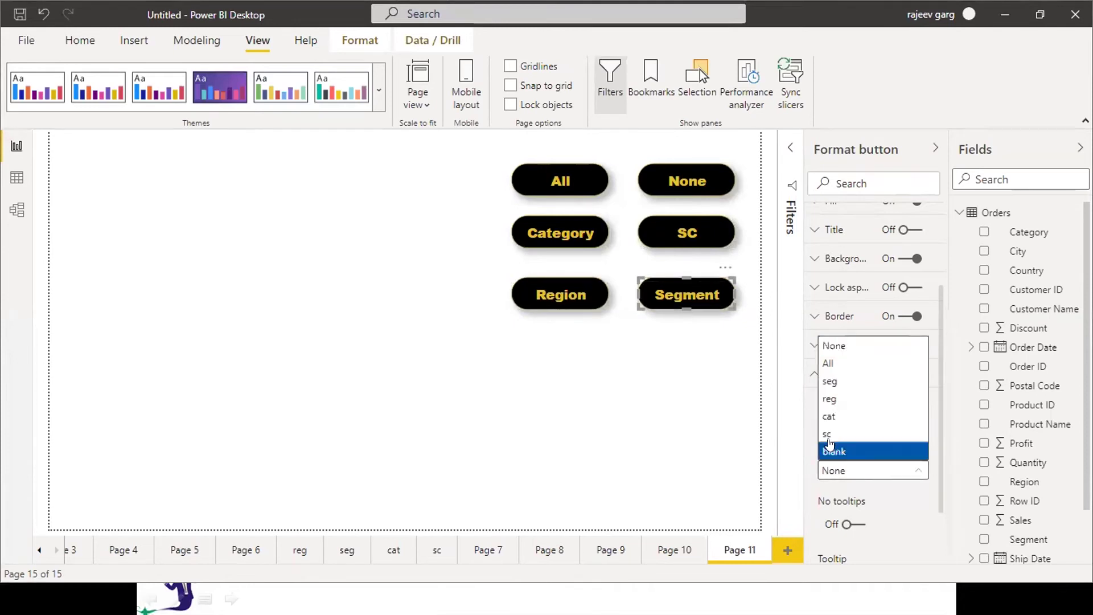
{"action": "left_click", "coordinate": [829, 388]}
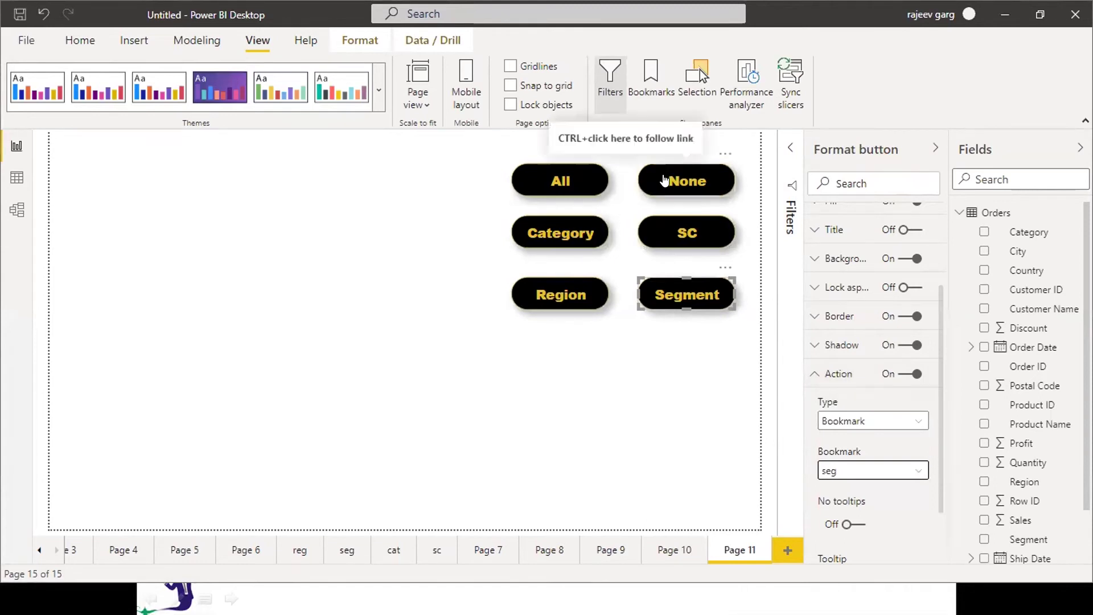
Step: Test the bookmark links of the Category and SC buttons by following them
{"action": "left_click", "coordinate": [568, 236]}
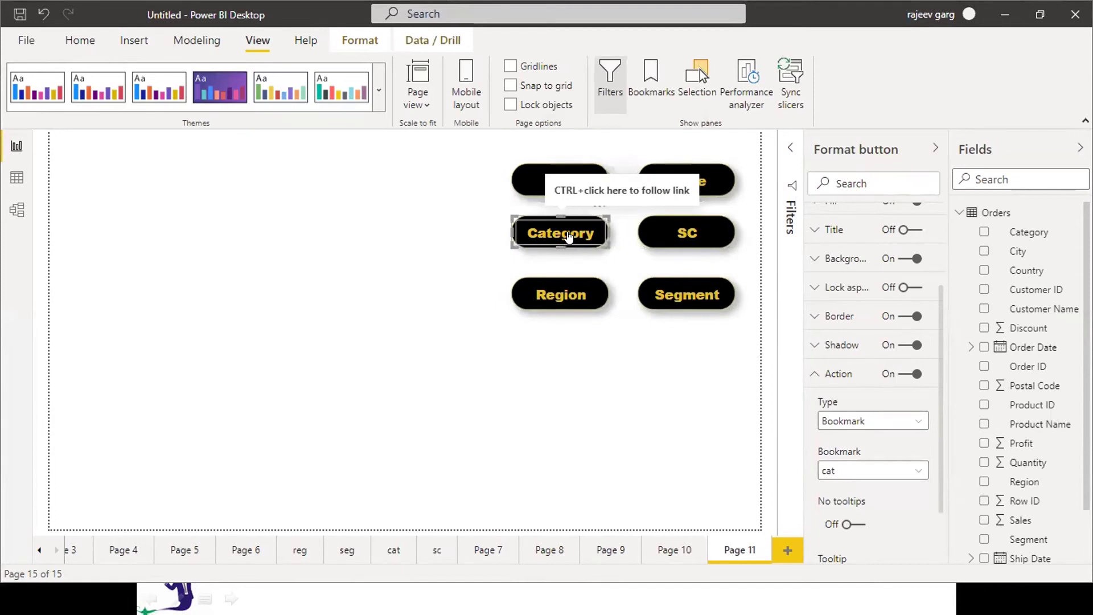
{"action": "left_click", "coordinate": [568, 236], "text": "ctrl"}
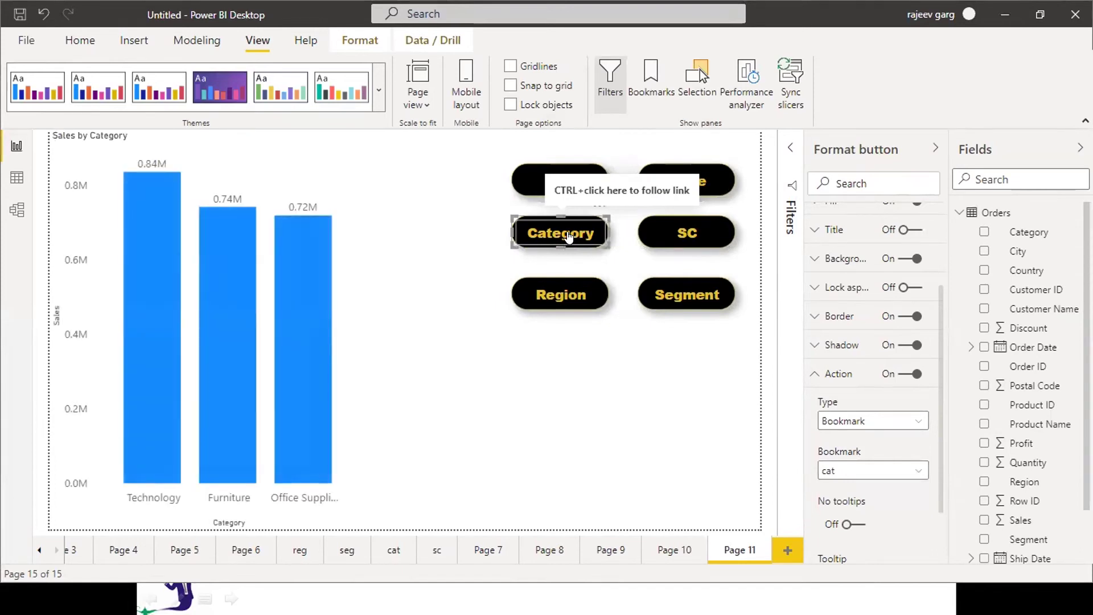
{"action": "left_click", "coordinate": [690, 239], "text": "ctrl"}
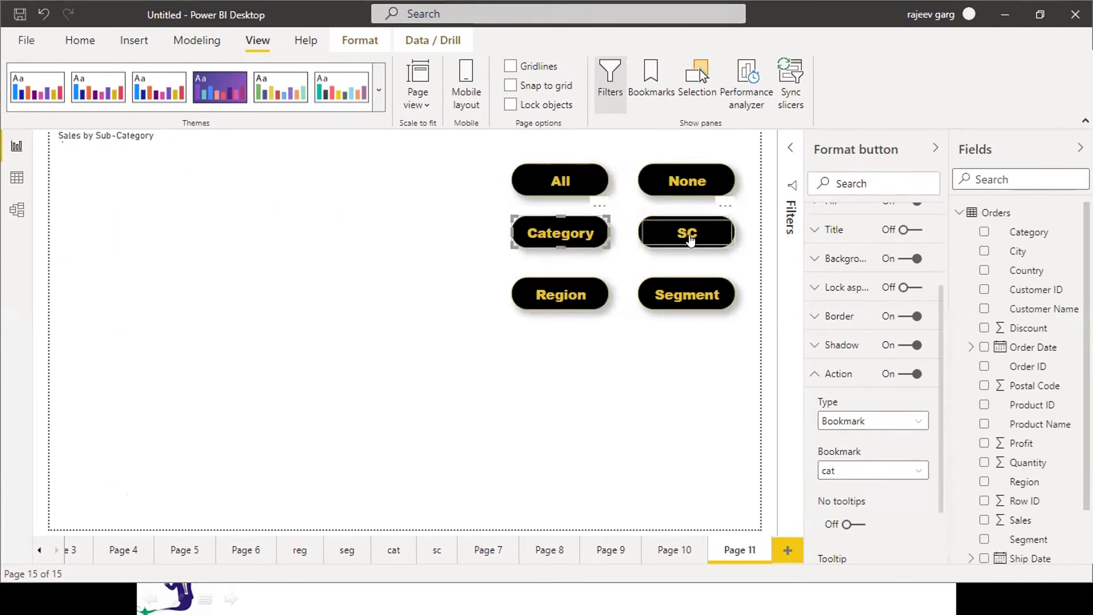
Step: Test the bookmark links of the Region, Segment, None and All buttons by following each one
{"action": "left_click", "coordinate": [576, 294], "text": "ctrl"}
{"action": "left_click", "coordinate": [709, 300], "text": "ctrl"}
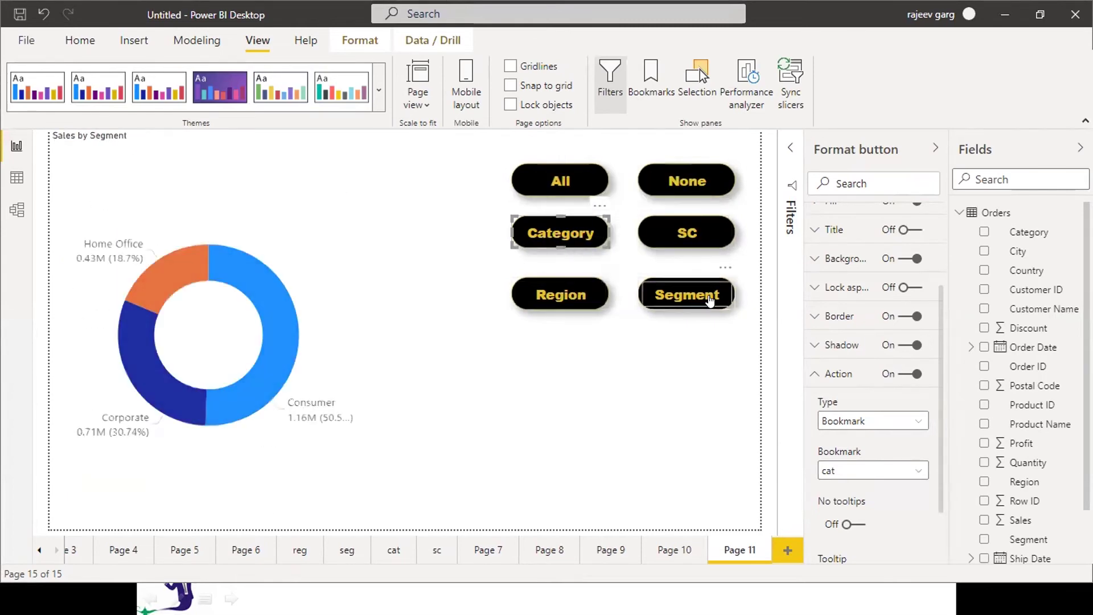
{"action": "left_click", "coordinate": [691, 177], "text": "ctrl"}
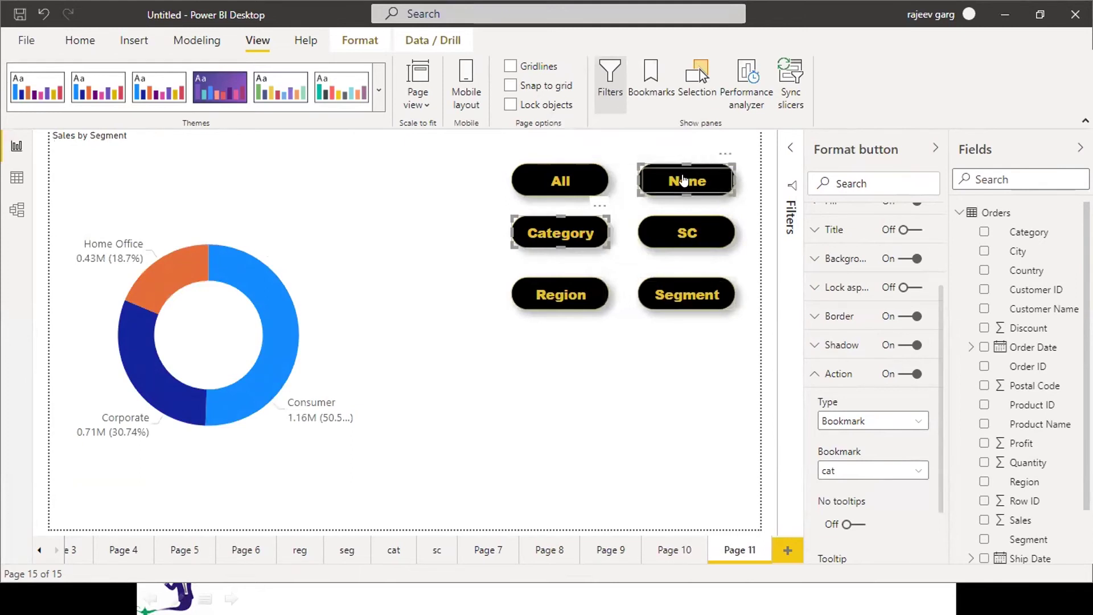
{"action": "left_click", "coordinate": [571, 176], "text": "ctrl"}
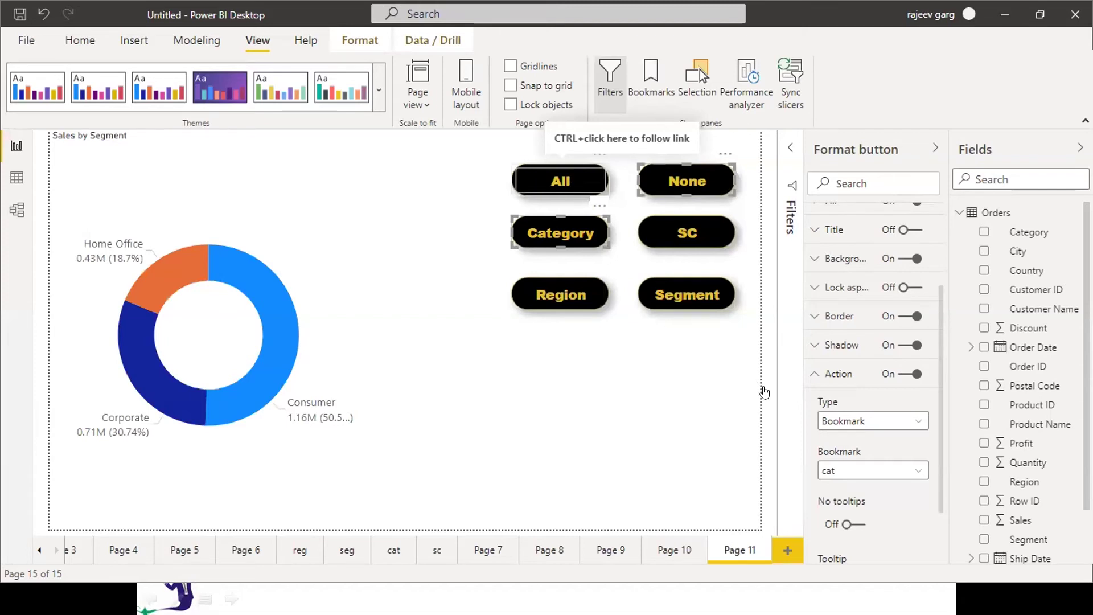
Step: Recheck chart switching by following the Region, Segment, SC, None and All button links in turn
{"action": "left_click", "coordinate": [570, 304], "text": "ctrl"}
{"action": "left_click", "coordinate": [677, 292], "text": "ctrl"}
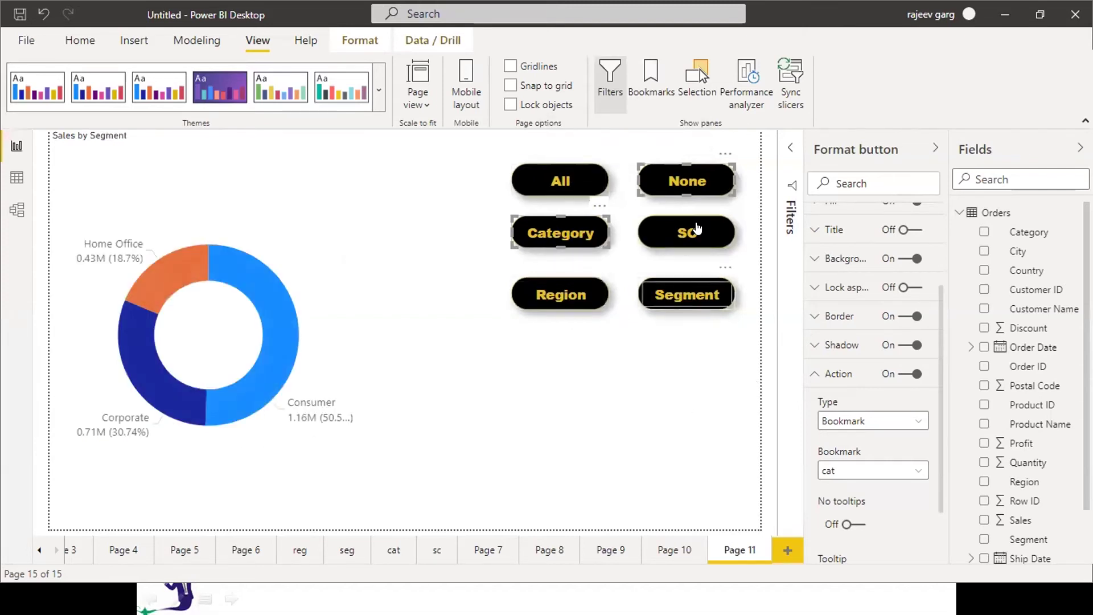
{"action": "left_click", "coordinate": [691, 233], "text": "ctrl"}
{"action": "left_click", "coordinate": [678, 180], "text": "ctrl"}
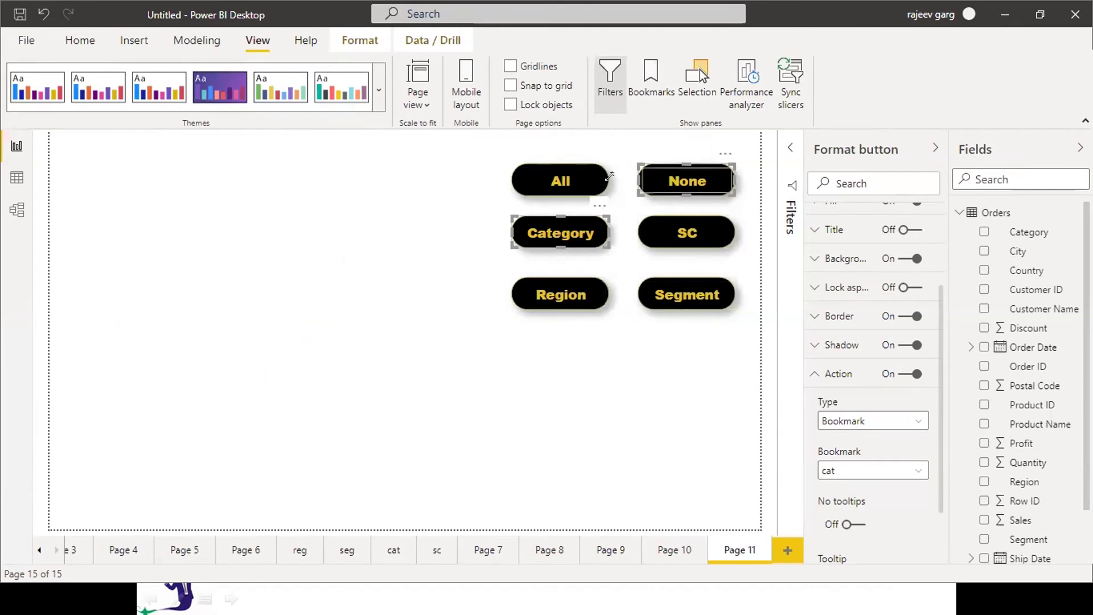
{"action": "left_click", "coordinate": [563, 183], "text": "ctrl"}
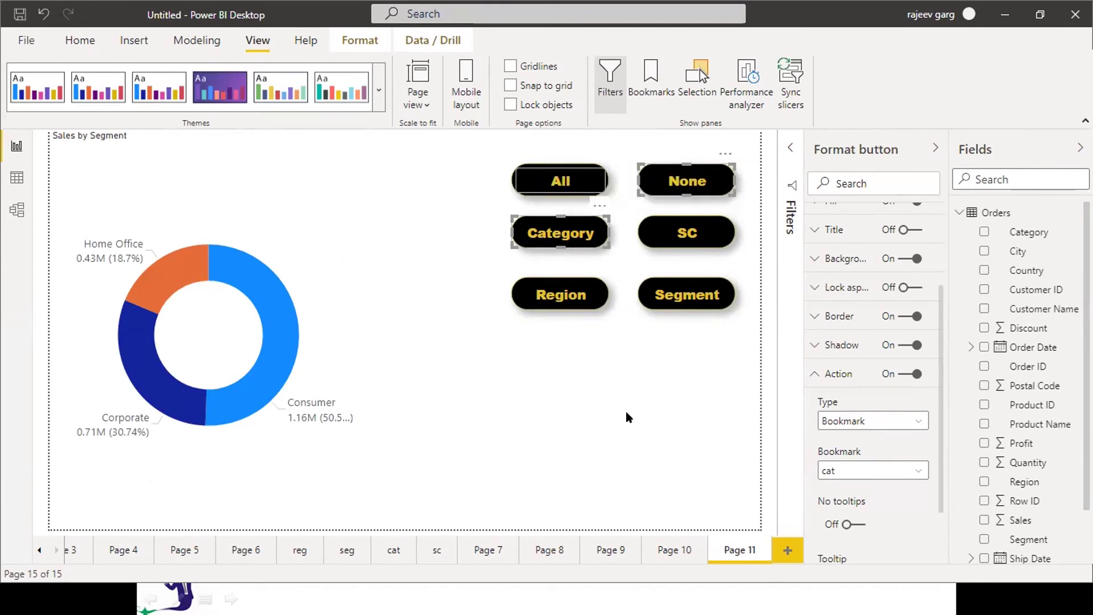
Step: Test the bookmark buttons, ending on SC, then close the Selection and Bookmarks panes and expand the Filters pane
{"action": "left_click", "coordinate": [557, 190], "text": "ctrl"}
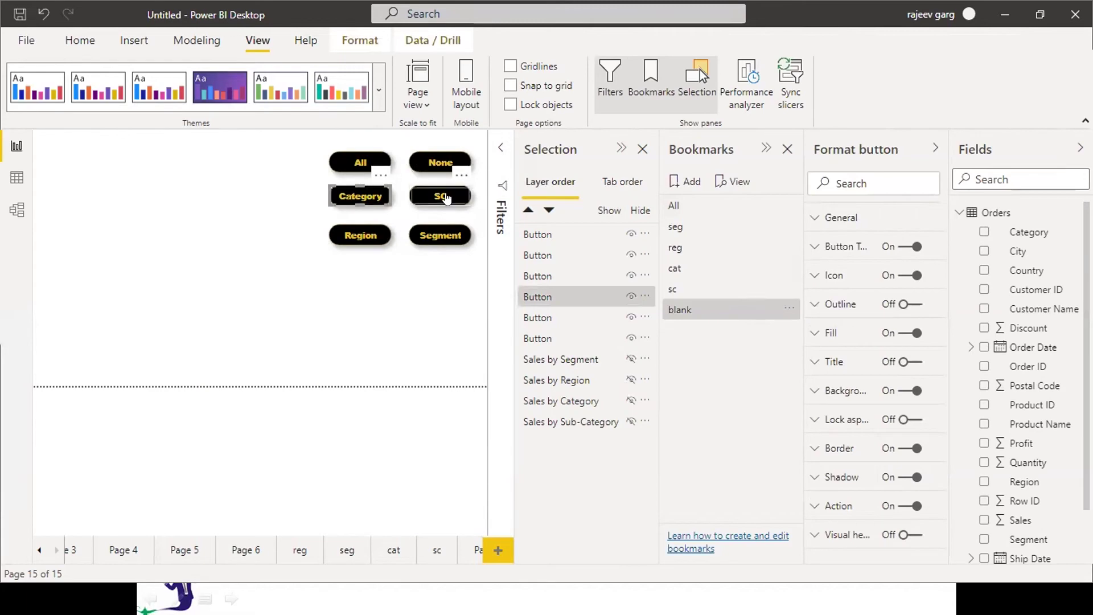
{"action": "left_click", "coordinate": [447, 197], "text": "ctrl"}
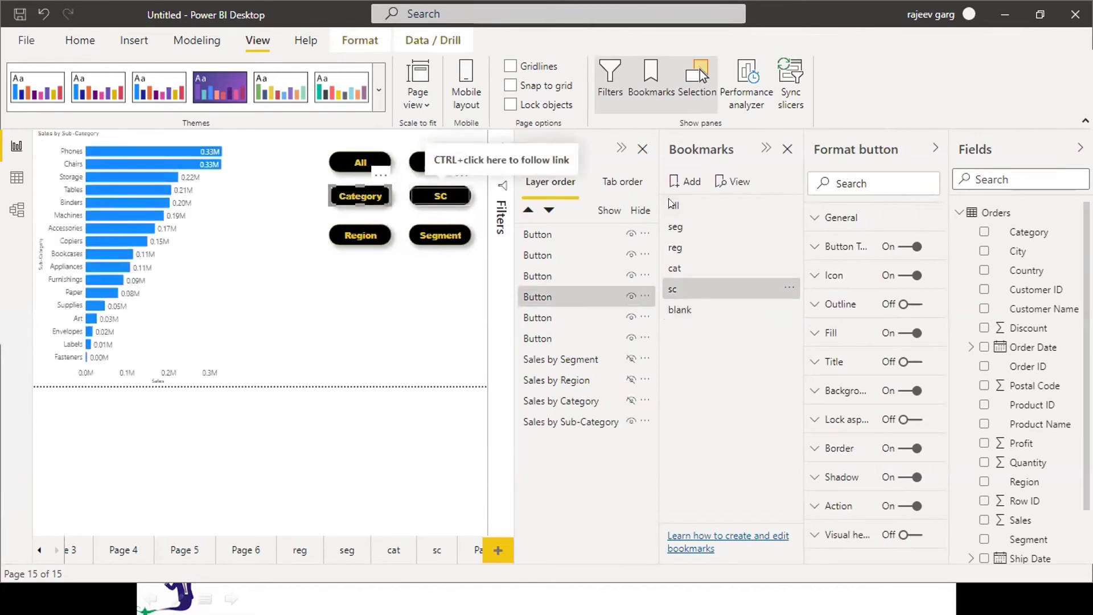
{"action": "left_click", "coordinate": [644, 149]}
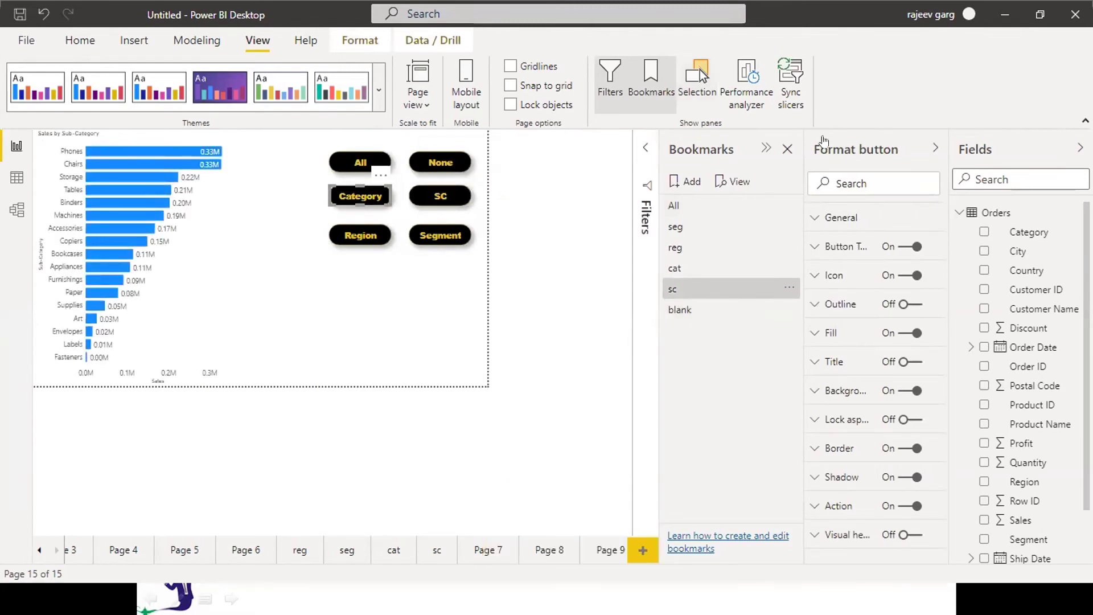
{"action": "left_click", "coordinate": [788, 150]}
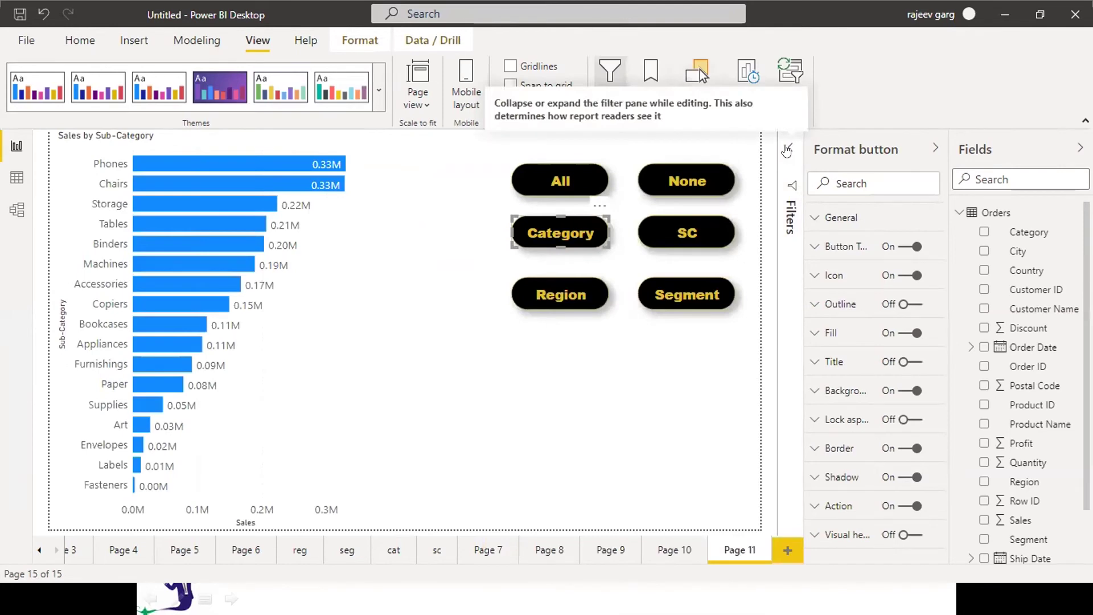
{"action": "left_click", "coordinate": [788, 149]}
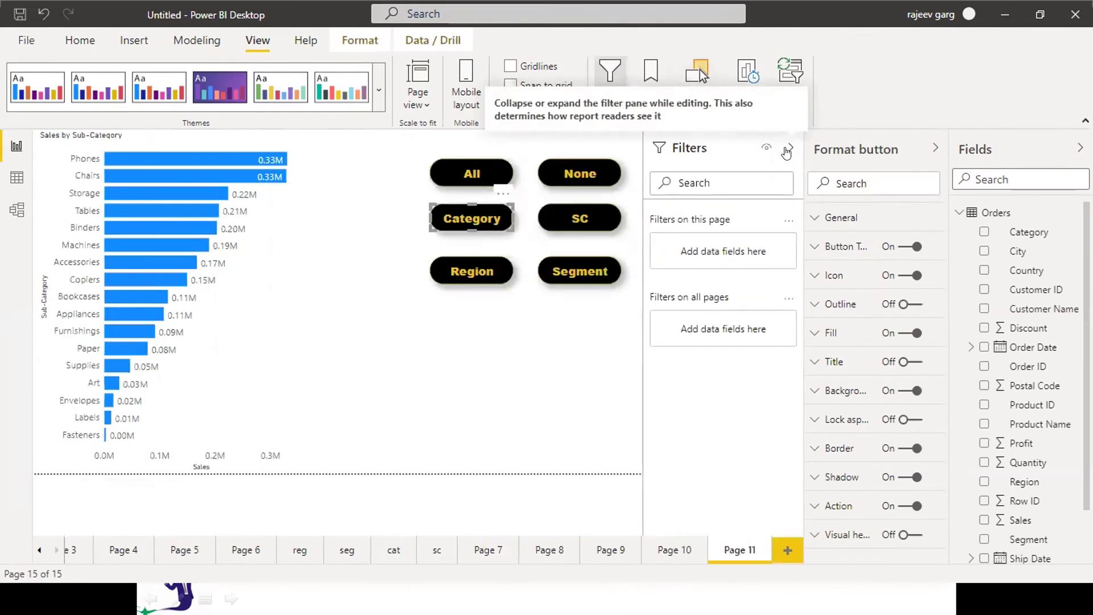
Step: Switch to the PowerPoint slide show and advance to the "Creating Report in Power BI" slide
{"action": "key", "text": "alt+Tab"}
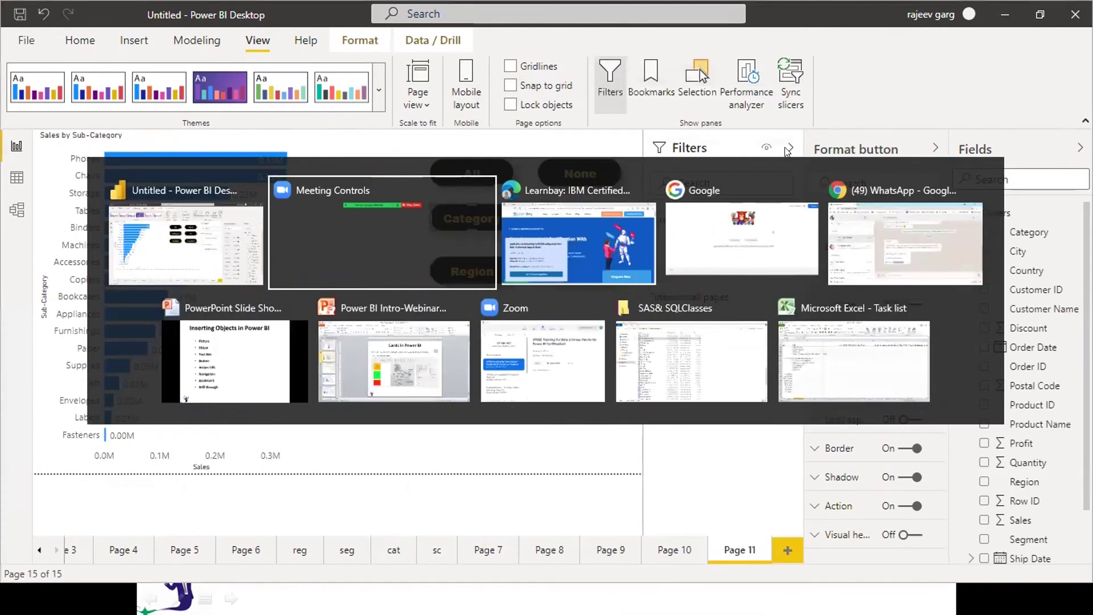
{"action": "key", "text": "Tab"}
{"action": "key", "text": "Tab"}
{"action": "key", "text": "Tab"}
{"action": "key", "text": "Tab"}
{"action": "key", "text": "Tab"}
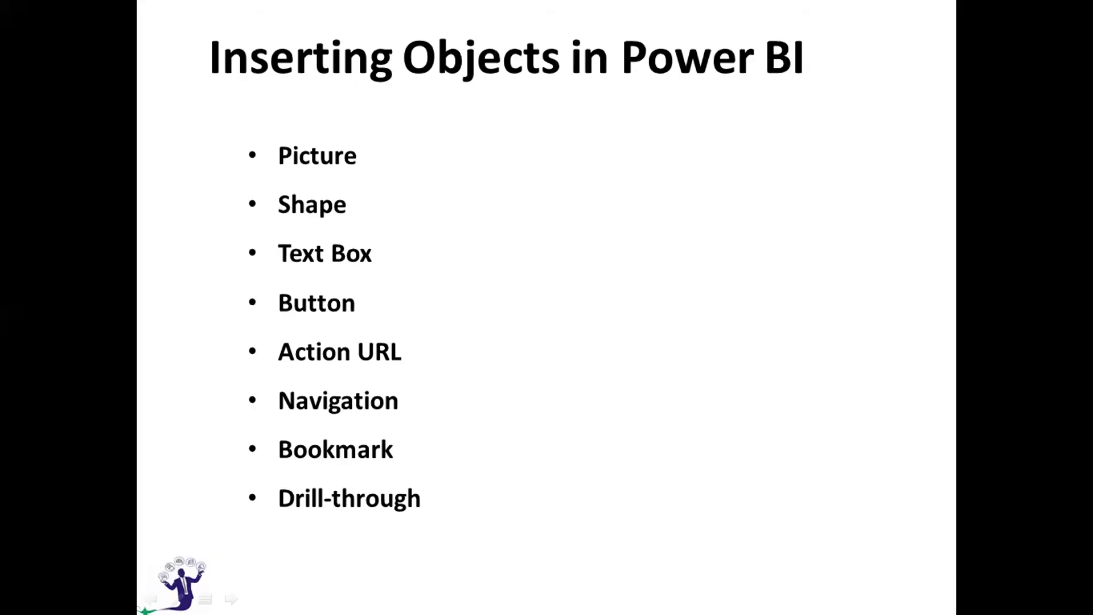
{"action": "key", "text": "Right"}
{"action": "key", "text": "Right"}
{"action": "key", "text": "Right"}
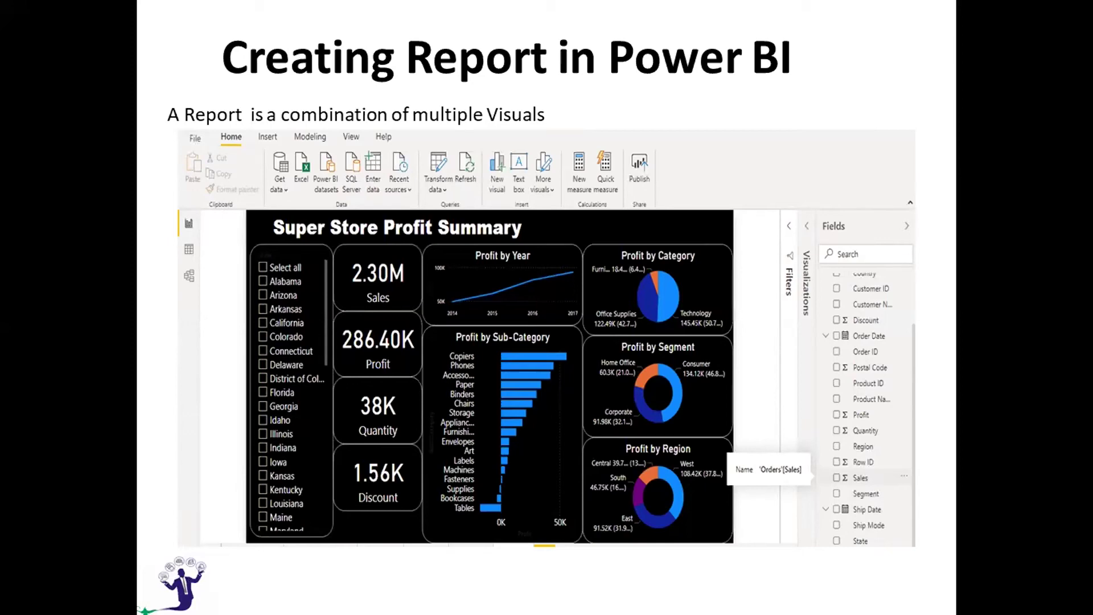
Step: Switch back to Power BI Desktop and add a new blank page to the report
{"action": "key", "text": "alt+Tab"}
{"action": "key", "text": "alt+Tab"}
{"action": "key", "text": "alt+shift+Tab"}
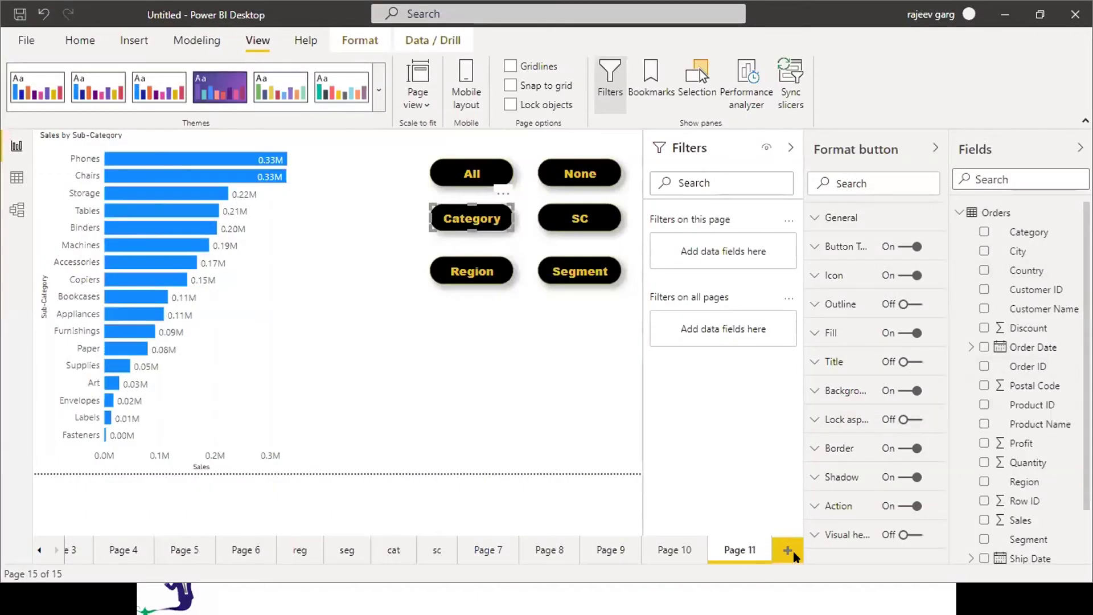
{"action": "left_click", "coordinate": [788, 550]}
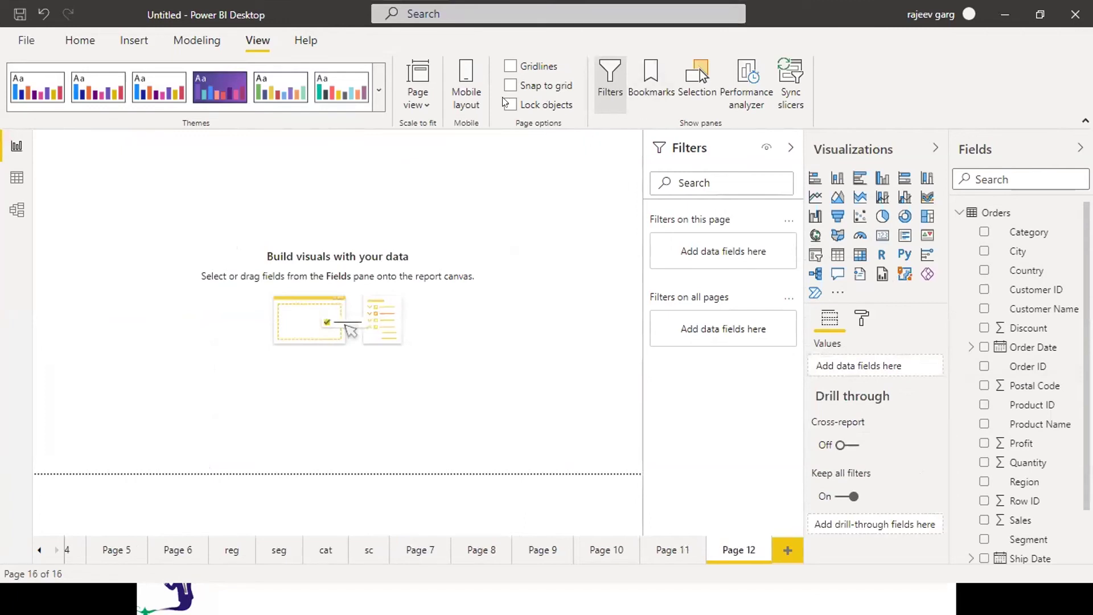
Step: Insert a text box on the new page with the title "SUPER STORE SALES SUMMARY"
{"action": "left_click", "coordinate": [144, 32]}
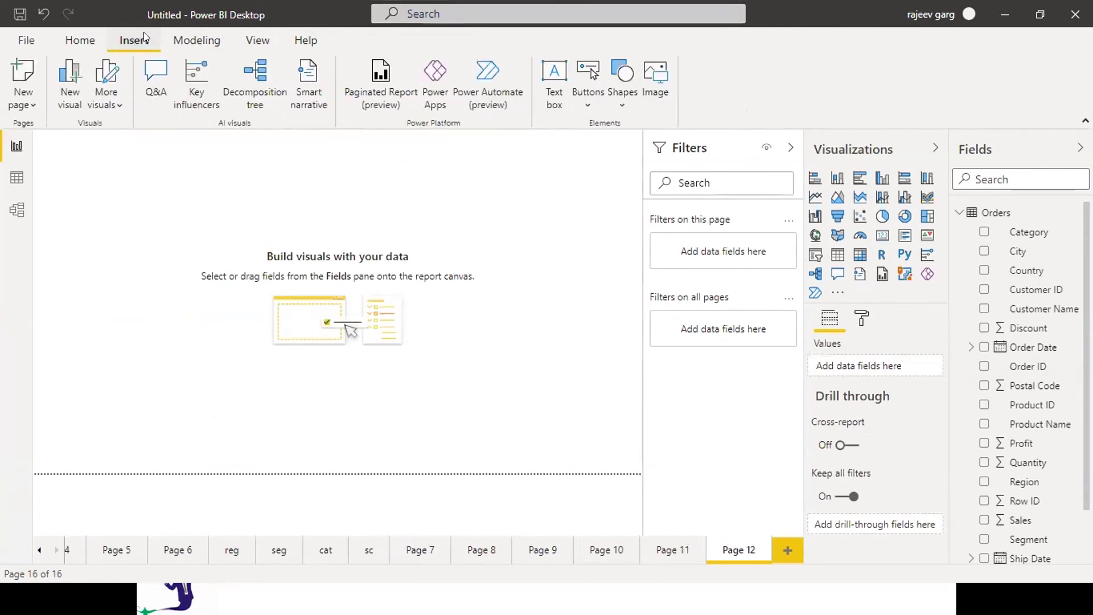
{"action": "left_click", "coordinate": [555, 85]}
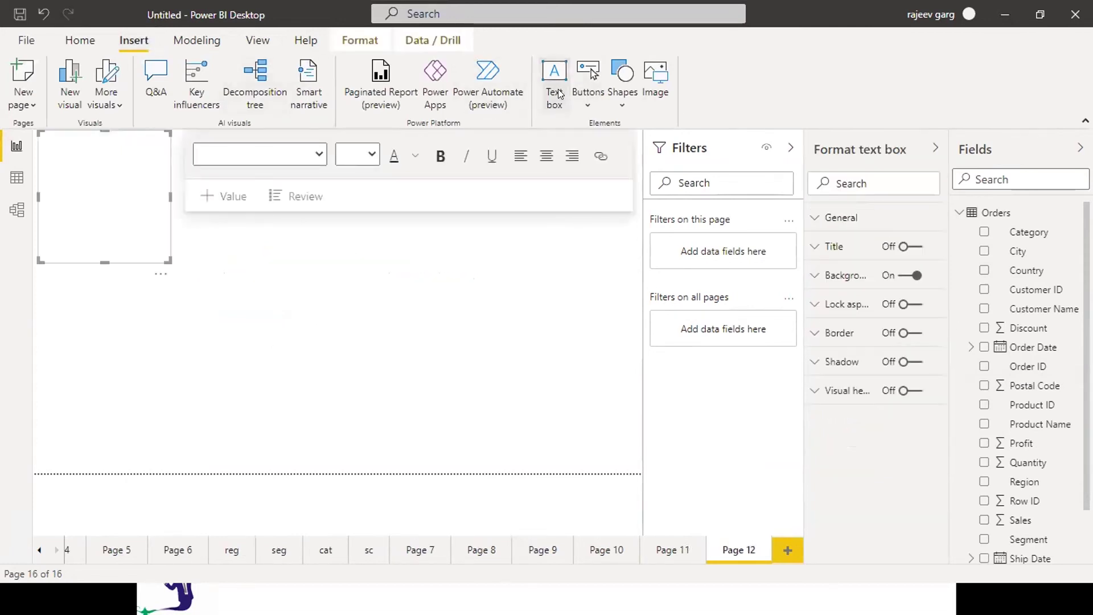
{"action": "left_click", "coordinate": [85, 204]}
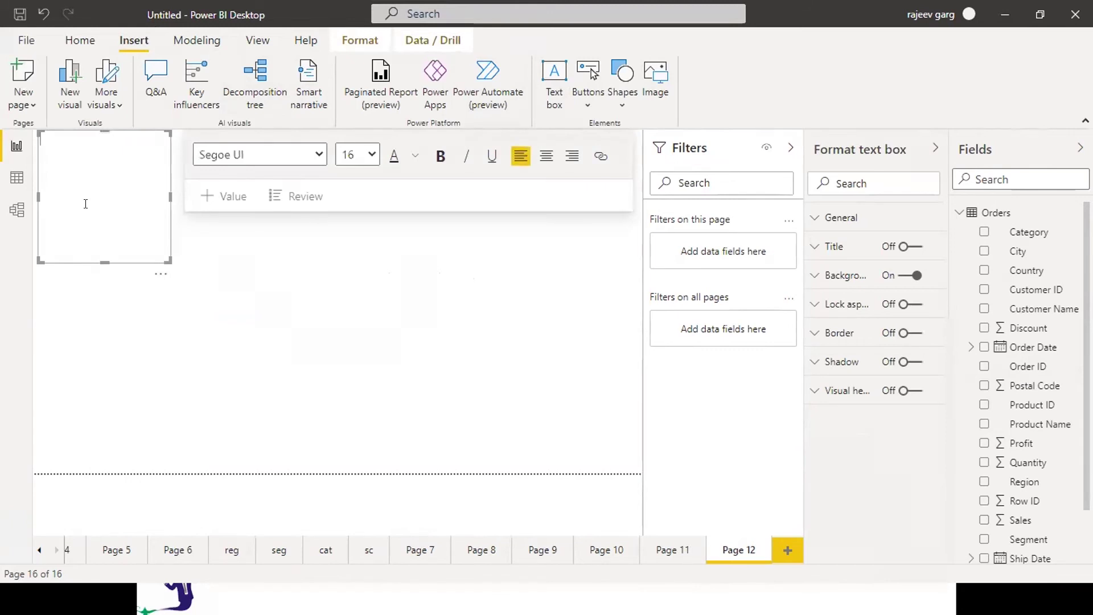
{"action": "type", "text": "SUPER STORE SALES SUMMARY"}
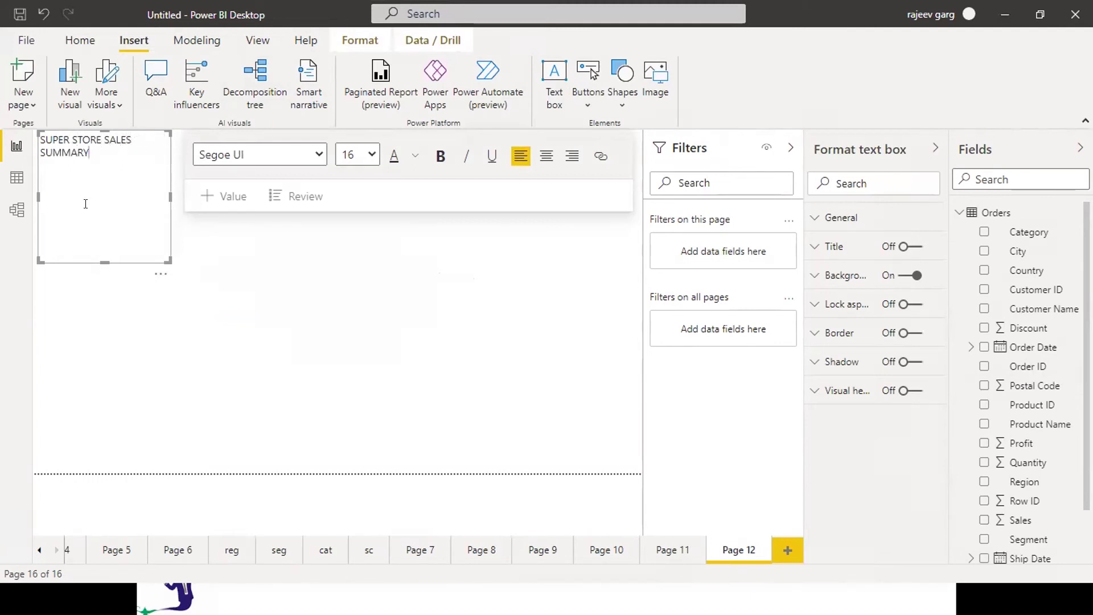
Step: Make the title bold, size 32 and centred, and resize its text box into a thin banner spanning the page width
{"action": "key", "text": "ctrl+a"}
{"action": "left_click", "coordinate": [440, 156]}
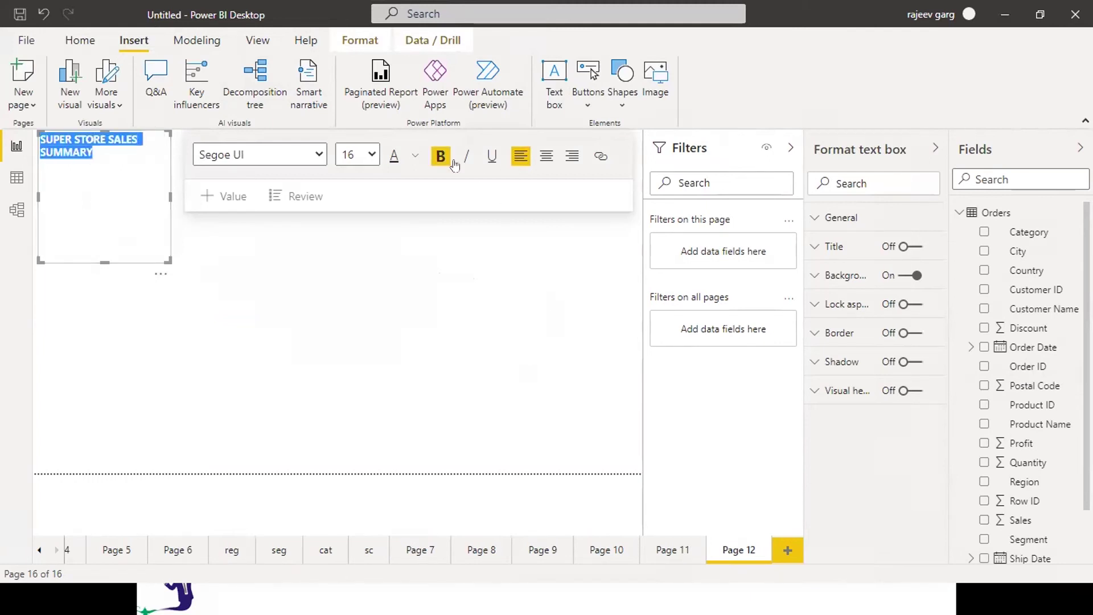
{"action": "left_click", "coordinate": [368, 159]}
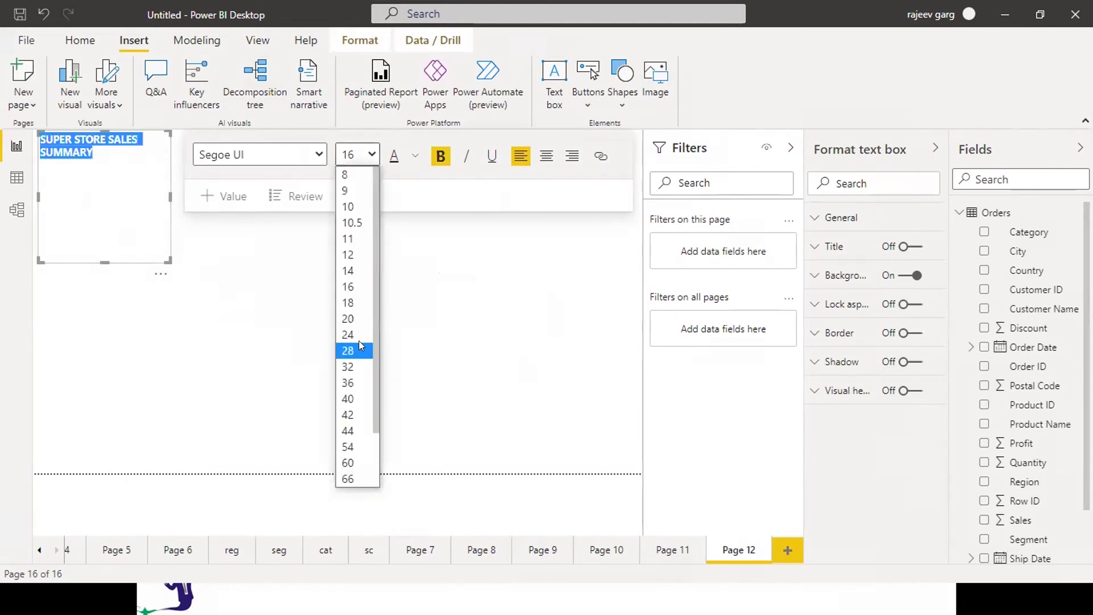
{"action": "left_click", "coordinate": [353, 366]}
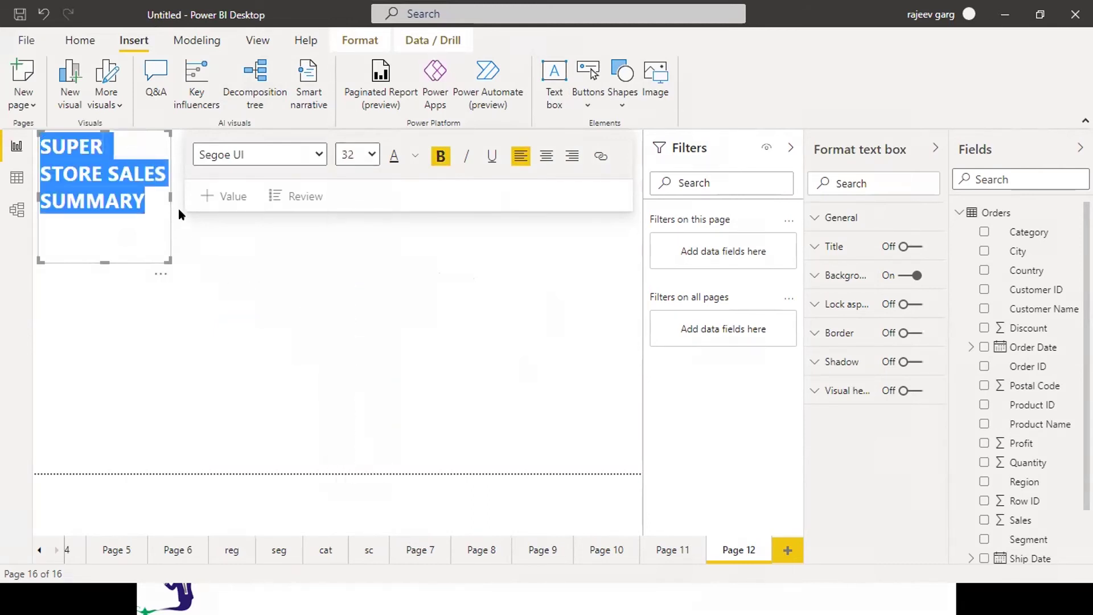
{"action": "left_click", "coordinate": [545, 157]}
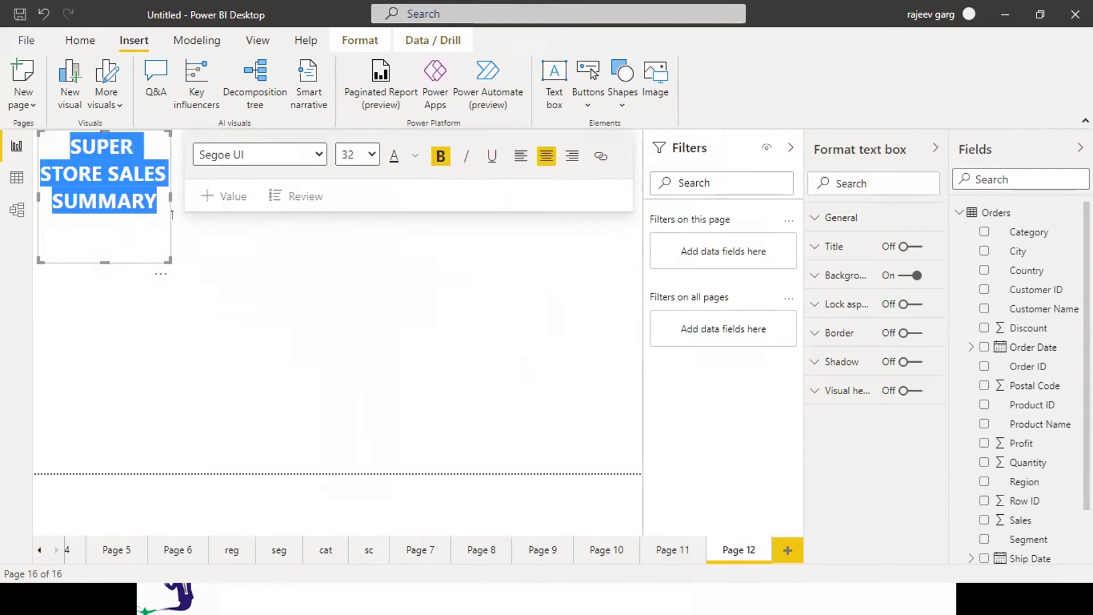
{"action": "left_click_drag", "start_coordinate": [163, 194], "coordinate": [642, 199]}
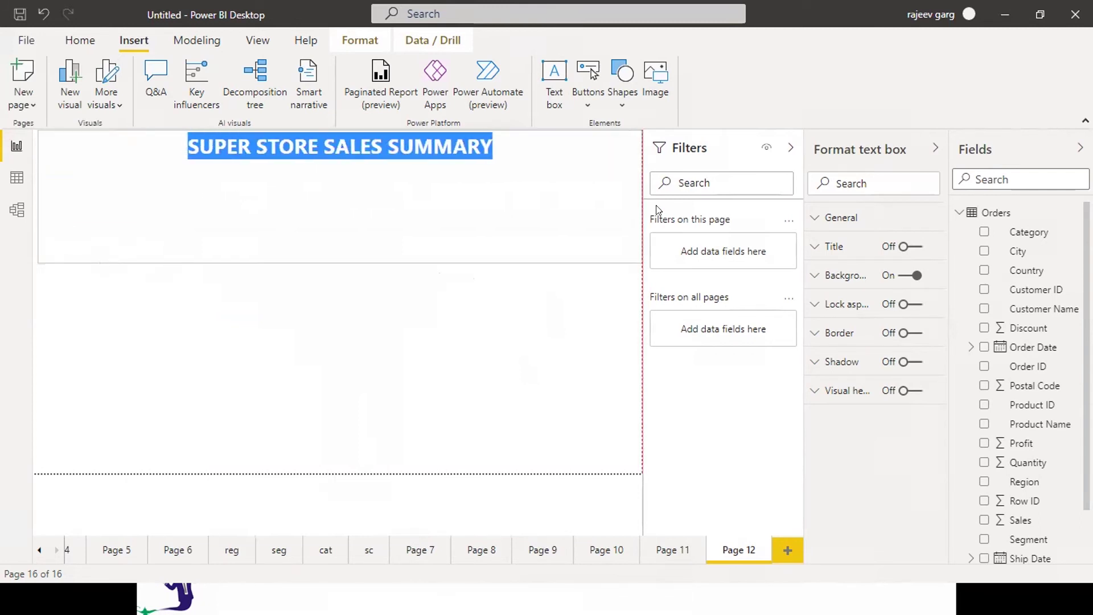
{"action": "left_click_drag", "start_coordinate": [339, 263], "coordinate": [333, 166]}
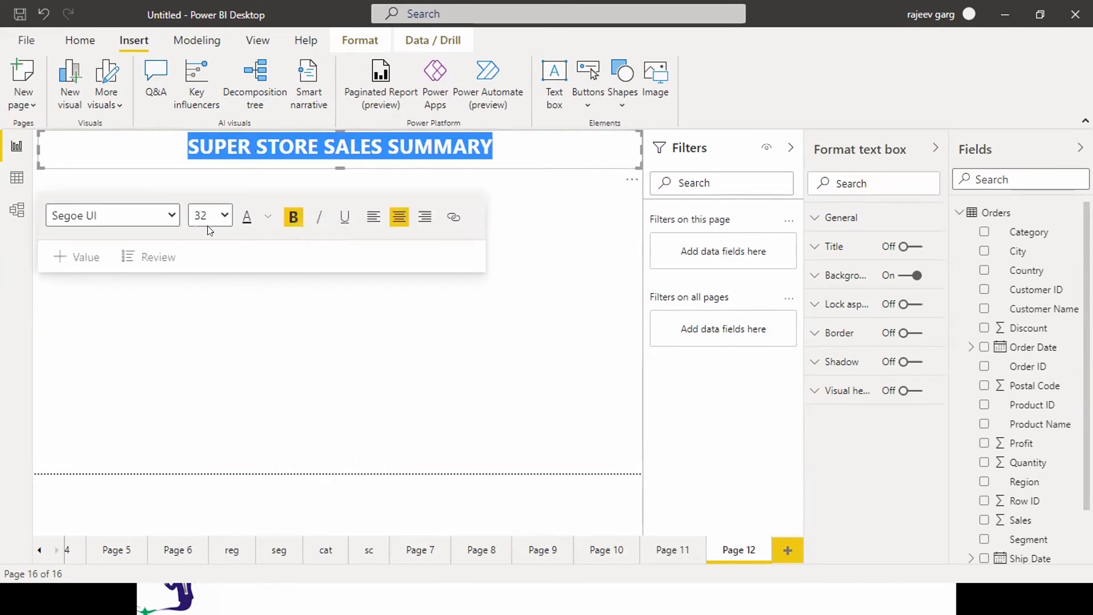
Step: Set the title's font to Times New Roman and its text colour to a custom bright green, #05E909
{"action": "left_click", "coordinate": [171, 216]}
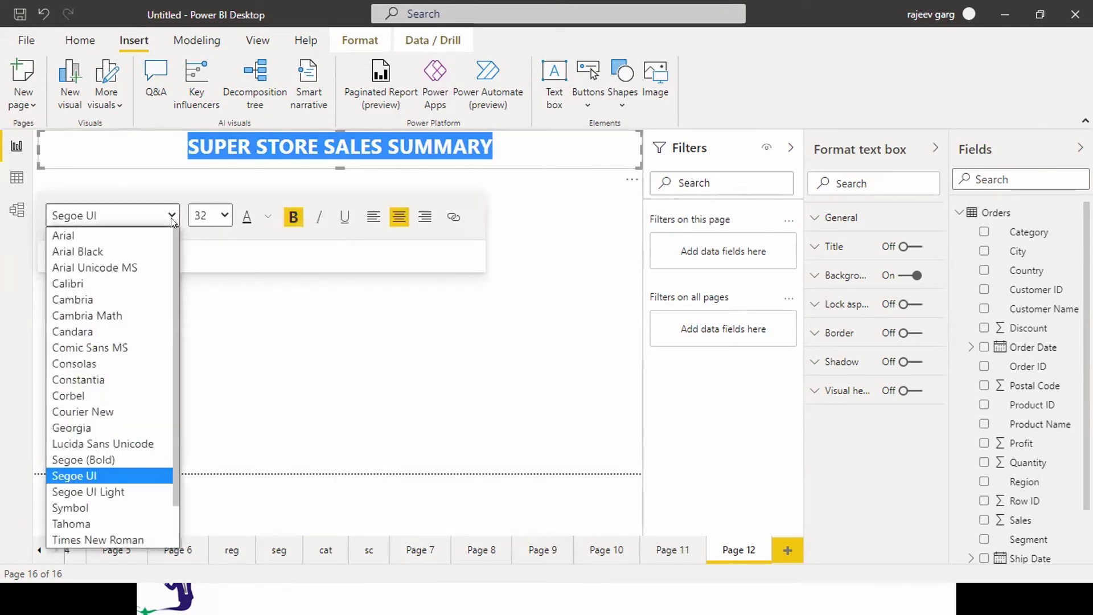
{"action": "left_click", "coordinate": [116, 538]}
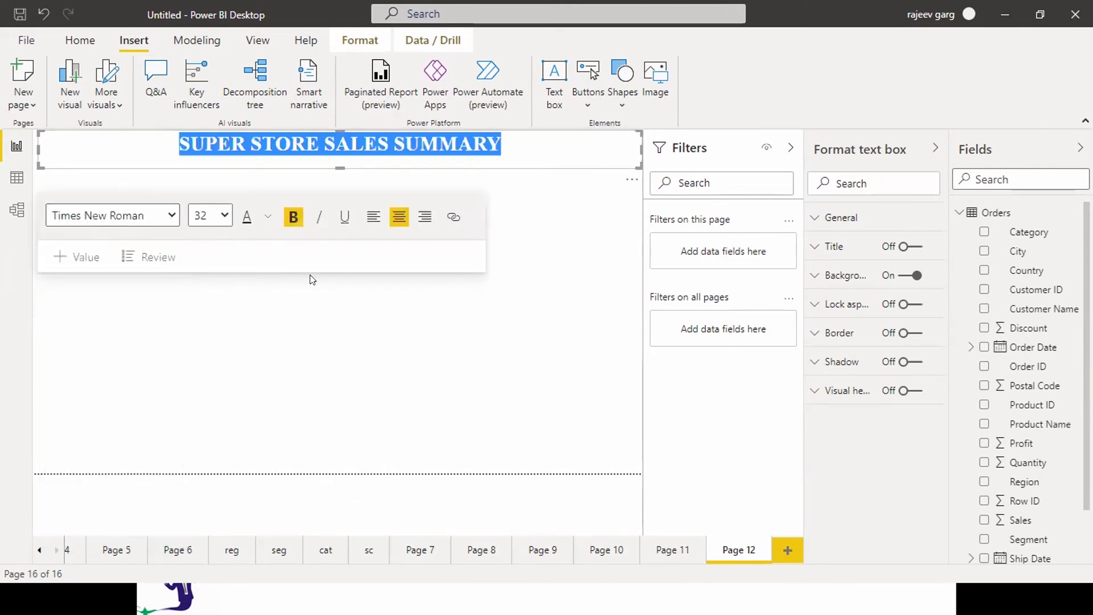
{"action": "left_click", "coordinate": [268, 216]}
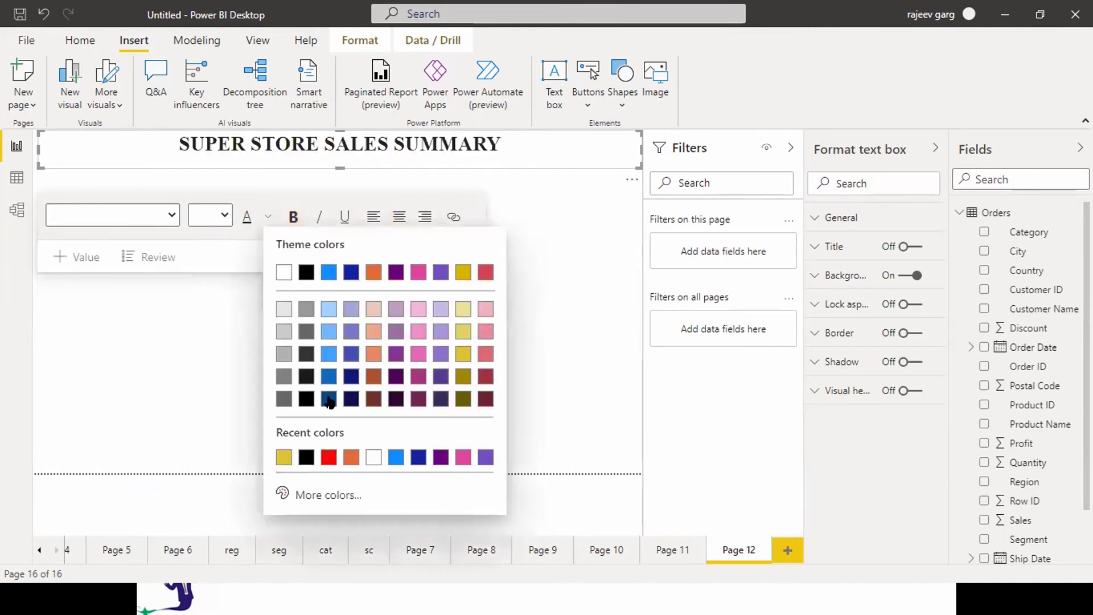
{"action": "left_click", "coordinate": [337, 495]}
{"action": "left_click", "coordinate": [350, 435]}
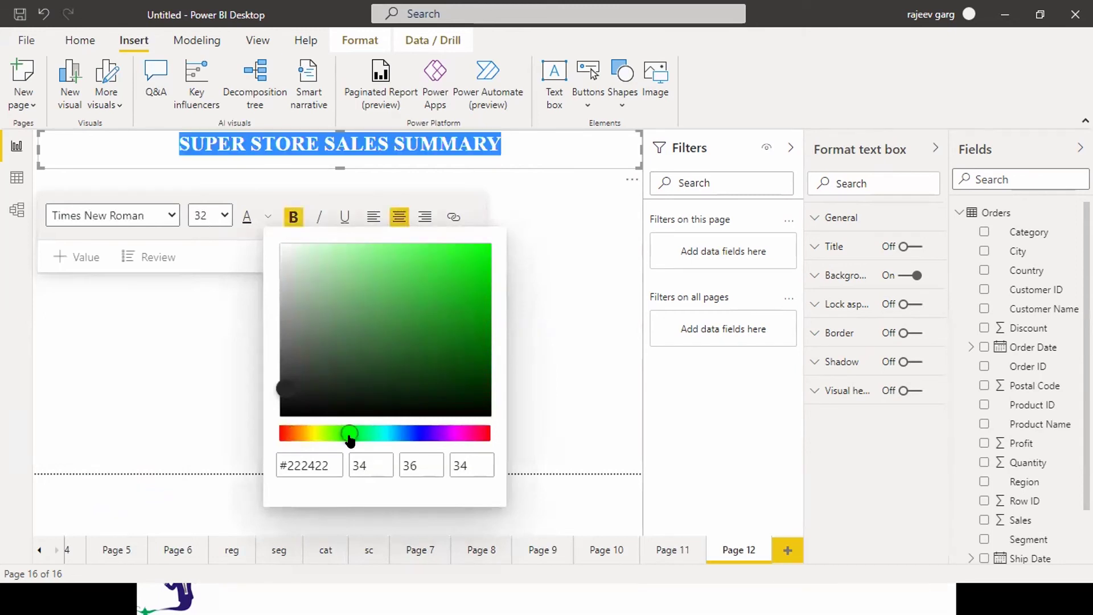
{"action": "left_click", "coordinate": [477, 248]}
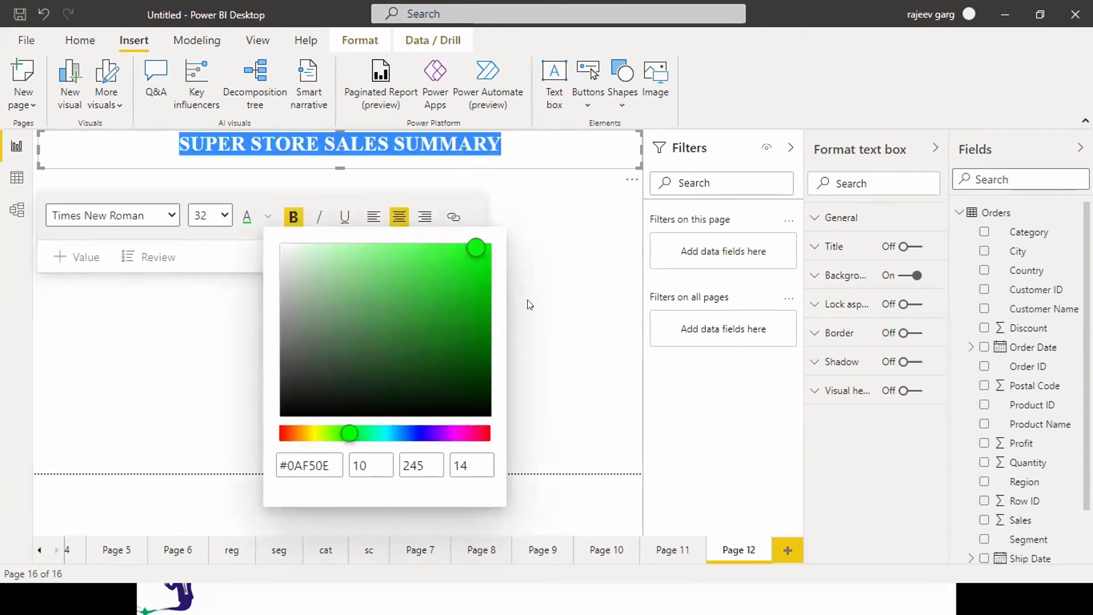
{"action": "left_click_drag", "start_coordinate": [477, 251], "coordinate": [479, 255]}
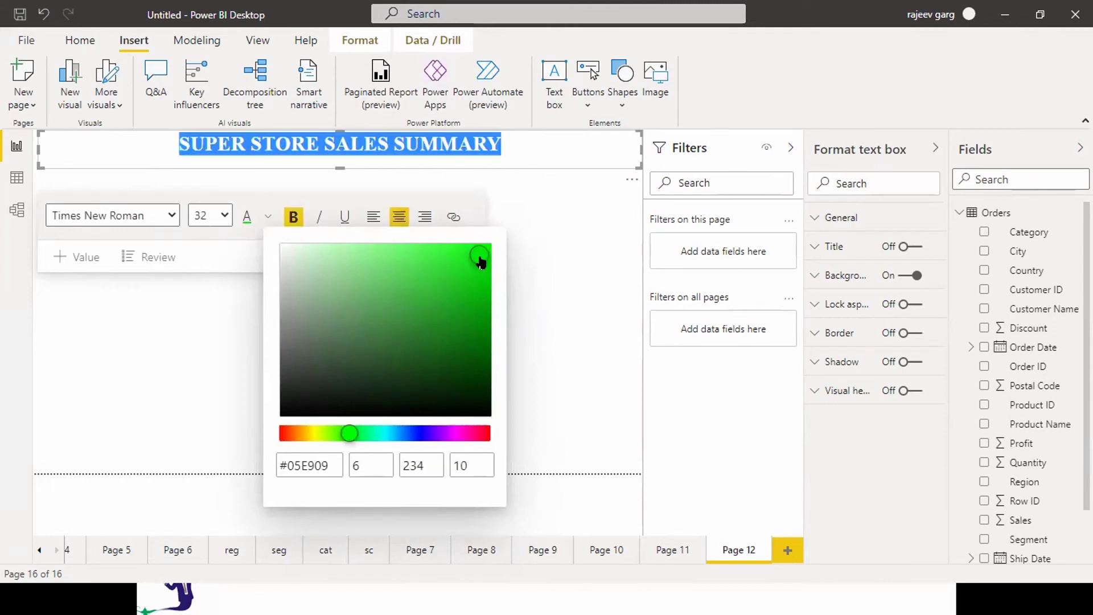
{"action": "left_click", "coordinate": [520, 270]}
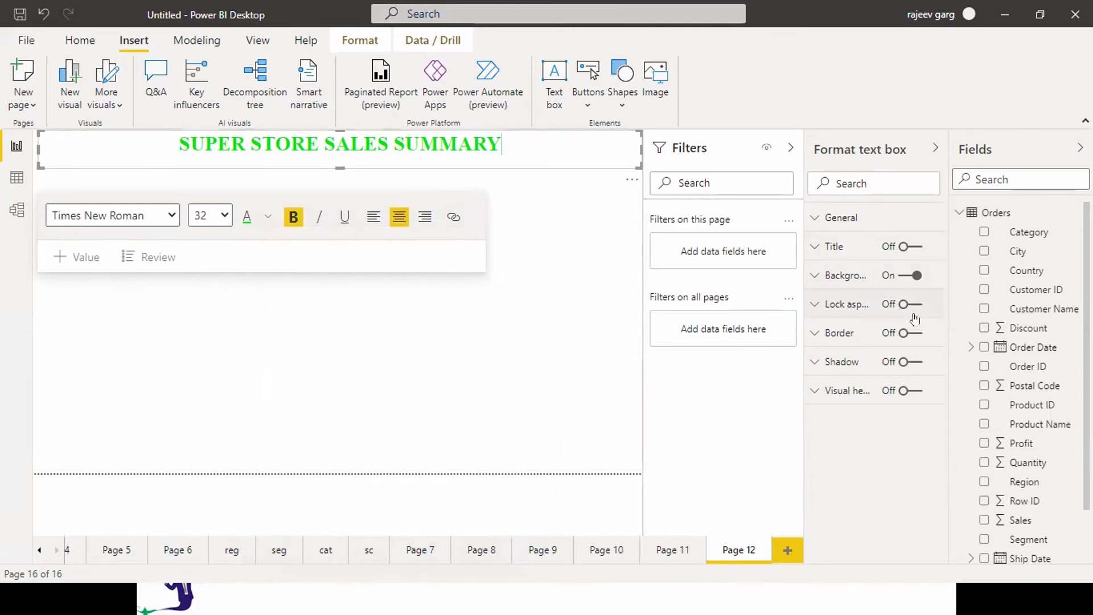
Step: Give the title text box a black background and reduce its height slightly to fit the text
{"action": "left_click", "coordinate": [826, 291]}
{"action": "left_click", "coordinate": [828, 276]}
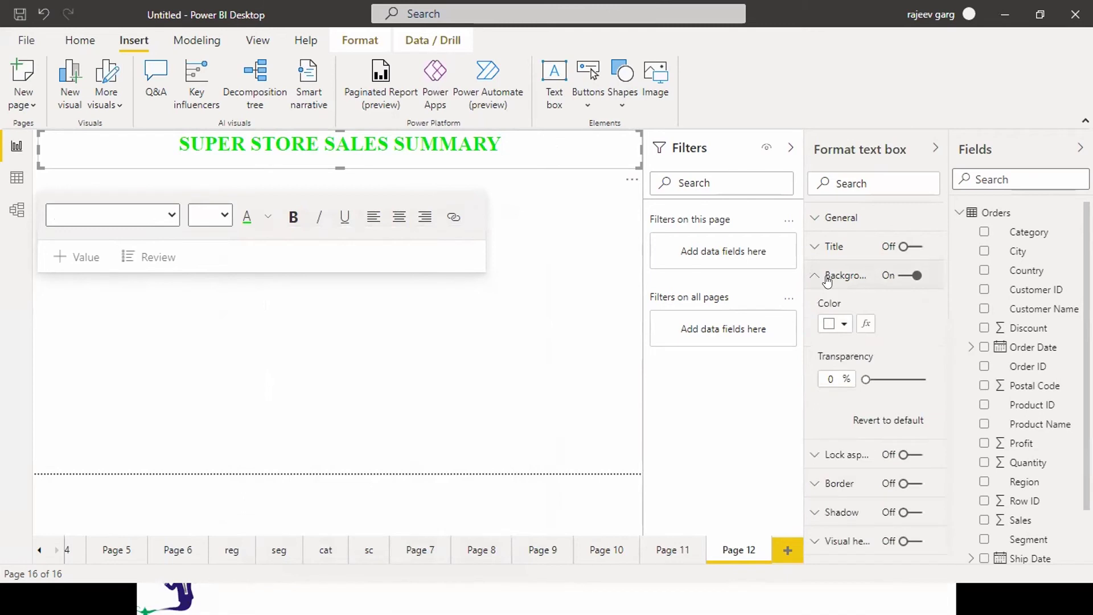
{"action": "left_click", "coordinate": [840, 324]}
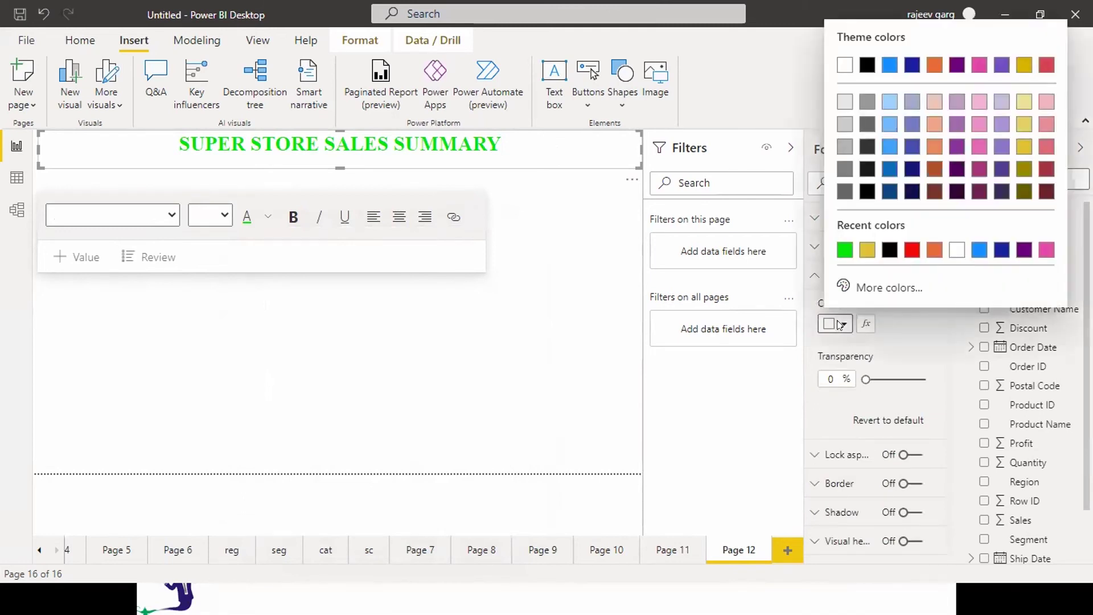
{"action": "left_click", "coordinate": [890, 251]}
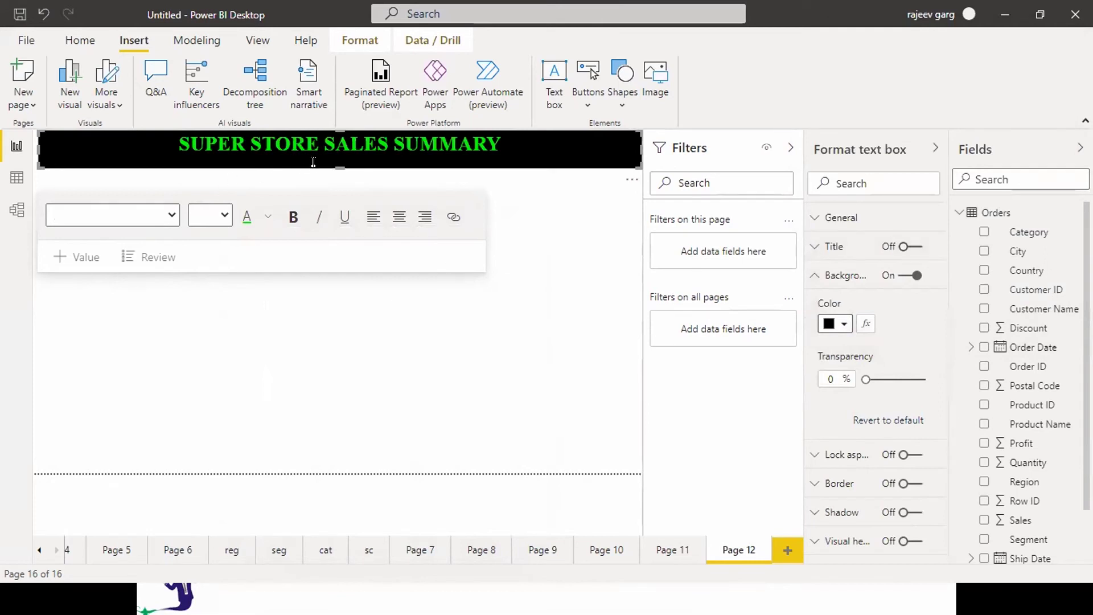
{"action": "left_click_drag", "start_coordinate": [334, 158], "coordinate": [335, 157]}
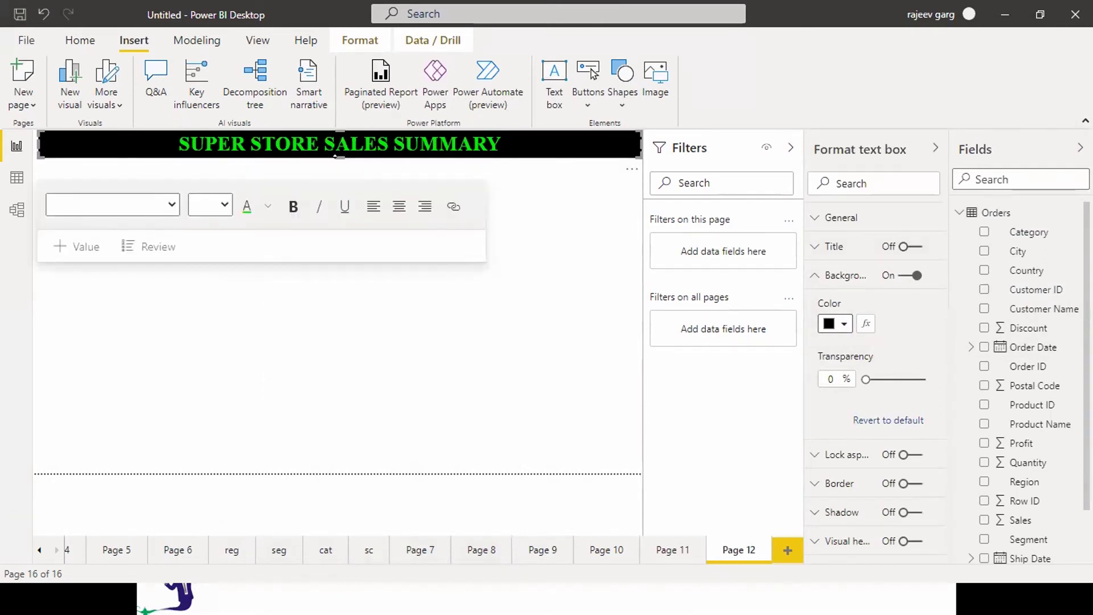
{"action": "left_click", "coordinate": [552, 330]}
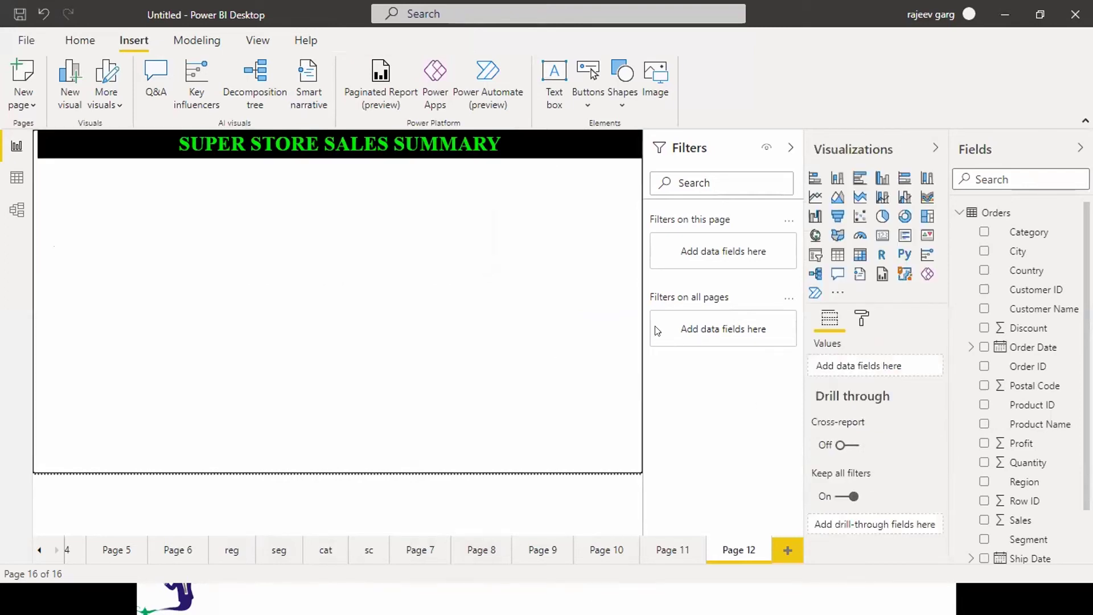
Step: Turn on the shadow for the title text box and deselect it
{"action": "left_click", "coordinate": [559, 146]}
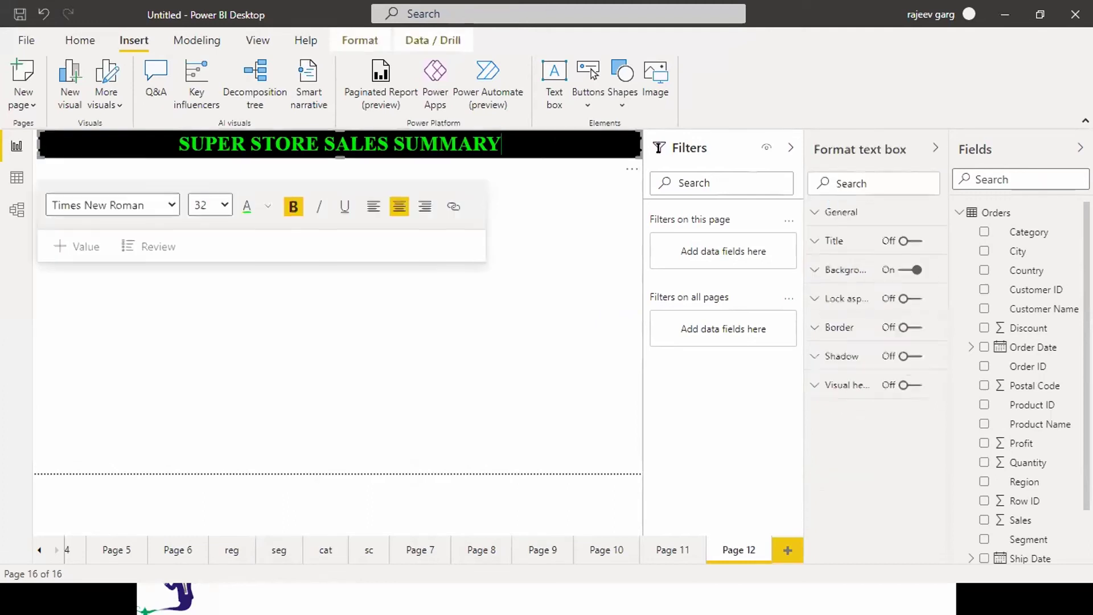
{"action": "left_click", "coordinate": [914, 363]}
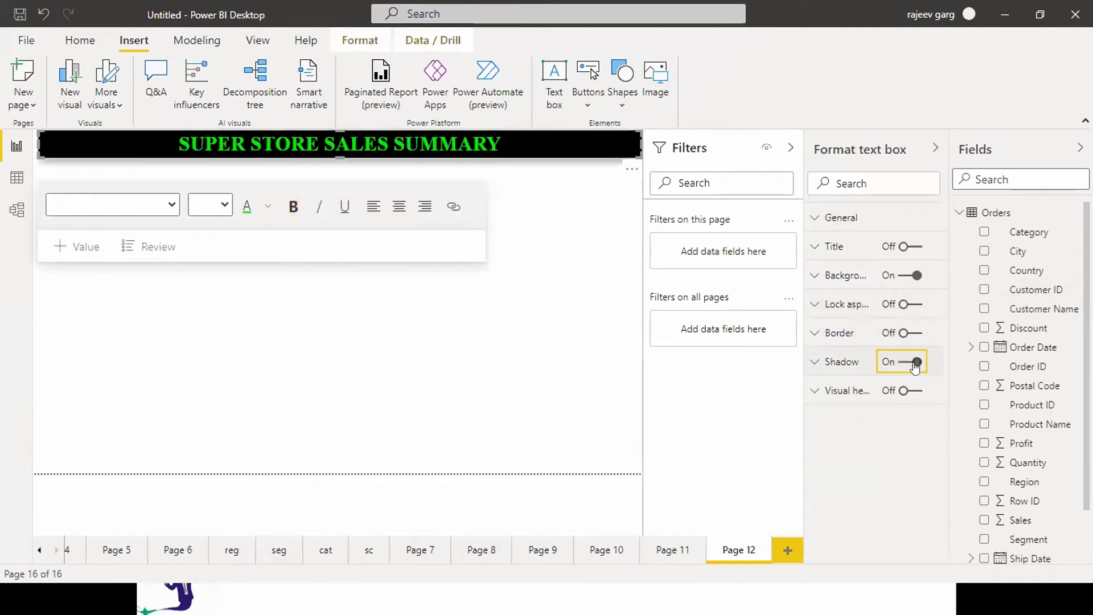
{"action": "left_click", "coordinate": [578, 331]}
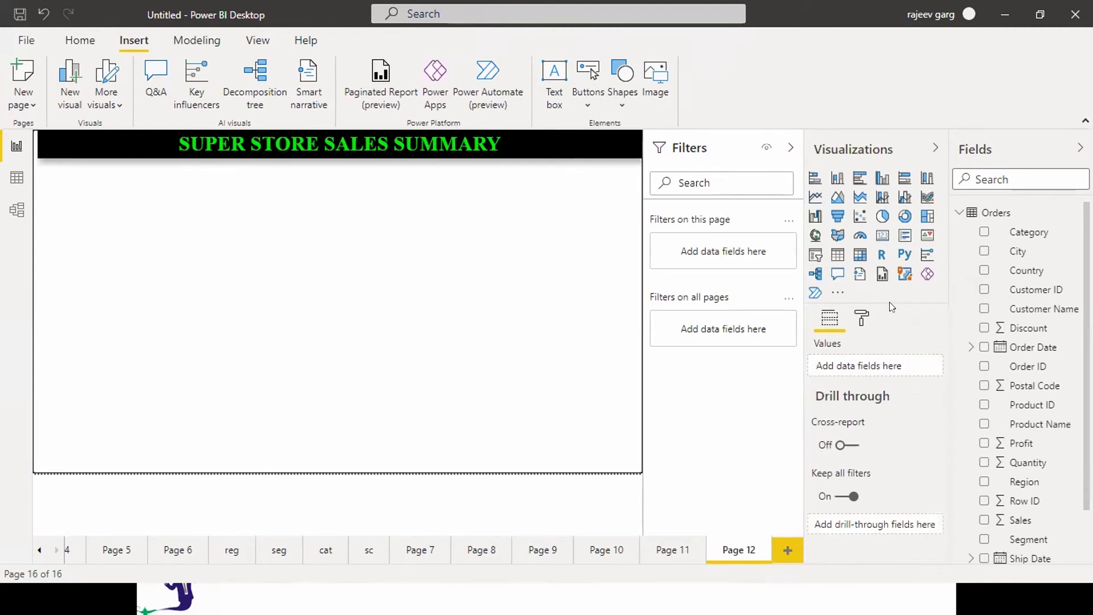
Step: Insert a stacked bar chart showing Sales by Sub-Category below the title banner
{"action": "left_click", "coordinate": [816, 180]}
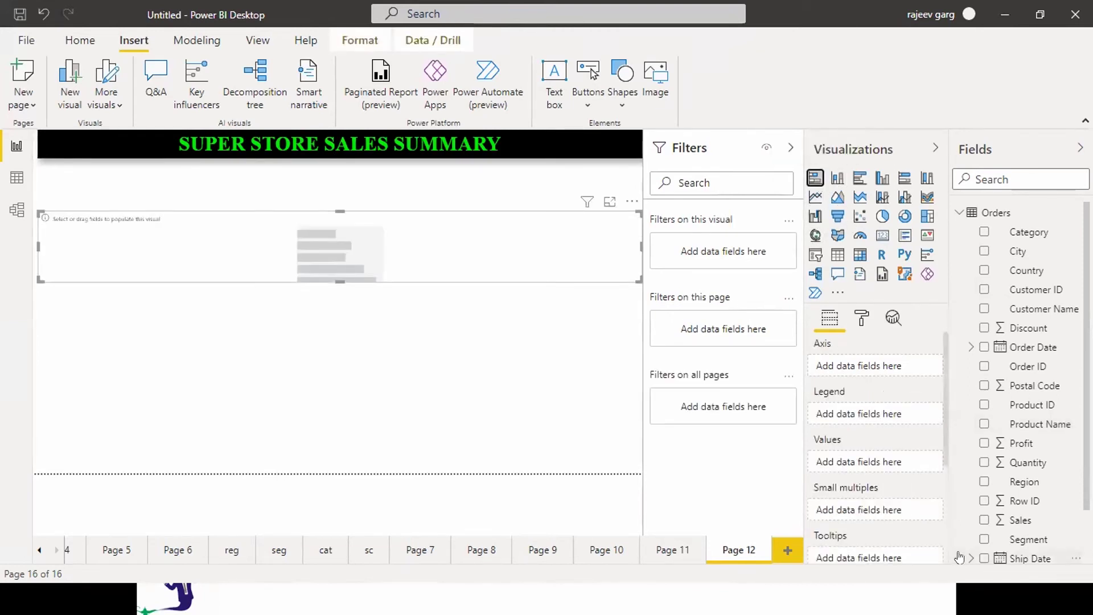
{"action": "left_click", "coordinate": [984, 520]}
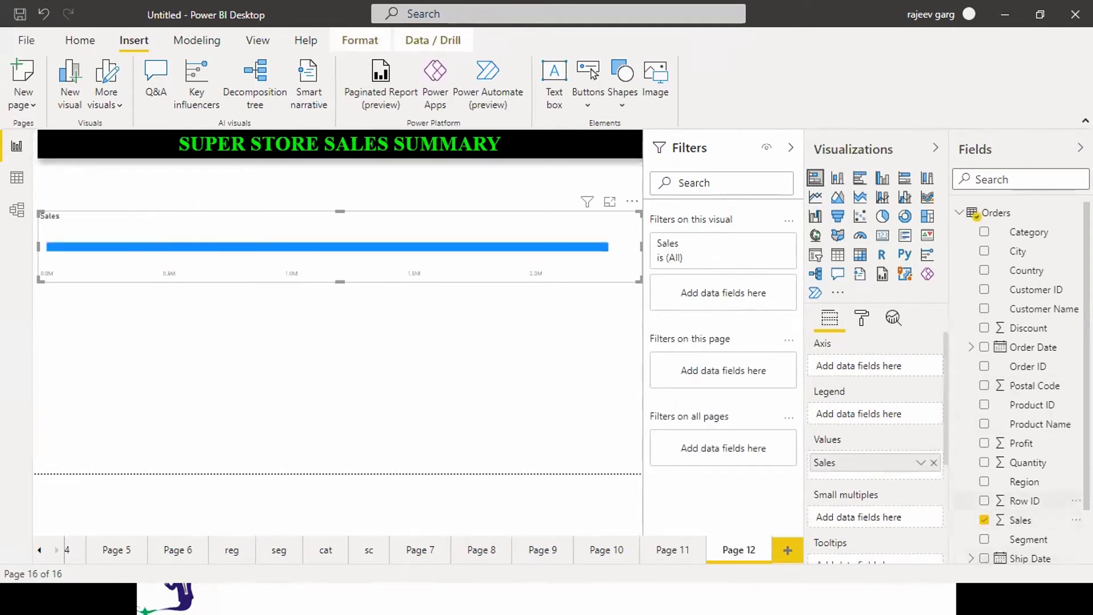
{"action": "scroll", "coordinate": [988, 558], "scroll_direction": "down", "scroll_amount": 1}
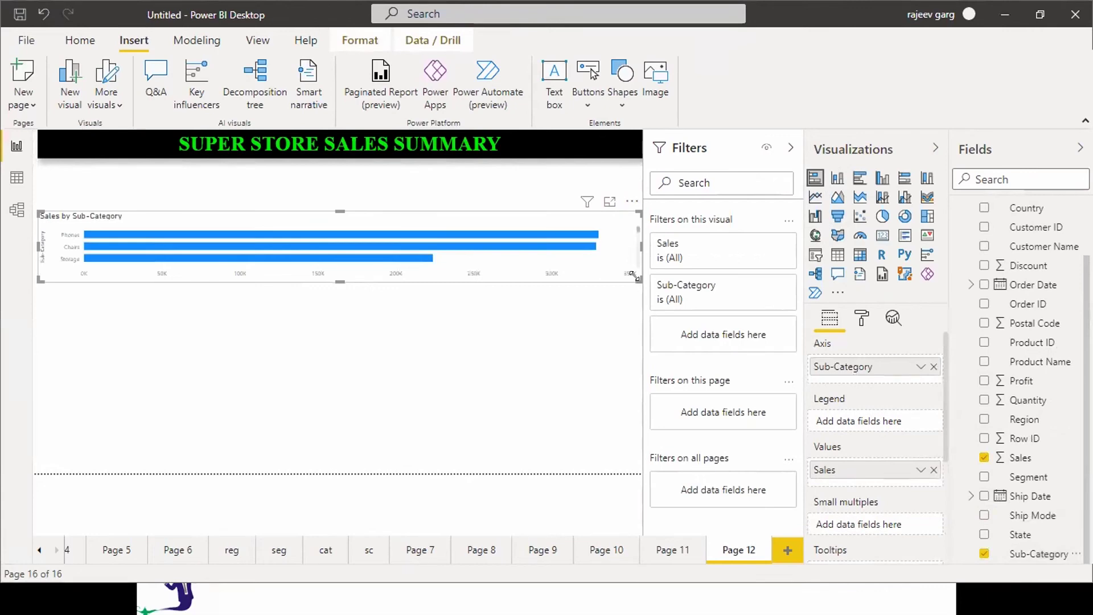
Step: Resize the bar chart into a tall, narrow visual reaching the page bottom, align it with the page's left edge, and deselect it
{"action": "left_click_drag", "start_coordinate": [287, 395], "coordinate": [223, 485]}
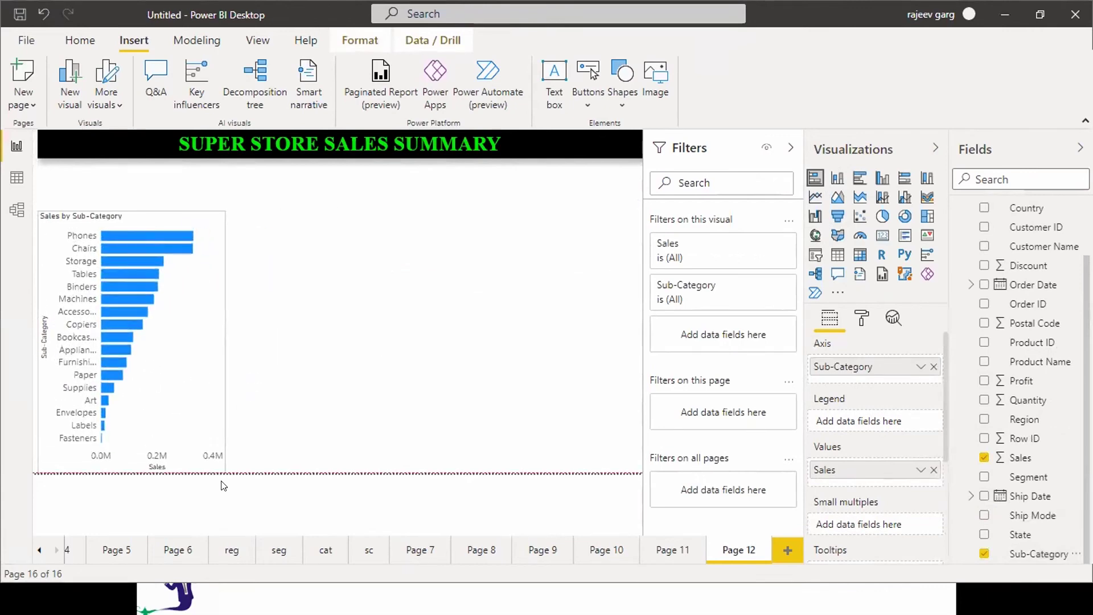
{"action": "left_click_drag", "start_coordinate": [198, 421], "coordinate": [192, 422]}
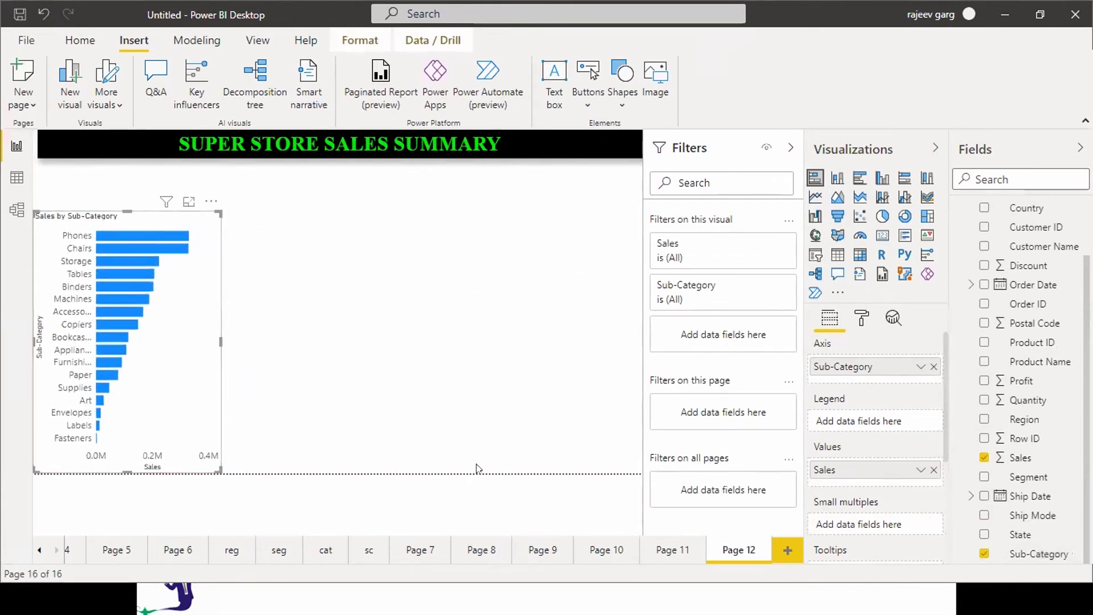
{"action": "left_click", "coordinate": [400, 402]}
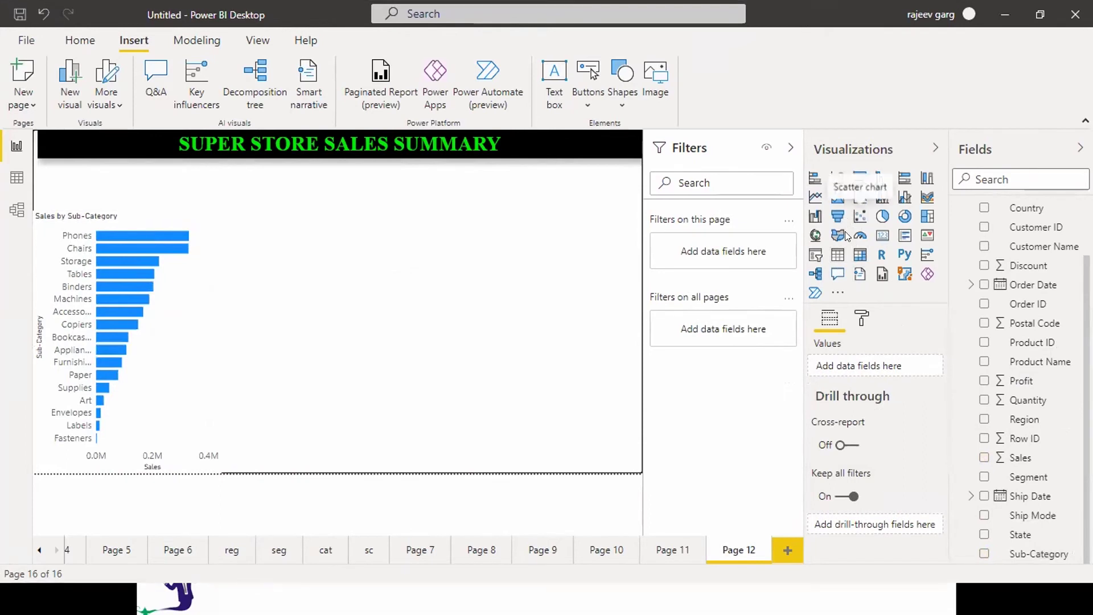
Step: Insert a gauge visual with Sales as its value
{"action": "left_click", "coordinate": [864, 237]}
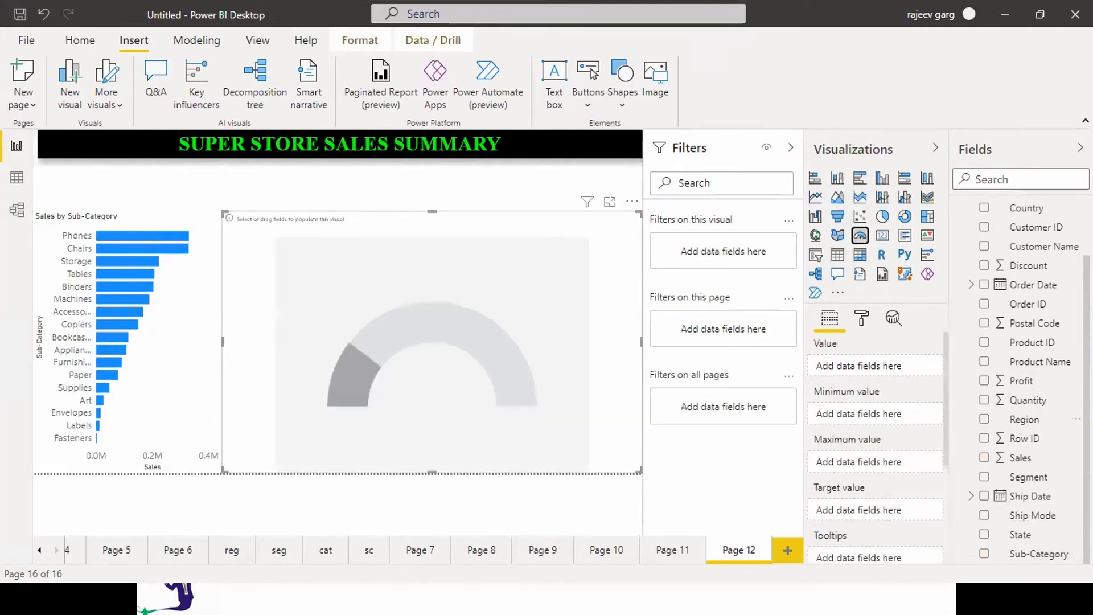
{"action": "double_click", "coordinate": [1021, 456]}
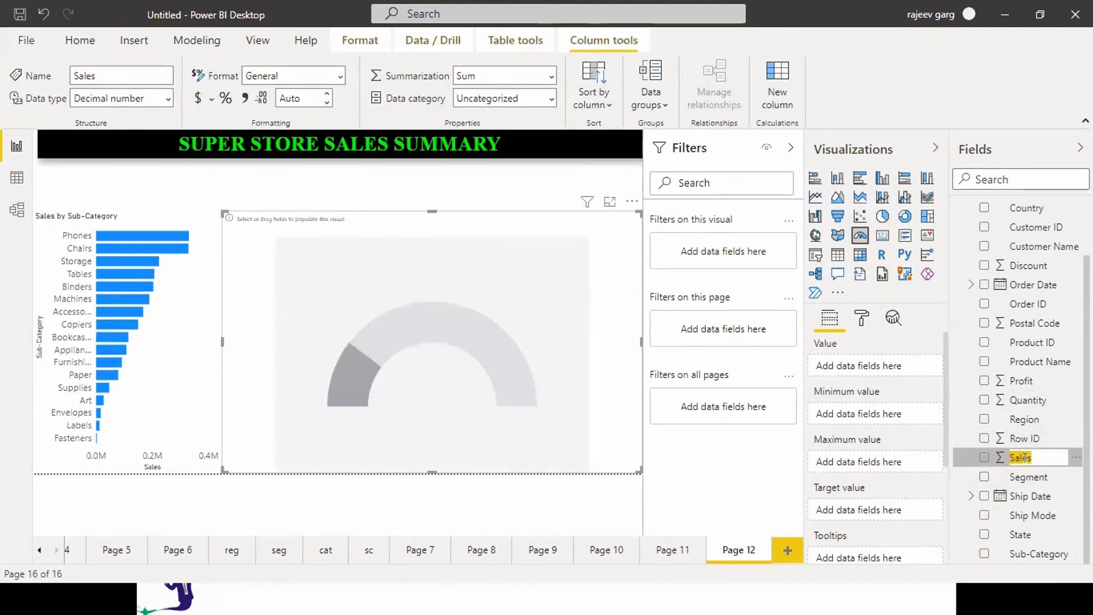
{"action": "left_click_drag", "start_coordinate": [875, 478], "coordinate": [865, 364]}
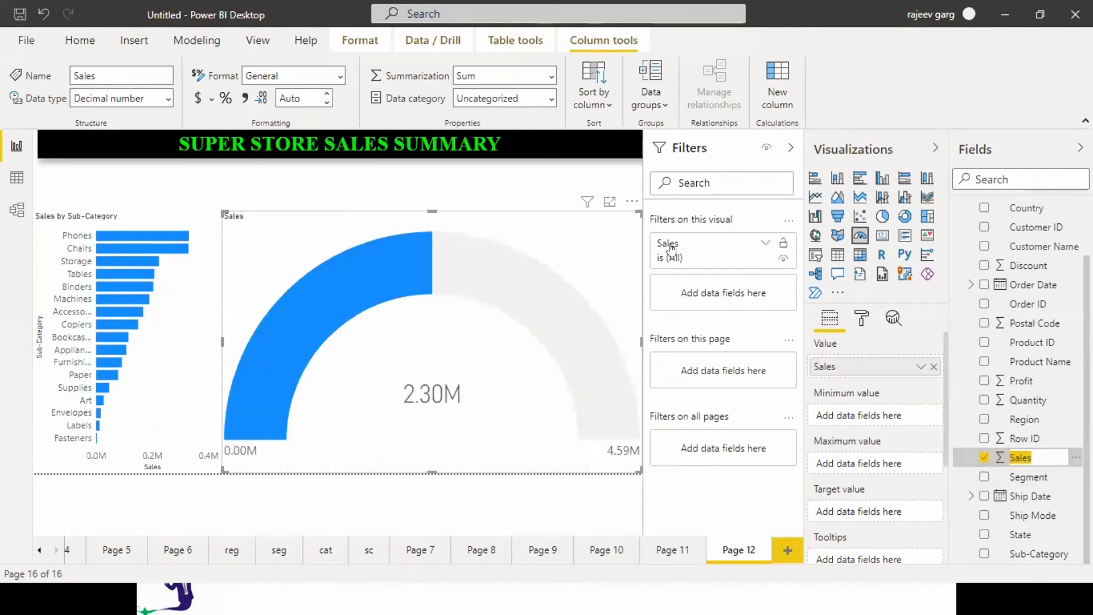
Step: Shrink the Sales gauge and place it directly under the banner's left end, then lower the bar chart's top edge to fit beneath it
{"action": "left_click_drag", "start_coordinate": [635, 212], "coordinate": [340, 380]}
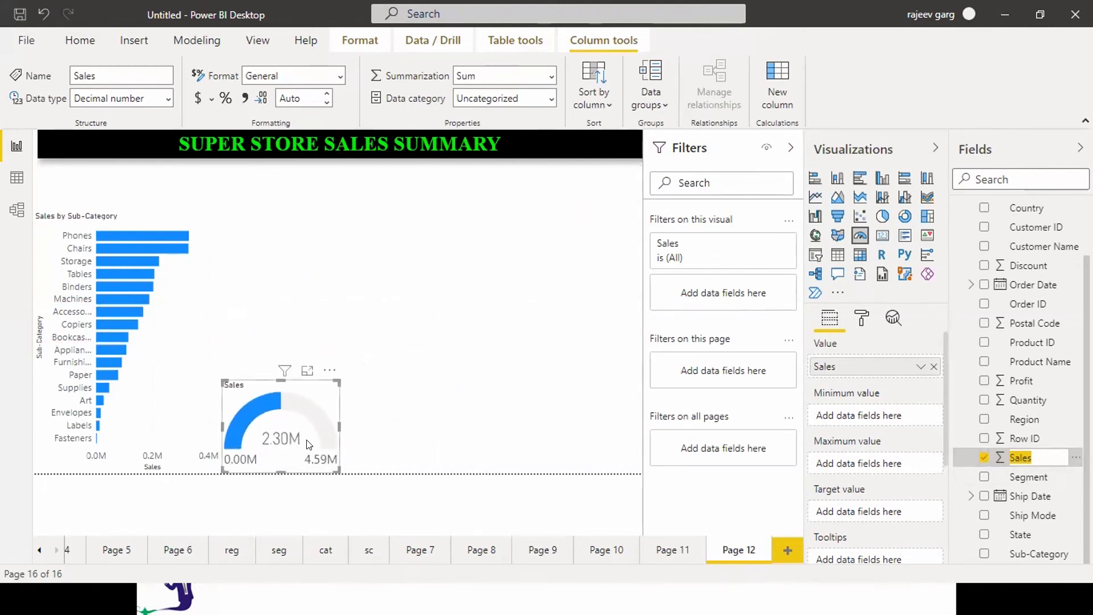
{"action": "left_click_drag", "start_coordinate": [292, 447], "coordinate": [105, 226]}
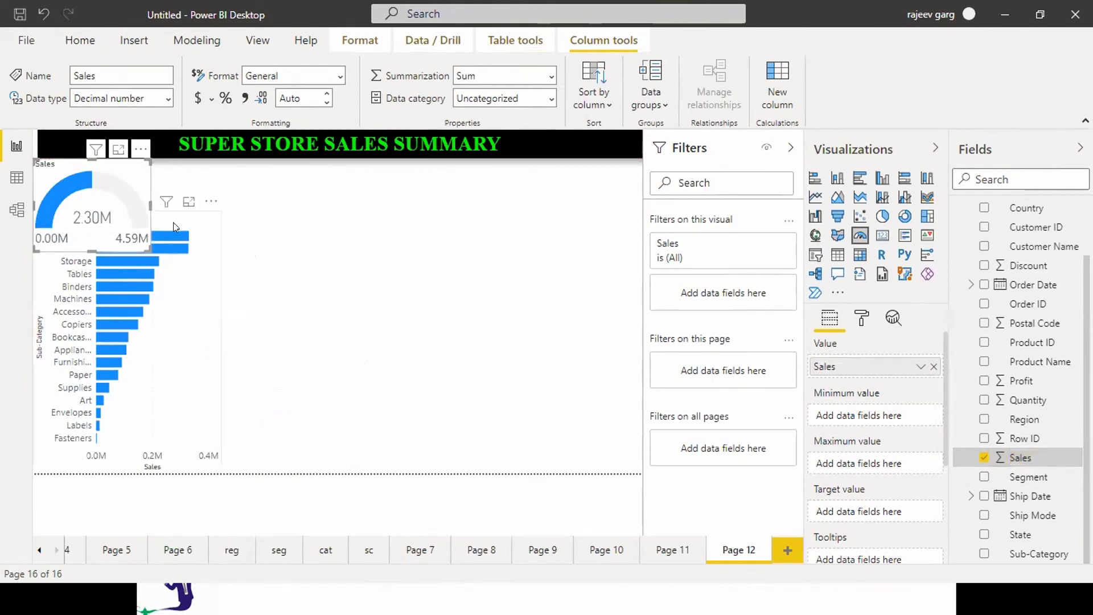
{"action": "left_click", "coordinate": [163, 224]}
{"action": "left_click_drag", "start_coordinate": [134, 217], "coordinate": [133, 255]}
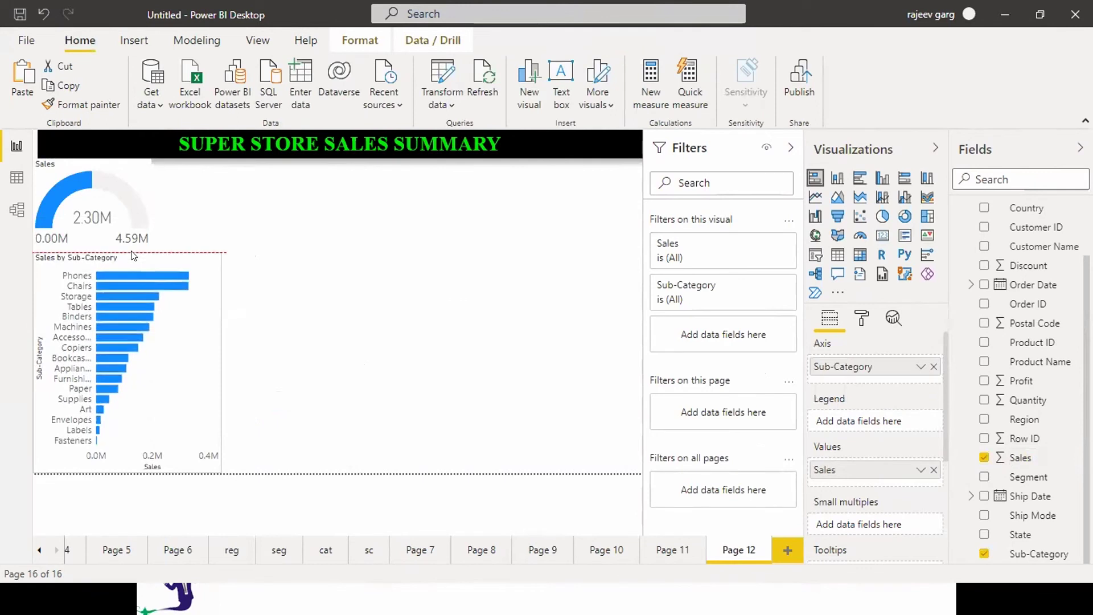
Step: Turn off the data labels on the Sales gauge
{"action": "left_click", "coordinate": [159, 210]}
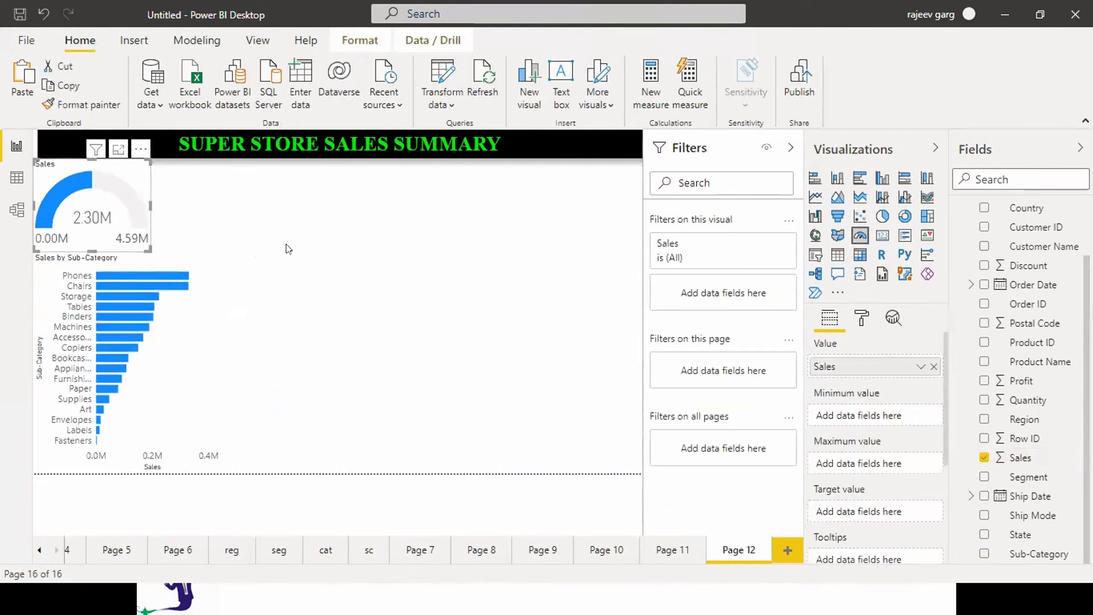
{"action": "left_click", "coordinate": [861, 320]}
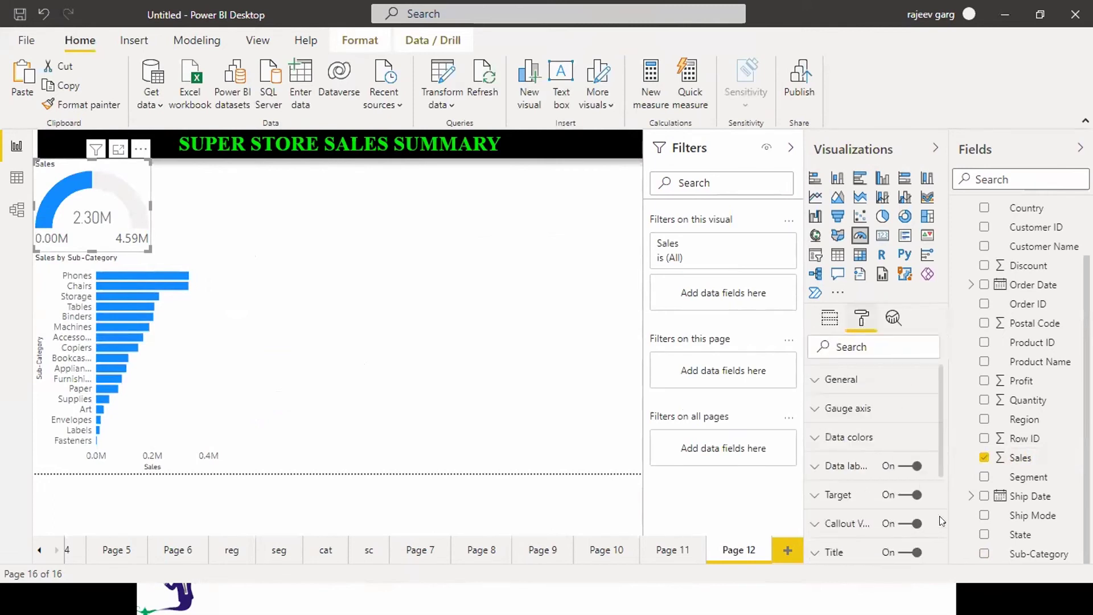
{"action": "left_click", "coordinate": [901, 467]}
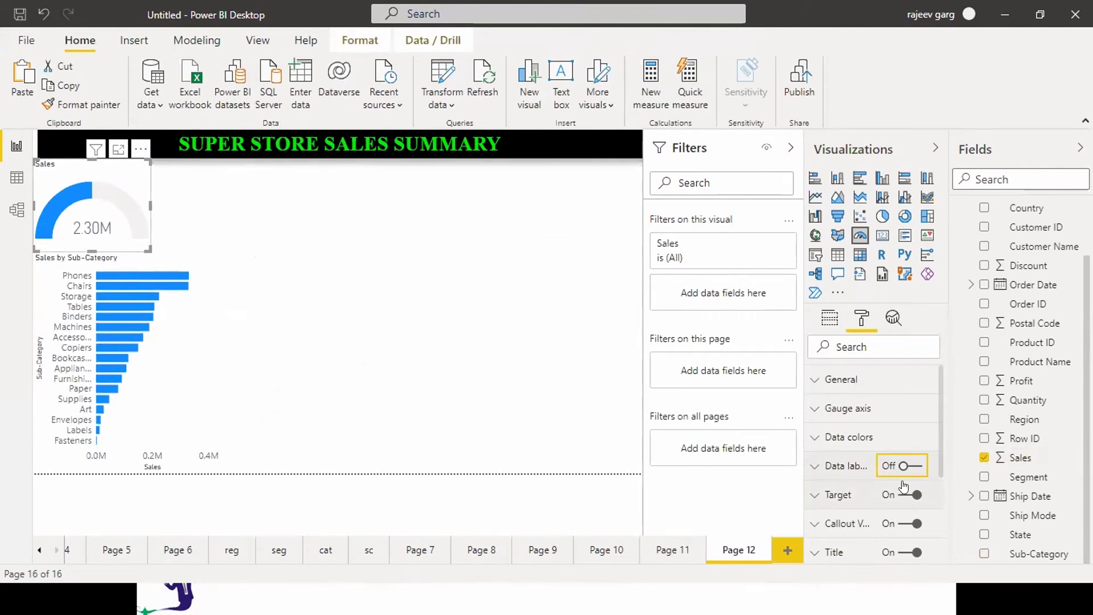
Step: Set the maximum of the Sales gauge's axis to 2300000
{"action": "left_click", "coordinate": [824, 419]}
{"action": "left_click", "coordinate": [876, 500]}
{"action": "type", "text": "23"}
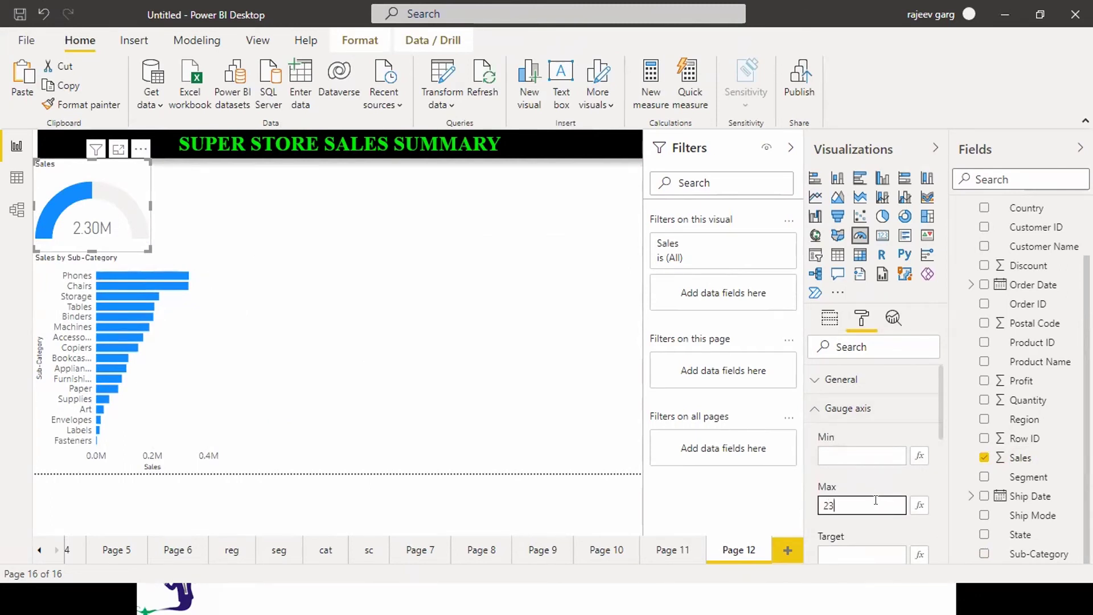
{"action": "type", "text": "000"}
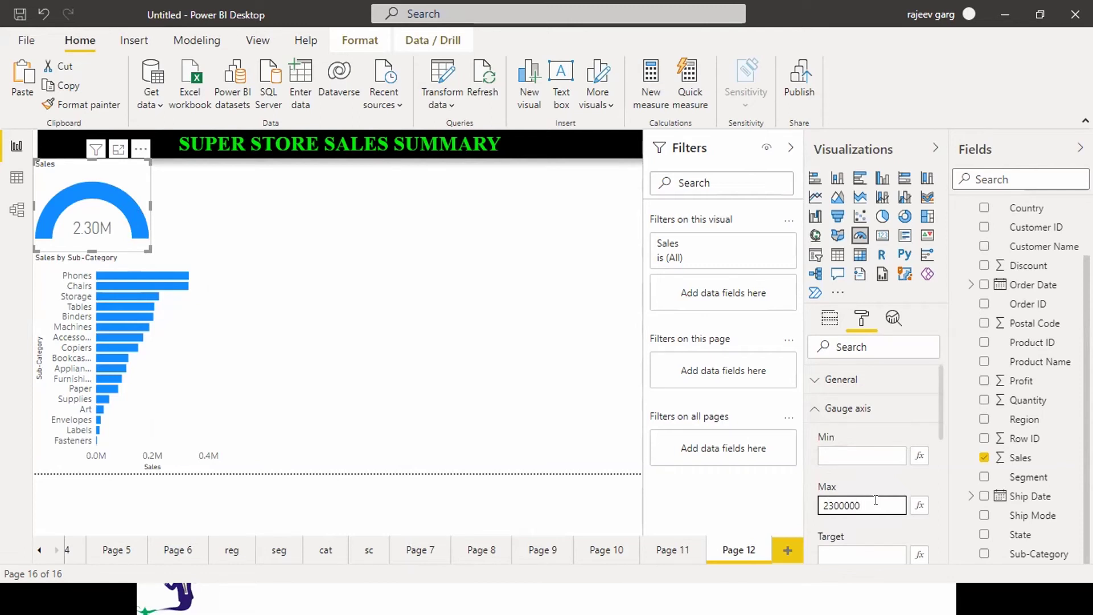
{"action": "key", "text": "Return"}
{"action": "key", "text": "ctrl+a"}
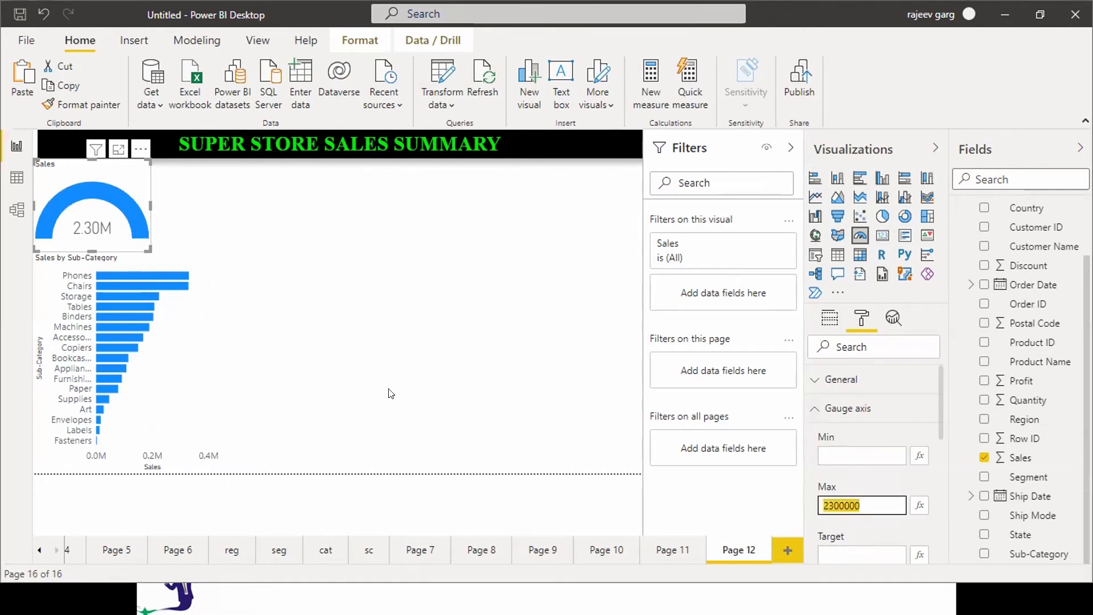
{"action": "left_click", "coordinate": [885, 480]}
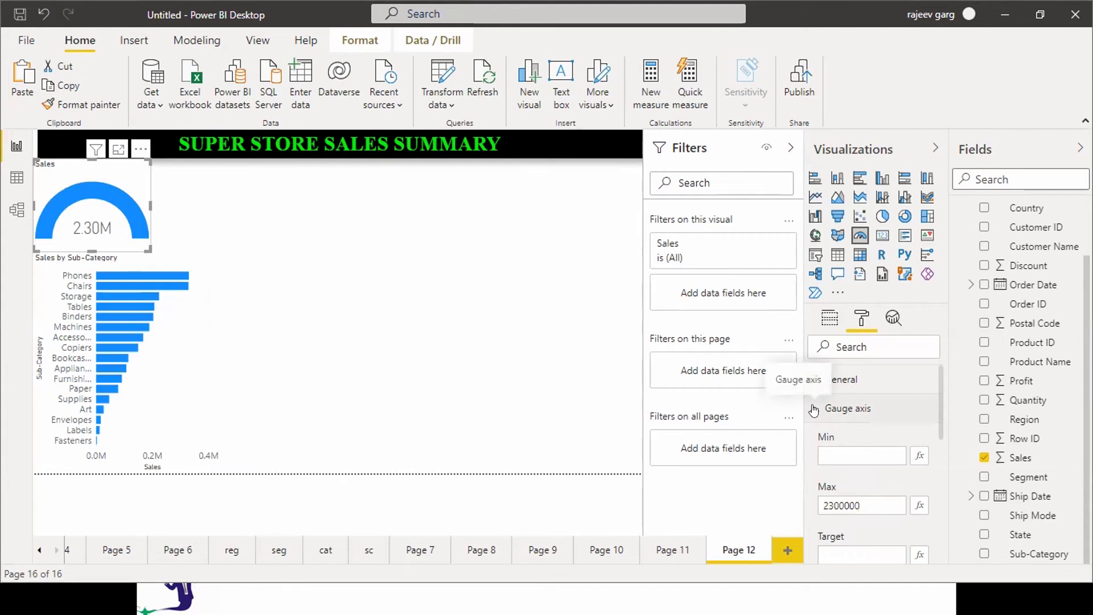
{"action": "left_click", "coordinate": [814, 410]}
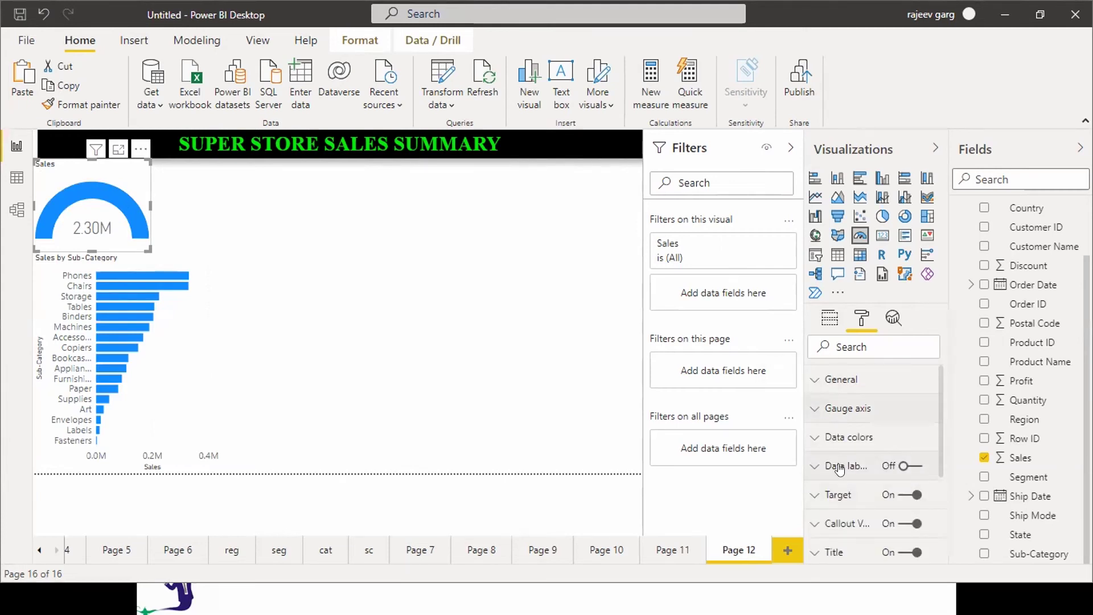
Step: Change the Sales gauge's fill colour to the bright green used for the page title
{"action": "left_click", "coordinate": [826, 446]}
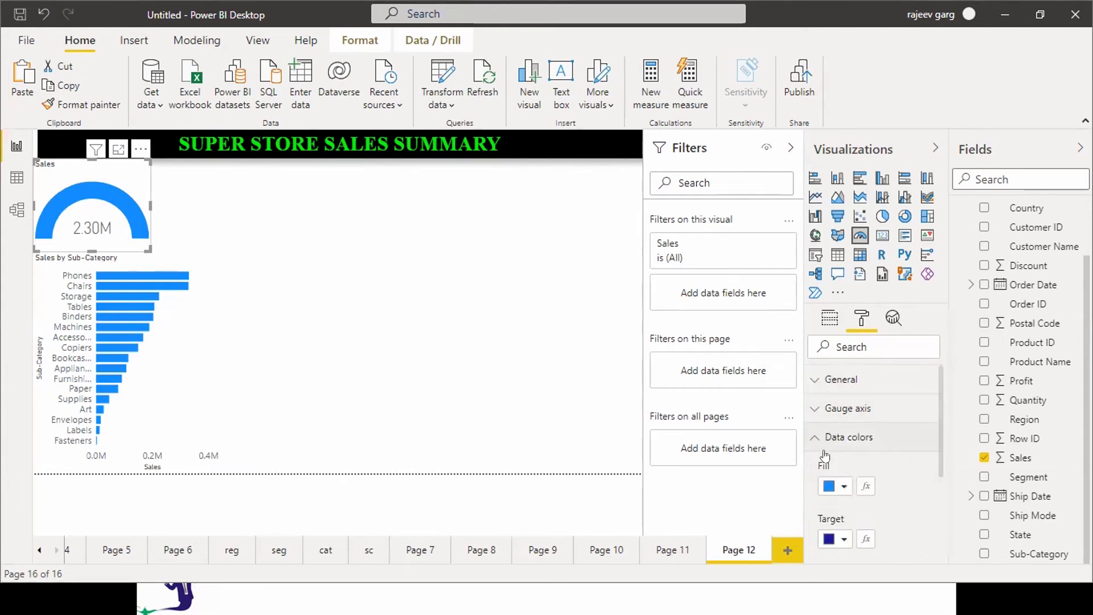
{"action": "left_click", "coordinate": [845, 486]}
{"action": "left_click", "coordinate": [889, 418]}
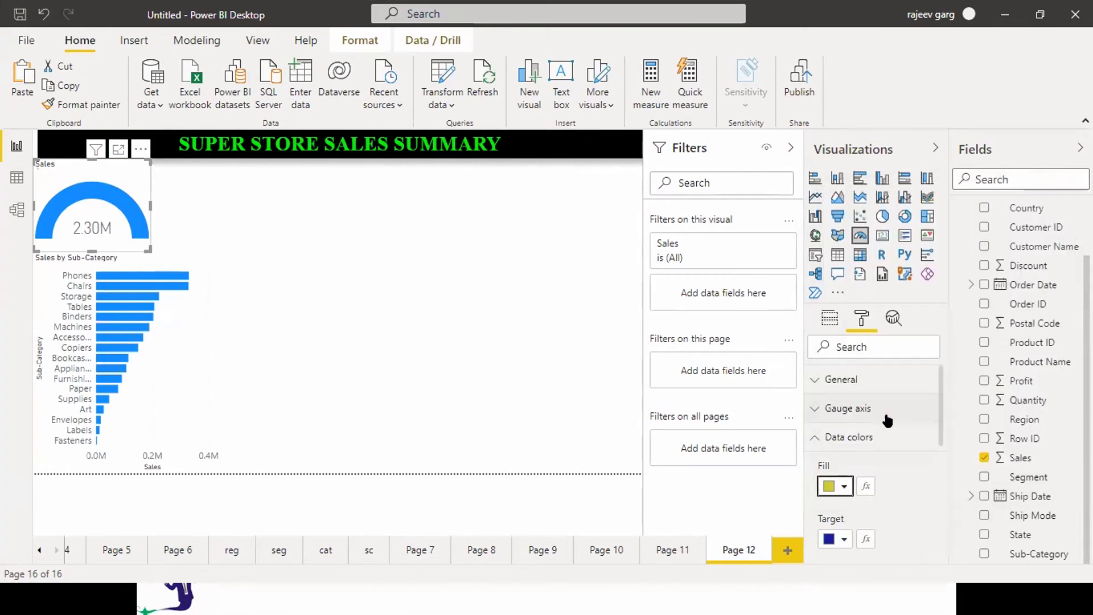
{"action": "left_click", "coordinate": [842, 486]}
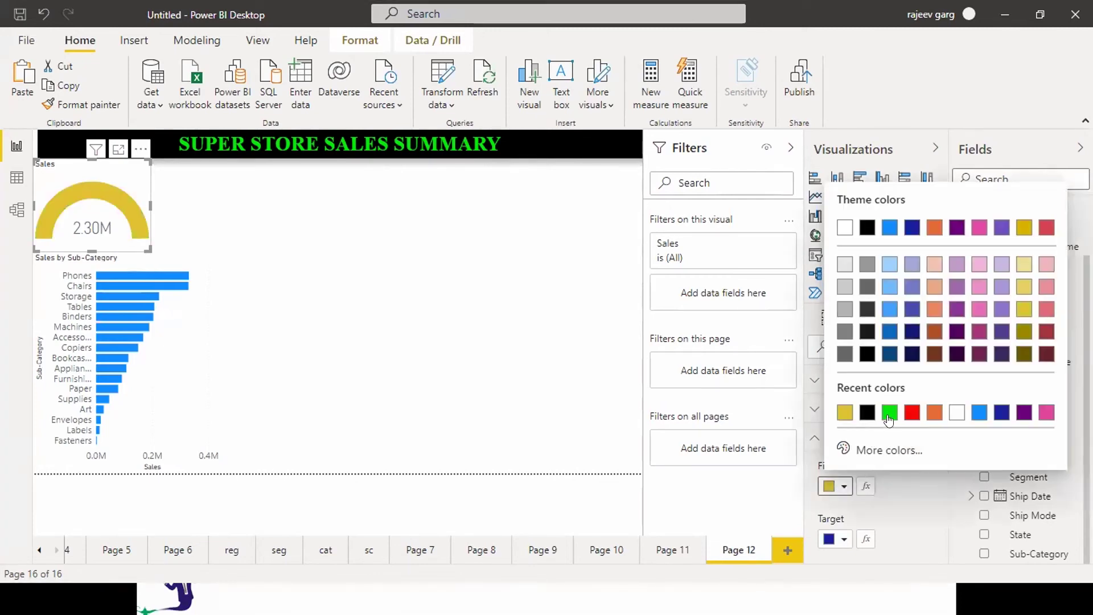
{"action": "left_click", "coordinate": [888, 414]}
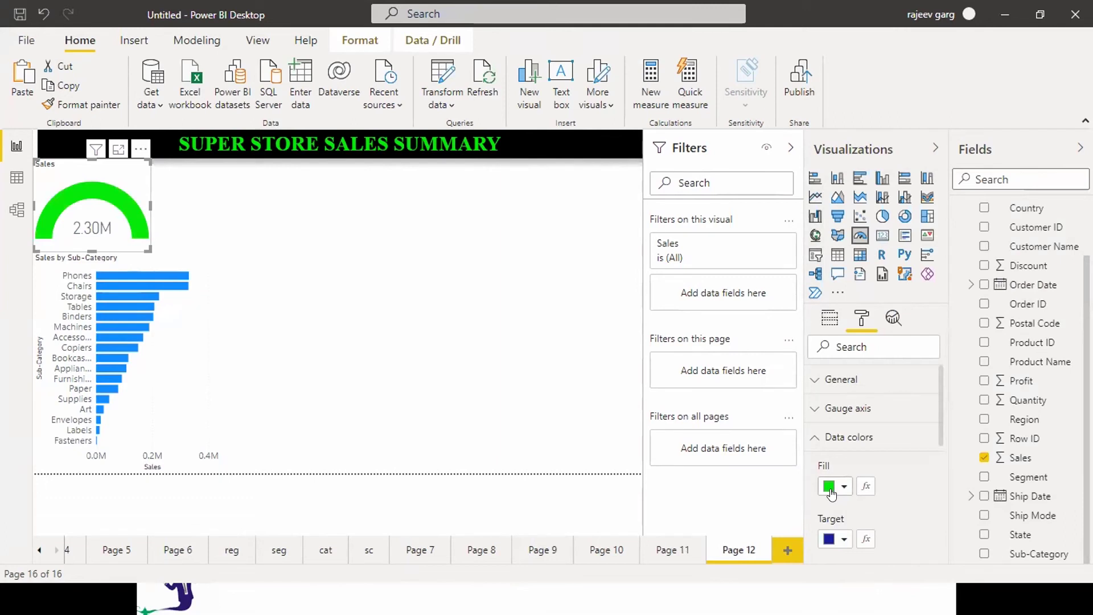
{"action": "left_click", "coordinate": [816, 443]}
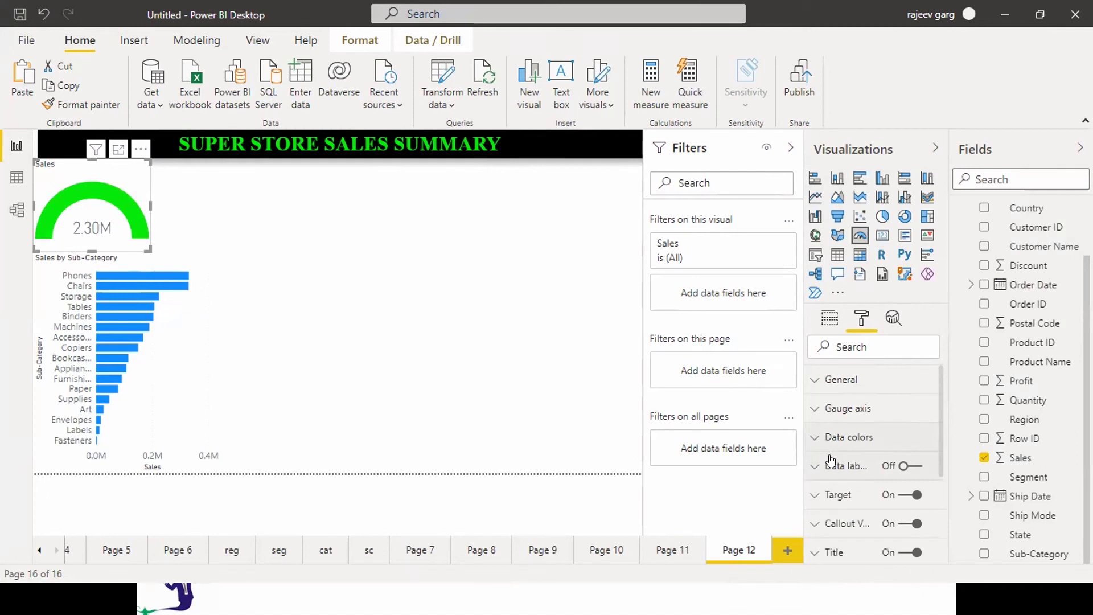
Step: Change the colour of the gauge's callout value to the recently used gold
{"action": "left_click", "coordinate": [826, 529]}
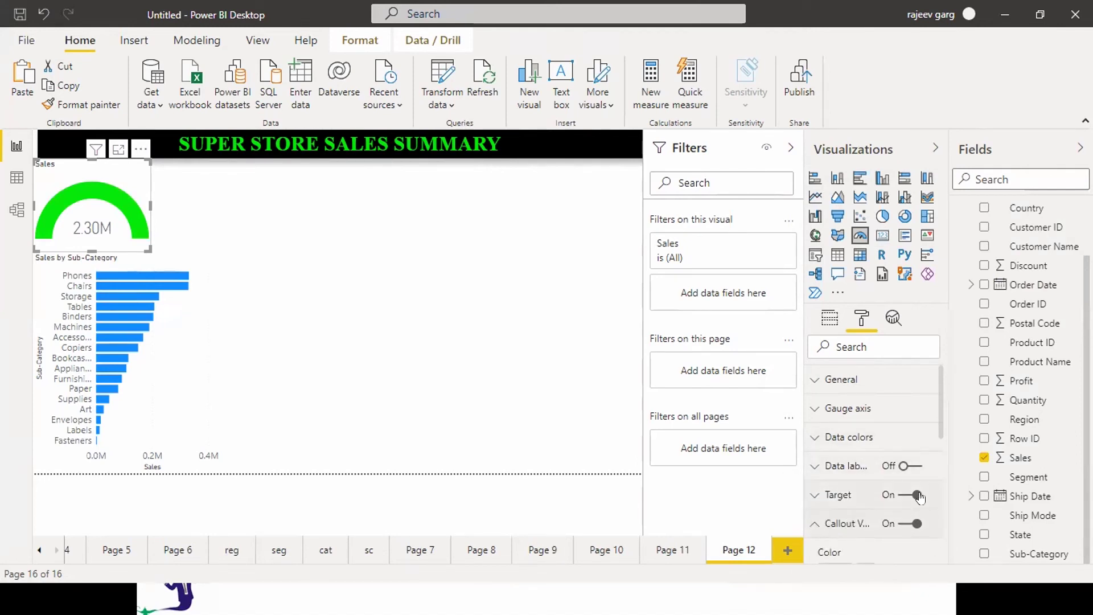
{"action": "scroll", "coordinate": [937, 433], "scroll_direction": "down", "scroll_amount": 3}
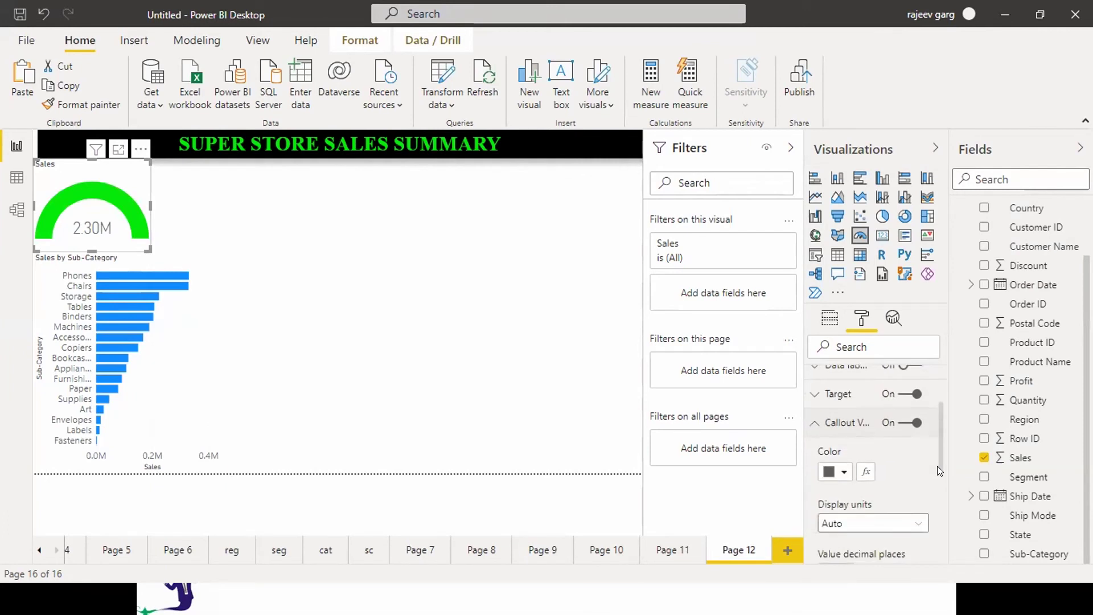
{"action": "left_click", "coordinate": [839, 472]}
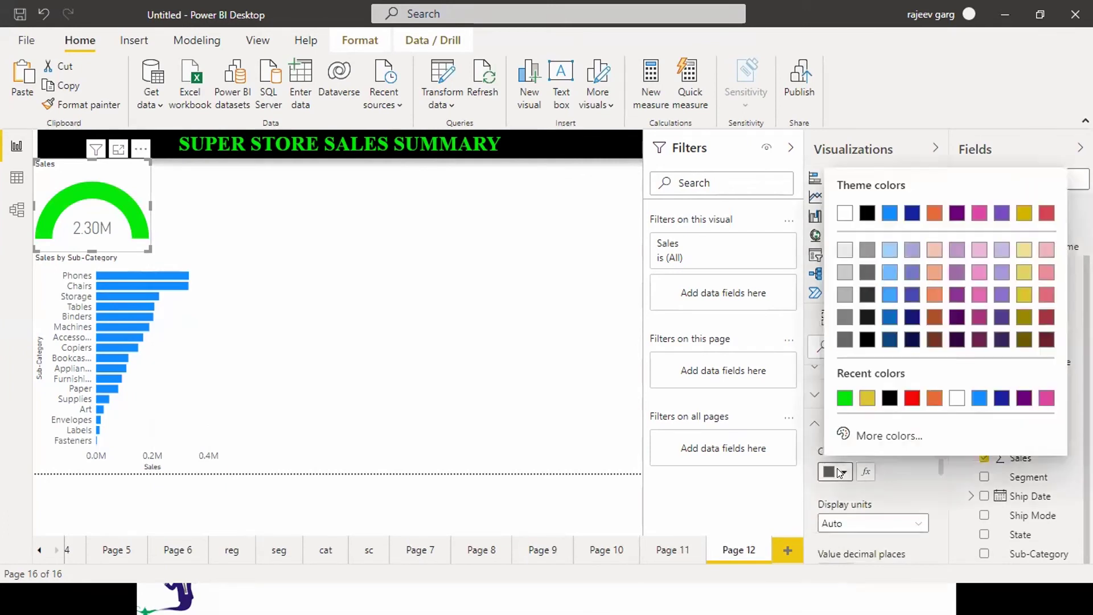
{"action": "left_click", "coordinate": [866, 398]}
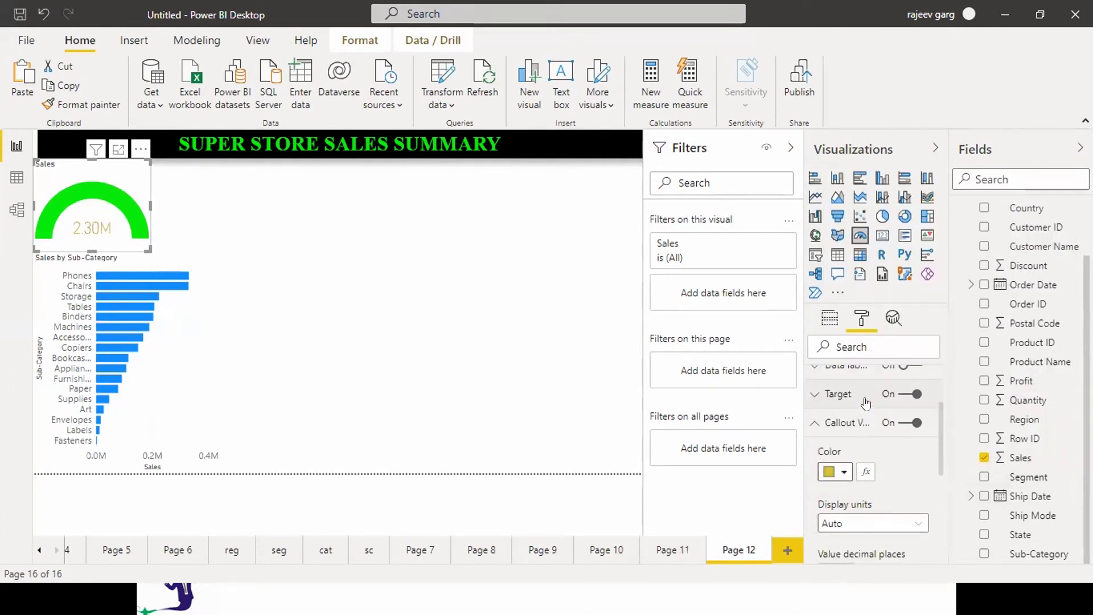
{"action": "left_click", "coordinate": [817, 423]}
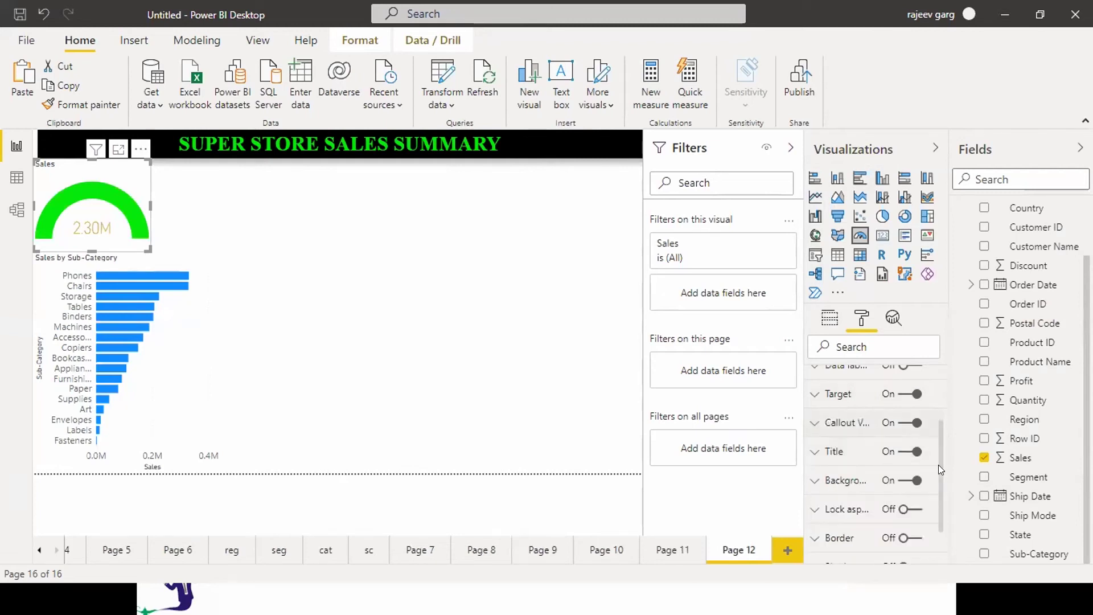
Step: Switch the gauge's title off and back on, and centre its alignment
{"action": "left_click", "coordinate": [911, 451]}
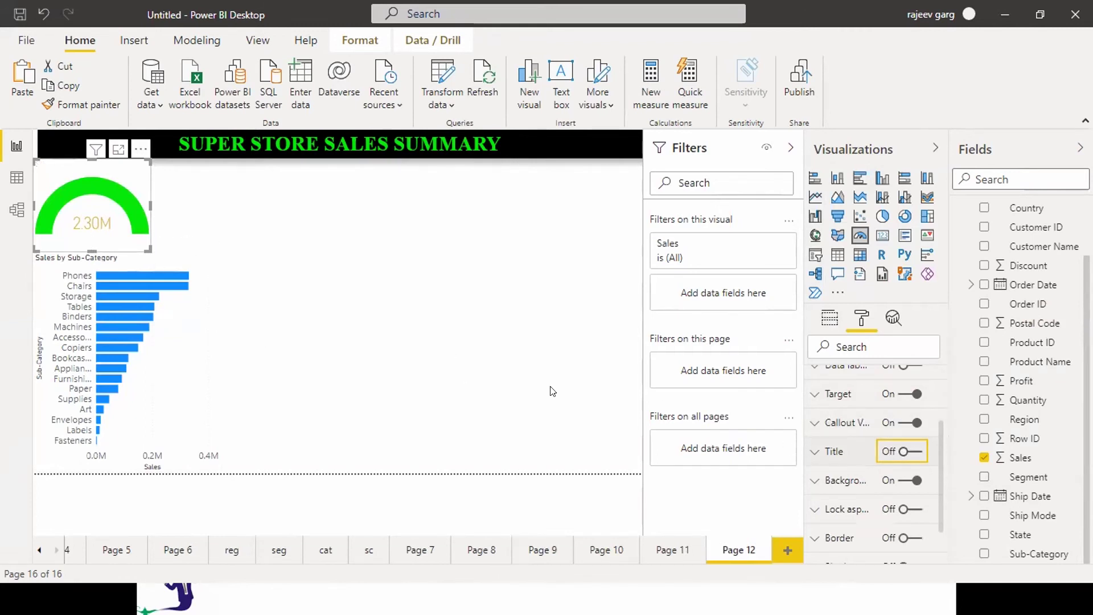
{"action": "left_click", "coordinate": [911, 453]}
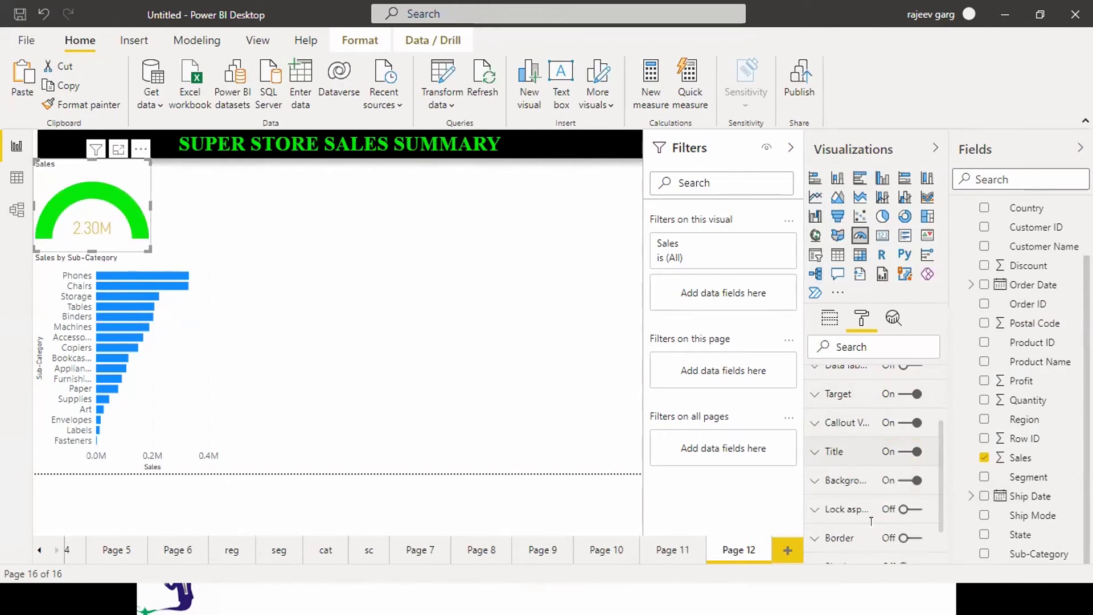
{"action": "left_click", "coordinate": [829, 452]}
{"action": "left_click_drag", "start_coordinate": [940, 428], "coordinate": [946, 474]}
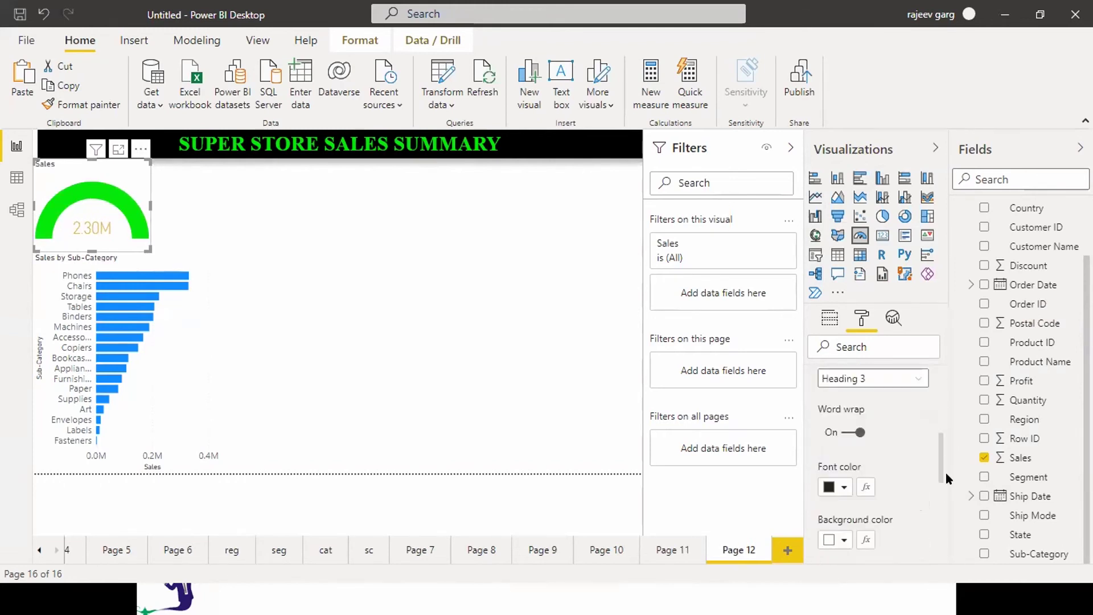
{"action": "scroll", "coordinate": [945, 477], "scroll_direction": "down", "scroll_amount": 1}
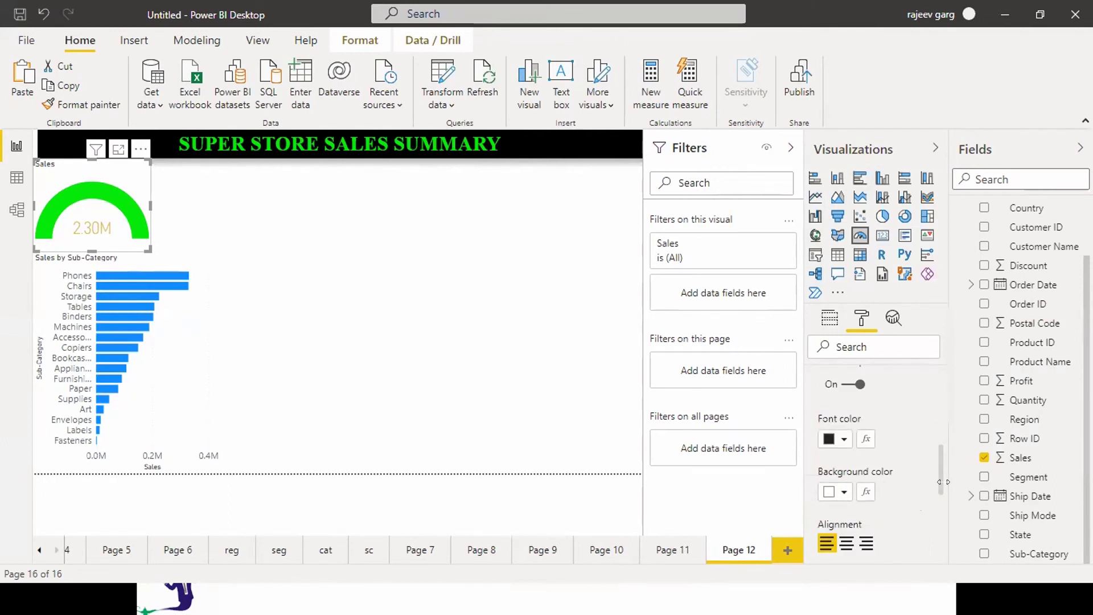
{"action": "left_click", "coordinate": [846, 544]}
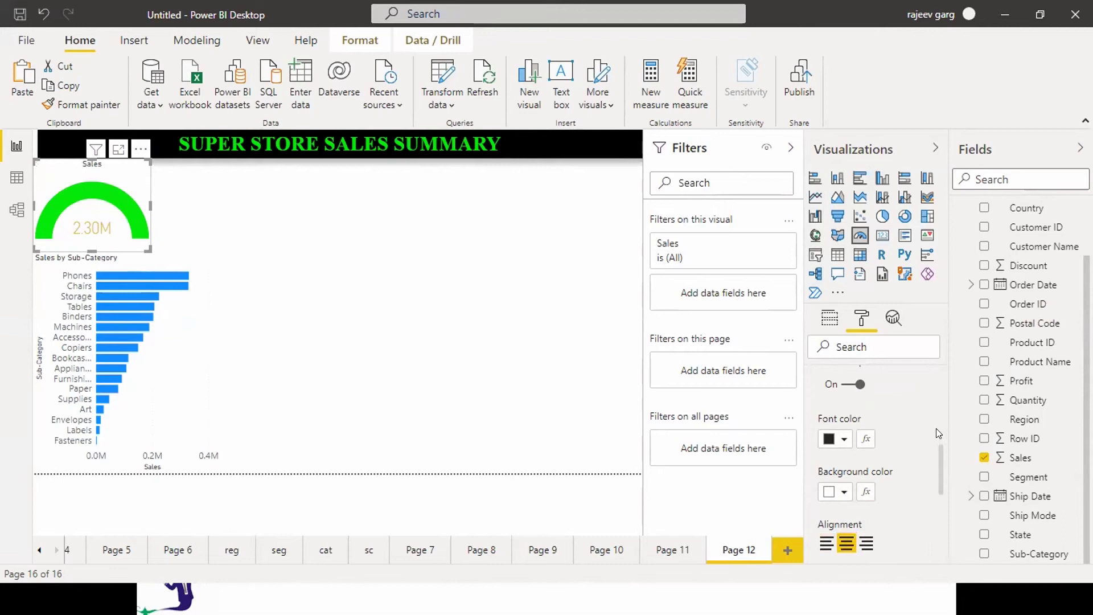
Step: Set the Sales gauge title's font colour to the recently used gold and its text size to 16 pt
{"action": "left_click_drag", "start_coordinate": [938, 449], "coordinate": [939, 400]}
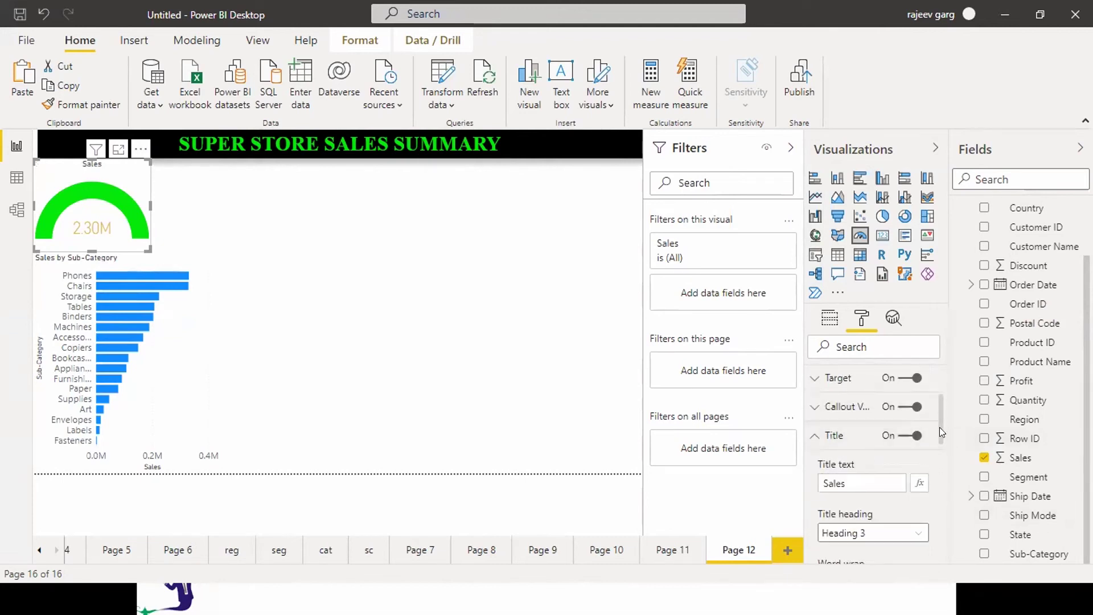
{"action": "left_click_drag", "start_coordinate": [941, 438], "coordinate": [941, 478]}
{"action": "left_click", "coordinate": [845, 465]}
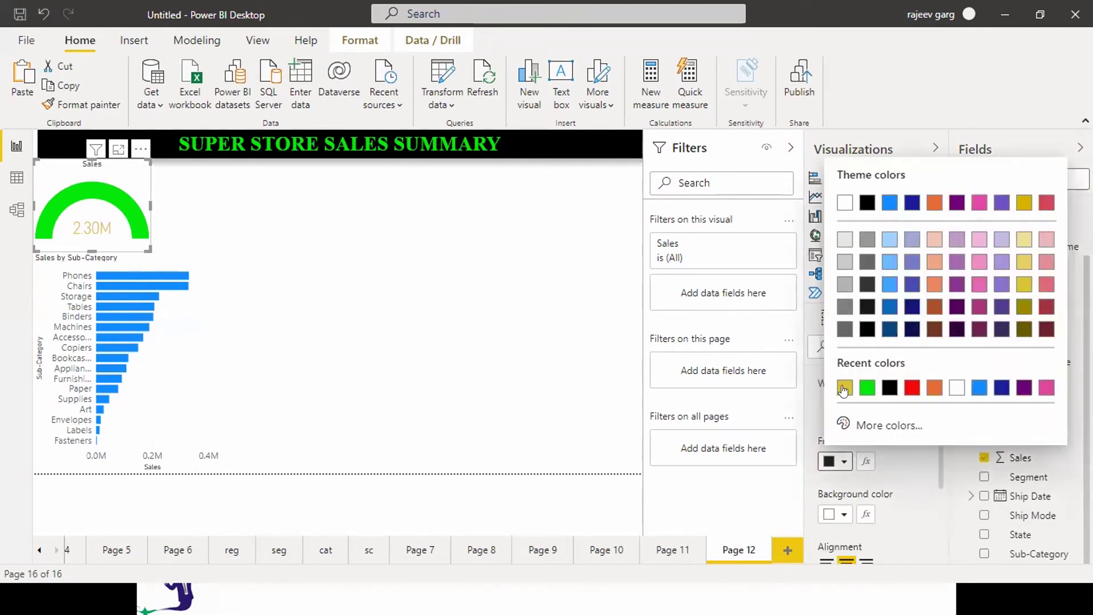
{"action": "left_click", "coordinate": [845, 386]}
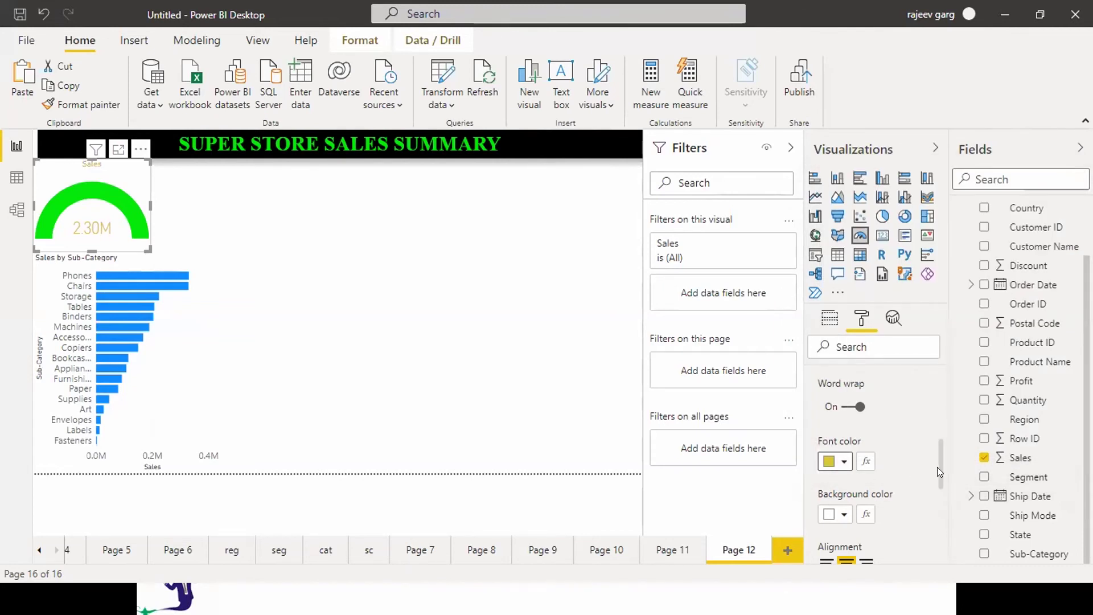
{"action": "left_click_drag", "start_coordinate": [937, 467], "coordinate": [938, 504]}
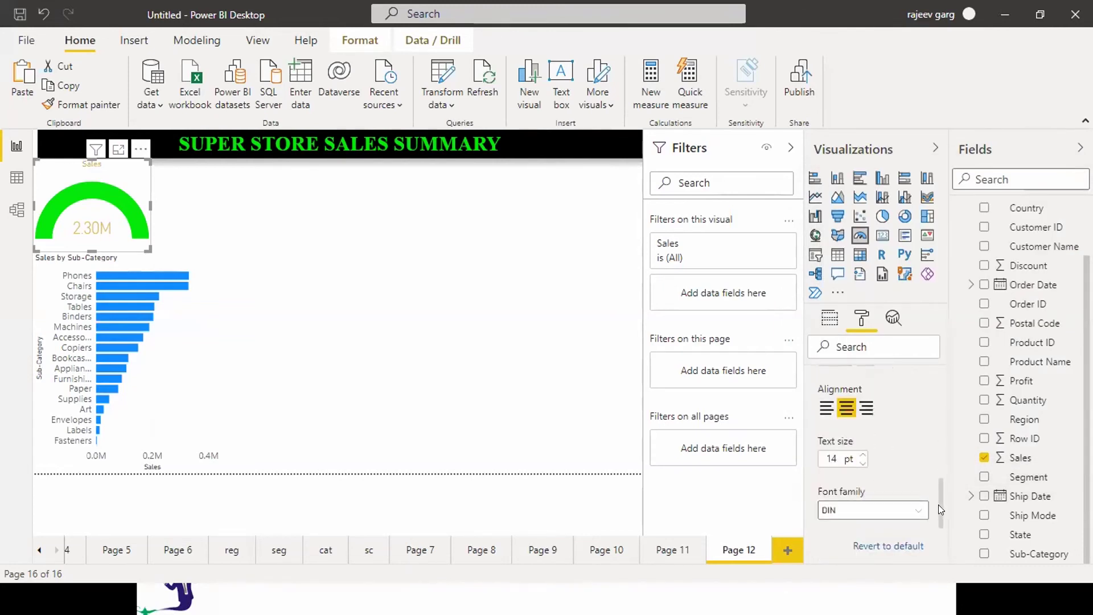
{"action": "left_click", "coordinate": [861, 455]}
{"action": "left_click", "coordinate": [856, 455]}
Step: Reduce the Sales gauge's height slightly and set its background colour to black
{"action": "left_click_drag", "start_coordinate": [92, 249], "coordinate": [91, 229]}
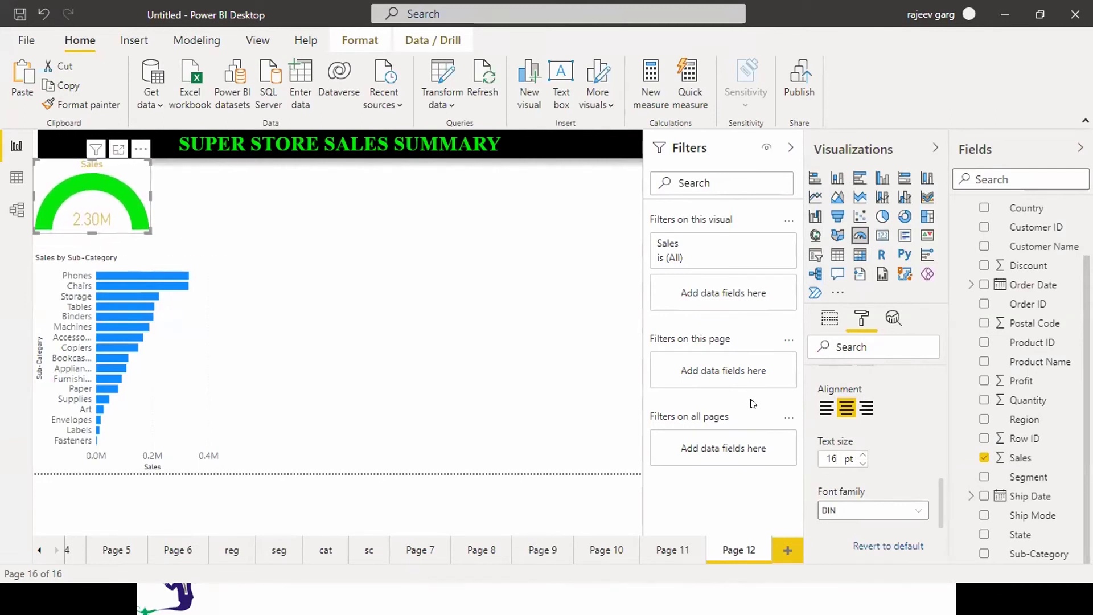
{"action": "left_click_drag", "start_coordinate": [939, 482], "coordinate": [932, 404]}
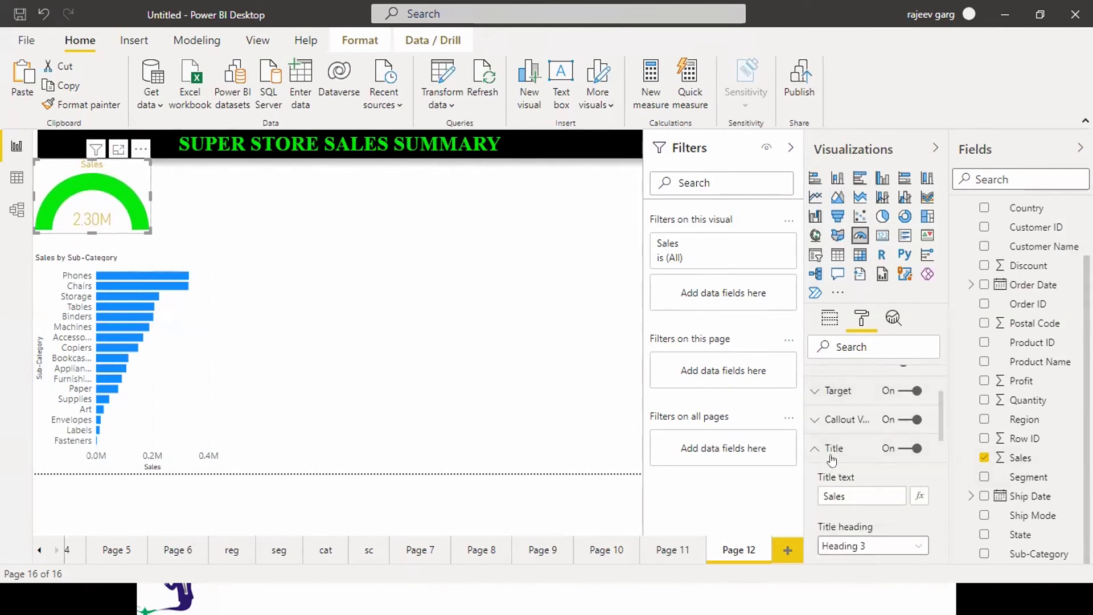
{"action": "left_click", "coordinate": [814, 450]}
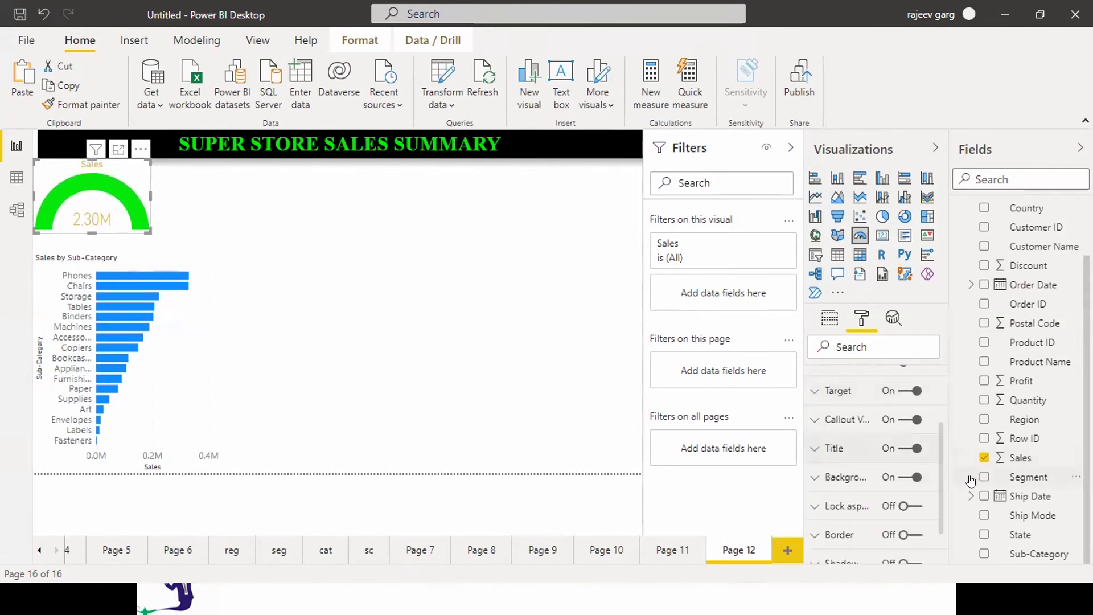
{"action": "scroll", "coordinate": [935, 473], "scroll_direction": "down", "scroll_amount": 2}
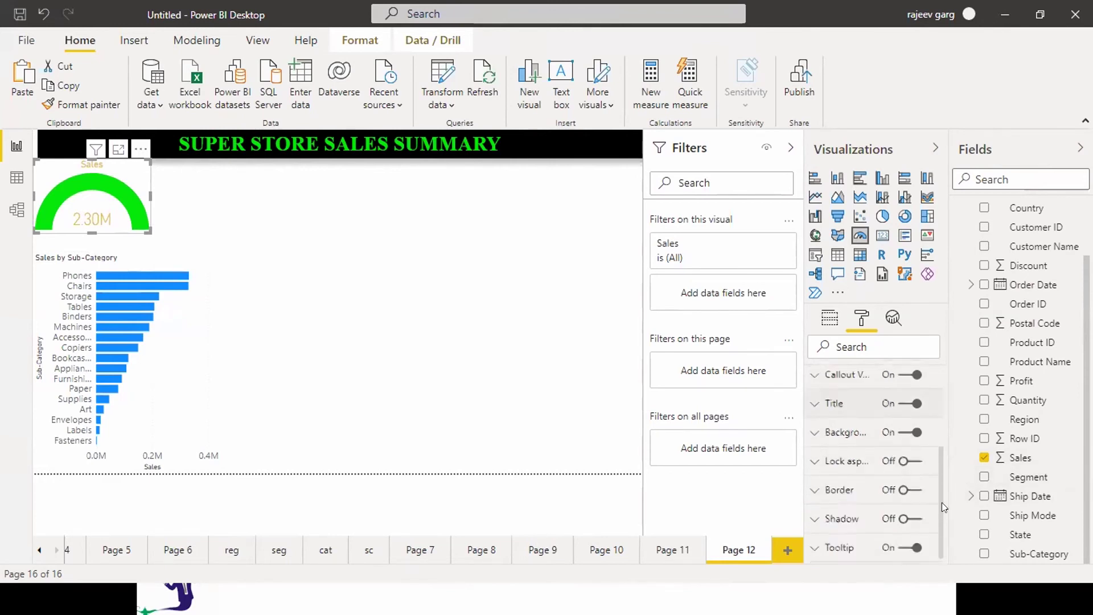
{"action": "left_click", "coordinate": [814, 421]}
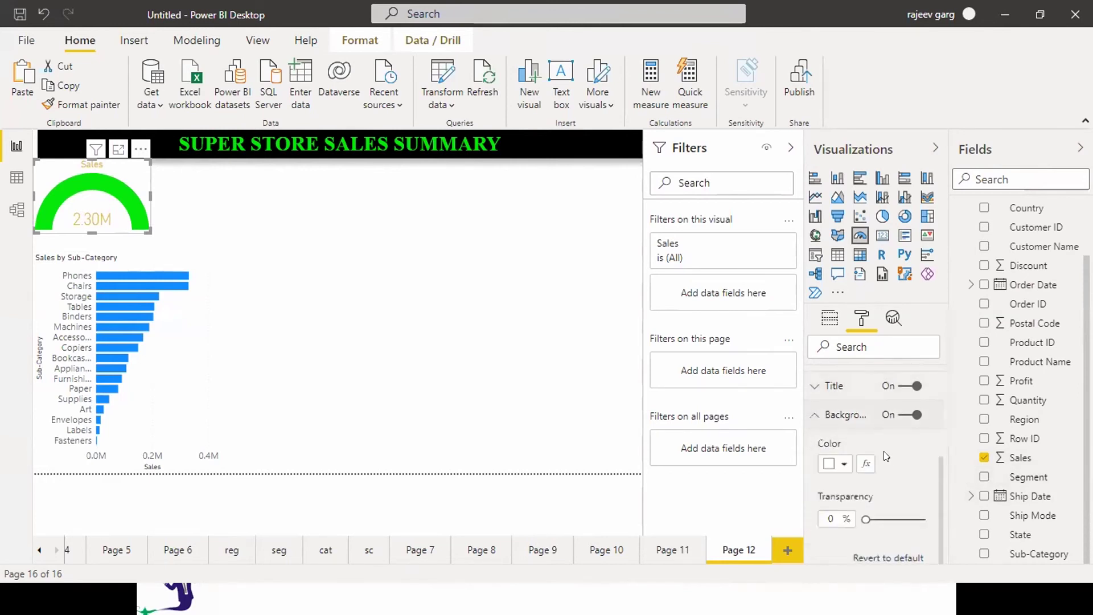
{"action": "left_click", "coordinate": [845, 467]}
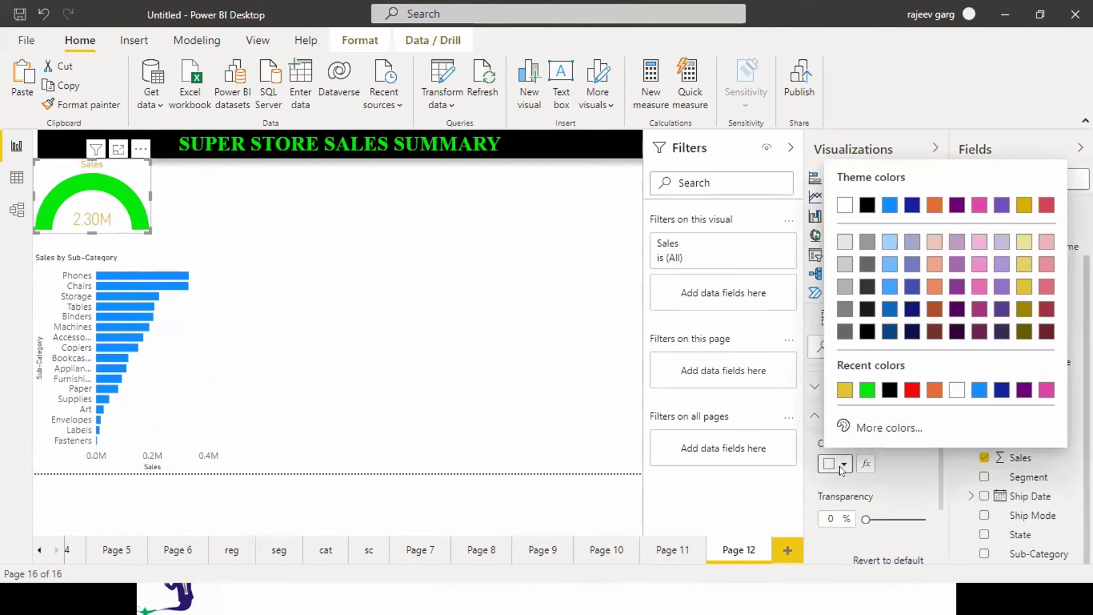
{"action": "left_click", "coordinate": [890, 392]}
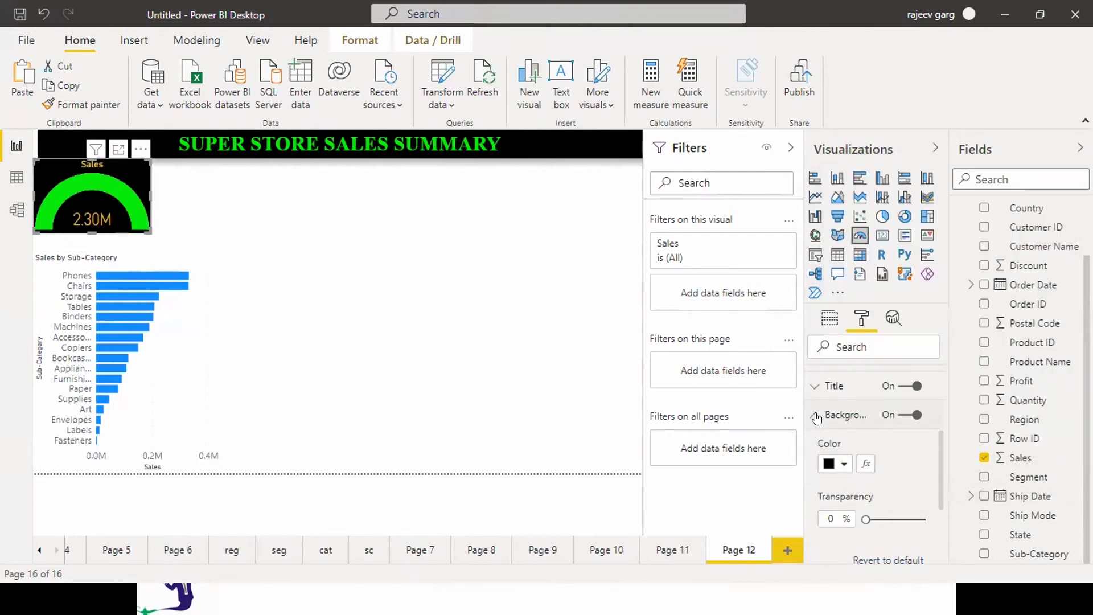
{"action": "left_click", "coordinate": [816, 415]}
Step: Turn on the Sales gauge's shadow and border, with the border in bright green and a radius of 30 px
{"action": "left_click", "coordinate": [911, 472]}
{"action": "left_click", "coordinate": [911, 501]}
{"action": "left_click", "coordinate": [833, 474]}
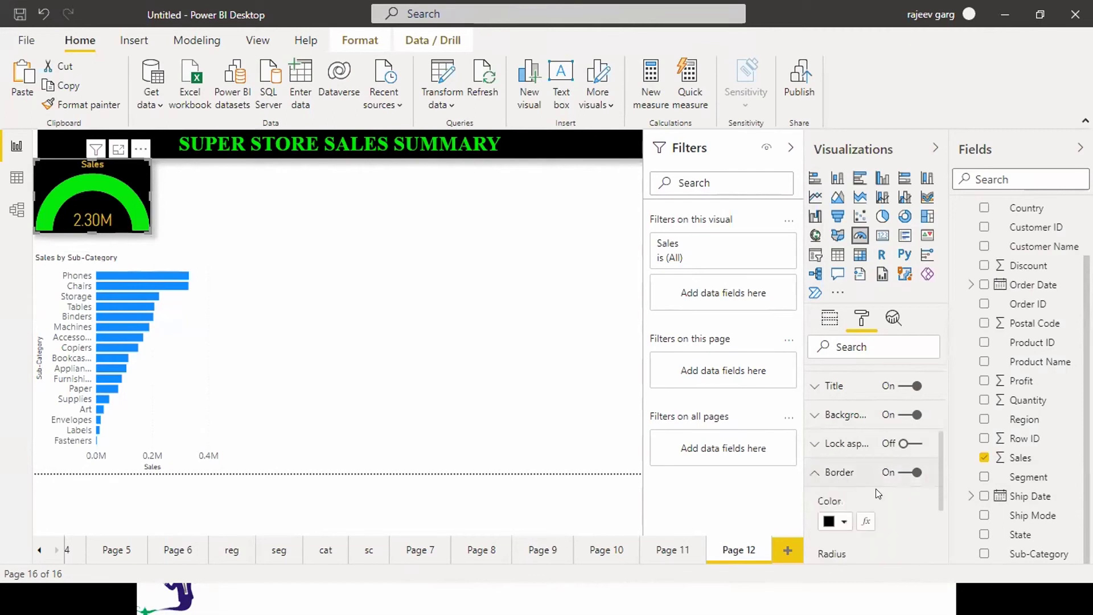
{"action": "left_click", "coordinate": [837, 521]}
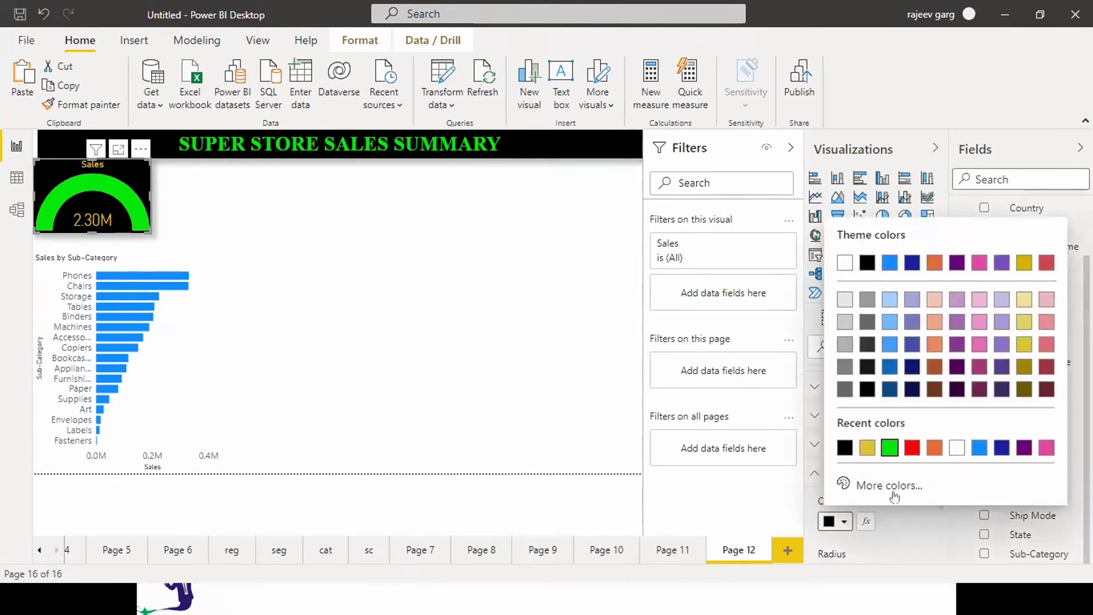
{"action": "left_click", "coordinate": [890, 447]}
{"action": "left_click_drag", "start_coordinate": [939, 494], "coordinate": [936, 526]}
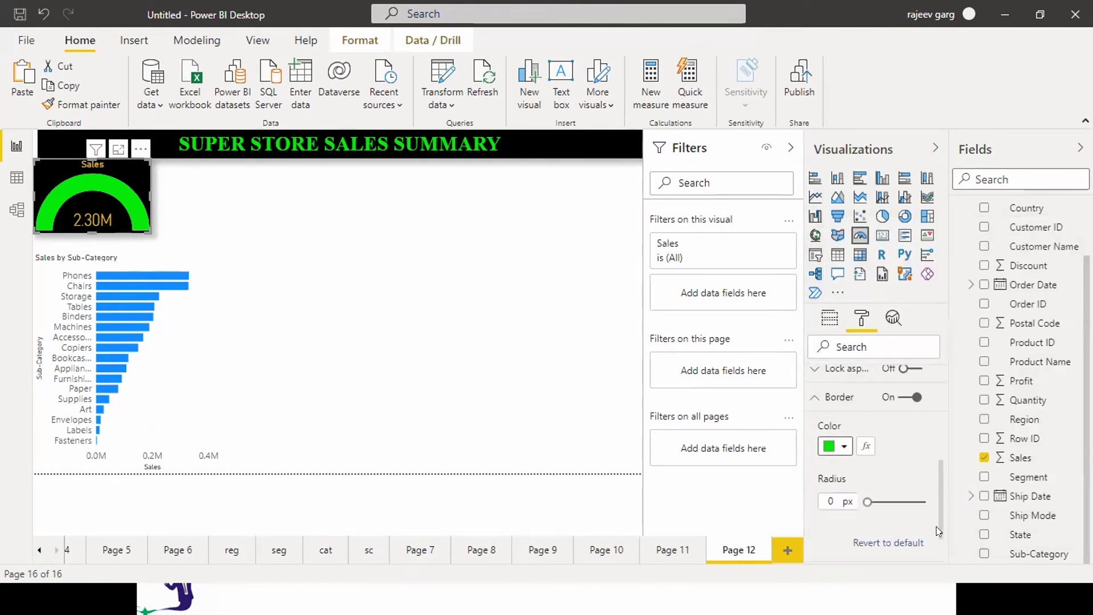
{"action": "left_click_drag", "start_coordinate": [864, 501], "coordinate": [947, 493]}
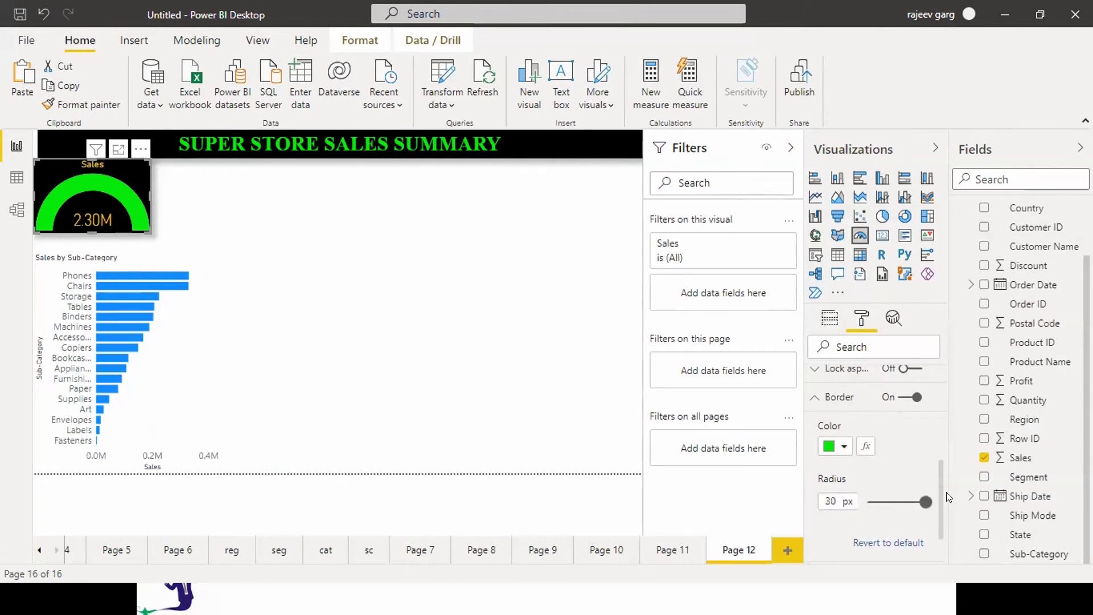
{"action": "left_click", "coordinate": [812, 398]}
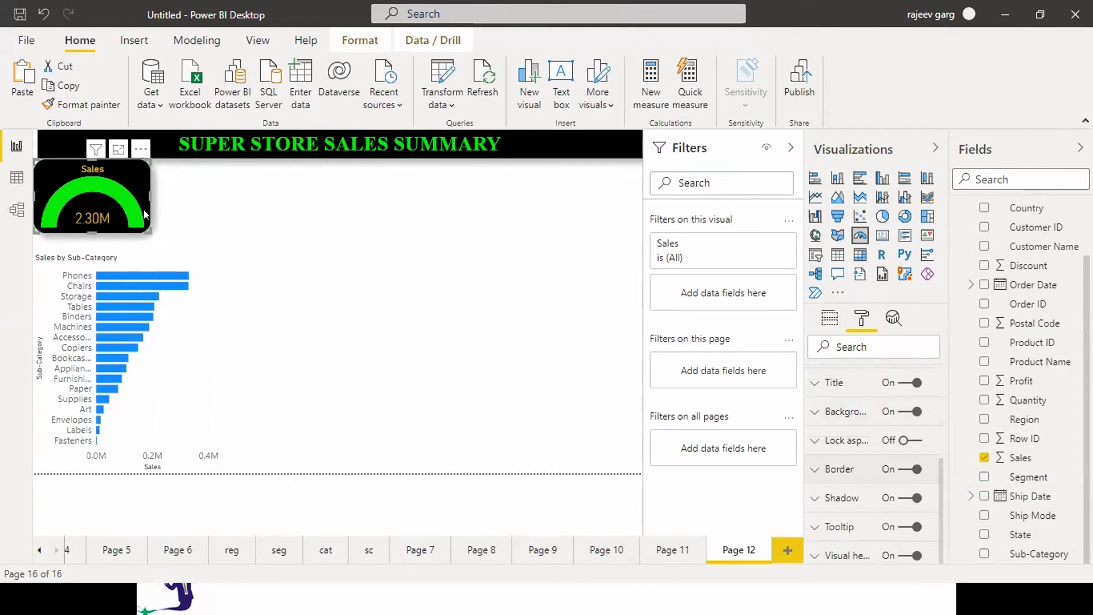
Step: Shift the Sales gauge slightly, place a copy beside it, and replace the copy's value field with Profit
{"action": "left_click_drag", "start_coordinate": [133, 182], "coordinate": [136, 187]}
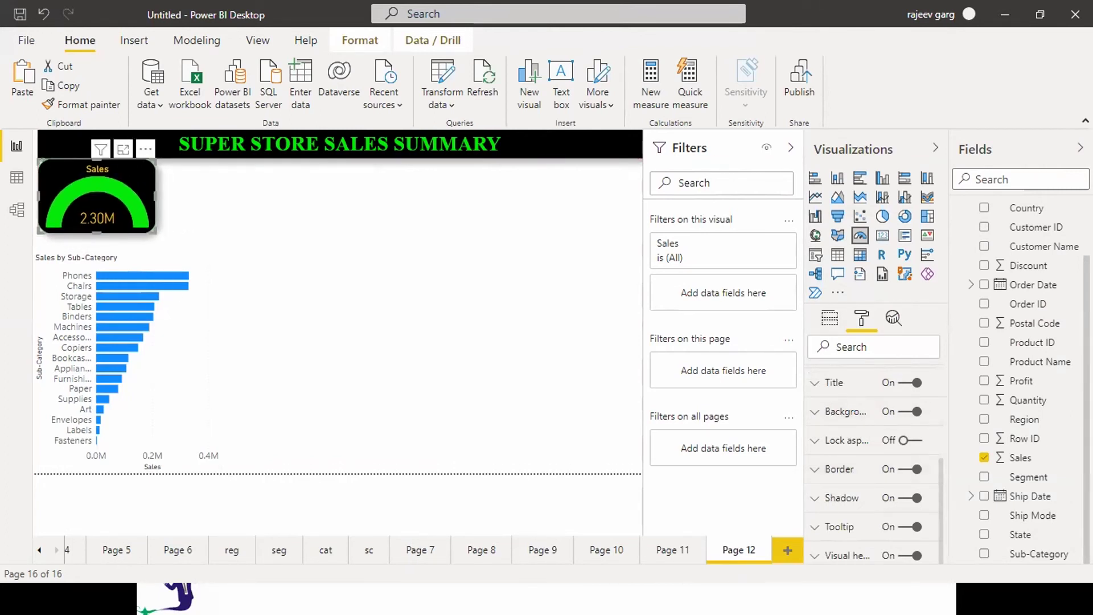
{"action": "key", "text": "ctrl+v"}
{"action": "left_click_drag", "start_coordinate": [135, 196], "coordinate": [252, 197]}
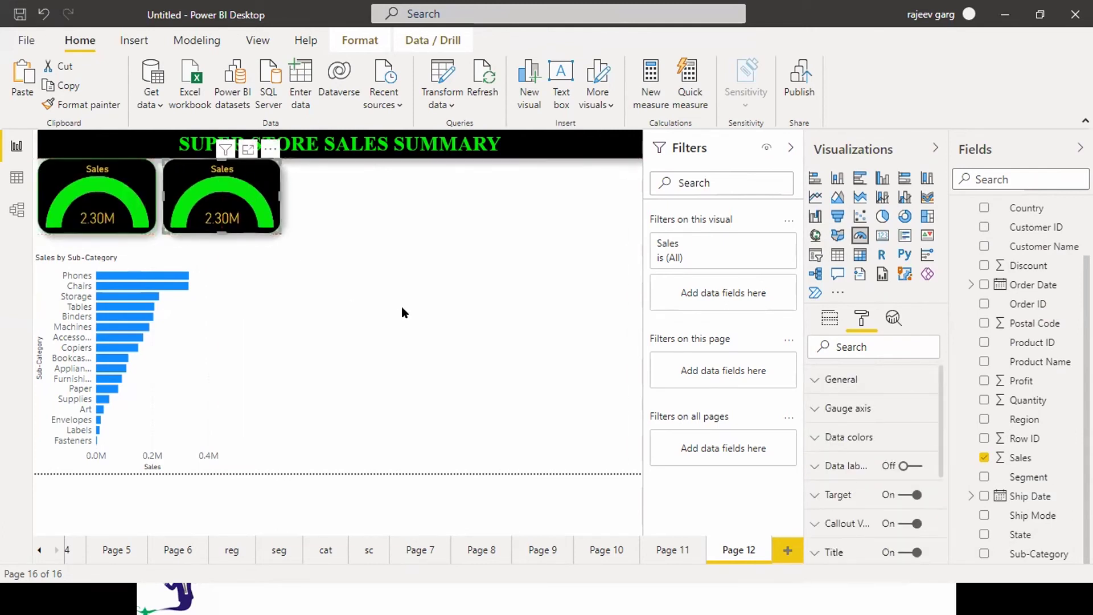
{"action": "left_click", "coordinate": [830, 323]}
{"action": "left_click", "coordinate": [935, 368]}
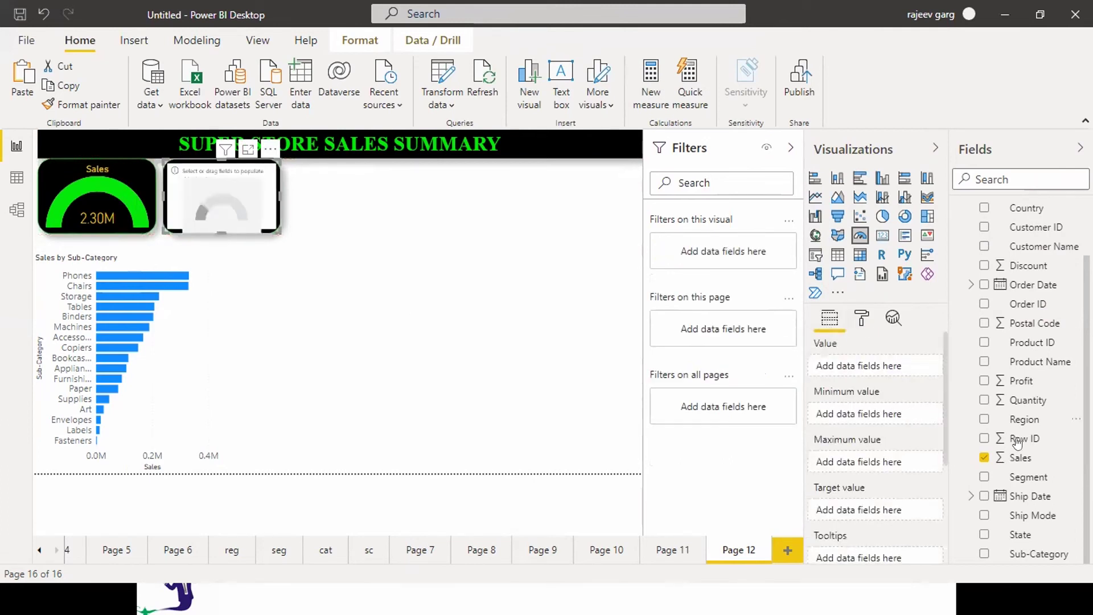
{"action": "left_click", "coordinate": [984, 381]}
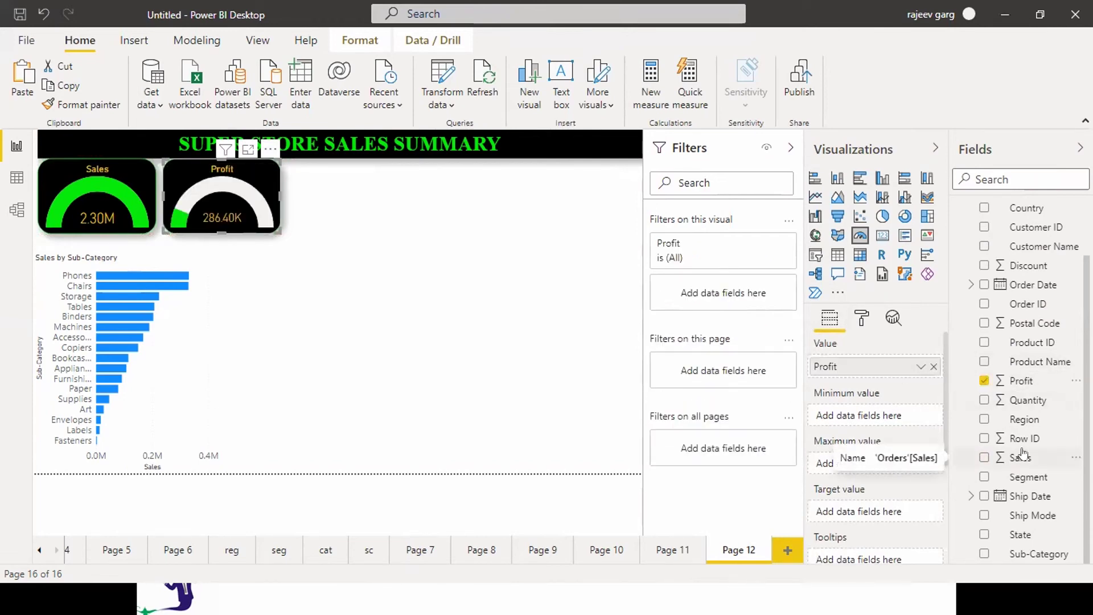
Step: Set the maximum of the Profit gauge's axis to 290000
{"action": "left_click", "coordinate": [863, 320]}
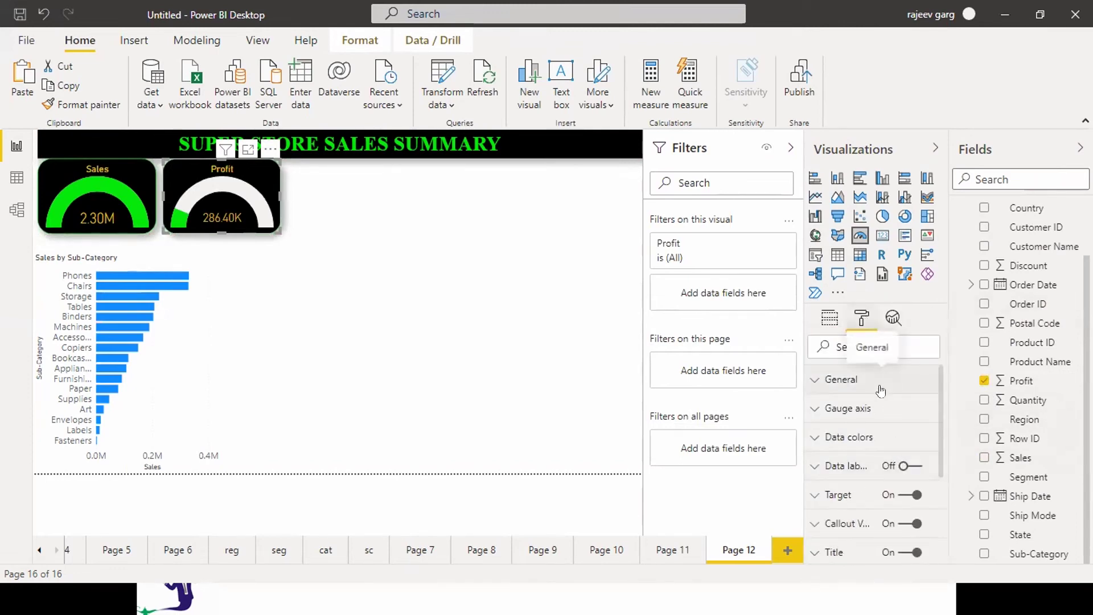
{"action": "left_click", "coordinate": [820, 408]}
{"action": "left_click_drag", "start_coordinate": [866, 499], "coordinate": [827, 505]}
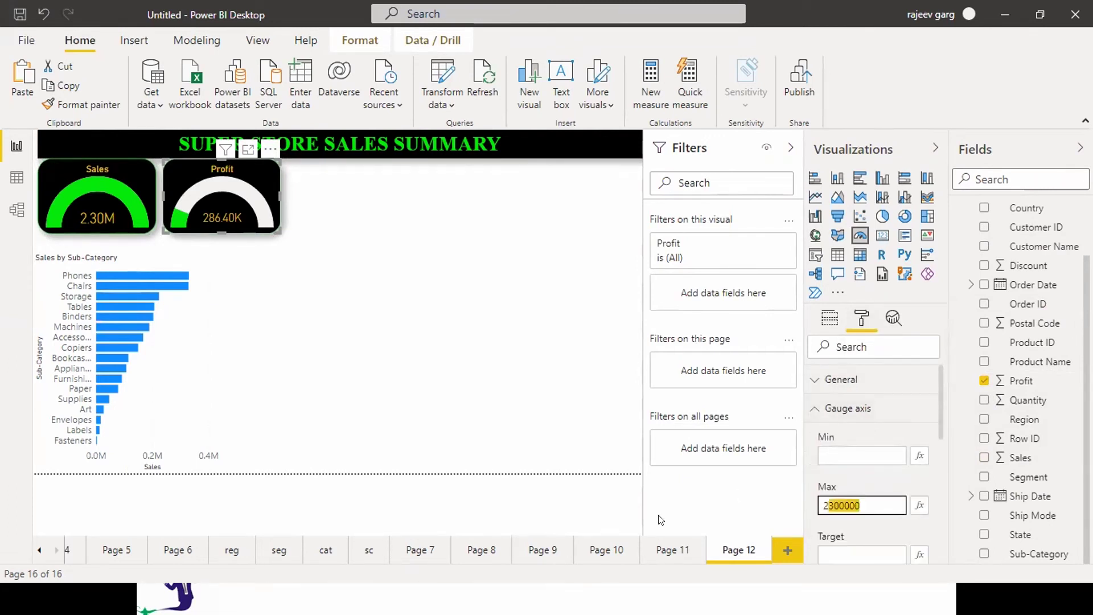
{"action": "type", "text": "2900"}
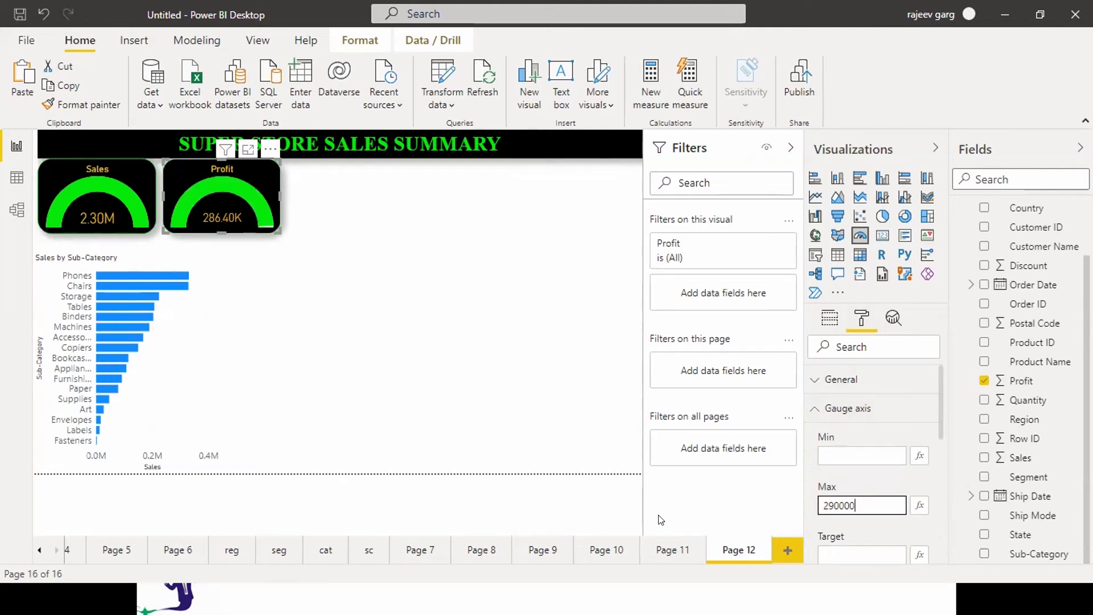
{"action": "left_click", "coordinate": [825, 415]}
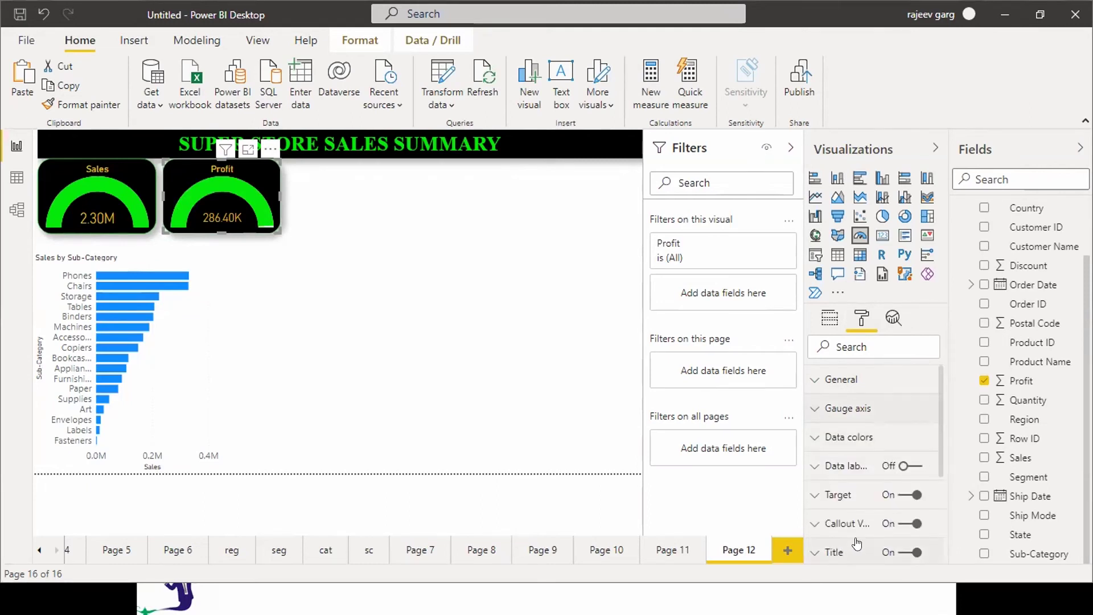
Step: Add a card visual in the space beside the Profit gauge and populate it with the Sub-Category field
{"action": "left_click", "coordinate": [365, 252]}
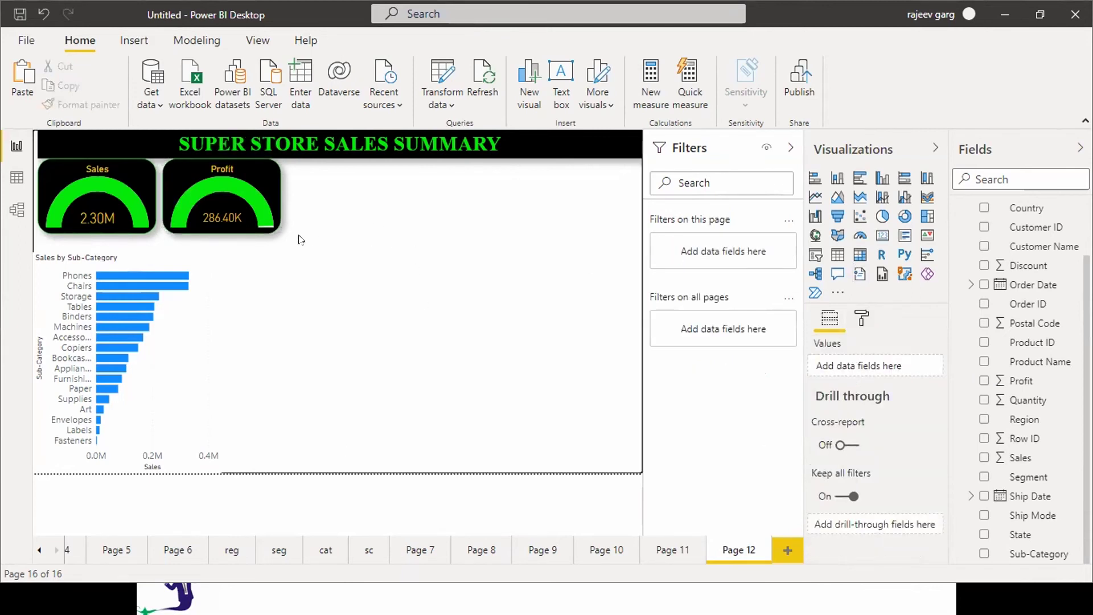
{"action": "left_click", "coordinate": [882, 237]}
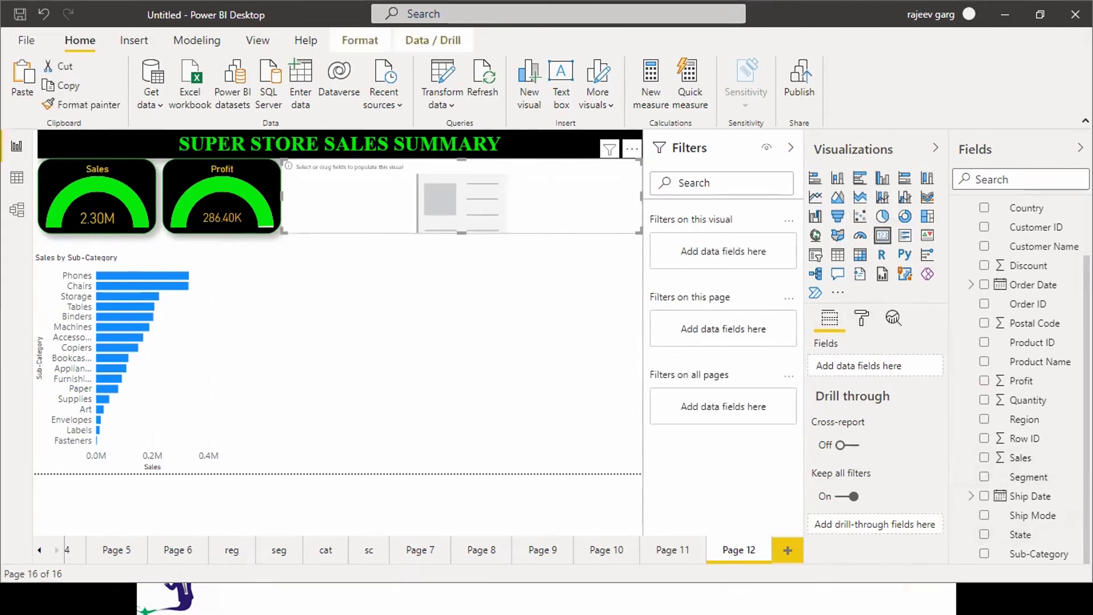
{"action": "scroll", "coordinate": [1069, 395], "scroll_direction": "up", "scroll_amount": 2}
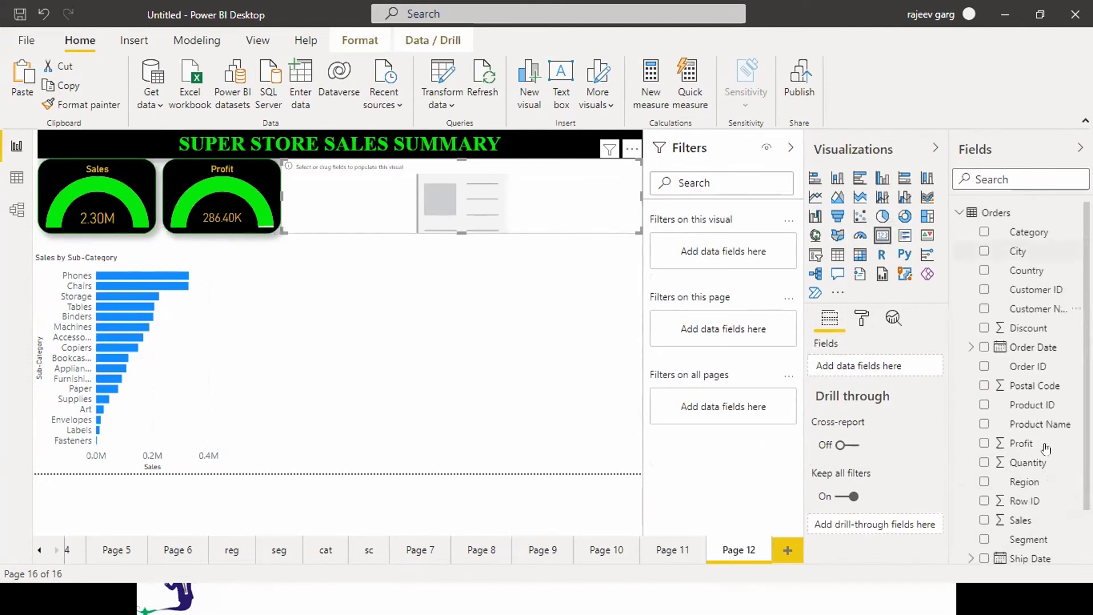
{"action": "scroll", "coordinate": [1048, 569], "scroll_direction": "down", "scroll_amount": 2}
{"action": "left_click_drag", "start_coordinate": [1022, 556], "coordinate": [467, 224]}
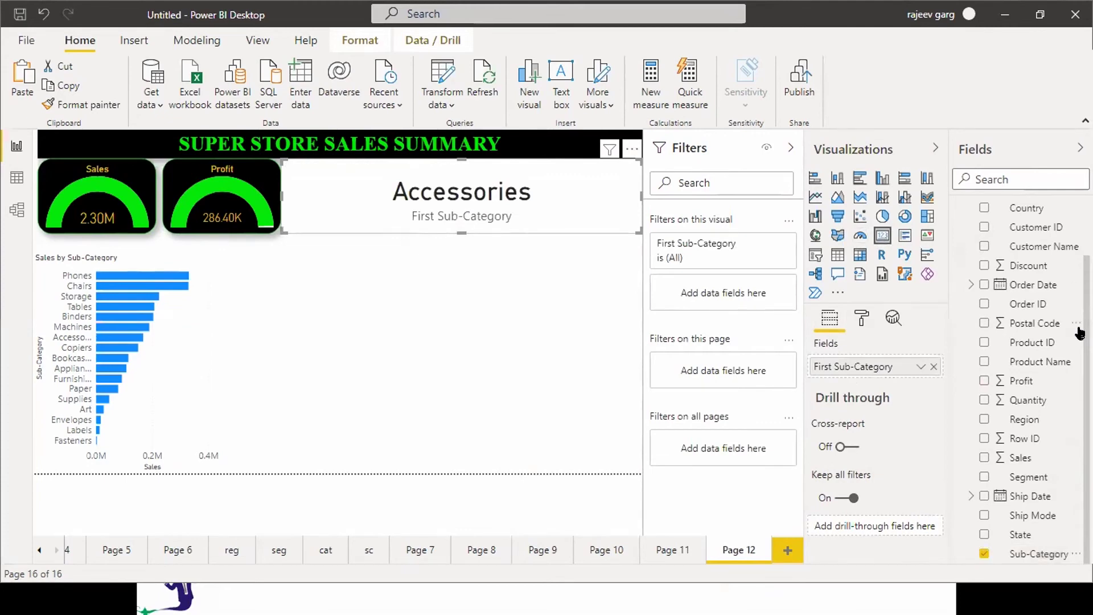
Step: Filter the card by Sub-Category using Top N, showing the top 1 item by Sales
{"action": "left_click_drag", "start_coordinate": [1033, 552], "coordinate": [748, 294]}
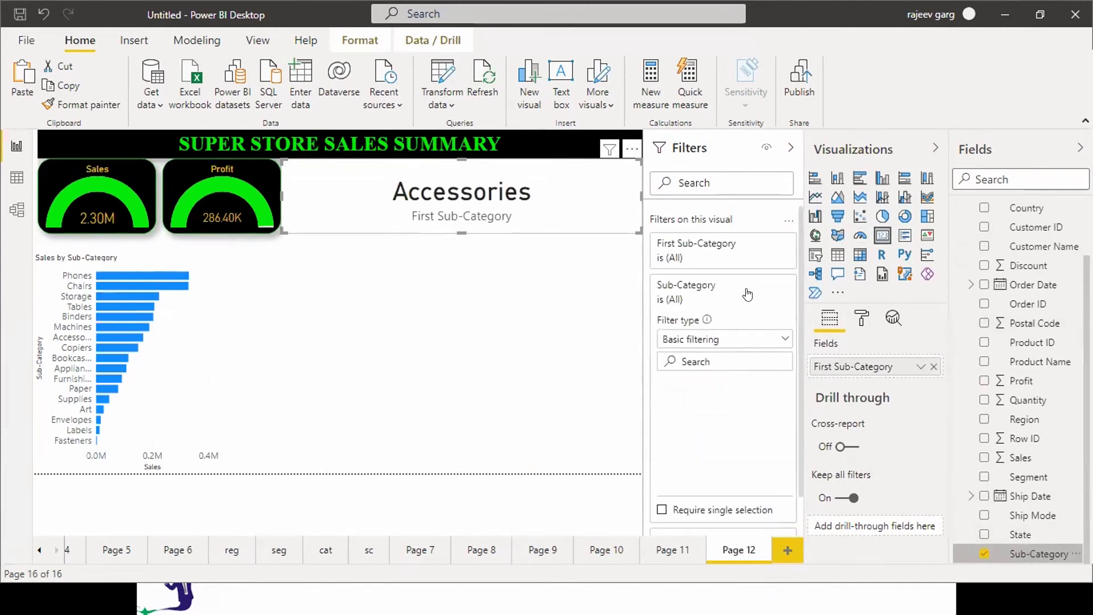
{"action": "left_click", "coordinate": [719, 340]}
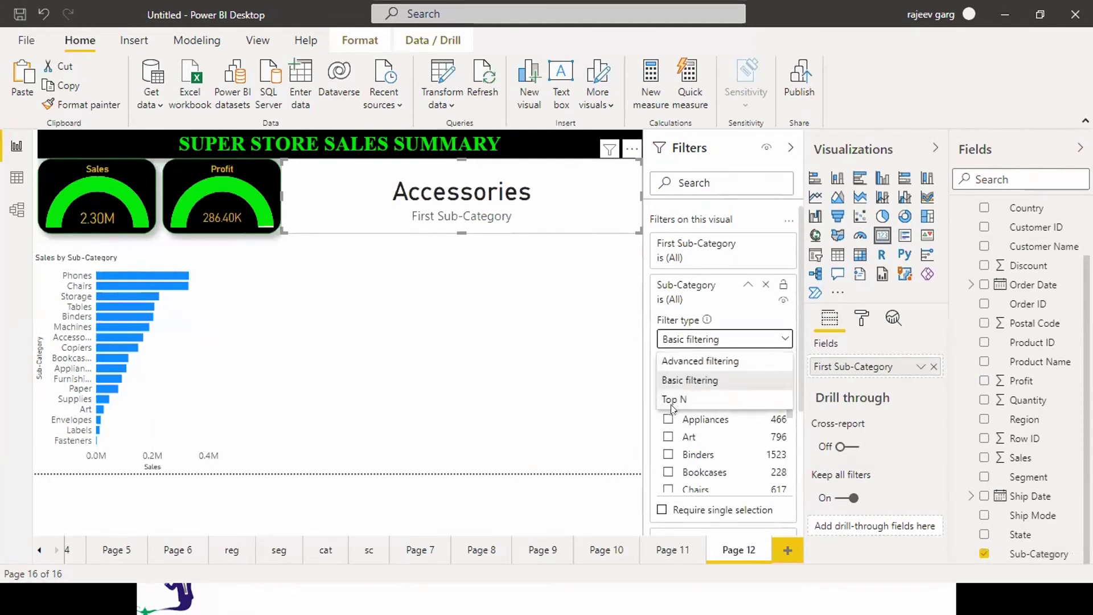
{"action": "left_click", "coordinate": [674, 402]}
{"action": "left_click", "coordinate": [736, 381]}
{"action": "type", "text": "1"}
{"action": "left_click_drag", "start_coordinate": [1019, 466], "coordinate": [724, 423]}
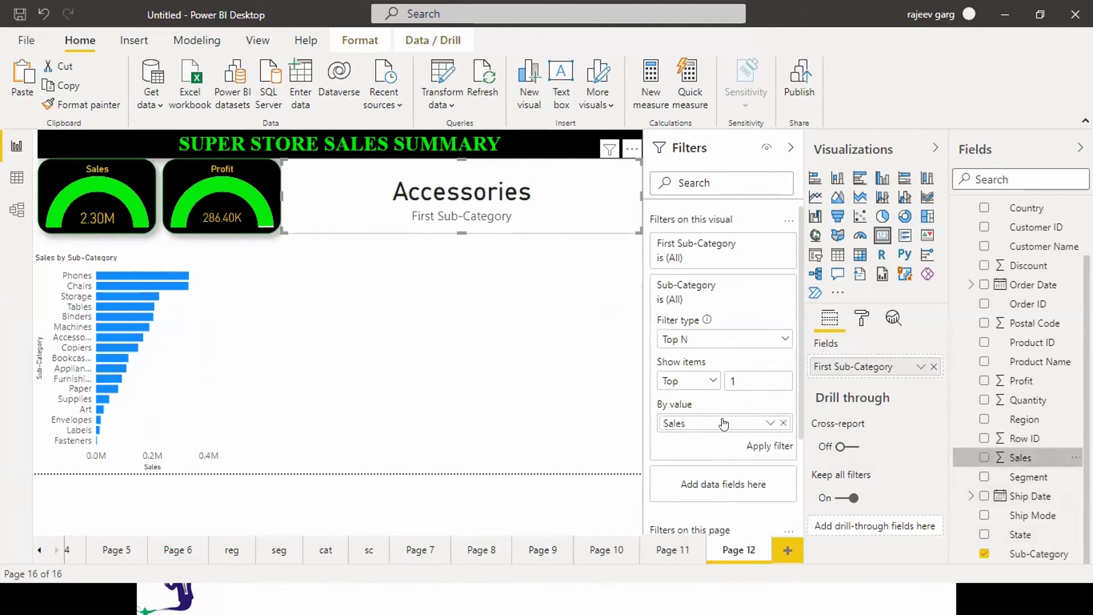
{"action": "left_click", "coordinate": [764, 447]}
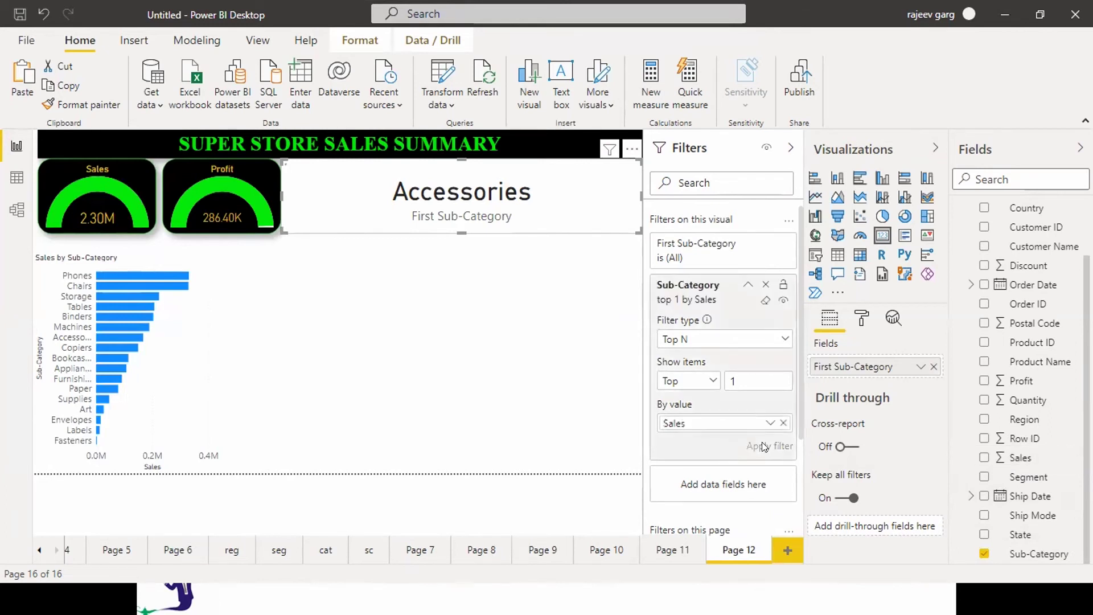
Step: Rename the card's Sub-Category field for this visual as Max Sales
{"action": "left_click", "coordinate": [921, 367]}
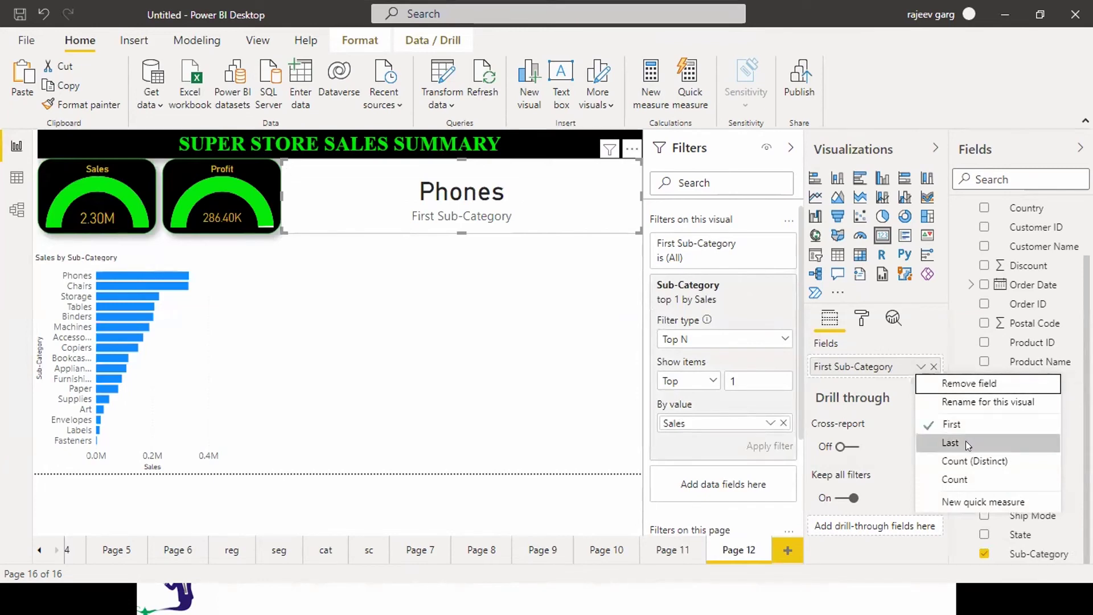
{"action": "left_click", "coordinate": [965, 400]}
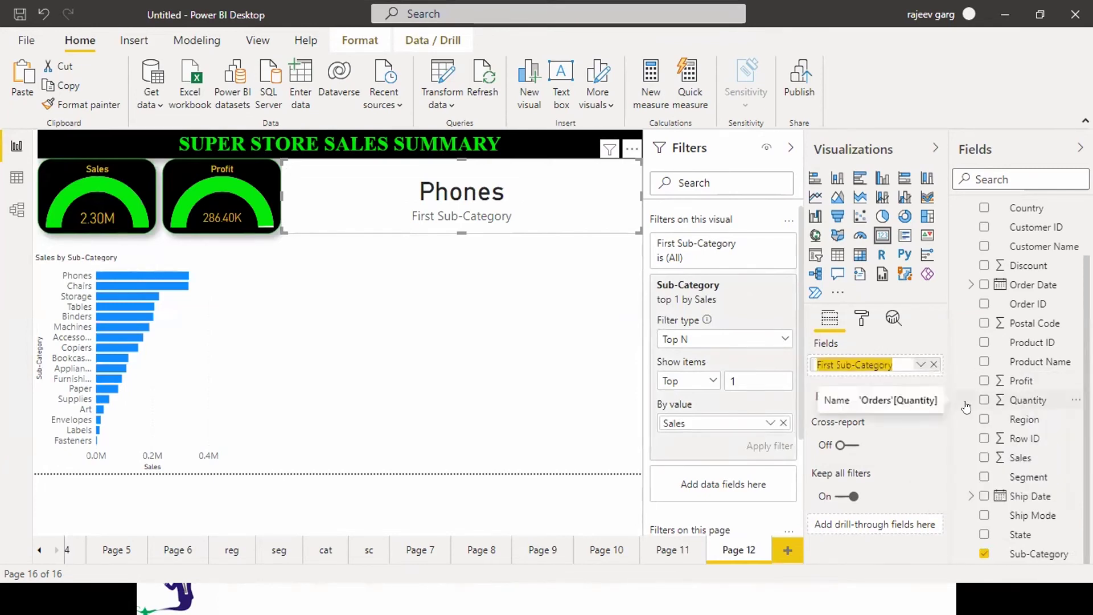
{"action": "type", "text": "mAX"}
{"action": "key", "text": "BackSpace"}
{"action": "key", "text": "BackSpace"}
{"action": "key", "text": "BackSpace"}
{"action": "type", "text": "Max sales"}
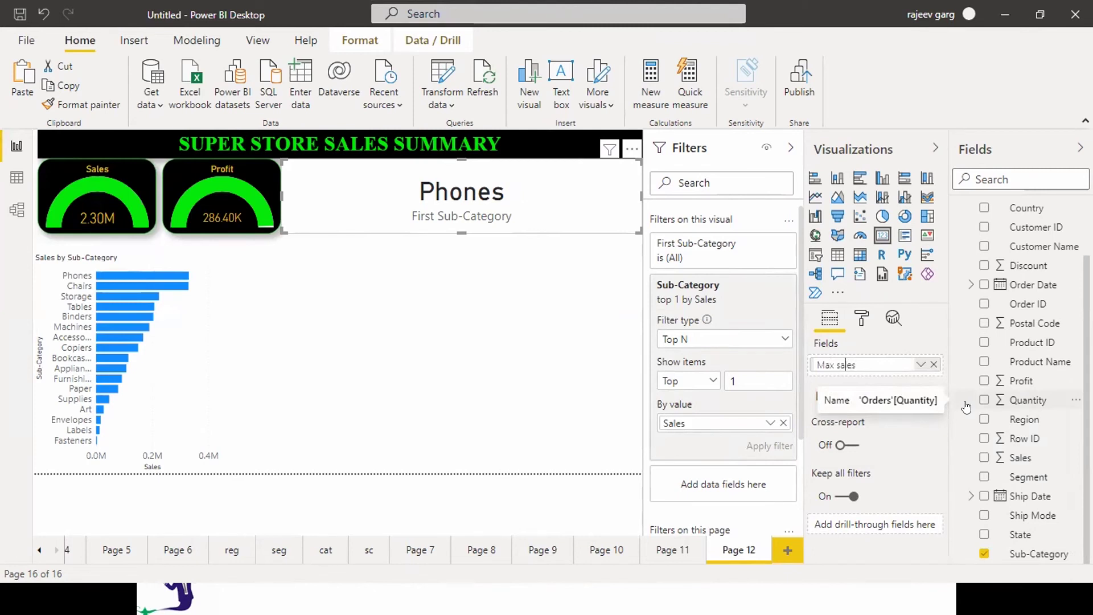
{"action": "type", "text": "S"}
{"action": "key", "text": "Return"}
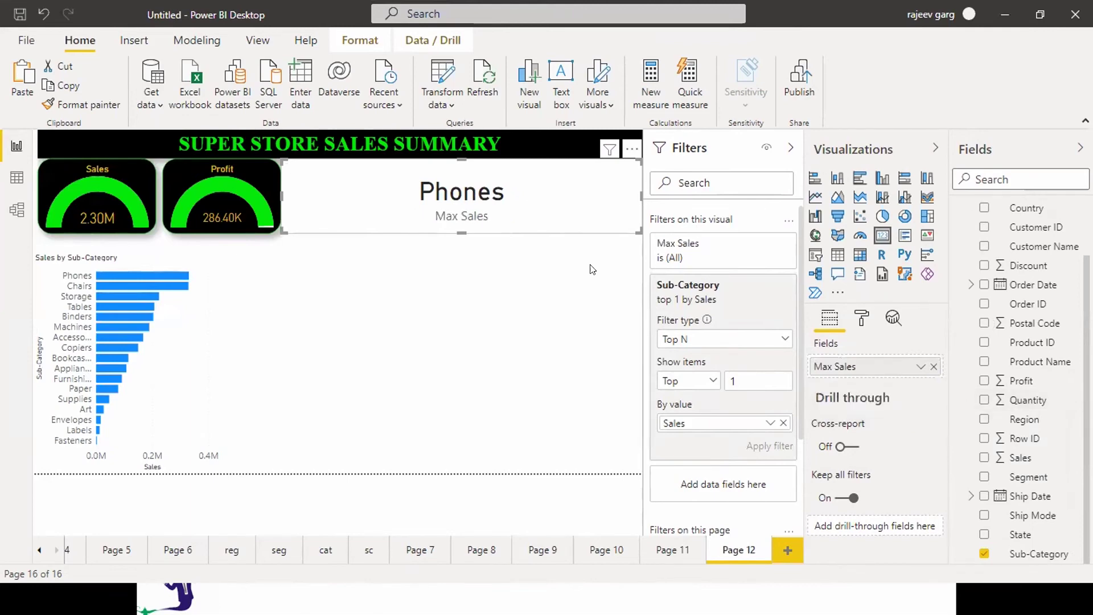
Step: Narrow the Max Sales card and place it beside the Profit gauge
{"action": "left_click_drag", "start_coordinate": [640, 197], "coordinate": [775, 189]}
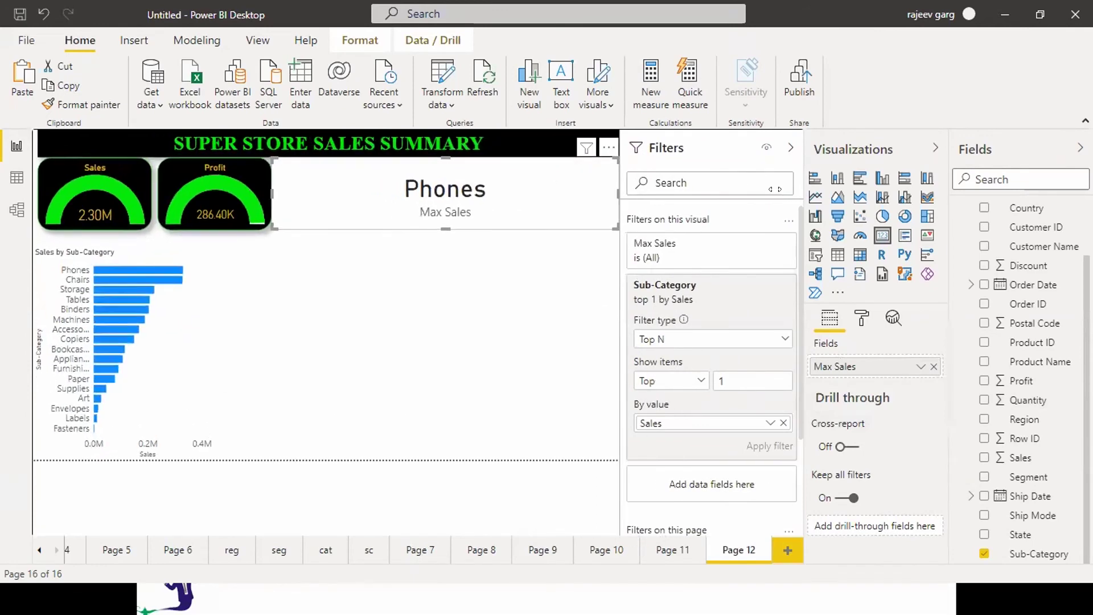
{"action": "left_click_drag", "start_coordinate": [613, 190], "coordinate": [692, 196]}
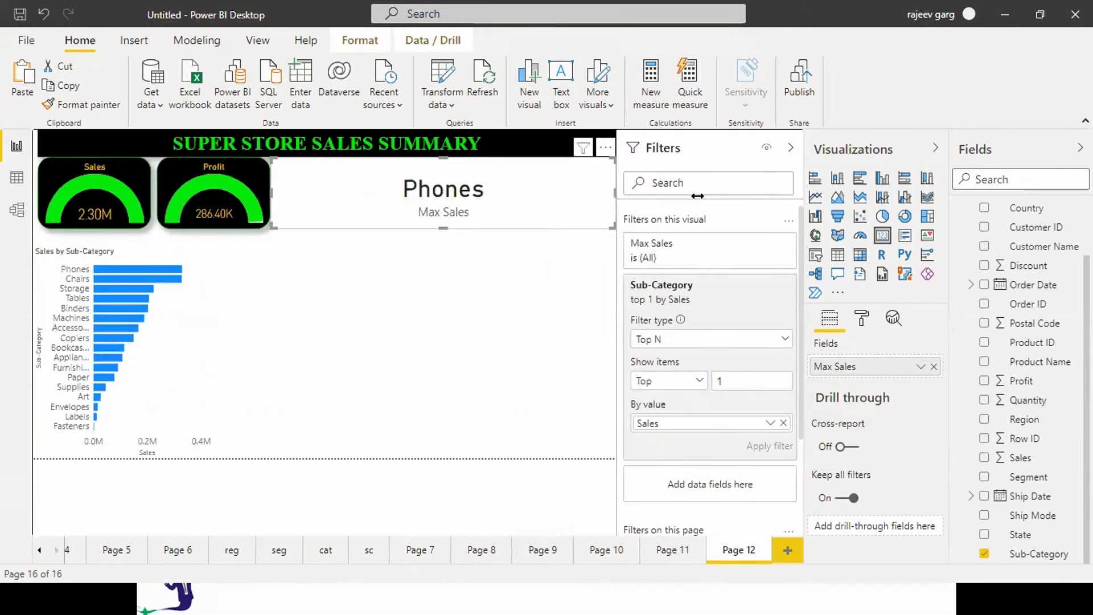
{"action": "left_click_drag", "start_coordinate": [272, 193], "coordinate": [491, 199]}
{"action": "left_click_drag", "start_coordinate": [545, 179], "coordinate": [373, 185]}
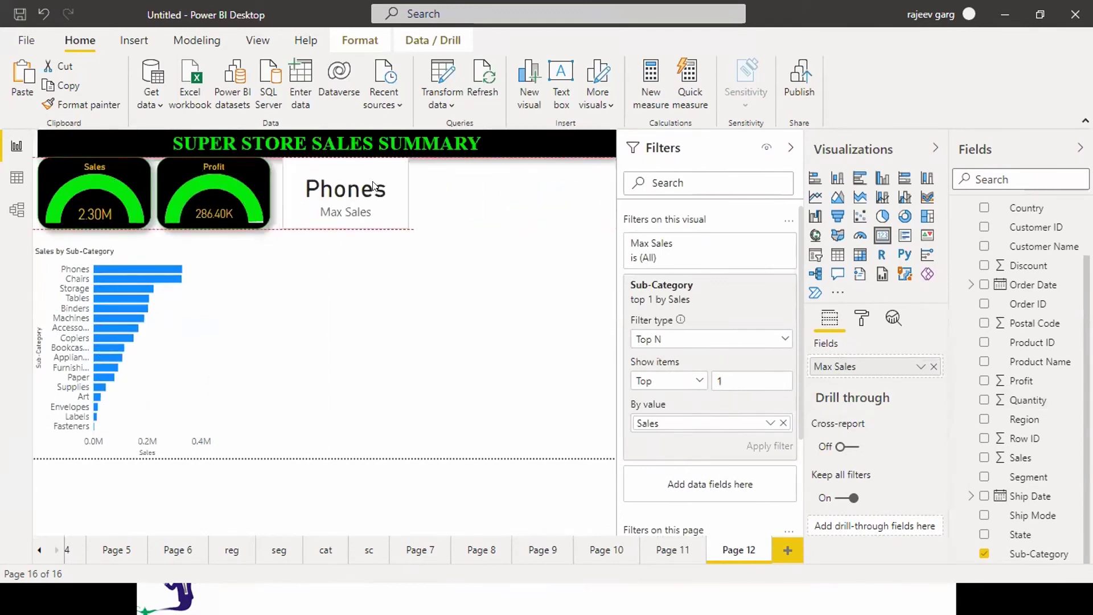
Step: Copy the Profit gauge's formatting onto the Max Sales card and set the card's data label color to bright green
{"action": "left_click", "coordinate": [261, 180]}
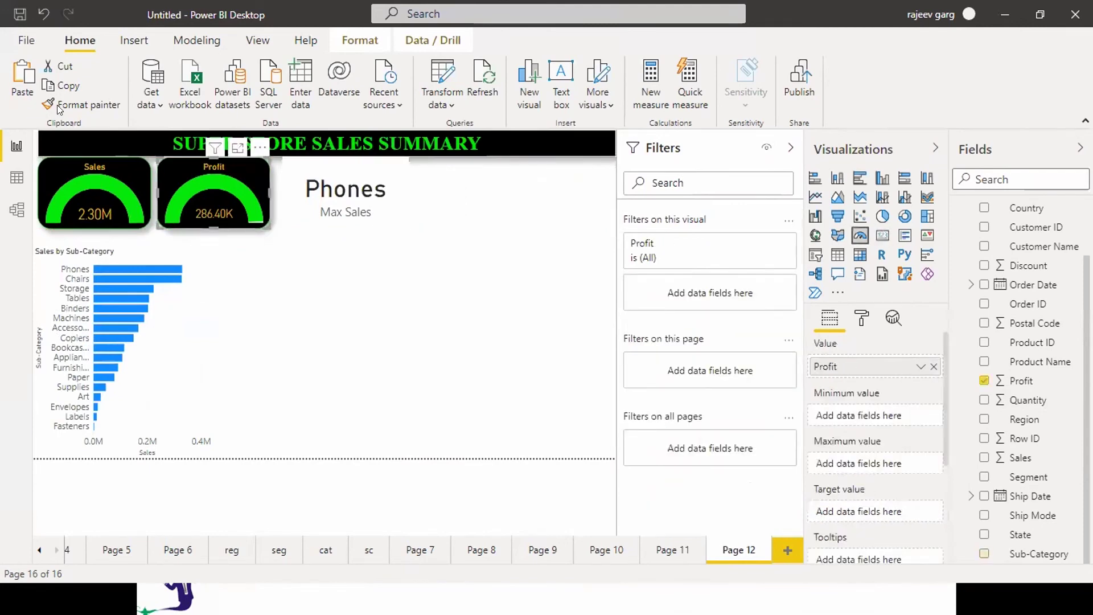
{"action": "left_click", "coordinate": [331, 164]}
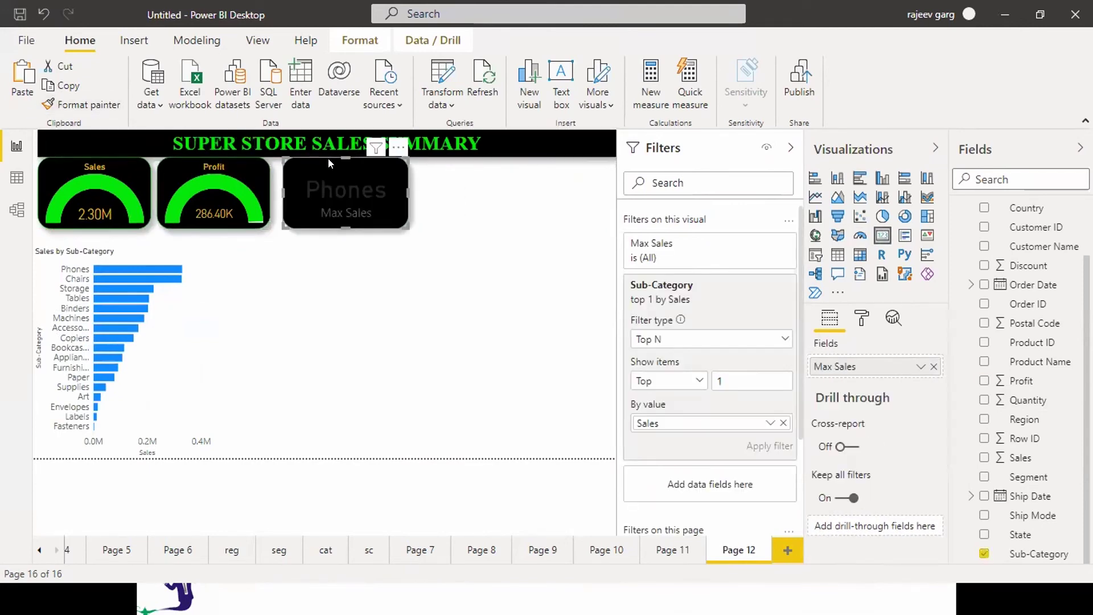
{"action": "left_click", "coordinate": [860, 317]}
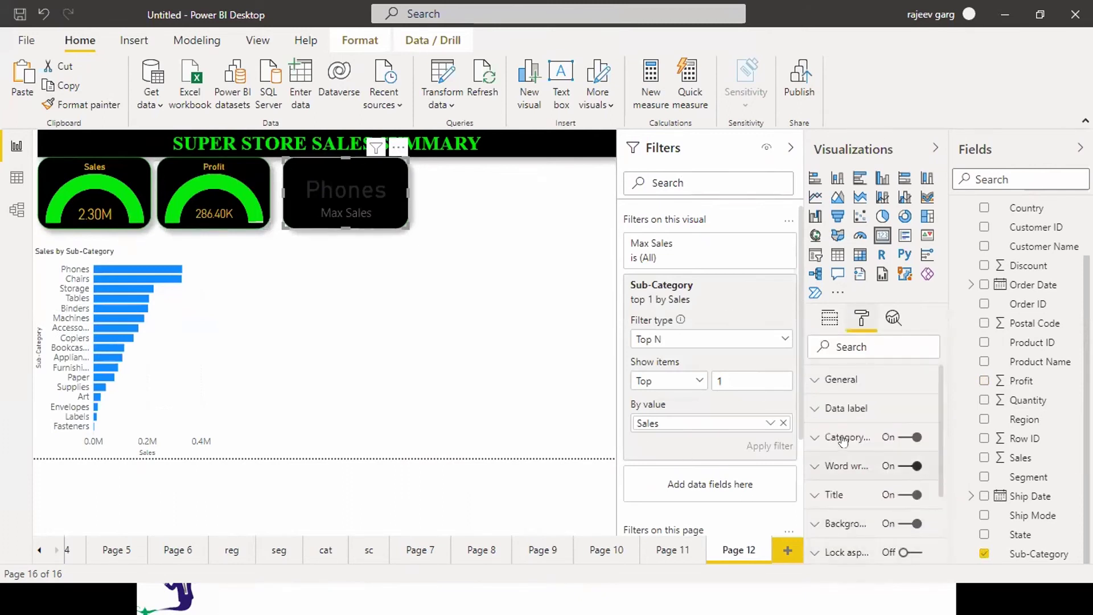
{"action": "left_click", "coordinate": [814, 410]}
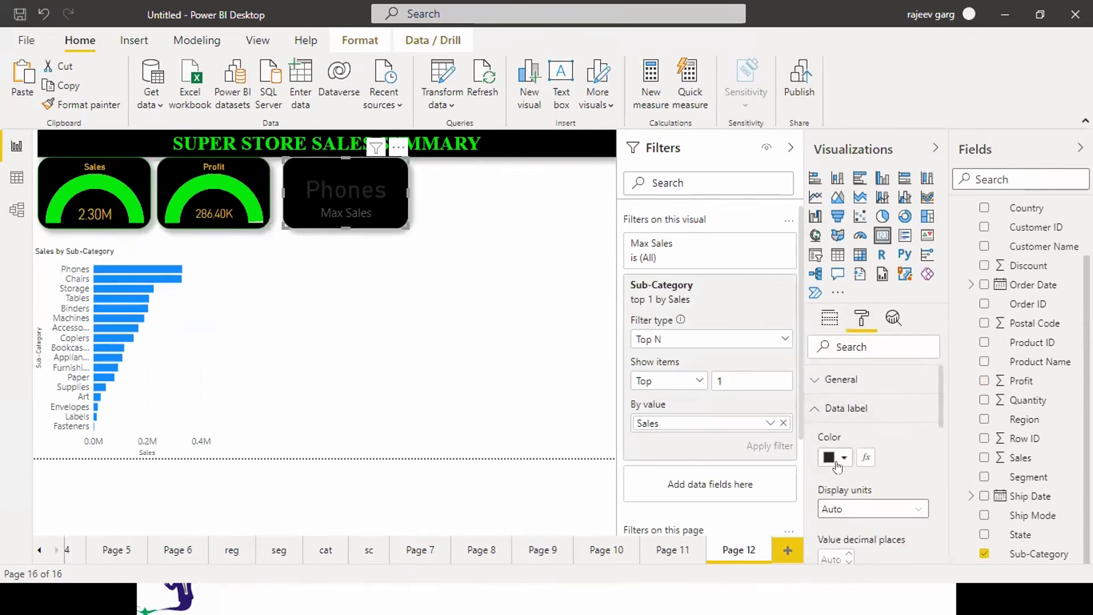
{"action": "left_click", "coordinate": [838, 459]}
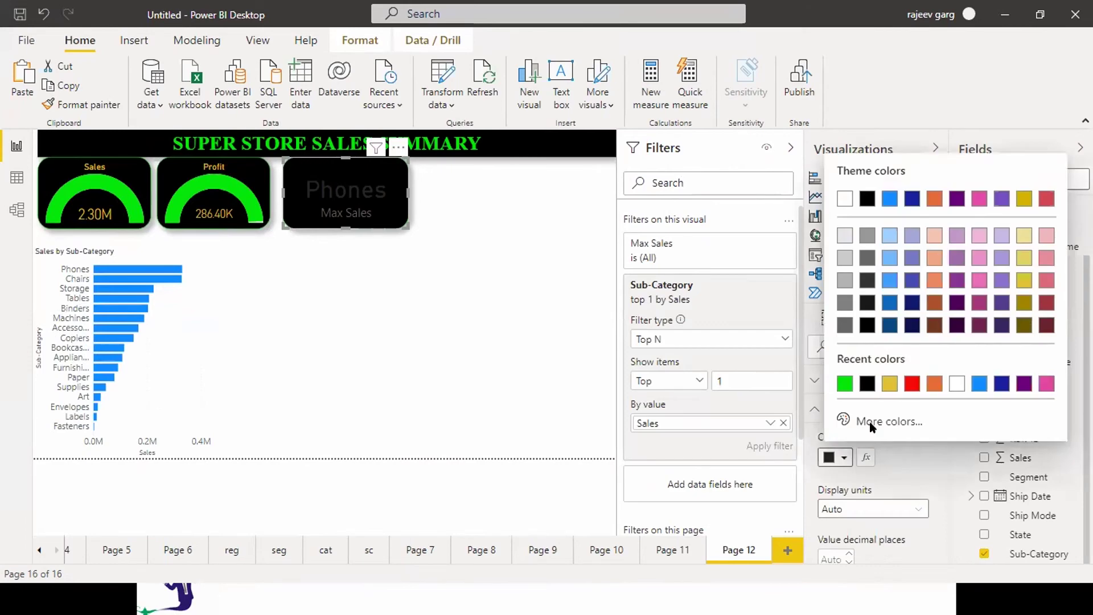
{"action": "left_click", "coordinate": [845, 384]}
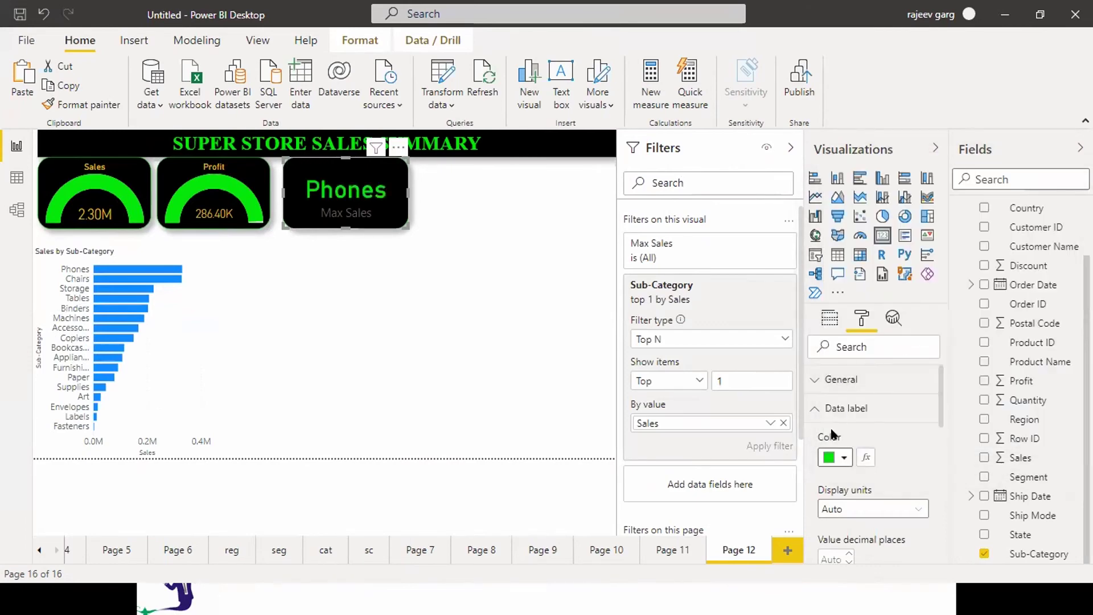
Step: Set the card's category label color to gold and nudge the card slightly closer to the Profit gauge
{"action": "left_click", "coordinate": [816, 409]}
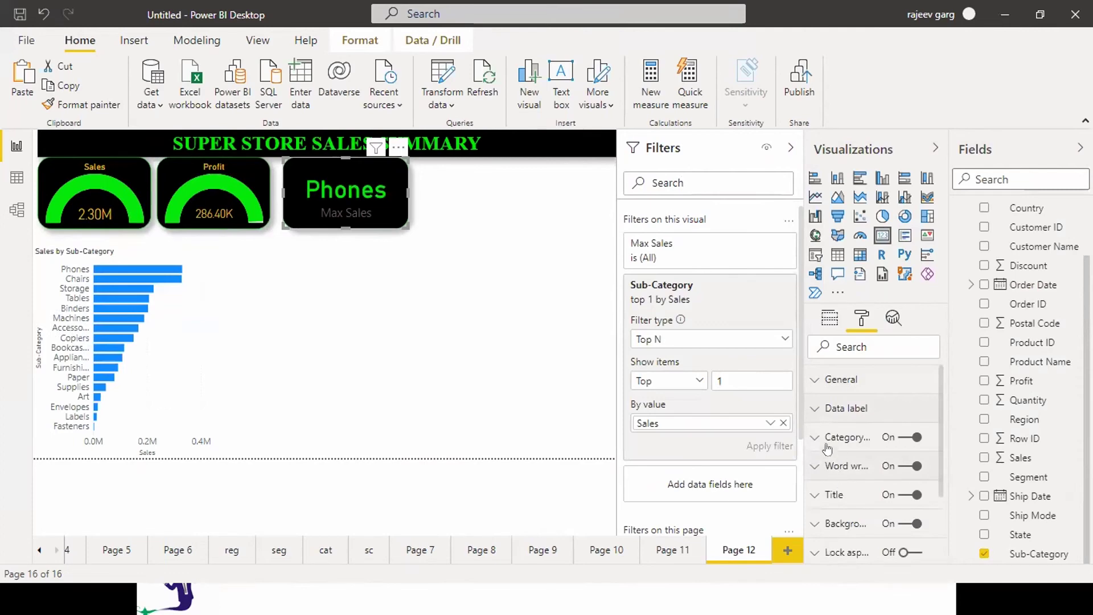
{"action": "left_click", "coordinate": [818, 441]}
{"action": "left_click", "coordinate": [846, 485]}
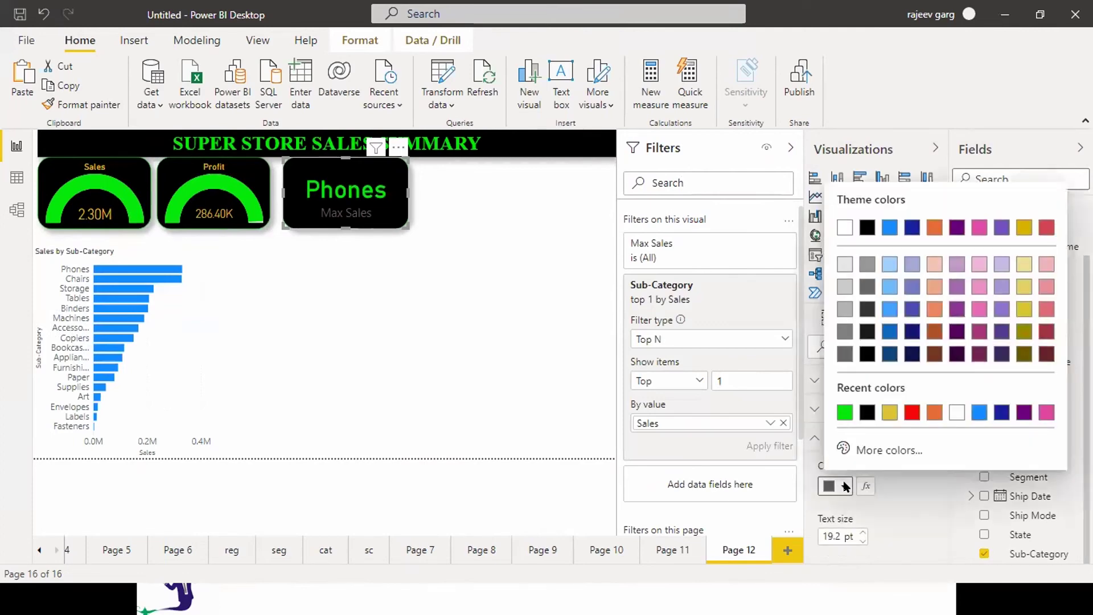
{"action": "left_click", "coordinate": [890, 412]}
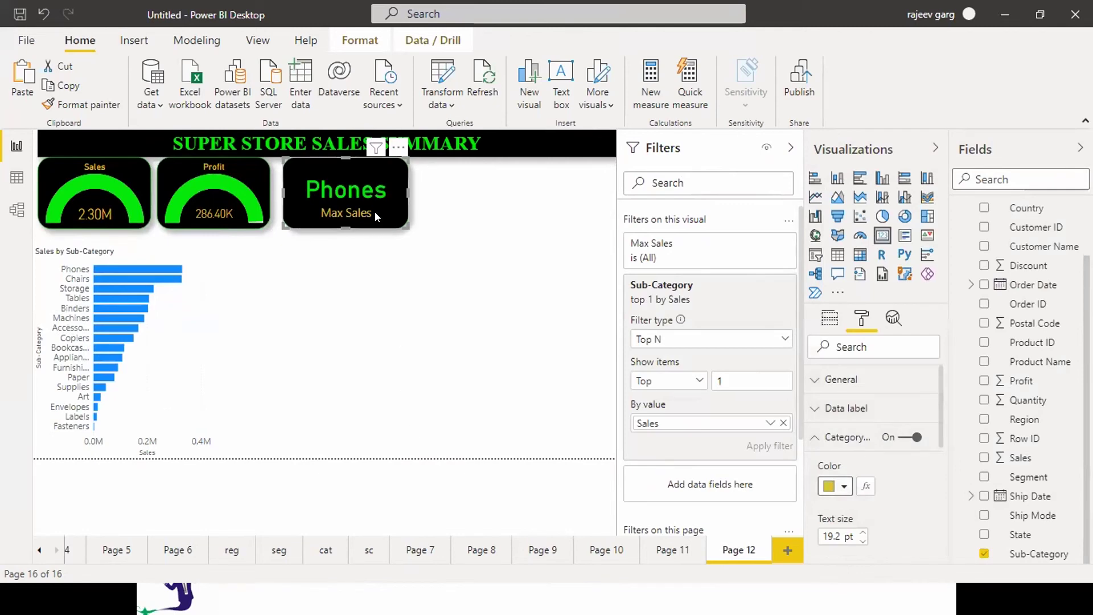
{"action": "mouse_move", "coordinate": [377, 214]}
{"action": "left_mouse_down"}
{"action": "mouse_move", "coordinate": [364, 214]}
{"action": "mouse_move", "coordinate": [377, 212]}
{"action": "left_mouse_up"}
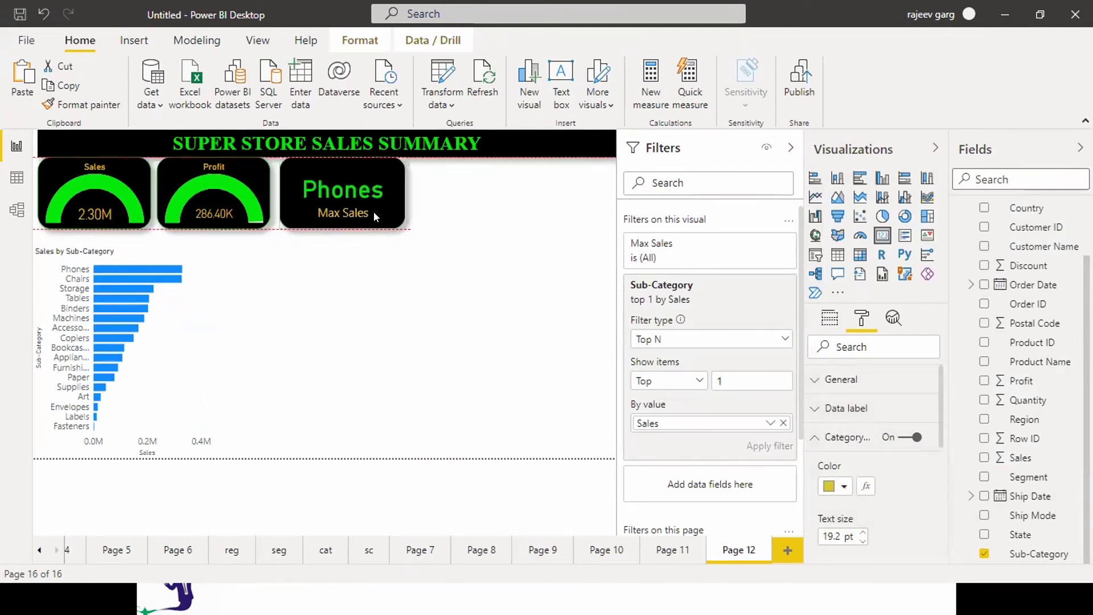
Step: Add a slicer beside the Max Sales card with Region and State as its fields
{"action": "left_click", "coordinate": [538, 363]}
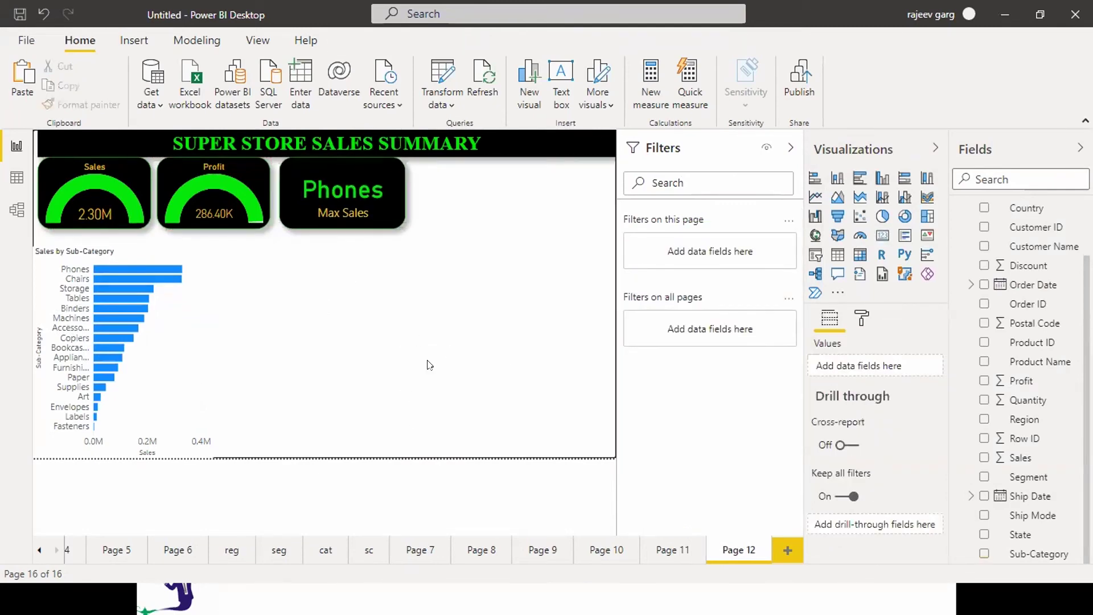
{"action": "left_click", "coordinate": [814, 256]}
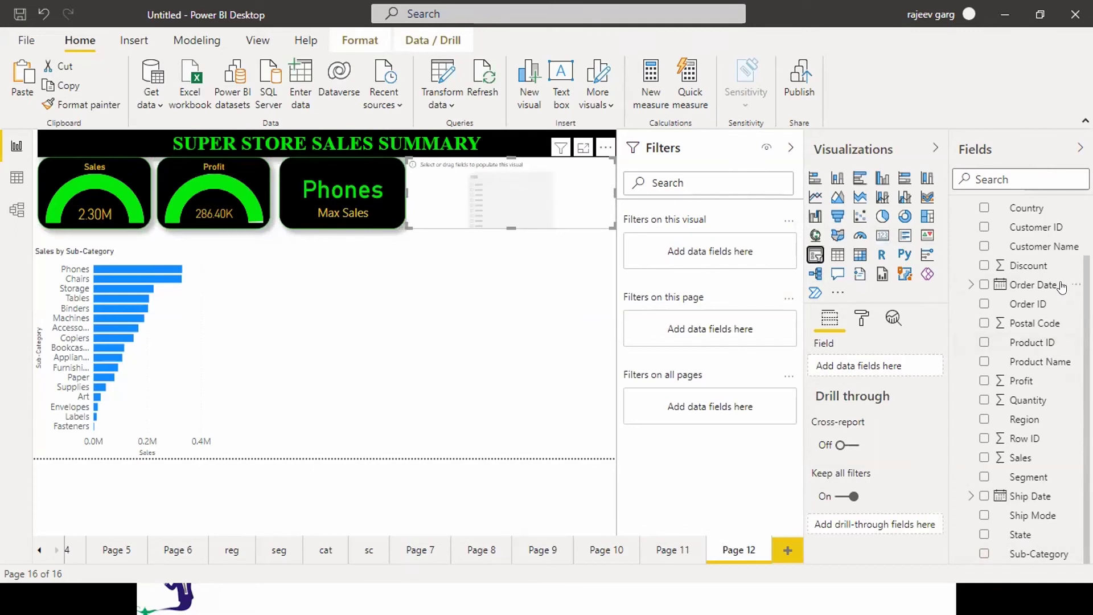
{"action": "left_click", "coordinate": [983, 421]}
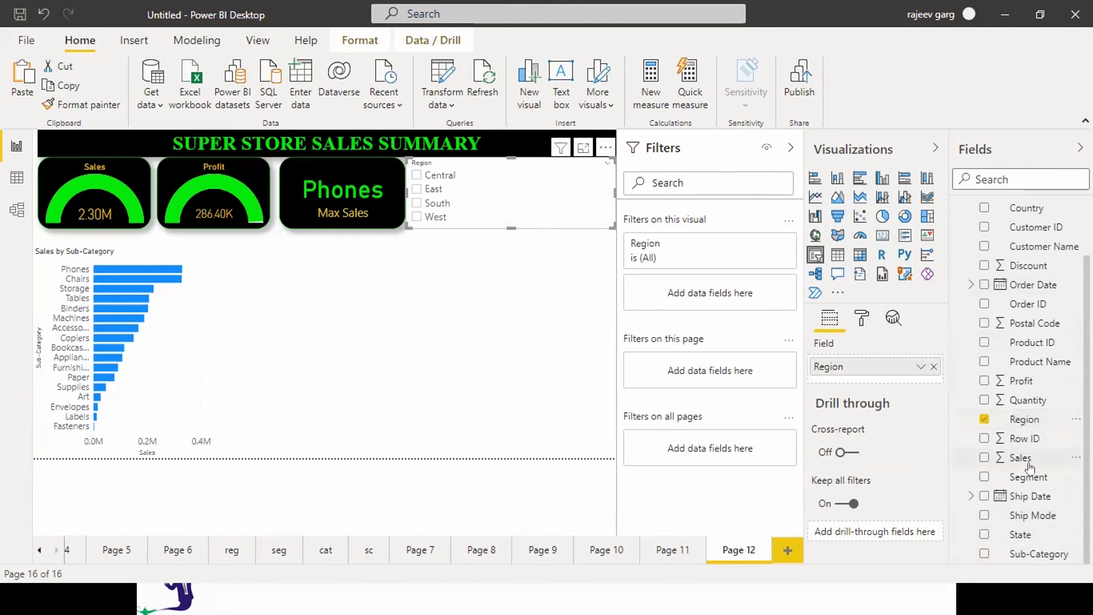
{"action": "left_click", "coordinate": [983, 535]}
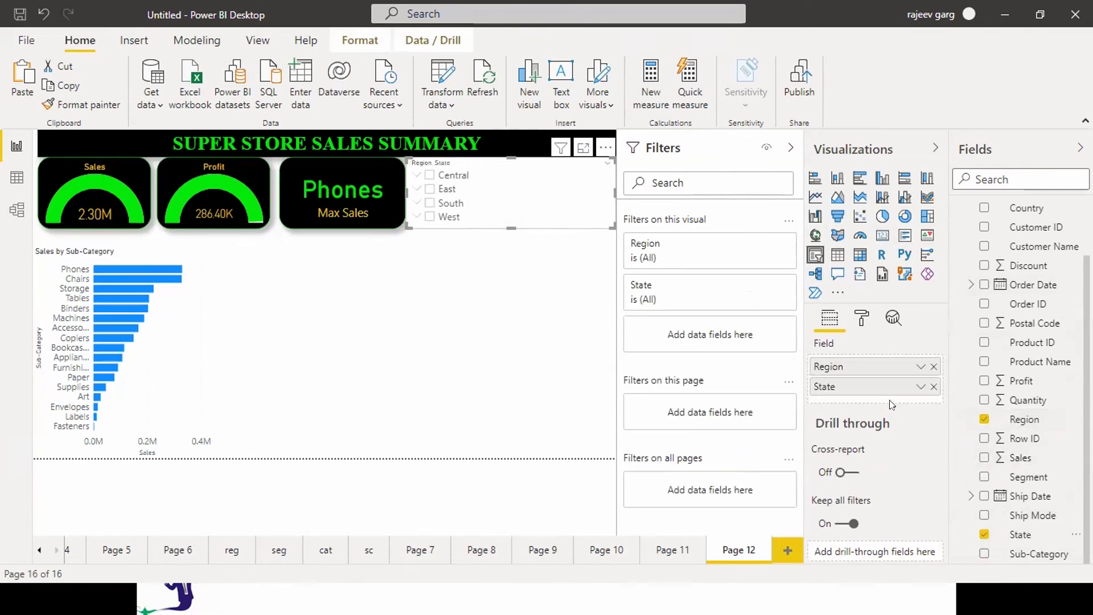
Step: Turn off multi-select with CTRL for the Region and State slicer and enable its "Select all" option
{"action": "left_click", "coordinate": [862, 316]}
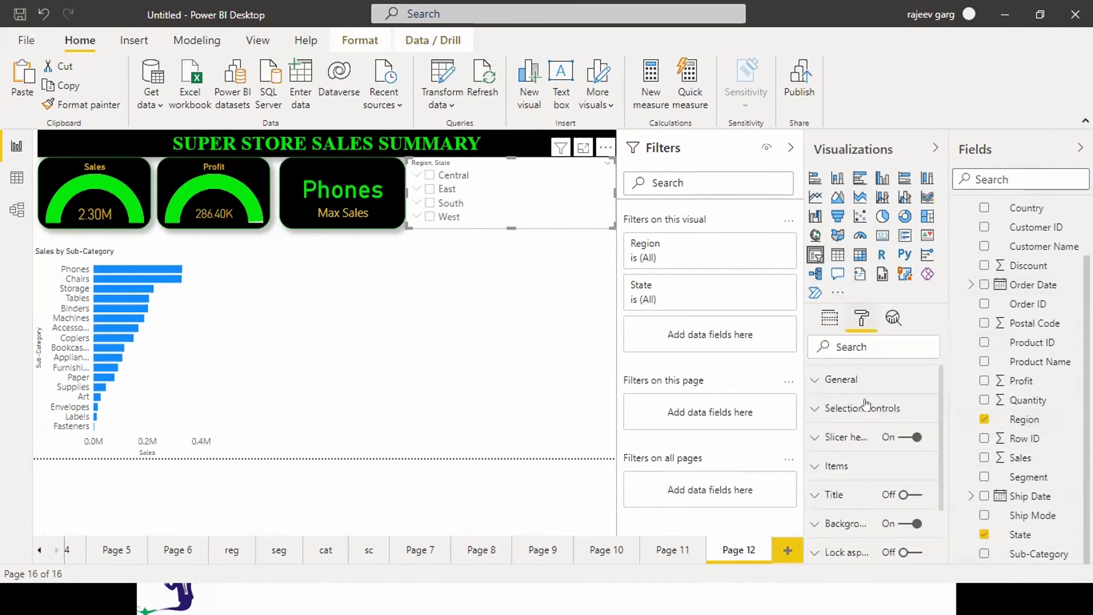
{"action": "left_click", "coordinate": [817, 421]}
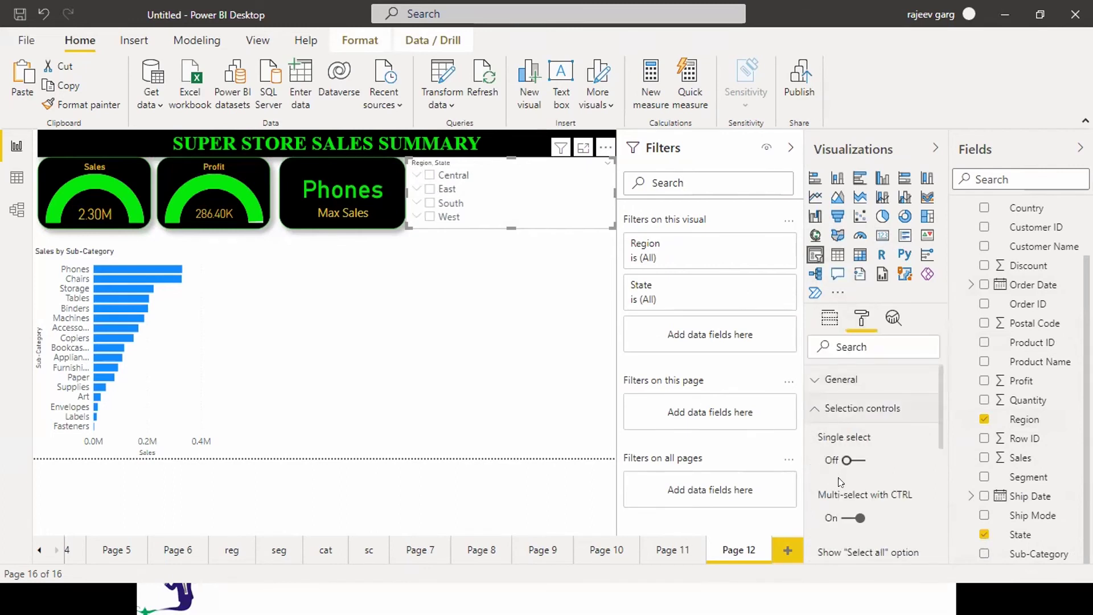
{"action": "left_click", "coordinate": [846, 517]}
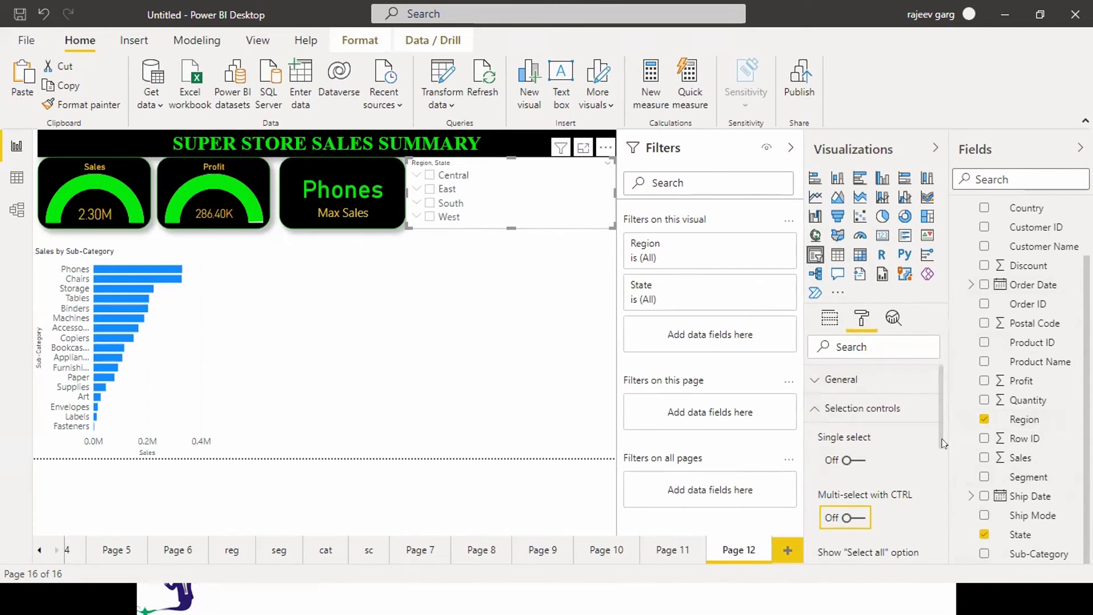
{"action": "scroll", "coordinate": [942, 438], "scroll_direction": "down", "scroll_amount": 2}
{"action": "left_click", "coordinate": [863, 454]}
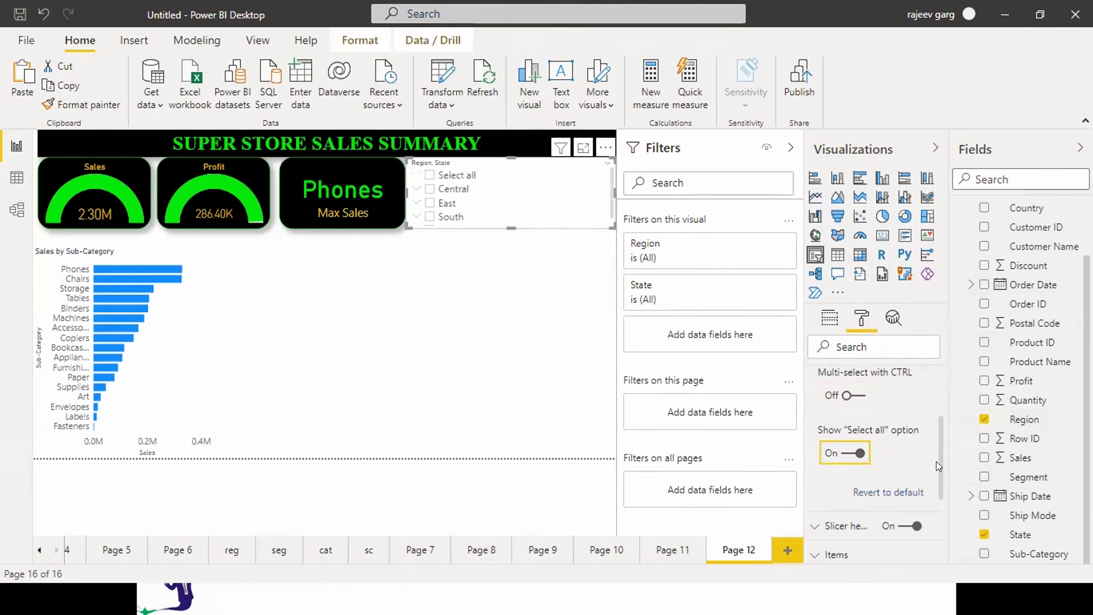
{"action": "left_click_drag", "start_coordinate": [938, 451], "coordinate": [922, 402]}
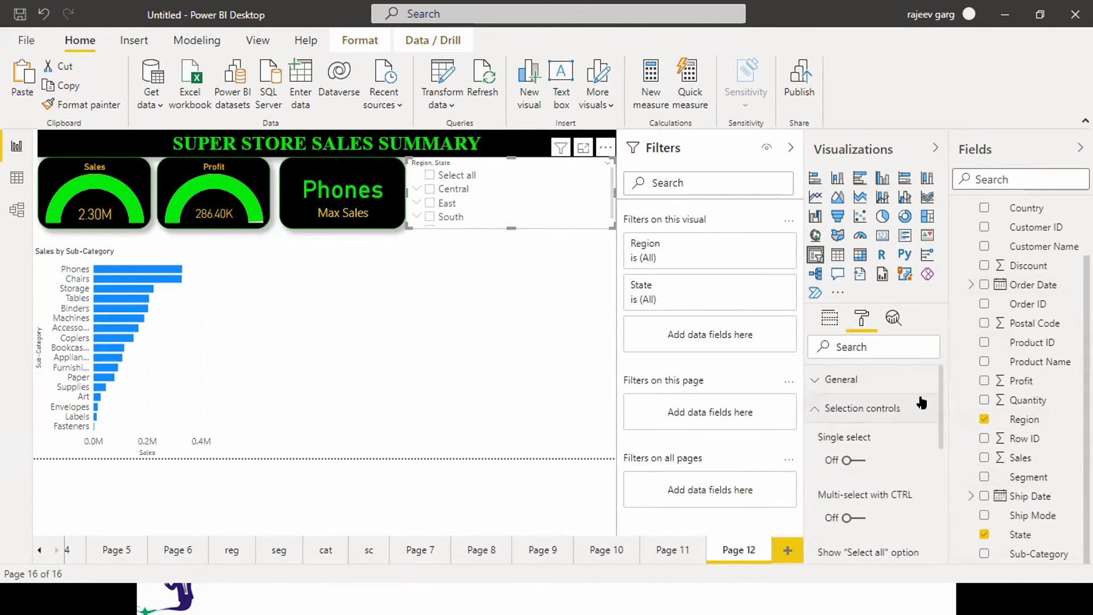
{"action": "left_click", "coordinate": [815, 408]}
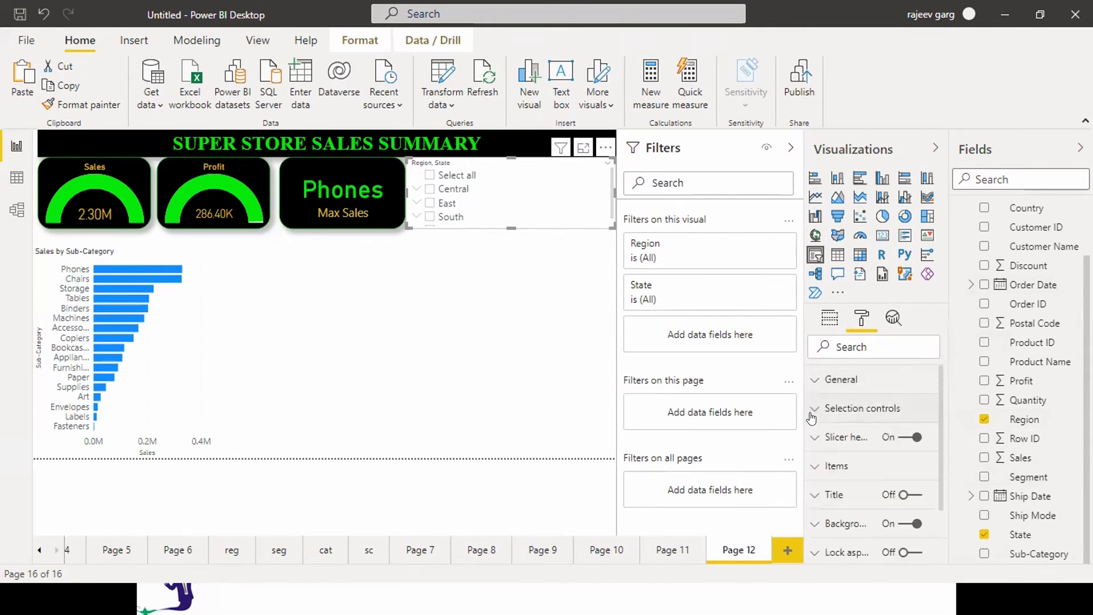
Step: Turn off the slicer's header and set the font color of its items to bright green
{"action": "left_click", "coordinate": [905, 439]}
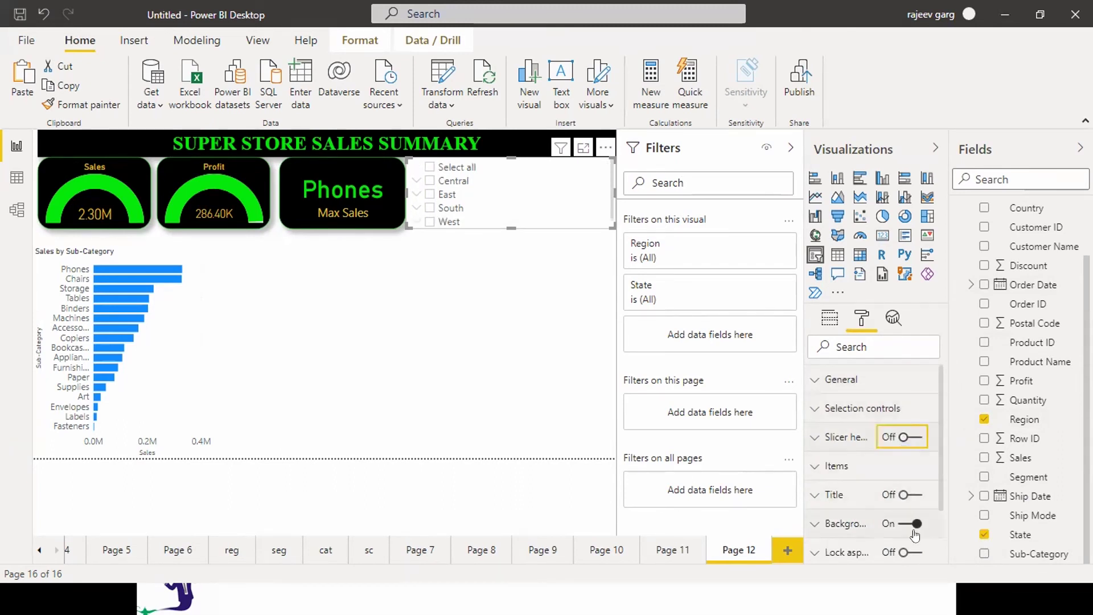
{"action": "left_click", "coordinate": [814, 468]}
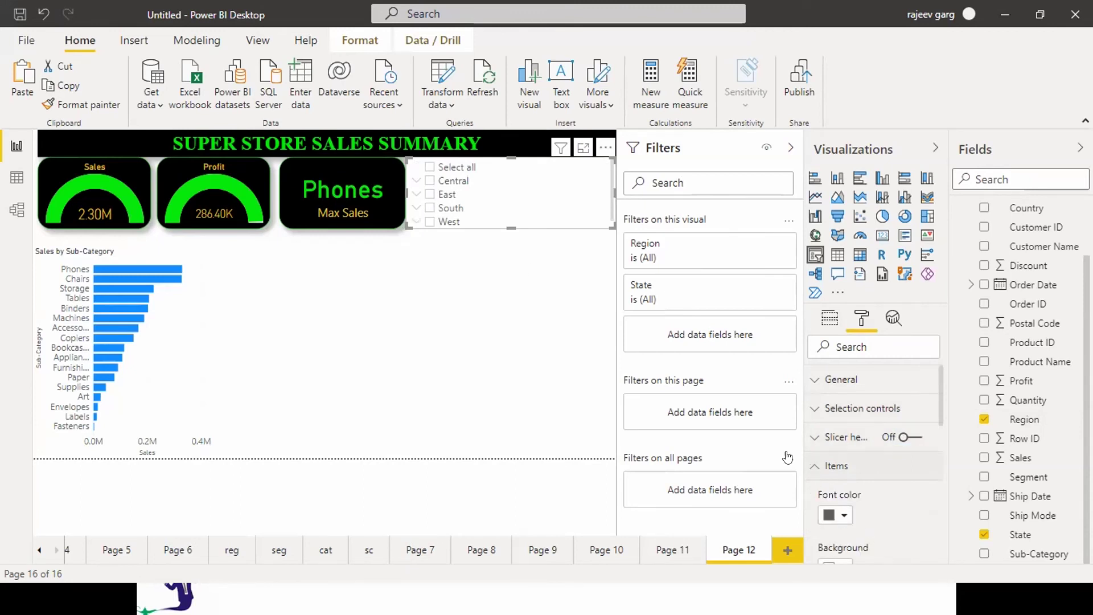
{"action": "left_click", "coordinate": [841, 515]}
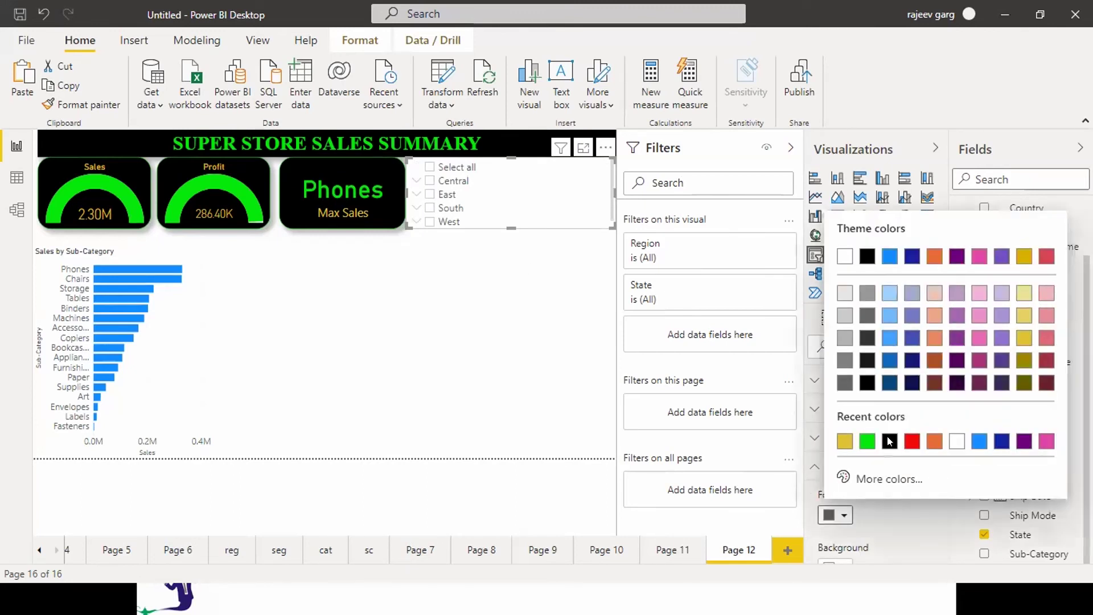
{"action": "left_click", "coordinate": [867, 439]}
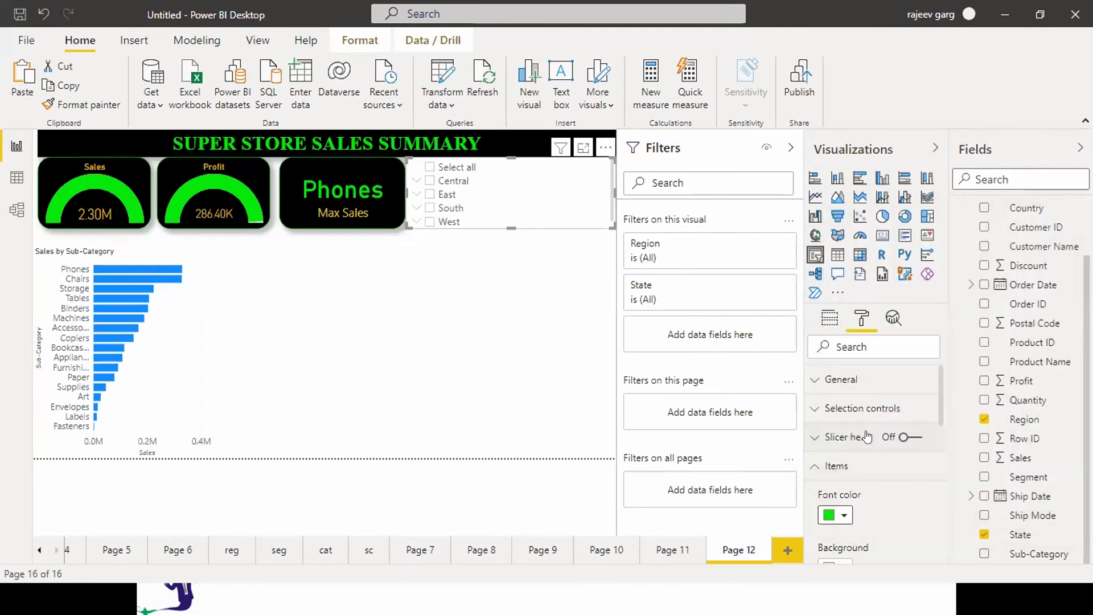
{"action": "left_click", "coordinate": [815, 467]}
Step: Set the slicer's background color to bright green
{"action": "left_click", "coordinate": [839, 523]}
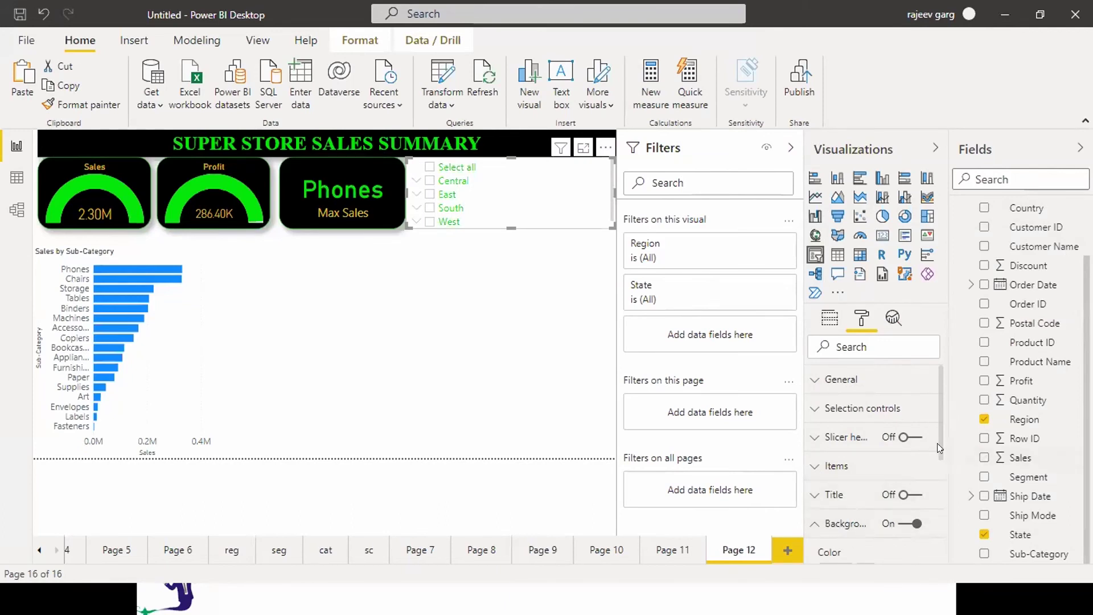
{"action": "scroll", "coordinate": [938, 443], "scroll_direction": "down", "scroll_amount": 3}
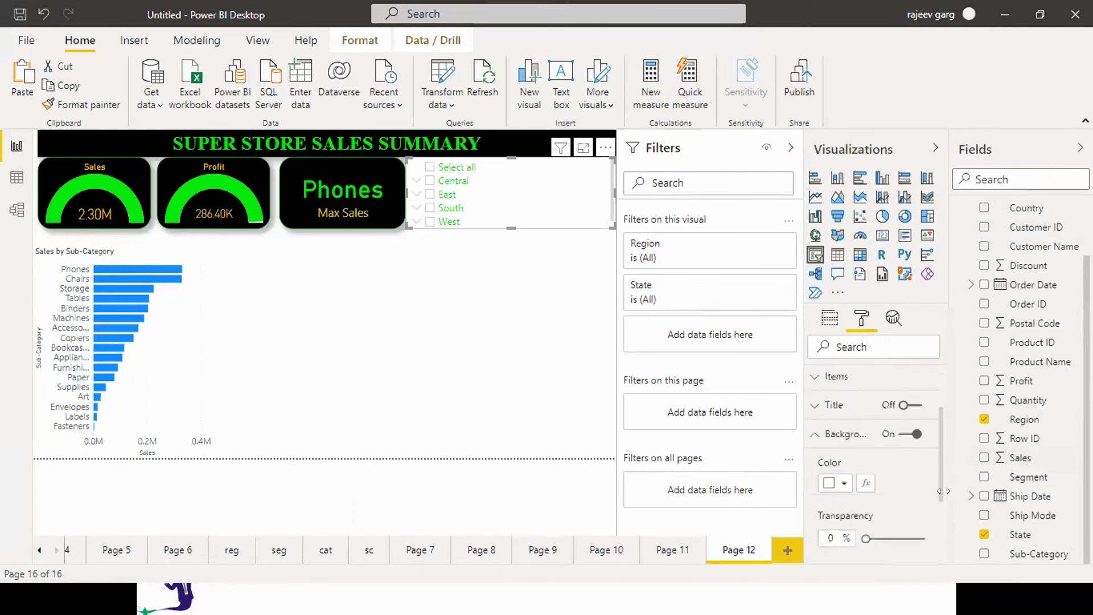
{"action": "left_click", "coordinate": [839, 478]}
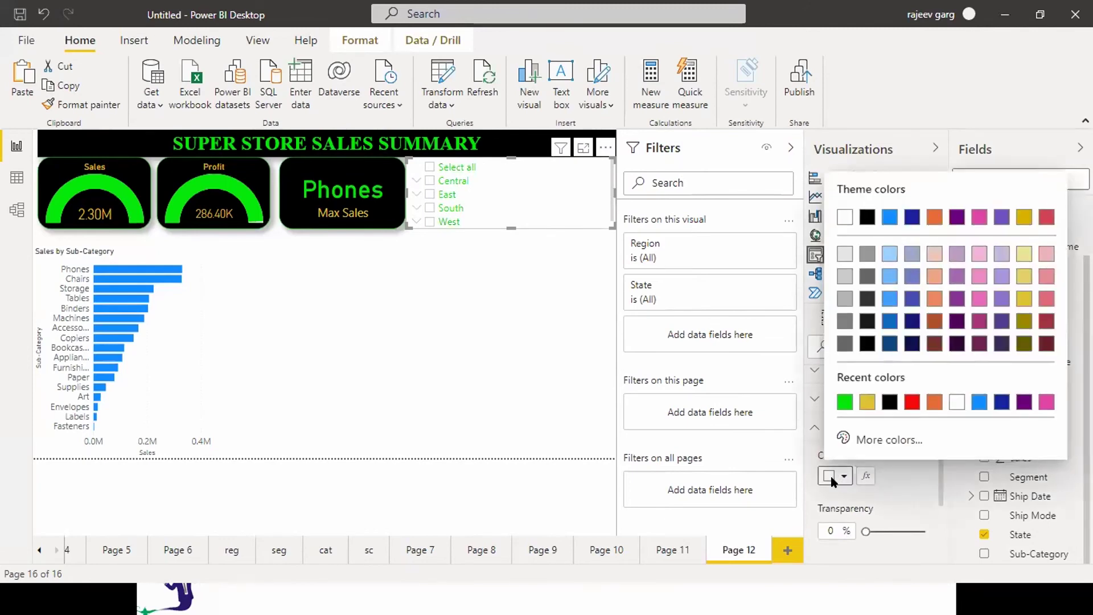
{"action": "left_click", "coordinate": [844, 403]}
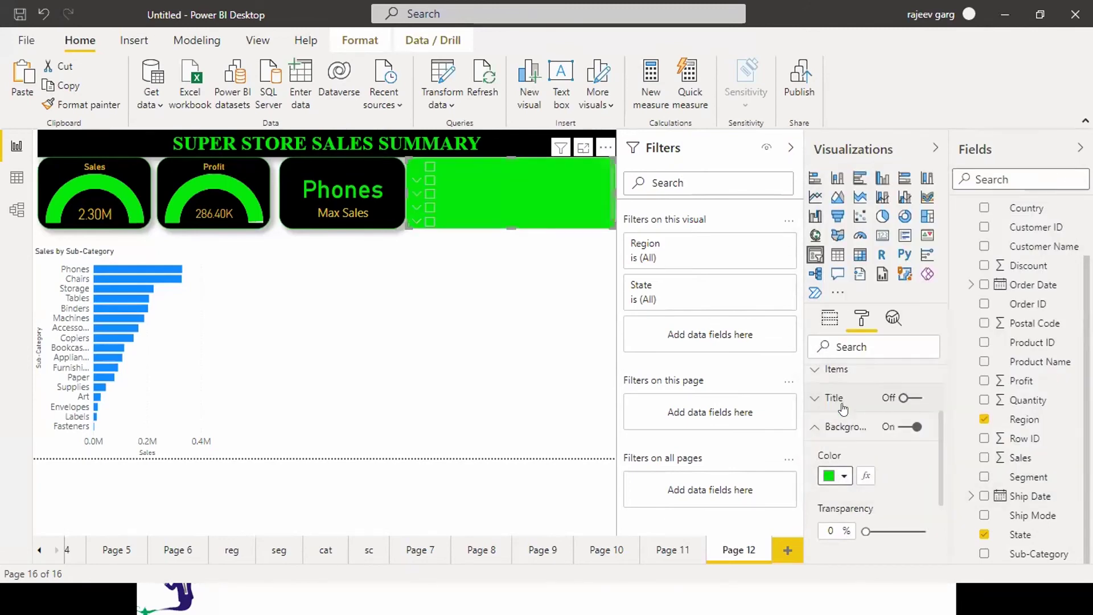
Step: Set the Region and State slicer's background color to black and reshape it into a tall, narrow column along the page's right edge
{"action": "left_click", "coordinate": [839, 478]}
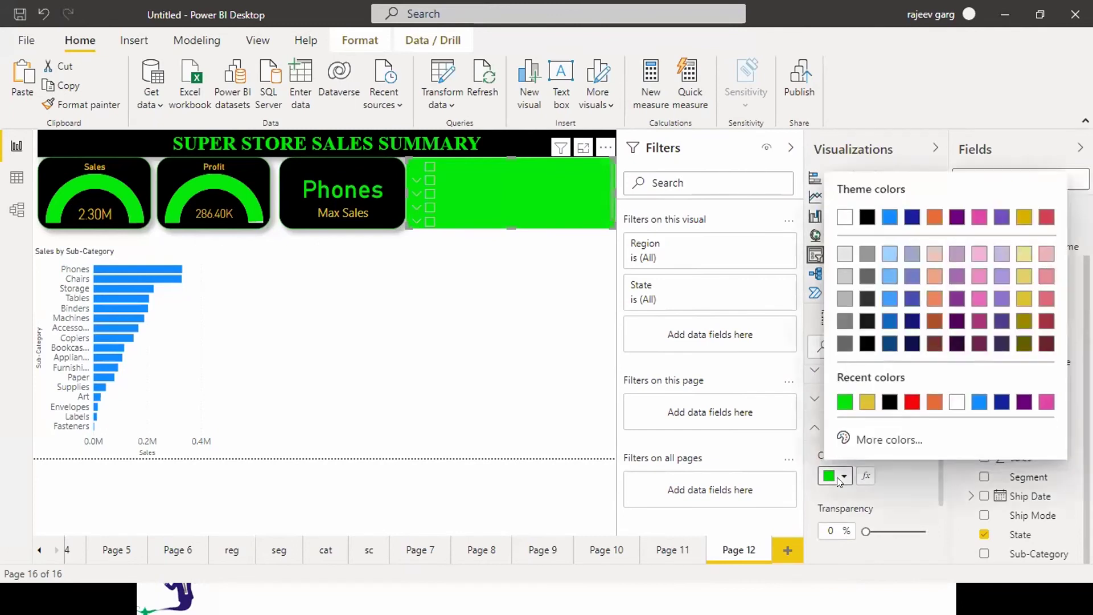
{"action": "left_click", "coordinate": [884, 403]}
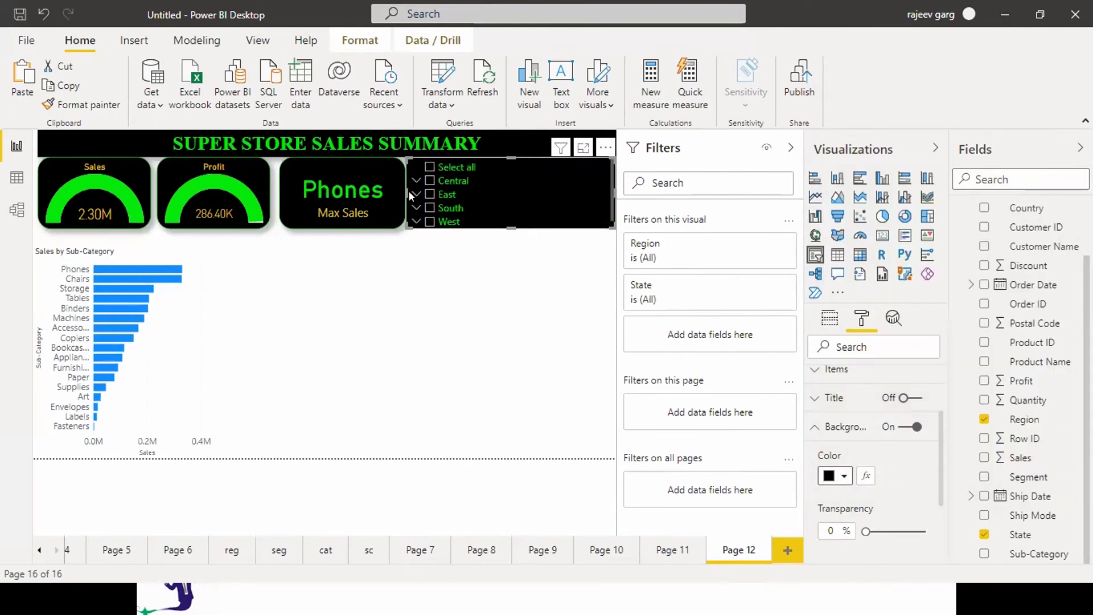
{"action": "left_click_drag", "start_coordinate": [408, 194], "coordinate": [518, 194]}
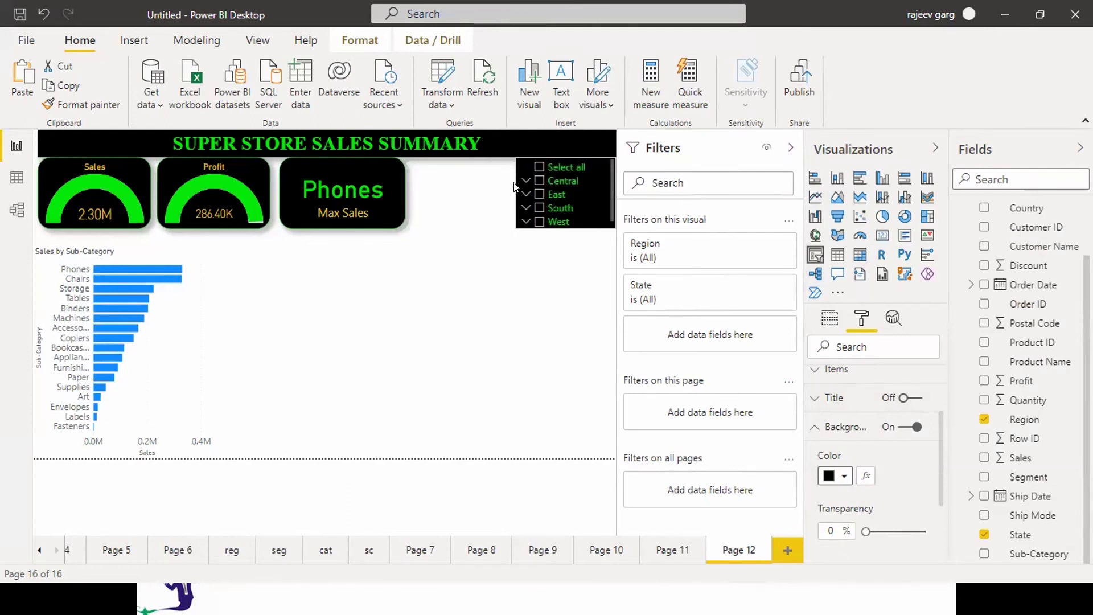
{"action": "left_click_drag", "start_coordinate": [560, 226], "coordinate": [599, 426]}
{"action": "mouse_move", "coordinate": [527, 212]}
{"action": "left_mouse_down"}
{"action": "mouse_move", "coordinate": [434, 184]}
{"action": "mouse_move", "coordinate": [529, 185]}
{"action": "mouse_move", "coordinate": [527, 214]}
{"action": "left_mouse_up"}
{"action": "mouse_move", "coordinate": [614, 443]}
{"action": "left_mouse_down"}
{"action": "mouse_move", "coordinate": [613, 466]}
{"action": "mouse_move", "coordinate": [612, 441]}
{"action": "left_mouse_up"}
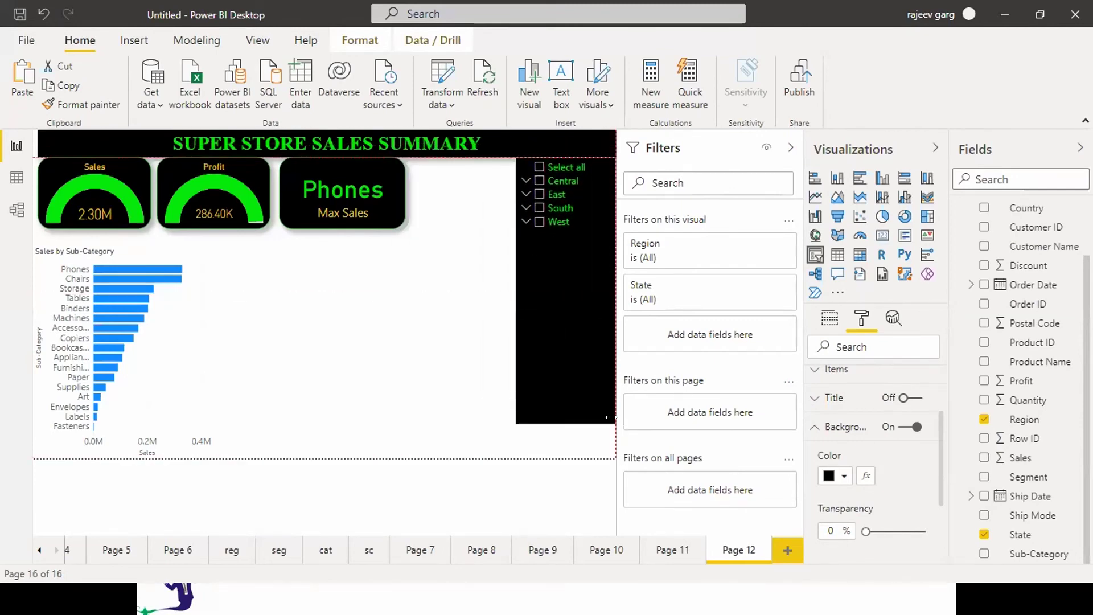
Step: Expand the West region in the slicer and turn on the slicer's border and shadow
{"action": "left_click", "coordinate": [525, 221]}
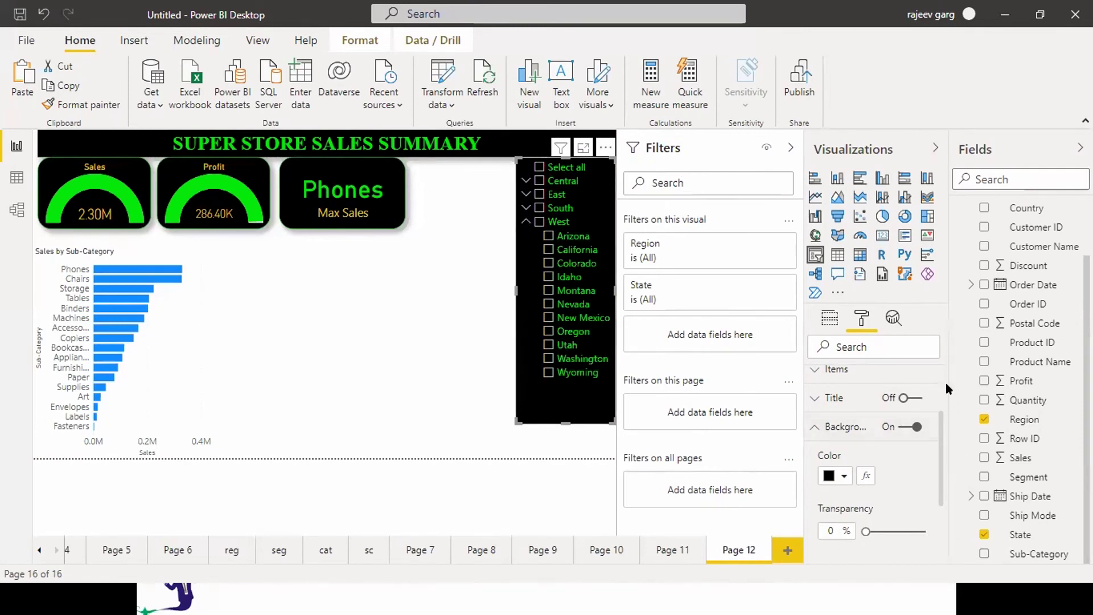
{"action": "left_click", "coordinate": [831, 319]}
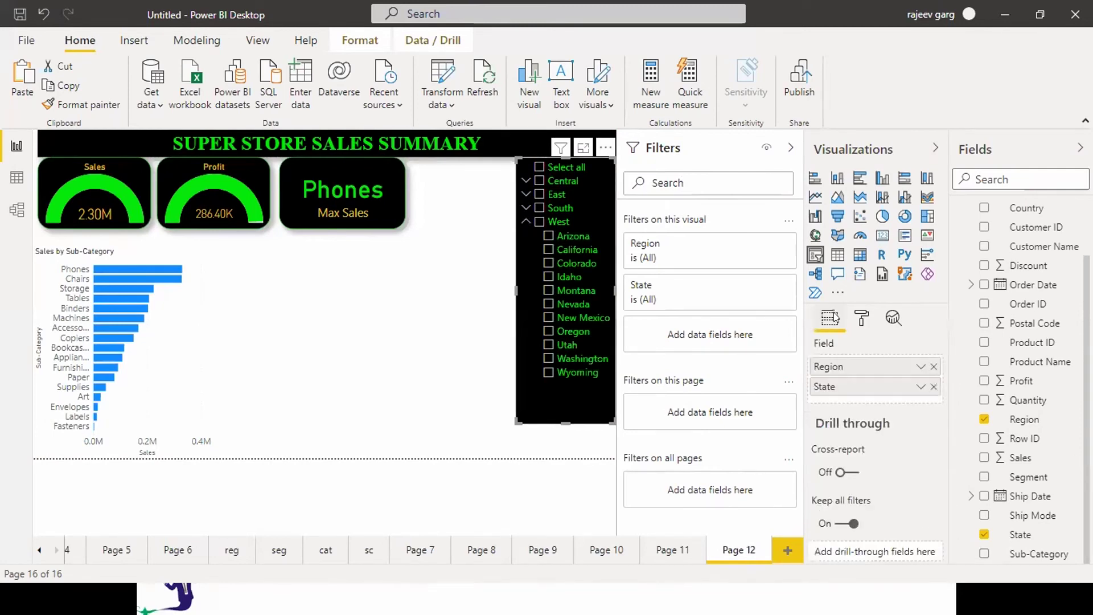
{"action": "left_click", "coordinate": [862, 319]}
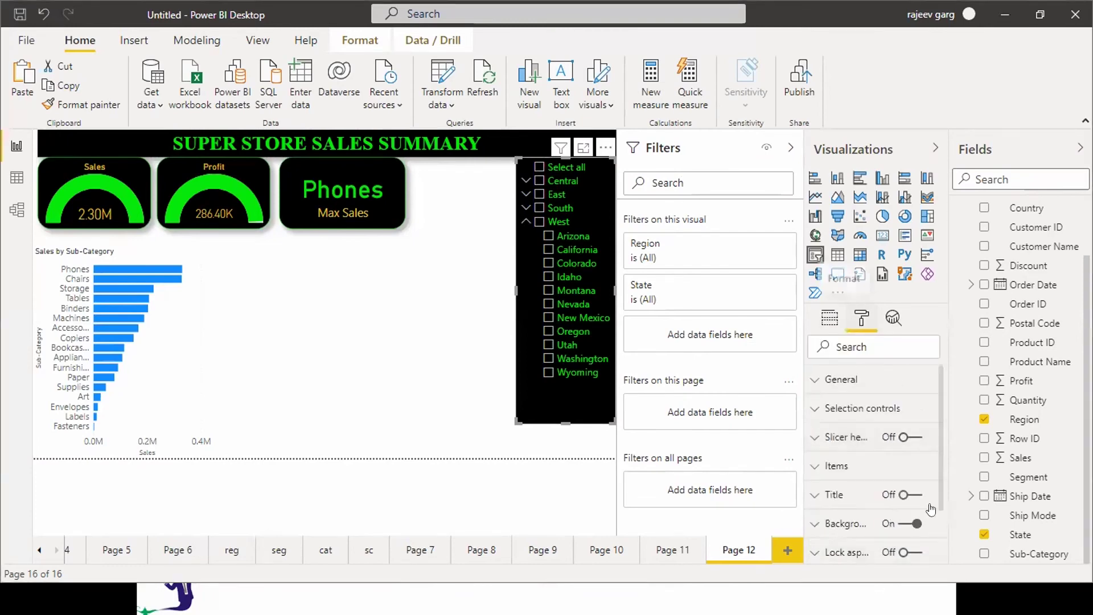
{"action": "scroll", "coordinate": [937, 503], "scroll_direction": "down", "scroll_amount": 2}
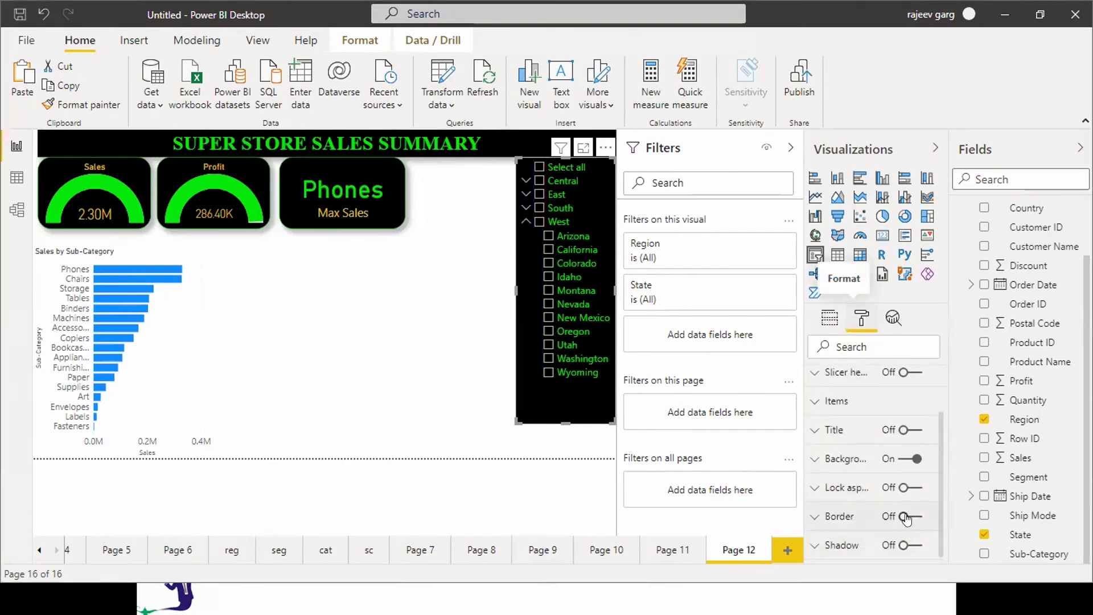
{"action": "left_click", "coordinate": [907, 517]}
{"action": "left_click", "coordinate": [911, 545]}
Step: Set the slicer's border radius to 30 px
{"action": "left_click", "coordinate": [815, 517]}
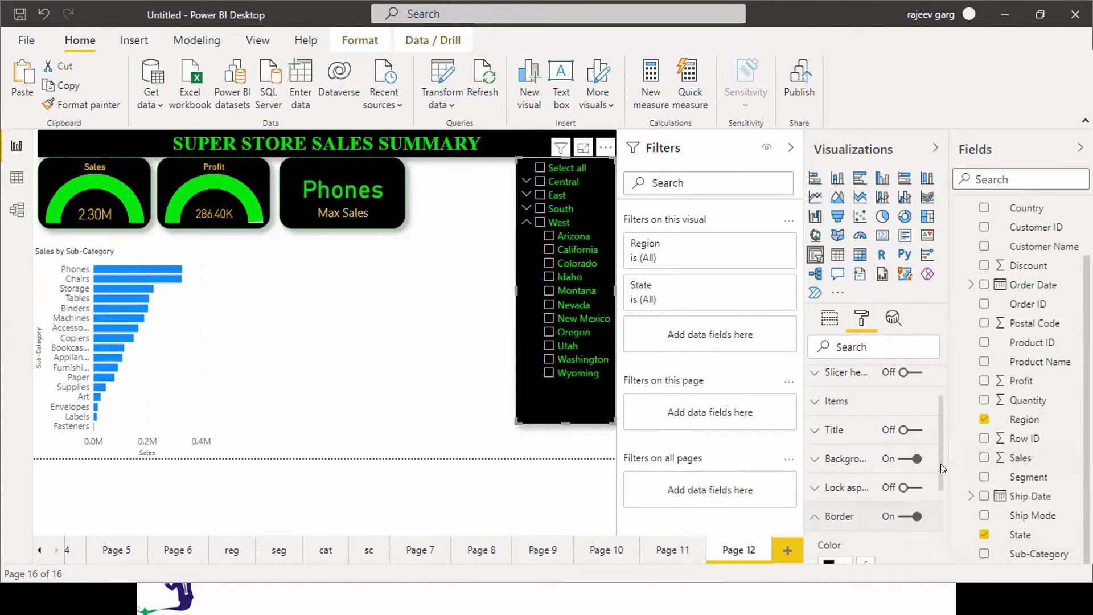
{"action": "left_click_drag", "start_coordinate": [941, 480], "coordinate": [941, 528]}
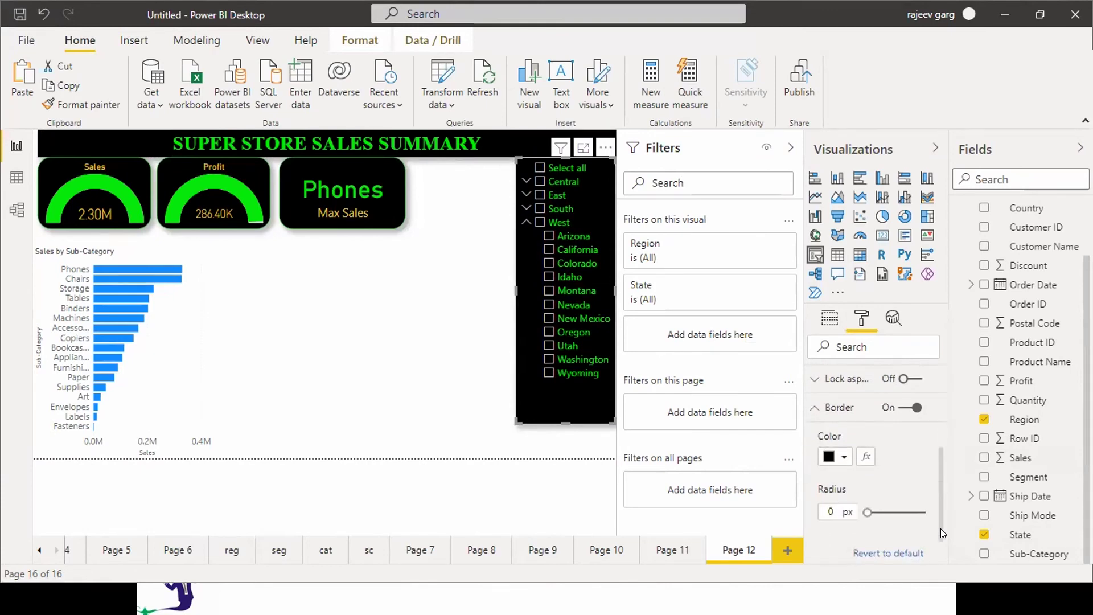
{"action": "left_click_drag", "start_coordinate": [941, 529], "coordinate": [981, 509]}
{"action": "left_click", "coordinate": [870, 510]}
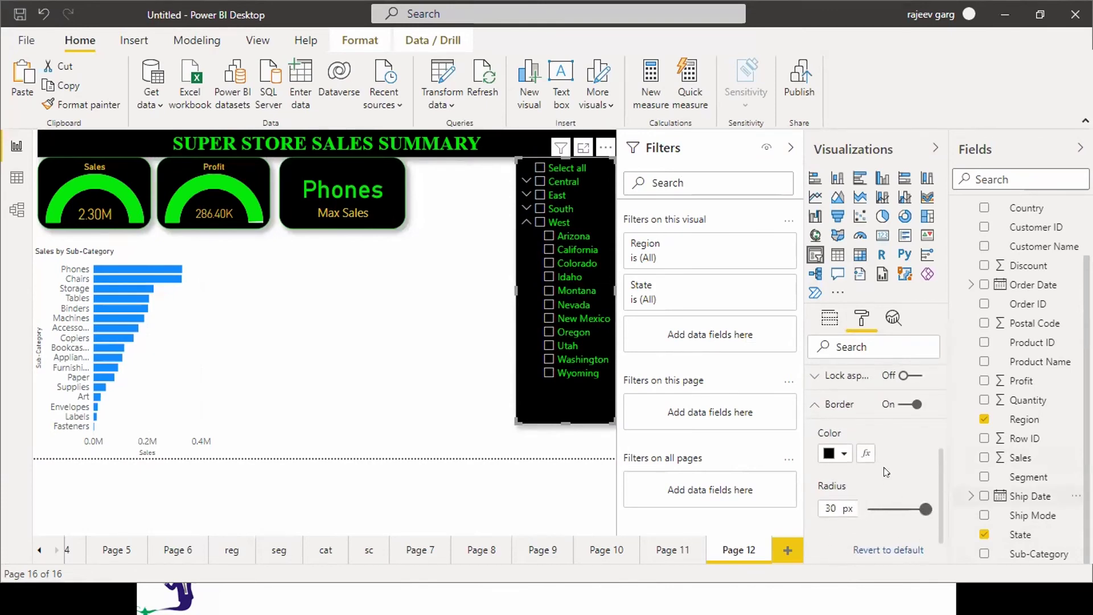
Step: Set the slicer's border color to bright green and enlarge the slicer slightly in width and down to the page's lower edge
{"action": "left_click", "coordinate": [840, 458]}
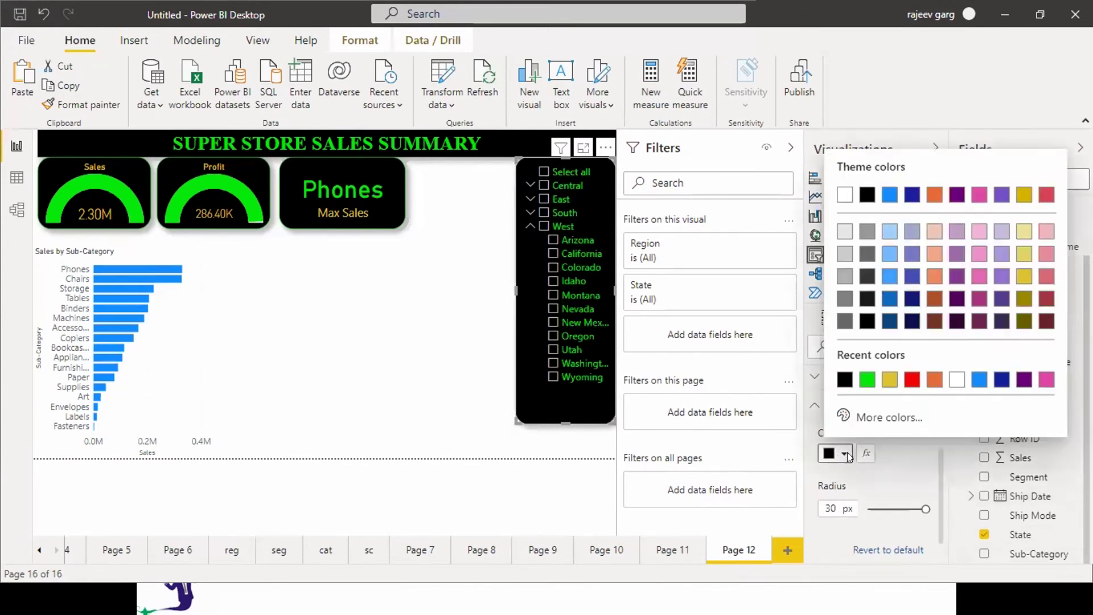
{"action": "left_click", "coordinate": [867, 380]}
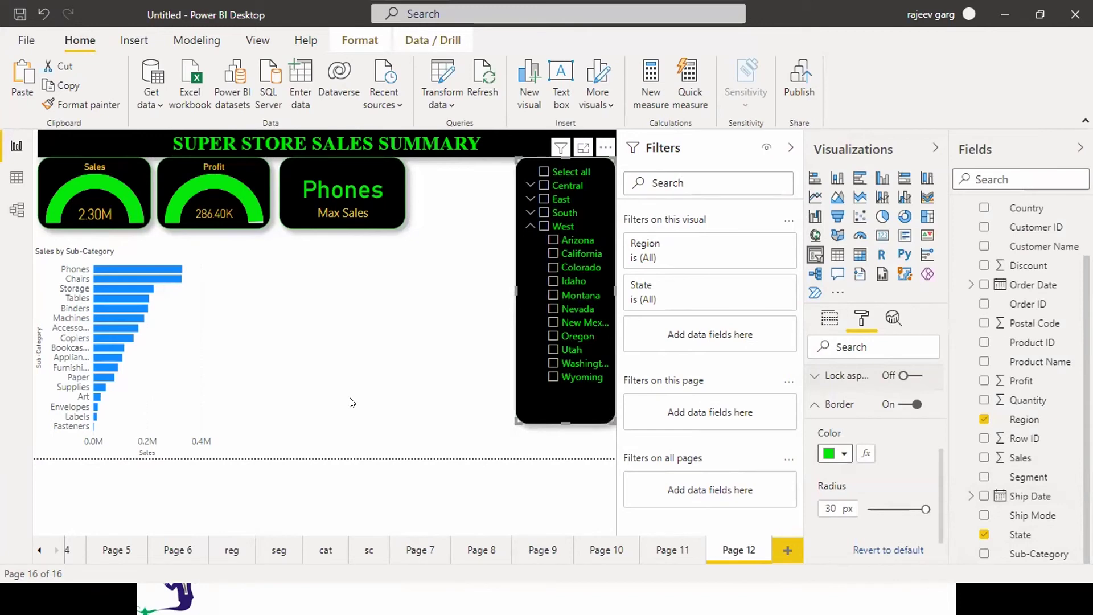
{"action": "left_click_drag", "start_coordinate": [510, 420], "coordinate": [506, 459]}
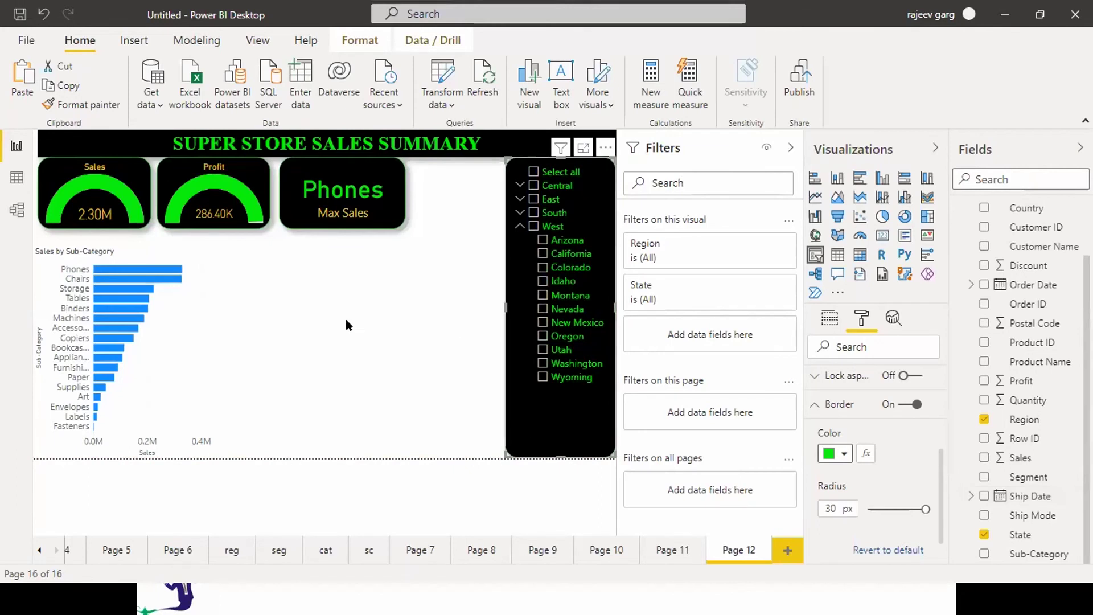
Step: Add a line chart of Sales by Order Date with Category as legend and place it low on the page between the bar chart and slicer
{"action": "left_click", "coordinate": [555, 490]}
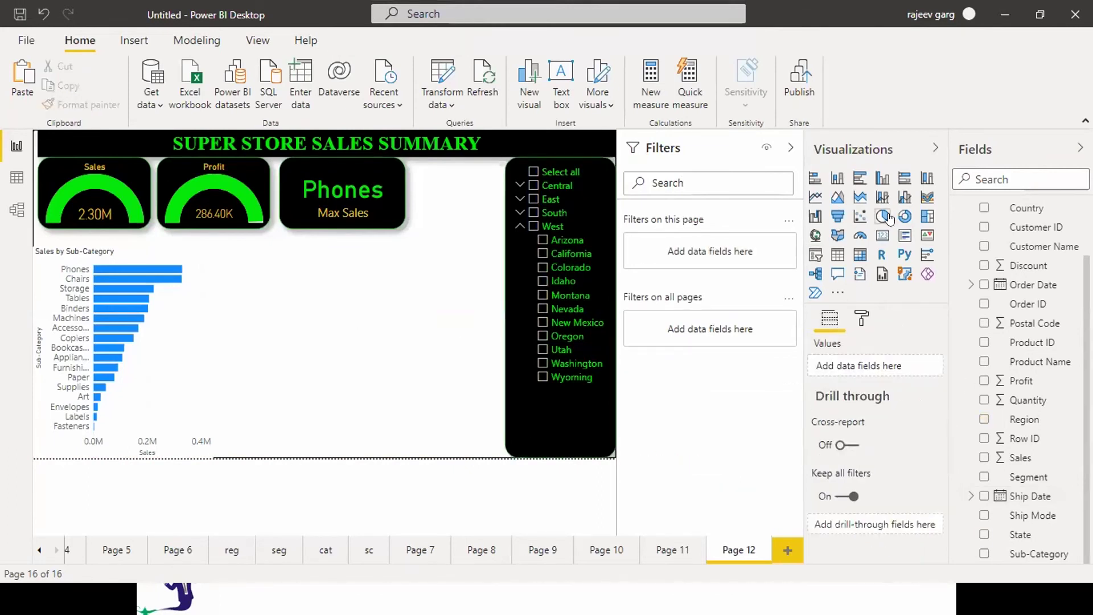
{"action": "left_click", "coordinate": [815, 197]}
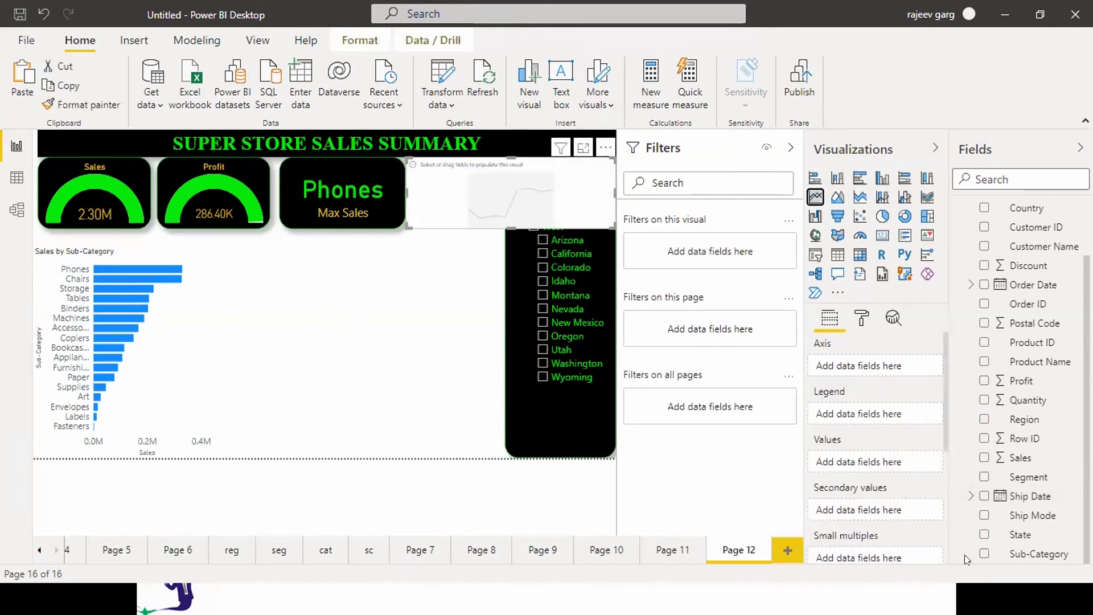
{"action": "left_click", "coordinate": [984, 457]}
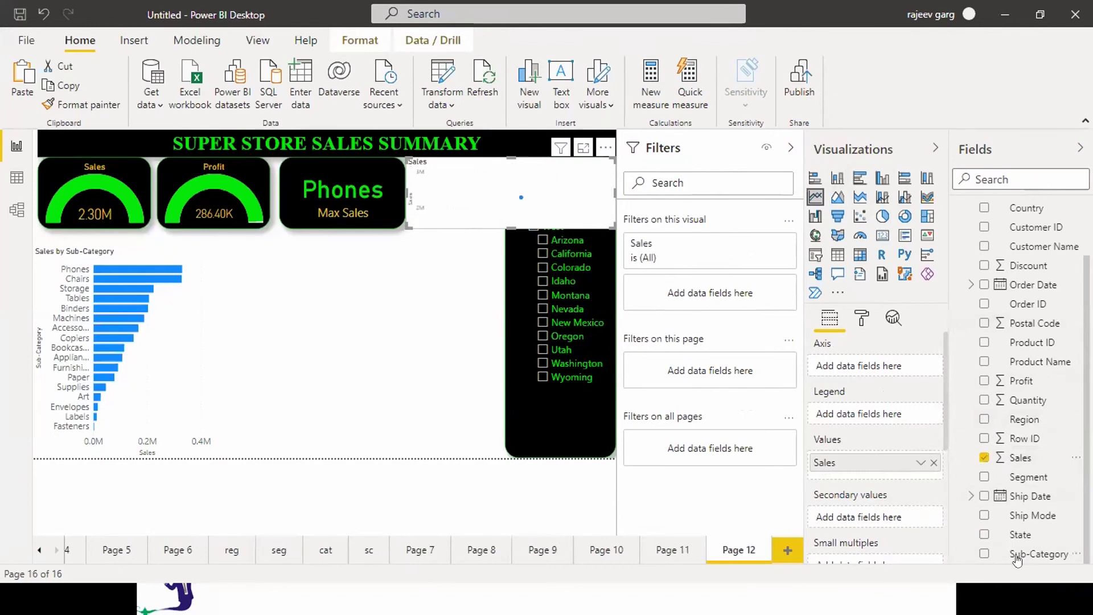
{"action": "left_click", "coordinate": [979, 283]}
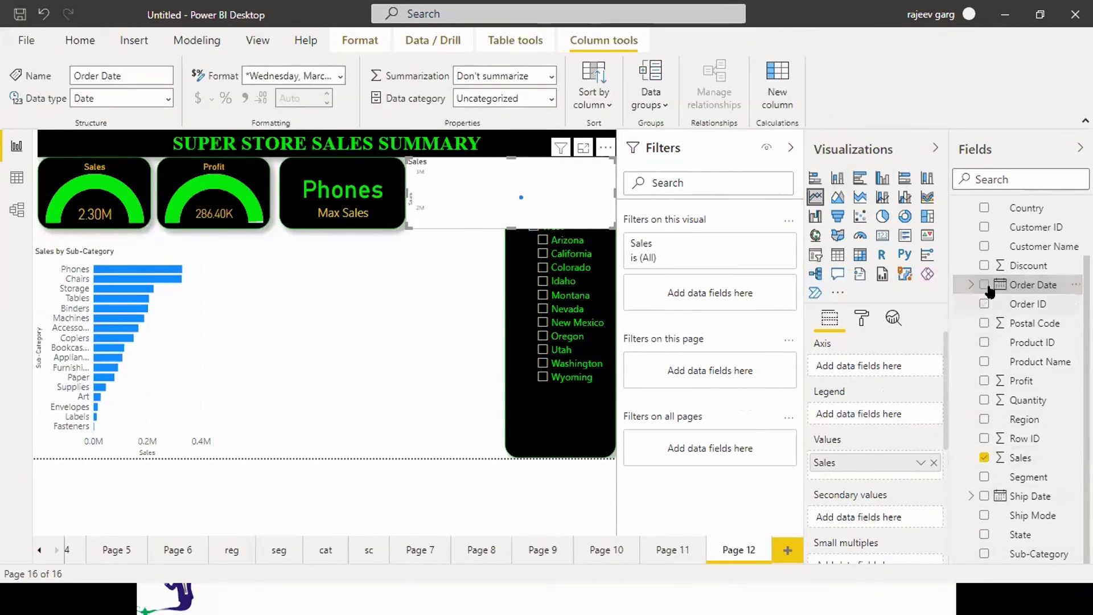
{"action": "left_click", "coordinate": [983, 285]}
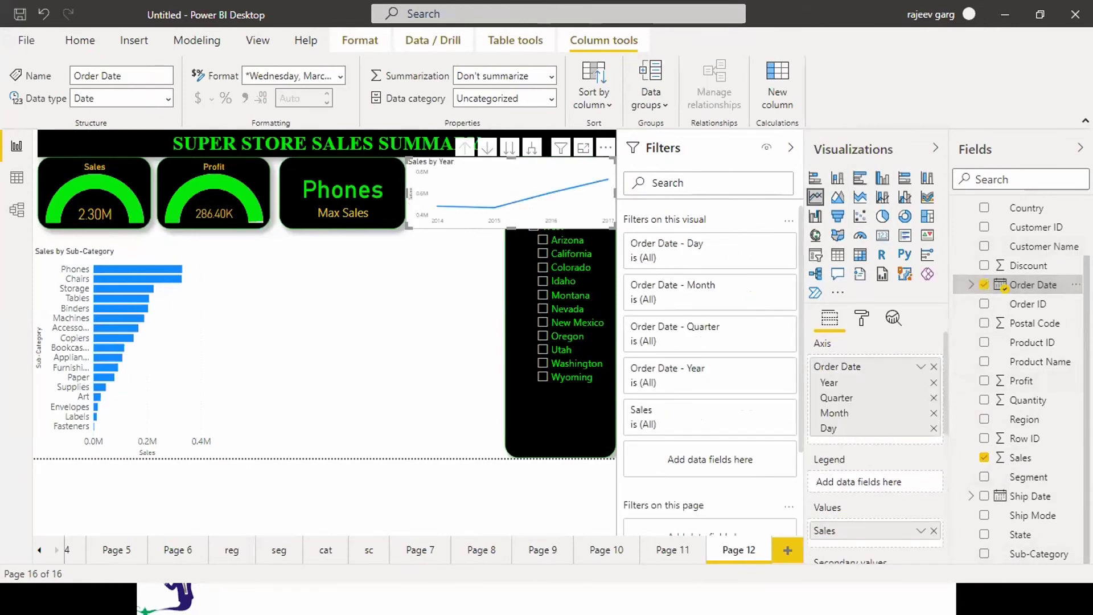
{"action": "scroll", "coordinate": [1019, 342], "scroll_direction": "up", "scroll_amount": 2}
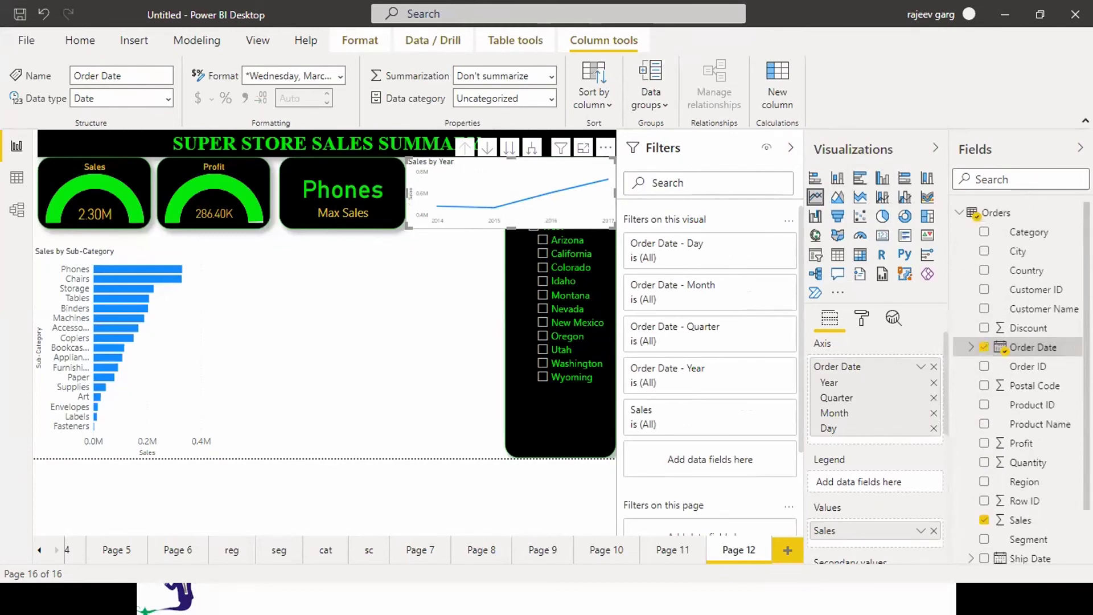
{"action": "left_click", "coordinate": [982, 233]}
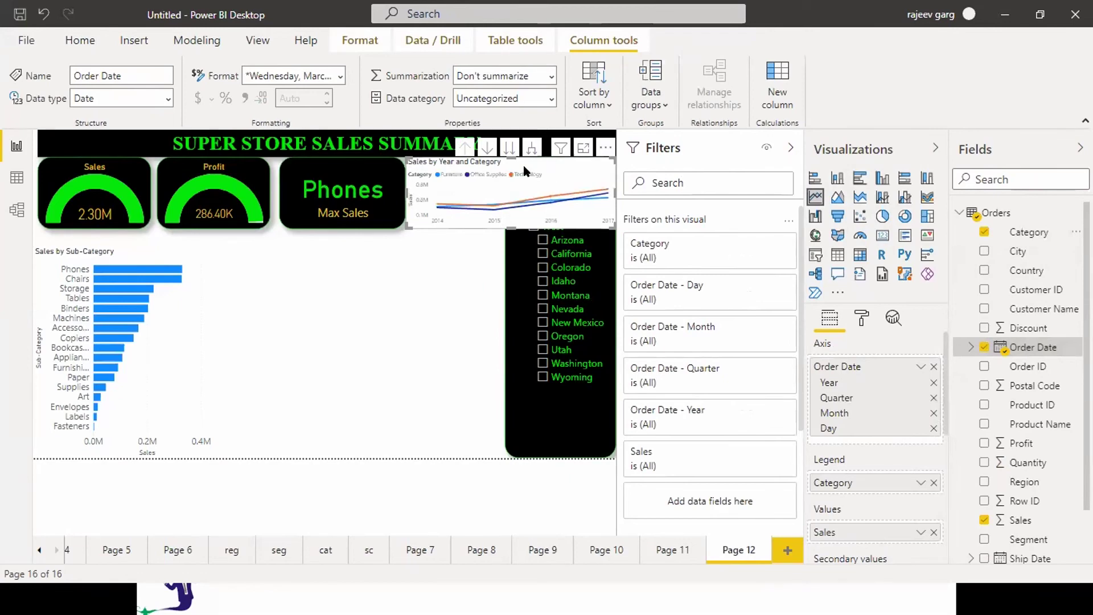
{"action": "left_click_drag", "start_coordinate": [528, 174], "coordinate": [398, 428]}
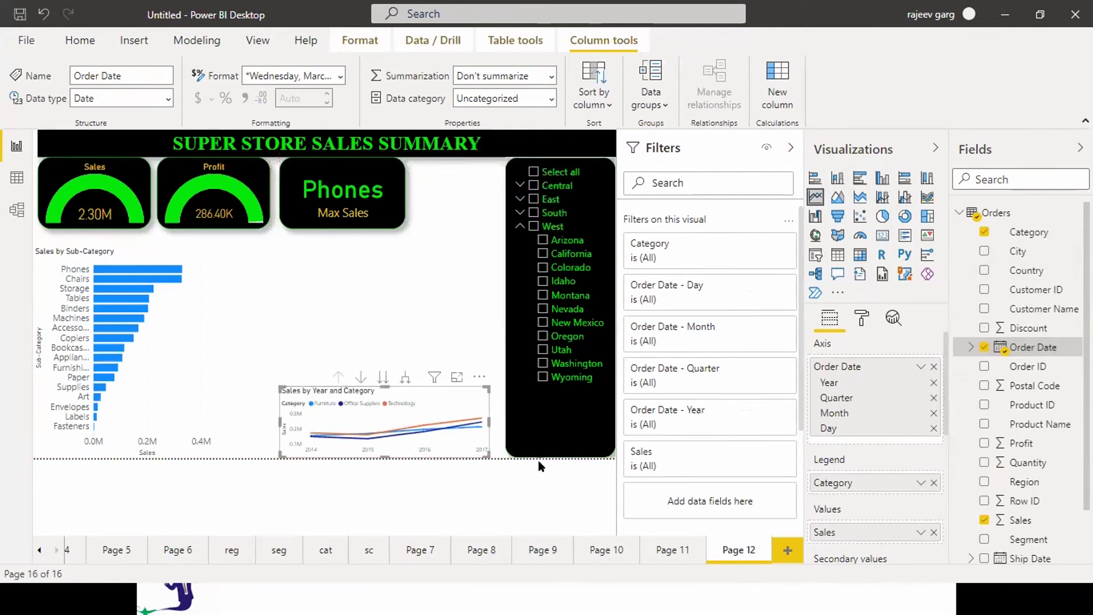
Step: Shorten the Region and State slicer so it ends just below the Wyoming item
{"action": "left_click", "coordinate": [591, 455]}
{"action": "left_click_drag", "start_coordinate": [561, 458], "coordinate": [558, 390]}
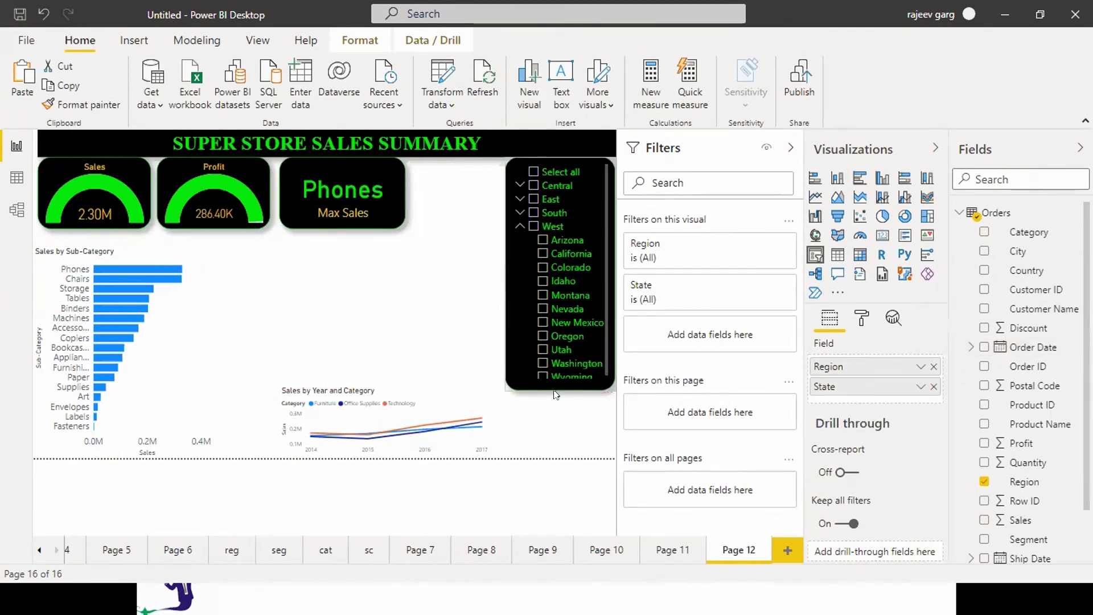
{"action": "left_click", "coordinate": [555, 390]}
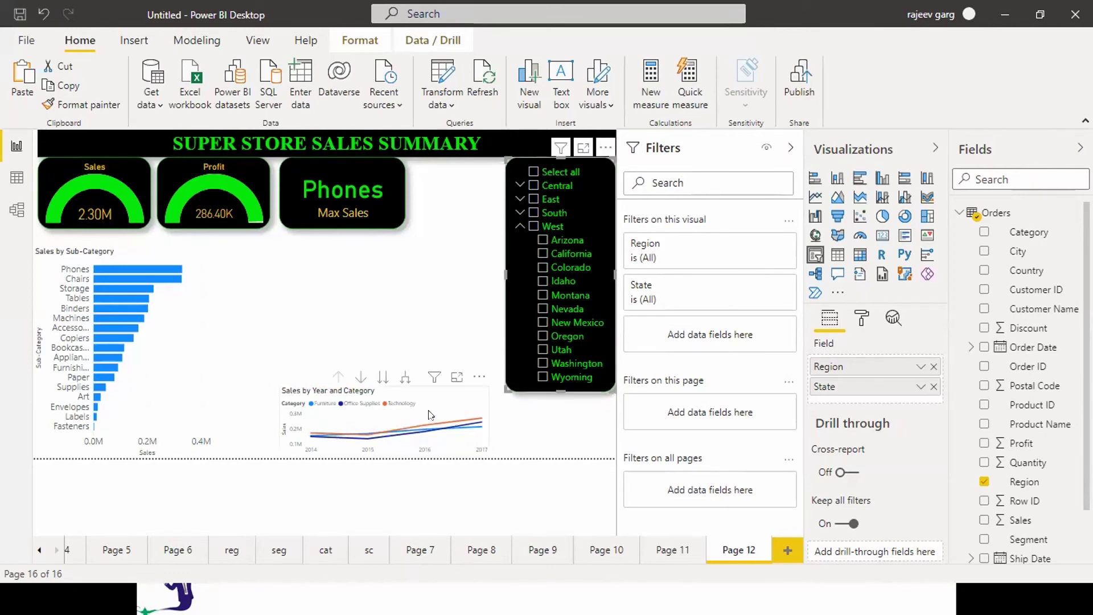
Step: Resize the Sales by Year and Category line chart to be taller and narrower
{"action": "left_click", "coordinate": [495, 393]}
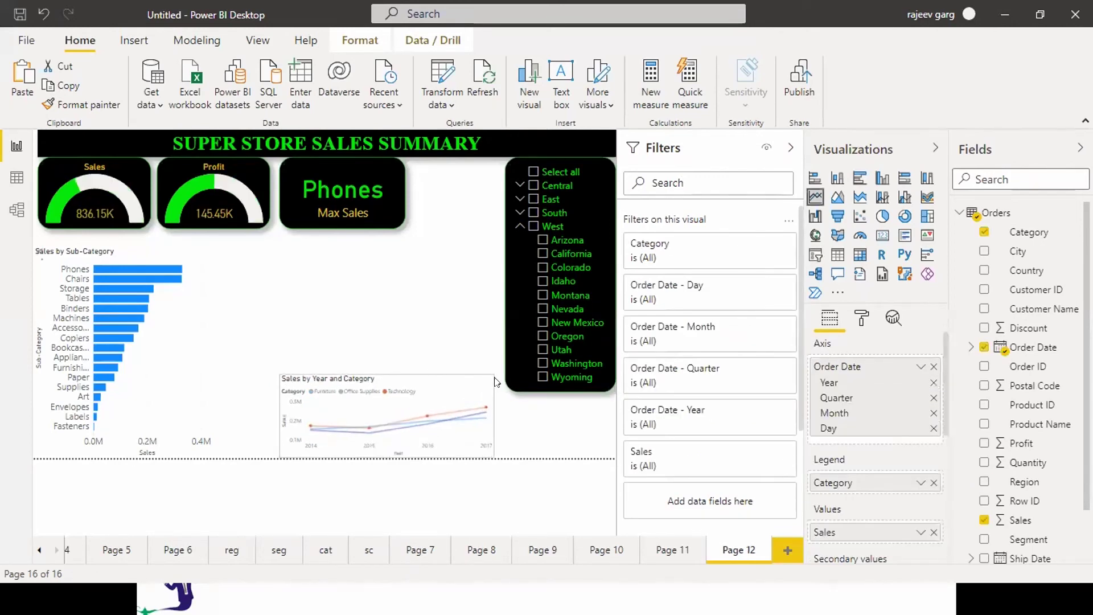
{"action": "left_click_drag", "start_coordinate": [500, 390], "coordinate": [602, 414]}
{"action": "left_click_drag", "start_coordinate": [354, 435], "coordinate": [429, 344]}
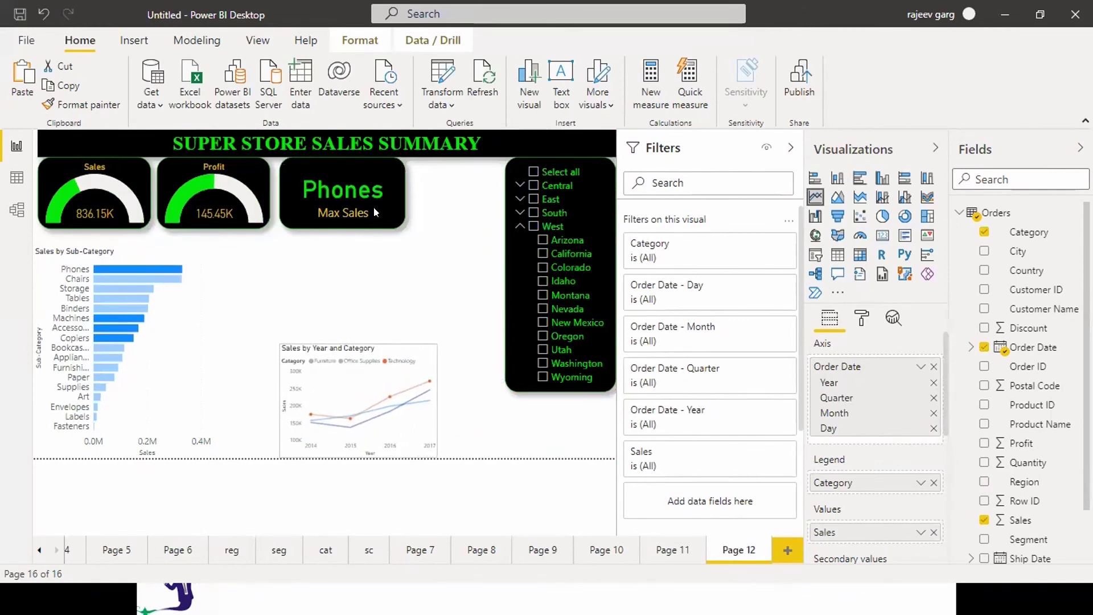
Step: Narrow the Sales and Profit gauges and reposition the Profit gauge close beside the Sales gauge
{"action": "left_click_drag", "start_coordinate": [213, 187], "coordinate": [222, 187]}
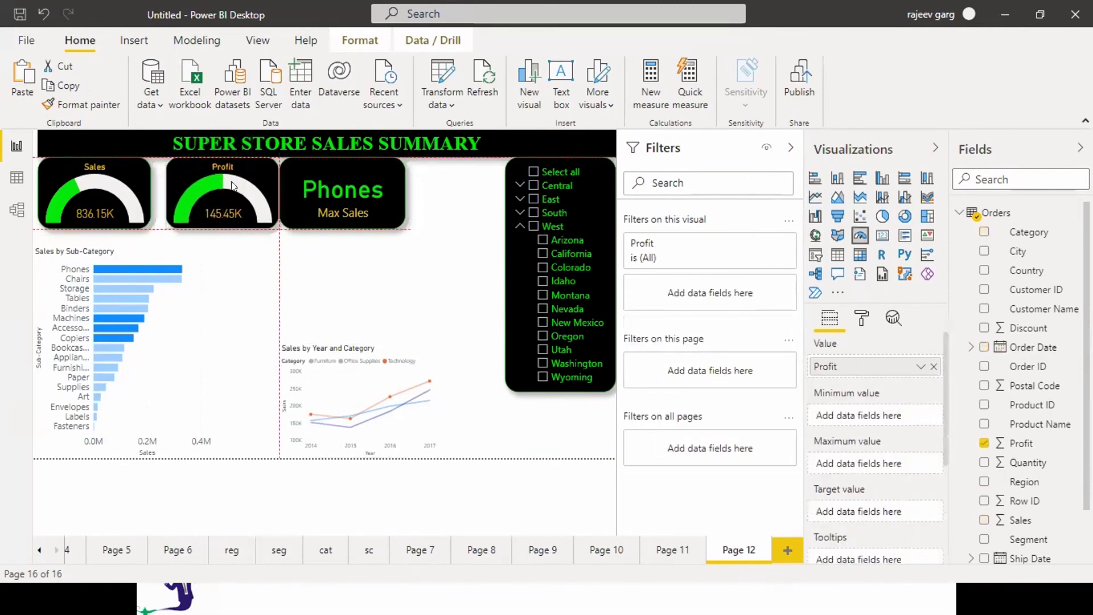
{"action": "left_click", "coordinate": [149, 226]}
{"action": "left_click_drag", "start_coordinate": [147, 226], "coordinate": [134, 226]}
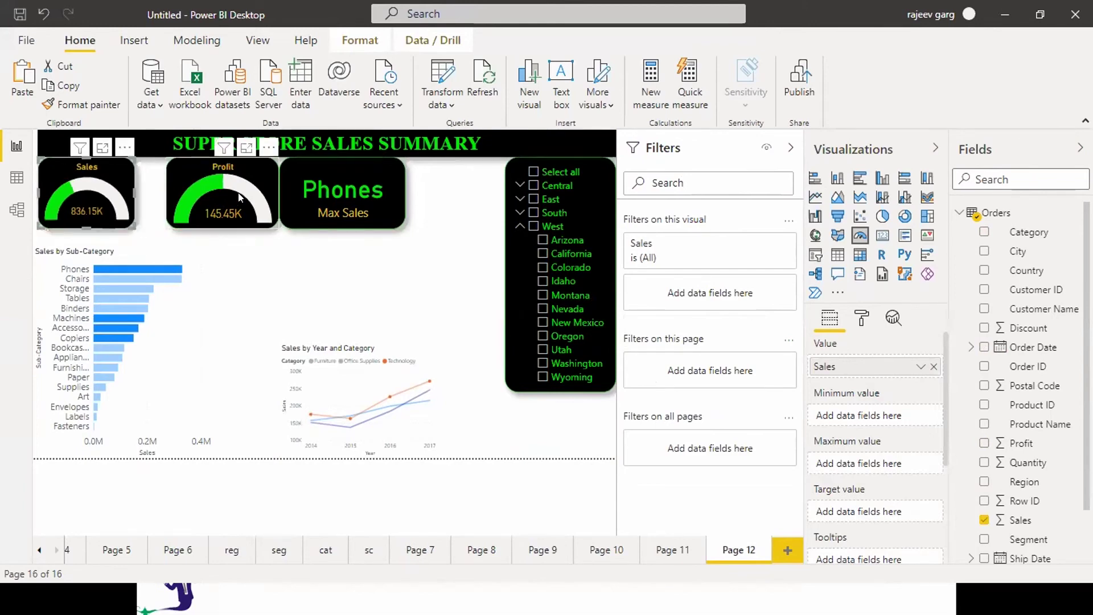
{"action": "left_click", "coordinate": [270, 221]}
{"action": "left_click_drag", "start_coordinate": [278, 222], "coordinate": [264, 222]}
{"action": "left_click_drag", "start_coordinate": [225, 172], "coordinate": [223, 168]}
Step: Shrink the Max Sales card and move it against the Profit gauge, and shorten both gauges to match the card's height
{"action": "left_click", "coordinate": [386, 210]}
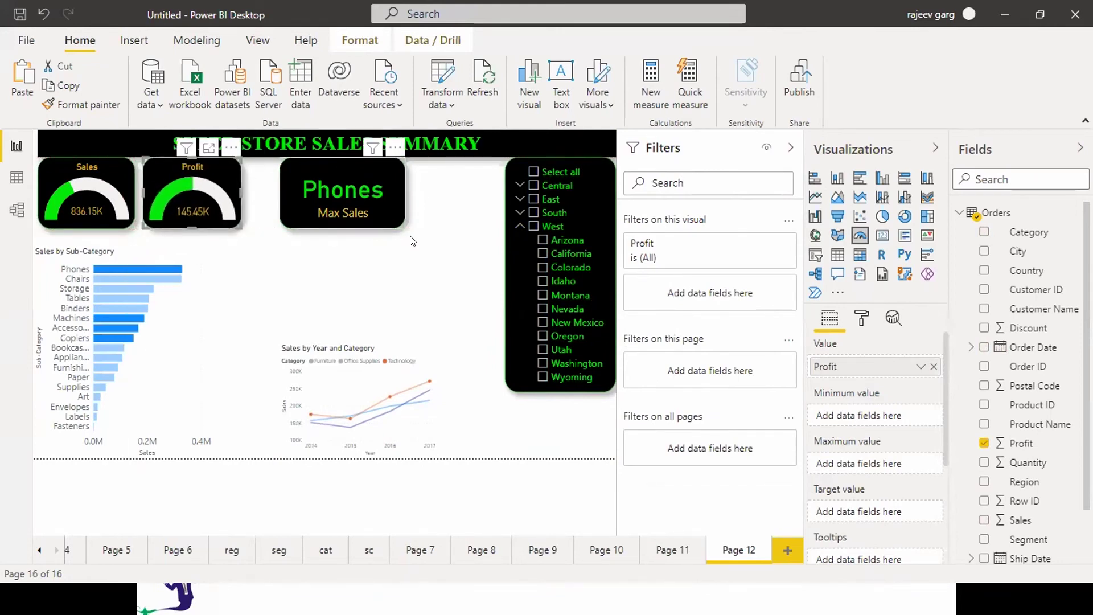
{"action": "left_click_drag", "start_coordinate": [391, 215], "coordinate": [328, 188]}
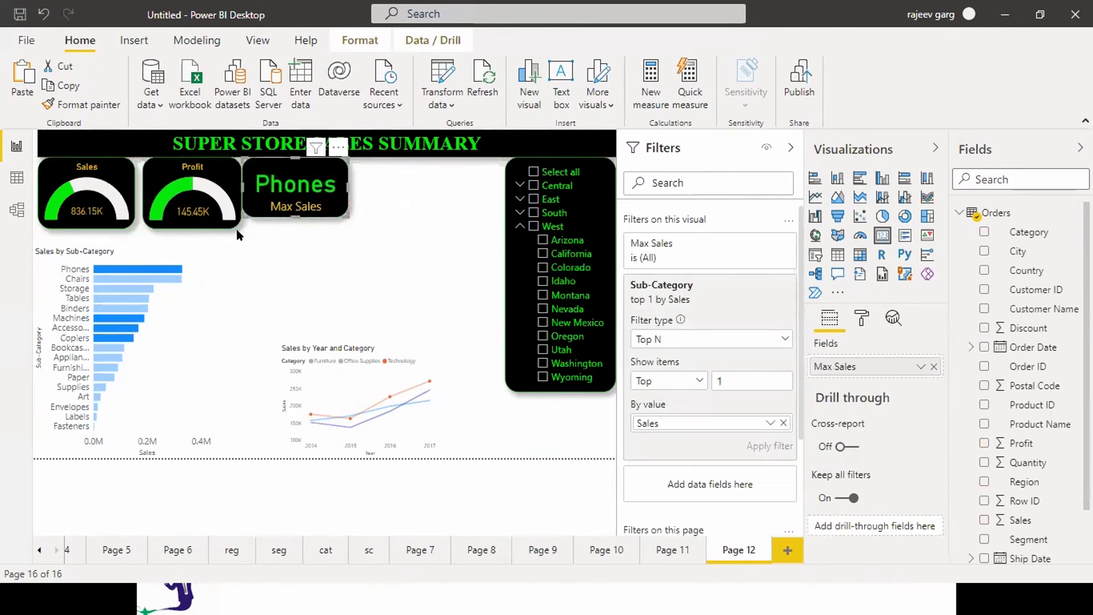
{"action": "left_click", "coordinate": [185, 230]}
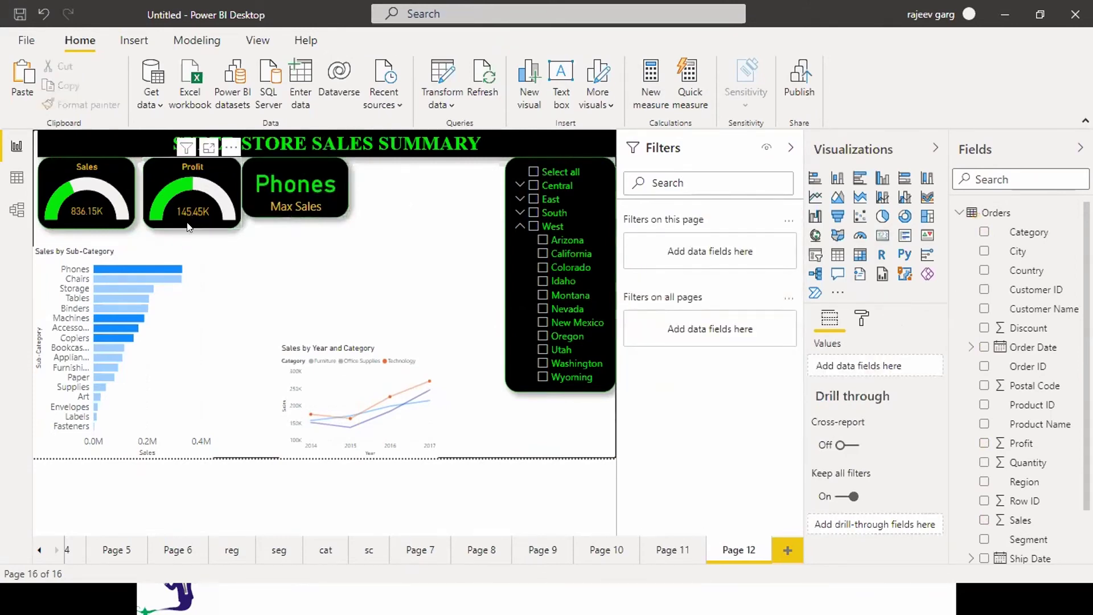
{"action": "left_click", "coordinate": [186, 225]}
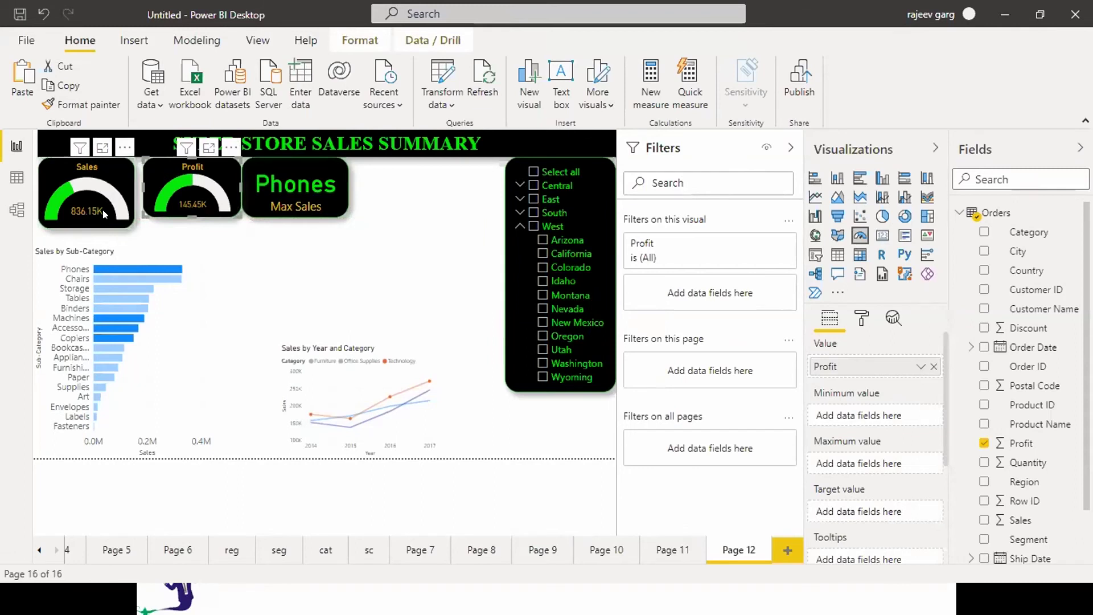
{"action": "left_click", "coordinate": [82, 223]}
{"action": "left_click_drag", "start_coordinate": [81, 224], "coordinate": [81, 215]}
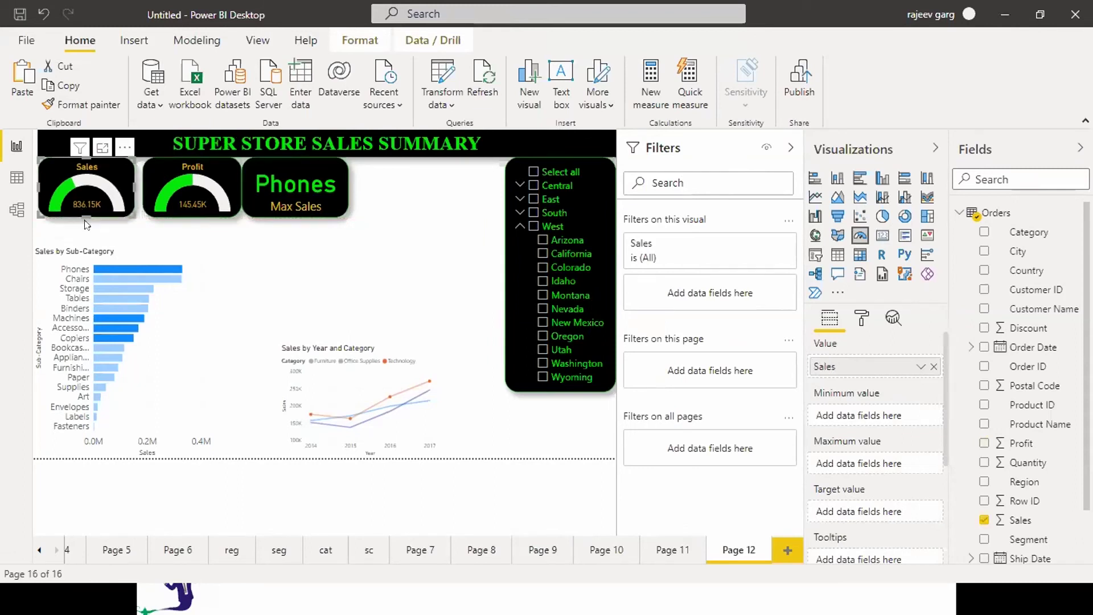
Step: Extend the Sales by Sub-Category bar chart upward so it starts directly below the gauges
{"action": "left_click", "coordinate": [130, 278]}
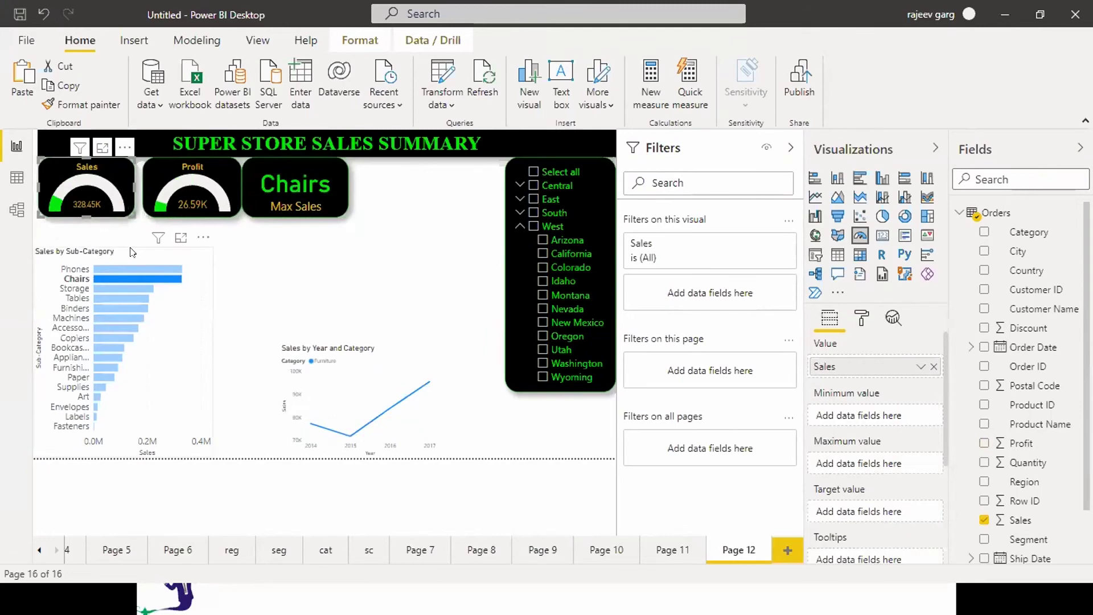
{"action": "left_click", "coordinate": [132, 251]}
{"action": "left_click_drag", "start_coordinate": [122, 248], "coordinate": [120, 220]}
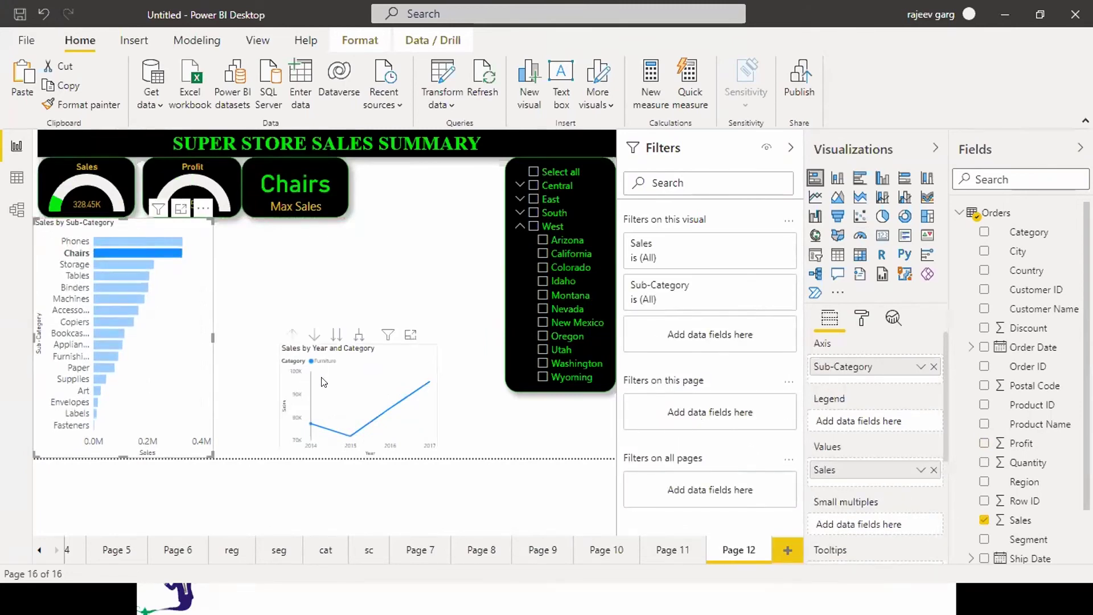
Step: Move the Sales by Year and Category line chart beside the Max Sales card, and narrow the Region/State slicer and stretch it to the page's lower edge
{"action": "left_click", "coordinate": [352, 366]}
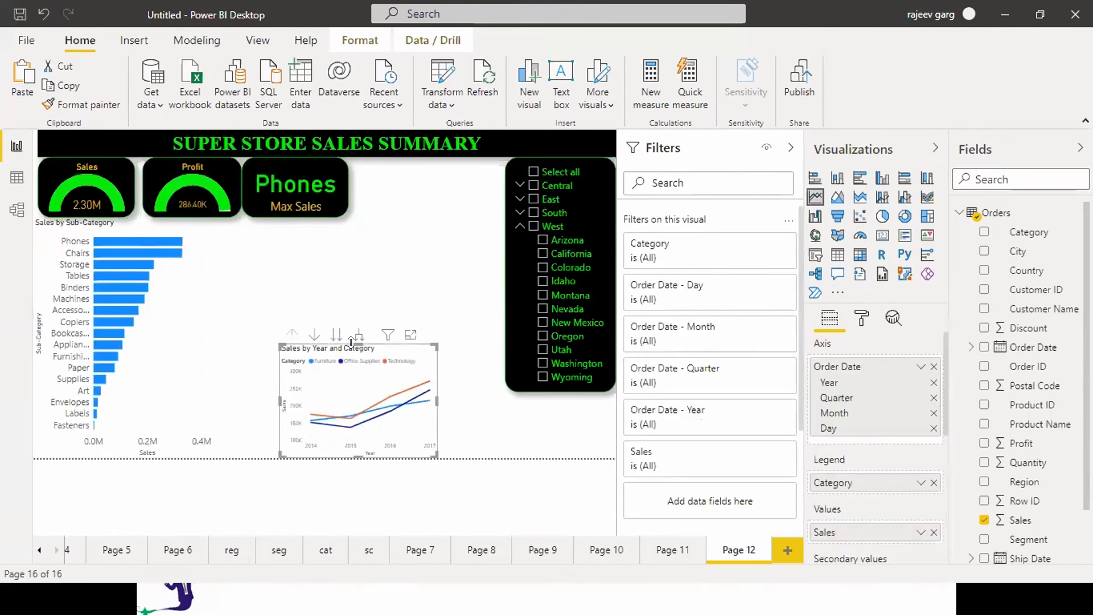
{"action": "left_click_drag", "start_coordinate": [351, 343], "coordinate": [425, 178]}
{"action": "left_click", "coordinate": [520, 334]}
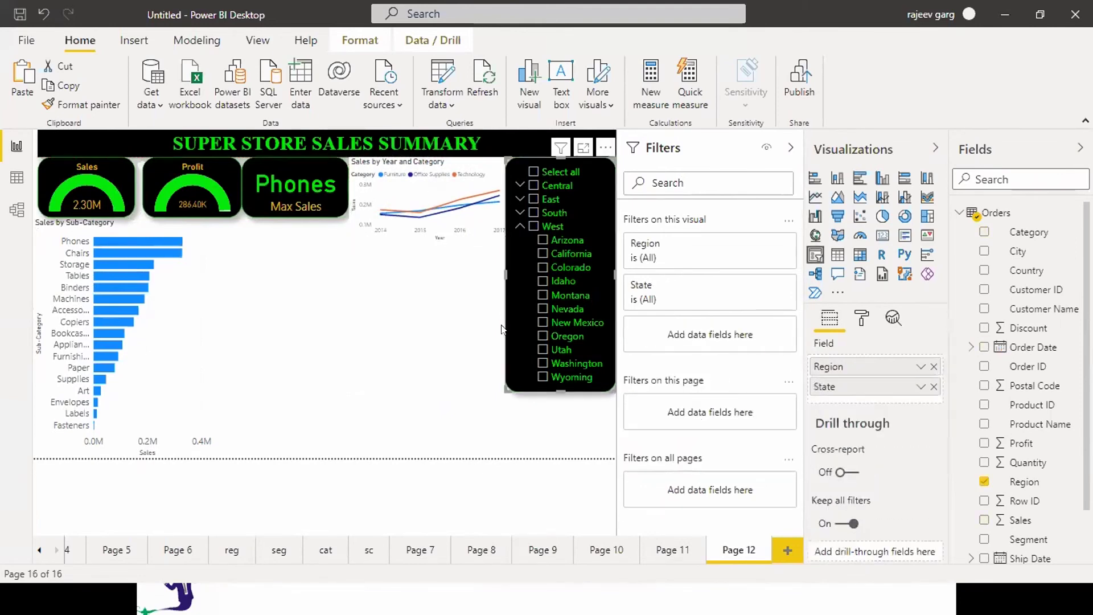
{"action": "left_click_drag", "start_coordinate": [505, 330], "coordinate": [529, 354]}
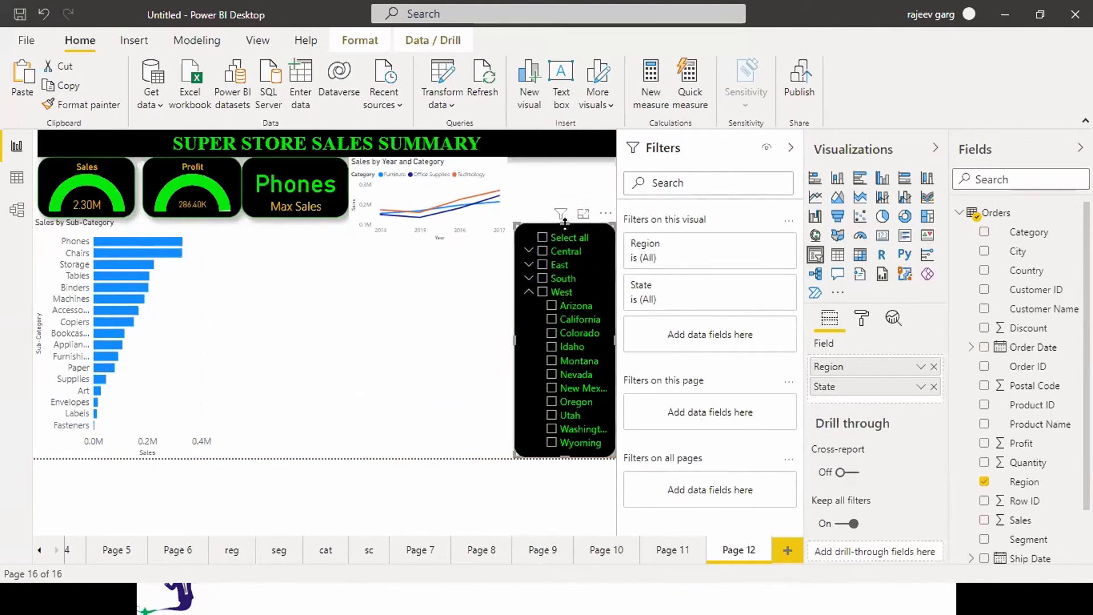
{"action": "left_click_drag", "start_coordinate": [565, 160], "coordinate": [566, 158]}
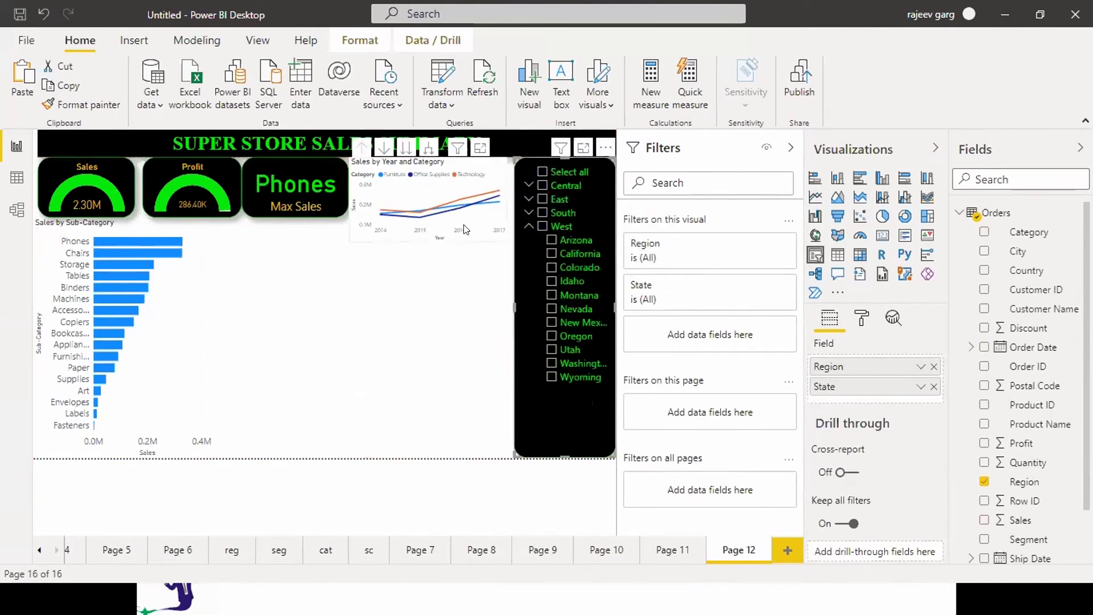
{"action": "left_click", "coordinate": [424, 228]}
{"action": "left_click", "coordinate": [433, 261]}
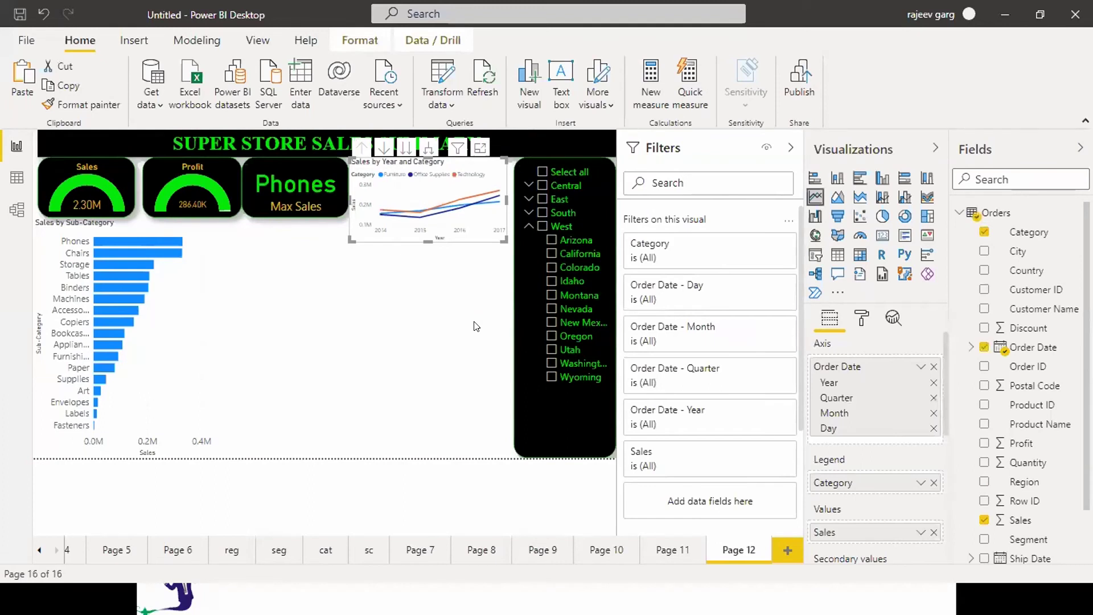
Step: Add a stacked column chart of Sales by Category in the empty space beneath the Max Sales card
{"action": "left_click", "coordinate": [256, 351]}
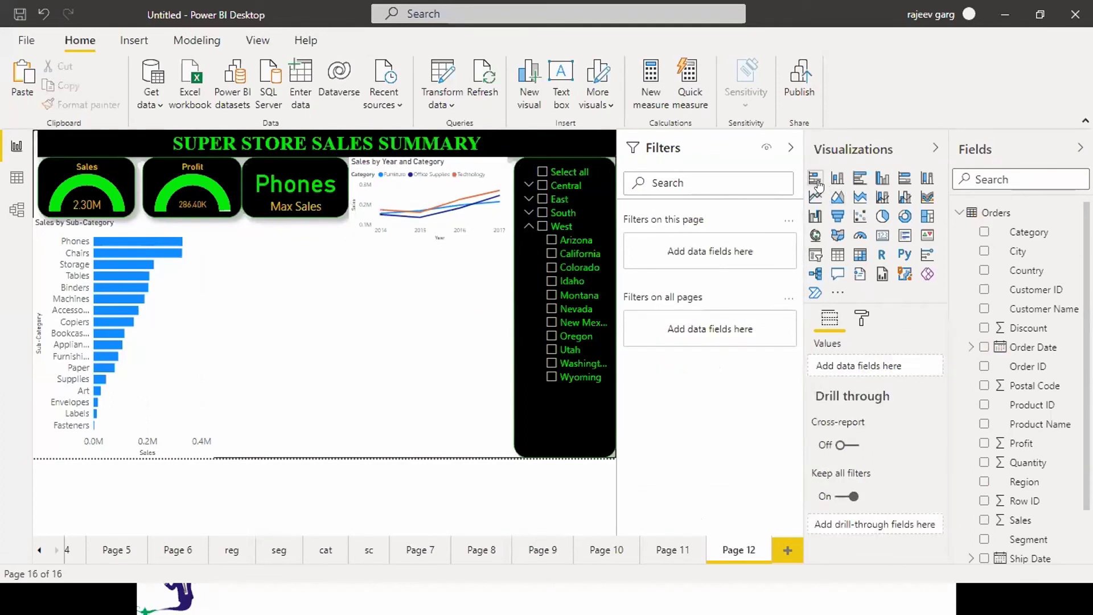
{"action": "left_click", "coordinate": [838, 179]}
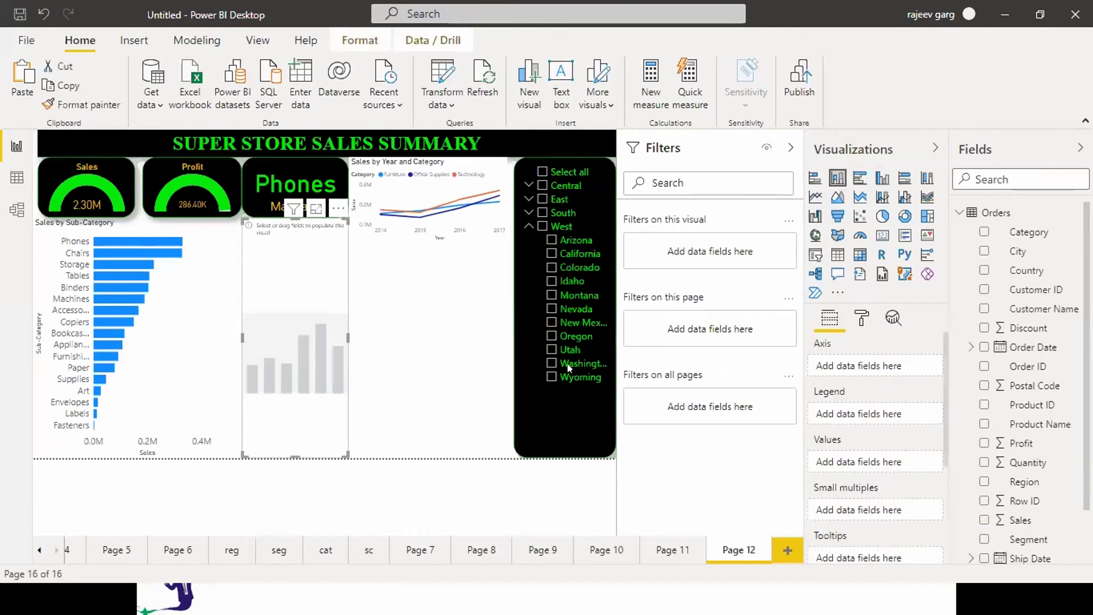
{"action": "left_click", "coordinate": [983, 520]}
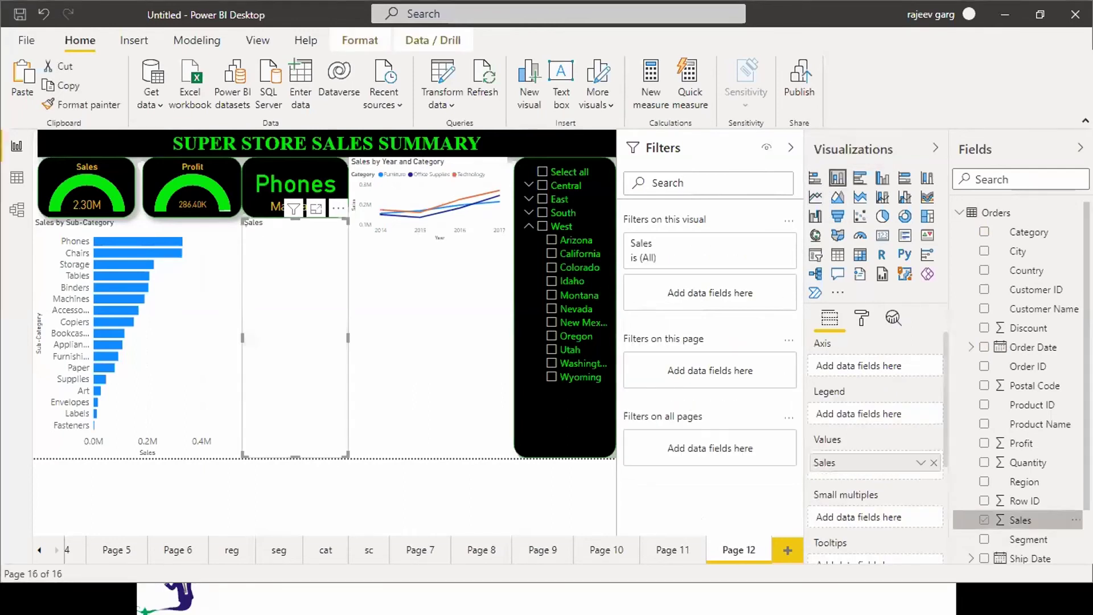
{"action": "left_click", "coordinate": [984, 232]}
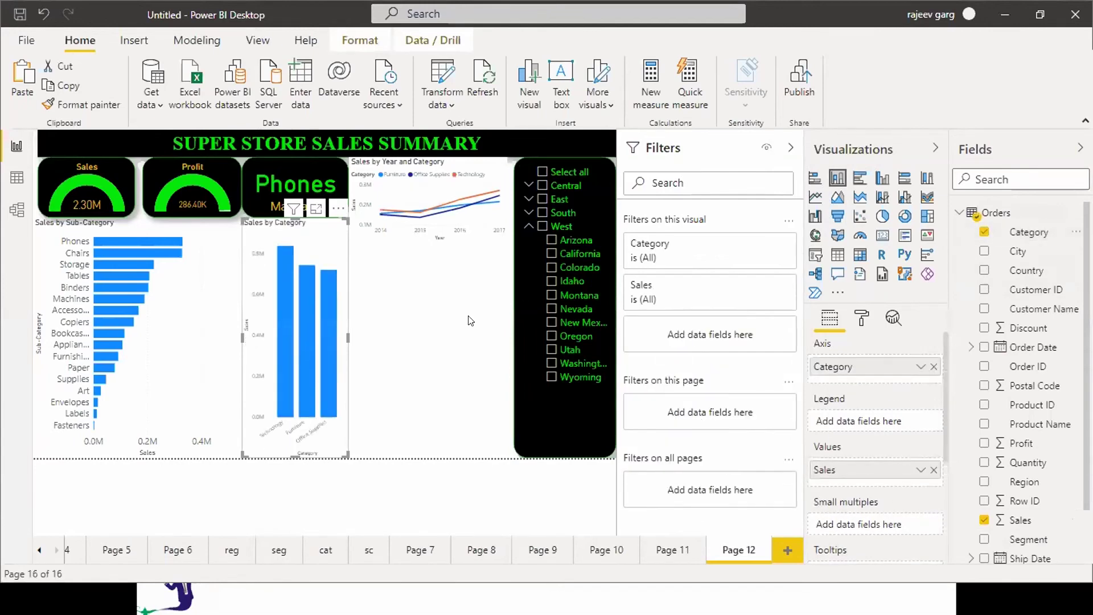
Step: Add a pie chart of Sales by Region and shorten it to fit directly above the page's lower edge, beside the slicer
{"action": "left_click", "coordinate": [430, 358]}
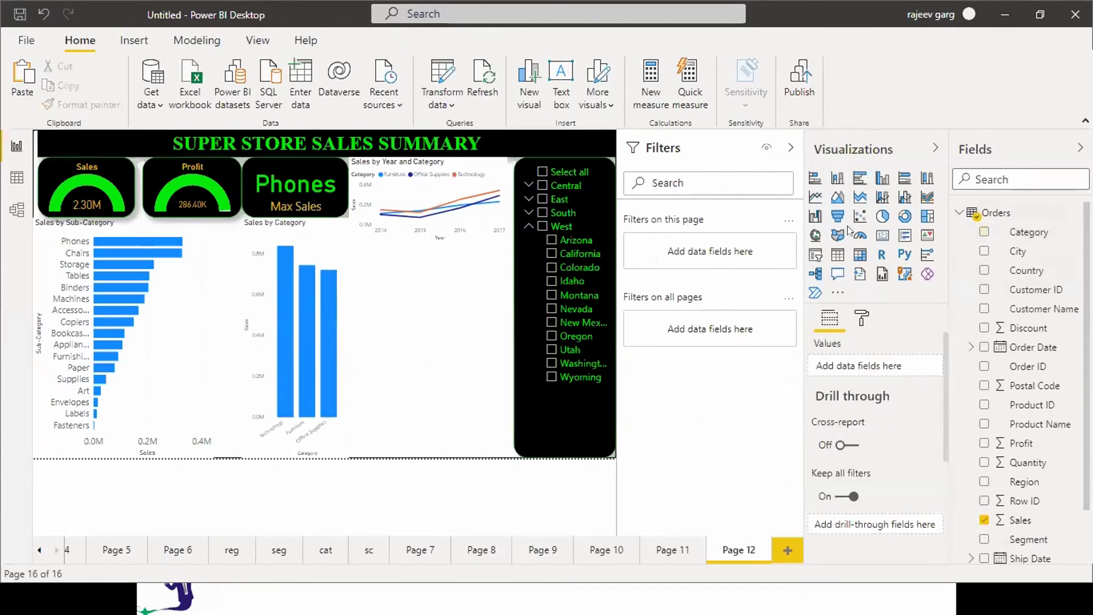
{"action": "left_click", "coordinate": [883, 216]}
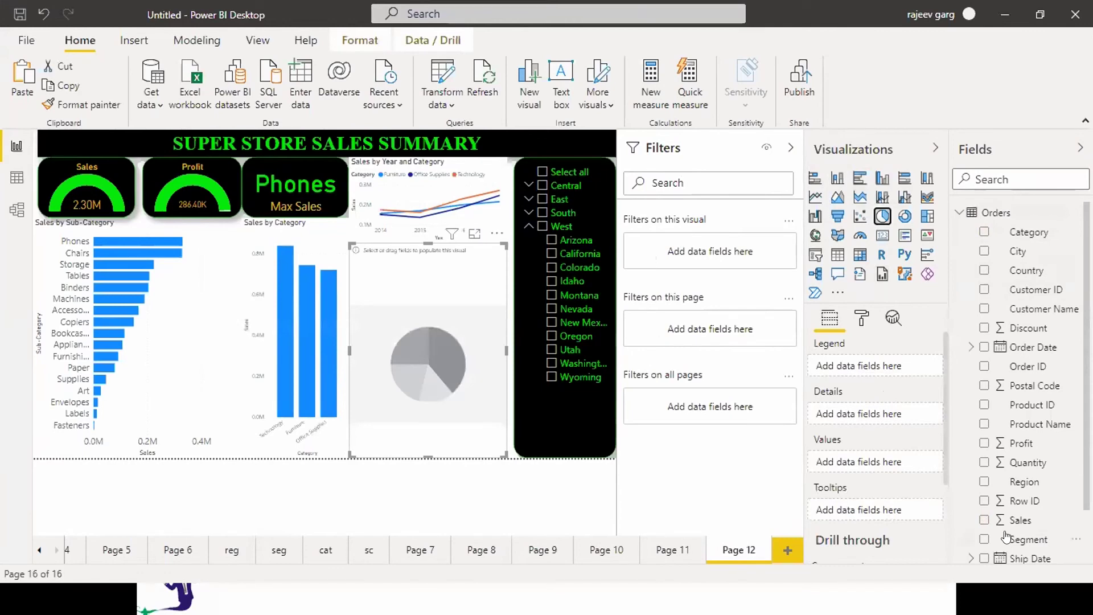
{"action": "left_click", "coordinate": [985, 520]}
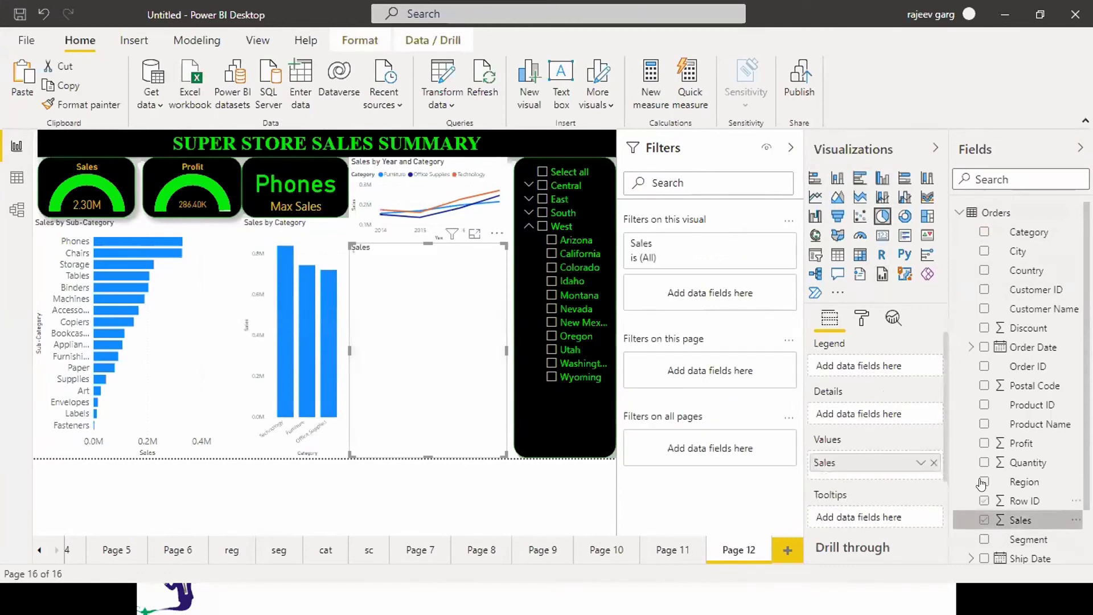
{"action": "left_click", "coordinate": [984, 483]}
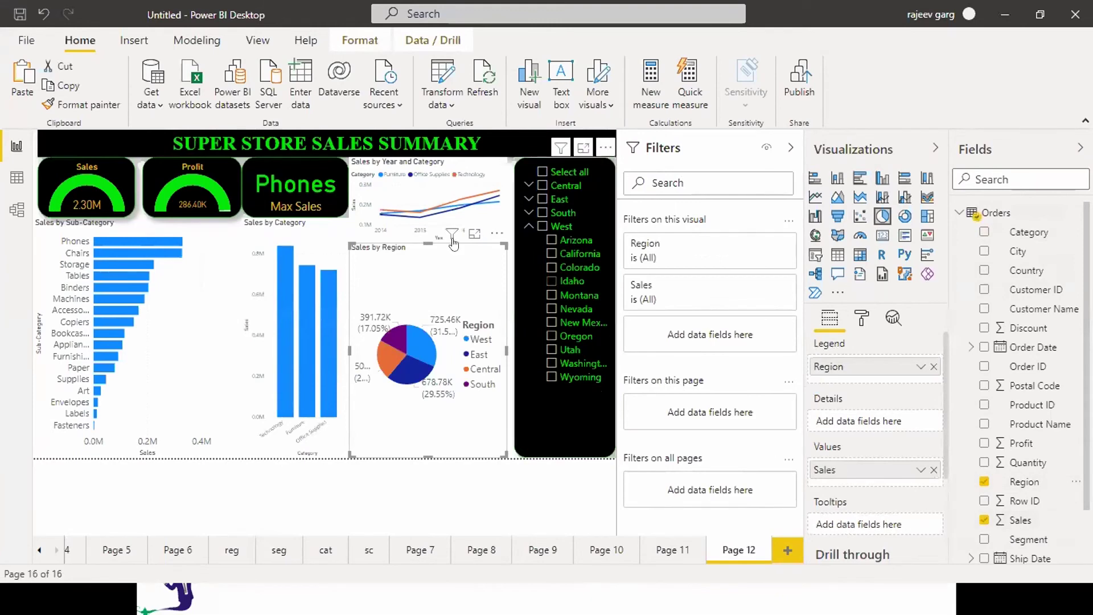
{"action": "left_click_drag", "start_coordinate": [425, 241], "coordinate": [440, 357]}
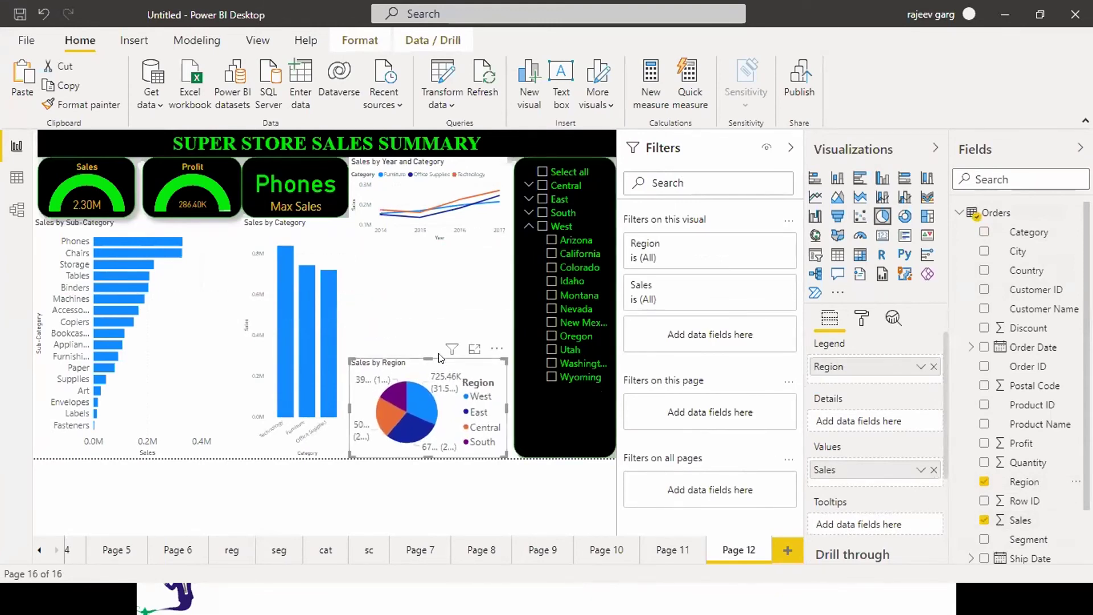
Step: Add a donut chart of Sales by Segment and fit it between the line chart and the Sales by Region pie chart
{"action": "left_click", "coordinate": [439, 288]}
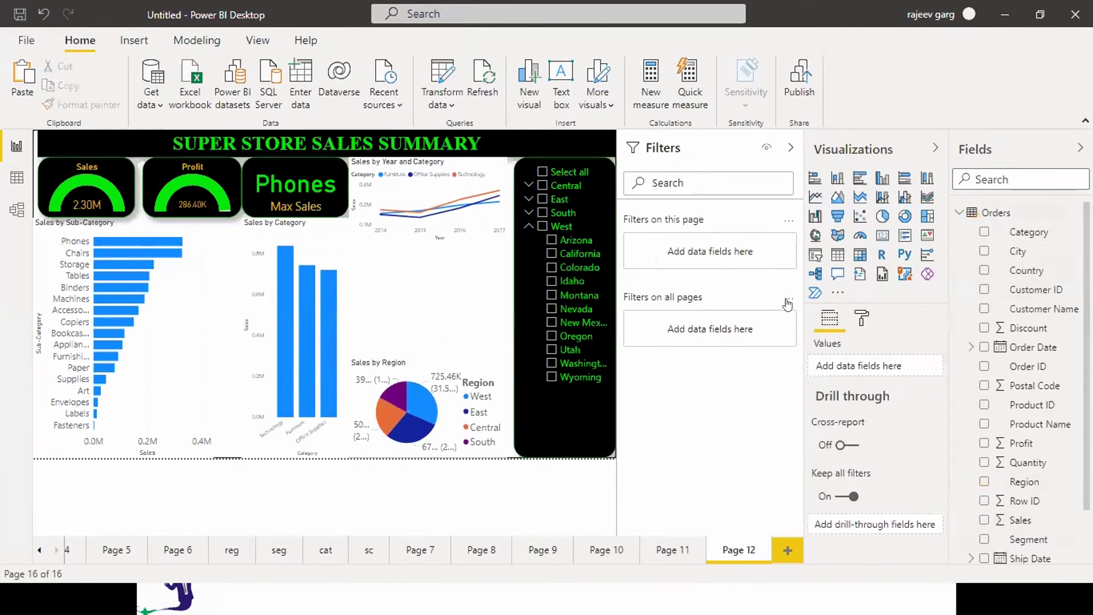
{"action": "left_click", "coordinate": [906, 216]}
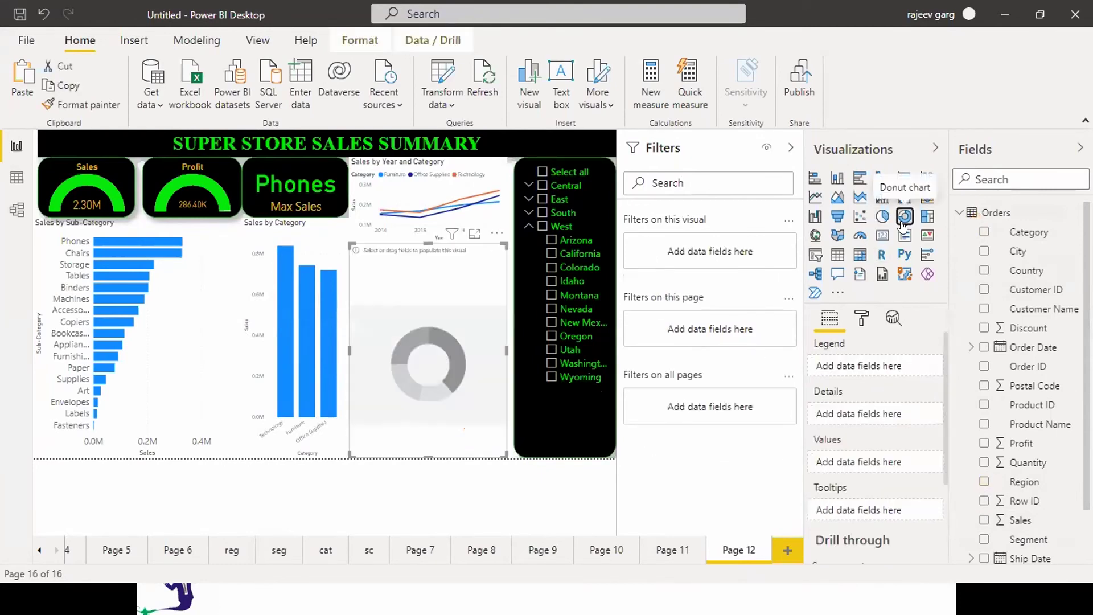
{"action": "left_click", "coordinate": [984, 520]}
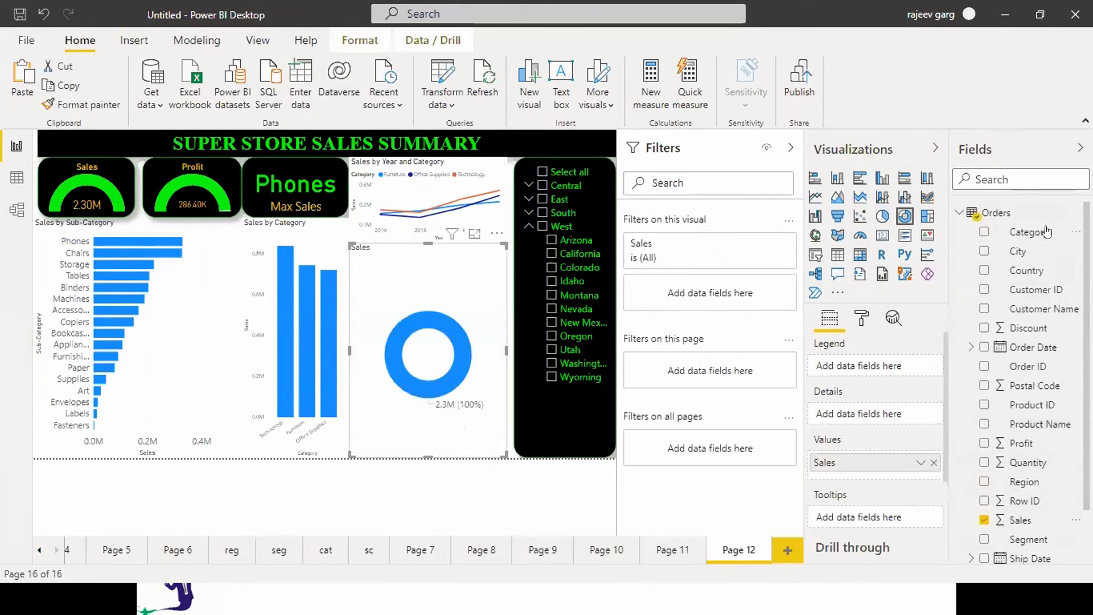
{"action": "left_click", "coordinate": [984, 539]}
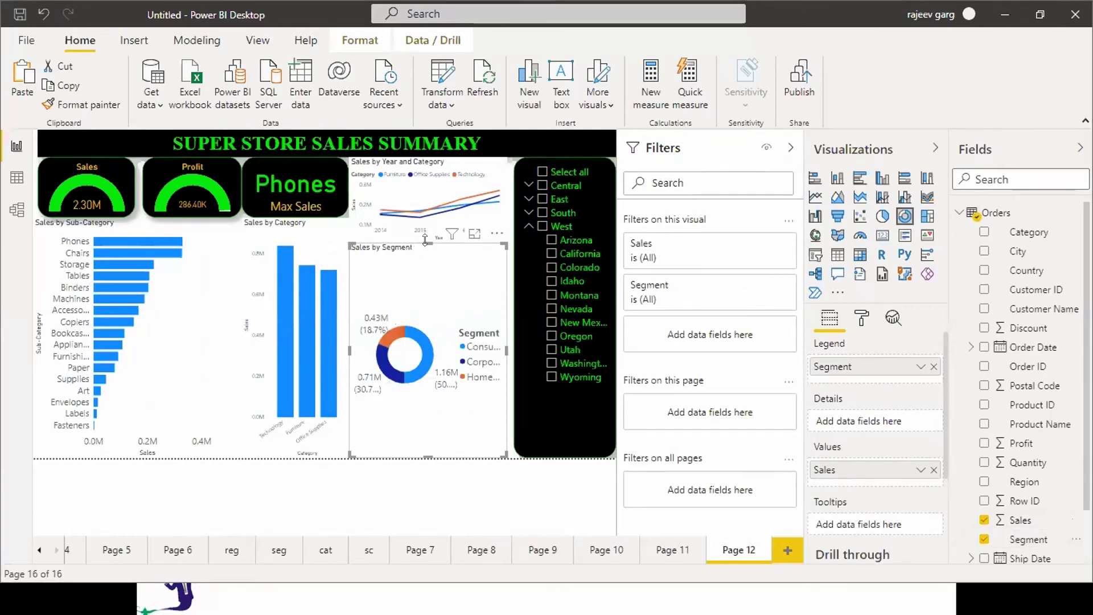
{"action": "left_click_drag", "start_coordinate": [430, 290], "coordinate": [446, 367]}
{"action": "left_click_drag", "start_coordinate": [446, 279], "coordinate": [446, 254]}
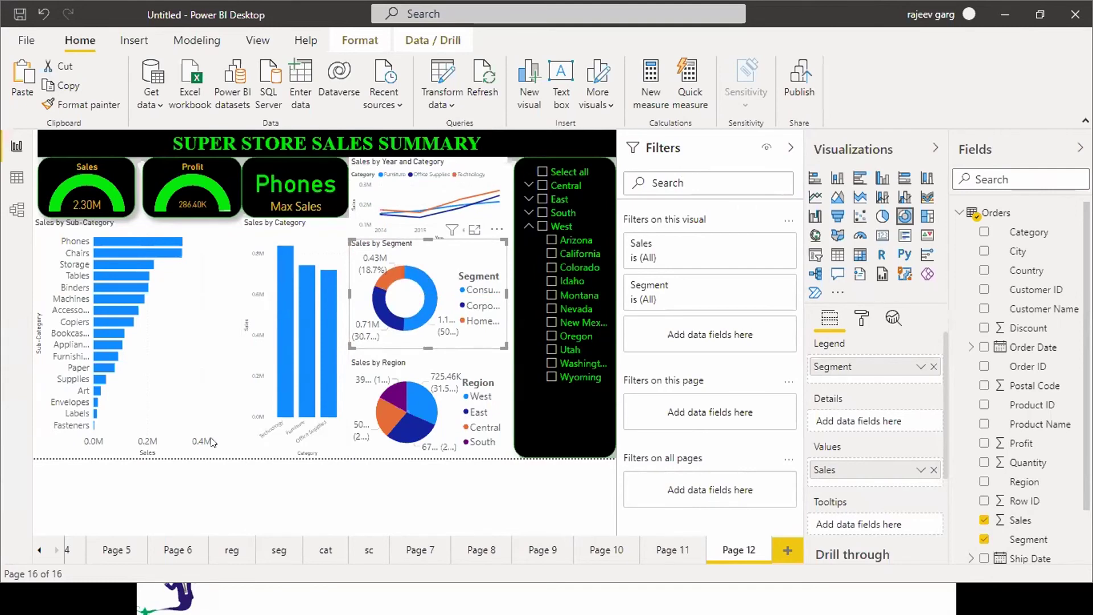
Step: Narrow the Sales by Sub-Category bar chart slightly and turn on its data labels
{"action": "left_click", "coordinate": [208, 345]}
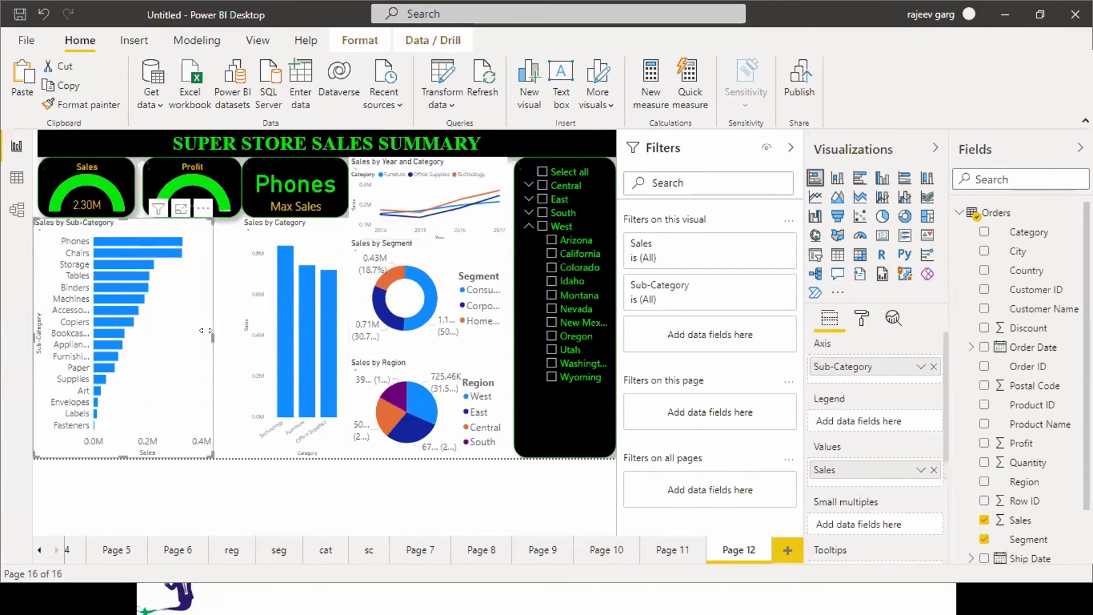
{"action": "left_click_drag", "start_coordinate": [211, 340], "coordinate": [199, 340]}
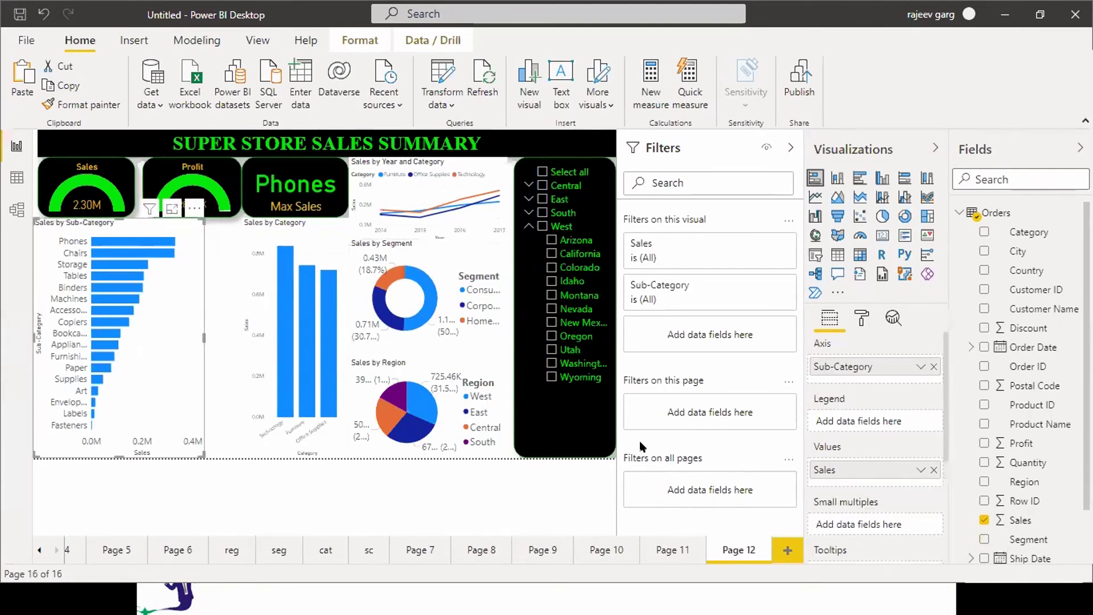
{"action": "left_click", "coordinate": [861, 318]}
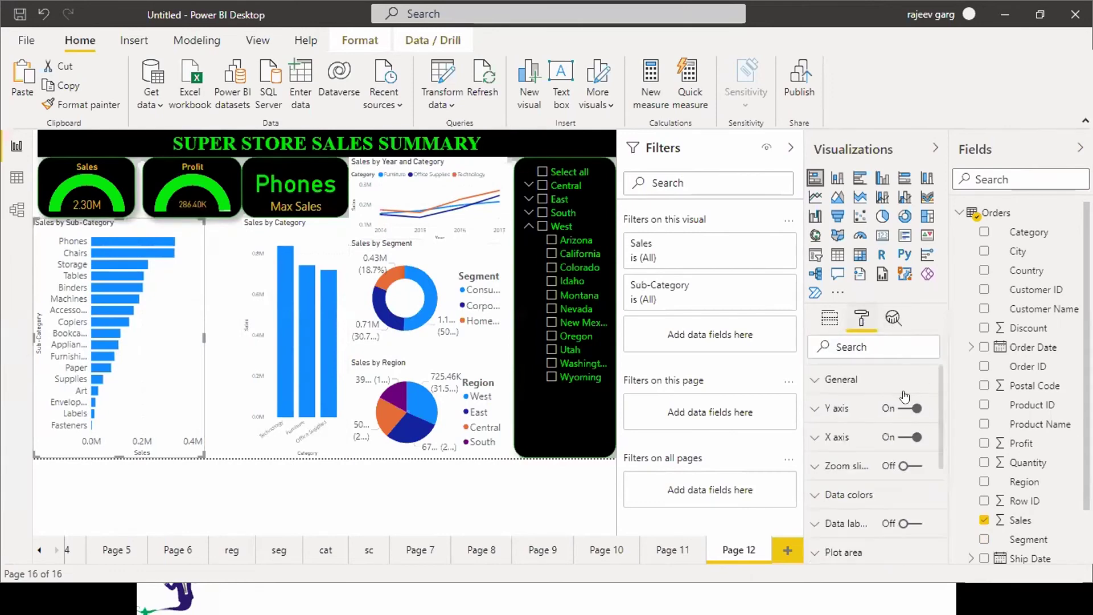
{"action": "left_click", "coordinate": [912, 524]}
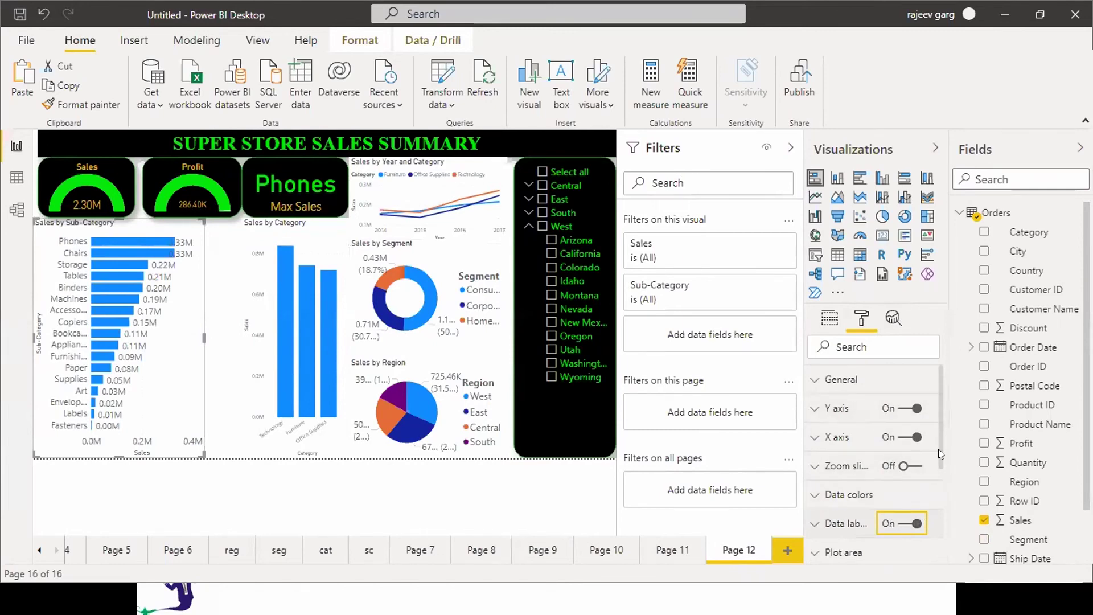
Step: Turn off the Sub-Category bar chart's title and set the default color of its bars to bright green
{"action": "scroll", "coordinate": [939, 449], "scroll_direction": "down", "scroll_amount": 3}
{"action": "left_click", "coordinate": [901, 496]}
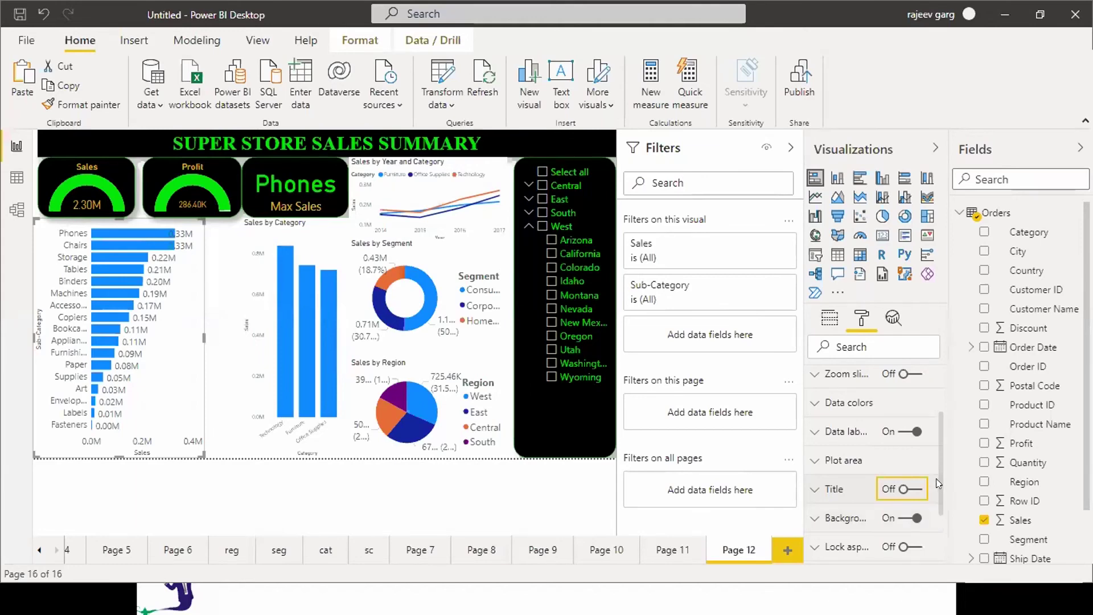
{"action": "left_click", "coordinate": [835, 405]}
{"action": "left_click", "coordinate": [843, 452]}
{"action": "left_click", "coordinate": [840, 380]}
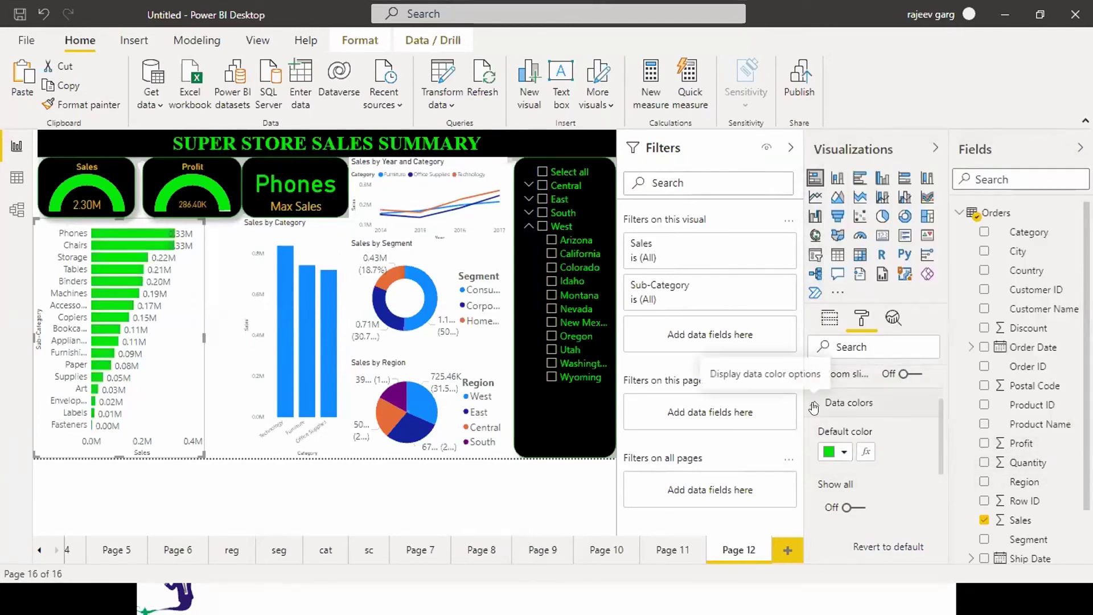
{"action": "left_click", "coordinate": [814, 407]}
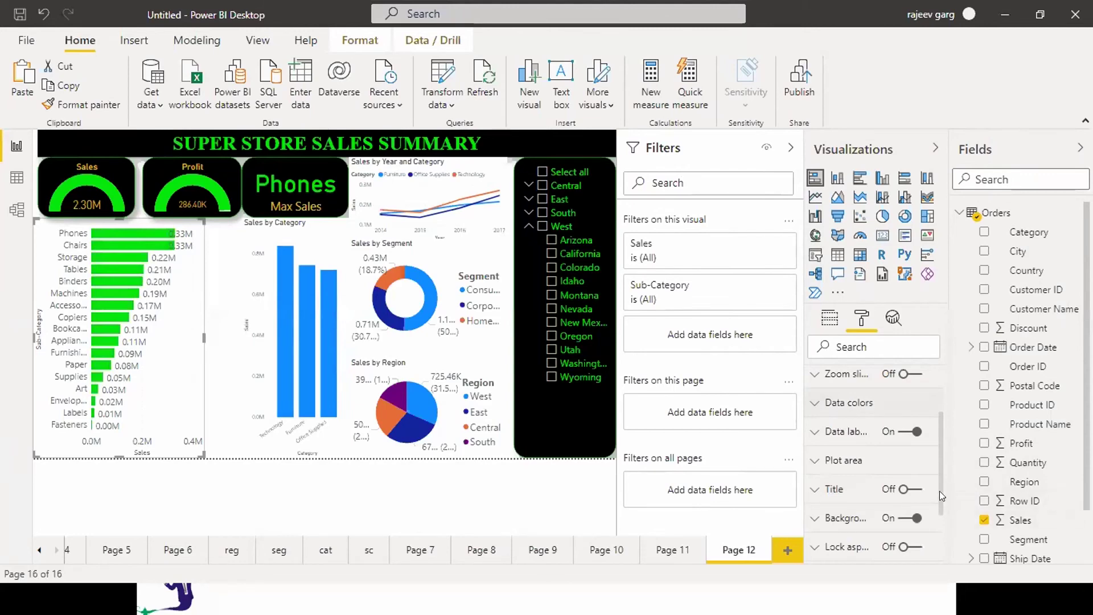
Step: Format the Sub-Category bar chart's Y axis labels with a dark yellow color and a 12 pt text size
{"action": "scroll", "coordinate": [940, 493], "scroll_direction": "down", "scroll_amount": 1}
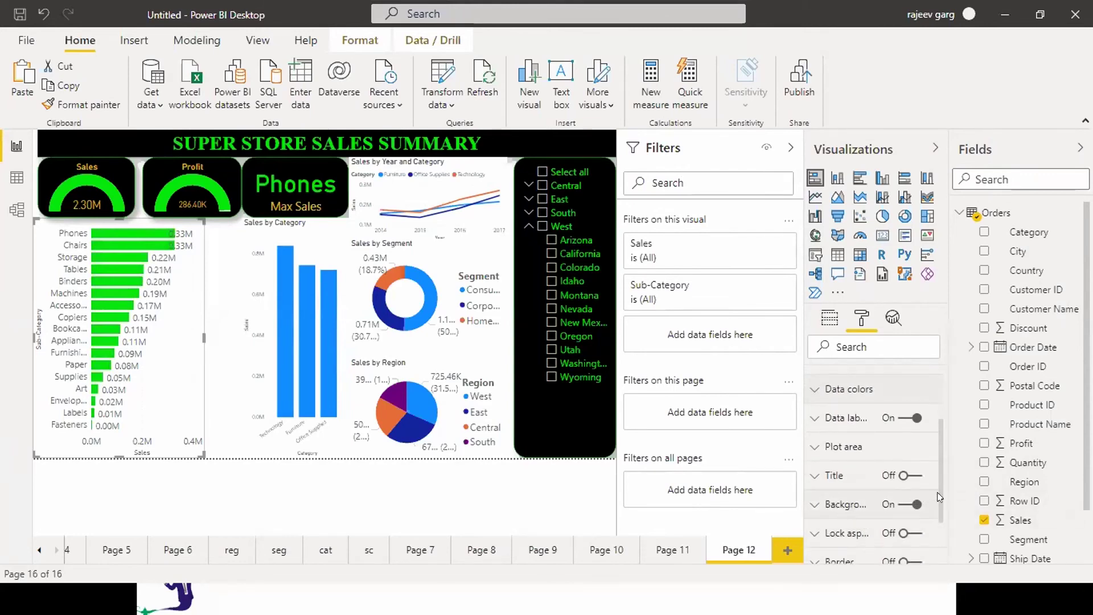
{"action": "left_click_drag", "start_coordinate": [937, 476], "coordinate": [939, 415]}
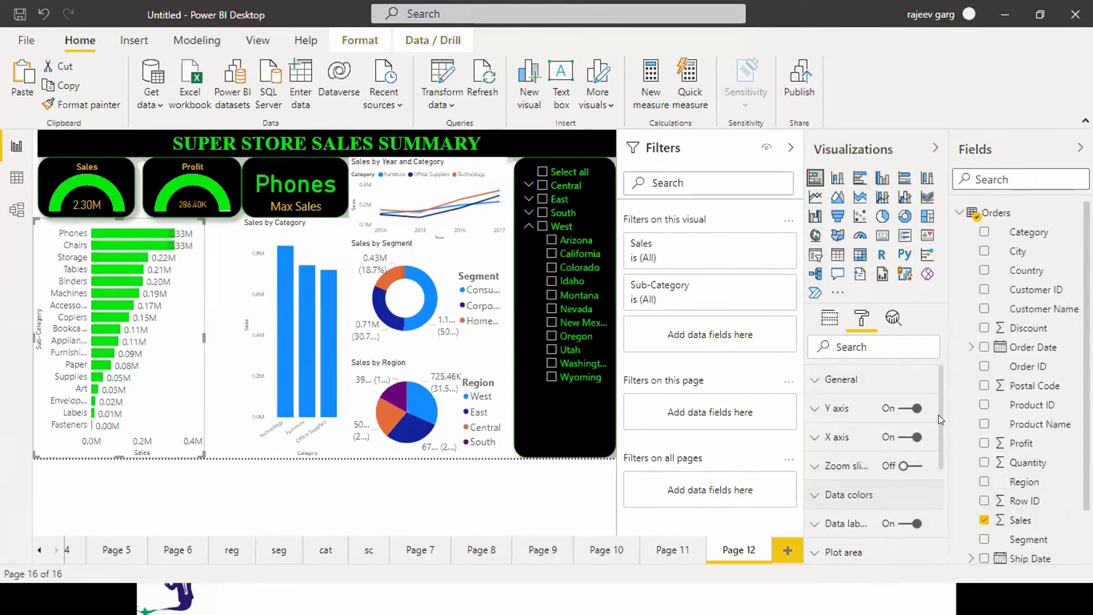
{"action": "left_click", "coordinate": [817, 410]}
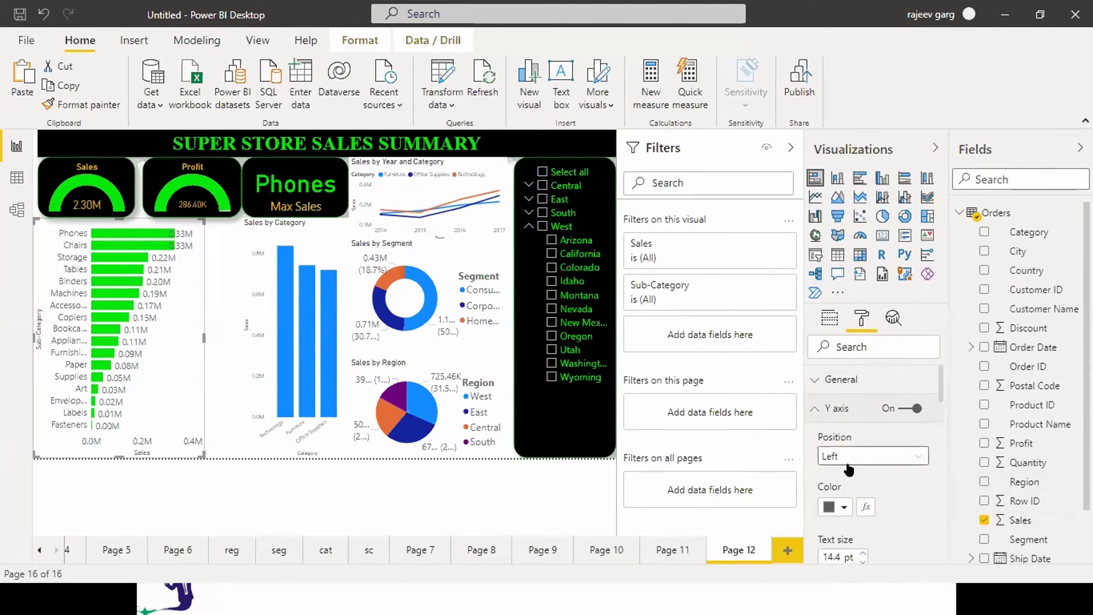
{"action": "left_click", "coordinate": [839, 512]}
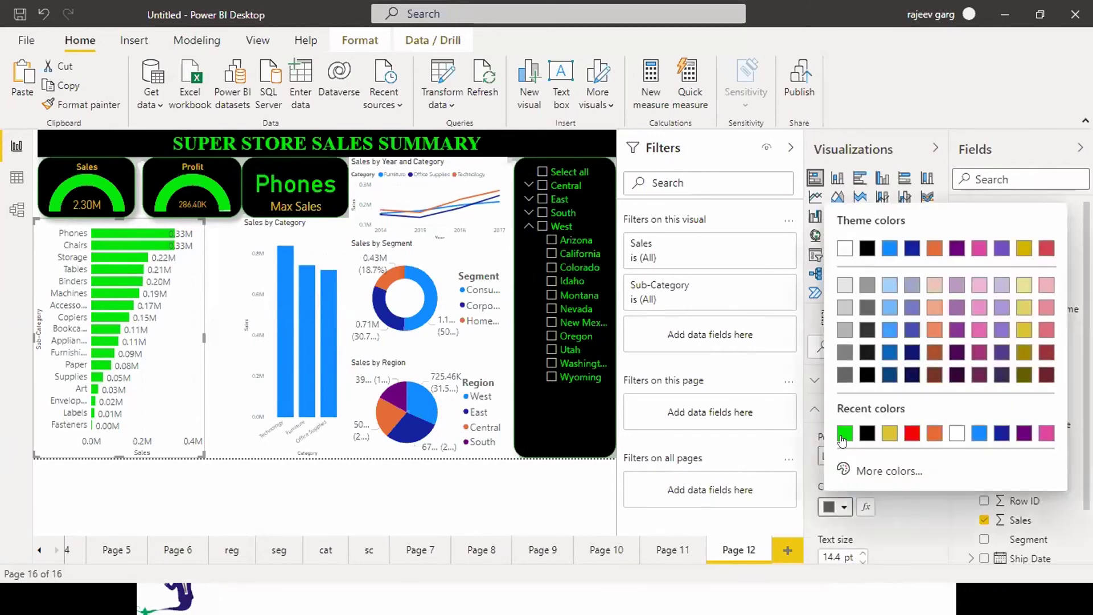
{"action": "left_click", "coordinate": [889, 434]}
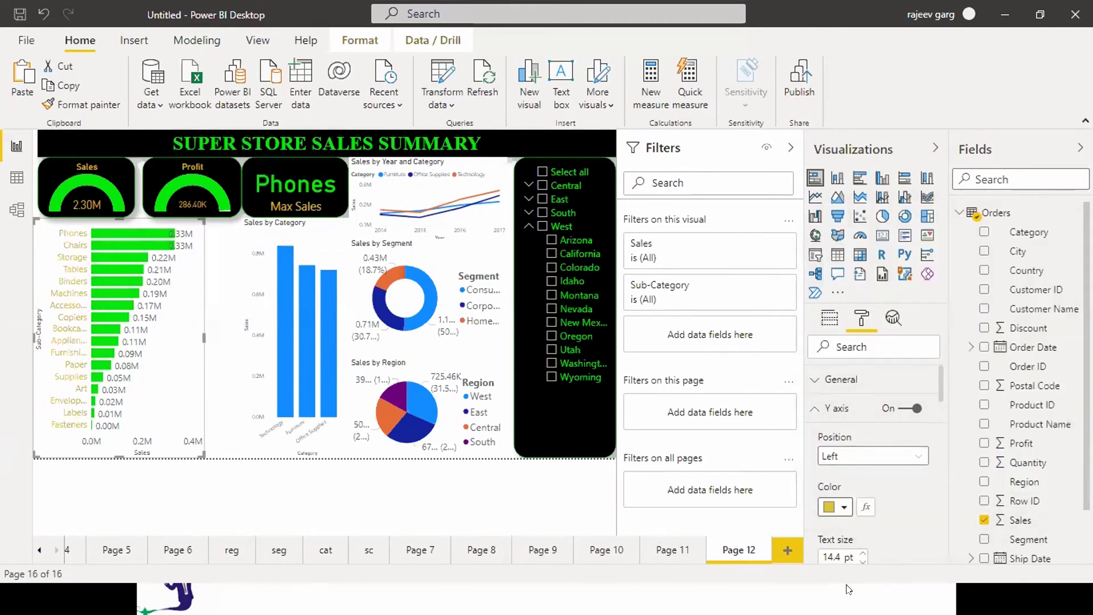
{"action": "key", "text": "ctrl+a"}
{"action": "type", "text": "12"}
{"action": "key", "text": "Return"}
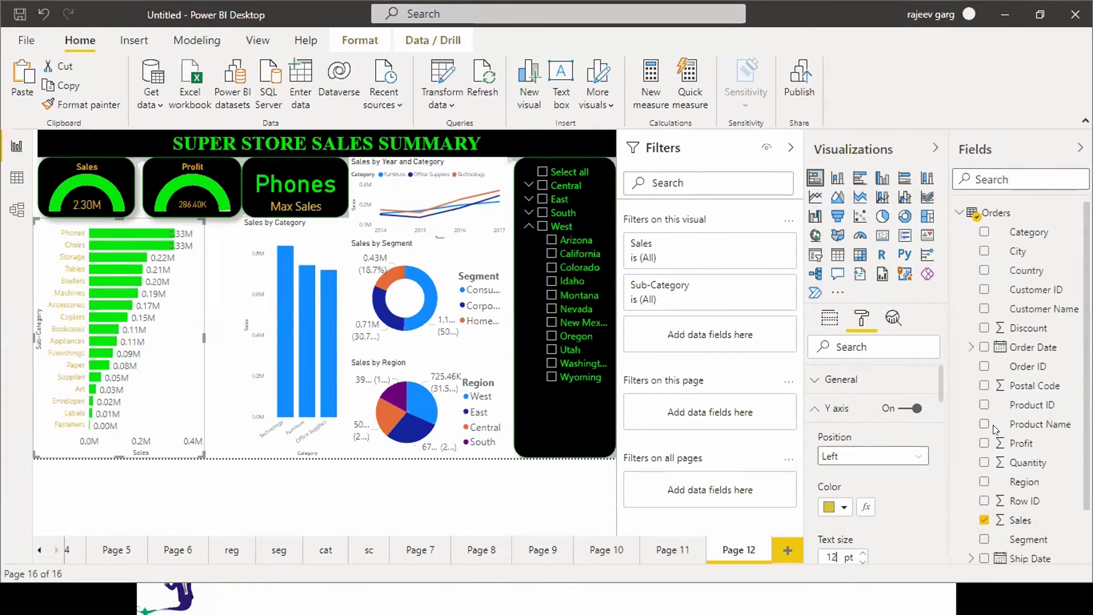
Step: Turn off the Y axis title of the Sub-Category bar chart
{"action": "left_click_drag", "start_coordinate": [940, 389], "coordinate": [950, 482]}
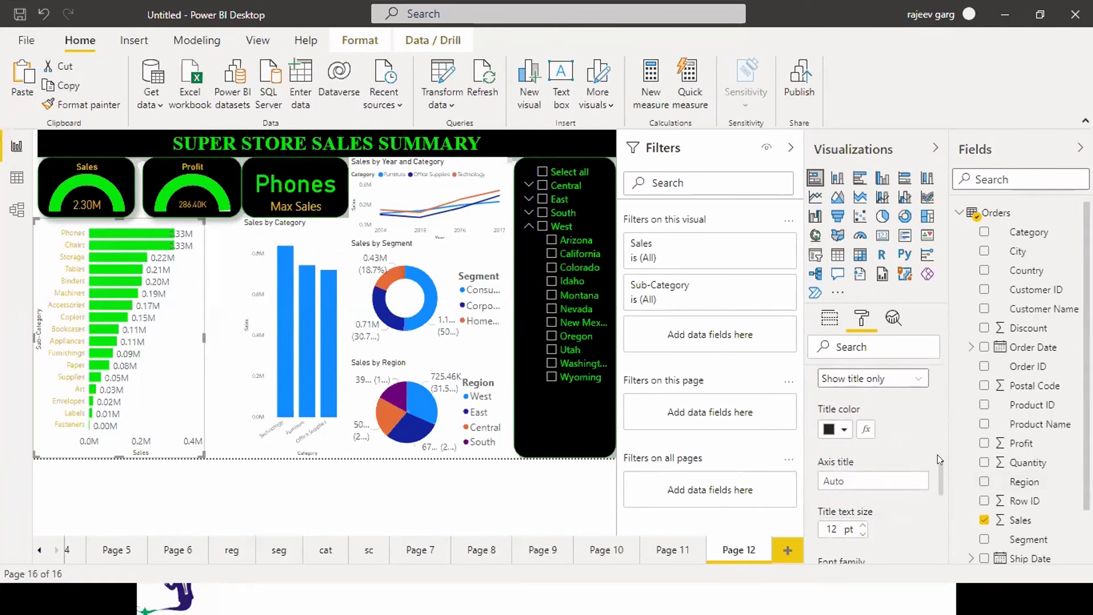
{"action": "left_click_drag", "start_coordinate": [938, 467], "coordinate": [937, 442]}
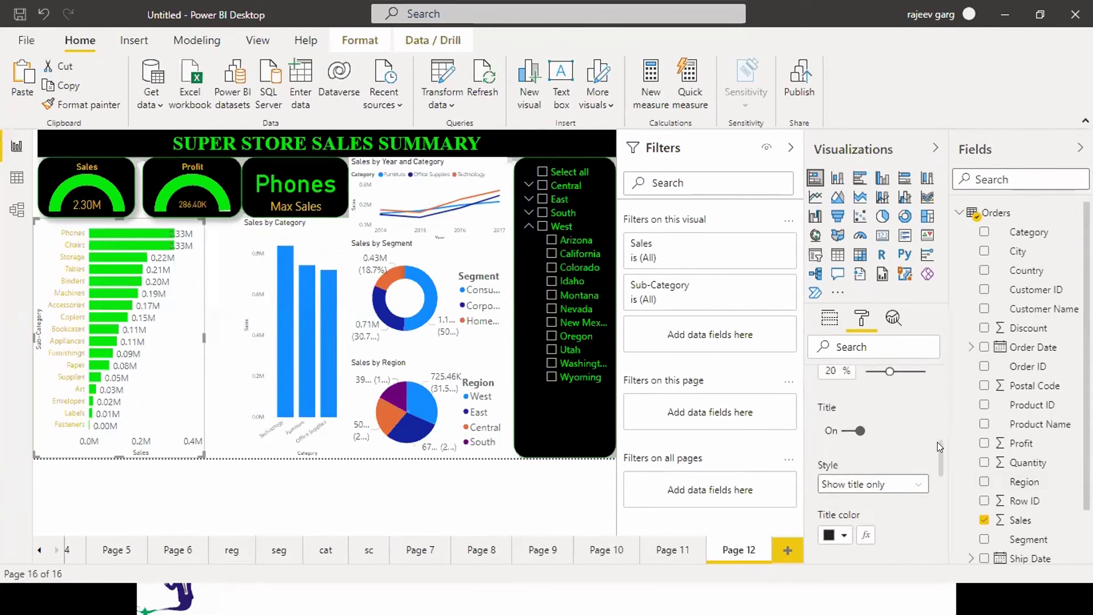
{"action": "left_click", "coordinate": [839, 431]}
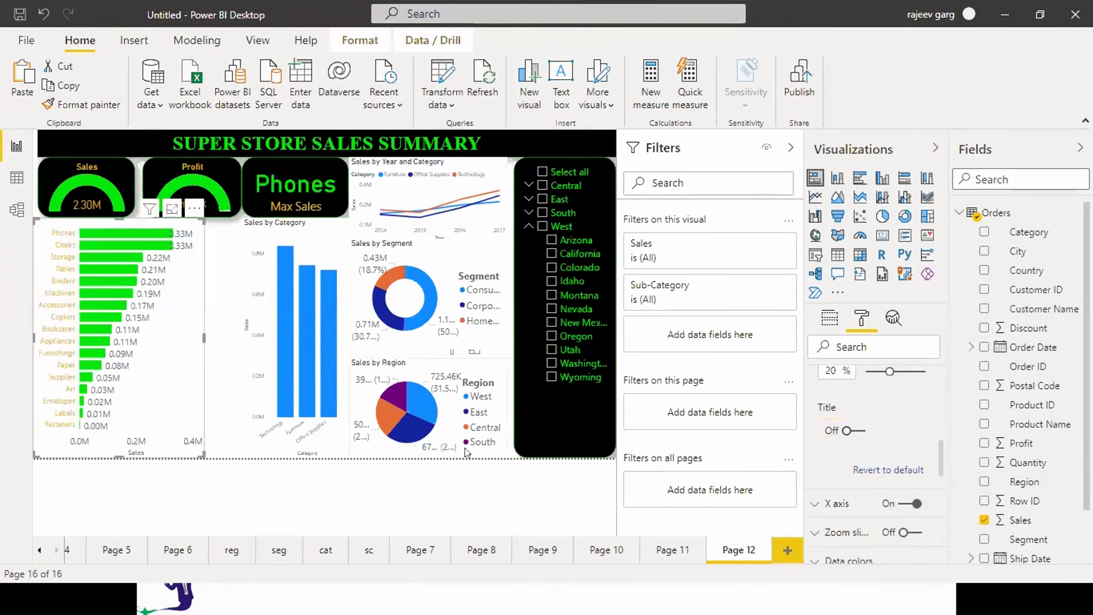
Step: Set the Sub-Category bar chart's X axis labels to a 12 pt text size and 0 decimal places
{"action": "left_click", "coordinate": [427, 399]}
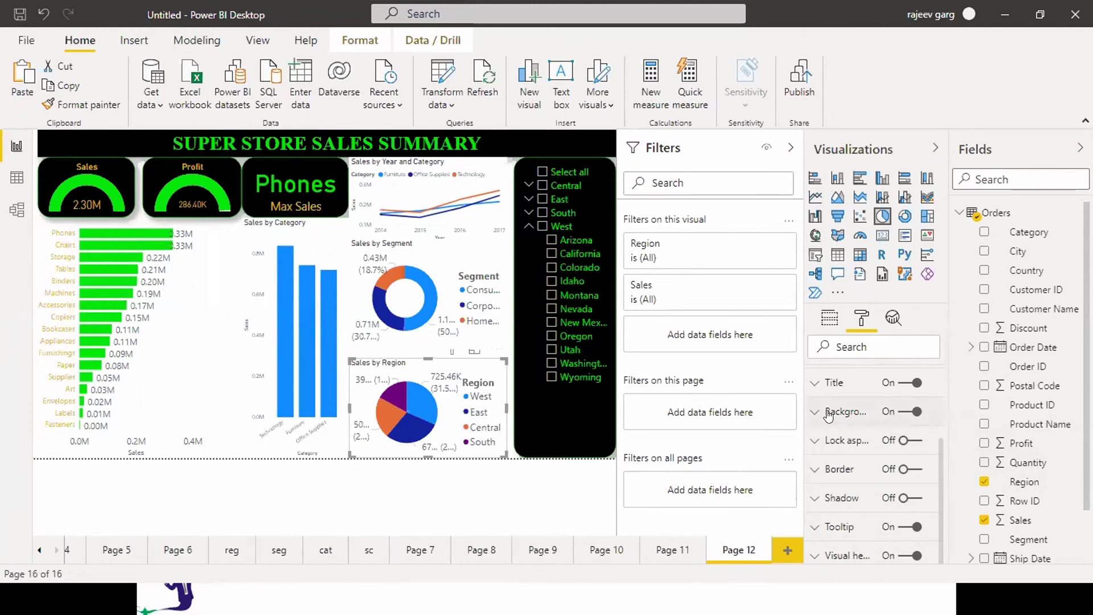
{"action": "scroll", "coordinate": [940, 504], "scroll_direction": "up", "scroll_amount": 2}
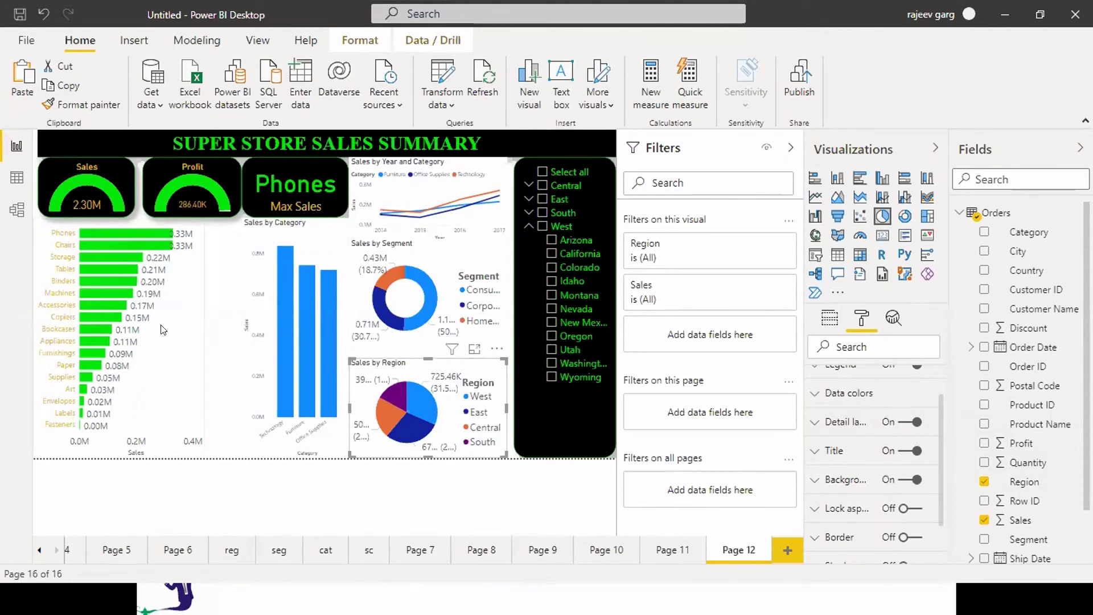
{"action": "left_click", "coordinate": [188, 399]}
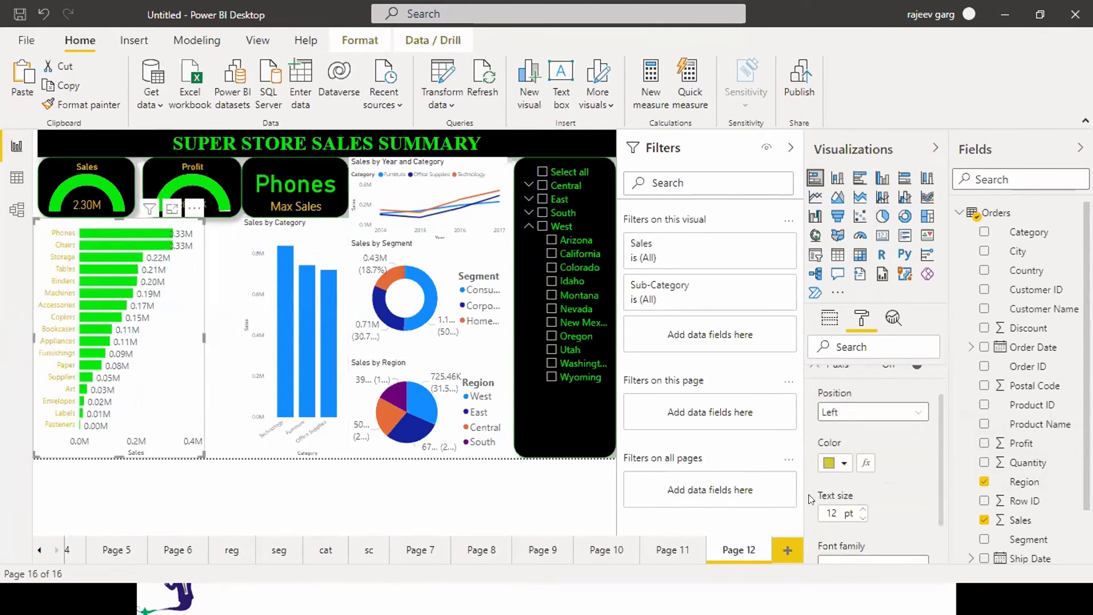
{"action": "left_click_drag", "start_coordinate": [938, 405], "coordinate": [939, 516]}
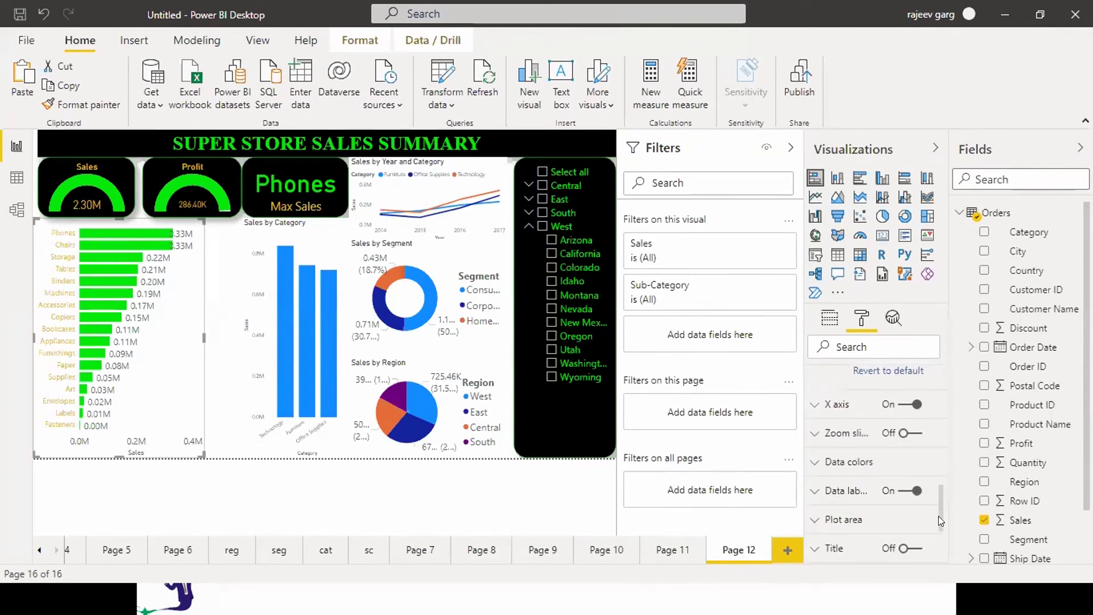
{"action": "left_click", "coordinate": [817, 407]}
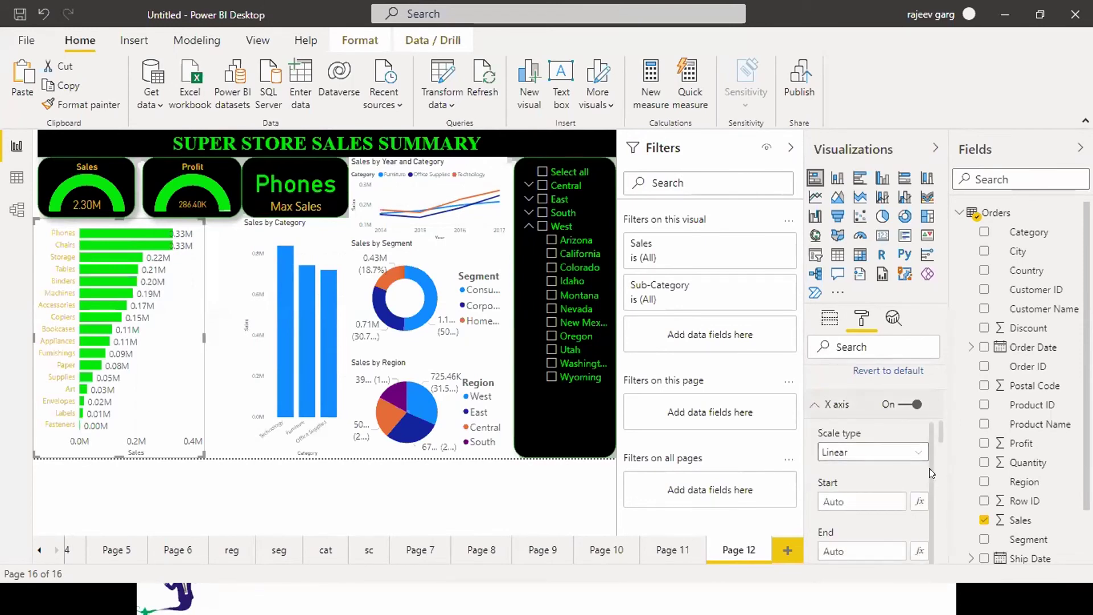
{"action": "left_click_drag", "start_coordinate": [937, 436], "coordinate": [938, 449]}
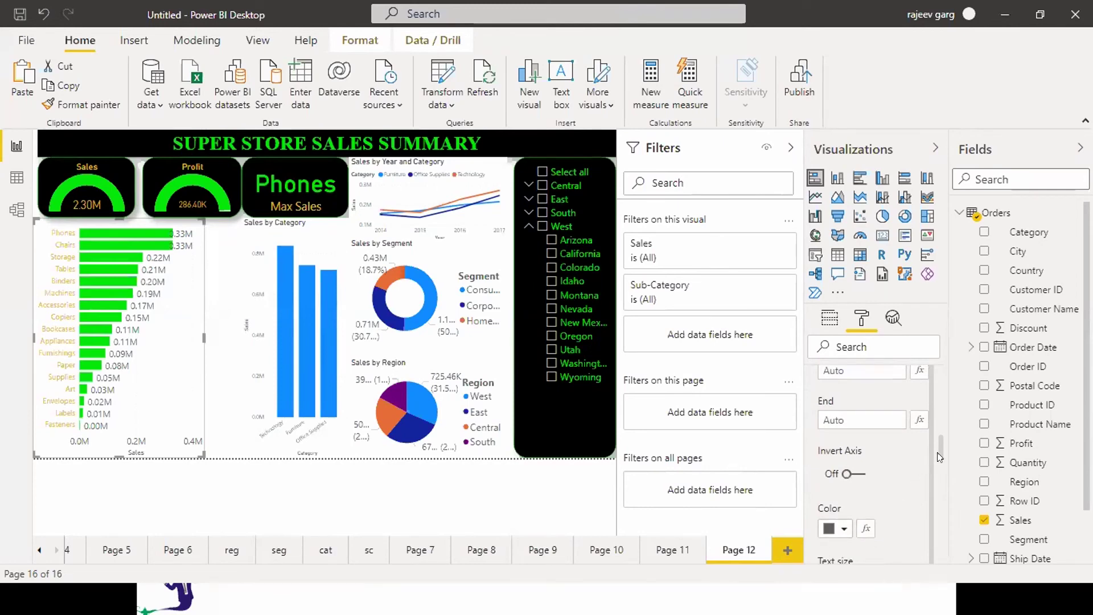
{"action": "scroll", "coordinate": [937, 450], "scroll_direction": "down", "scroll_amount": 3}
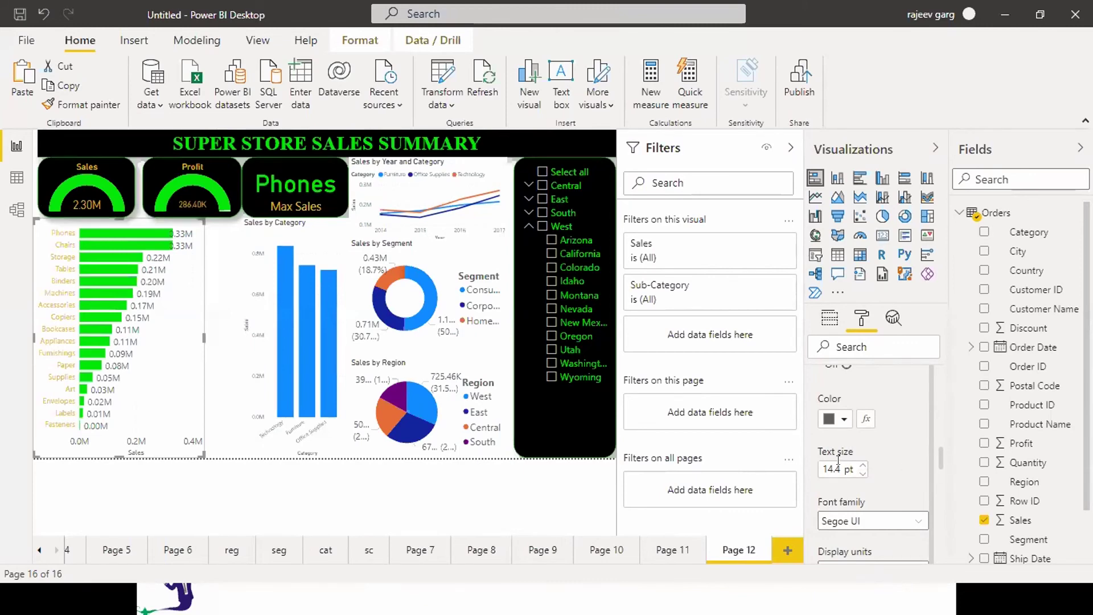
{"action": "key", "text": "Return"}
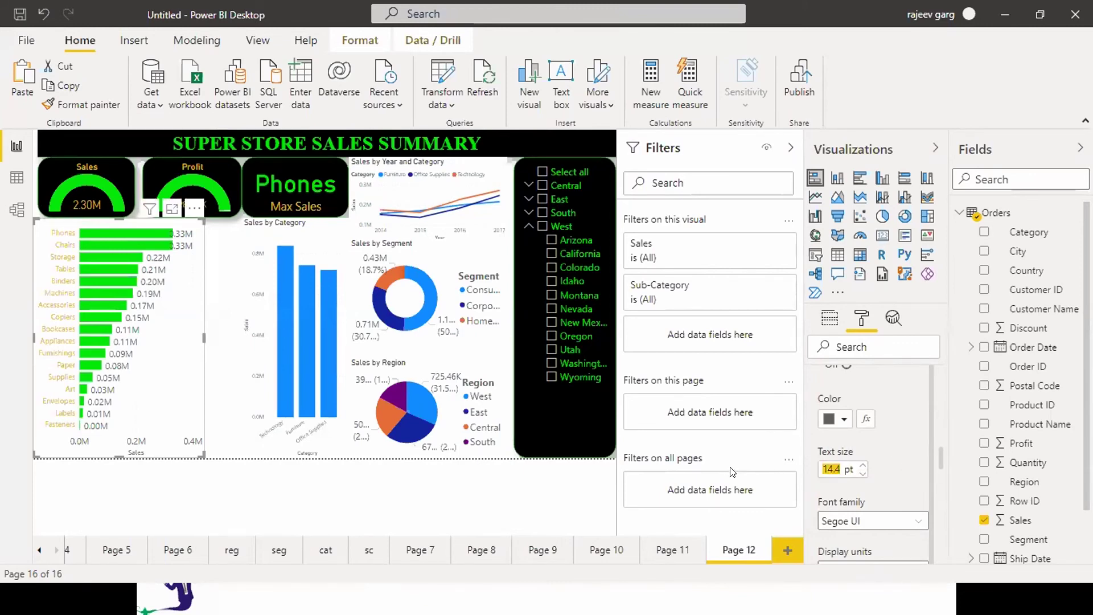
{"action": "type", "text": "12"}
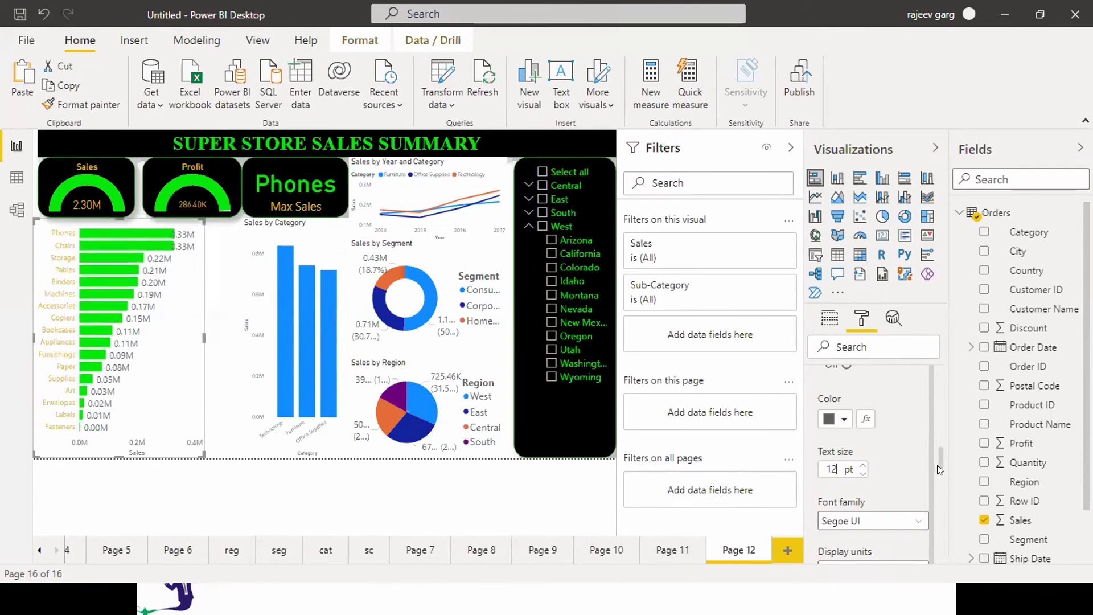
{"action": "left_click_drag", "start_coordinate": [938, 463], "coordinate": [940, 480]}
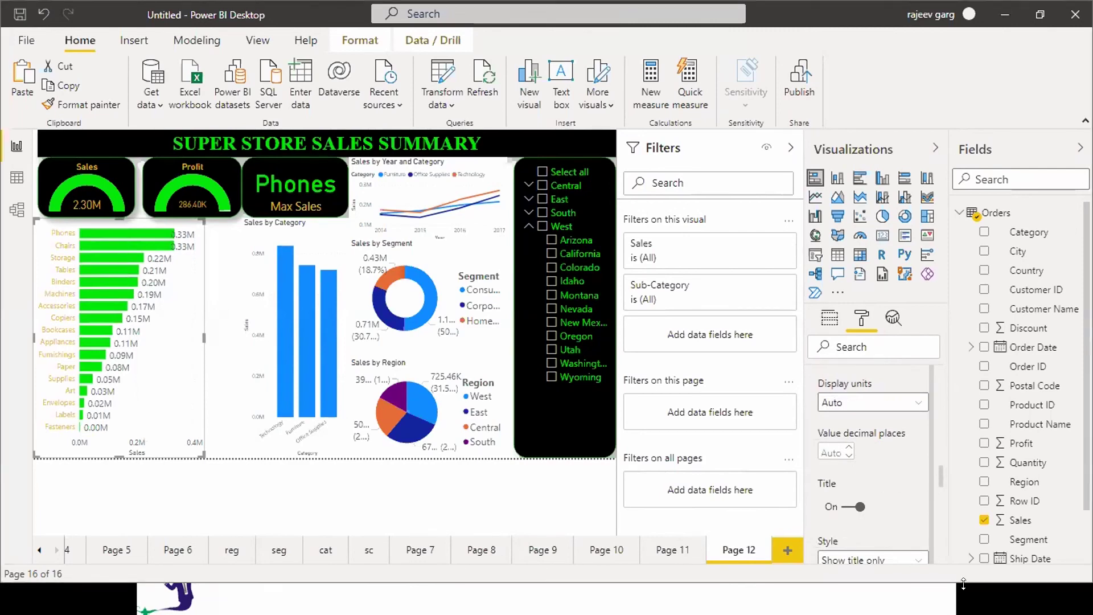
{"action": "type", "text": "0"}
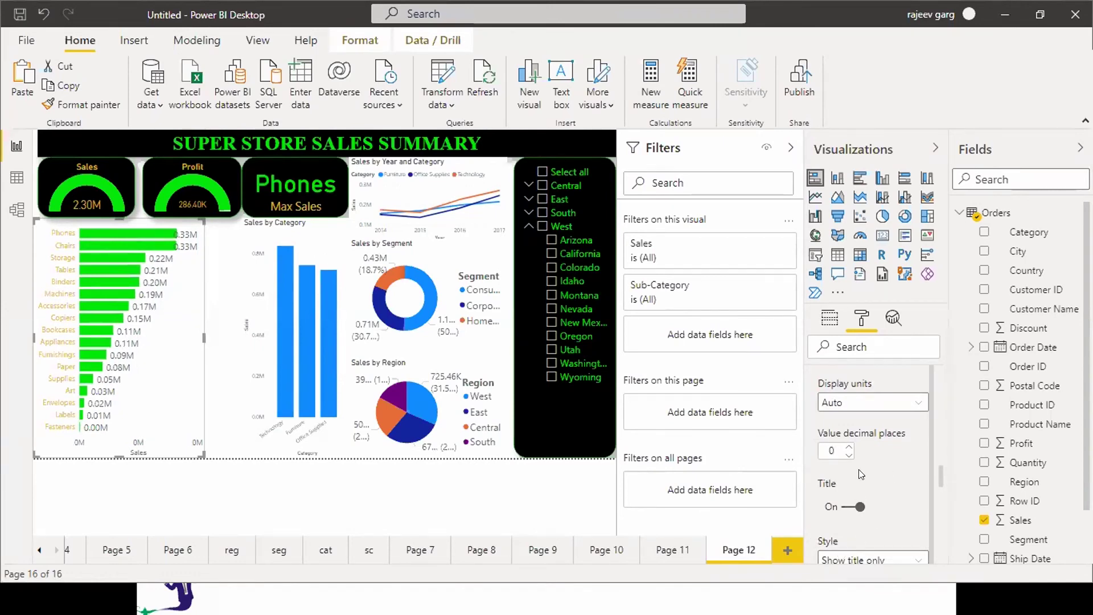
Step: Turn off the X axis title and the gridlines of the Sub-Category bar chart
{"action": "left_click", "coordinate": [845, 507]}
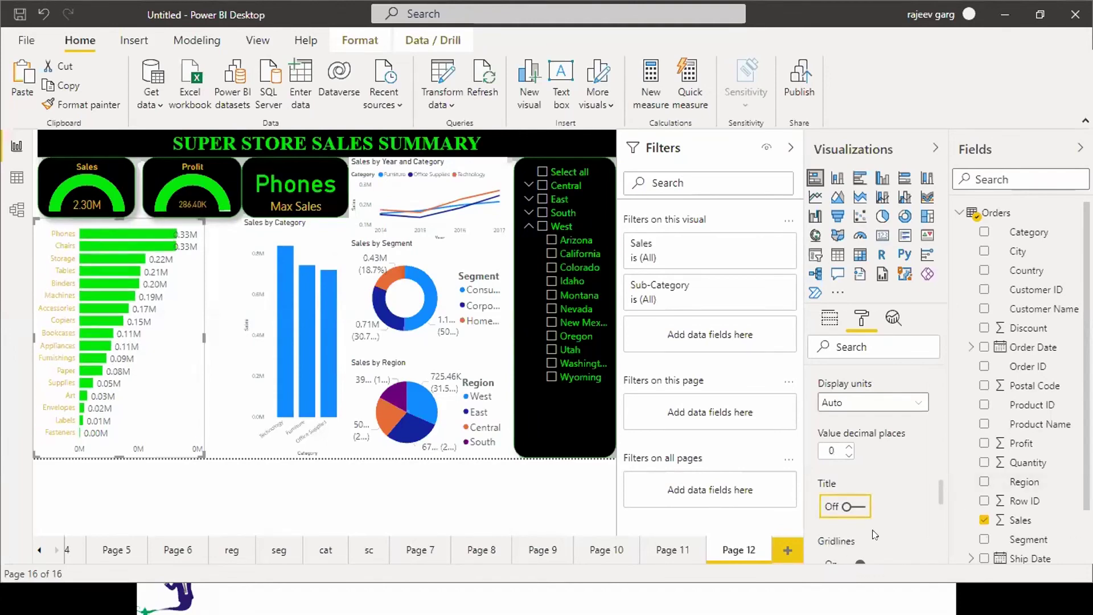
{"action": "scroll", "coordinate": [942, 495], "scroll_direction": "down", "scroll_amount": 3}
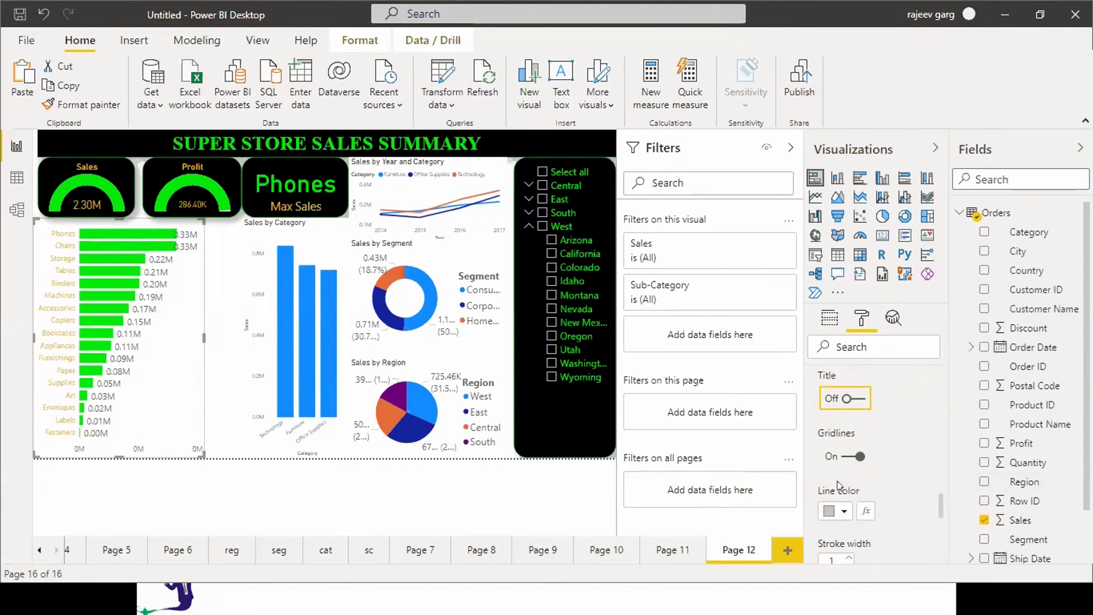
{"action": "left_click", "coordinate": [841, 459]}
{"action": "left_click", "coordinate": [841, 459]}
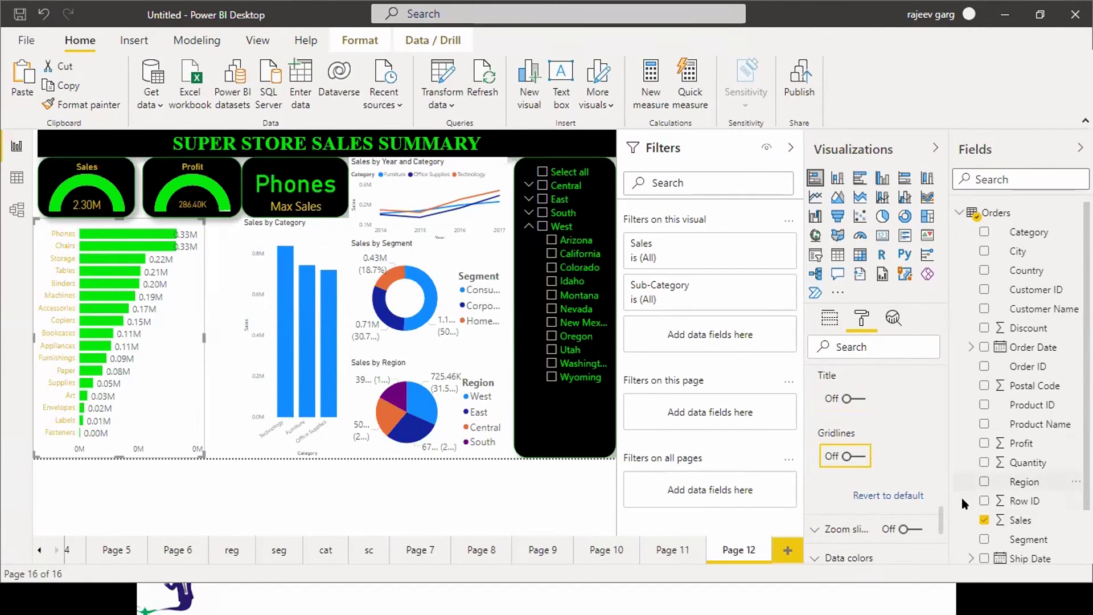
{"action": "left_click_drag", "start_coordinate": [940, 529], "coordinate": [901, 386]}
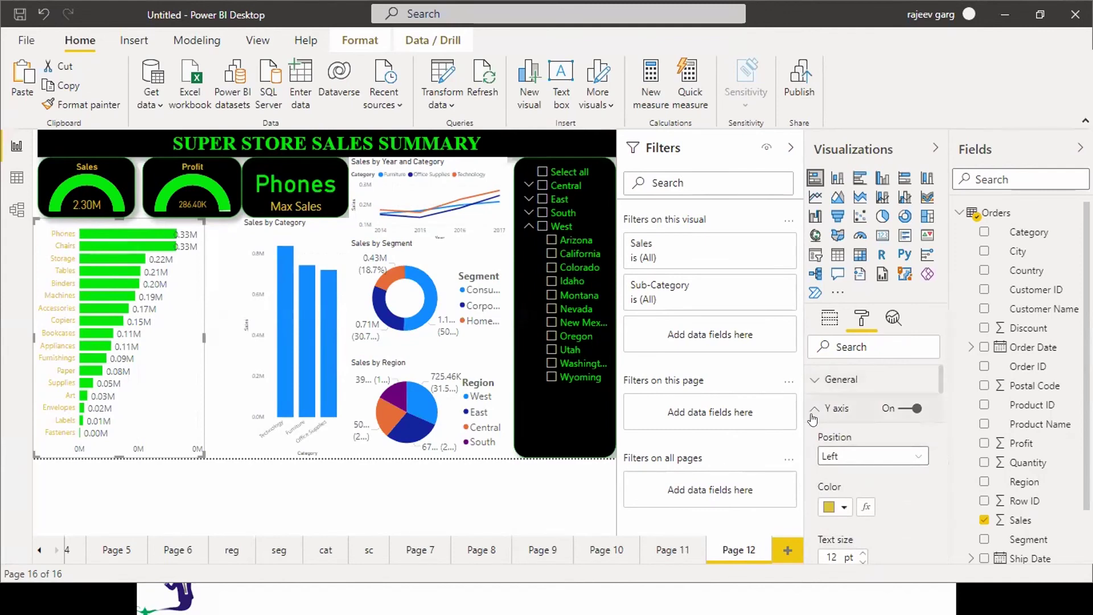
{"action": "left_click", "coordinate": [815, 410]}
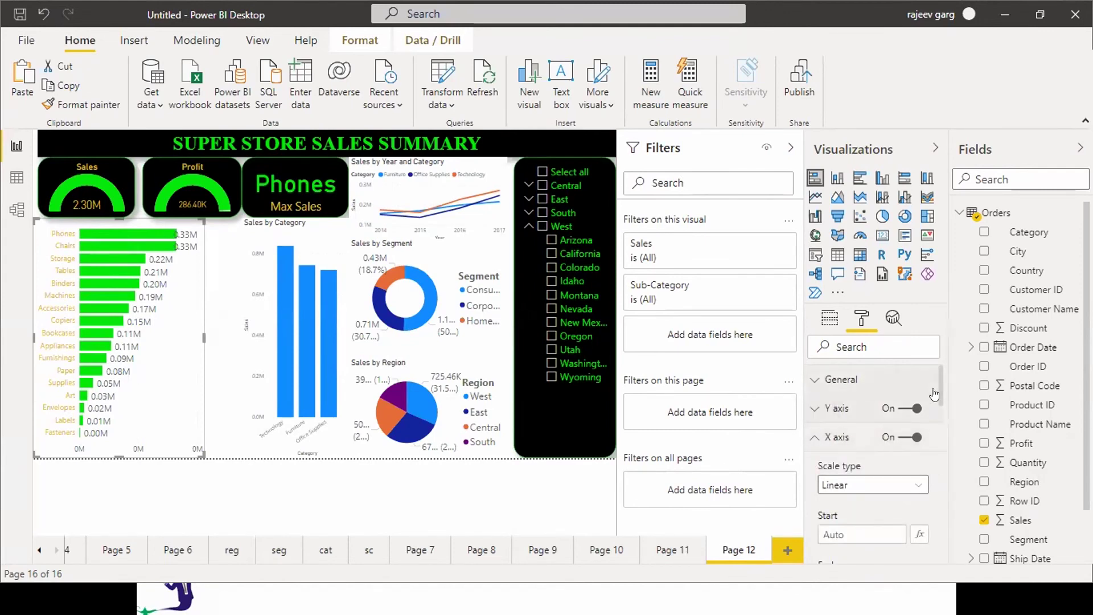
Step: Set the background color of the Sub-Category bar chart to black
{"action": "left_click_drag", "start_coordinate": [938, 408], "coordinate": [937, 526]}
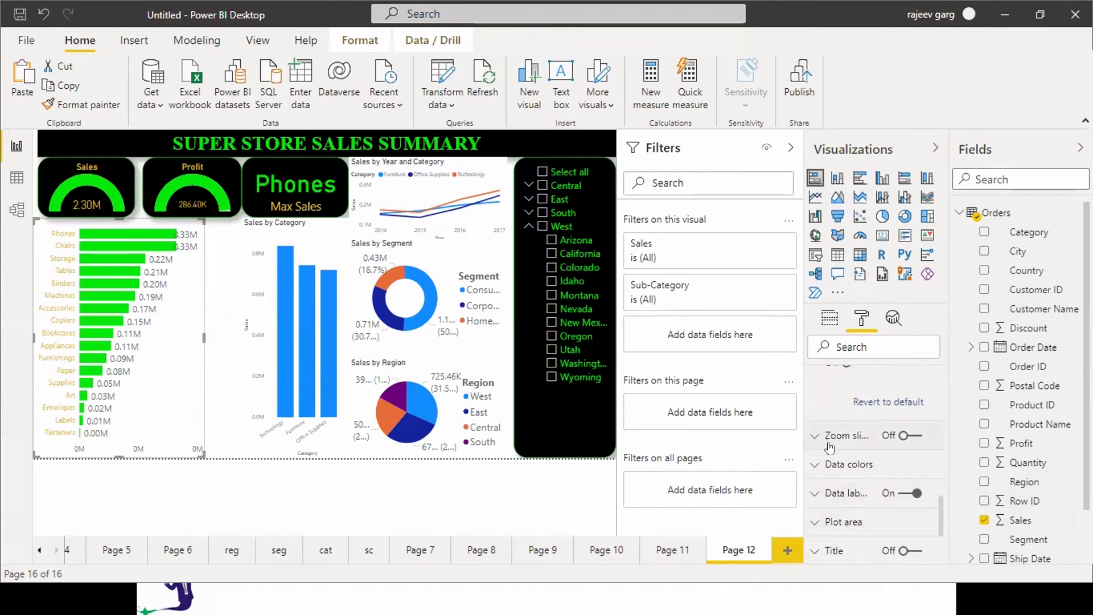
{"action": "left_click_drag", "start_coordinate": [940, 516], "coordinate": [938, 528]}
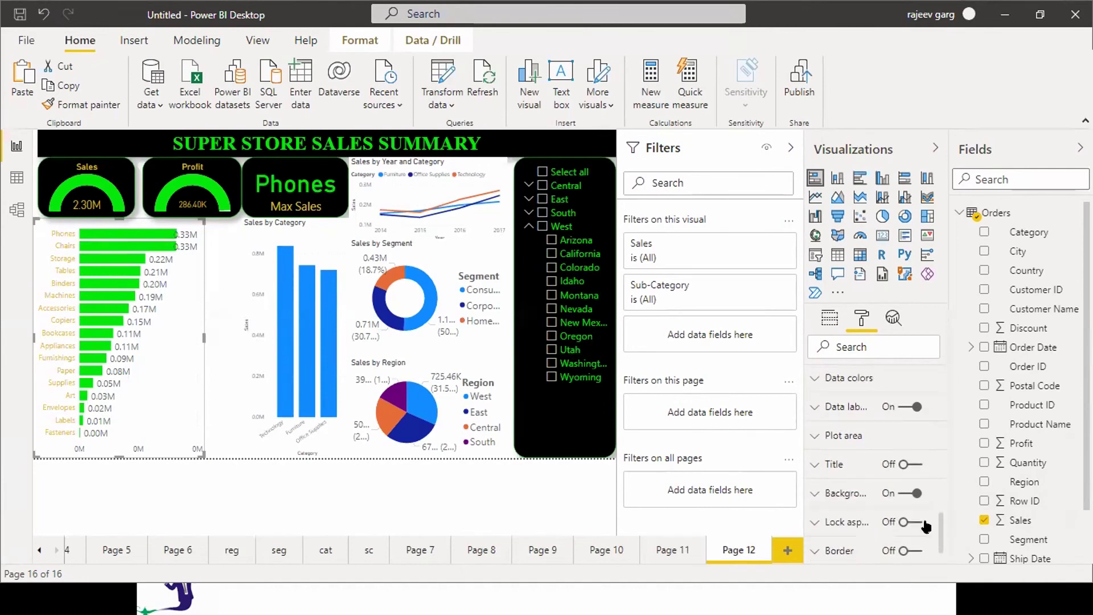
{"action": "left_click", "coordinate": [826, 500]}
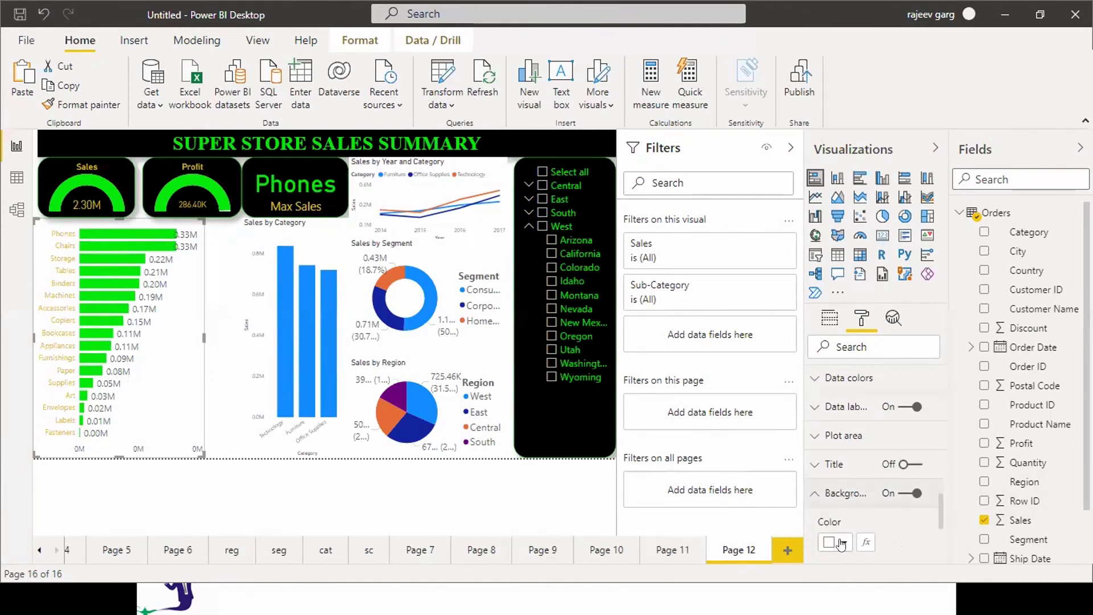
{"action": "left_click", "coordinate": [841, 544]}
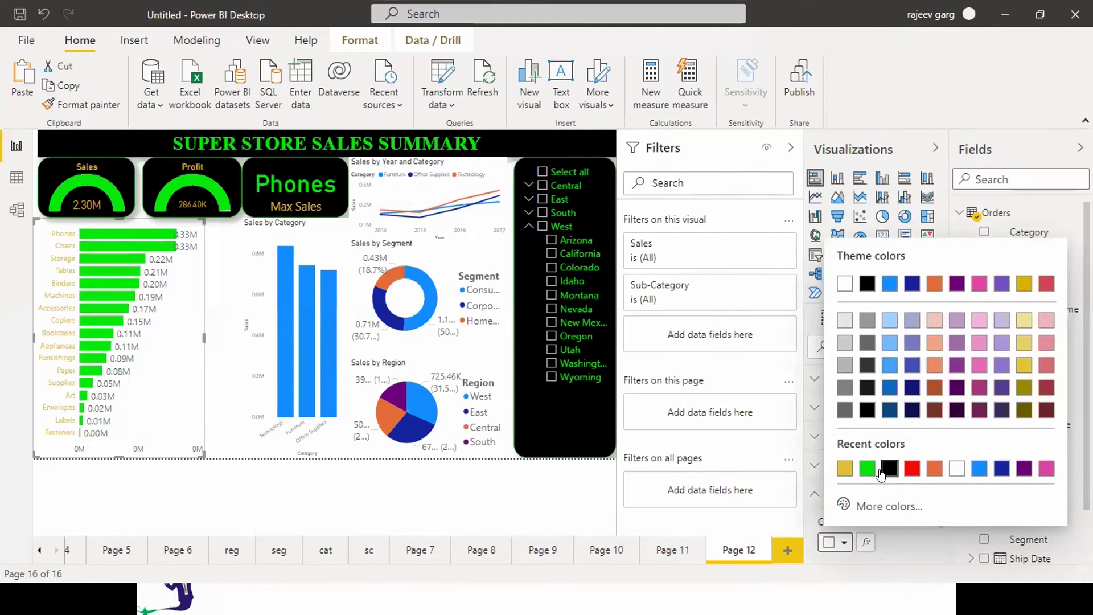
{"action": "left_click", "coordinate": [886, 470]}
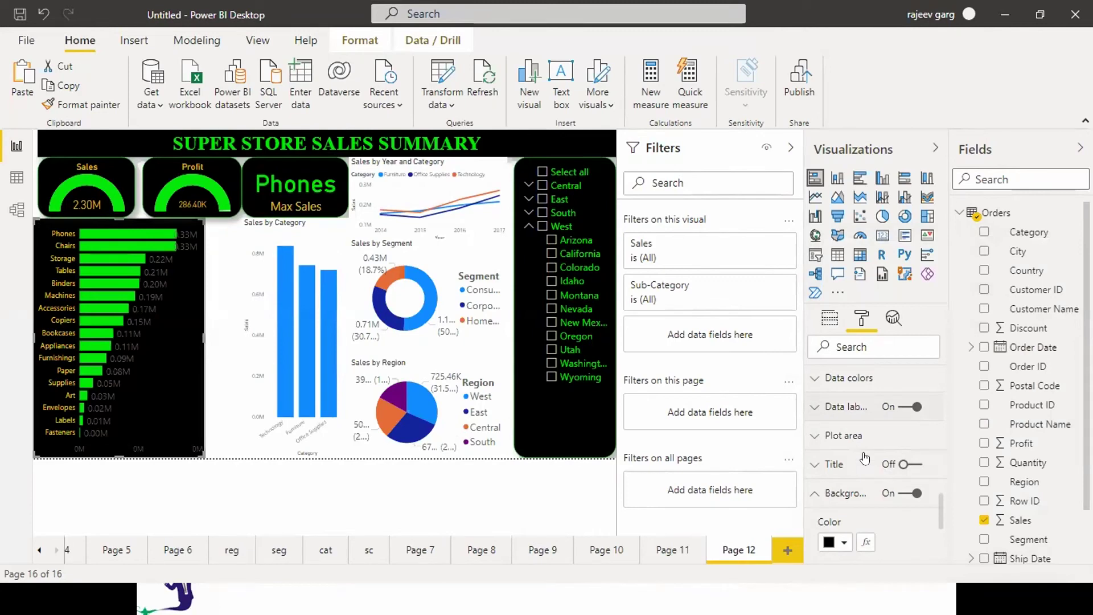
Step: Set the data label color of the Sub-Category bar chart to dark yellow
{"action": "left_click", "coordinate": [817, 408]}
{"action": "left_click", "coordinate": [846, 457]}
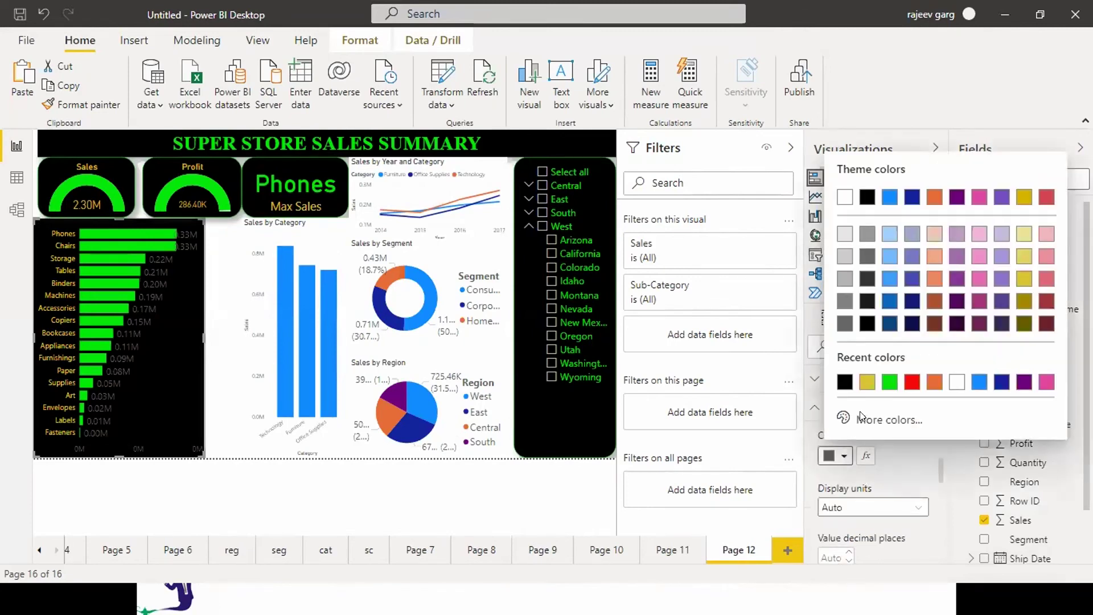
{"action": "left_click", "coordinate": [866, 383]}
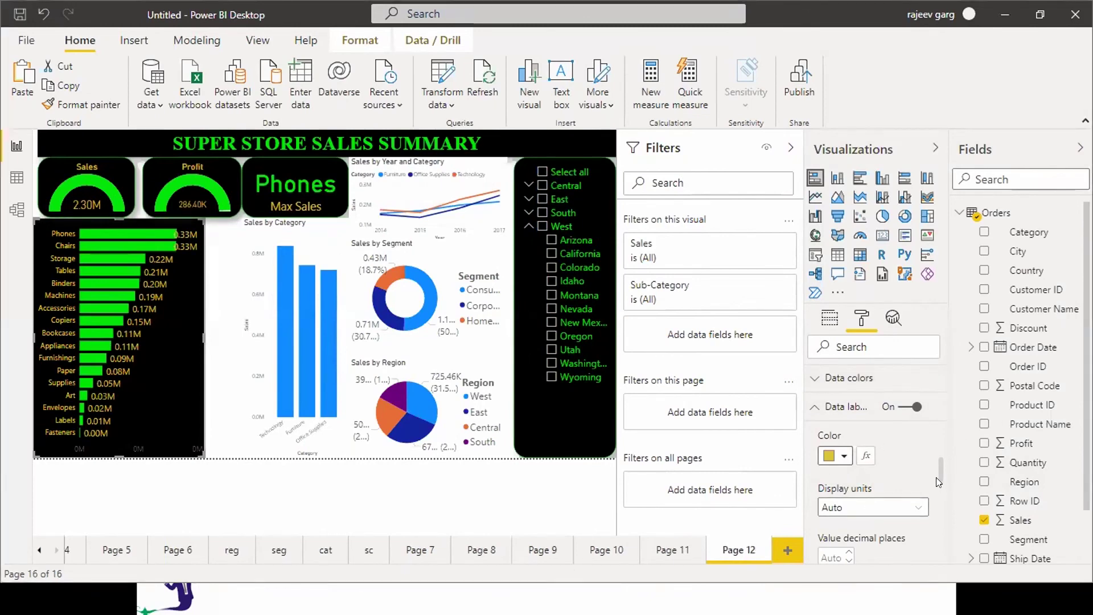
Step: Keep the Sub-Category bar chart's X axis on and set its label color to dark yellow
{"action": "scroll", "coordinate": [937, 453], "scroll_direction": "up", "scroll_amount": 5}
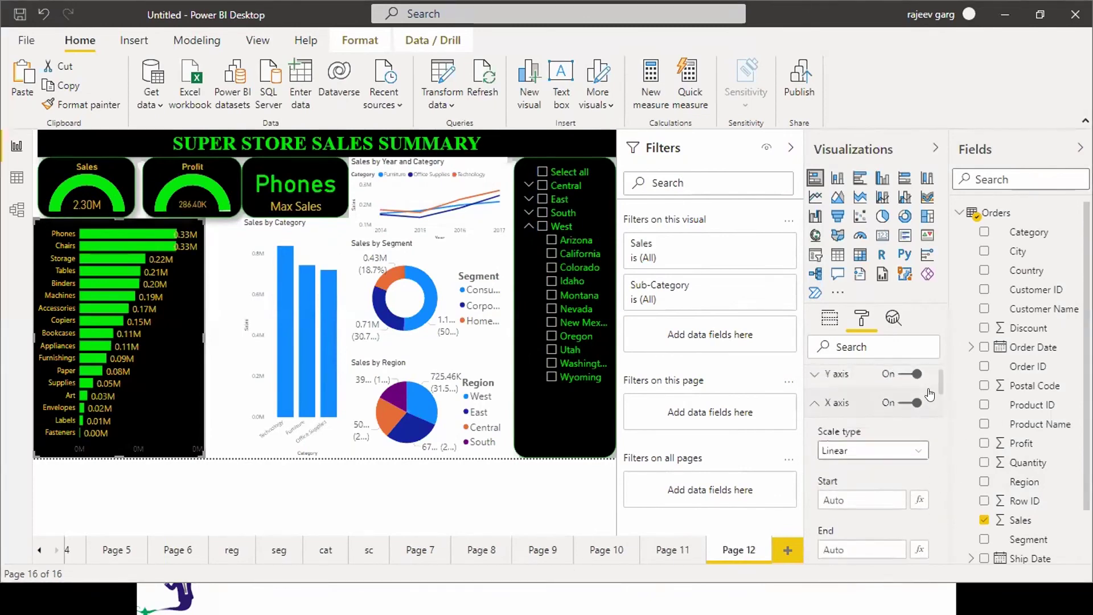
{"action": "left_click", "coordinate": [904, 404]}
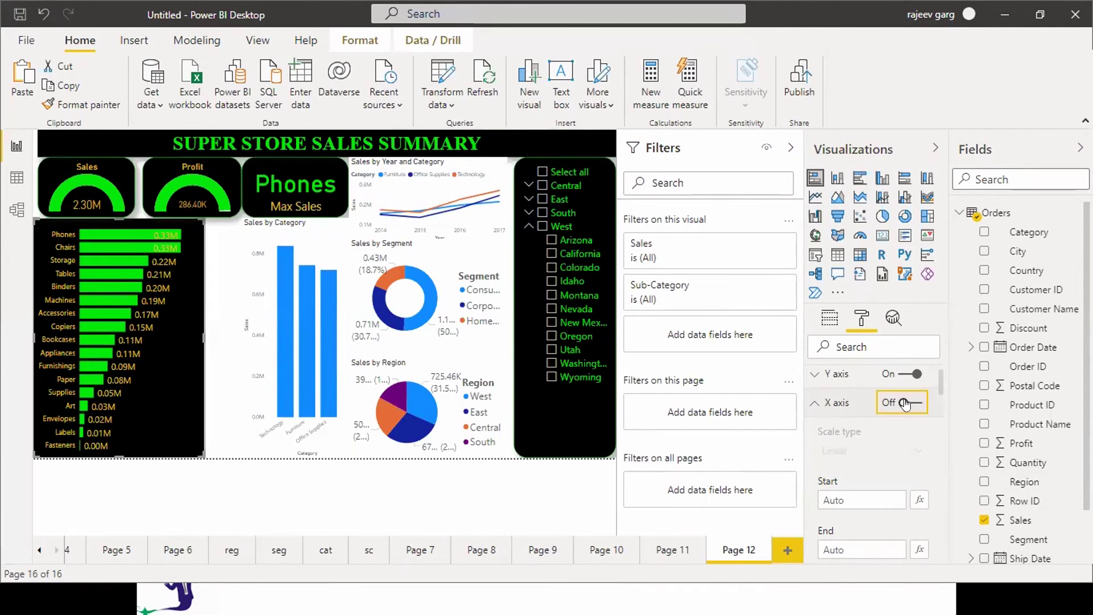
{"action": "left_click", "coordinate": [905, 403]}
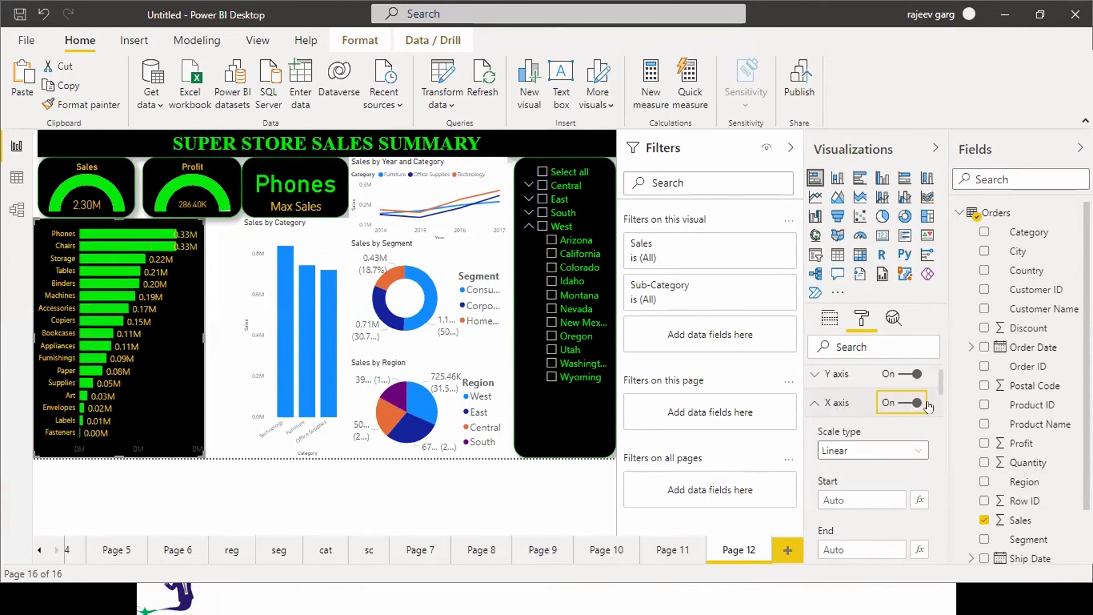
{"action": "scroll", "coordinate": [886, 431], "scroll_direction": "down", "scroll_amount": 4}
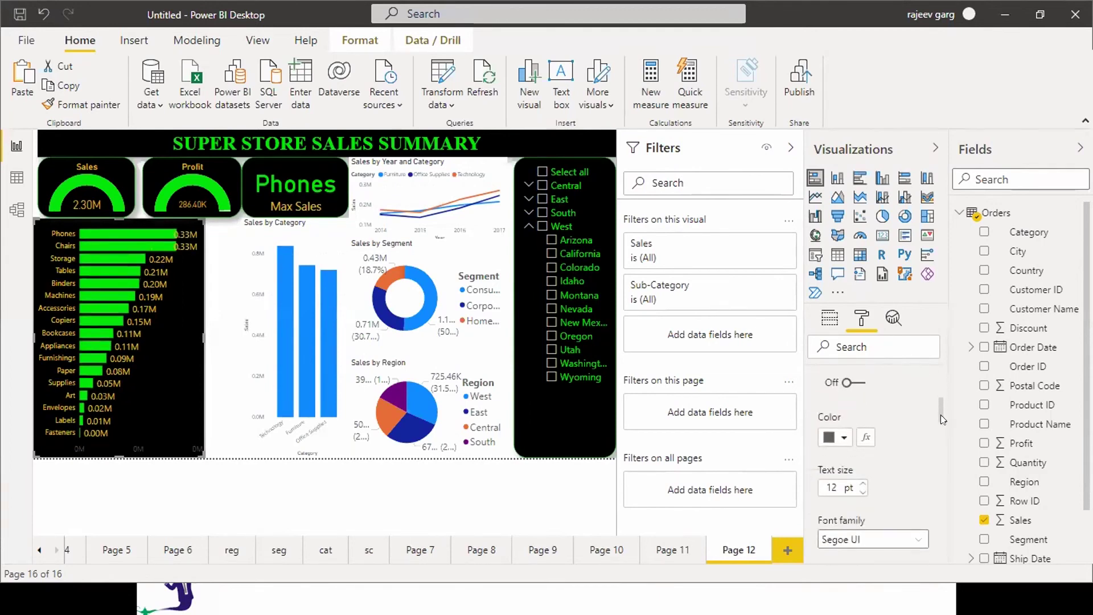
{"action": "left_click", "coordinate": [840, 406]}
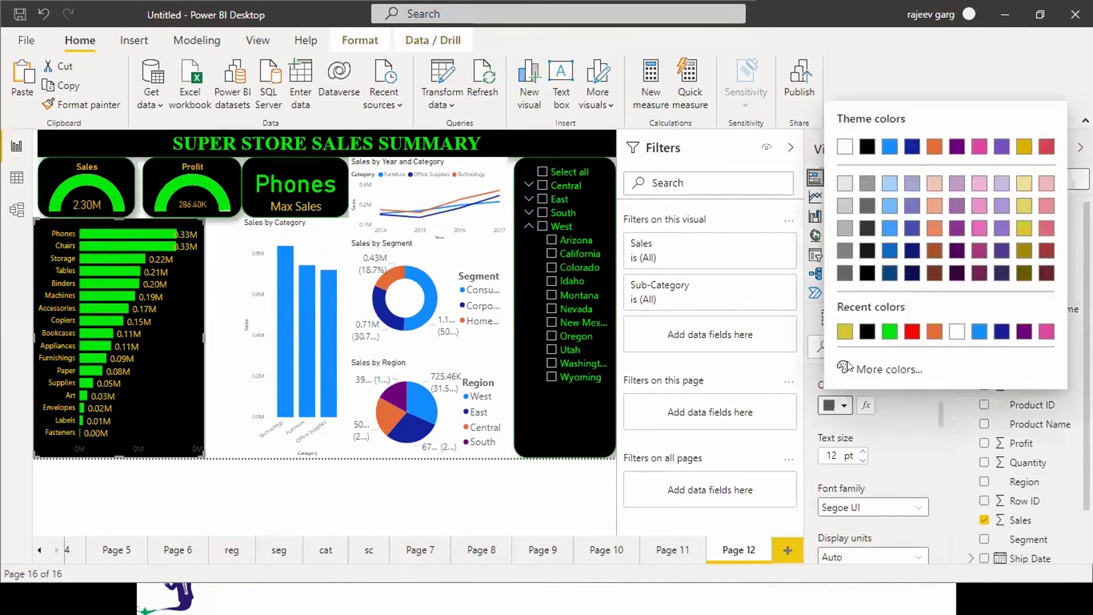
{"action": "left_click", "coordinate": [845, 331]}
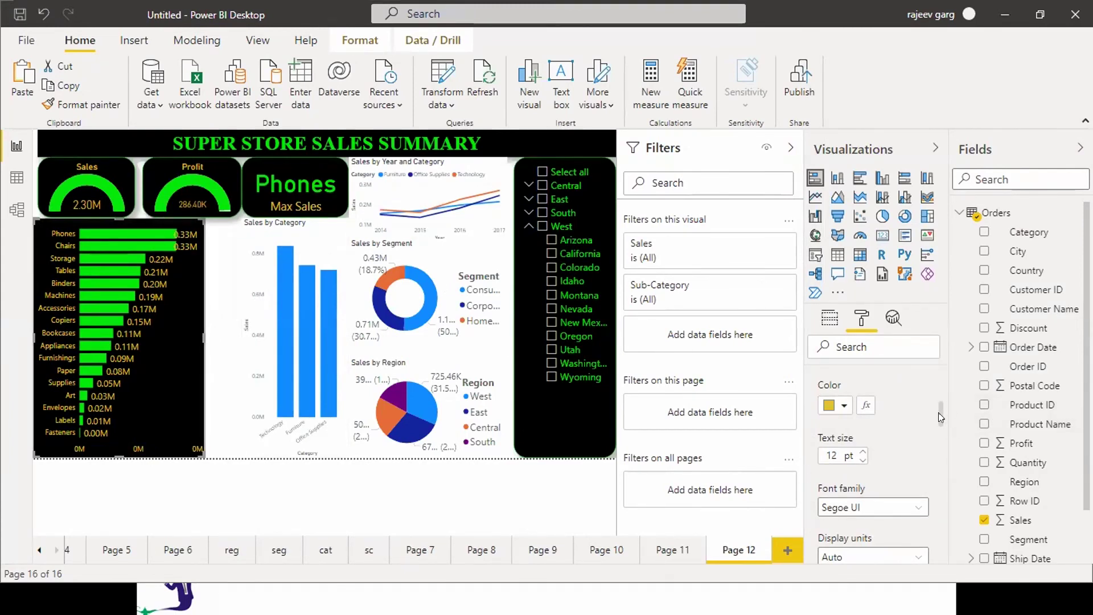
{"action": "scroll", "coordinate": [941, 416], "scroll_direction": "up", "scroll_amount": 5}
{"action": "left_click", "coordinate": [816, 441]}
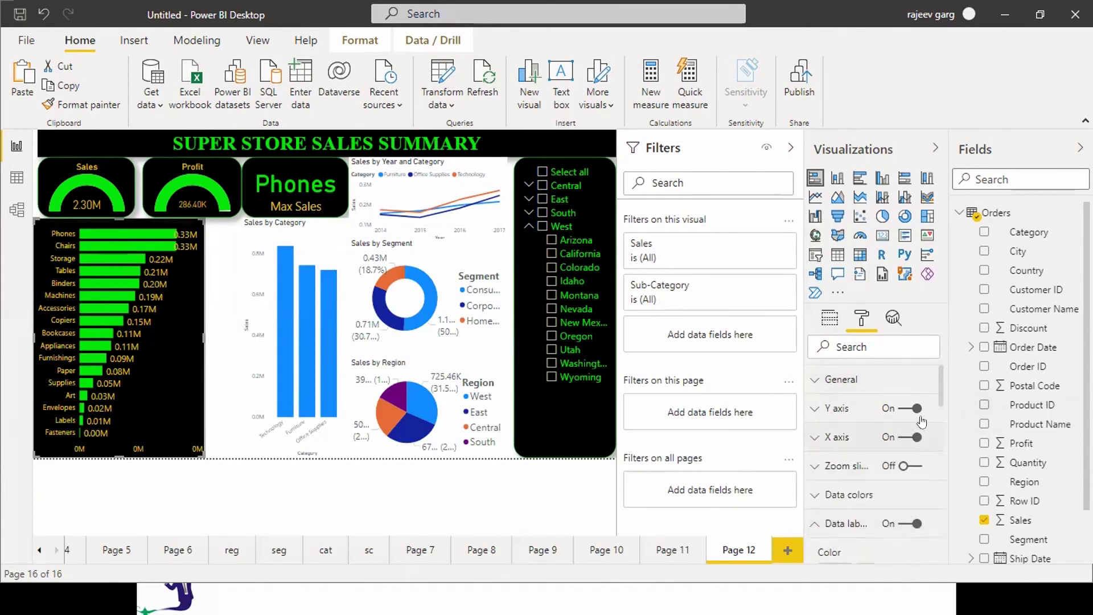
Step: Turn on the border of the Sub-Category bar chart and set its color to green
{"action": "left_click_drag", "start_coordinate": [939, 392], "coordinate": [941, 432]}
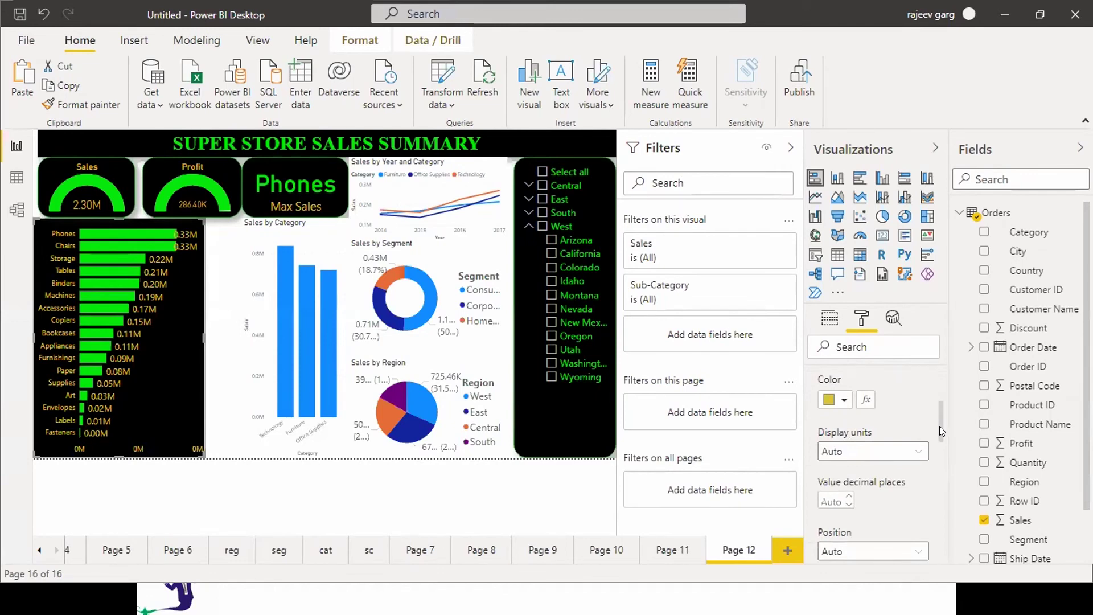
{"action": "left_click_drag", "start_coordinate": [939, 426], "coordinate": [940, 517]}
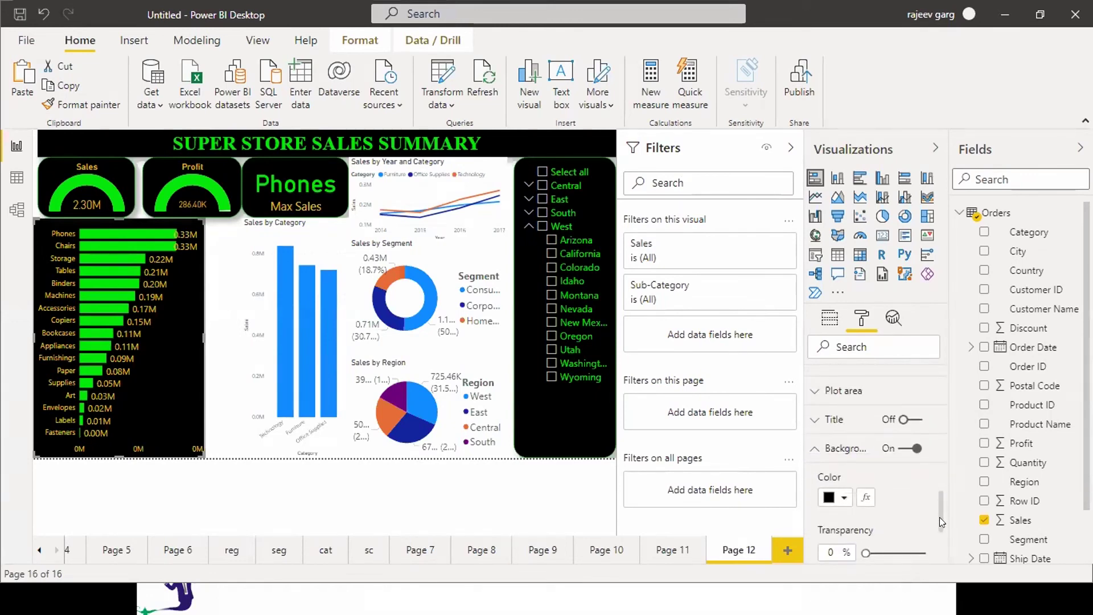
{"action": "left_click", "coordinate": [825, 453]}
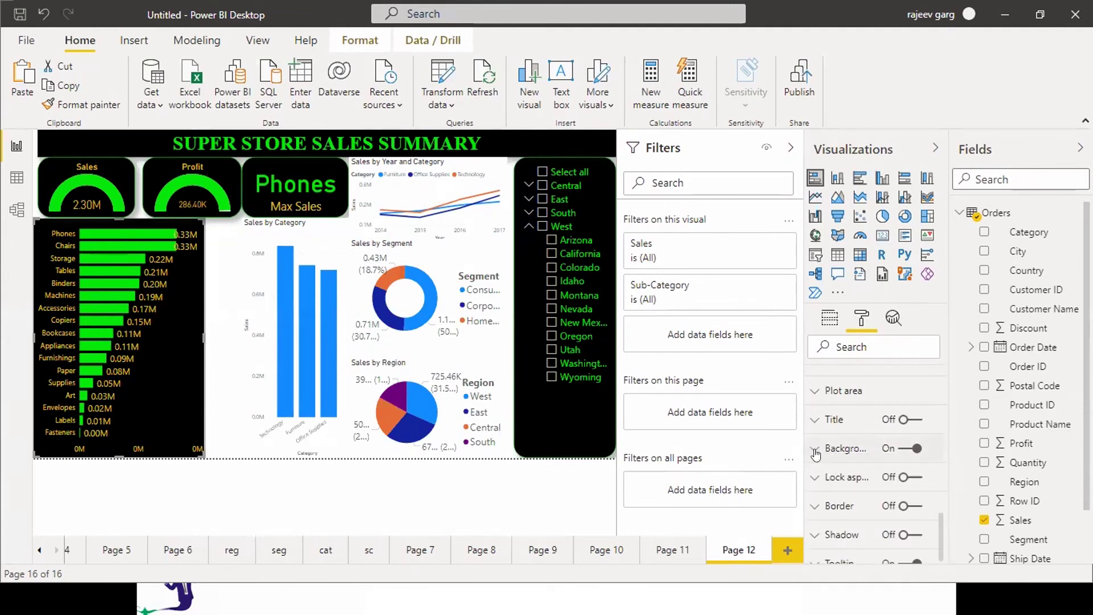
{"action": "left_click", "coordinate": [913, 506]}
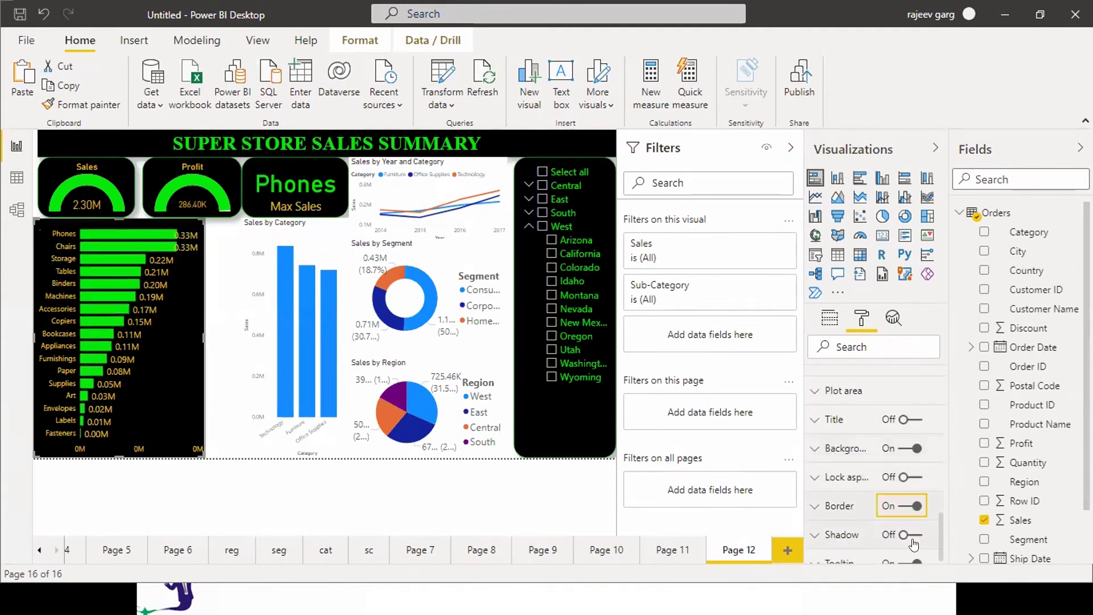
{"action": "left_click", "coordinate": [815, 507]}
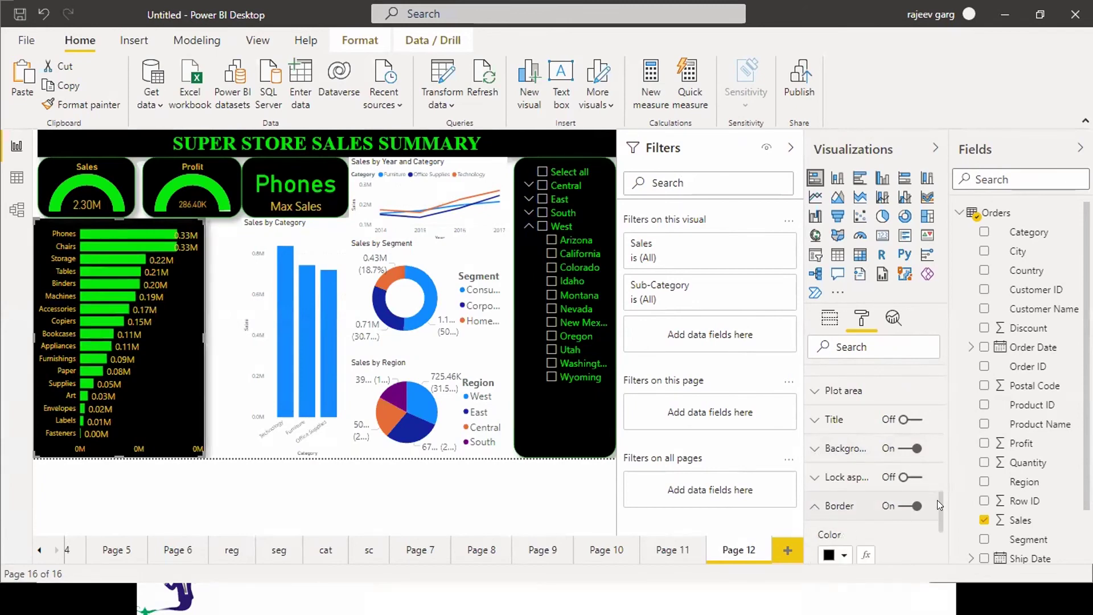
{"action": "left_click_drag", "start_coordinate": [939, 500], "coordinate": [939, 518]}
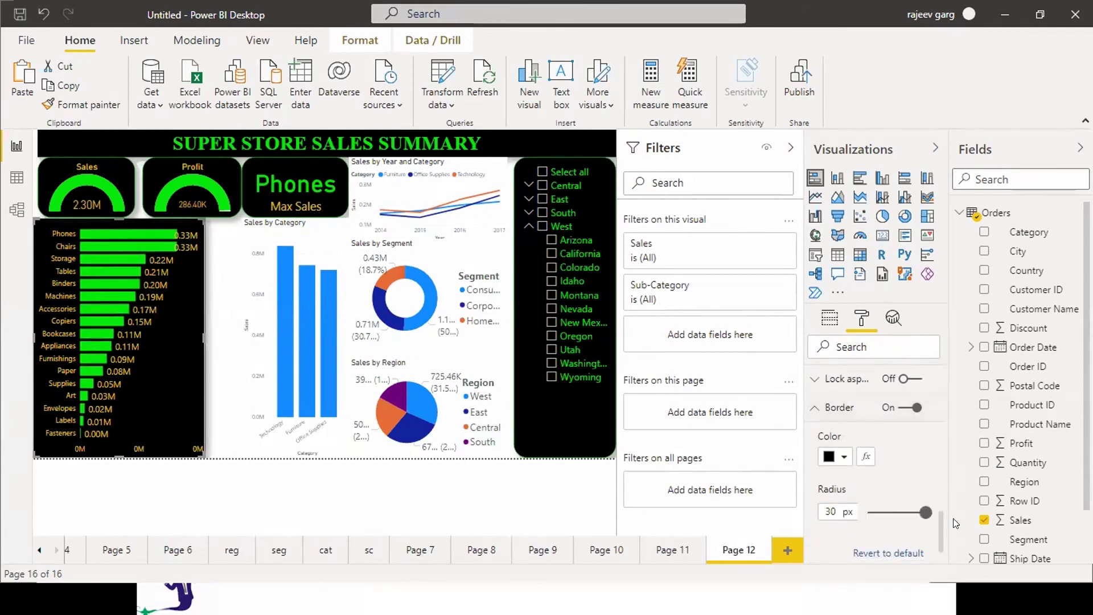
{"action": "left_click", "coordinate": [842, 458]}
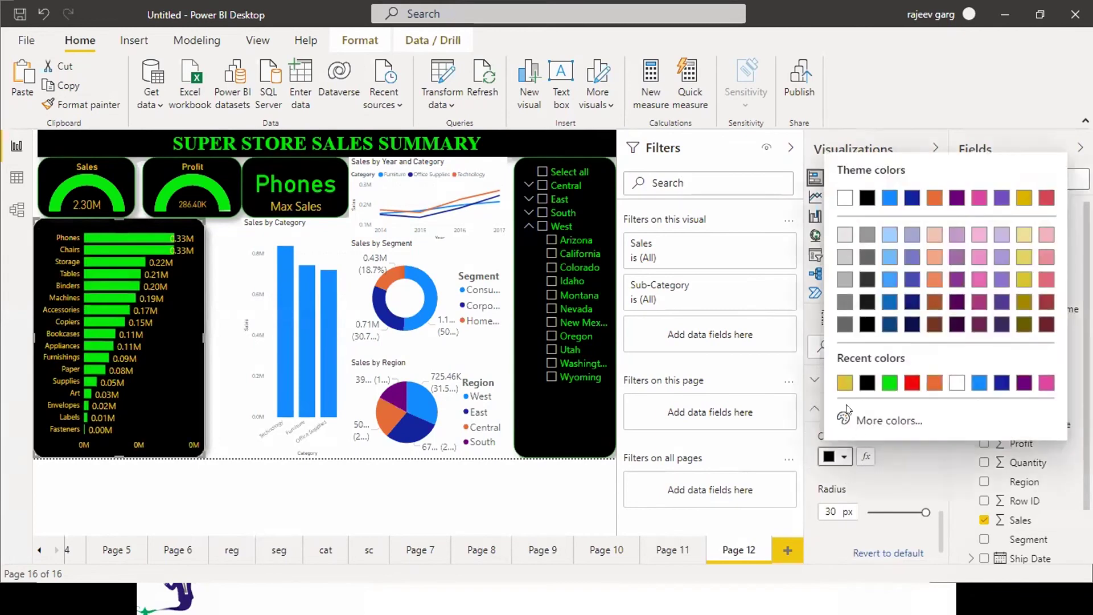
{"action": "left_click", "coordinate": [845, 383]}
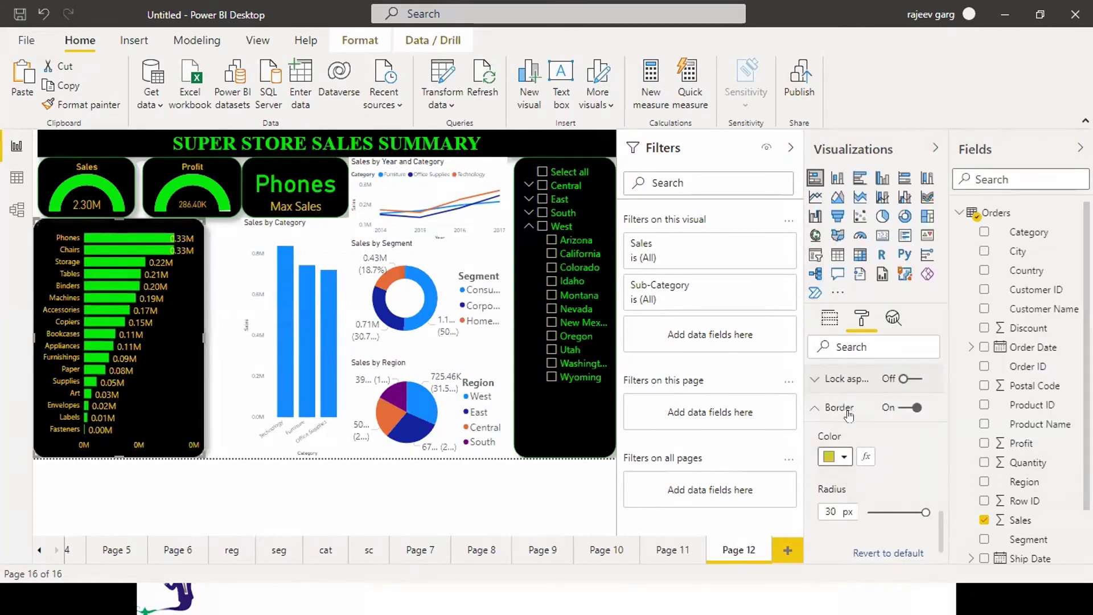
{"action": "left_click", "coordinate": [845, 457]}
{"action": "left_click", "coordinate": [882, 386]}
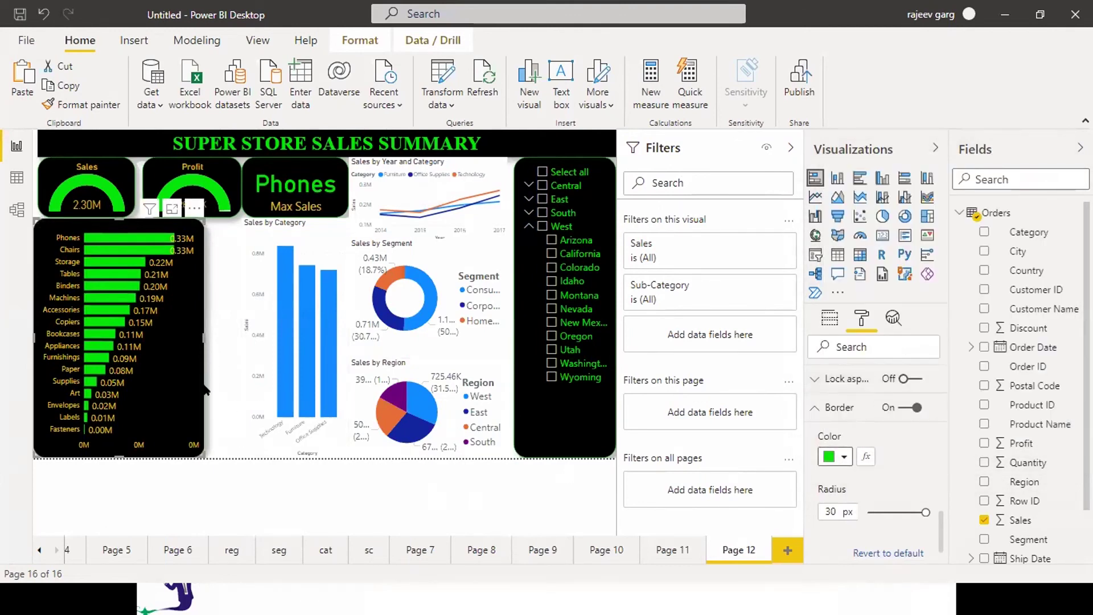
{"action": "key", "text": "Escape"}
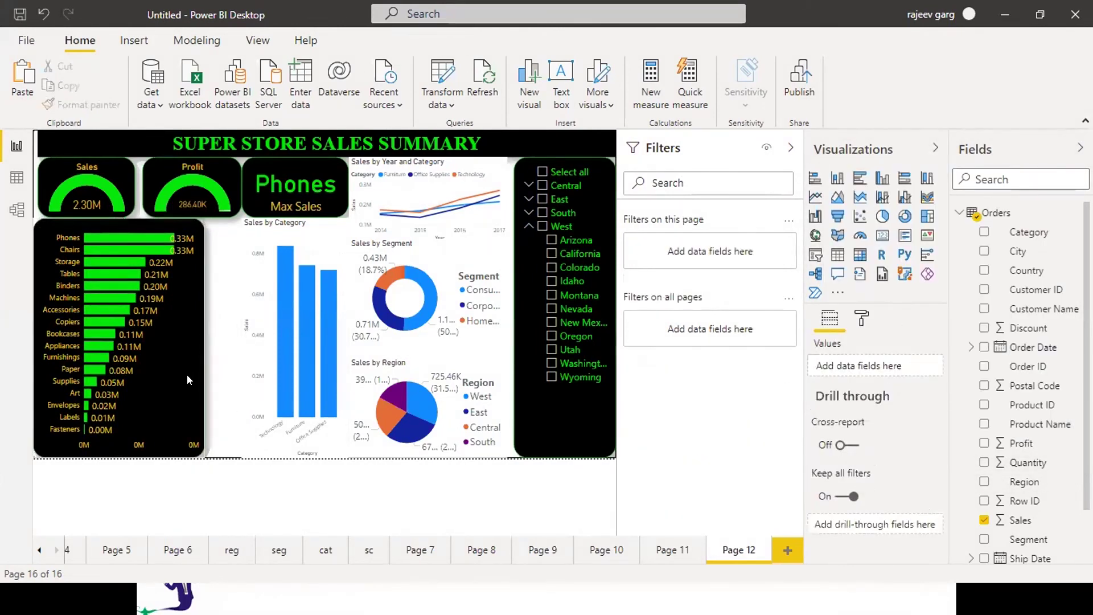
Step: Copy the Sub-Category bar chart's formatting to the Category column chart and widen the column chart until it meets the bar chart
{"action": "left_click", "coordinate": [186, 374]}
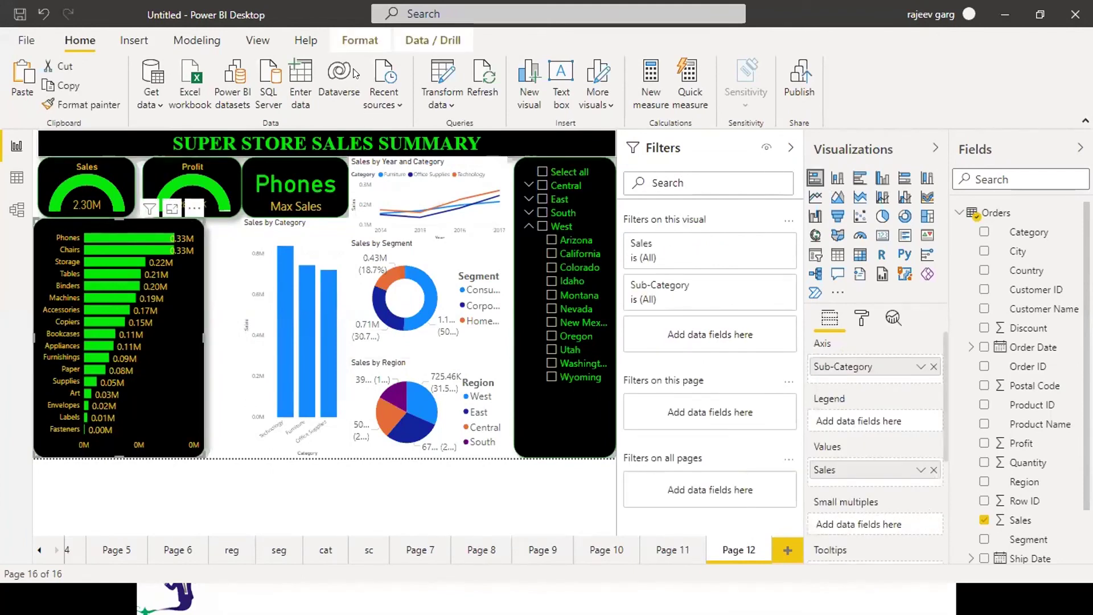
{"action": "left_click", "coordinate": [94, 105]}
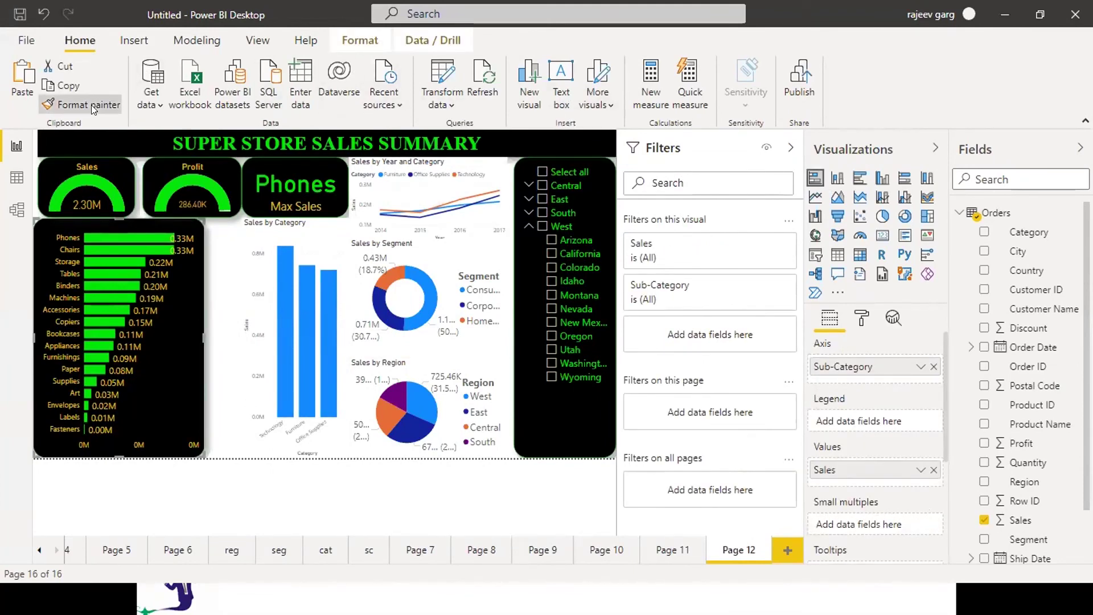
{"action": "left_click", "coordinate": [263, 268]}
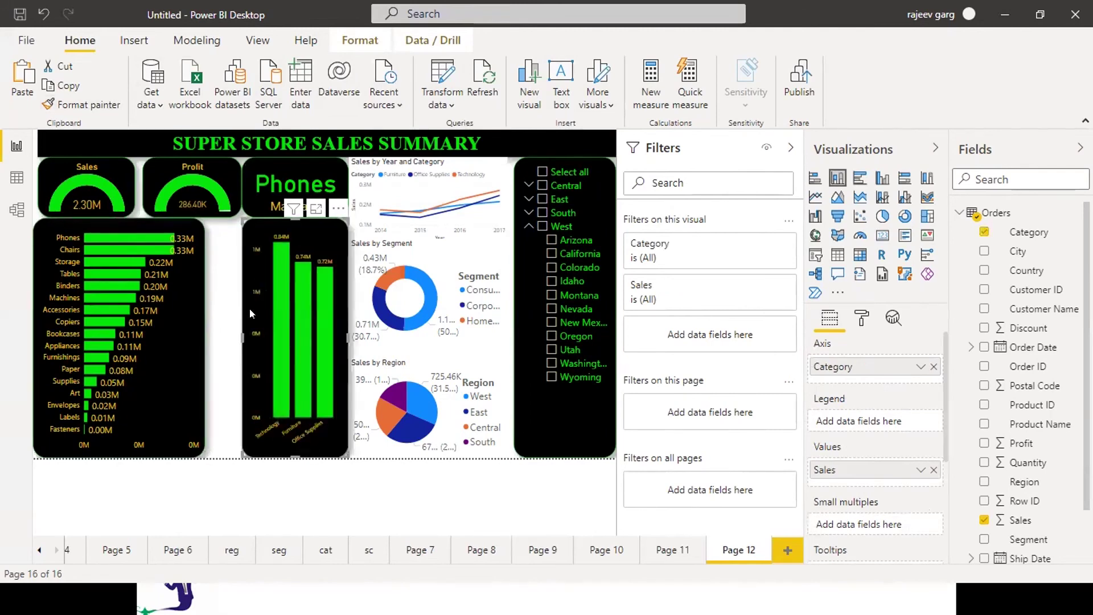
{"action": "left_click_drag", "start_coordinate": [243, 336], "coordinate": [206, 328]}
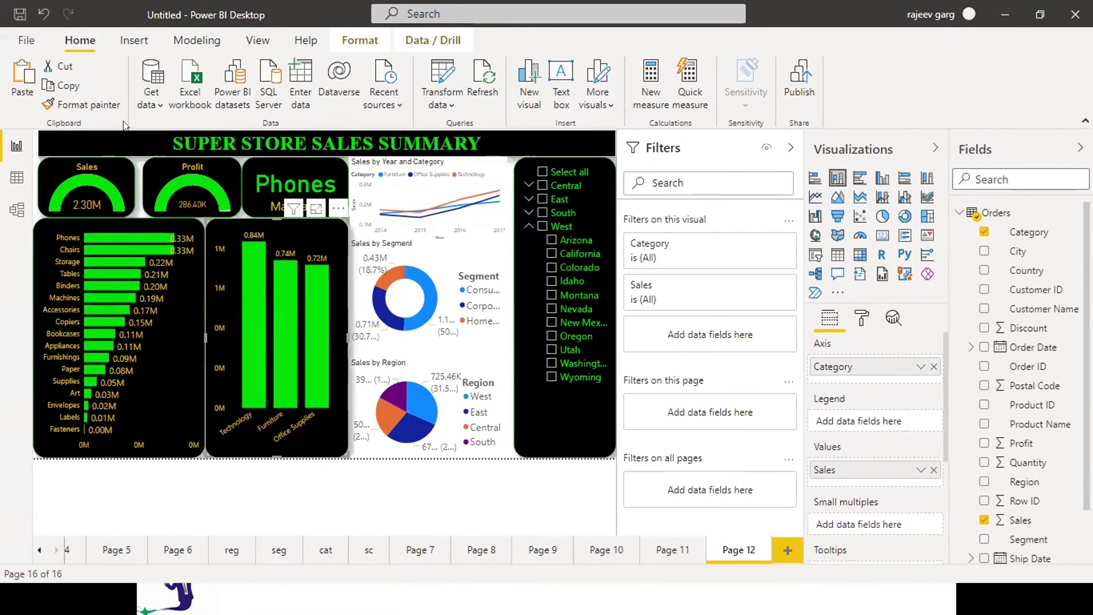
Step: Copy the Category column chart's formatting to the Sales by Year and Category line chart and turn off its data labels
{"action": "left_click", "coordinate": [110, 105]}
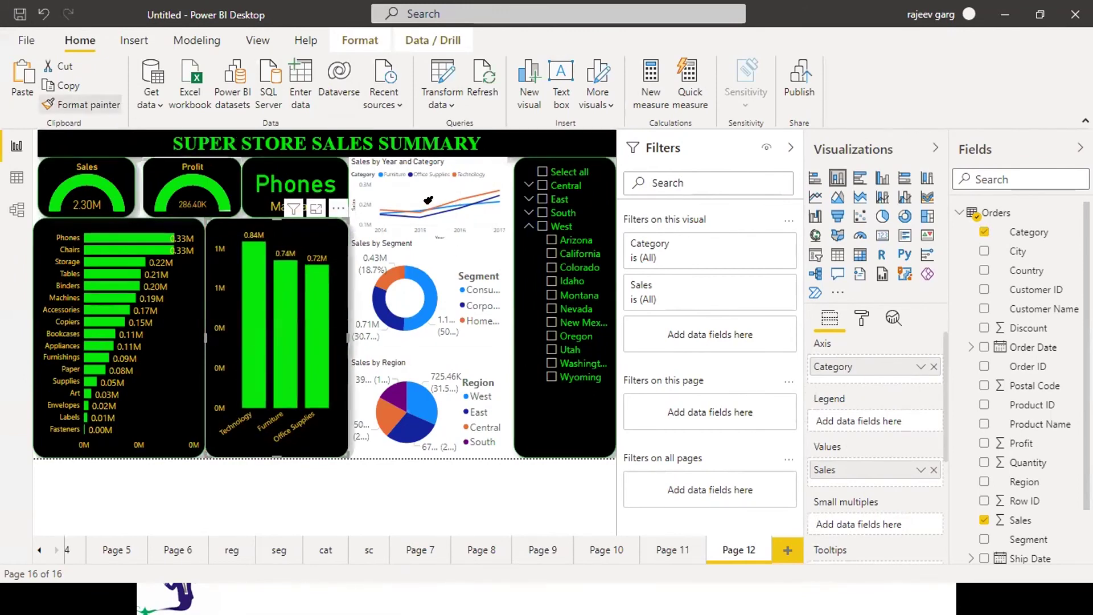
{"action": "left_click", "coordinate": [420, 190]}
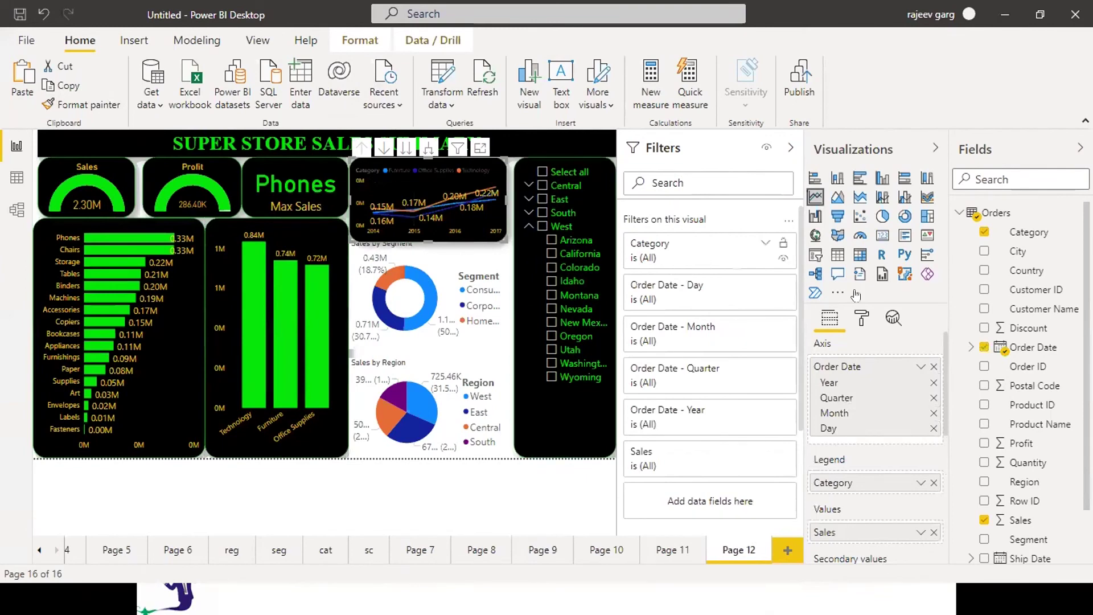
{"action": "left_click", "coordinate": [863, 319]}
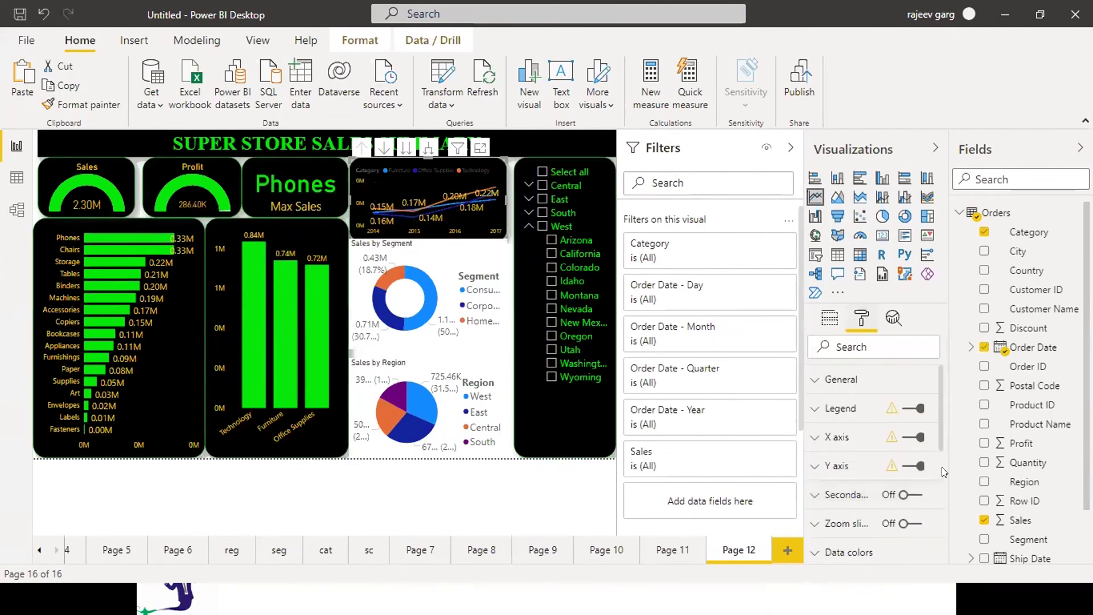
{"action": "left_click_drag", "start_coordinate": [938, 433], "coordinate": [940, 468]}
{"action": "left_click", "coordinate": [904, 506]}
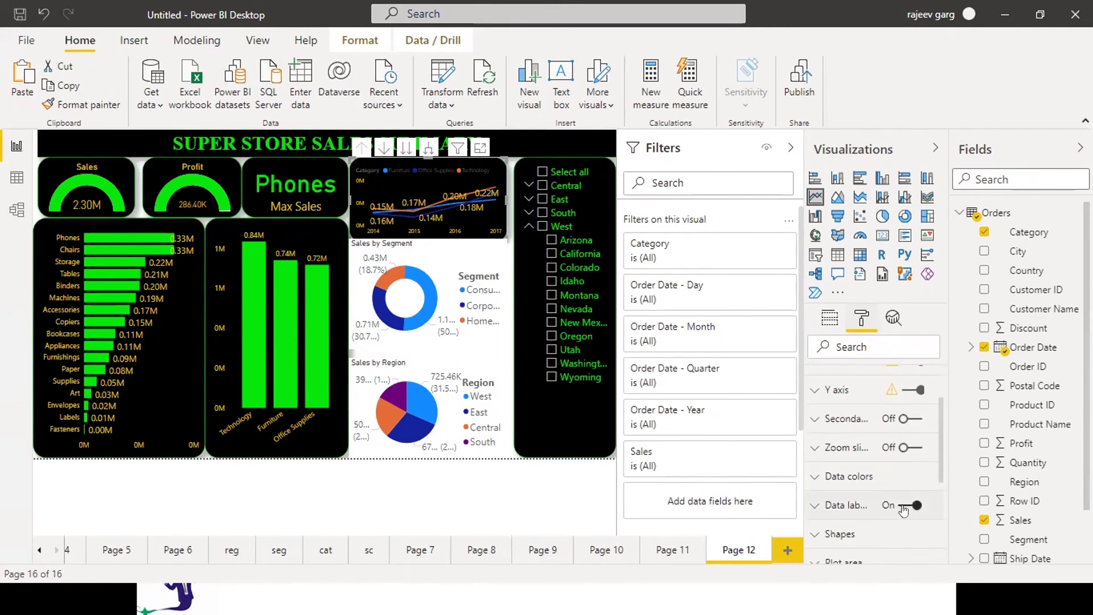
{"action": "left_click", "coordinate": [903, 506]}
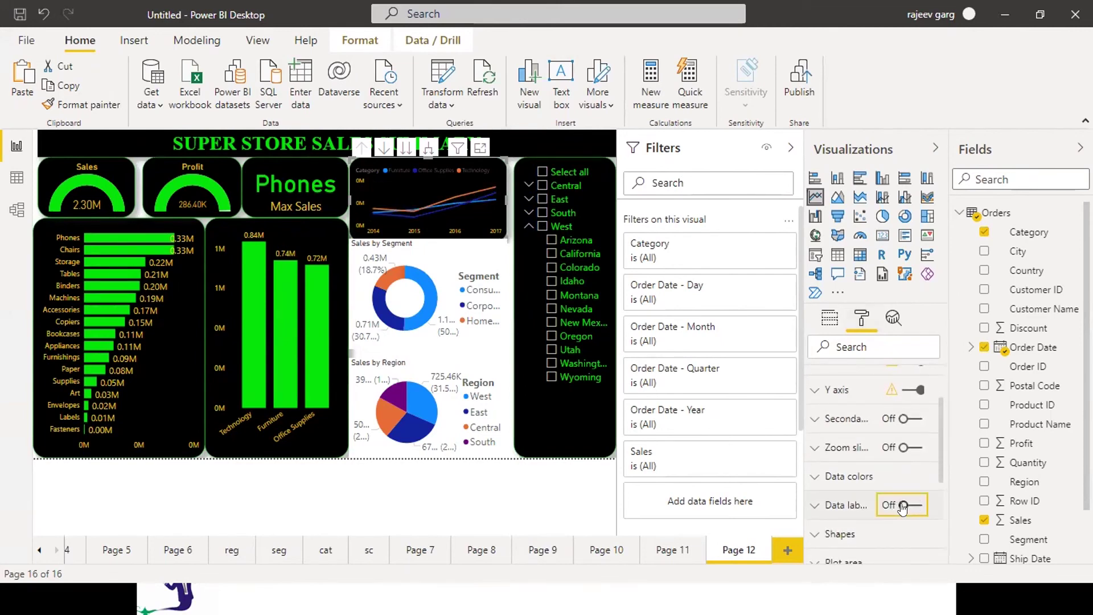
Step: Turn off the legend and the Y axis of the line chart
{"action": "left_click_drag", "start_coordinate": [937, 476], "coordinate": [941, 430]}
{"action": "left_click", "coordinate": [903, 414]}
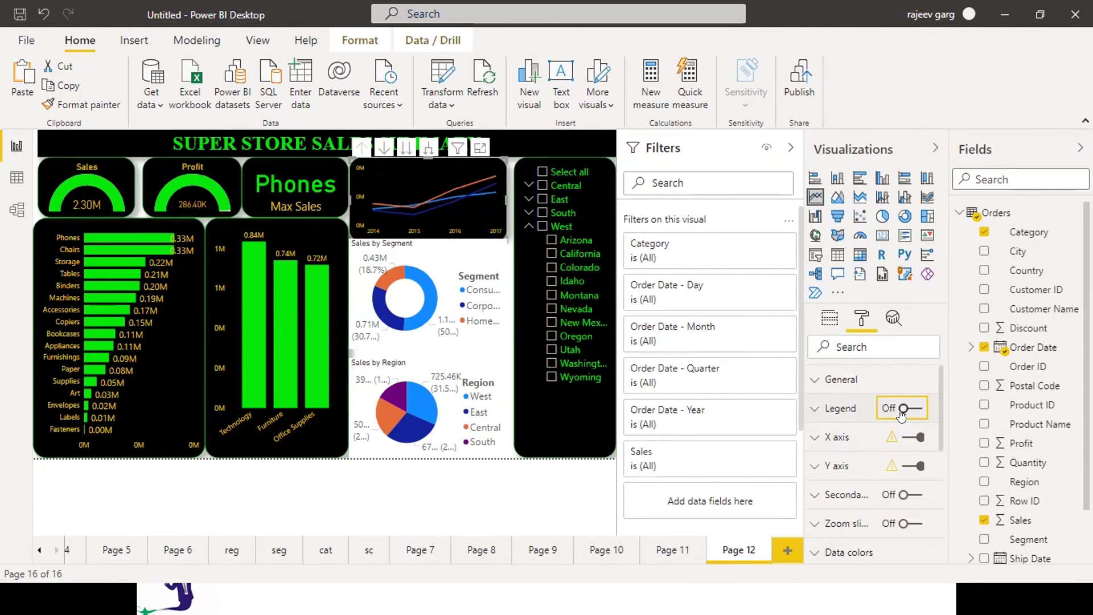
{"action": "left_click", "coordinate": [903, 467]}
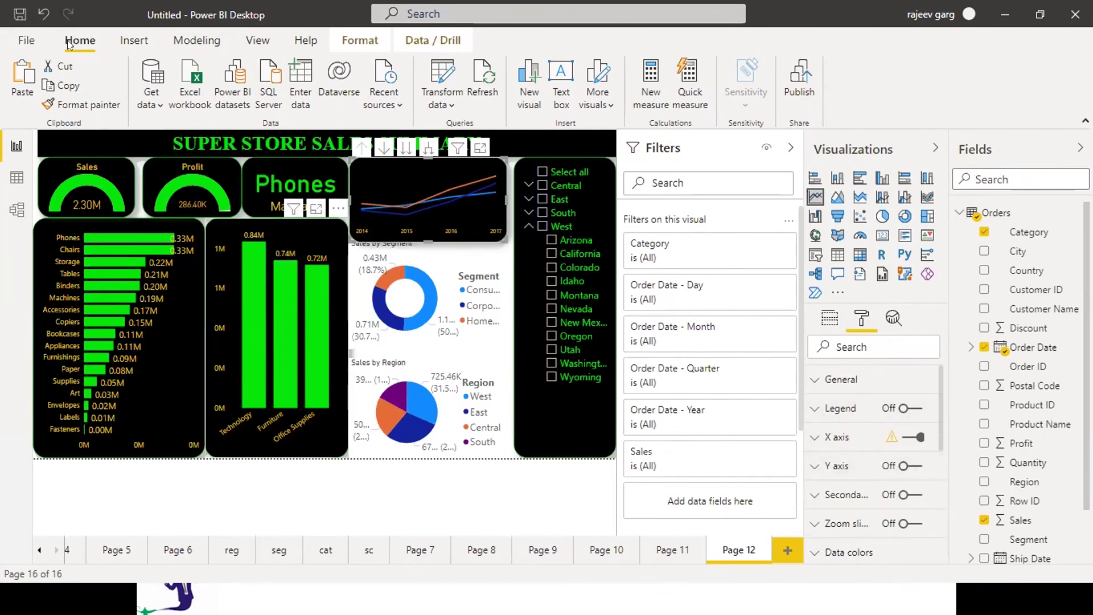
Step: Copy the Category column chart's formatting to the Sales by Segment donut chart and turn off the donut's legend
{"action": "left_click", "coordinate": [273, 341]}
{"action": "left_click", "coordinate": [86, 104]}
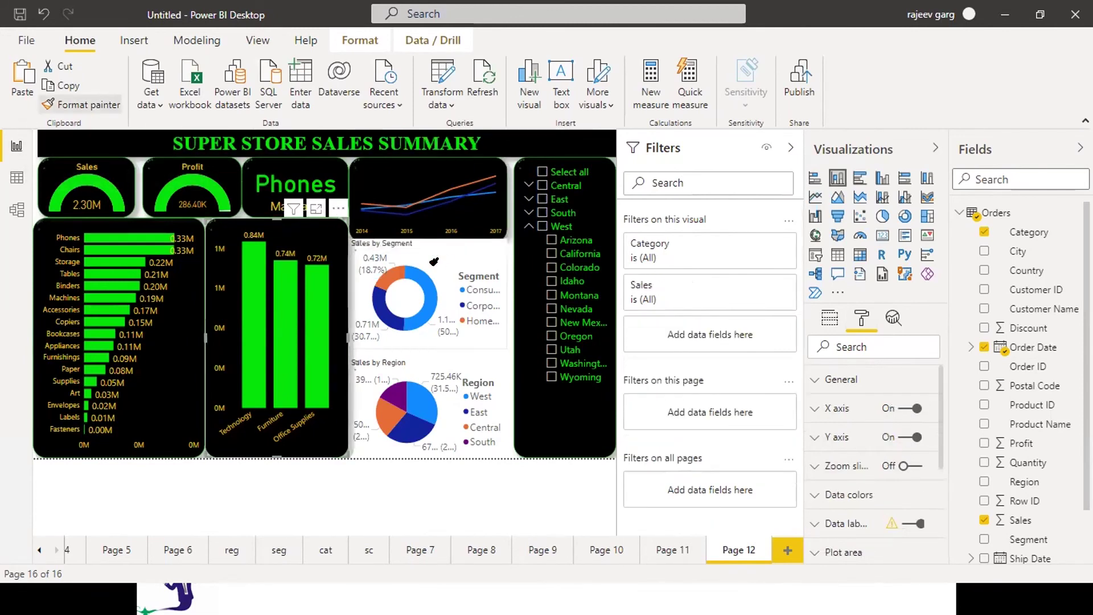
{"action": "left_click", "coordinate": [428, 255]}
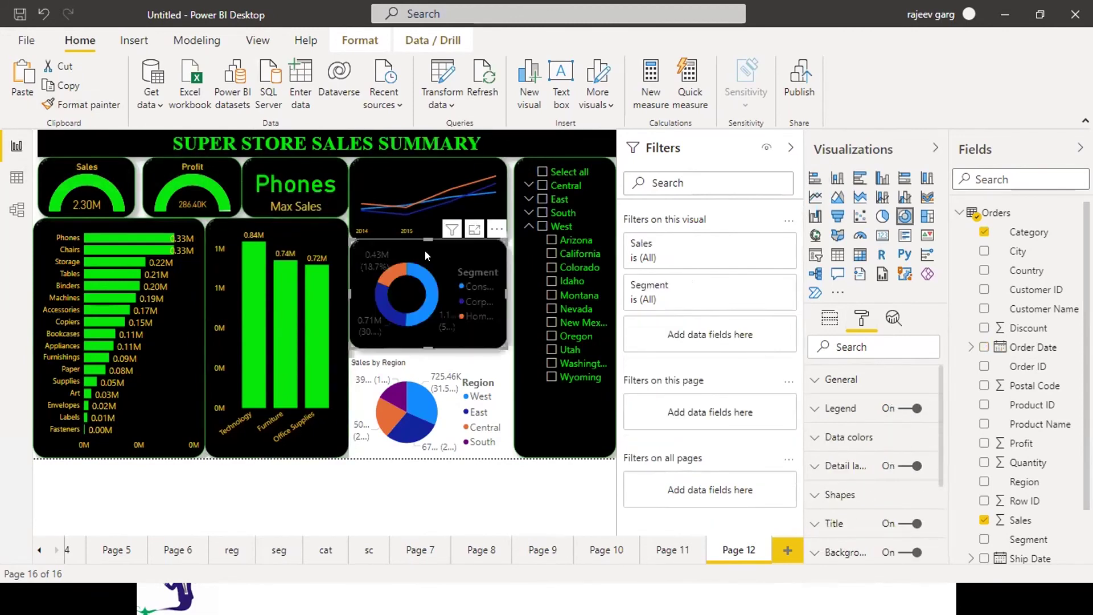
{"action": "left_click", "coordinate": [894, 408]}
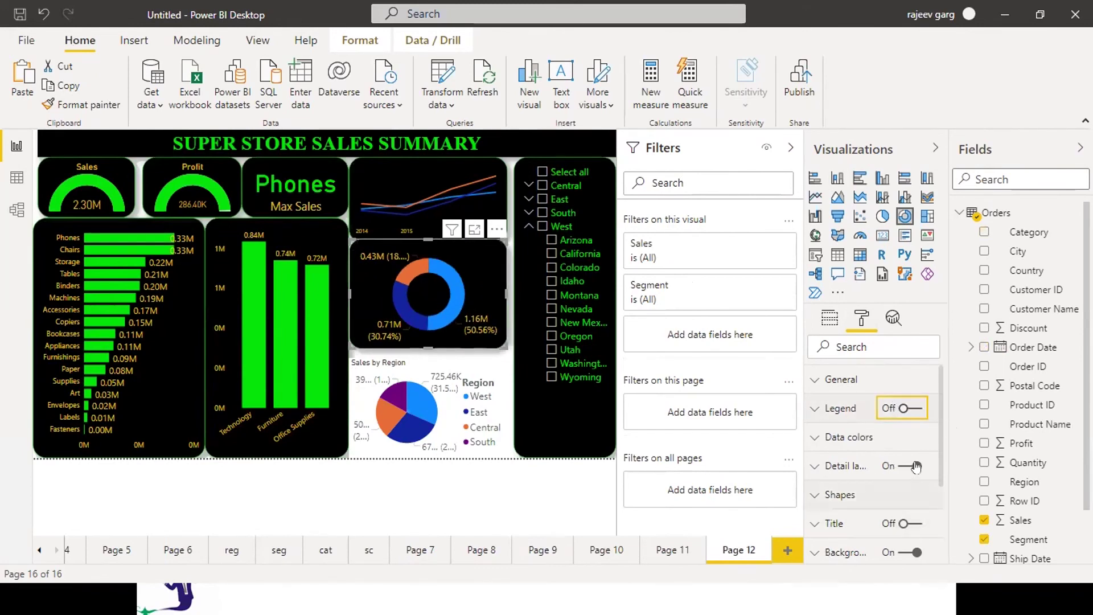
Step: Set the detail label style of the Segment donut chart to All detail labels
{"action": "left_click", "coordinate": [875, 469]}
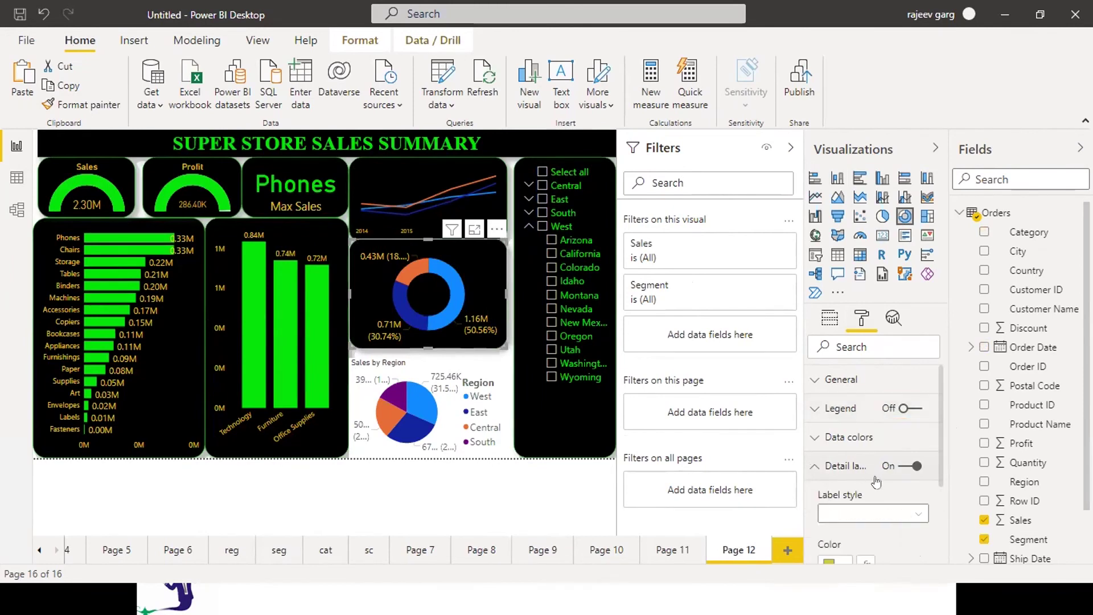
{"action": "left_click", "coordinate": [875, 511]}
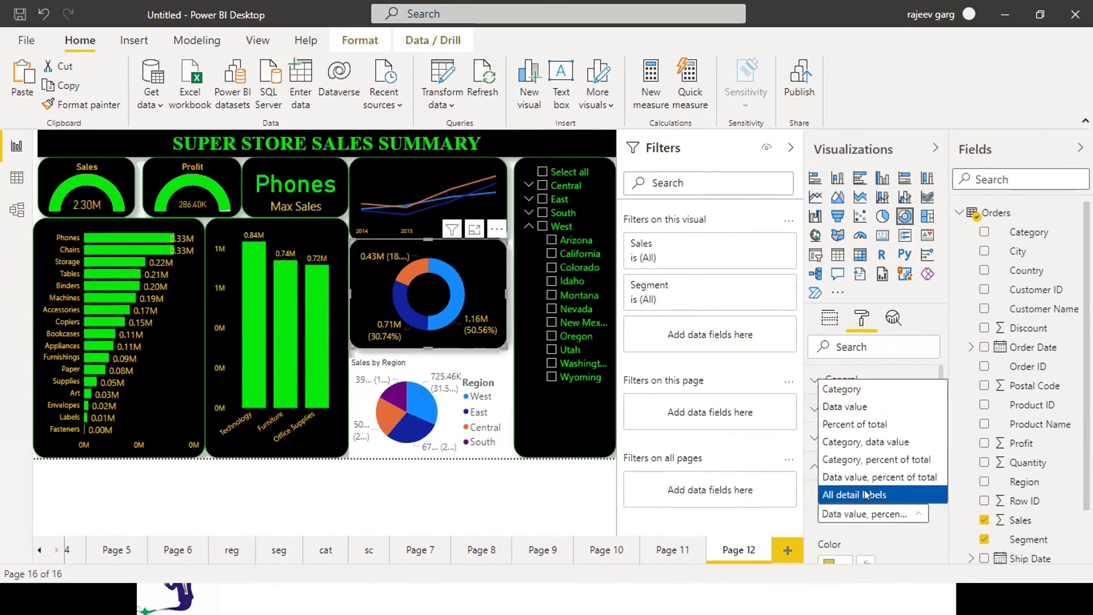
{"action": "left_click", "coordinate": [867, 491]}
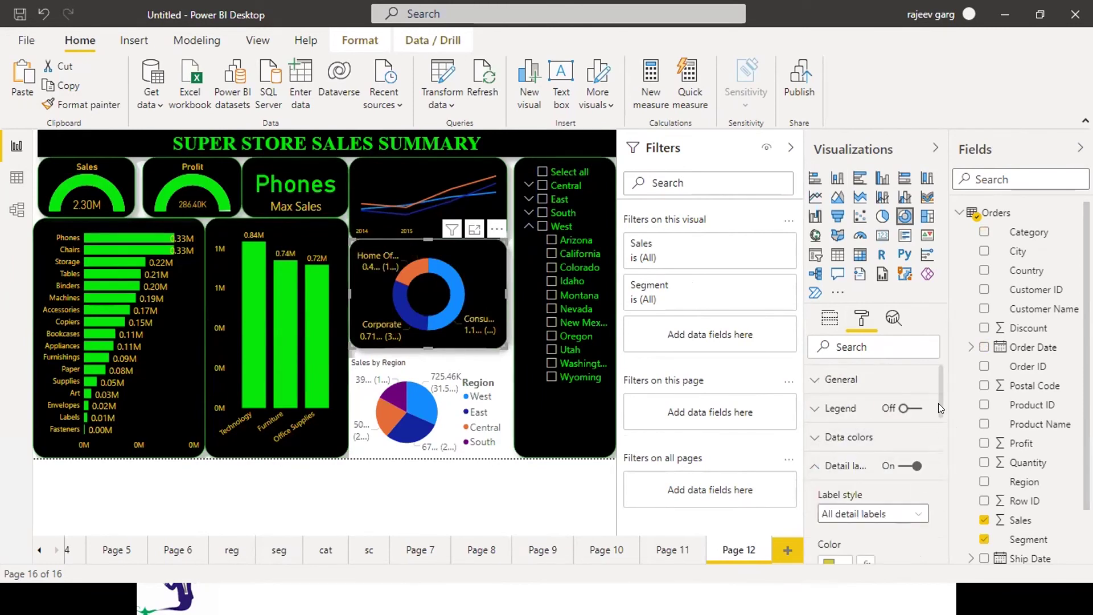
Step: Set the Segment donut chart's value and percentage decimal places to 0 and widen the chart to the edge of the slicer
{"action": "left_click_drag", "start_coordinate": [937, 402], "coordinate": [947, 474]}
{"action": "left_click", "coordinate": [837, 455]}
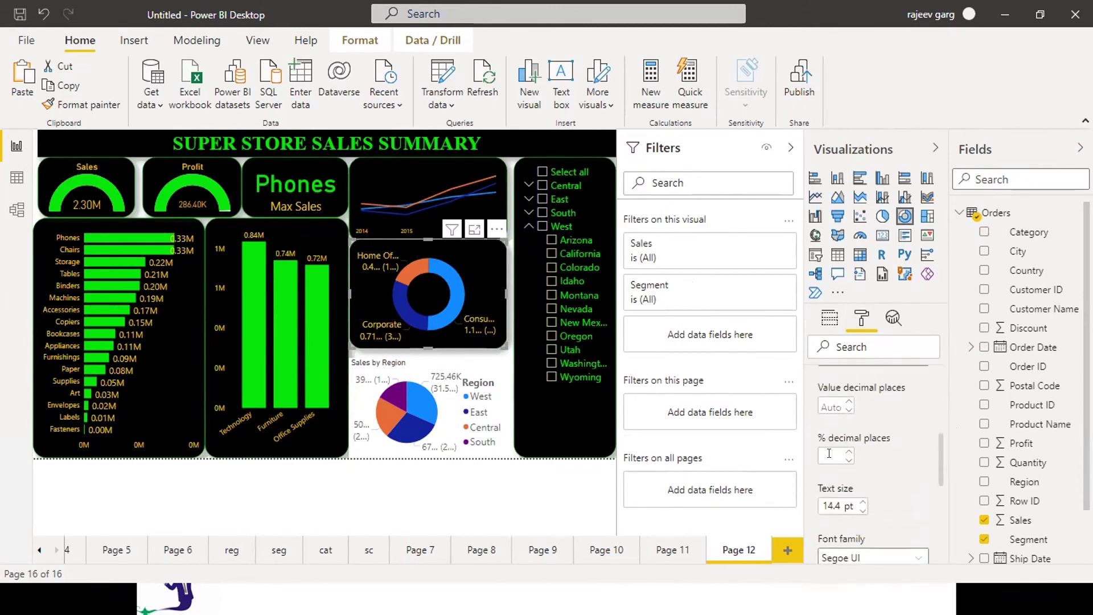
{"action": "left_click", "coordinate": [832, 403]}
{"action": "type", "text": "0"}
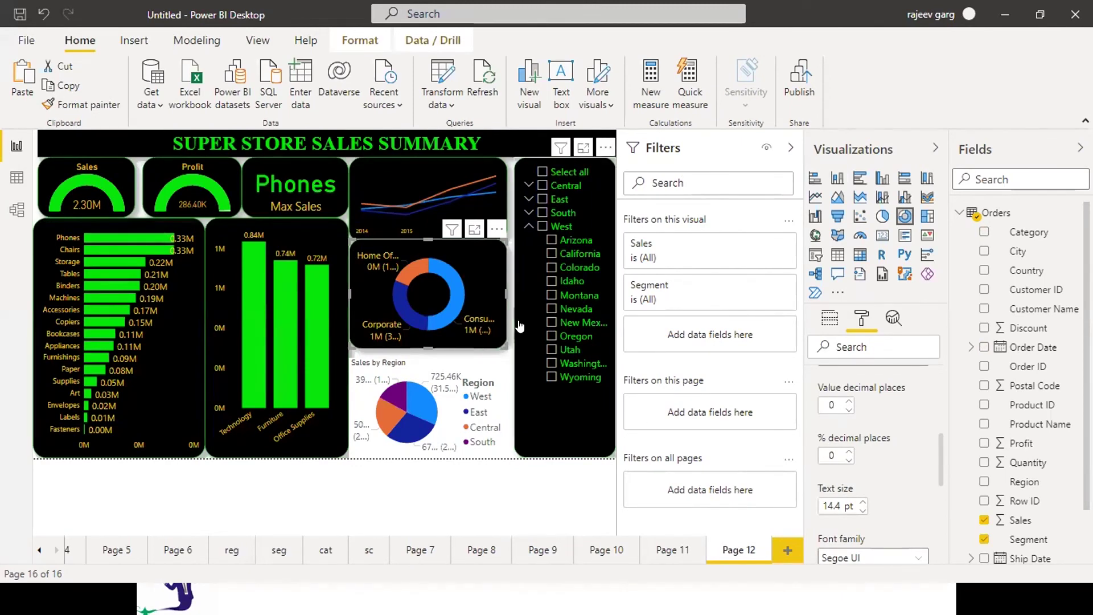
{"action": "left_click_drag", "start_coordinate": [506, 289], "coordinate": [512, 290]}
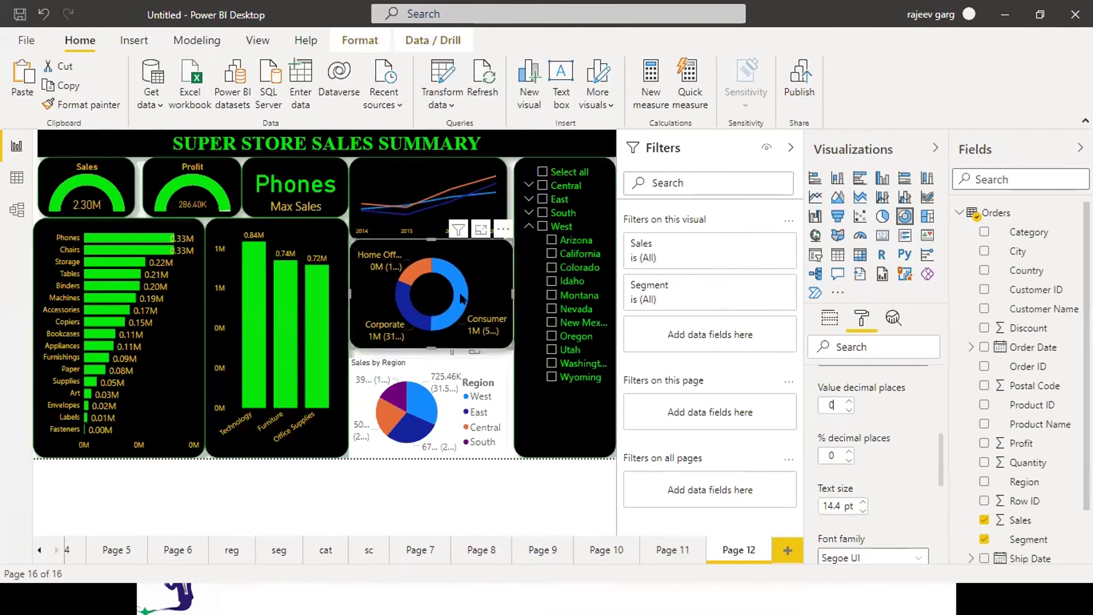
Step: Copy the Segment donut chart's formatting to the Sales by Region pie chart and enlarge the pie chart to meet the donut chart and slicer
{"action": "left_click", "coordinate": [111, 106]}
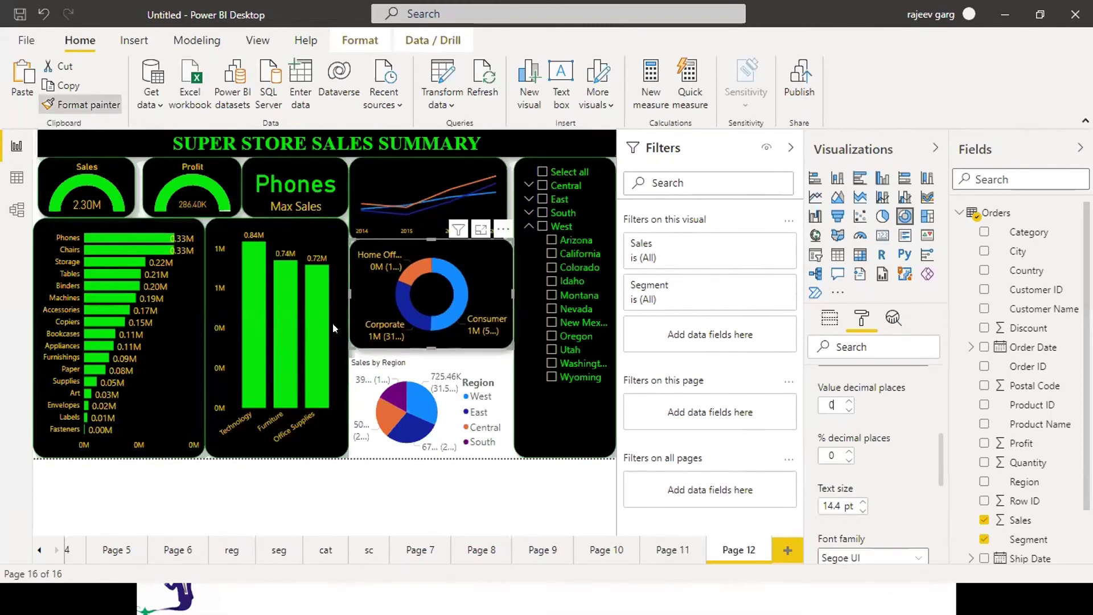
{"action": "left_click", "coordinate": [404, 366]}
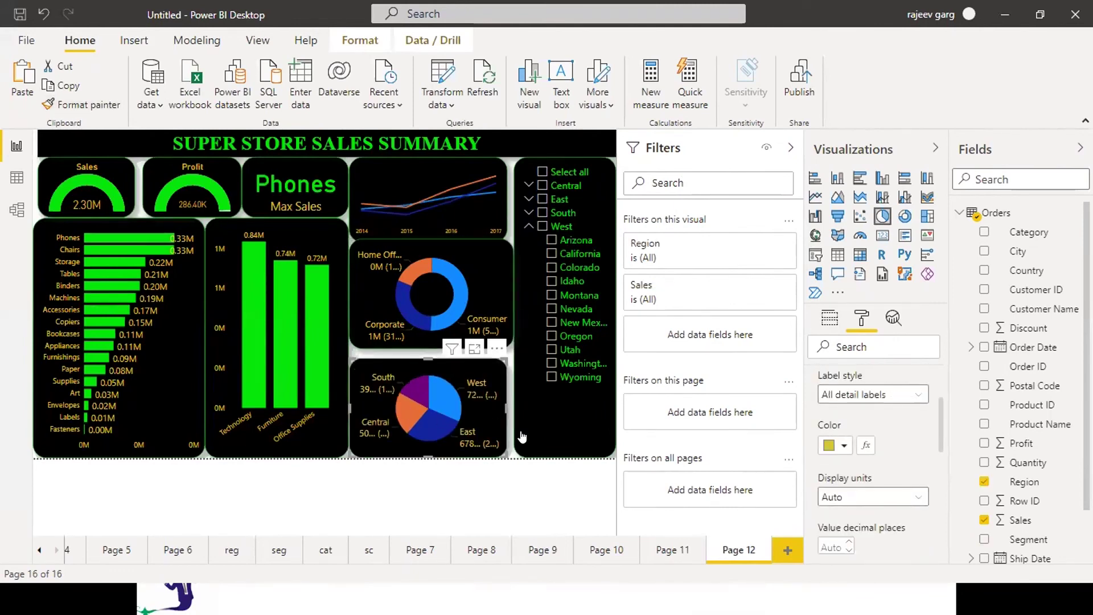
{"action": "left_click_drag", "start_coordinate": [938, 439], "coordinate": [937, 405]}
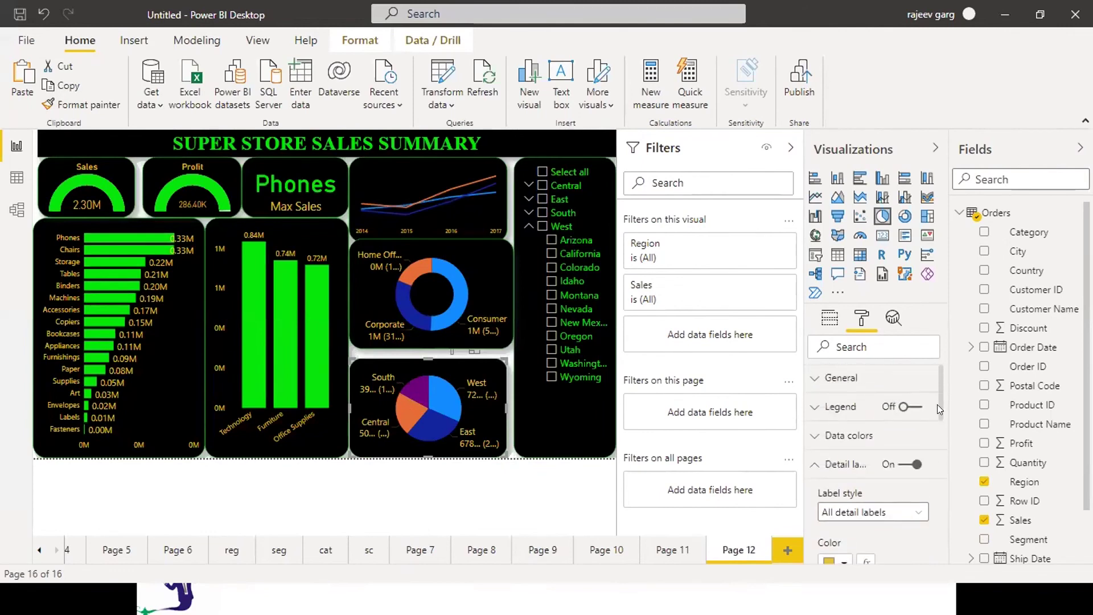
{"action": "left_click", "coordinate": [892, 478]}
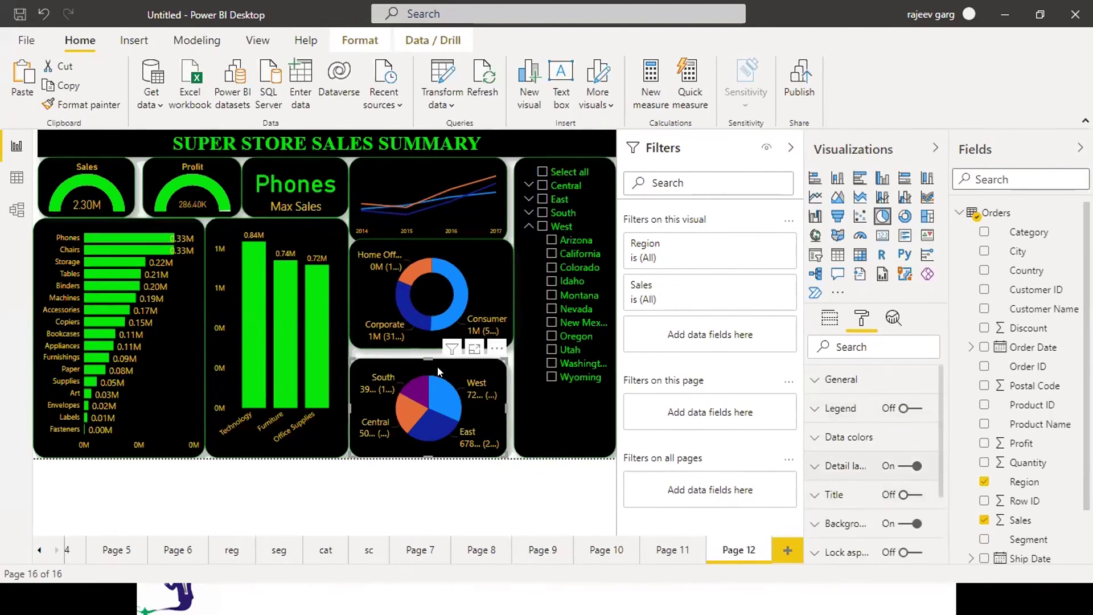
{"action": "left_click_drag", "start_coordinate": [426, 354], "coordinate": [427, 350]}
{"action": "left_click_drag", "start_coordinate": [507, 401], "coordinate": [516, 398]}
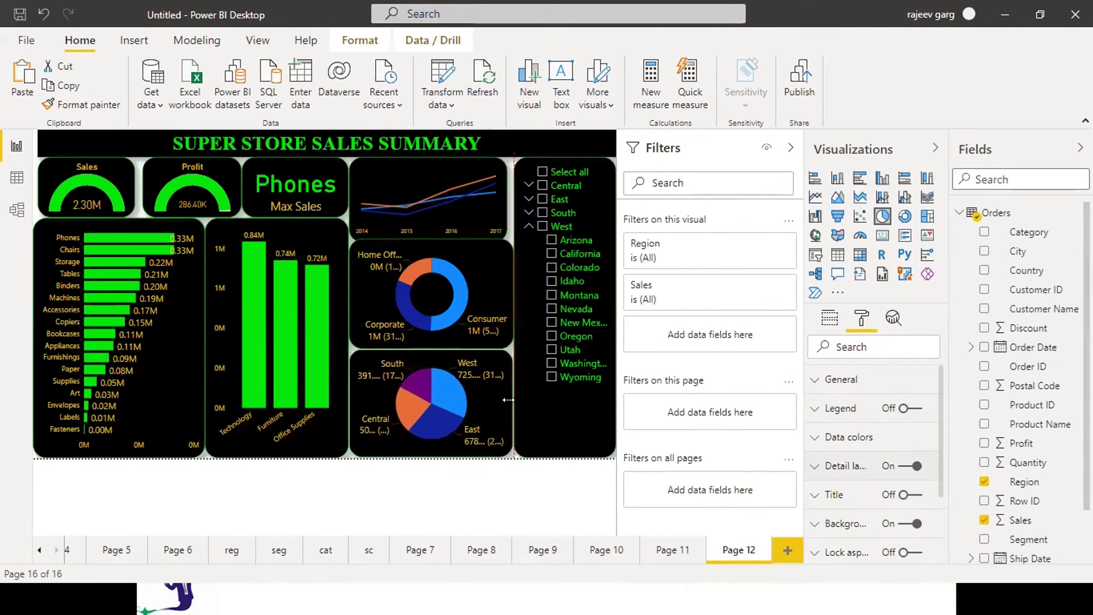
Step: Widen the Profit gauge to meet the Sales gauge and extend the yearly line chart to the edge of the slicer
{"action": "left_click", "coordinate": [509, 401]}
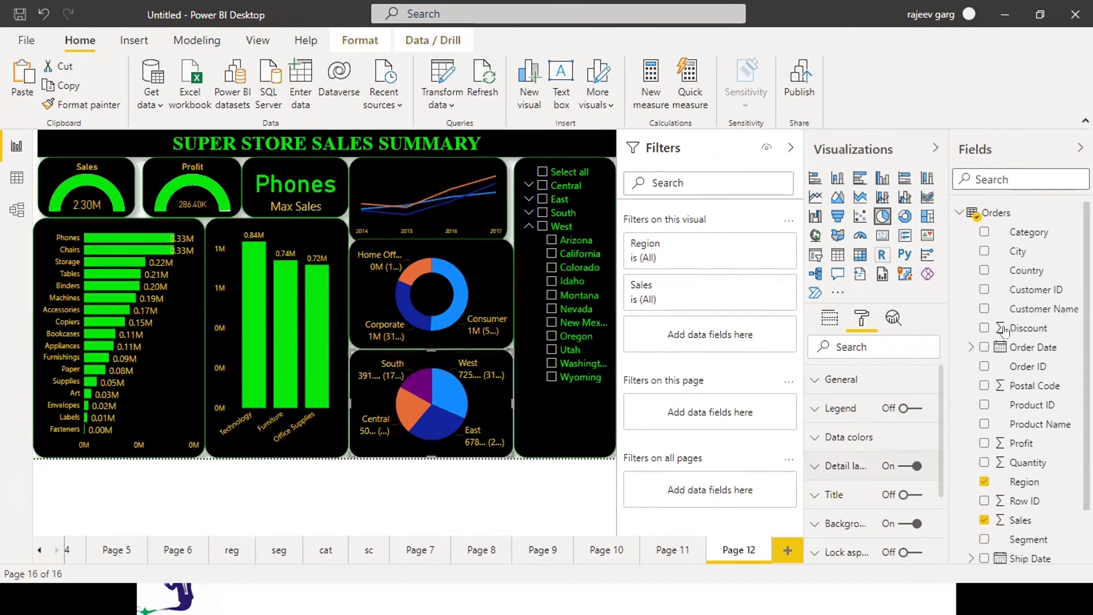
{"action": "scroll", "coordinate": [1073, 301], "scroll_direction": "down", "scroll_amount": 3}
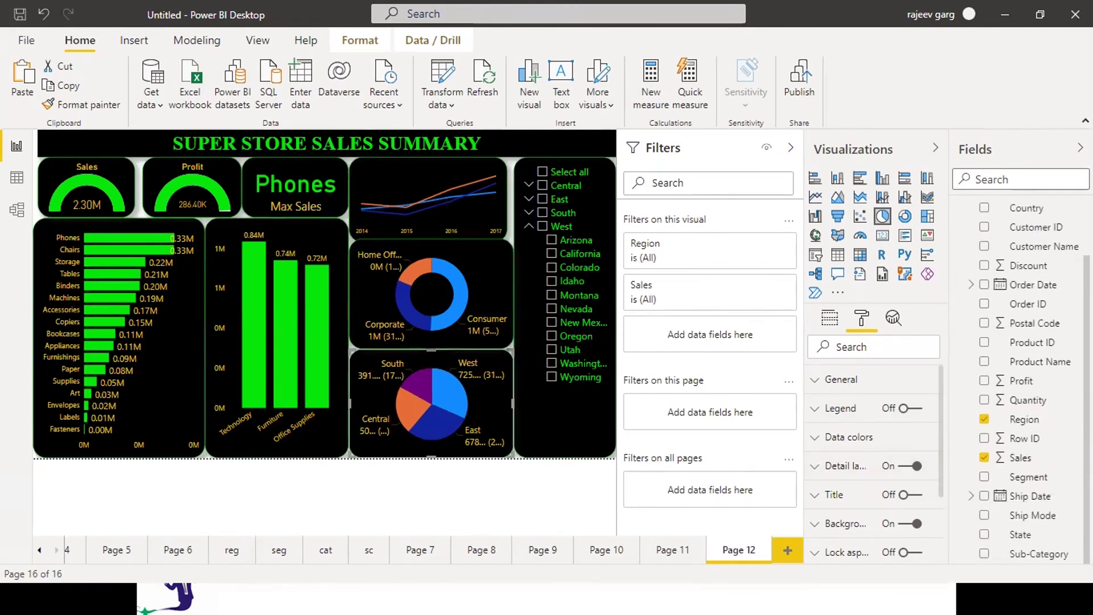
{"action": "scroll", "coordinate": [1025, 342], "scroll_direction": "up", "scroll_amount": 3}
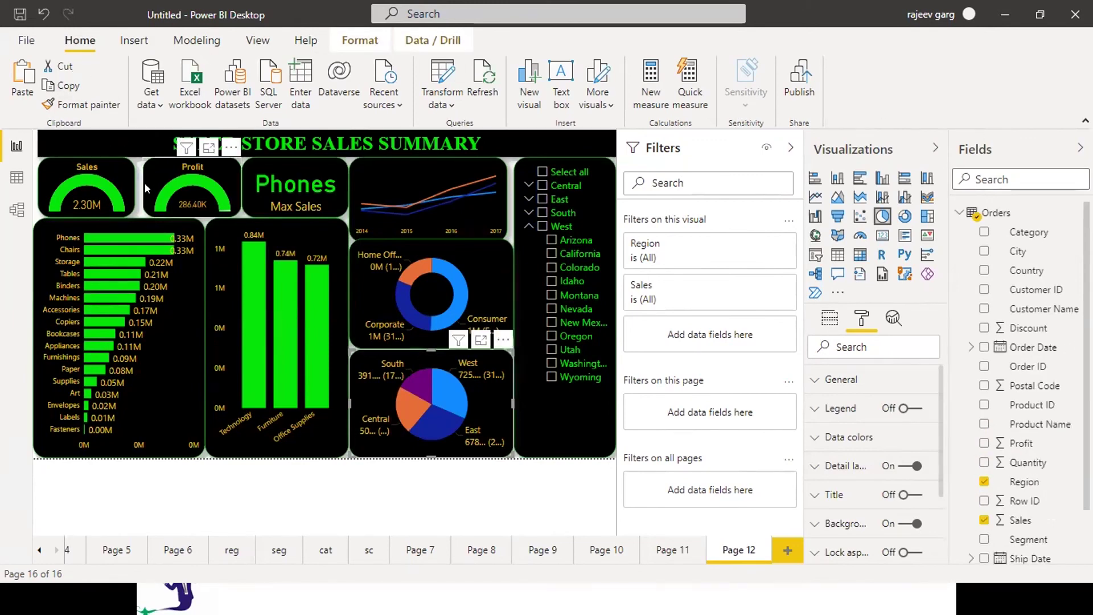
{"action": "left_click_drag", "start_coordinate": [139, 185], "coordinate": [135, 184]}
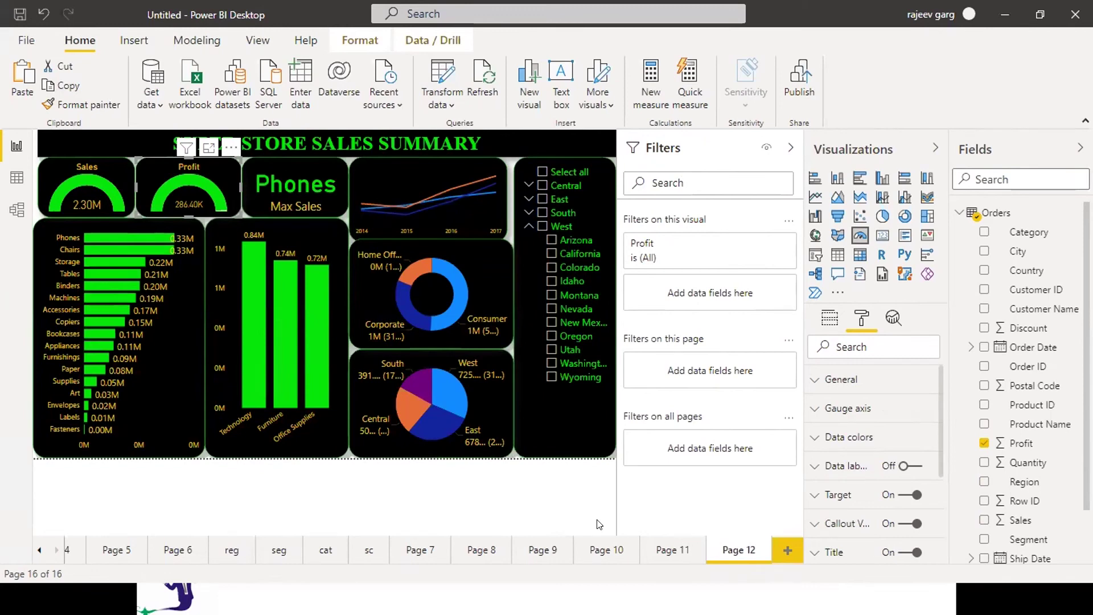
{"action": "left_click", "coordinate": [497, 194]}
{"action": "left_click_drag", "start_coordinate": [499, 194], "coordinate": [506, 194]}
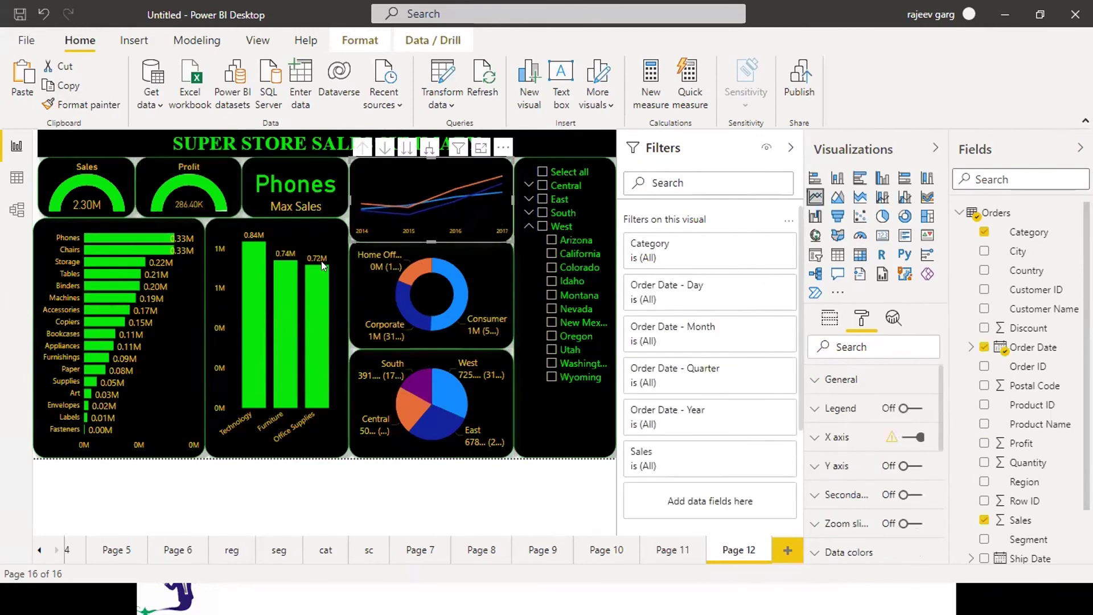
{"action": "left_click", "coordinate": [506, 348]}
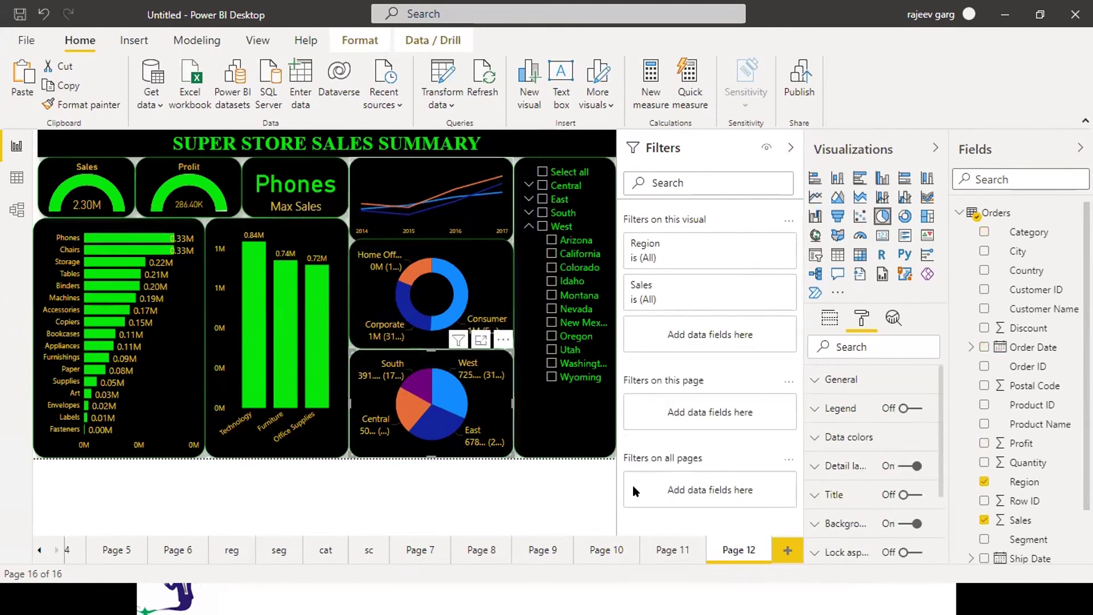
Step: Set the page background to black with 23% transparency, shortening the slicer to reach the empty page and restoring its full height
{"action": "left_click", "coordinate": [559, 450]}
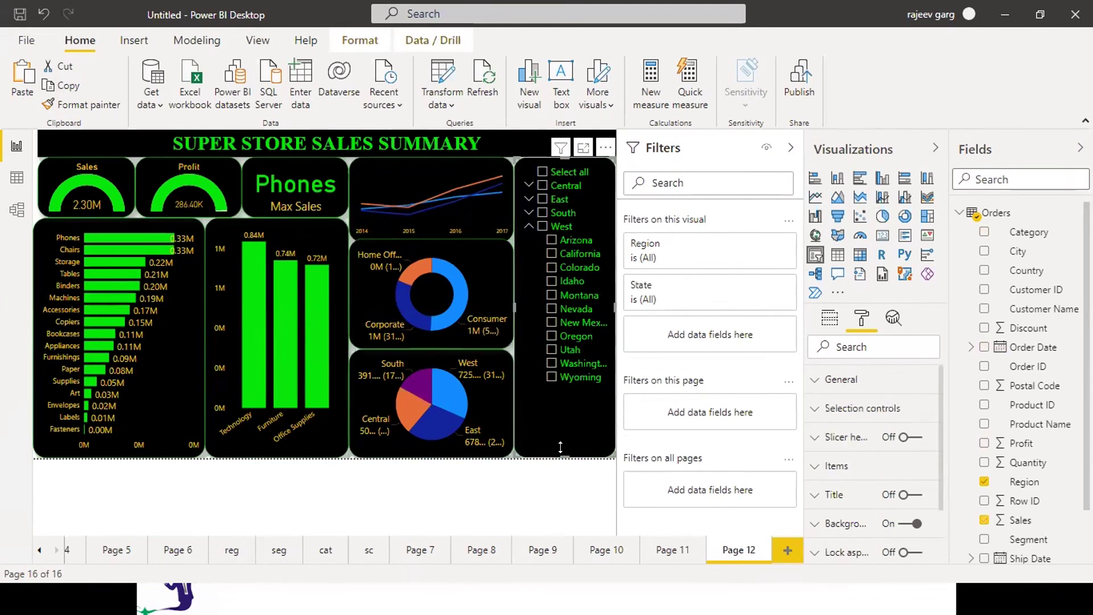
{"action": "left_click_drag", "start_coordinate": [559, 432], "coordinate": [559, 409]}
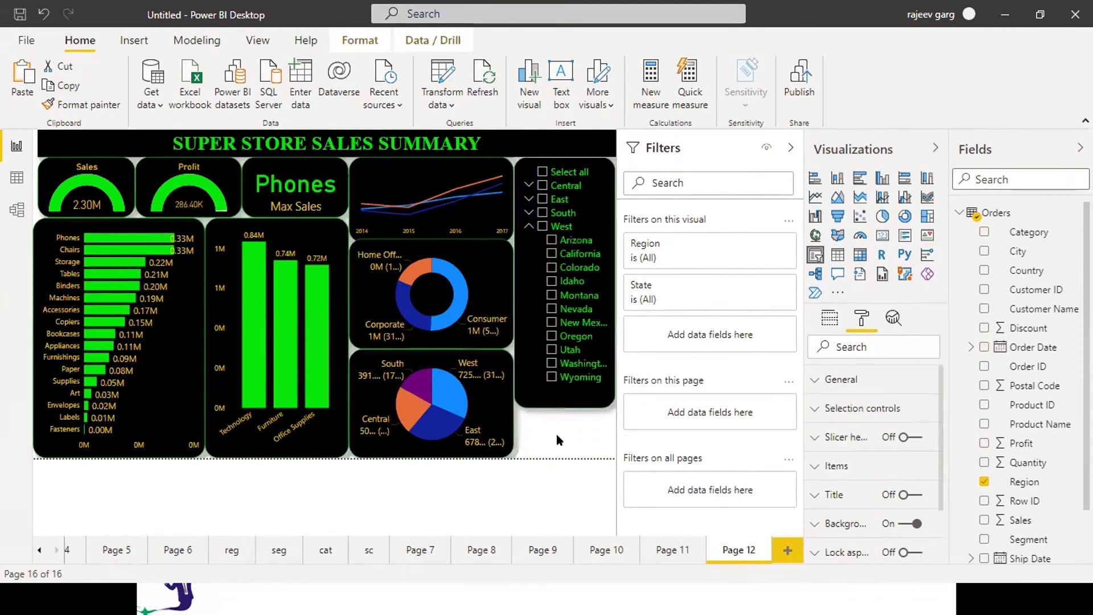
{"action": "left_click", "coordinate": [563, 432]}
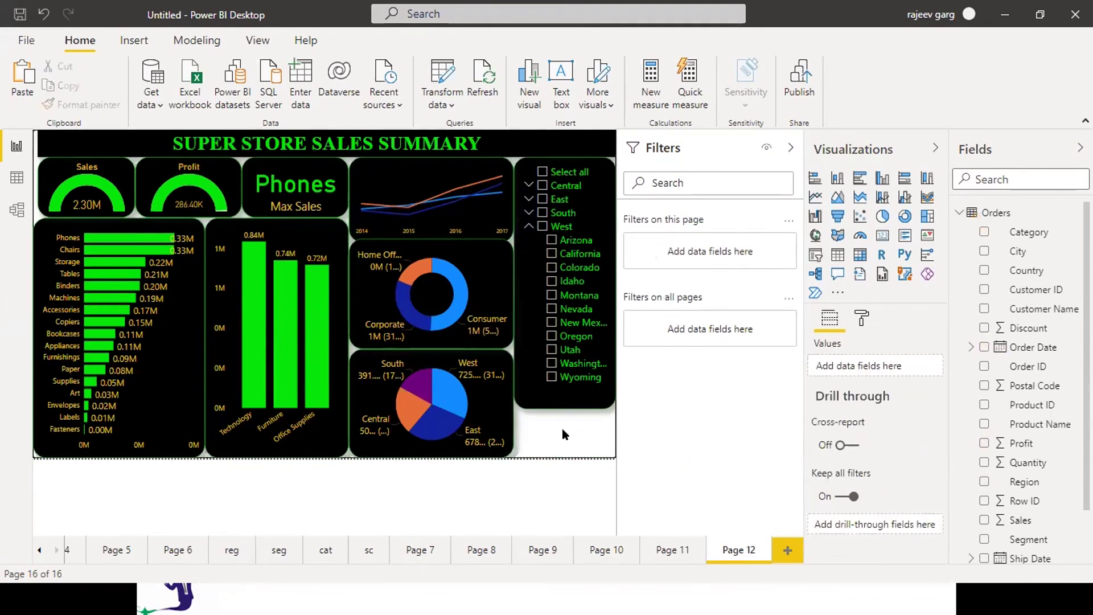
{"action": "left_click", "coordinate": [865, 316]}
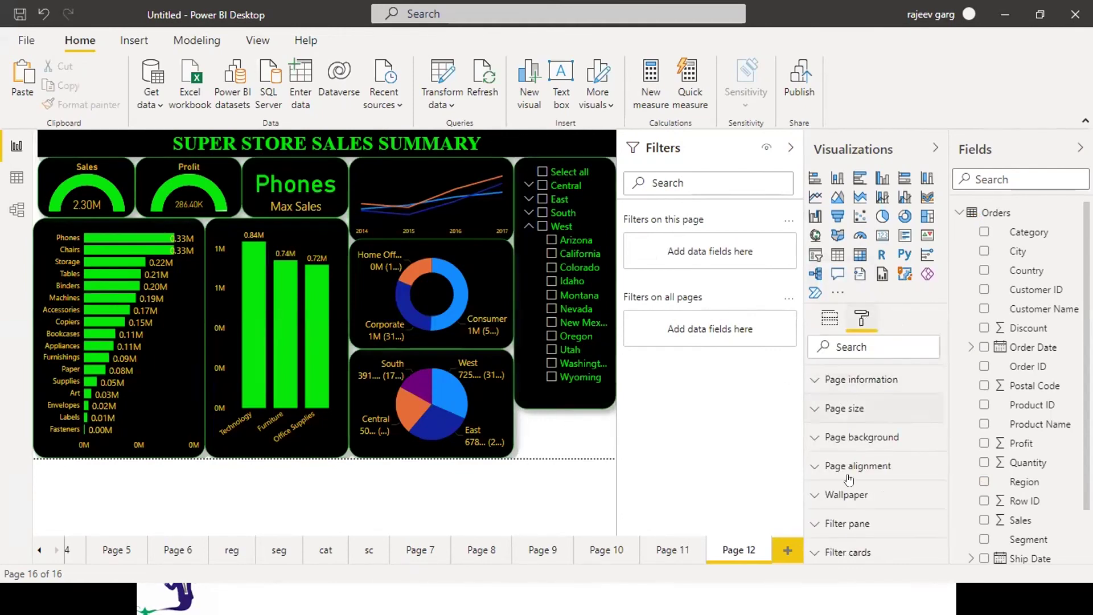
{"action": "left_click", "coordinate": [814, 436]}
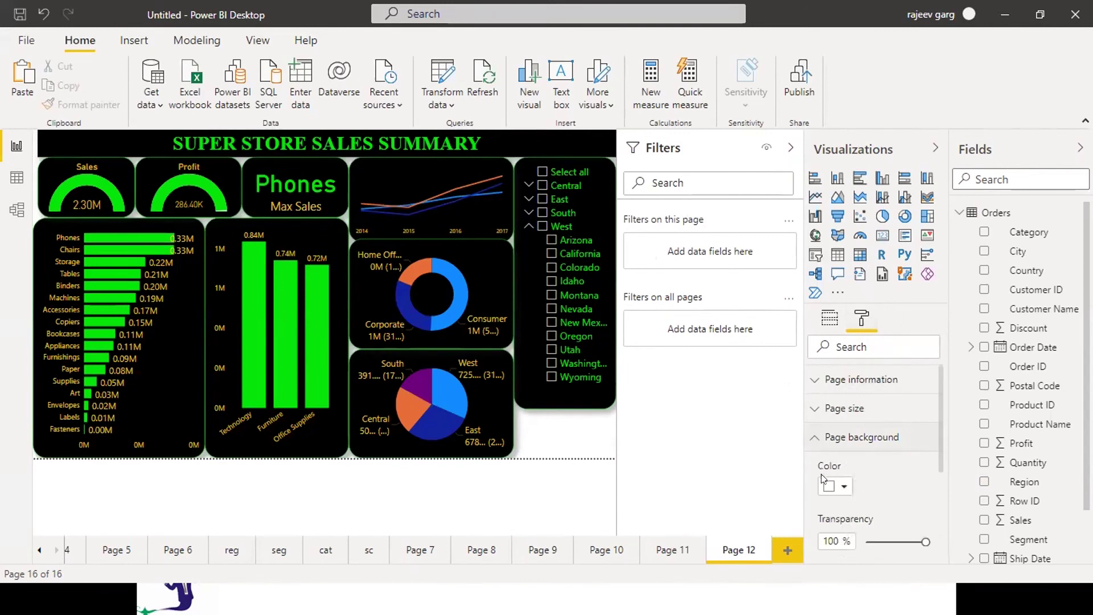
{"action": "left_click", "coordinate": [846, 486]}
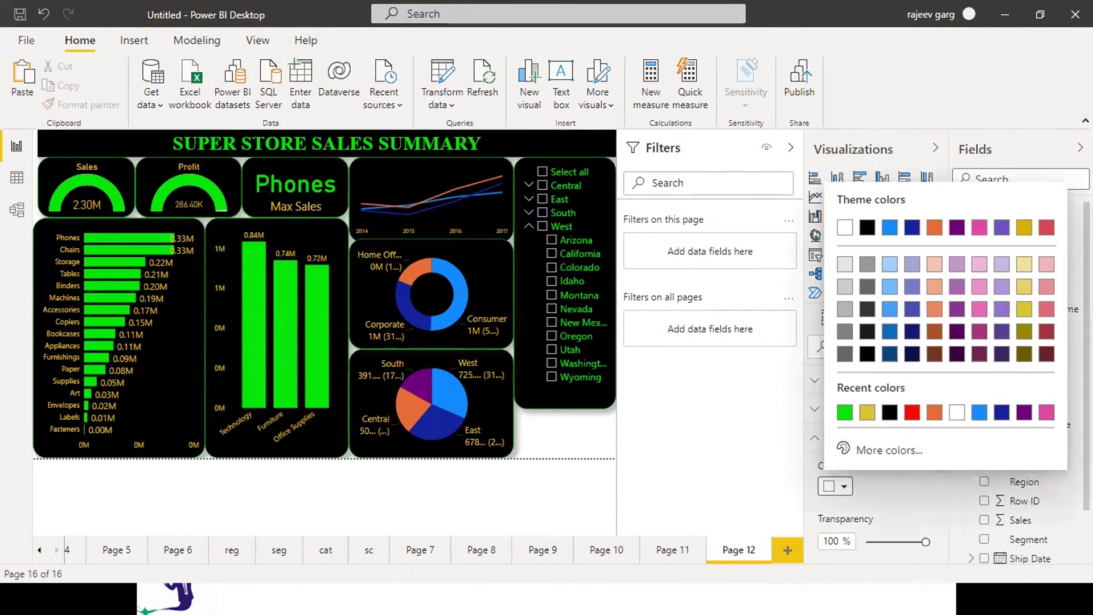
{"action": "left_click", "coordinate": [887, 418]}
{"action": "left_click", "coordinate": [822, 410]}
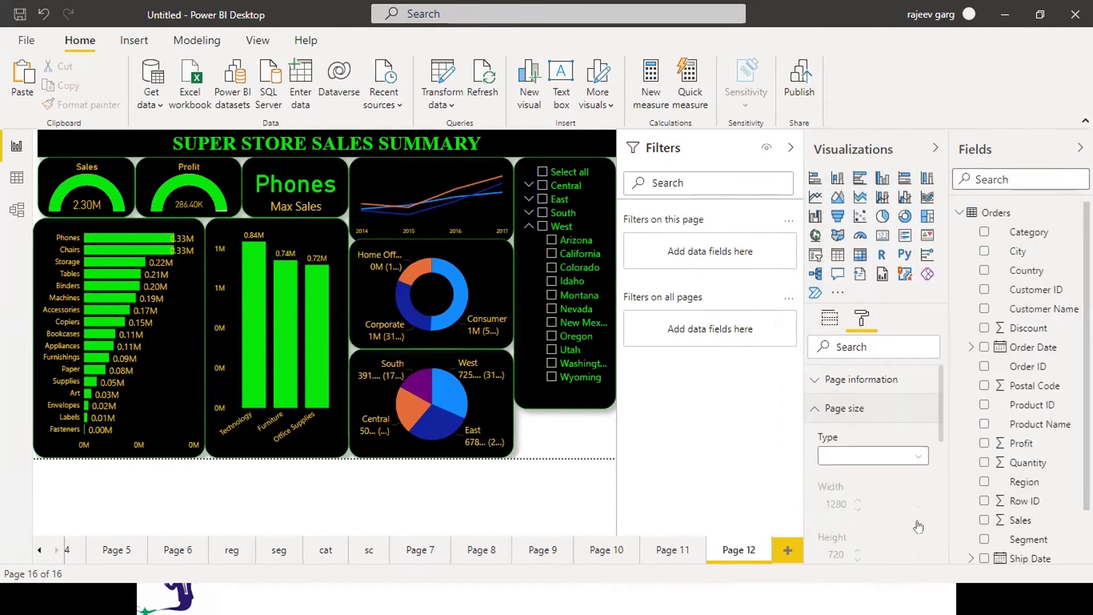
{"action": "left_click", "coordinate": [807, 408]}
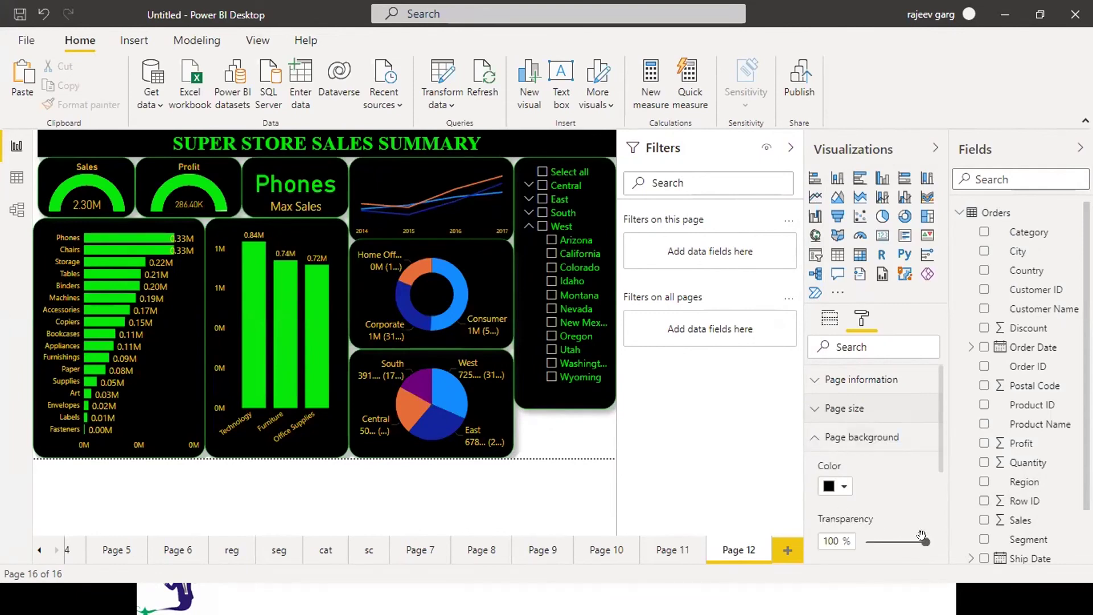
{"action": "left_click_drag", "start_coordinate": [925, 543], "coordinate": [876, 551]}
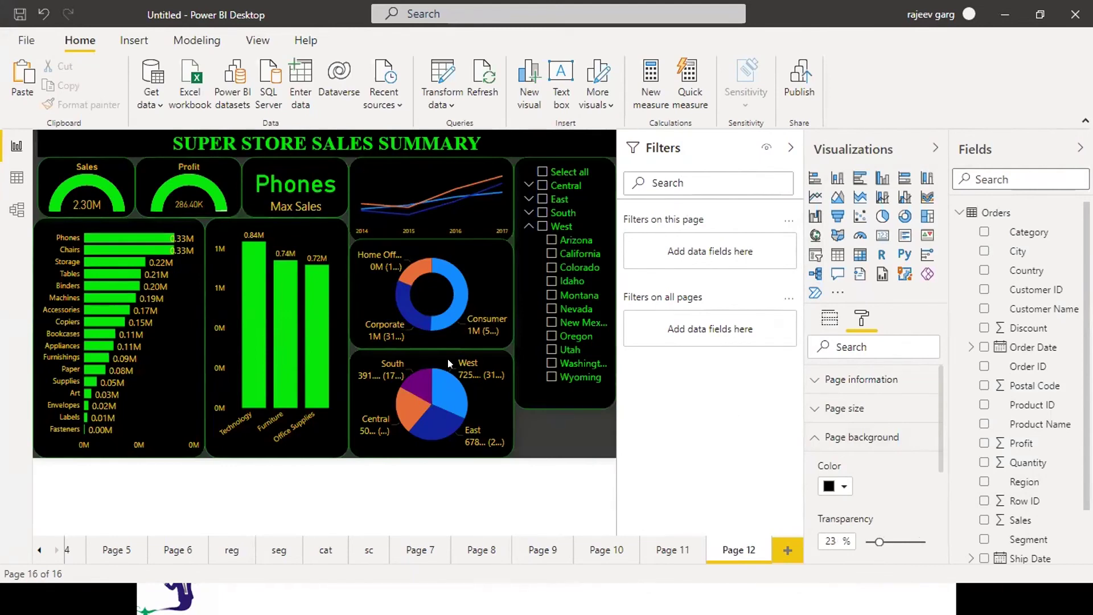
{"action": "left_click", "coordinate": [567, 408]}
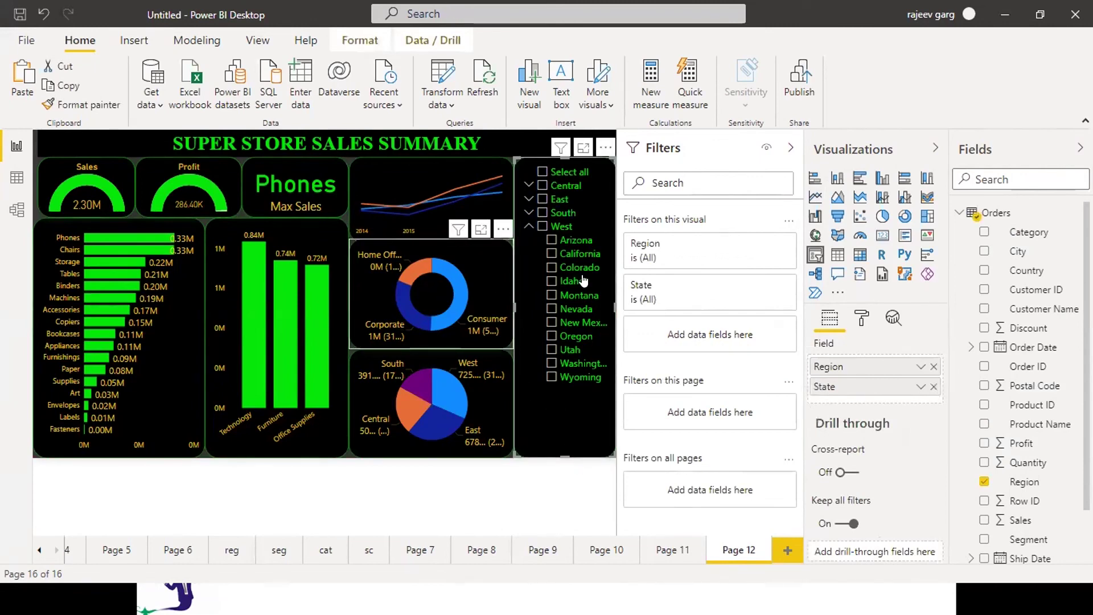
Step: Test the slicer by filtering the page to West, Colorado, California and Central in turn, finishing with Select all
{"action": "left_click", "coordinate": [543, 225]}
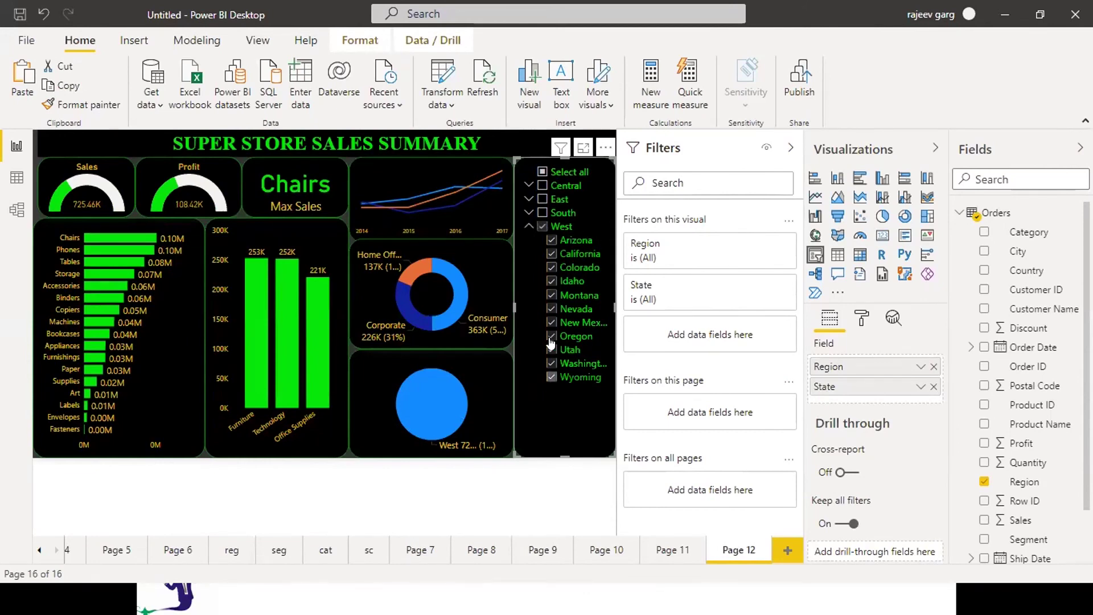
{"action": "left_click", "coordinate": [537, 227]}
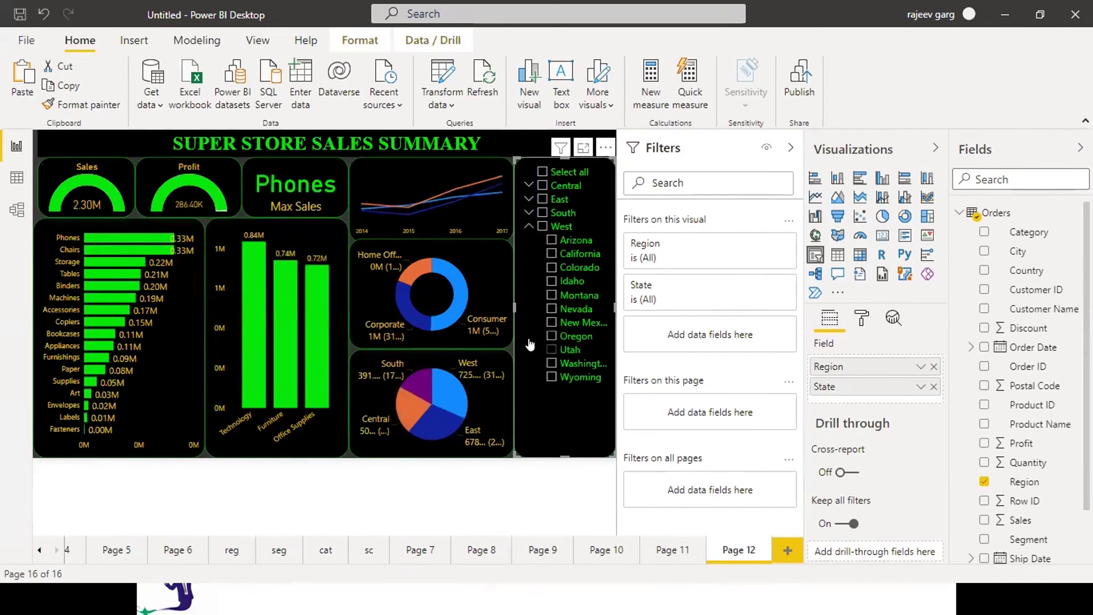
{"action": "left_click", "coordinate": [550, 267]}
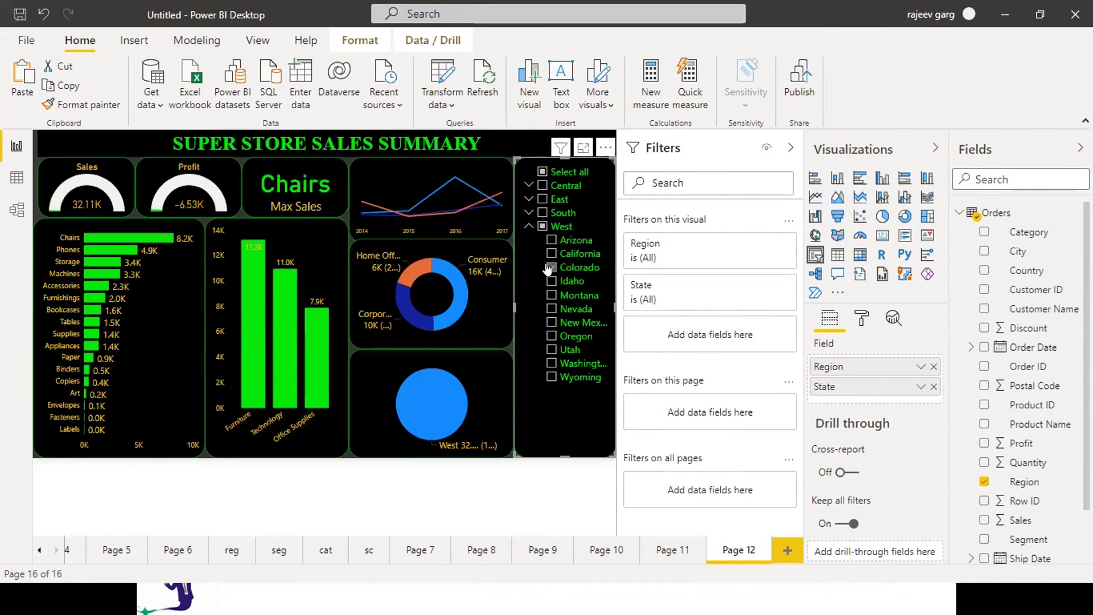
{"action": "left_click", "coordinate": [551, 253]}
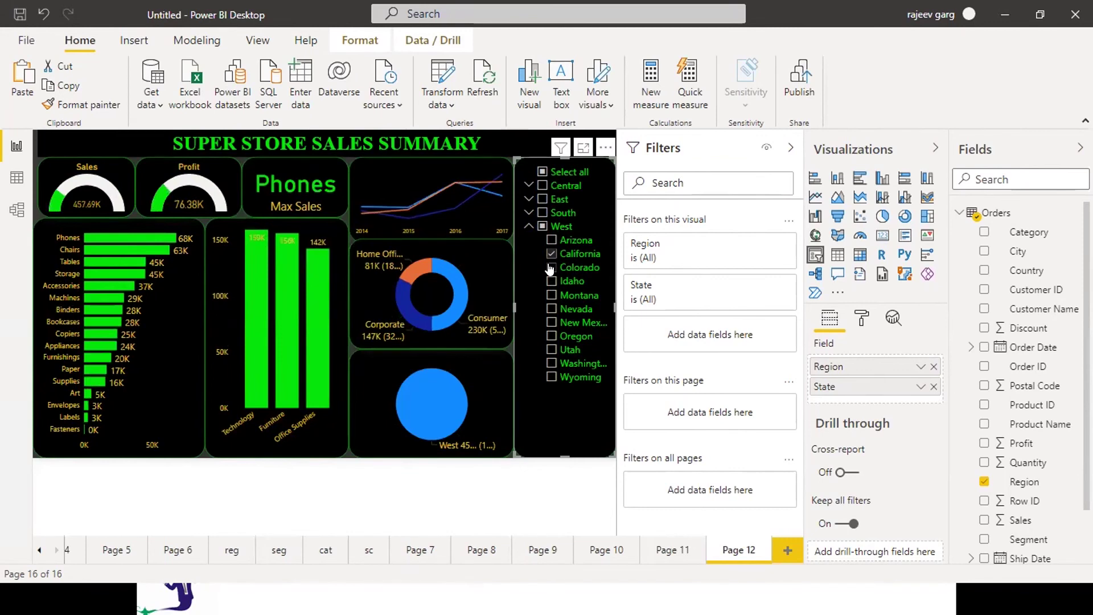
{"action": "left_click", "coordinate": [540, 172]}
{"action": "left_click", "coordinate": [540, 172]}
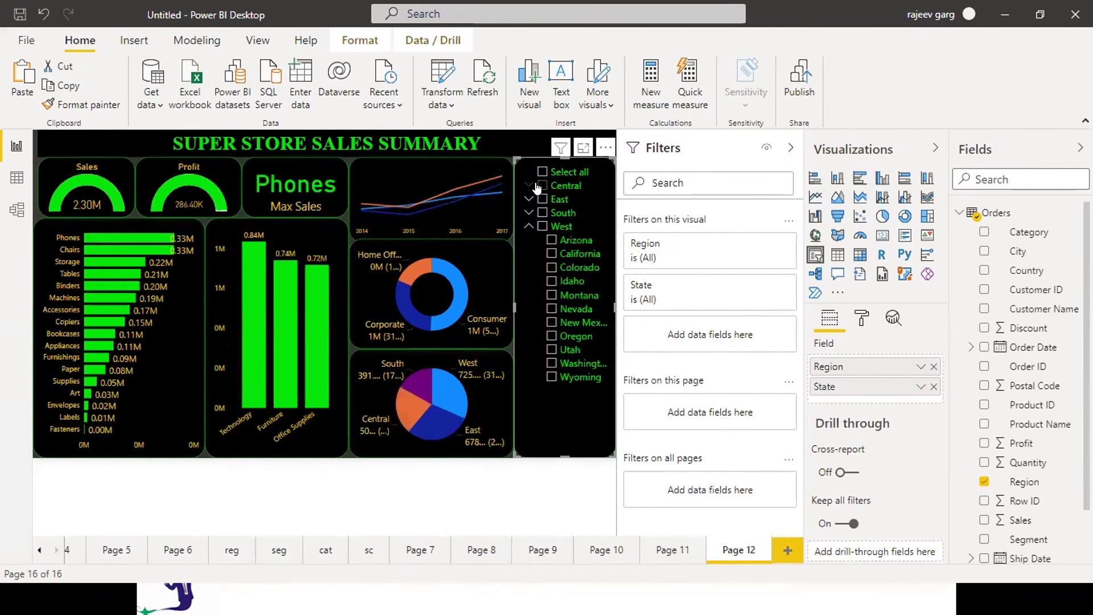
{"action": "left_click", "coordinate": [538, 186]}
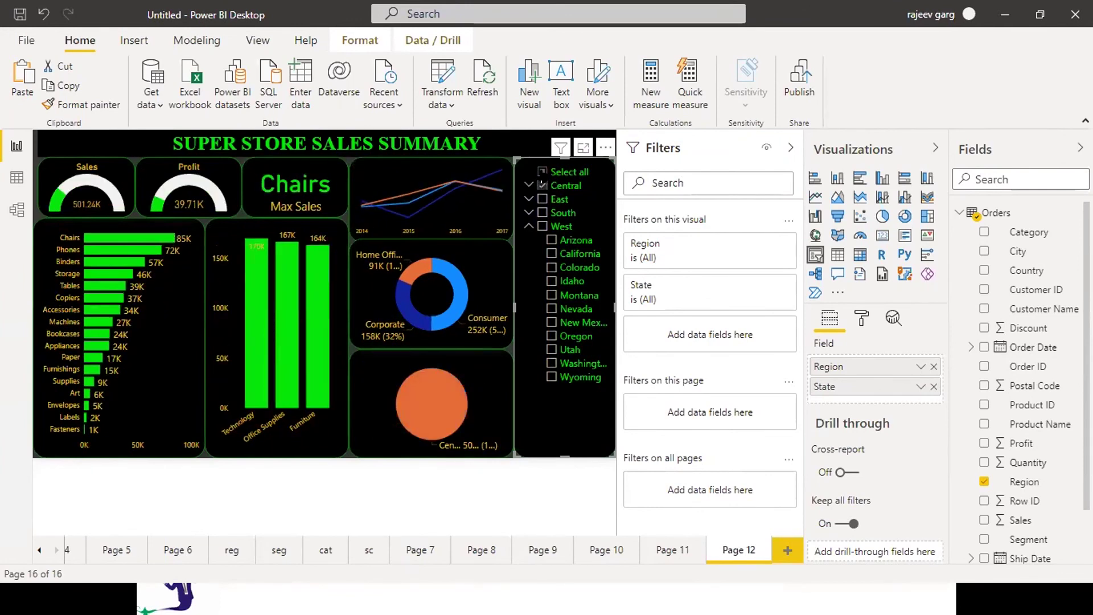
{"action": "left_click", "coordinate": [543, 171]}
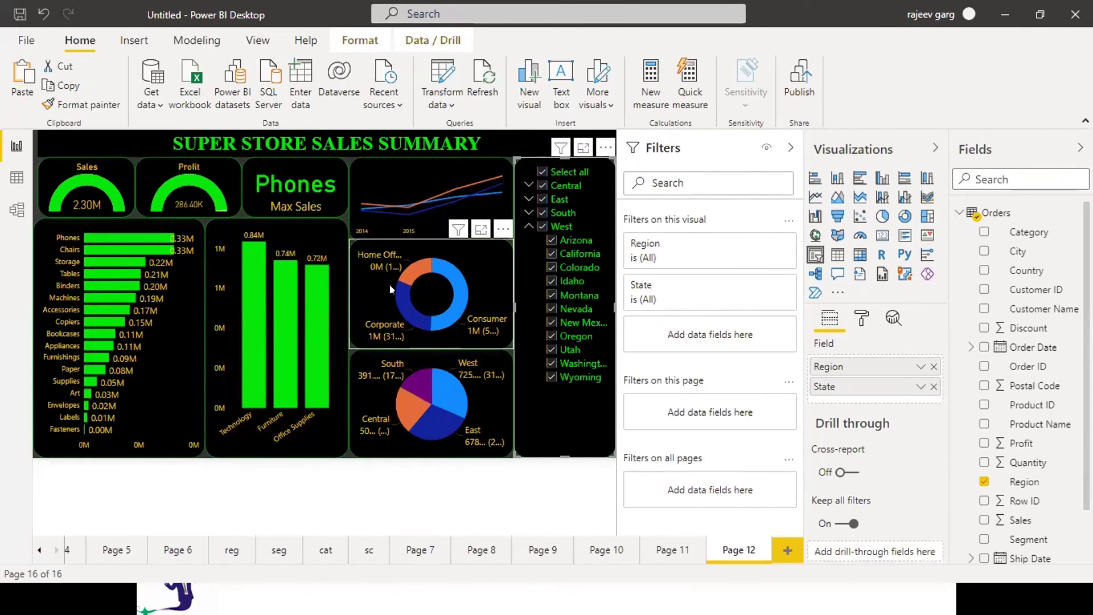
Step: Cross-highlight the visuals by the Technology column and the West pie slice, and clear the highlighting
{"action": "left_click", "coordinate": [250, 309]}
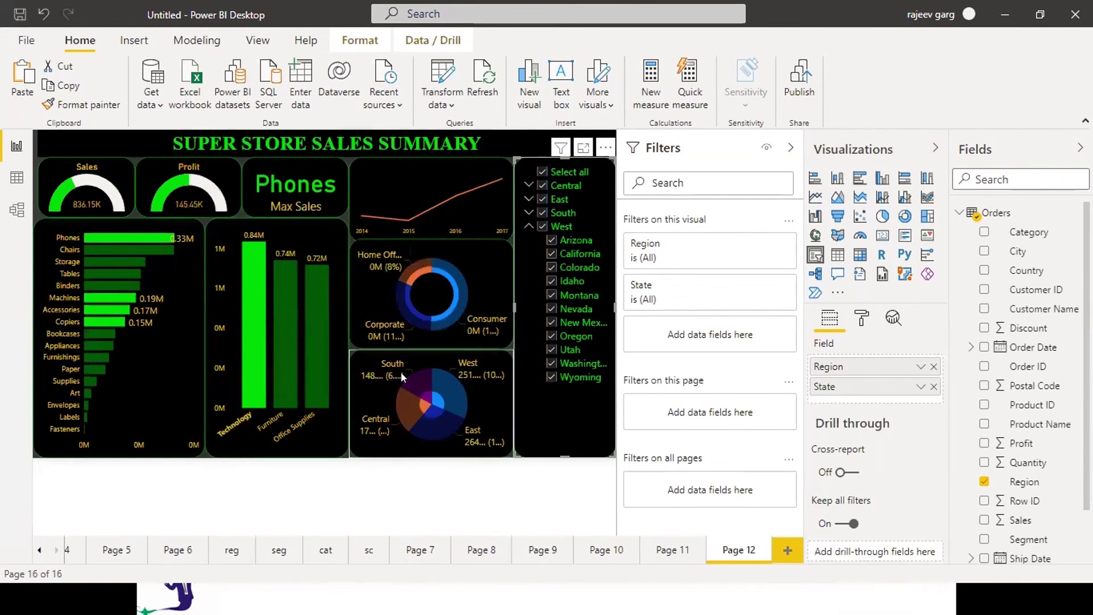
{"action": "mouse_move", "coordinate": [454, 400]}
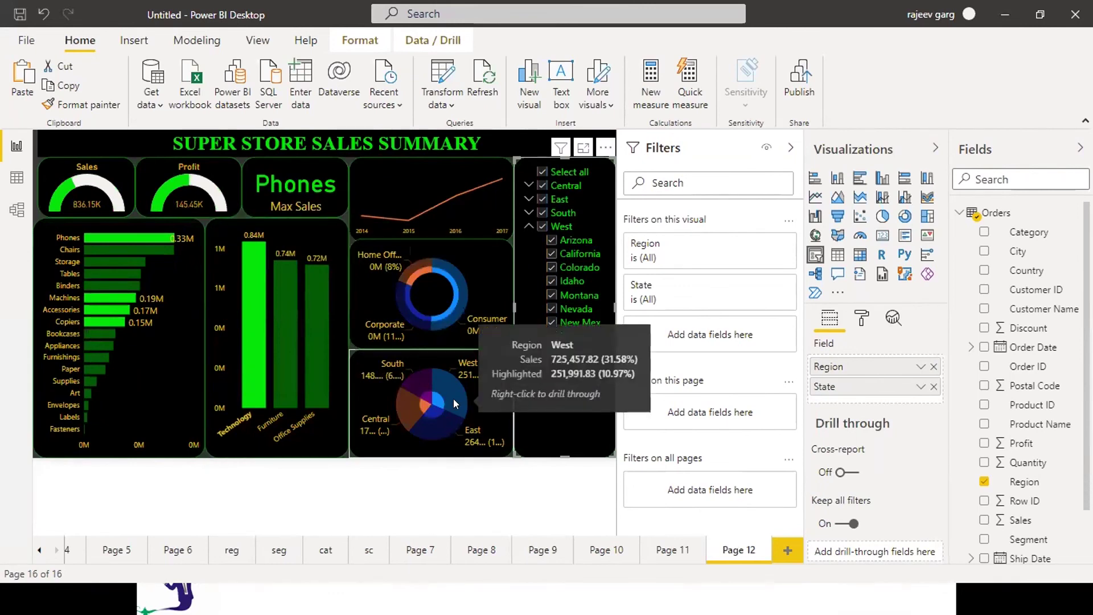
{"action": "left_click", "coordinate": [454, 399]}
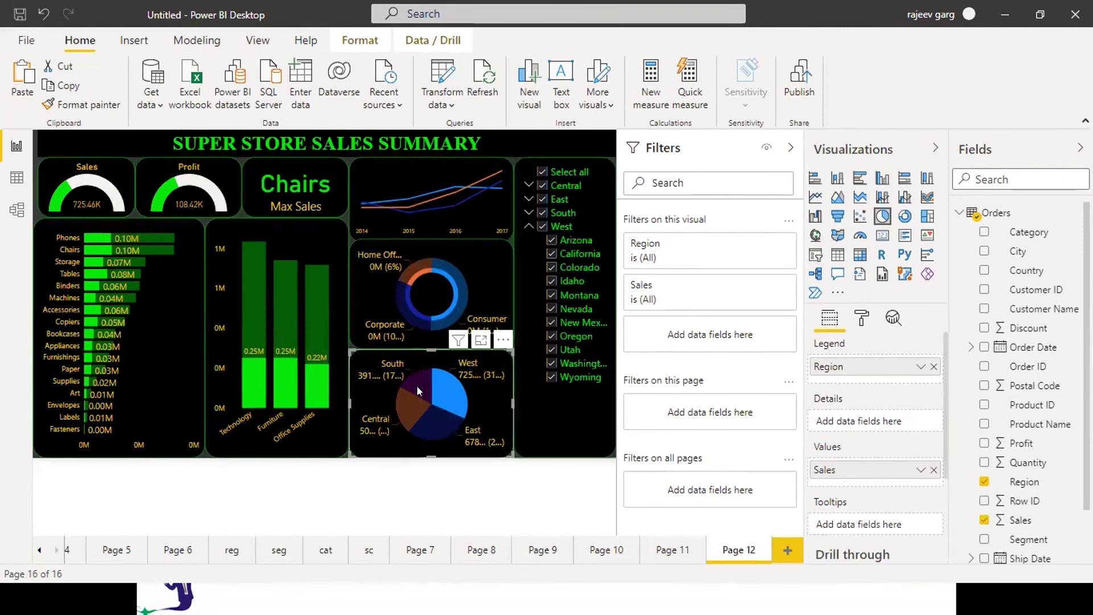
{"action": "left_click", "coordinate": [373, 454]}
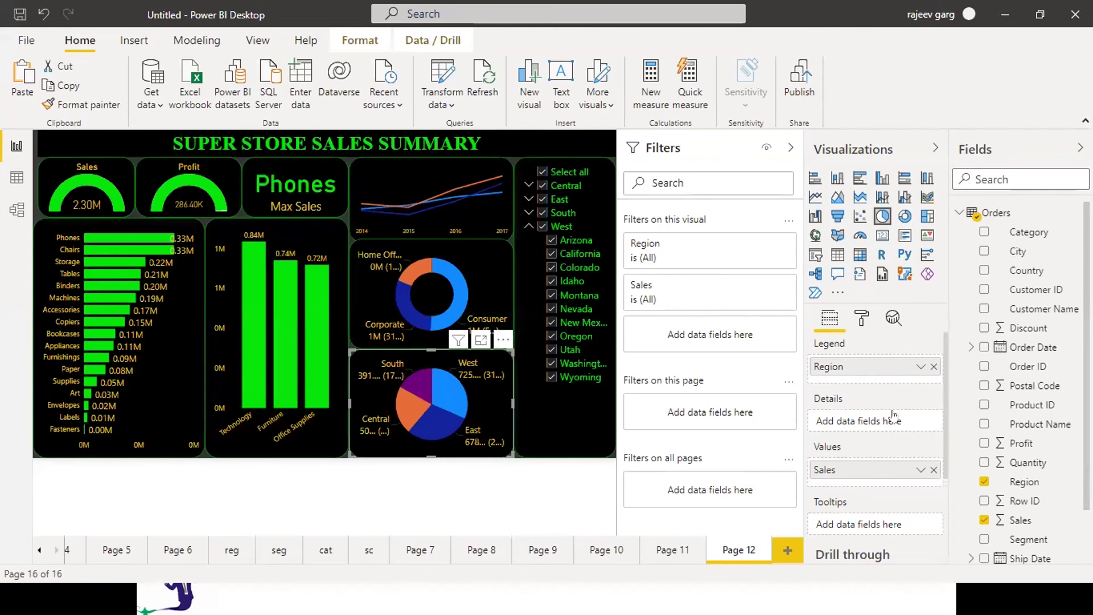
{"action": "key", "text": "super"}
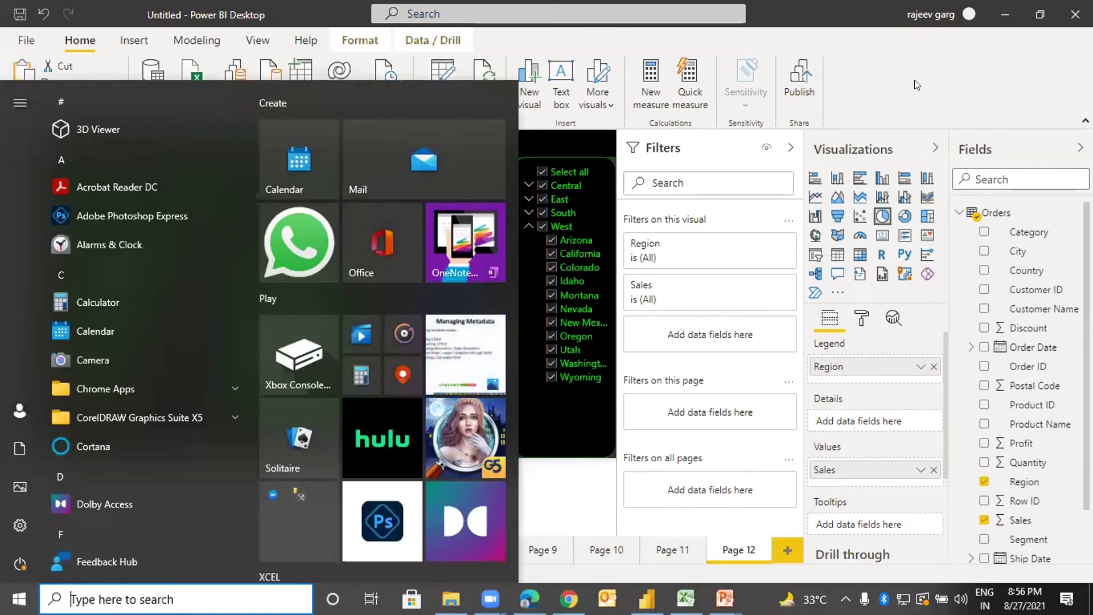
{"action": "left_click", "coordinate": [767, 93]}
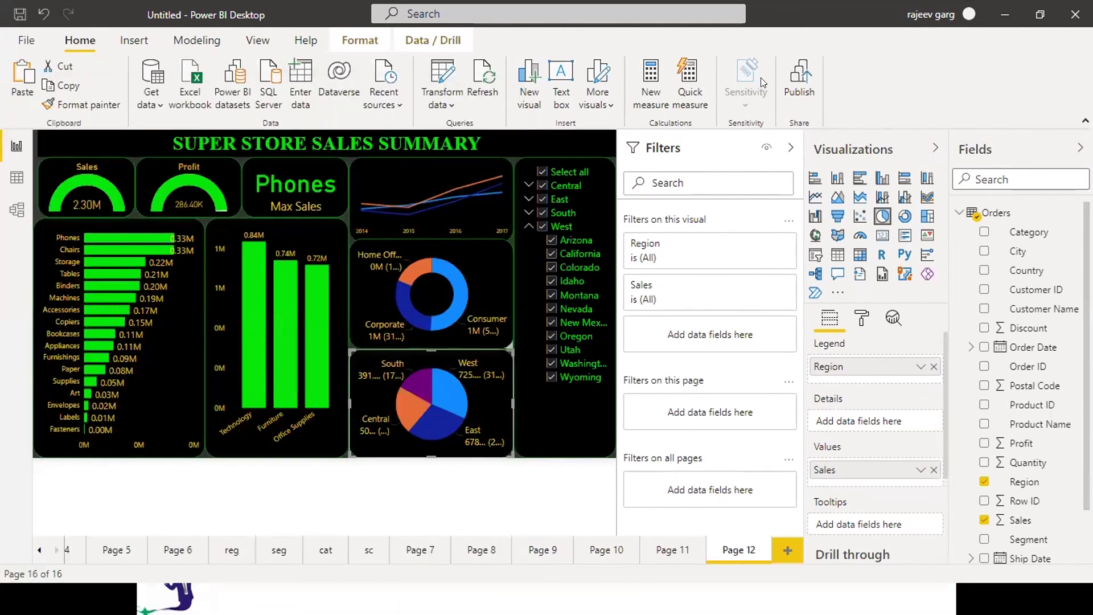
{"action": "key", "text": "super"}
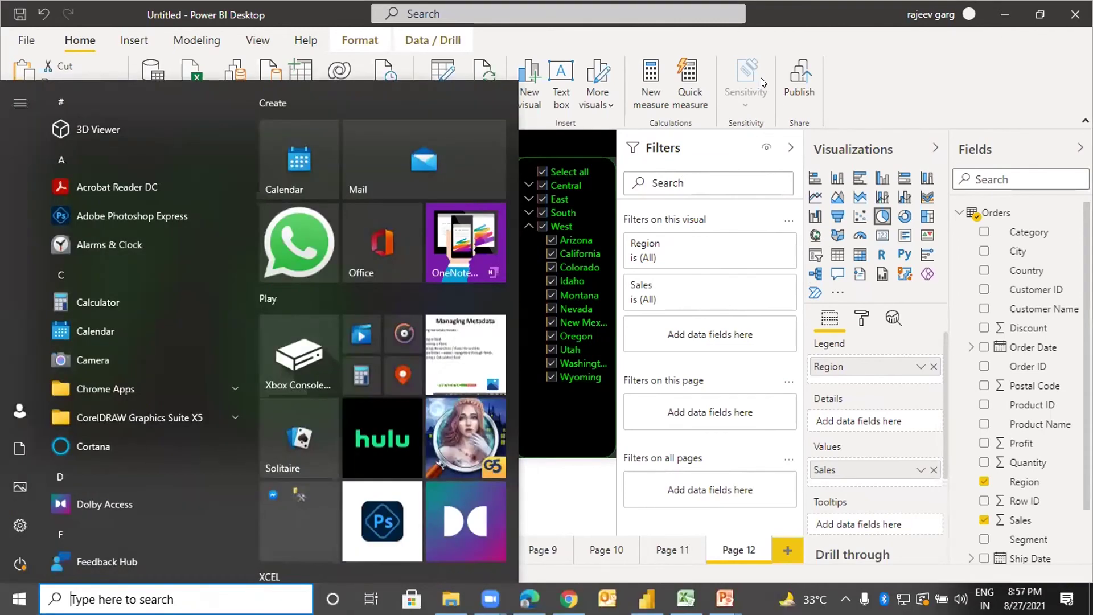
{"action": "key", "text": "super"}
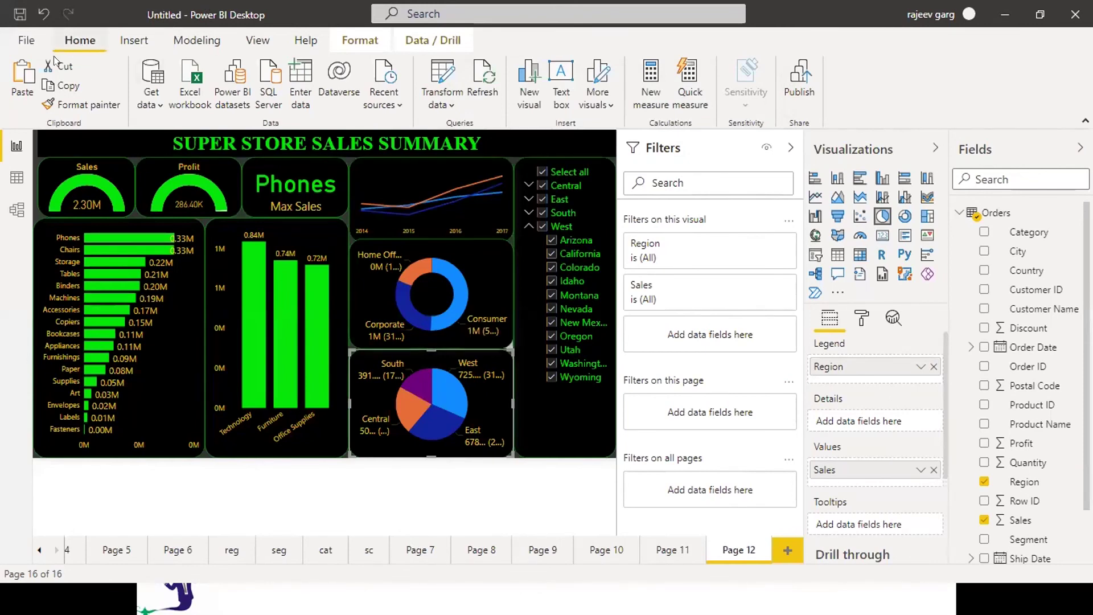
Step: Save the report to the Desktop as "super store summary" in Power BI file format
{"action": "left_click", "coordinate": [20, 14]}
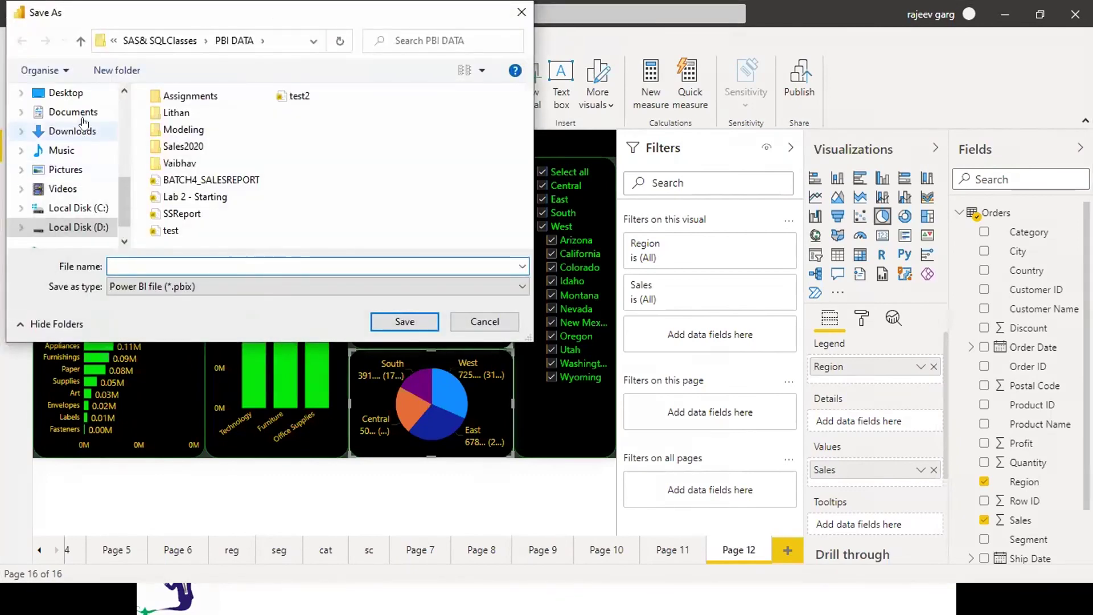
{"action": "left_click", "coordinate": [63, 92]}
{"action": "left_click", "coordinate": [133, 265]}
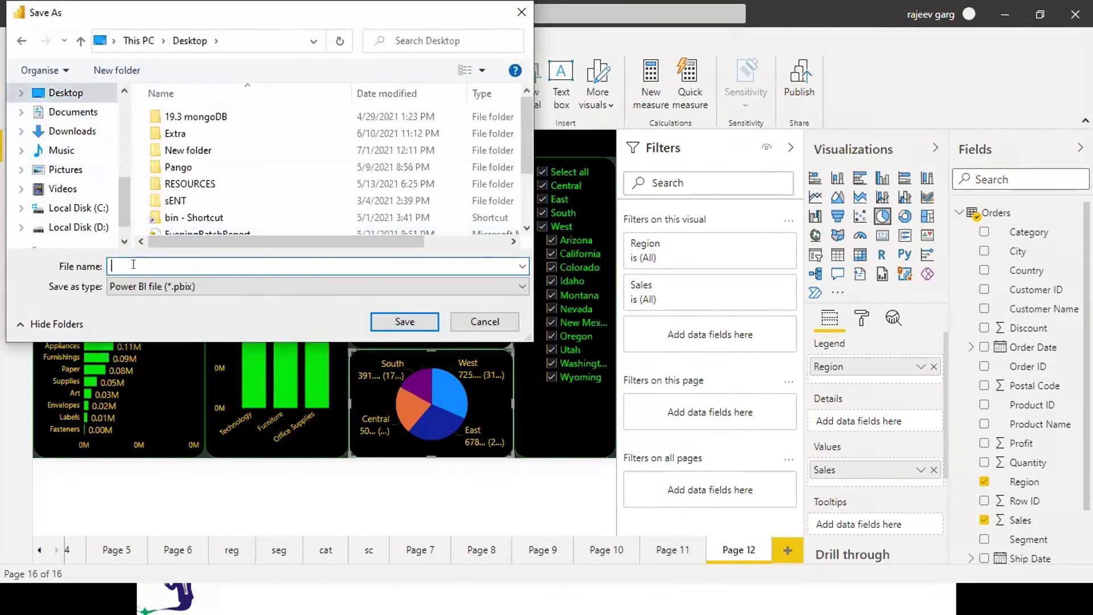
{"action": "type", "text": "super store summary"}
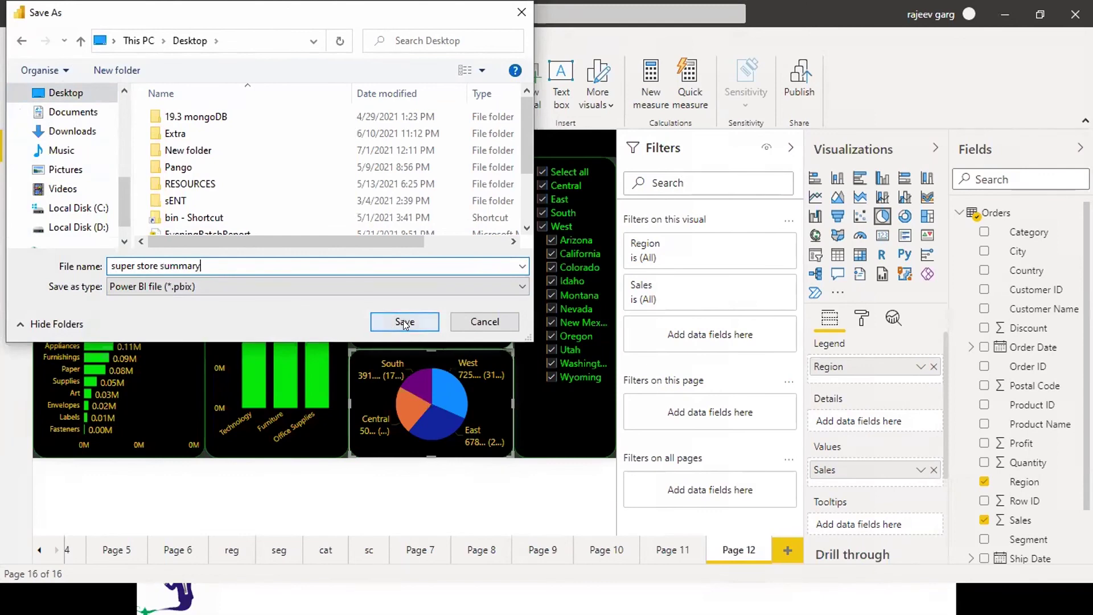
{"action": "left_click", "coordinate": [405, 322]}
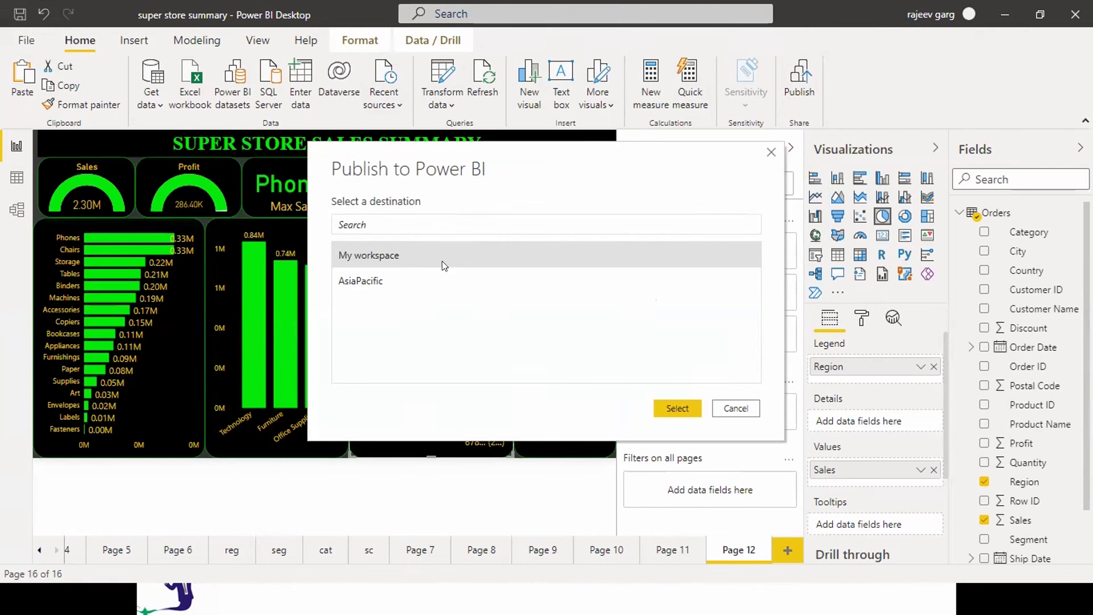
Step: Publish the report to My workspace and follow its link through to the Microsoft sign-in form in the browser
{"action": "left_click", "coordinate": [686, 406]}
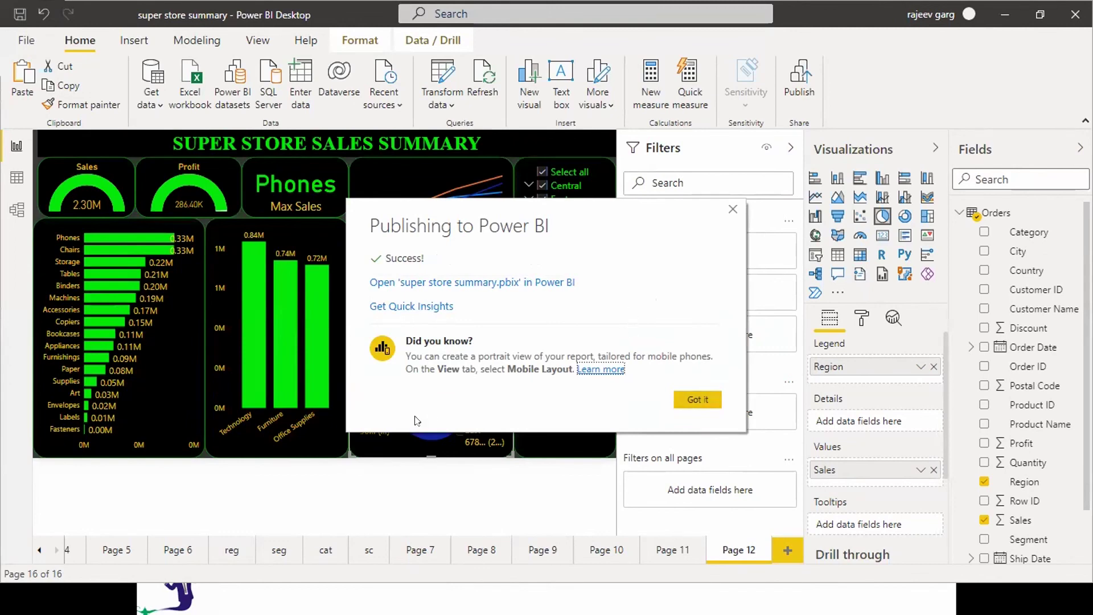
{"action": "left_click", "coordinate": [517, 283]}
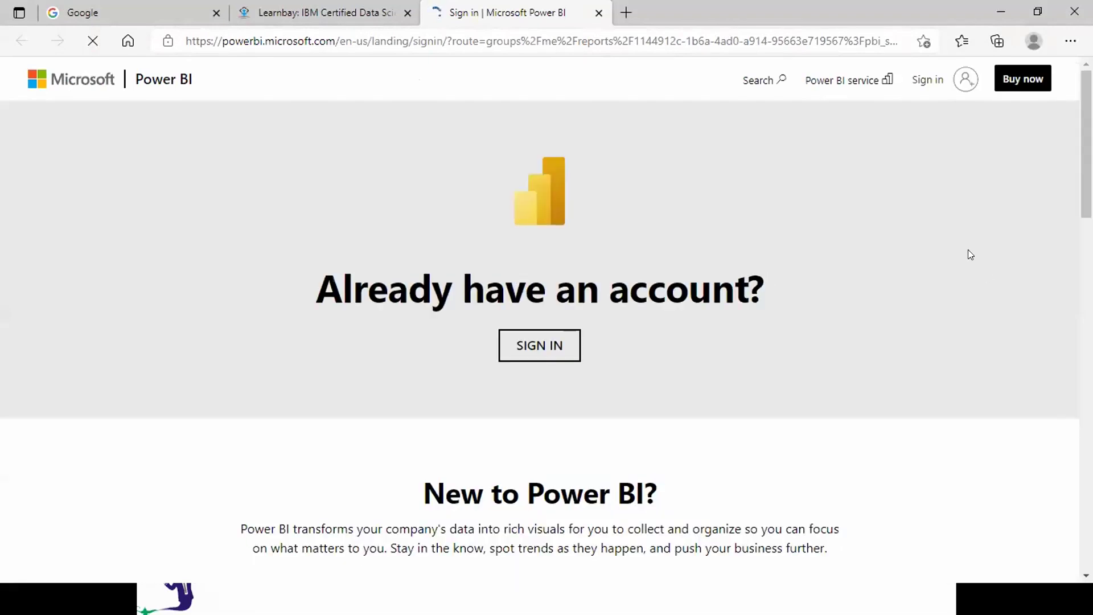
{"action": "left_click", "coordinate": [922, 79]}
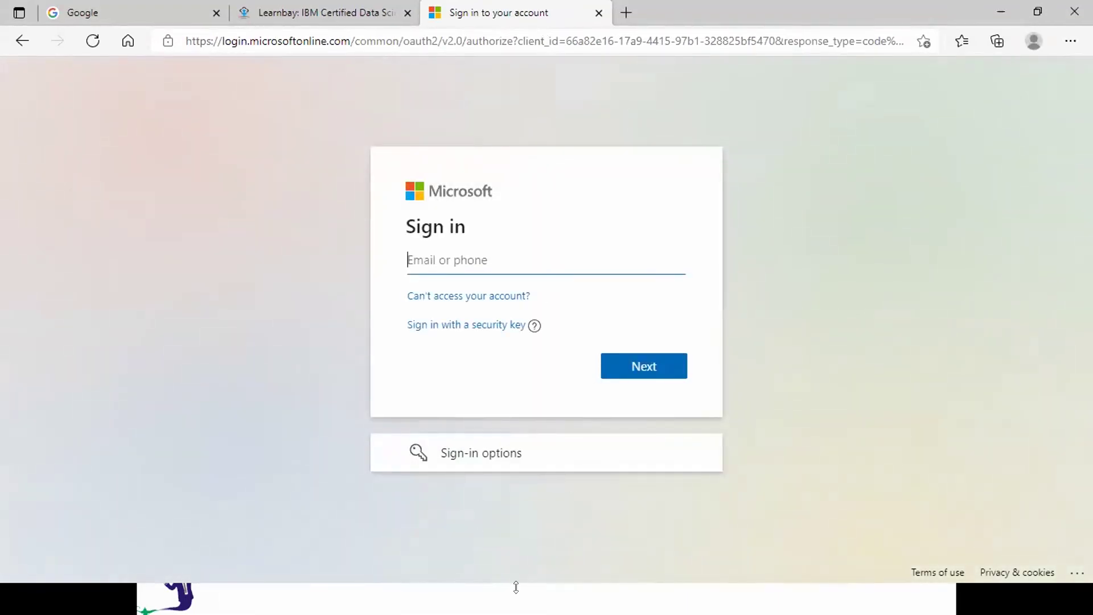
Step: Switch to Google Chrome, search for "power bi service" in a new tab, and open Microsoft's Power BI site from the results
{"action": "key", "text": "super"}
{"action": "mouse_move", "coordinate": [568, 598]}
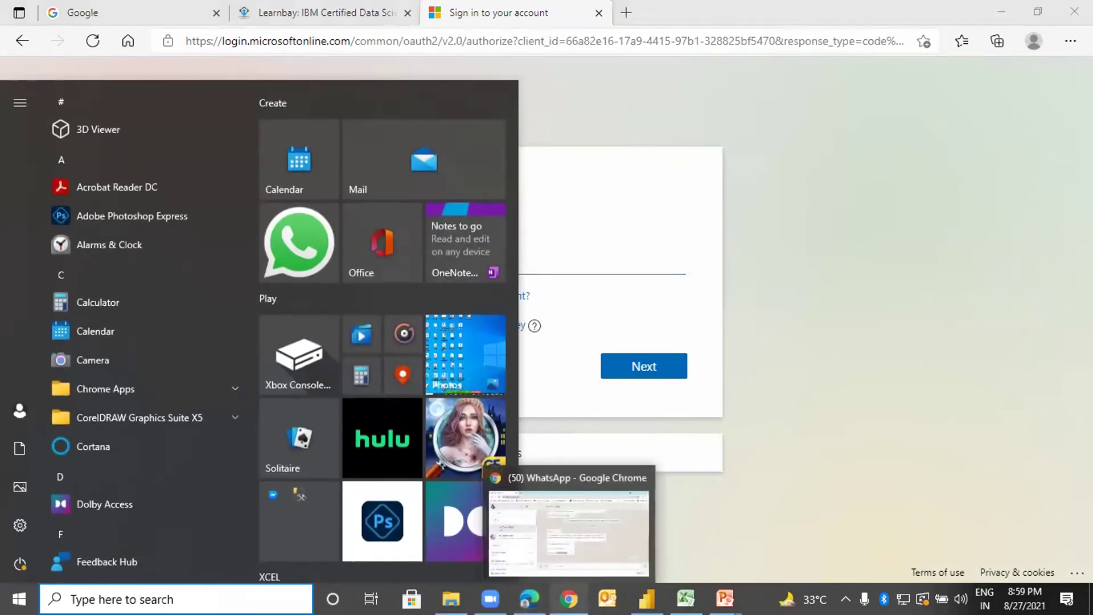
{"action": "left_click", "coordinate": [569, 533]}
{"action": "left_click", "coordinate": [209, 13]}
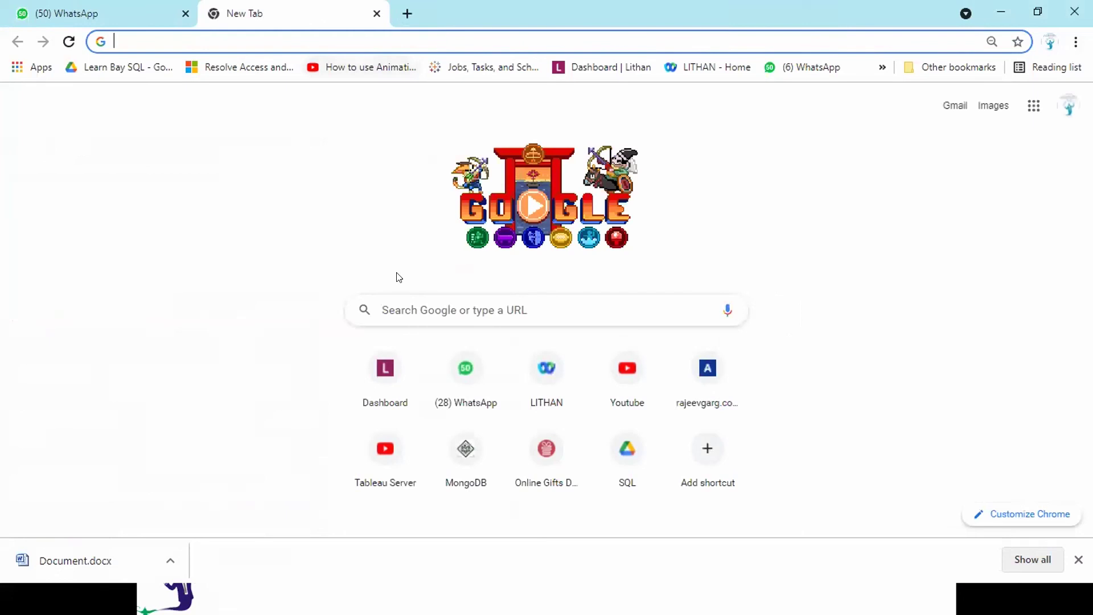
{"action": "left_click", "coordinate": [380, 311]}
{"action": "type", "text": "power bi service"}
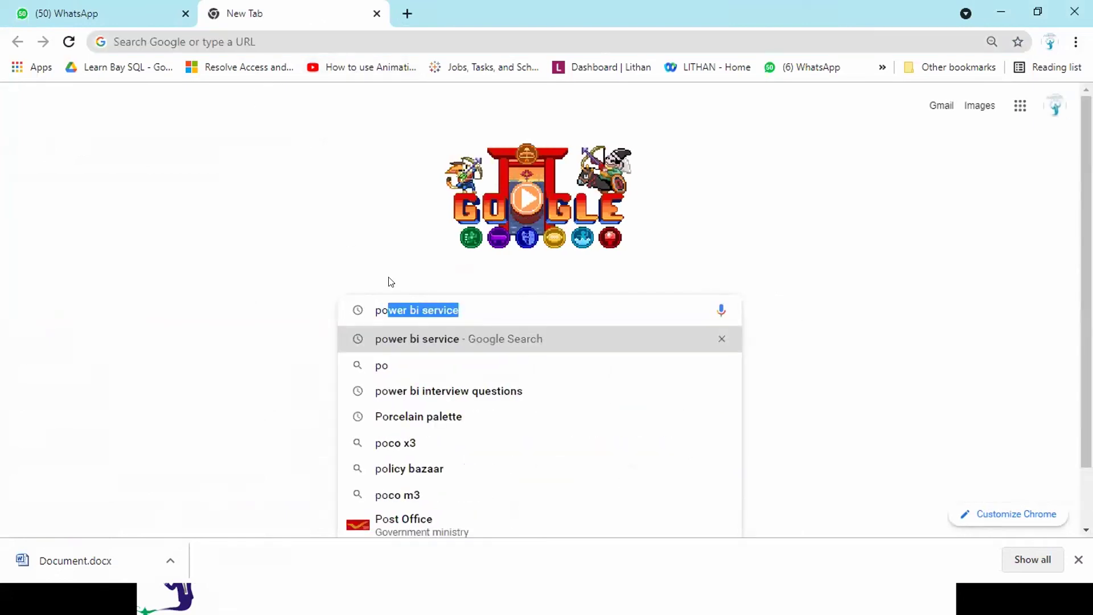
{"action": "key", "text": "Return"}
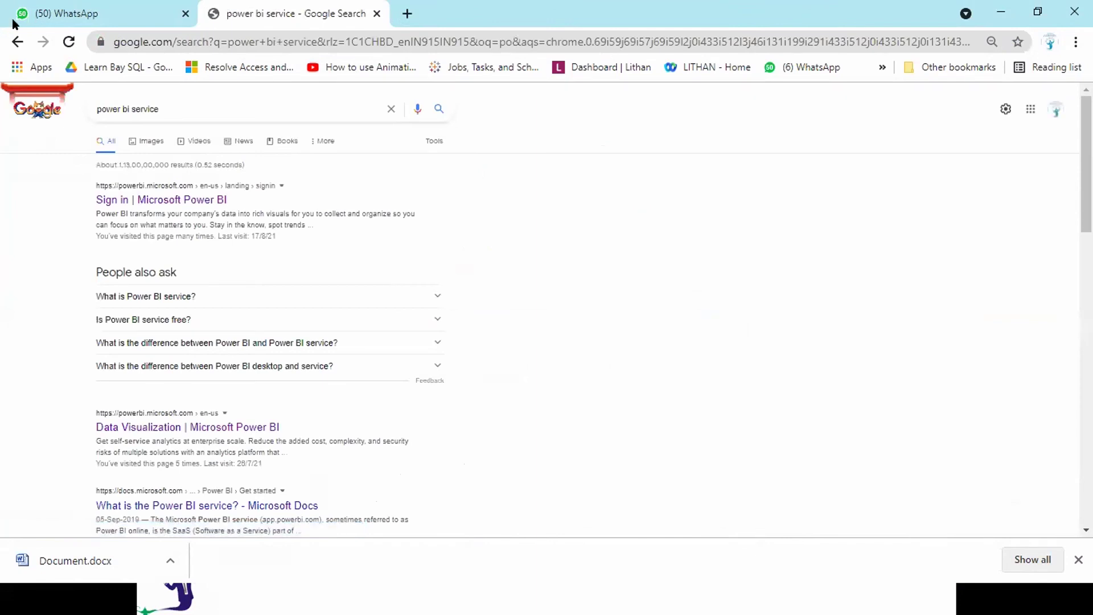
{"action": "left_click", "coordinate": [141, 199]}
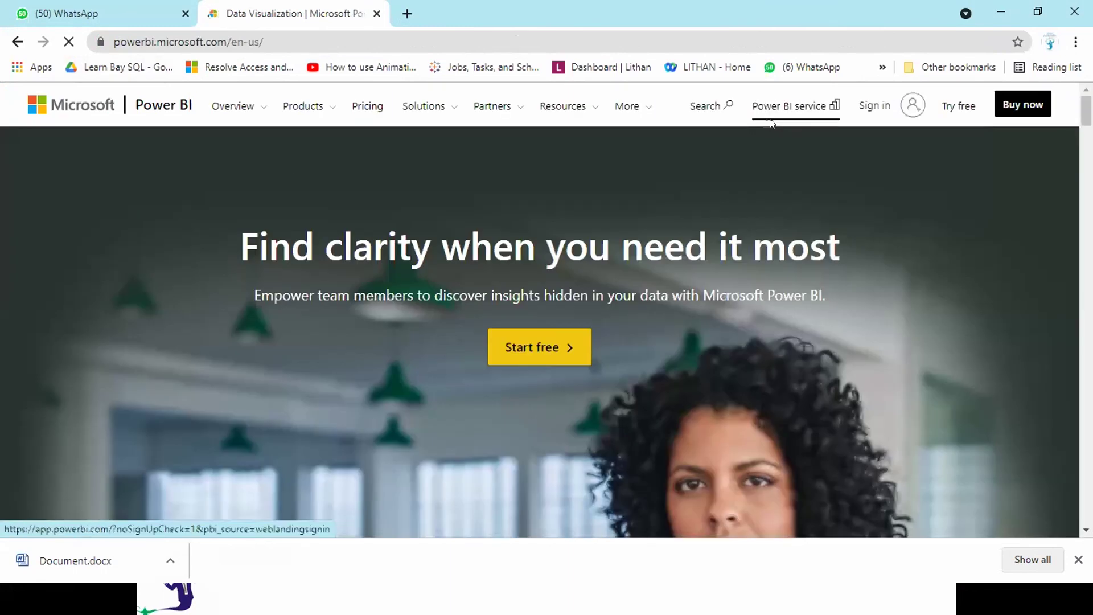
Step: Sign in to the Power BI site with the saved work account and open the Power BI service
{"action": "left_click", "coordinate": [874, 106]}
{"action": "left_click", "coordinate": [799, 174]}
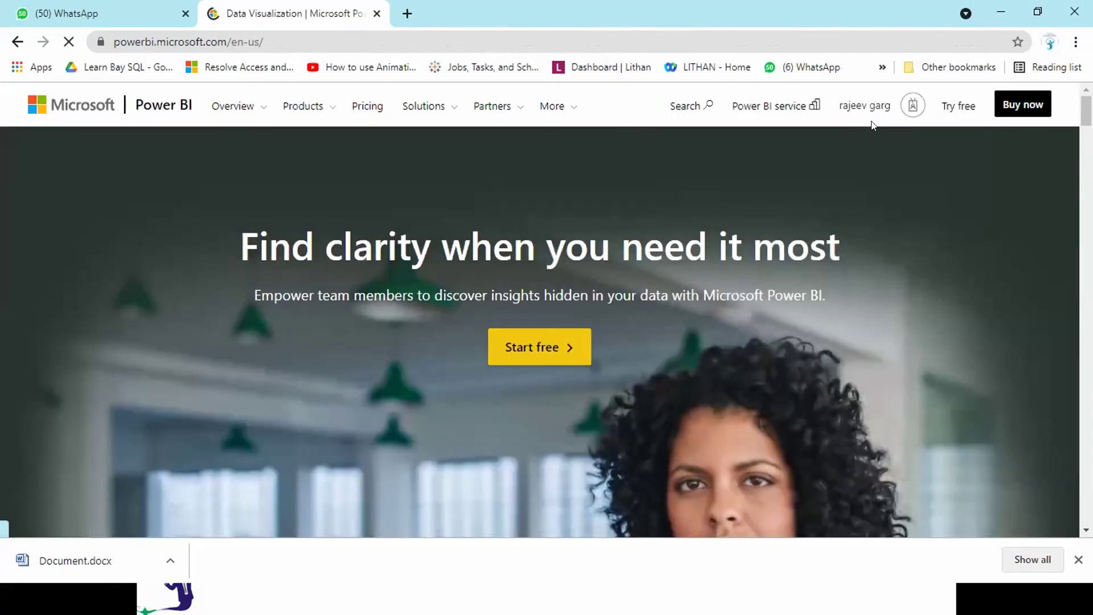
{"action": "left_click", "coordinate": [865, 108]}
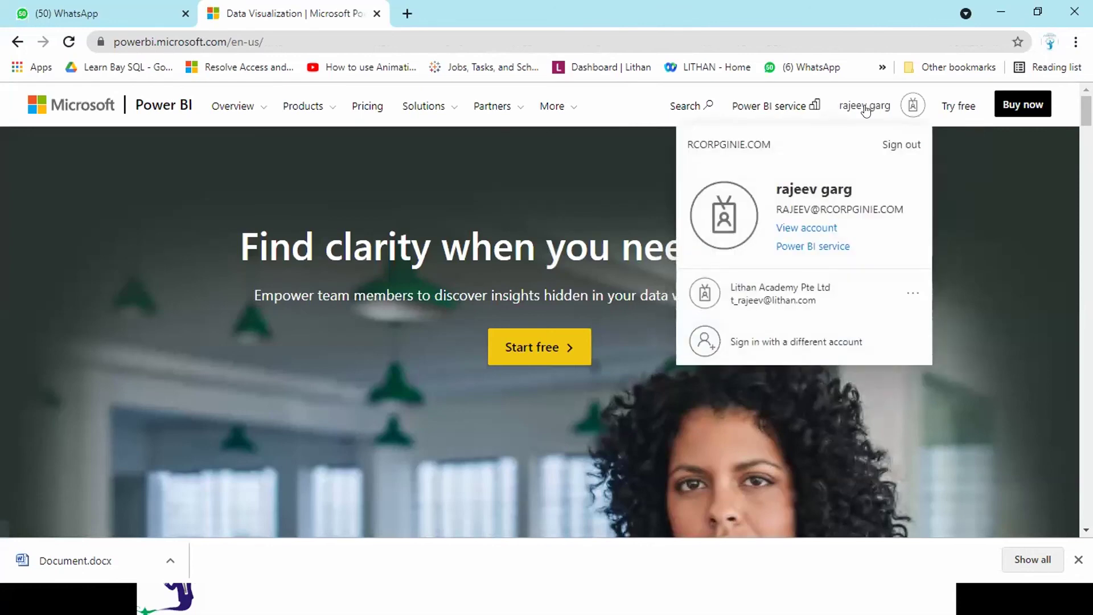
{"action": "left_click", "coordinate": [761, 113]}
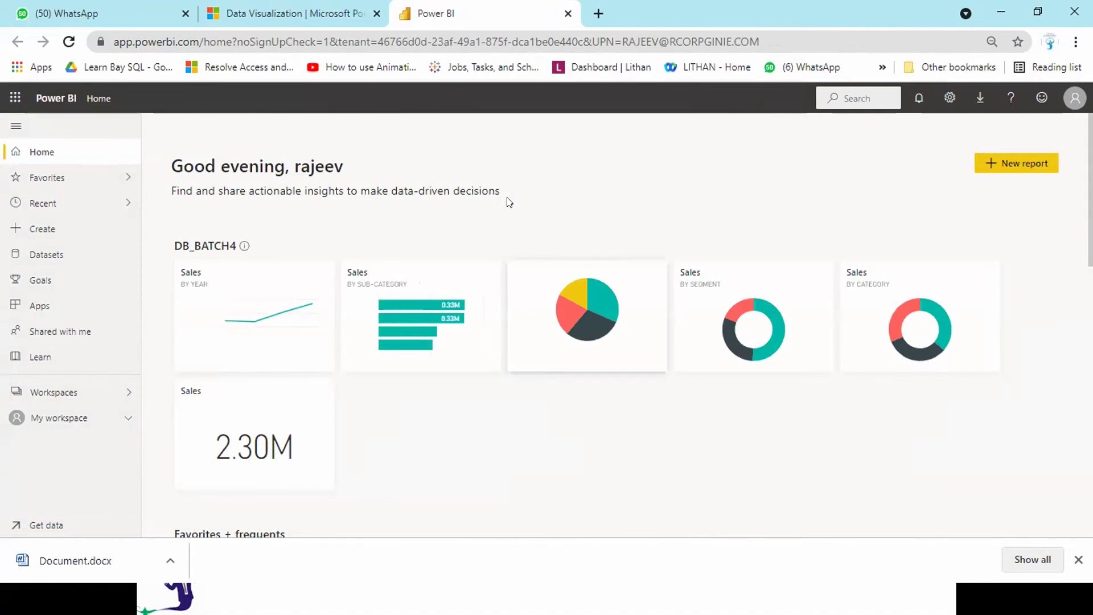
Step: Sort the My workspace items by Refreshed from newest to oldest and open the "super store summary" report
{"action": "left_click", "coordinate": [50, 422]}
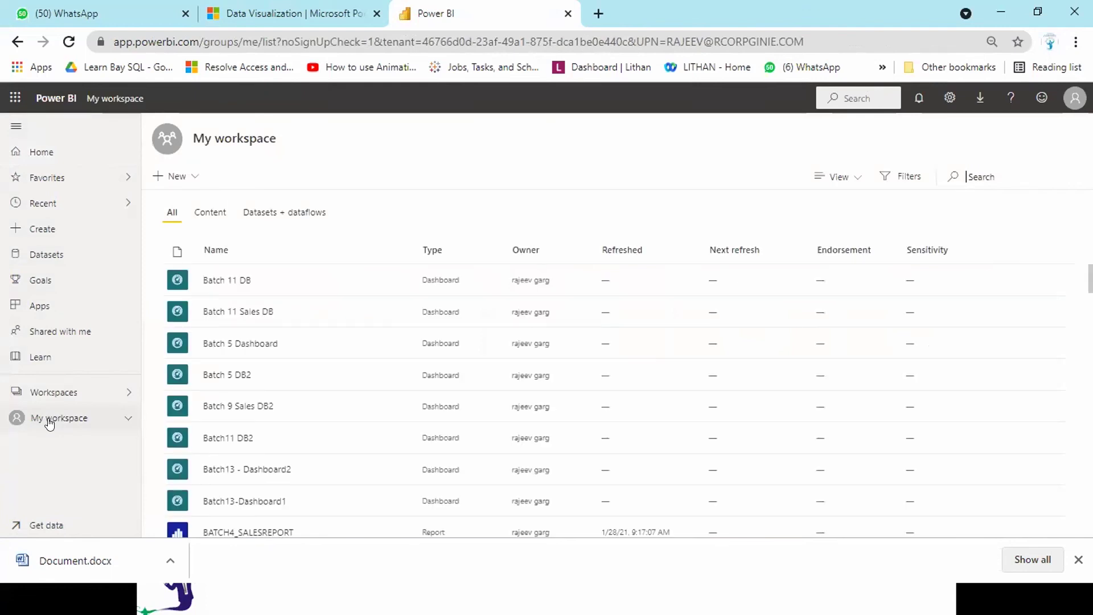
{"action": "left_click", "coordinate": [626, 251]}
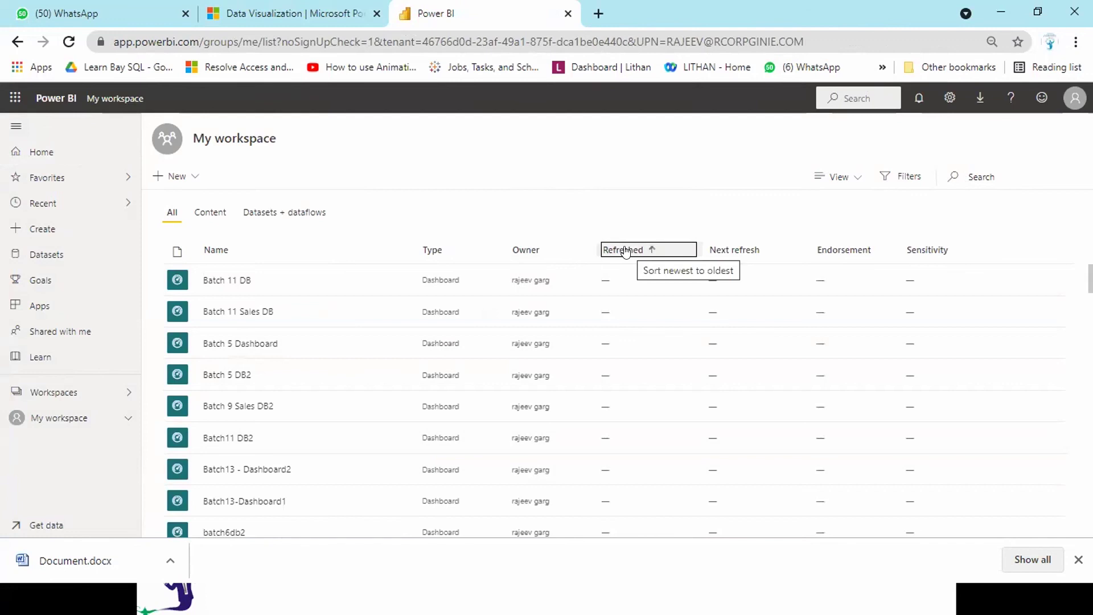
{"action": "left_click", "coordinate": [626, 251]}
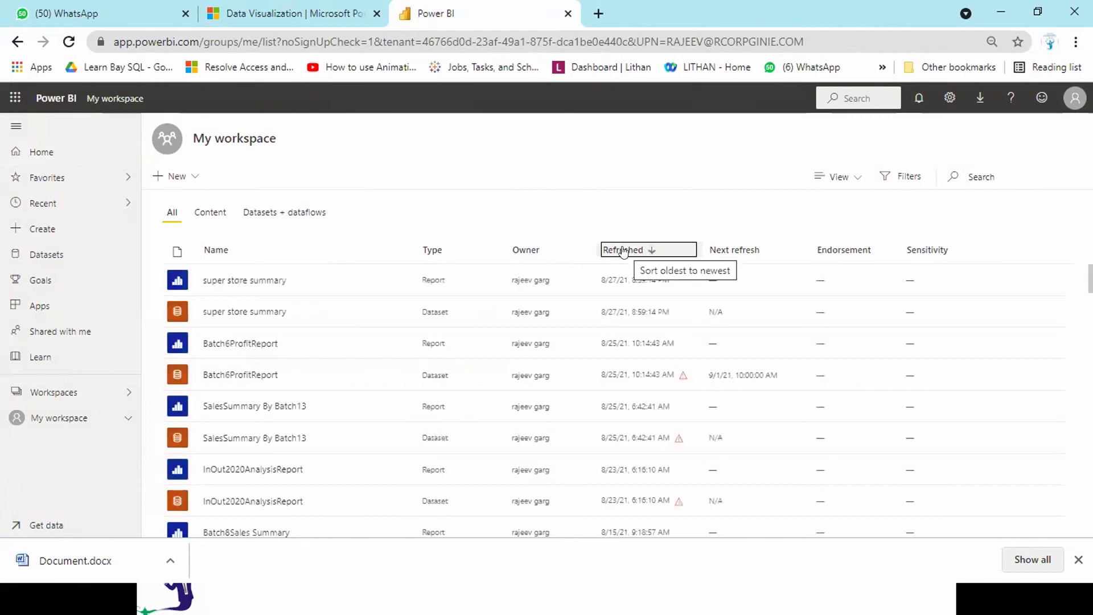
{"action": "left_click", "coordinate": [229, 283]}
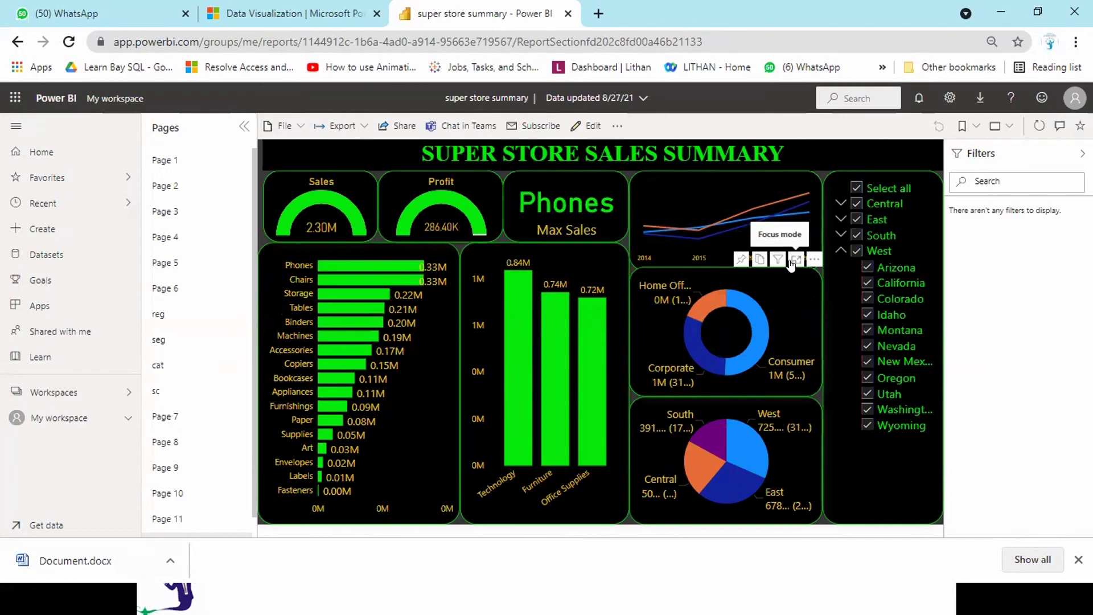
Step: View the segment donut chart and the sub-category bar chart in focus mode, returning to the report after each
{"action": "left_click", "coordinate": [795, 259]}
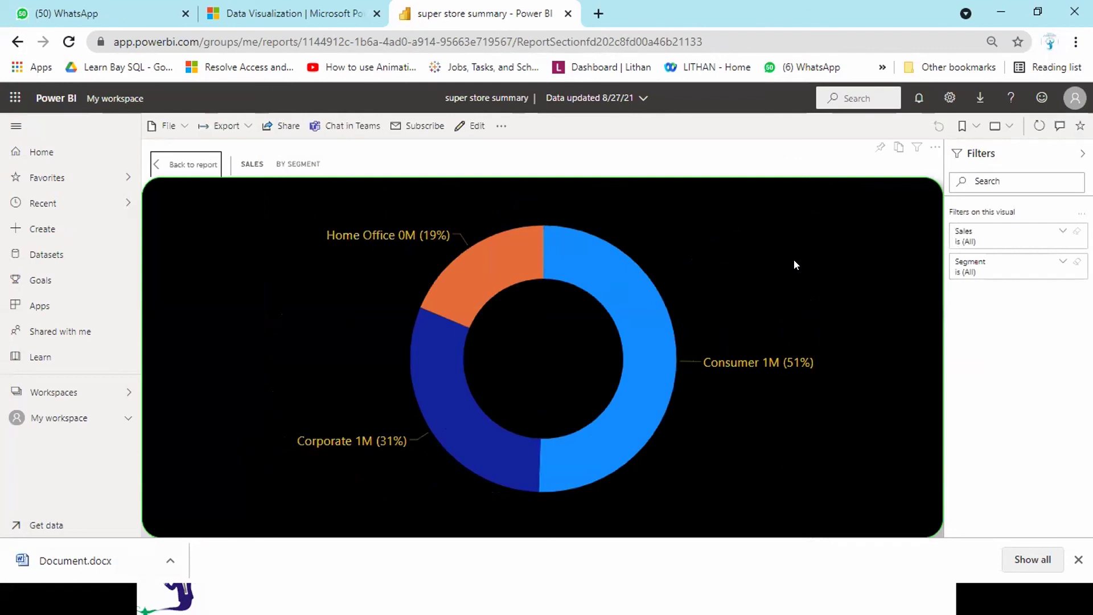
{"action": "left_click", "coordinate": [173, 172]}
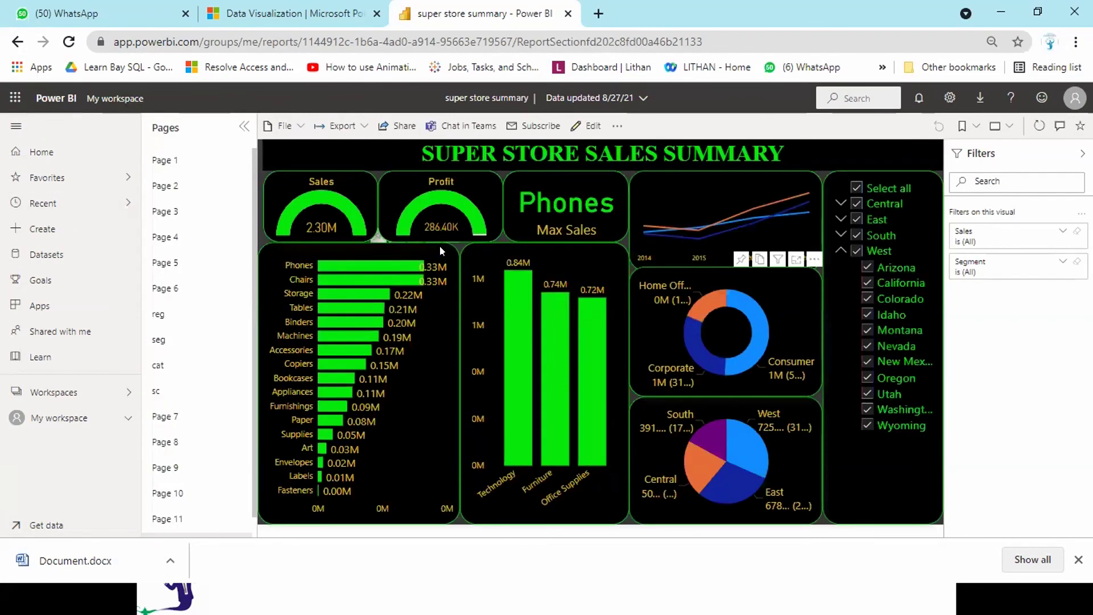
{"action": "mouse_move", "coordinate": [445, 243]}
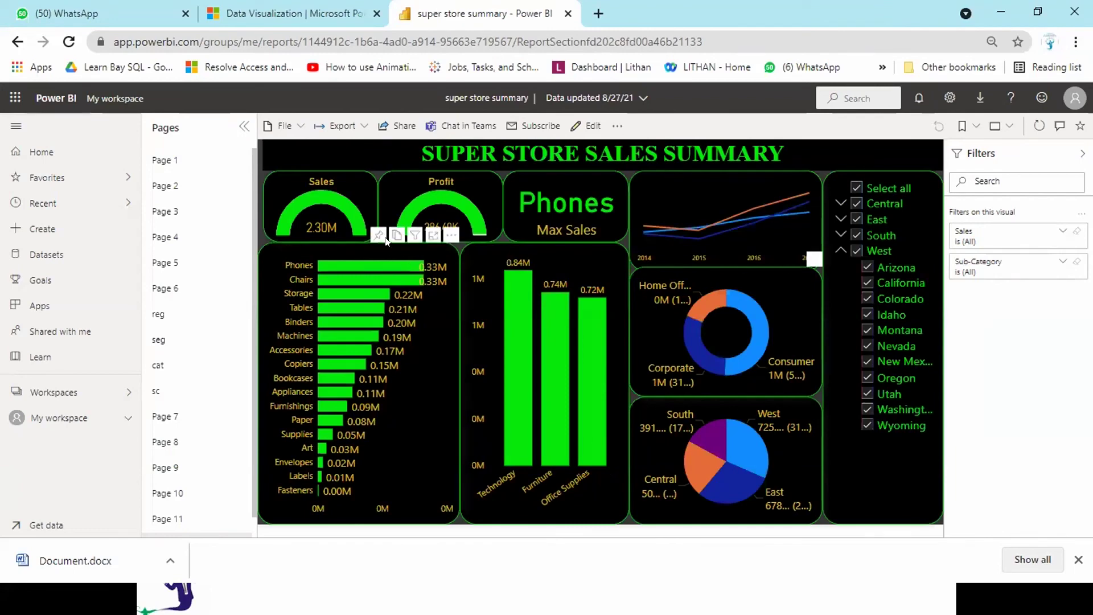
{"action": "left_click", "coordinate": [430, 235]}
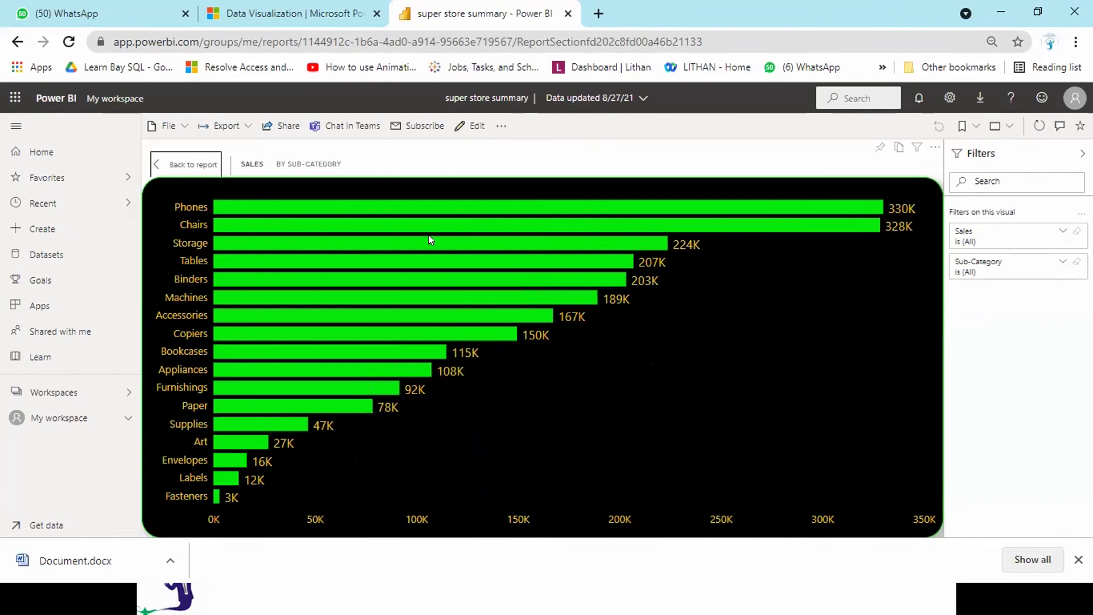
{"action": "left_click", "coordinate": [196, 165]}
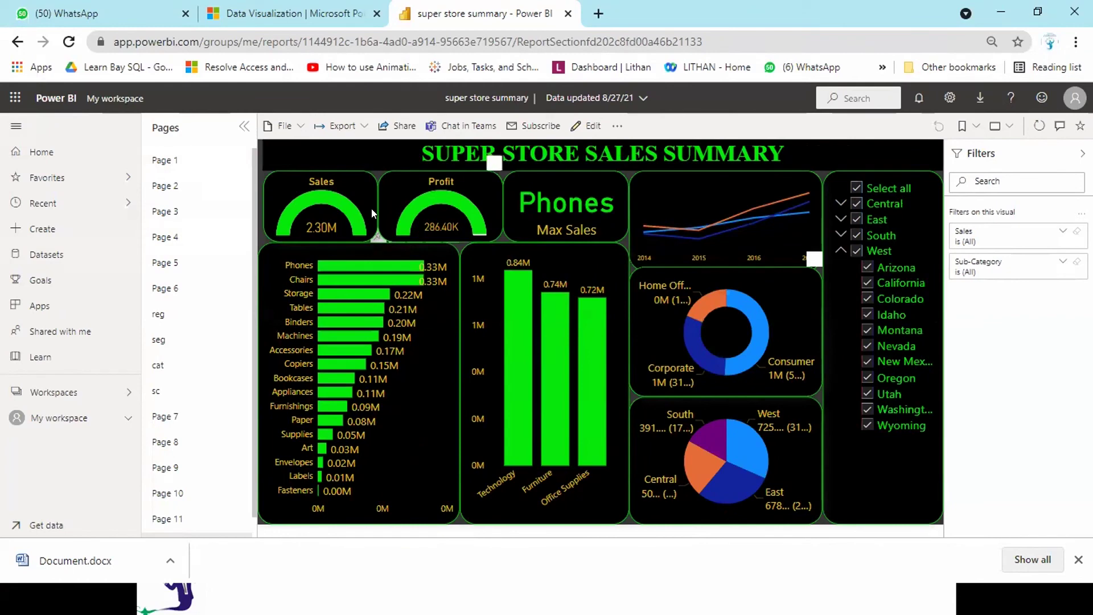
Step: Copy a sharing link to the report for people with existing access, declining the Power BI Pro upgrade offers
{"action": "left_click", "coordinate": [387, 129]}
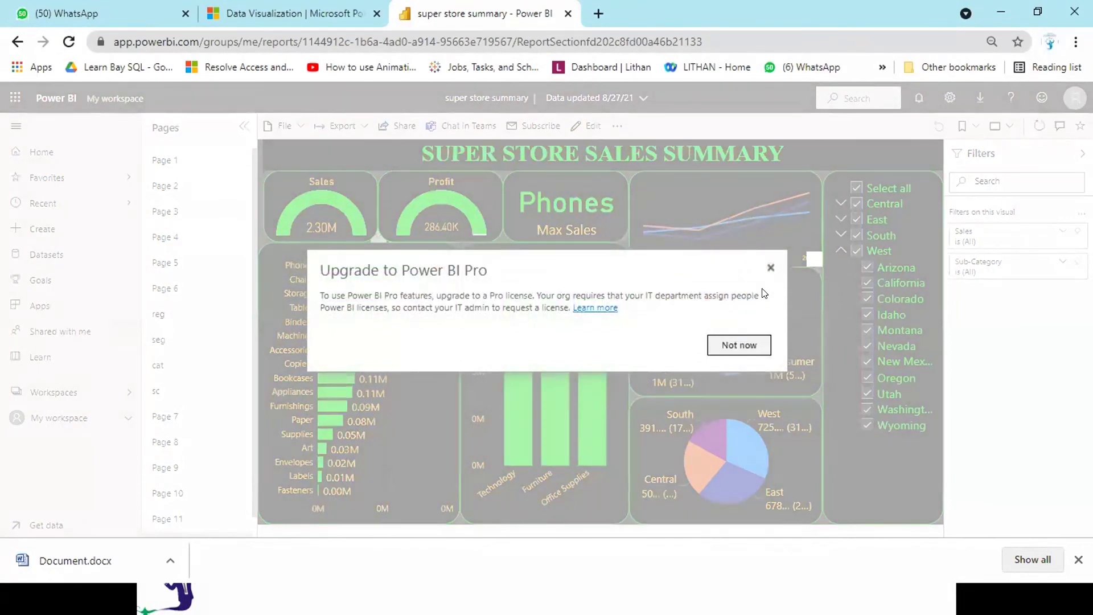
{"action": "left_click", "coordinate": [756, 340]}
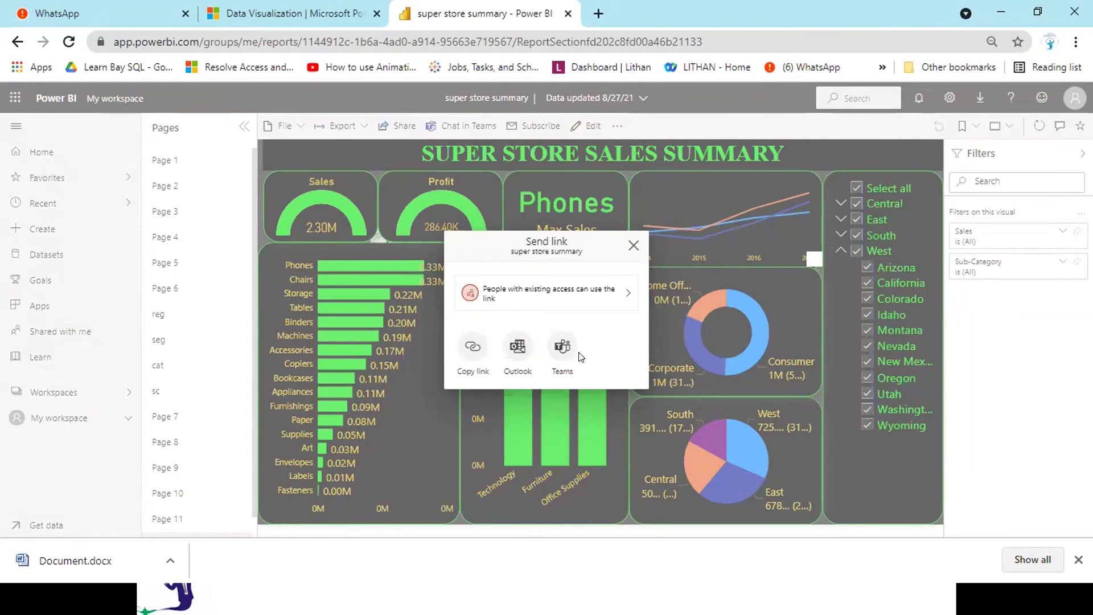
{"action": "left_click", "coordinate": [474, 346]}
{"action": "left_click", "coordinate": [600, 329]}
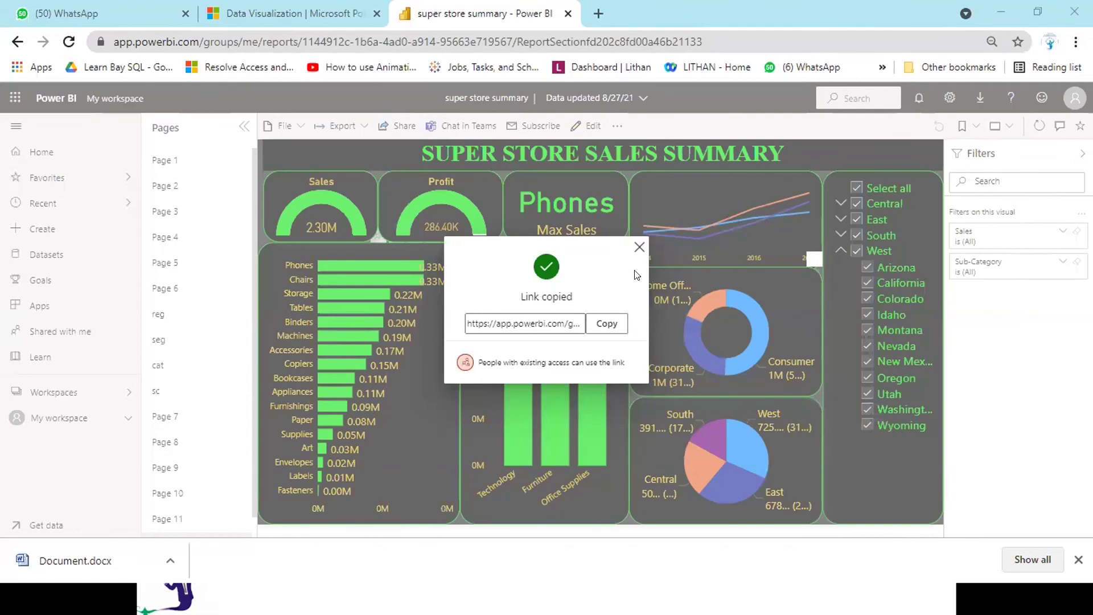
{"action": "key", "text": "Escape"}
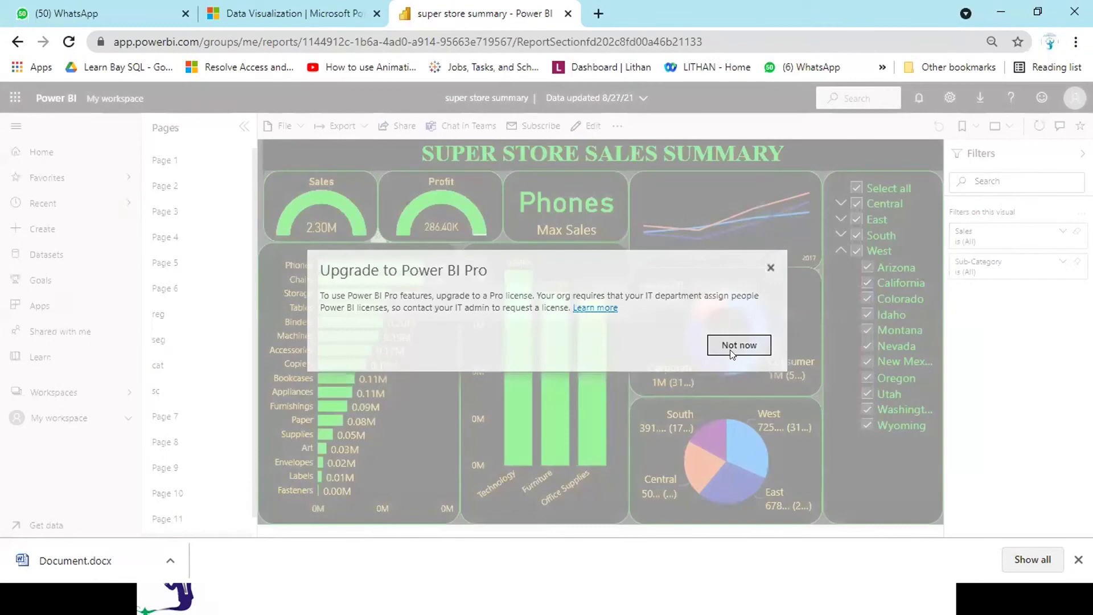
{"action": "left_click", "coordinate": [729, 350]}
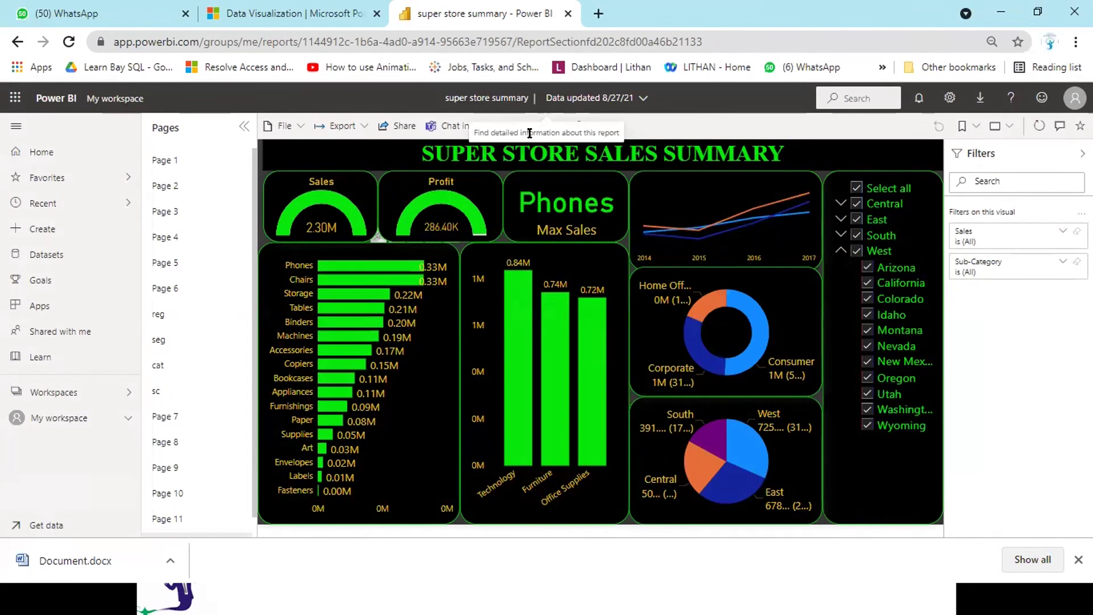
{"action": "left_click", "coordinate": [302, 132]}
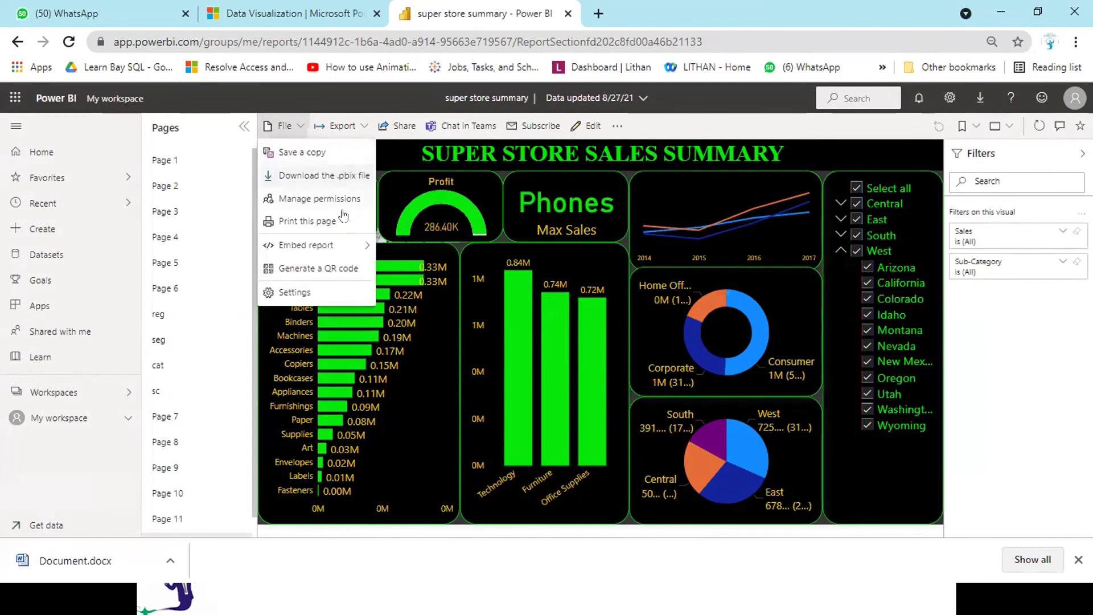
{"action": "right_click", "coordinate": [360, 126]}
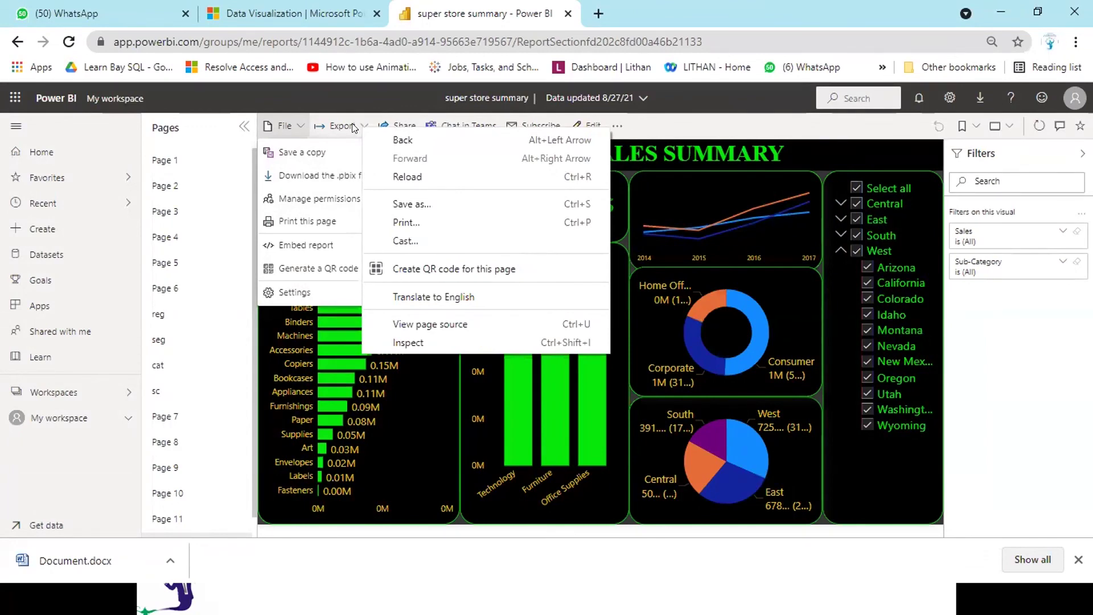
{"action": "key", "text": "Escape"}
{"action": "key", "text": "Escape"}
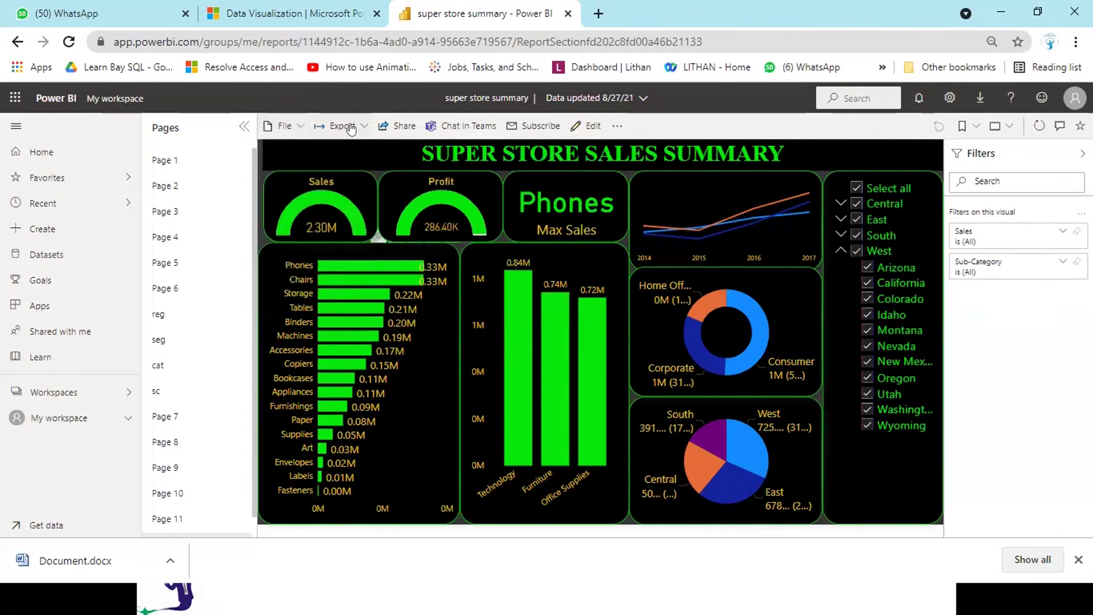
Step: Export only the current report page to PowerPoint with current values
{"action": "left_click", "coordinate": [351, 127]}
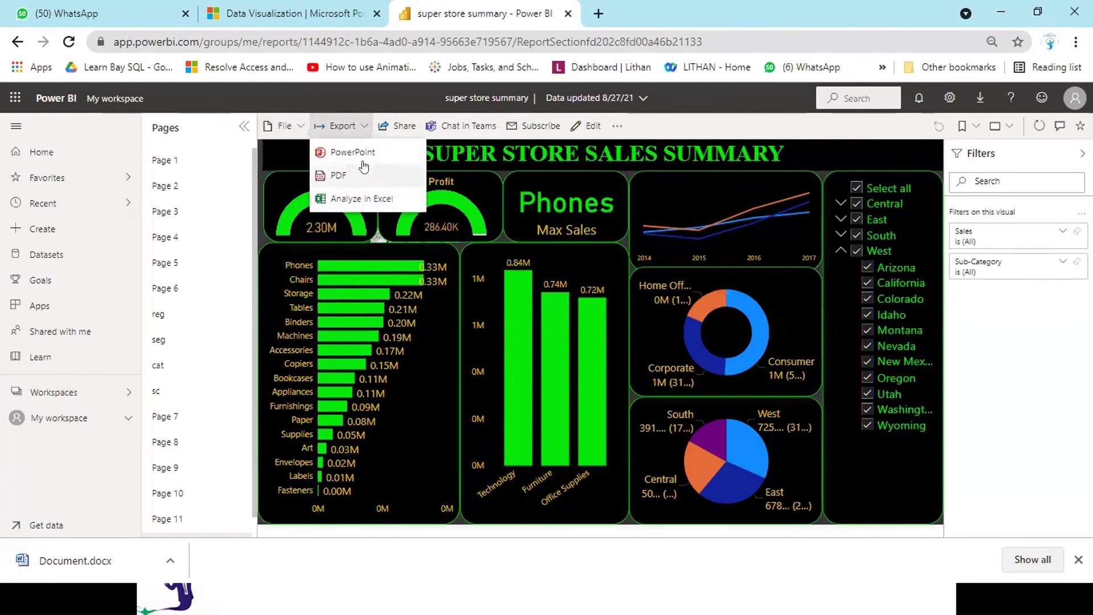
{"action": "left_click", "coordinate": [365, 150]}
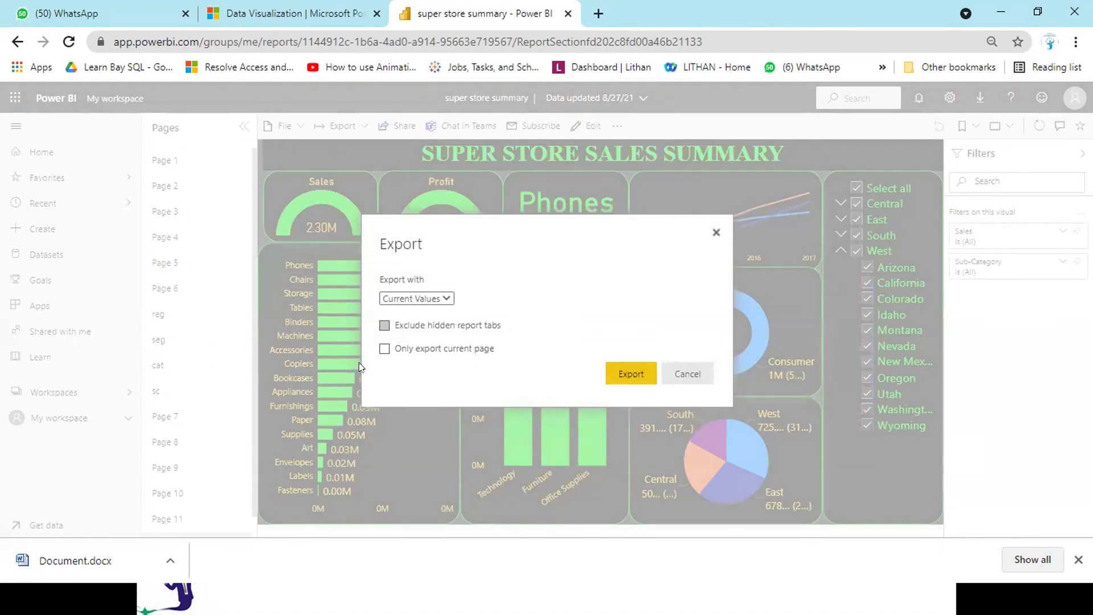
{"action": "left_click", "coordinate": [384, 349]}
{"action": "left_click", "coordinate": [627, 376]}
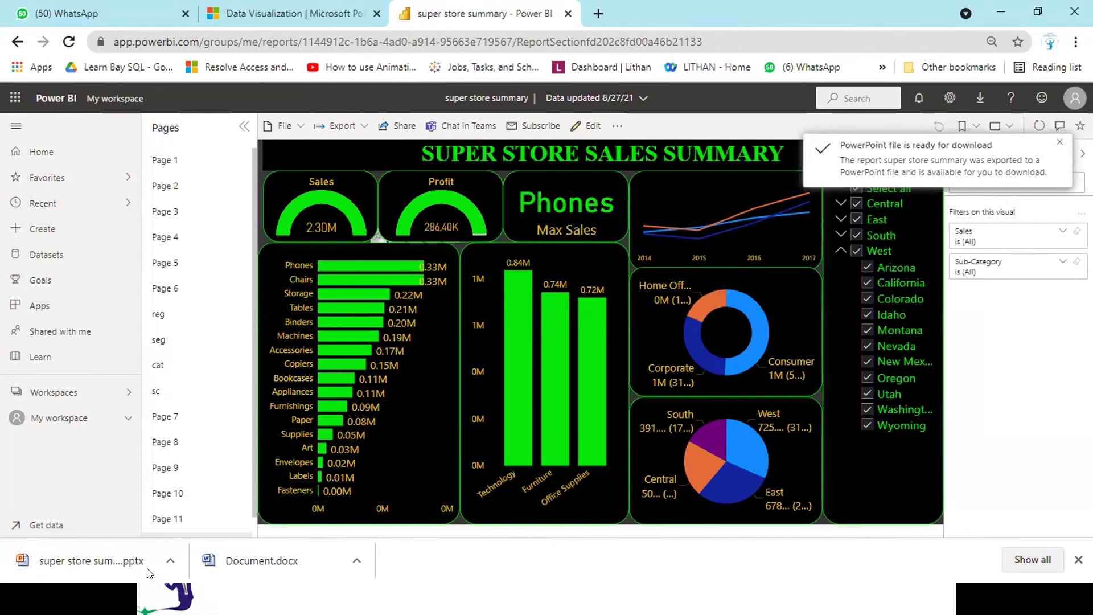
Step: Open the exported "super store summary" presentation from the Downloads folder in PowerPoint, dismiss the content notice, and start the slide show
{"action": "left_click", "coordinate": [170, 561]}
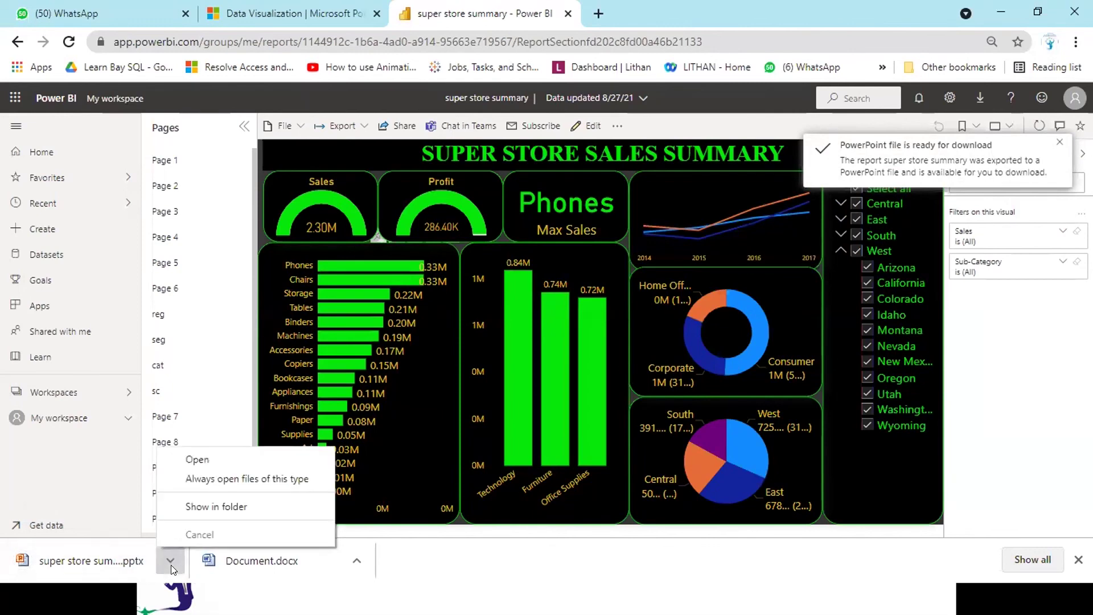
{"action": "left_click", "coordinate": [239, 508]}
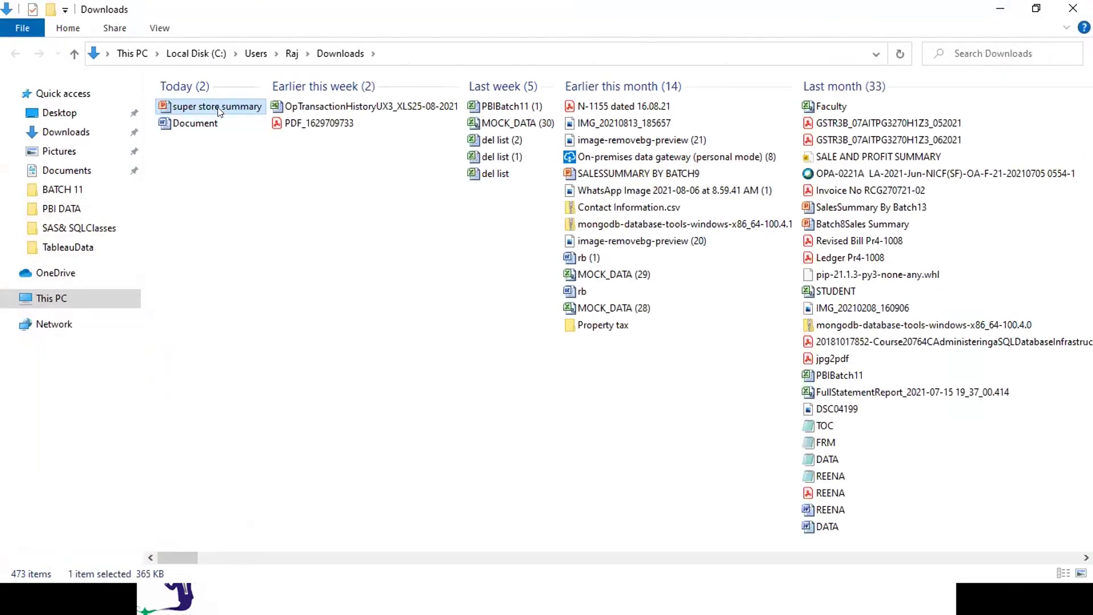
{"action": "double_click", "coordinate": [219, 108]}
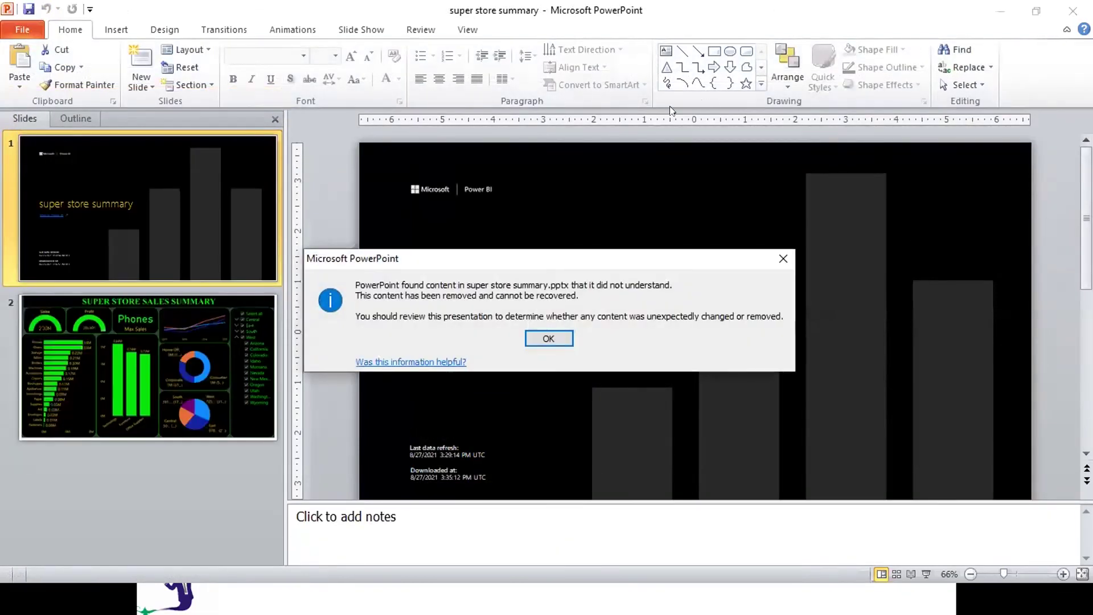
{"action": "left_click", "coordinate": [551, 339]}
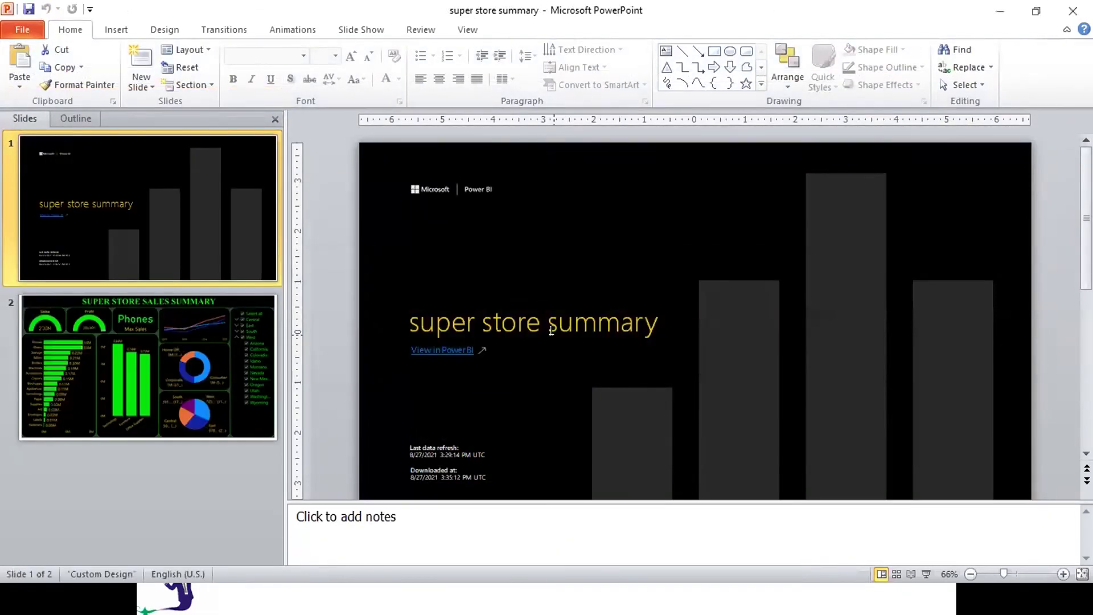
{"action": "key", "text": "F5"}
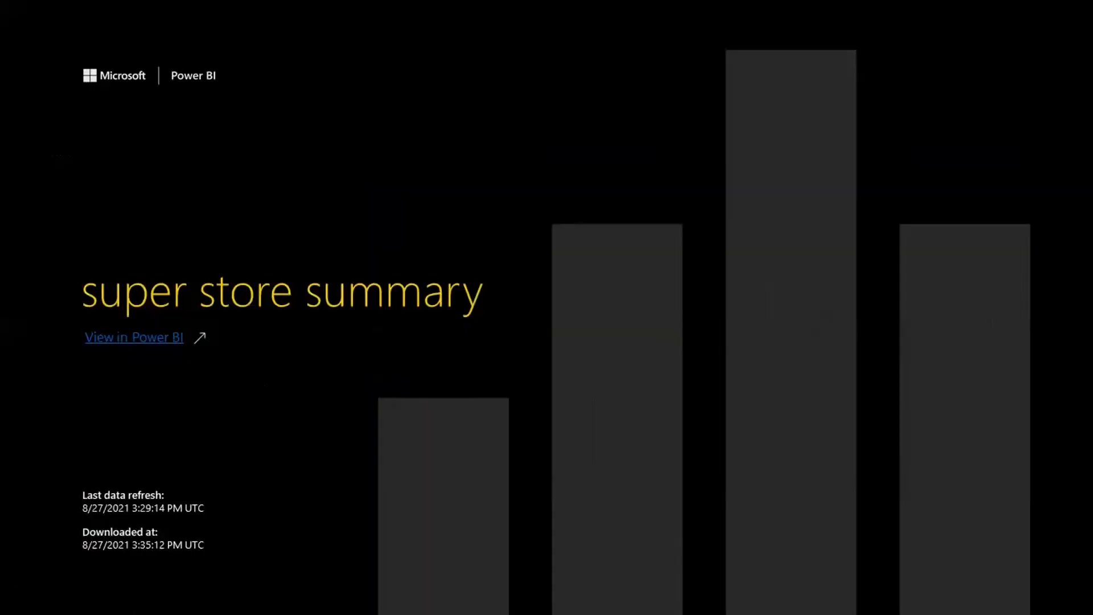